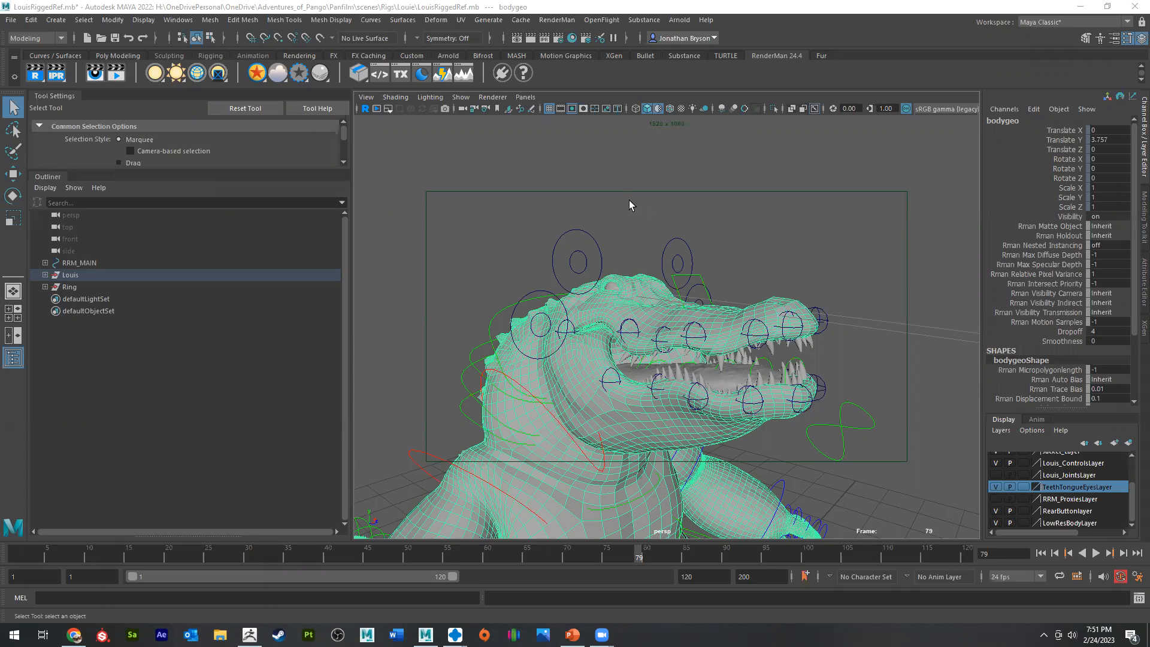
# Step: Show the Louis_JointsLayer display layer so the skeleton can be seen through the crocodile's body
pyautogui.keyDown('alt'); pyautogui.moveTo(815, 241); pyautogui.dragTo(700, 259, button='right'); pyautogui.keyUp('alt')
pyautogui.keyDown('alt'); pyautogui.moveTo(818, 263); pyautogui.dragTo(819, 171, button='middle'); pyautogui.keyUp('alt')
pyautogui.keyDown('alt'); pyautogui.moveTo(832, 274); pyautogui.dragTo(788, 283); pyautogui.keyUp('alt')
pyautogui.keyDown('alt'); pyautogui.moveTo(560, 287); pyautogui.dragTo(671, 333); pyautogui.keyUp('alt')
pyautogui.keyDown('alt'); pyautogui.moveTo(681, 328); pyautogui.dragTo(680, 325, button='middle'); pyautogui.keyUp('alt')
pyautogui.scroll(2, 425, 198)
pyautogui.click(395, 97)
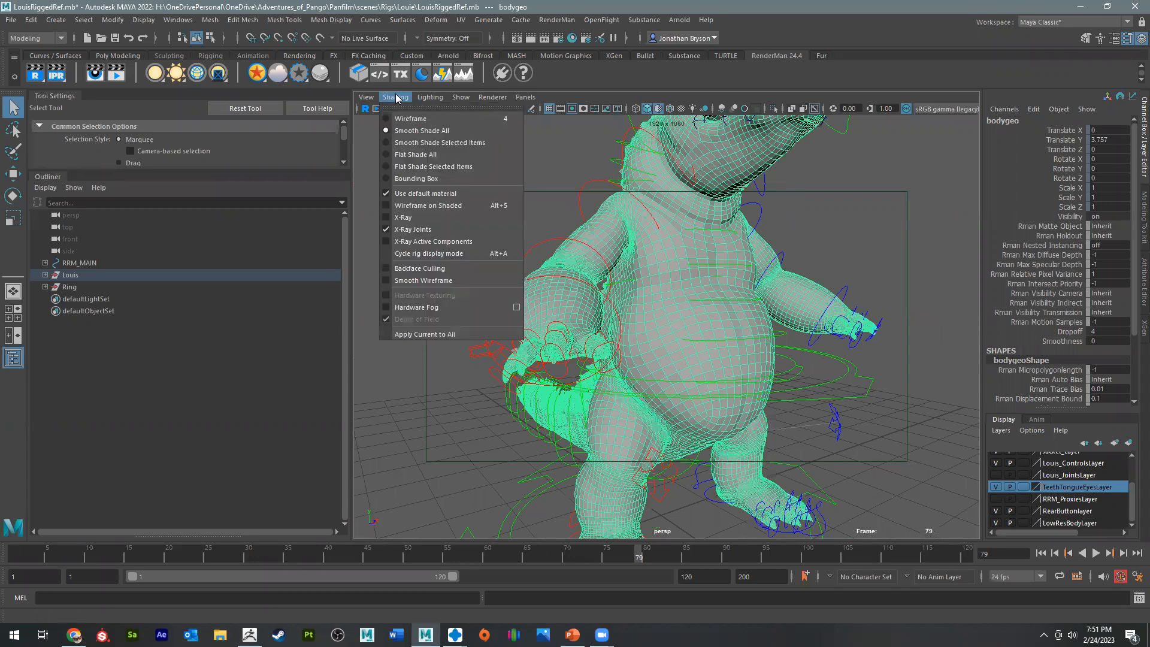
pyautogui.click(724, 218)
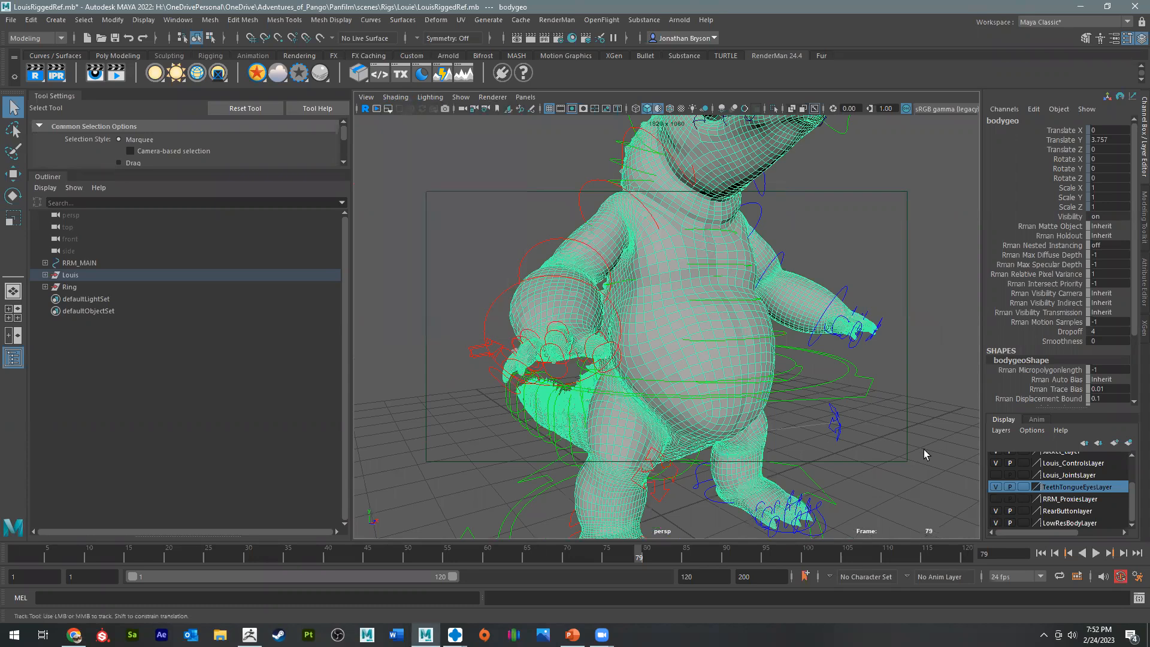
pyautogui.keyDown('alt'); pyautogui.moveTo(878, 421); pyautogui.dragTo(859, 447, button='middle'); pyautogui.keyUp('alt')
pyautogui.click(995, 474)
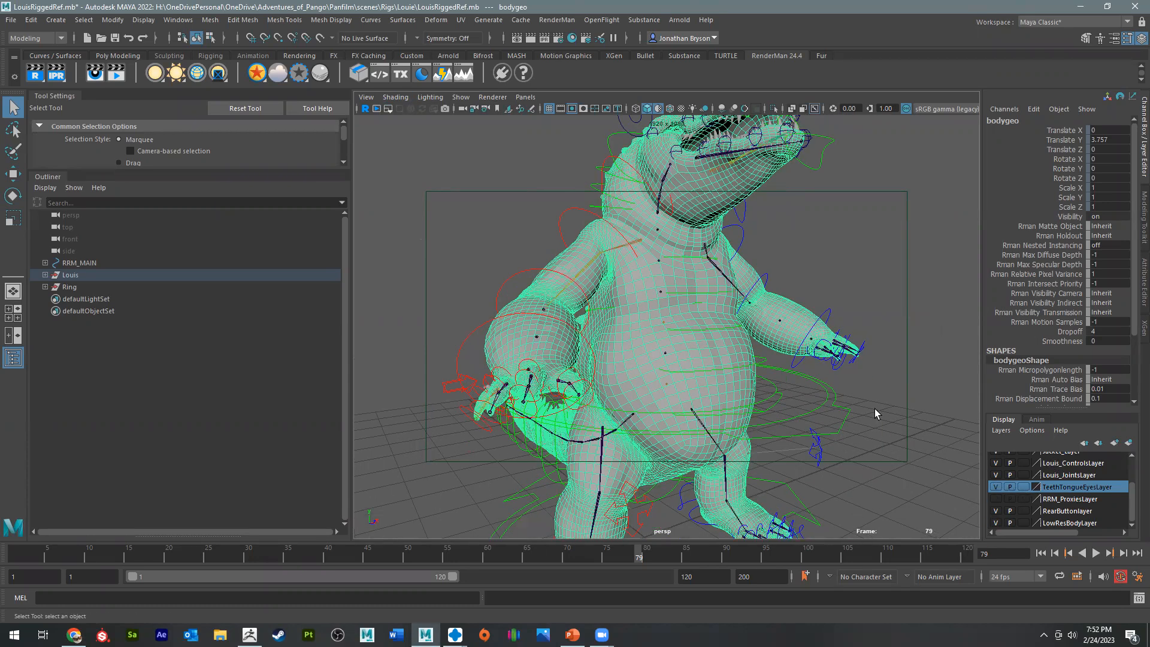
# Step: Examine the joint placement through the crocodile's head, spine, arms, legs and tail from several angles
pyautogui.keyDown('alt'); pyautogui.moveTo(701, 381); pyautogui.dragTo(721, 355); pyautogui.keyUp('alt')
pyautogui.keyDown('alt'); pyautogui.moveTo(641, 361); pyautogui.dragTo(592, 361); pyautogui.keyUp('alt')
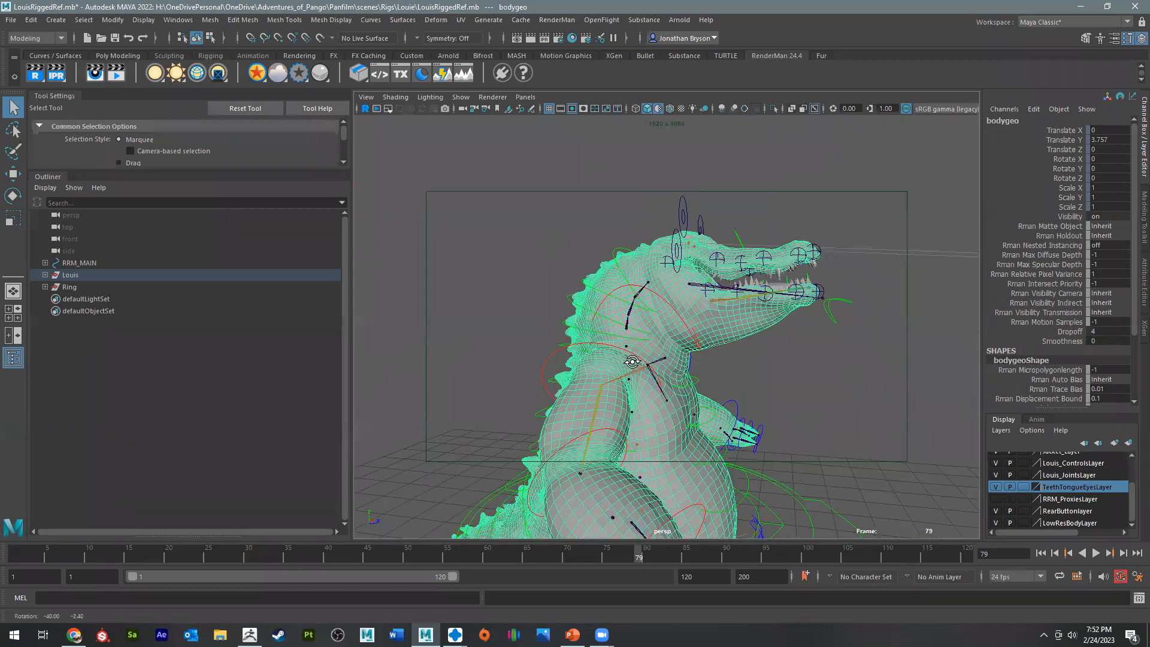
pyautogui.keyDown('alt'); pyautogui.moveTo(517, 361); pyautogui.dragTo(494, 363); pyautogui.keyUp('alt')
pyautogui.keyDown('alt'); pyautogui.moveTo(706, 437); pyautogui.dragTo(703, 255); pyautogui.keyUp('alt')
pyautogui.keyDown('alt'); pyautogui.moveTo(713, 455); pyautogui.dragTo(695, 327, button='middle'); pyautogui.keyUp('alt')
pyautogui.keyDown('alt'); pyautogui.moveTo(773, 304); pyautogui.dragTo(884, 315); pyautogui.keyUp('alt')
pyautogui.keyDown('alt'); pyautogui.moveTo(884, 315); pyautogui.dragTo(839, 300, button='middle'); pyautogui.keyUp('alt')
pyautogui.press('[')
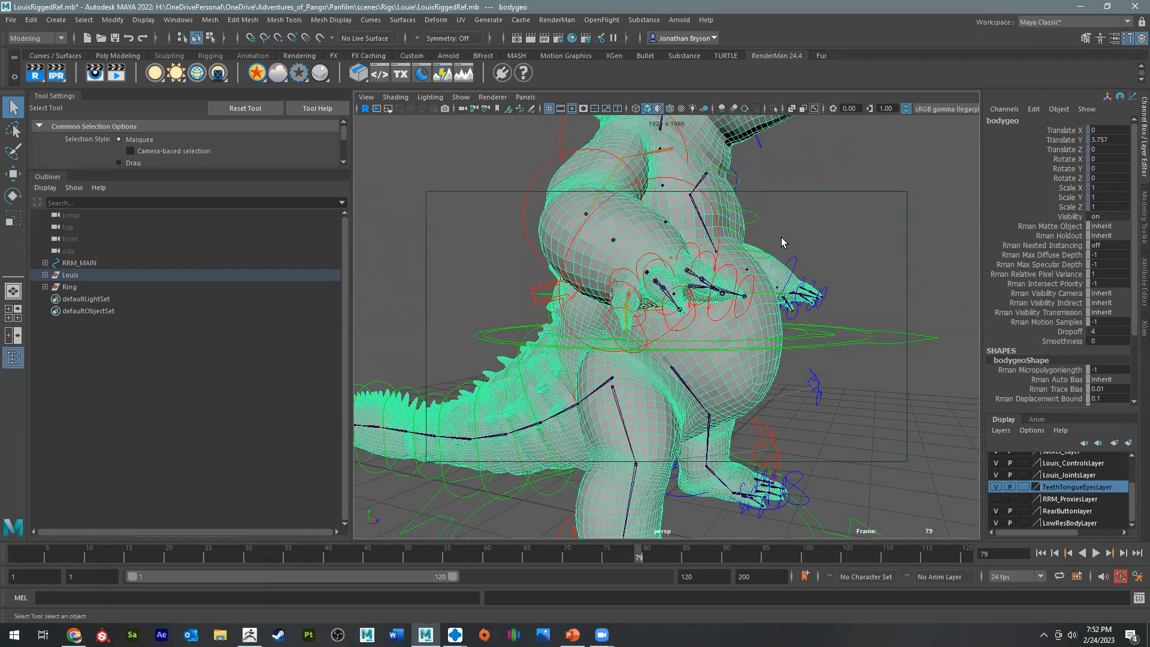
pyautogui.keyDown('alt'); pyautogui.moveTo(680, 224); pyautogui.dragTo(685, 262); pyautogui.keyUp('alt')
pyautogui.keyDown('alt'); pyautogui.moveTo(662, 390); pyautogui.dragTo(666, 536, button='middle'); pyautogui.keyUp('alt')
pyautogui.keyDown('alt'); pyautogui.moveTo(677, 367); pyautogui.dragTo(790, 315); pyautogui.keyUp('alt')
# Step: Try rotating the jaw control Louis_head_JawCtrl and undo the rotation
pyautogui.click(788, 316)
pyautogui.press('e')
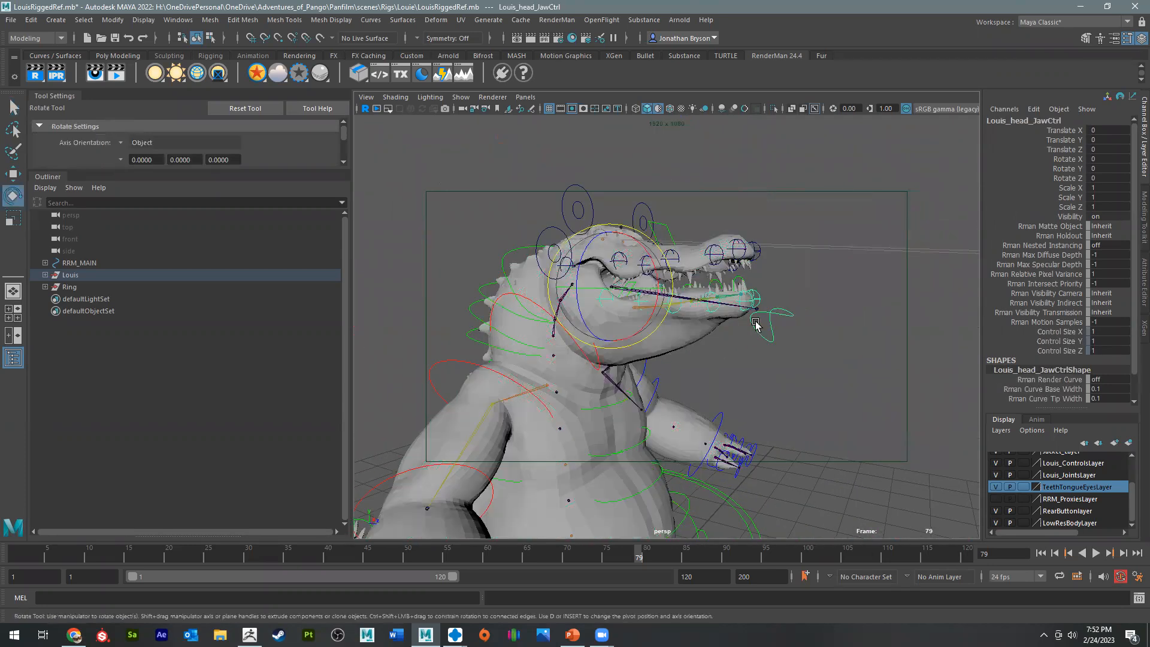
pyautogui.keyDown('alt'); pyautogui.moveTo(701, 348); pyautogui.dragTo(690, 316); pyautogui.keyUp('alt')
pyautogui.hotkey('ctrl', 'z')
pyautogui.keyDown('alt'); pyautogui.moveTo(788, 315); pyautogui.dragTo(706, 271); pyautogui.keyUp('alt')
pyautogui.scroll(8, 644, 318)
pyautogui.scroll(-8, 705, 272)
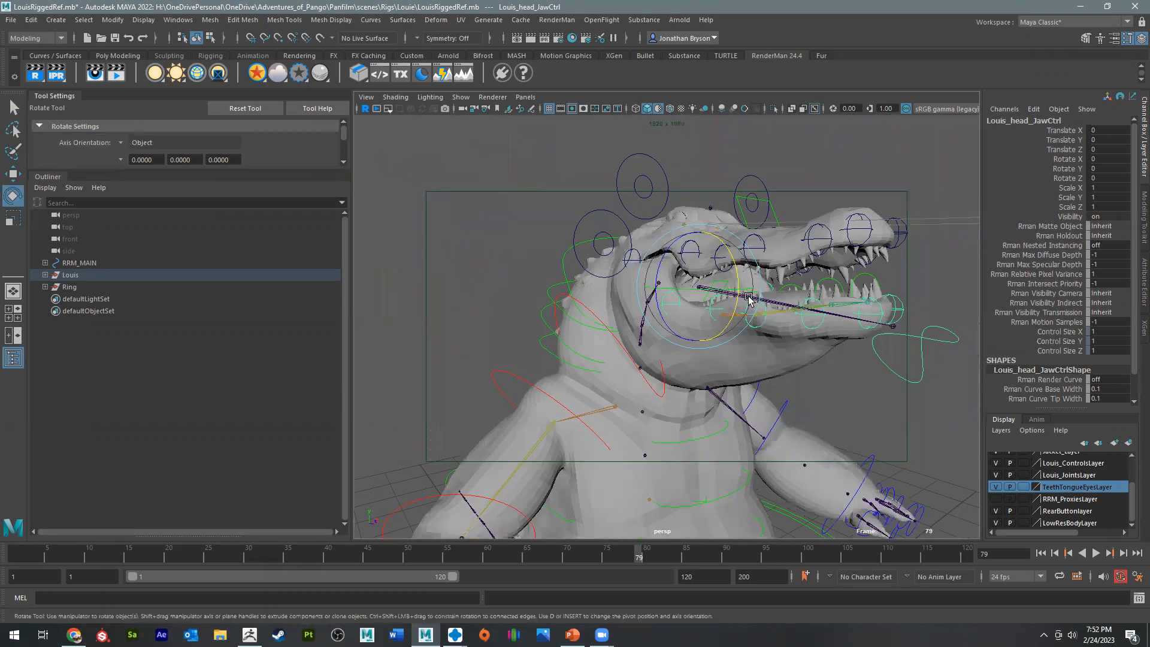
pyautogui.keyDown('alt'); pyautogui.moveTo(706, 271); pyautogui.dragTo(697, 221, button='middle'); pyautogui.keyUp('alt')
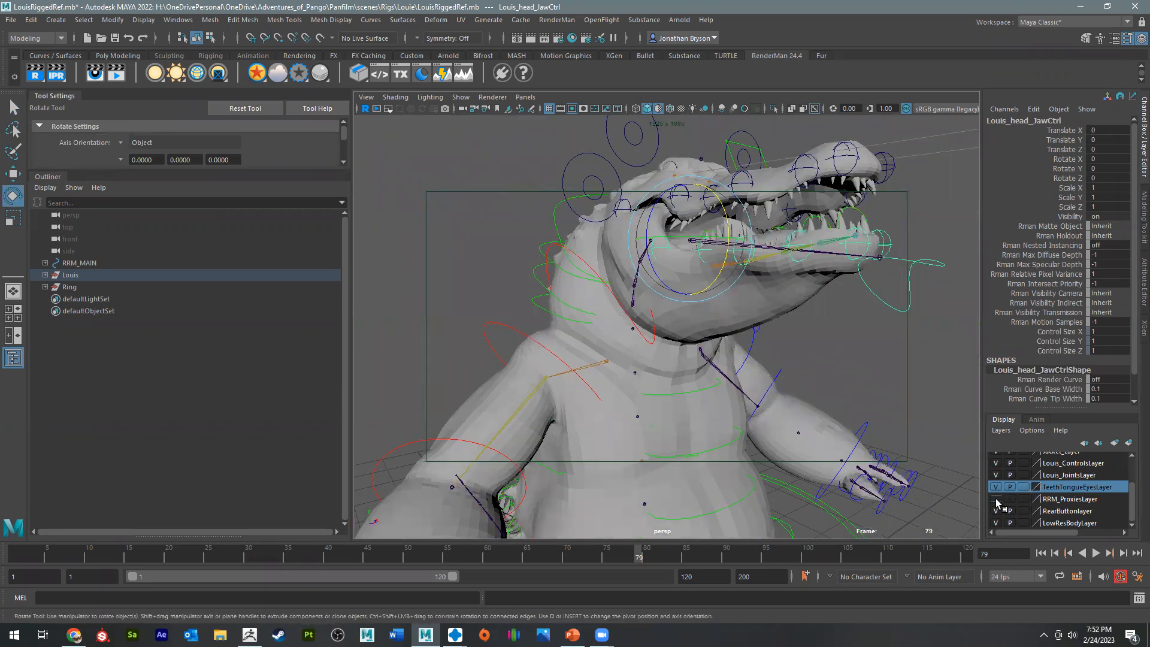
# Step: Show the ButtonsLayer and ClothingLayer and inspect the clothed character from several angles
pyautogui.scroll(3, 1004, 480)
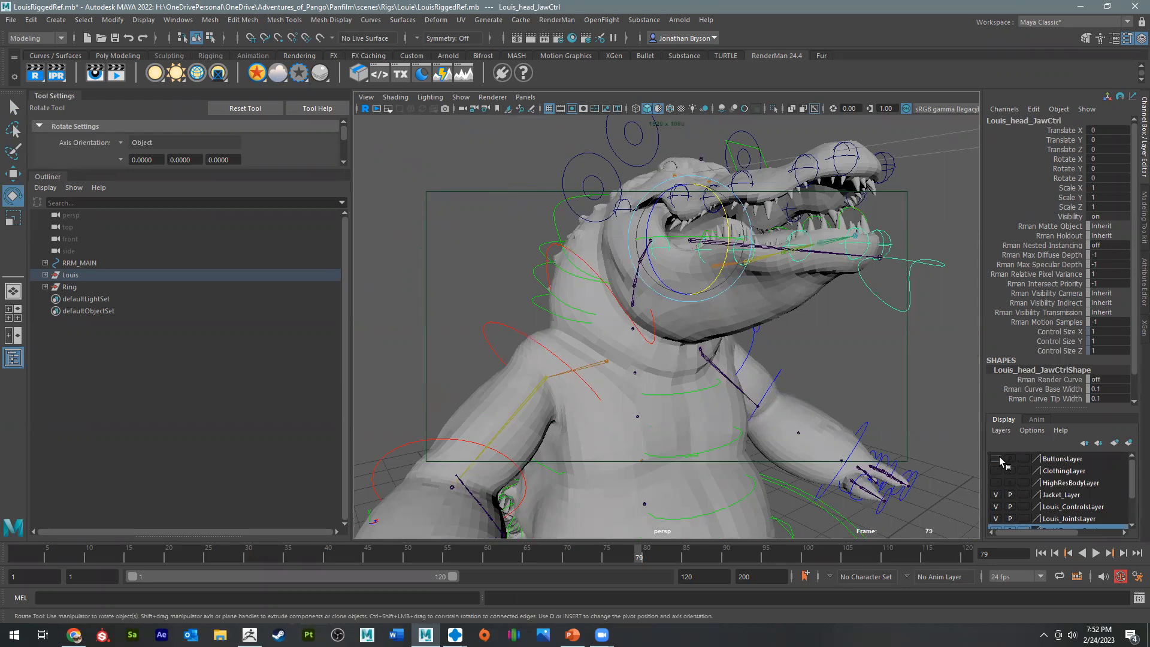
pyautogui.click(995, 471)
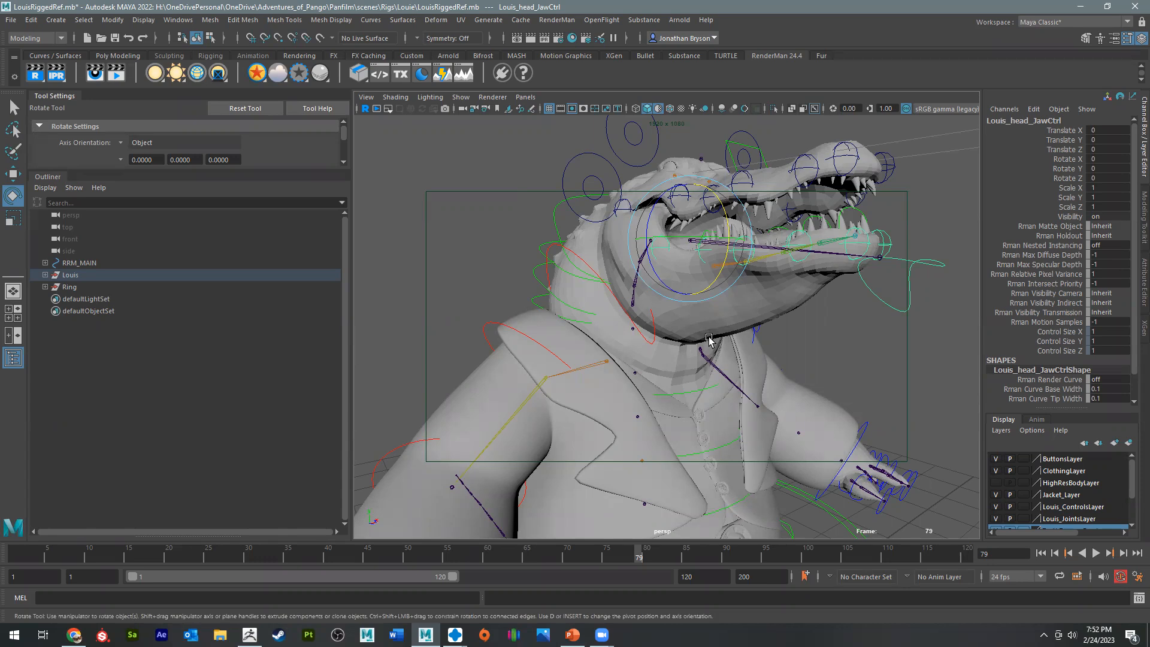
pyautogui.keyDown('alt'); pyautogui.moveTo(734, 339); pyautogui.dragTo(699, 232, button='middle'); pyautogui.keyUp('alt')
pyautogui.keyDown('alt'); pyautogui.moveTo(717, 372); pyautogui.dragTo(727, 326, button='right'); pyautogui.keyUp('alt')
pyautogui.moveTo(727, 326)
pyautogui.keyDown('alt'); pyautogui.mouseDown()
pyautogui.moveTo(869, 320)
pyautogui.moveTo(778, 312)
pyautogui.moveTo(731, 322)
pyautogui.mouseUp(); pyautogui.keyUp('alt')
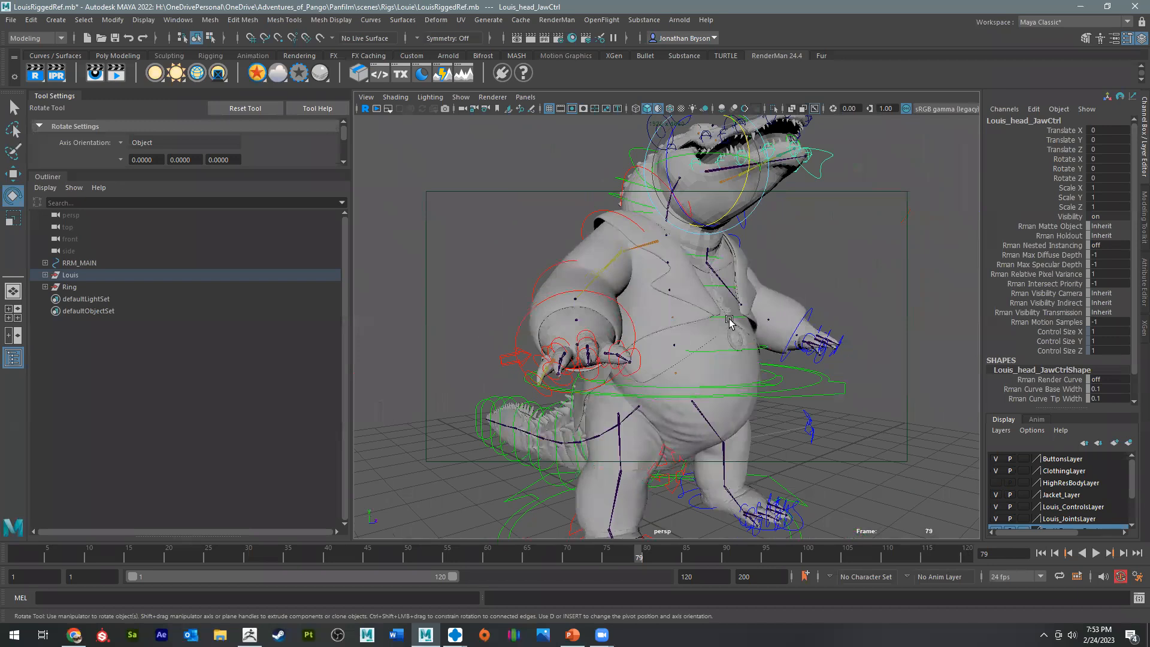
pyautogui.keyDown('alt'); pyautogui.moveTo(773, 193); pyautogui.dragTo(650, 318); pyautogui.keyUp('alt')
pyautogui.keyDown('alt'); pyautogui.moveTo(649, 317); pyautogui.dragTo(685, 420, button='middle'); pyautogui.keyUp('alt')
pyautogui.keyDown('alt'); pyautogui.moveTo(686, 419); pyautogui.dragTo(730, 428, button='right'); pyautogui.keyUp('alt')
pyautogui.keyDown('alt'); pyautogui.moveTo(730, 428); pyautogui.dragTo(697, 288); pyautogui.keyUp('alt')
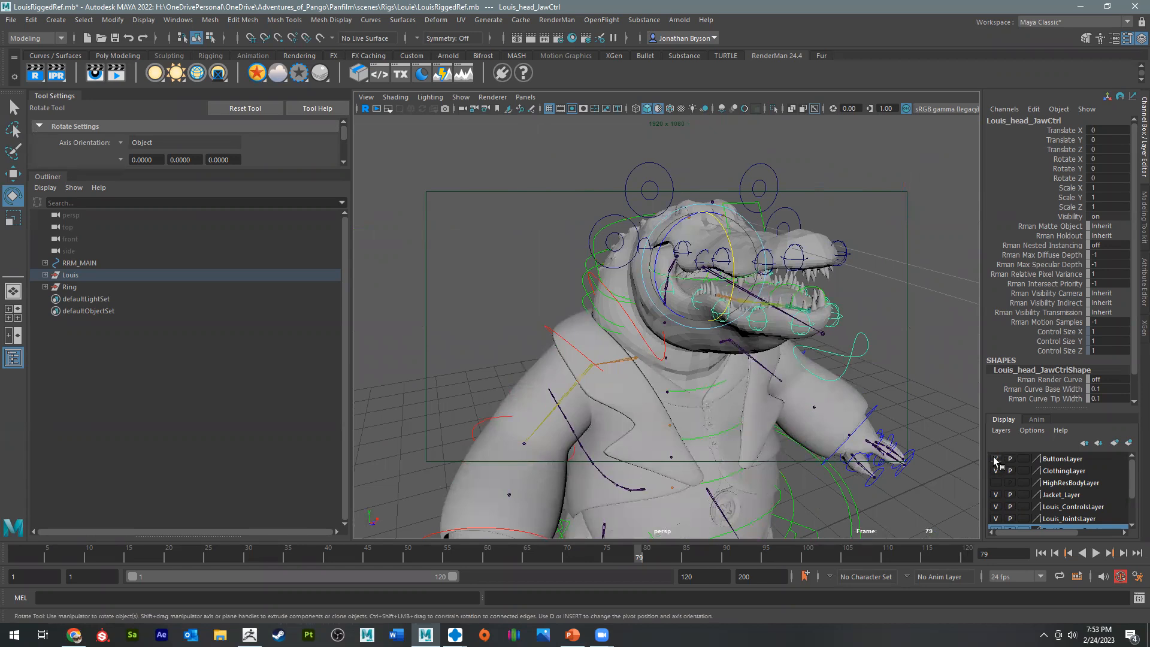
# Step: Hide the ButtonsLayer and ClothingLayer to leave only the bare body
pyautogui.click(995, 458)
pyautogui.click(996, 471)
pyautogui.click(995, 482)
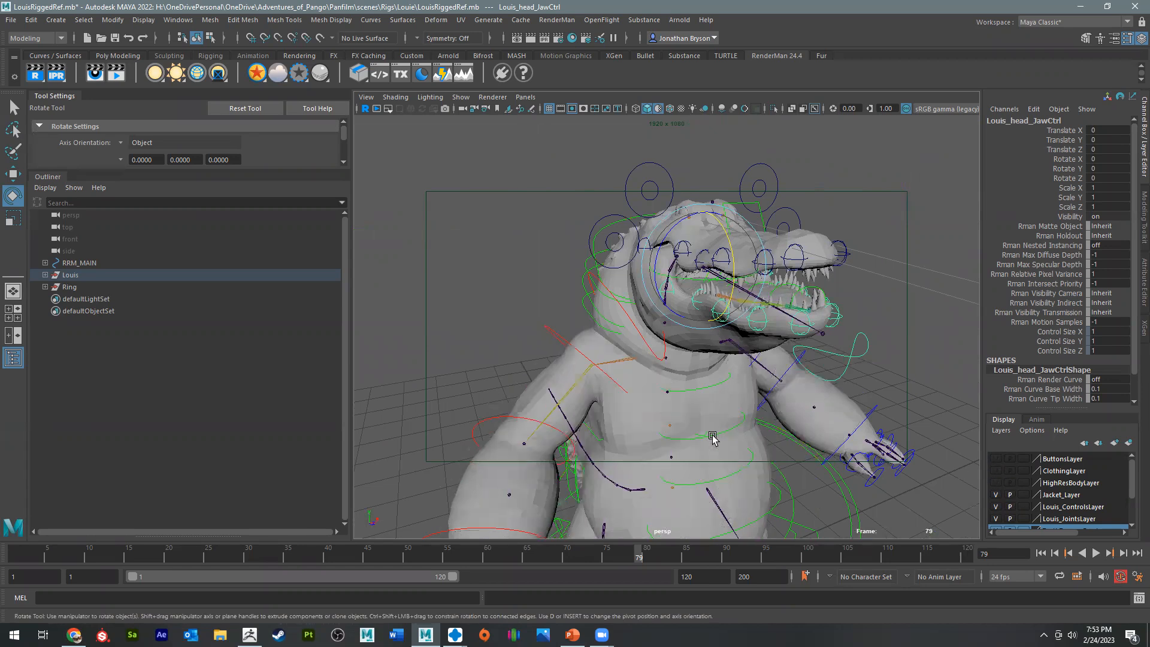
# Step: Try rotating the right shoulder control Louis_r_arm_ShoulderFKCtrl and undo the rotation
pyautogui.click(740, 424)
pyautogui.keyDown('alt'); pyautogui.moveTo(740, 424); pyautogui.dragTo(623, 412); pyautogui.keyUp('alt')
pyautogui.keyDown('alt'); pyautogui.moveTo(749, 419); pyautogui.dragTo(821, 390, button='middle'); pyautogui.keyUp('alt')
pyautogui.keyDown('alt'); pyautogui.moveTo(718, 392); pyautogui.dragTo(811, 390, button='right'); pyautogui.keyUp('alt')
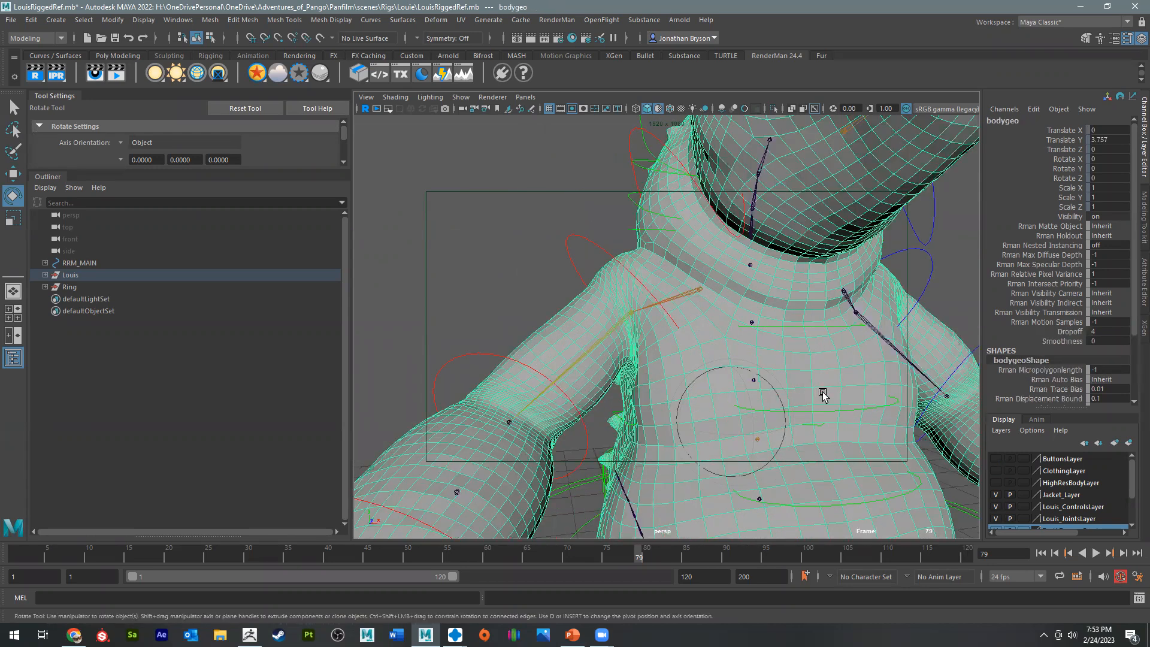
pyautogui.click(576, 236)
pyautogui.moveTo(607, 263); pyautogui.dragTo(585, 314)
pyautogui.hotkey('ctrl', 'z')
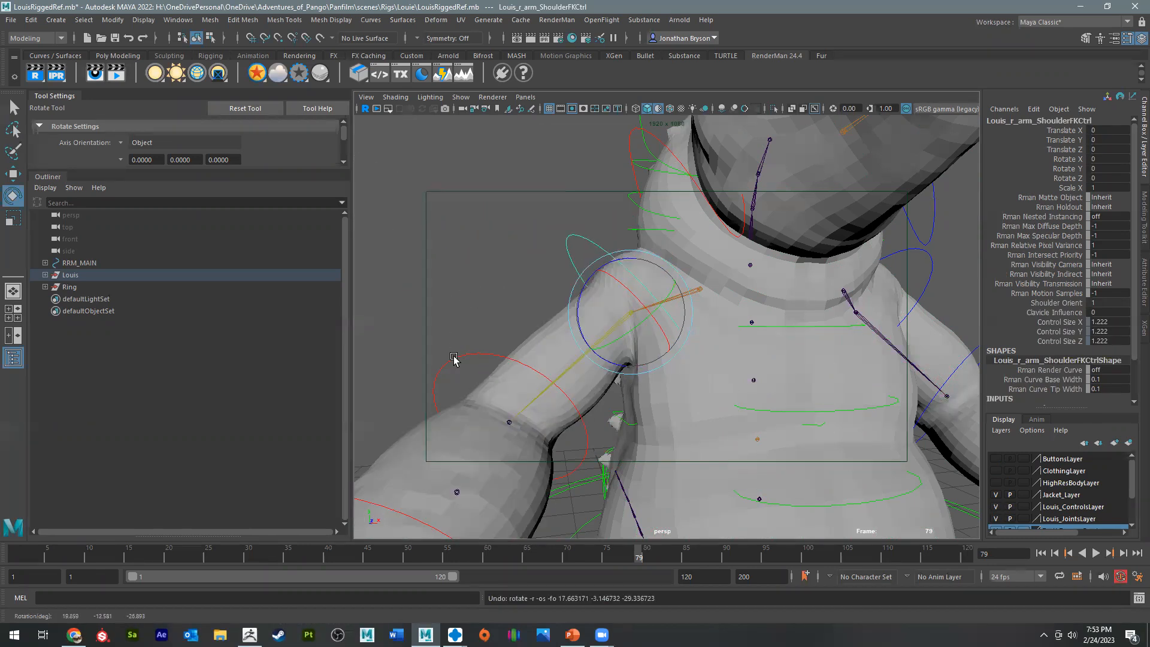
# Step: Try bending the right elbow control Louis_r_arm_ElbowFKCtrl in Y and undo the bend
pyautogui.click(458, 356)
pyautogui.moveTo(511, 436); pyautogui.dragTo(526, 392)
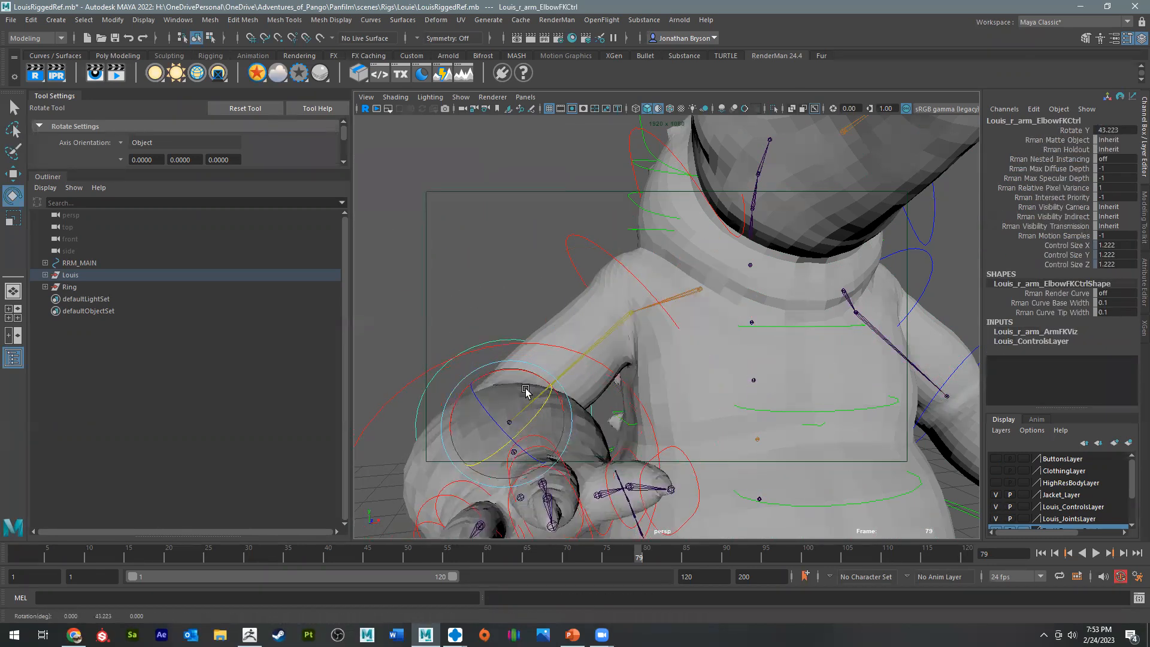
pyautogui.hotkey('ctrl', 'z')
pyautogui.keyDown('alt'); pyautogui.moveTo(577, 443); pyautogui.dragTo(572, 317); pyautogui.keyUp('alt')
# Step: Select the body mesh and examine its edge flow around the neck, chest, shoulder, armpit, arm and hand
pyautogui.click(643, 447)
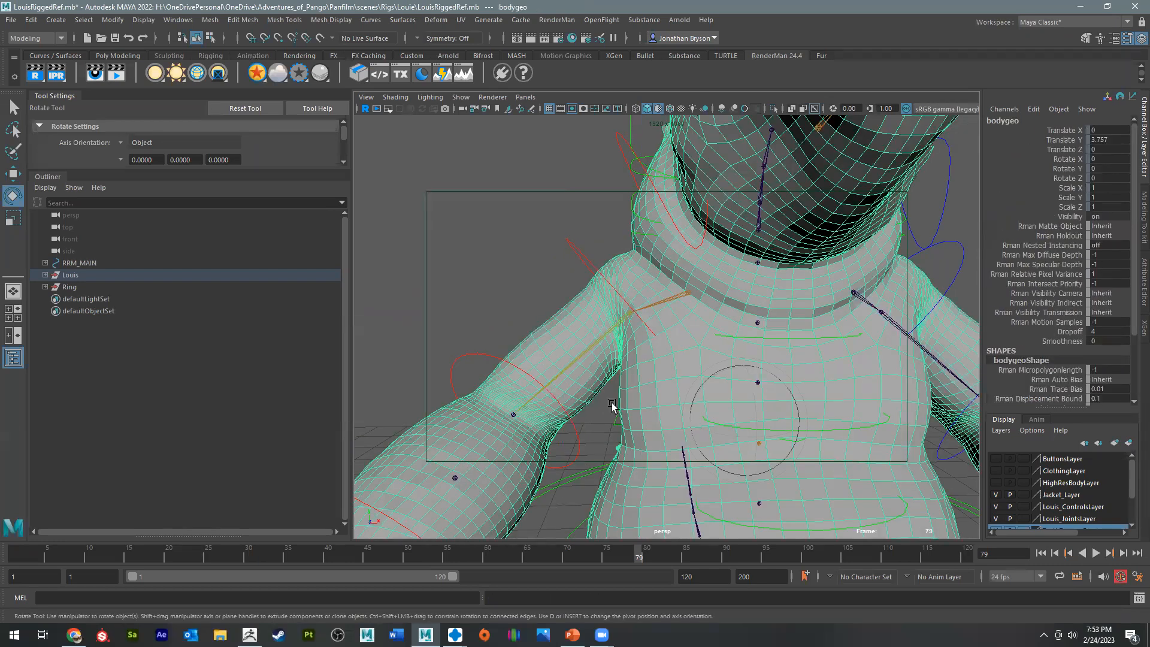
pyautogui.keyDown('alt'); pyautogui.moveTo(734, 335); pyautogui.dragTo(887, 271); pyautogui.keyUp('alt')
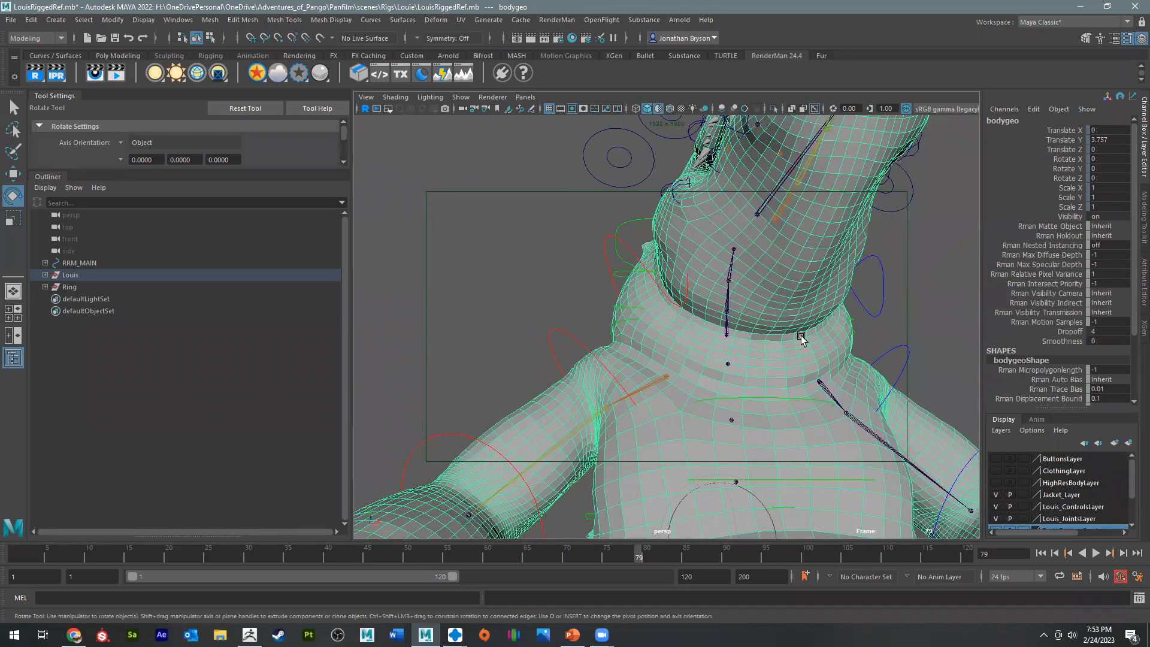
pyautogui.keyDown('alt'); pyautogui.moveTo(811, 374); pyautogui.dragTo(556, 428); pyautogui.keyUp('alt')
pyautogui.keyDown('alt'); pyautogui.moveTo(572, 330); pyautogui.dragTo(744, 341); pyautogui.keyUp('alt')
pyautogui.keyDown('alt'); pyautogui.moveTo(744, 342); pyautogui.dragTo(766, 372, button='right'); pyautogui.keyUp('alt')
pyautogui.keyDown('alt'); pyautogui.moveTo(766, 373); pyautogui.dragTo(778, 397); pyautogui.keyUp('alt')
pyautogui.keyDown('alt'); pyautogui.moveTo(778, 398); pyautogui.dragTo(710, 373, button='right'); pyautogui.keyUp('alt')
pyautogui.keyDown('alt'); pyautogui.moveTo(709, 373); pyautogui.dragTo(661, 277); pyautogui.keyUp('alt')
pyautogui.keyDown('alt'); pyautogui.moveTo(731, 256); pyautogui.dragTo(705, 217); pyautogui.keyUp('alt')
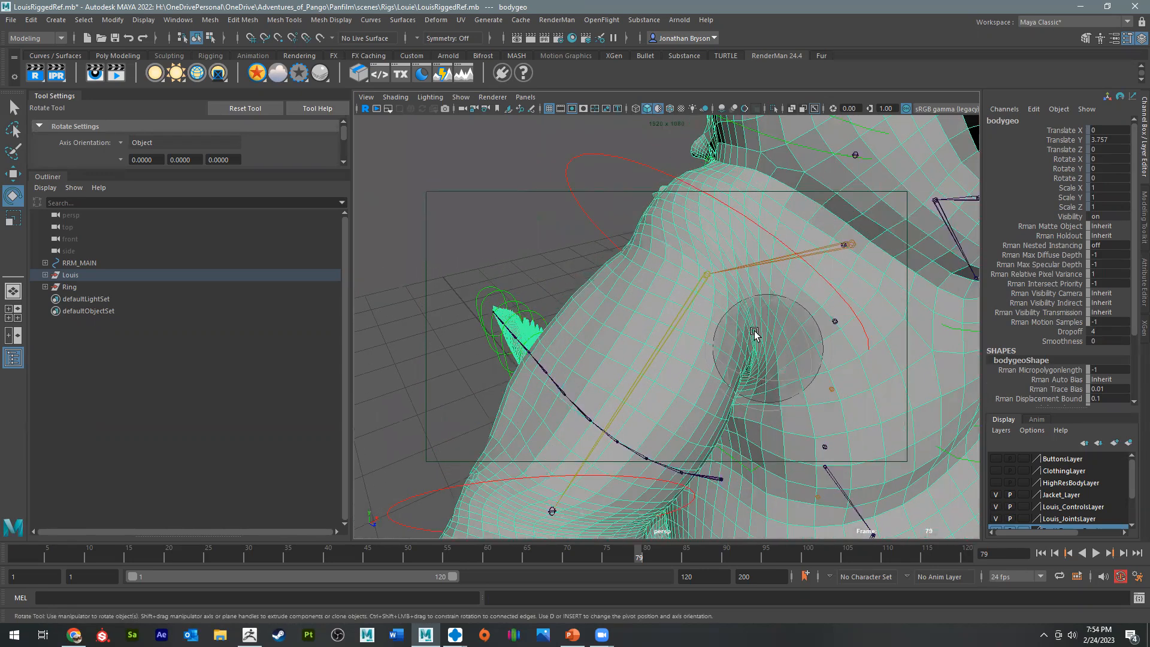
pyautogui.keyDown('alt'); pyautogui.moveTo(798, 336); pyautogui.dragTo(605, 370); pyautogui.keyUp('alt')
pyautogui.keyDown('alt'); pyautogui.moveTo(605, 369); pyautogui.dragTo(652, 447, button='right'); pyautogui.keyUp('alt')
pyautogui.keyDown('alt'); pyautogui.moveTo(804, 306); pyautogui.dragTo(922, 149, button='middle'); pyautogui.keyUp('alt')
pyautogui.keyDown('alt'); pyautogui.moveTo(655, 406); pyautogui.dragTo(675, 378); pyautogui.keyUp('alt')
pyautogui.keyDown('alt'); pyautogui.moveTo(674, 378); pyautogui.dragTo(736, 383, button='right'); pyautogui.keyUp('alt')
pyautogui.keyDown('alt'); pyautogui.moveTo(550, 422); pyautogui.dragTo(637, 395, button='middle'); pyautogui.keyUp('alt')
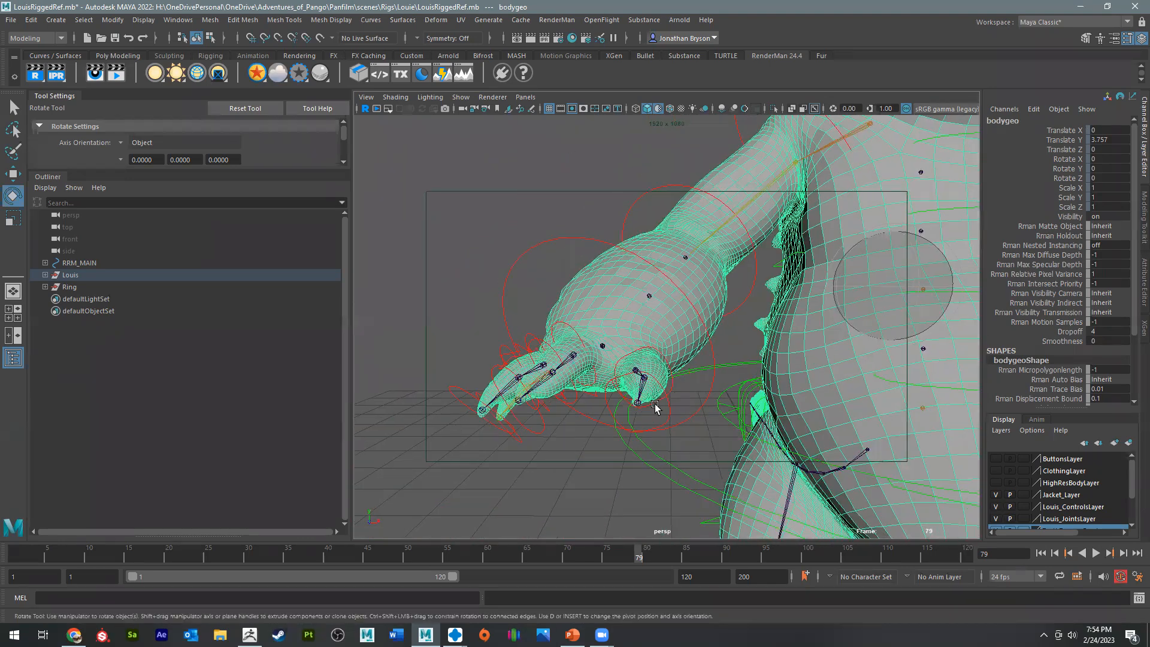
# Step: Try curling a right-hand finger by rotating its controls about 50 degrees in Z, and undo the rotations
pyautogui.keyDown('alt'); pyautogui.moveTo(637, 396); pyautogui.dragTo(649, 241); pyautogui.keyUp('alt')
pyautogui.click(700, 258)
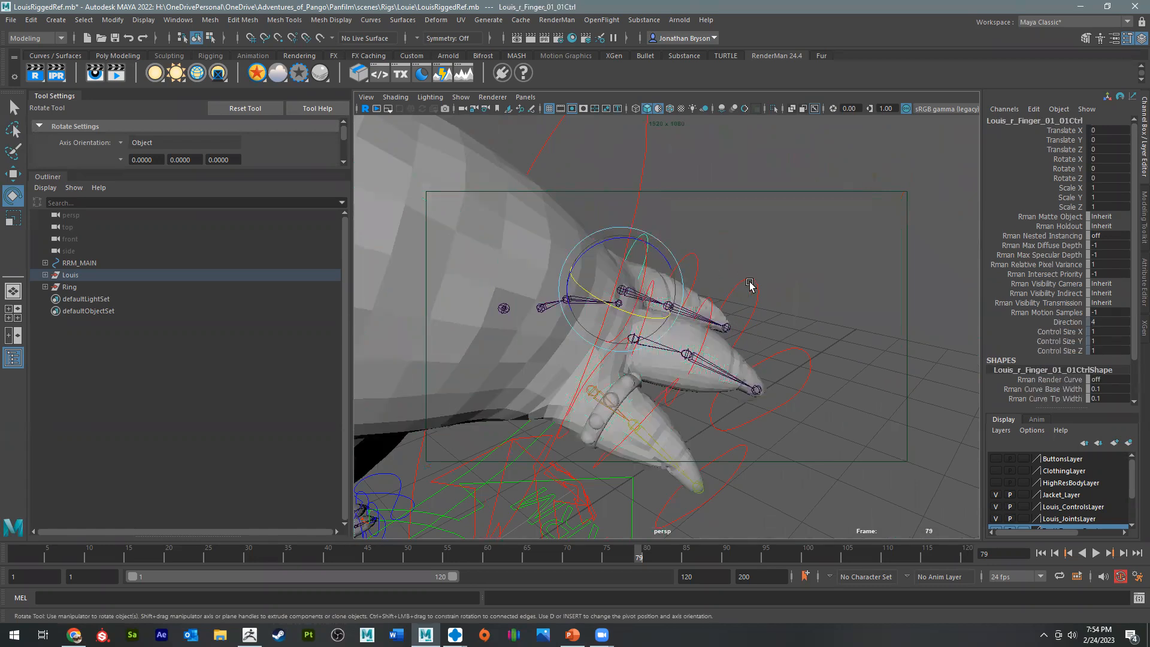
pyautogui.click(692, 320)
pyautogui.keyDown('alt'); pyautogui.moveTo(692, 321); pyautogui.dragTo(805, 366); pyautogui.keyUp('alt')
pyautogui.moveTo(781, 327); pyautogui.dragTo(625, 372)
pyautogui.keyDown('alt'); pyautogui.moveTo(625, 372); pyautogui.dragTo(539, 371); pyautogui.keyUp('alt')
pyautogui.keyDown('alt'); pyautogui.moveTo(539, 372); pyautogui.dragTo(566, 371, button='right'); pyautogui.keyUp('alt')
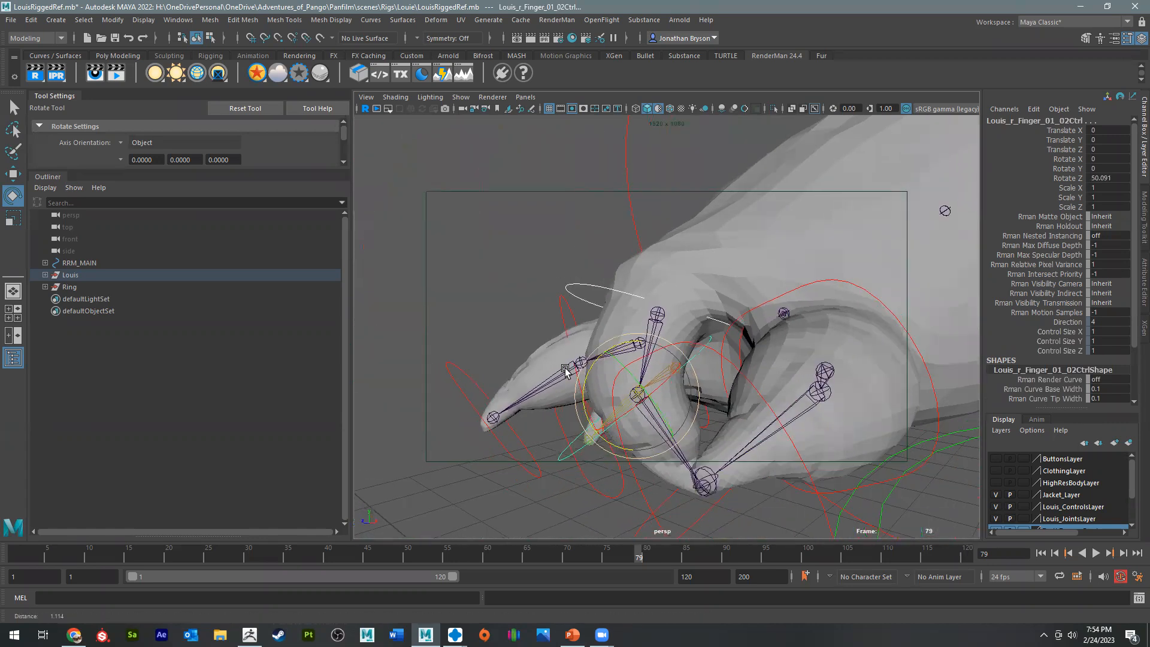
pyautogui.scroll(-3, 565, 370)
pyautogui.moveTo(592, 397); pyautogui.dragTo(615, 365)
pyautogui.hotkey('ctrl', 'z')
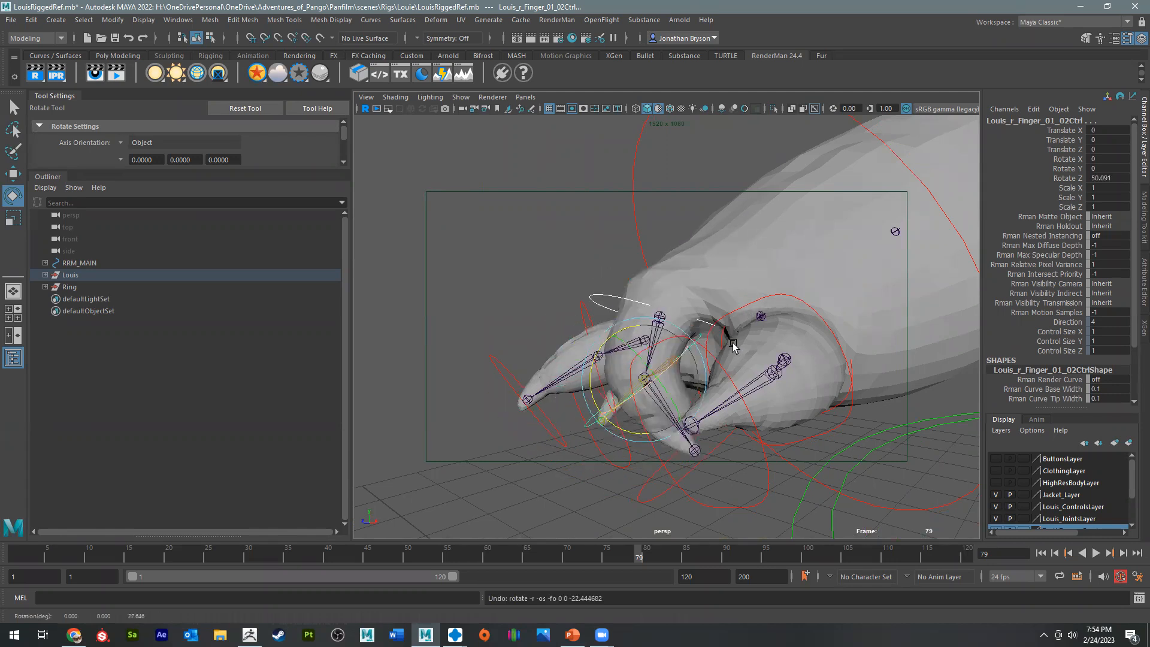
pyautogui.hotkey('ctrl', 'z')
# Step: Try bending the right elbow control about 51.5 degrees in Y to test the forearm deformation, and undo it
pyautogui.keyDown('alt'); pyautogui.moveTo(733, 343); pyautogui.dragTo(675, 341); pyautogui.keyUp('alt')
pyautogui.keyDown('alt'); pyautogui.moveTo(758, 302); pyautogui.dragTo(521, 395, button='middle'); pyautogui.keyUp('alt')
pyautogui.scroll(-3, 618, 339)
pyautogui.keyDown('alt'); pyautogui.moveTo(487, 304); pyautogui.dragTo(576, 368); pyautogui.keyUp('alt')
pyautogui.scroll(-5, 683, 286)
pyautogui.click(567, 361)
pyautogui.keyDown('alt'); pyautogui.moveTo(595, 452); pyautogui.dragTo(745, 296); pyautogui.keyUp('alt')
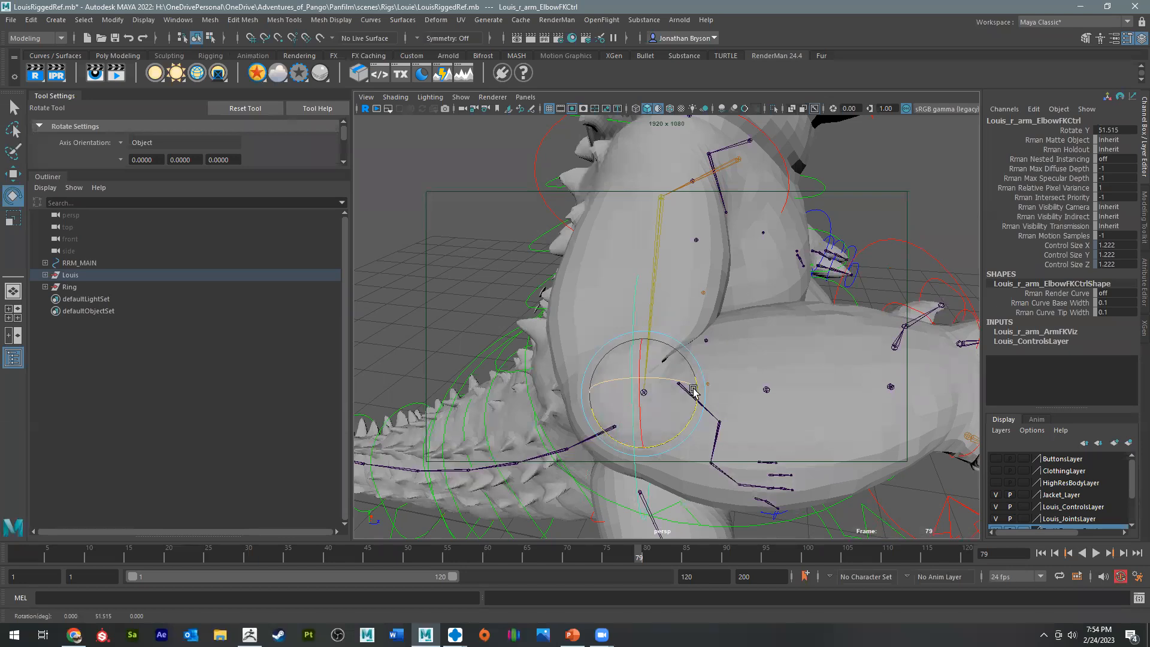
pyautogui.hotkey('ctrl', 'z')
# Step: Try several rotations of the right shoulder control to test the armpit deformation, and undo them
pyautogui.keyDown('alt'); pyautogui.moveTo(753, 287); pyautogui.dragTo(635, 305); pyautogui.keyUp('alt')
pyautogui.keyDown('alt'); pyautogui.moveTo(798, 326); pyautogui.dragTo(566, 401, button='middle'); pyautogui.keyUp('alt')
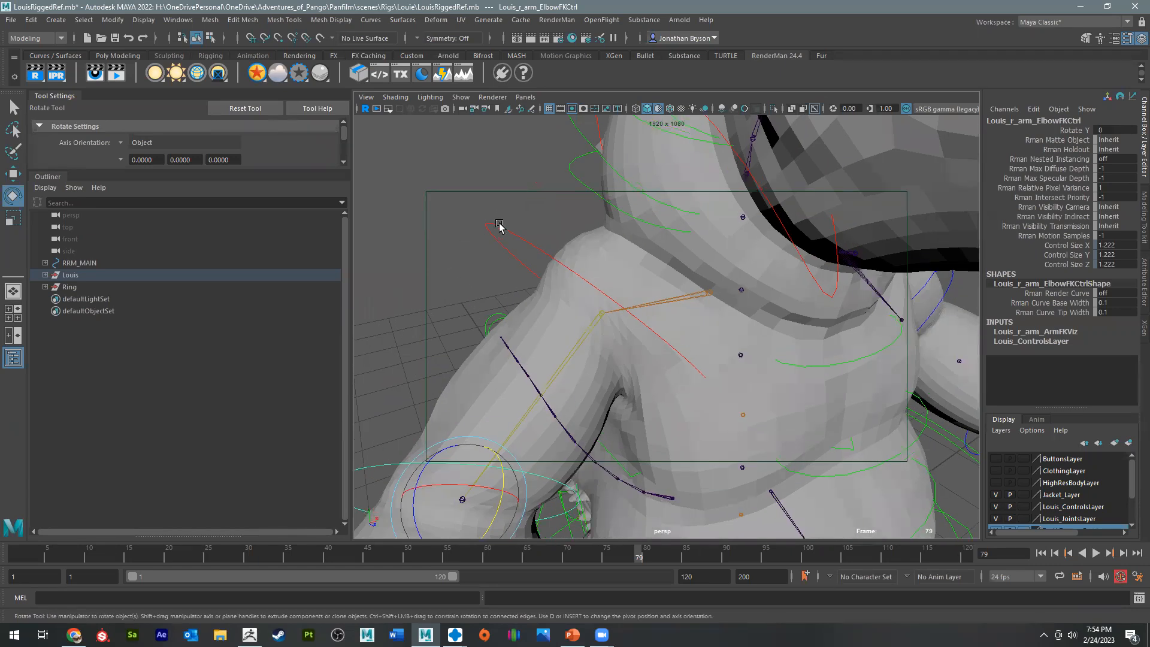
pyautogui.click(498, 224)
pyautogui.keyDown('alt'); pyautogui.moveTo(578, 414); pyautogui.dragTo(548, 386); pyautogui.keyUp('alt')
pyautogui.keyDown('alt'); pyautogui.moveTo(631, 400); pyautogui.dragTo(620, 308); pyautogui.keyUp('alt')
pyautogui.hotkey('ctrl', 'z')
pyautogui.moveTo(642, 348); pyautogui.dragTo(651, 288)
pyautogui.hotkey('ctrl', 'z')
pyautogui.hotkey('ctrl', 'z')
# Step: Open the mouth by rotating the jaw control about 30.6 degrees in X
pyautogui.keyDown('alt'); pyautogui.moveTo(782, 365); pyautogui.dragTo(557, 363, button='right'); pyautogui.keyUp('alt')
pyautogui.keyDown('alt'); pyautogui.moveTo(800, 323); pyautogui.dragTo(931, 328); pyautogui.keyUp('alt')
pyautogui.keyDown('alt'); pyautogui.moveTo(931, 328); pyautogui.dragTo(700, 441, button='middle'); pyautogui.keyUp('alt')
pyautogui.keyDown('alt'); pyautogui.moveTo(701, 440); pyautogui.dragTo(748, 419, button='right'); pyautogui.keyUp('alt')
pyautogui.moveTo(736, 352); pyautogui.dragTo(657, 361)
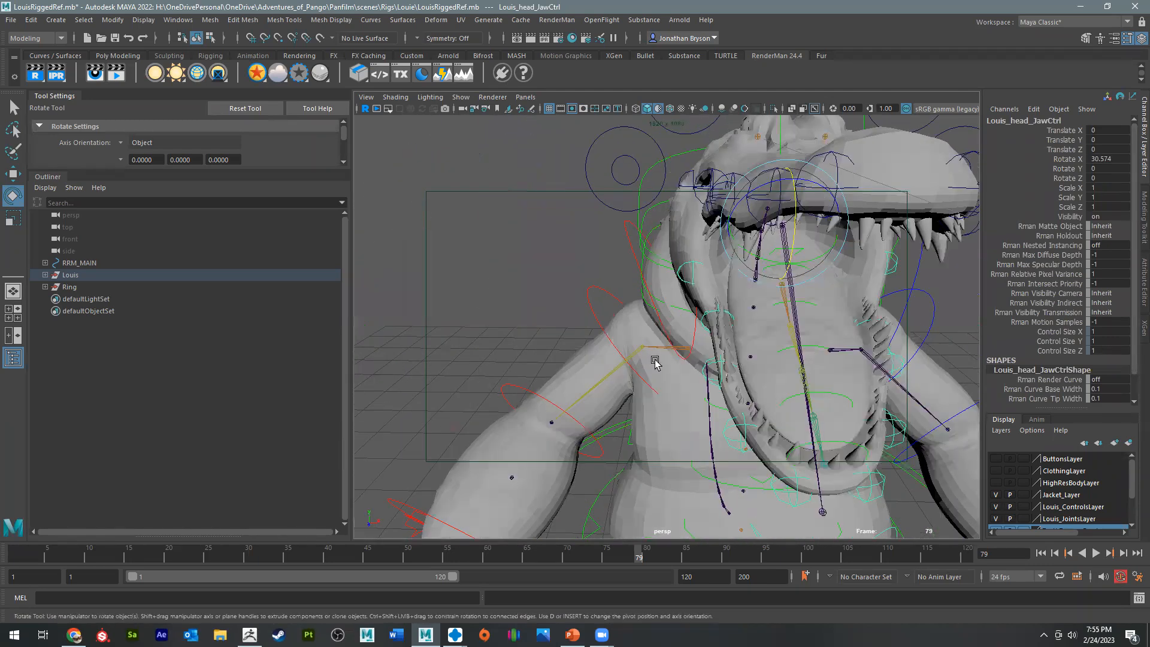
# Step: Select the body mesh and examine its edge loops around the right upper arm, elbow and torso
pyautogui.keyDown('alt'); pyautogui.moveTo(657, 361); pyautogui.dragTo(780, 295, button='right'); pyautogui.keyUp('alt')
pyautogui.keyDown('alt'); pyautogui.moveTo(780, 295); pyautogui.dragTo(887, 336, button='middle'); pyautogui.keyUp('alt')
pyautogui.keyDown('alt'); pyautogui.moveTo(887, 336); pyautogui.dragTo(1006, 437, button='right'); pyautogui.keyUp('alt')
pyautogui.keyDown('alt'); pyautogui.moveTo(632, 321); pyautogui.dragTo(686, 331); pyautogui.keyUp('alt')
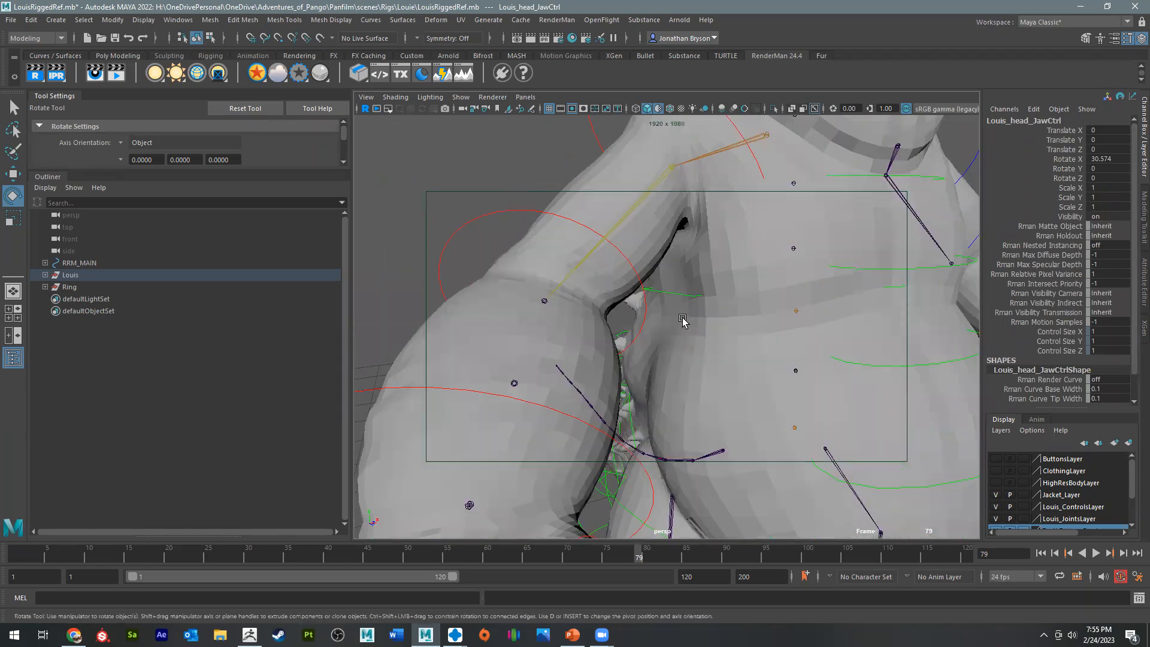
pyautogui.click(534, 281)
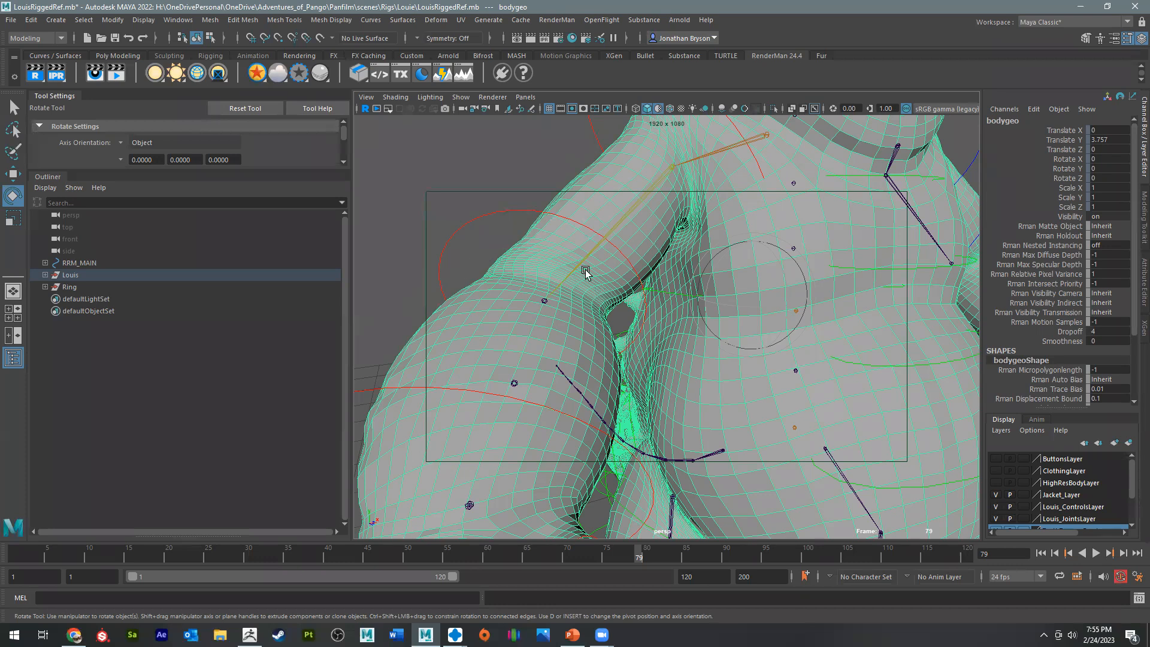
pyautogui.keyDown('alt'); pyautogui.moveTo(646, 264); pyautogui.dragTo(558, 548, button='middle'); pyautogui.keyUp('alt')
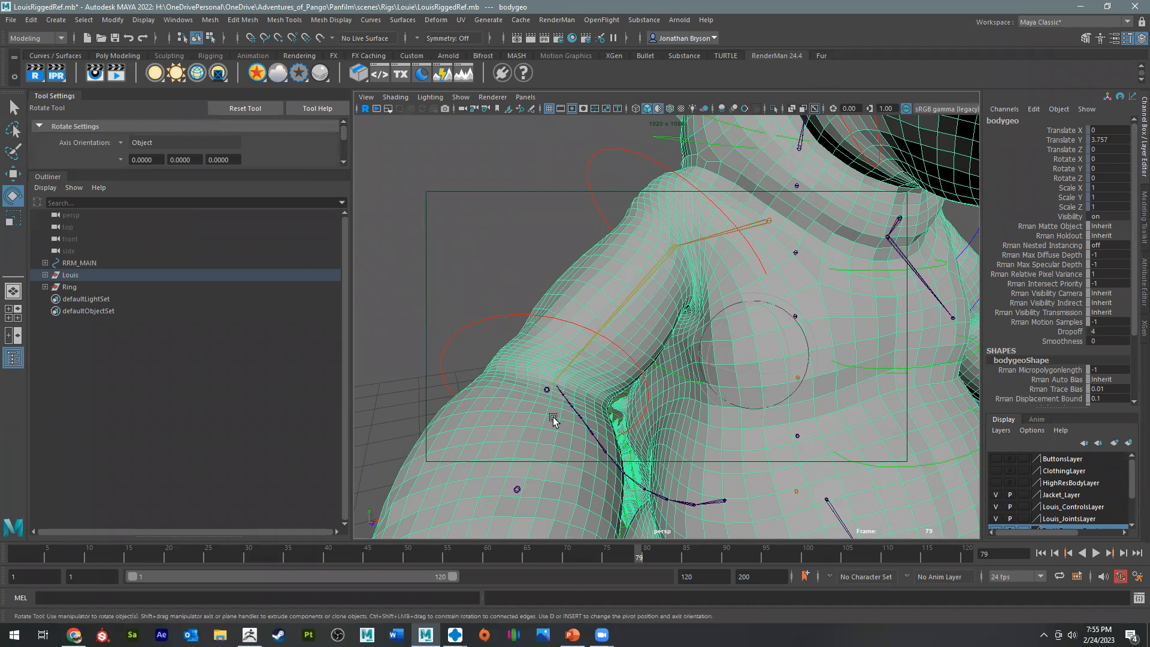
pyautogui.keyDown('alt'); pyautogui.moveTo(599, 419); pyautogui.dragTo(673, 282, button='middle'); pyautogui.keyUp('alt')
pyautogui.keyDown('alt'); pyautogui.moveTo(787, 346); pyautogui.dragTo(641, 354, button='right'); pyautogui.keyUp('alt')
pyautogui.keyDown('alt'); pyautogui.moveTo(772, 393); pyautogui.dragTo(749, 236, button='middle'); pyautogui.keyUp('alt')
pyautogui.keyDown('alt'); pyautogui.moveTo(749, 236); pyautogui.dragTo(664, 417, button='right'); pyautogui.keyUp('alt')
pyautogui.keyDown('alt'); pyautogui.moveTo(663, 418); pyautogui.dragTo(677, 321); pyautogui.keyUp('alt')
# Step: Examine the wireframe of the throat, mouth corner and lips with the jaw open
pyautogui.keyDown('alt'); pyautogui.moveTo(669, 268); pyautogui.dragTo(790, 295); pyautogui.keyUp('alt')
pyautogui.keyDown('alt'); pyautogui.moveTo(791, 295); pyautogui.dragTo(937, 286, button='middle'); pyautogui.keyUp('alt')
pyautogui.keyDown('alt'); pyautogui.moveTo(671, 419); pyautogui.dragTo(793, 462); pyautogui.keyUp('alt')
pyautogui.keyDown('alt'); pyautogui.moveTo(761, 227); pyautogui.dragTo(816, 346, button='middle'); pyautogui.keyUp('alt')
pyautogui.keyDown('alt'); pyautogui.moveTo(646, 318); pyautogui.dragTo(744, 306, button='right'); pyautogui.keyUp('alt')
pyautogui.keyDown('alt'); pyautogui.moveTo(745, 304); pyautogui.dragTo(741, 305); pyautogui.keyUp('alt')
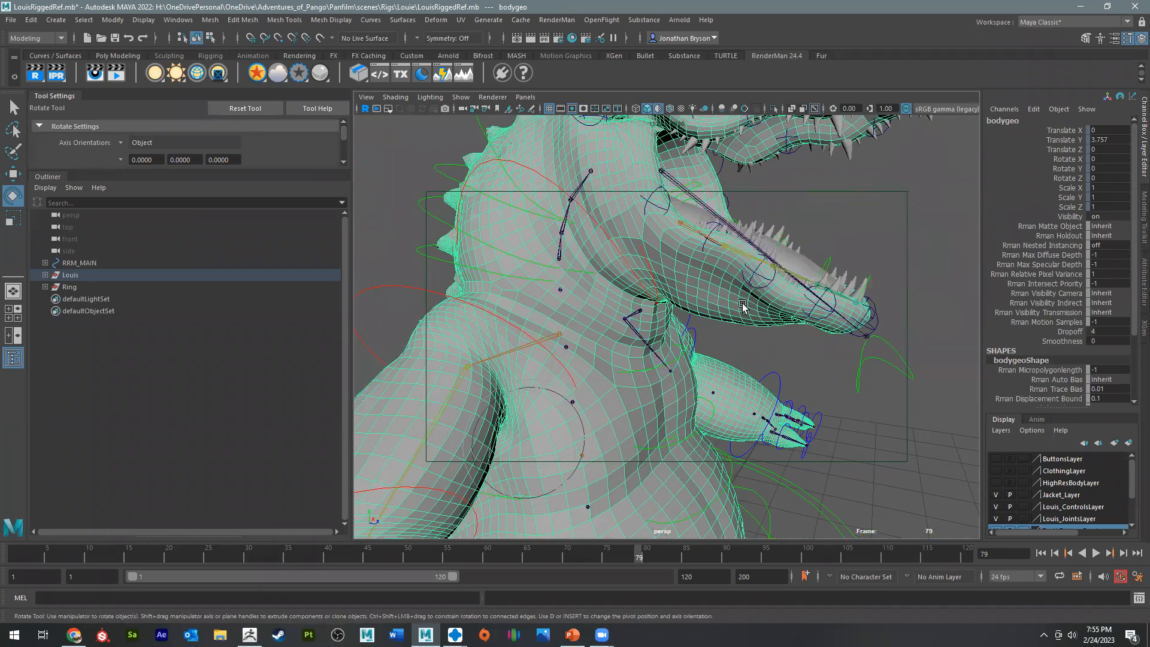
pyautogui.keyDown('alt'); pyautogui.moveTo(629, 300); pyautogui.dragTo(592, 309); pyautogui.keyUp('alt')
pyautogui.keyDown('alt'); pyautogui.moveTo(825, 333); pyautogui.dragTo(846, 250, button='right'); pyautogui.keyUp('alt')
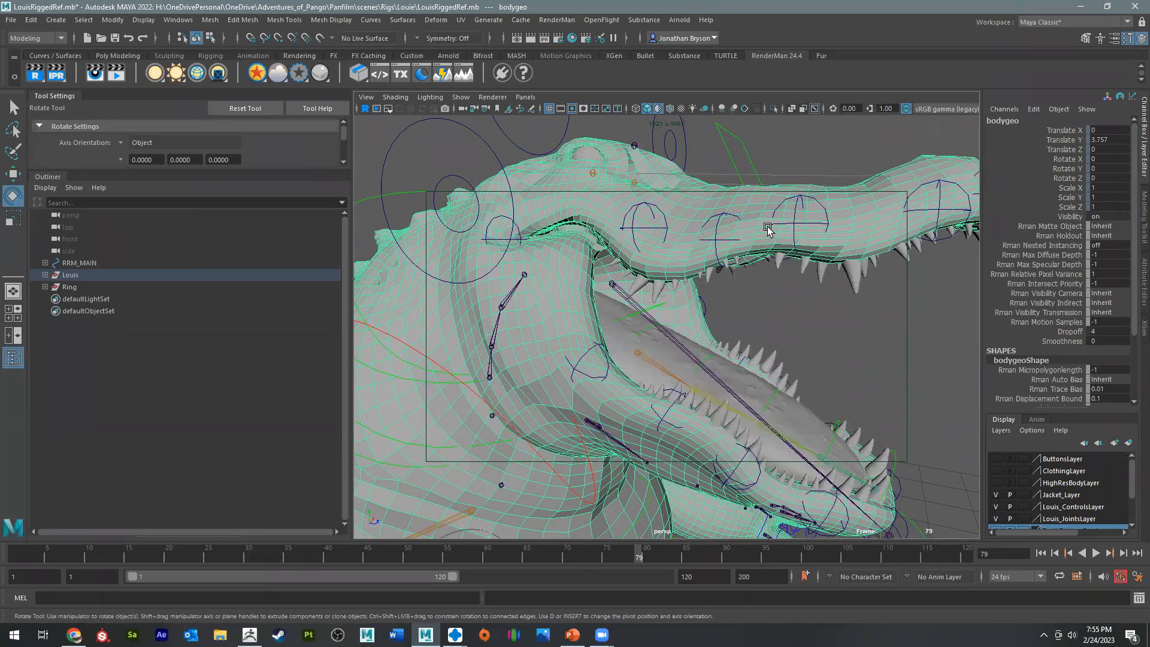
pyautogui.keyDown('alt'); pyautogui.moveTo(644, 235); pyautogui.dragTo(753, 287); pyautogui.keyUp('alt')
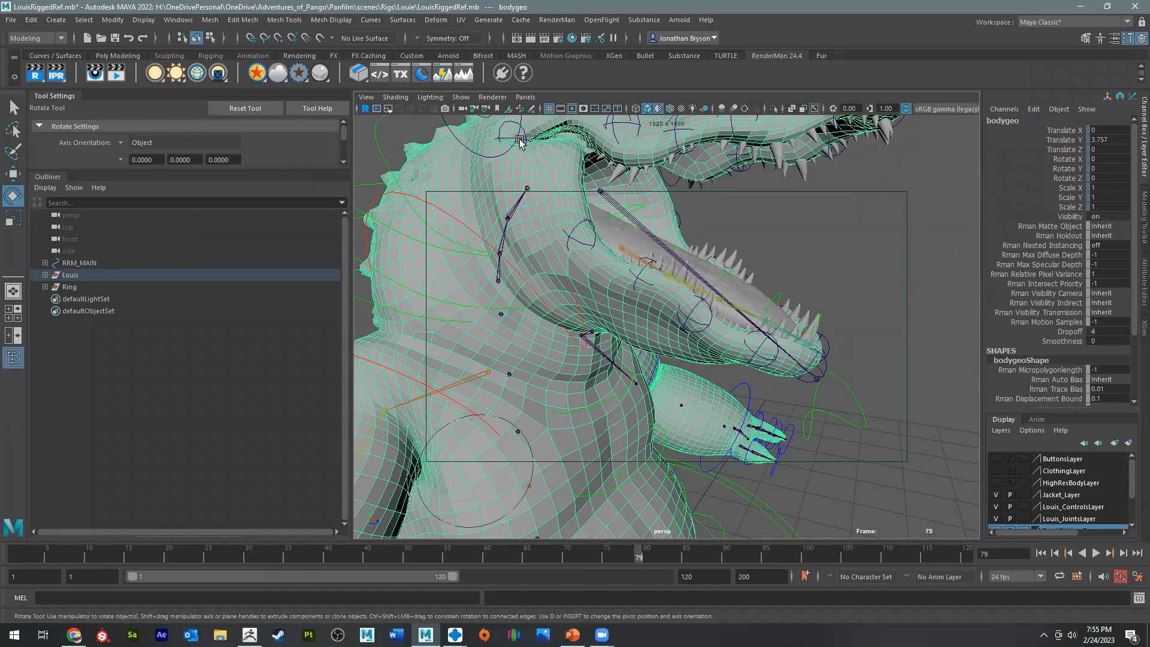
pyautogui.keyDown('alt'); pyautogui.moveTo(532, 259); pyautogui.dragTo(471, 222); pyautogui.keyUp('alt')
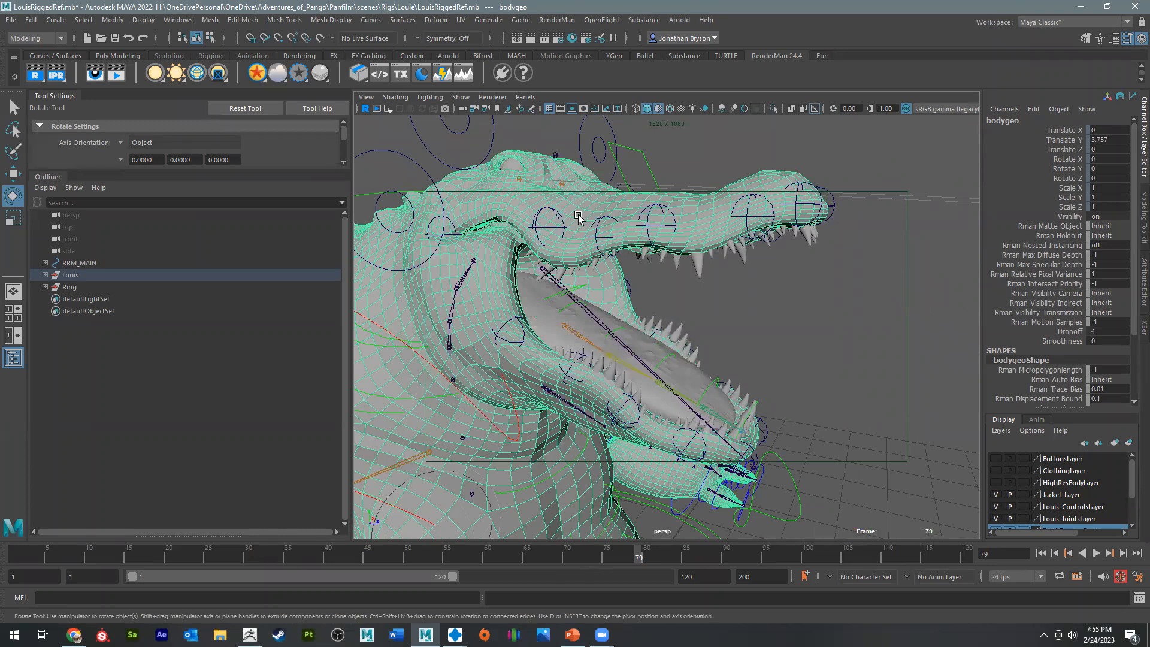
# Step: Select the jaw control and rotate it back to close the mouth
pyautogui.click(796, 488)
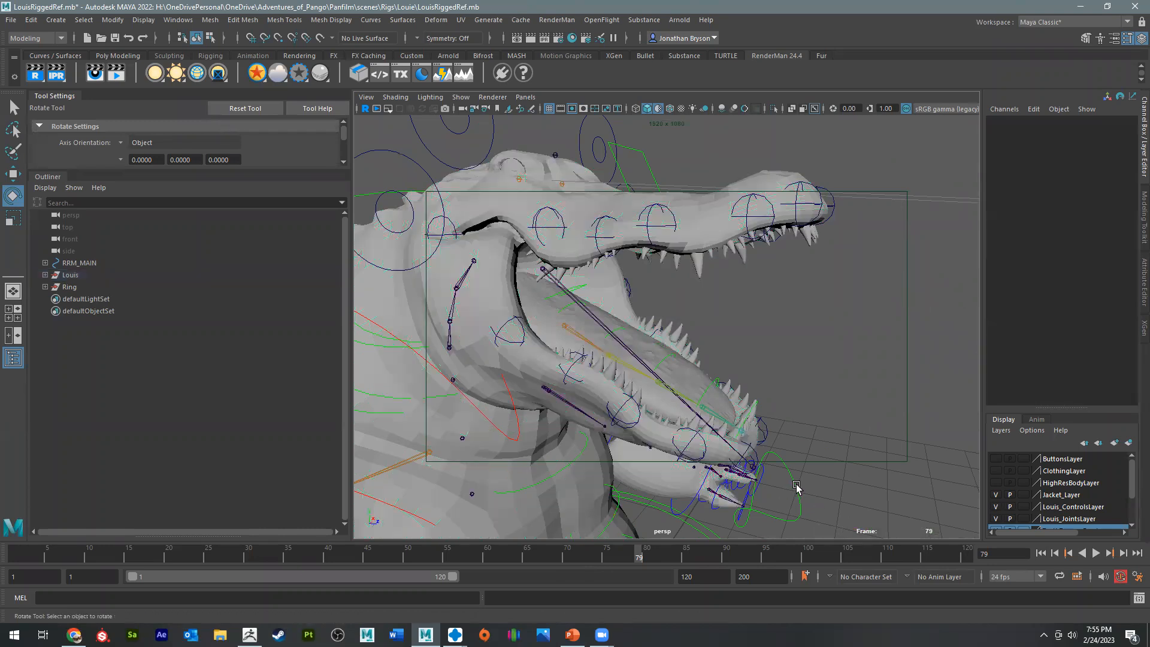
pyautogui.click(796, 488)
pyautogui.moveTo(584, 288); pyautogui.dragTo(665, 241)
# Step: Try moving the upper lip control midway along the snout, and undo the move
pyautogui.click(654, 206)
pyautogui.press('w')
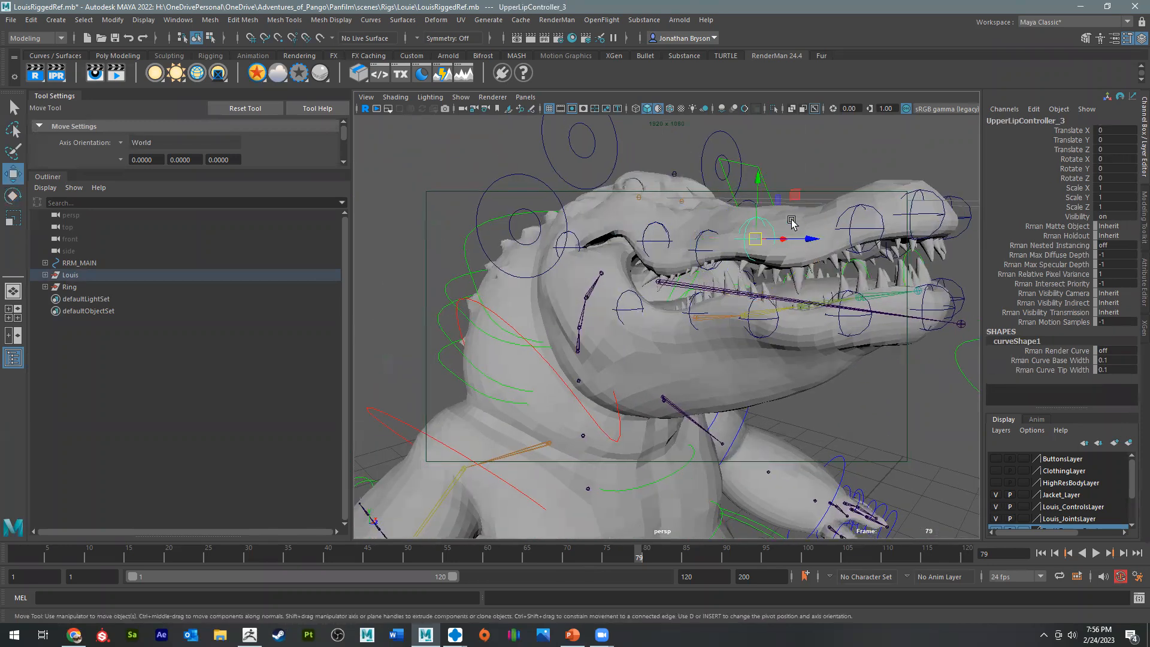
pyautogui.moveTo(757, 240)
pyautogui.mouseDown()
pyautogui.moveTo(750, 191)
pyautogui.moveTo(736, 235)
pyautogui.mouseUp()
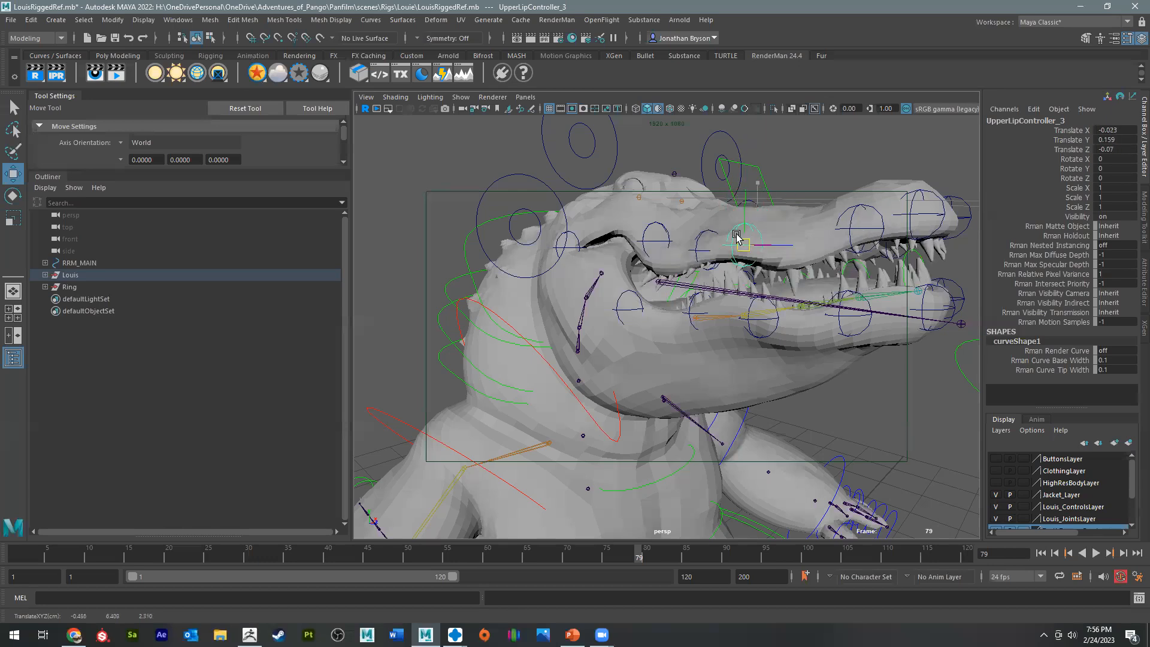
pyautogui.hotkey('ctrl', 'z')
# Step: Try moving the upper lip control at the snout tip and the right mouth corner control, undoing each move
pyautogui.click(932, 194)
pyautogui.moveTo(911, 222); pyautogui.dragTo(909, 191)
pyautogui.hotkey('ctrl', 'z')
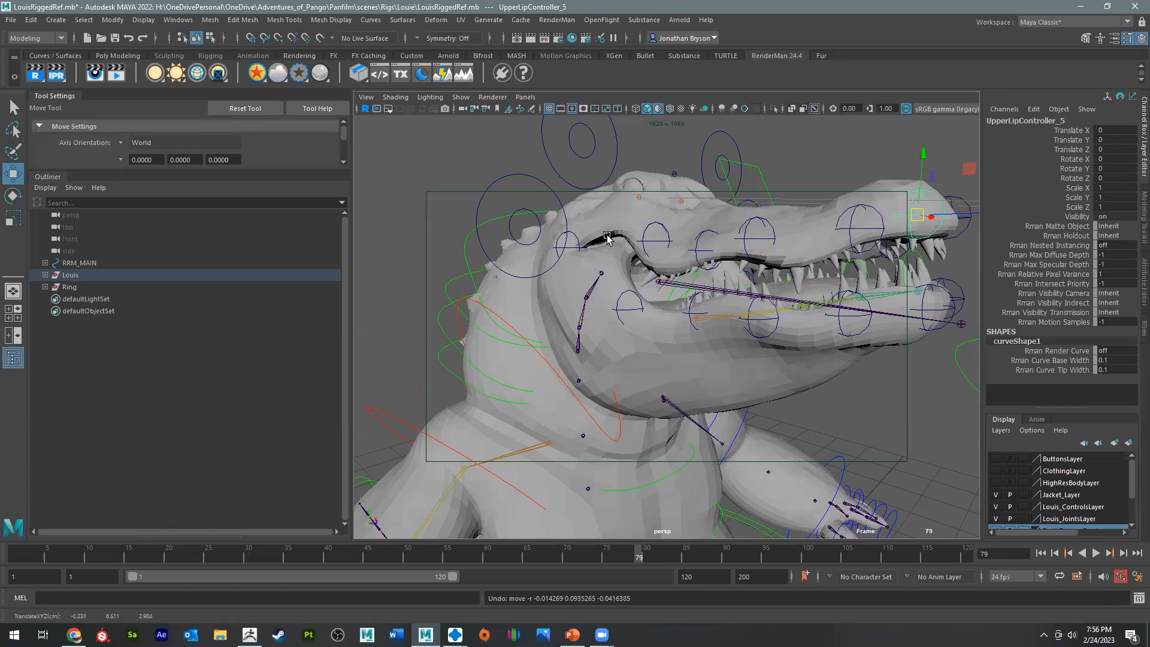
pyautogui.click(542, 230)
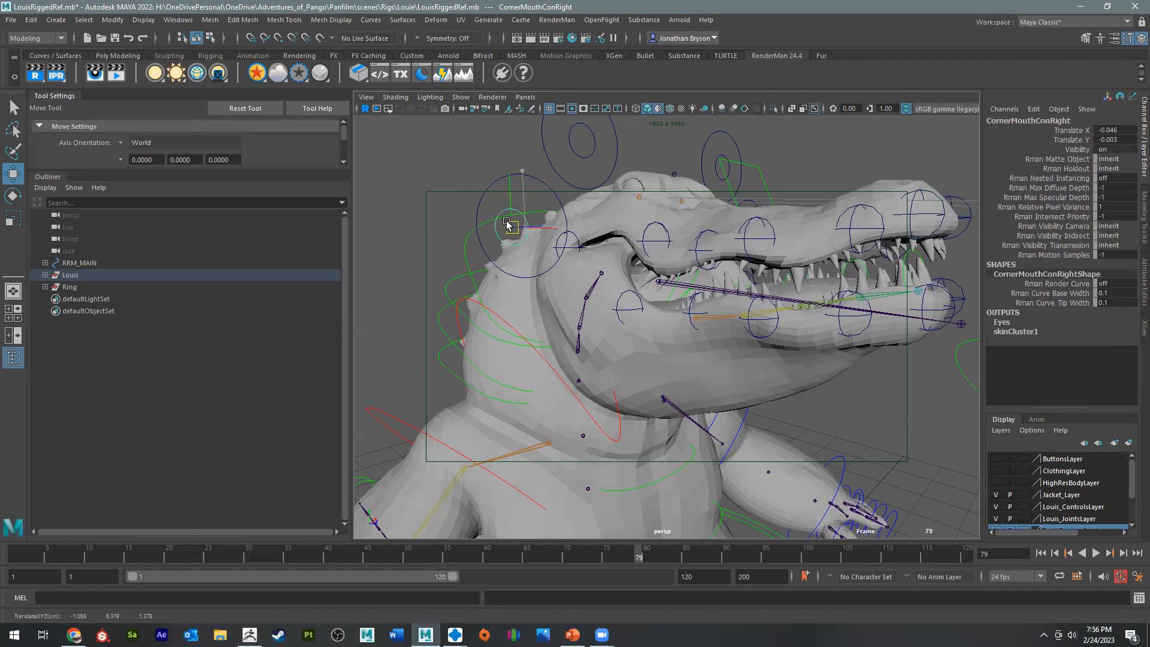
pyautogui.moveTo(555, 272); pyautogui.dragTo(495, 254, button='middle')
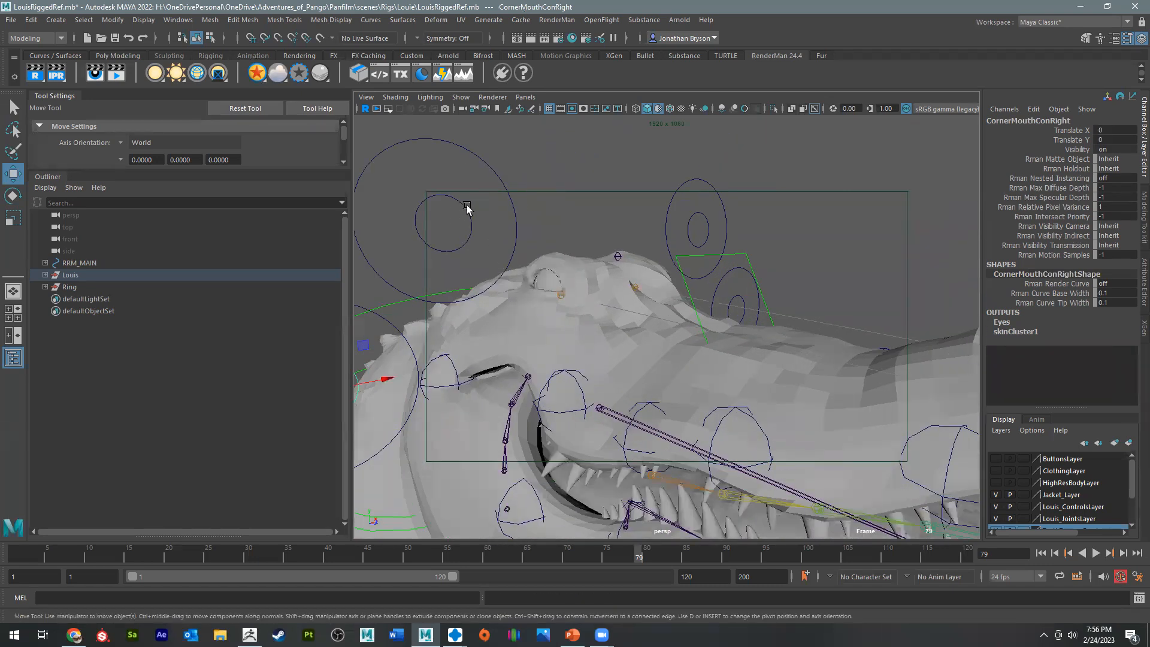
# Step: Move the right brow control to about -0.003 in X and -0.031 in Y
pyautogui.click(464, 210)
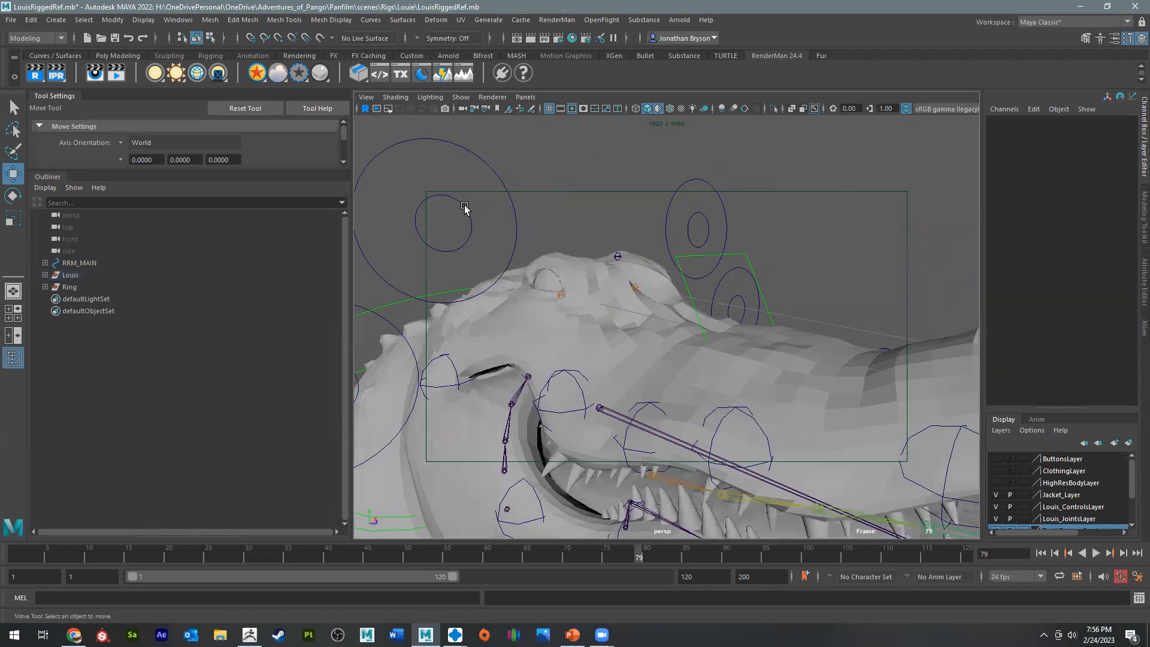
pyautogui.moveTo(442, 225)
pyautogui.mouseDown()
pyautogui.moveTo(387, 161)
pyautogui.moveTo(468, 301)
pyautogui.moveTo(340, 150)
pyautogui.moveTo(411, 258)
pyautogui.moveTo(359, 161)
pyautogui.moveTo(389, 282)
pyautogui.moveTo(491, 117)
pyautogui.moveTo(419, 204)
pyautogui.moveTo(464, 227)
pyautogui.moveTo(419, 179)
pyautogui.moveTo(429, 309)
pyautogui.moveTo(426, 167)
pyautogui.moveTo(506, 184)
pyautogui.moveTo(402, 153)
pyautogui.moveTo(438, 189)
pyautogui.moveTo(444, 219)
pyautogui.mouseUp()
pyautogui.scroll(-6, 440, 296)
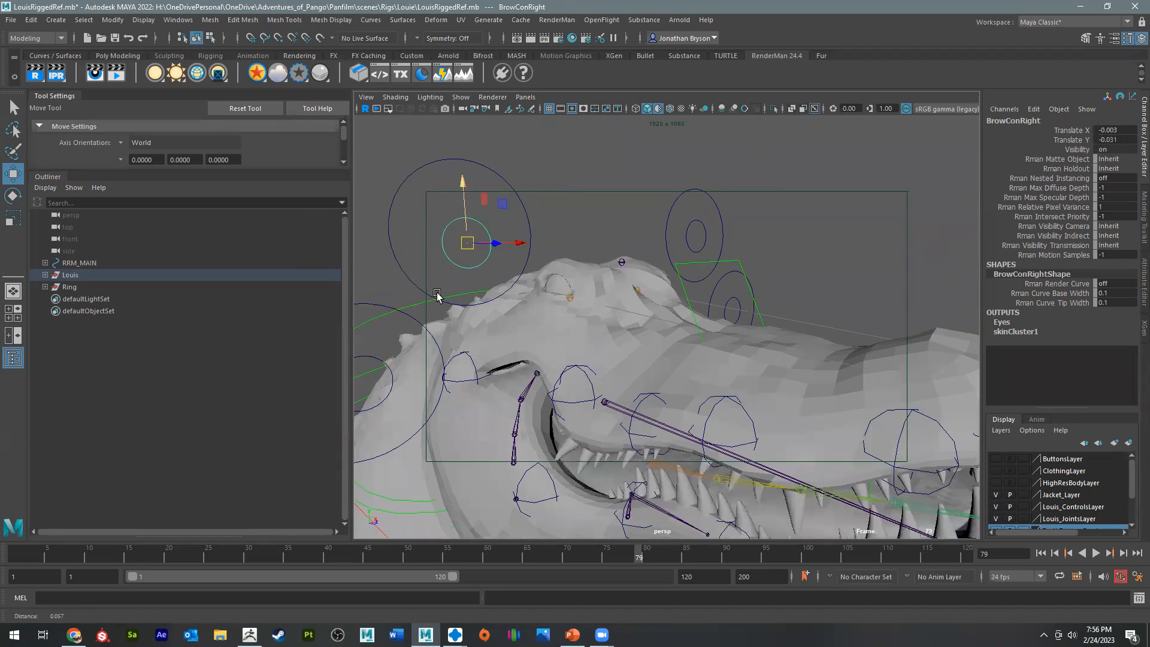
# Step: Examine the joints and controls along the right arm and hand and on the far side of the body
pyautogui.keyDown('alt'); pyautogui.moveTo(838, 383); pyautogui.dragTo(859, 326, button='middle'); pyautogui.keyUp('alt')
pyautogui.keyDown('alt'); pyautogui.moveTo(860, 323); pyautogui.dragTo(619, 469, button='right'); pyautogui.keyUp('alt')
pyautogui.keyDown('alt'); pyautogui.moveTo(620, 470); pyautogui.dragTo(582, 316, button='middle'); pyautogui.keyUp('alt')
pyautogui.keyDown('alt'); pyautogui.moveTo(582, 316); pyautogui.dragTo(659, 318); pyautogui.keyUp('alt')
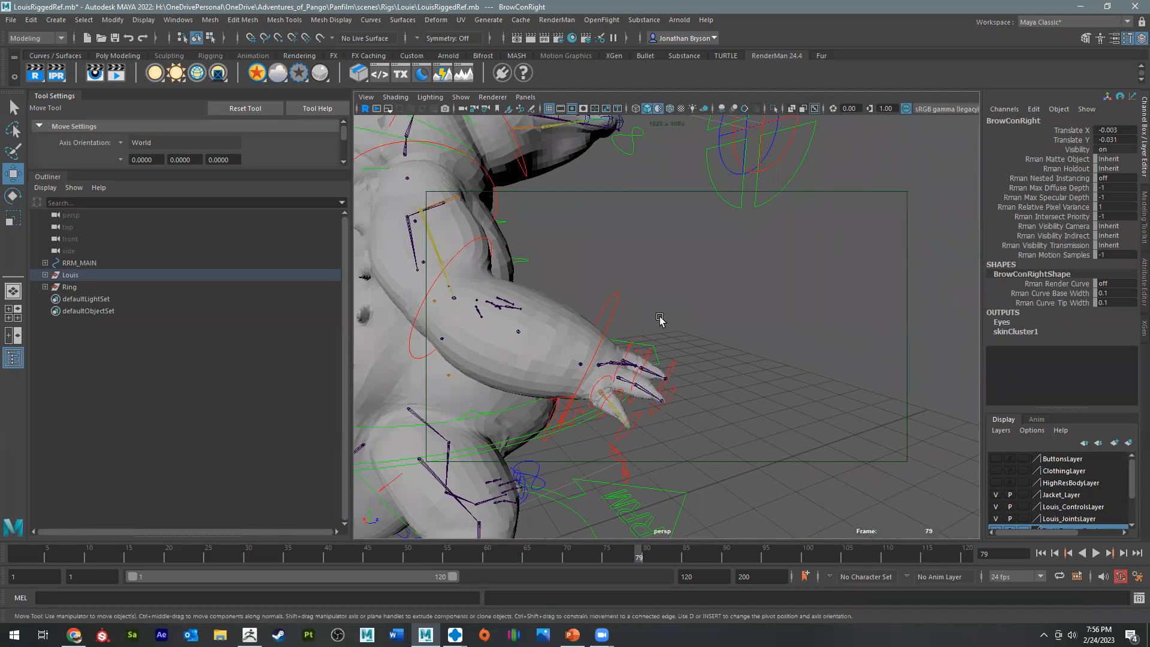
pyautogui.keyDown('alt'); pyautogui.moveTo(419, 307); pyautogui.dragTo(687, 365); pyautogui.keyUp('alt')
pyautogui.keyDown('alt'); pyautogui.moveTo(686, 363); pyautogui.dragTo(631, 346, button='right'); pyautogui.keyUp('alt')
pyautogui.moveTo(631, 346)
pyautogui.keyDown('alt'); pyautogui.mouseDown()
pyautogui.moveTo(442, 390)
pyautogui.moveTo(294, 376)
pyautogui.moveTo(613, 349)
pyautogui.mouseUp(); pyautogui.keyUp('alt')
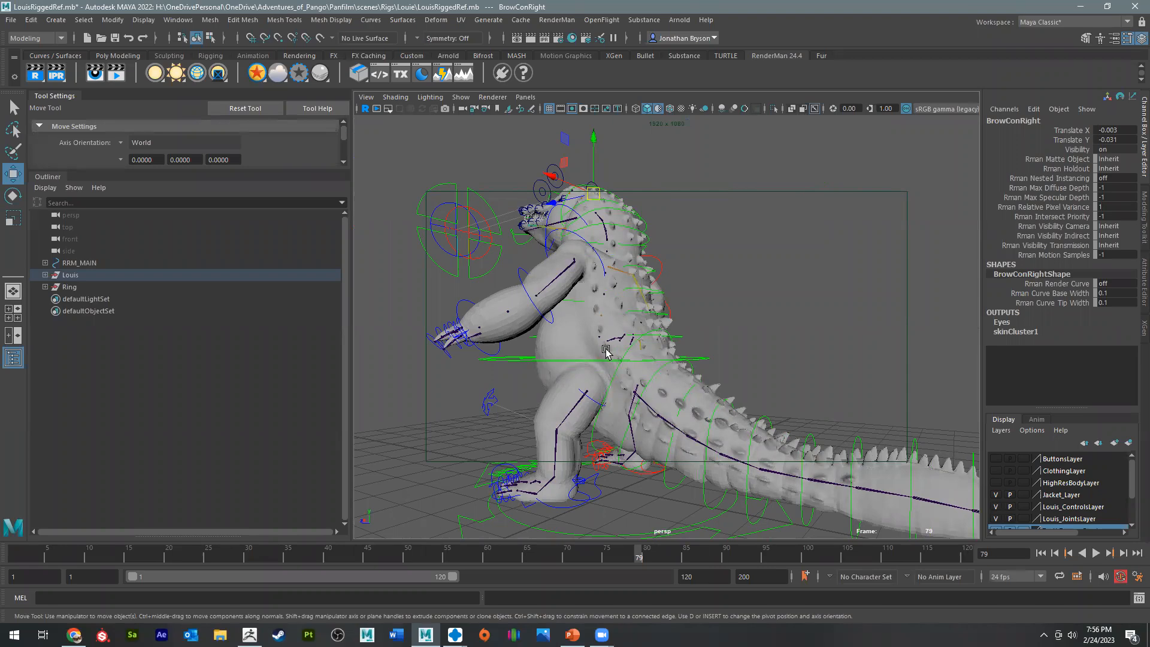
# Step: Examine the torso, arms and head from several angles and review the whole rigged character
pyautogui.keyDown('alt'); pyautogui.moveTo(728, 368); pyautogui.dragTo(491, 413); pyautogui.keyUp('alt')
pyautogui.keyDown('alt'); pyautogui.moveTo(491, 413); pyautogui.dragTo(422, 424, button='middle'); pyautogui.keyUp('alt')
pyautogui.keyDown('alt'); pyautogui.moveTo(689, 420); pyautogui.dragTo(1006, 420, button='right'); pyautogui.keyUp('alt')
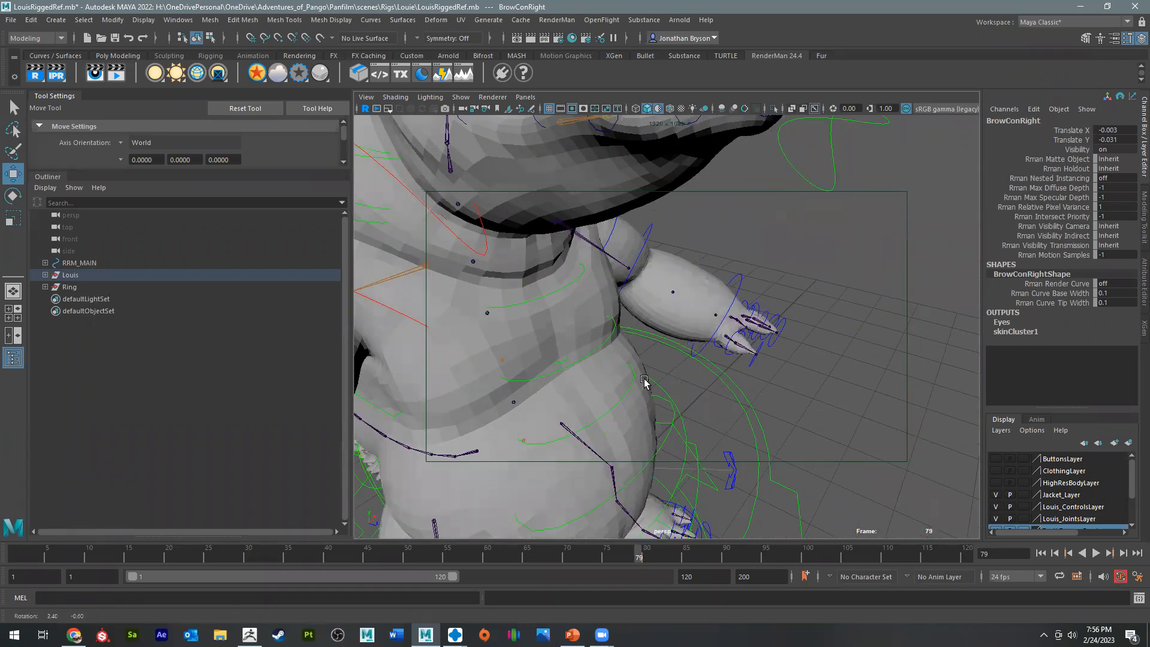
pyautogui.keyDown('alt'); pyautogui.moveTo(644, 383); pyautogui.dragTo(455, 353); pyautogui.keyUp('alt')
pyautogui.keyDown('alt'); pyautogui.moveTo(845, 452); pyautogui.dragTo(676, 294, button='right'); pyautogui.keyUp('alt')
pyautogui.keyDown('alt'); pyautogui.moveTo(676, 297); pyautogui.dragTo(506, 185); pyautogui.keyUp('alt')
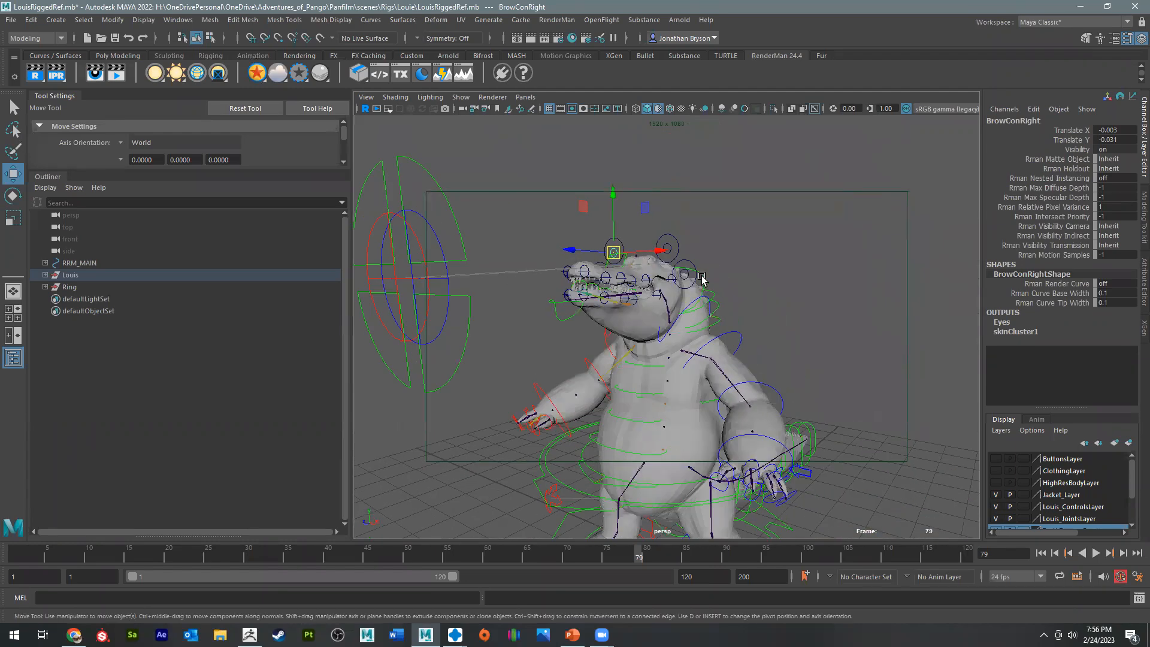
pyautogui.keyDown('alt'); pyautogui.moveTo(643, 422); pyautogui.dragTo(752, 407); pyautogui.keyUp('alt')
pyautogui.keyDown('alt'); pyautogui.moveTo(752, 408); pyautogui.dragTo(680, 576, button='middle'); pyautogui.keyUp('alt')
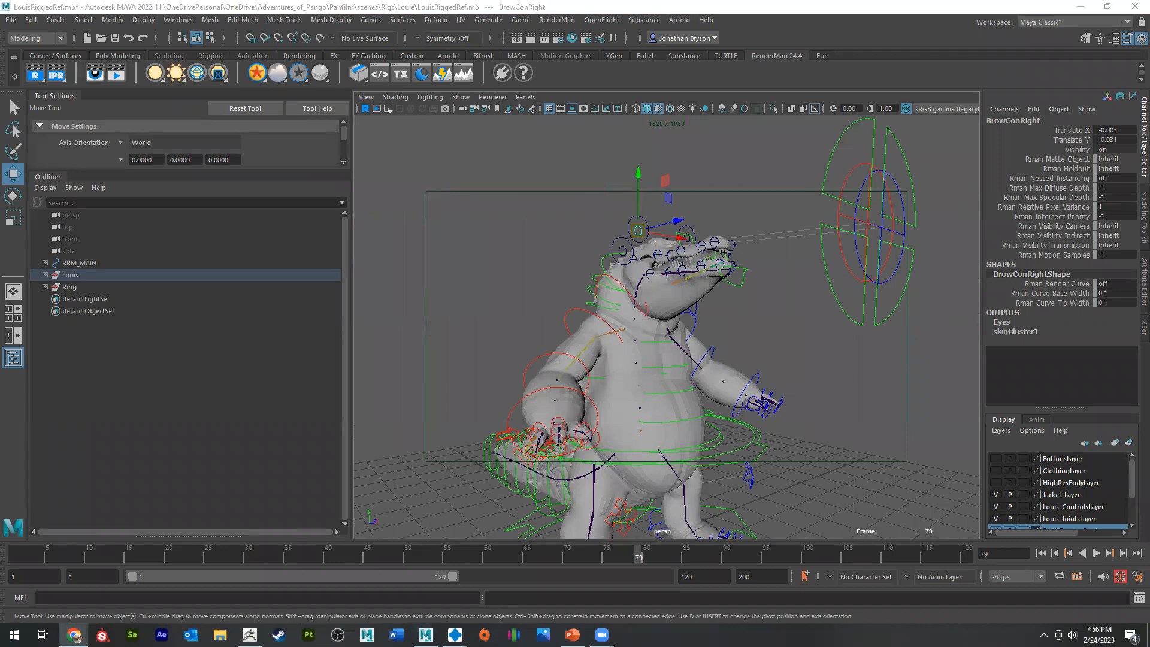
pyautogui.keyDown('alt'); pyautogui.moveTo(693, 431); pyautogui.dragTo(784, 378); pyautogui.keyUp('alt')
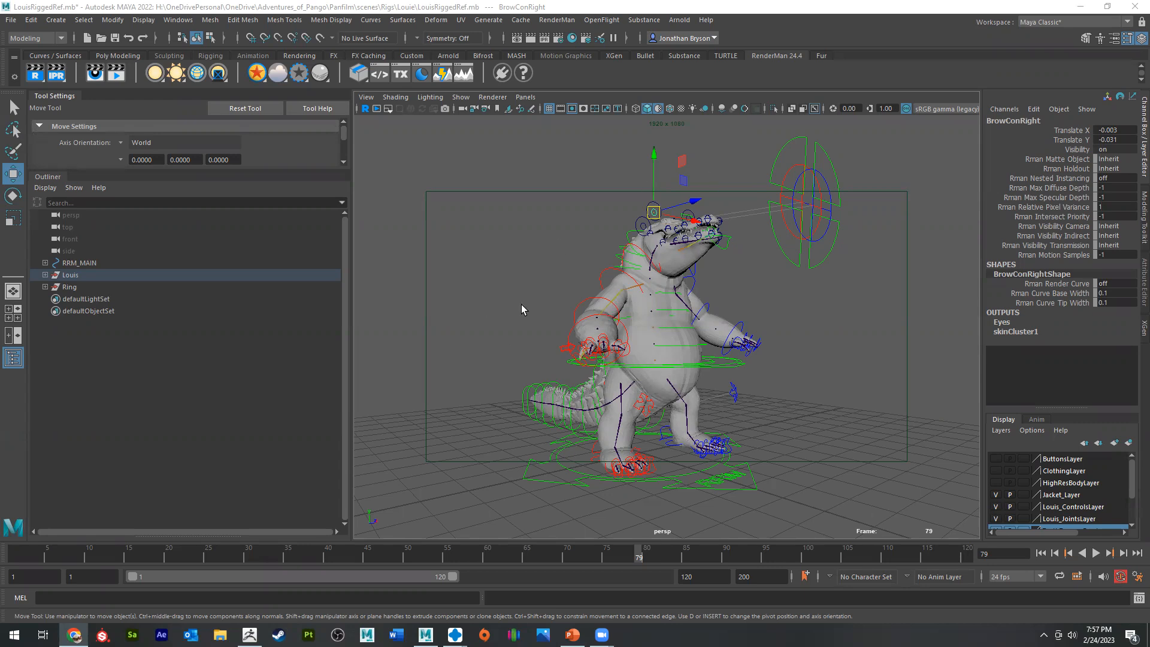
# Step: Start a new scene without saving the changes to LouisRiggedRef.mb
pyautogui.click(11, 20)
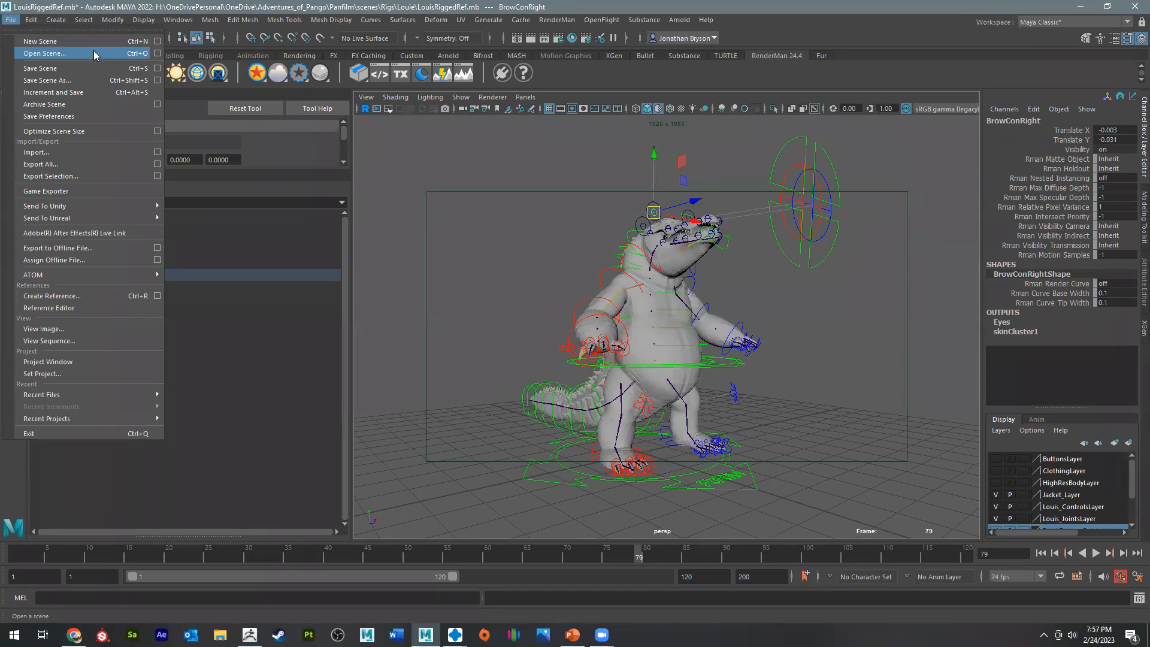
pyautogui.click(880, 362)
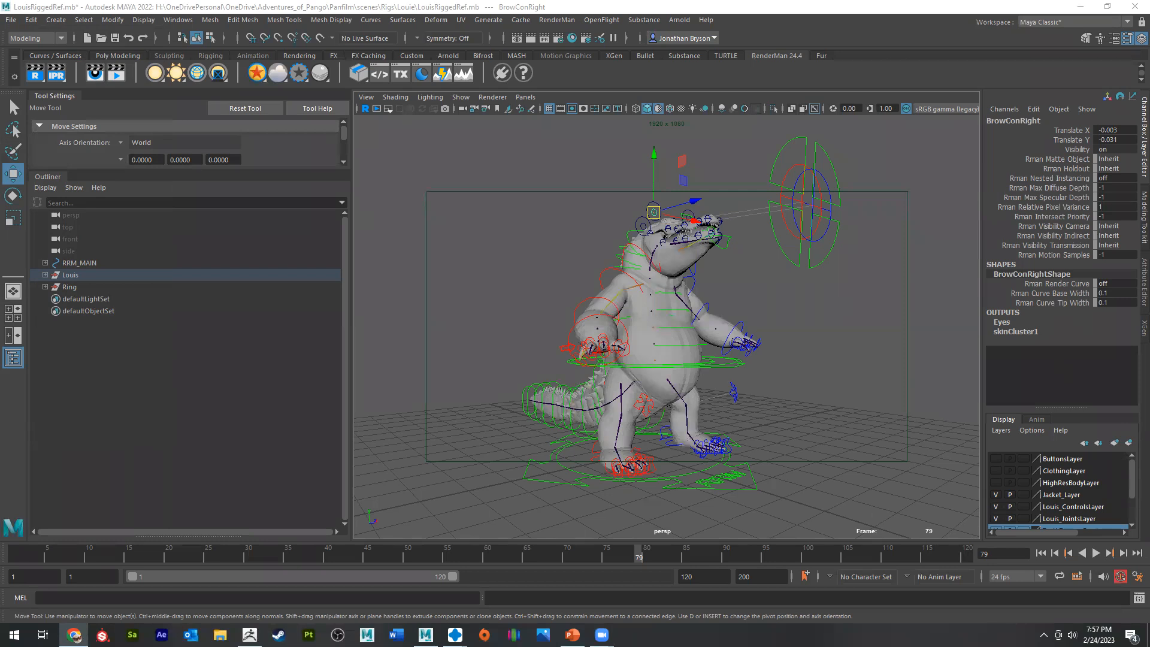
pyautogui.click(5, 20)
pyautogui.click(36, 42)
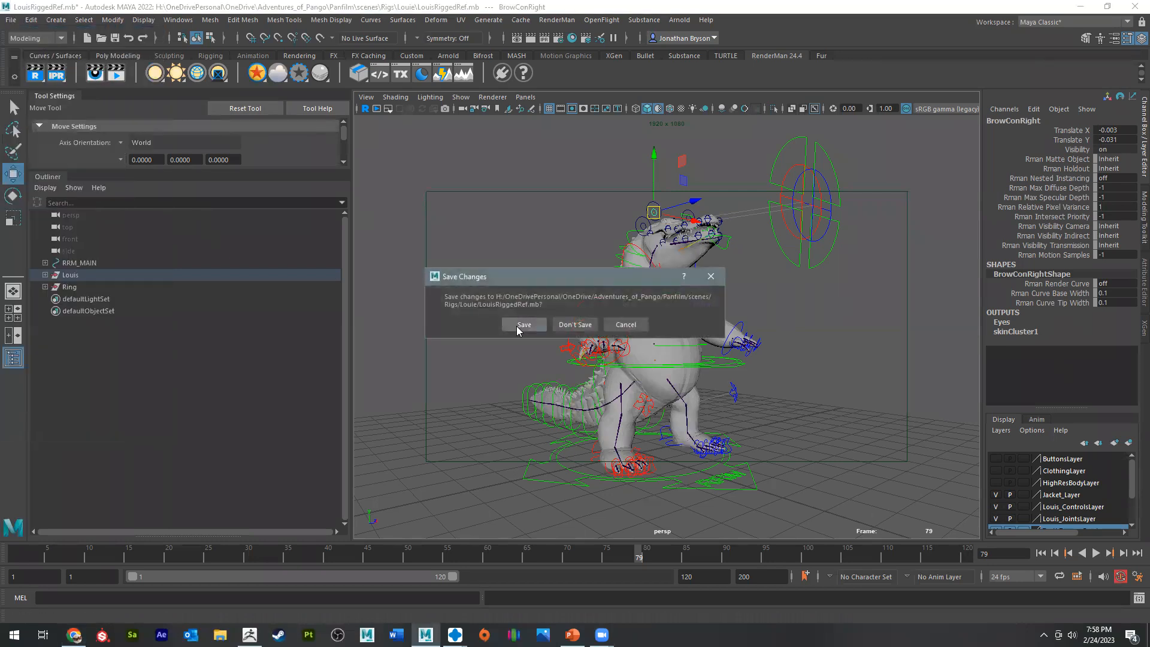
pyautogui.click(574, 325)
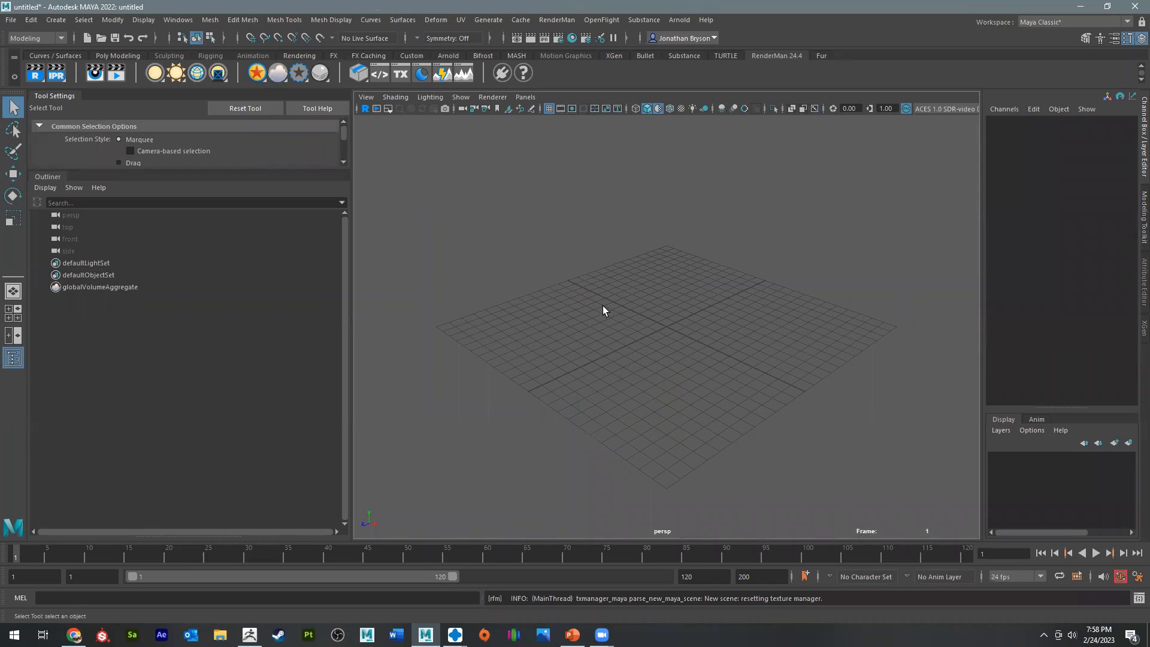
# Step: Switch to the full front view and start importing an image as an image plane
pyautogui.keyDown('alt'); pyautogui.moveTo(612, 258); pyautogui.dragTo(641, 236); pyautogui.keyUp('alt')
pyautogui.press('space')
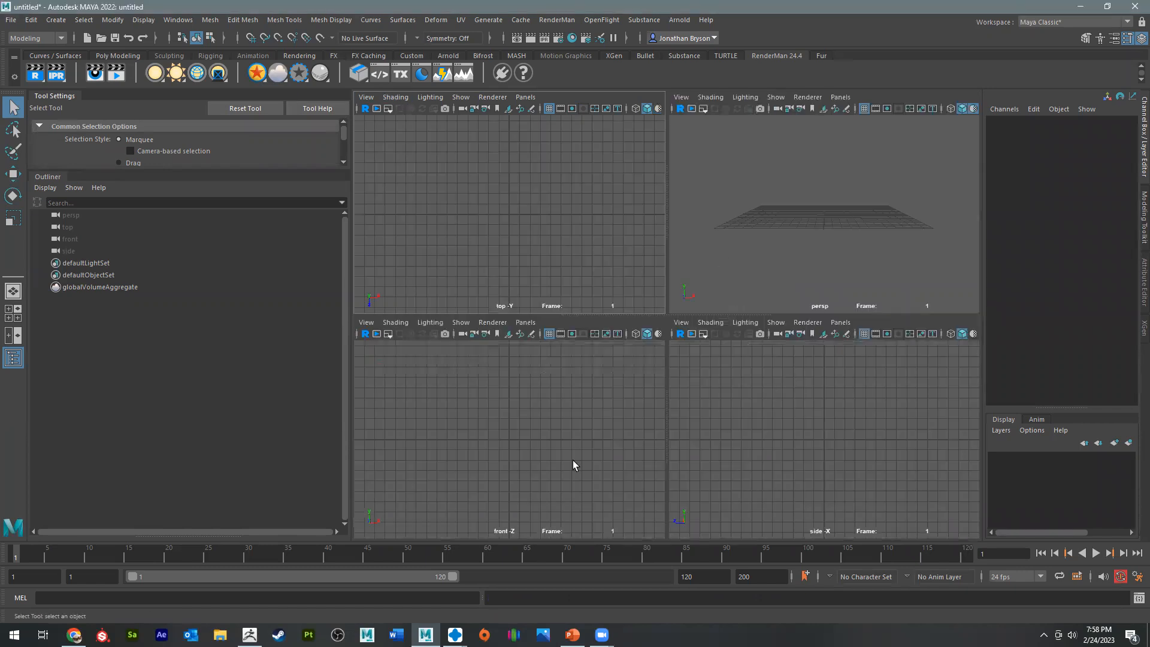
pyautogui.press('space')
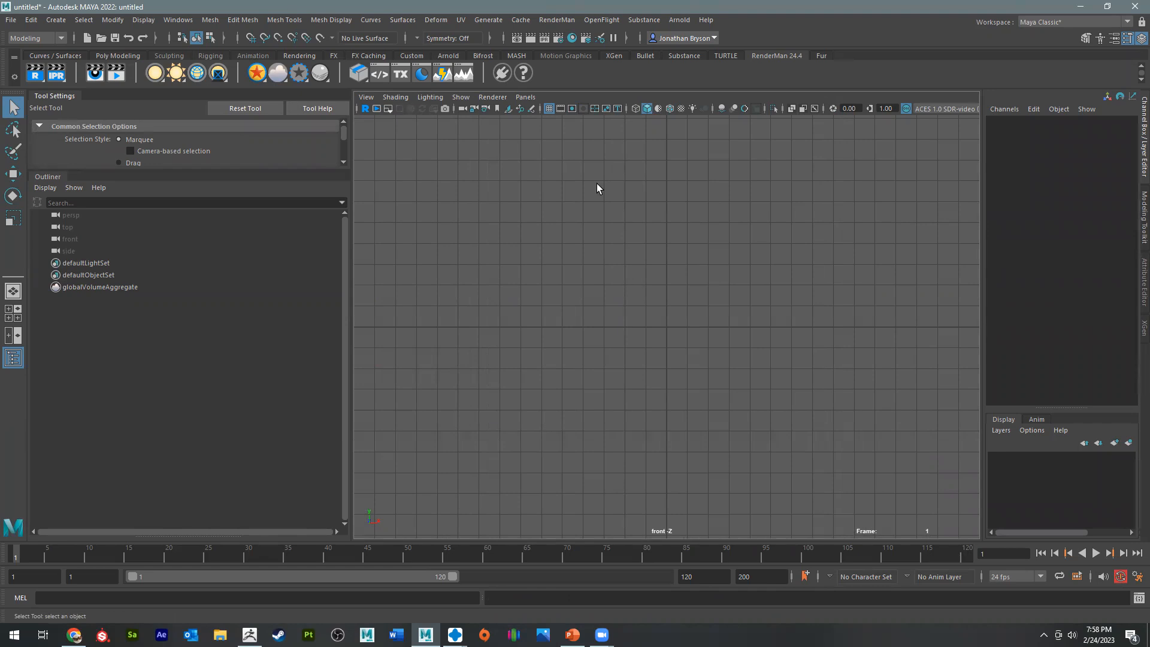
pyautogui.click(467, 99)
pyautogui.moveTo(489, 100)
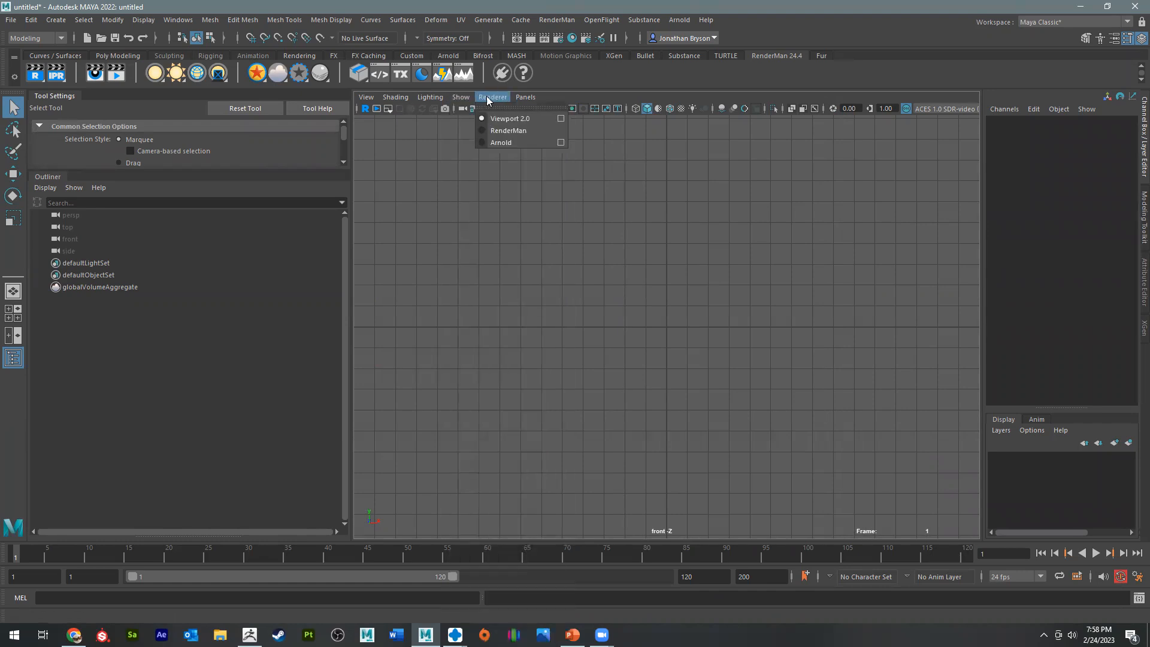
pyautogui.moveTo(539, 100)
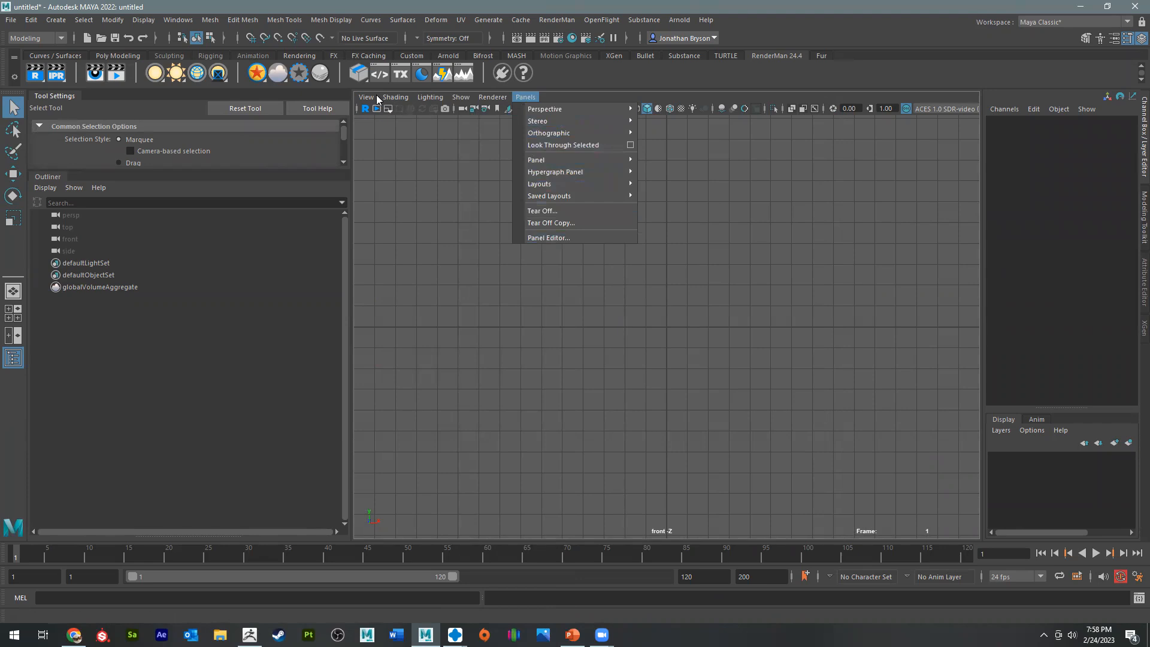
pyautogui.moveTo(365, 98)
pyautogui.moveTo(418, 361)
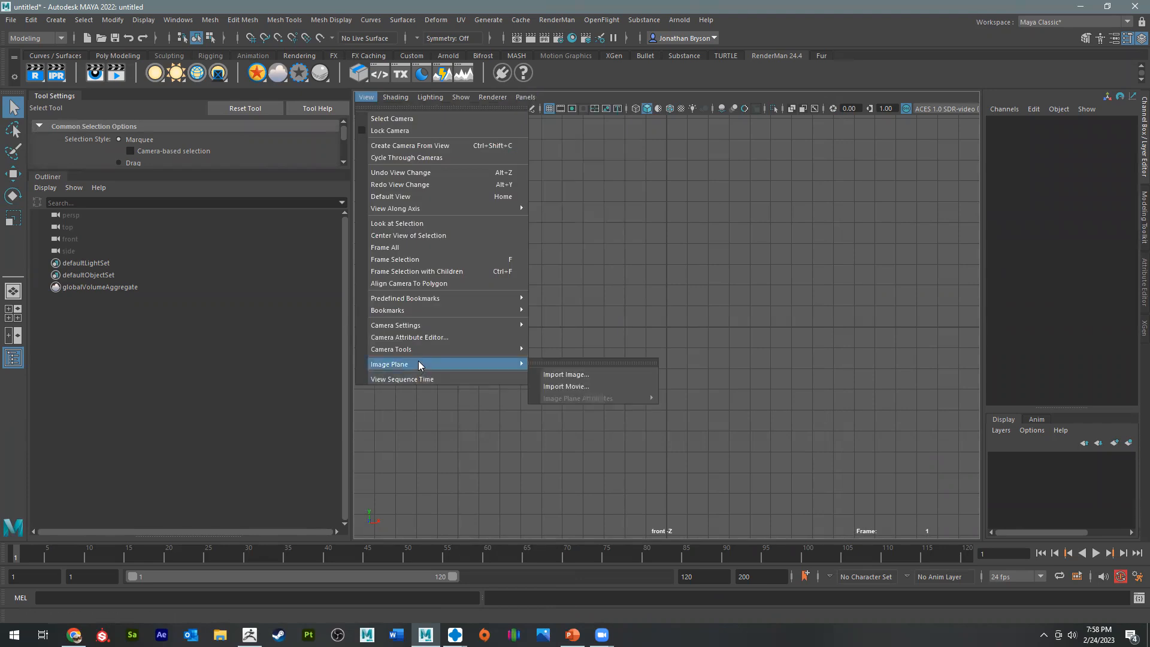
pyautogui.click(577, 375)
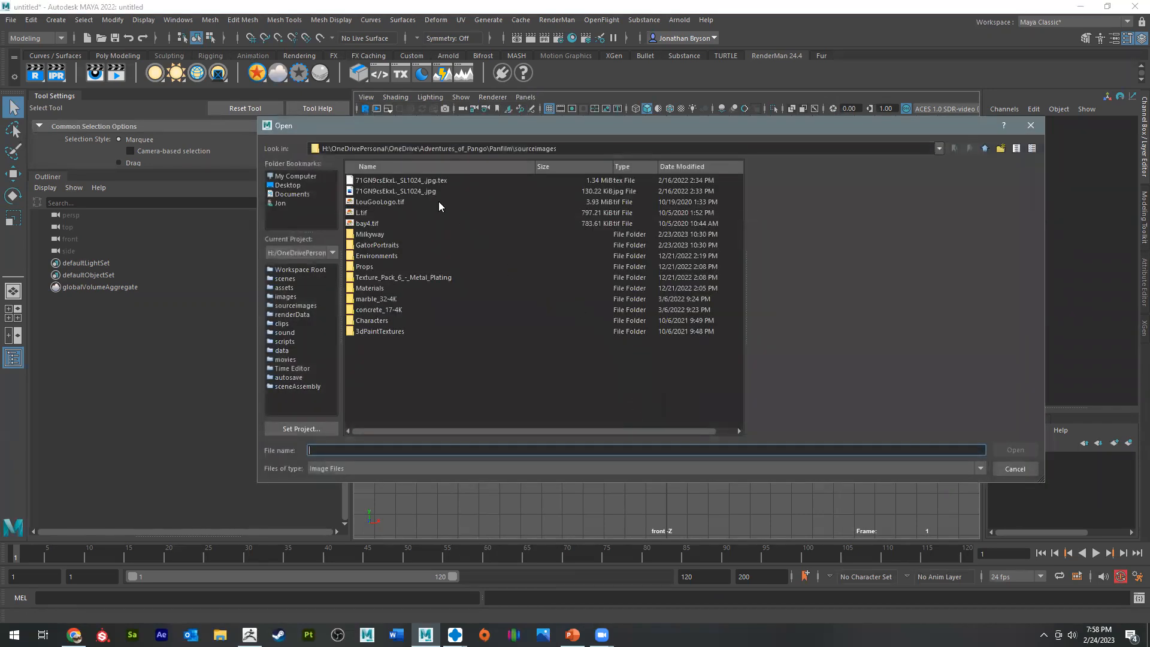
# Step: Load shutterstock_1301615152.jpg, the dodo photo on the desktop, as the front view's image plane
pyautogui.click(296, 177)
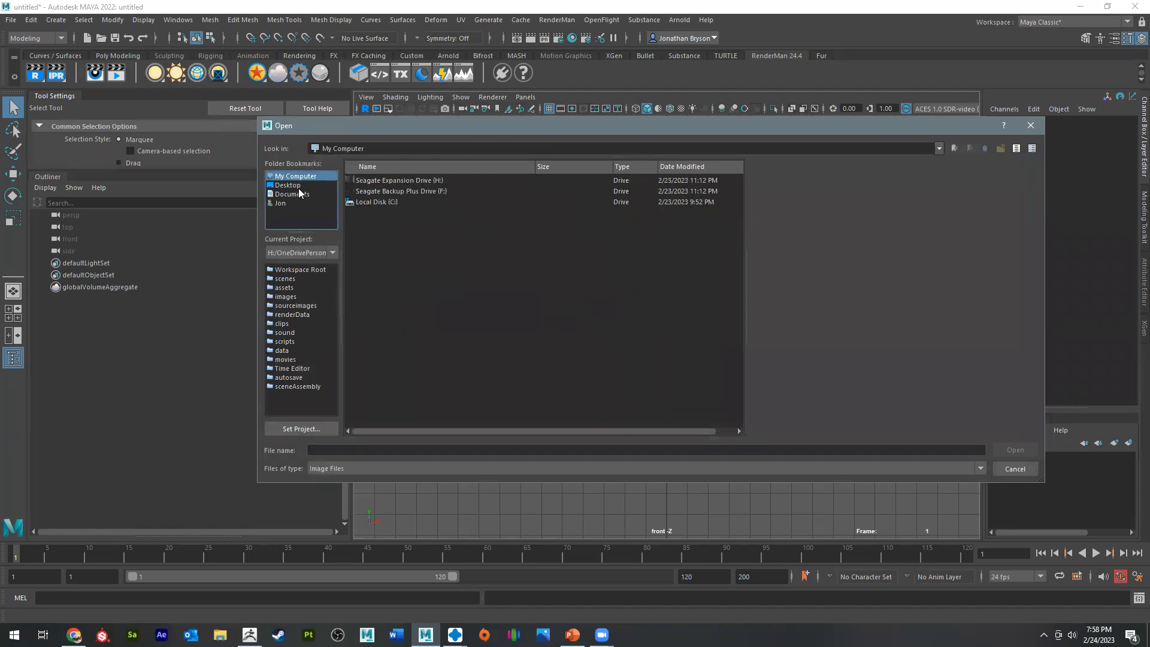
pyautogui.click(278, 203)
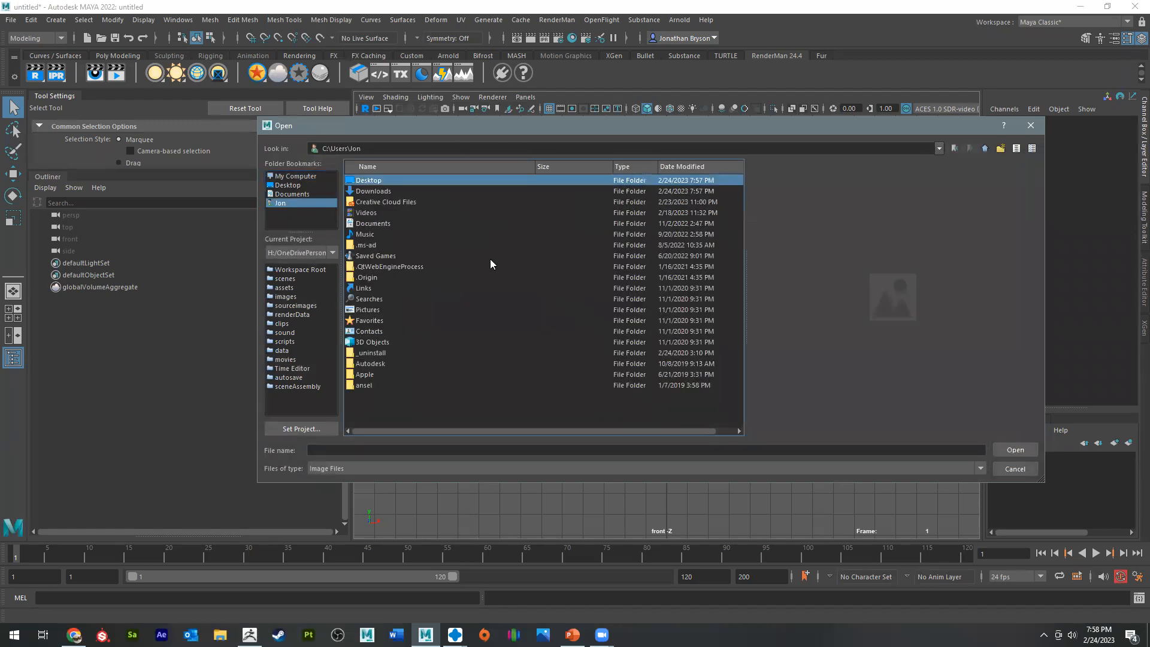
pyautogui.doubleClick(376, 181)
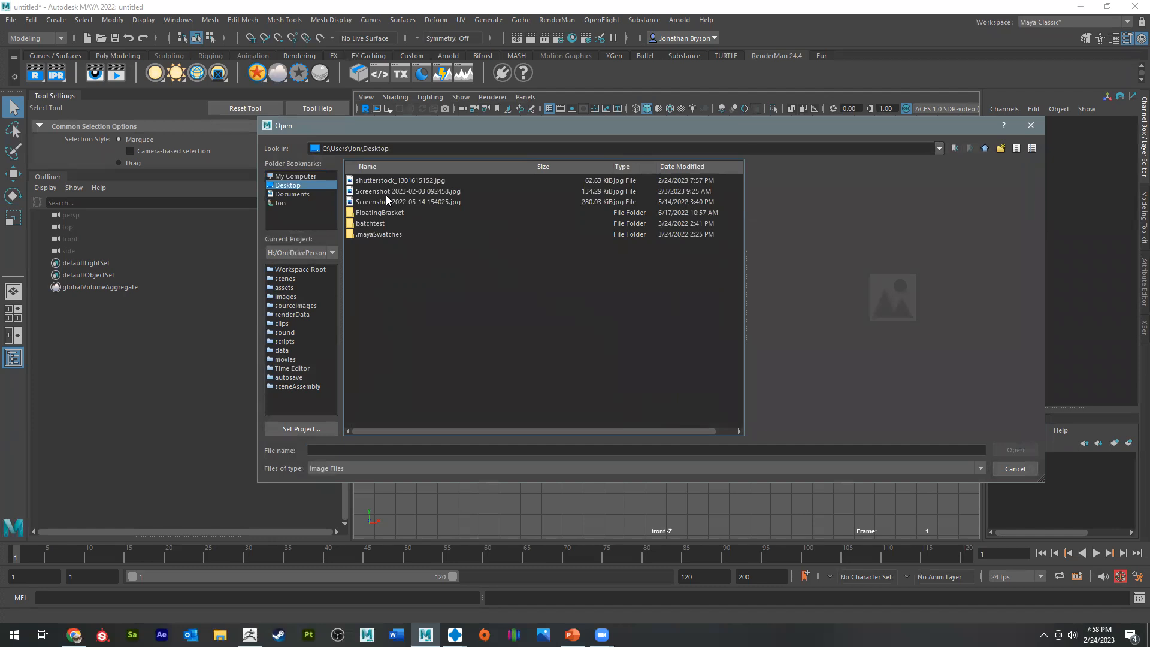
pyautogui.click(395, 191)
pyautogui.click(404, 174)
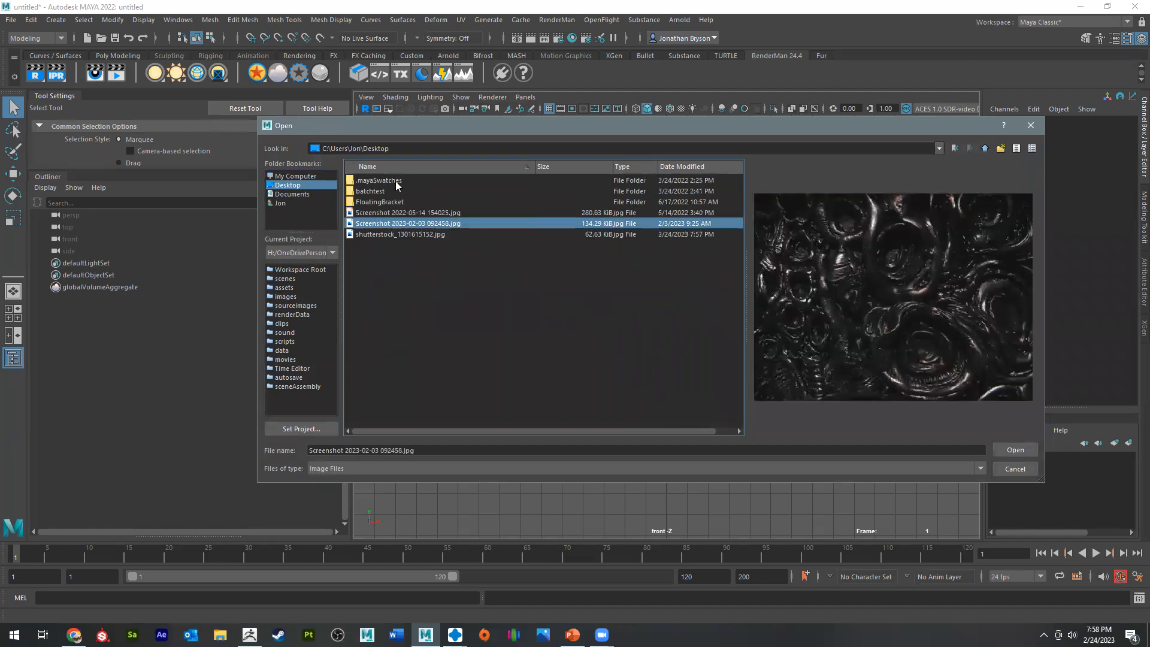
pyautogui.click(413, 213)
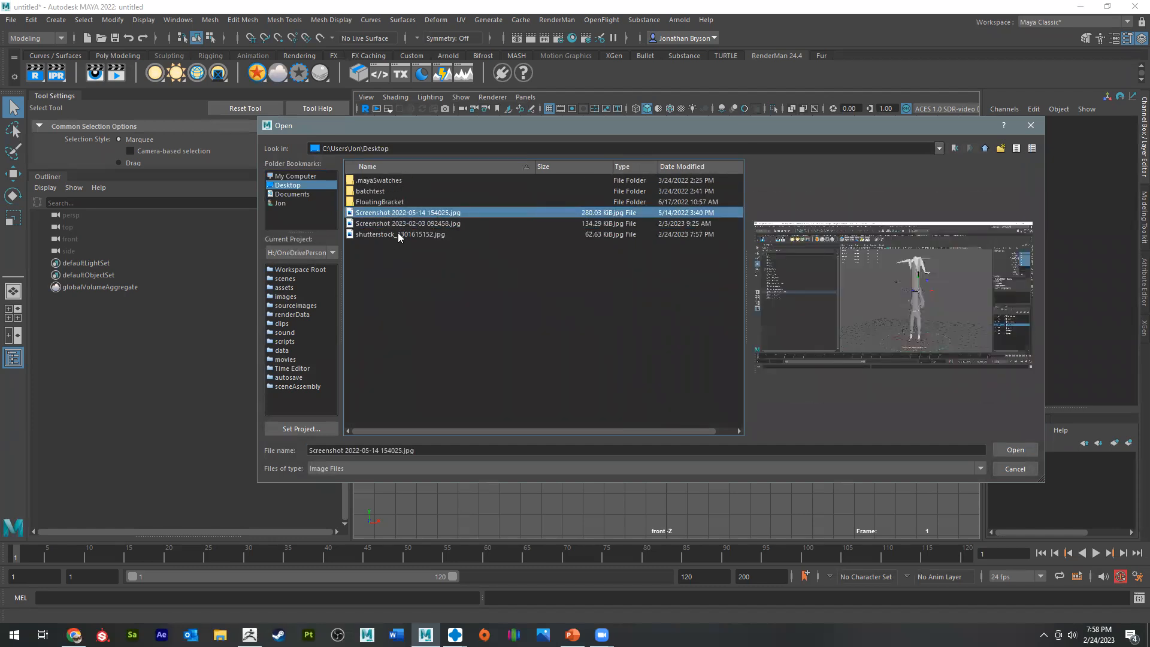
pyautogui.click(400, 234)
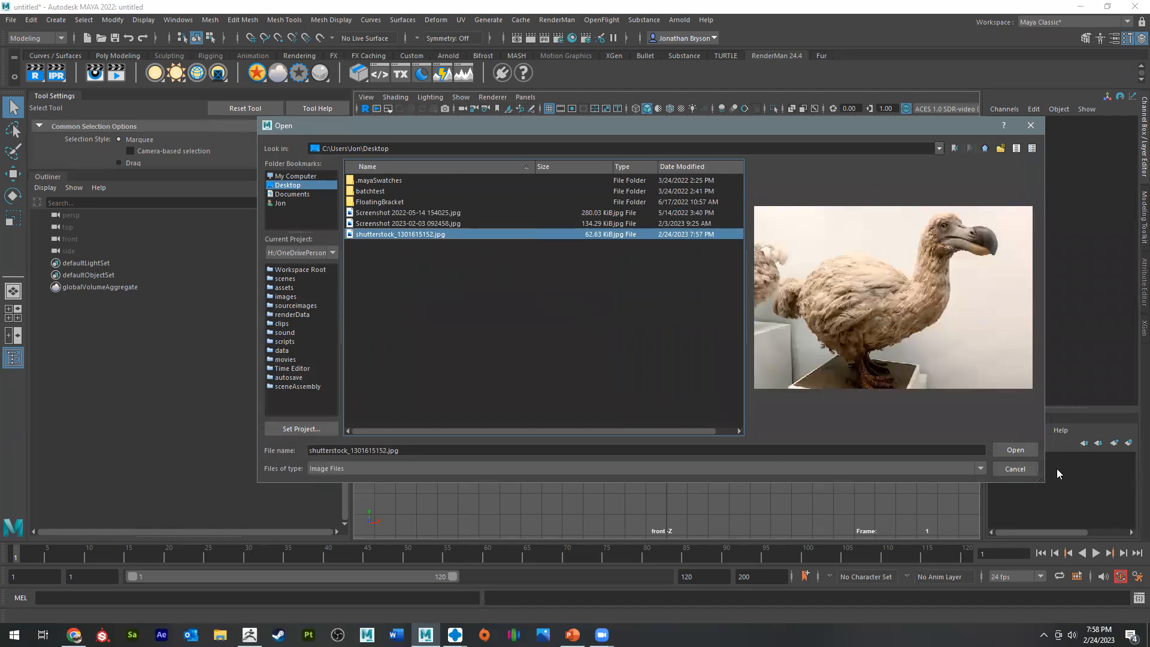
pyautogui.click(1021, 451)
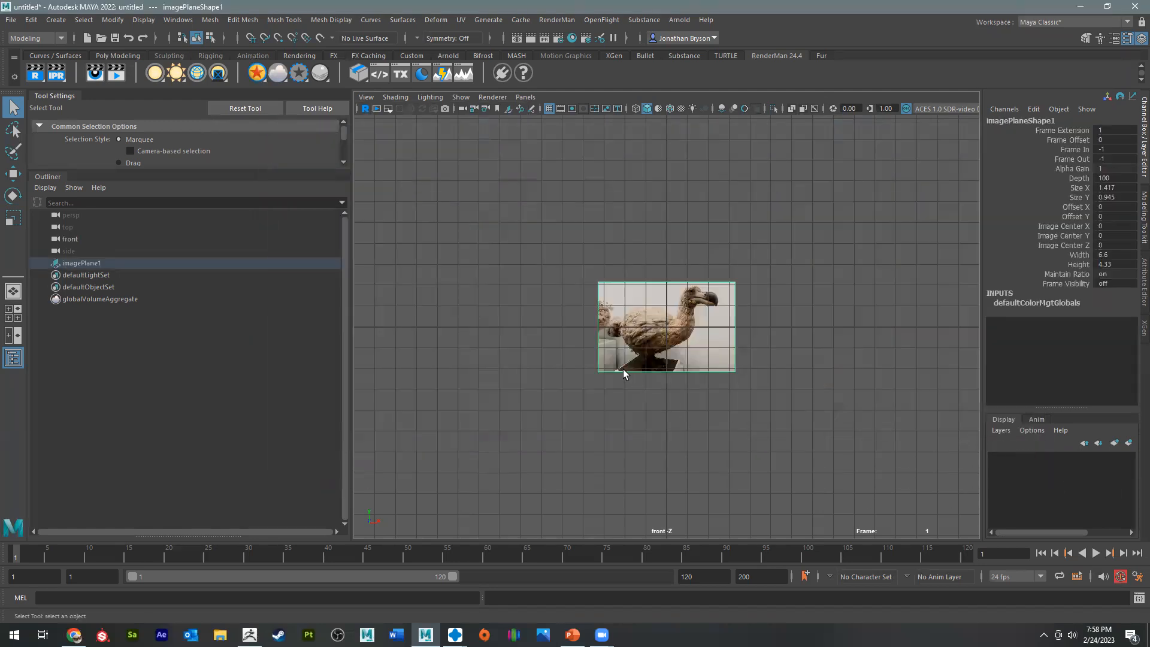
# Step: Scale up the dodo image plane, raise it so its lower edge meets the grid's horizontal axis, and check it in perspective
pyautogui.press('r')
pyautogui.moveTo(670, 318); pyautogui.dragTo(852, 397)
pyautogui.press('w')
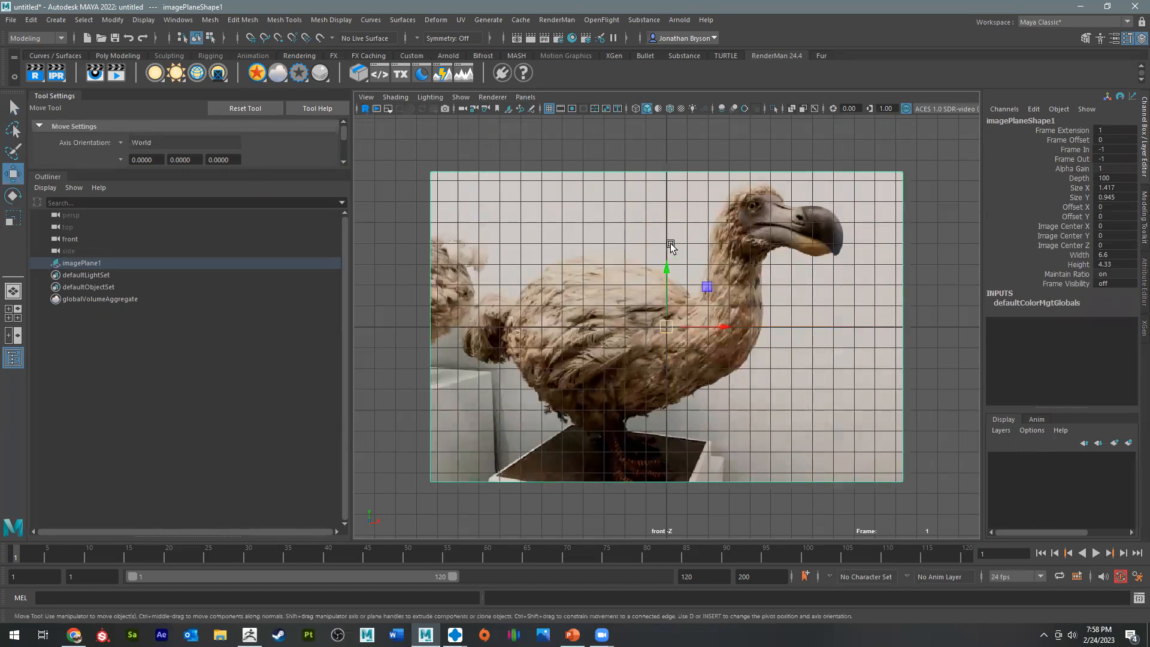
pyautogui.moveTo(667, 269); pyautogui.dragTo(682, 116)
pyautogui.keyDown('alt'); pyautogui.moveTo(709, 258); pyautogui.dragTo(678, 396, button='middle'); pyautogui.keyUp('alt')
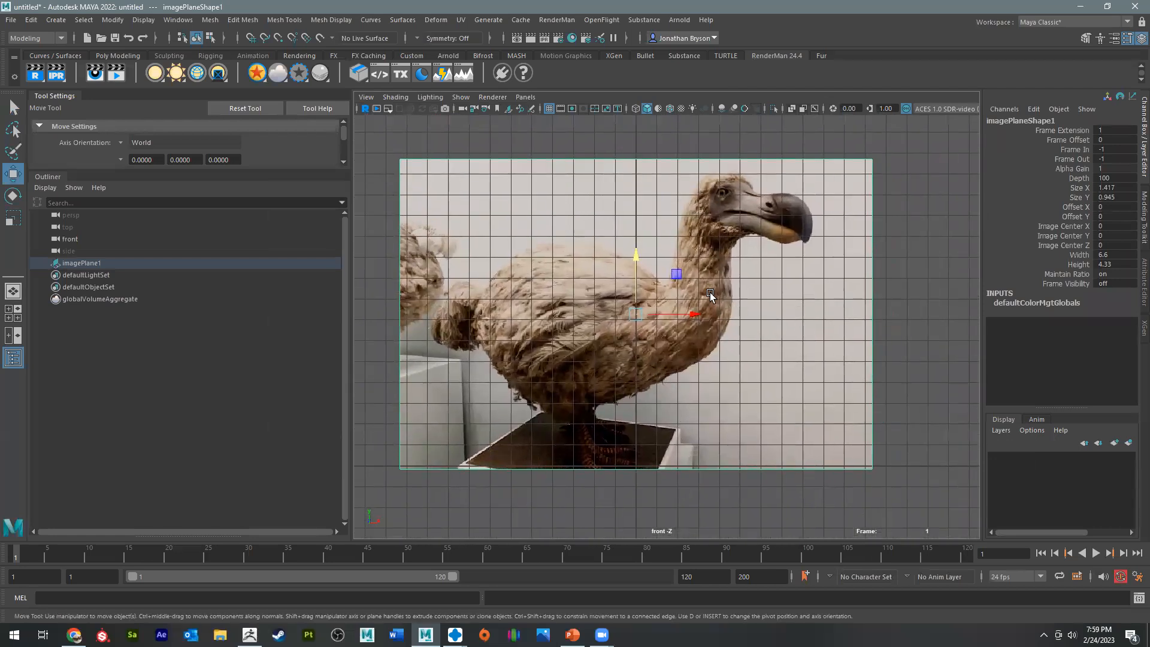
pyautogui.press('space')
pyautogui.press('space')
pyautogui.keyDown('alt'); pyautogui.moveTo(597, 341); pyautogui.dragTo(690, 392); pyautogui.keyUp('alt')
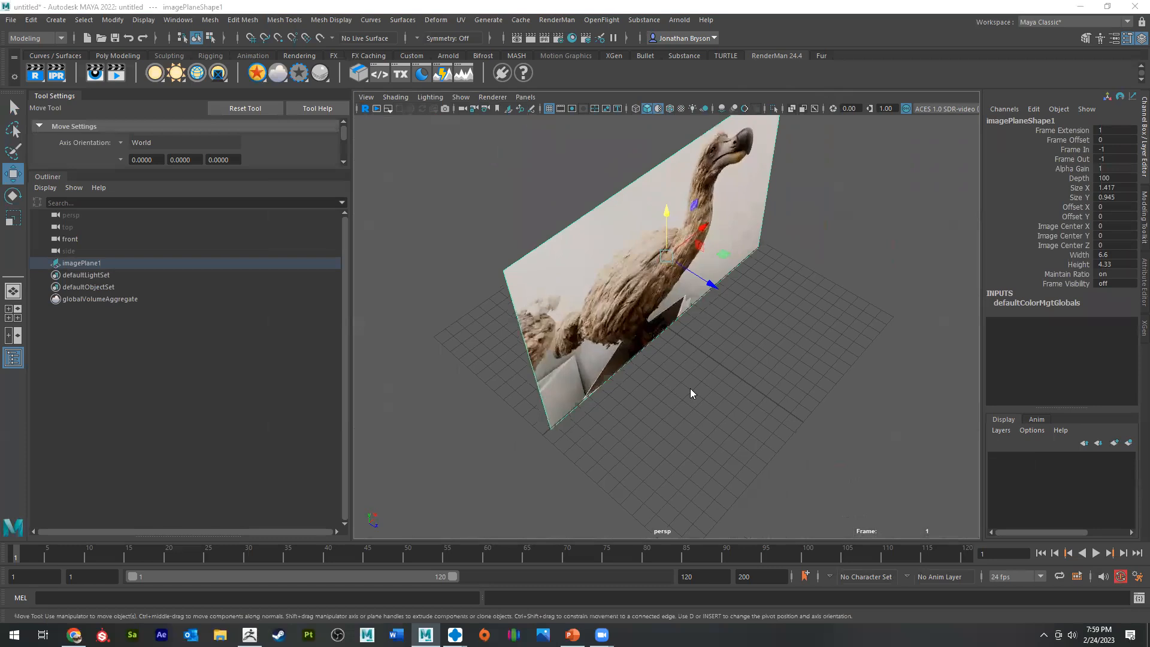
# Step: Switch to the full side view and load shutterstock_1301615152.jpg from the desktop as its image plane
pyautogui.press('space')
pyautogui.press('space')
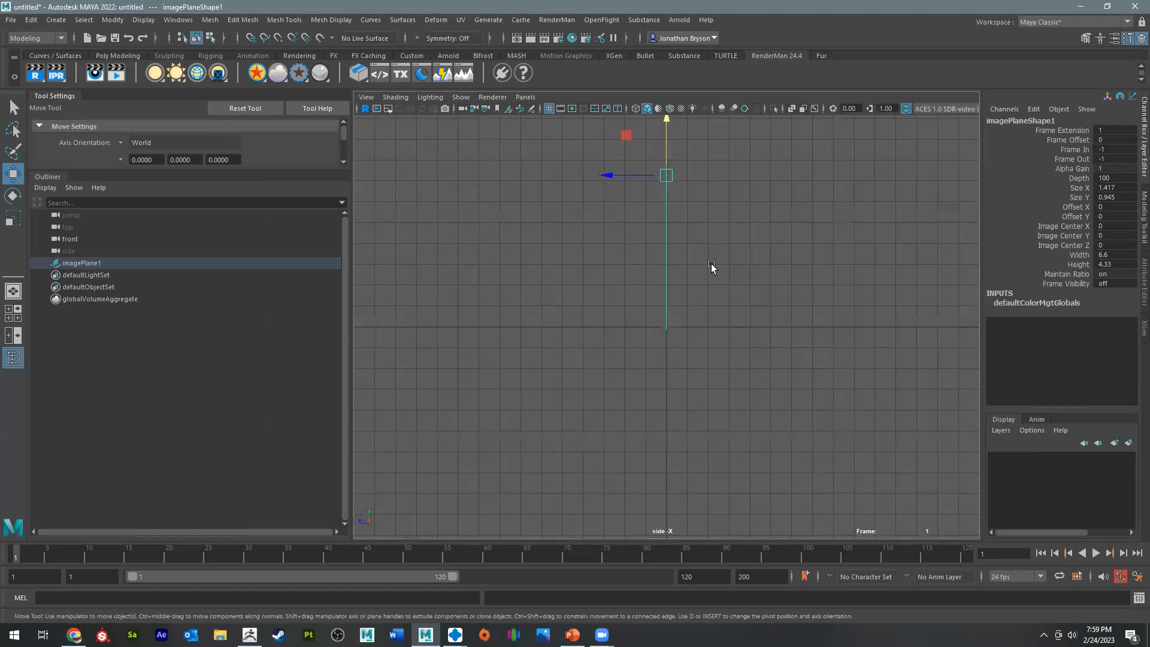
pyautogui.click(364, 96)
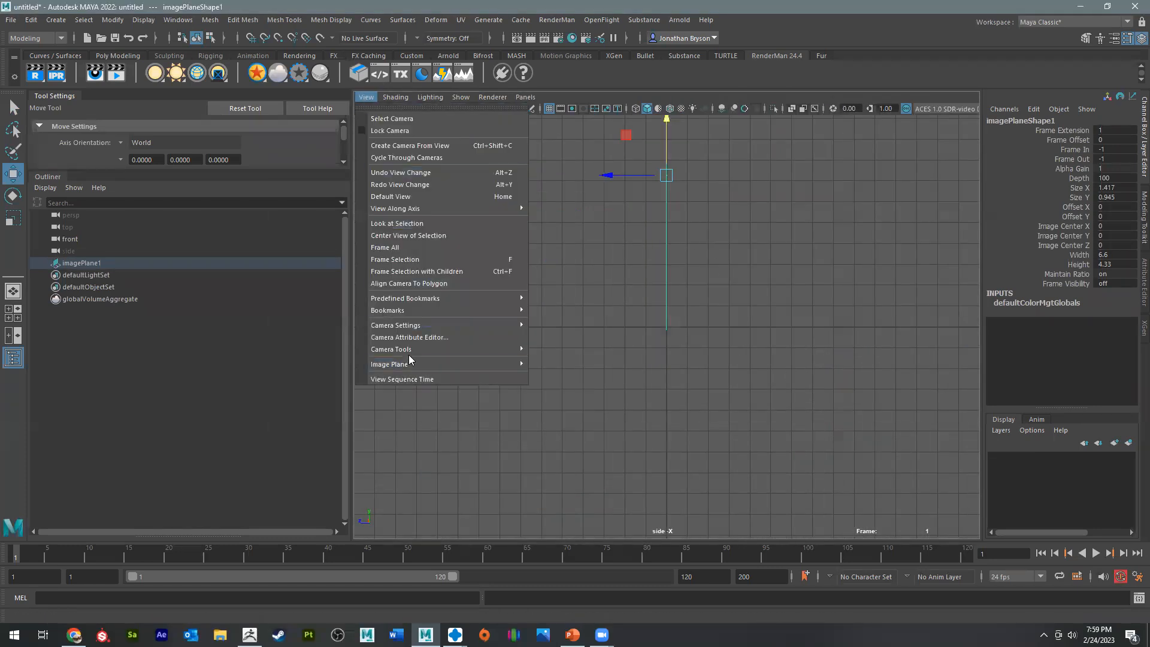
pyautogui.moveTo(401, 368)
pyautogui.click(570, 365)
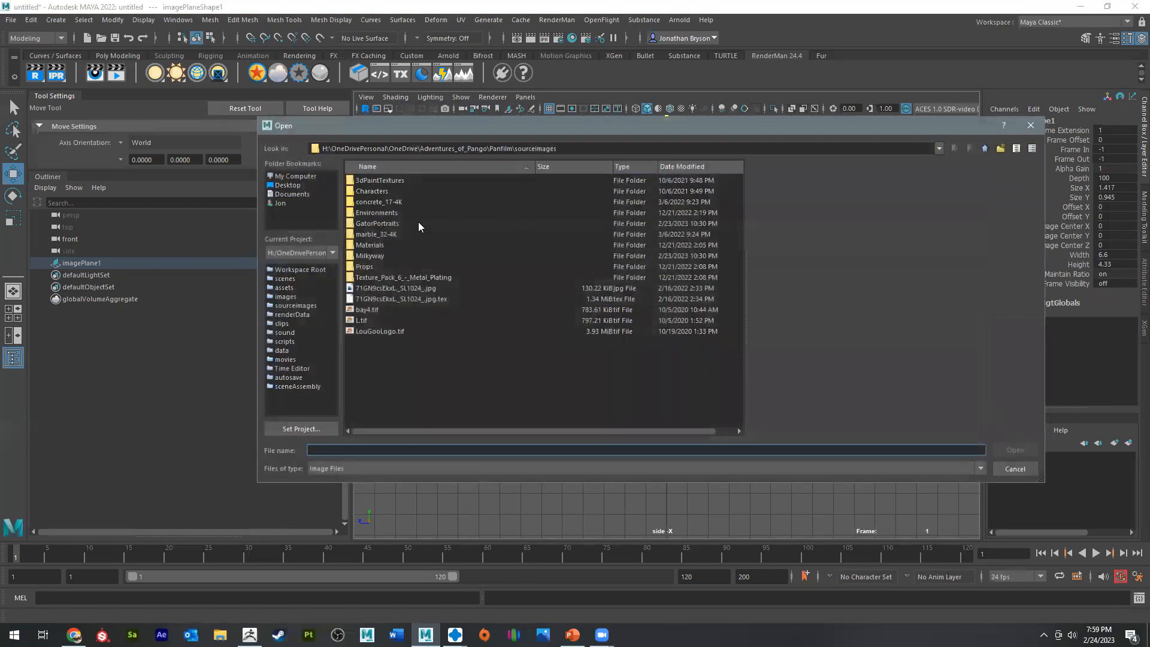
pyautogui.click(294, 176)
pyautogui.click(322, 185)
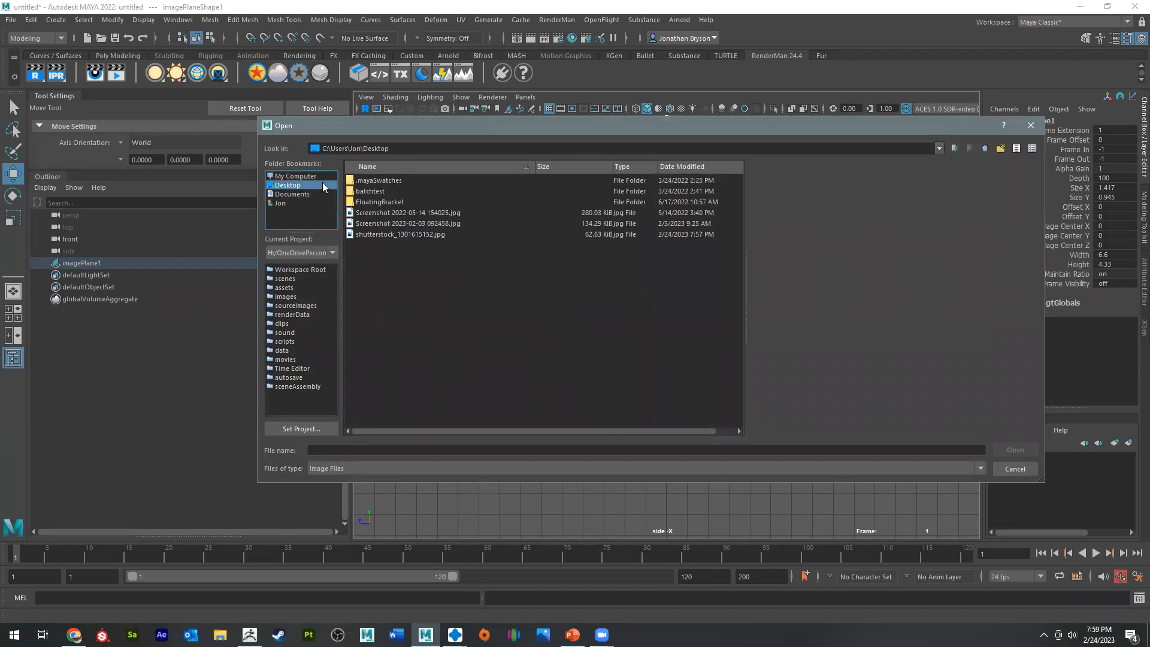
pyautogui.click(384, 234)
pyautogui.click(1012, 449)
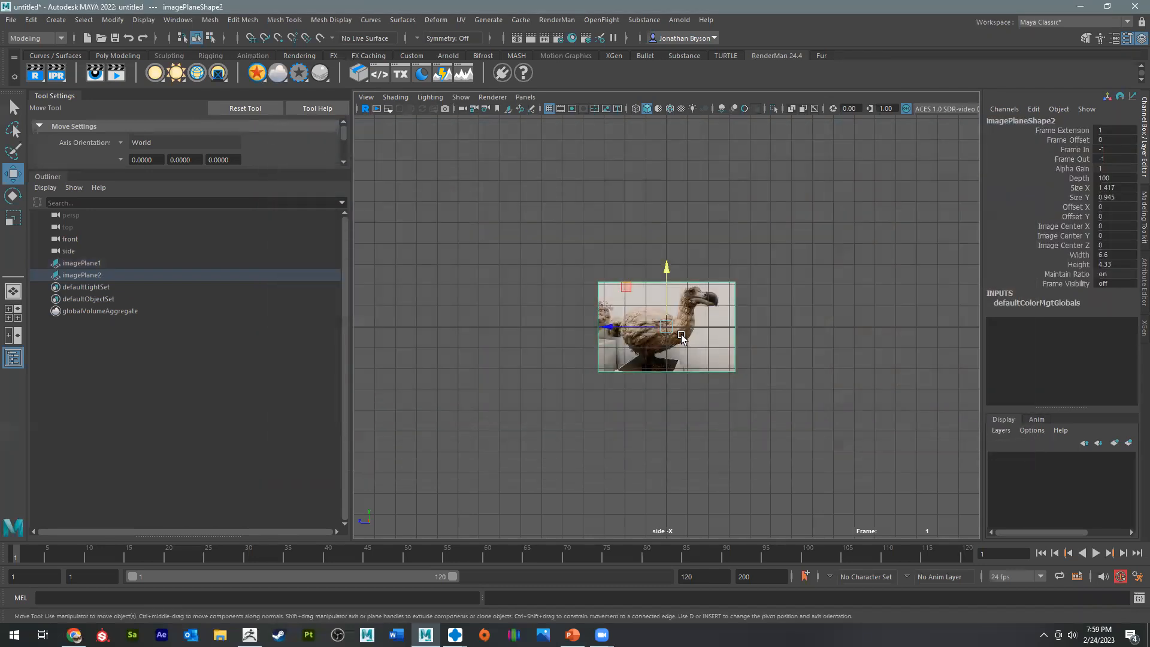
# Step: Scale the side image plane up to about 3.16 and raise it to about Y 6.9 so its lower edge meets the grid
pyautogui.press('r')
pyautogui.moveTo(666, 334); pyautogui.dragTo(839, 380)
pyautogui.press('w')
pyautogui.moveTo(667, 263); pyautogui.dragTo(665, 128)
pyautogui.press('space')
pyautogui.press('space')
# Step: Move the side image plane to about X 13.4 and the front image plane to about Z -12 so they border the grid
pyautogui.keyDown('alt'); pyautogui.moveTo(680, 346); pyautogui.dragTo(899, 194); pyautogui.keyUp('alt')
pyautogui.click(673, 246)
pyautogui.keyDown('alt'); pyautogui.moveTo(628, 352); pyautogui.dragTo(687, 345); pyautogui.keyUp('alt')
pyautogui.moveTo(718, 290); pyautogui.dragTo(565, 210)
pyautogui.keyDown('alt'); pyautogui.moveTo(650, 281); pyautogui.dragTo(645, 394, button='middle'); pyautogui.keyUp('alt')
pyautogui.moveTo(646, 394)
pyautogui.keyDown('alt'); pyautogui.mouseDown()
pyautogui.moveTo(673, 368)
pyautogui.moveTo(598, 341)
pyautogui.moveTo(639, 411)
pyautogui.moveTo(629, 414)
pyautogui.moveTo(655, 406)
pyautogui.mouseUp(); pyautogui.keyUp('alt')
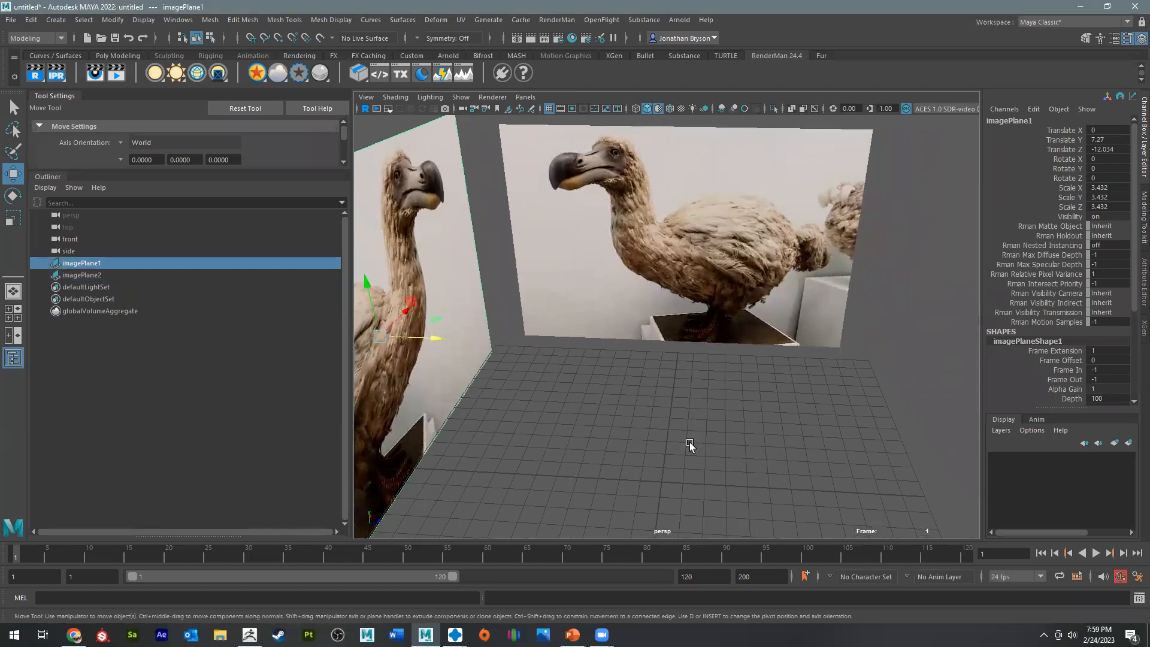
# Step: Move the side image plane across the grid to about X -13.6 and place the front image plane at about Z -12.4
pyautogui.press('space')
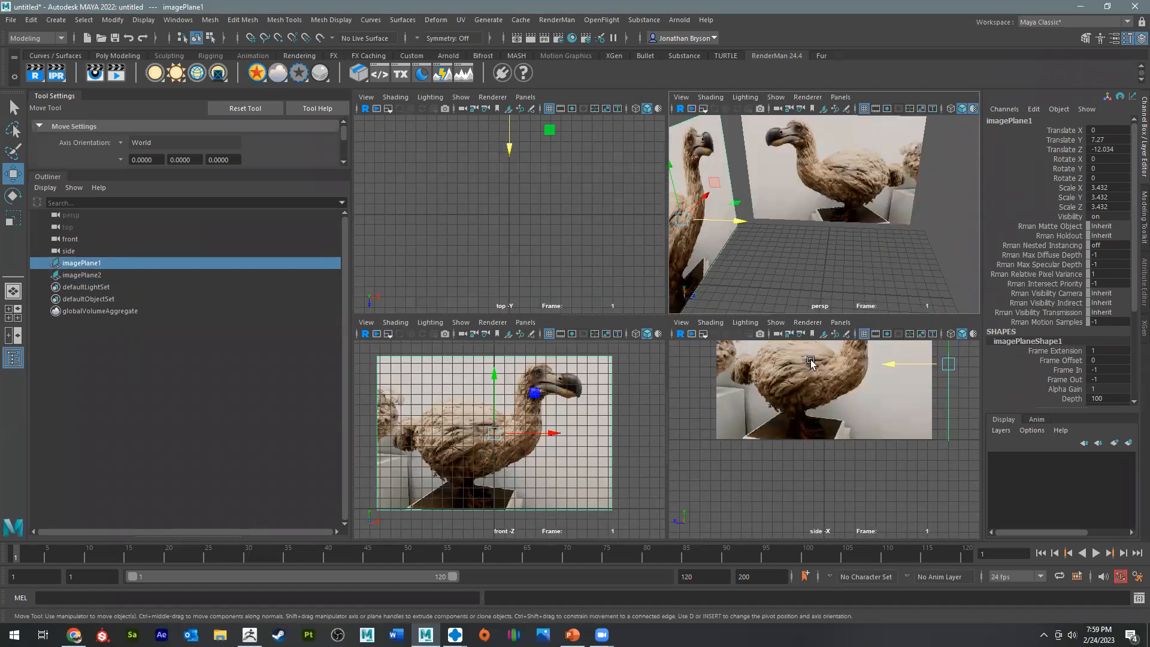
pyautogui.keyDown('alt'); pyautogui.moveTo(832, 233); pyautogui.dragTo(672, 323); pyautogui.keyUp('alt')
pyautogui.click(774, 304)
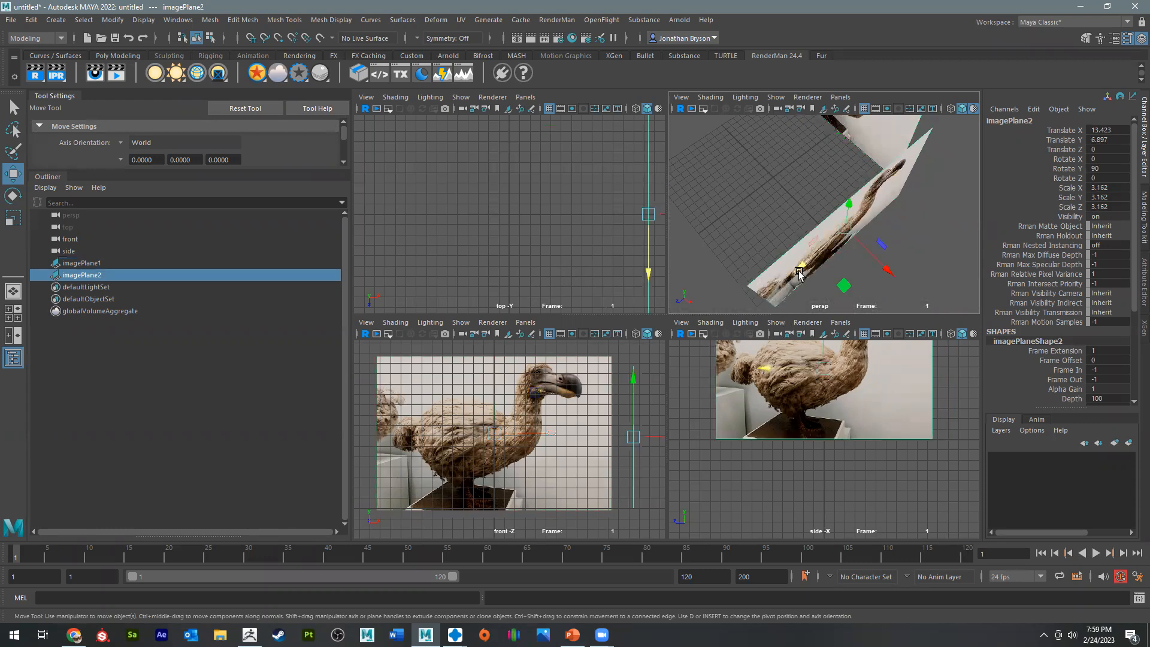
pyautogui.moveTo(888, 269); pyautogui.dragTo(563, 257)
pyautogui.click(928, 271)
pyautogui.keyDown('alt'); pyautogui.moveTo(745, 262); pyautogui.dragTo(854, 257, button='middle'); pyautogui.keyUp('alt')
pyautogui.keyDown('alt'); pyautogui.moveTo(854, 258); pyautogui.dragTo(825, 250); pyautogui.keyUp('alt')
pyautogui.moveTo(696, 236); pyautogui.dragTo(915, 255)
pyautogui.keyDown('alt'); pyautogui.moveTo(851, 300); pyautogui.dragTo(805, 307, button='middle'); pyautogui.keyUp('alt')
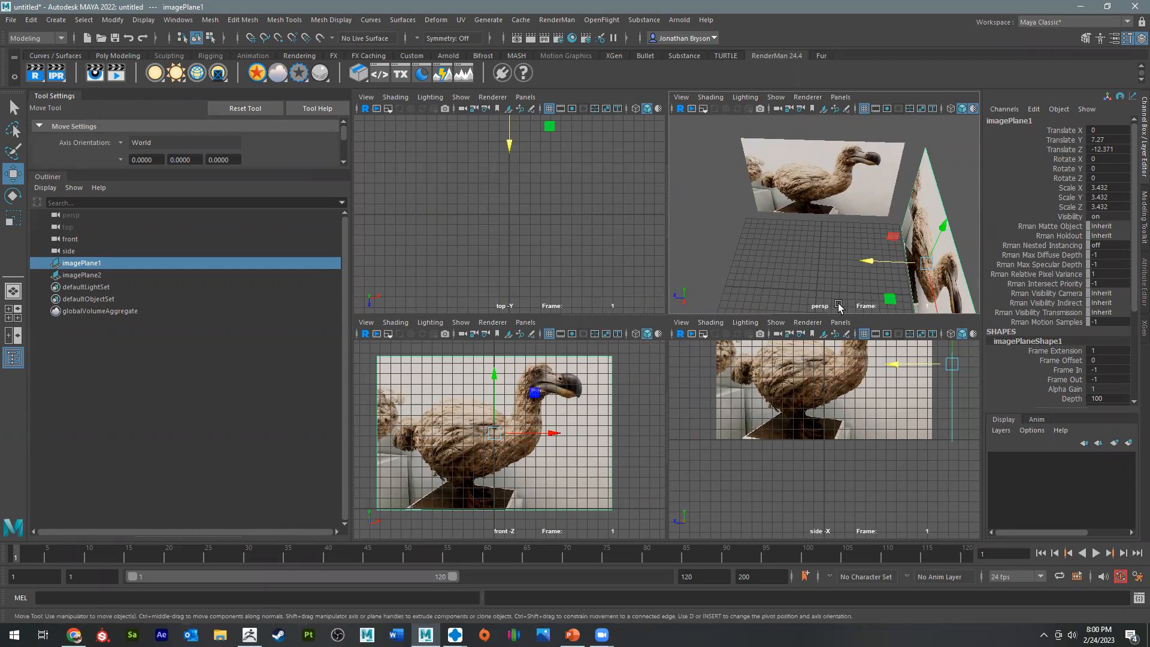
# Step: Turn the side image plane around about its vertical axis and set its Rotate Y to exactly -90
pyautogui.moveTo(875, 137); pyautogui.dragTo(907, 154)
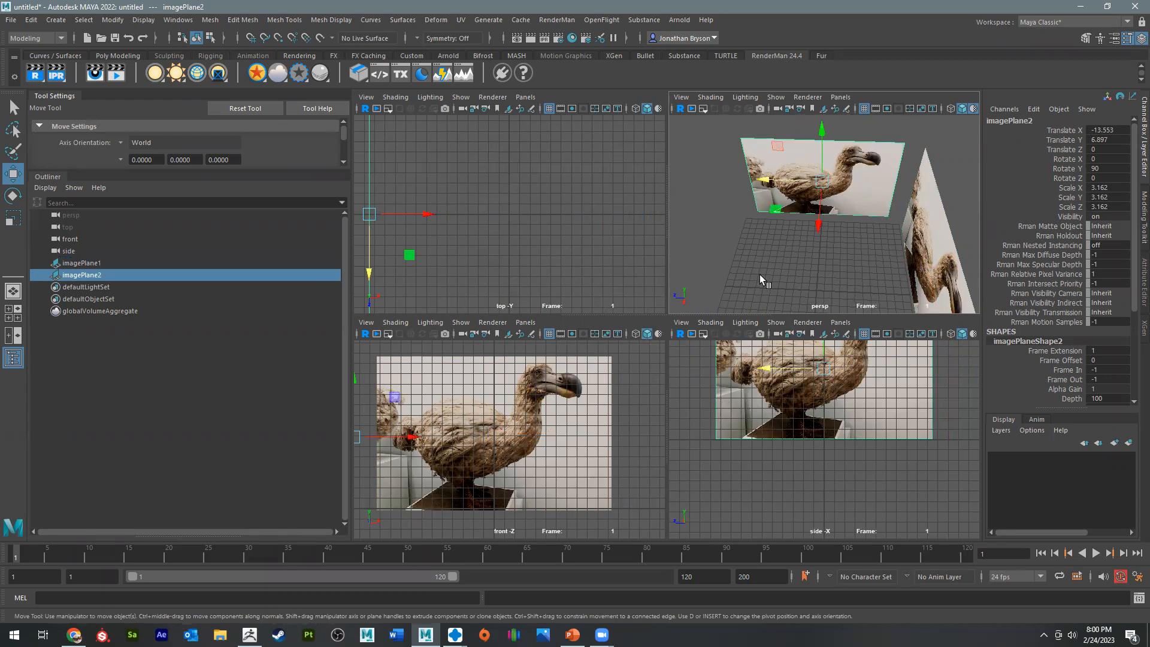
pyautogui.press('e')
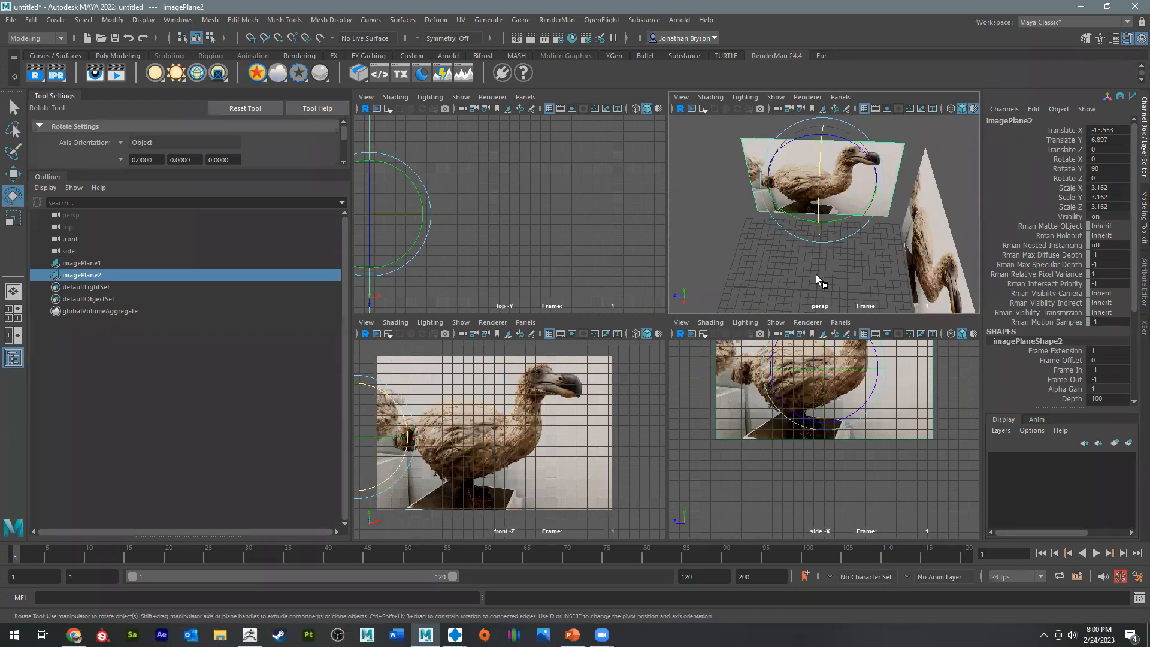
pyautogui.moveTo(863, 217); pyautogui.dragTo(797, 211)
pyautogui.doubleClick(1105, 168)
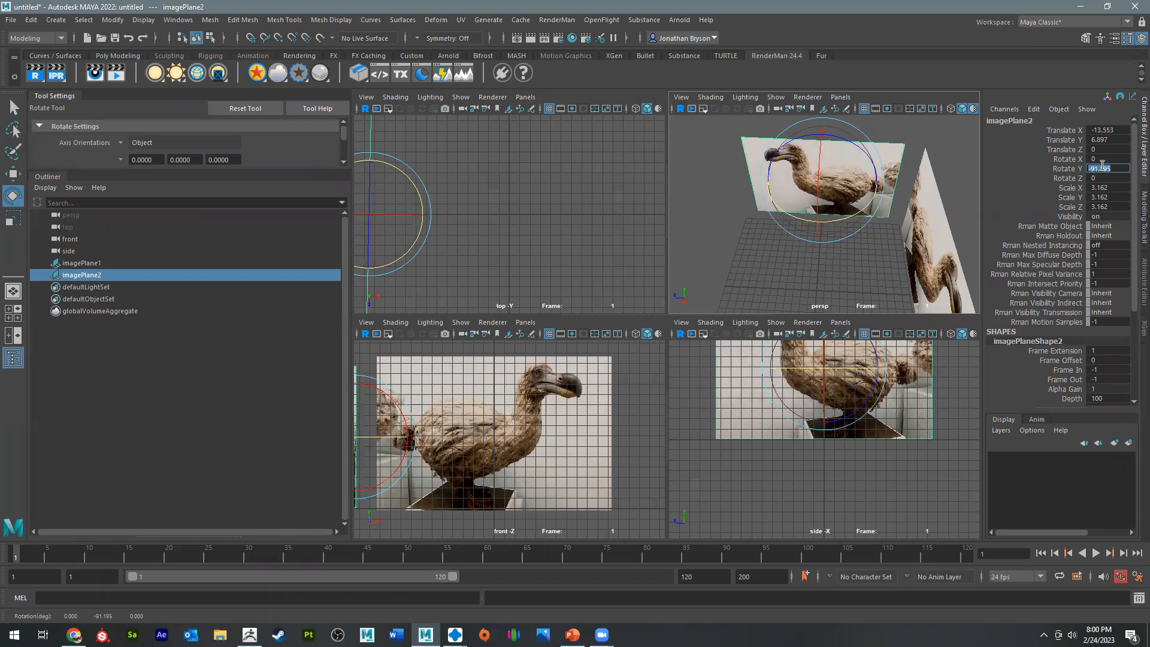
pyautogui.press('Return')
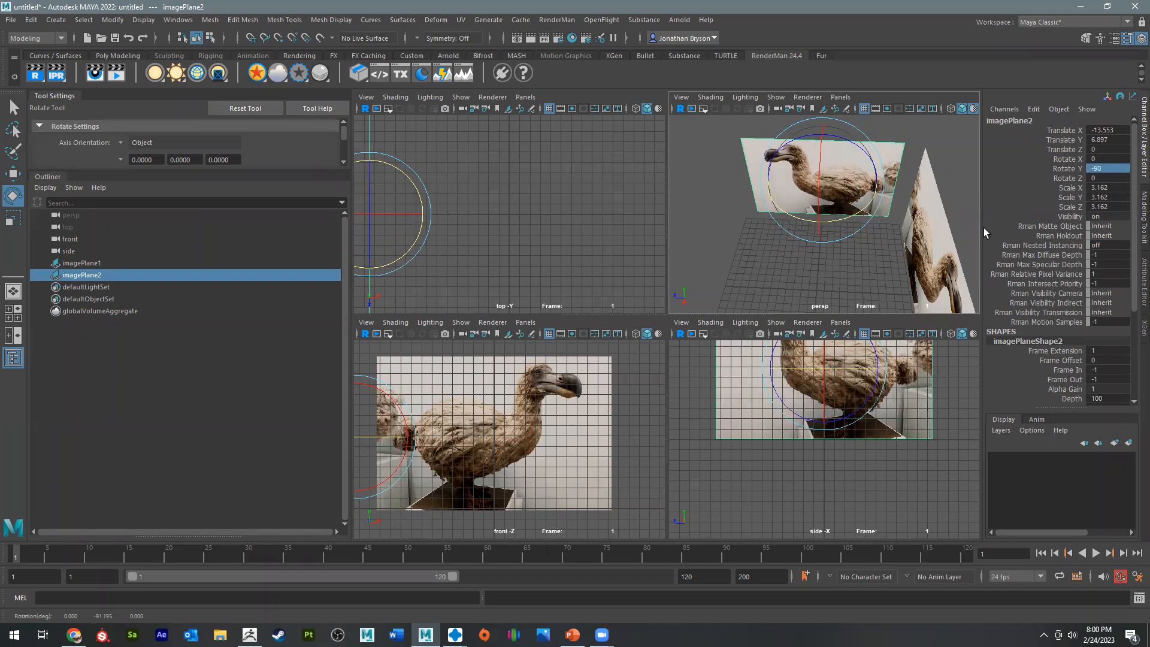
# Step: Move the side image plane to the opposite edge of the grid, at about X 13.5
pyautogui.keyDown('alt'); pyautogui.moveTo(797, 303); pyautogui.dragTo(885, 300); pyautogui.keyUp('alt')
pyautogui.keyDown('alt'); pyautogui.moveTo(885, 300); pyautogui.dragTo(857, 294, button='right'); pyautogui.keyUp('alt')
pyautogui.keyDown('alt'); pyautogui.moveTo(851, 186); pyautogui.dragTo(845, 154, button='middle'); pyautogui.keyUp('alt')
pyautogui.keyDown('alt'); pyautogui.moveTo(844, 154); pyautogui.dragTo(740, 192, button='right'); pyautogui.keyUp('alt')
pyautogui.keyDown('alt'); pyautogui.moveTo(740, 193); pyautogui.dragTo(826, 137); pyautogui.keyUp('alt')
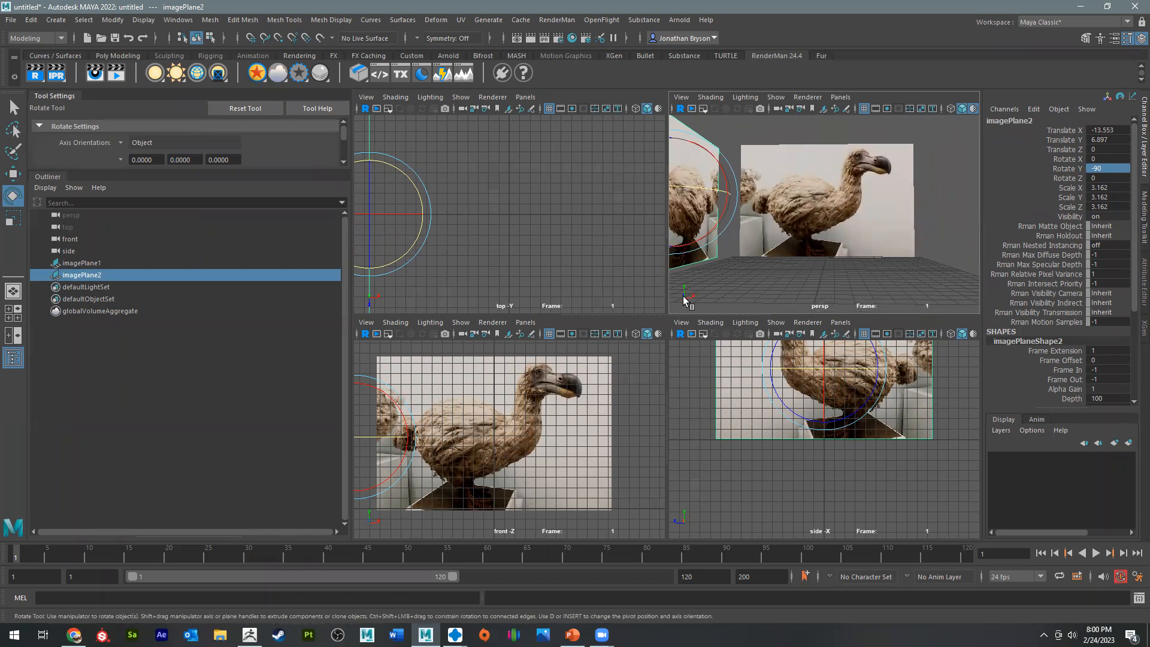
pyautogui.keyDown('alt'); pyautogui.moveTo(826, 253); pyautogui.dragTo(764, 288); pyautogui.keyUp('alt')
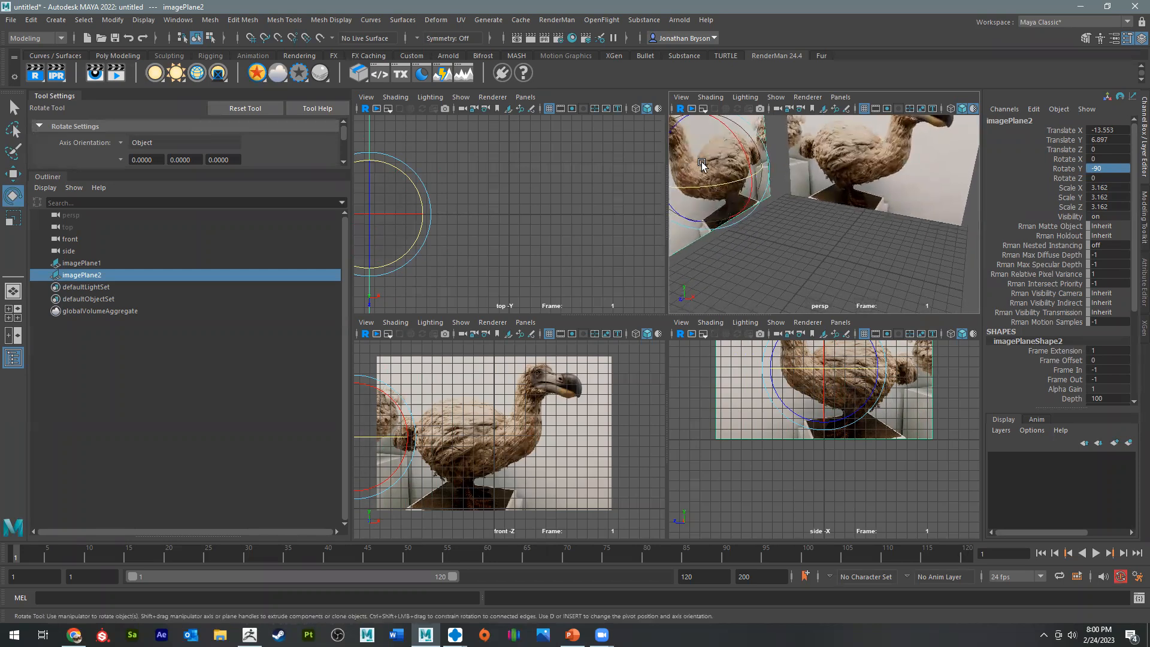
pyautogui.press('w')
pyautogui.keyDown('alt'); pyautogui.moveTo(826, 247); pyautogui.dragTo(721, 246, button='right'); pyautogui.keyUp('alt')
pyautogui.moveTo(798, 193); pyautogui.dragTo(926, 205)
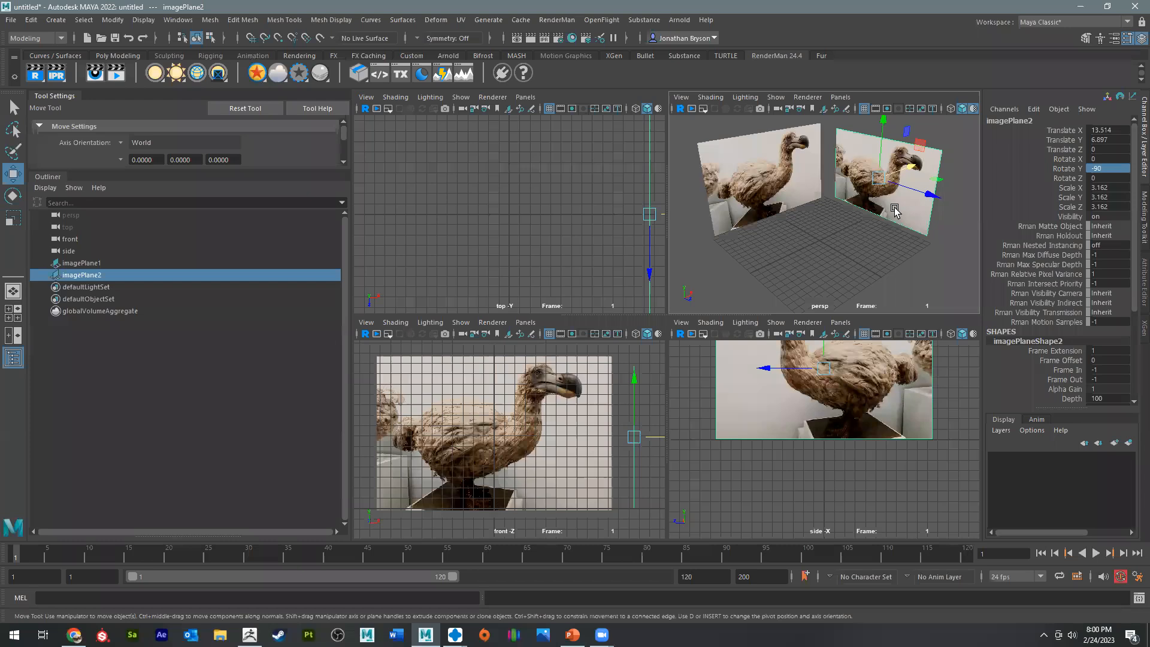
# Step: Examine how both dodo image planes line up in the full perspective, front and side views
pyautogui.press('space')
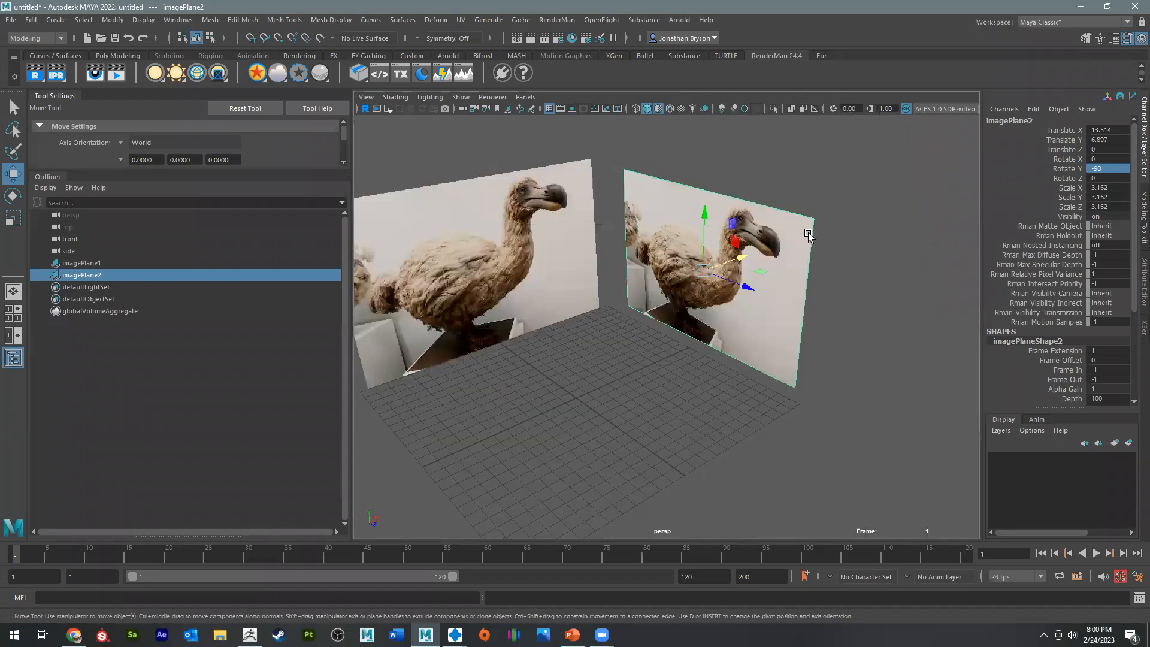
pyautogui.keyDown('alt'); pyautogui.moveTo(570, 384); pyautogui.dragTo(680, 303, button='middle'); pyautogui.keyUp('alt')
pyautogui.keyDown('alt'); pyautogui.moveTo(680, 303); pyautogui.dragTo(711, 282); pyautogui.keyUp('alt')
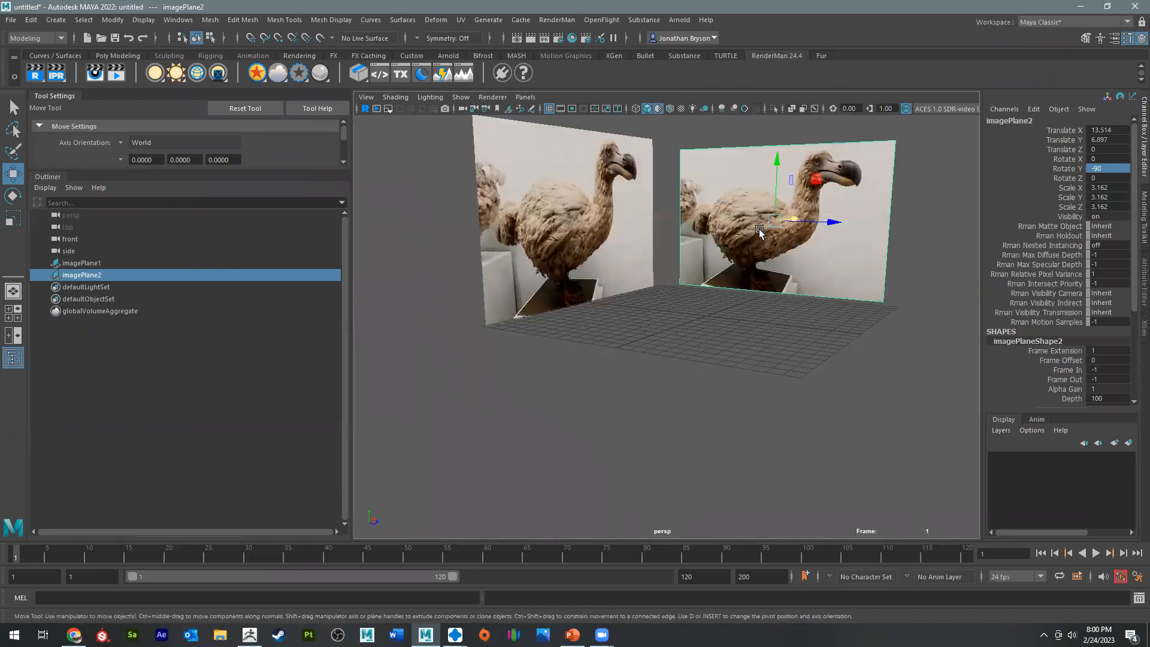
pyautogui.press('space')
pyautogui.press('space')
pyautogui.keyDown('alt'); pyautogui.moveTo(655, 354); pyautogui.dragTo(703, 367, button='middle'); pyautogui.keyUp('alt')
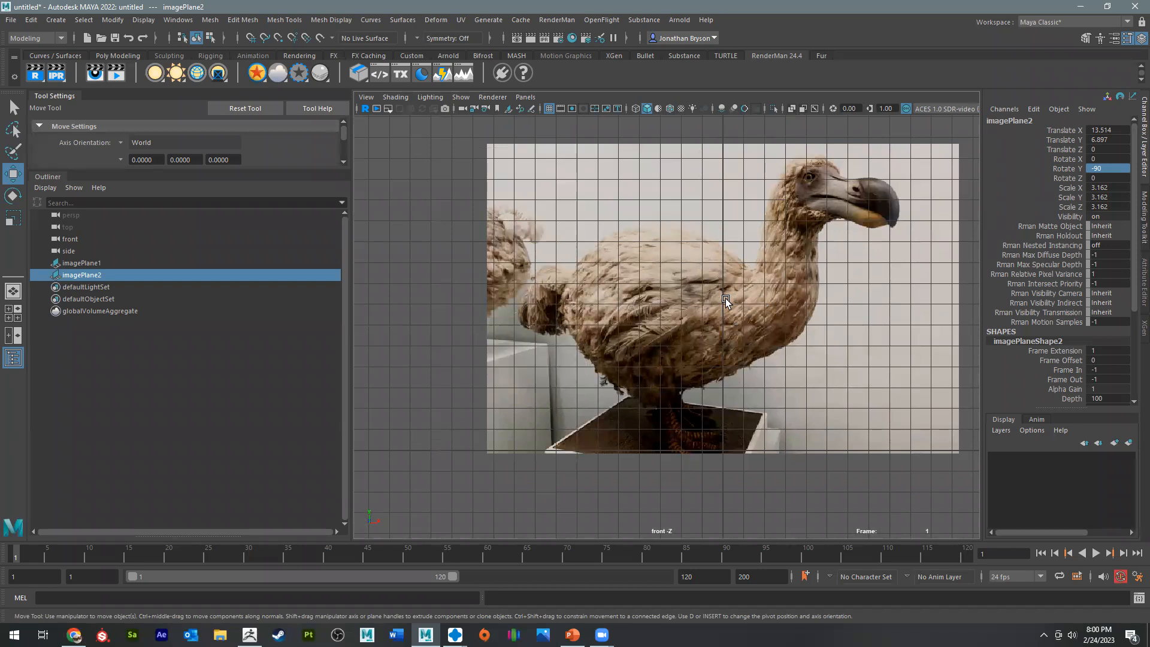
pyautogui.press('space')
pyautogui.press('space')
pyautogui.press('space')
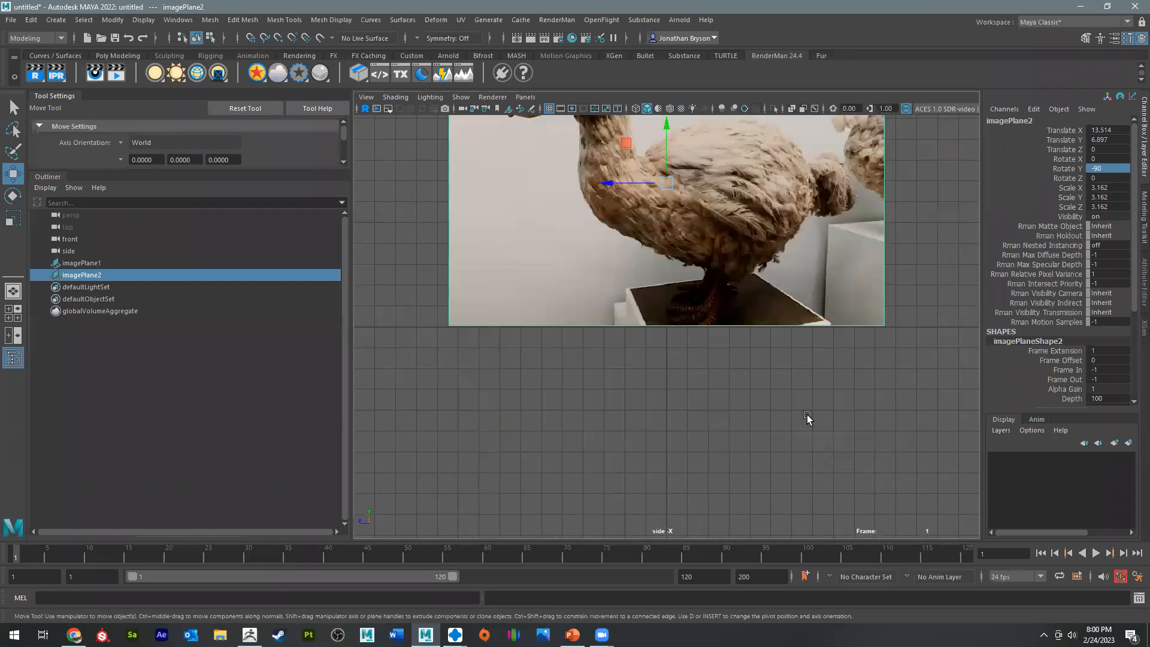
pyautogui.keyDown('alt'); pyautogui.moveTo(699, 233); pyautogui.dragTo(719, 367, button='middle'); pyautogui.keyUp('alt')
# Step: Try turning the side image plane about its vertical axis to about -271 degrees and undo the rotation
pyautogui.press('space')
pyautogui.keyDown('alt'); pyautogui.moveTo(838, 204); pyautogui.dragTo(827, 257); pyautogui.keyUp('alt')
pyautogui.press('e')
pyautogui.moveTo(864, 203); pyautogui.dragTo(792, 204)
pyautogui.keyDown('alt'); pyautogui.moveTo(875, 252); pyautogui.dragTo(850, 264); pyautogui.keyUp('alt')
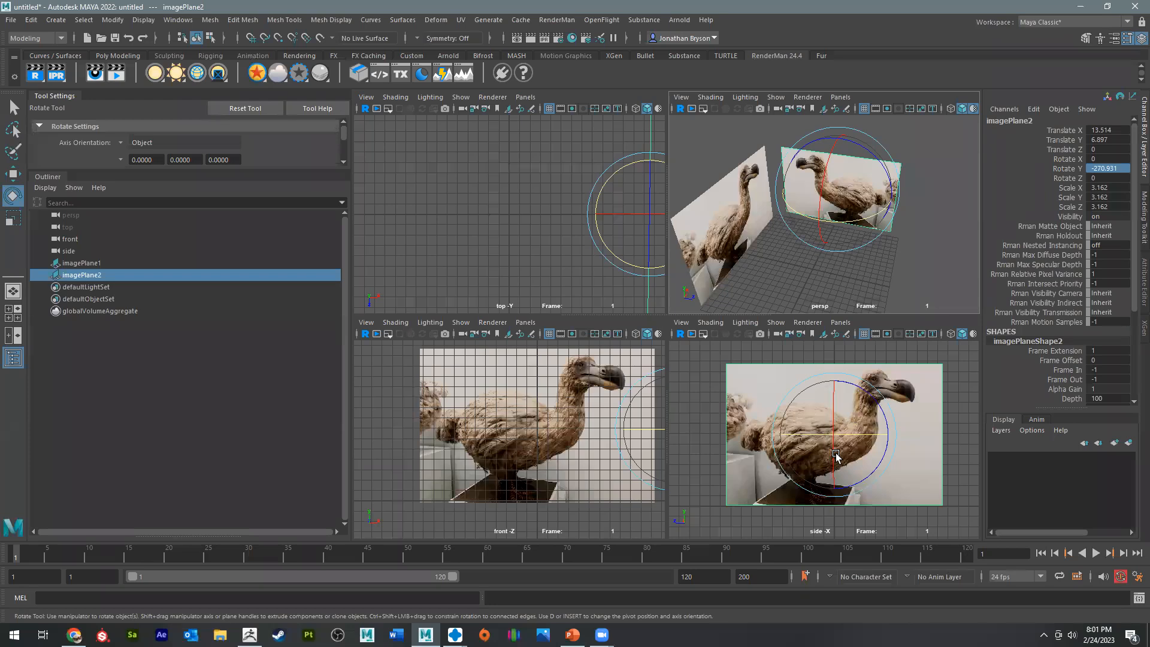
pyautogui.hotkey('ctrl', 'z')
pyautogui.hotkey('ctrl', 'z')
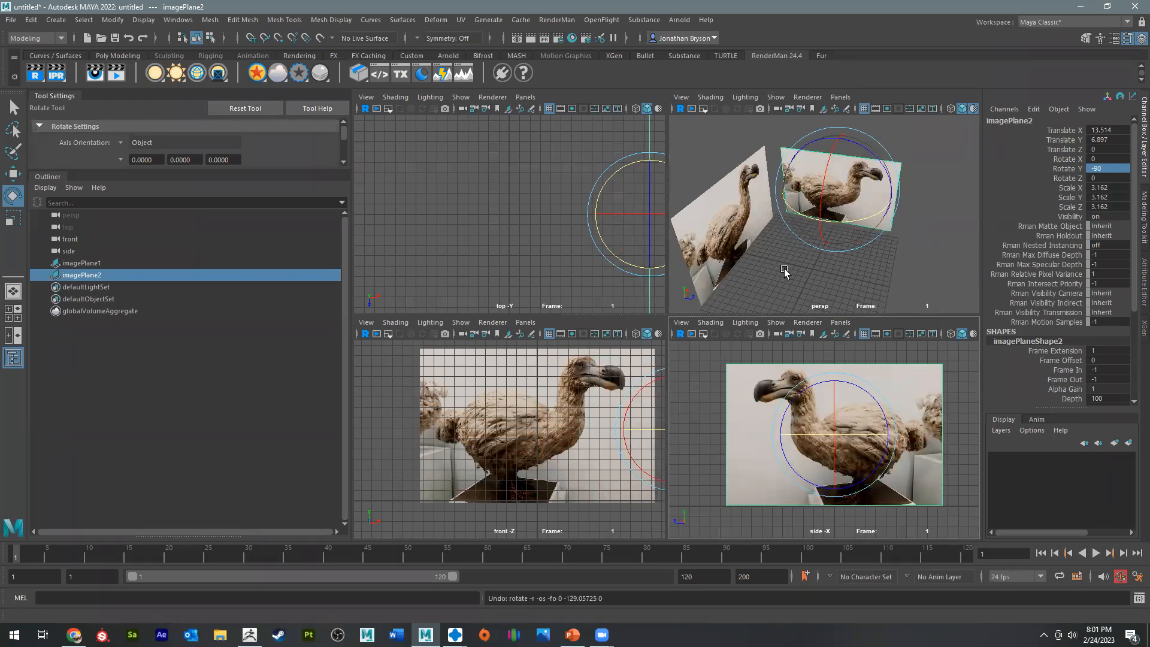
# Step: Check the side view and move the side image plane back across the grid to about X -15.7
pyautogui.press('space')
pyautogui.press('space')
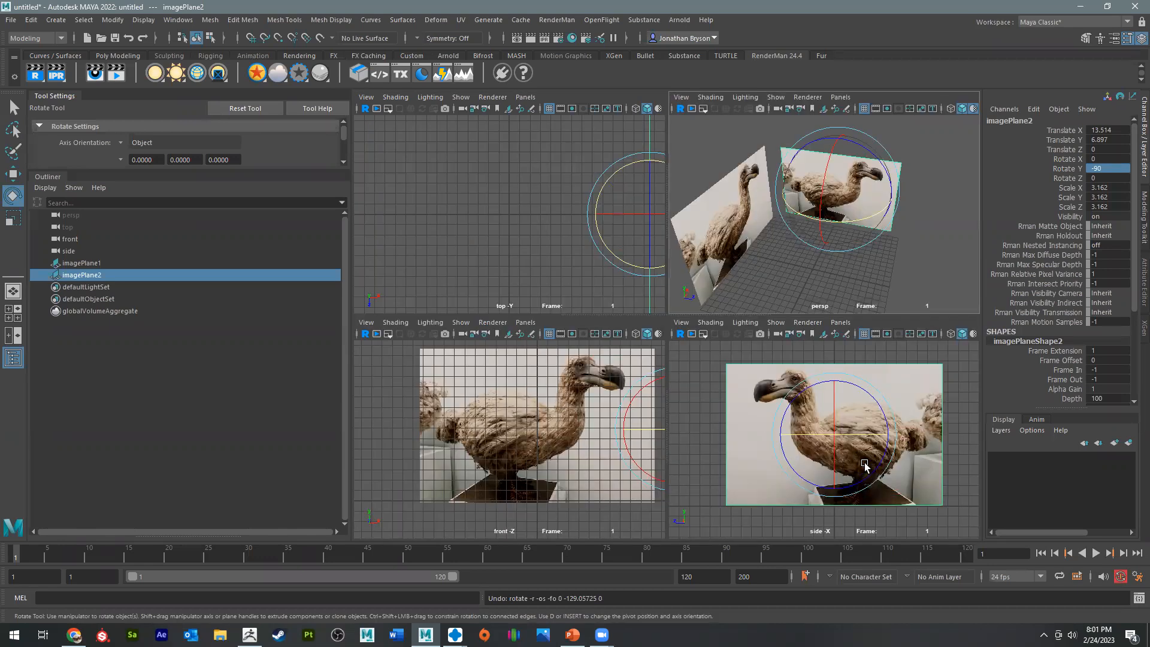
pyautogui.press('space')
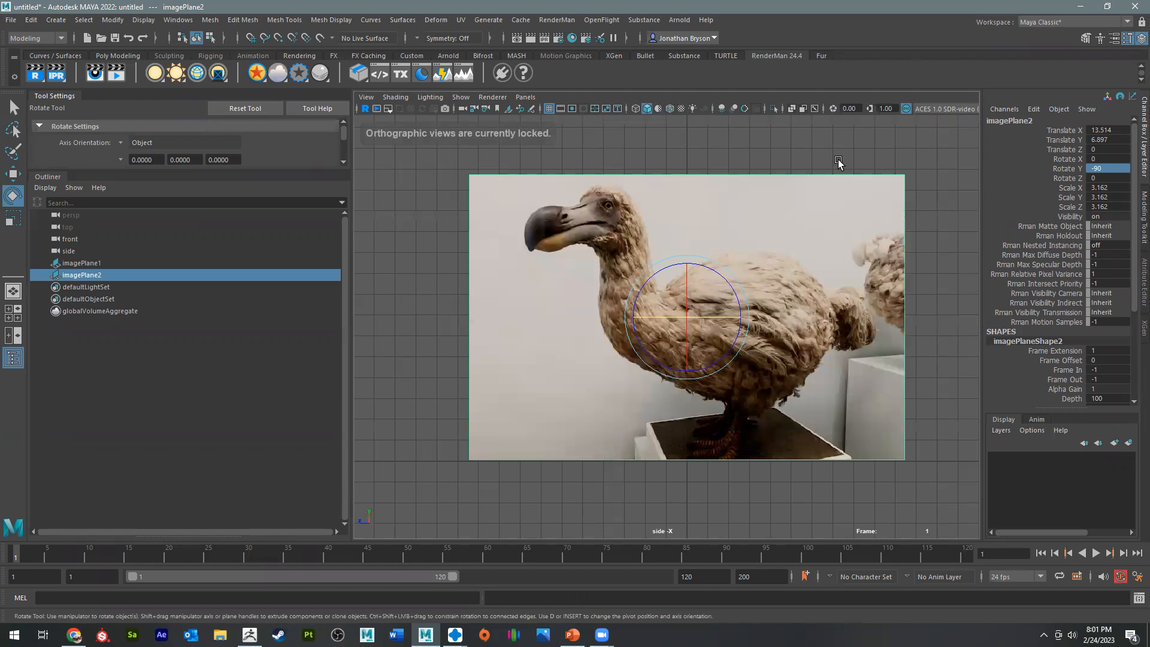
pyautogui.press('space')
pyautogui.press('w')
pyautogui.keyDown('alt'); pyautogui.moveTo(824, 265); pyautogui.dragTo(805, 264); pyautogui.keyUp('alt')
pyautogui.moveTo(906, 170); pyautogui.dragTo(770, 234)
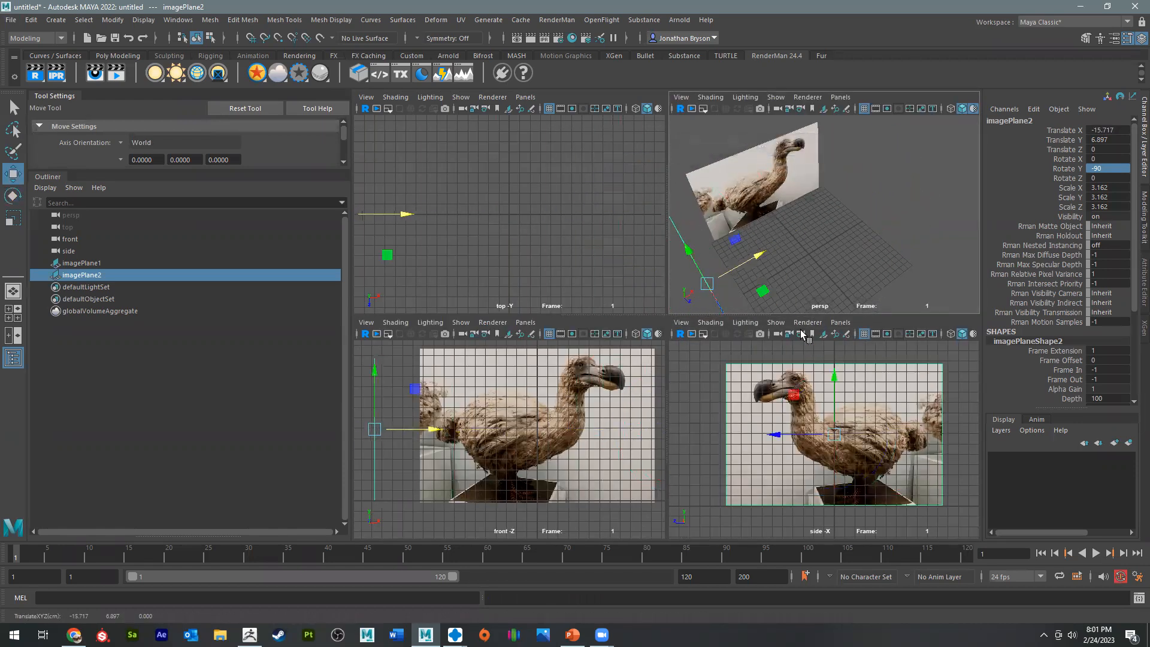
pyautogui.keyDown('alt'); pyautogui.moveTo(859, 282); pyautogui.dragTo(835, 212); pyautogui.keyUp('alt')
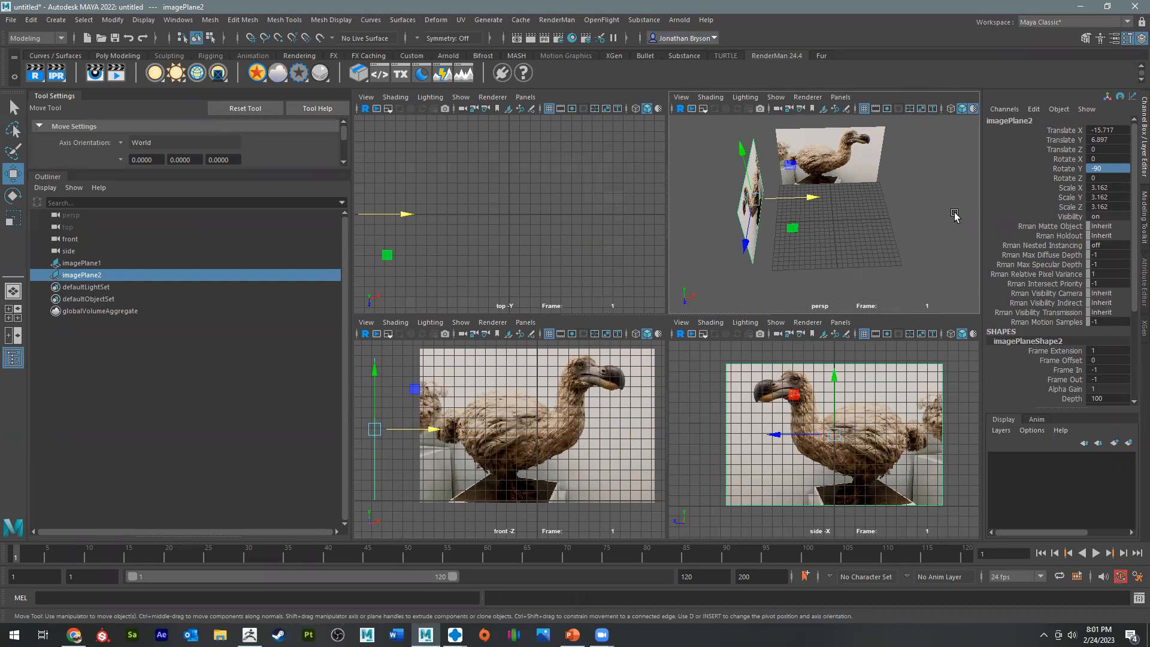
pyautogui.scroll(5, 954, 214)
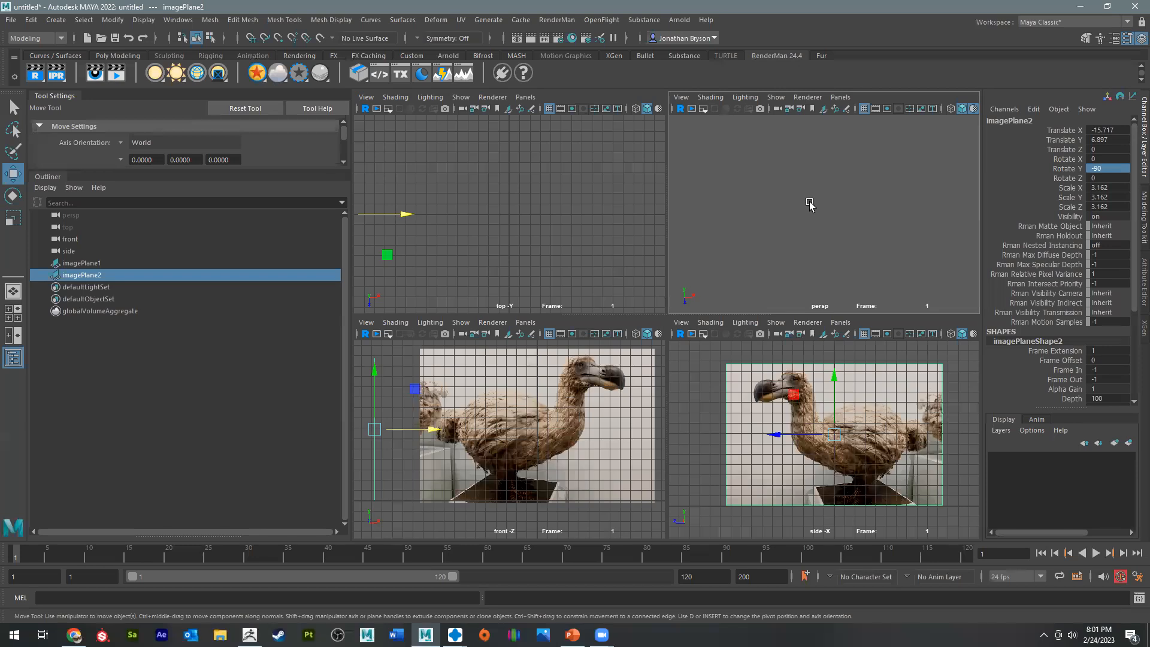
pyautogui.scroll(-3, 810, 205)
pyautogui.keyDown('alt'); pyautogui.moveTo(891, 201); pyautogui.dragTo(922, 237); pyautogui.keyUp('alt')
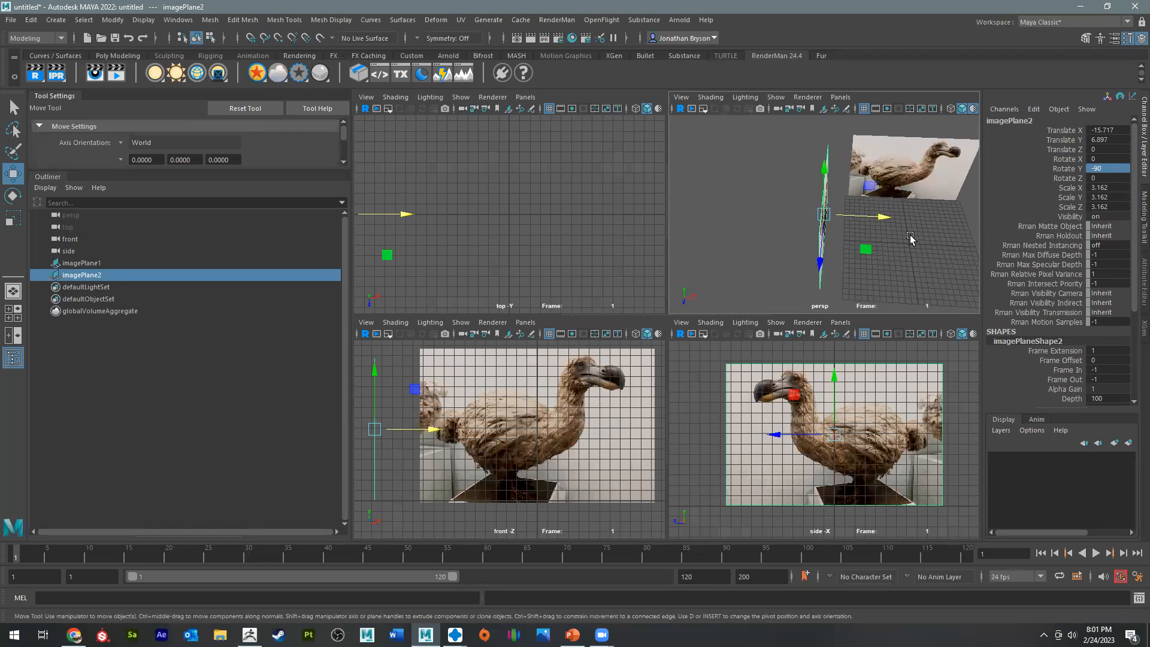
# Step: Create a polygon cube at the origin and raise it to about Y 6.26, within the dodo's body
pyautogui.click(108, 56)
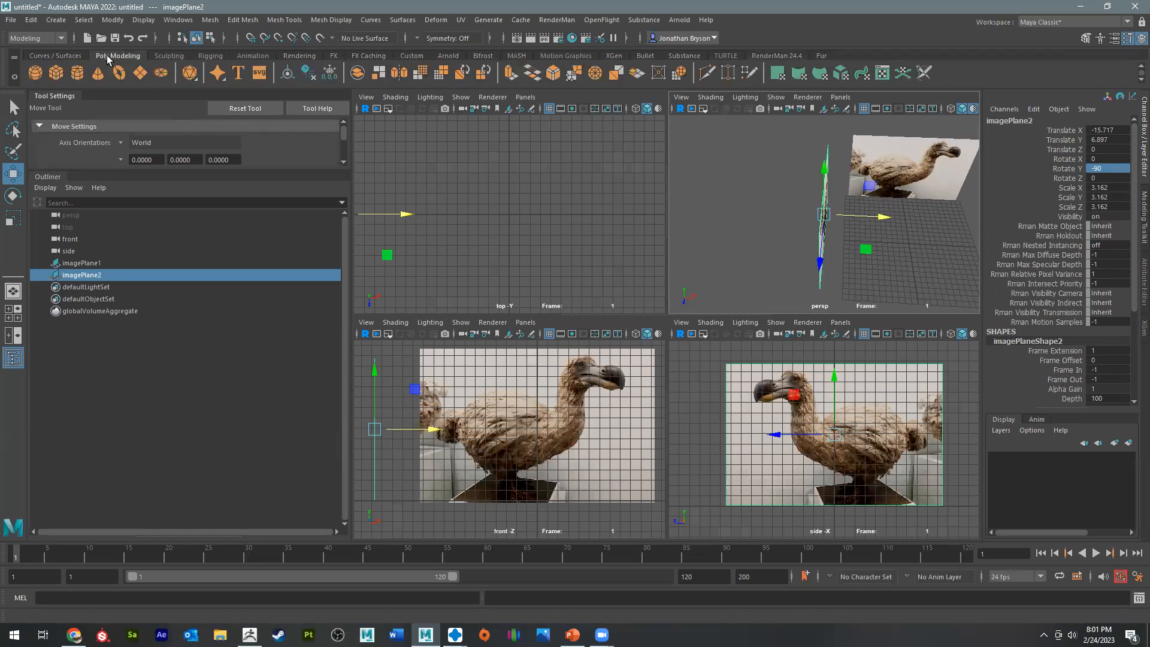
pyautogui.click(55, 73)
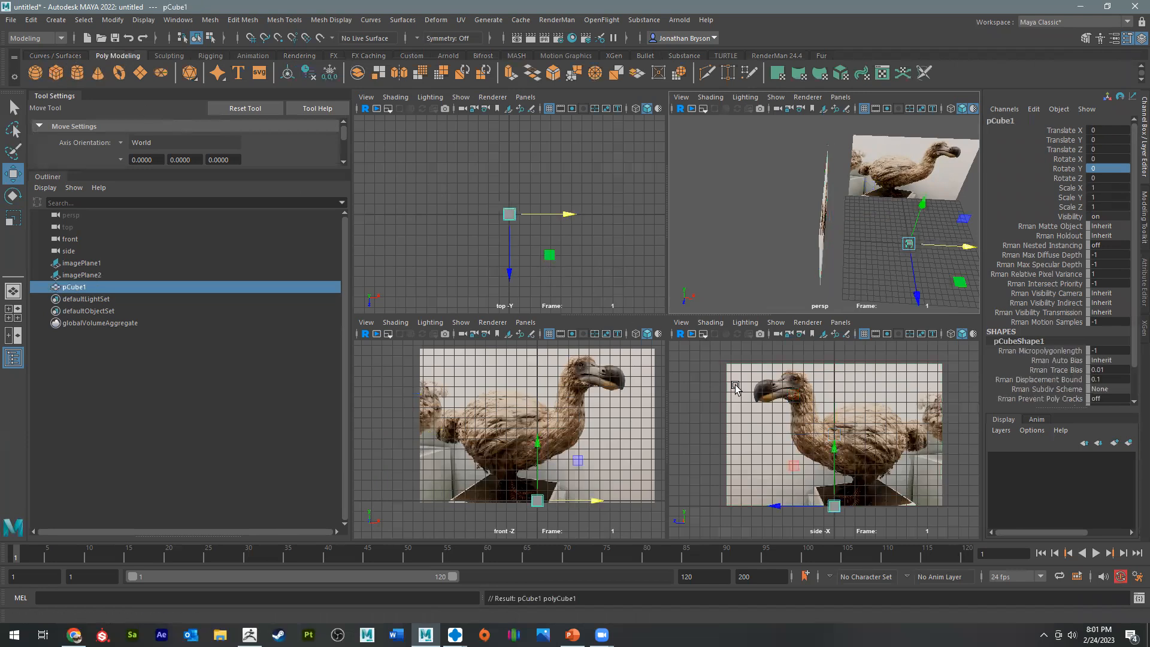
pyautogui.moveTo(836, 458); pyautogui.dragTo(854, 394)
pyautogui.keyDown('alt'); pyautogui.moveTo(877, 266); pyautogui.dragTo(851, 251); pyautogui.keyUp('alt')
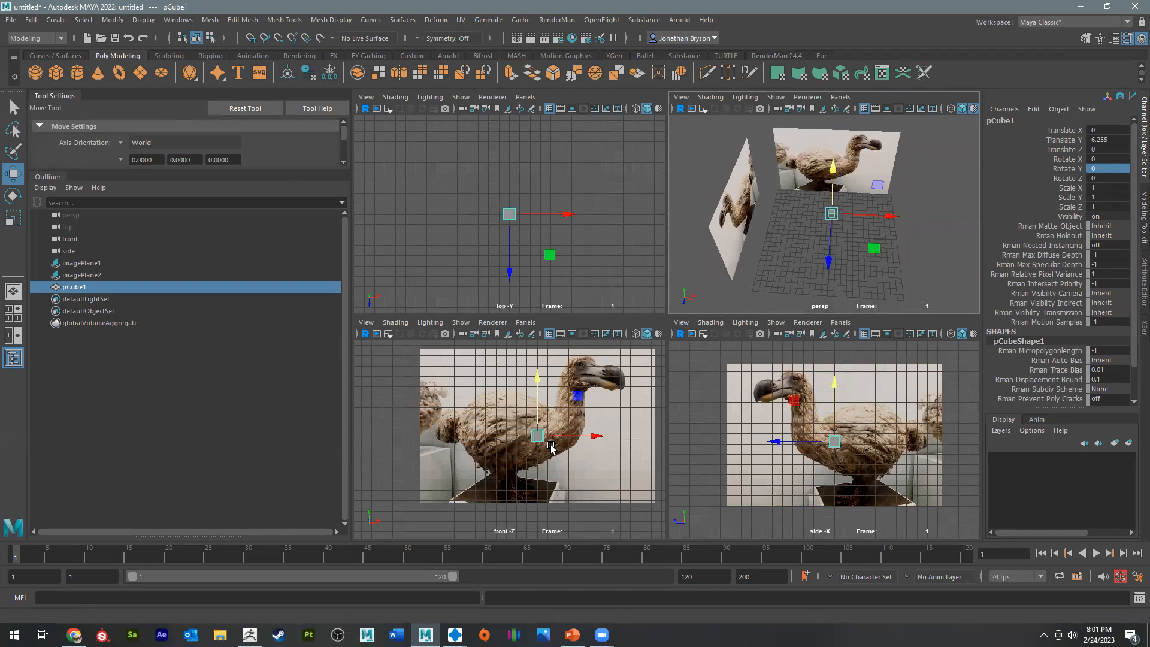
# Step: Select all the cube's vertices in the full front view and shift them about 0.5 units along X so one side meets the centre line
pyautogui.press('space')
pyautogui.scroll(8, 836, 356)
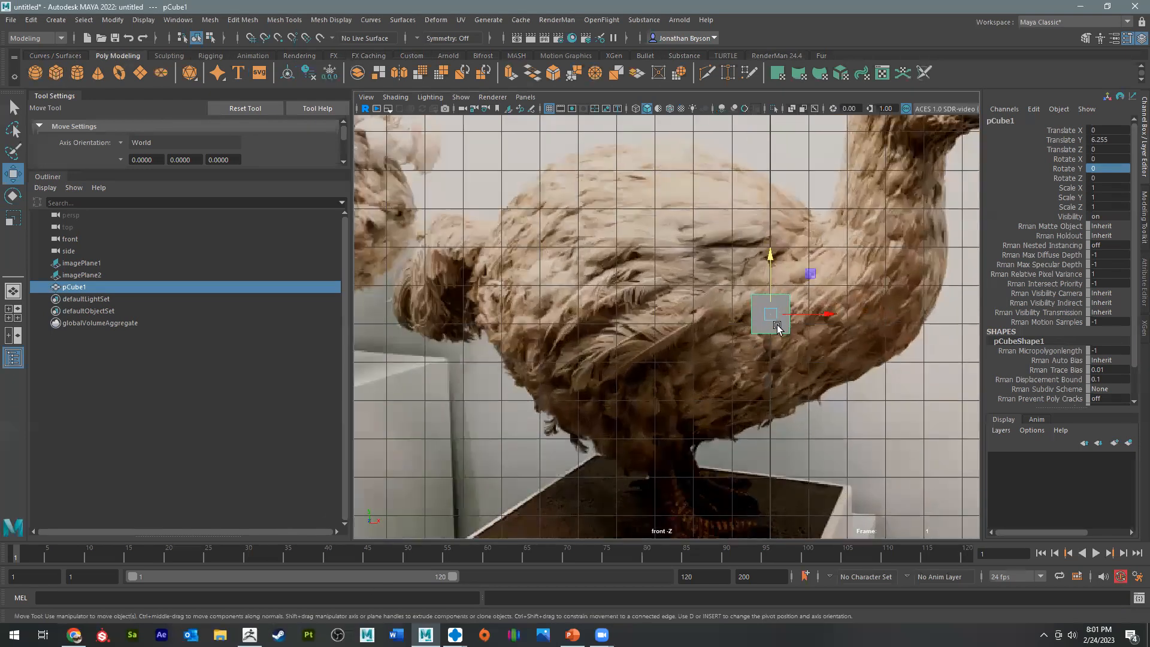
pyautogui.keyDown('alt'); pyautogui.moveTo(836, 355); pyautogui.dragTo(764, 355, button='middle'); pyautogui.keyUp('alt')
pyautogui.keyDown('alt'); pyautogui.moveTo(764, 355); pyautogui.dragTo(833, 354, button='right'); pyautogui.keyUp('alt')
pyautogui.keyDown('alt'); pyautogui.moveTo(832, 354); pyautogui.dragTo(683, 367, button='middle'); pyautogui.keyUp('alt')
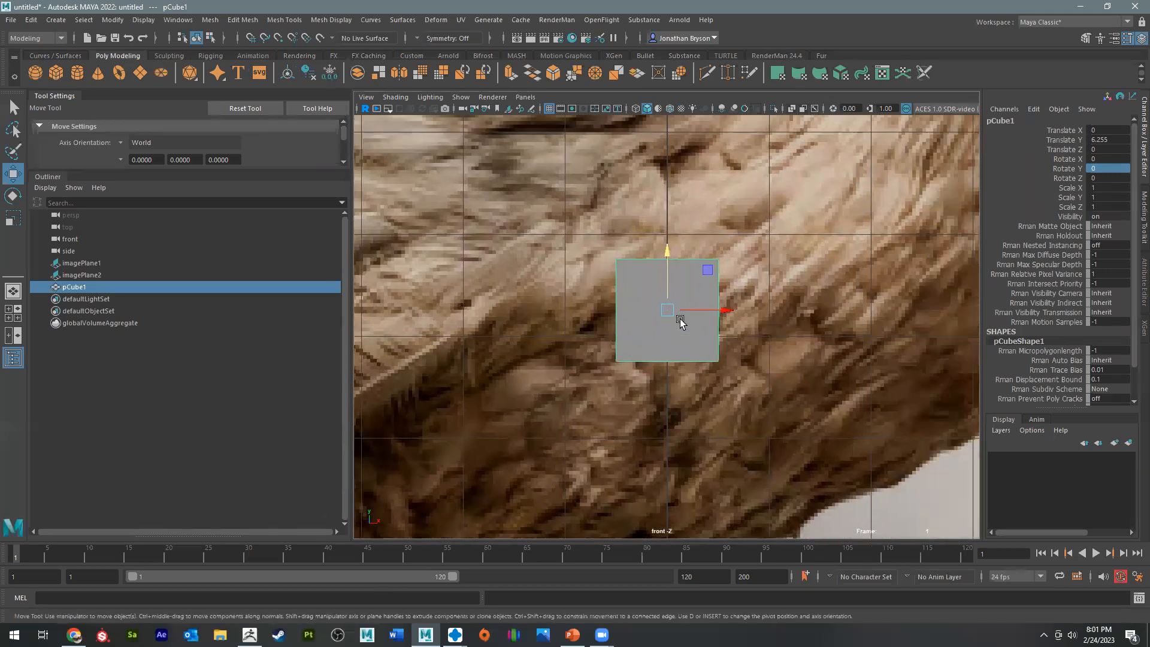
pyautogui.moveTo(640, 269); pyautogui.dragTo(584, 251, button='right')
pyautogui.moveTo(584, 252); pyautogui.dragTo(760, 385)
pyautogui.moveTo(724, 312); pyautogui.dragTo(774, 310)
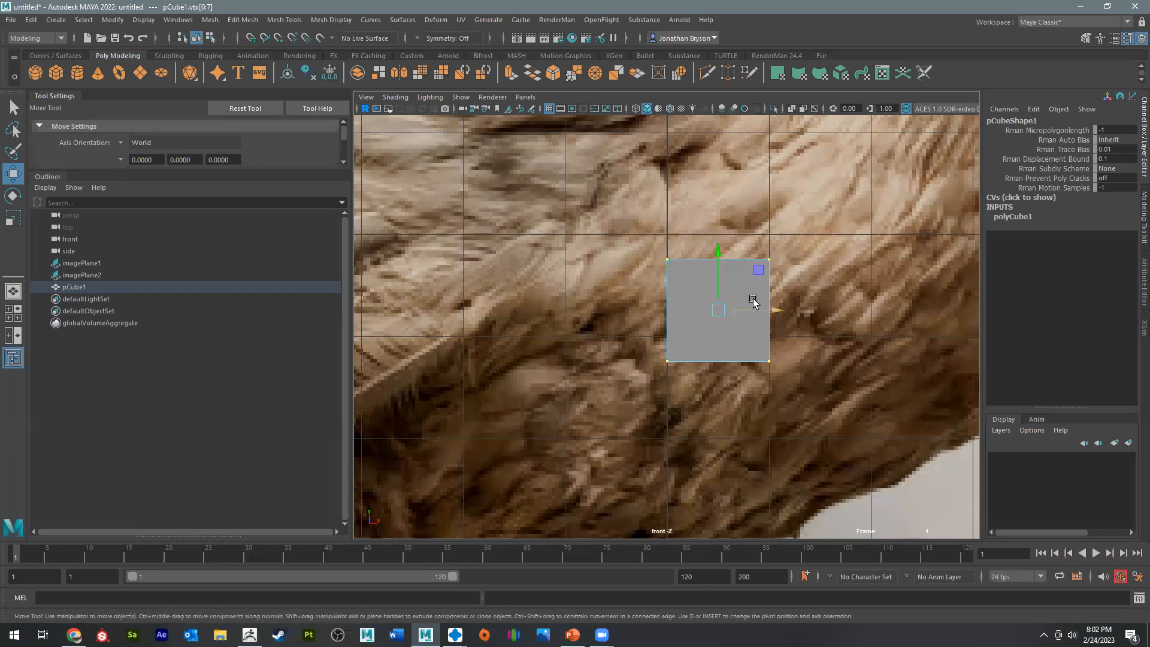
pyautogui.press('d')
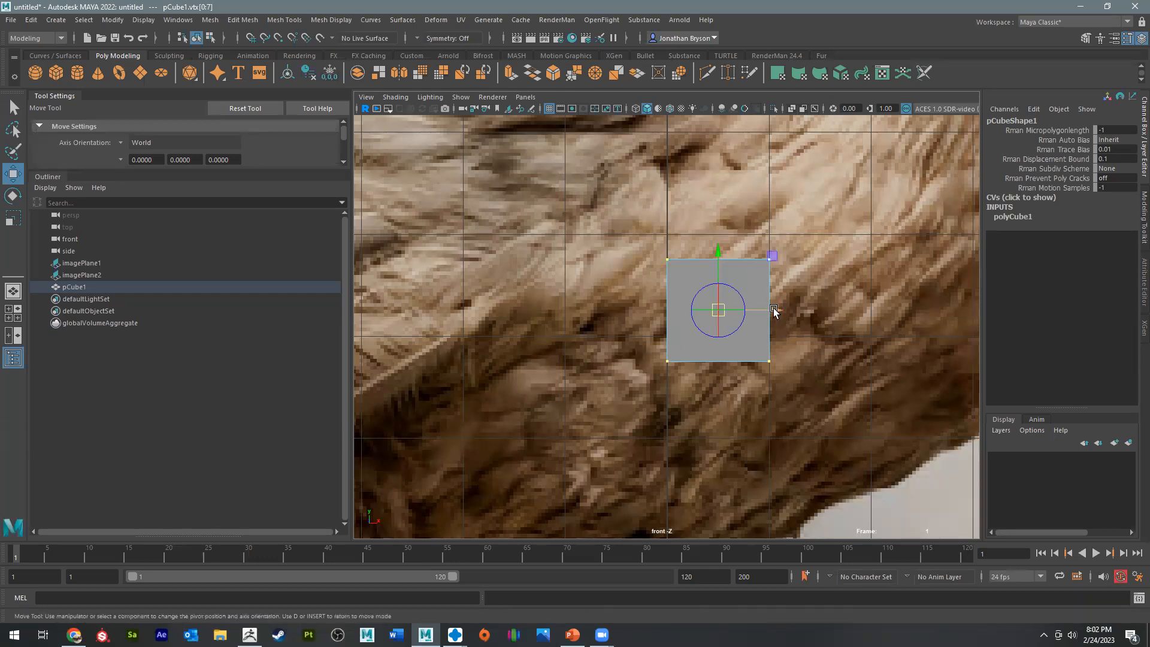
pyautogui.moveTo(778, 310); pyautogui.dragTo(724, 311)
pyautogui.press('d')
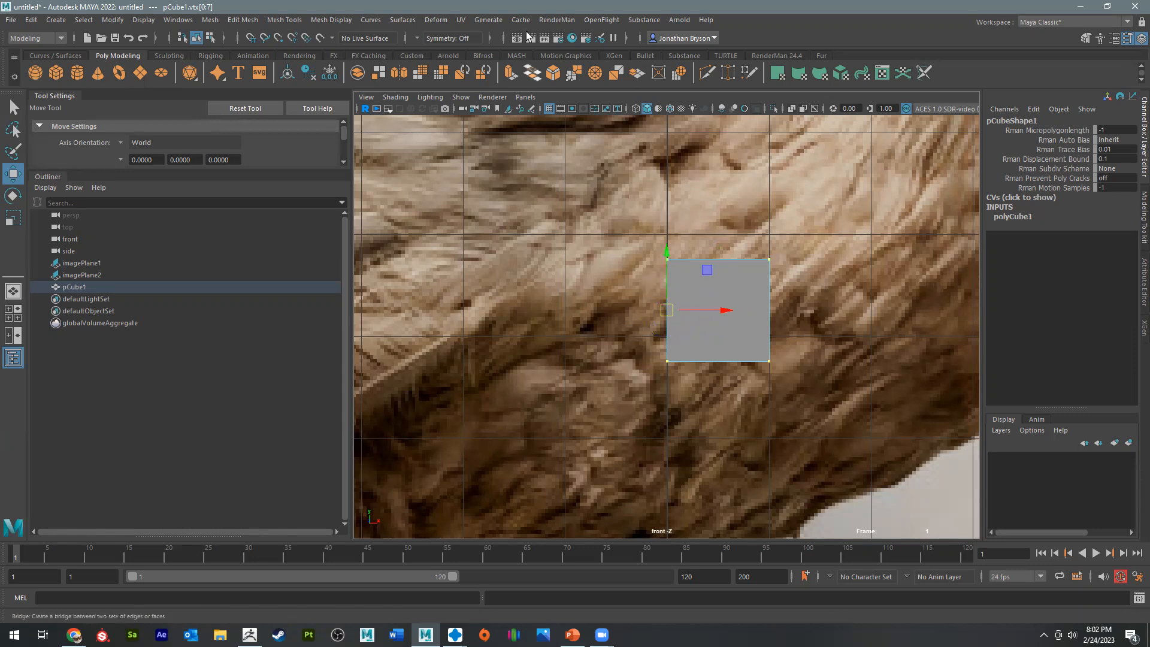
pyautogui.click(417, 36)
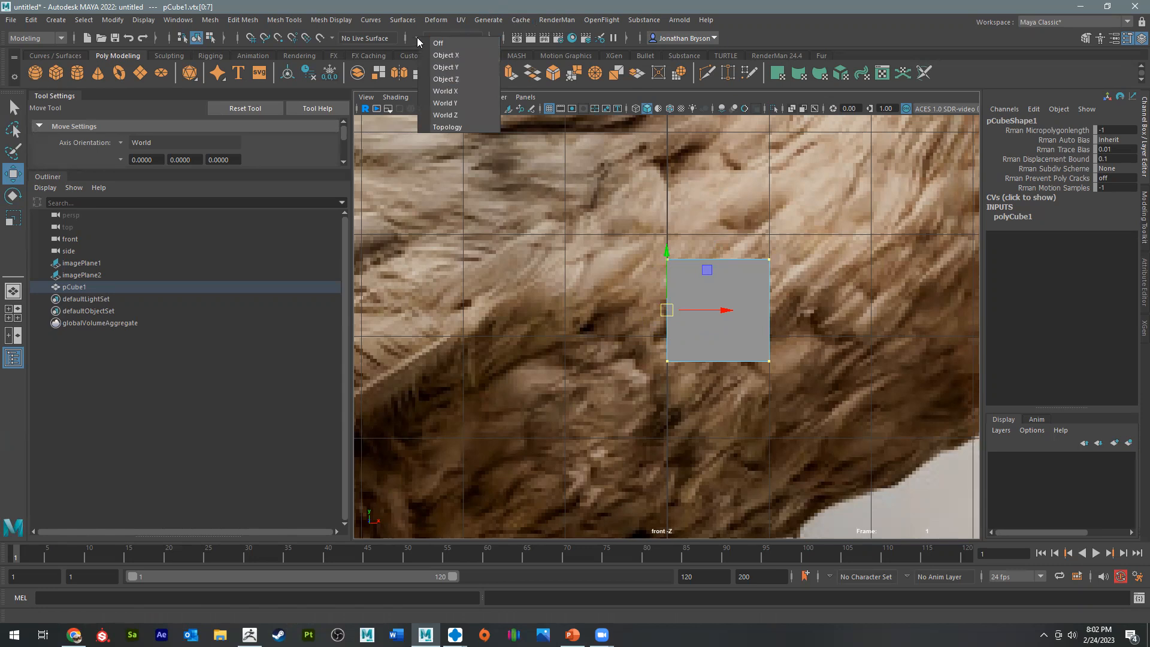
pyautogui.click(520, 399)
pyautogui.keyDown('alt'); pyautogui.moveTo(557, 365); pyautogui.dragTo(573, 352); pyautogui.keyUp('alt')
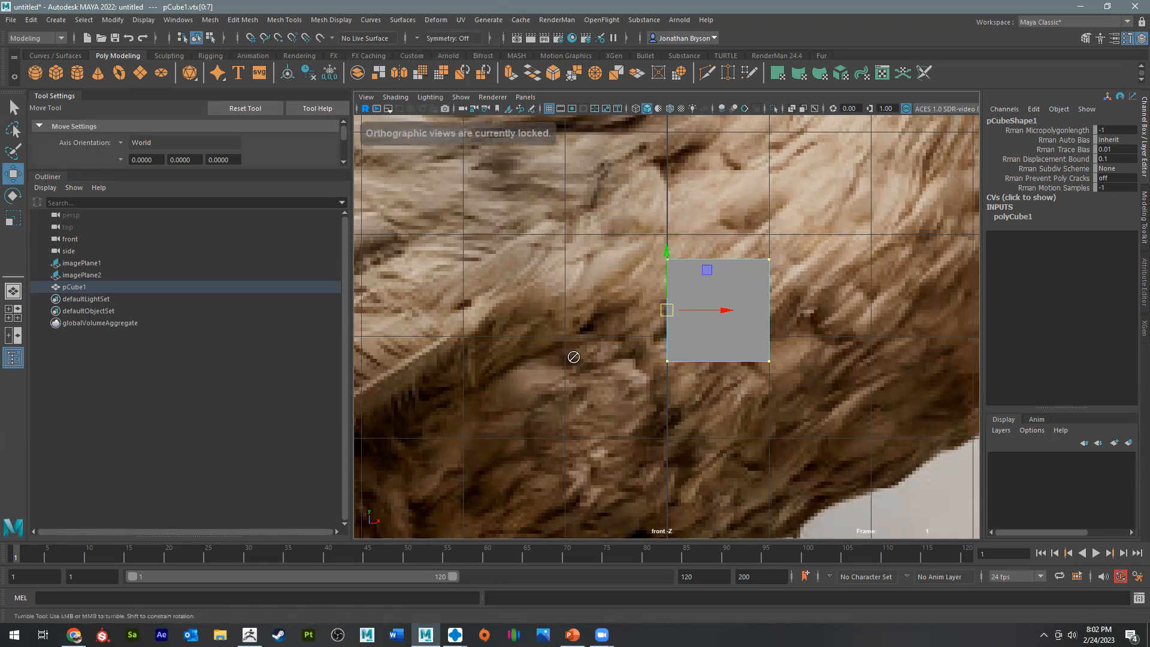
# Step: Undo the cube's last vertex shift and turn on Object X symmetry, testing it on an upper corner vertex
pyautogui.hotkey('ctrl', 'z')
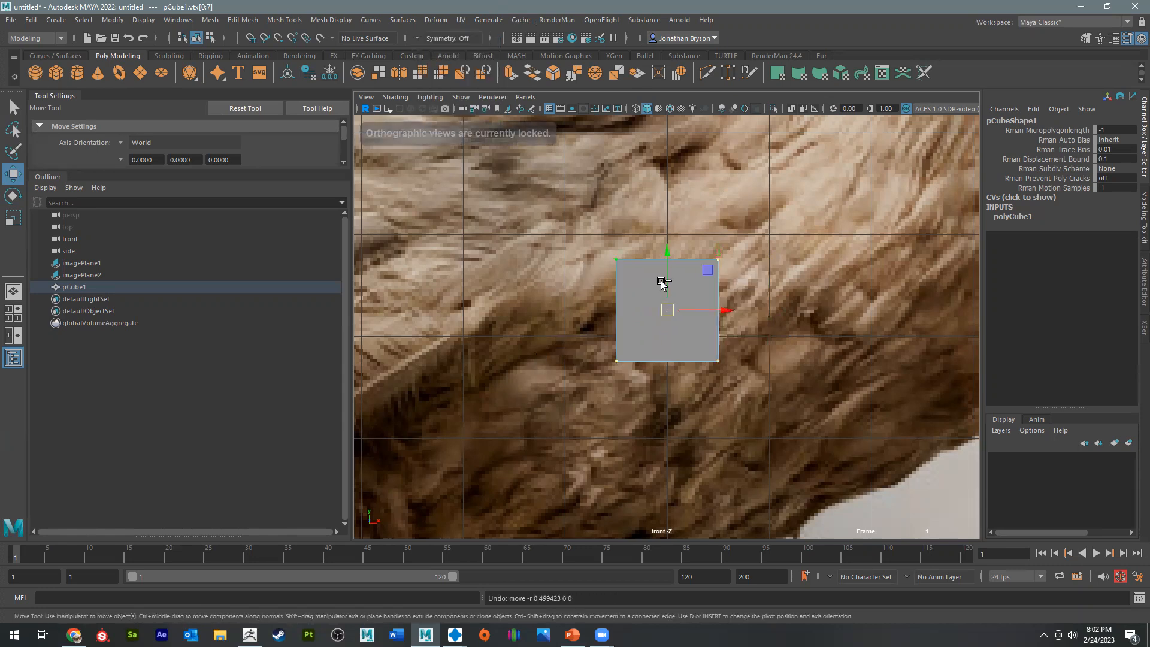
pyautogui.click(418, 38)
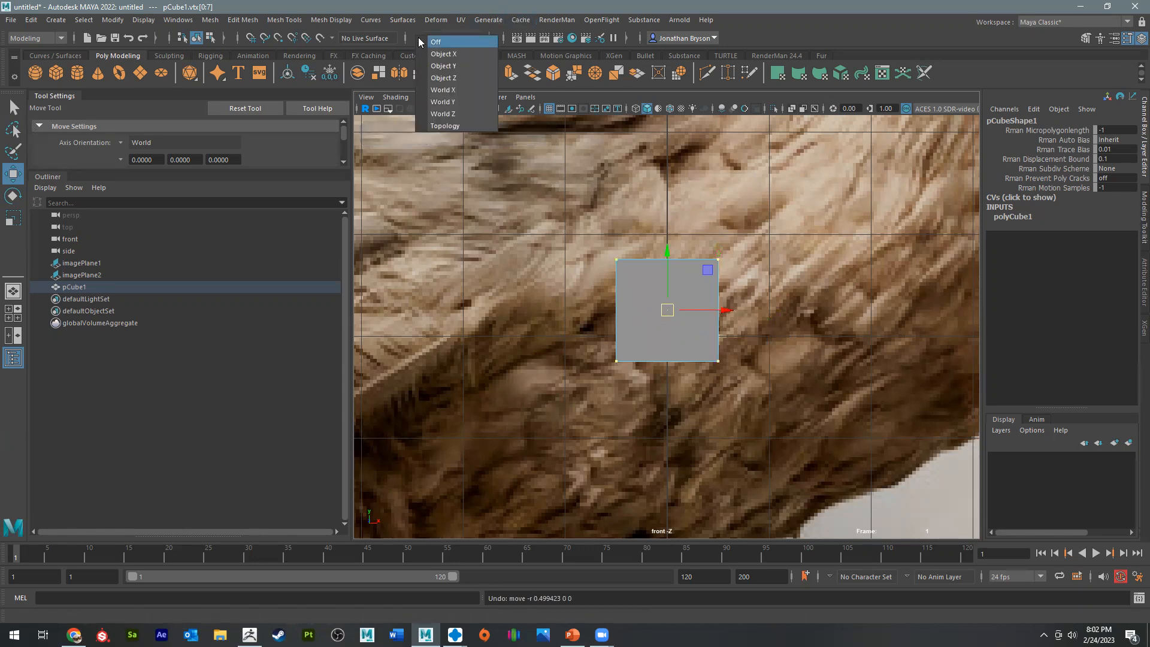
pyautogui.click(449, 54)
pyautogui.moveTo(707, 263); pyautogui.dragTo(706, 263, button='right')
pyautogui.click(718, 259)
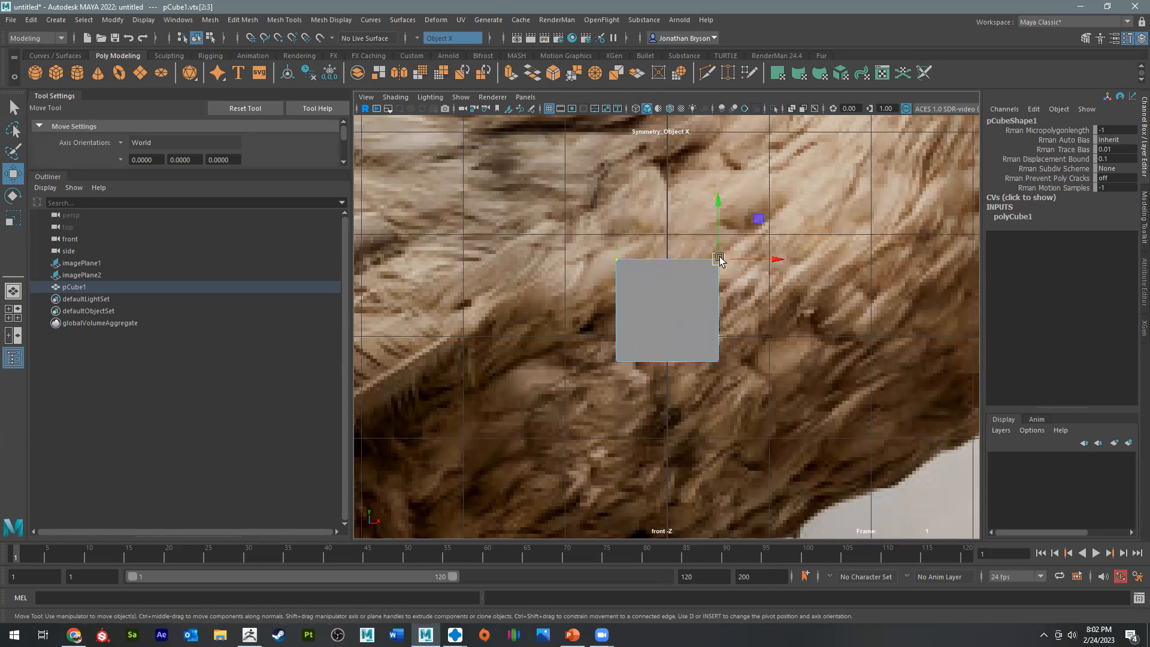
# Step: Bring the cube up close in the full perspective view and start the Multi-Cut tool on it
pyautogui.press('space')
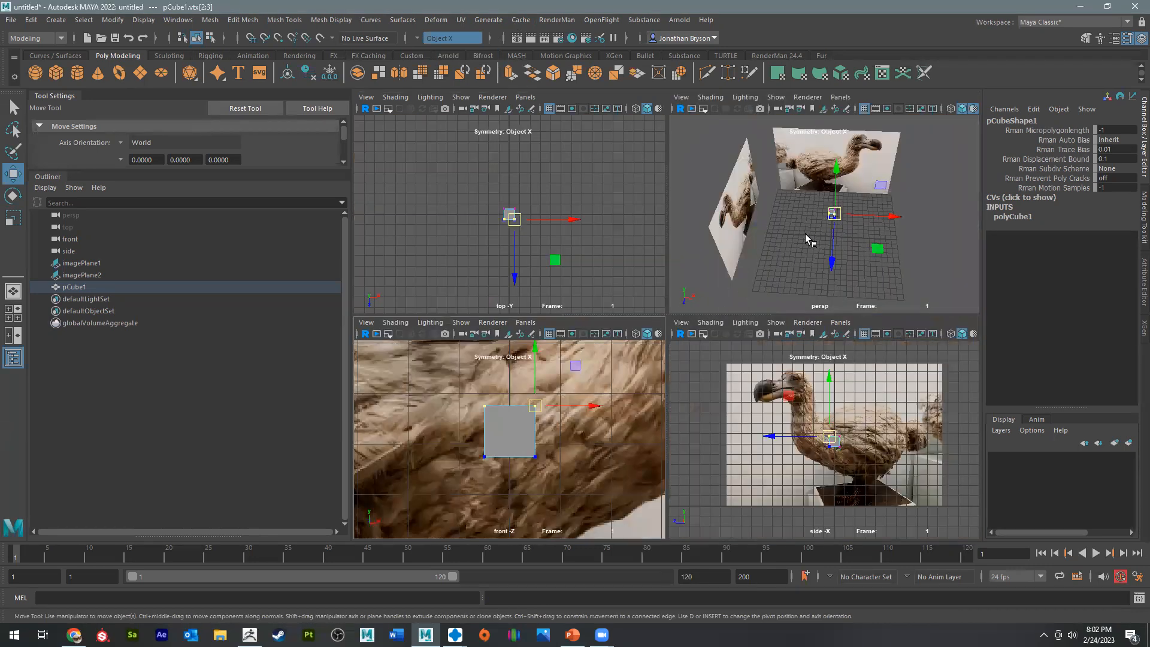
pyautogui.press('space')
pyautogui.keyDown('alt'); pyautogui.moveTo(631, 326); pyautogui.dragTo(713, 269); pyautogui.keyUp('alt')
pyautogui.keyDown('alt'); pyautogui.moveTo(713, 269); pyautogui.dragTo(698, 192, button='middle'); pyautogui.keyUp('alt')
pyautogui.keyDown('alt'); pyautogui.moveTo(698, 192); pyautogui.dragTo(880, 295, button='right'); pyautogui.keyUp('alt')
pyautogui.keyDown('alt'); pyautogui.moveTo(626, 126); pyautogui.dragTo(635, 290, button='middle'); pyautogui.keyUp('alt')
pyautogui.keyDown('alt'); pyautogui.moveTo(635, 290); pyautogui.dragTo(691, 290, button='right'); pyautogui.keyUp('alt')
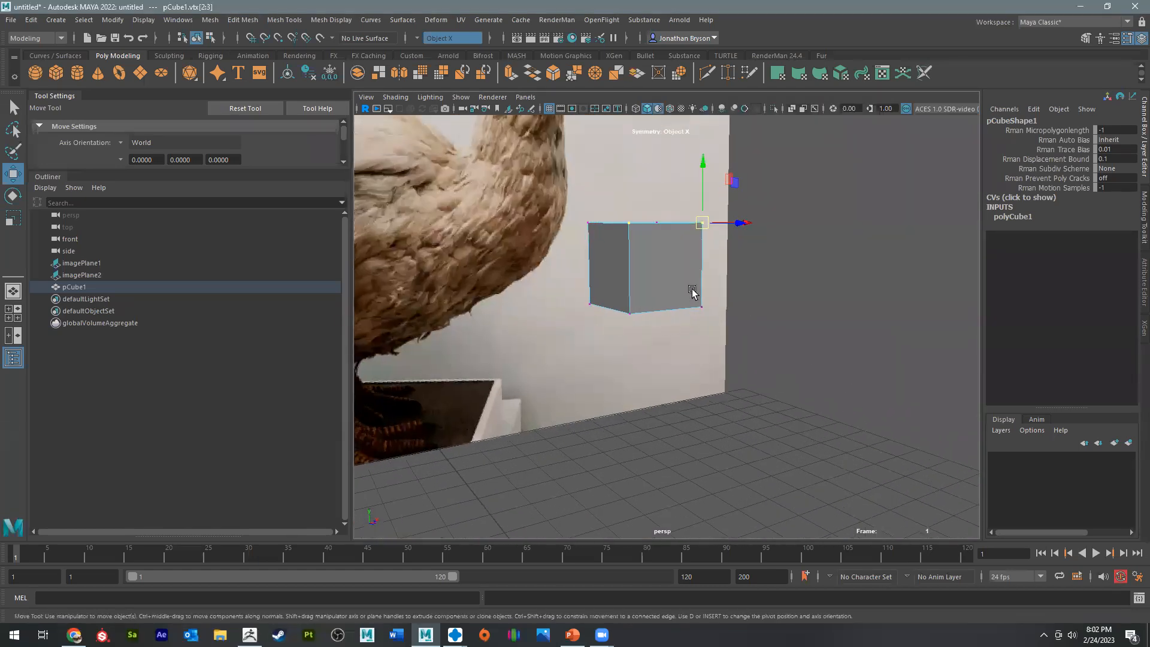
pyautogui.keyDown('alt'); pyautogui.moveTo(690, 290); pyautogui.dragTo(741, 309, button='middle'); pyautogui.keyUp('alt')
pyautogui.keyDown('shift'); pyautogui.moveTo(705, 244); pyautogui.dragTo(628, 247, button='right'); pyautogui.keyUp('shift')
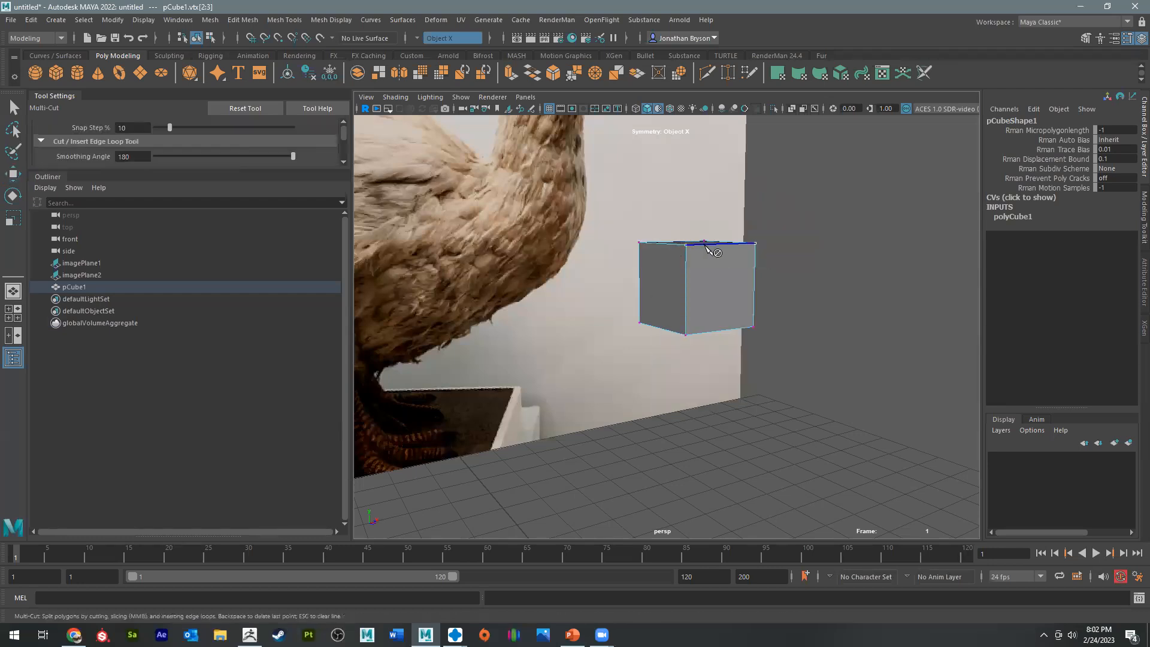
# Step: Try inserting an edge loop near the cube's middle with Object X symmetry on, and undo the cuts
pyautogui.keyDown('alt'); pyautogui.moveTo(761, 231); pyautogui.dragTo(741, 270); pyautogui.keyUp('alt')
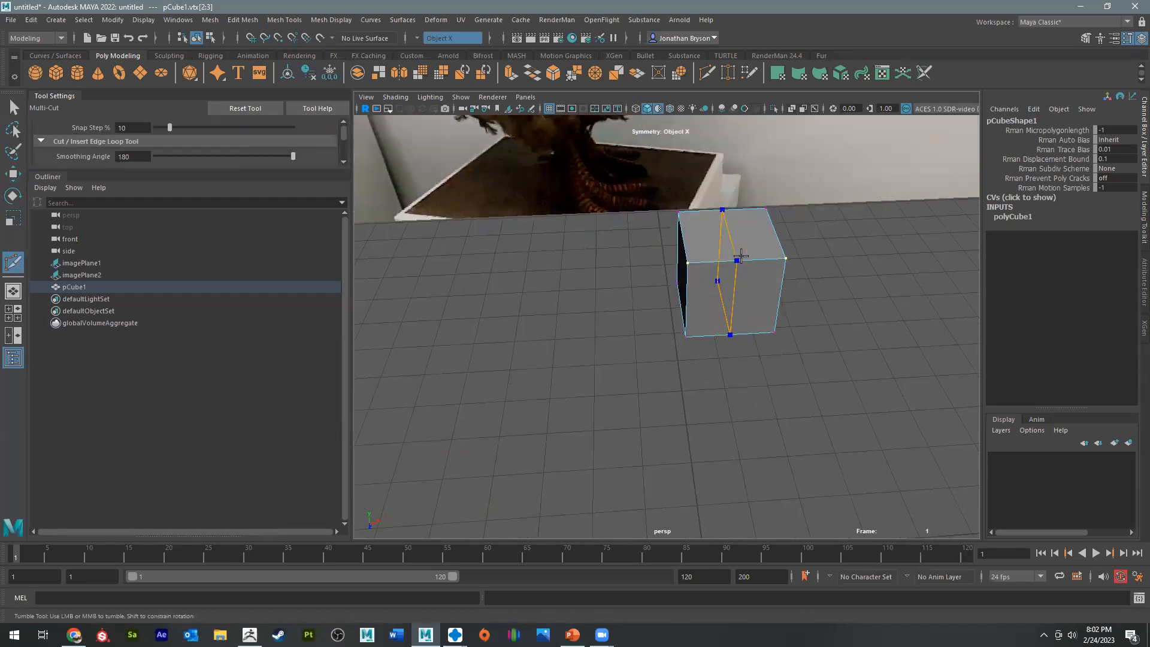
pyautogui.keyDown('ctrl'); pyautogui.click(737, 258); pyautogui.keyUp('ctrl')
pyautogui.keyDown('alt'); pyautogui.moveTo(742, 258); pyautogui.dragTo(756, 384); pyautogui.keyUp('alt')
pyautogui.hotkey('ctrl', 'z')
pyautogui.keyDown('alt'); pyautogui.moveTo(745, 273); pyautogui.dragTo(704, 128); pyautogui.keyUp('alt')
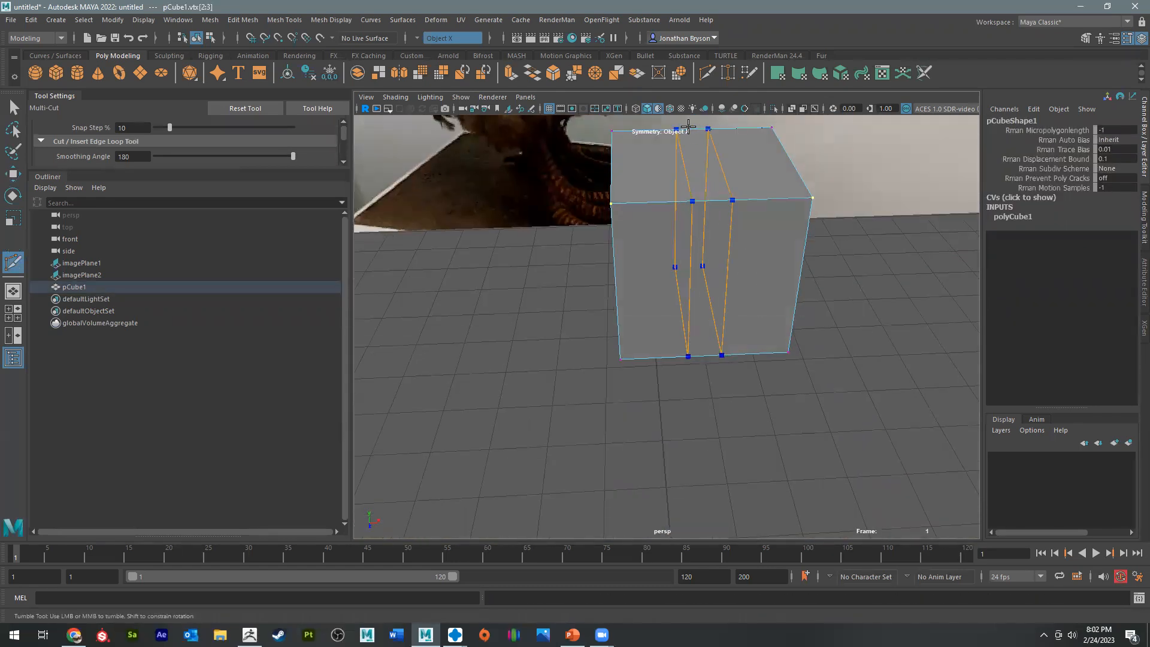
pyautogui.keyDown('ctrl'); pyautogui.click(711, 200); pyautogui.keyUp('ctrl')
pyautogui.keyDown('alt'); pyautogui.moveTo(563, 347); pyautogui.dragTo(547, 280); pyautogui.keyUp('alt')
pyautogui.hotkey('ctrl', 'z')
# Step: Turn symmetry off and insert a single edge loop down the middle of the cube with Multi-Cut
pyautogui.keyDown('alt'); pyautogui.moveTo(680, 342); pyautogui.dragTo(634, 317); pyautogui.keyUp('alt')
pyautogui.click(439, 39)
pyautogui.click(438, 45)
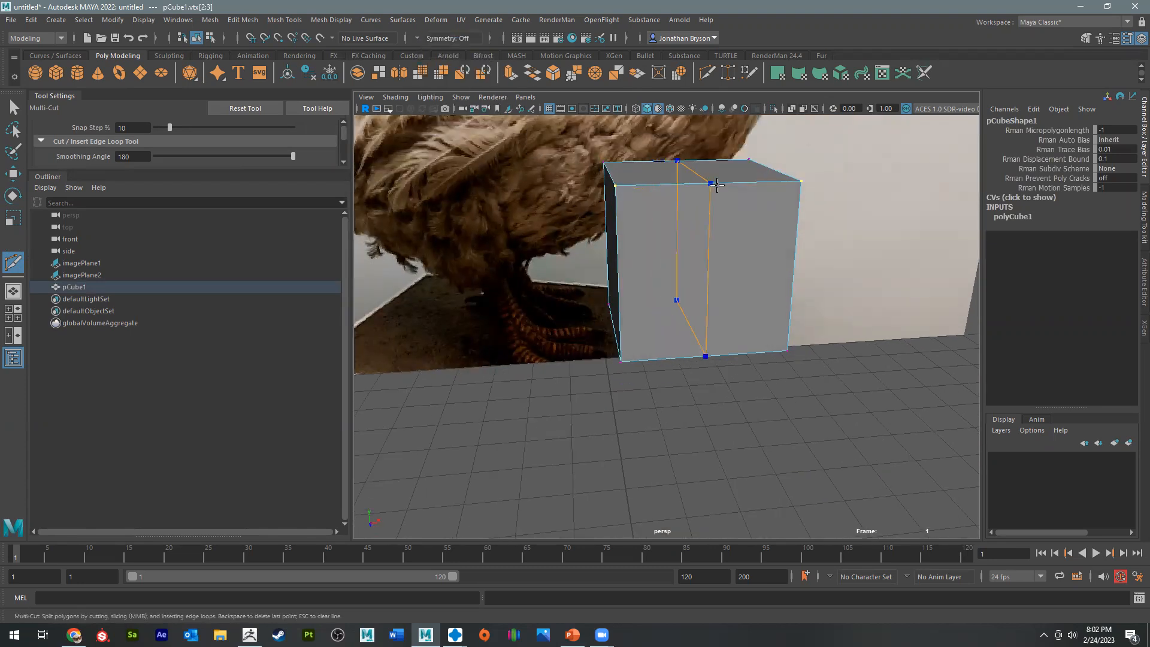
pyautogui.keyDown('ctrl'); pyautogui.click(711, 184); pyautogui.keyUp('ctrl')
pyautogui.keyDown('alt'); pyautogui.moveTo(745, 326); pyautogui.dragTo(706, 316); pyautogui.keyUp('alt')
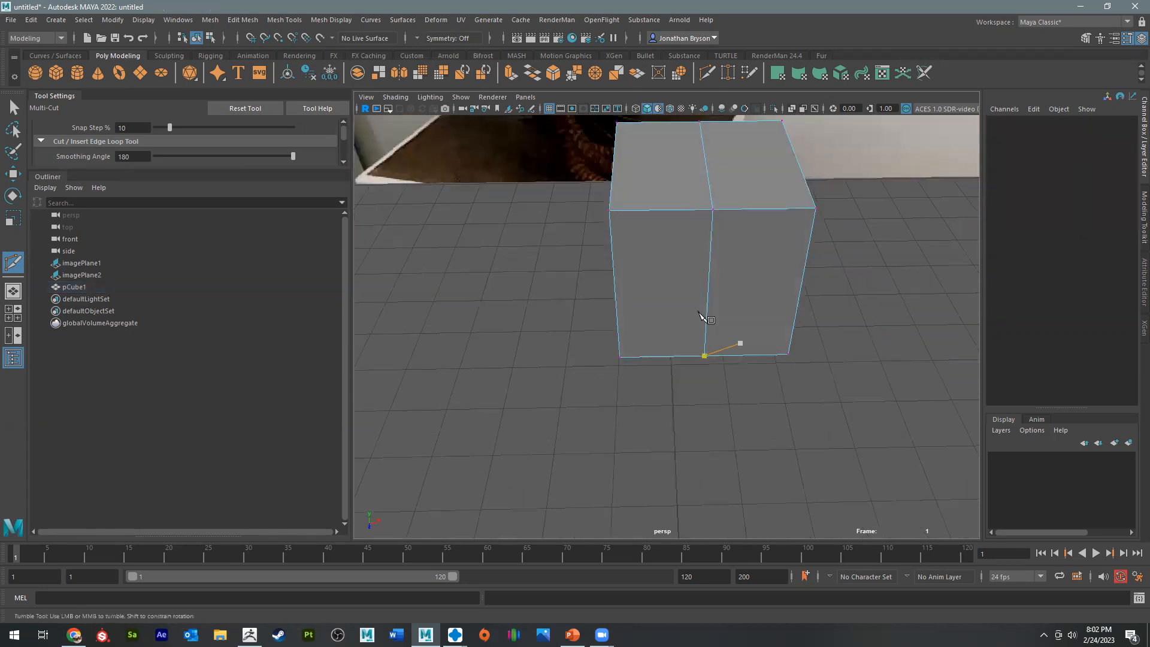
# Step: Turn Object X symmetry back on, leave Multi-Cut and select the pair of faces on one end of the cube
pyautogui.click(417, 39)
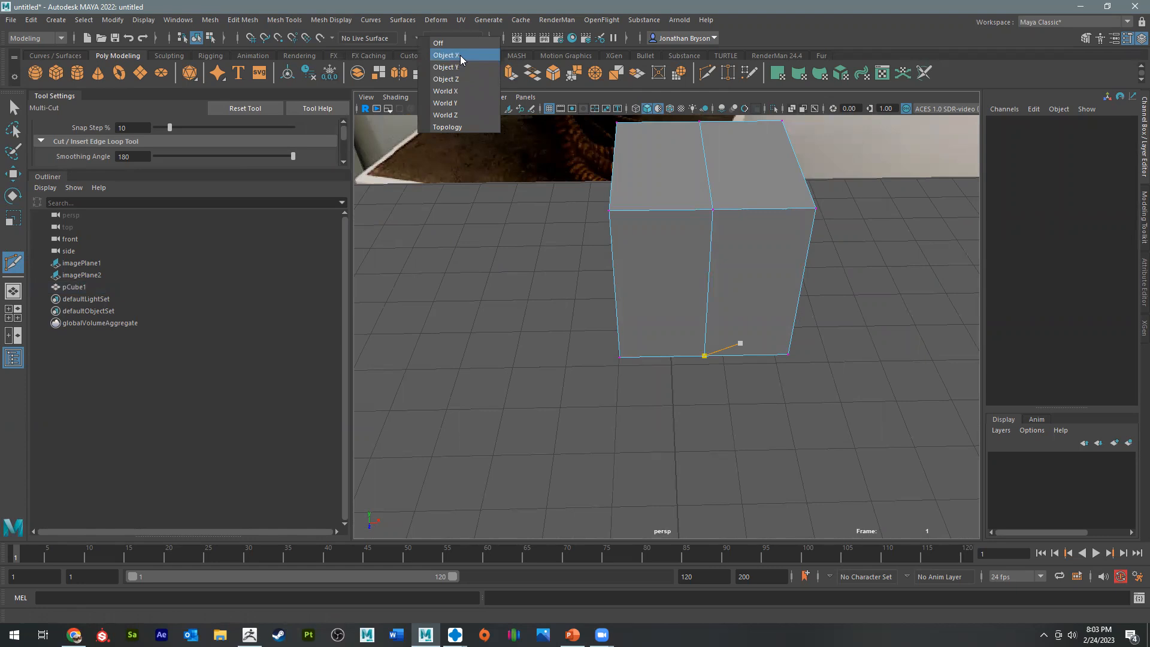
pyautogui.click(460, 55)
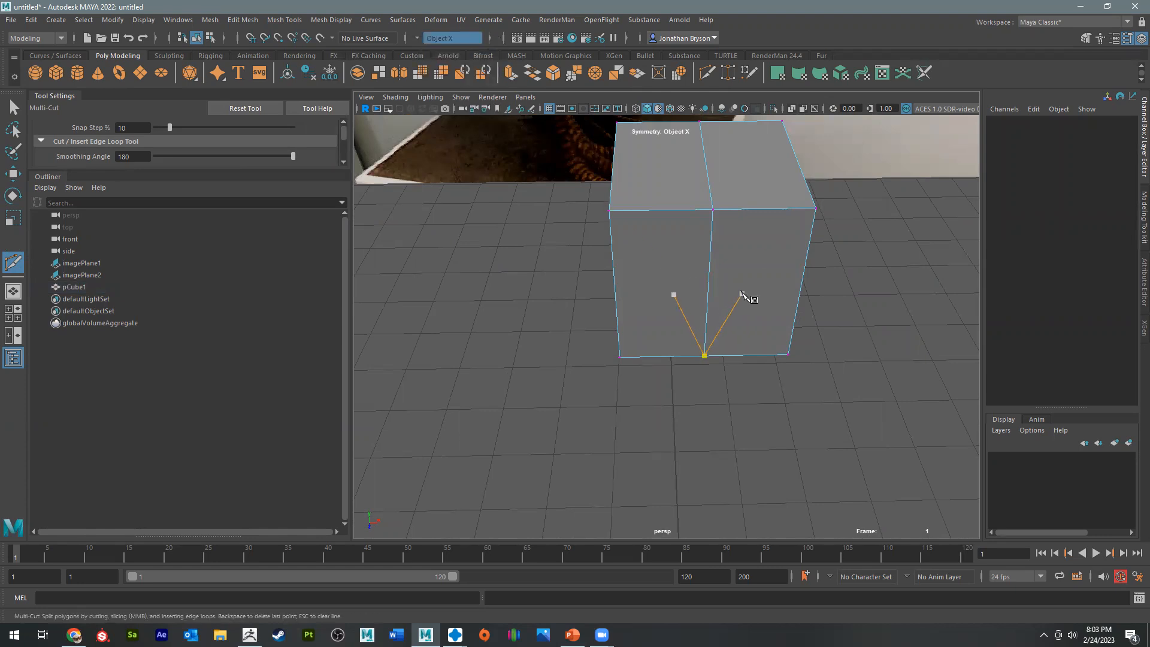
pyautogui.press('q')
pyautogui.keyDown('alt'); pyautogui.moveTo(763, 285); pyautogui.dragTo(689, 252); pyautogui.keyUp('alt')
pyautogui.moveTo(692, 281); pyautogui.dragTo(688, 309, button='right')
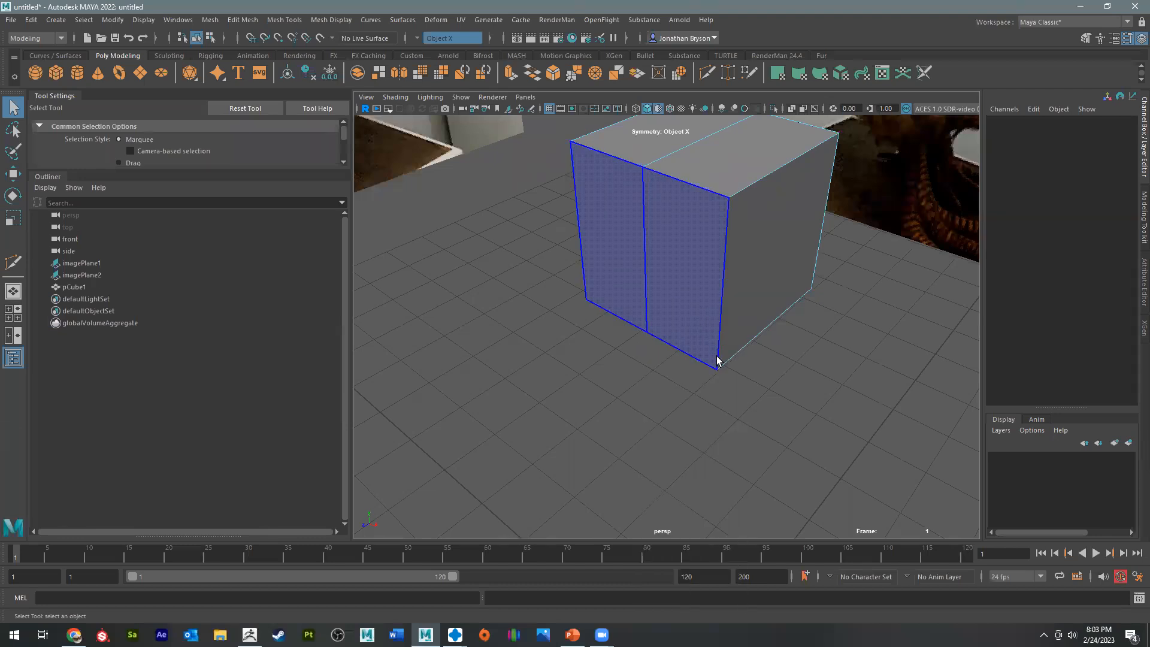
pyautogui.click(686, 298)
# Step: In the full side view, move the cube's lower front vertices to the dodo's lower breast and the lower rear vertices to the belly above the legs
pyautogui.press('space')
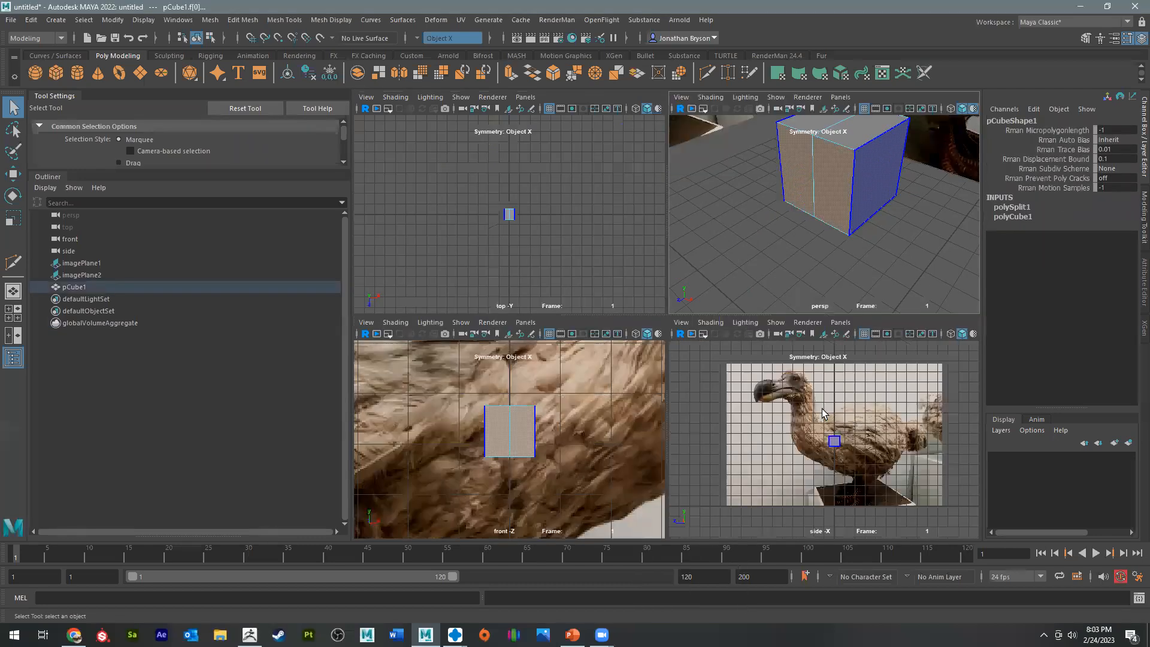
pyautogui.press('space')
pyautogui.scroll(10, 706, 389)
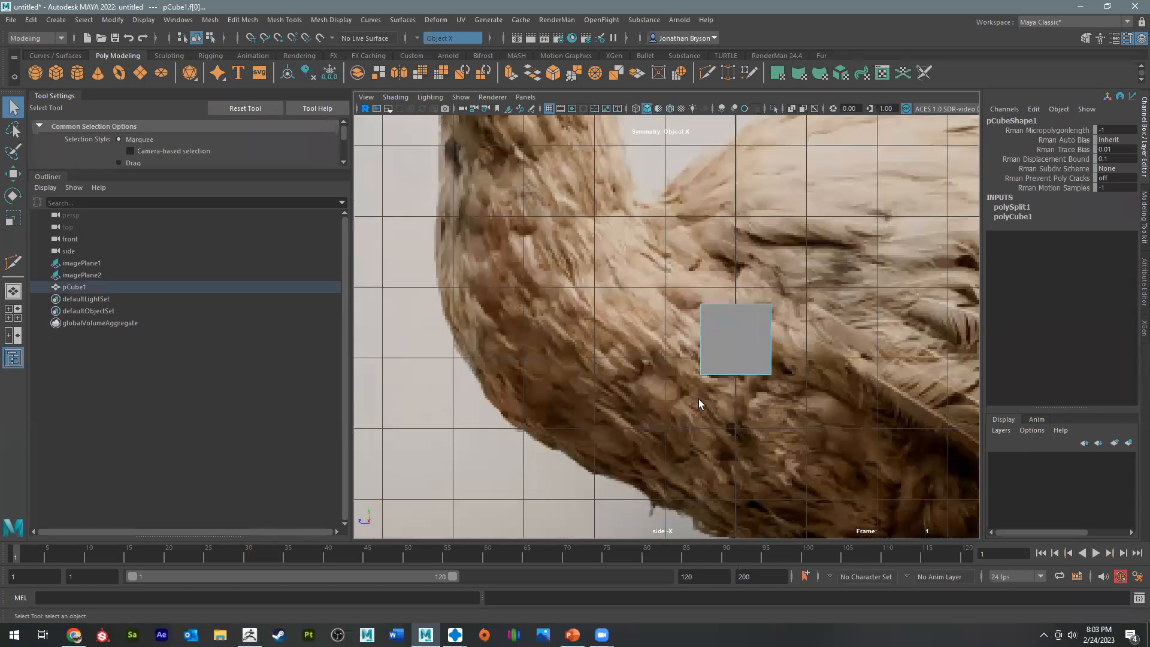
pyautogui.moveTo(720, 388); pyautogui.dragTo(656, 357, button='right')
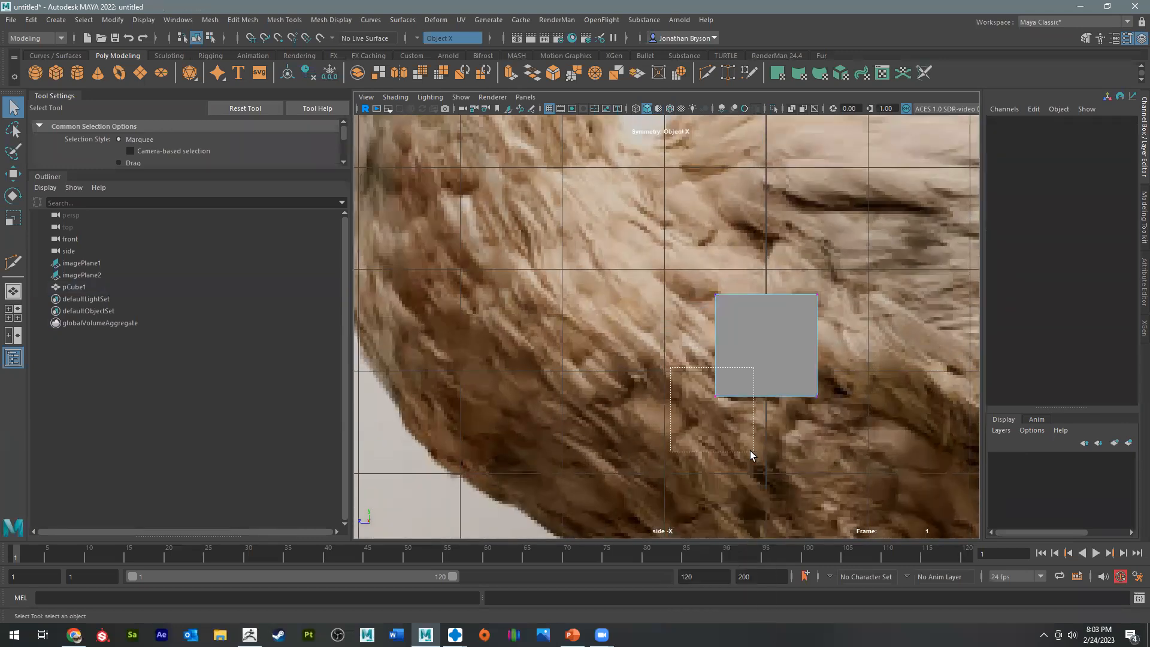
pyautogui.moveTo(750, 451); pyautogui.dragTo(752, 453)
pyautogui.press('w')
pyautogui.scroll(-8, 744, 307)
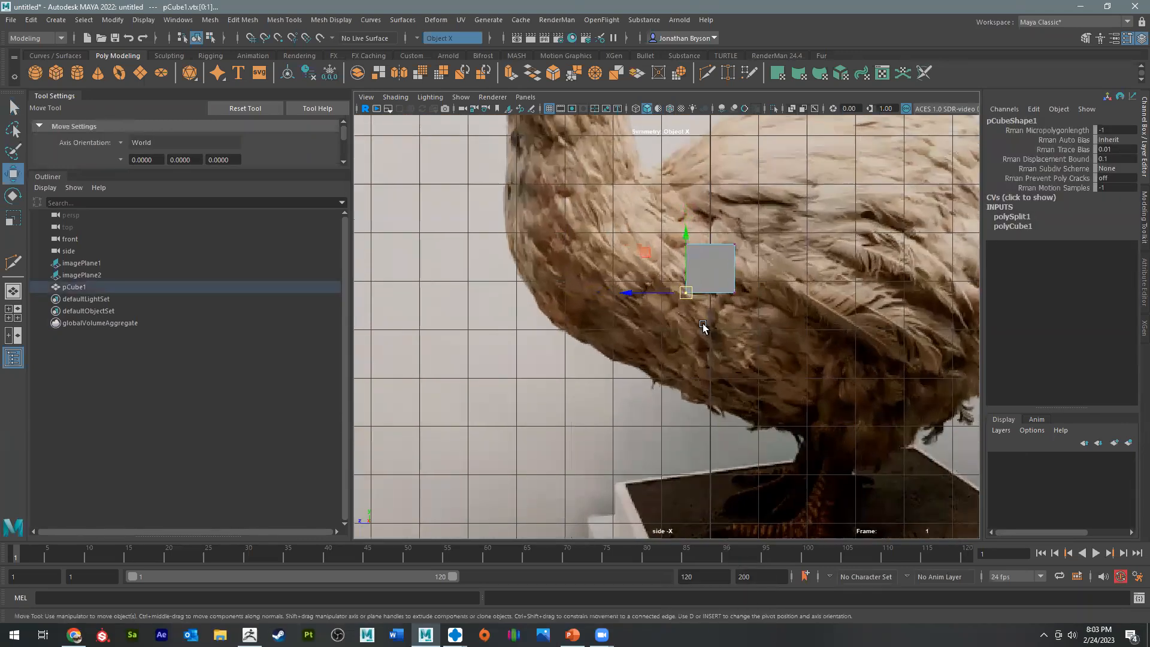
pyautogui.moveTo(643, 251); pyautogui.dragTo(595, 327, button='middle')
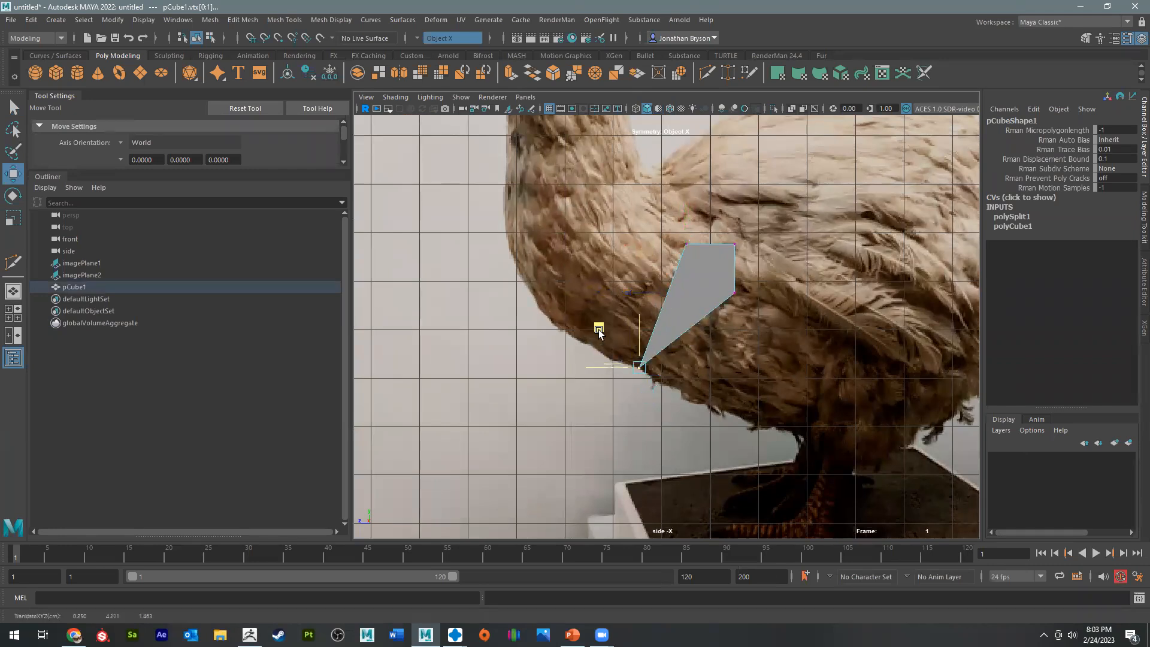
pyautogui.moveTo(719, 277); pyautogui.dragTo(771, 321)
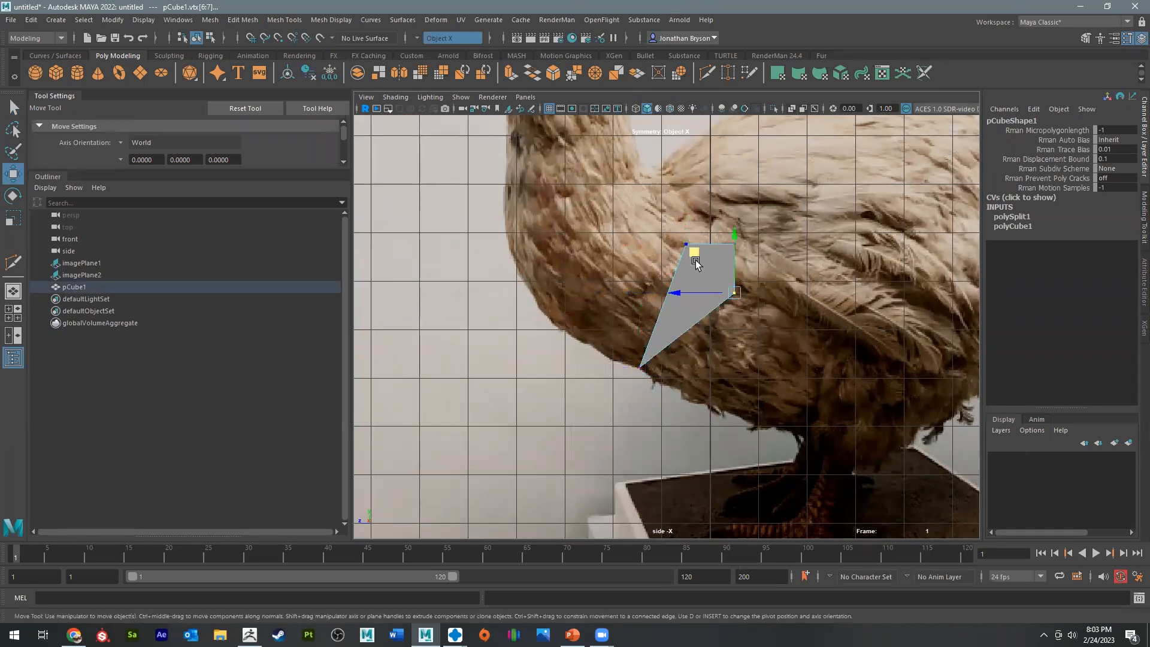
pyautogui.moveTo(695, 262); pyautogui.dragTo(737, 390, button='middle')
# Step: Move the cube's upper front vertices to the base of the neck and the upper rear vertices onto the outline of the dodo's back
pyautogui.moveTo(674, 235); pyautogui.dragTo(700, 274)
pyautogui.moveTo(646, 205); pyautogui.dragTo(618, 130)
pyautogui.moveTo(719, 204); pyautogui.dragTo(755, 282)
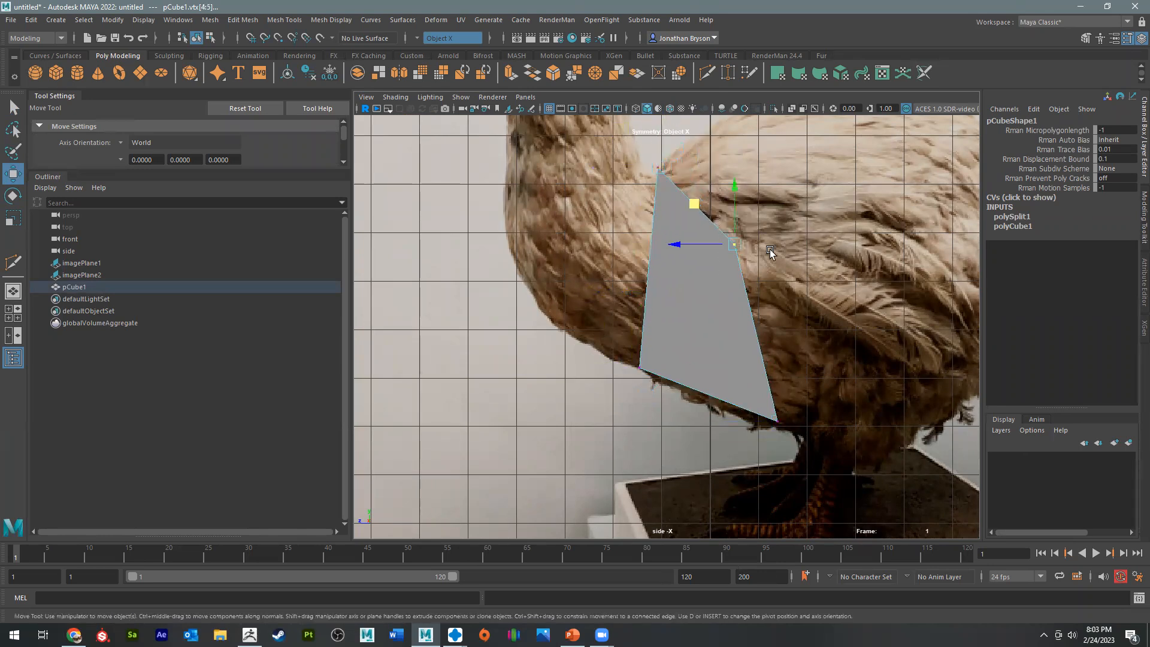
pyautogui.keyDown('alt'); pyautogui.moveTo(770, 252); pyautogui.dragTo(657, 361, button='middle'); pyautogui.keyUp('alt')
pyautogui.moveTo(610, 339); pyautogui.dragTo(626, 204)
# Step: Select the two rear faces of the block and extrude them about 1.68 units towards the dodo's tail
pyautogui.keyDown('alt'); pyautogui.moveTo(745, 346); pyautogui.dragTo(772, 274, button='middle'); pyautogui.keyUp('alt')
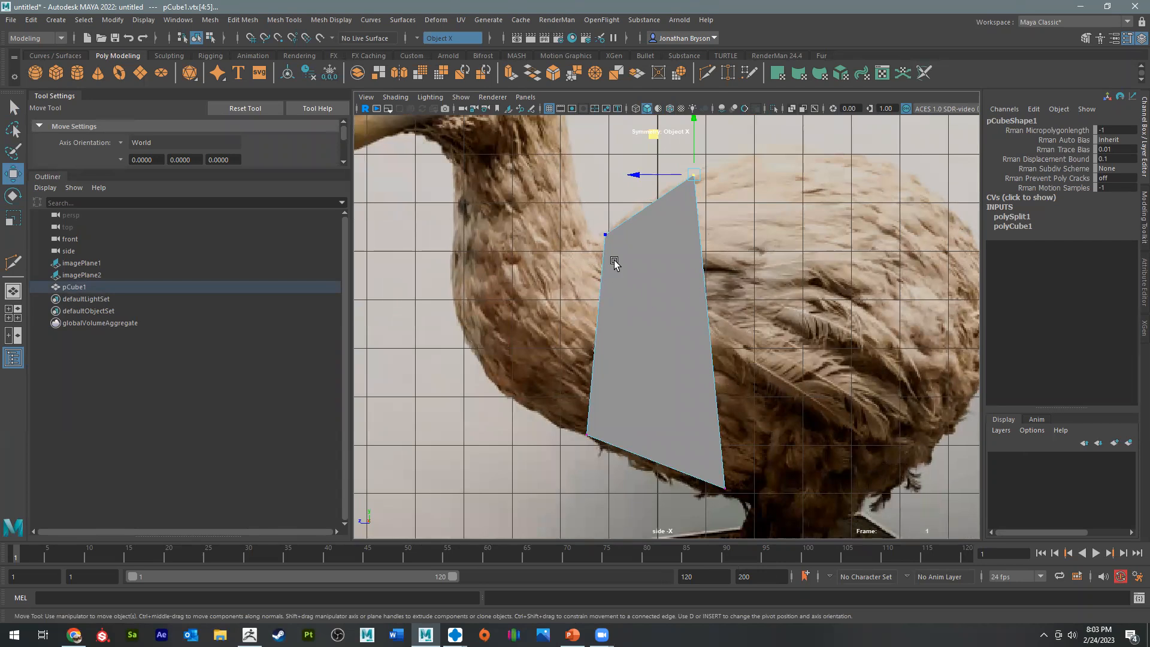
pyautogui.keyDown('alt'); pyautogui.moveTo(523, 208); pyautogui.dragTo(691, 340, button='middle'); pyautogui.keyUp('alt')
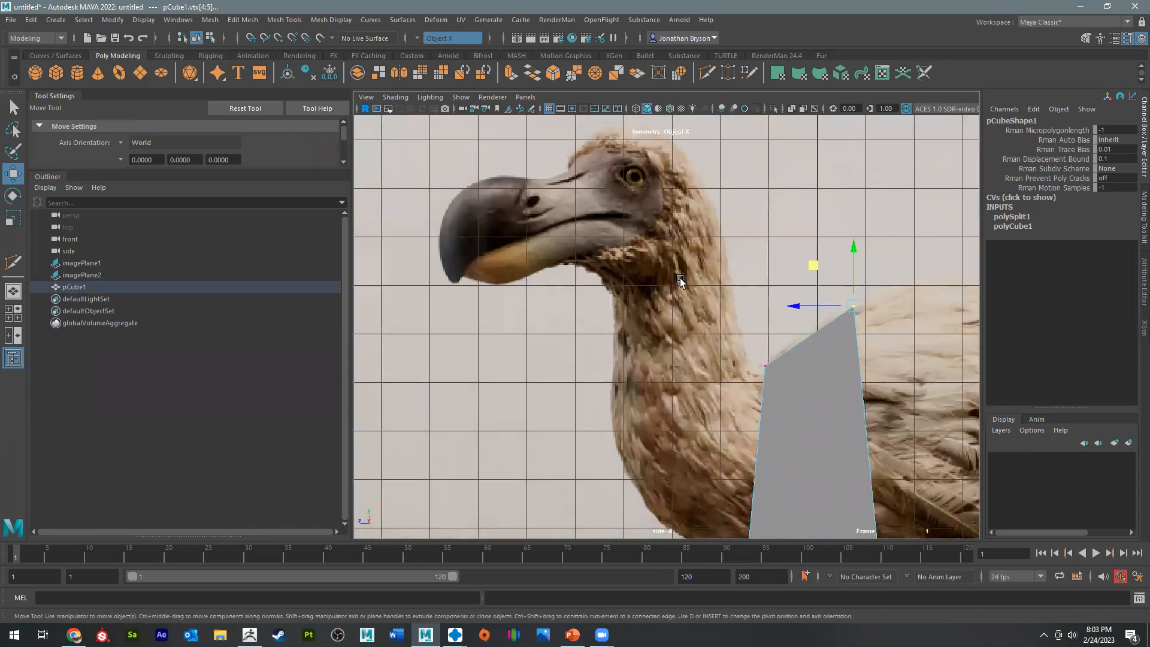
pyautogui.keyDown('alt'); pyautogui.moveTo(822, 424); pyautogui.dragTo(737, 341, button='middle'); pyautogui.keyUp('alt')
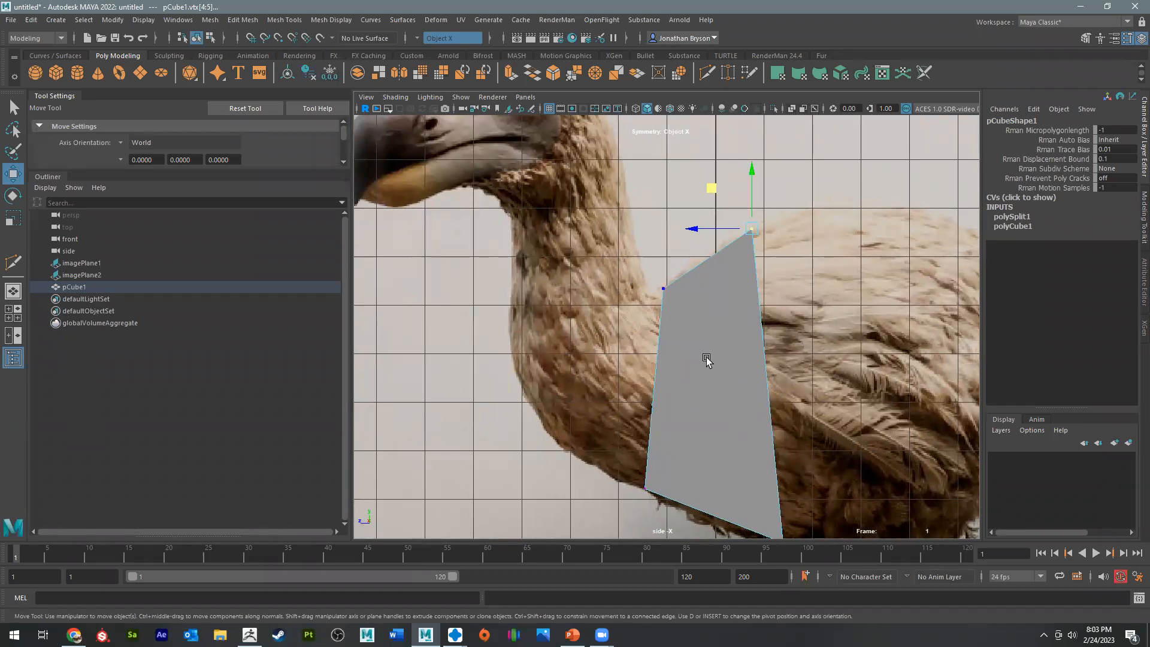
pyautogui.moveTo(737, 309); pyautogui.dragTo(738, 334, button='right')
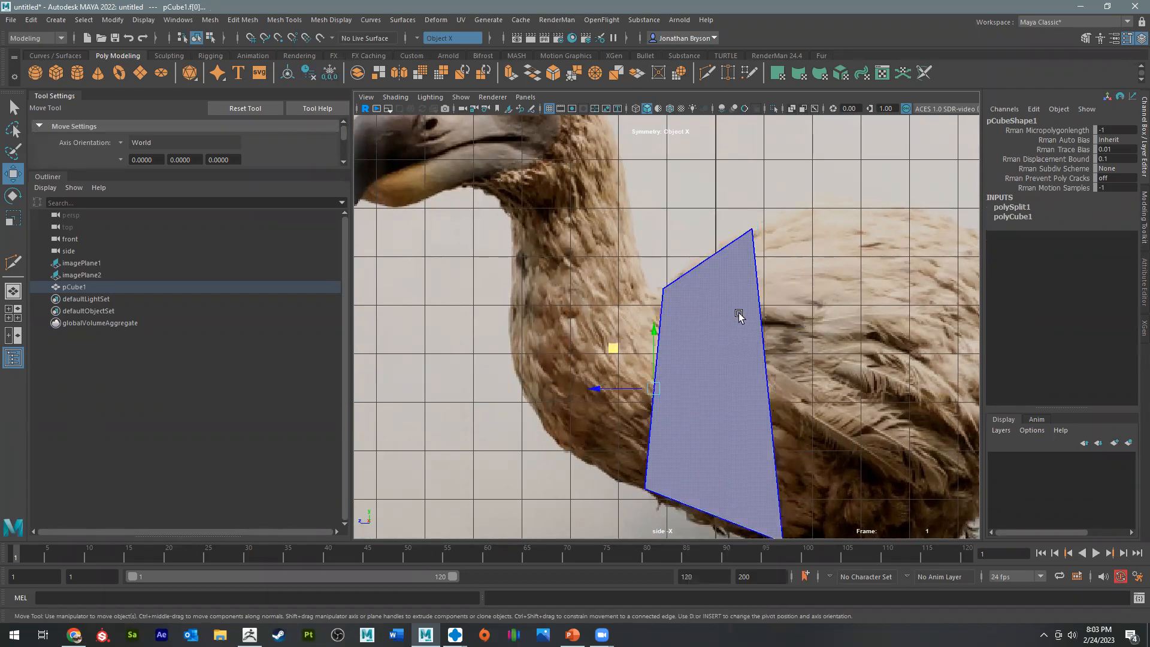
pyautogui.click(739, 313)
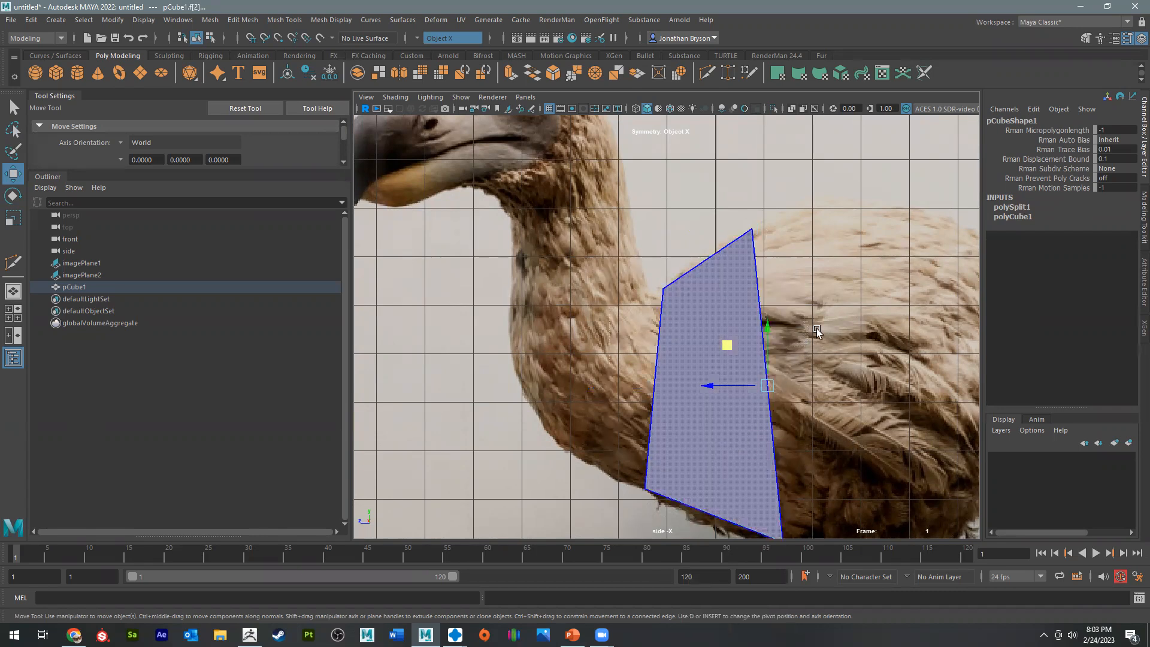
pyautogui.press('space')
pyautogui.press('space')
pyautogui.scroll(-4, 642, 302)
pyautogui.keyDown('alt'); pyautogui.moveTo(839, 281); pyautogui.dragTo(763, 253); pyautogui.keyUp('alt')
pyautogui.hotkey('ctrl', 'e')
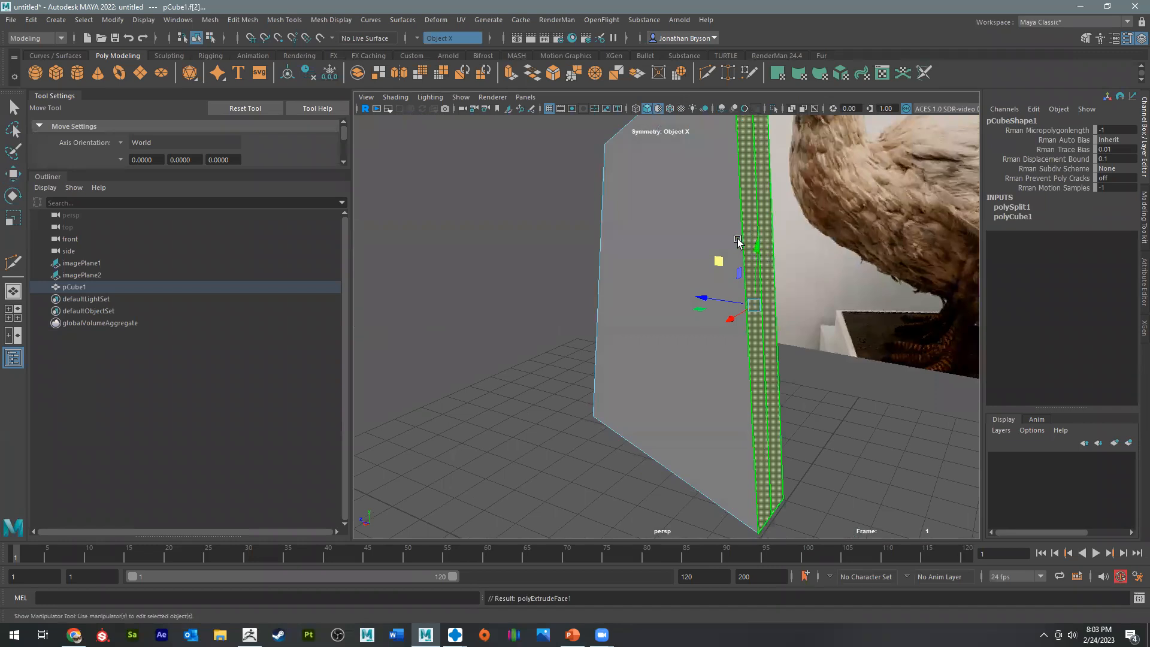
pyautogui.moveTo(795, 307); pyautogui.dragTo(912, 351)
pyautogui.keyDown('alt'); pyautogui.moveTo(782, 345); pyautogui.dragTo(660, 342, button='middle'); pyautogui.keyUp('alt')
# Step: In the side view, move the extruded rear faces slightly further towards the tail and scale them vertically to match the body outline
pyautogui.press('space')
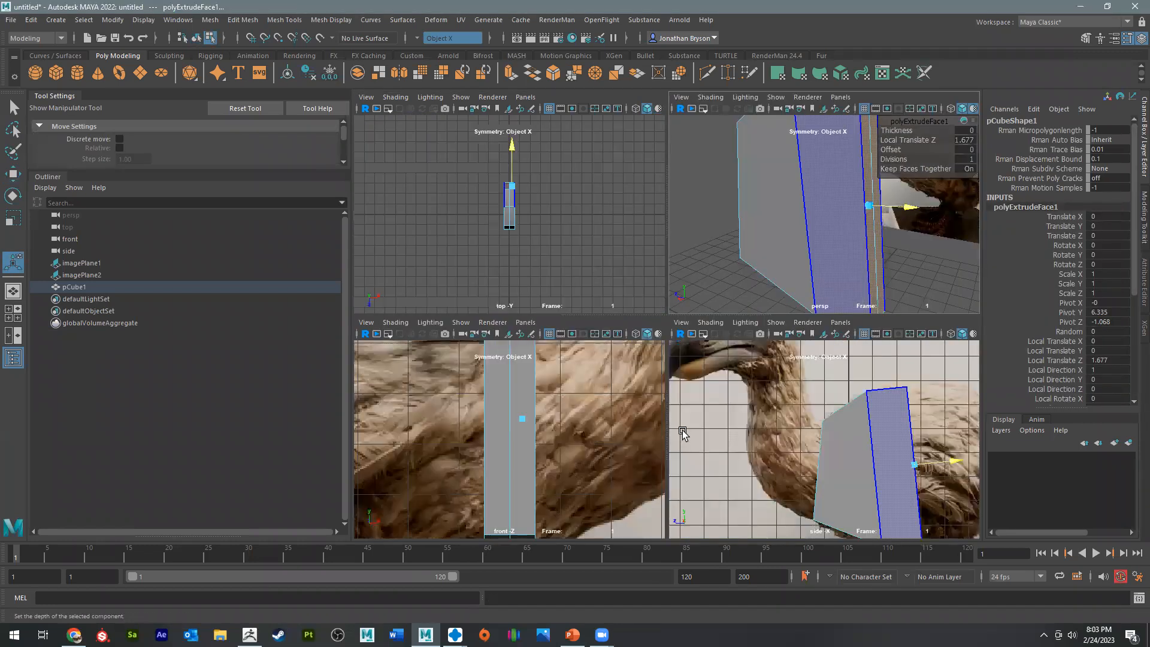
pyautogui.press('space')
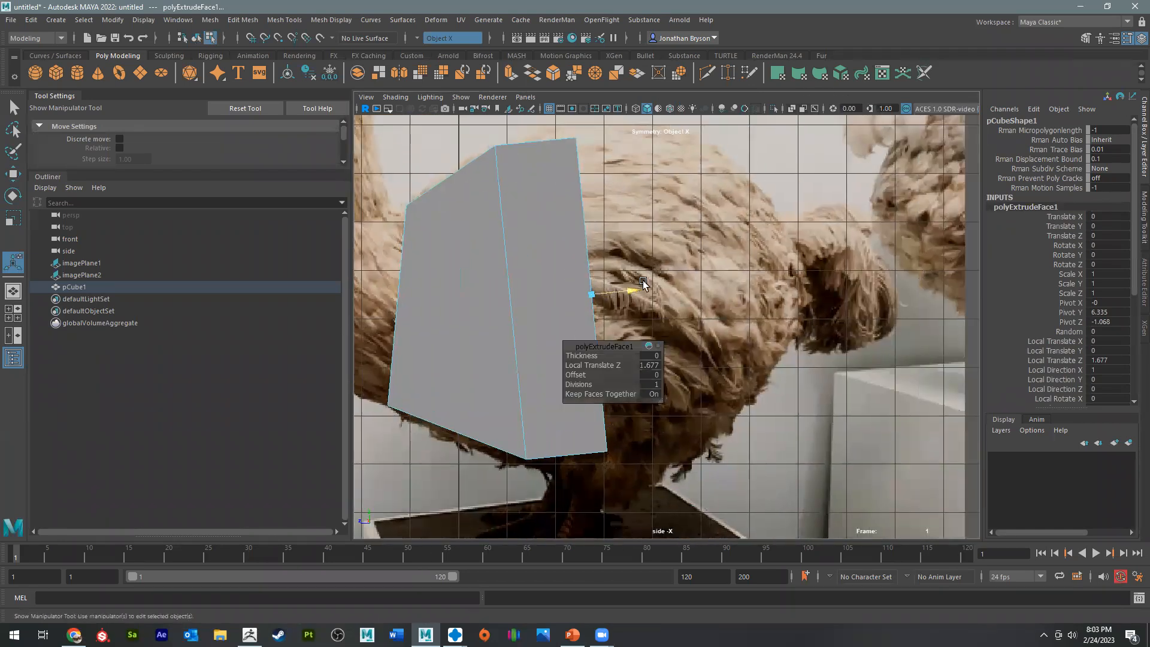
pyautogui.click(635, 285)
pyautogui.hotkey('ctrl', 'z')
pyautogui.press('w')
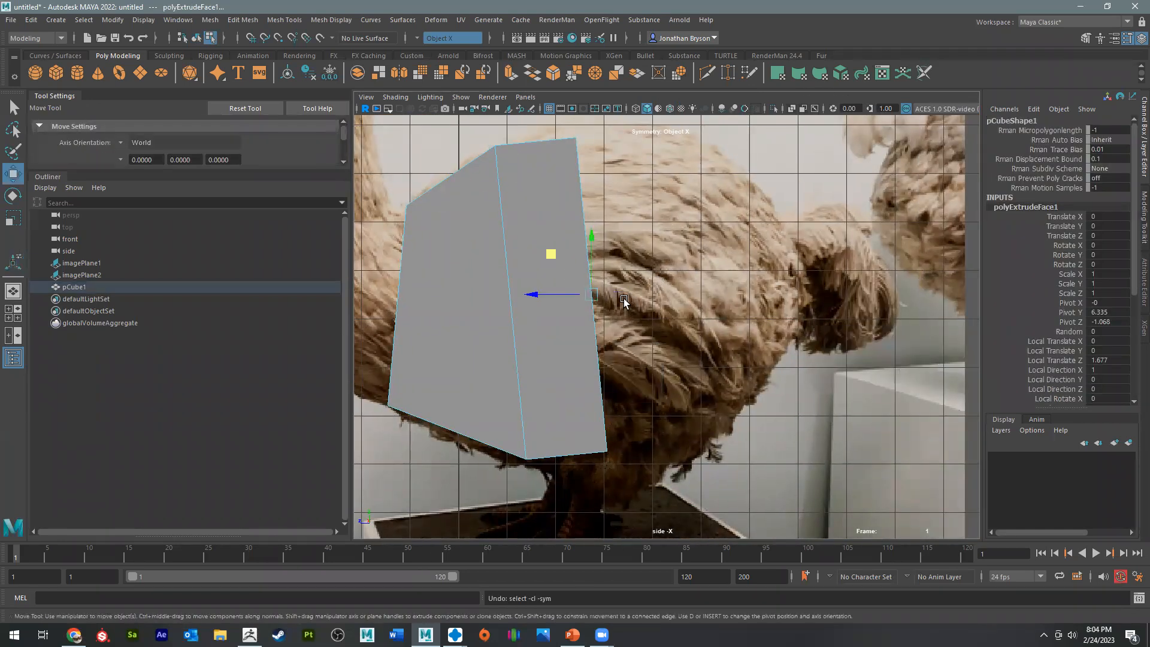
pyautogui.moveTo(534, 295)
pyautogui.mouseDown()
pyautogui.moveTo(573, 300)
pyautogui.moveTo(552, 295)
pyautogui.mouseUp()
pyautogui.press('e')
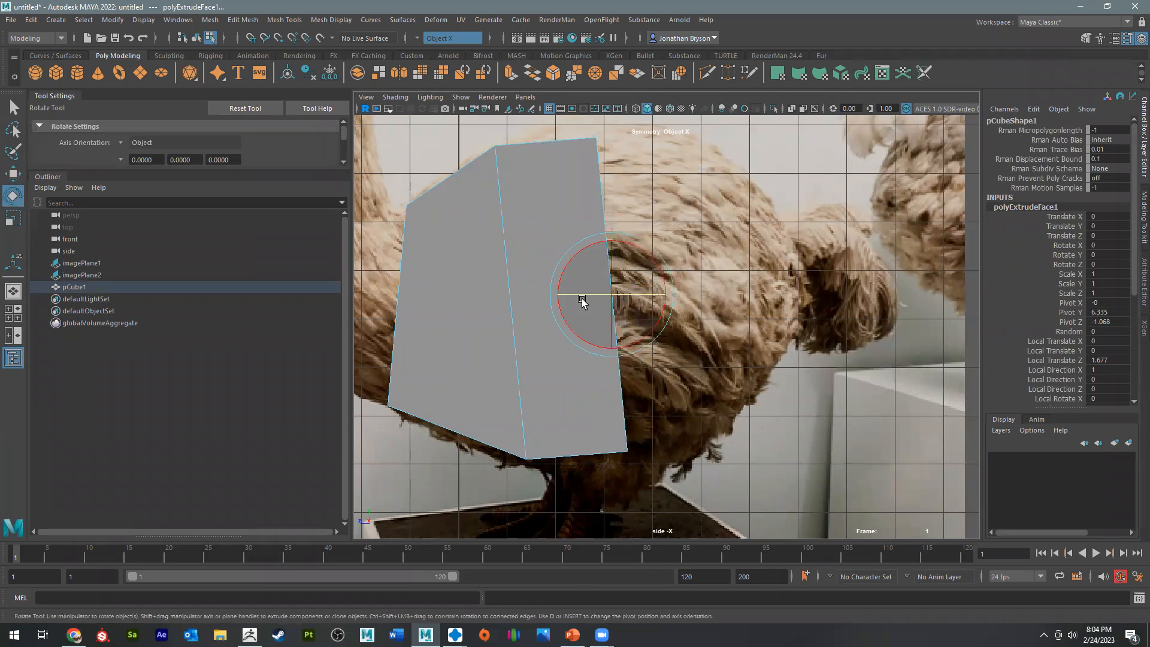
pyautogui.press('r')
pyautogui.moveTo(612, 243); pyautogui.dragTo(616, 236)
# Step: Extrude the rear faces again towards the tail, scale them into a shorter, upright end and position them within the dodo's rump outline
pyautogui.keyDown('alt'); pyautogui.moveTo(651, 292); pyautogui.dragTo(612, 281, button='right'); pyautogui.keyUp('alt')
pyautogui.keyDown('alt'); pyautogui.moveTo(612, 281); pyautogui.dragTo(696, 294, button='middle'); pyautogui.keyUp('alt')
pyautogui.hotkey('ctrl', 'e')
pyautogui.press('w')
pyautogui.press('r')
pyautogui.moveTo(742, 290); pyautogui.dragTo(743, 302)
pyautogui.moveTo(687, 338); pyautogui.dragTo(738, 343)
pyautogui.press('w')
pyautogui.moveTo(699, 298); pyautogui.dragTo(699, 285)
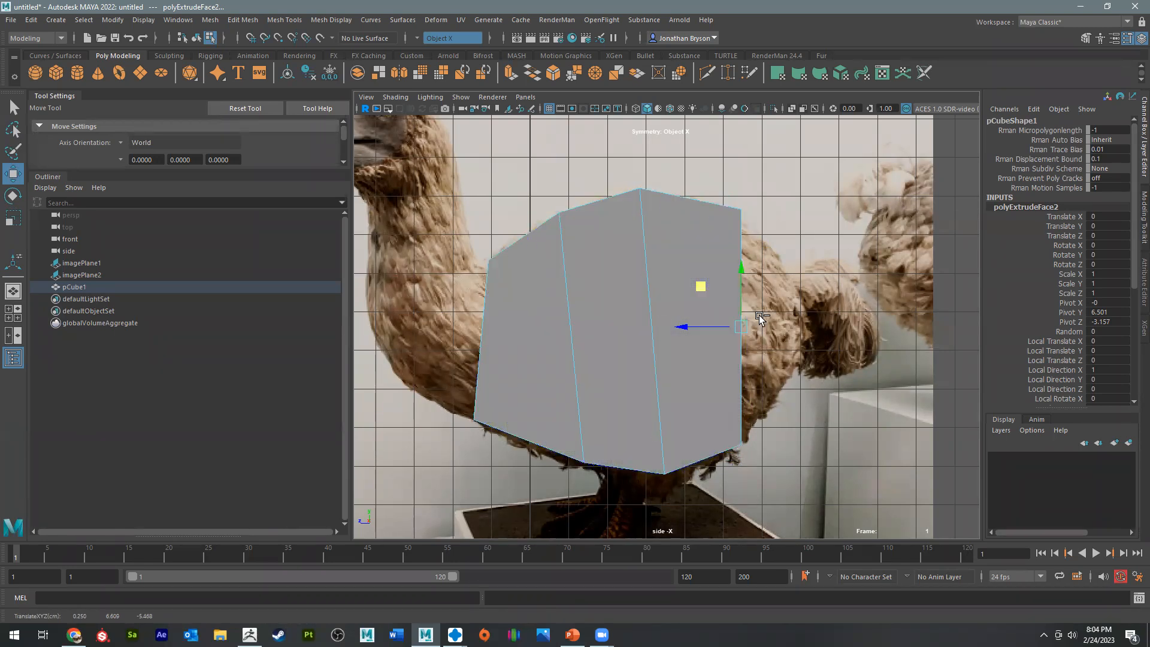
# Step: Extrude the rear faces about 1.54 units towards the tail and scale them vertically to about 0.42 to taper the rump
pyautogui.hotkey('ctrl', 'e')
pyautogui.moveTo(783, 329); pyautogui.dragTo(832, 335)
pyautogui.press('r')
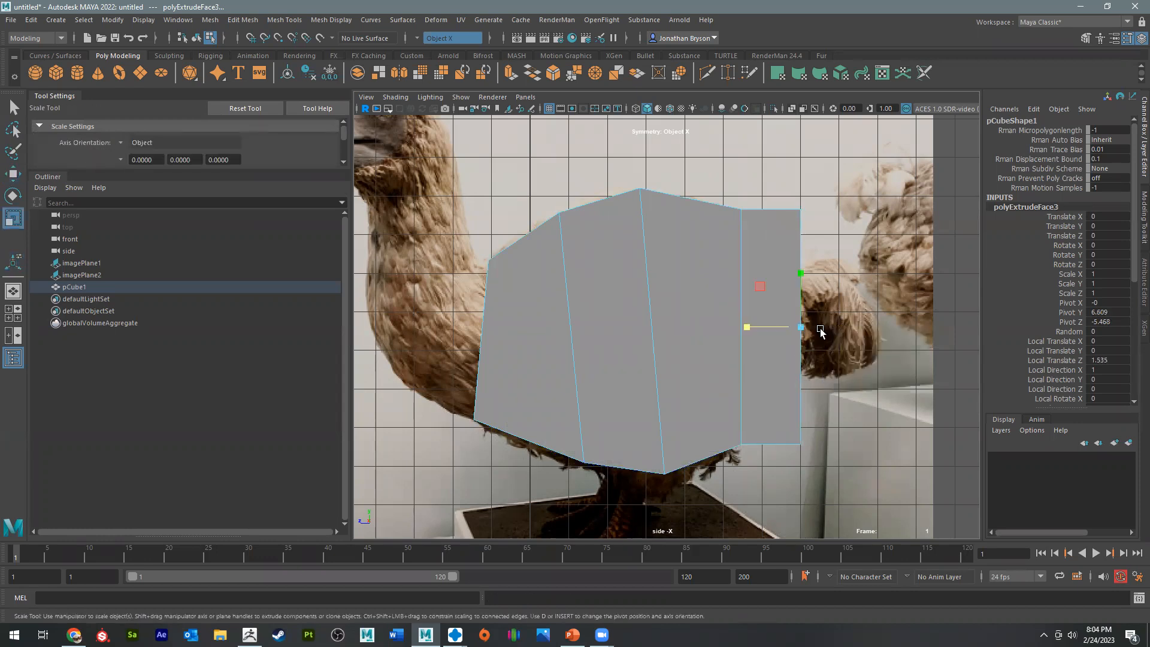
pyautogui.moveTo(805, 270); pyautogui.dragTo(790, 298)
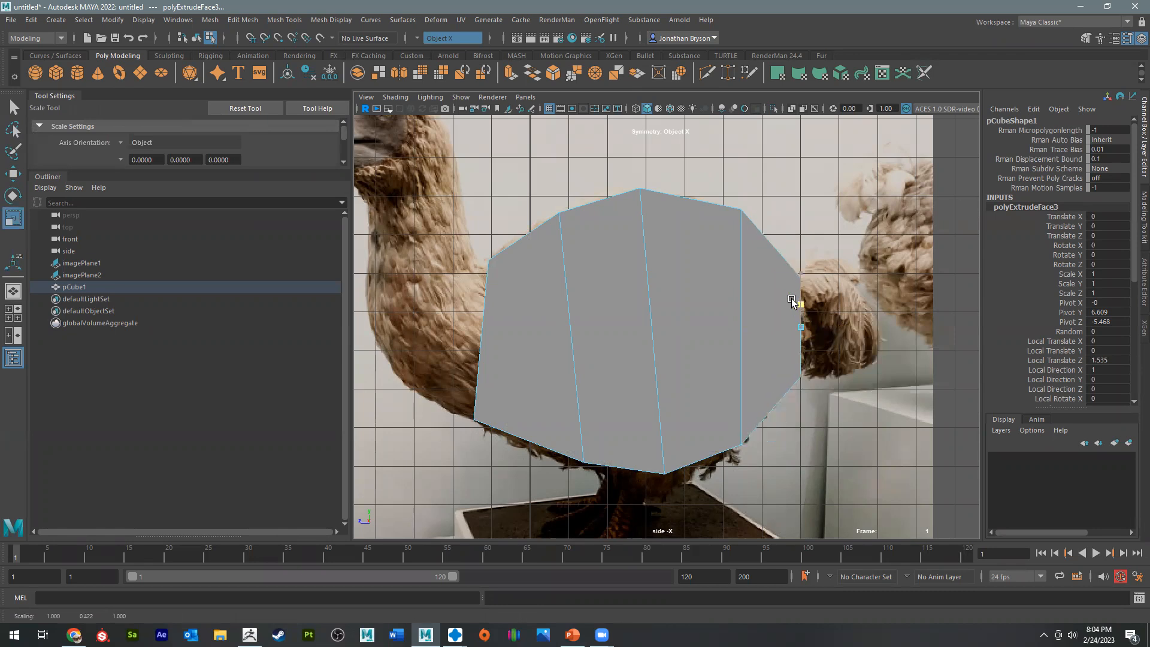
pyautogui.keyDown('alt'); pyautogui.moveTo(479, 392); pyautogui.dragTo(623, 465, button='middle'); pyautogui.keyUp('alt')
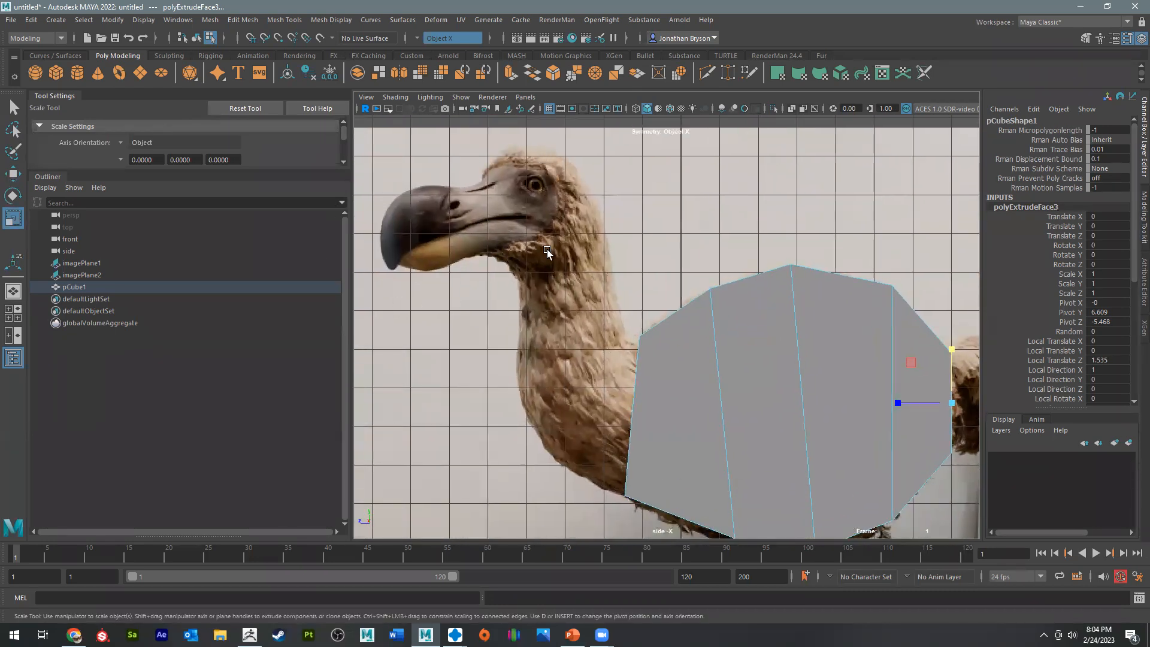
pyautogui.keyDown('alt'); pyautogui.moveTo(495, 251); pyautogui.dragTo(437, 169, button='middle'); pyautogui.keyUp('alt')
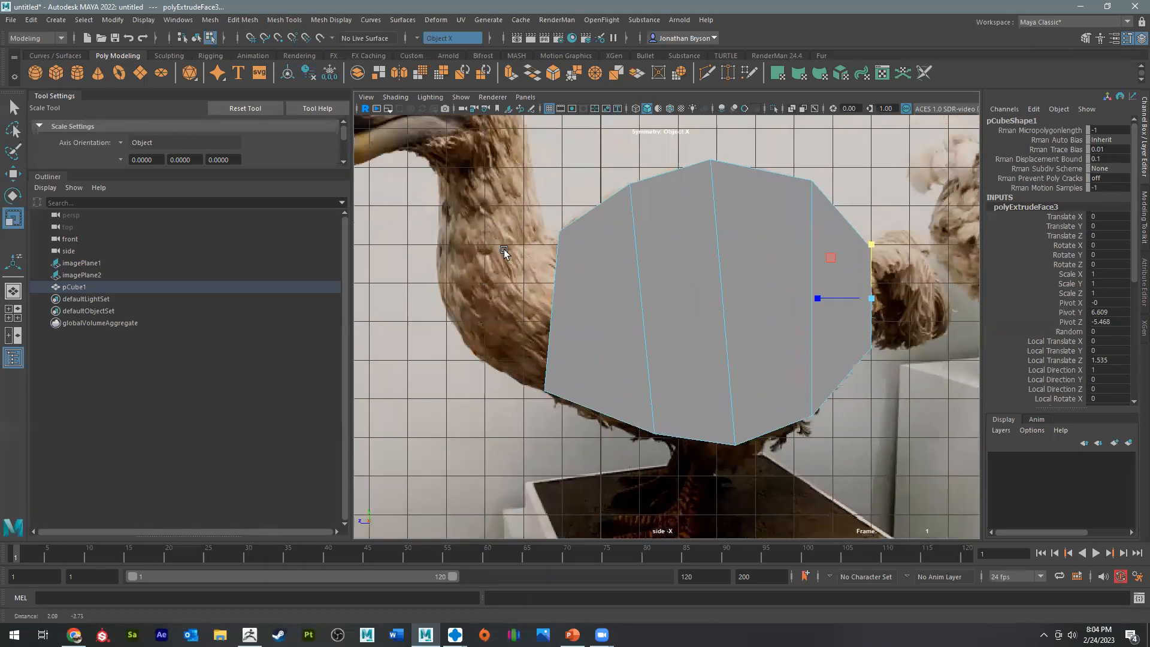
# Step: Insert a horizontal edge loop around the middle of the body's height with the Multi-Cut tool
pyautogui.click(835, 389)
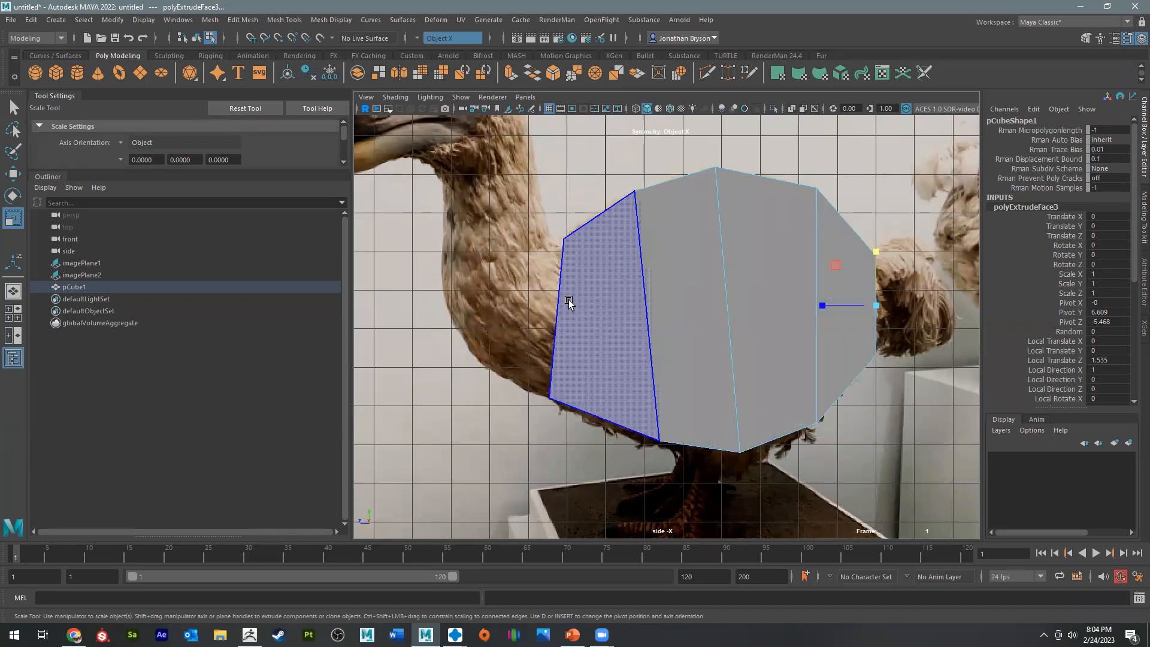
pyautogui.keyDown('shift'); pyautogui.moveTo(568, 300); pyautogui.dragTo(503, 308, button='right'); pyautogui.keyUp('shift')
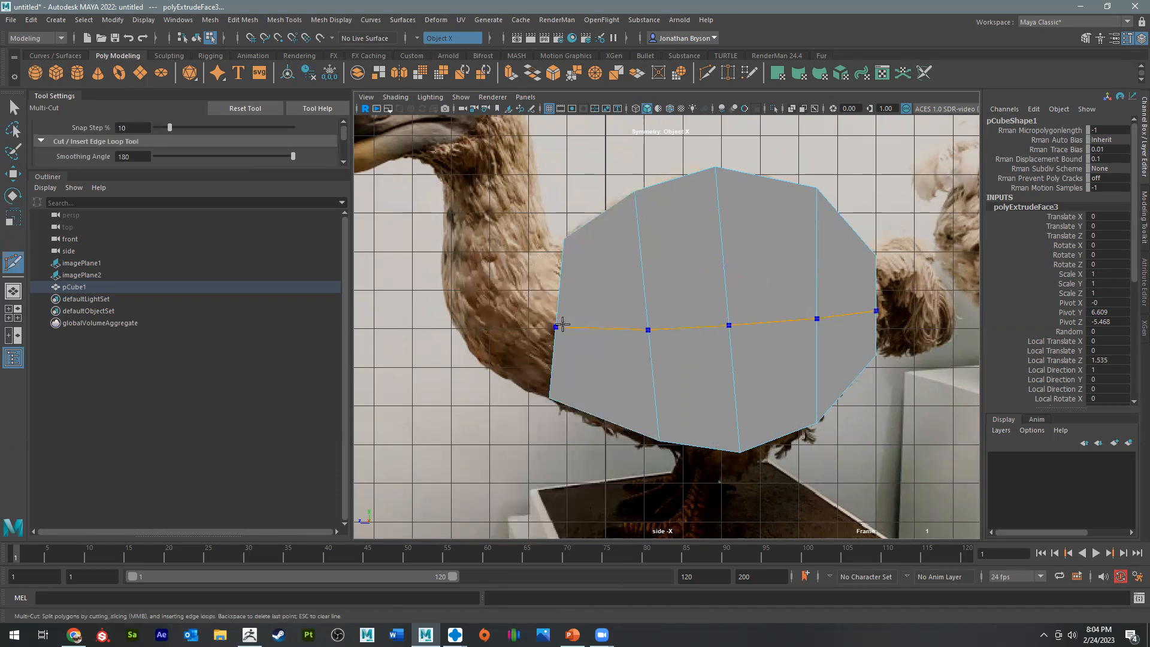
pyautogui.keyDown('ctrl'); pyautogui.click(566, 313); pyautogui.keyUp('ctrl')
# Step: In the perspective view, move the two foremost side vertices of the middle edge loop outward to widen the chest
pyautogui.press('space')
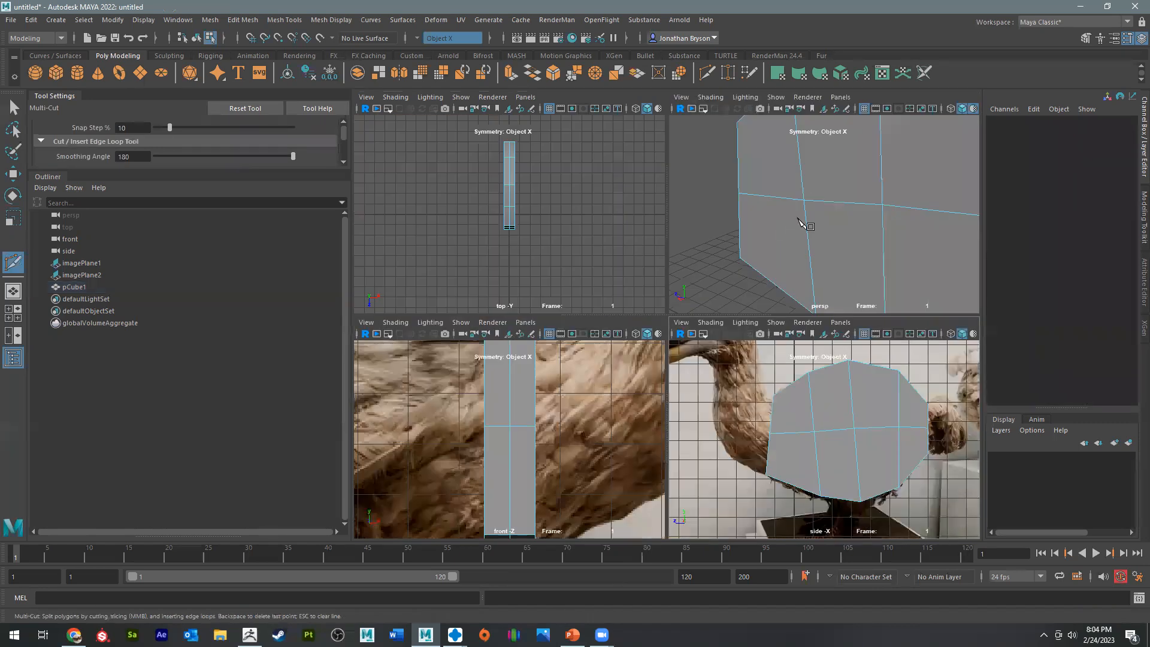
pyautogui.press('space')
pyautogui.keyDown('alt'); pyautogui.moveTo(733, 293); pyautogui.dragTo(780, 308); pyautogui.keyUp('alt')
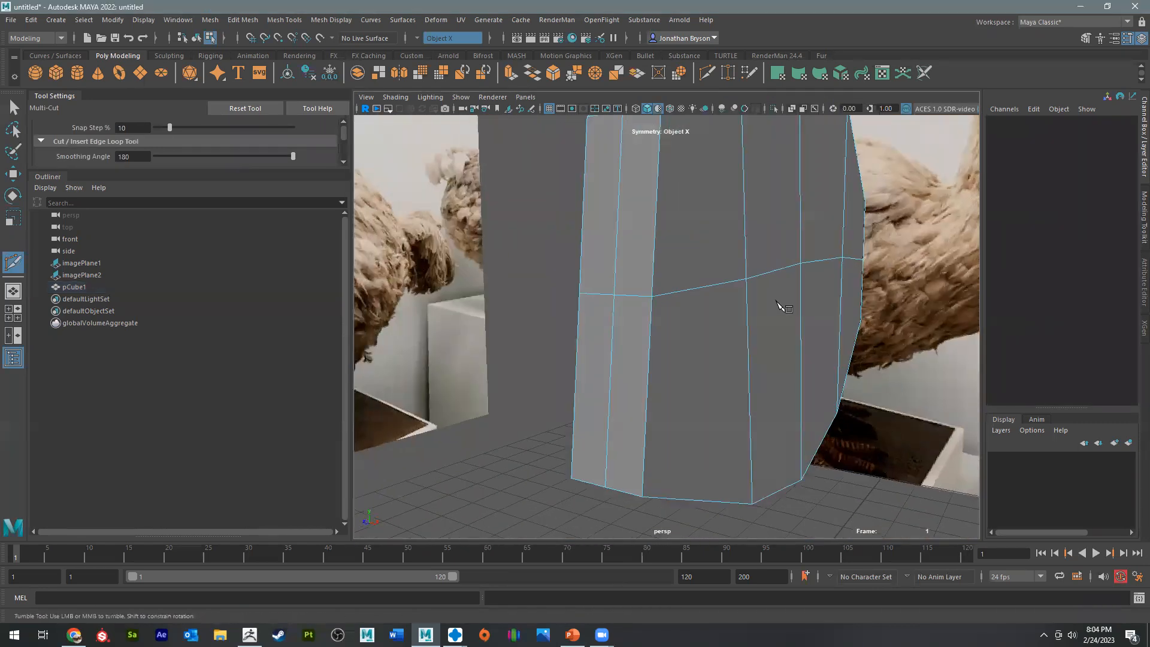
pyautogui.press('q')
pyautogui.moveTo(708, 286); pyautogui.dragTo(645, 293, button='right')
pyautogui.click(653, 298)
pyautogui.press('w')
pyautogui.keyDown('alt'); pyautogui.moveTo(716, 325); pyautogui.dragTo(836, 397); pyautogui.keyUp('alt')
pyautogui.click(710, 323)
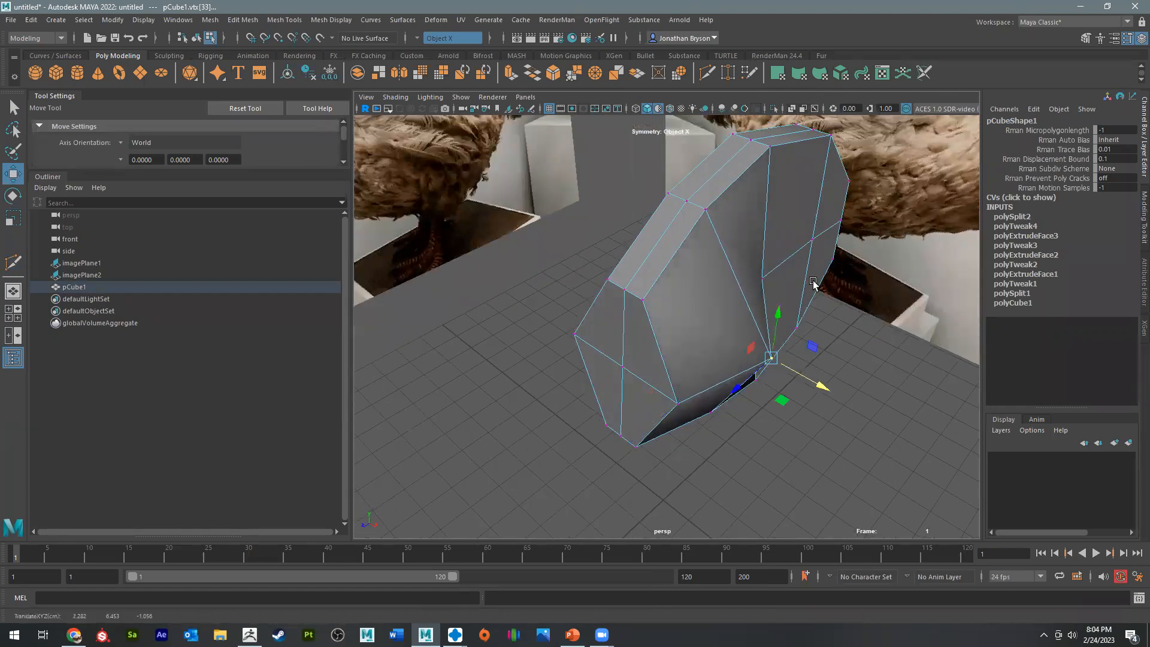
# Step: Move the remaining side vertices of the middle edge loop outward, including the rear corner, to round the body's flanks
pyautogui.click(766, 281)
pyautogui.moveTo(817, 309); pyautogui.dragTo(786, 455)
pyautogui.click(782, 317)
pyautogui.keyDown('alt'); pyautogui.moveTo(842, 426); pyautogui.dragTo(797, 374); pyautogui.keyUp('alt')
pyautogui.click(789, 381)
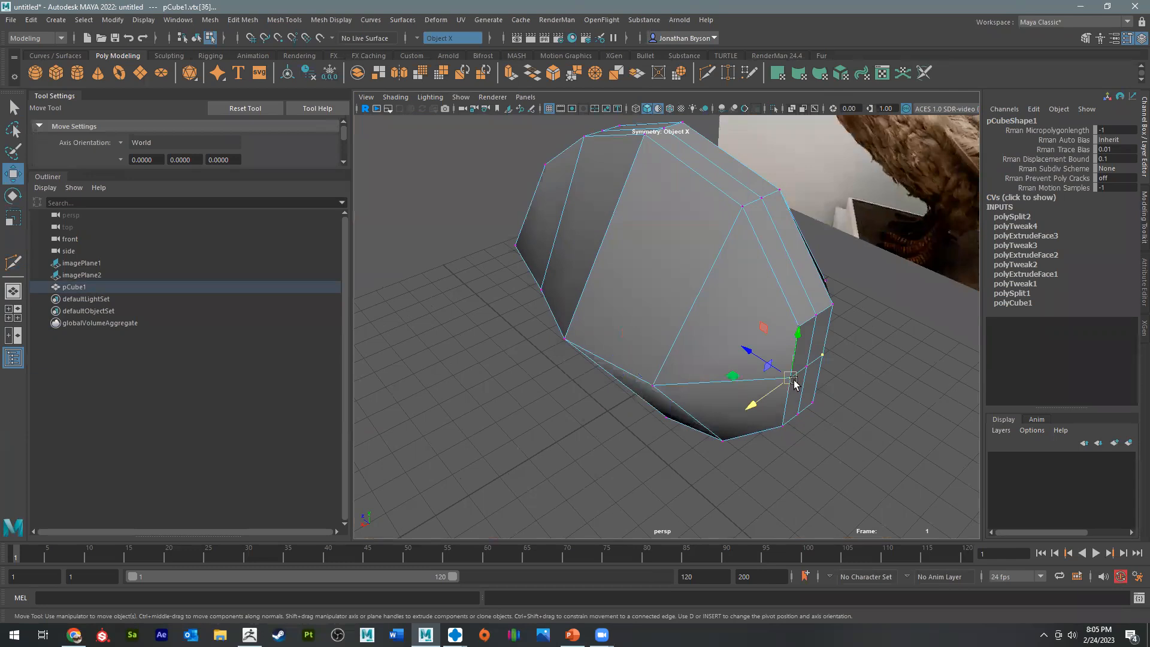
pyautogui.moveTo(749, 409); pyautogui.dragTo(716, 431)
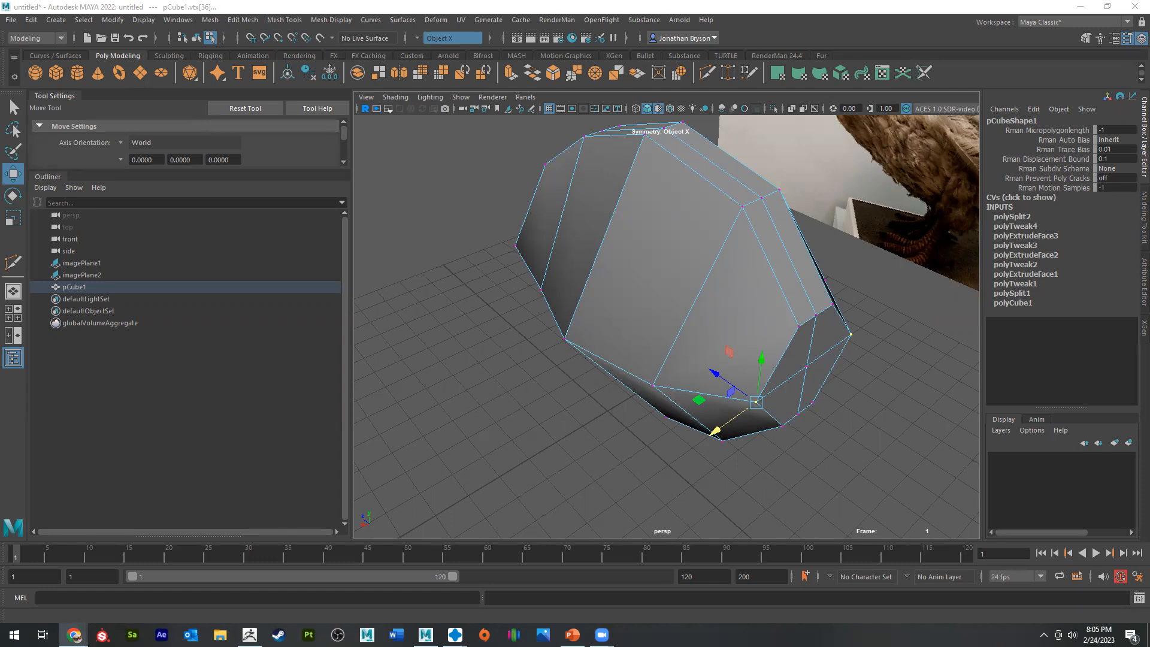
# Step: Switch to the browser and examine several dodo bird reference photos in the image search results
pyautogui.moveTo(0, 36); pyautogui.dragTo(640, 36)
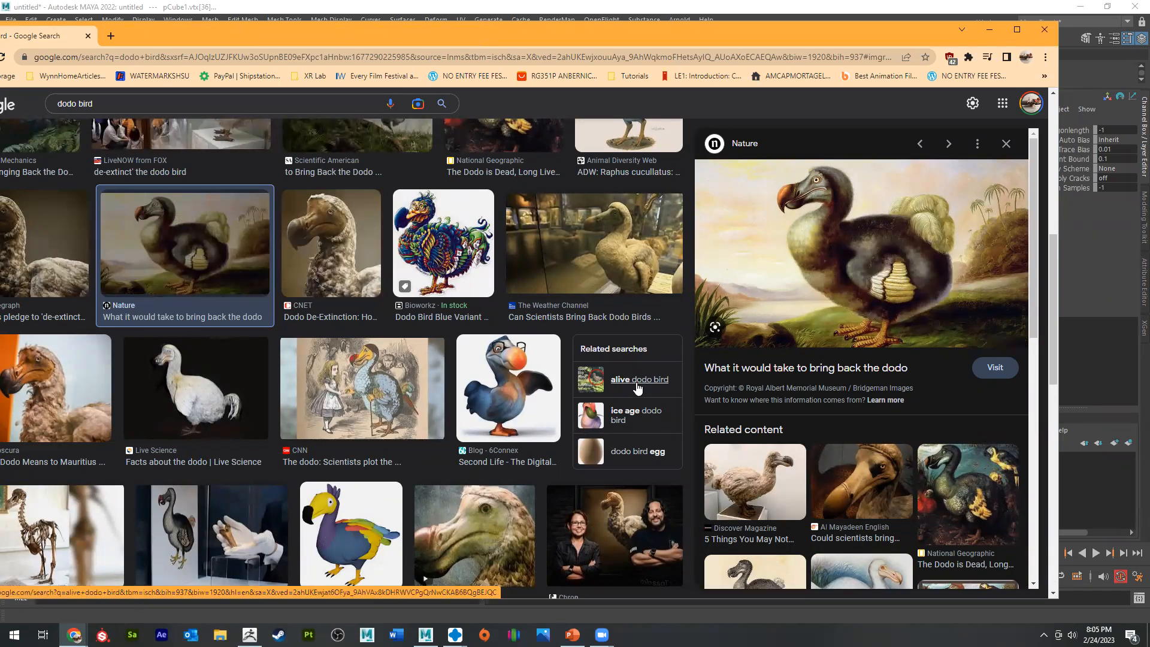
pyautogui.click(618, 242)
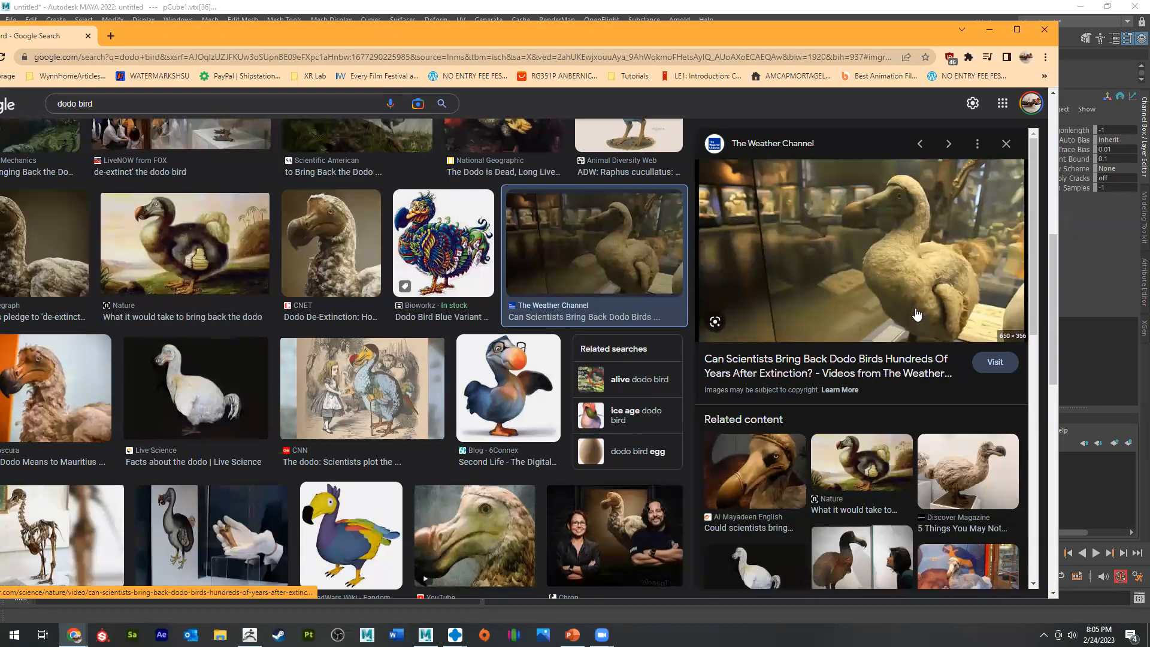
pyautogui.click(482, 534)
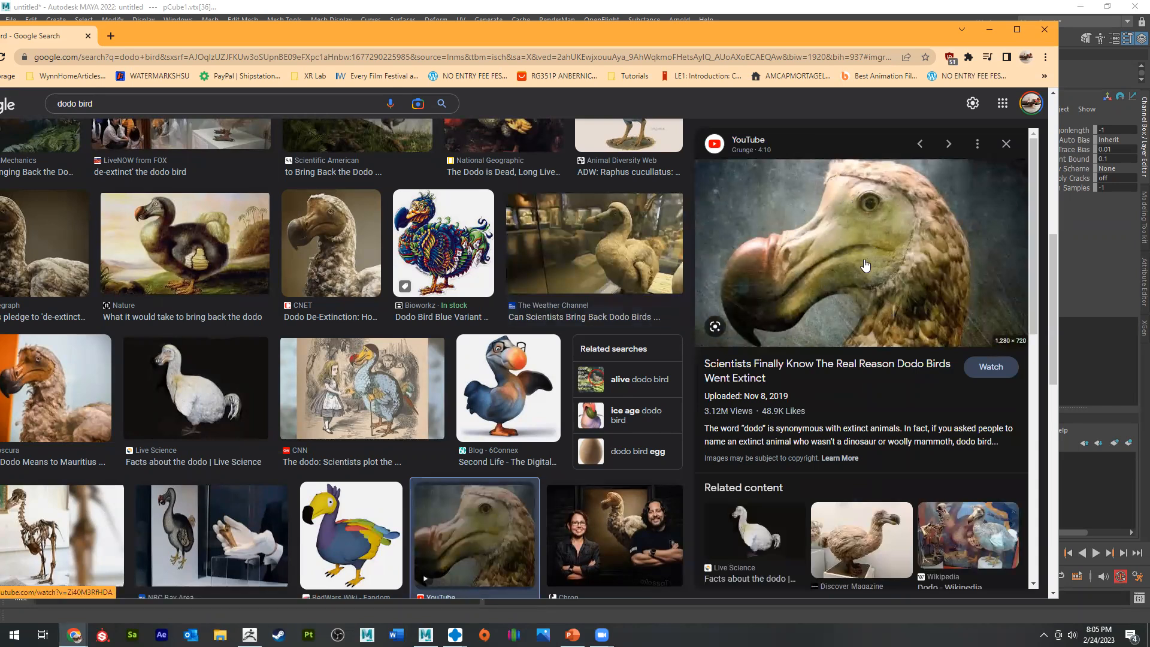
pyautogui.scroll(-2, 363, 294)
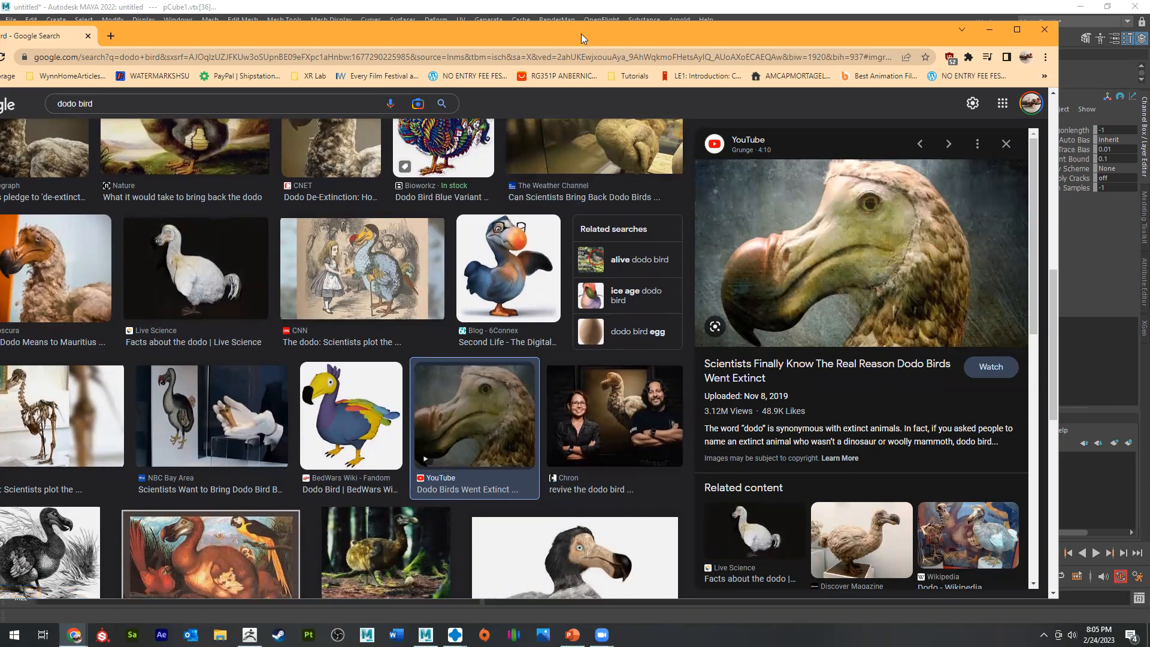
pyautogui.moveTo(581, 33); pyautogui.dragTo(0, 36)
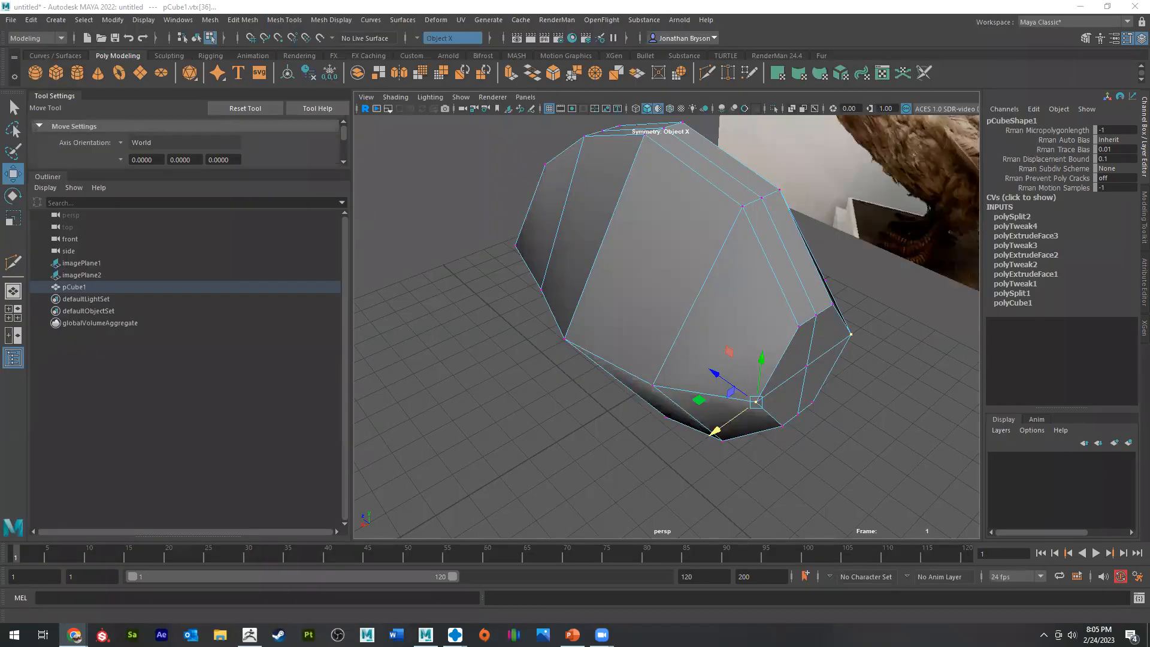
# Step: Back in Maya, move the lower corner vertices of the rear end outward and undo the slight shift of its lower centre vertex
pyautogui.keyDown('alt'); pyautogui.moveTo(613, 368); pyautogui.dragTo(636, 334); pyautogui.keyUp('alt')
pyautogui.click(679, 392)
pyautogui.click(736, 387)
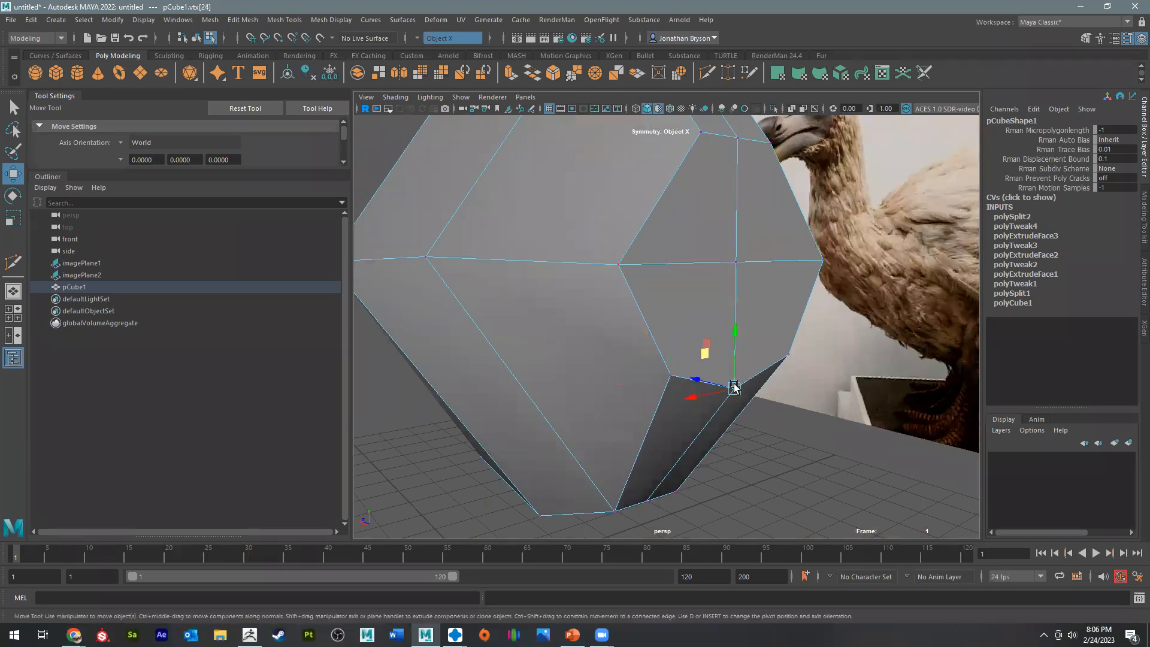
pyautogui.moveTo(707, 342); pyautogui.dragTo(706, 343)
pyautogui.hotkey('ctrl', 'z')
# Step: Move the upper rear corner vertices and the adjacent side vertices of the back outward, lowering the latter to round the rump
pyautogui.keyDown('alt'); pyautogui.moveTo(702, 233); pyautogui.dragTo(749, 353, button='middle'); pyautogui.keyUp('alt')
pyautogui.click(755, 281)
pyautogui.keyDown('alt'); pyautogui.moveTo(731, 254); pyautogui.dragTo(618, 309); pyautogui.keyUp('alt')
pyautogui.keyDown('alt'); pyautogui.moveTo(567, 236); pyautogui.dragTo(547, 239); pyautogui.keyUp('alt')
pyautogui.click(559, 214)
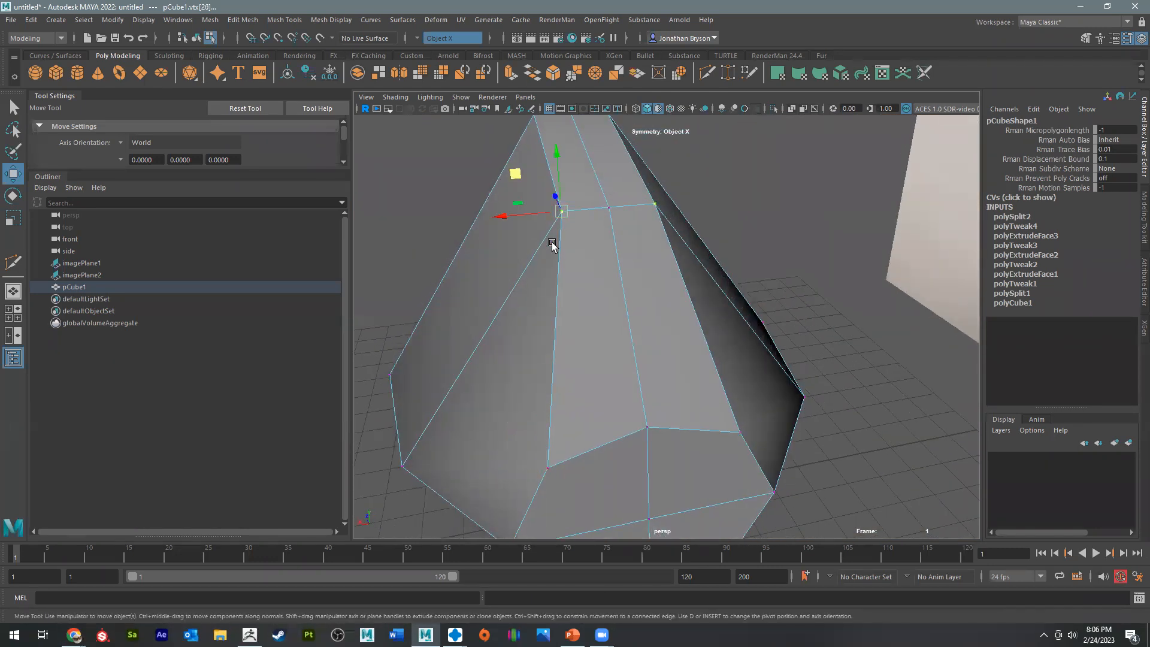
pyautogui.moveTo(517, 177); pyautogui.dragTo(483, 199)
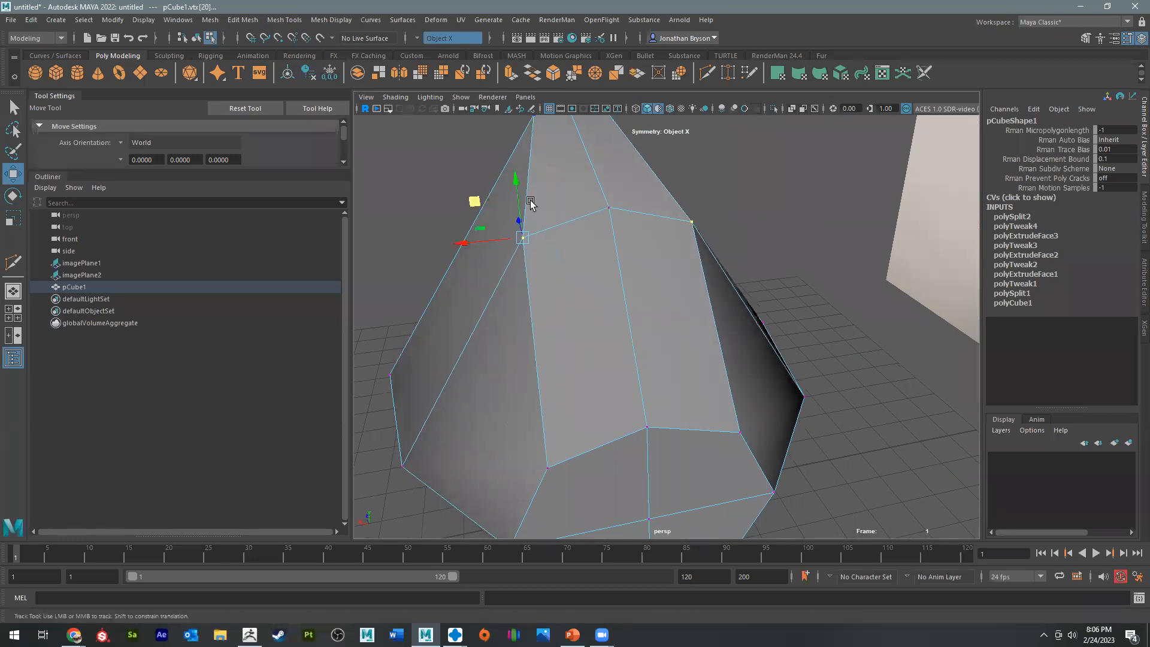
# Step: Move the upper side vertices along the front half of the back and the upper front corners outward and down
pyautogui.keyDown('alt'); pyautogui.moveTo(532, 200); pyautogui.dragTo(569, 252, button='middle'); pyautogui.keyUp('alt')
pyautogui.click(590, 196)
pyautogui.moveTo(545, 157); pyautogui.dragTo(507, 192)
pyautogui.keyDown('alt'); pyautogui.moveTo(490, 277); pyautogui.dragTo(770, 280); pyautogui.keyUp('alt')
pyautogui.click(734, 205)
pyautogui.moveTo(777, 154); pyautogui.dragTo(813, 198)
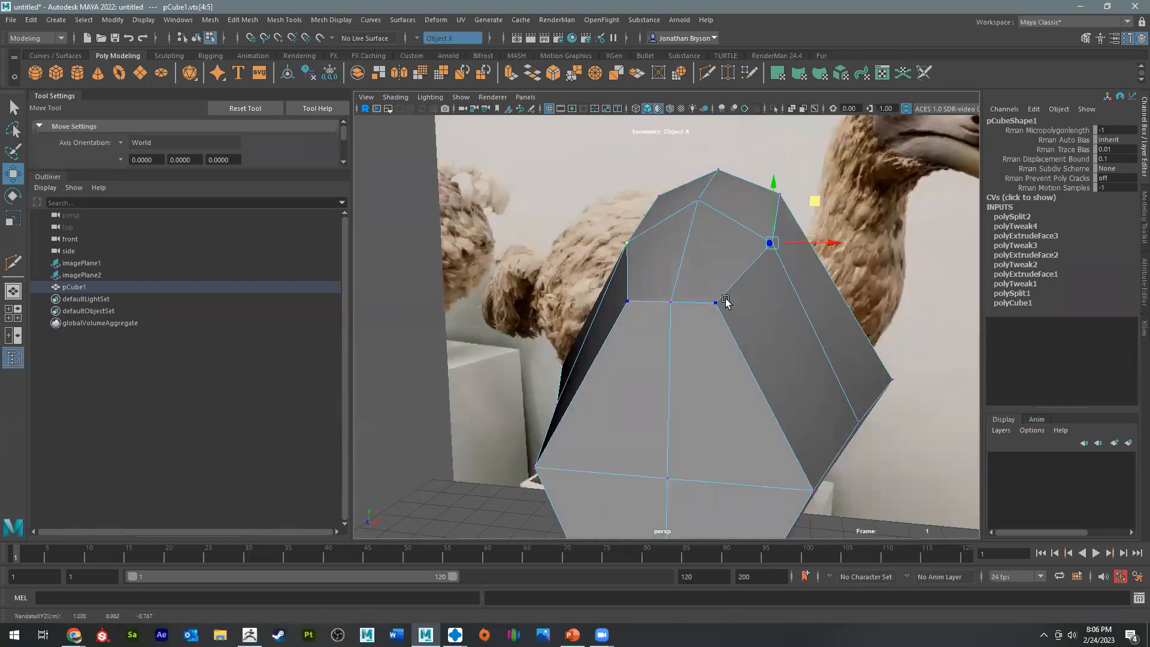
pyautogui.click(735, 307)
pyautogui.click(709, 313)
pyautogui.moveTo(759, 264); pyautogui.dragTo(791, 293)
# Step: Reposition the lower side vertices along the belly outward to round the underside of the body
pyautogui.keyDown('alt'); pyautogui.moveTo(716, 364); pyautogui.dragTo(837, 258); pyautogui.keyUp('alt')
pyautogui.click(753, 345)
pyautogui.keyDown('alt'); pyautogui.moveTo(835, 349); pyautogui.dragTo(732, 441); pyautogui.keyUp('alt')
pyautogui.click(783, 386)
pyautogui.moveTo(832, 328); pyautogui.dragTo(831, 333)
pyautogui.keyDown('alt'); pyautogui.moveTo(796, 454); pyautogui.dragTo(647, 448); pyautogui.keyUp('alt')
pyautogui.click(792, 419)
pyautogui.keyDown('alt'); pyautogui.moveTo(790, 418); pyautogui.dragTo(507, 327); pyautogui.keyUp('alt')
pyautogui.click(681, 290)
# Step: Select the upper and lower faces on both halves of the body's front end
pyautogui.keyDown('alt'); pyautogui.moveTo(640, 250); pyautogui.dragTo(754, 288); pyautogui.keyUp('alt')
pyautogui.moveTo(754, 289); pyautogui.dragTo(749, 323, button='right')
pyautogui.click(749, 318)
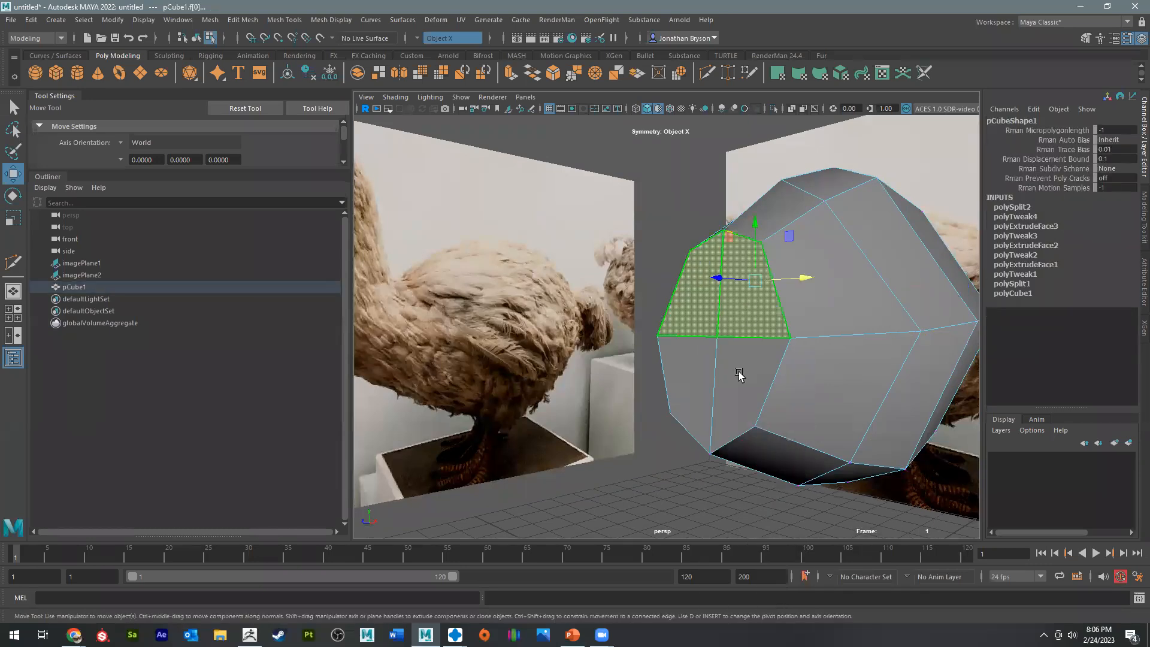
pyautogui.keyDown('shift'); pyautogui.click(738, 380); pyautogui.keyUp('shift')
# Step: Examine the neck, head and chest shape in the dodo reference image against the body's front end
pyautogui.keyDown('alt'); pyautogui.moveTo(686, 431); pyautogui.dragTo(651, 434); pyautogui.keyUp('alt')
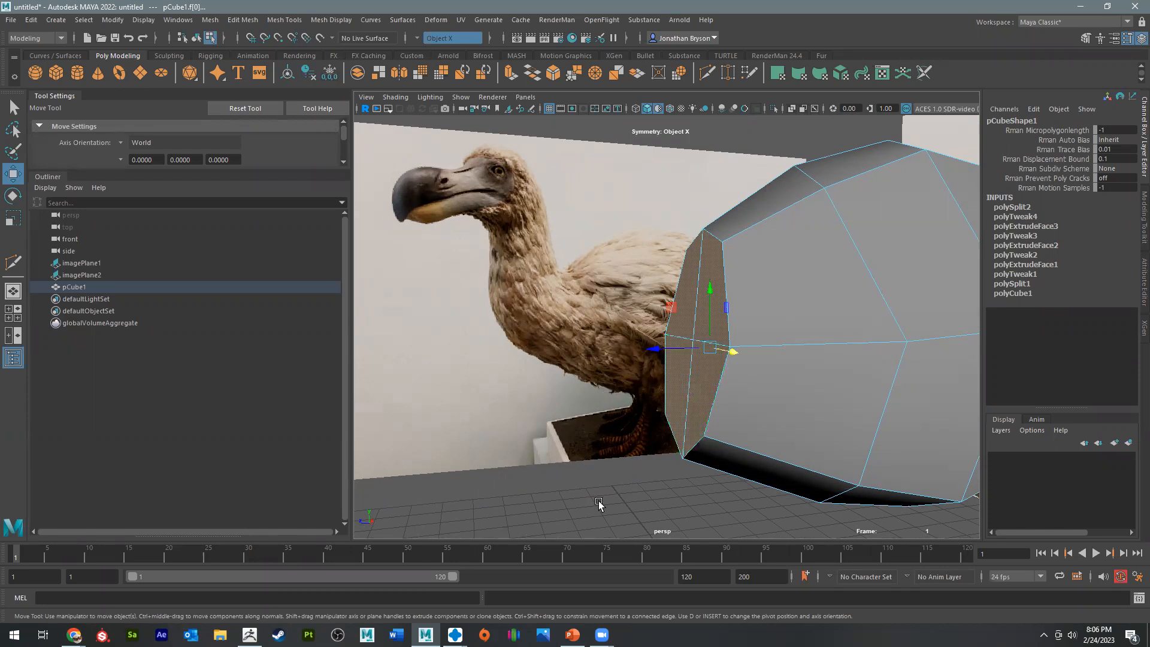
pyautogui.keyDown('alt'); pyautogui.moveTo(587, 459); pyautogui.dragTo(753, 260); pyautogui.keyUp('alt')
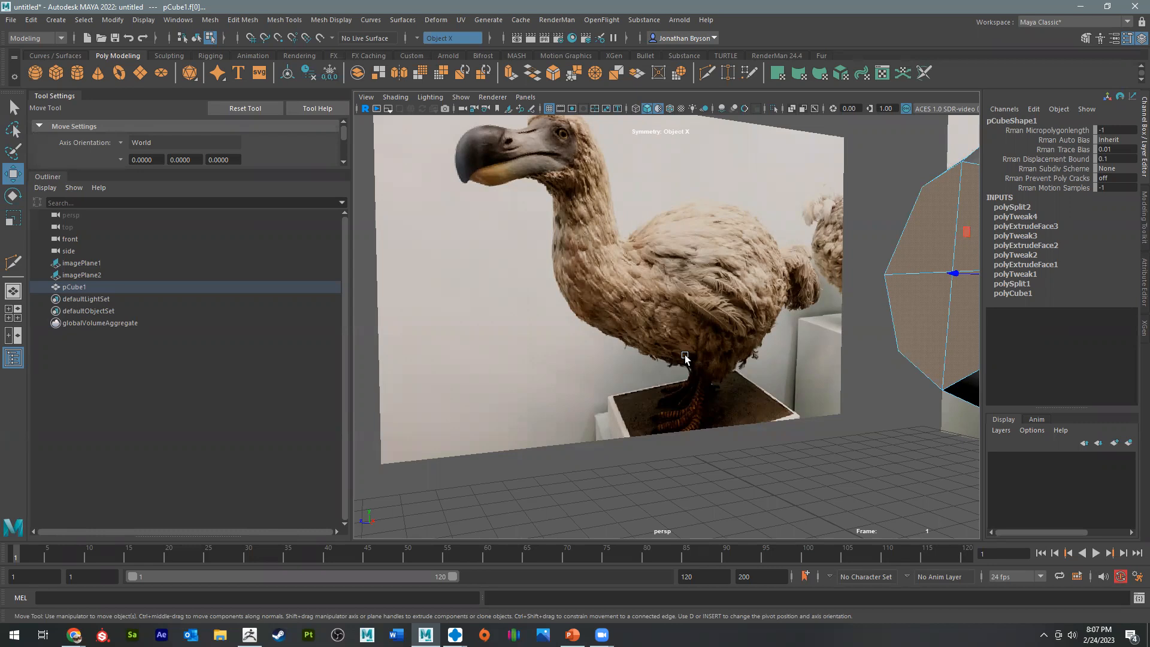
pyautogui.scroll(2, 685, 354)
pyautogui.scroll(-2, 685, 355)
pyautogui.scroll(-3, 716, 293)
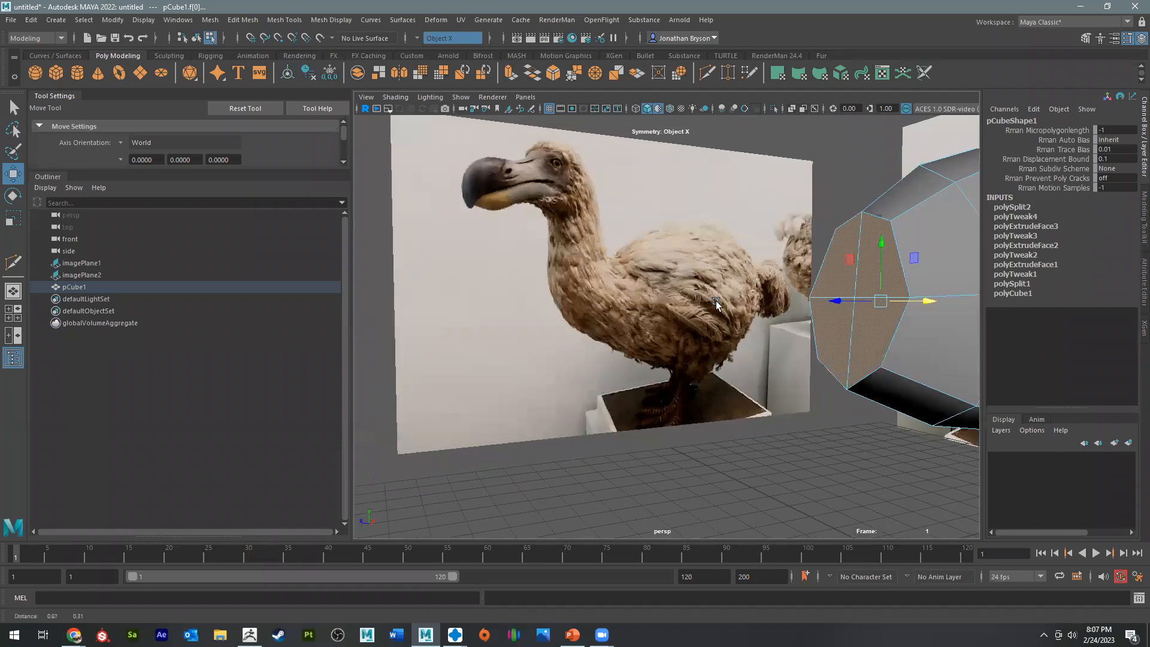
pyautogui.keyDown('alt'); pyautogui.moveTo(717, 301); pyautogui.dragTo(512, 281); pyautogui.keyUp('alt')
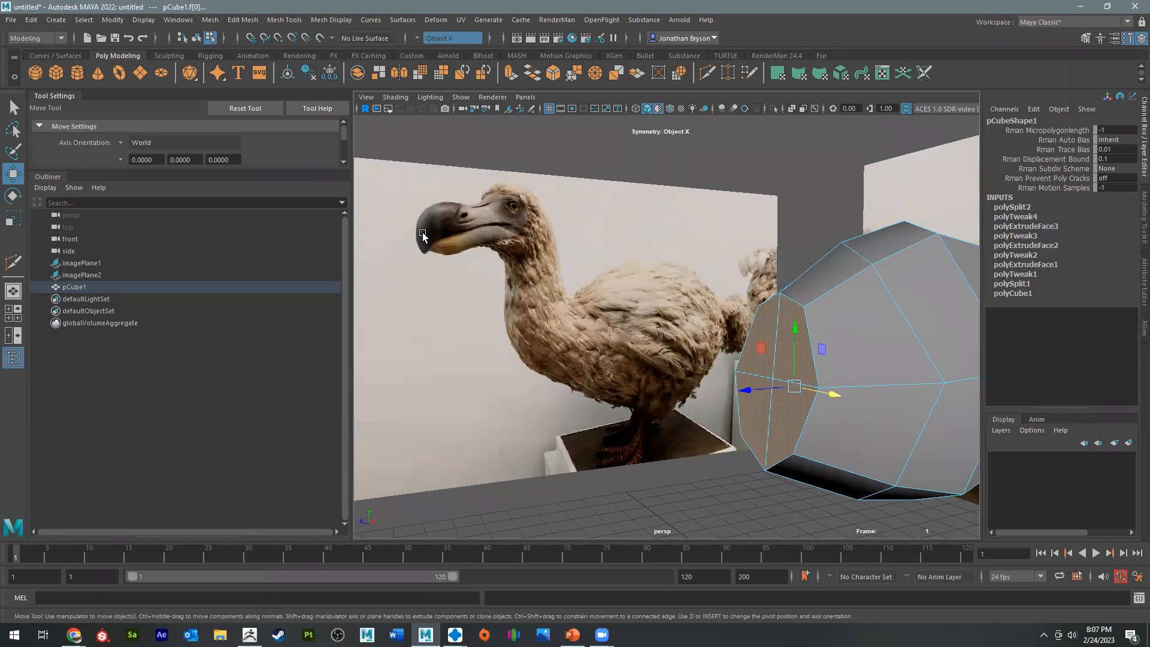
pyautogui.keyDown('alt'); pyautogui.moveTo(785, 355); pyautogui.dragTo(737, 334); pyautogui.keyUp('alt')
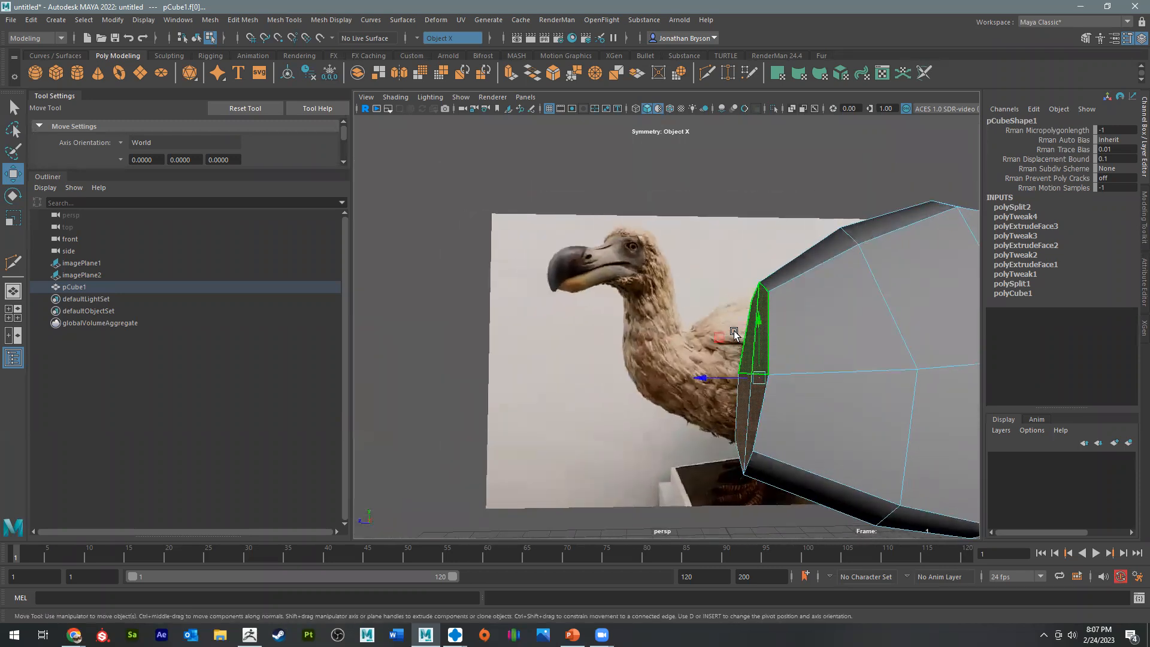
# Step: Extrude the front faces forward, scale them down to neck size and move them ahead of the chest
pyautogui.hotkey('ctrl', 'e')
pyautogui.moveTo(720, 336); pyautogui.dragTo(696, 335, button='middle')
pyautogui.press('e')
pyautogui.press('r')
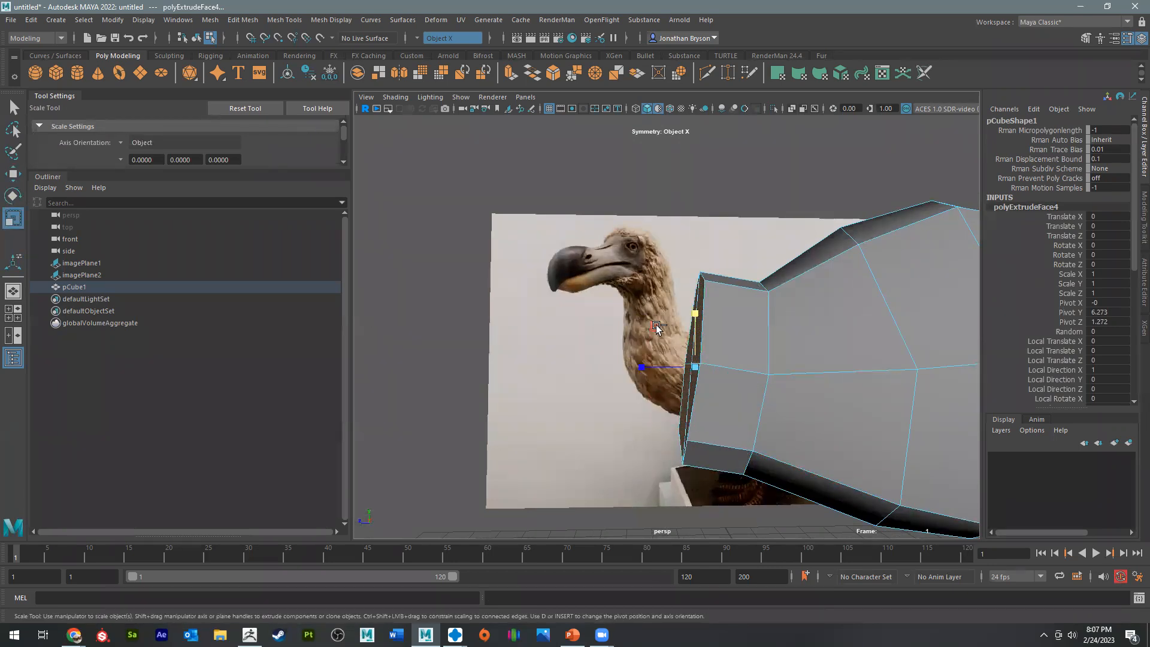
pyautogui.keyDown('ctrl'); pyautogui.moveTo(688, 365); pyautogui.dragTo(642, 345); pyautogui.keyUp('ctrl')
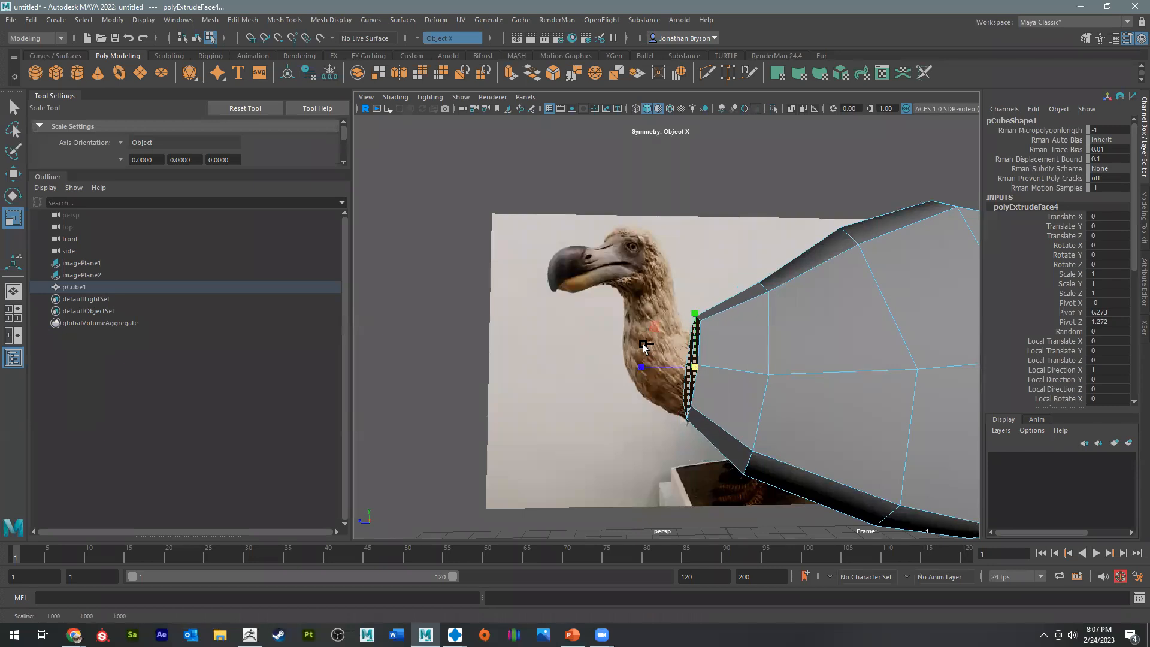
pyautogui.press('w')
pyautogui.keyDown('alt'); pyautogui.moveTo(726, 357); pyautogui.dragTo(701, 354); pyautogui.keyUp('alt')
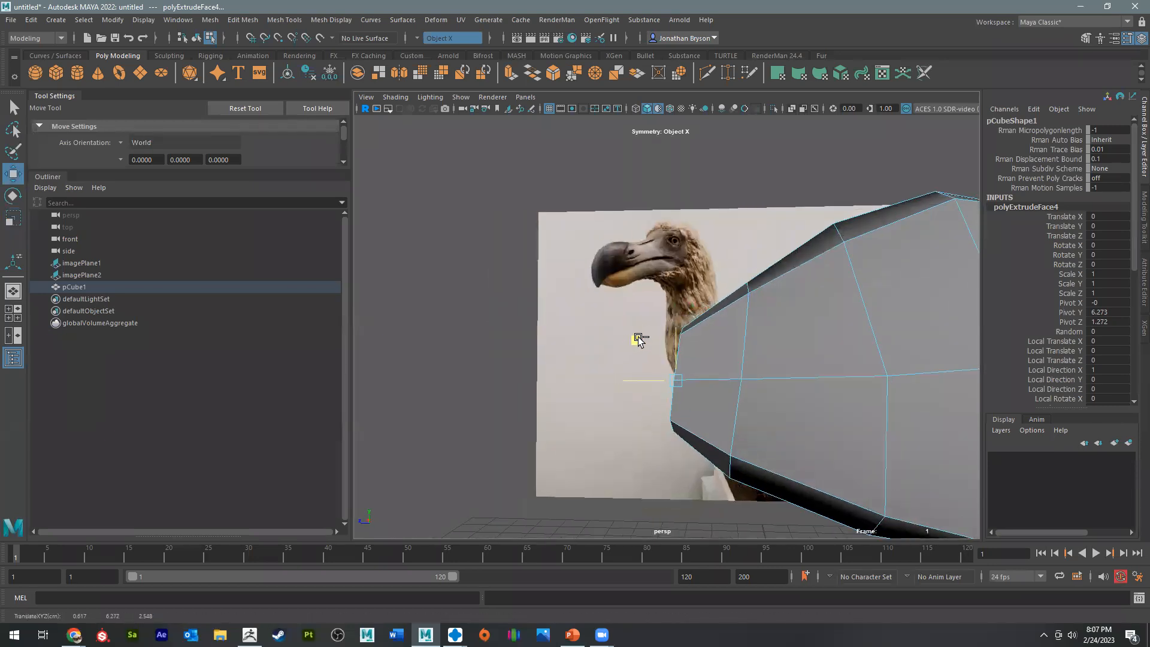
pyautogui.click(815, 312)
# Step: In the side view, rotate the extruded front faces to point up along the neck and position them at the neck's base
pyautogui.press('space')
pyautogui.press('space')
pyautogui.keyDown('alt'); pyautogui.moveTo(564, 448); pyautogui.dragTo(701, 447, button='middle'); pyautogui.keyUp('alt')
pyautogui.press('e')
pyautogui.moveTo(645, 292); pyautogui.dragTo(715, 334)
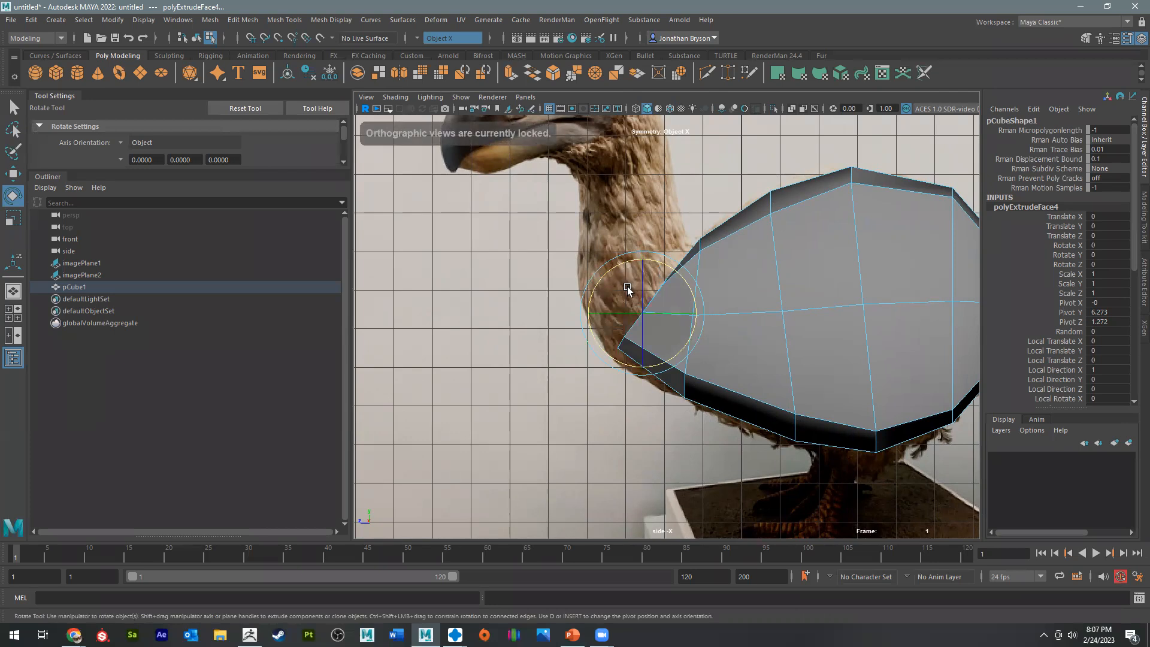
pyautogui.press('w')
pyautogui.moveTo(596, 267); pyautogui.dragTo(670, 215)
# Step: Extrude the neck faces twice upward within the reference neck, turning them level and raising the last extrusion to the head
pyautogui.hotkey('ctrl', 'e')
pyautogui.press('w')
pyautogui.press('e')
pyautogui.moveTo(573, 193); pyautogui.dragTo(586, 195, button='middle')
pyautogui.hotkey('ctrl', 'e')
pyautogui.press('w')
pyautogui.moveTo(588, 189); pyautogui.dragTo(589, 108)
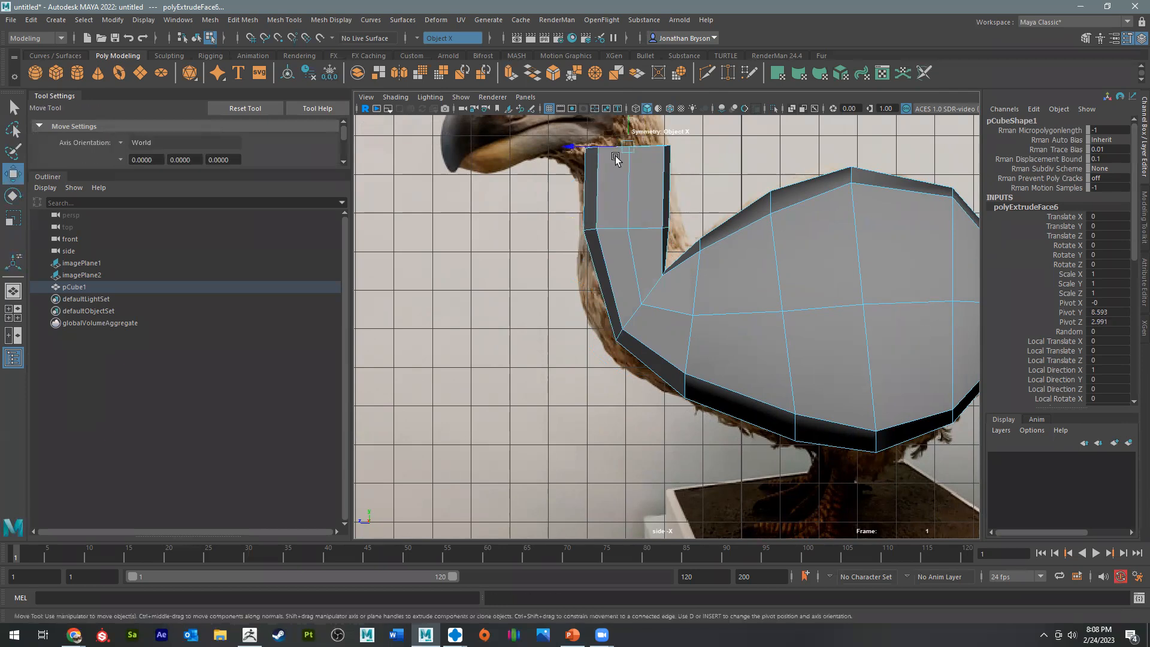
# Step: Rotate the top neck faces so they slope down towards the beak side at the base of the head
pyautogui.keyDown('alt'); pyautogui.moveTo(614, 155); pyautogui.dragTo(636, 250, button='middle'); pyautogui.keyUp('alt')
pyautogui.scroll(1, 642, 264)
pyautogui.press('e')
pyautogui.moveTo(635, 233); pyautogui.dragTo(609, 183)
pyautogui.press('w')
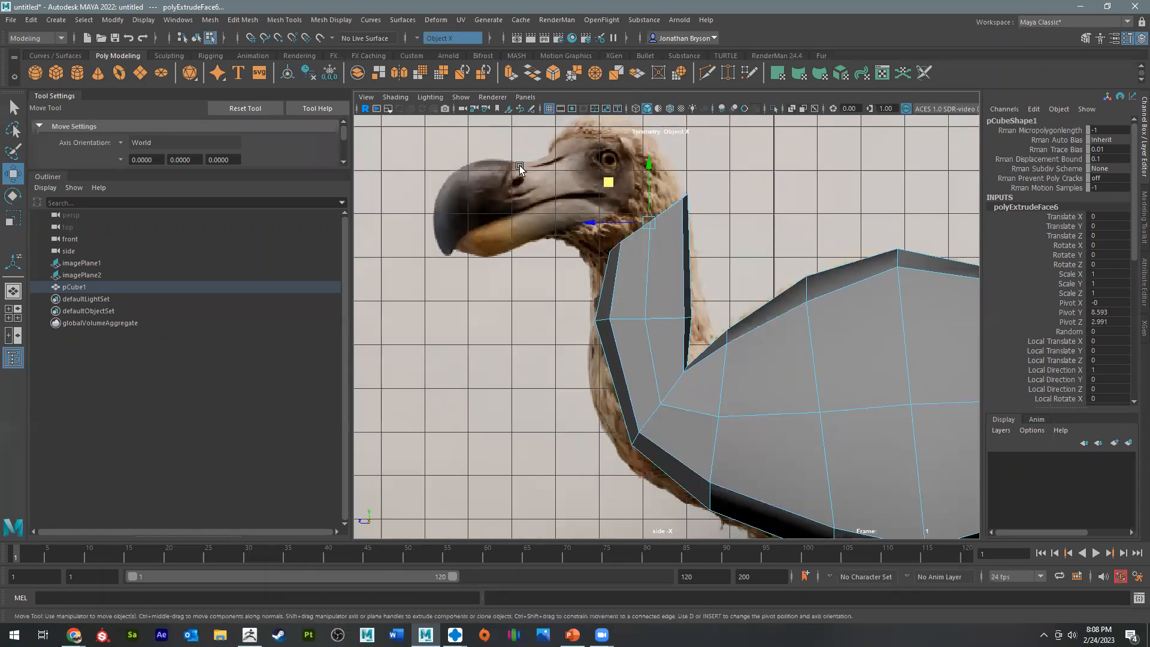
pyautogui.click(485, 201)
pyautogui.hotkey('ctrl', 'z')
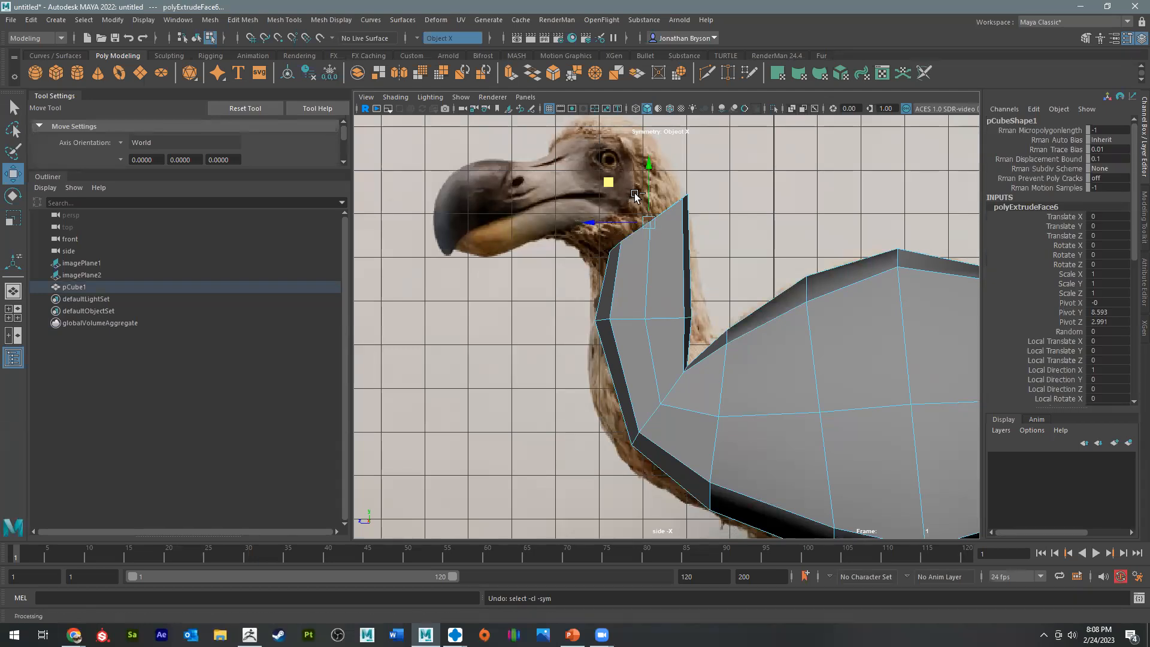
pyautogui.hotkey('ctrl', 'e')
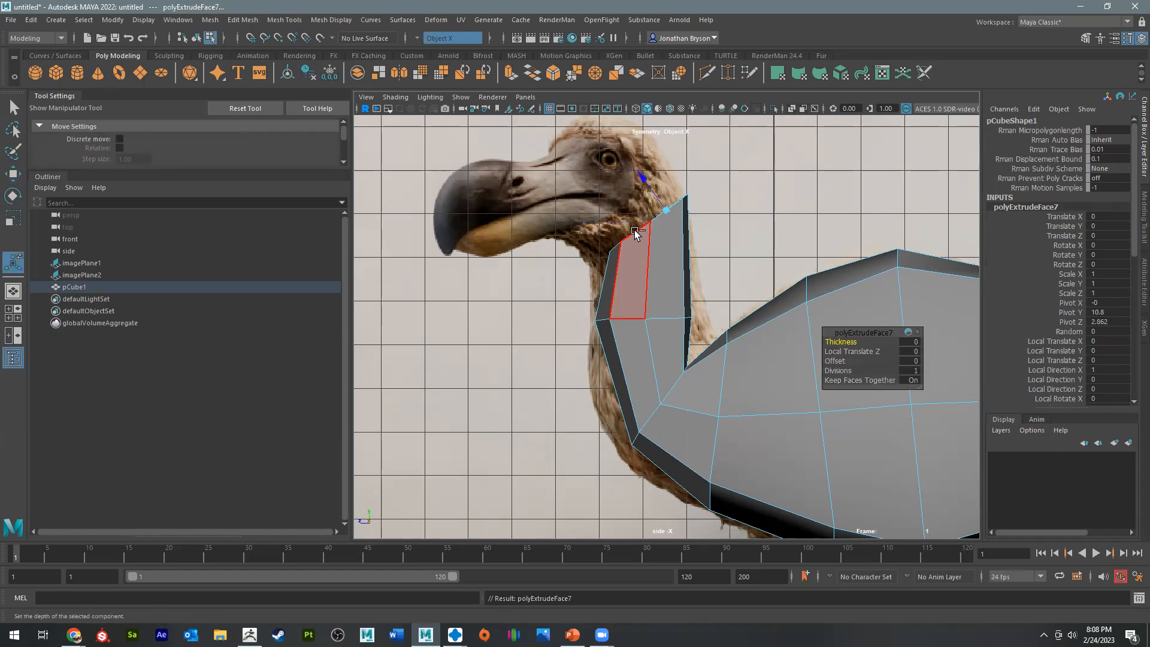
pyautogui.hotkey('ctrl', 'z')
pyautogui.hotkey('ctrl', 'z')
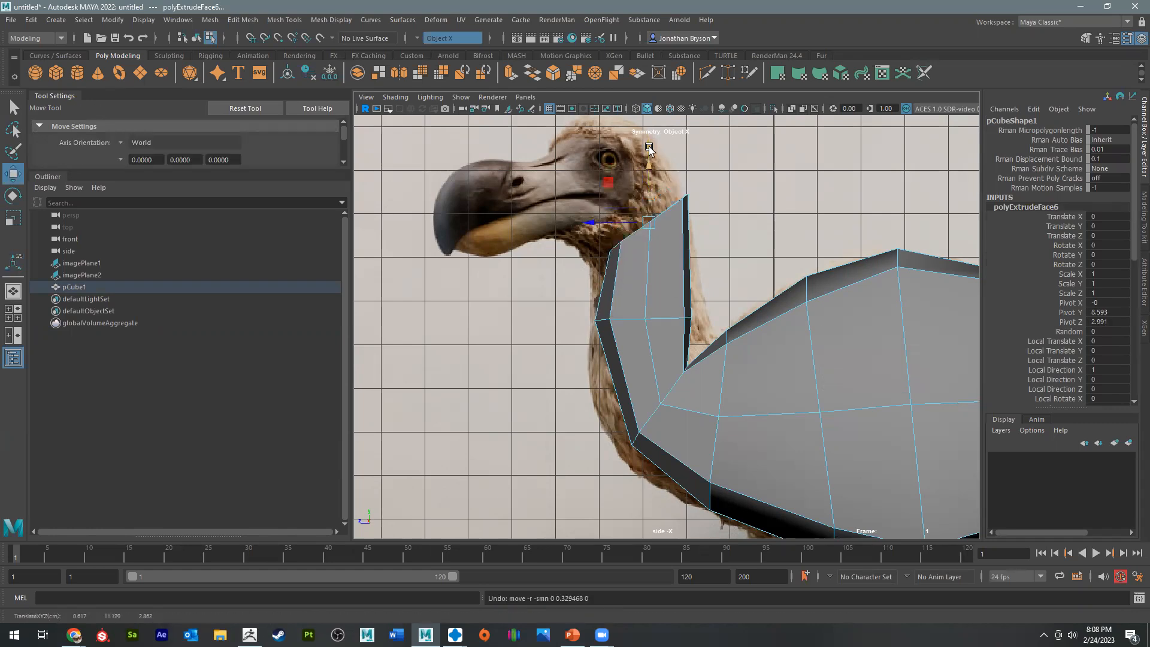
# Step: Extrude the top neck faces up to the back of the head, moving and rotating them to face the beak
pyautogui.hotkey('ctrl', 'e')
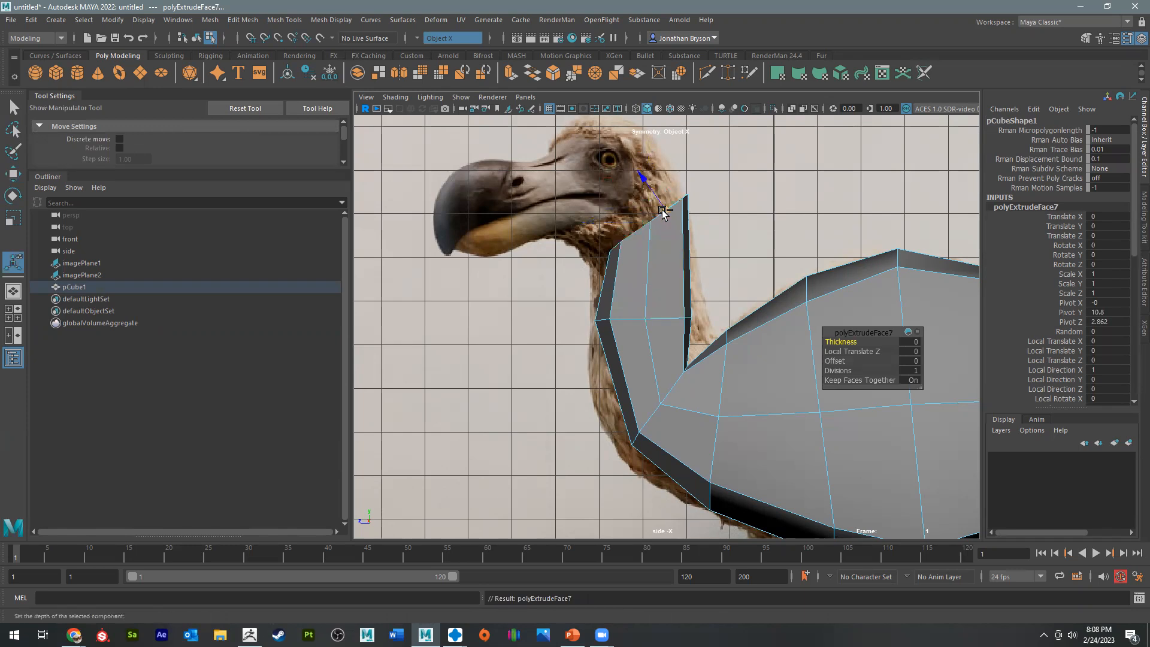
pyautogui.press('w')
pyautogui.moveTo(652, 221); pyautogui.dragTo(604, 174)
pyautogui.press('e')
pyautogui.moveTo(581, 226); pyautogui.dragTo(618, 252)
# Step: Move the side vertices at the neck's base down and outward so the edge flow curves from the body into the neck
pyautogui.keyDown('alt'); pyautogui.moveTo(702, 379); pyautogui.dragTo(651, 261, button='middle'); pyautogui.keyUp('alt')
pyautogui.scroll(-3, 657, 317)
pyautogui.moveTo(655, 305); pyautogui.dragTo(584, 290, button='right')
pyautogui.moveTo(686, 343); pyautogui.dragTo(674, 298)
pyautogui.press('w')
pyautogui.moveTo(620, 374); pyautogui.dragTo(606, 419)
pyautogui.moveTo(621, 323); pyautogui.dragTo(641, 357)
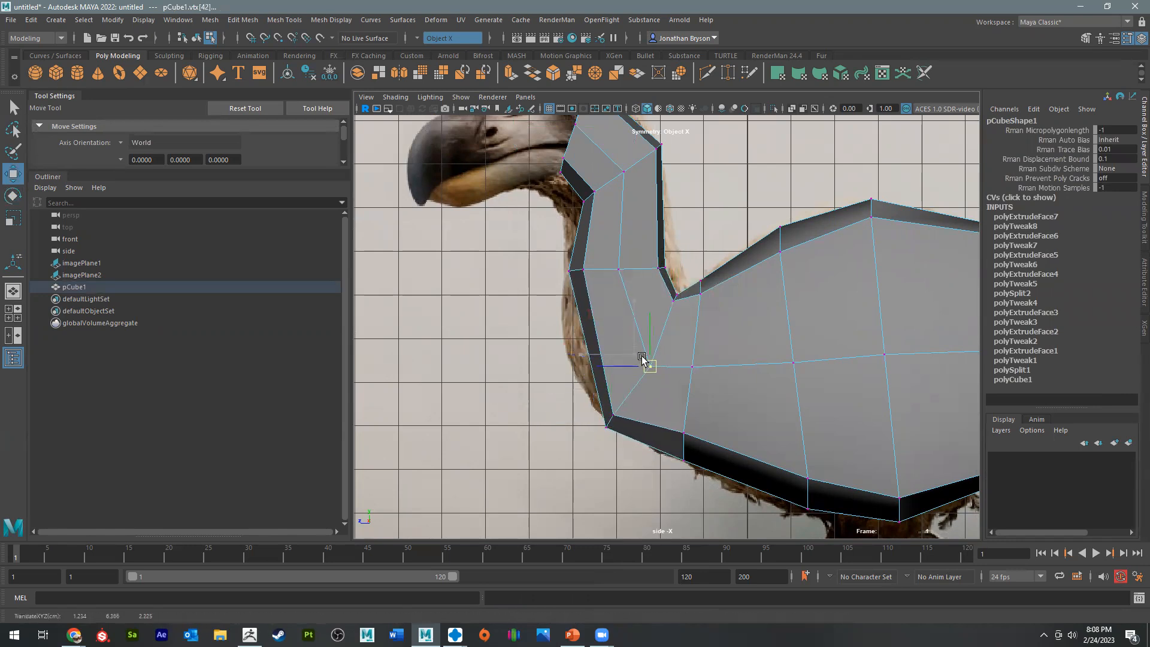
# Step: Lower the front and side vertices of the lower neck row and adjust the vertices at its back and front
pyautogui.moveTo(563, 258); pyautogui.dragTo(591, 294)
pyautogui.moveTo(575, 271); pyautogui.dragTo(564, 330)
pyautogui.moveTo(603, 250); pyautogui.dragTo(615, 288)
pyautogui.moveTo(615, 288); pyautogui.dragTo(615, 309)
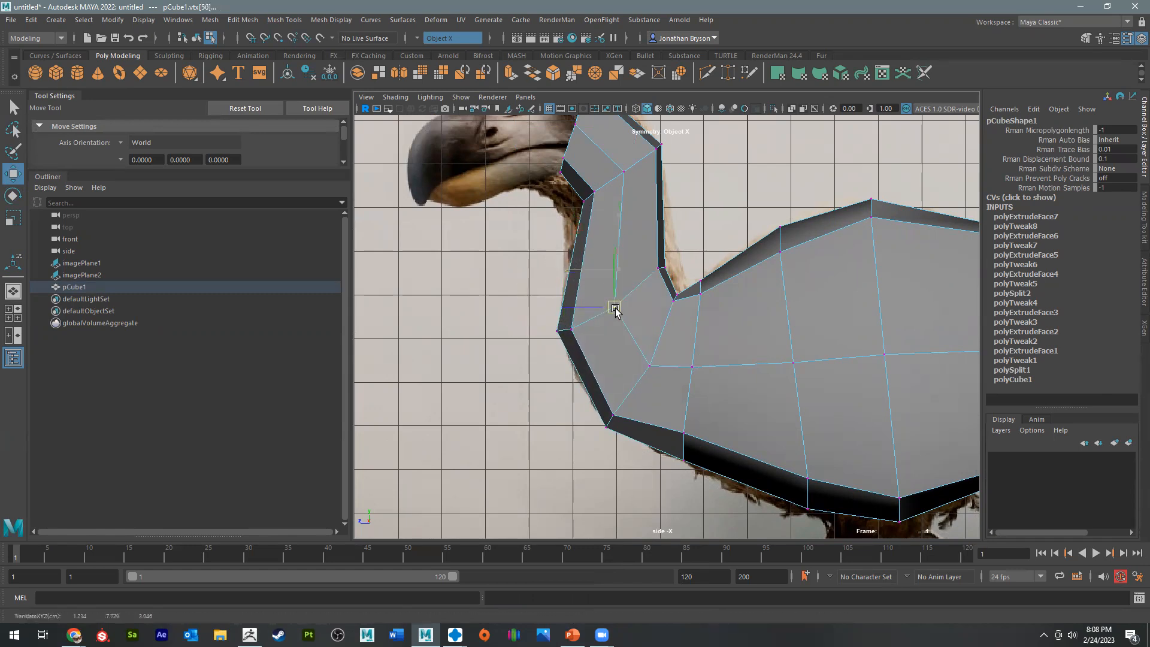
pyautogui.moveTo(643, 257); pyautogui.dragTo(670, 265)
pyautogui.click(663, 263)
pyautogui.moveTo(534, 312); pyautogui.dragTo(558, 353)
pyautogui.moveTo(557, 331)
pyautogui.mouseDown()
pyautogui.moveTo(560, 341)
pyautogui.moveTo(565, 312)
pyautogui.moveTo(580, 329)
pyautogui.mouseUp()
pyautogui.keyDown('alt'); pyautogui.moveTo(652, 302); pyautogui.dragTo(702, 379, button='middle'); pyautogui.keyUp('alt')
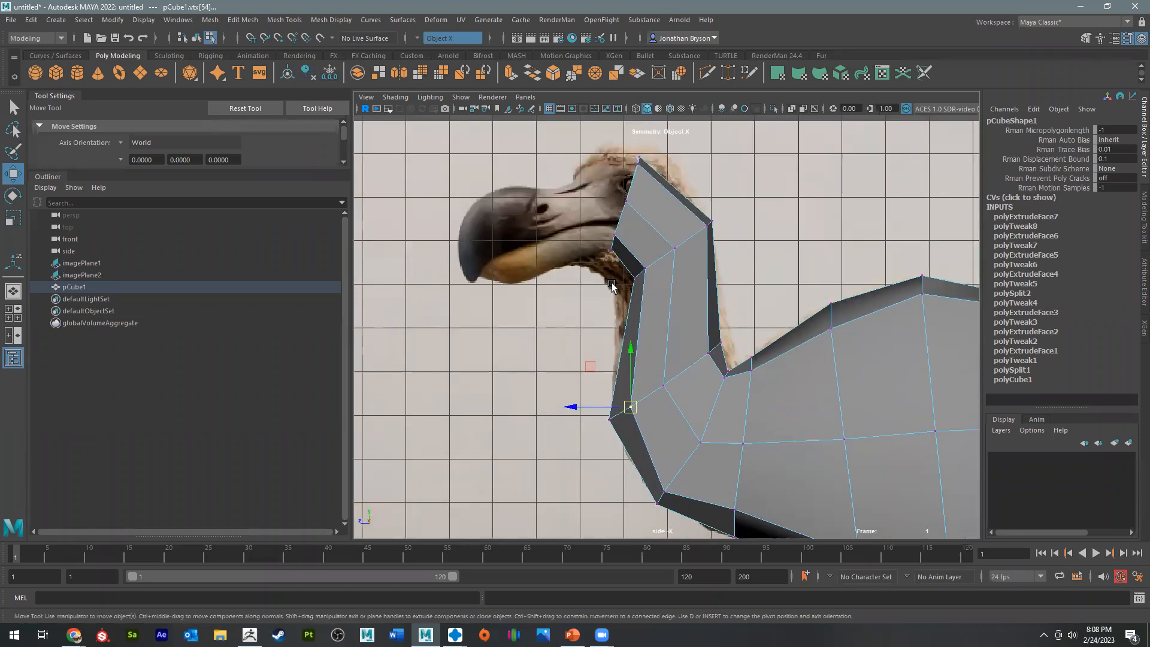
# Step: Lower the throat and side vertices of the upper neck row to follow the reference neck
pyautogui.moveTo(649, 265); pyautogui.dragTo(631, 283)
pyautogui.moveTo(651, 226); pyautogui.dragTo(661, 263)
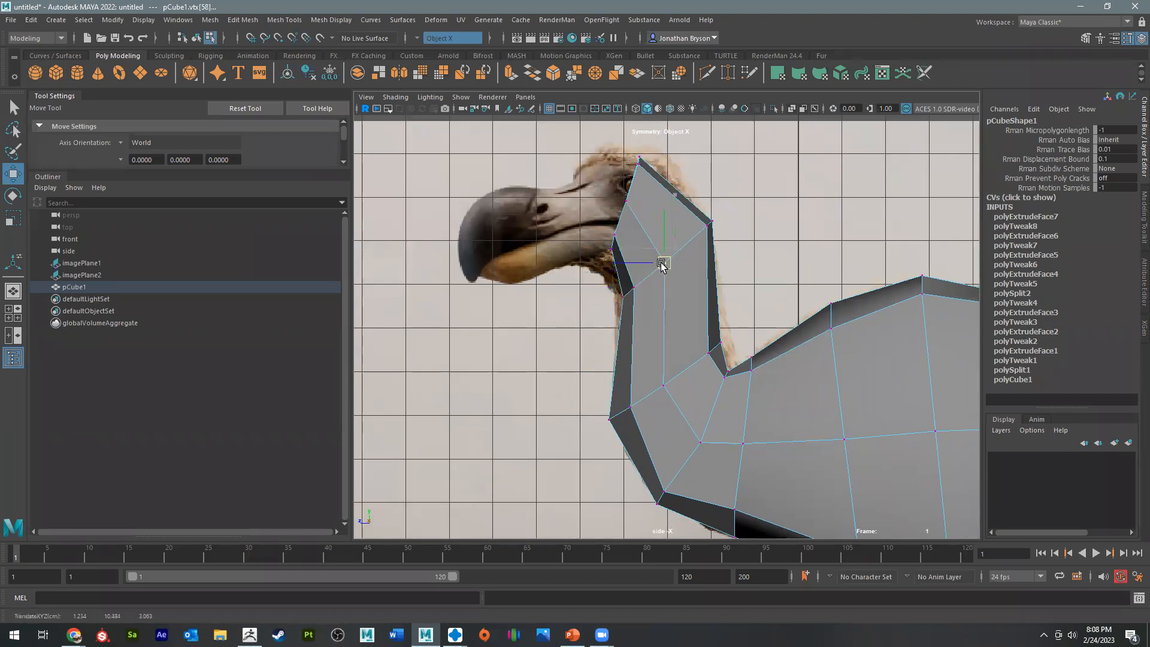
pyautogui.moveTo(695, 206); pyautogui.dragTo(700, 230)
pyautogui.keyDown('alt'); pyautogui.moveTo(632, 166); pyautogui.dragTo(655, 247, button='middle'); pyautogui.keyUp('alt')
# Step: Align the front neck and chest vertices to the reference outline and shift the side vertices where the neck meets the body
pyautogui.keyDown('alt'); pyautogui.moveTo(719, 397); pyautogui.dragTo(607, 272, button='middle'); pyautogui.keyUp('alt')
pyautogui.moveTo(581, 349); pyautogui.dragTo(563, 346)
pyautogui.click(525, 320)
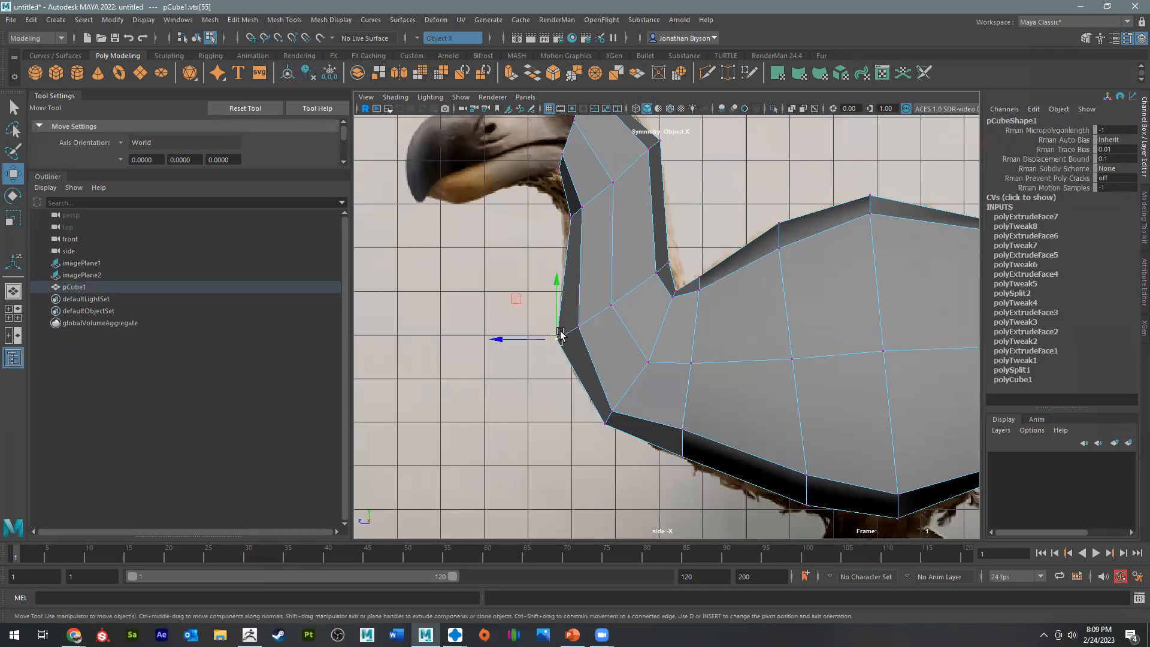
pyautogui.moveTo(587, 413); pyautogui.dragTo(610, 447)
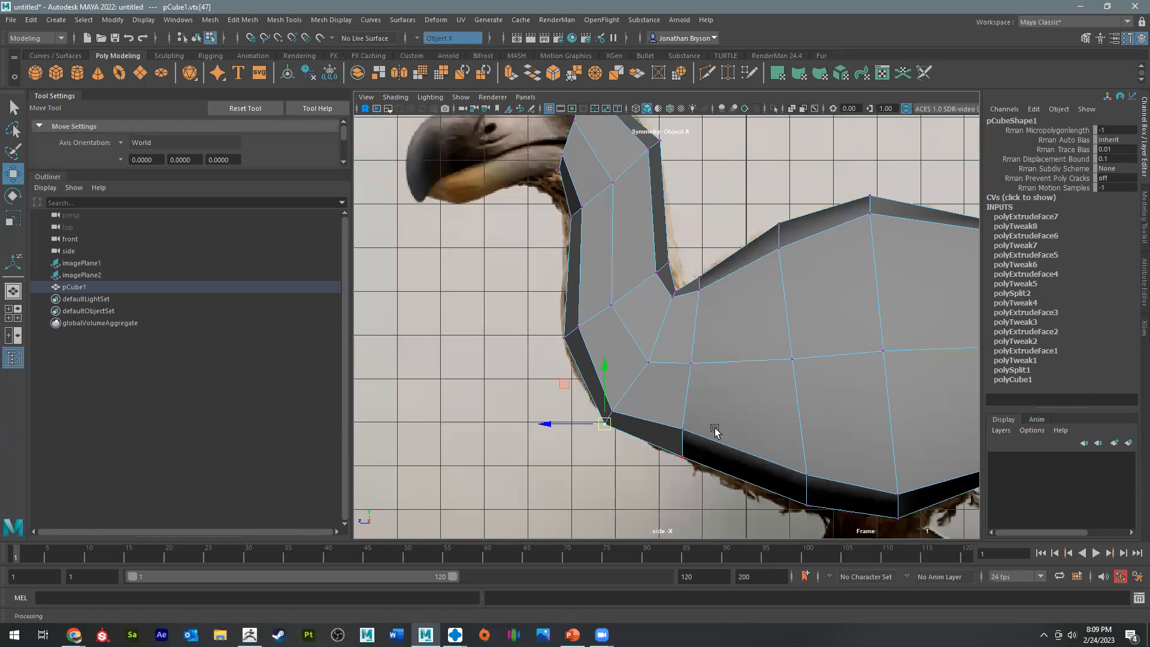
pyautogui.keyDown('alt'); pyautogui.moveTo(668, 436); pyautogui.dragTo(672, 406, button='middle'); pyautogui.keyUp('alt')
pyautogui.moveTo(697, 450); pyautogui.dragTo(670, 374)
pyautogui.moveTo(685, 400); pyautogui.dragTo(699, 405)
pyautogui.moveTo(684, 326); pyautogui.dragTo(706, 334)
pyautogui.moveTo(637, 306)
pyautogui.mouseDown()
pyautogui.moveTo(676, 352)
pyautogui.moveTo(655, 326)
pyautogui.mouseUp()
# Step: Turn on X-Ray shading in the side view so the reference shows through the mesh
pyautogui.click(395, 97)
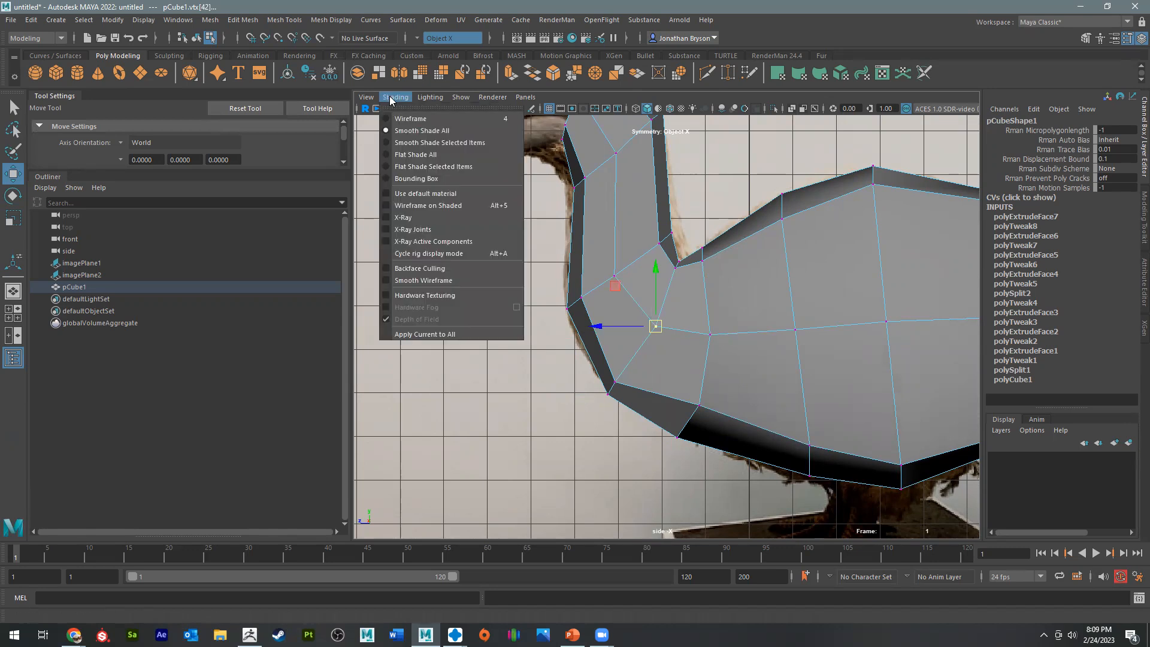
pyautogui.click(410, 218)
pyautogui.scroll(-3, 506, 275)
pyautogui.scroll(3, 609, 257)
# Step: Reposition the vertices behind the neck's base to smooth the join between the neck and the back
pyautogui.moveTo(677, 307); pyautogui.dragTo(688, 306)
pyautogui.click(703, 323)
pyautogui.moveTo(705, 304); pyautogui.dragTo(722, 323)
pyautogui.click(686, 346)
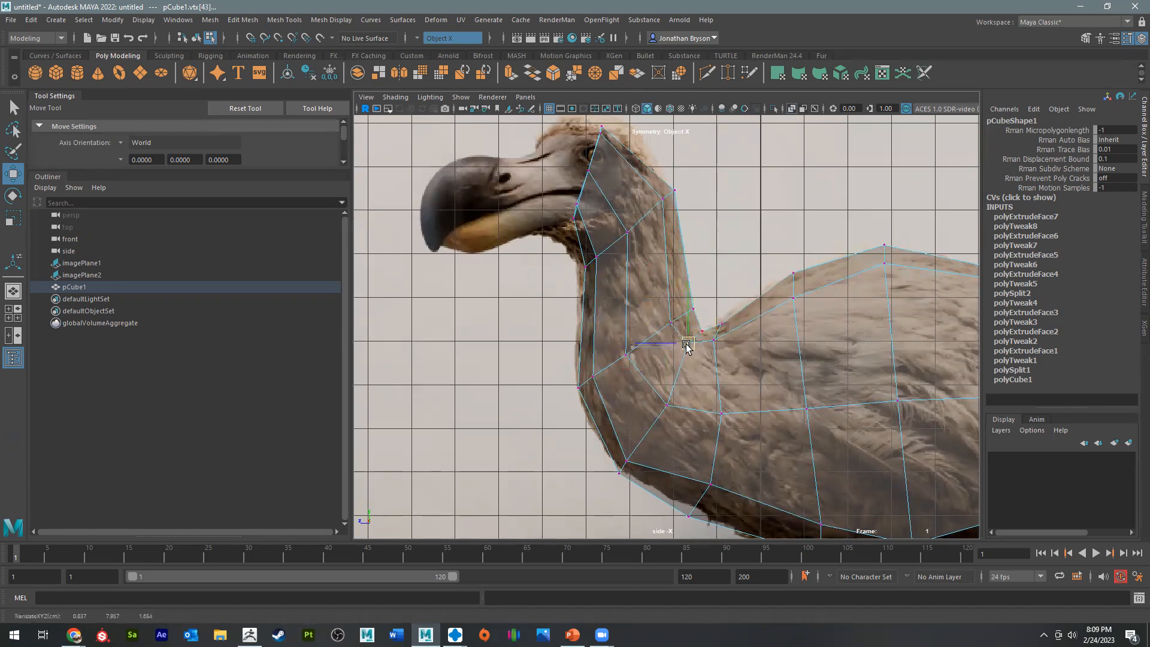
pyautogui.click(713, 339)
pyautogui.moveTo(713, 339); pyautogui.dragTo(678, 316)
pyautogui.click(670, 322)
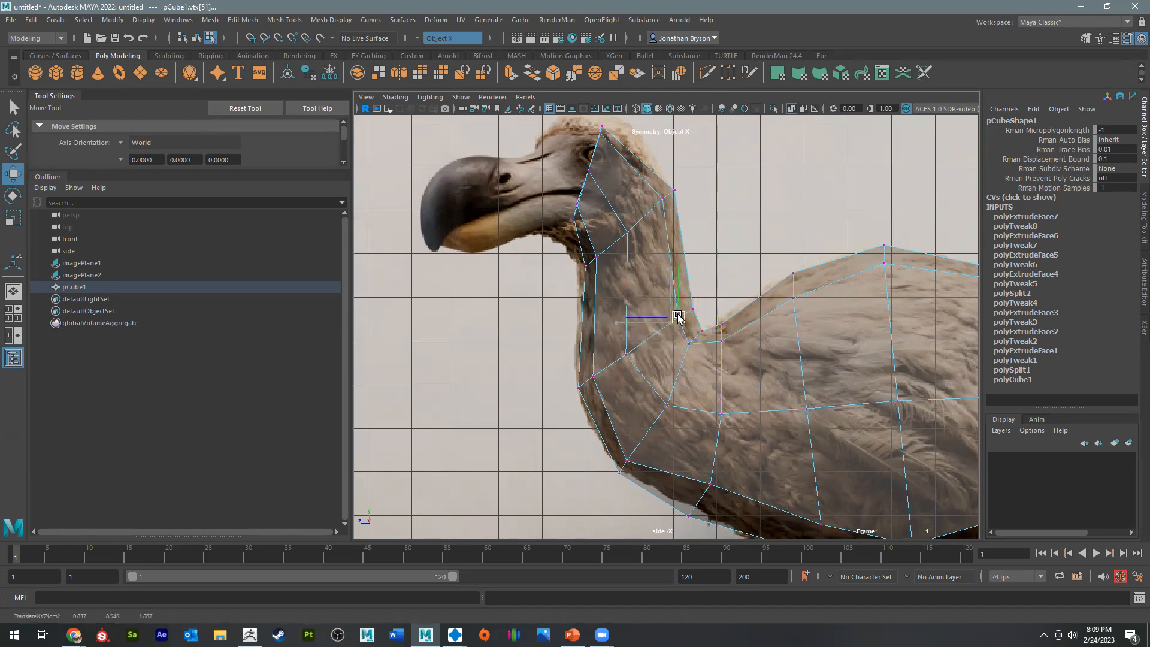
# Step: Move the crown vertex back behind the eye and lower the side vertex beneath the jaw
pyautogui.click(675, 191)
pyautogui.keyDown('alt'); pyautogui.moveTo(676, 190); pyautogui.dragTo(728, 244, button='middle'); pyautogui.keyUp('alt')
pyautogui.click(654, 177)
pyautogui.moveTo(655, 177); pyautogui.dragTo(677, 177)
pyautogui.click(640, 220)
pyautogui.moveTo(641, 221); pyautogui.dragTo(647, 265)
pyautogui.click(622, 253)
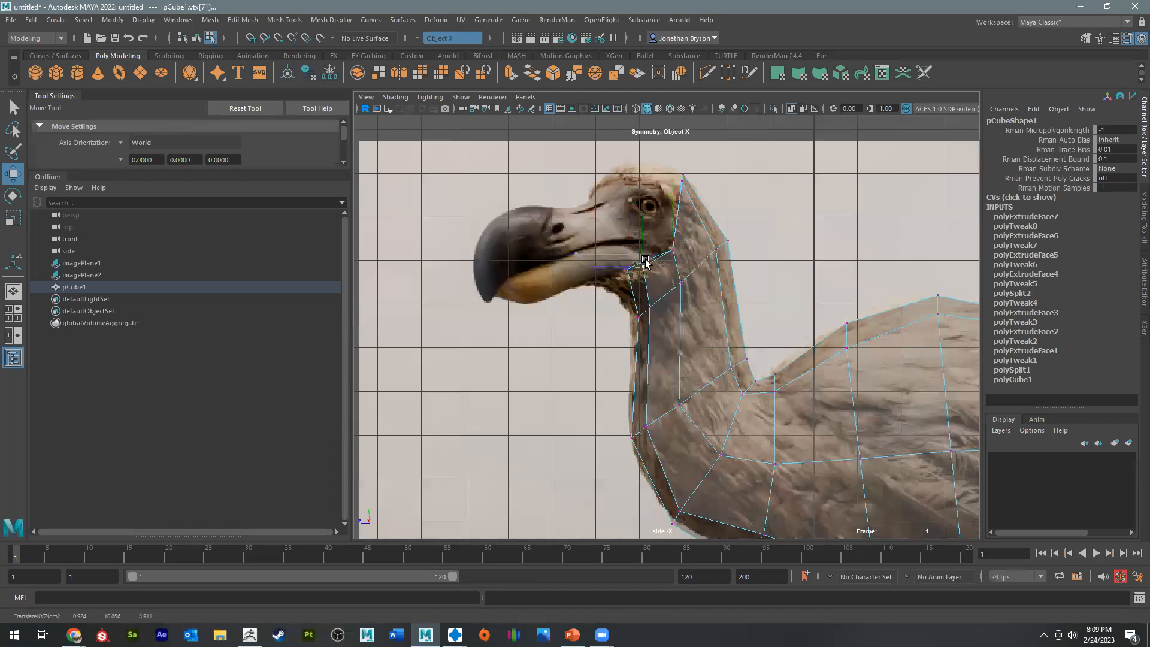
# Step: Fit the throat vertices to the underside of the jaw and lower the side vertex just below the crown
pyautogui.moveTo(601, 228); pyautogui.dragTo(634, 277)
pyautogui.moveTo(627, 269); pyautogui.dragTo(617, 291)
pyautogui.moveTo(633, 245); pyautogui.dragTo(656, 272)
pyautogui.moveTo(644, 256); pyautogui.dragTo(641, 264)
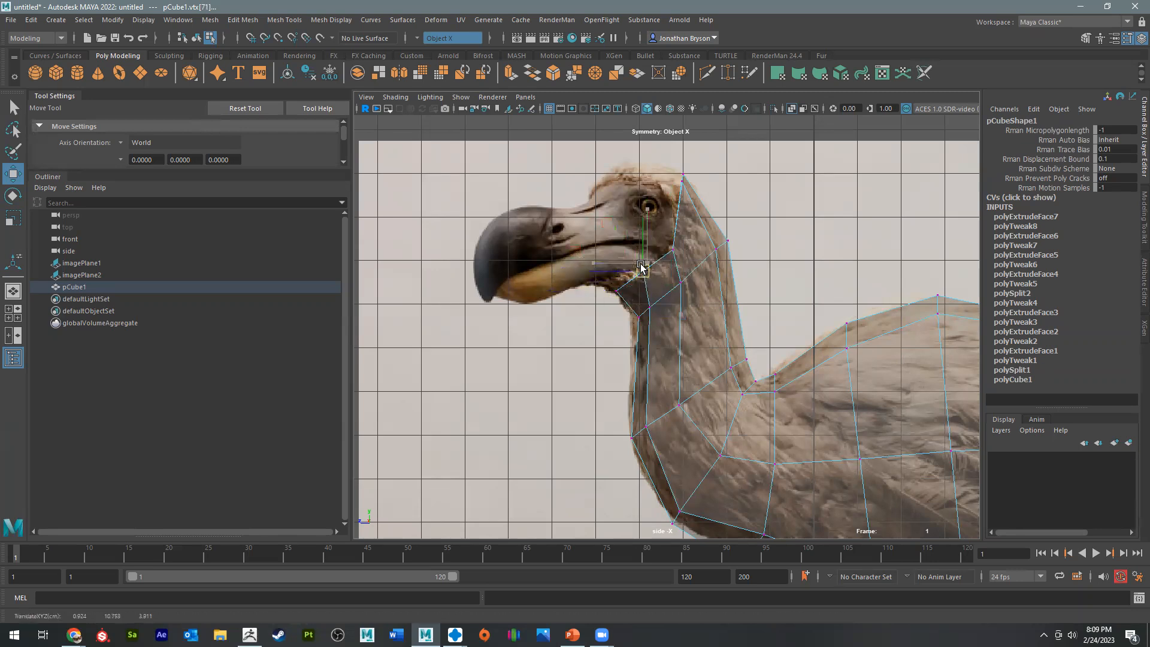
pyautogui.moveTo(674, 179); pyautogui.dragTo(686, 204)
# Step: Delete the faces capping the front of the head, leaving an opening towards the beak
pyautogui.keyDown('alt'); pyautogui.moveTo(666, 275); pyautogui.dragTo(646, 330, button='middle'); pyautogui.keyUp('alt')
pyautogui.keyDown('alt'); pyautogui.moveTo(646, 330); pyautogui.dragTo(767, 263, button='right'); pyautogui.keyUp('alt')
pyautogui.keyDown('alt'); pyautogui.moveTo(676, 219); pyautogui.dragTo(758, 305, button='middle'); pyautogui.keyUp('alt')
pyautogui.moveTo(729, 235); pyautogui.dragTo(729, 252, button='right')
pyautogui.click(730, 248)
pyautogui.press('space')
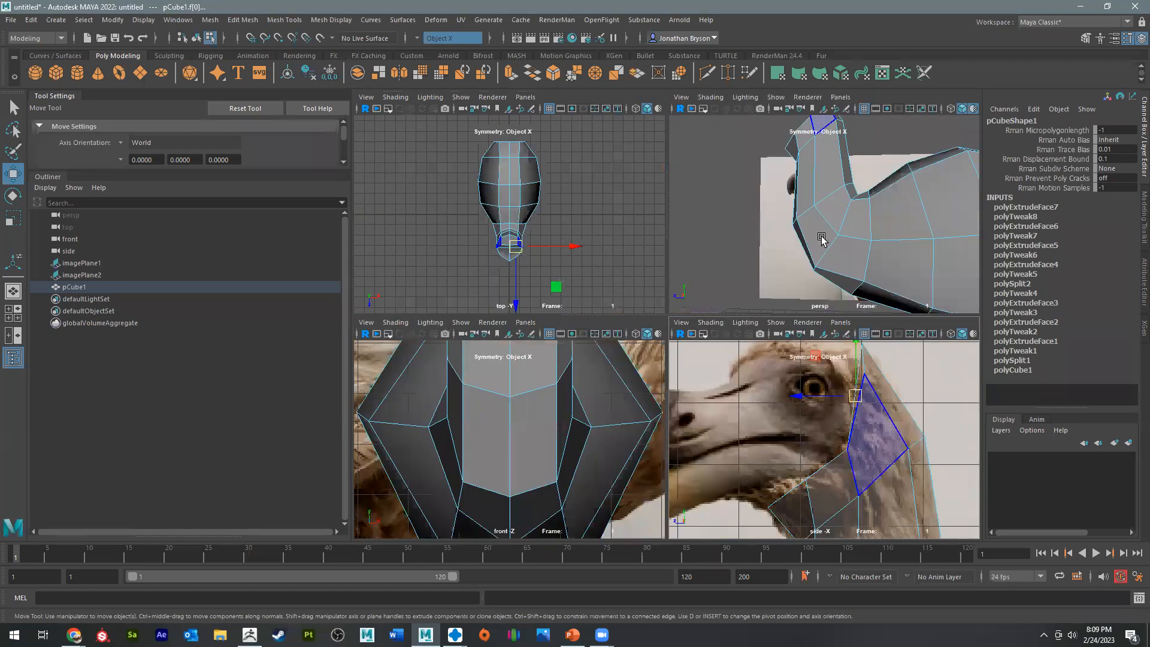
pyautogui.press('space')
pyautogui.keyDown('alt'); pyautogui.moveTo(725, 272); pyautogui.dragTo(826, 292); pyautogui.keyUp('alt')
pyautogui.click(772, 206)
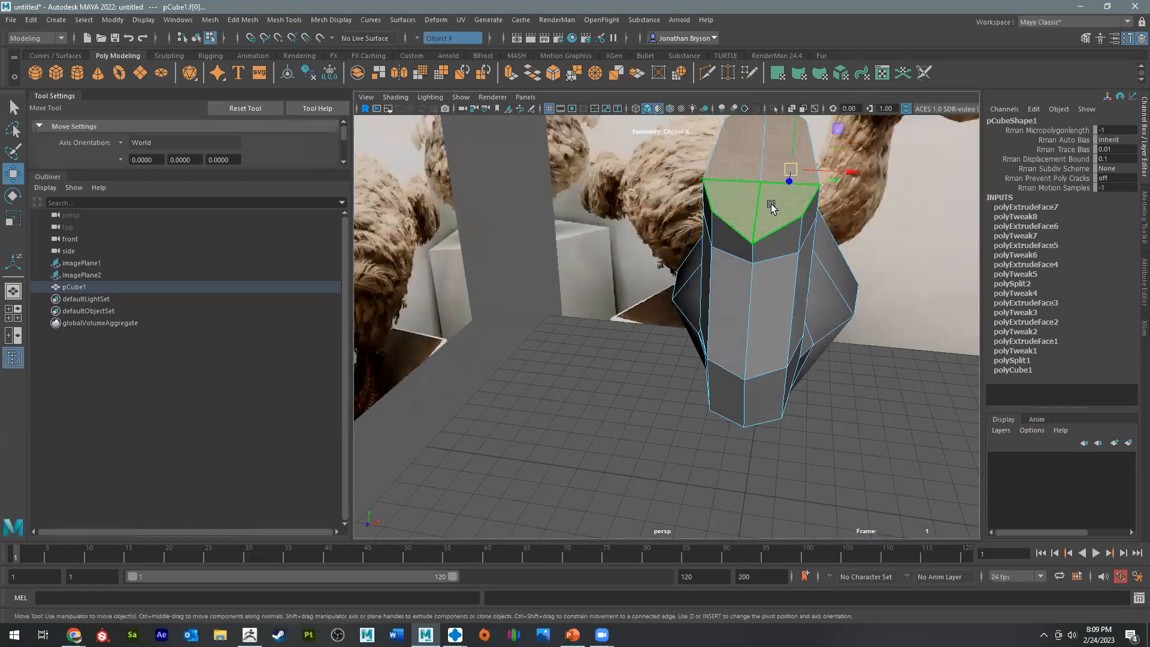
pyautogui.press('Delete')
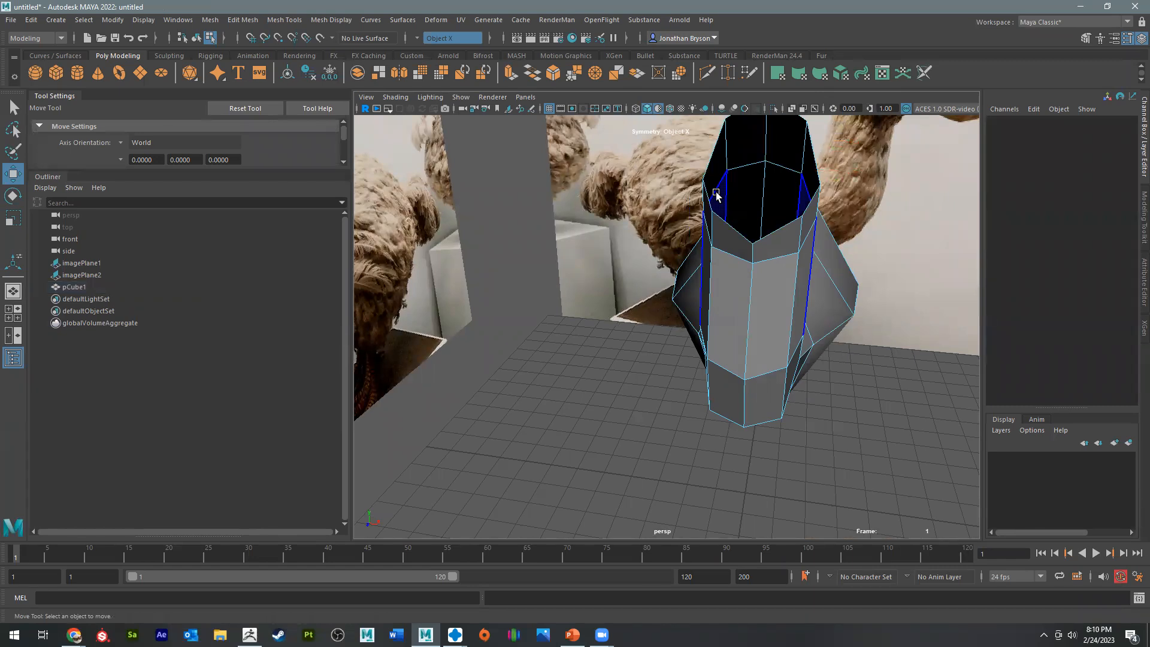
# Step: Extrude the top border edges of the head opening forward over the crown and rotate them to follow the skull
pyautogui.keyDown('alt'); pyautogui.moveTo(747, 195); pyautogui.dragTo(797, 375); pyautogui.keyUp('alt')
pyautogui.keyDown('alt'); pyautogui.moveTo(750, 316); pyautogui.dragTo(727, 313); pyautogui.keyUp('alt')
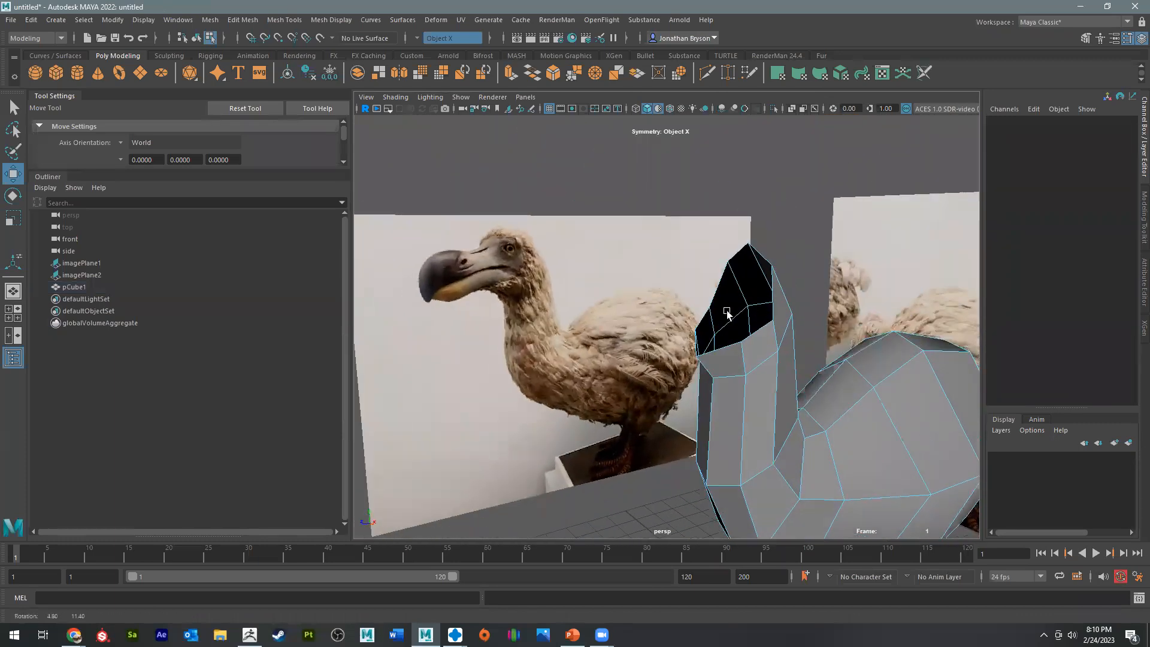
pyautogui.moveTo(737, 251); pyautogui.dragTo(738, 214, button='right')
pyautogui.click(762, 257)
pyautogui.press('space')
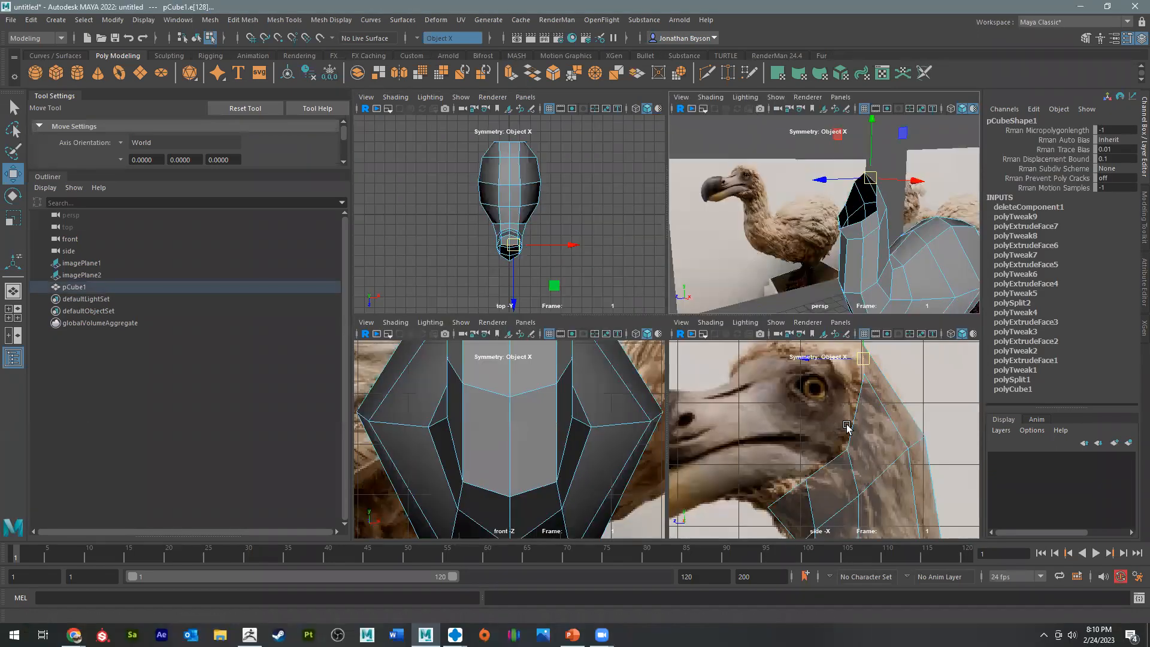
pyautogui.press('space')
pyautogui.keyDown('alt'); pyautogui.moveTo(742, 253); pyautogui.dragTo(794, 307, button='middle'); pyautogui.keyUp('alt')
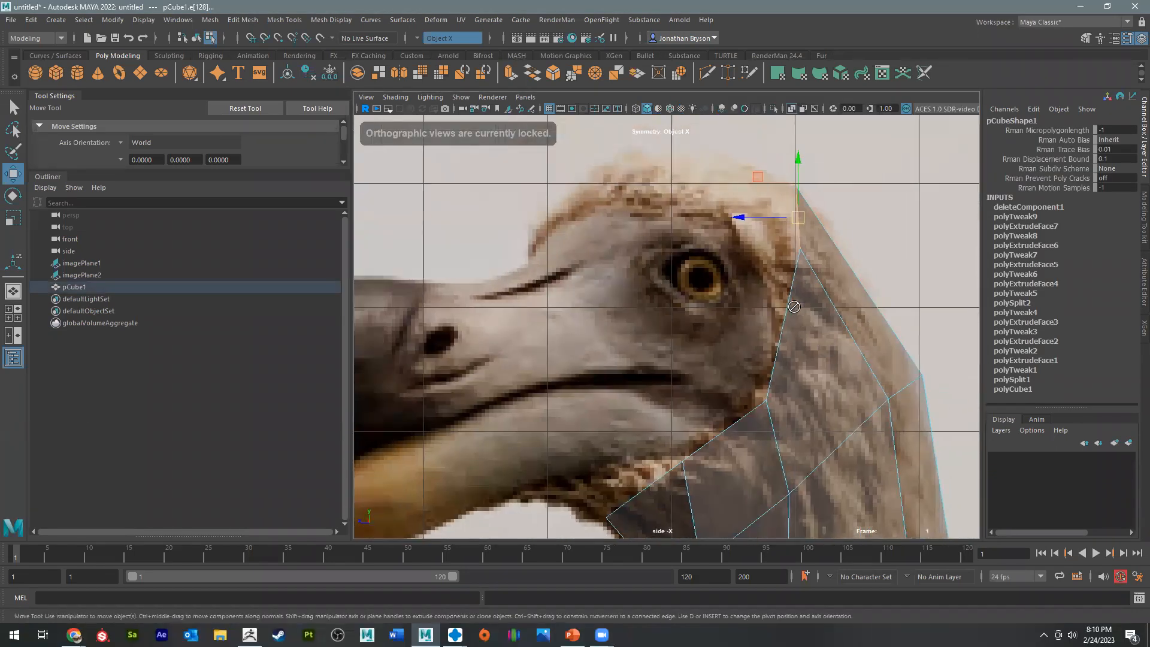
pyautogui.keyDown('shift'); pyautogui.moveTo(786, 297); pyautogui.dragTo(779, 195, button='right'); pyautogui.keyUp('shift')
pyautogui.moveTo(779, 195); pyautogui.dragTo(693, 174, button='middle')
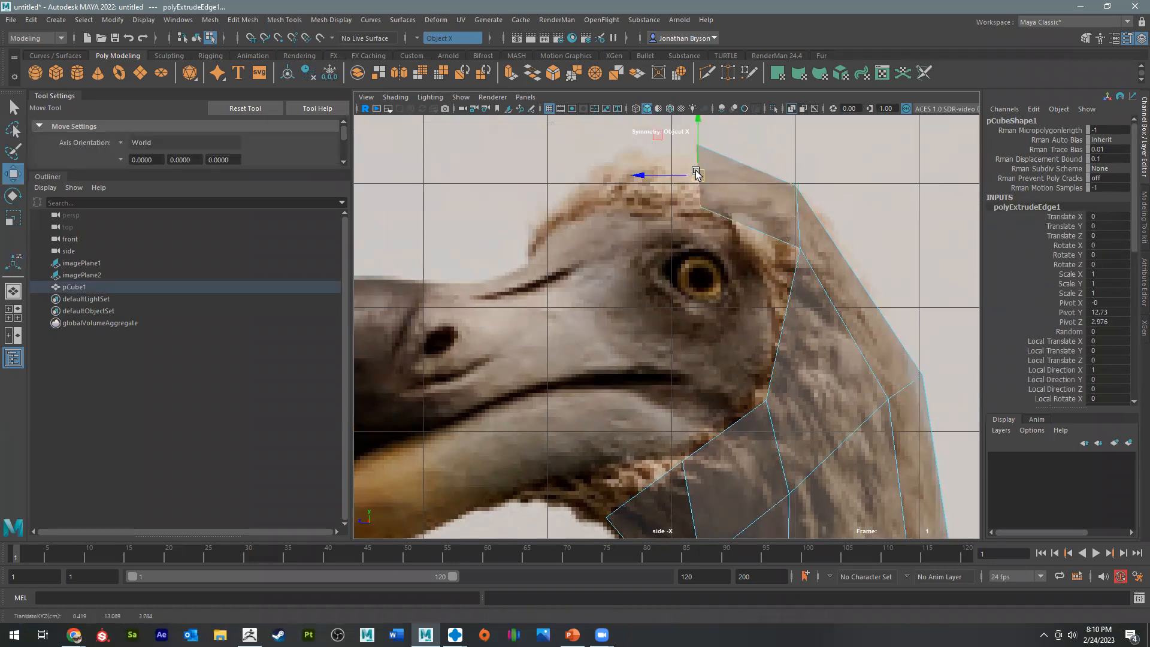
pyautogui.press('e')
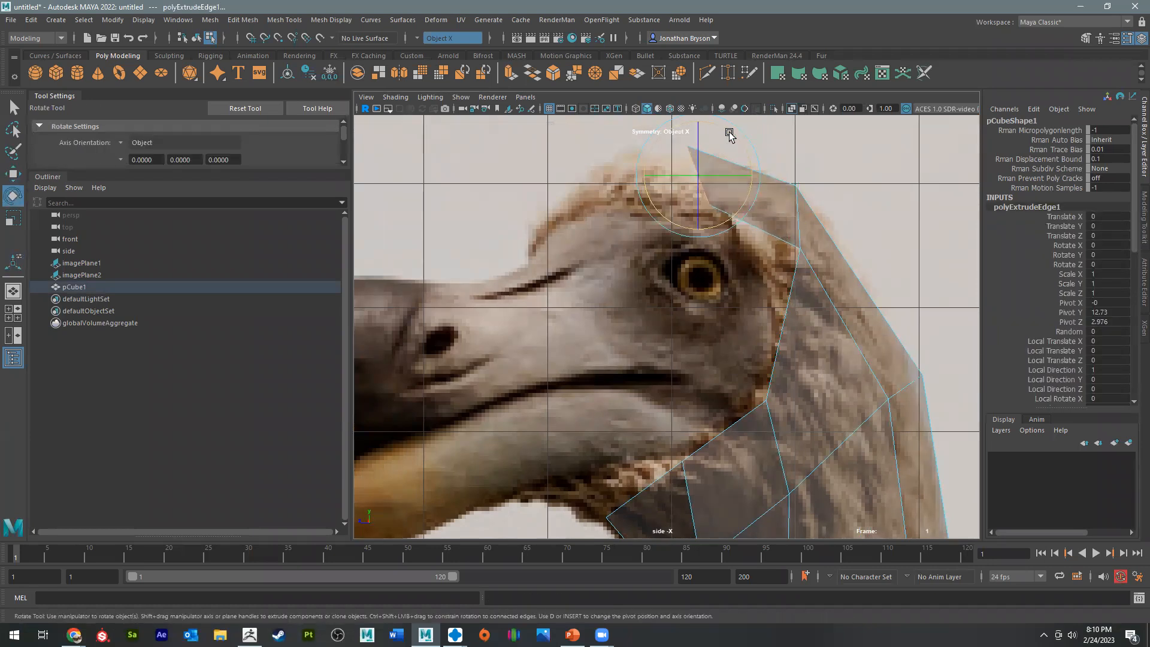
# Step: Extrude the crown edges forward again above the eye, rotating and positioning them along the forehead
pyautogui.press('g')
pyautogui.press('w')
pyautogui.moveTo(701, 176); pyautogui.dragTo(611, 188)
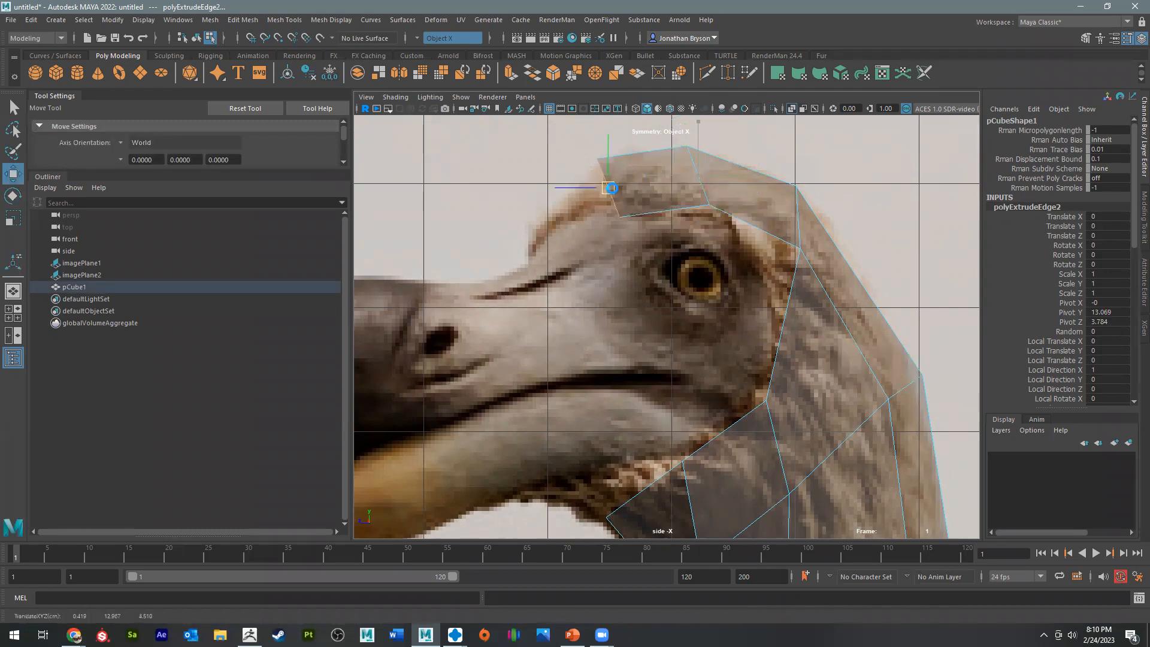
pyautogui.press('e')
pyautogui.moveTo(593, 237); pyautogui.dragTo(612, 235)
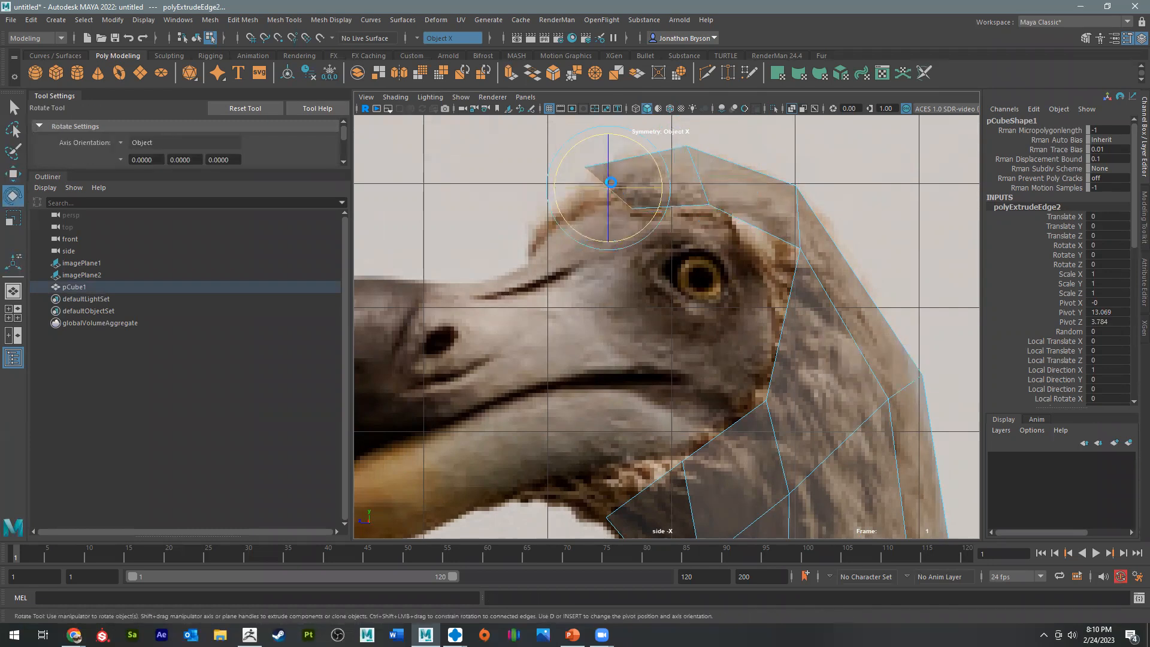
pyautogui.press('w')
pyautogui.moveTo(609, 183); pyautogui.dragTo(606, 196)
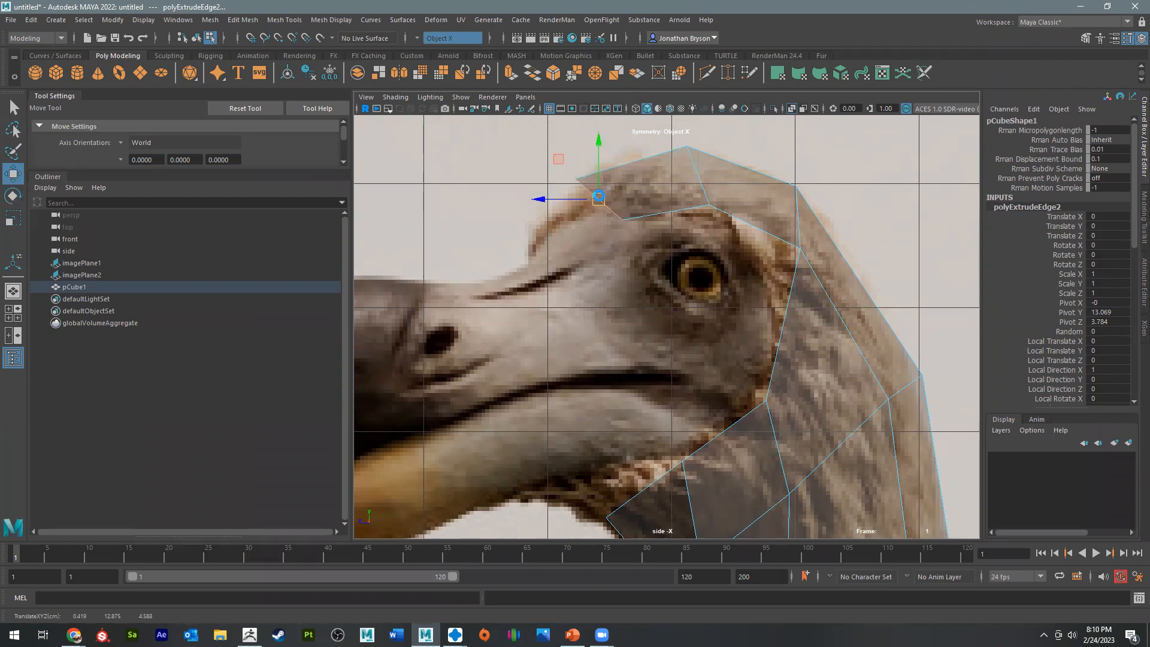
# Step: Extrude the forehead edges once more, forward and down towards the base of the beak
pyautogui.press('g')
pyautogui.press('w')
pyautogui.moveTo(599, 197); pyautogui.dragTo(552, 244)
pyautogui.press('e')
pyautogui.press('q')
pyautogui.press('w')
# Step: Extrude the throat border edges forward beneath the jaw and adjust the upper corner vertex of the new faces
pyautogui.keyDown('alt'); pyautogui.moveTo(666, 327); pyautogui.dragTo(759, 269, button='middle'); pyautogui.keyUp('alt')
pyautogui.keyDown('alt'); pyautogui.moveTo(661, 266); pyautogui.dragTo(611, 309, button='middle'); pyautogui.keyUp('alt')
pyautogui.keyDown('alt'); pyautogui.moveTo(676, 518); pyautogui.dragTo(686, 412, button='middle'); pyautogui.keyUp('alt')
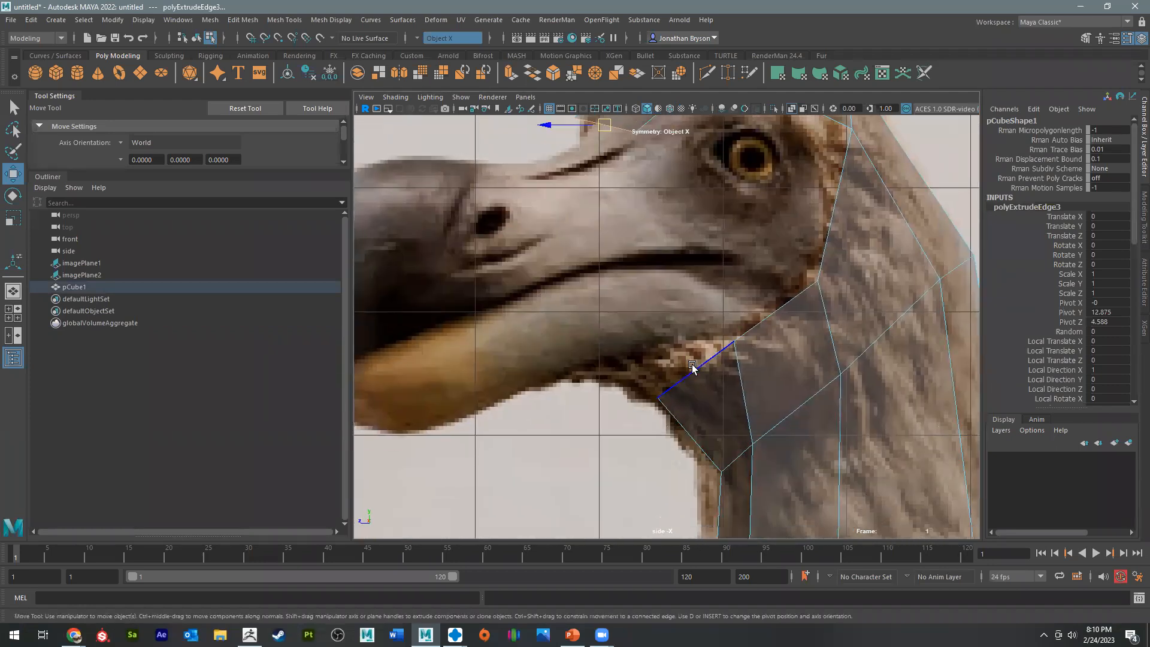
pyautogui.click(692, 367)
pyautogui.moveTo(689, 367); pyautogui.dragTo(645, 341)
pyautogui.hotkey('ctrl', 'z')
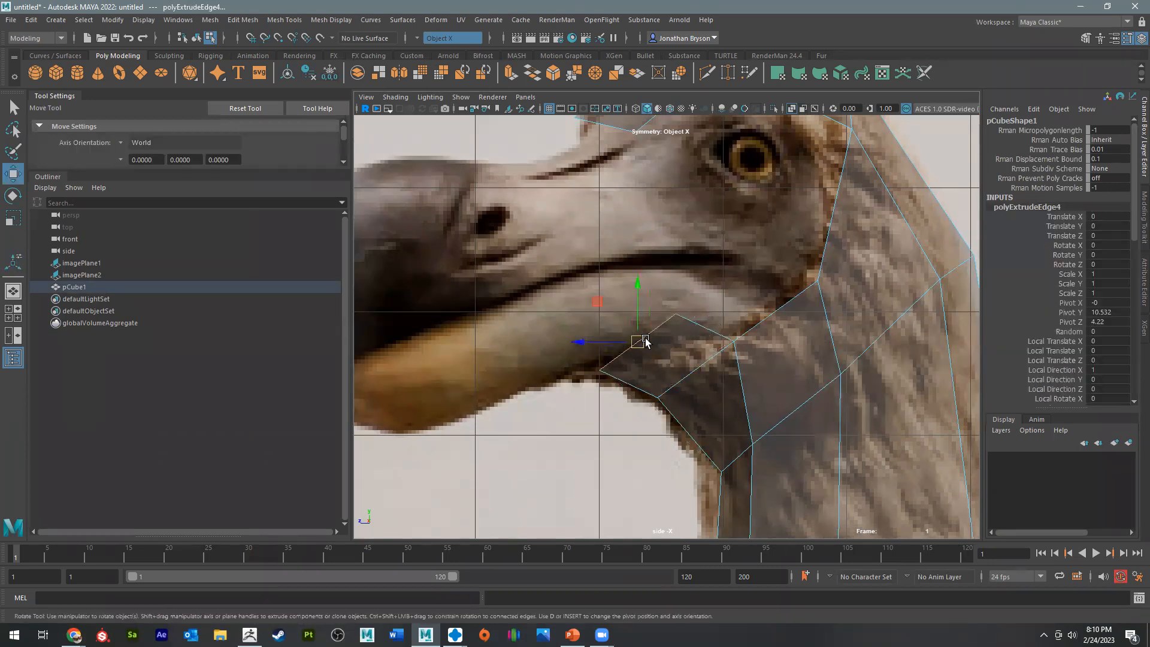
pyautogui.press('e')
pyautogui.moveTo(716, 333); pyautogui.dragTo(633, 258, button='right')
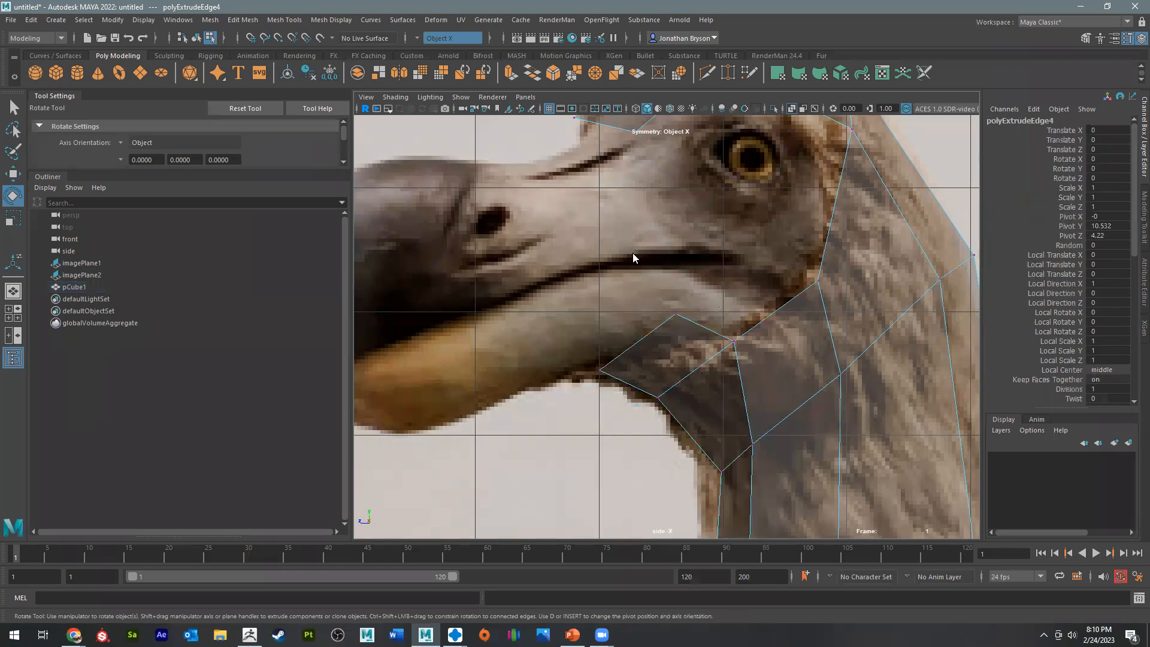
pyautogui.moveTo(685, 326)
pyautogui.mouseDown()
pyautogui.moveTo(677, 317)
pyautogui.moveTo(681, 334)
pyautogui.mouseUp()
pyautogui.press('w')
# Step: Adjust the vertices at the jaw corner, the back of the crown and the forehead to fit the reference head
pyautogui.moveTo(808, 255); pyautogui.dragTo(858, 294)
pyautogui.keyDown('alt'); pyautogui.moveTo(827, 289); pyautogui.dragTo(787, 351, button='middle'); pyautogui.keyUp('alt')
pyautogui.scroll(1, 786, 352)
pyautogui.moveTo(791, 343); pyautogui.dragTo(790, 331)
pyautogui.moveTo(823, 159); pyautogui.dragTo(833, 194)
pyautogui.moveTo(837, 175); pyautogui.dragTo(809, 191)
pyautogui.keyDown('alt'); pyautogui.moveTo(809, 190); pyautogui.dragTo(803, 281, button='middle'); pyautogui.keyUp('alt')
pyautogui.moveTo(800, 170); pyautogui.dragTo(826, 188)
pyautogui.moveTo(776, 260); pyautogui.dragTo(806, 307)
pyautogui.moveTo(796, 279); pyautogui.dragTo(806, 269)
pyautogui.moveTo(562, 252); pyautogui.dragTo(598, 292)
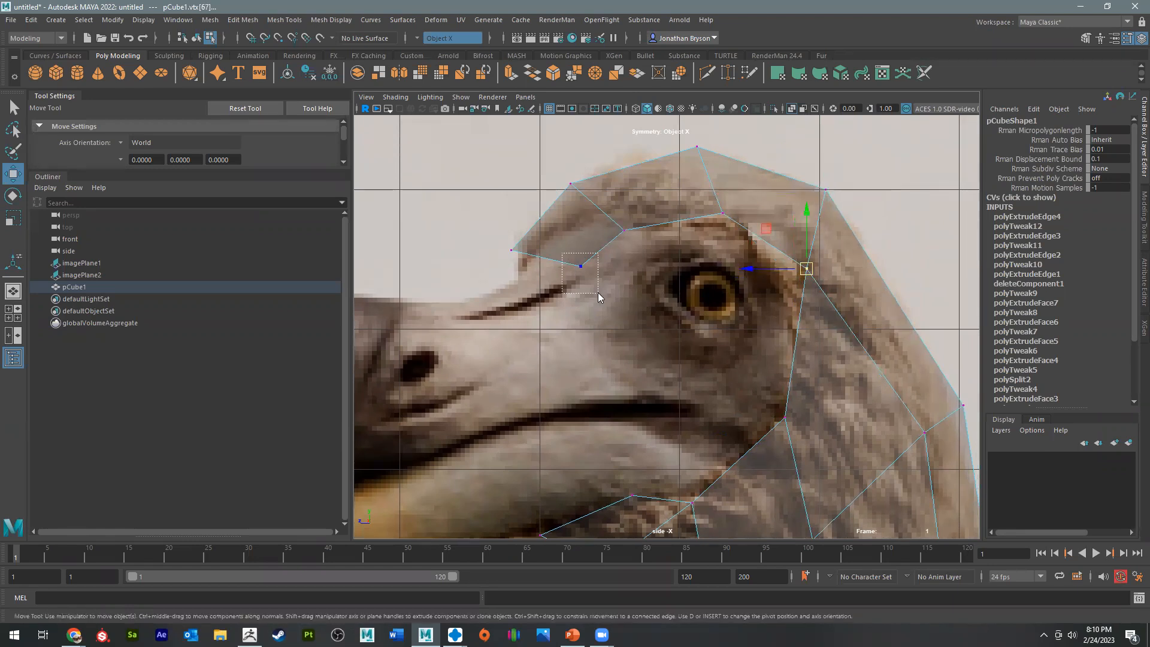
pyautogui.scroll(-6, 519, 288)
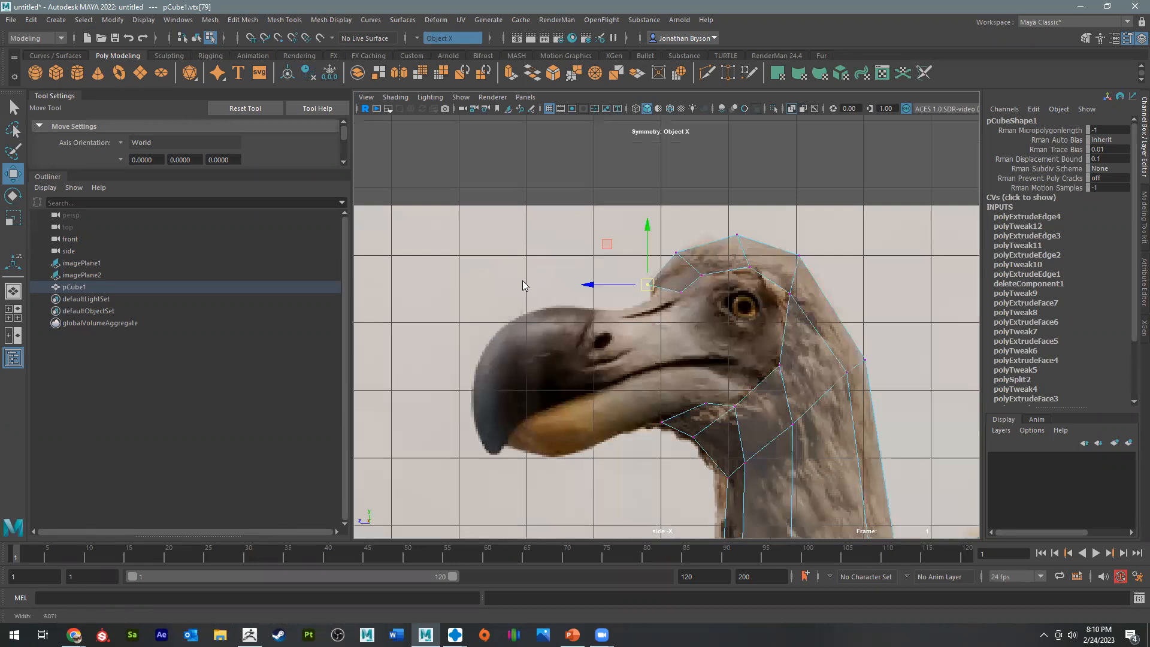
# Step: Extrude the front forehead edges forward and down onto the top of the beak, rotating them to match its slope
pyautogui.press('space')
pyautogui.press('space')
pyautogui.keyDown('alt'); pyautogui.moveTo(849, 234); pyautogui.dragTo(701, 336); pyautogui.keyUp('alt')
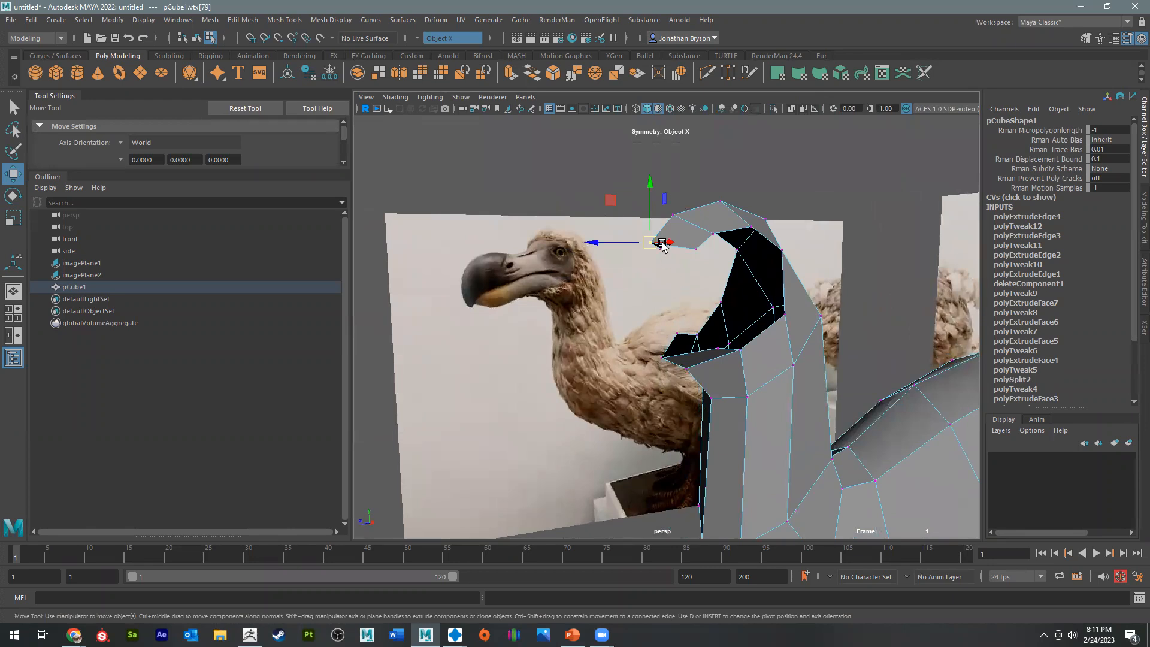
pyautogui.moveTo(683, 237); pyautogui.dragTo(681, 211, button='right')
pyautogui.click(679, 246)
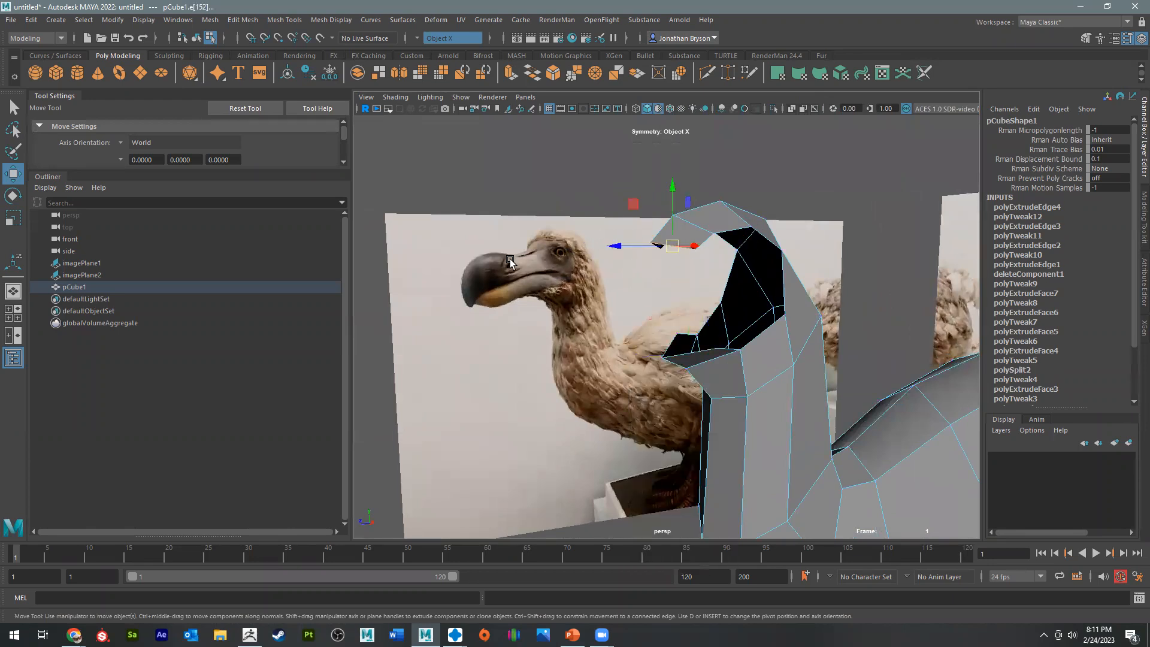
pyautogui.press('space')
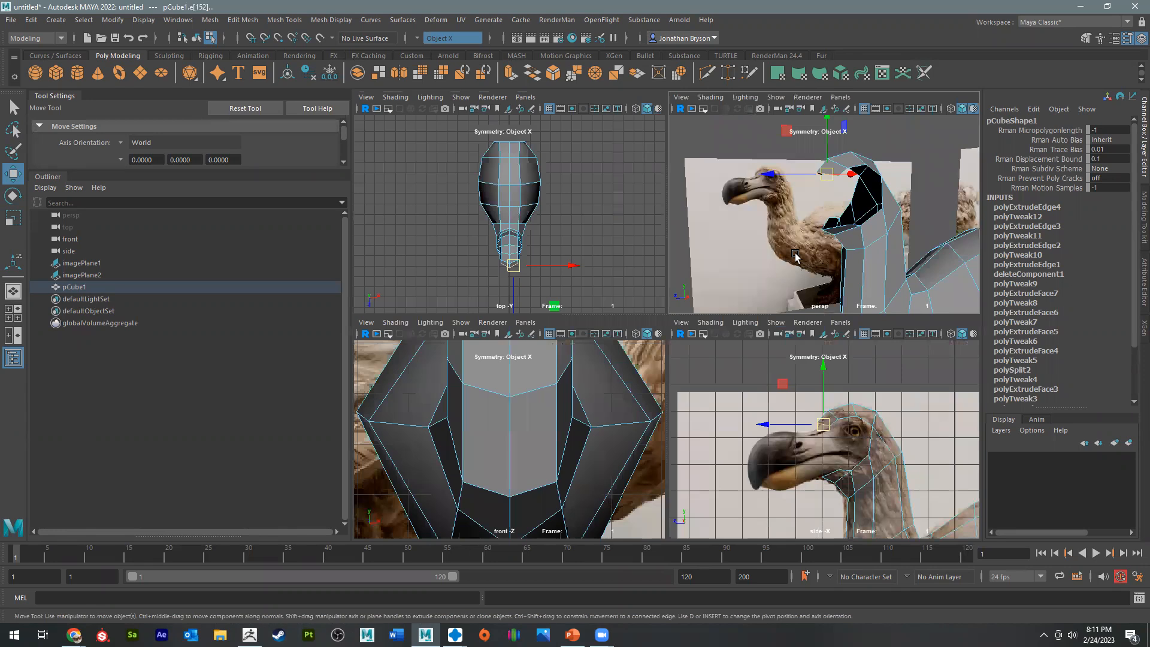
pyautogui.press('space')
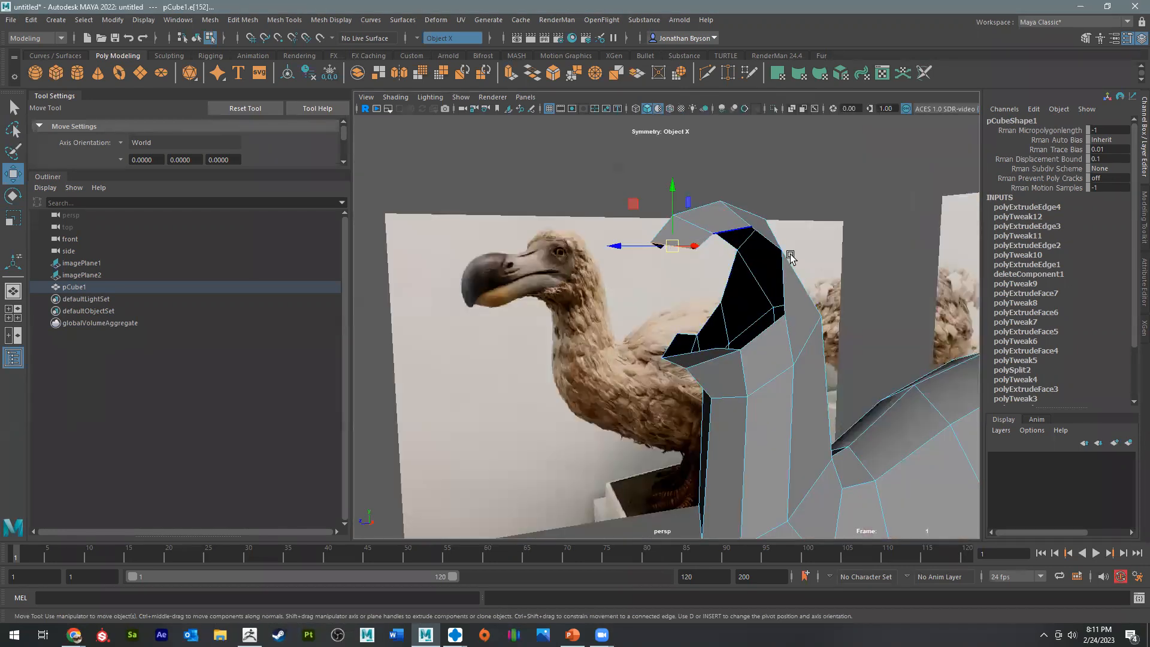
pyautogui.press('space')
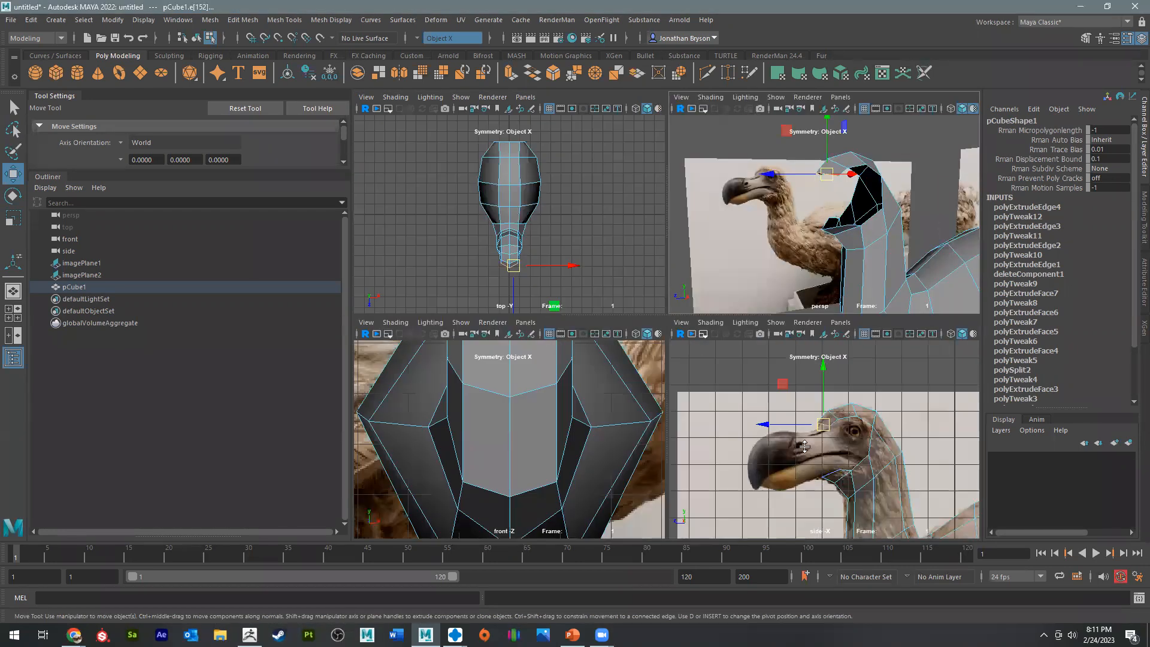
pyautogui.press('space')
pyautogui.scroll(5, 781, 395)
pyautogui.keyDown('alt'); pyautogui.moveTo(781, 392); pyautogui.dragTo(762, 428, button='middle'); pyautogui.keyUp('alt')
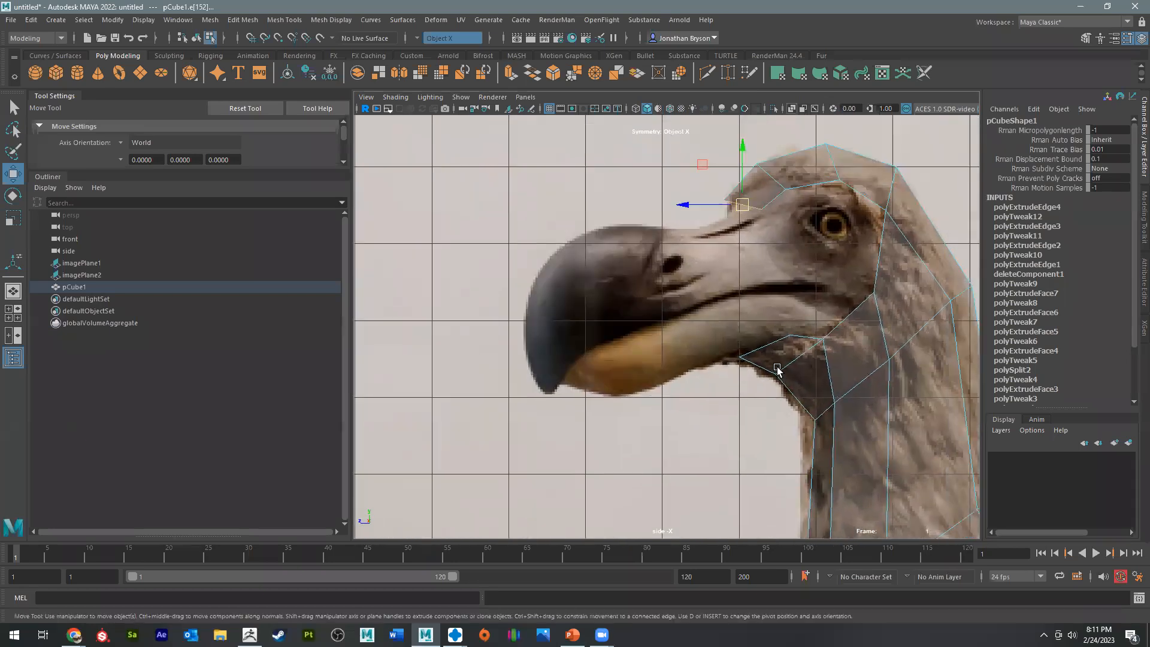
pyautogui.hotkey('ctrl', 'e')
pyautogui.moveTo(745, 204); pyautogui.dragTo(716, 231)
pyautogui.moveTo(725, 290); pyautogui.dragTo(699, 284)
pyautogui.press('w')
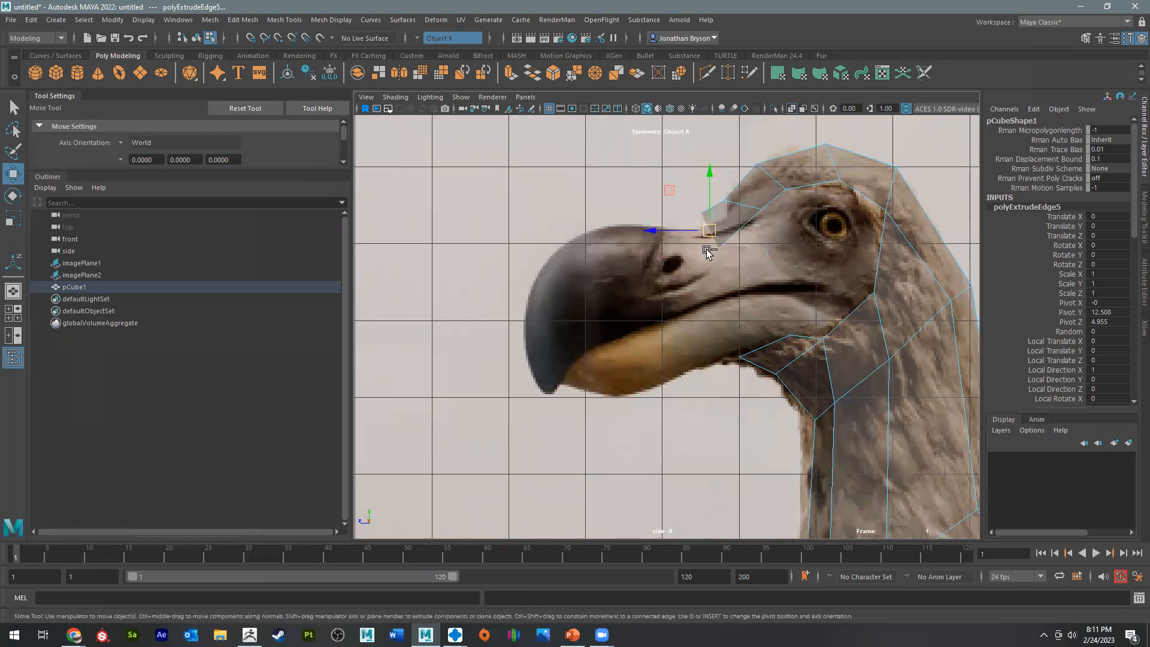
# Step: Reposition the new edges at the base of the beak and extrude them forward onto its upper ridge, rotating them to match
pyautogui.moveTo(709, 226); pyautogui.dragTo(710, 239)
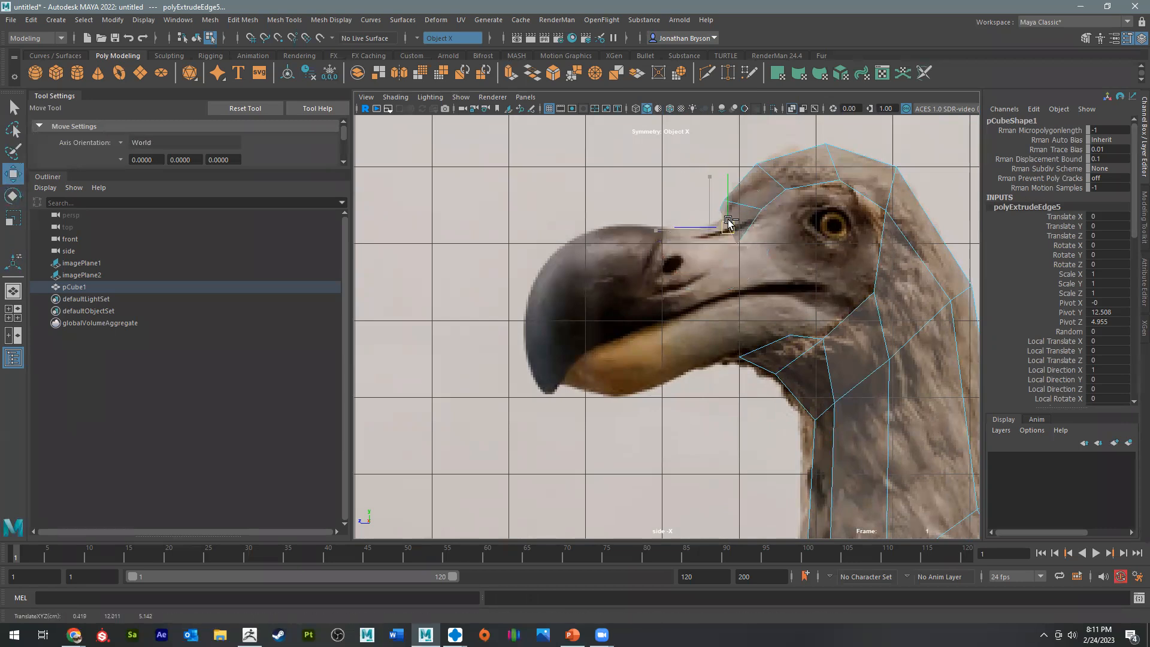
pyautogui.moveTo(733, 224); pyautogui.dragTo(733, 224)
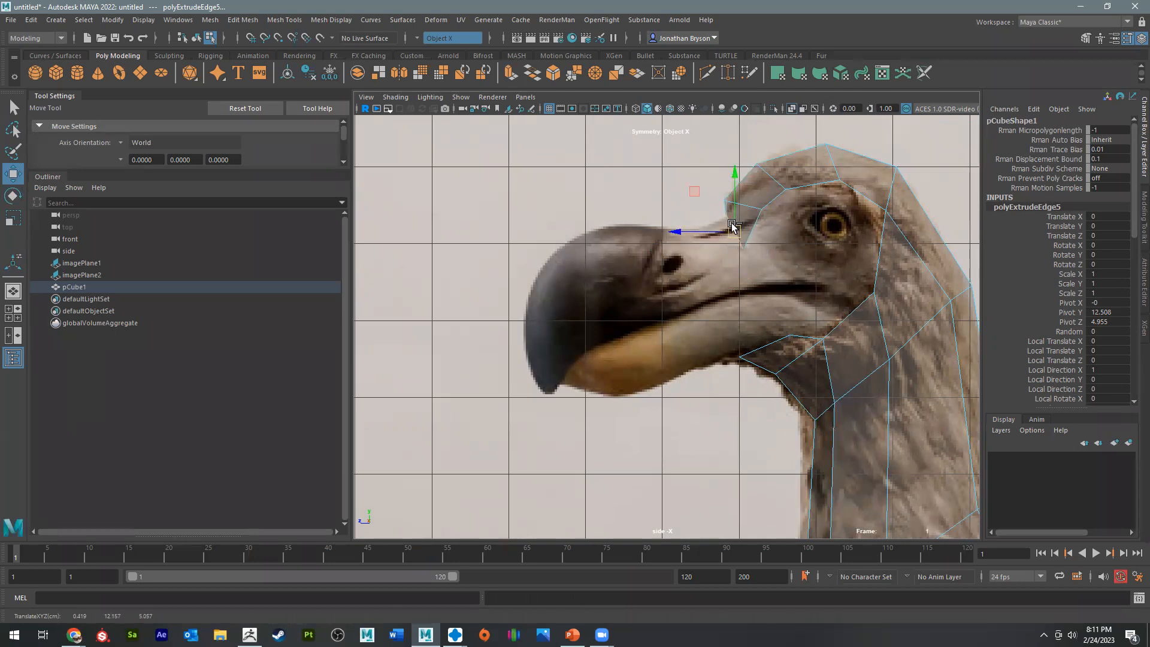
pyautogui.moveTo(729, 232); pyautogui.dragTo(692, 239)
pyautogui.hotkey('ctrl', 'z')
pyautogui.hotkey('ctrl', 'e')
pyautogui.press('w')
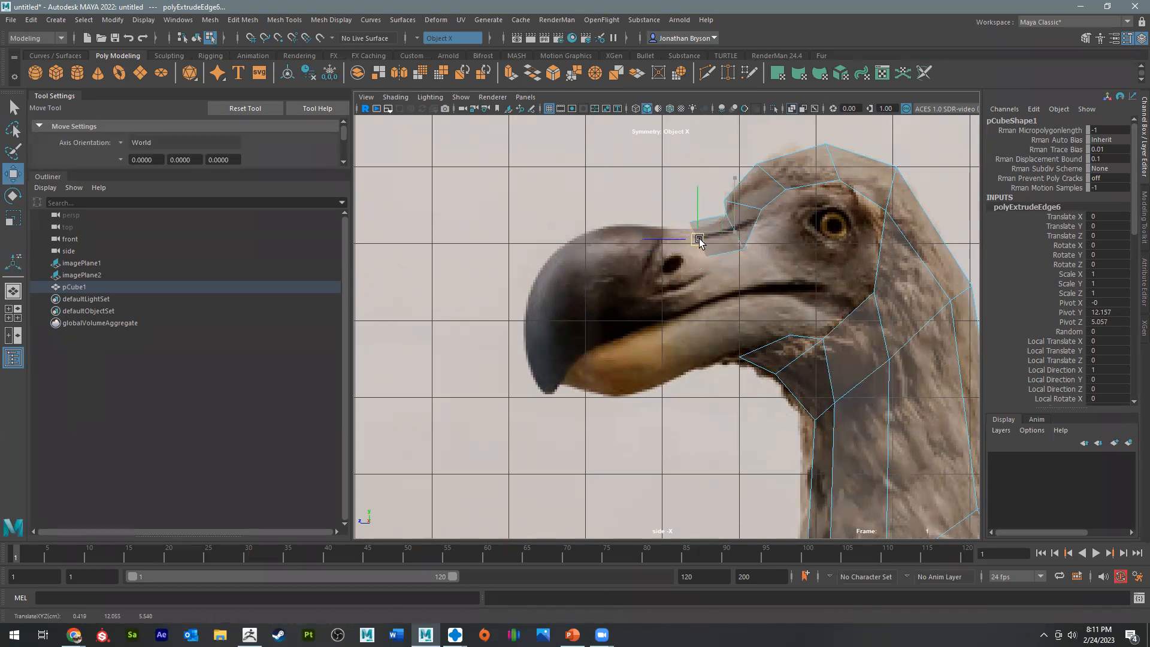
pyautogui.press('e')
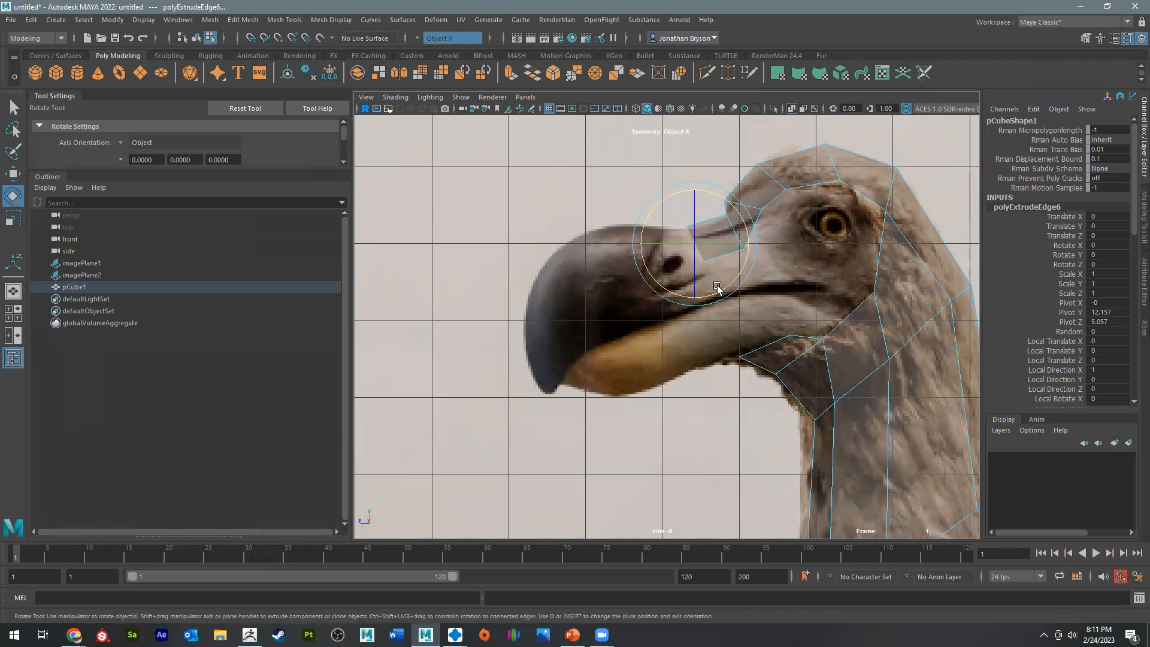
pyautogui.press('w')
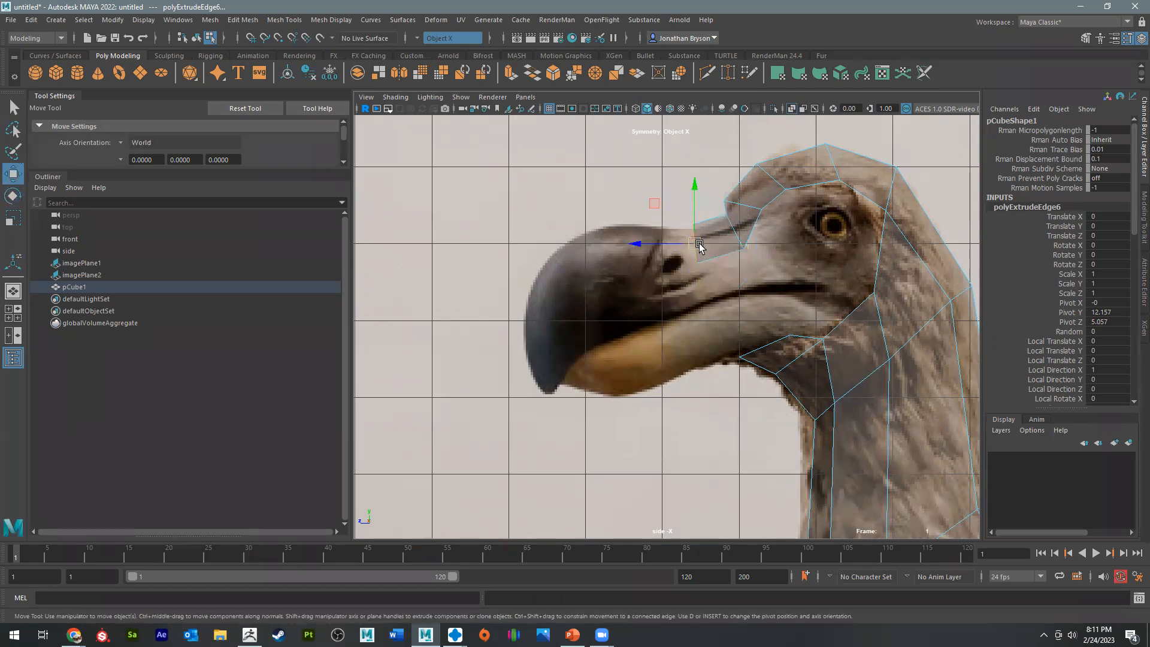
# Step: Extrude the ridge edges forward along the top of the beak to just above the nostril, rotating them upright
pyautogui.hotkey('ctrl', 'e')
pyautogui.press('w')
pyautogui.moveTo(694, 243); pyautogui.dragTo(693, 220)
pyautogui.press('e')
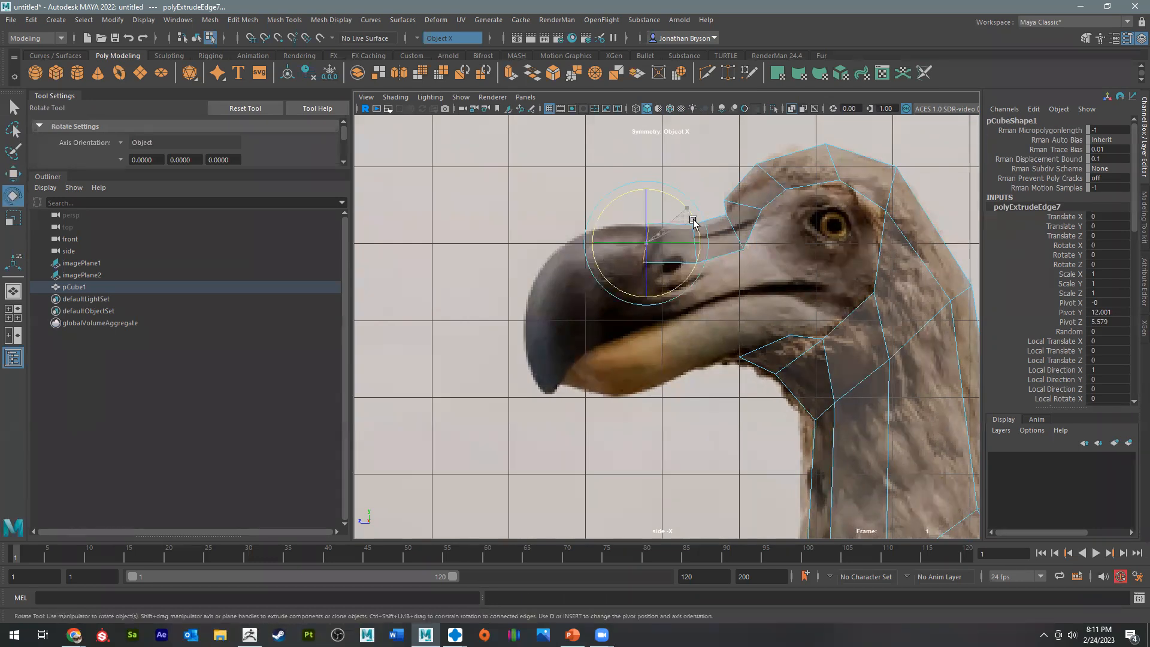
# Step: Extrude the edges forward from above the nostril to the start of the beak's curve and rotate them towards its slope
pyautogui.hotkey('ctrl', 'e')
pyautogui.press('w')
pyautogui.moveTo(644, 244); pyautogui.dragTo(594, 255)
pyautogui.press('e')
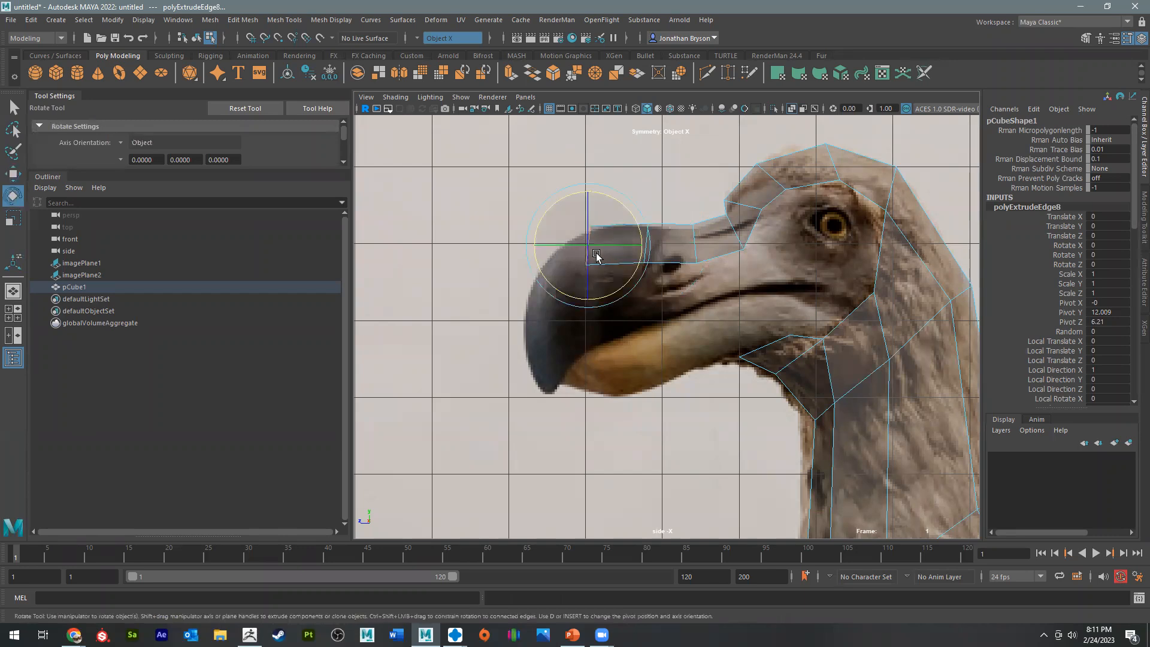
pyautogui.moveTo(626, 210)
pyautogui.mouseDown()
pyautogui.moveTo(592, 192)
pyautogui.moveTo(609, 201)
pyautogui.mouseUp()
pyautogui.press('q')
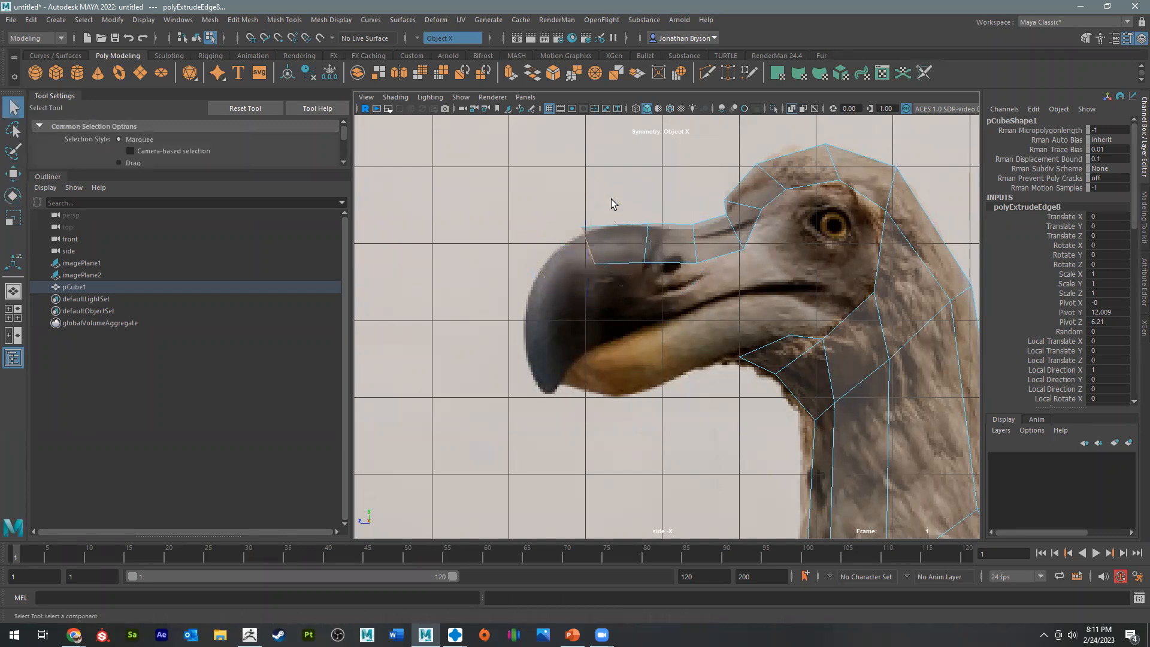
# Step: Extrude the edges forward and down around the upper front curve of the beak, rotating them to follow it
pyautogui.press('w')
pyautogui.moveTo(586, 250); pyautogui.dragTo(549, 283)
pyautogui.hotkey('ctrl', 'e')
pyautogui.press('w')
pyautogui.press('e')
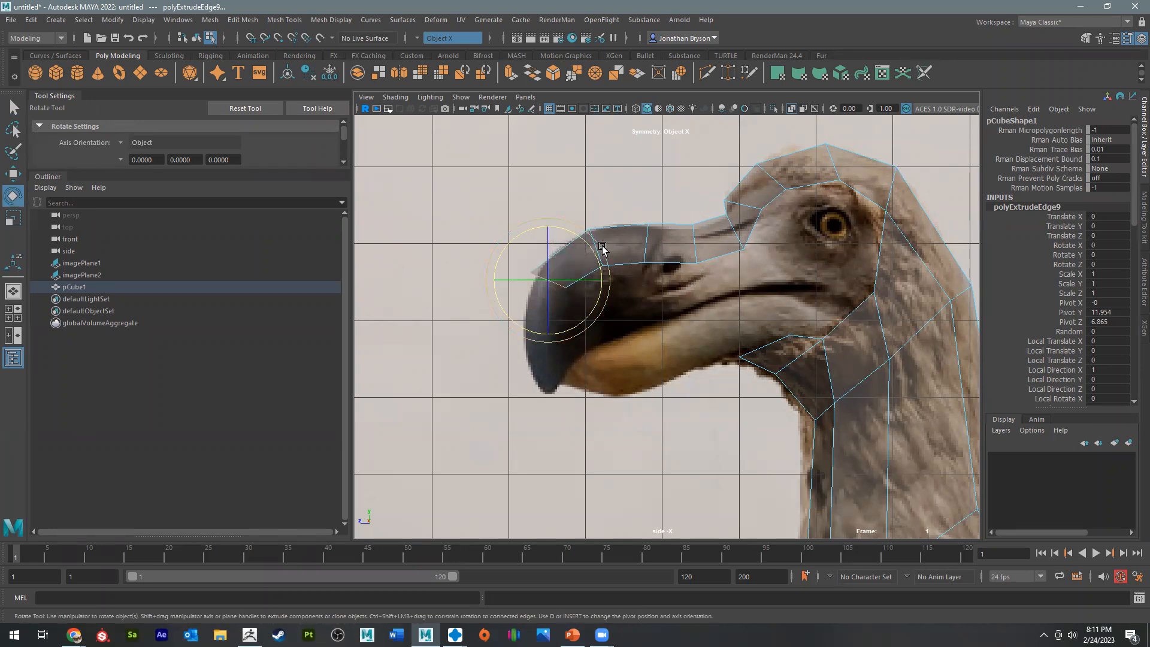
# Step: Extrude the edges down the front of the beak and rotate them nearly horizontal
pyautogui.press('w')
pyautogui.moveTo(547, 279); pyautogui.dragTo(539, 334)
pyautogui.hotkey('ctrl', 'e')
pyautogui.press('e')
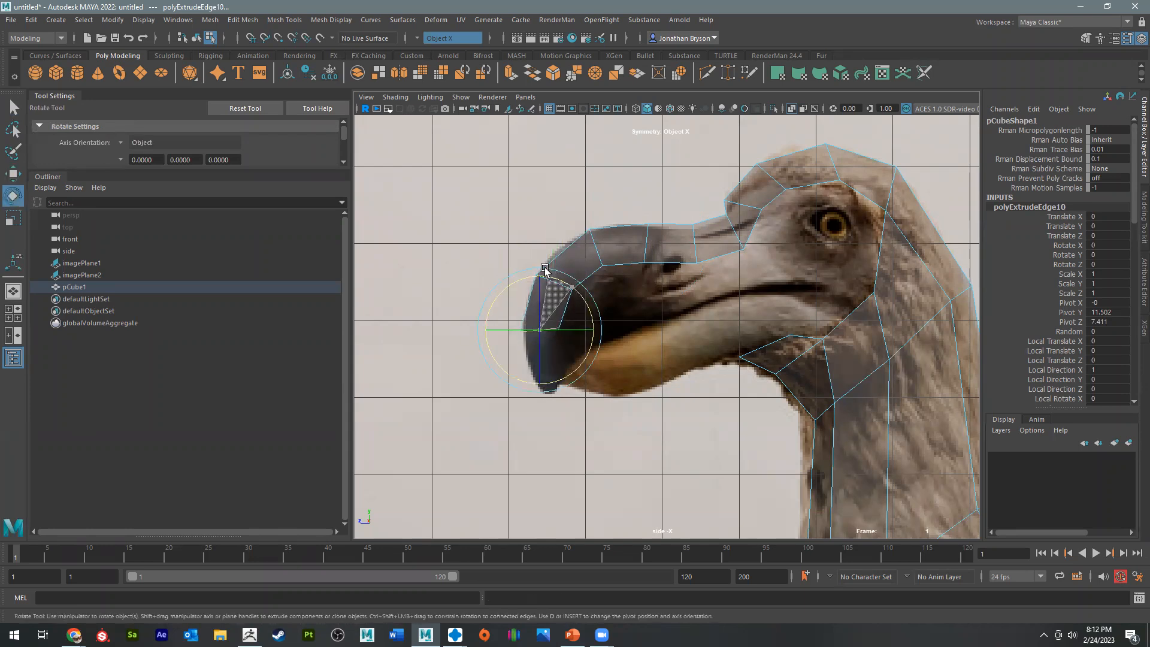
pyautogui.press('w')
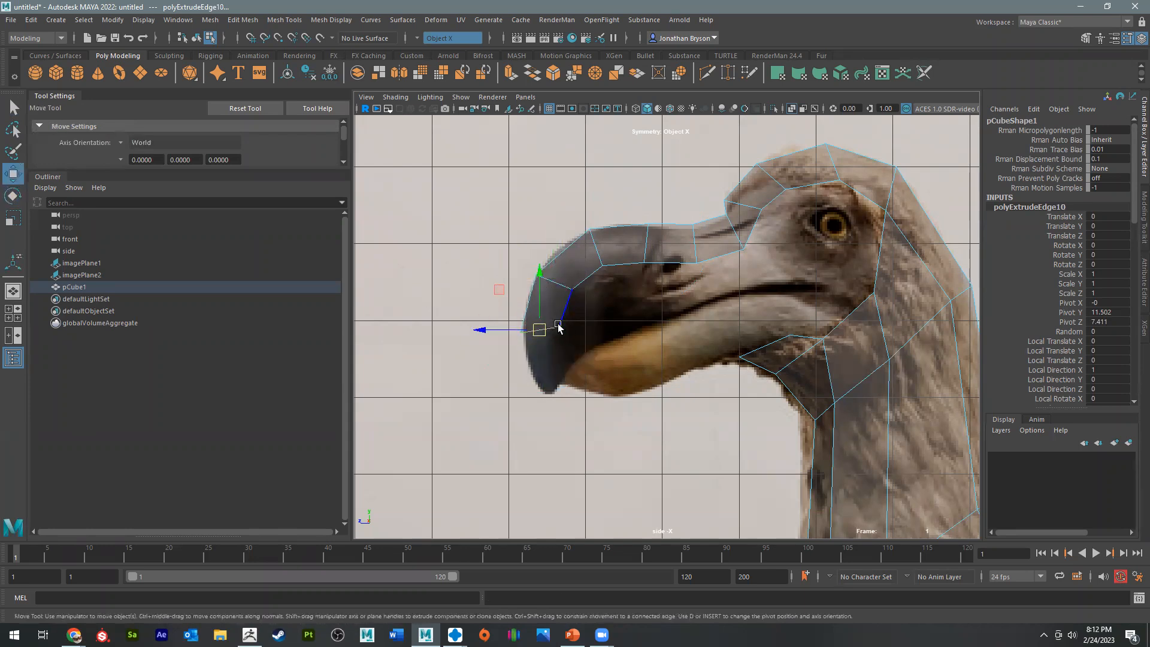
# Step: Extrude the edges down twice more to the hooked tip of the upper beak, rotating them to fit the point
pyautogui.hotkey('ctrl', 'e')
pyautogui.moveTo(557, 328); pyautogui.dragTo(549, 371)
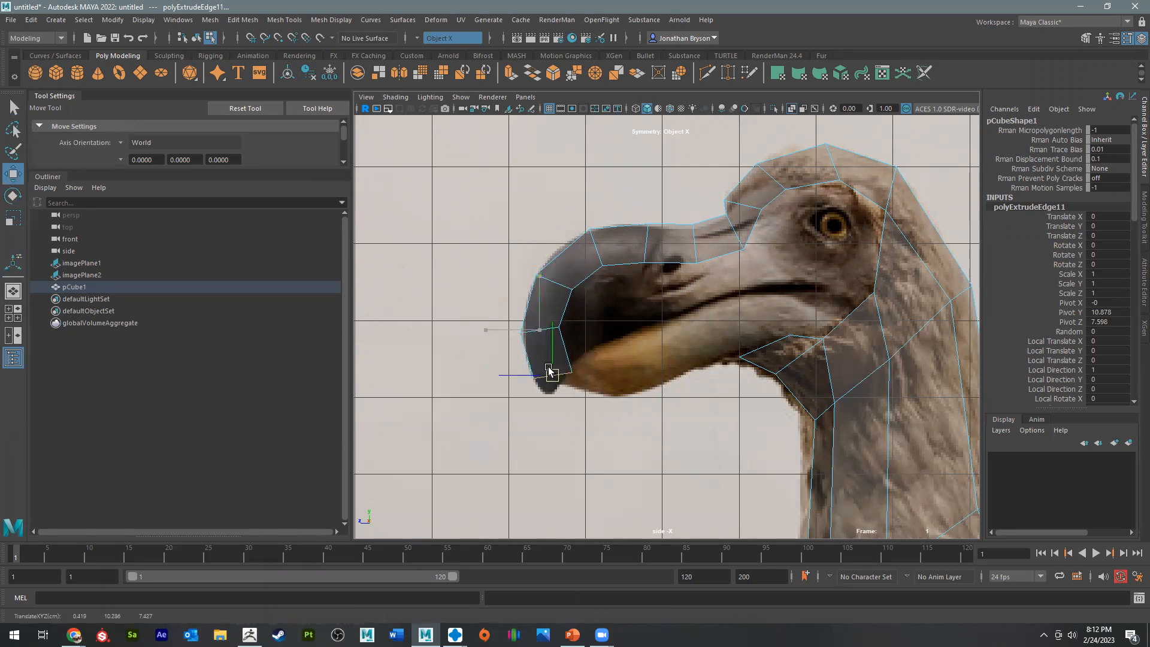
pyautogui.press('e')
pyautogui.moveTo(577, 329)
pyautogui.mouseDown()
pyautogui.moveTo(539, 309)
pyautogui.moveTo(578, 328)
pyautogui.moveTo(584, 368)
pyautogui.moveTo(549, 369)
pyautogui.moveTo(556, 384)
pyautogui.mouseUp()
pyautogui.press('w')
pyautogui.hotkey('ctrl', 'e')
pyautogui.press('w')
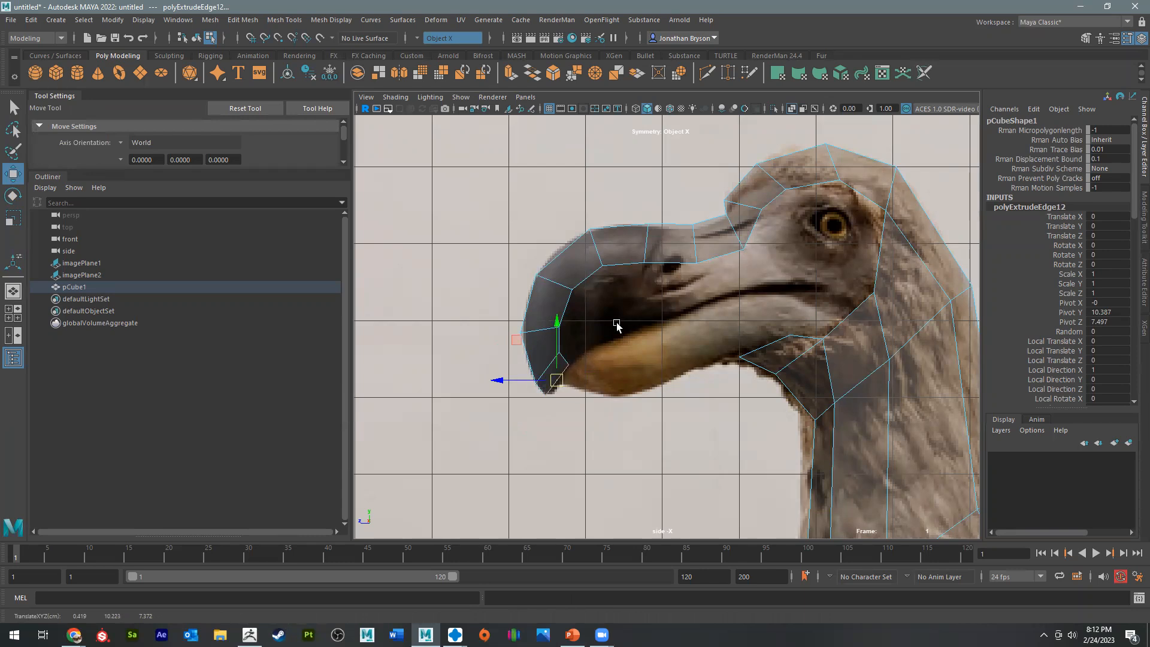
# Step: Extrude the front edge beneath the jaw forward and rotate it to follow the underside of the lower beak
pyautogui.moveTo(769, 344); pyautogui.dragTo(767, 268, button='right')
pyautogui.click(769, 347)
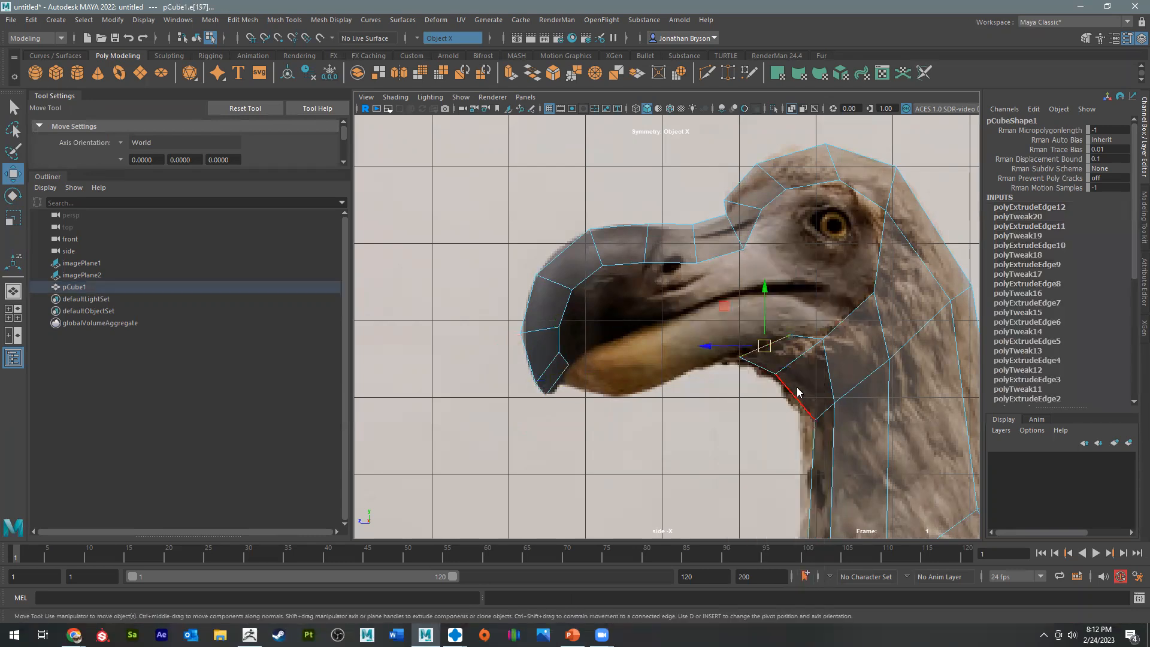
pyautogui.hotkey('ctrl', 'e')
pyautogui.press('w')
pyautogui.moveTo(769, 341); pyautogui.dragTo(741, 340)
pyautogui.press('e')
pyautogui.moveTo(761, 300); pyautogui.dragTo(705, 256)
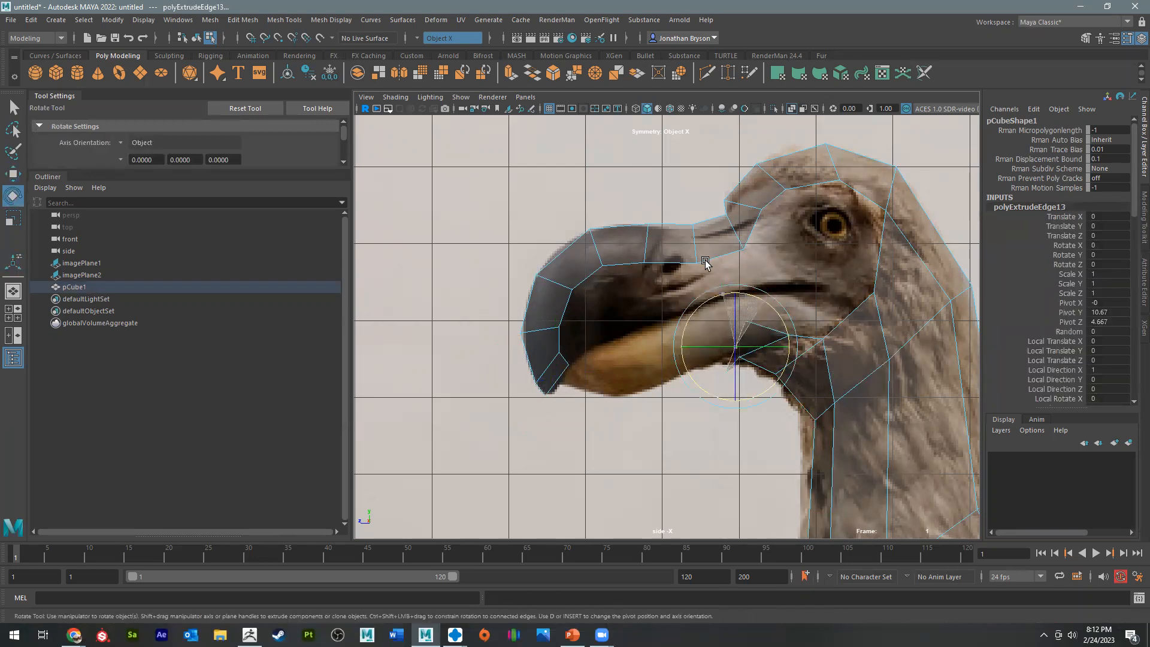
# Step: Extrude the jaw edge forward again along the lower beak, rotating it to match the slope
pyautogui.press('w')
pyautogui.moveTo(733, 349); pyautogui.dragTo(689, 350)
pyautogui.hotkey('ctrl', 'e')
pyautogui.press('w')
pyautogui.press('e')
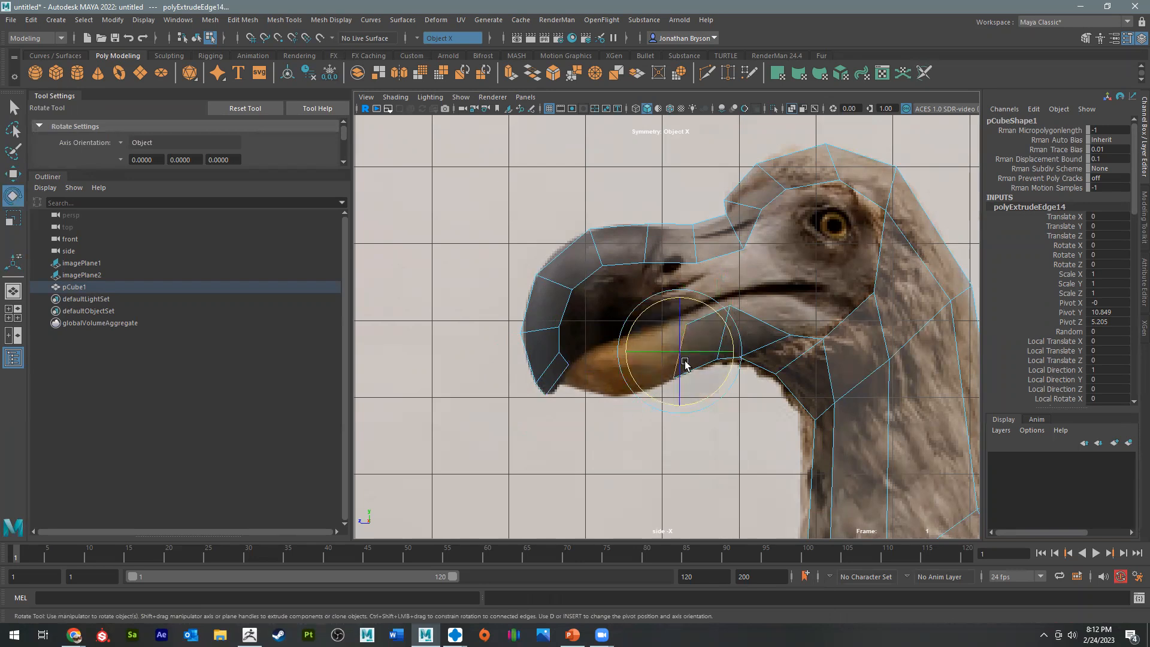
# Step: Extrude the lower beak edge forward and down to its lowest point, and preview the mesh smoothed
pyautogui.hotkey('ctrl', 'e')
pyautogui.press('w')
pyautogui.moveTo(673, 348); pyautogui.dragTo(636, 362)
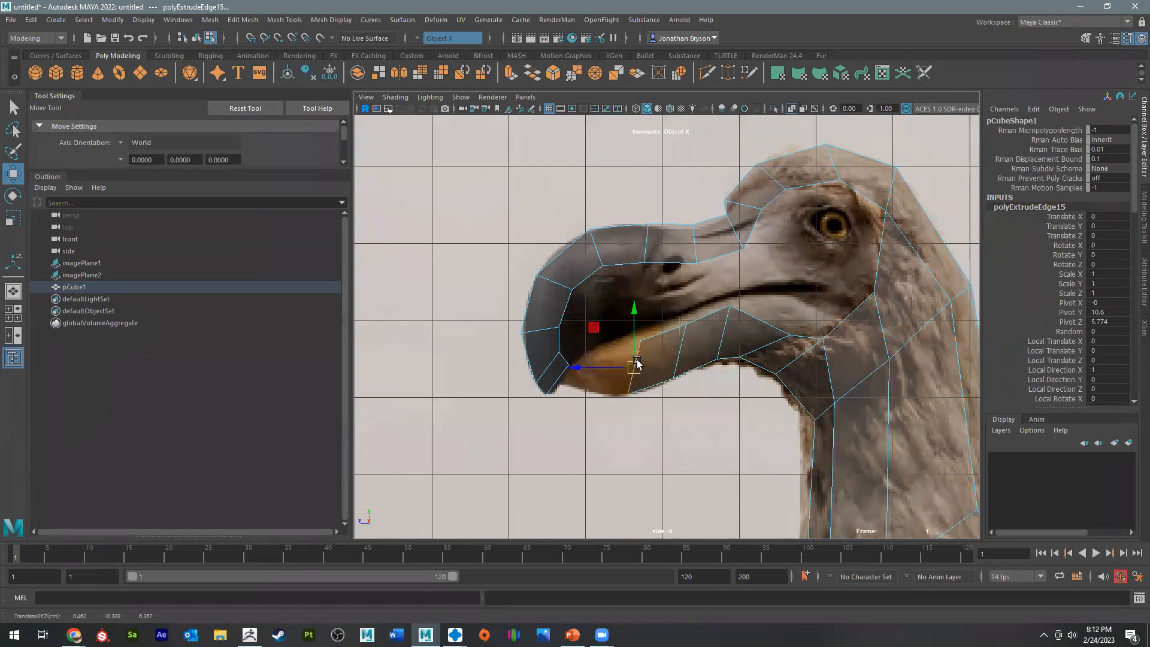
pyautogui.press('3')
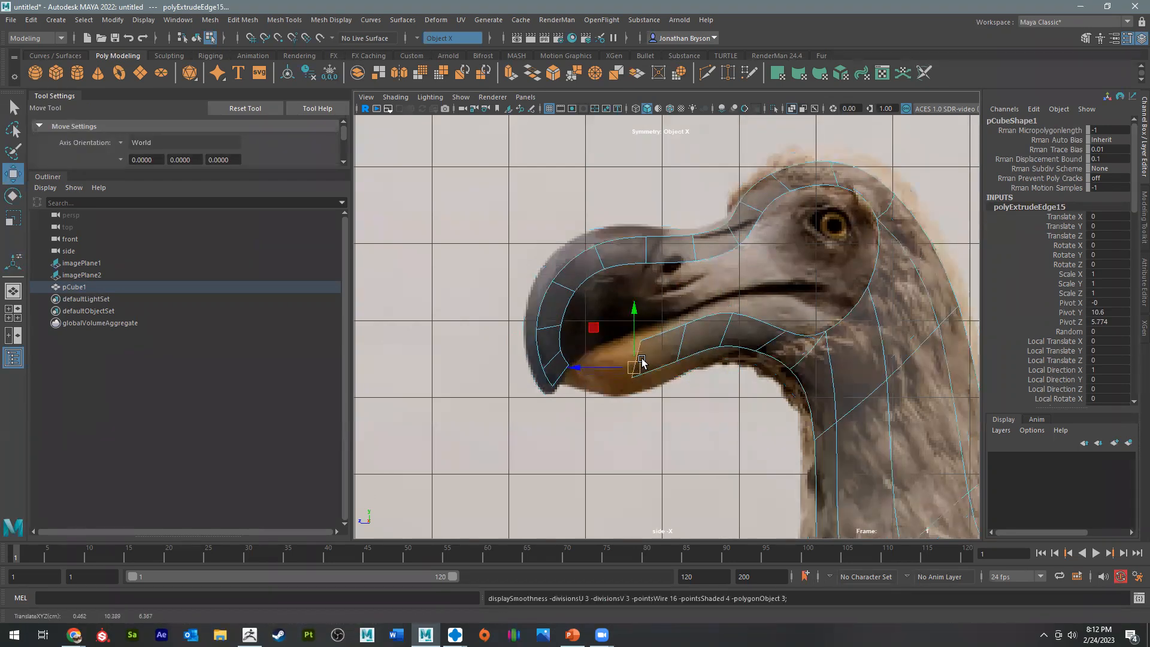
pyautogui.press('1')
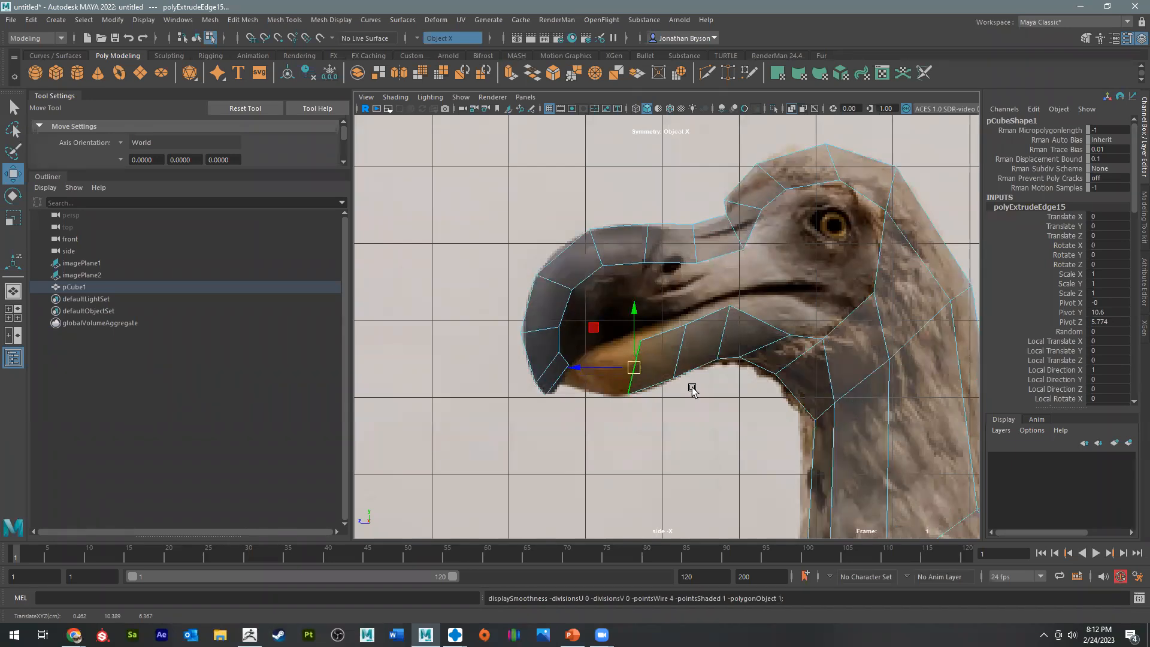
# Step: Extrude the lower beak edge forward towards the beak tip and rotate it
pyautogui.hotkey('ctrl', 'e')
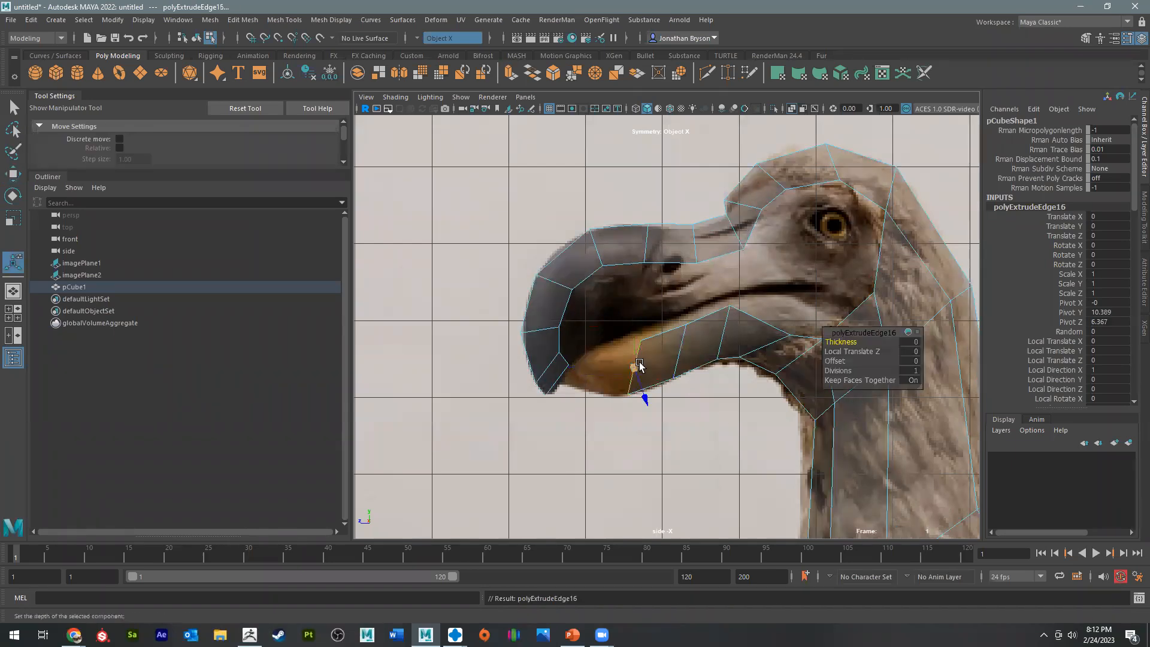
pyautogui.press('w')
pyautogui.moveTo(636, 366); pyautogui.dragTo(595, 368)
pyautogui.press('e')
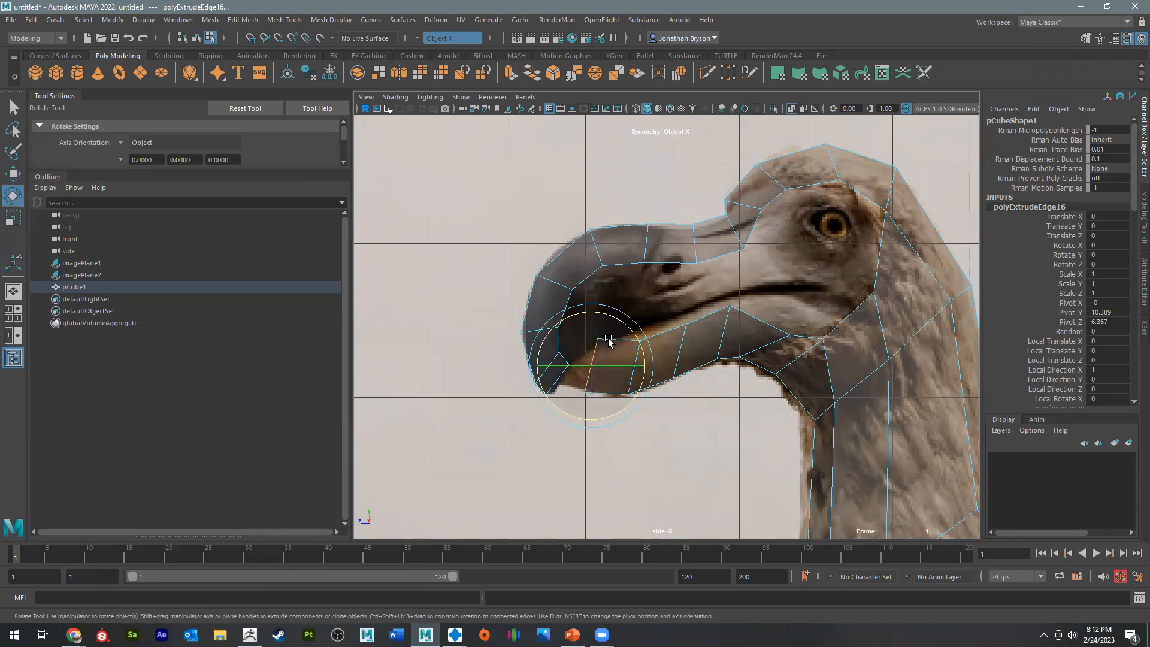
# Step: Adjust the vertices at the front end and underside of the lower beak to fit the reference outline
pyautogui.moveTo(656, 343); pyautogui.dragTo(655, 272, button='right')
pyautogui.moveTo(612, 339); pyautogui.dragTo(596, 372)
pyautogui.click(601, 342)
pyautogui.press('w')
pyautogui.click(586, 392)
pyautogui.click(627, 394)
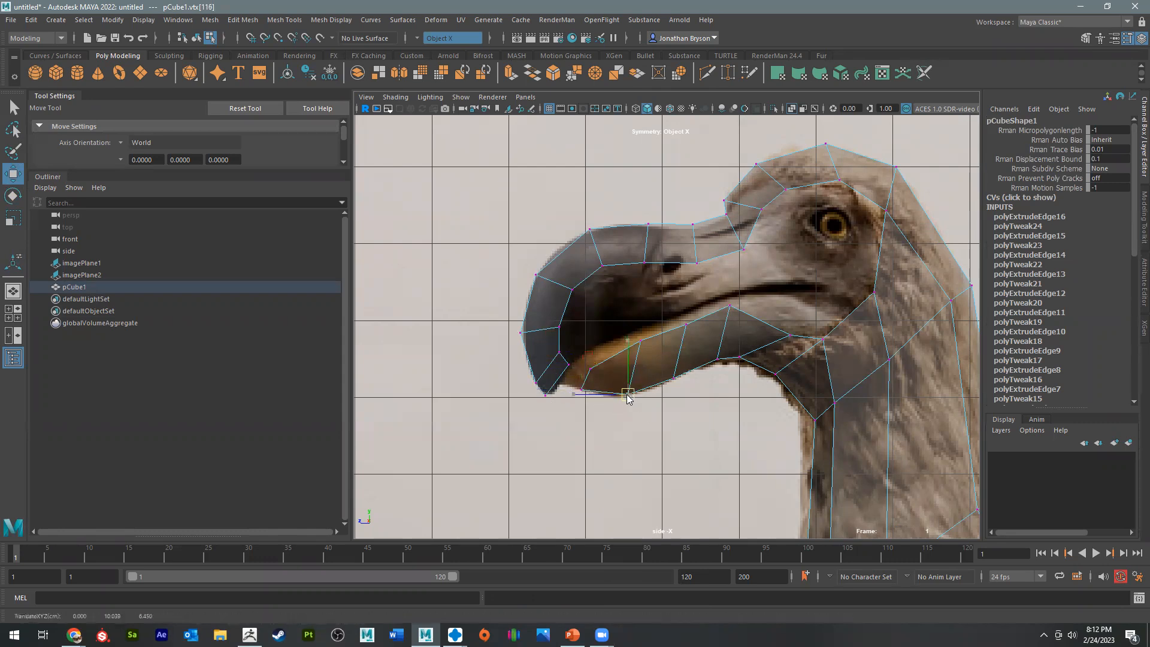
# Step: Move the upper vertices of the lower beak strip down and adjust the vertices beneath the jaw to even out its width
pyautogui.click(640, 340)
pyautogui.moveTo(640, 340); pyautogui.dragTo(640, 363)
pyautogui.click(686, 323)
pyautogui.moveTo(686, 323); pyautogui.dragTo(684, 350)
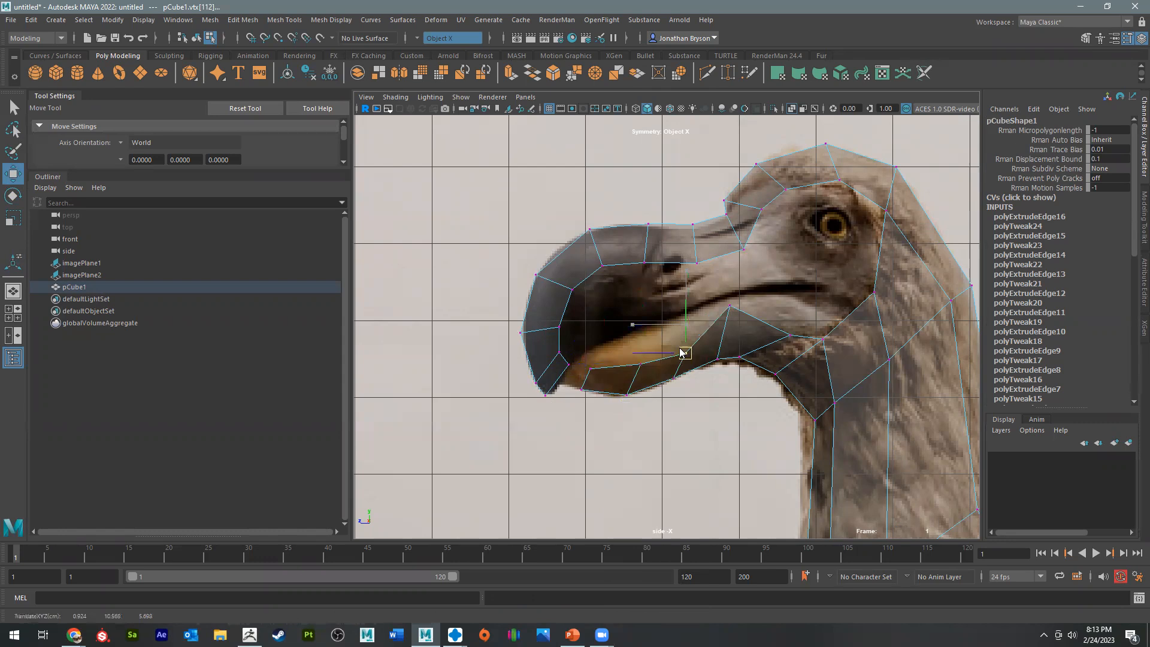
pyautogui.click(732, 304)
pyautogui.moveTo(732, 304); pyautogui.dragTo(789, 322)
pyautogui.click(791, 336)
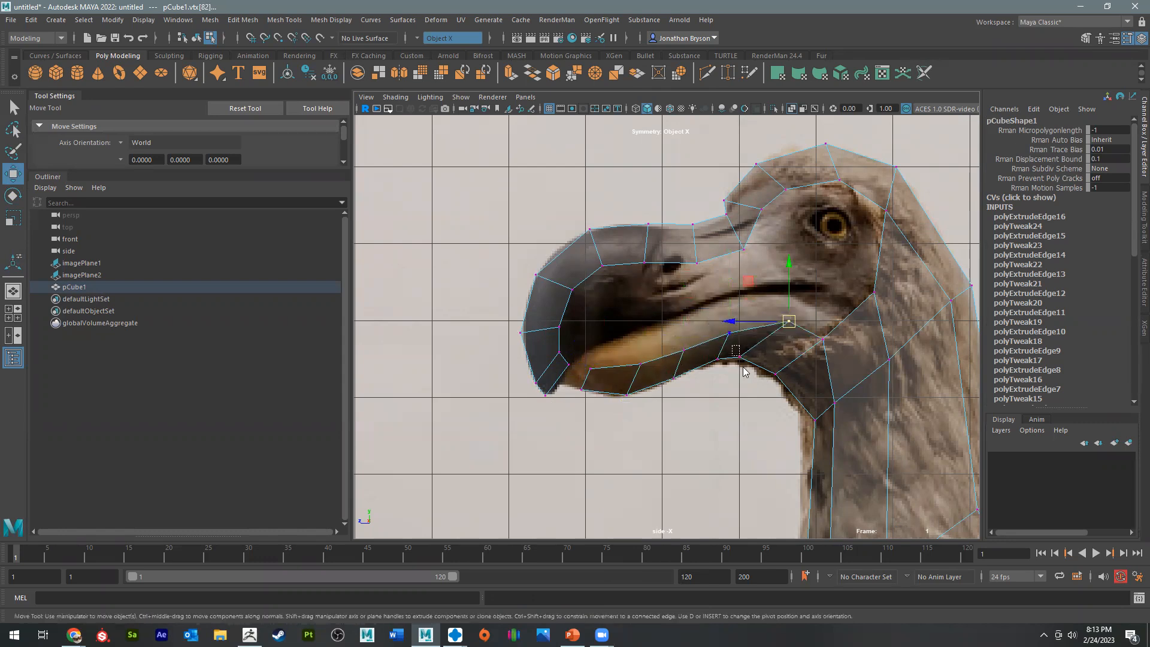
pyautogui.click(748, 357)
pyautogui.moveTo(746, 355); pyautogui.dragTo(746, 355)
# Step: Adjust the vertices at the jaw corner and upper throat to smooth the transition into the lower beak
pyautogui.click(789, 322)
pyautogui.moveTo(789, 322); pyautogui.dragTo(779, 333)
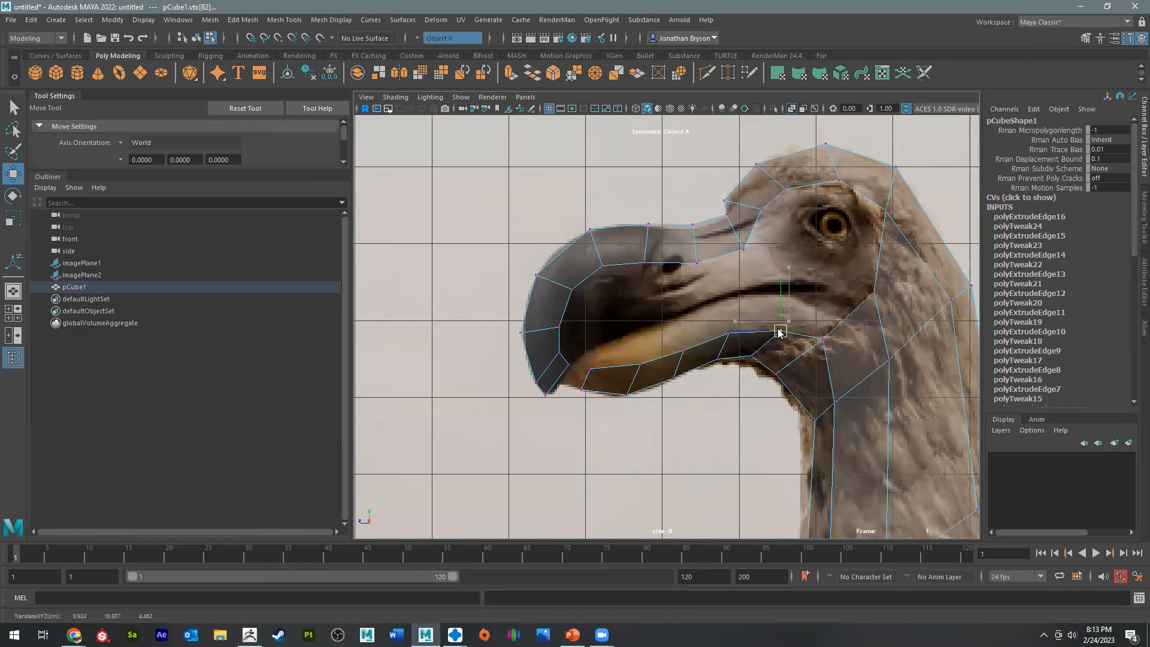
pyautogui.click(774, 373)
pyautogui.moveTo(766, 376); pyautogui.dragTo(763, 366)
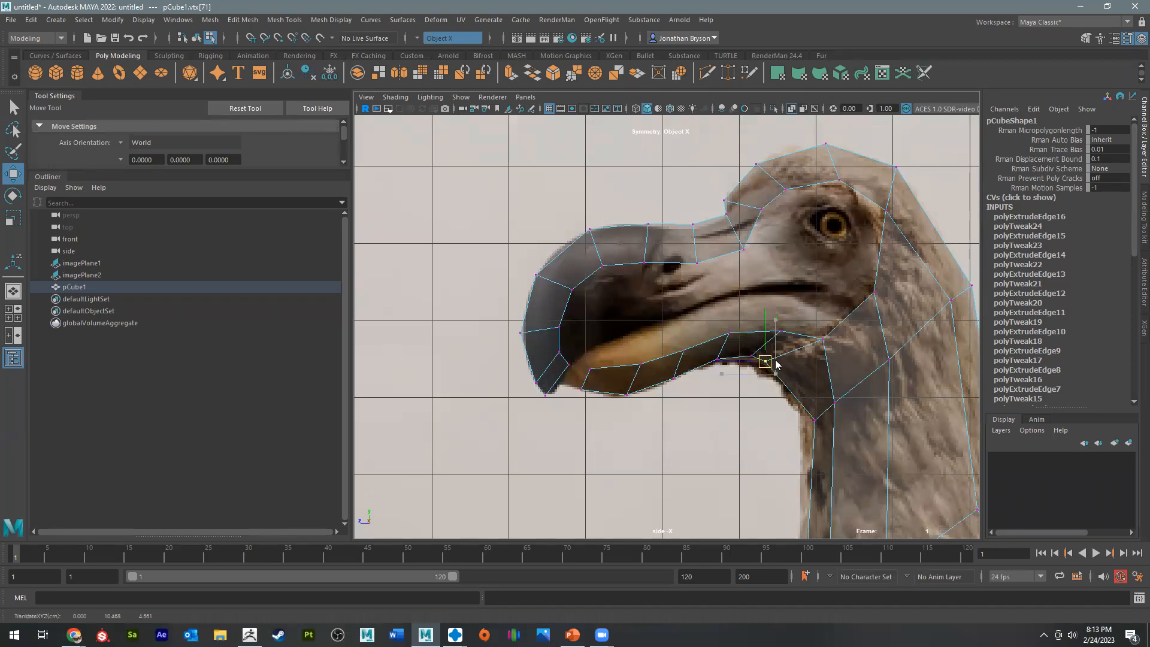
pyautogui.click(825, 342)
pyautogui.moveTo(825, 343); pyautogui.dragTo(828, 339)
pyautogui.click(767, 362)
pyautogui.moveTo(766, 362); pyautogui.dragTo(776, 362)
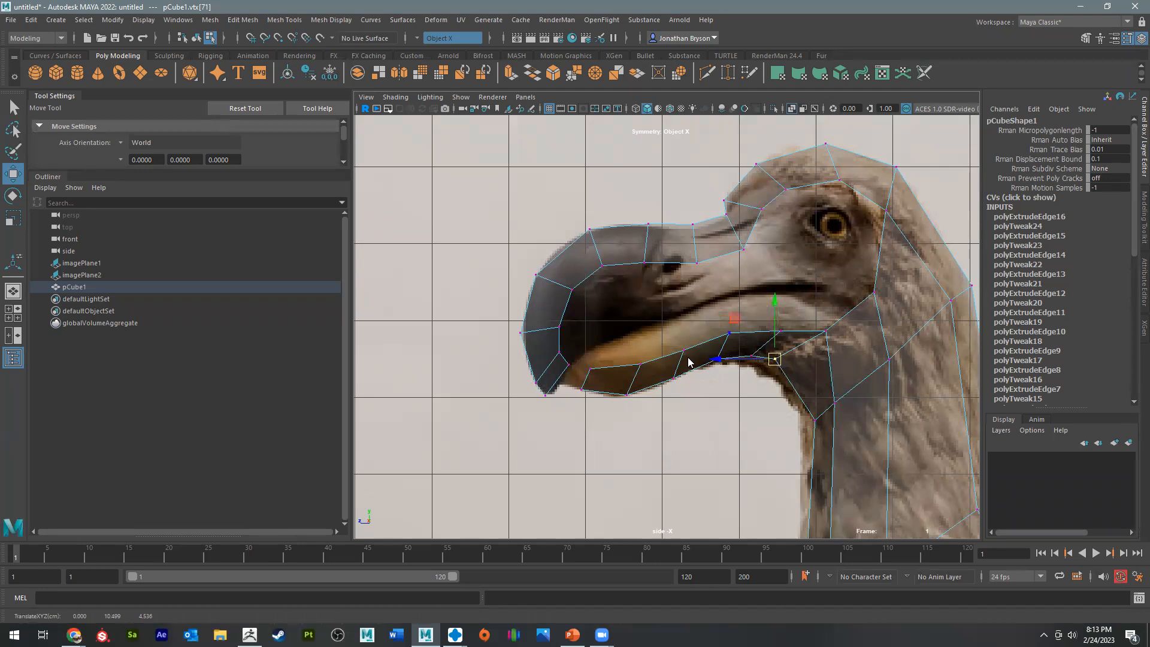
# Step: Extrude the front edge of the lower beak forward towards the hooked tip and rotate it to narrow the strip
pyautogui.keyDown('alt'); pyautogui.moveTo(577, 413); pyautogui.dragTo(723, 366, button='middle'); pyautogui.keyUp('alt')
pyautogui.keyDown('alt'); pyautogui.moveTo(722, 366); pyautogui.dragTo(793, 314, button='right'); pyautogui.keyUp('alt')
pyautogui.keyDown('alt'); pyautogui.moveTo(731, 347); pyautogui.dragTo(579, 388, button='middle'); pyautogui.keyUp('alt')
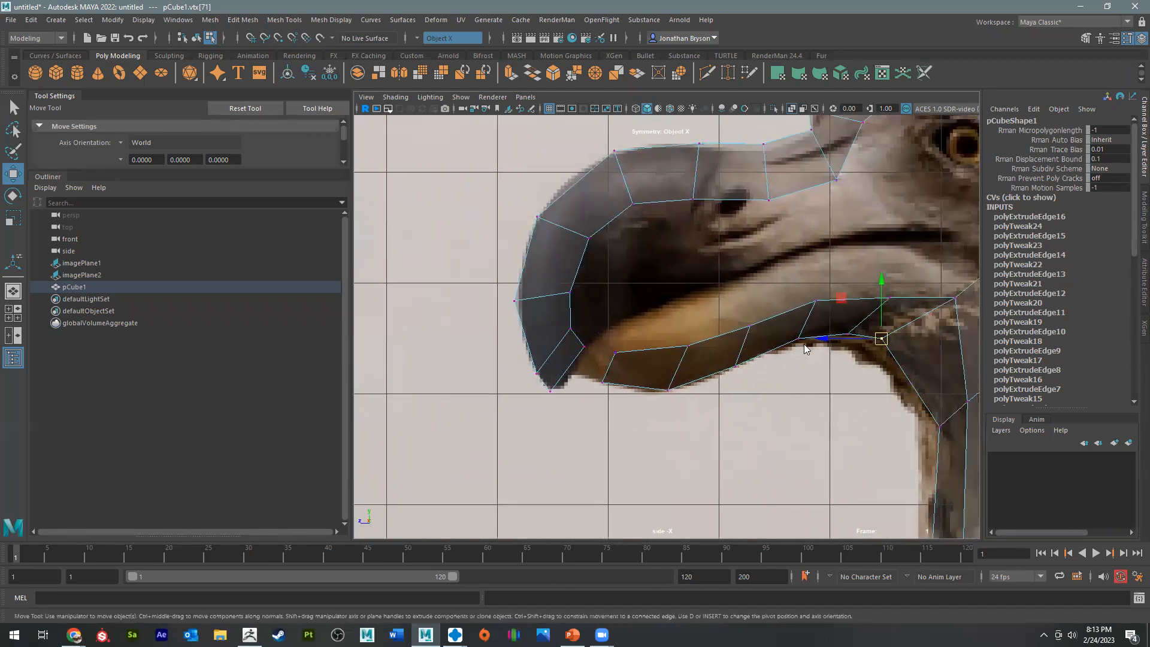
pyautogui.moveTo(606, 370); pyautogui.dragTo(608, 276, button='right')
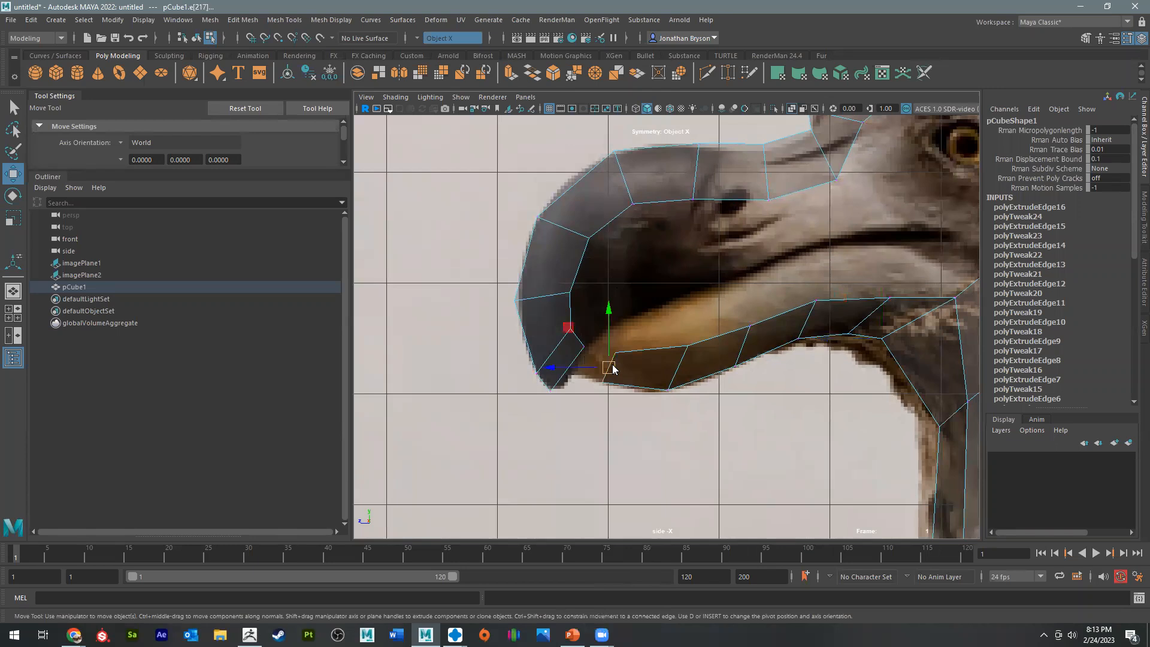
pyautogui.hotkey('ctrl', 'e')
pyautogui.press('w')
pyautogui.moveTo(610, 372); pyautogui.dragTo(588, 362)
pyautogui.press('e')
pyautogui.moveTo(604, 307); pyautogui.dragTo(577, 353)
# Step: Extrude the front edge once more to end the lower beak just behind the upper beak's hook
pyautogui.press('w')
pyautogui.press('w')
pyautogui.hotkey('ctrl', 'e')
pyautogui.press('w')
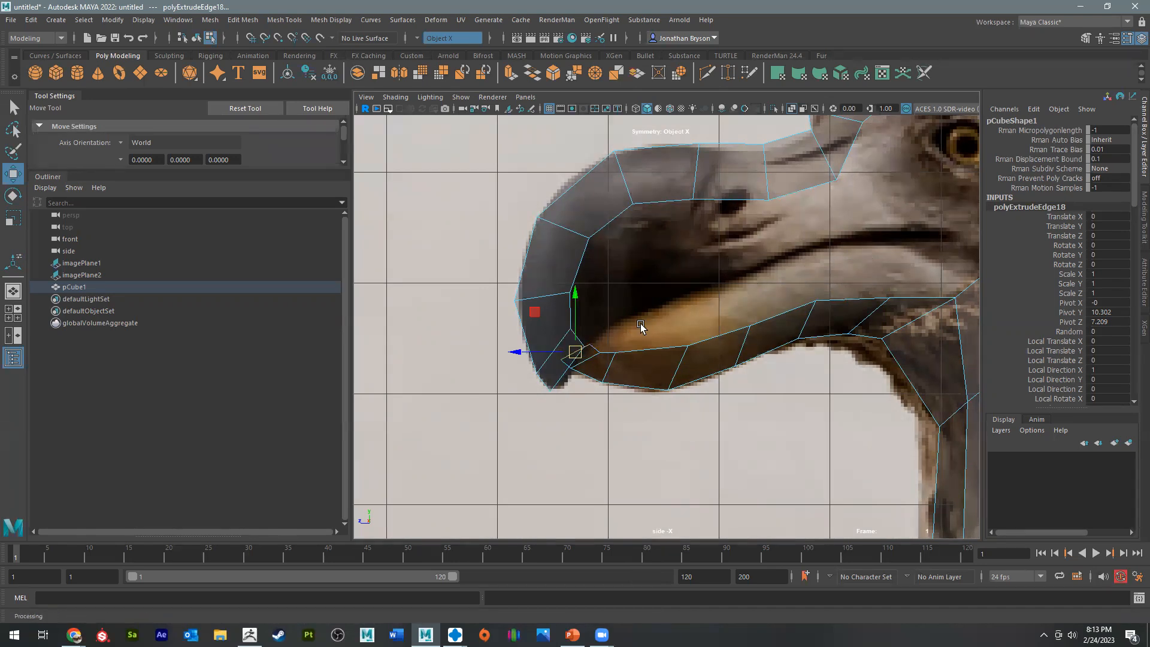
# Step: Extrude the upper edge near the lower beak's tip back along the mouth line as one long strip
pyautogui.scroll(5, 576, 401)
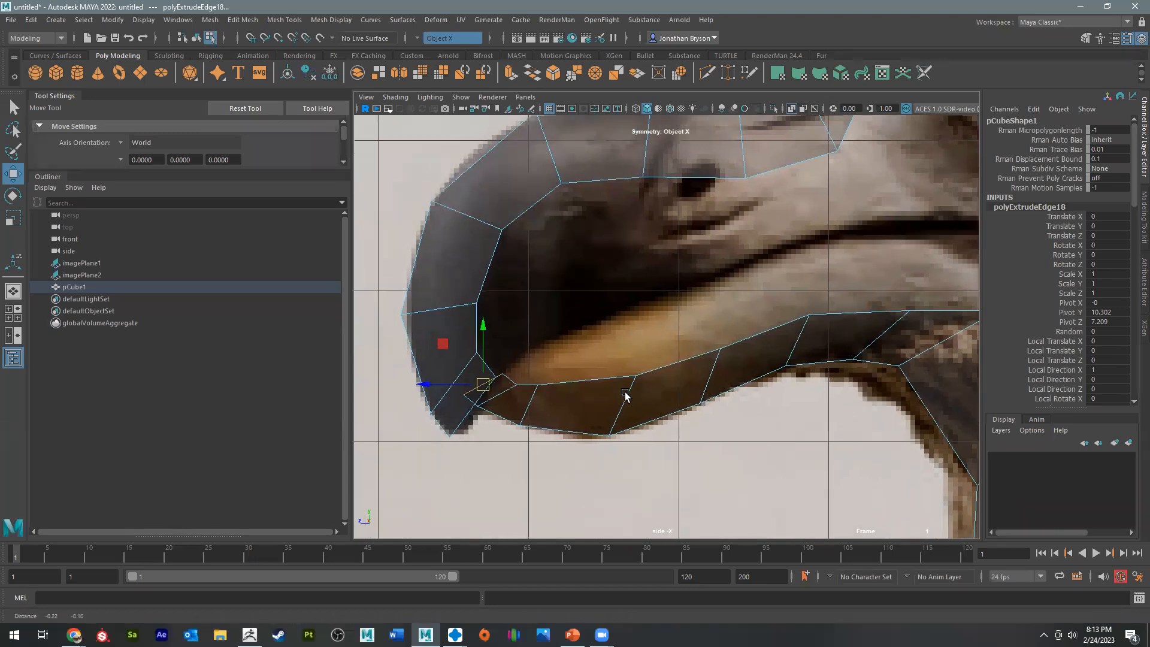
pyautogui.rightClick(506, 304)
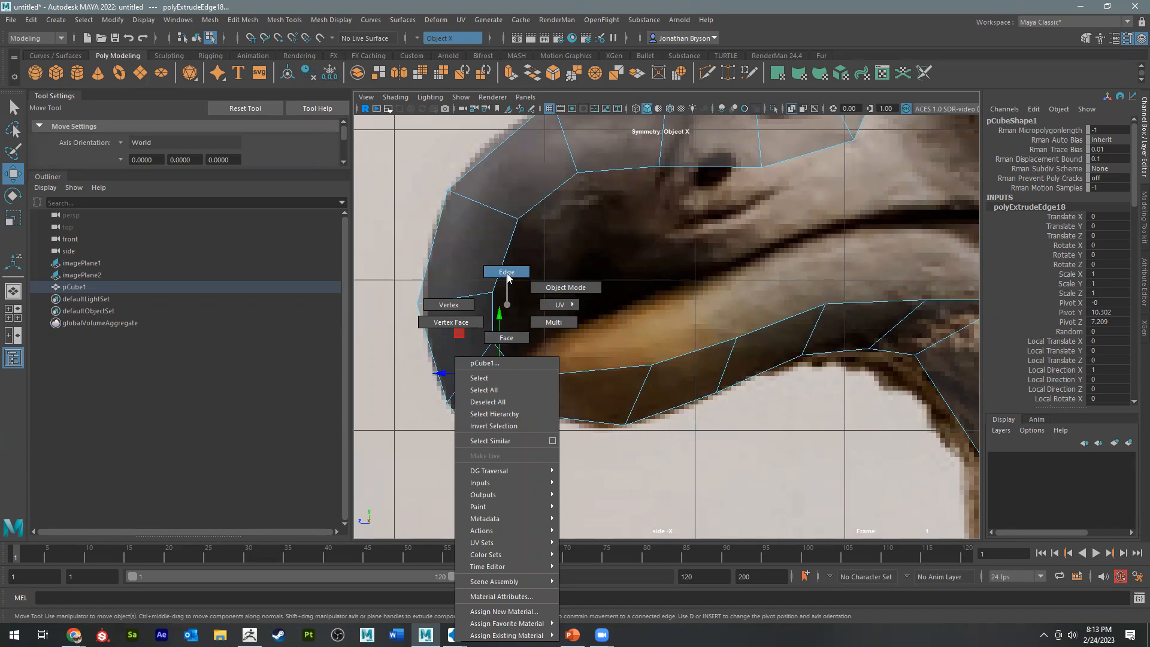
pyautogui.click(507, 273)
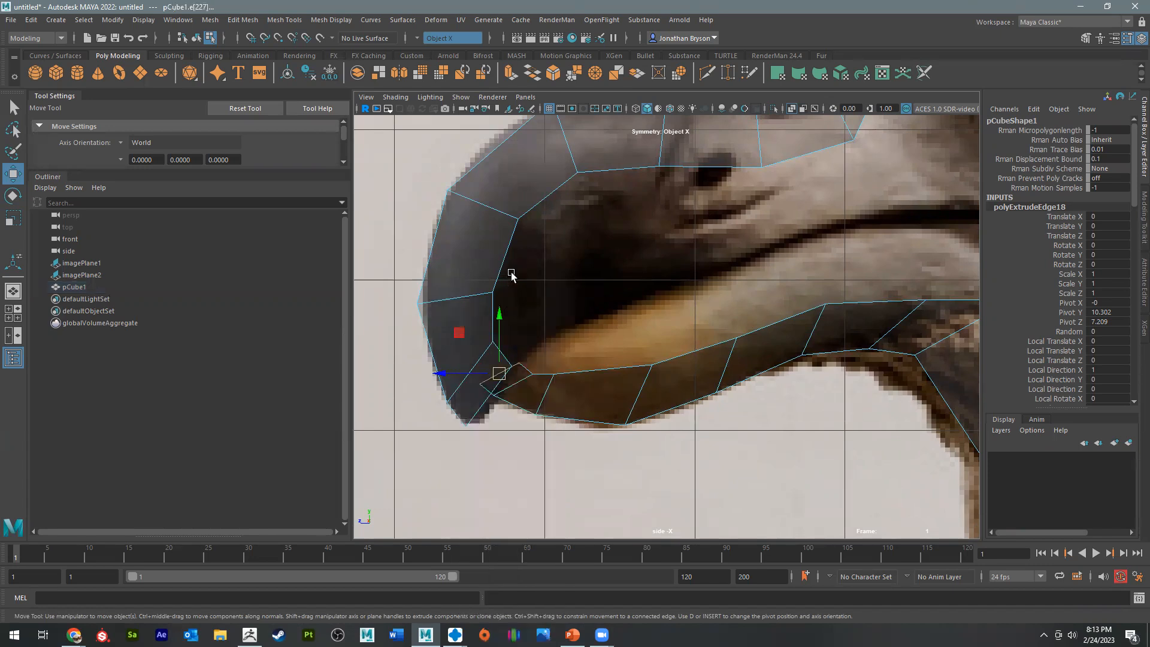
pyautogui.click(525, 370)
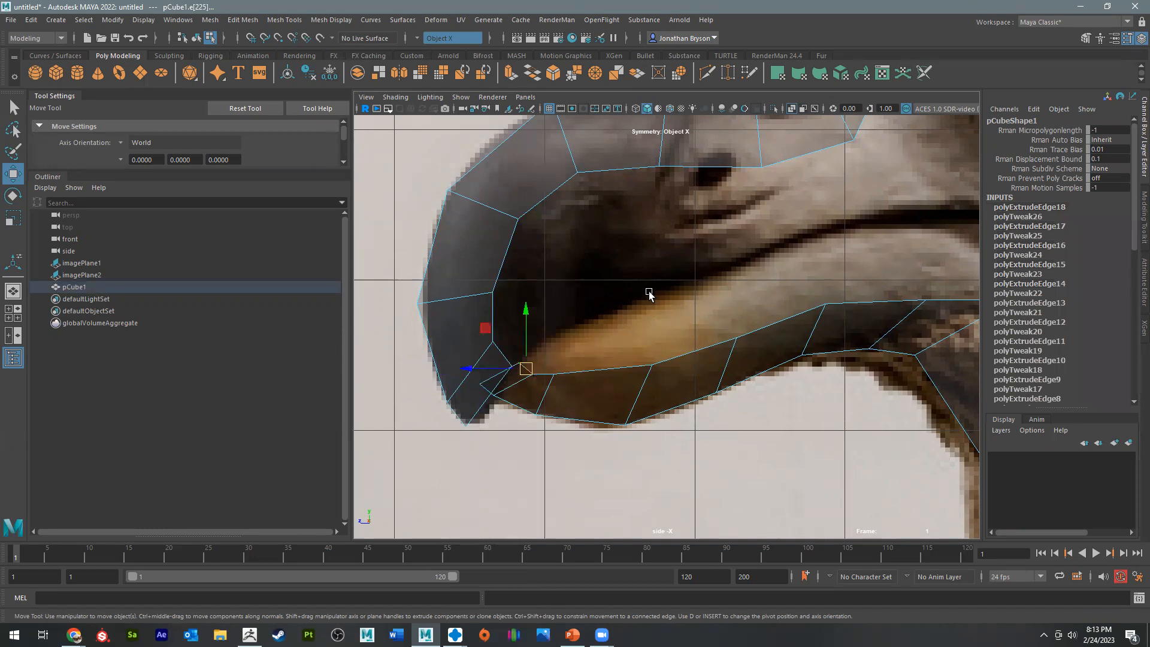
pyautogui.hotkey('ctrl', 'e')
pyautogui.moveTo(527, 368); pyautogui.dragTo(916, 234)
pyautogui.press('e')
# Step: Insert three edge loops along the long strip on the lower beak's mouth line with Multi-Cut
pyautogui.keyDown('shift'); pyautogui.moveTo(724, 295); pyautogui.dragTo(664, 301, button='right'); pyautogui.keyUp('shift')
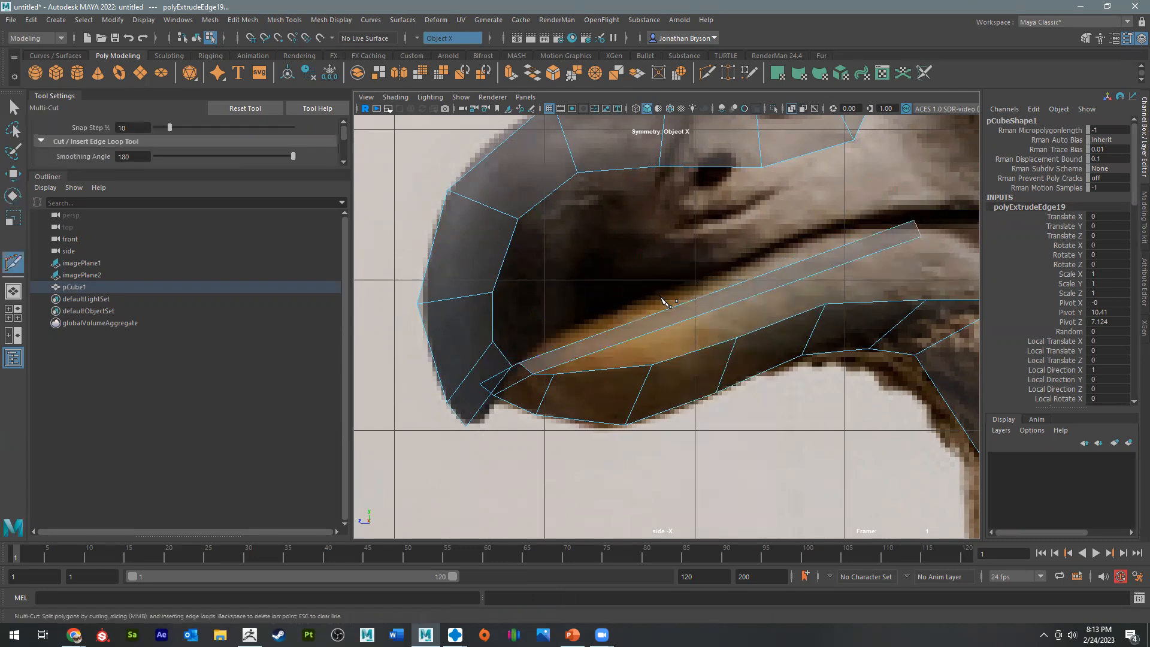
pyautogui.keyDown('ctrl'); pyautogui.click(592, 337); pyautogui.keyUp('ctrl')
pyautogui.keyDown('ctrl'); pyautogui.click(667, 309); pyautogui.keyUp('ctrl')
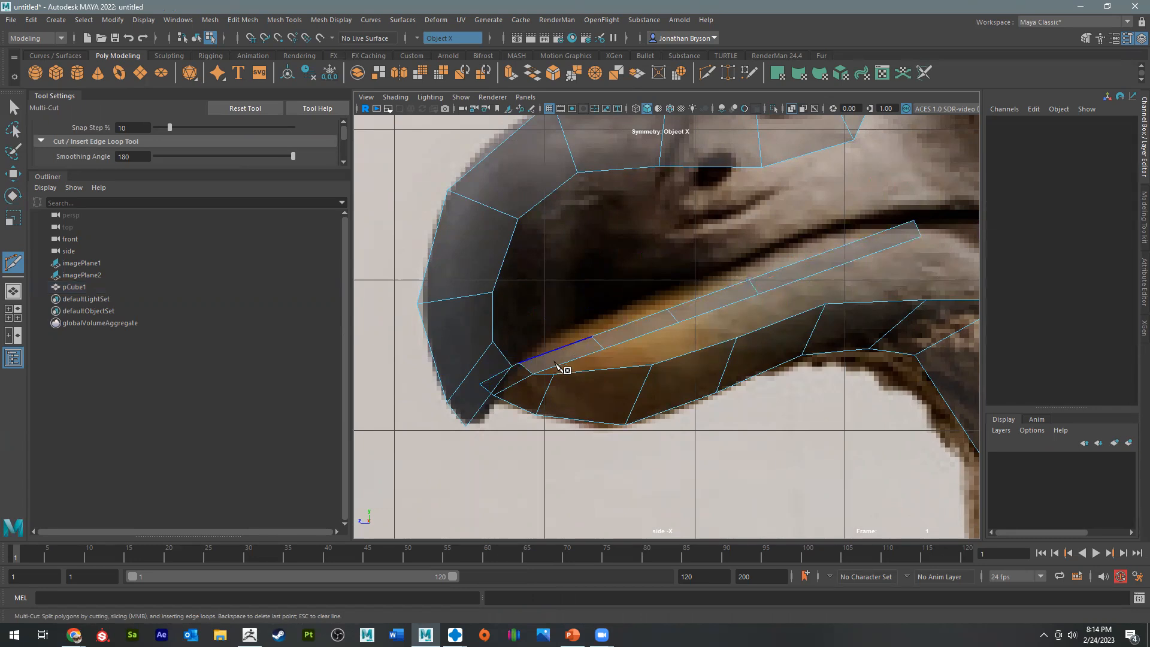
# Step: Move the lower strip's upper vertices up to follow the curved mouth line and pull its rear end forward
pyautogui.press('w')
pyautogui.moveTo(591, 305); pyautogui.dragTo(531, 307, button='right')
pyautogui.click(592, 336)
pyautogui.moveTo(592, 336); pyautogui.dragTo(589, 325)
pyautogui.moveTo(645, 292); pyautogui.dragTo(675, 310)
pyautogui.moveTo(669, 309); pyautogui.dragTo(662, 290)
pyautogui.moveTo(718, 262); pyautogui.dragTo(757, 286)
pyautogui.moveTo(749, 279); pyautogui.dragTo(757, 258)
pyautogui.click(914, 222)
pyautogui.moveTo(912, 221); pyautogui.dragTo(859, 246)
# Step: Raise the vertices on the lower strip's lower edge to follow the curve of its upper edge
pyautogui.moveTo(770, 304)
pyautogui.mouseDown()
pyautogui.moveTo(748, 284)
pyautogui.moveTo(759, 278)
pyautogui.mouseUp()
pyautogui.moveTo(690, 335)
pyautogui.mouseDown()
pyautogui.moveTo(660, 311)
pyautogui.moveTo(670, 314)
pyautogui.mouseUp()
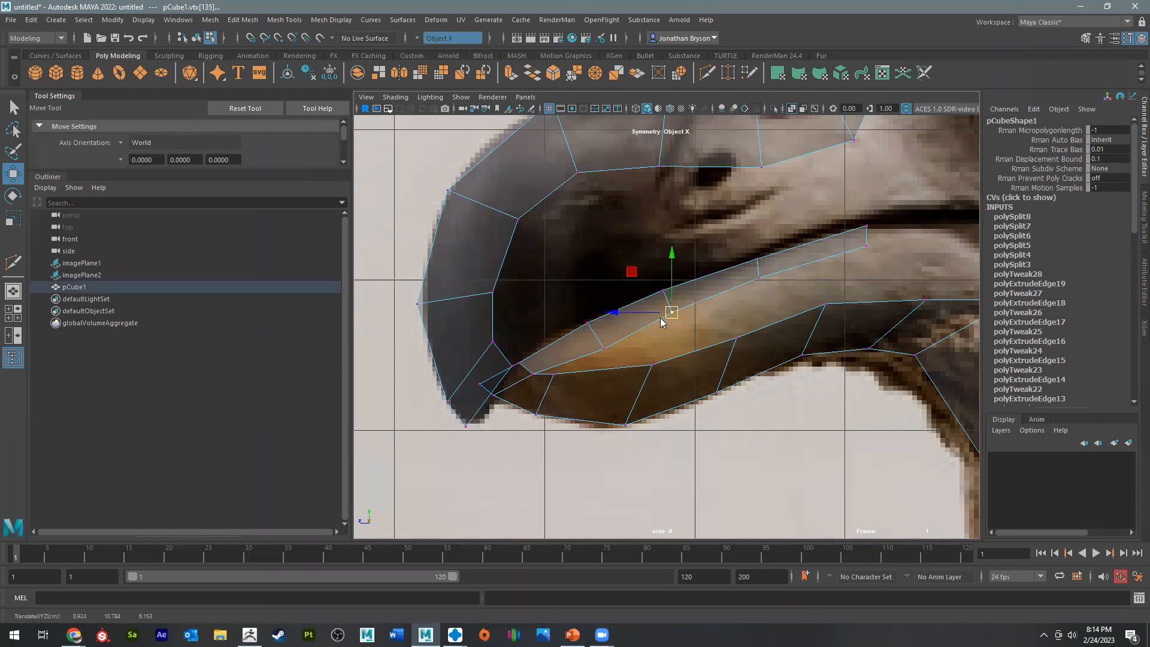
pyautogui.click(612, 352)
pyautogui.moveTo(586, 337); pyautogui.dragTo(604, 340)
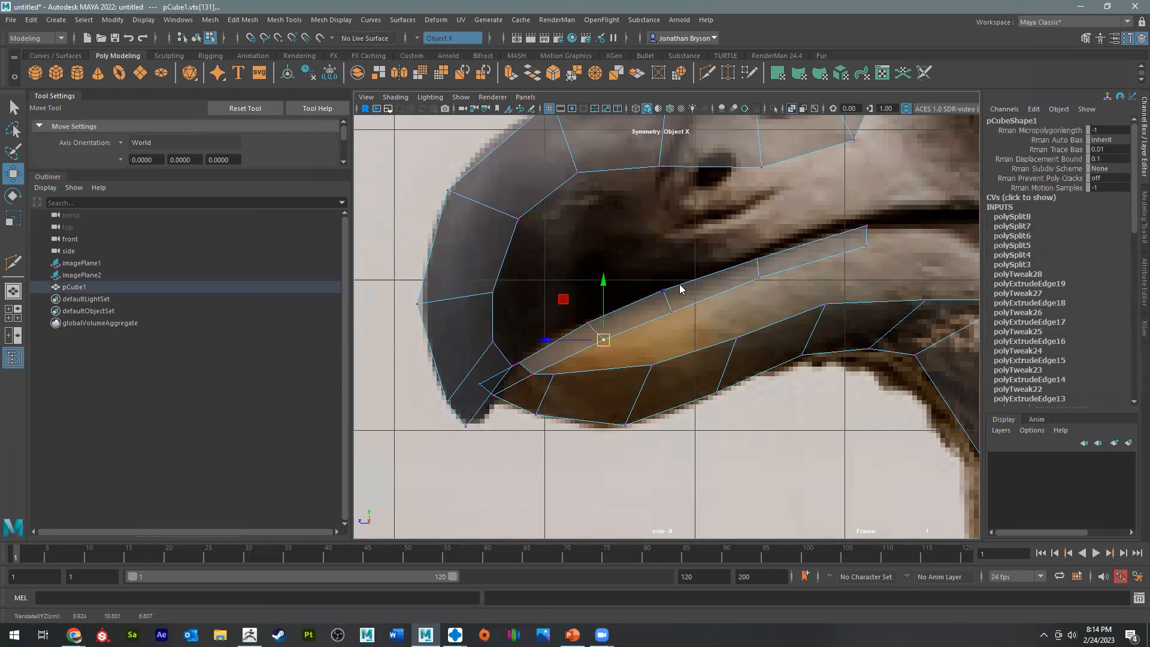
# Step: Extrude the inner edge at the upper beak's hook up and back along the mouth line
pyautogui.moveTo(496, 349); pyautogui.dragTo(497, 272, button='right')
pyautogui.click(503, 354)
pyautogui.hotkey('ctrl', 'e')
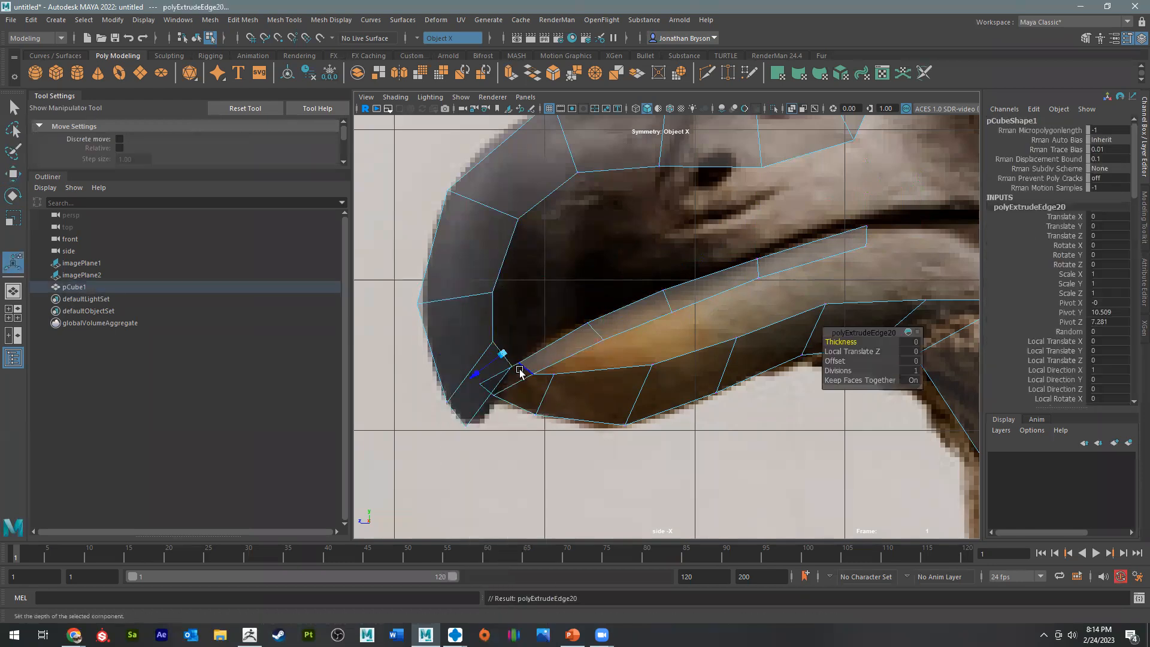
pyautogui.moveTo(502, 353); pyautogui.dragTo(580, 301)
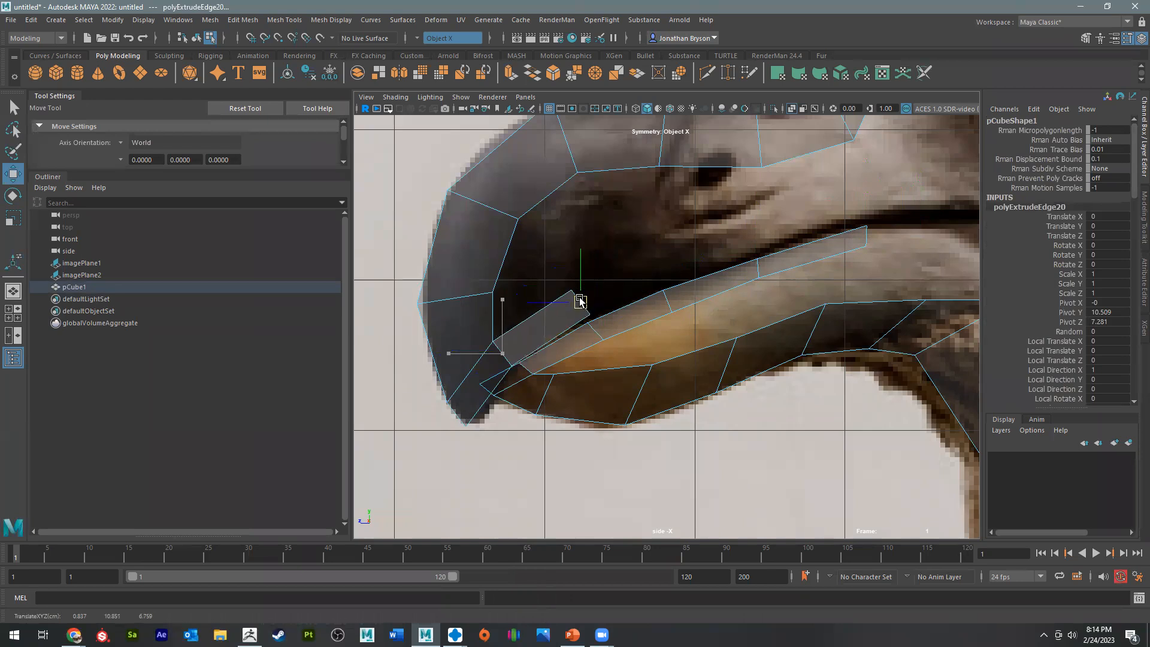
# Step: Extrude the upper strip's end edge another segment along the mouth line and rotate it to match the curve
pyautogui.hotkey('ctrl', 'e')
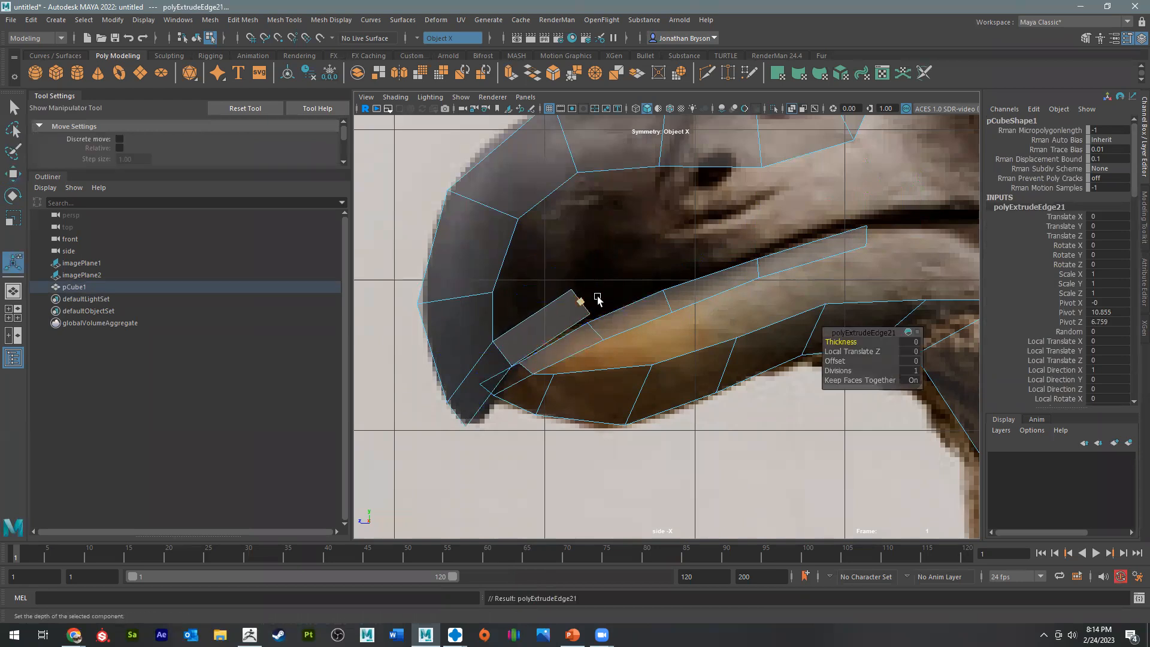
pyautogui.hotkey('ctrl', 'e')
pyautogui.press('w')
pyautogui.moveTo(657, 248); pyautogui.dragTo(693, 241, button='middle')
pyautogui.press('e')
pyautogui.moveTo(682, 219); pyautogui.dragTo(697, 227)
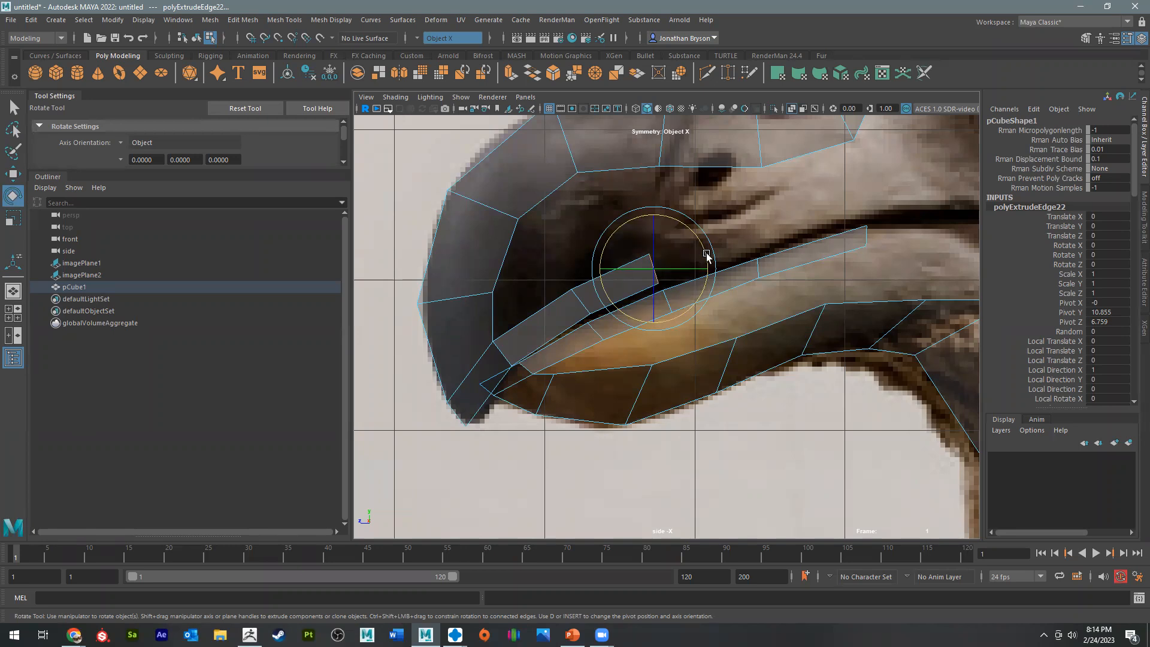
pyautogui.hotkey('ctrl', 'e')
pyautogui.press('w')
pyautogui.moveTo(654, 266); pyautogui.dragTo(745, 234)
pyautogui.hotkey('ctrl', 'z')
pyautogui.hotkey('ctrl', 'z')
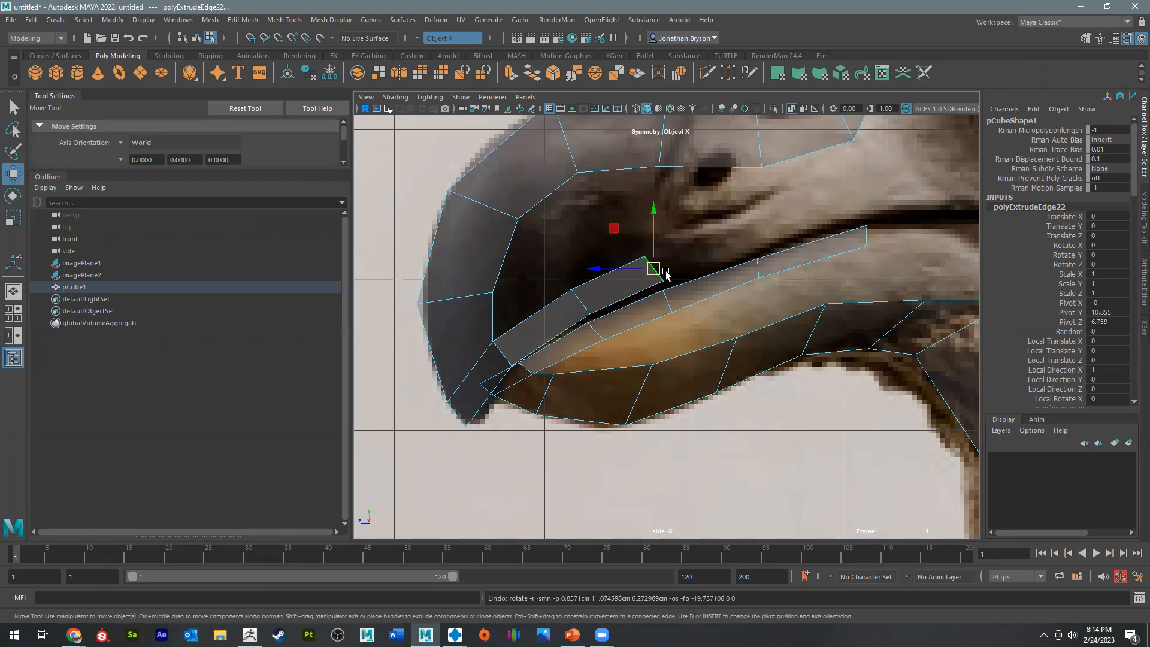
# Step: Rotate the upper strip's end edge and extrude two more segments, ending directly above the lower strip's rear end
pyautogui.press('e')
pyautogui.moveTo(683, 215); pyautogui.dragTo(688, 223)
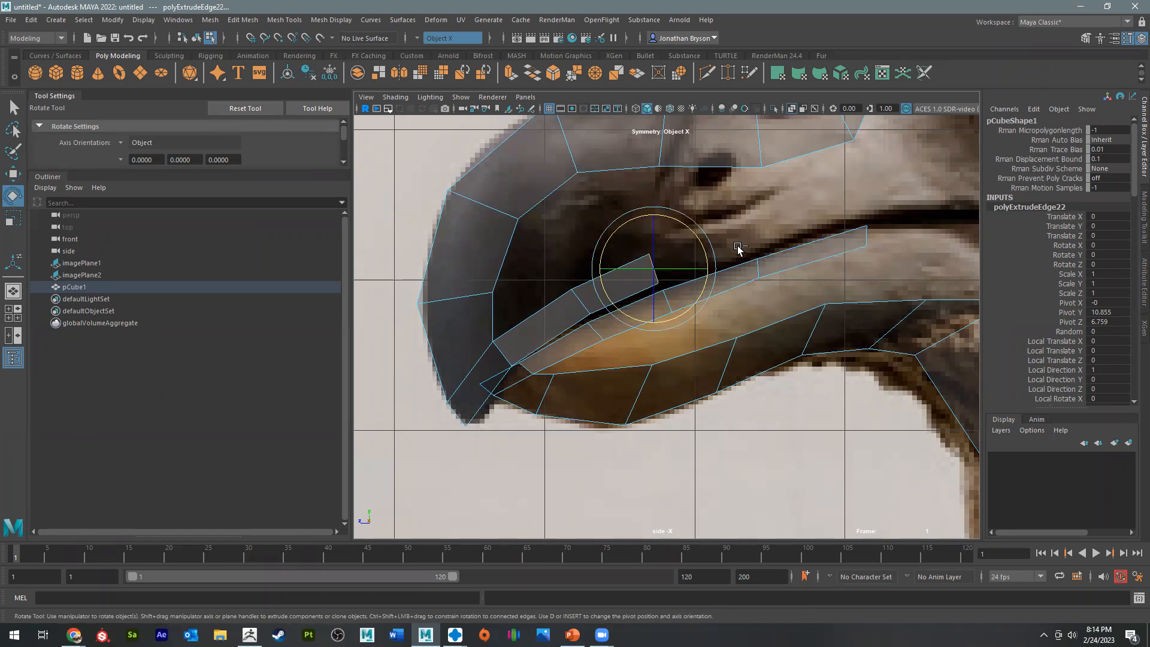
pyautogui.hotkey('ctrl', 'e')
pyautogui.press('w')
pyautogui.moveTo(654, 267); pyautogui.dragTo(855, 205)
pyautogui.hotkey('ctrl', 'e')
pyautogui.press('w')
pyautogui.press('e')
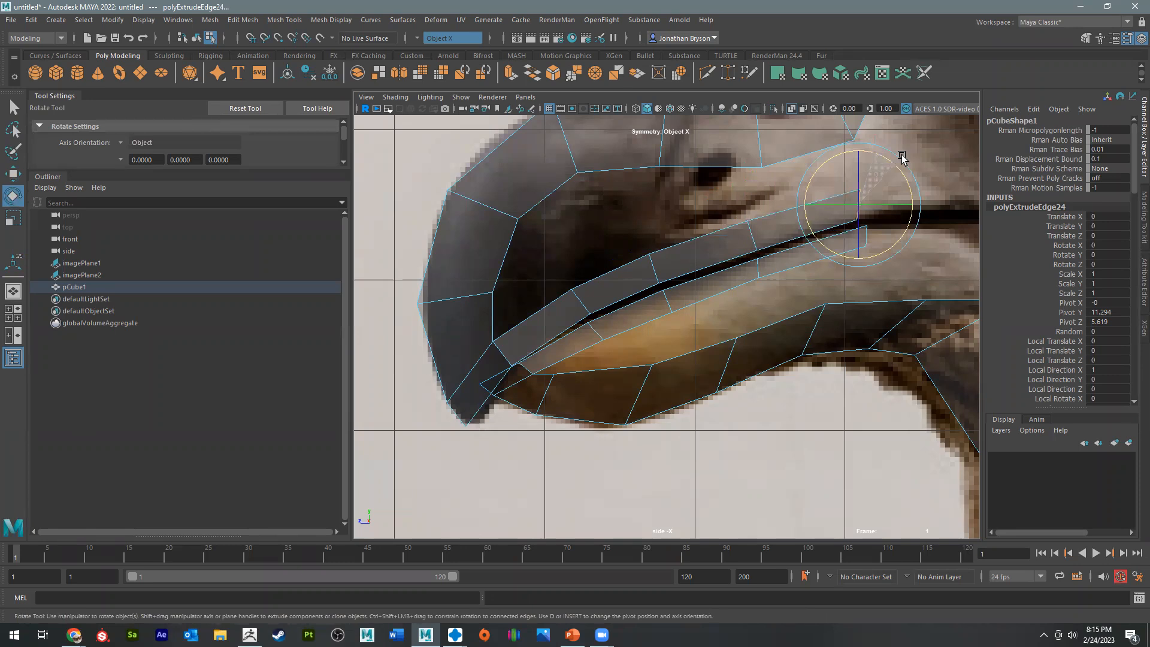
pyautogui.press('w')
pyautogui.moveTo(865, 201); pyautogui.dragTo(864, 203)
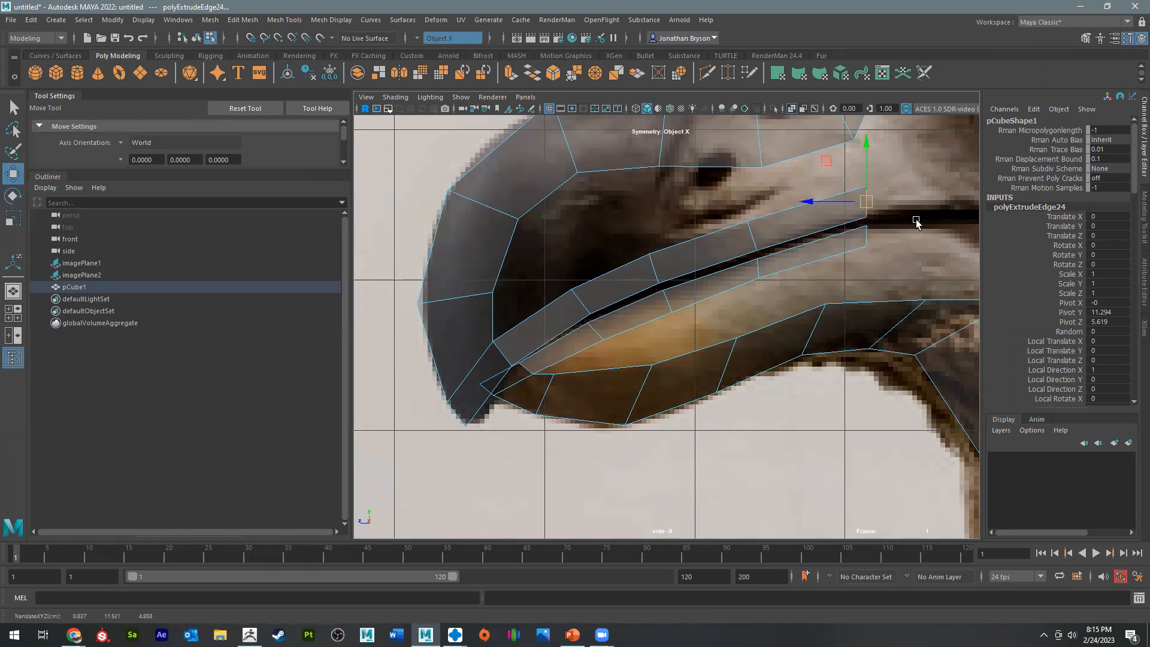
# Step: Extrude the upper strip's end edge further back towards the mouth corner and tilt it along the mouth line
pyautogui.keyDown('alt'); pyautogui.moveTo(916, 221); pyautogui.dragTo(780, 228, button='middle'); pyautogui.keyUp('alt')
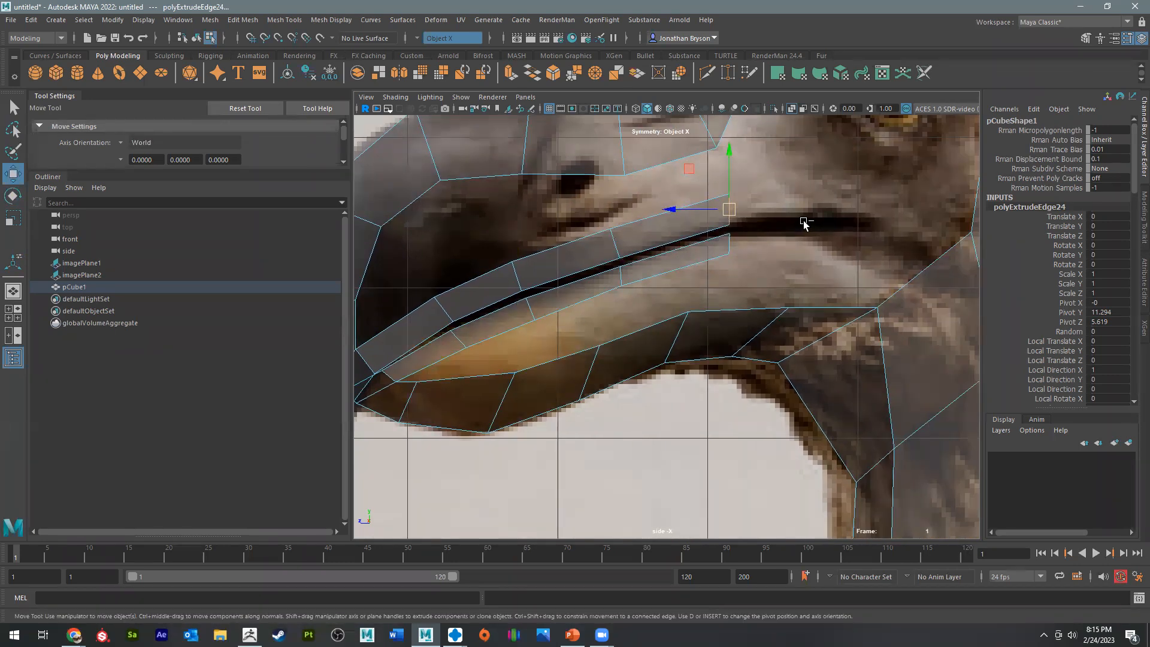
pyautogui.hotkey('ctrl', 'e')
pyautogui.press('w')
pyautogui.moveTo(727, 211); pyautogui.dragTo(817, 202)
pyautogui.press('e')
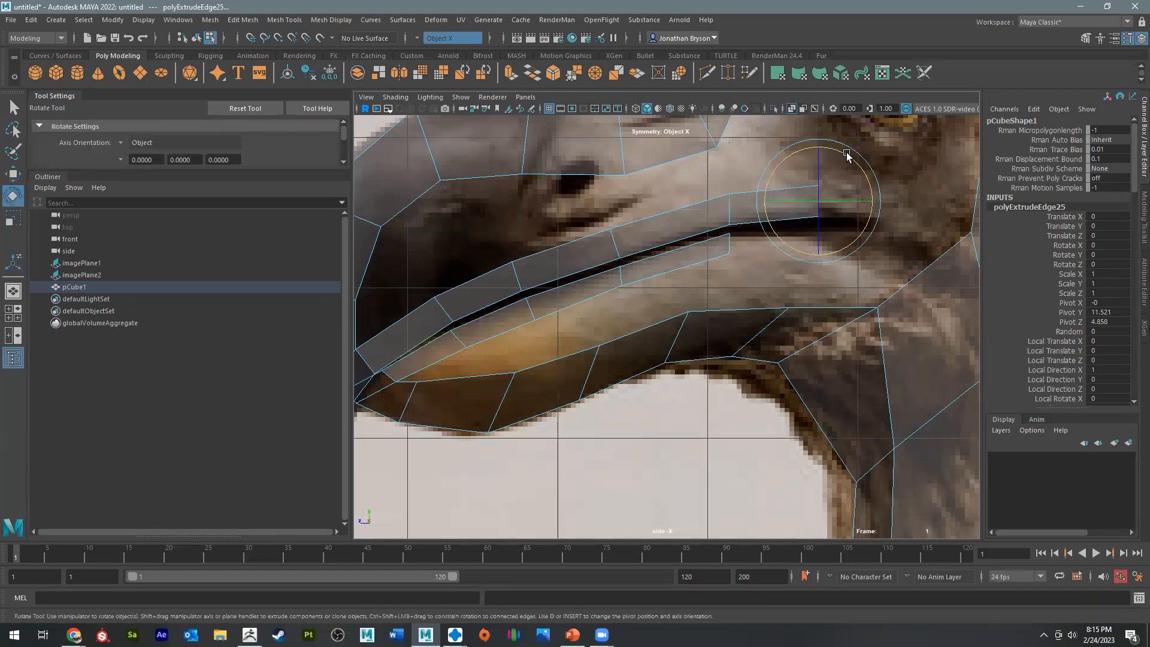
pyautogui.moveTo(845, 157); pyautogui.dragTo(850, 163)
# Step: Extrude a short final segment of the upper strip and rotate its end edge towards the mouth corner
pyautogui.press('w')
pyautogui.keyDown('shift'); pyautogui.moveTo(822, 205); pyautogui.dragTo(855, 204); pyautogui.keyUp('shift')
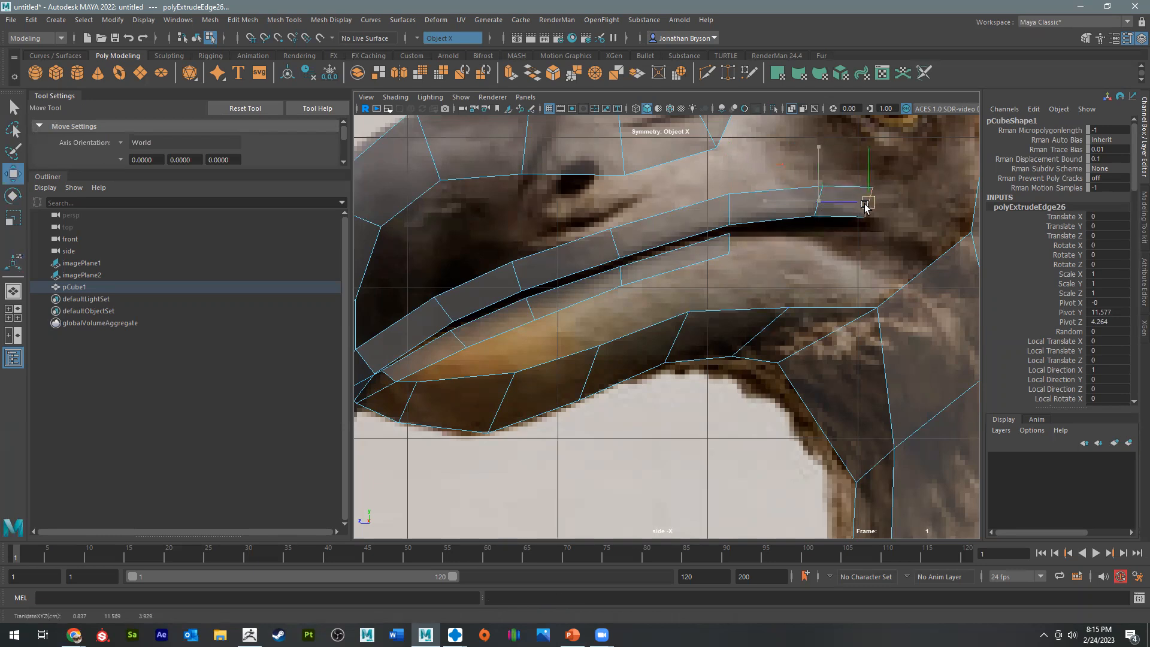
pyautogui.press('e')
pyautogui.moveTo(907, 165); pyautogui.dragTo(933, 209)
pyautogui.press('w')
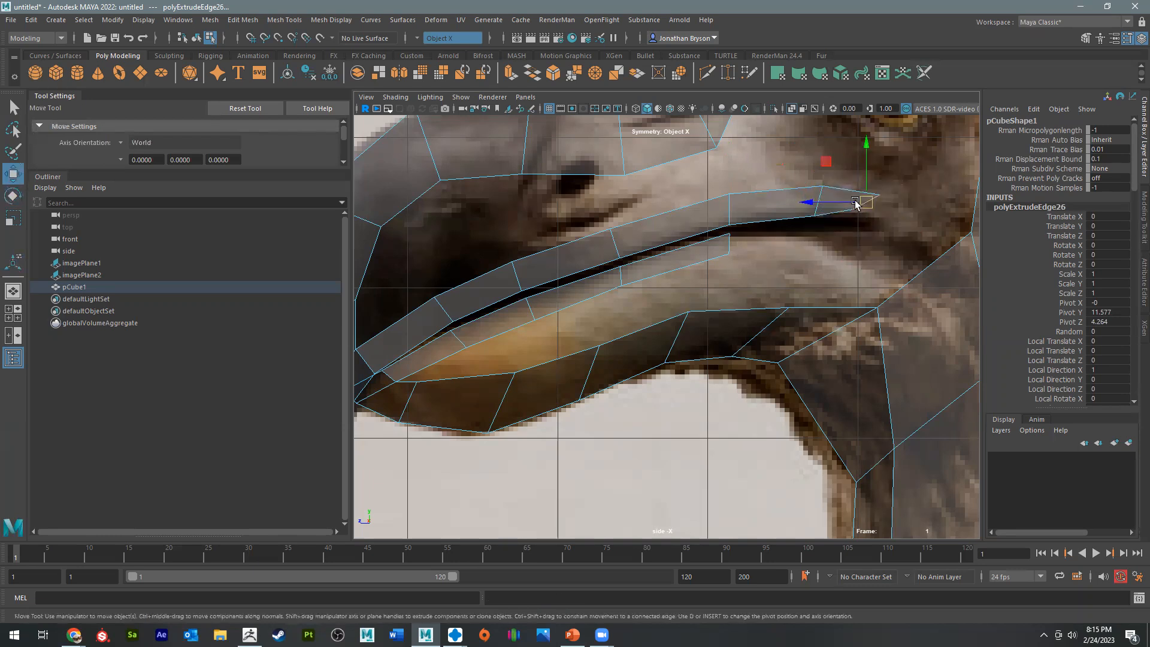
# Step: Extrude the lower strip's rear edge back in two segments beneath the upper strip
pyautogui.click(724, 242)
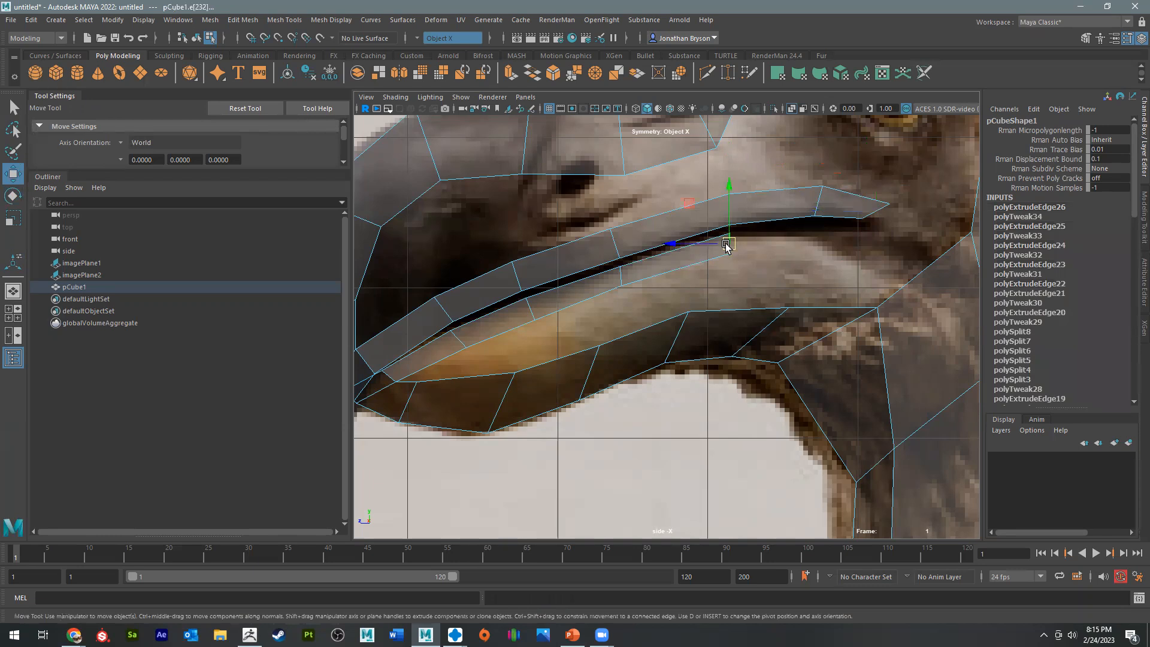
pyautogui.keyDown('shift'); pyautogui.moveTo(726, 245); pyautogui.dragTo(811, 236); pyautogui.keyUp('shift')
pyautogui.hotkey('ctrl', 'e')
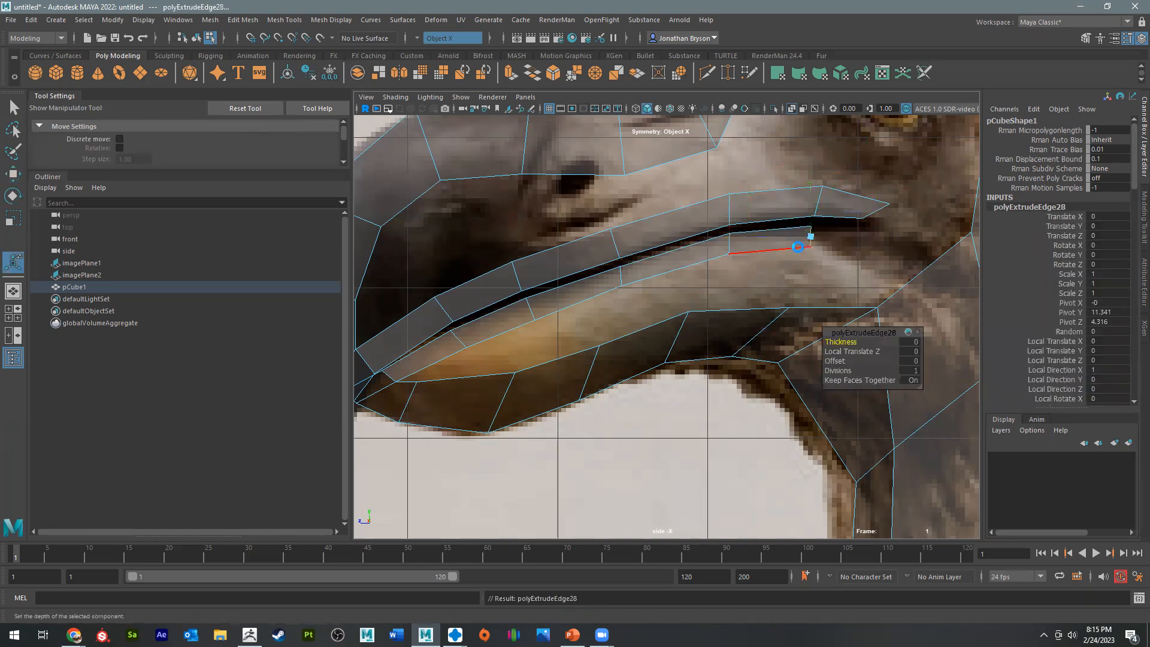
pyautogui.press('w')
pyautogui.moveTo(811, 238); pyautogui.dragTo(863, 240)
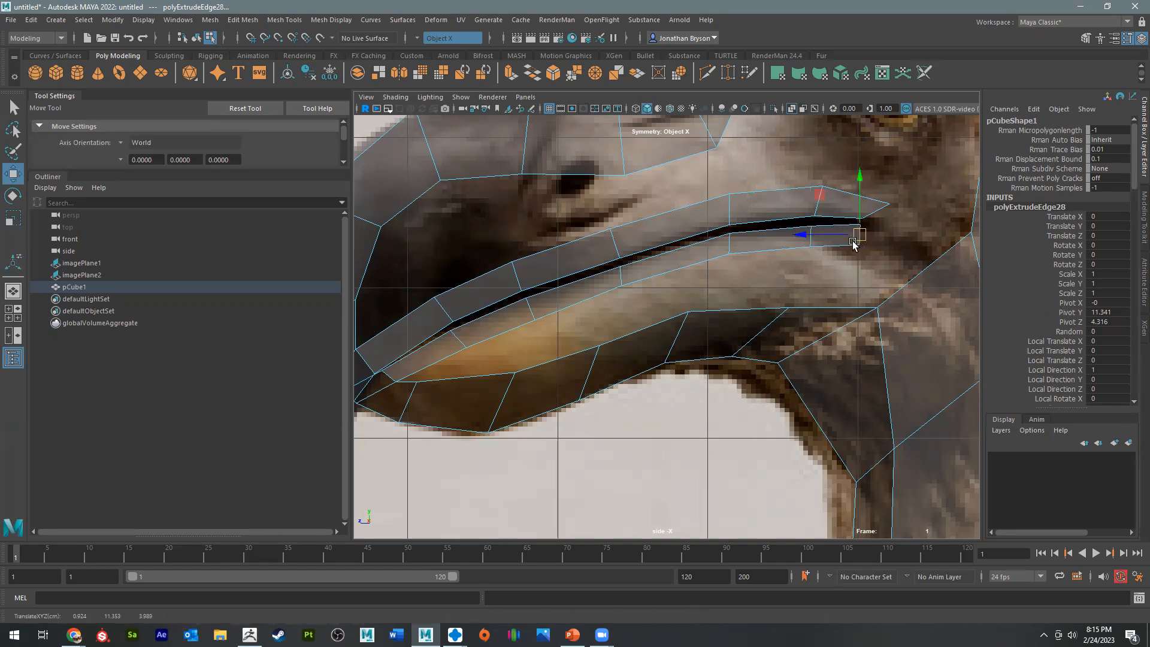
# Step: Extrude a short final segment of the lower strip and rotate its end edge to face the upper strip's end
pyautogui.hotkey('ctrl', 'e')
pyautogui.press('w')
pyautogui.moveTo(860, 239); pyautogui.dragTo(879, 237)
pyautogui.press('e')
pyautogui.moveTo(917, 192); pyautogui.dragTo(855, 186)
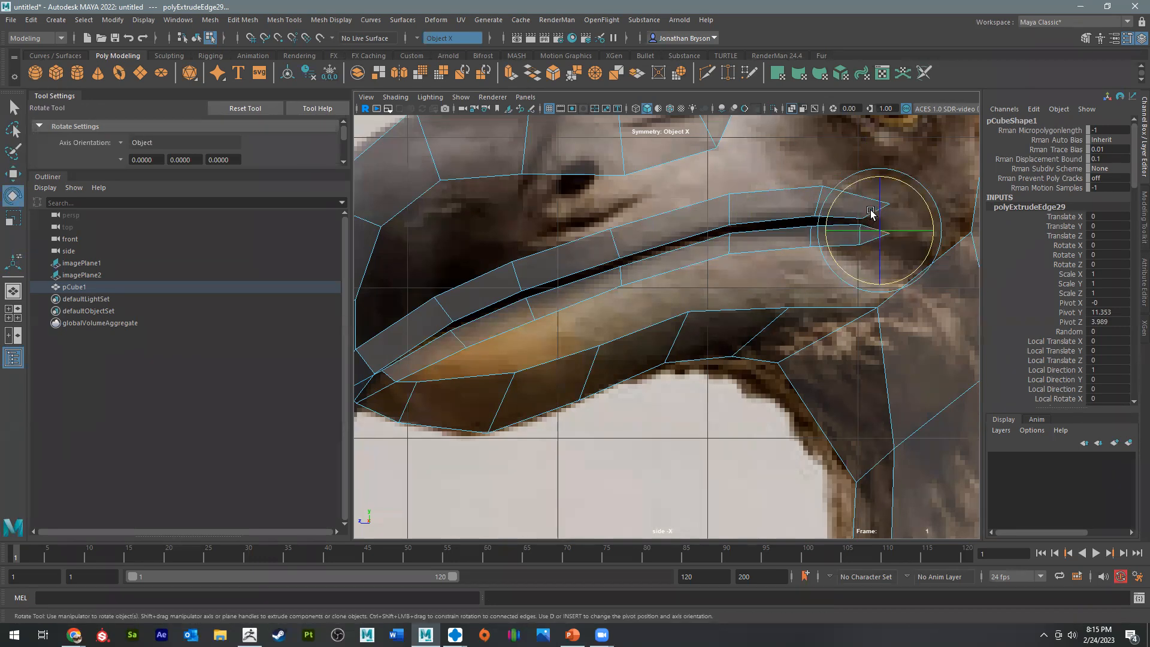
# Step: Bridge the end edges of the upper and lower mouth strips to join them at the mouth corner
pyautogui.press('q')
pyautogui.click(880, 213)
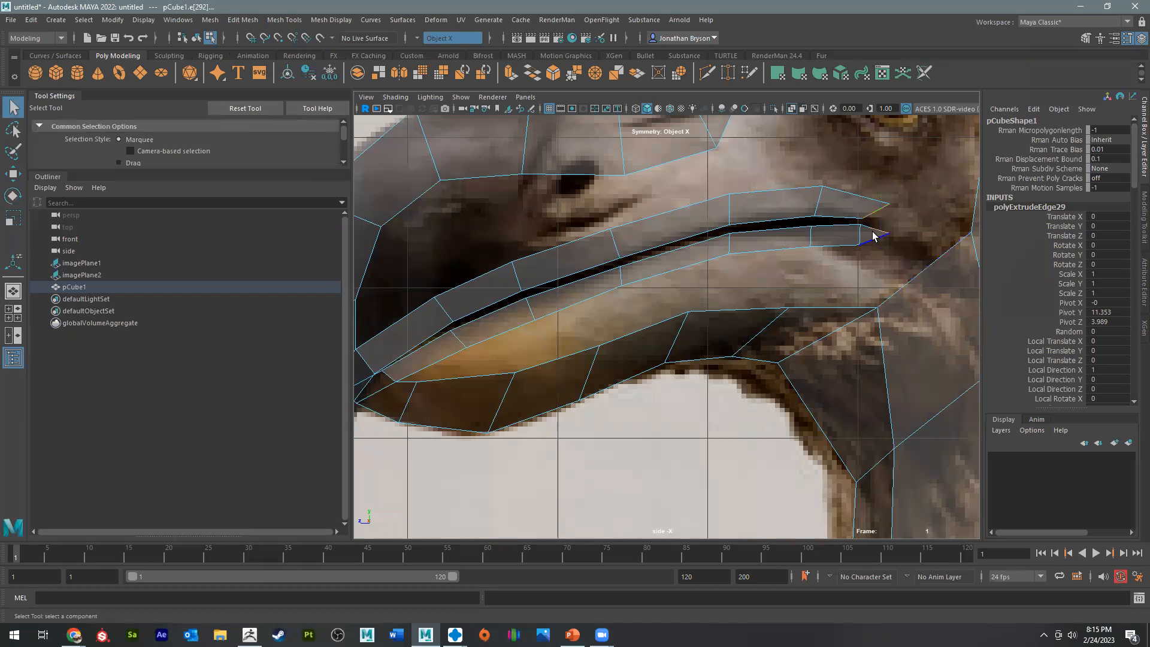
pyautogui.click(881, 214)
pyautogui.keyDown('alt'); pyautogui.moveTo(840, 260); pyautogui.dragTo(773, 308, button='middle'); pyautogui.keyUp('alt')
pyautogui.keyDown('alt'); pyautogui.moveTo(773, 307); pyautogui.dragTo(1012, 380, button='right'); pyautogui.keyUp('alt')
pyautogui.press('space')
pyautogui.press('space')
pyautogui.keyDown('alt'); pyautogui.moveTo(844, 226); pyautogui.dragTo(689, 336); pyautogui.keyUp('alt')
pyautogui.keyDown('alt'); pyautogui.moveTo(689, 335); pyautogui.dragTo(742, 389, button='right'); pyautogui.keyUp('alt')
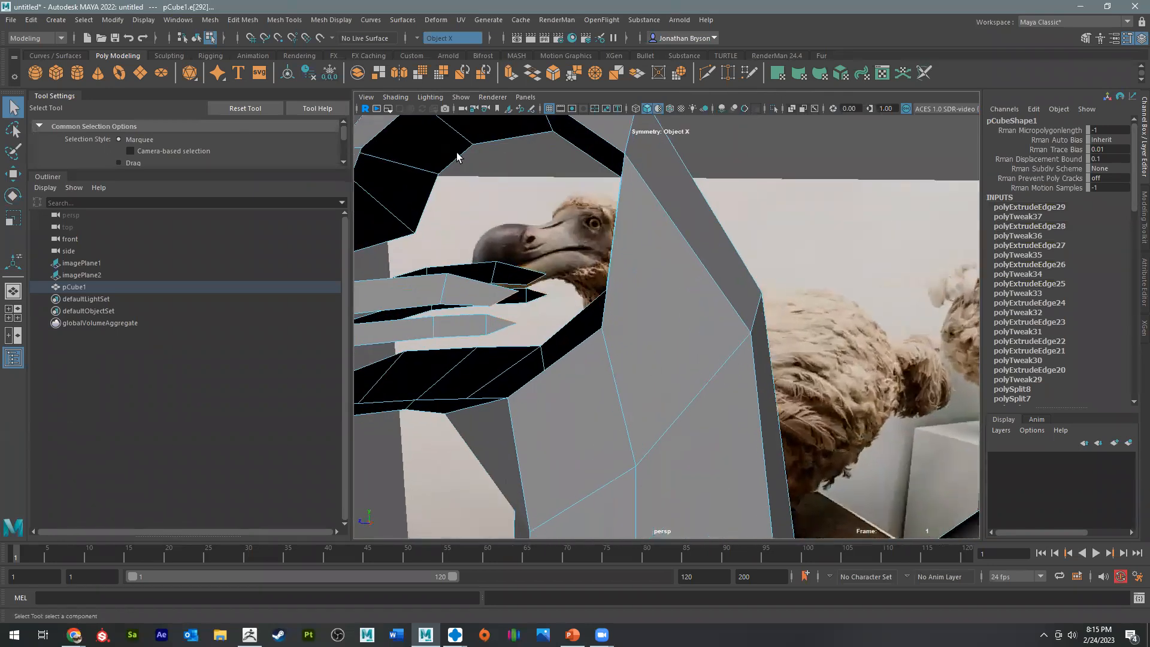
pyautogui.click(285, 20)
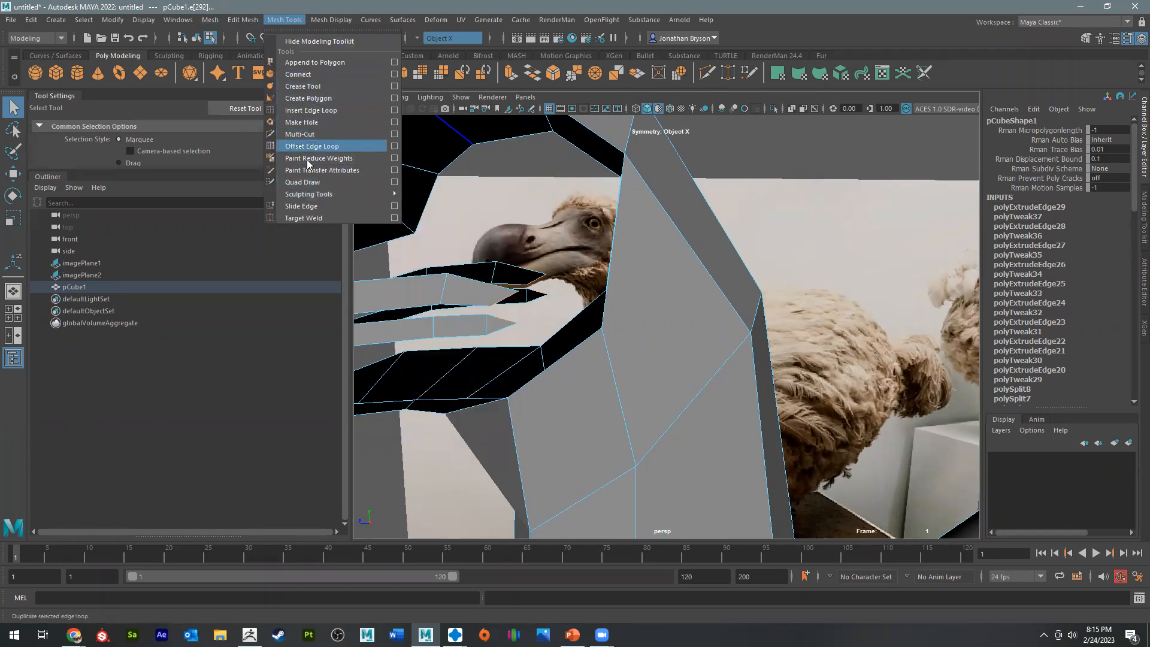
pyautogui.moveTo(329, 21)
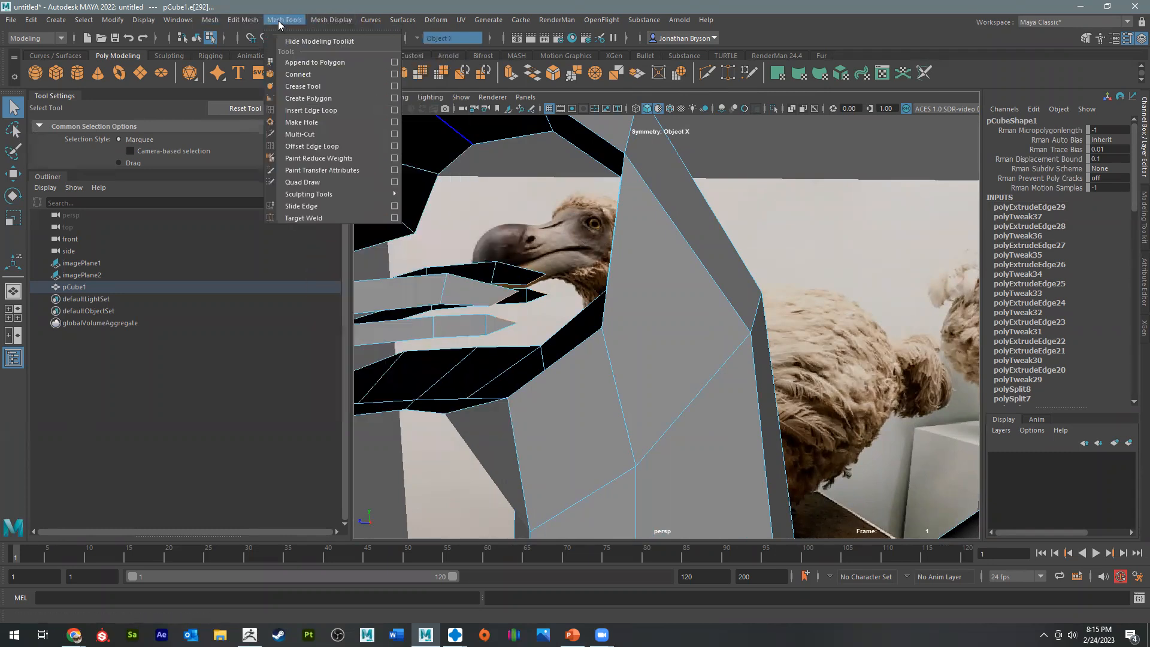
pyautogui.moveTo(247, 18)
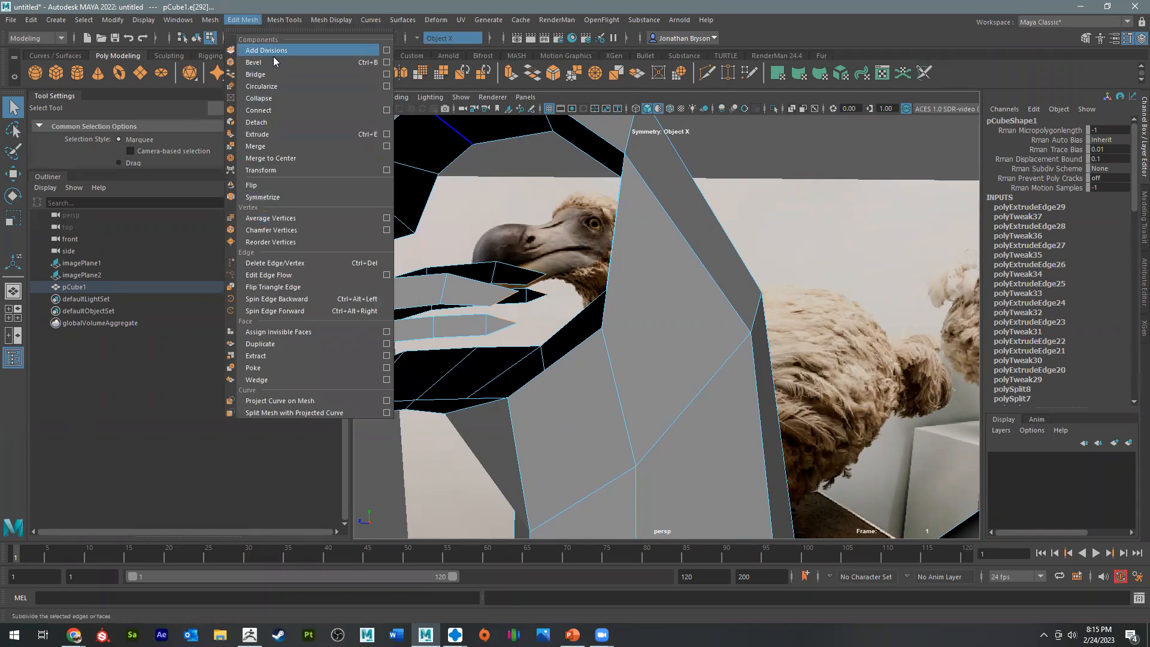
pyautogui.click(259, 74)
# Step: Move the rear upper side vertex of the lower beak inward with symmetry to begin narrowing the jaw
pyautogui.keyDown('alt'); pyautogui.moveTo(513, 283); pyautogui.dragTo(542, 380); pyautogui.keyUp('alt')
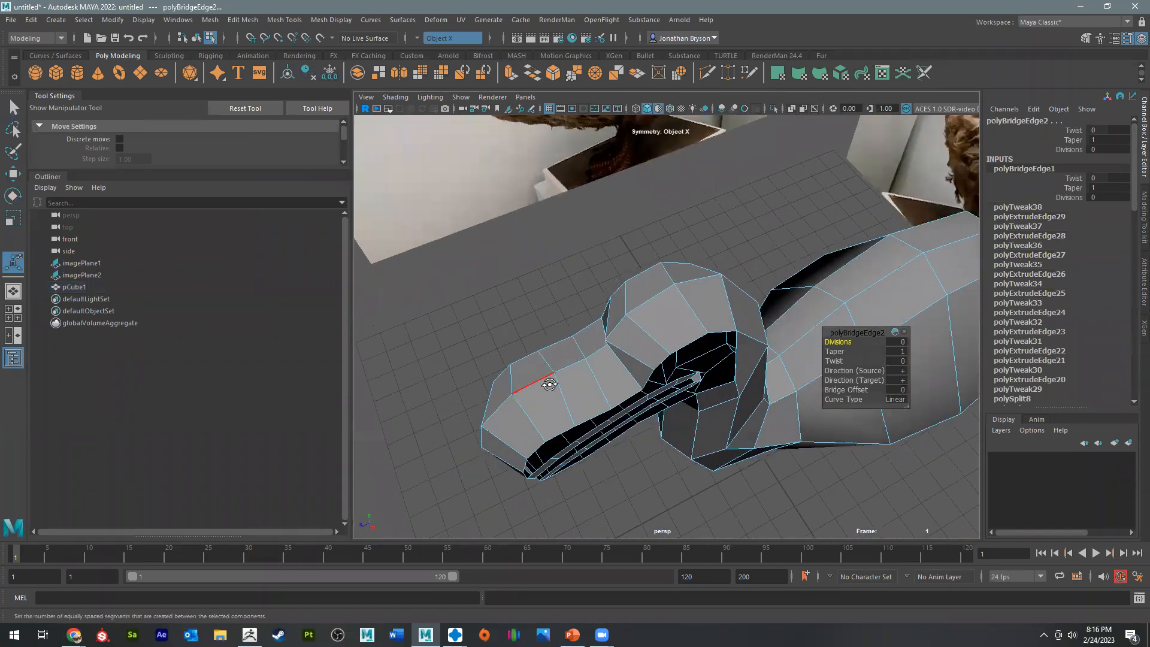
pyautogui.keyDown('alt'); pyautogui.moveTo(562, 403); pyautogui.dragTo(611, 370, button='middle'); pyautogui.keyUp('alt')
pyautogui.moveTo(611, 370)
pyautogui.keyDown('alt'); pyautogui.mouseDown()
pyautogui.moveTo(606, 359)
pyautogui.moveTo(725, 405)
pyautogui.moveTo(706, 354)
pyautogui.moveTo(673, 380)
pyautogui.moveTo(624, 385)
pyautogui.mouseUp(); pyautogui.keyUp('alt')
pyautogui.moveTo(650, 262); pyautogui.dragTo(679, 231, button='right')
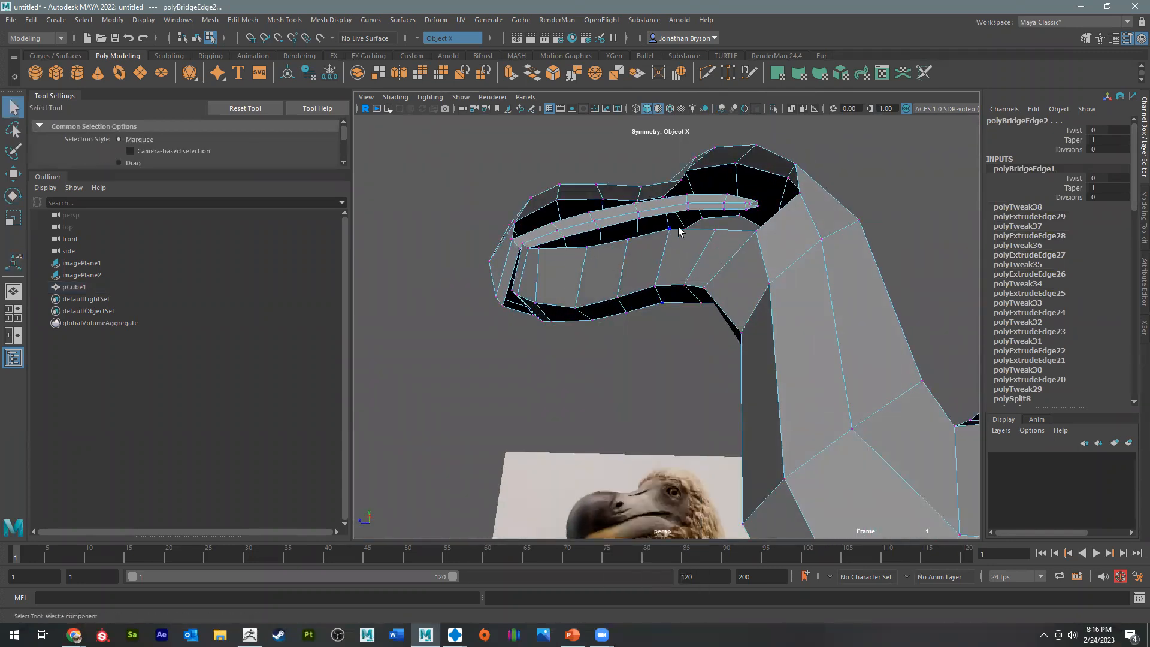
pyautogui.click(667, 228)
pyautogui.keyDown('alt'); pyautogui.moveTo(659, 273); pyautogui.dragTo(795, 270); pyautogui.keyUp('alt')
pyautogui.press('w')
pyautogui.click(825, 235)
pyautogui.moveTo(825, 234); pyautogui.dragTo(805, 246)
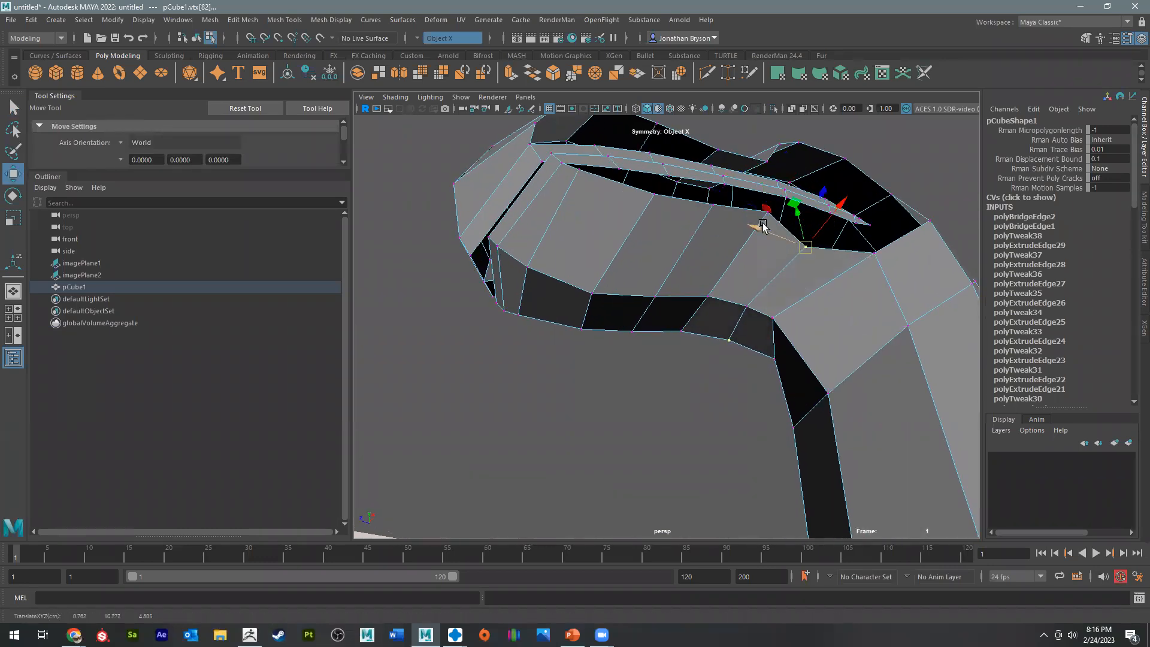
# Step: Move the next side vertices of the lower beak inward one by one, working forward from the jaw
pyautogui.moveTo(743, 252); pyautogui.dragTo(748, 250, button='middle')
pyautogui.moveTo(790, 193); pyautogui.dragTo(714, 213)
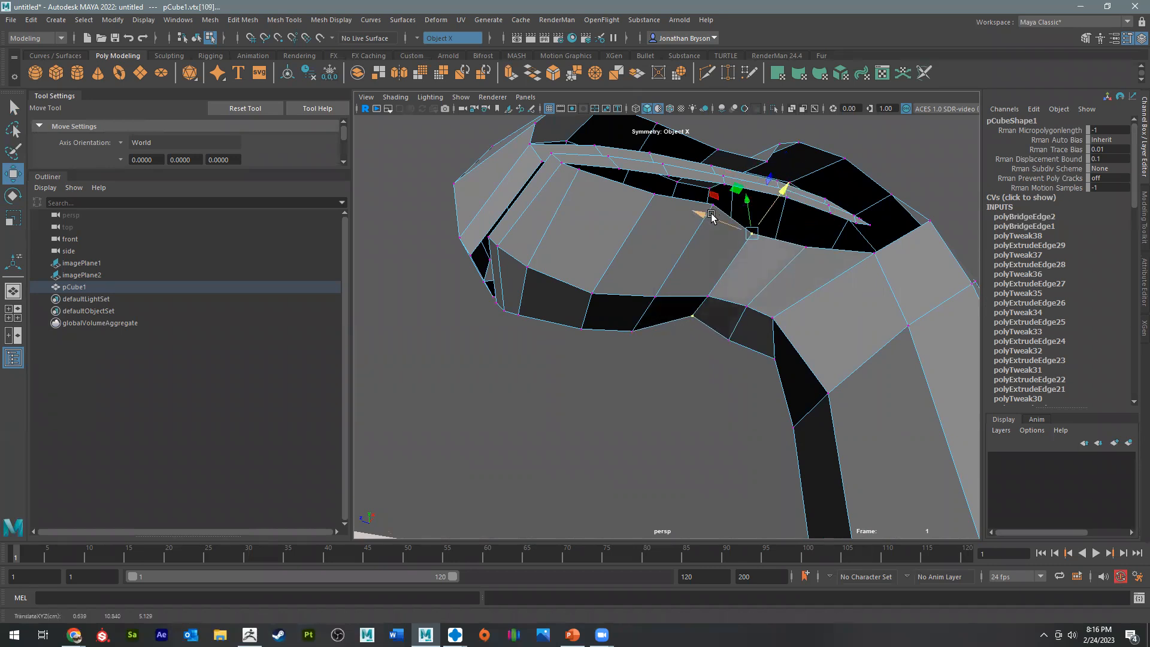
pyautogui.click(713, 209)
pyautogui.moveTo(747, 165); pyautogui.dragTo(725, 183)
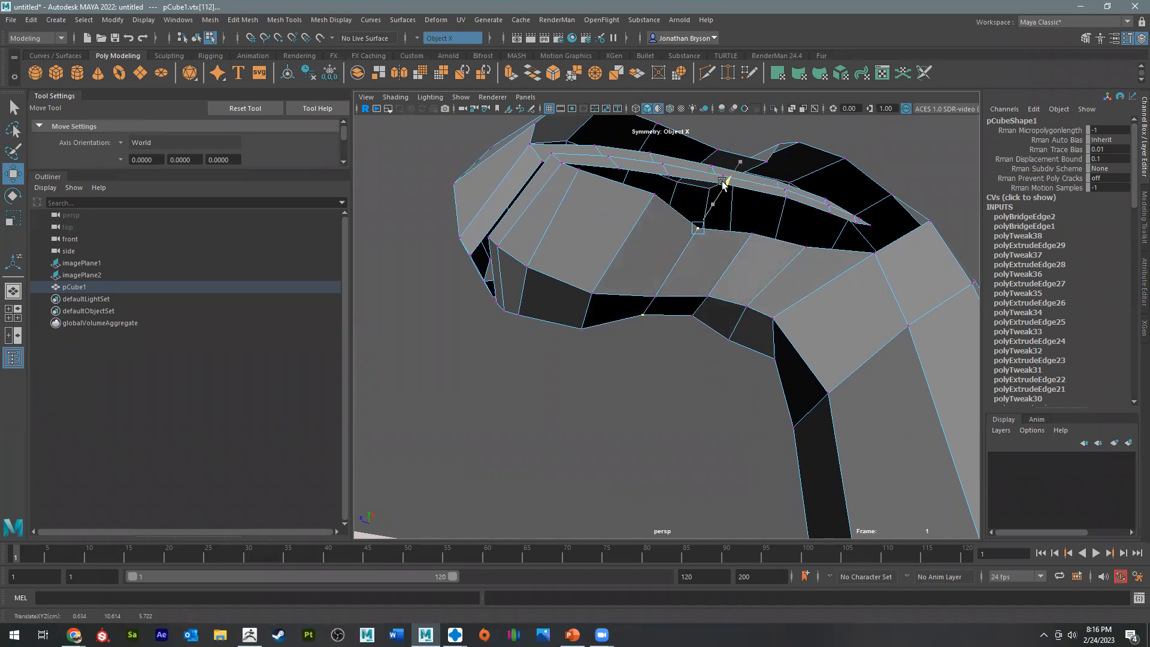
pyautogui.click(694, 191)
pyautogui.moveTo(676, 145); pyautogui.dragTo(660, 176)
pyautogui.click(574, 175)
pyautogui.moveTo(597, 127); pyautogui.dragTo(622, 192)
# Step: Pull the mouth-side vertices near the front of the lower beak inward to narrow the tip
pyautogui.click(561, 167)
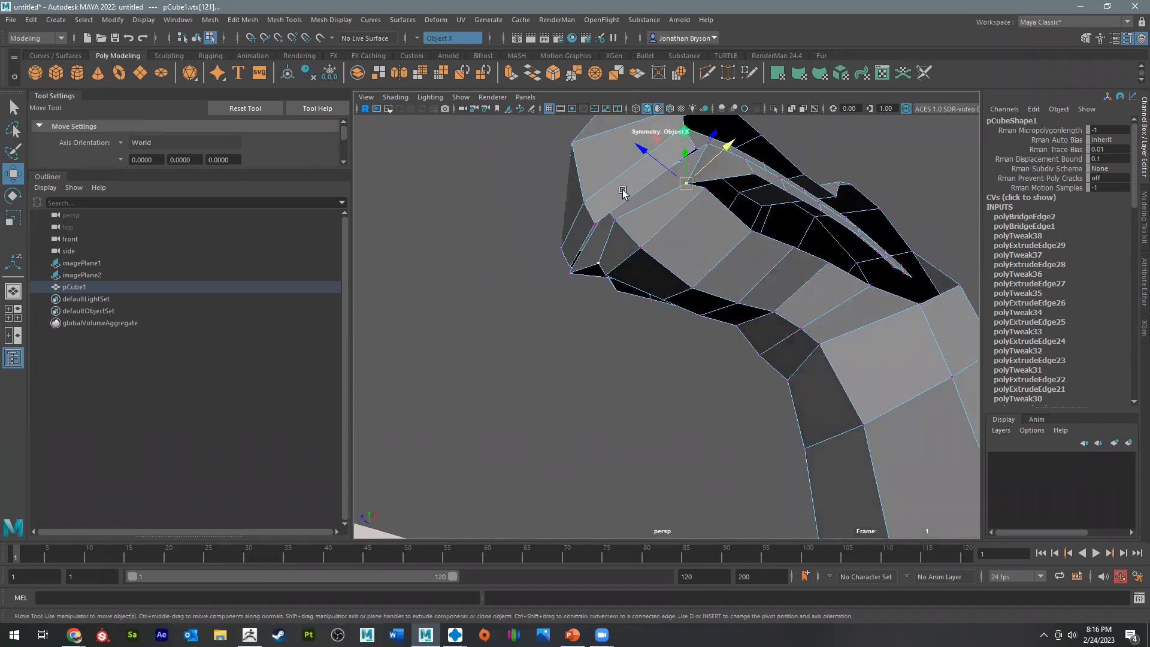
pyautogui.click(708, 143)
pyautogui.moveTo(728, 123); pyautogui.dragTo(691, 158)
pyautogui.click(754, 179)
pyautogui.moveTo(767, 155); pyautogui.dragTo(733, 158)
# Step: Refine the lower beak's side vertices from below to even out its width towards the tip
pyautogui.click(708, 186)
pyautogui.keyDown('alt'); pyautogui.moveTo(747, 258); pyautogui.dragTo(827, 179); pyautogui.keyUp('alt')
pyautogui.click(844, 166)
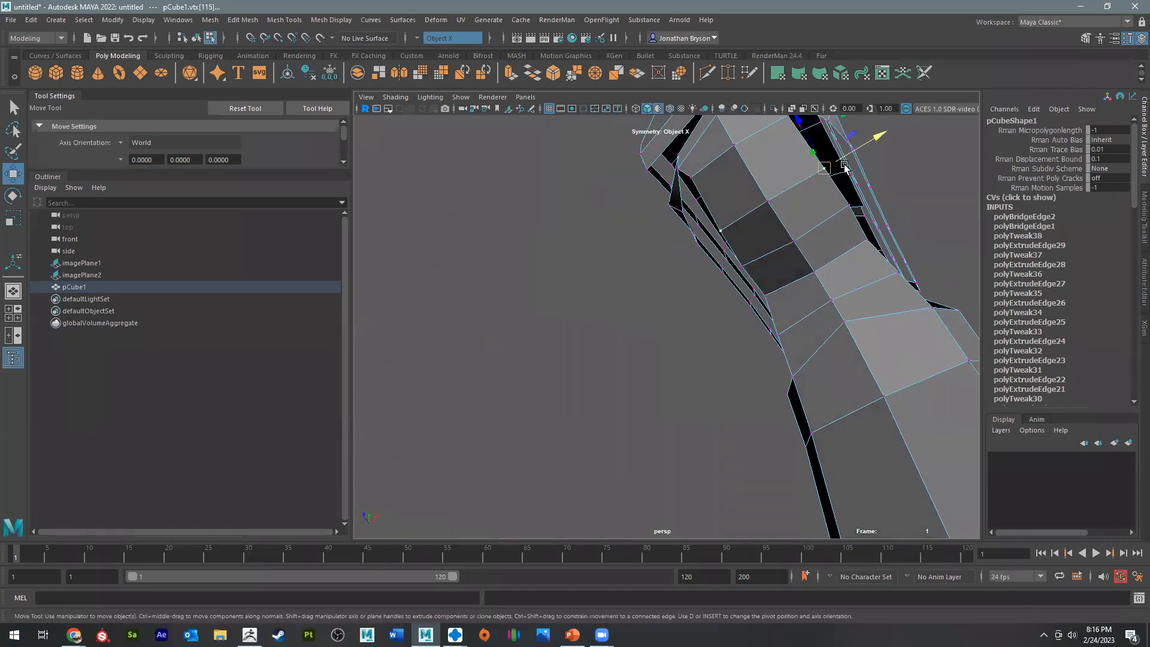
pyautogui.moveTo(871, 142); pyautogui.dragTo(861, 148)
pyautogui.click(849, 205)
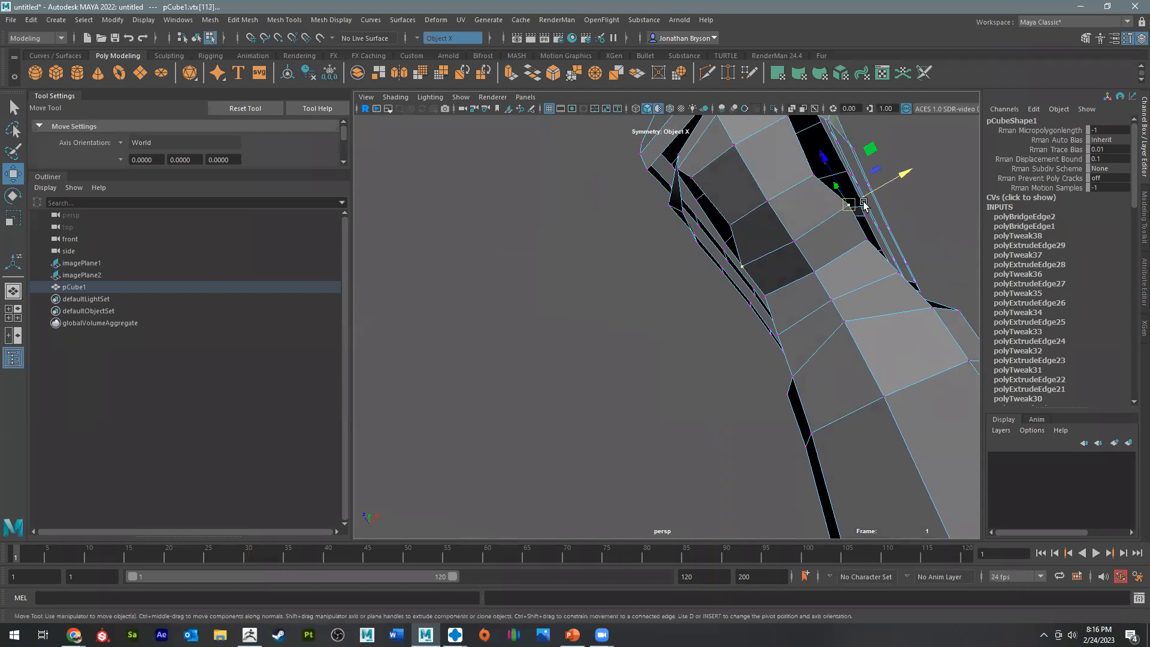
pyautogui.moveTo(863, 203); pyautogui.dragTo(872, 182)
pyautogui.click(867, 241)
pyautogui.moveTo(913, 213); pyautogui.dragTo(889, 183)
pyautogui.click(830, 215)
# Step: Select the side vertex on the lower mouth strip and turn on soft selection with a falloff radius of 0.57
pyautogui.keyDown('alt'); pyautogui.moveTo(850, 218); pyautogui.dragTo(863, 251); pyautogui.keyUp('alt')
pyautogui.keyDown('alt'); pyautogui.moveTo(808, 319); pyautogui.dragTo(770, 283); pyautogui.keyUp('alt')
pyautogui.keyDown('alt'); pyautogui.moveTo(770, 283); pyautogui.dragTo(818, 351, button='right'); pyautogui.keyUp('alt')
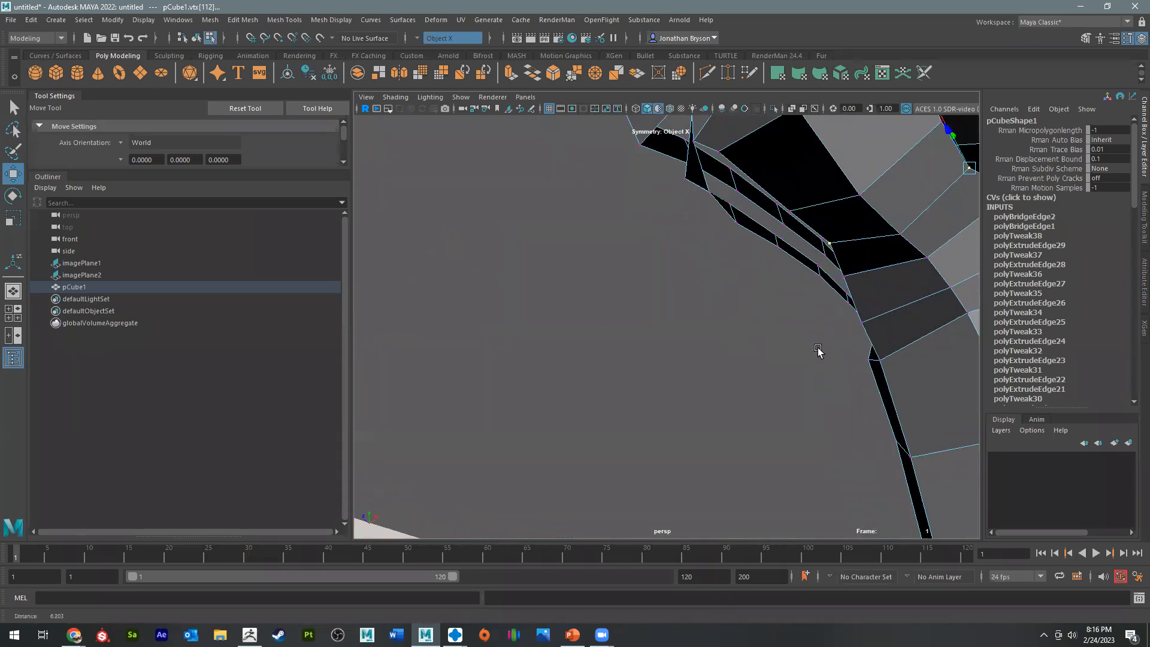
pyautogui.keyDown('alt'); pyautogui.moveTo(817, 352); pyautogui.dragTo(687, 313); pyautogui.keyUp('alt')
pyautogui.click(679, 255)
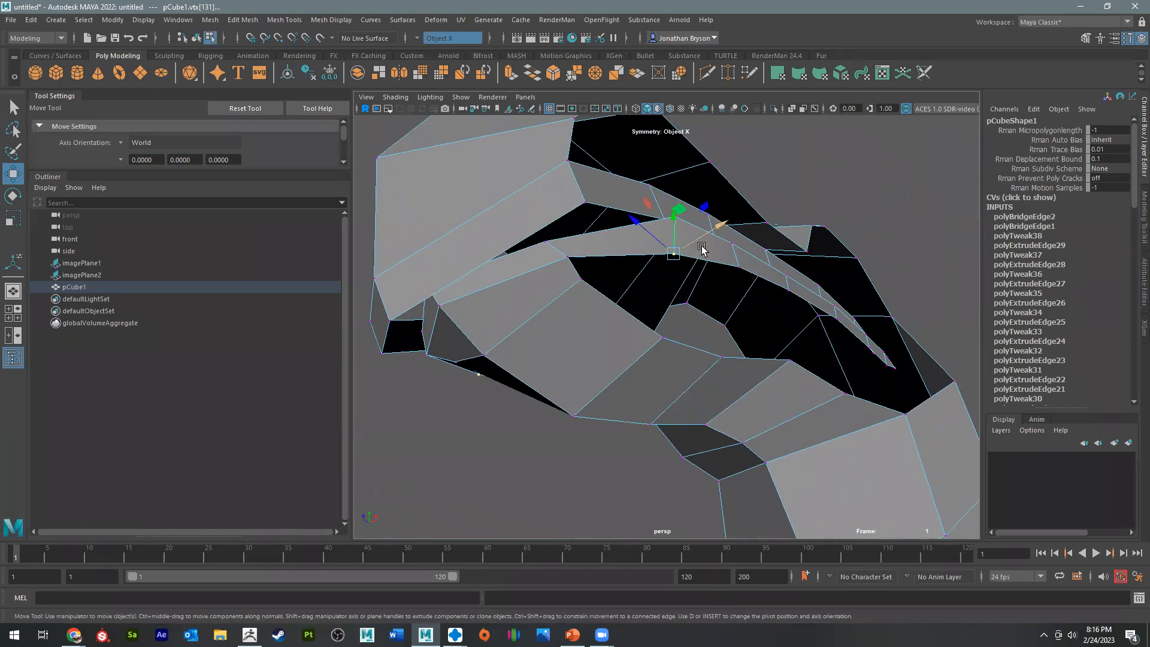
pyautogui.press('b')
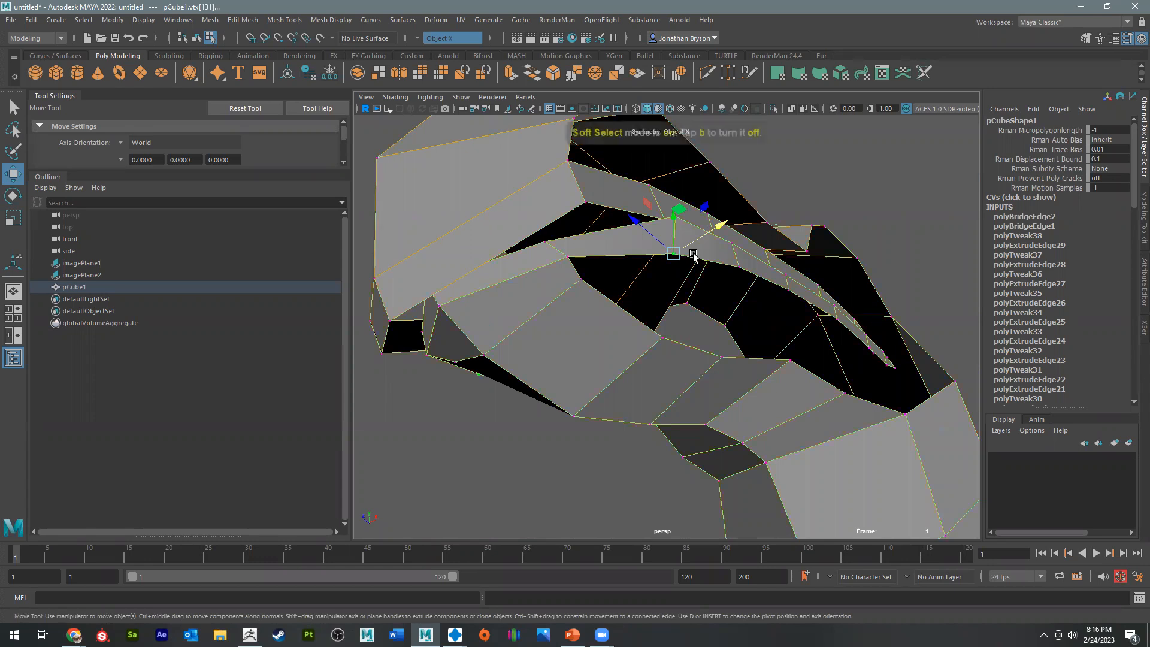
pyautogui.moveTo(826, 258); pyautogui.dragTo(771, 256)
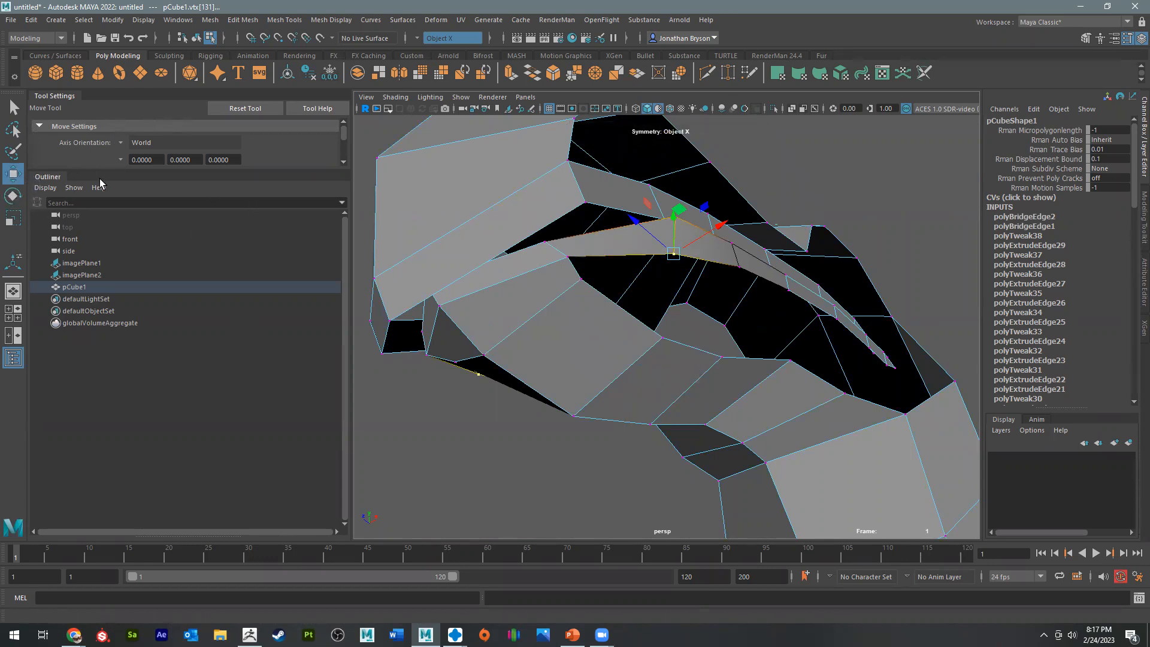
# Step: Show the Move tool's soft selection settings and keep the falloff mode on Surface
pyautogui.moveTo(116, 168); pyautogui.dragTo(114, 354)
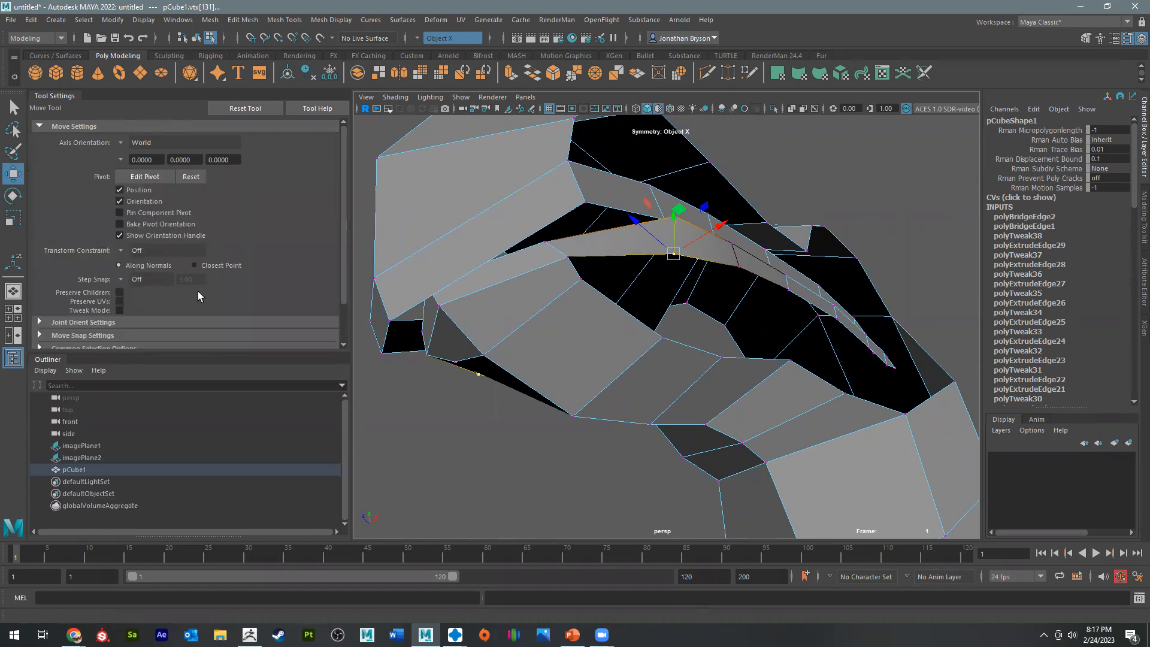
pyautogui.scroll(-2, 193, 255)
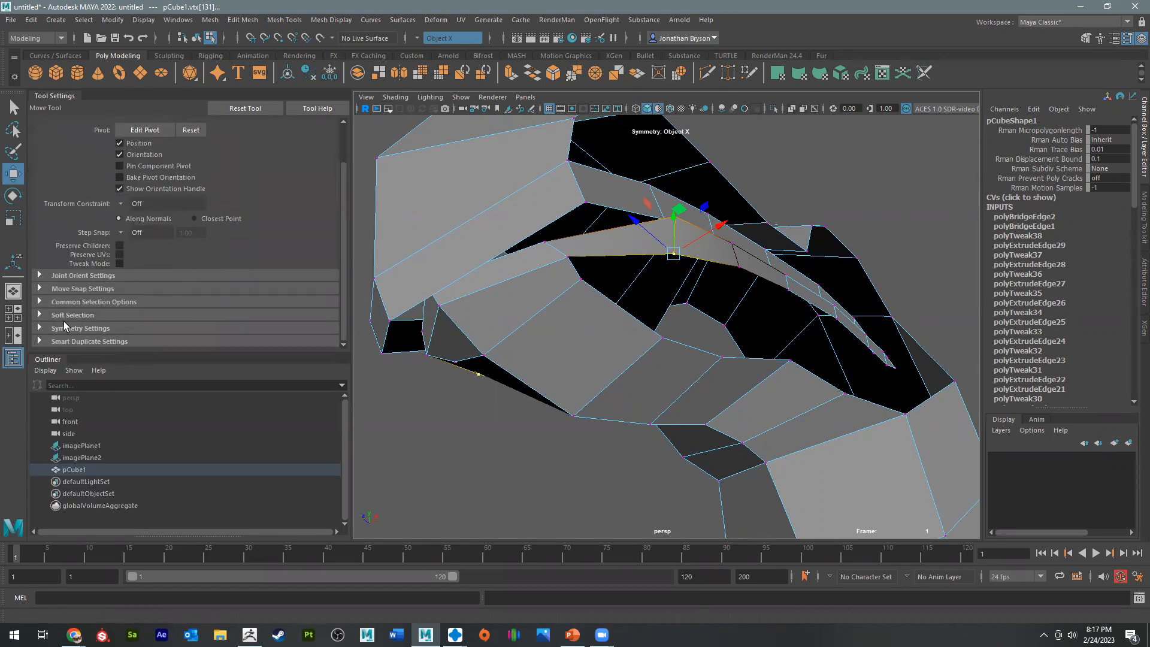
pyautogui.click(40, 315)
pyautogui.scroll(-6, 180, 279)
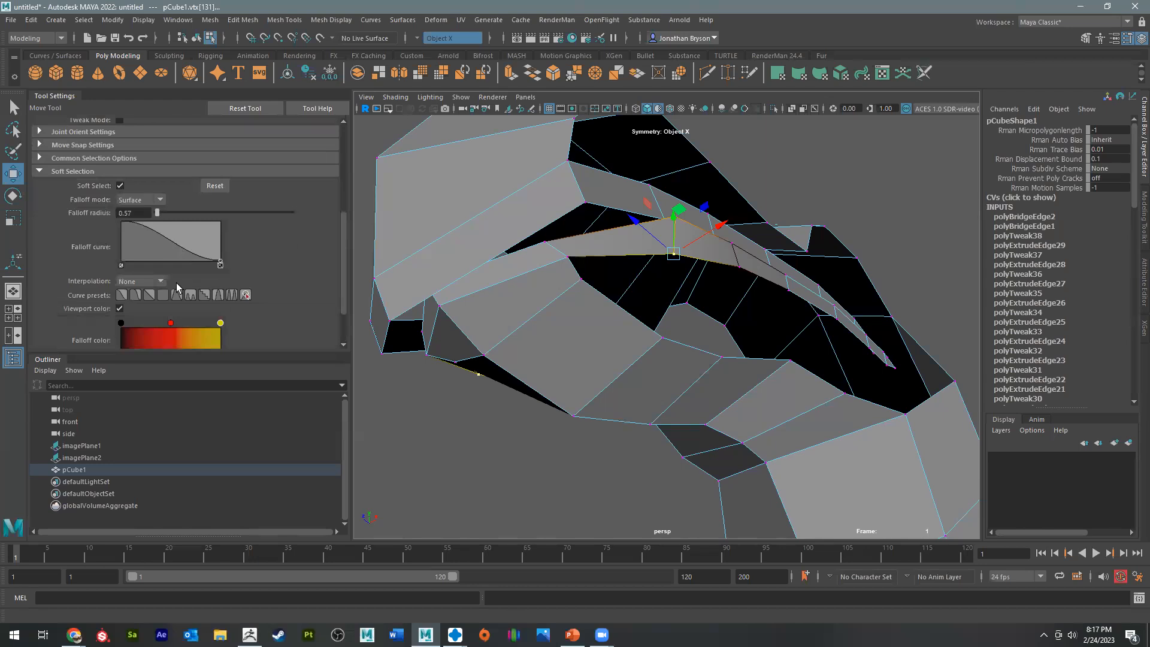
pyautogui.click(145, 200)
pyautogui.click(137, 208)
pyautogui.click(139, 200)
pyautogui.click(150, 219)
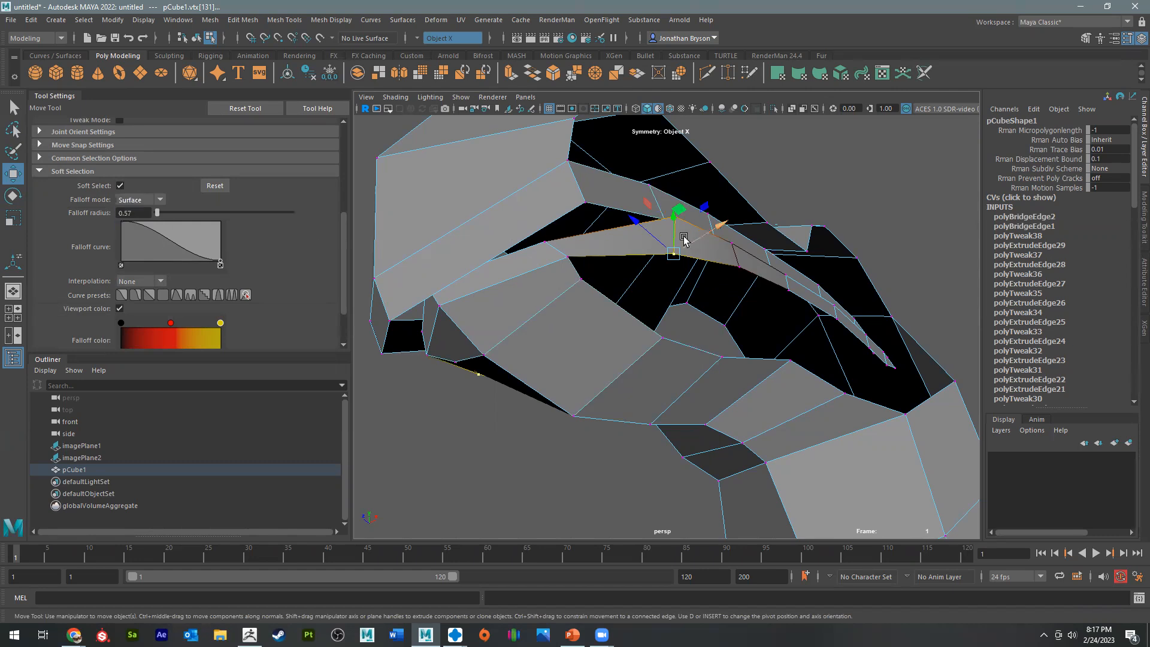
# Step: Pull the lower mouth strip's side vertices inward one by one with soft selection, working back towards the mouth corner
pyautogui.moveTo(719, 223); pyautogui.dragTo(704, 231)
pyautogui.click(740, 267)
pyautogui.moveTo(785, 242); pyautogui.dragTo(768, 251)
pyautogui.click(789, 290)
pyautogui.moveTo(841, 264); pyautogui.dragTo(829, 271)
pyautogui.click(837, 318)
pyautogui.moveTo(887, 294); pyautogui.dragTo(701, 367)
pyautogui.click(869, 347)
# Step: Adjust the mouth corner vertex and the neighbouring strip vertices with soft selection to smooth the mouth line
pyautogui.keyDown('alt'); pyautogui.moveTo(701, 367); pyautogui.dragTo(827, 324, button='right'); pyautogui.keyUp('alt')
pyautogui.click(808, 277)
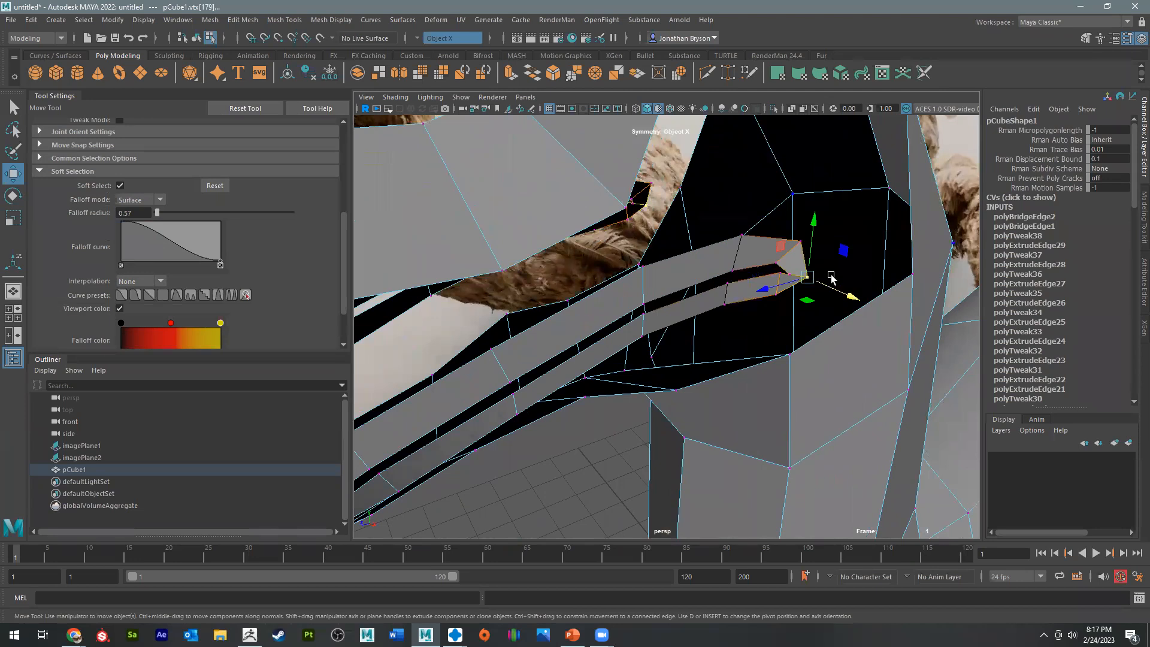
pyautogui.moveTo(857, 297); pyautogui.dragTo(550, 364)
pyautogui.click(822, 251)
pyautogui.click(535, 365)
pyautogui.click(555, 404)
pyautogui.moveTo(567, 439); pyautogui.dragTo(696, 242)
pyautogui.click(709, 263)
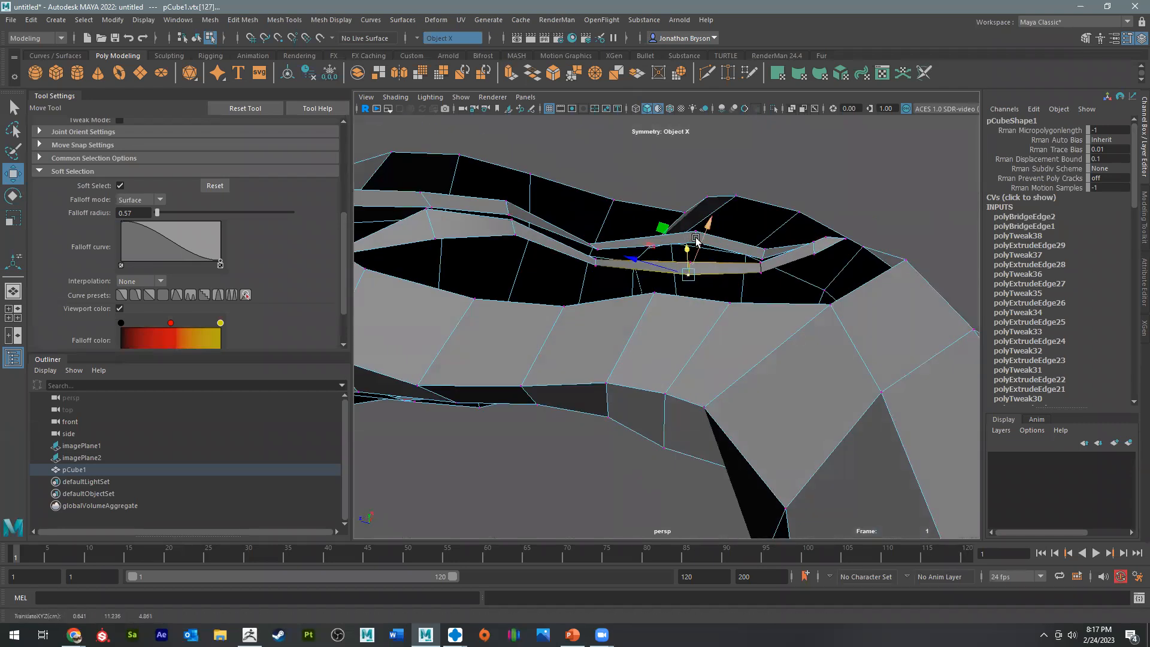
pyautogui.click(702, 231)
pyautogui.moveTo(716, 182); pyautogui.dragTo(713, 204)
# Step: Turn off soft selection and shift the rear vertices on the upper beak's lower edge sideways
pyautogui.keyDown('alt'); pyautogui.moveTo(566, 289); pyautogui.dragTo(657, 245); pyautogui.keyUp('alt')
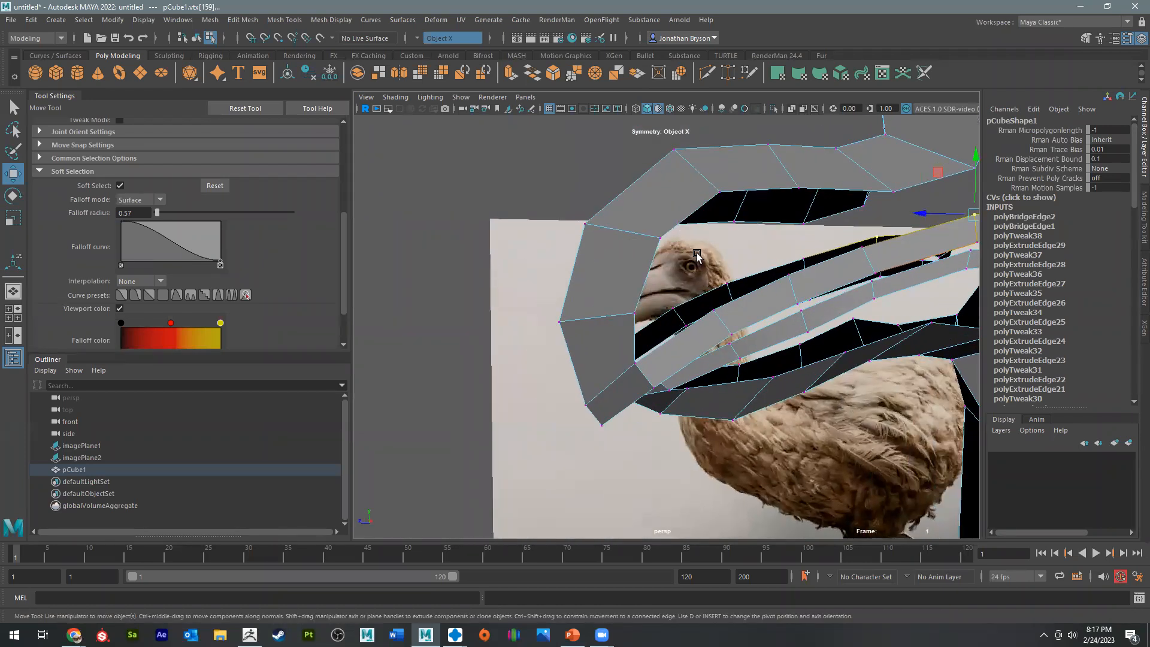
pyautogui.press('b')
pyautogui.keyDown('alt'); pyautogui.moveTo(715, 272); pyautogui.dragTo(795, 313); pyautogui.keyUp('alt')
pyautogui.click(790, 322)
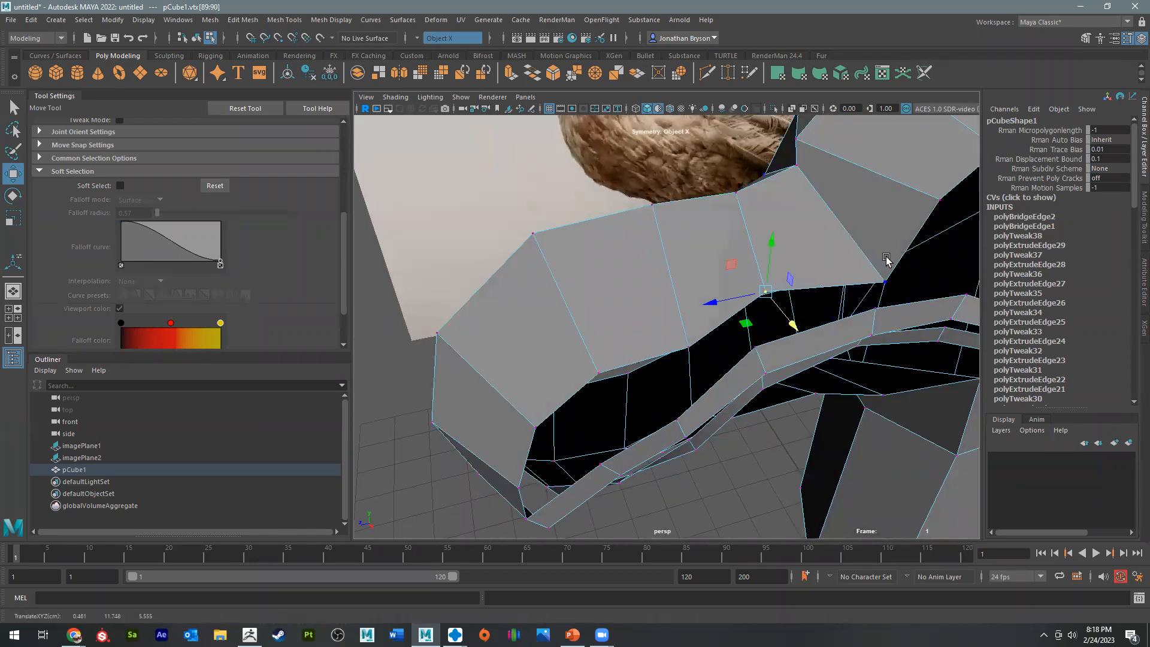
pyautogui.click(885, 278)
pyautogui.moveTo(906, 306); pyautogui.dragTo(672, 374)
pyautogui.click(770, 261)
# Step: Pull the next two vertices on the upper beak's lower edge outward, working forward towards the tip
pyautogui.click(688, 353)
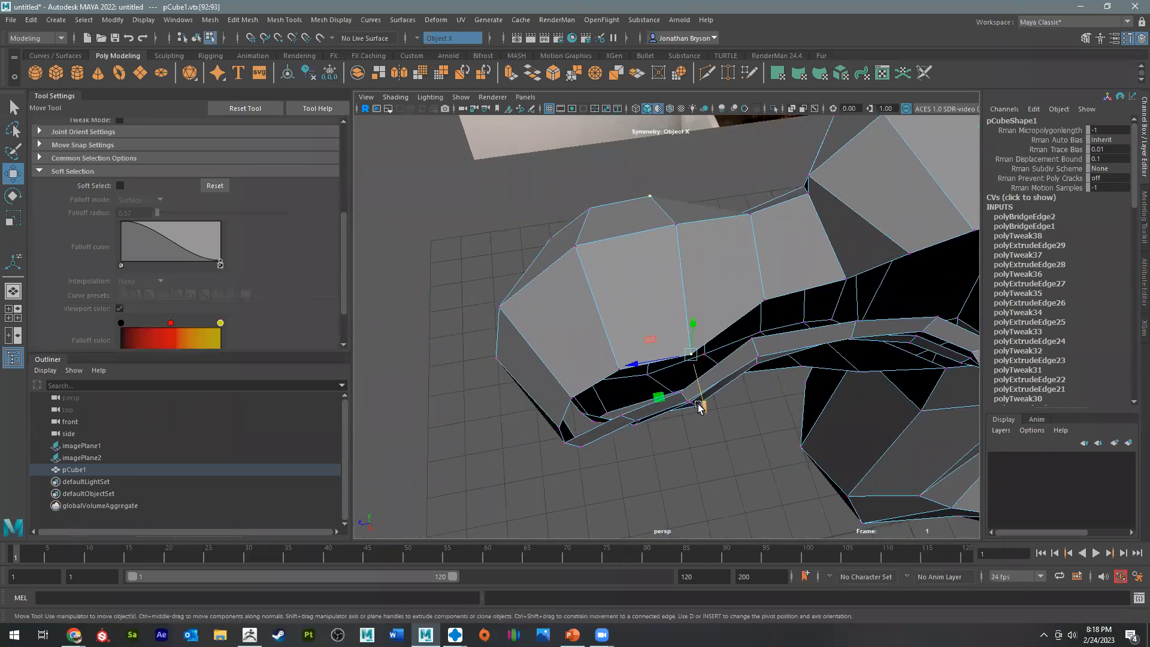
pyautogui.click(622, 371)
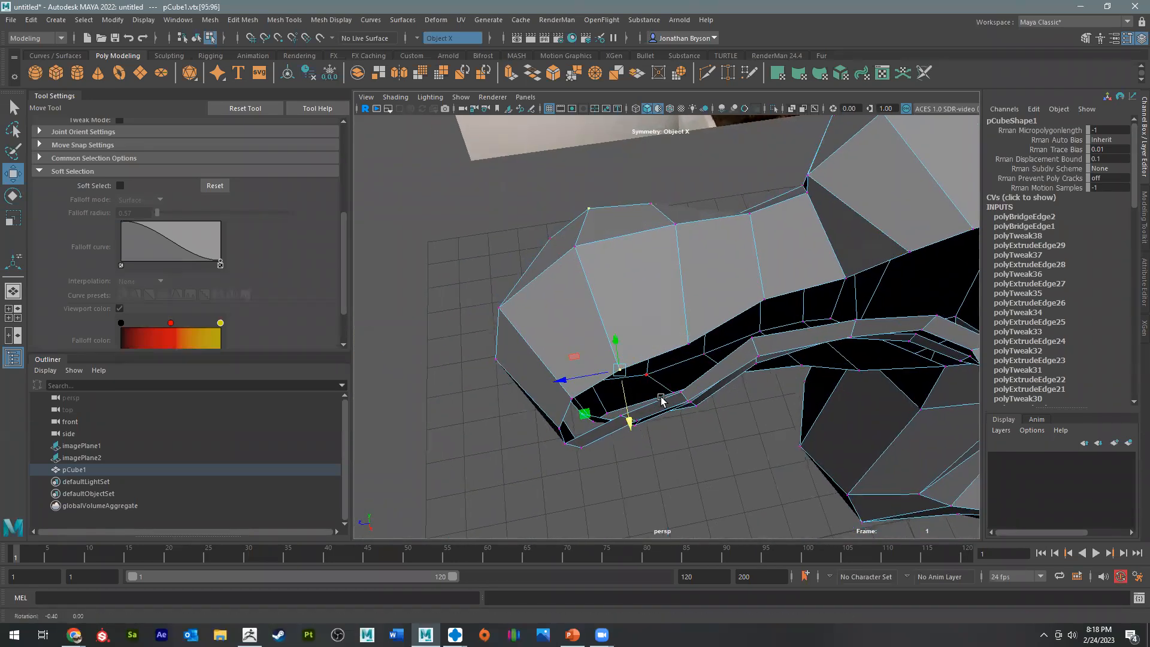
pyautogui.keyDown('alt'); pyautogui.moveTo(662, 401); pyautogui.dragTo(672, 393); pyautogui.keyUp('alt')
pyautogui.keyDown('alt'); pyautogui.moveTo(673, 393); pyautogui.dragTo(695, 394, button='right'); pyautogui.keyUp('alt')
pyautogui.moveTo(713, 380); pyautogui.dragTo(718, 396)
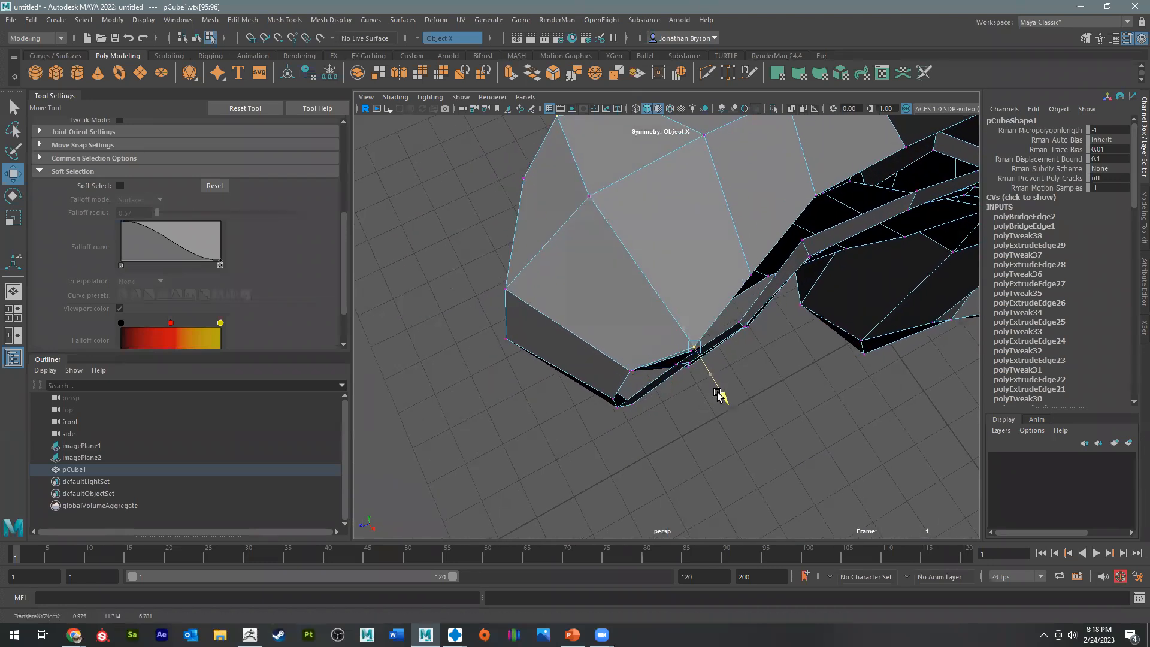
# Step: Pull the side vertices around the upper beak's hooked tip outward with symmetry to widen it
pyautogui.click(619, 365)
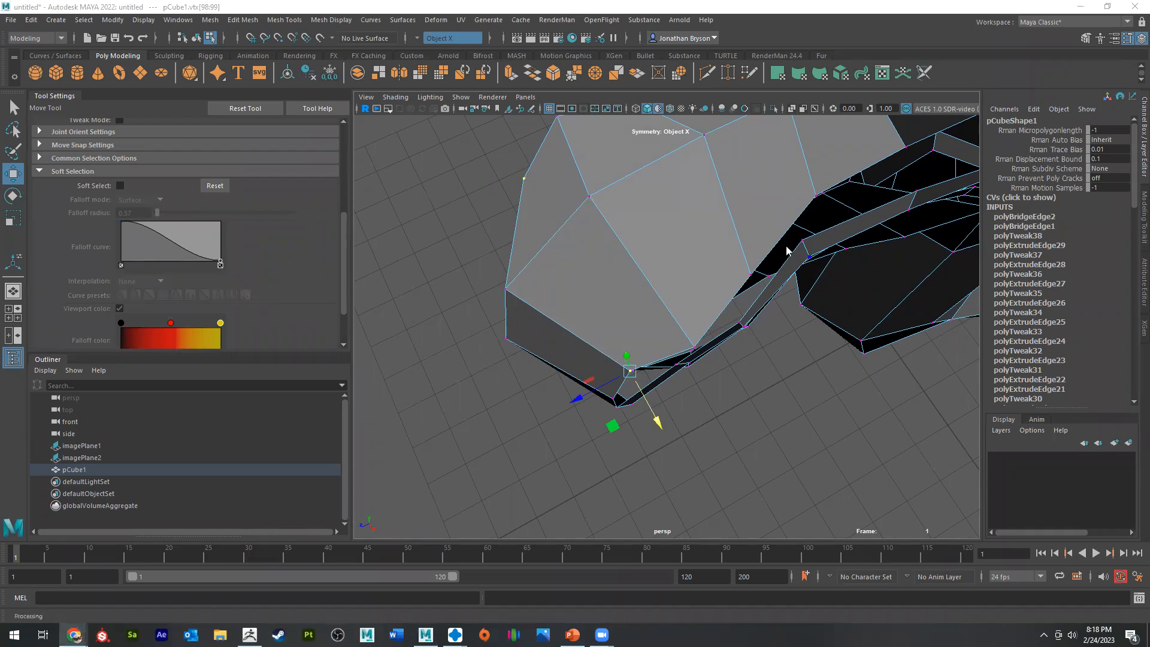
pyautogui.keyDown('alt'); pyautogui.moveTo(603, 335); pyautogui.dragTo(746, 449); pyautogui.keyUp('alt')
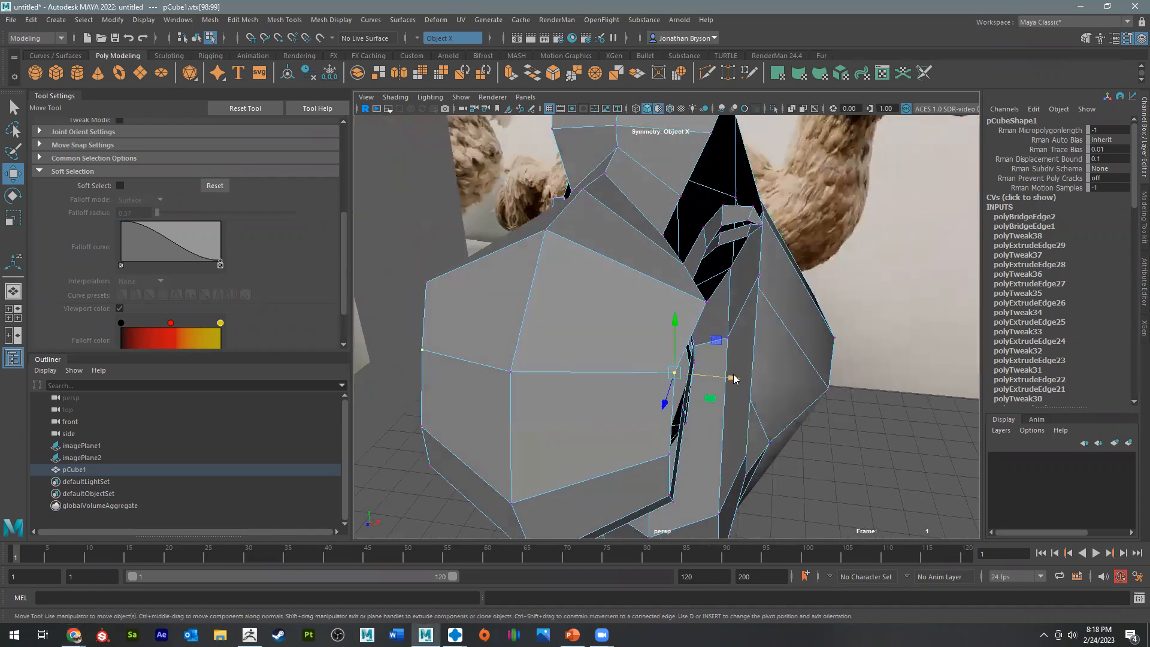
pyautogui.keyDown('alt'); pyautogui.moveTo(618, 465); pyautogui.dragTo(636, 449); pyautogui.keyUp('alt')
pyautogui.click(651, 448)
pyautogui.moveTo(708, 449); pyautogui.dragTo(752, 455)
pyautogui.keyDown('alt'); pyautogui.moveTo(705, 342); pyautogui.dragTo(724, 228, button='middle'); pyautogui.keyUp('alt')
pyautogui.keyDown('alt'); pyautogui.moveTo(709, 300); pyautogui.dragTo(780, 286); pyautogui.keyUp('alt')
pyautogui.click(716, 291)
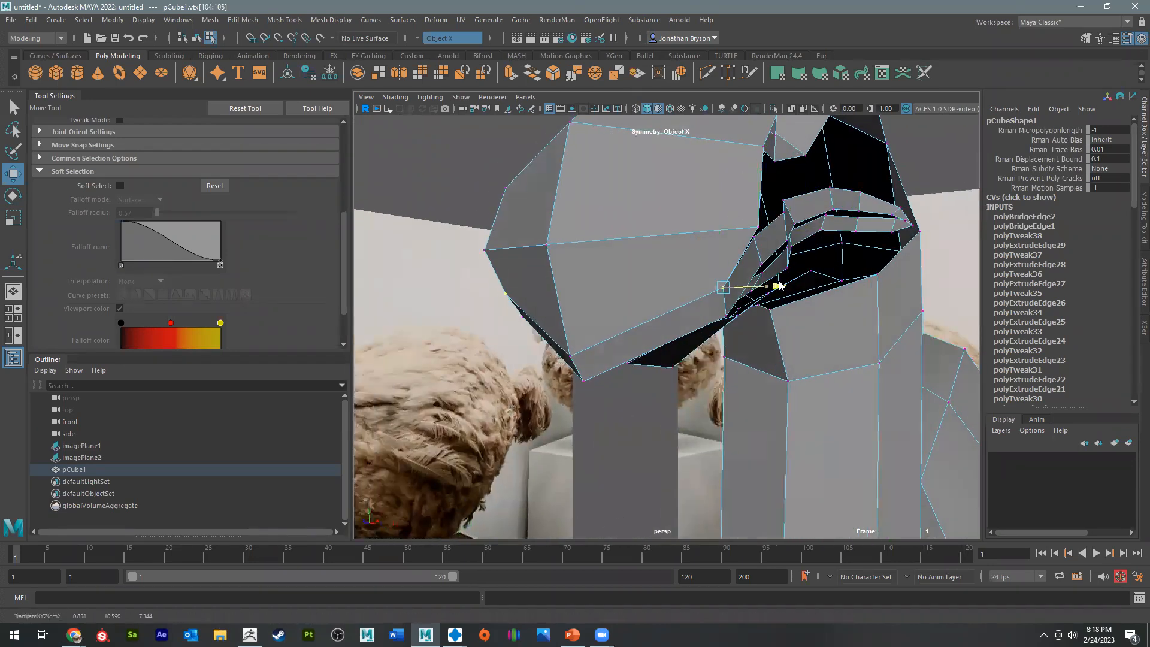
pyautogui.keyDown('alt'); pyautogui.moveTo(635, 347); pyautogui.dragTo(832, 397); pyautogui.keyUp('alt')
pyautogui.click(593, 379)
pyautogui.press('b')
pyautogui.moveTo(557, 333); pyautogui.dragTo(734, 348)
pyautogui.press('e')
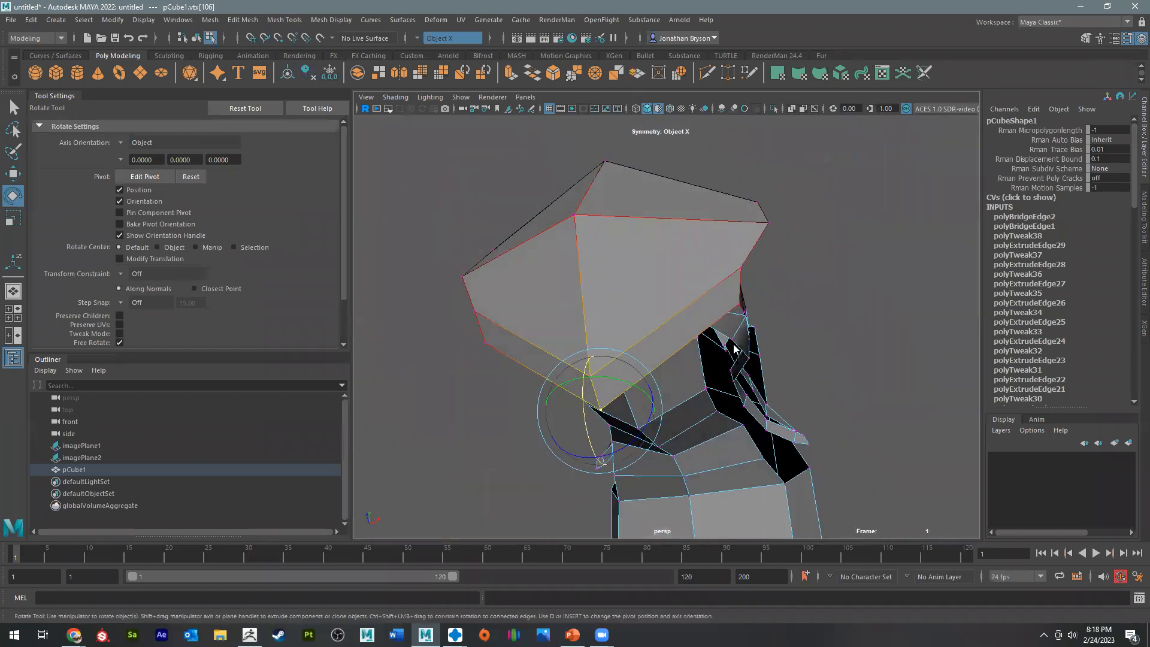
pyautogui.keyDown('alt'); pyautogui.moveTo(740, 305); pyautogui.dragTo(707, 305); pyautogui.keyUp('alt')
pyautogui.moveTo(707, 304); pyautogui.dragTo(647, 305, button='right')
# Step: Refine the side vertices of the upper beak's tip, including the one where the mouth strip meets it
pyautogui.click(729, 401)
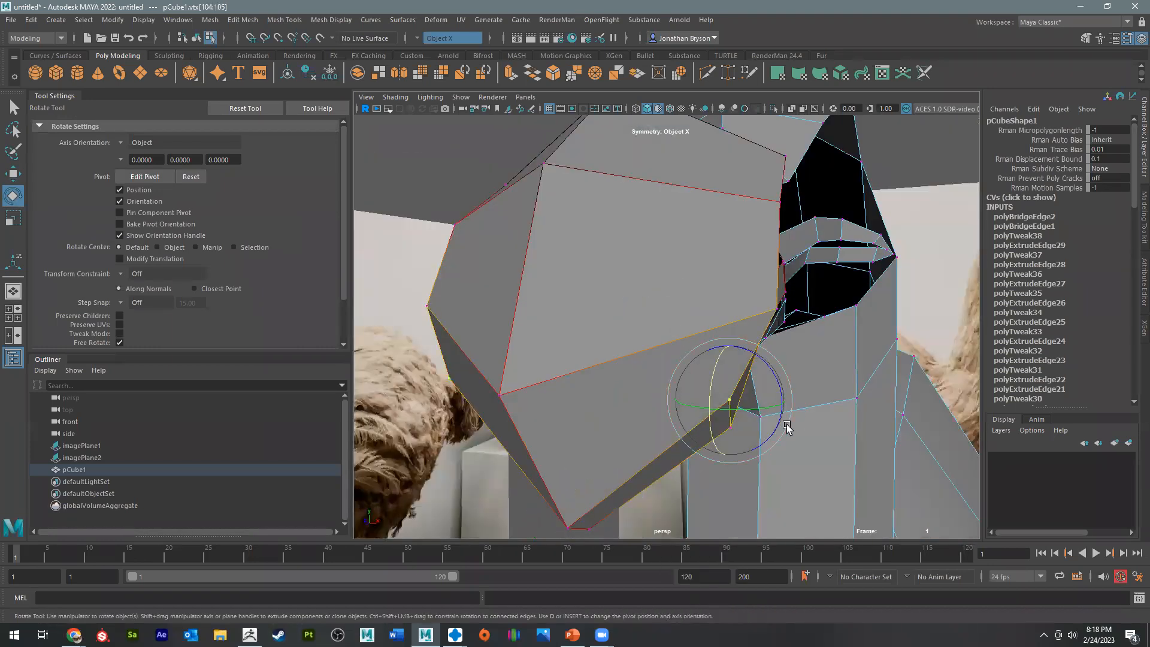
pyautogui.press('w')
pyautogui.moveTo(784, 403); pyautogui.dragTo(771, 432)
pyautogui.click(741, 424)
pyautogui.click(780, 305)
pyautogui.moveTo(846, 306); pyautogui.dragTo(824, 306)
pyautogui.keyDown('alt'); pyautogui.moveTo(756, 328); pyautogui.dragTo(672, 329); pyautogui.keyUp('alt')
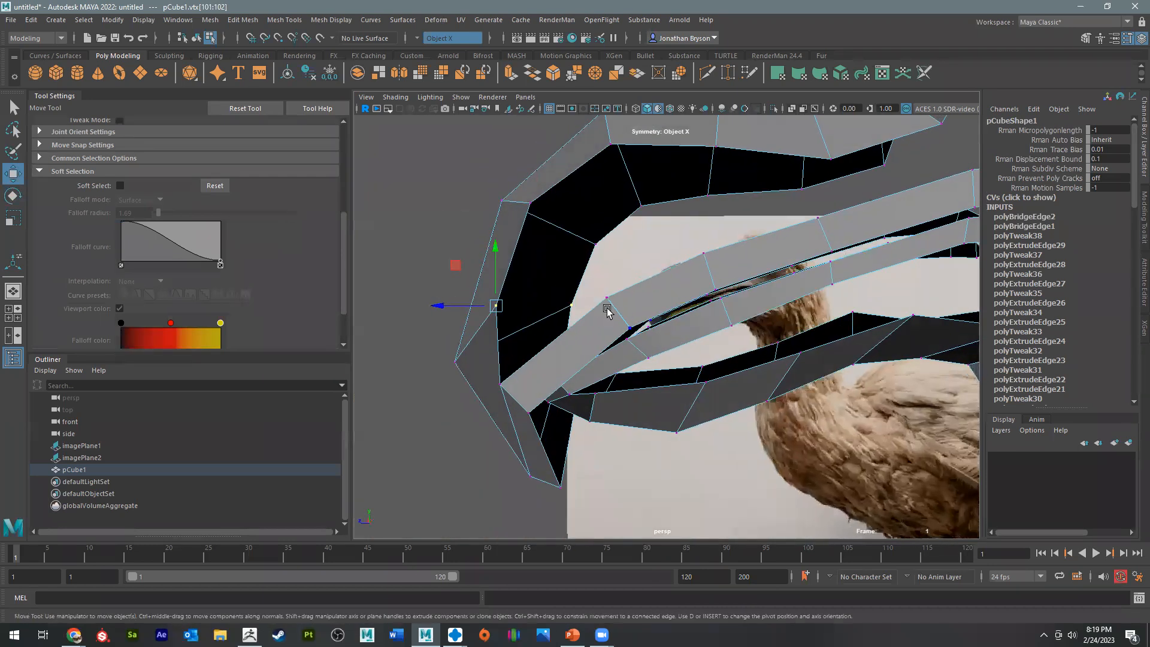
pyautogui.keyDown('alt'); pyautogui.moveTo(525, 331); pyautogui.dragTo(546, 408); pyautogui.keyUp('alt')
pyautogui.click(536, 395)
pyautogui.moveTo(498, 347); pyautogui.dragTo(620, 319)
# Step: Append two polygons between the lower mouth strip and the lower beak's upper edge, starting at the front
pyautogui.keyDown('shift'); pyautogui.moveTo(605, 301); pyautogui.dragTo(547, 164, button='right'); pyautogui.keyUp('shift')
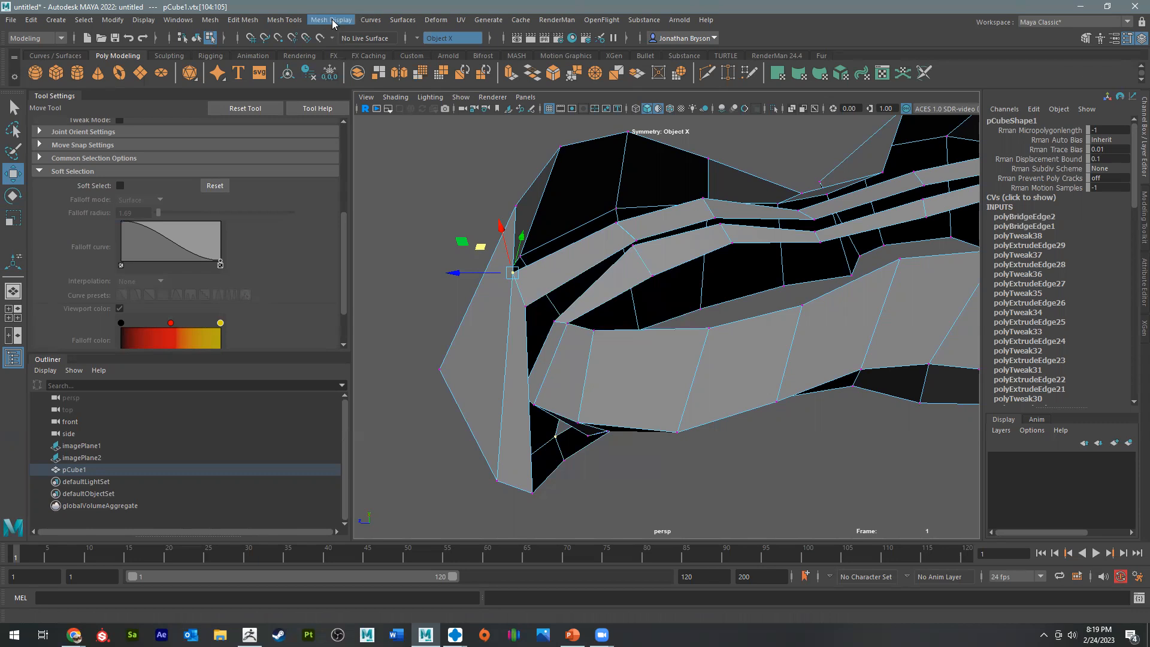
pyautogui.click(297, 21)
pyautogui.click(318, 62)
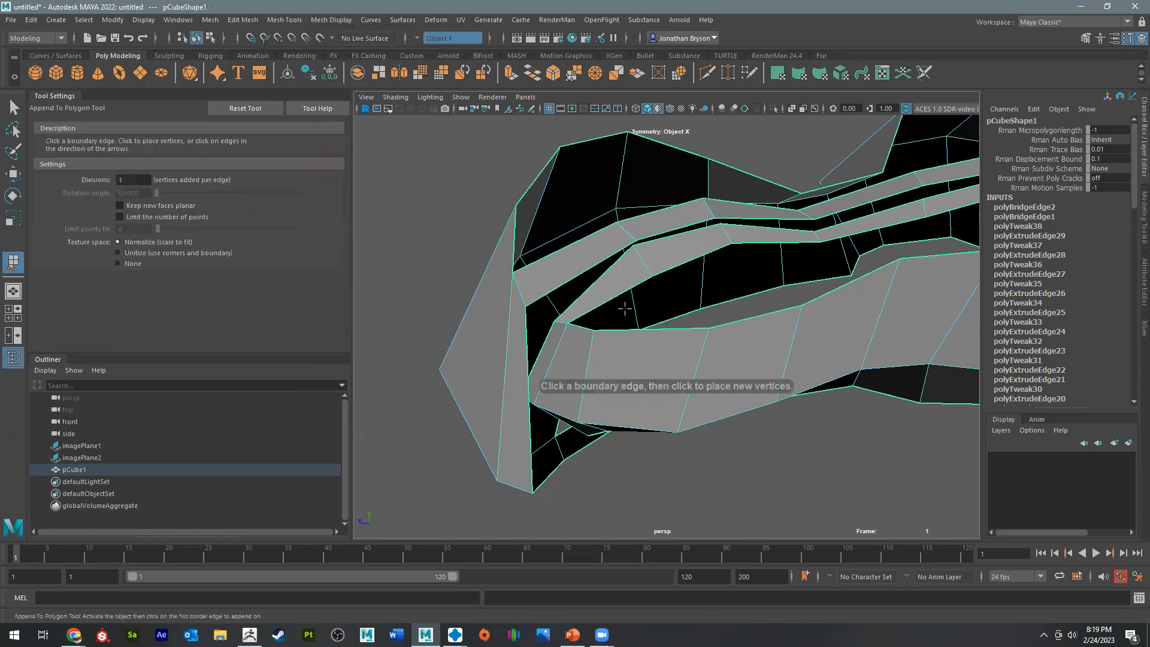
pyautogui.click(642, 332)
pyautogui.click(644, 329)
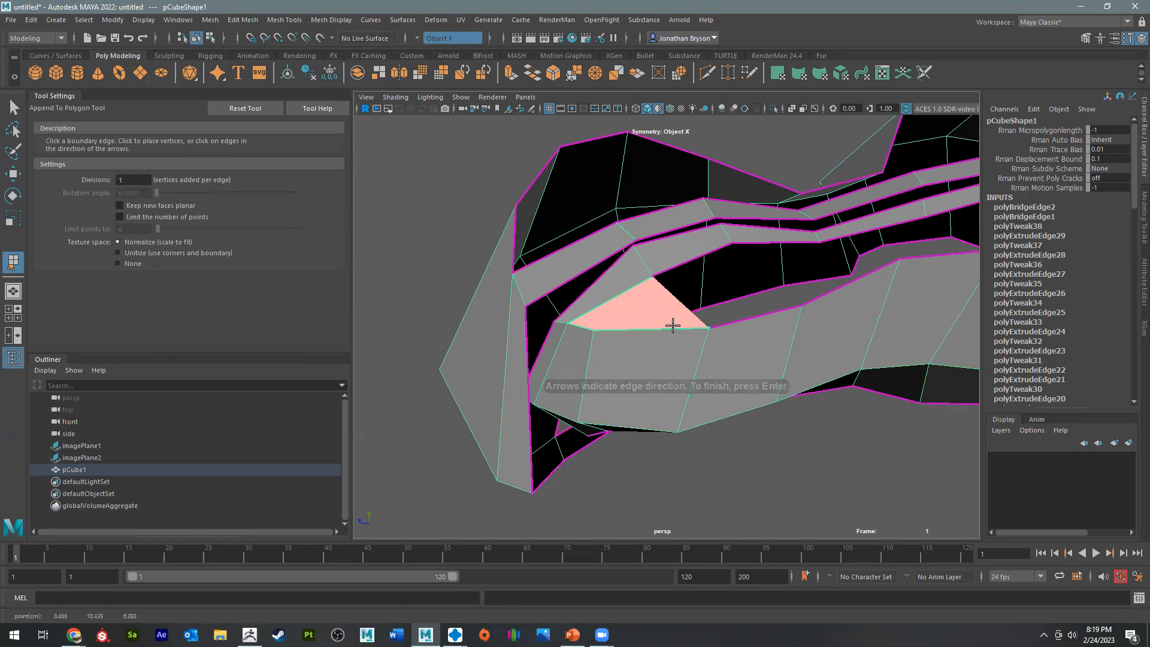
pyautogui.press('Return')
pyautogui.press('y')
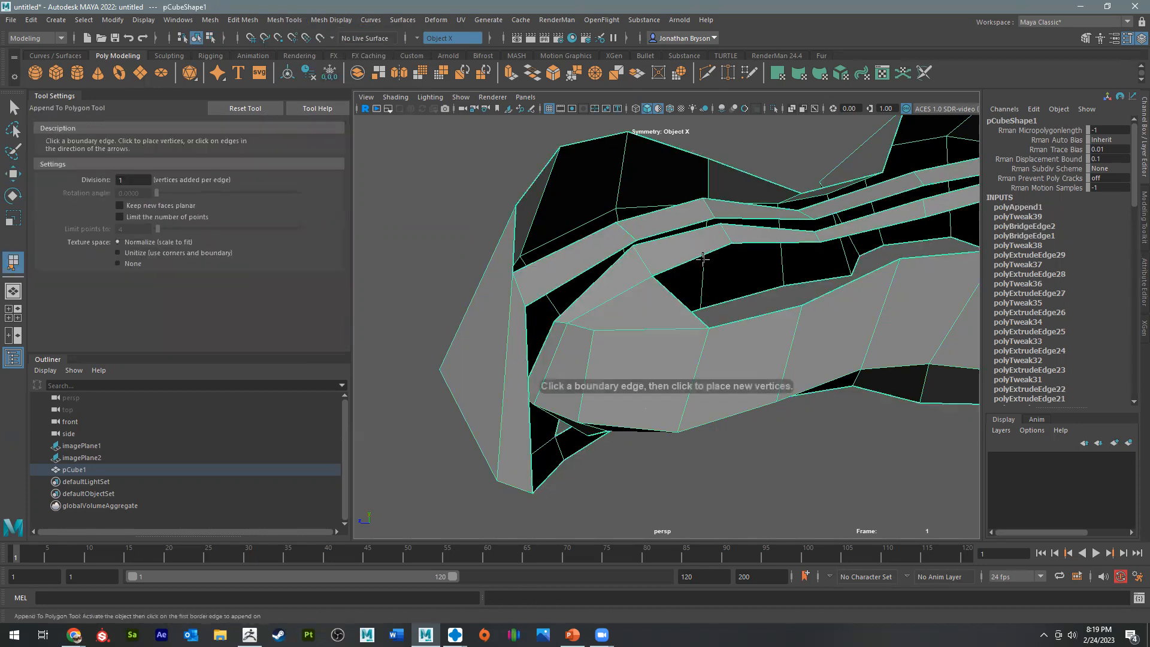
pyautogui.click(698, 256)
pyautogui.click(748, 319)
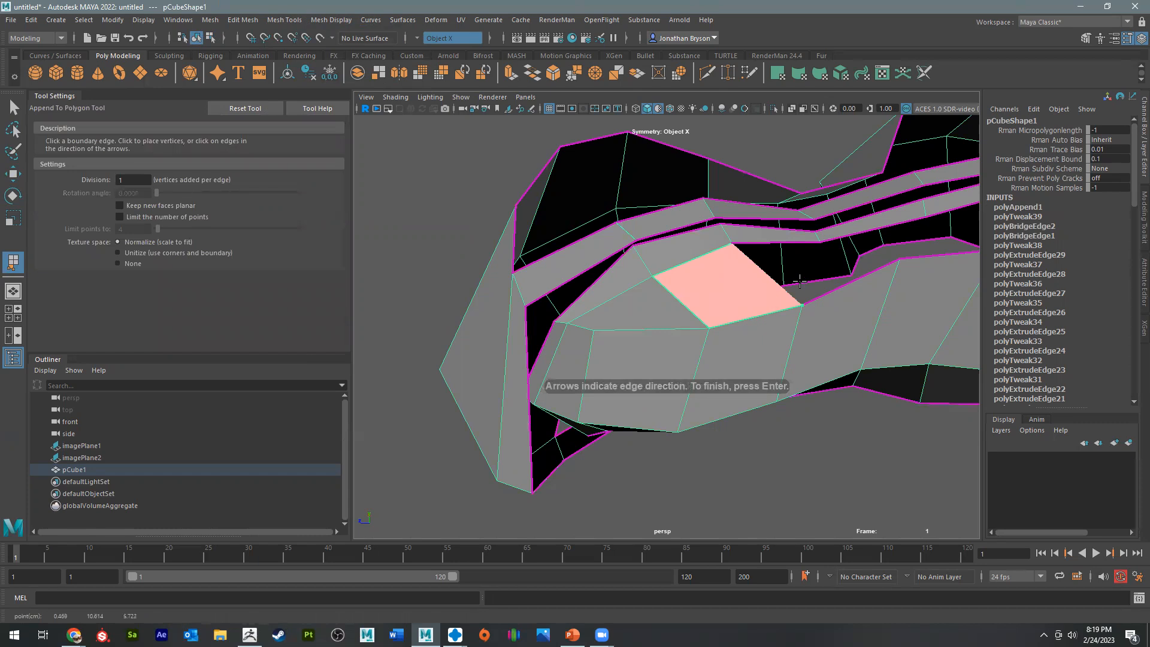
pyautogui.press('y')
# Step: Append three more polygons towards the rear to continue closing the gap between the lower mouth strip and lower beak
pyautogui.click(782, 242)
pyautogui.click(841, 285)
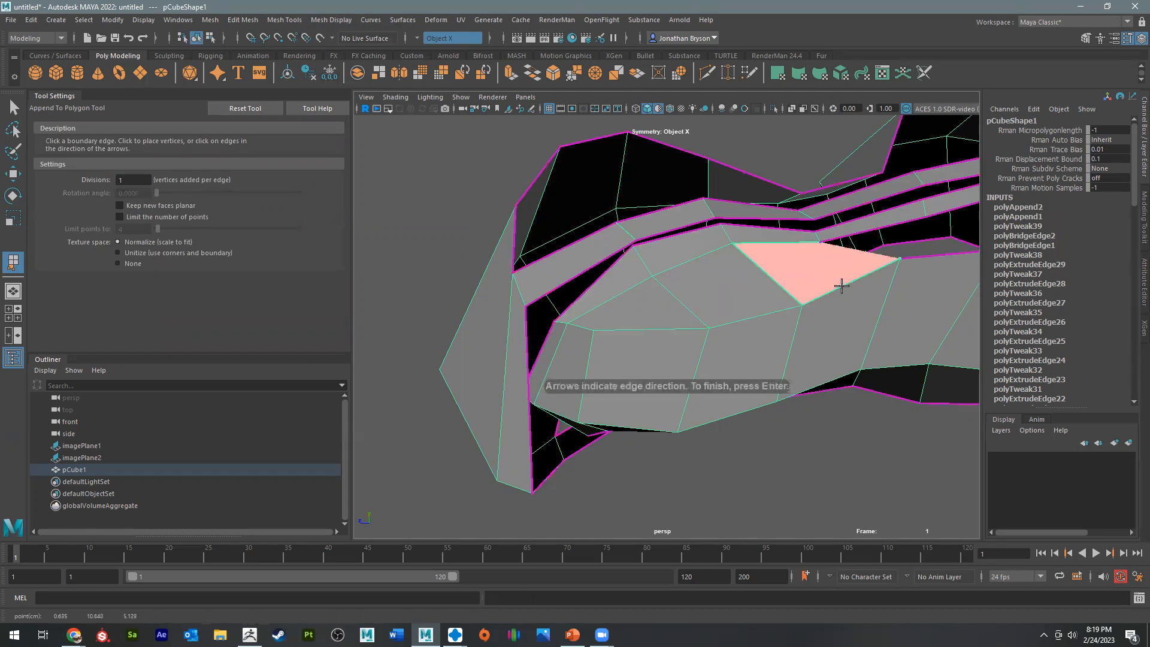
pyautogui.keyDown('alt'); pyautogui.moveTo(783, 279); pyautogui.dragTo(800, 321); pyautogui.keyUp('alt')
pyautogui.keyDown('alt'); pyautogui.moveTo(801, 321); pyautogui.dragTo(690, 257, button='middle'); pyautogui.keyUp('alt')
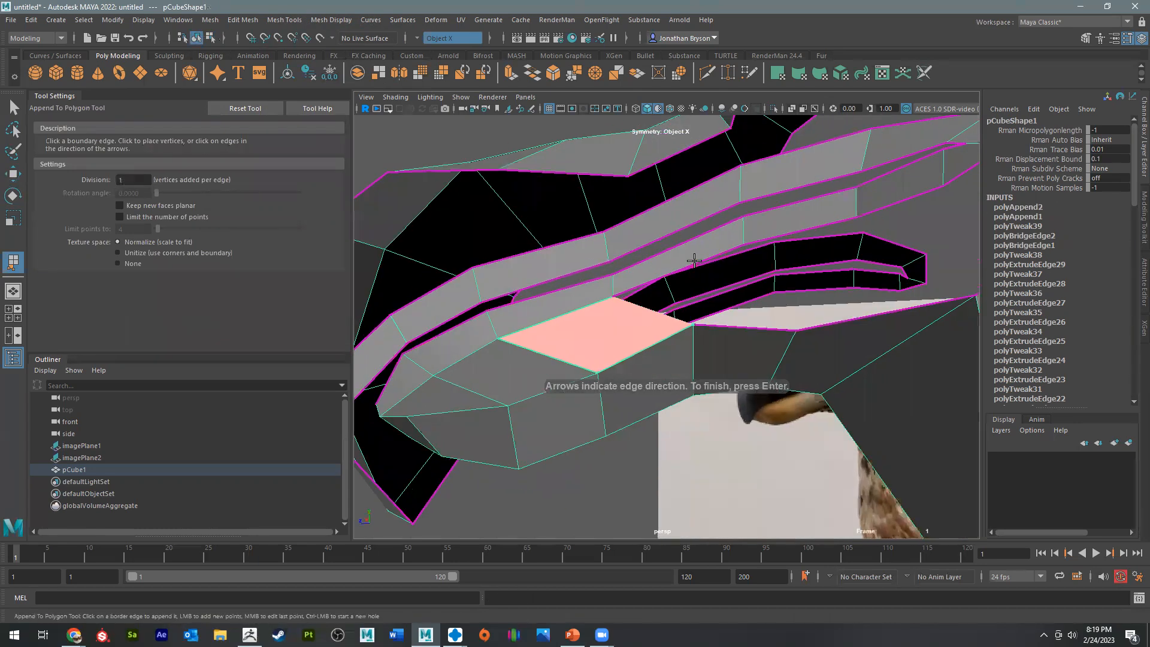
pyautogui.keyDown('alt'); pyautogui.moveTo(690, 257); pyautogui.dragTo(760, 215); pyautogui.keyUp('alt')
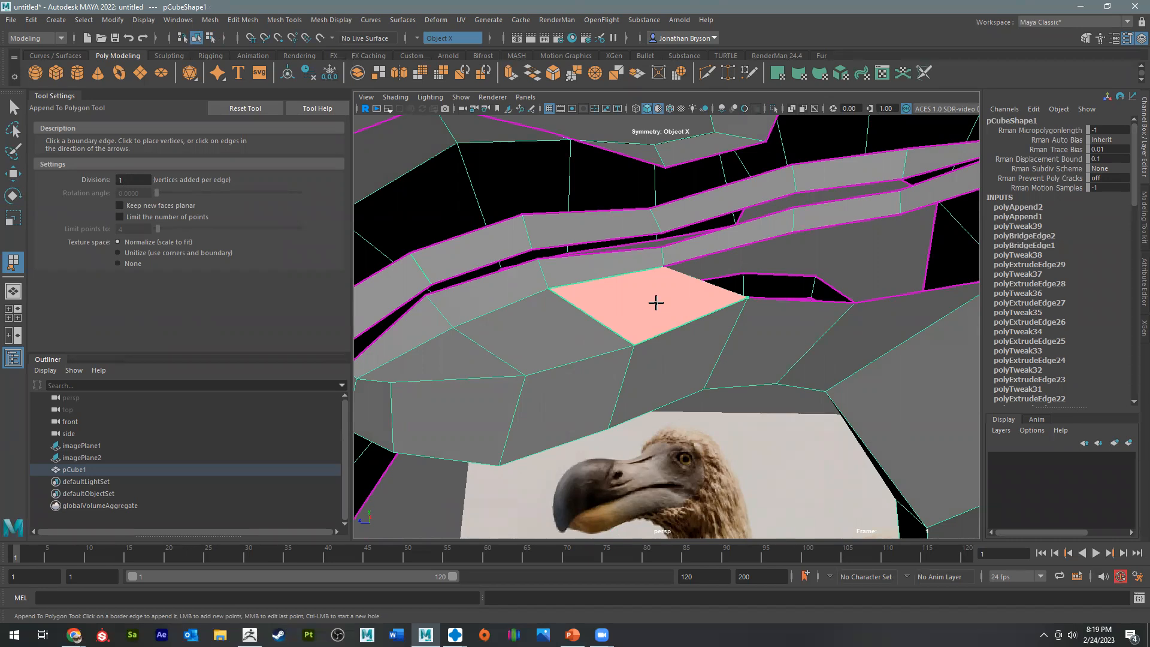
pyautogui.press('Return')
pyautogui.click(796, 305)
pyautogui.click(793, 295)
pyautogui.press('Return')
pyautogui.click(898, 289)
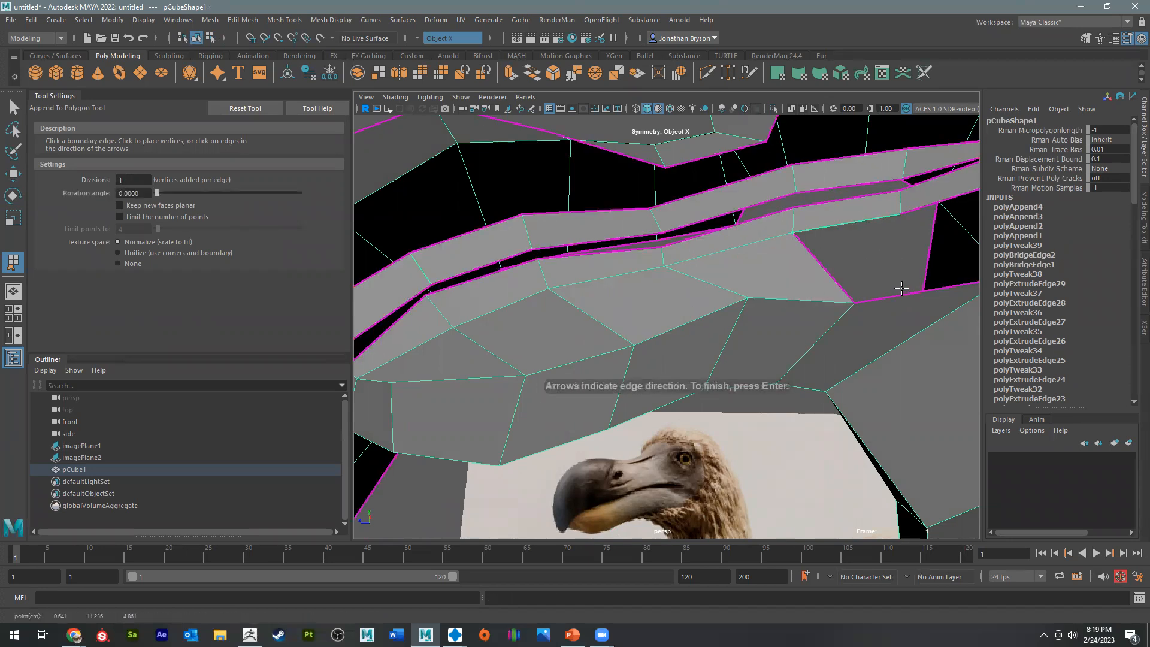
pyautogui.click(906, 291)
pyautogui.press('Return')
# Step: Append a polygon between the front of the upper mouth strip and the upper beak's tip
pyautogui.keyDown('alt'); pyautogui.moveTo(819, 274); pyautogui.dragTo(676, 327); pyautogui.keyUp('alt')
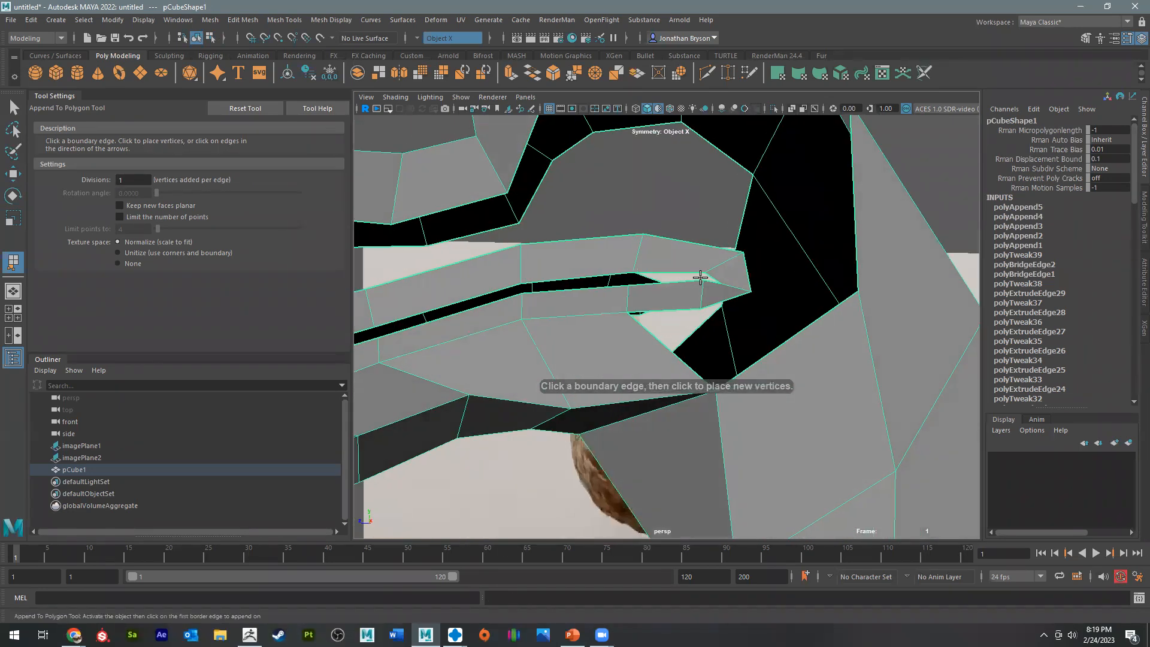
pyautogui.scroll(-4, 707, 302)
pyautogui.keyDown('alt'); pyautogui.moveTo(715, 293); pyautogui.dragTo(621, 327); pyautogui.keyUp('alt')
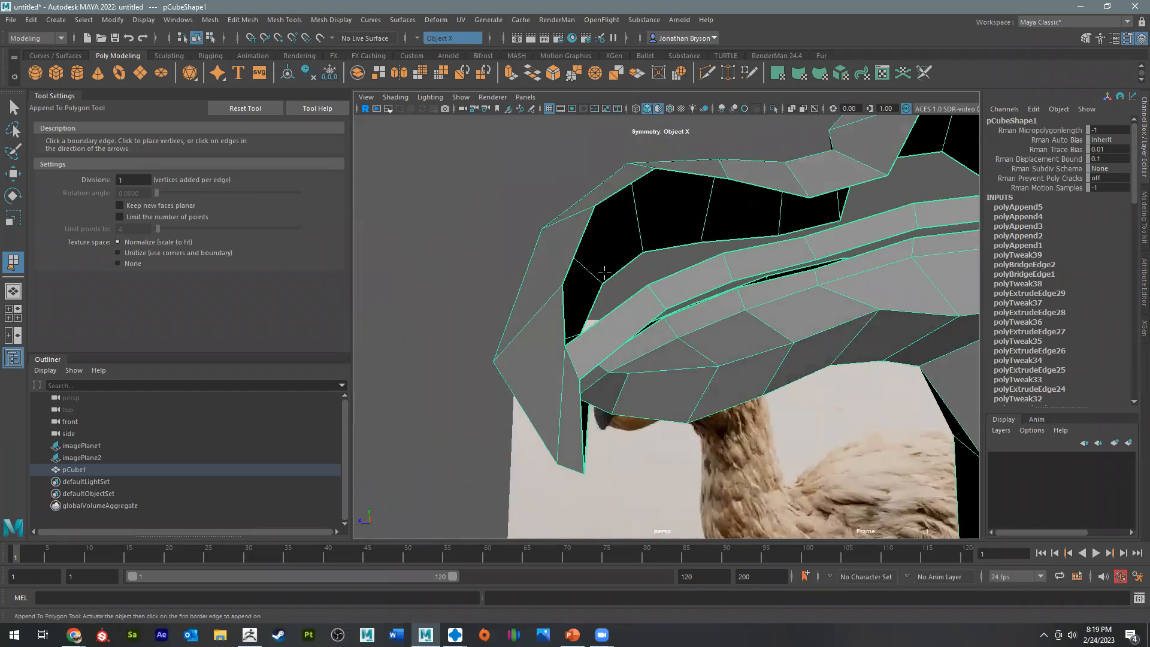
pyautogui.click(613, 309)
pyautogui.click(578, 255)
pyautogui.press('Return')
# Step: Append the next two polygons between the upper mouth strip and the upper beak's lower edge, working backward
pyautogui.click(683, 268)
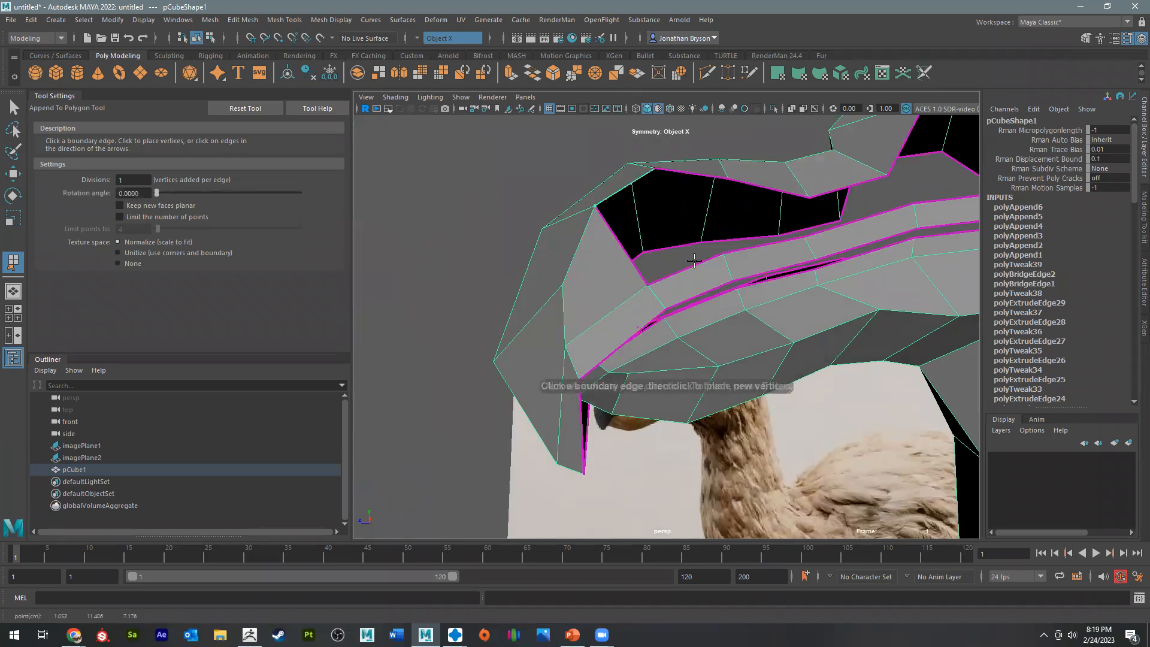
pyautogui.press('Return')
pyautogui.click(686, 268)
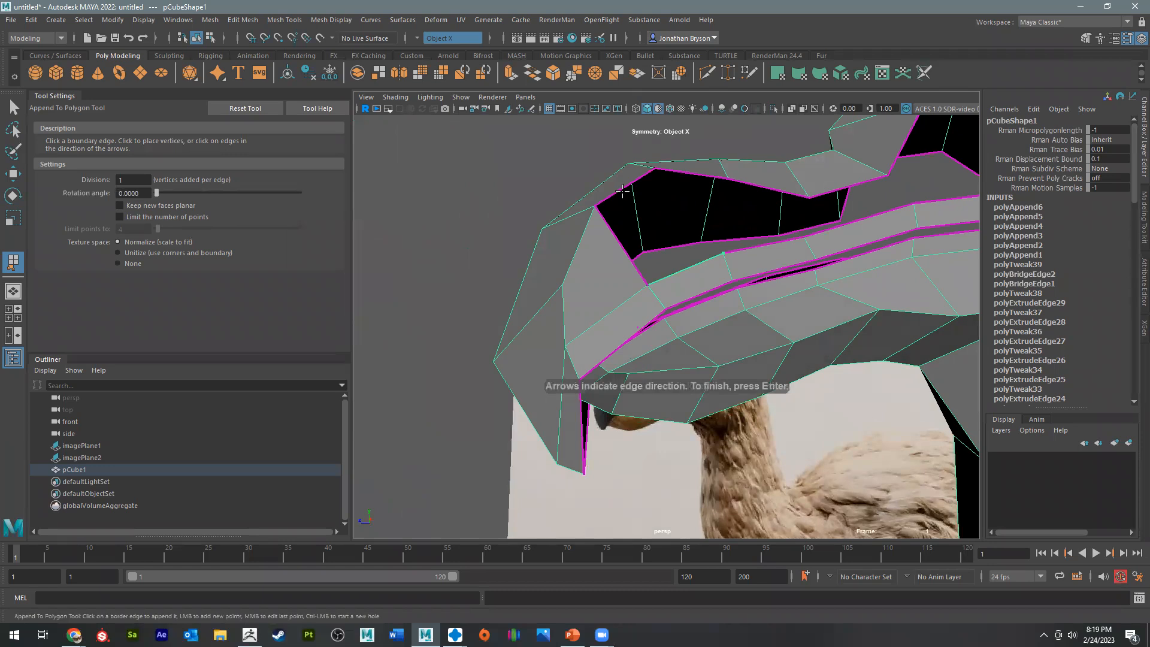
pyautogui.click(620, 189)
pyautogui.press('Return')
pyautogui.click(713, 179)
pyautogui.click(702, 172)
pyautogui.press('Return')
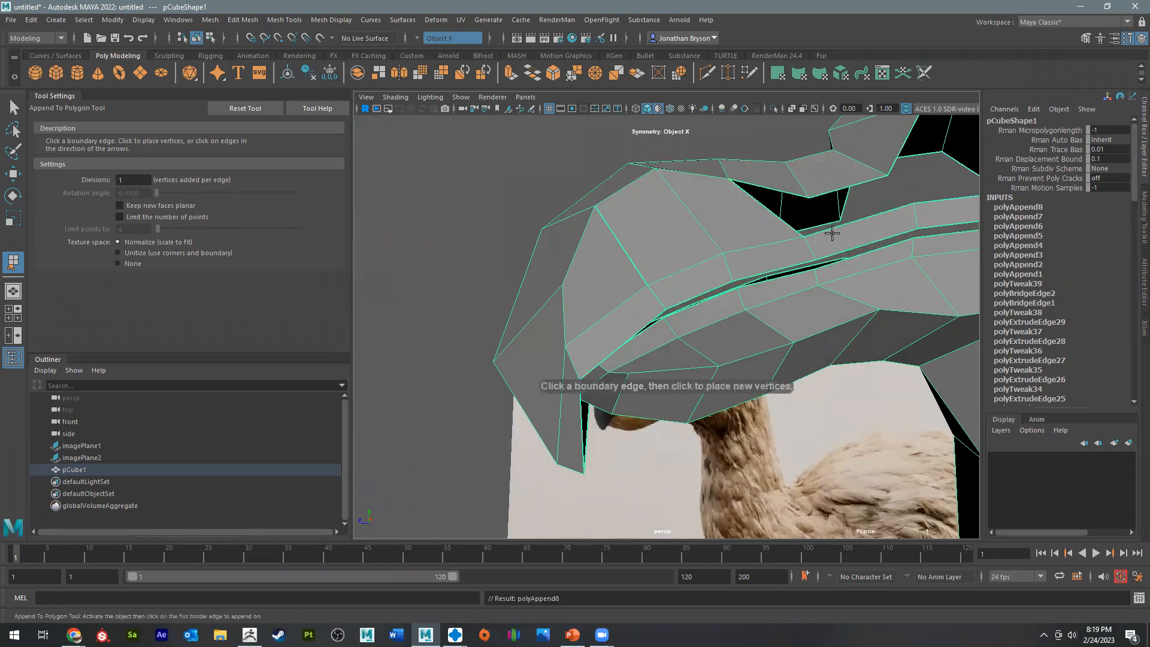
# Step: Append the last two polygons between the upper beak's lower edge and the upper mouth strip, ending below the eye opening
pyautogui.click(794, 196)
pyautogui.click(790, 191)
pyautogui.press('Return')
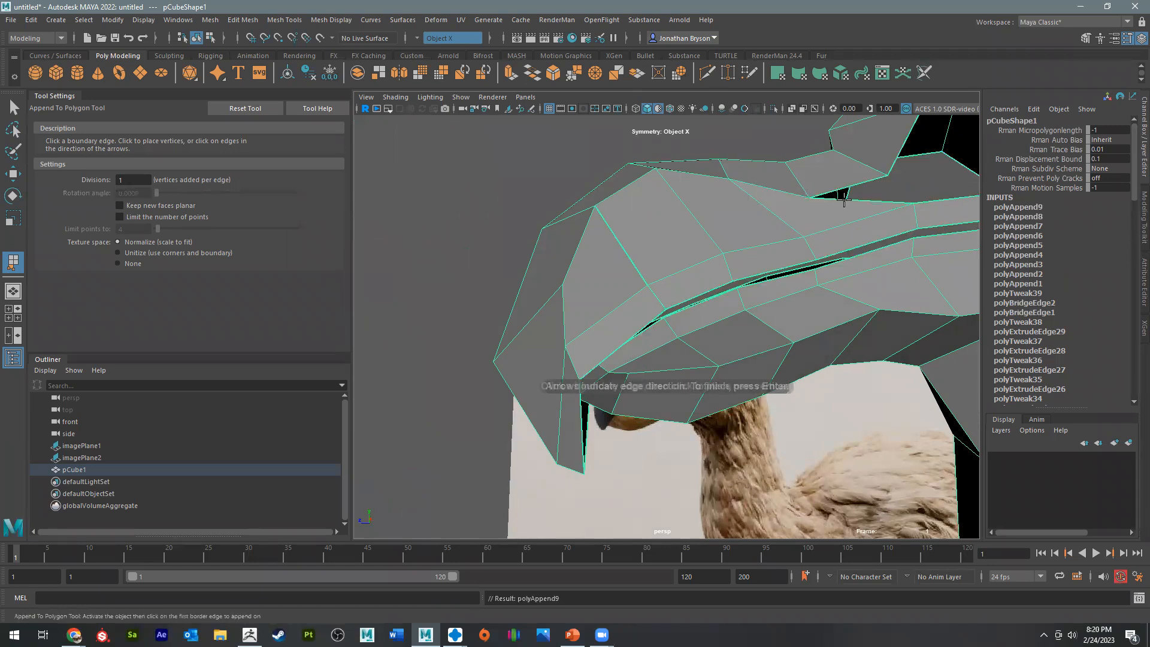
pyautogui.keyDown('alt'); pyautogui.moveTo(837, 203); pyautogui.dragTo(744, 253); pyautogui.keyUp('alt')
pyautogui.keyDown('alt'); pyautogui.moveTo(744, 253); pyautogui.dragTo(707, 285, button='middle'); pyautogui.keyUp('alt')
pyautogui.keyDown('alt'); pyautogui.moveTo(707, 285); pyautogui.dragTo(683, 276); pyautogui.keyUp('alt')
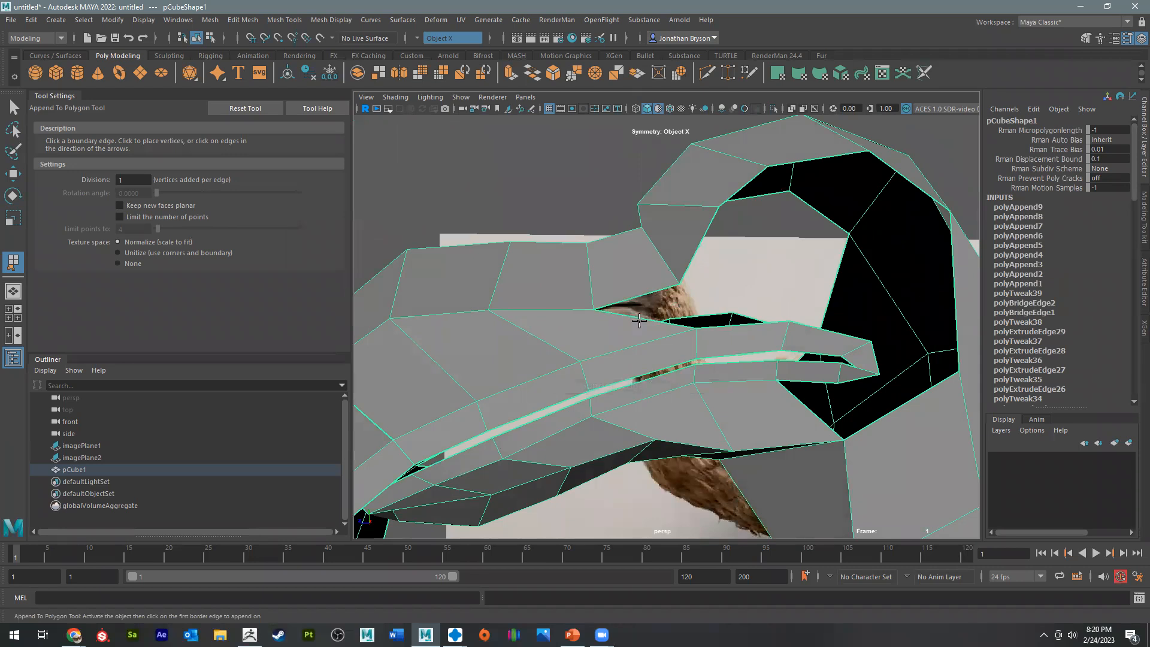
pyautogui.click(658, 289)
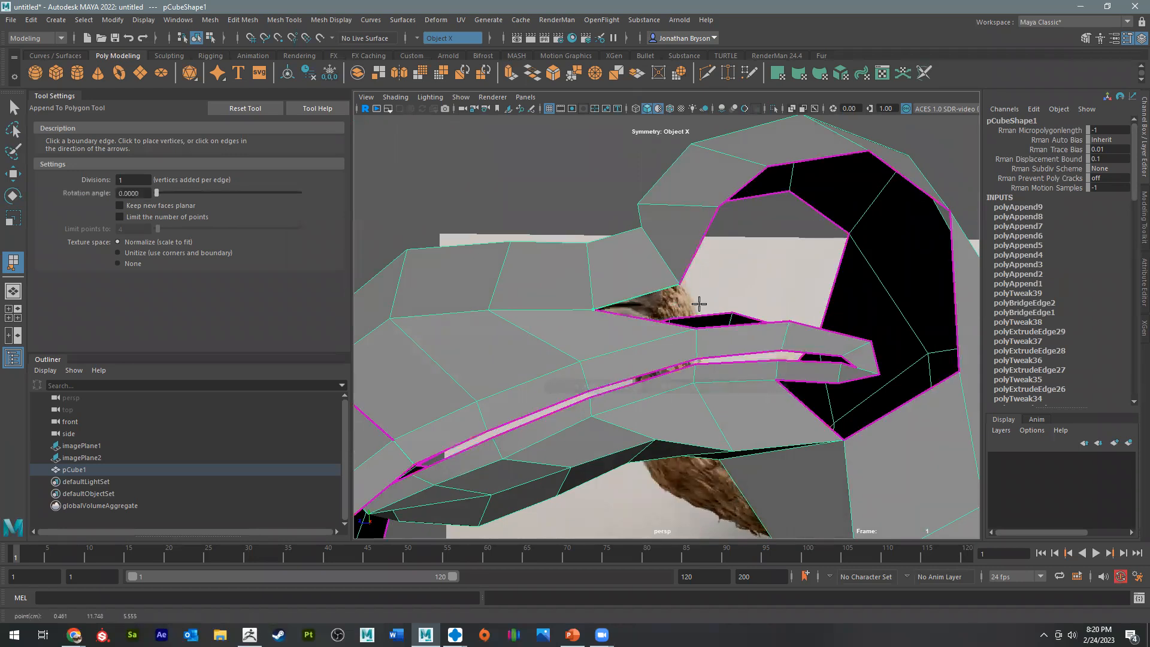
pyautogui.click(734, 325)
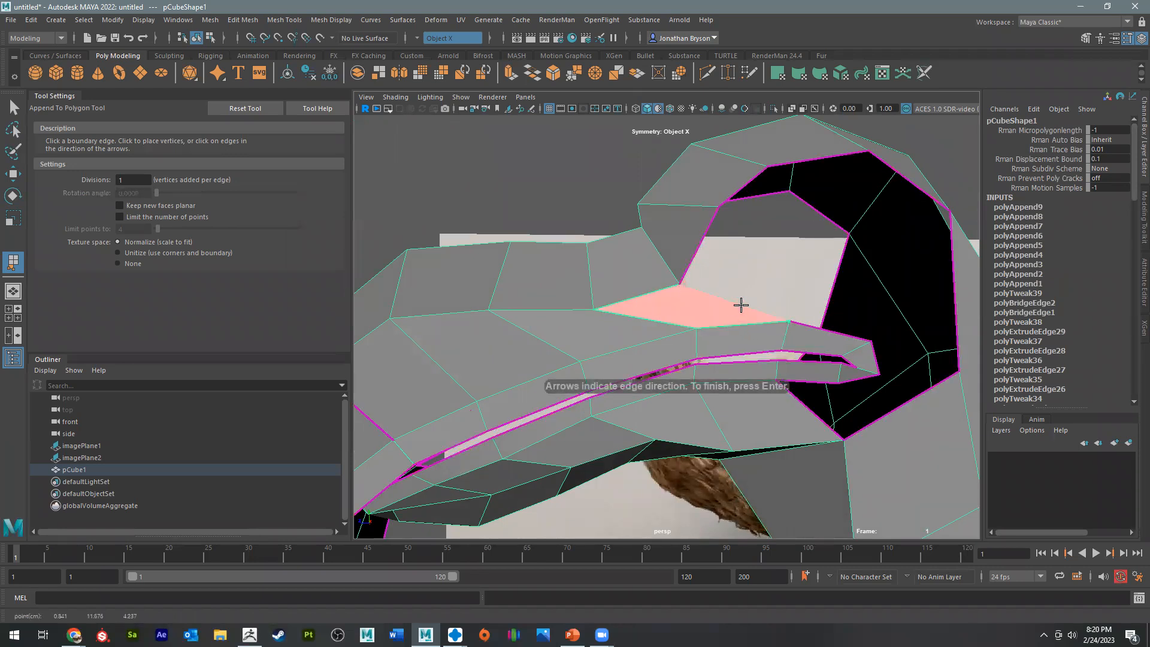
pyautogui.press('space')
pyautogui.press('space')
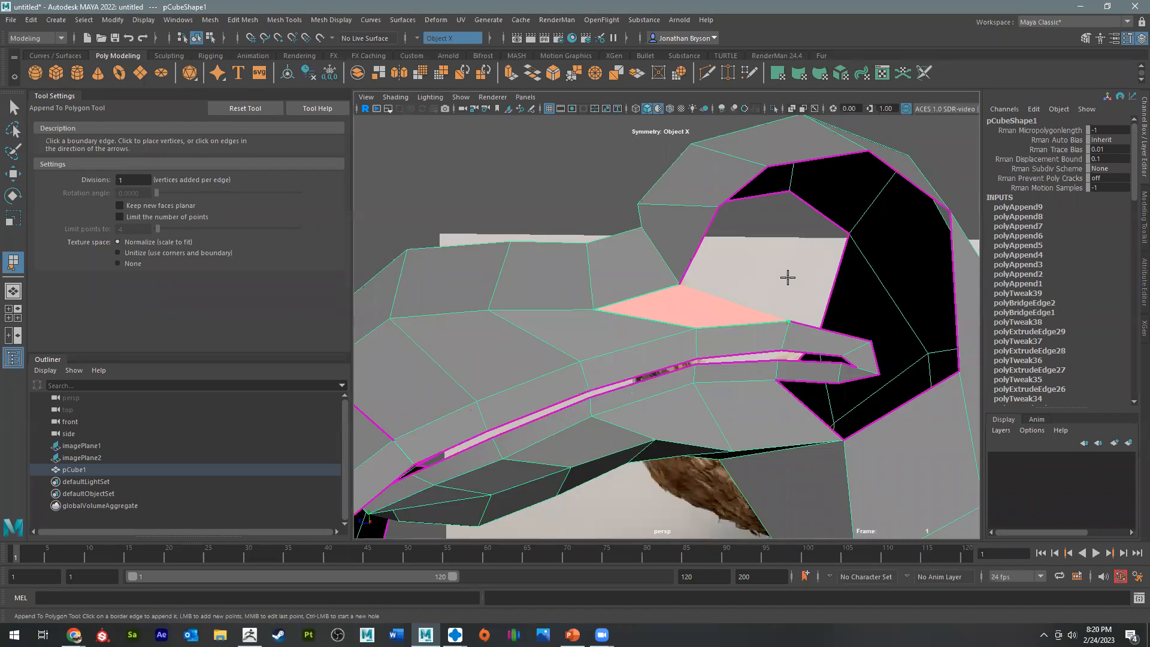
pyautogui.keyDown('alt'); pyautogui.moveTo(658, 303); pyautogui.dragTo(700, 321); pyautogui.keyUp('alt')
pyautogui.press('Return')
# Step: Extrude the rear edge of the eye opening and pull the new edge forward and inward towards the beak
pyautogui.press('w')
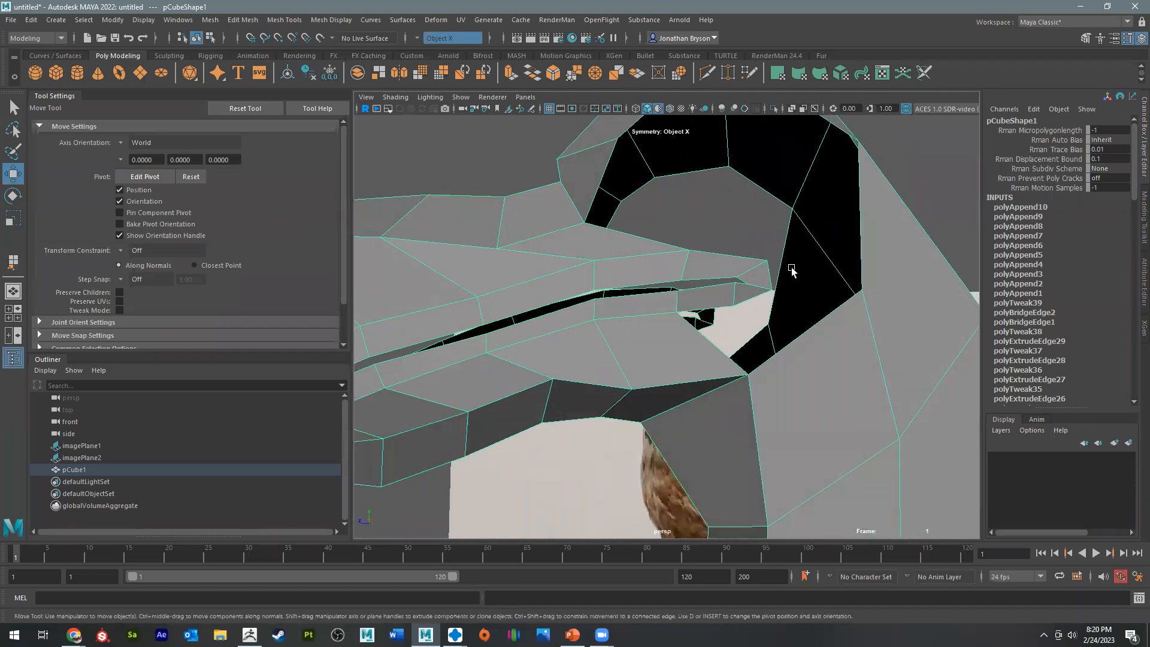
pyautogui.keyDown('alt'); pyautogui.moveTo(842, 257); pyautogui.dragTo(851, 235); pyautogui.keyUp('alt')
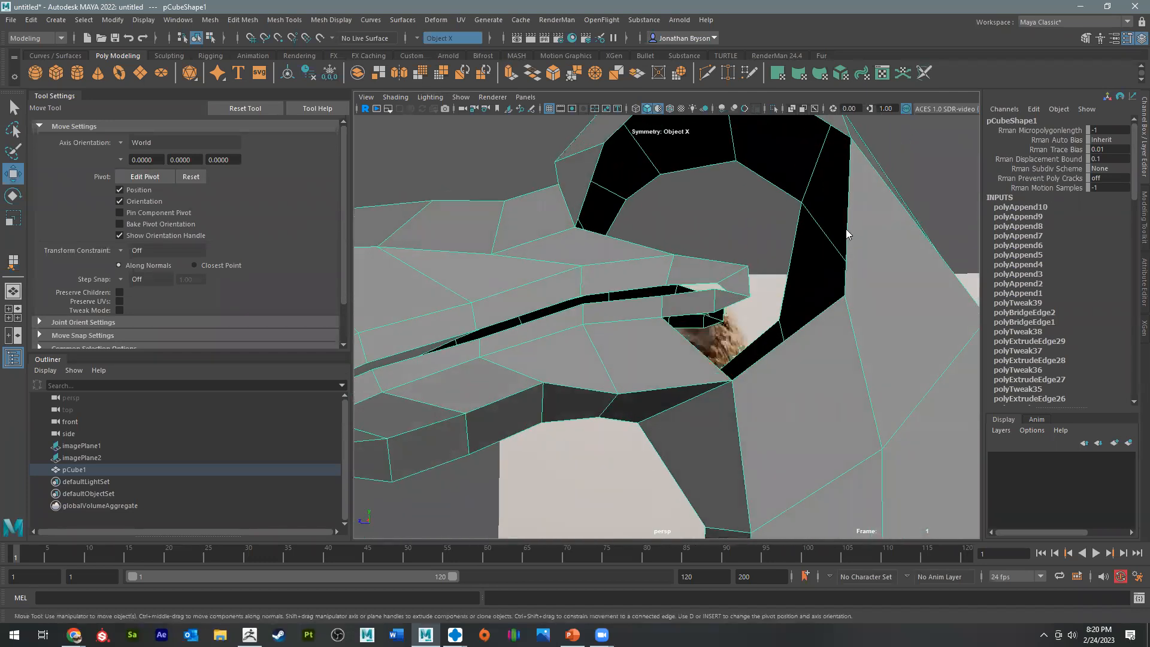
pyautogui.click(808, 323)
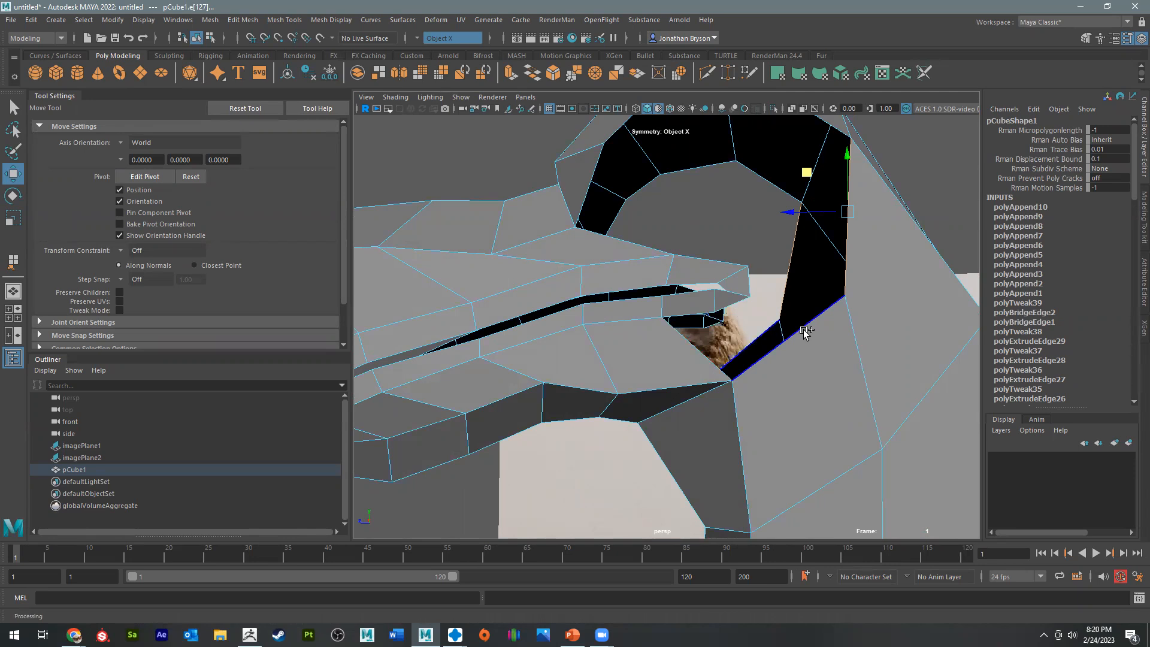
pyautogui.click(793, 279)
pyautogui.hotkey('ctrl', 'e')
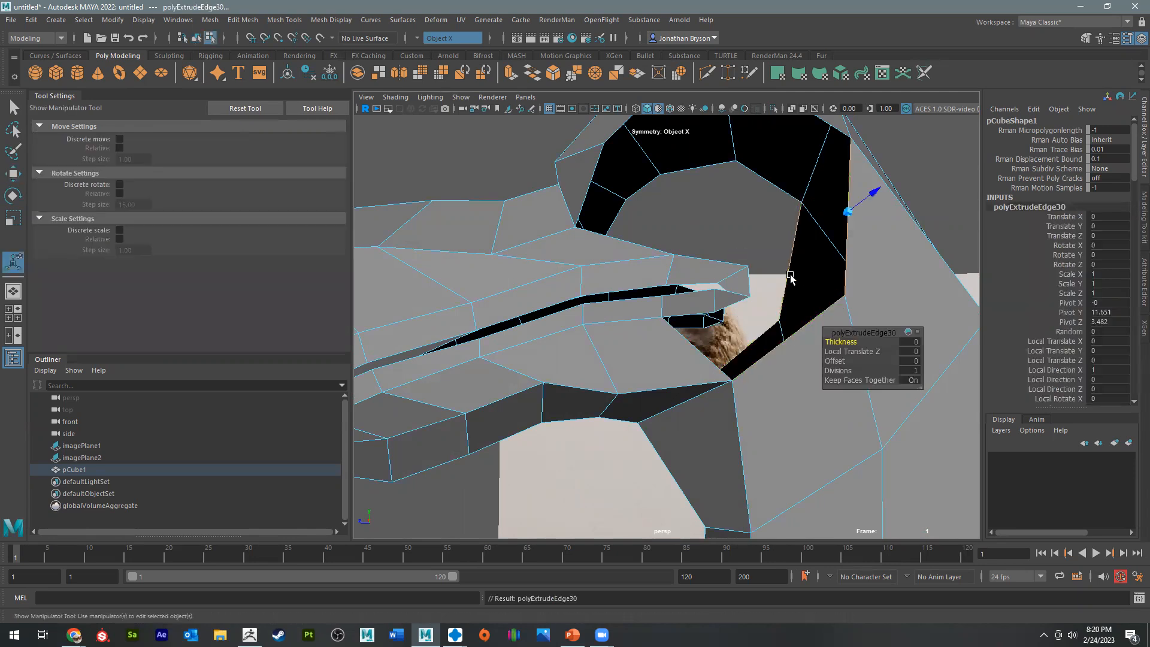
pyautogui.press('w')
pyautogui.moveTo(796, 250); pyautogui.dragTo(780, 235)
pyautogui.press('r')
pyautogui.moveTo(782, 185); pyautogui.dragTo(826, 263)
pyautogui.hotkey('ctrl', 'z')
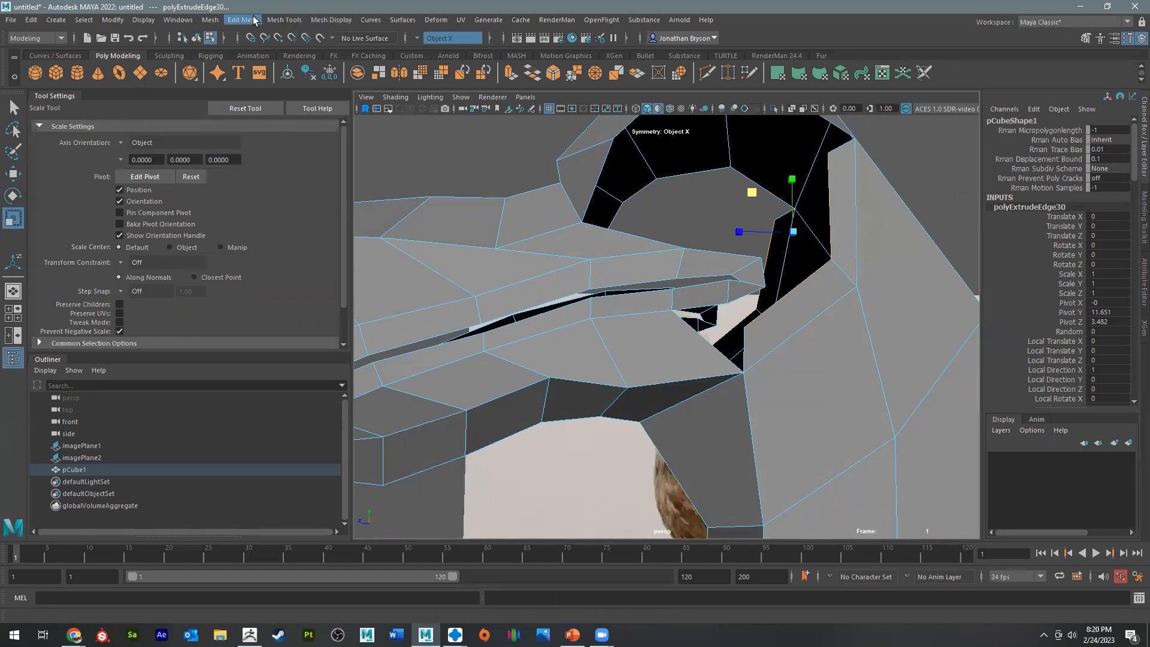
# Step: Append a polygon between the extruded rear edge of the eye opening and the rear end of the upper mouth strip
pyautogui.click(285, 20)
pyautogui.click(311, 62)
pyautogui.click(827, 205)
pyautogui.click(763, 273)
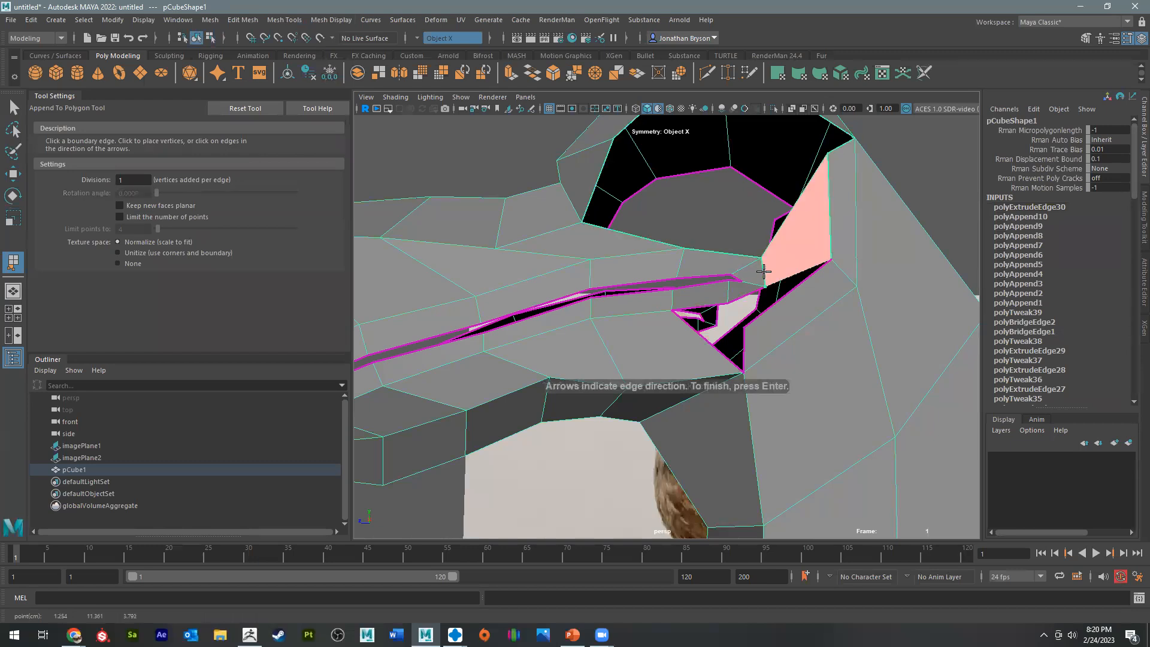
pyautogui.press('Return')
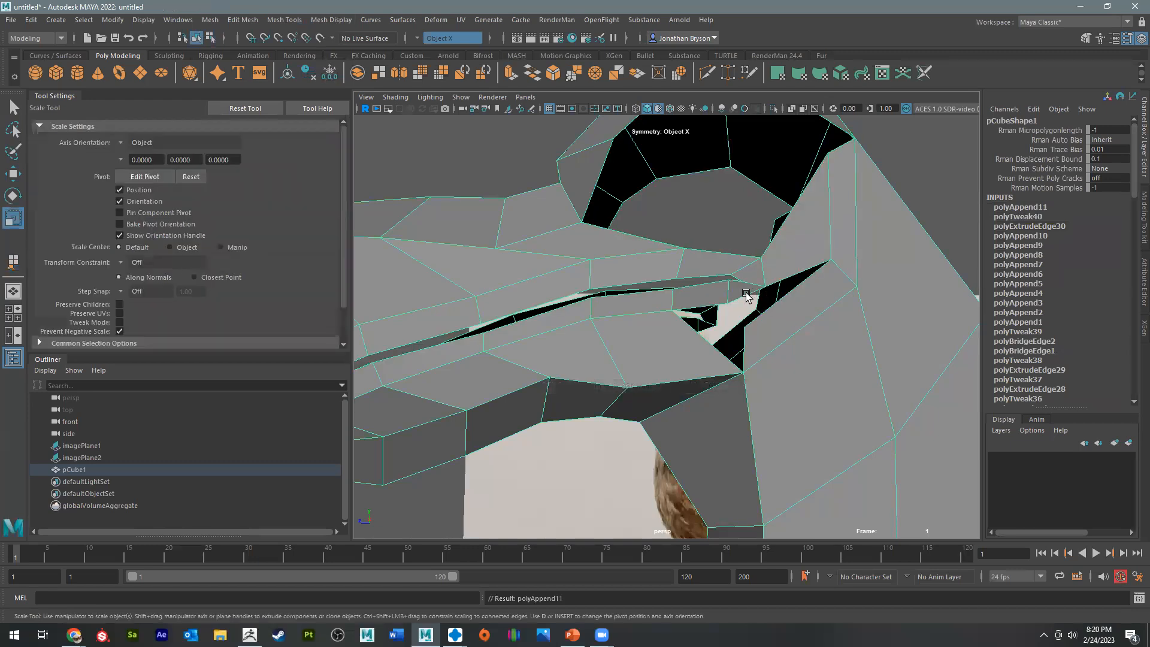
# Step: Append two polygons that close the gap between the rear of the lower mouth strip and the cheek
pyautogui.press('g')
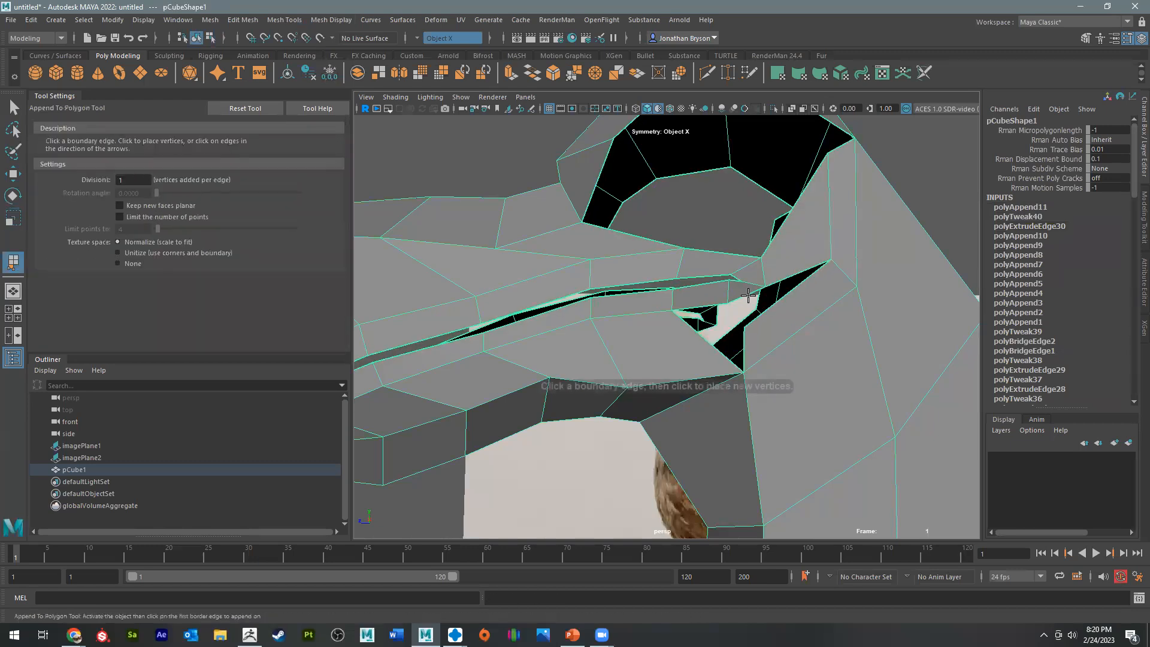
pyautogui.click(743, 298)
pyautogui.click(761, 309)
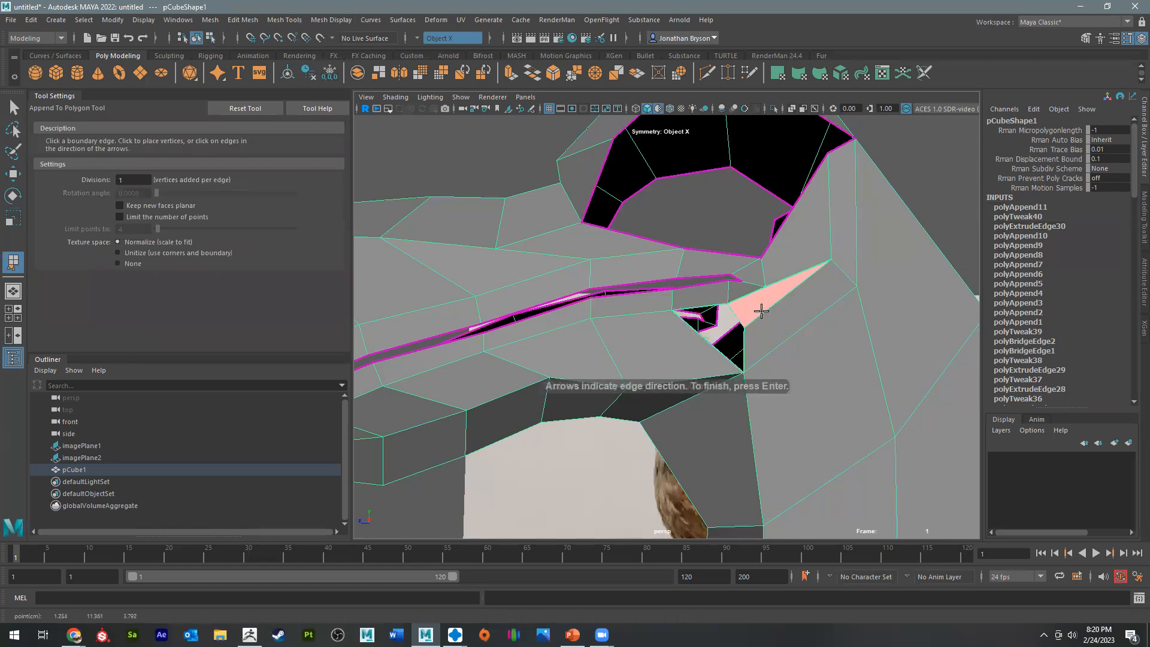
pyautogui.press('Return')
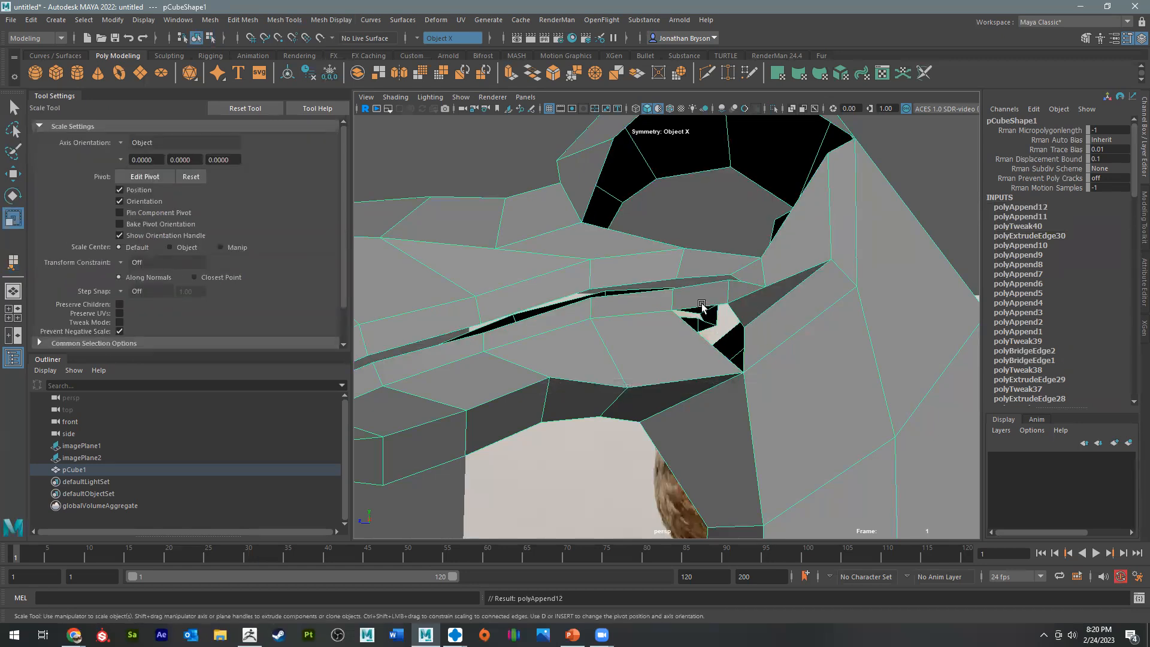
pyautogui.press('g')
pyautogui.click(704, 323)
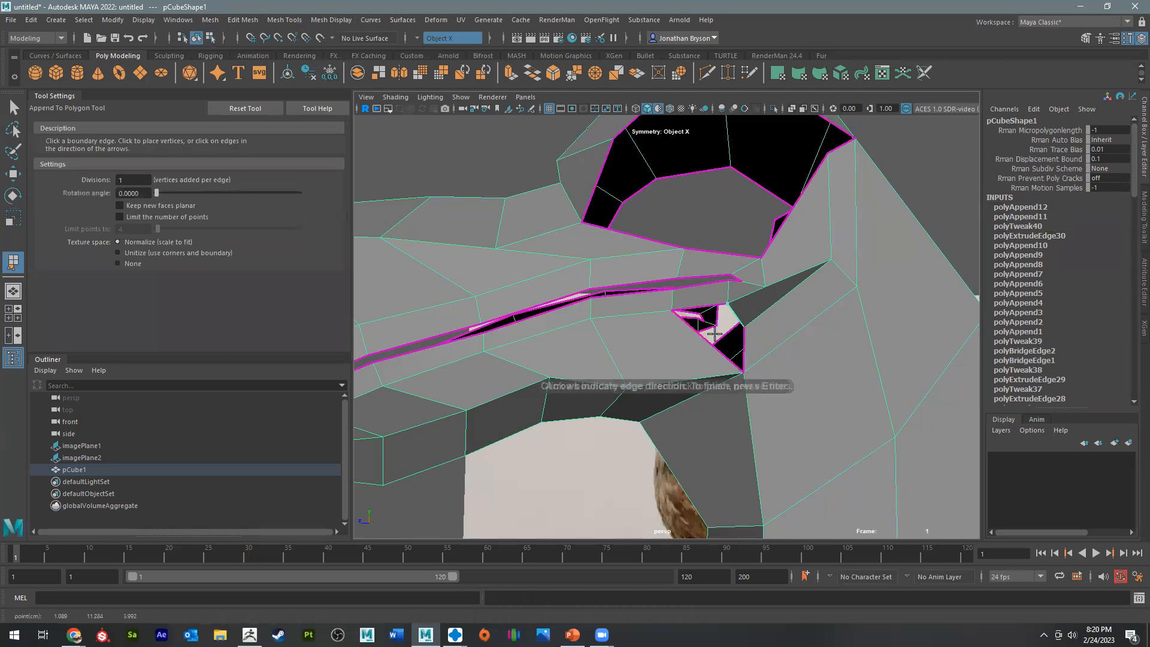
pyautogui.press('Return')
# Step: Extrude the upper border edges of the eye opening and scale the new edges inward to form a rim
pyautogui.keyDown('alt'); pyautogui.moveTo(752, 329); pyautogui.dragTo(682, 367); pyautogui.keyUp('alt')
pyautogui.keyDown('alt'); pyautogui.moveTo(857, 208); pyautogui.dragTo(811, 191); pyautogui.keyUp('alt')
pyautogui.moveTo(810, 189); pyautogui.dragTo(803, 144, button='right')
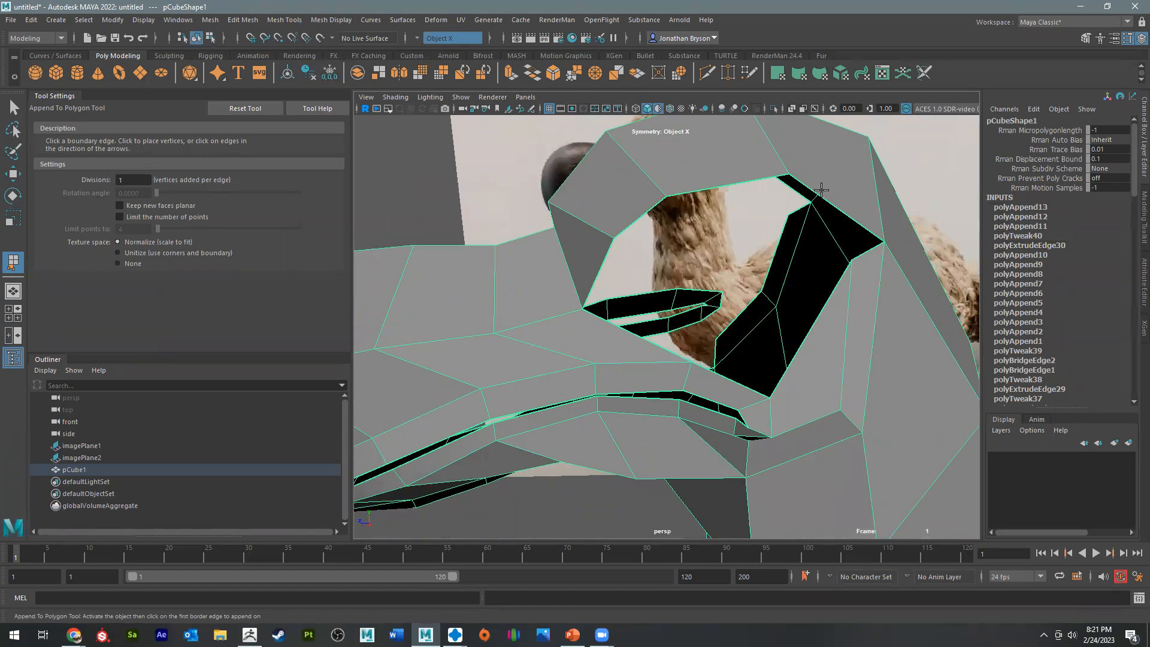
pyautogui.press('q')
pyautogui.click(710, 188)
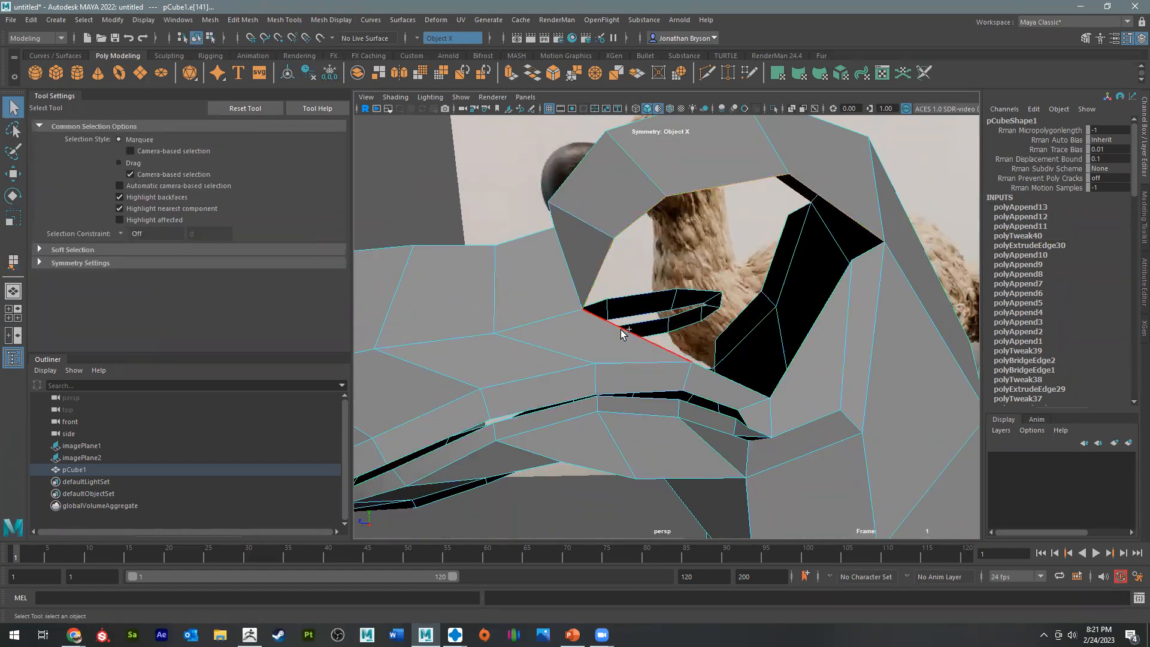
pyautogui.keyDown('alt'); pyautogui.moveTo(777, 280); pyautogui.dragTo(766, 274); pyautogui.keyUp('alt')
pyautogui.hotkey('ctrl', 'e')
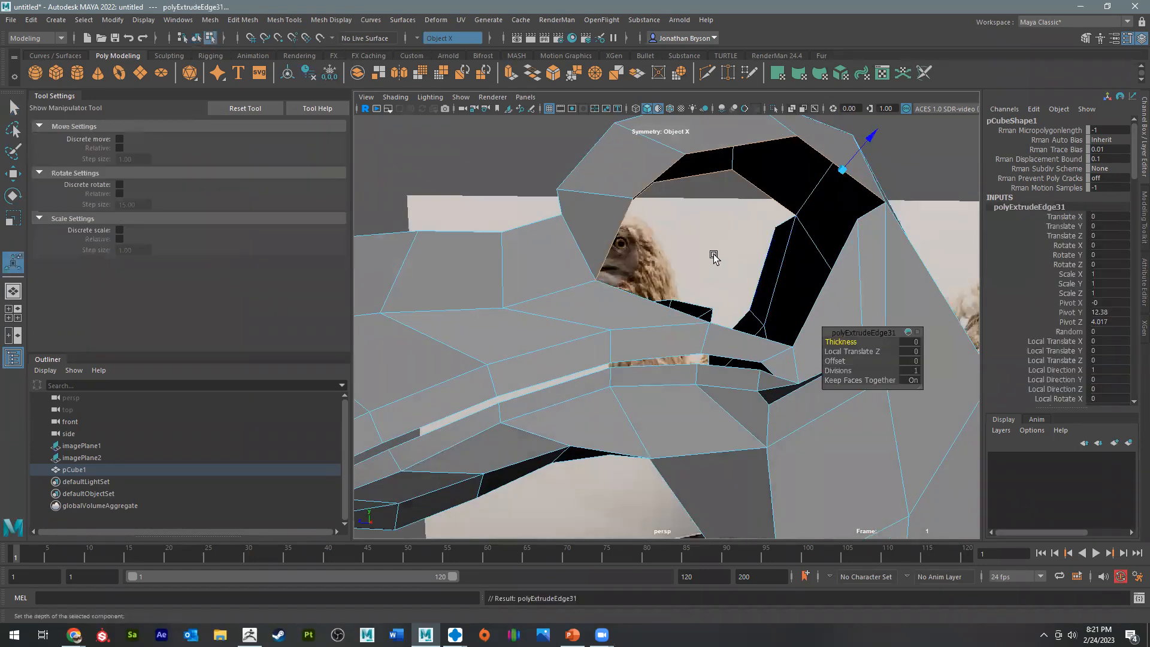
pyautogui.press('r')
pyautogui.moveTo(697, 169); pyautogui.dragTo(701, 171)
# Step: Merge the two neighbouring vertices at the eye rim's upper rear corner
pyautogui.keyDown('alt'); pyautogui.moveTo(749, 206); pyautogui.dragTo(765, 160); pyautogui.keyUp('alt')
pyautogui.moveTo(751, 151); pyautogui.dragTo(726, 157, button='right')
pyautogui.click(741, 164)
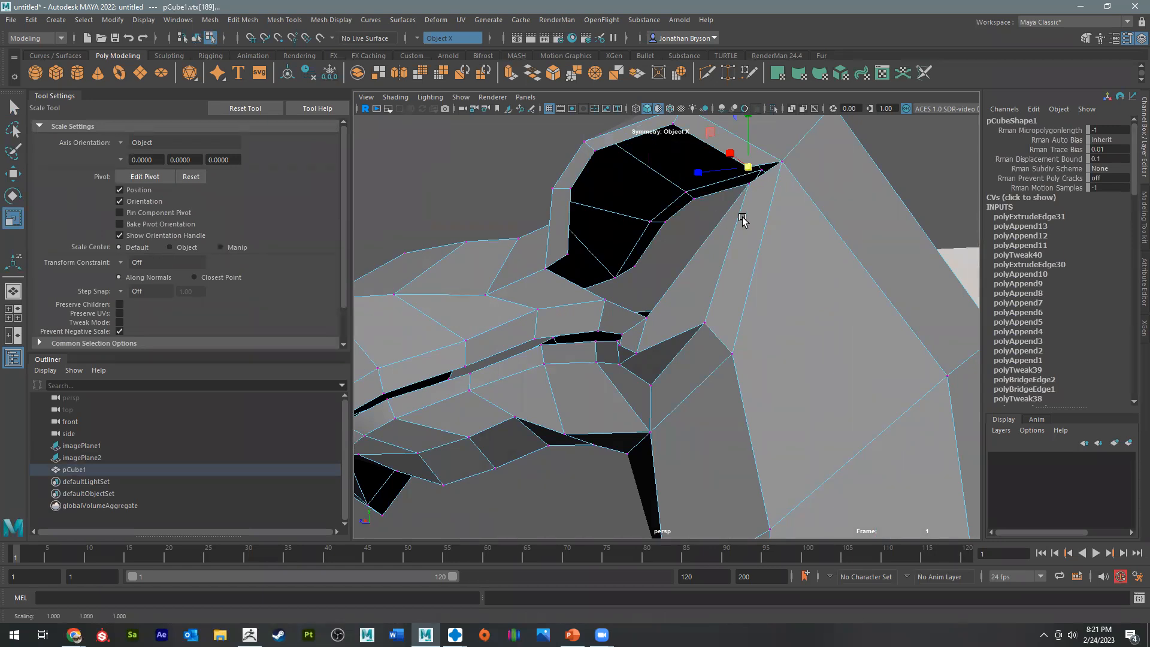
pyautogui.keyDown('alt'); pyautogui.moveTo(742, 220); pyautogui.dragTo(826, 208); pyautogui.keyUp('alt')
pyautogui.keyDown('shift'); pyautogui.click(832, 207); pyautogui.keyUp('shift')
pyautogui.keyDown('shift'); pyautogui.moveTo(831, 208); pyautogui.dragTo(832, 150, button='right'); pyautogui.keyUp('shift')
# Step: Delete the face connecting the rear end of the upper mouth strip to the rear rim of the eye opening
pyautogui.keyDown('alt'); pyautogui.moveTo(739, 256); pyautogui.dragTo(805, 353); pyautogui.keyUp('alt')
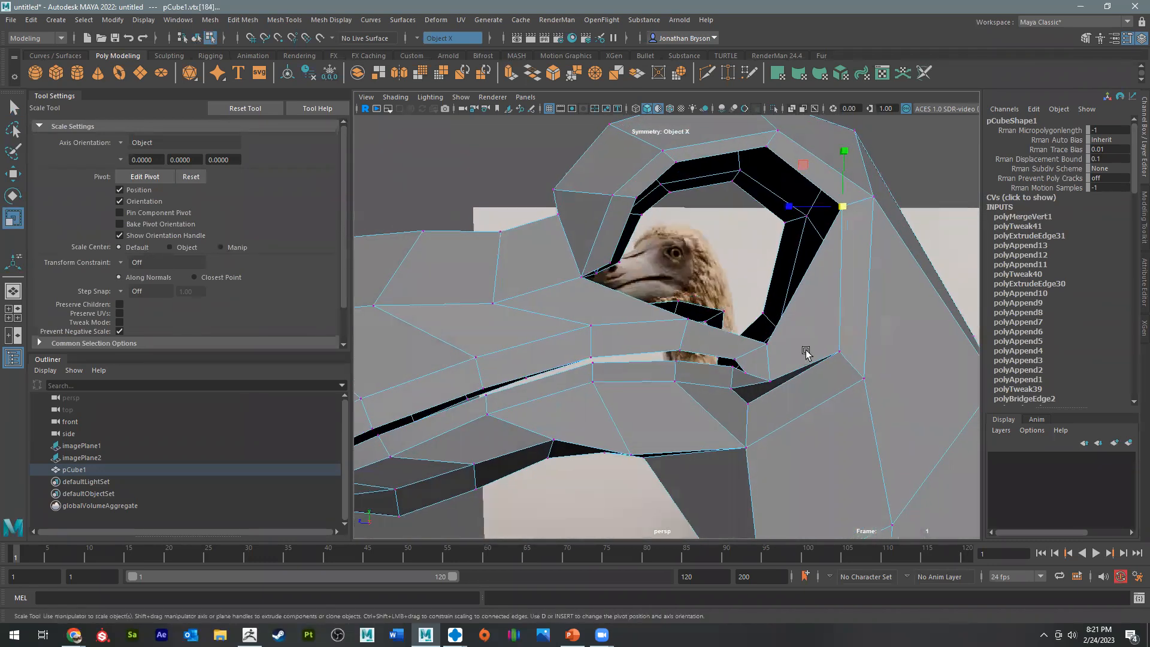
pyautogui.click(765, 343)
pyautogui.keyDown('alt'); pyautogui.moveTo(795, 340); pyautogui.dragTo(782, 336); pyautogui.keyUp('alt')
pyautogui.moveTo(759, 292); pyautogui.dragTo(757, 323, button='right')
pyautogui.click(760, 310)
pyautogui.press('Delete')
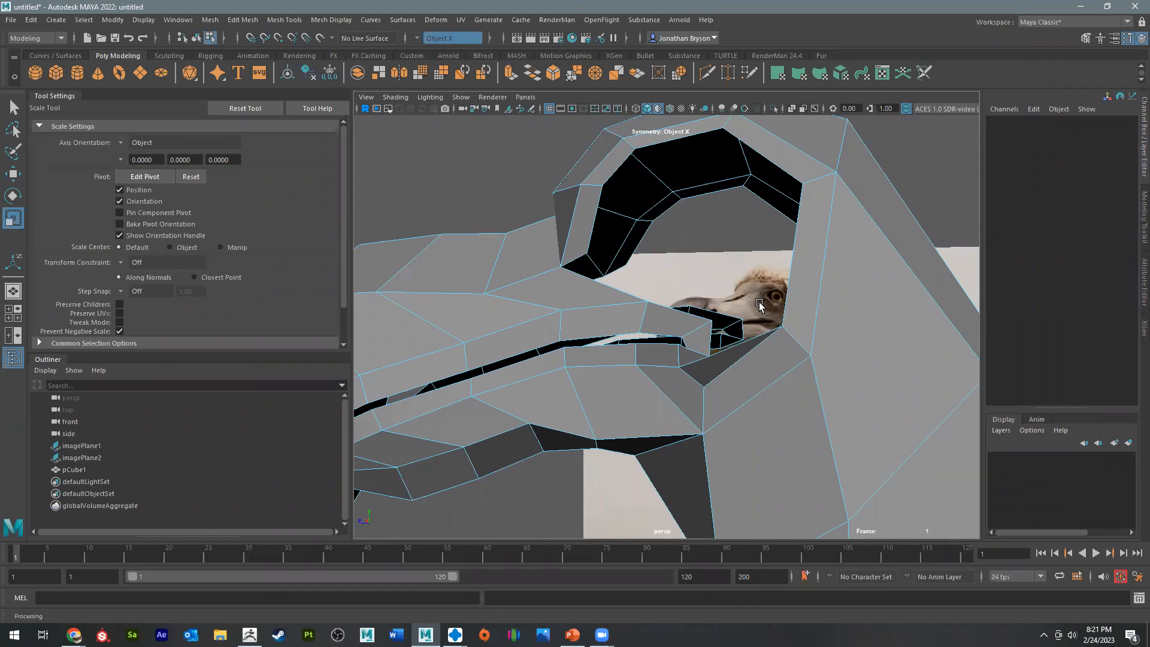
# Step: Examine the beak's underside, the mouth strips and the open inside of the head from several angles
pyautogui.keyDown('alt'); pyautogui.moveTo(693, 254); pyautogui.dragTo(616, 361); pyautogui.keyUp('alt')
pyautogui.keyDown('alt'); pyautogui.moveTo(769, 331); pyautogui.dragTo(406, 396); pyautogui.keyUp('alt')
pyautogui.keyDown('alt'); pyautogui.moveTo(664, 451); pyautogui.dragTo(890, 472); pyautogui.keyUp('alt')
pyautogui.keyDown('alt'); pyautogui.moveTo(819, 408); pyautogui.dragTo(796, 326); pyautogui.keyUp('alt')
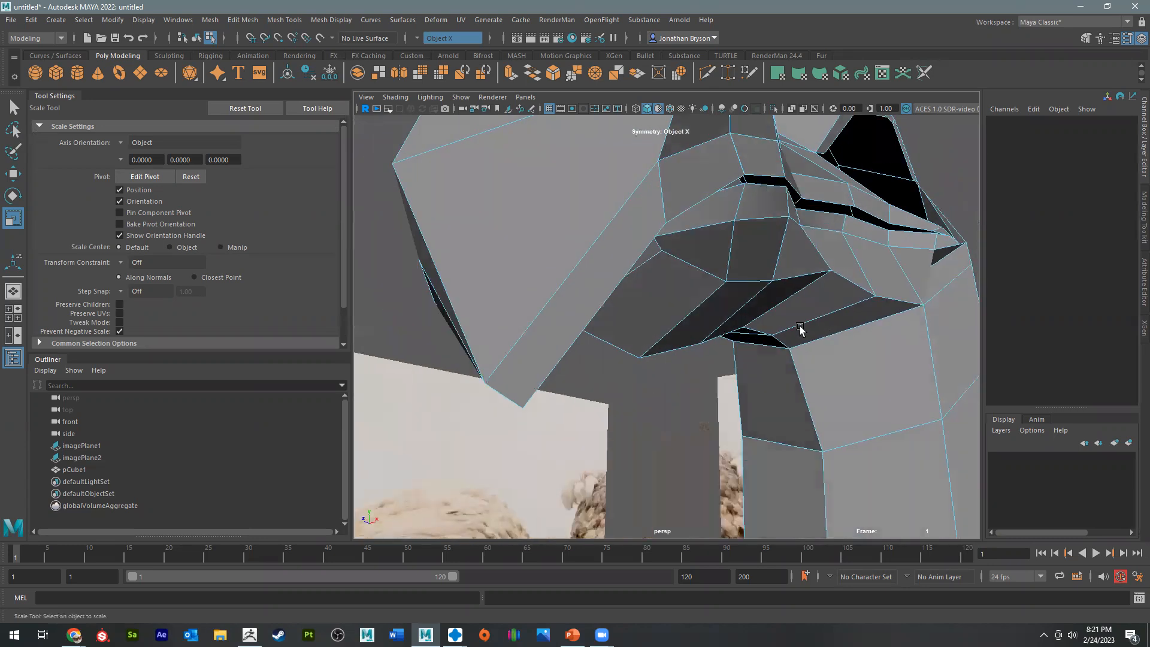
pyautogui.keyDown('alt'); pyautogui.moveTo(717, 276); pyautogui.dragTo(753, 307); pyautogui.keyUp('alt')
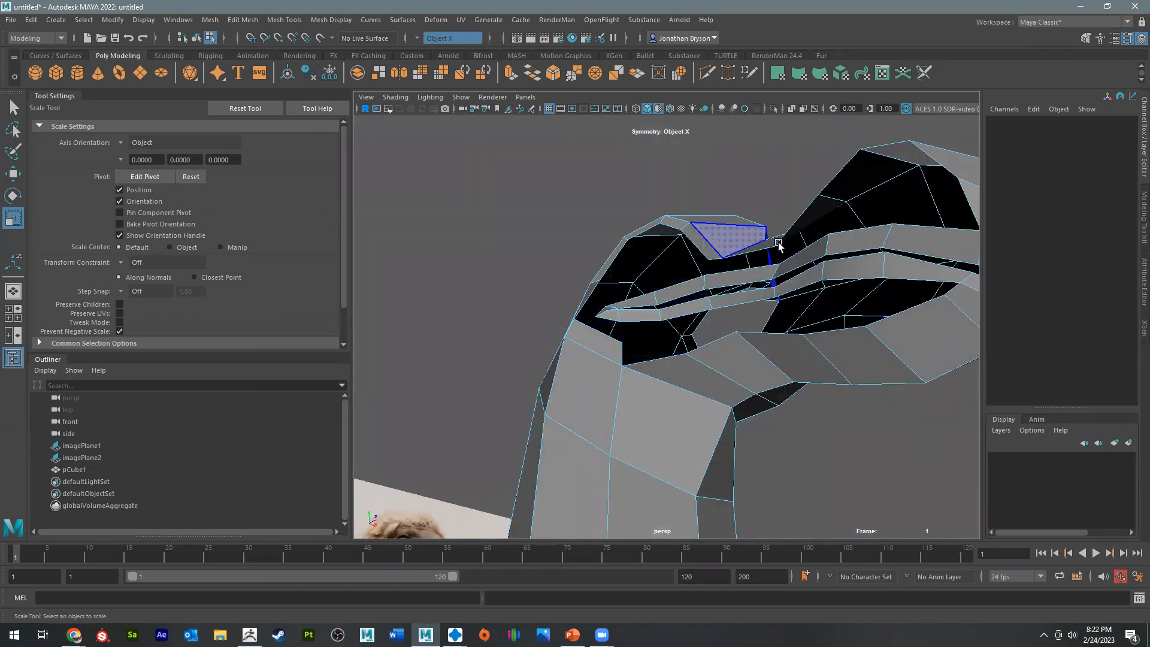
pyautogui.keyDown('alt'); pyautogui.moveTo(865, 262); pyautogui.dragTo(517, 422); pyautogui.keyUp('alt')
pyautogui.scroll(-1, 712, 304)
pyautogui.keyDown('alt'); pyautogui.moveTo(517, 422); pyautogui.dragTo(548, 414, button='right'); pyautogui.keyUp('alt')
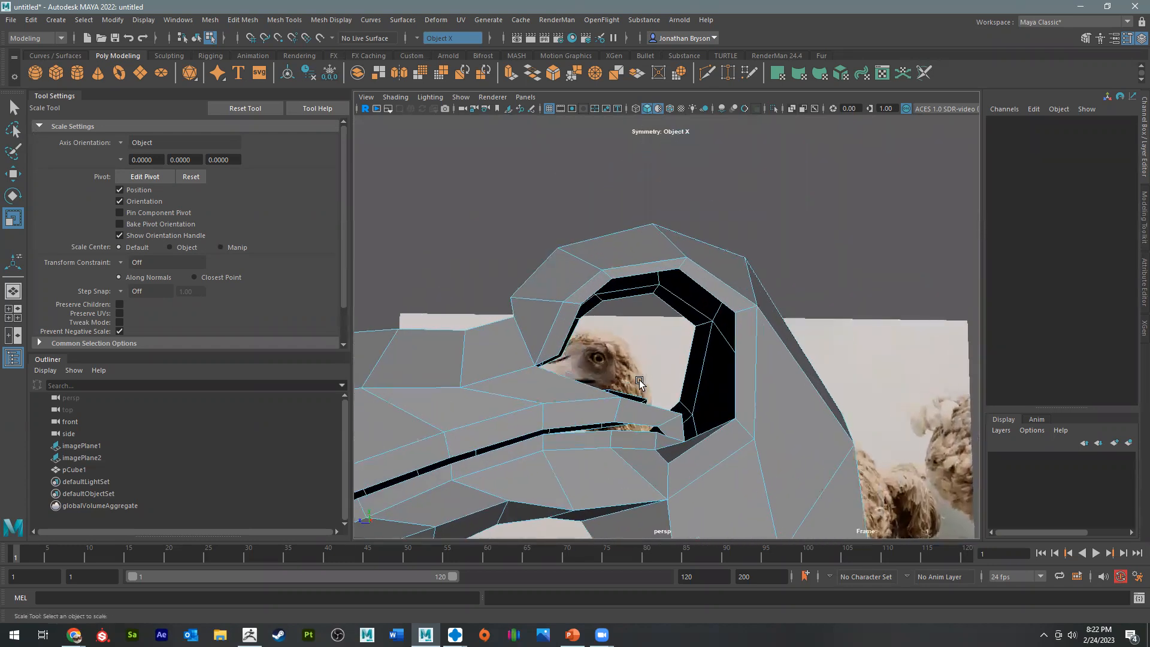
# Step: Extrude the upper beak edge at the front of the eye opening's lower border and move it inward
pyautogui.keyDown('alt'); pyautogui.moveTo(547, 414); pyautogui.dragTo(605, 327, button='middle'); pyautogui.keyUp('alt')
pyautogui.keyDown('alt'); pyautogui.moveTo(605, 328); pyautogui.dragTo(688, 339, button='right'); pyautogui.keyUp('alt')
pyautogui.keyDown('alt'); pyautogui.moveTo(688, 339); pyautogui.dragTo(659, 313); pyautogui.keyUp('alt')
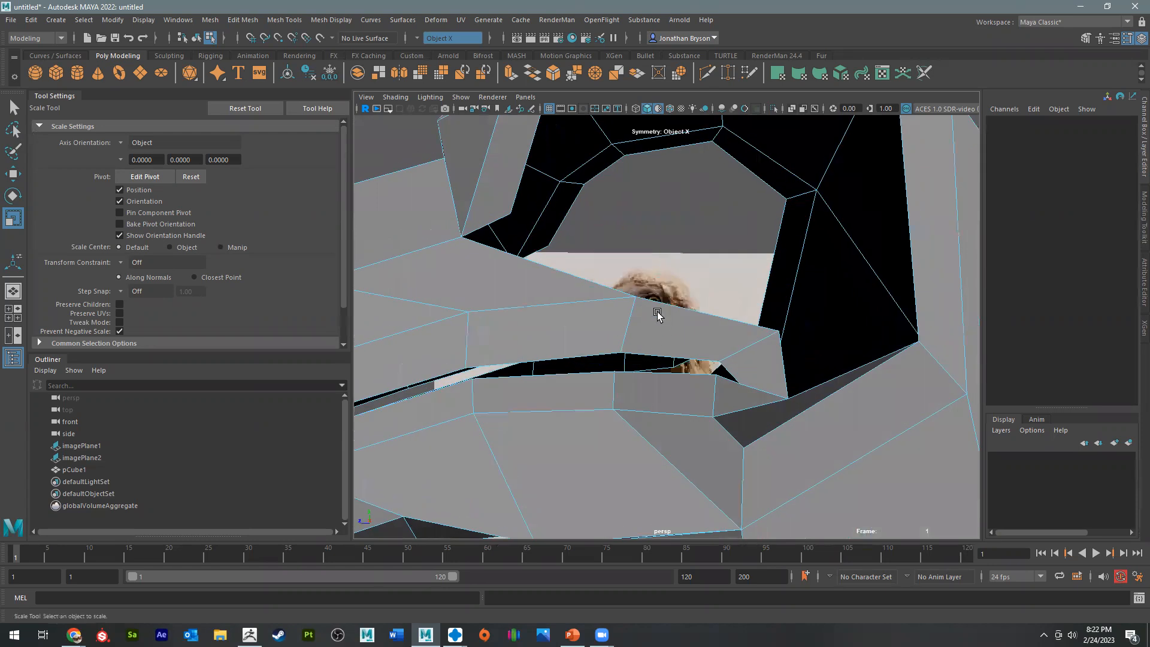
pyautogui.keyDown('alt'); pyautogui.moveTo(723, 359); pyautogui.dragTo(690, 359, button='right'); pyautogui.keyUp('alt')
pyautogui.keyDown('alt'); pyautogui.moveTo(691, 360); pyautogui.dragTo(742, 350); pyautogui.keyUp('alt')
pyautogui.moveTo(568, 282); pyautogui.dragTo(571, 249, button='right')
pyautogui.click(585, 322)
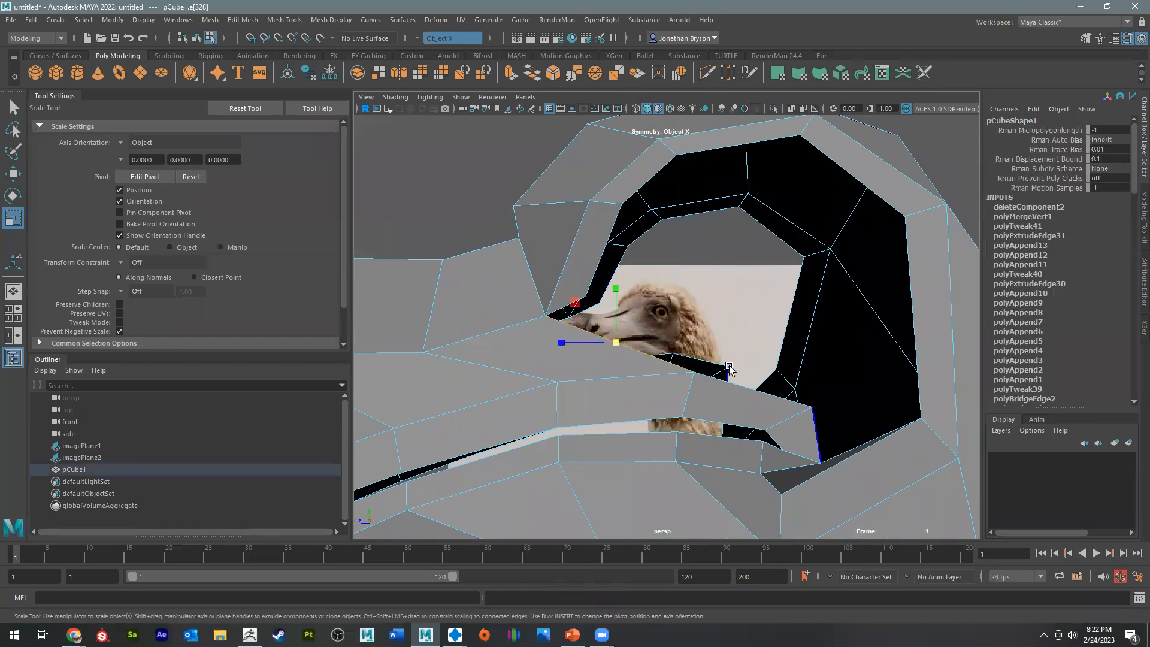
pyautogui.hotkey('ctrl', 'e')
pyautogui.press('w')
pyautogui.moveTo(615, 339); pyautogui.dragTo(661, 326)
# Step: Merge the front vertex of the newly extruded lower strip with the adjacent vertex of the eye rim
pyautogui.moveTo(585, 298); pyautogui.dragTo(529, 299, button='right')
pyautogui.click(585, 297)
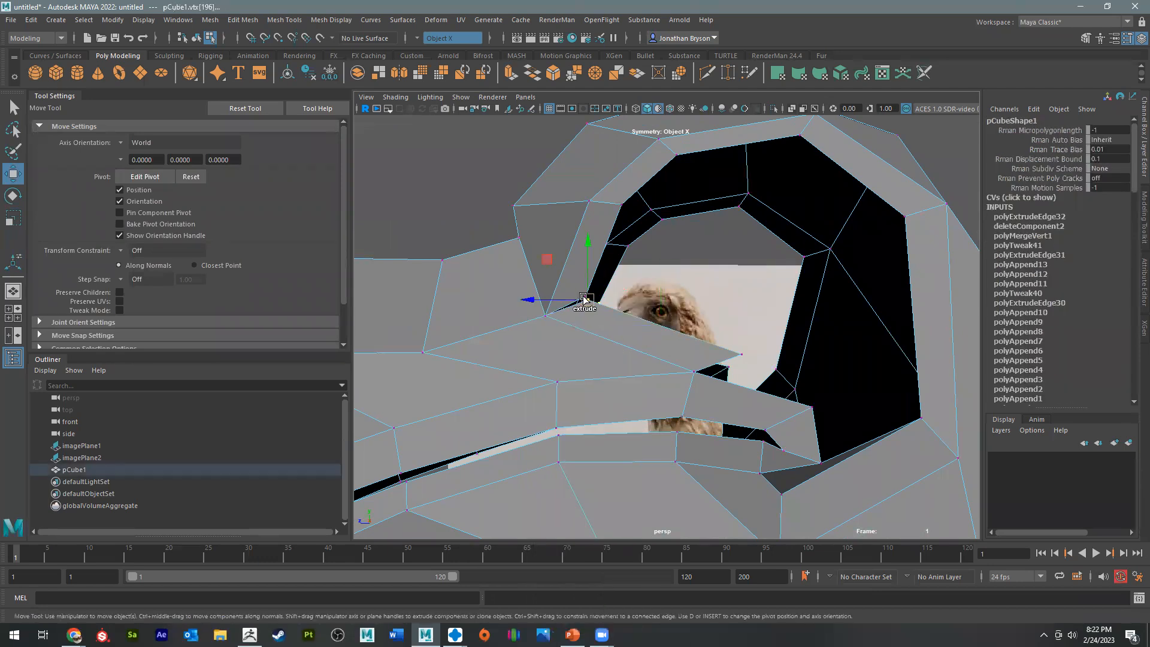
pyautogui.press('q')
pyautogui.keyDown('shift'); pyautogui.moveTo(587, 303); pyautogui.dragTo(610, 239, button='right'); pyautogui.keyUp('shift')
pyautogui.keyDown('alt'); pyautogui.moveTo(774, 392); pyautogui.dragTo(720, 342, button='middle'); pyautogui.keyUp('alt')
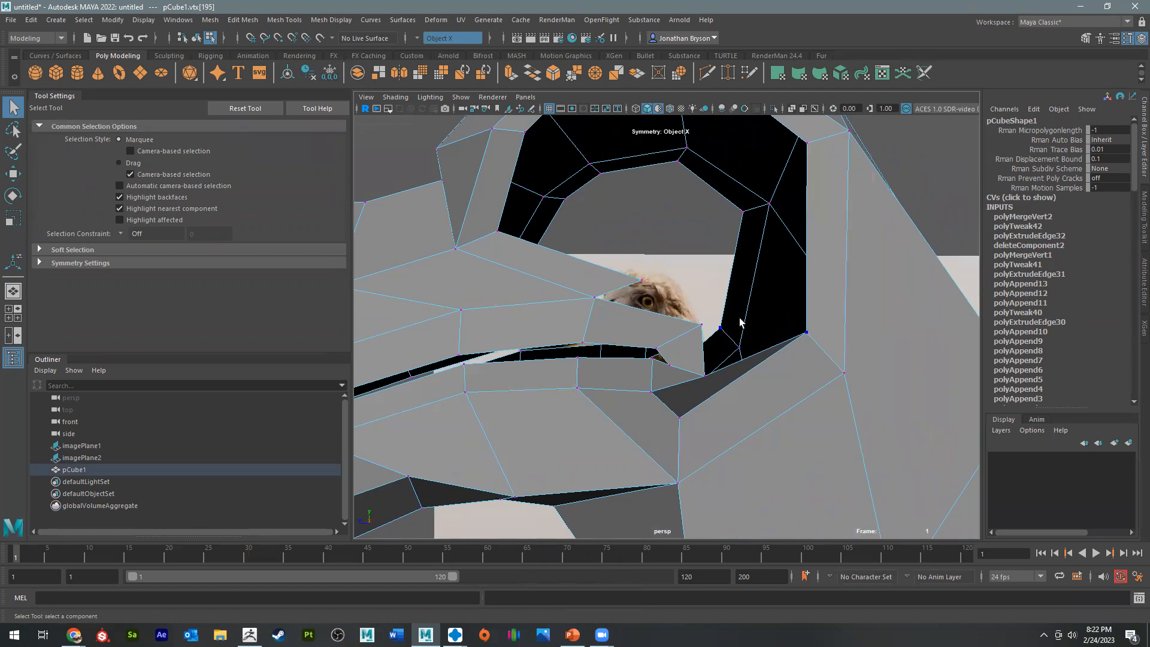
# Step: Extrude the remaining border edges along the rear of the upper mouth strip and move them inward and back
pyautogui.moveTo(629, 317); pyautogui.dragTo(618, 267, button='right')
pyautogui.click(727, 342)
pyautogui.click(717, 323)
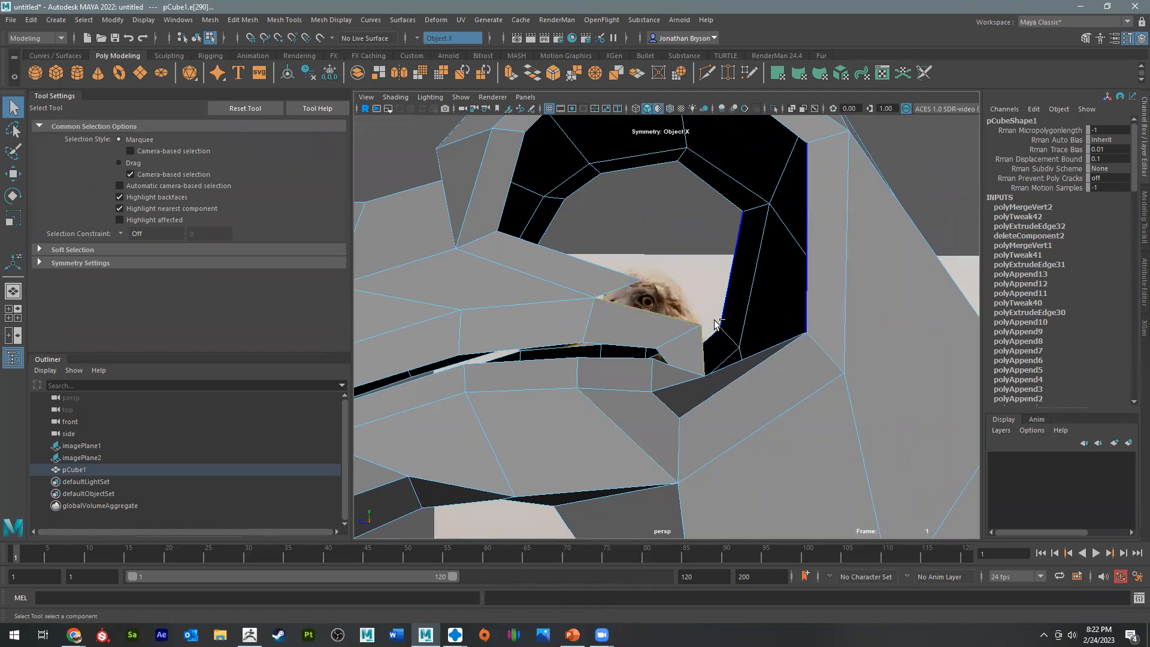
pyautogui.hotkey('ctrl', 'e')
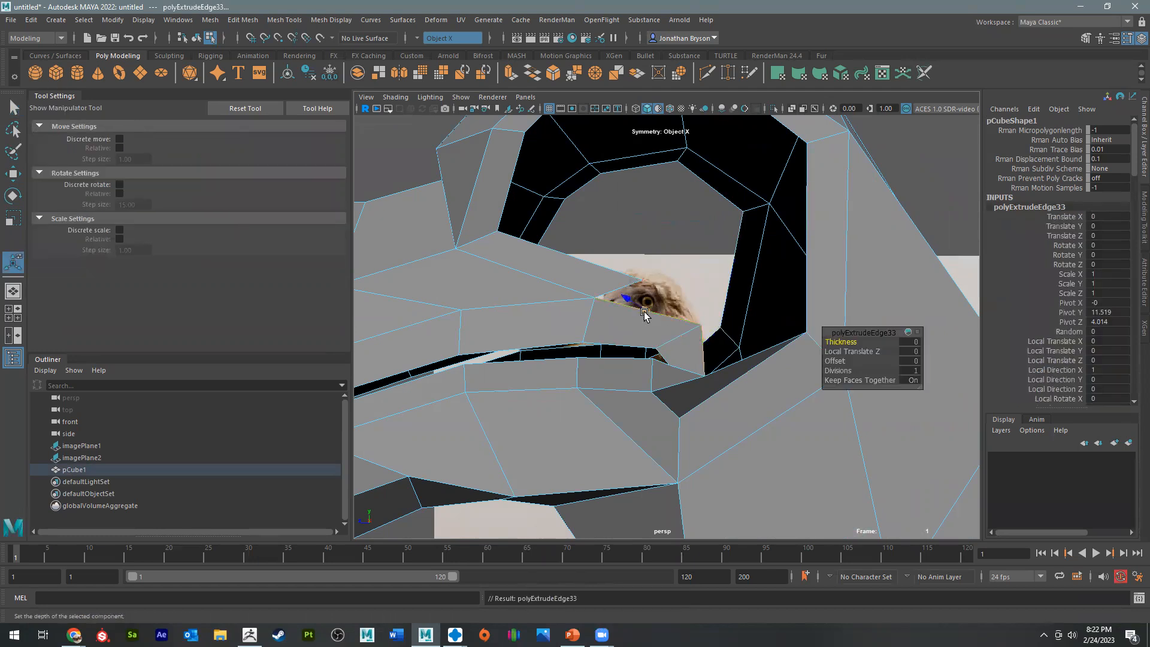
pyautogui.press('w')
pyautogui.moveTo(643, 313); pyautogui.dragTo(691, 332)
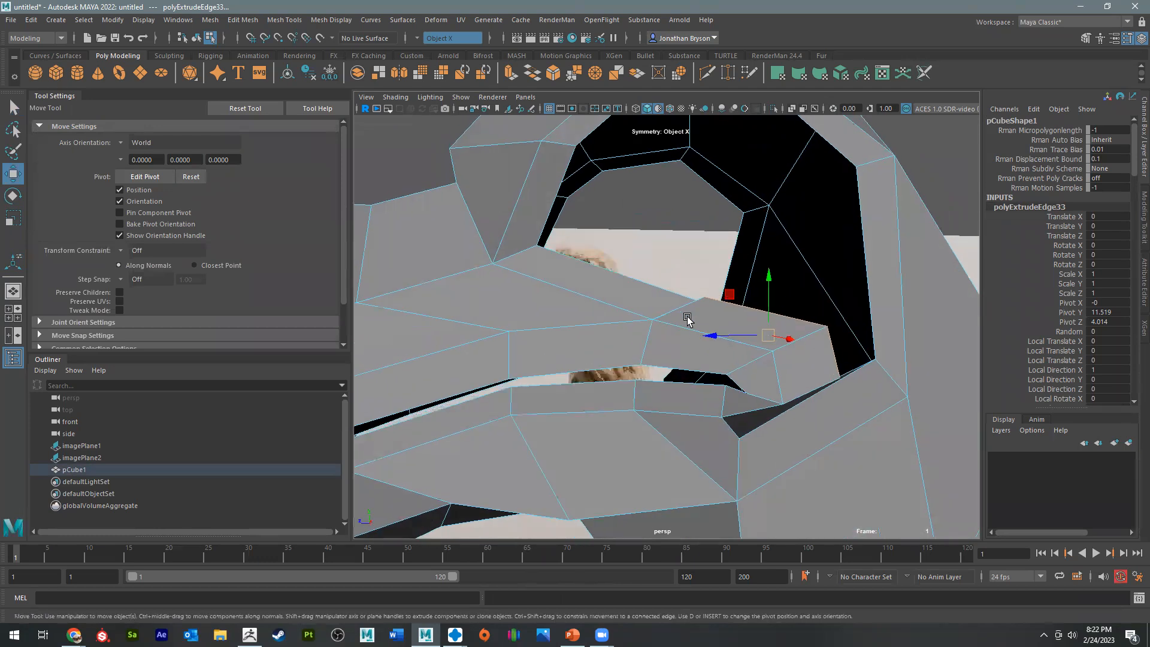
# Step: Use Target Weld to join the new strip's front vertex to the neighbouring strip and its rear vertex to the eye rim's corner
pyautogui.scroll(2, 687, 316)
pyautogui.moveTo(714, 293)
pyautogui.mouseDown(button='right')
pyautogui.moveTo(707, 259)
pyautogui.moveTo(707, 296)
pyautogui.moveTo(708, 281)
pyautogui.mouseUp(button='right')
pyautogui.click(715, 290)
pyautogui.click(698, 304)
pyautogui.keyDown('alt'); pyautogui.moveTo(697, 305); pyautogui.dragTo(715, 372); pyautogui.keyUp('alt')
pyautogui.keyDown('alt'); pyautogui.moveTo(715, 371); pyautogui.dragTo(716, 389, button='middle'); pyautogui.keyUp('alt')
pyautogui.keyDown('alt'); pyautogui.moveTo(716, 390); pyautogui.dragTo(779, 371); pyautogui.keyUp('alt')
pyautogui.keyDown('alt'); pyautogui.moveTo(778, 371); pyautogui.dragTo(818, 399, button='middle'); pyautogui.keyUp('alt')
pyautogui.keyDown('alt'); pyautogui.moveTo(742, 392); pyautogui.dragTo(676, 395, button='middle'); pyautogui.keyUp('alt')
pyautogui.keyDown('alt'); pyautogui.moveTo(676, 395); pyautogui.dragTo(803, 405); pyautogui.keyUp('alt')
pyautogui.keyDown('alt'); pyautogui.moveTo(803, 405); pyautogui.dragTo(755, 360, button='middle'); pyautogui.keyUp('alt')
pyautogui.keyDown('alt'); pyautogui.moveTo(754, 360); pyautogui.dragTo(819, 458, button='right'); pyautogui.keyUp('alt')
pyautogui.keyDown('alt'); pyautogui.moveTo(818, 458); pyautogui.dragTo(789, 422); pyautogui.keyUp('alt')
pyautogui.moveTo(709, 268); pyautogui.dragTo(708, 267)
pyautogui.keyDown('alt'); pyautogui.moveTo(617, 282); pyautogui.dragTo(588, 296); pyautogui.keyUp('alt')
pyautogui.moveTo(527, 315); pyautogui.dragTo(527, 312)
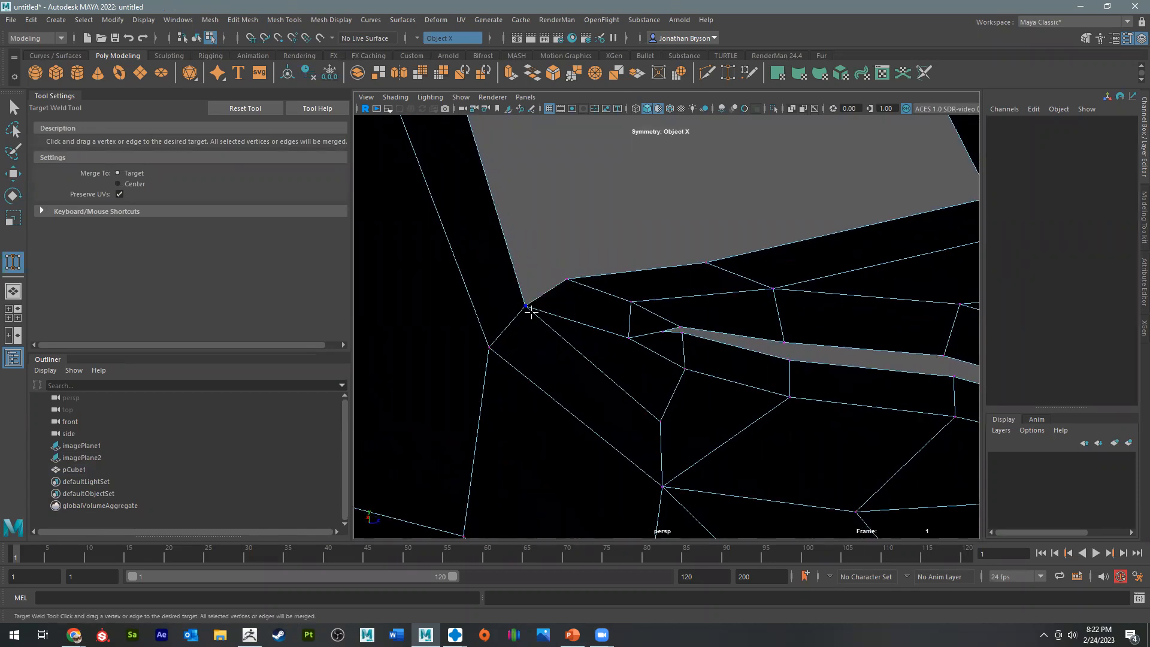
# Step: Reposition the middle vertex along the lower rim of the eye opening
pyautogui.keyDown('alt'); pyautogui.moveTo(680, 316); pyautogui.dragTo(707, 304); pyautogui.keyUp('alt')
pyautogui.press('q')
pyautogui.click(737, 318)
pyautogui.press('w')
pyautogui.click(639, 291)
pyautogui.moveTo(640, 292); pyautogui.dragTo(720, 355)
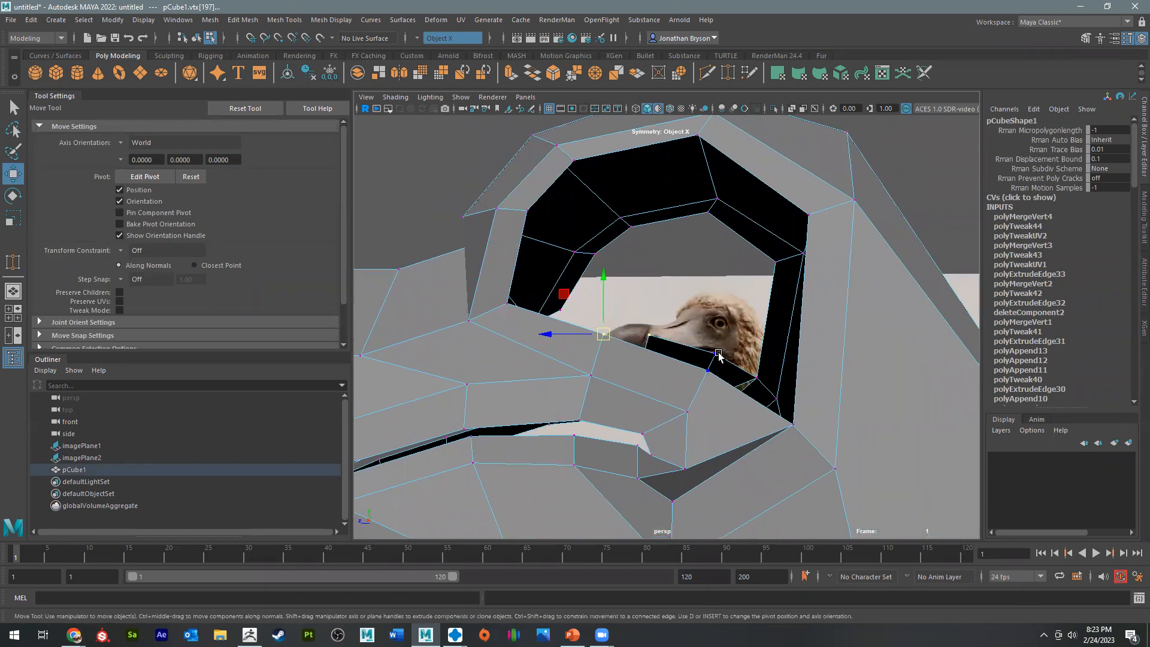
pyautogui.keyDown('alt'); pyautogui.moveTo(684, 364); pyautogui.dragTo(705, 224); pyautogui.keyUp('alt')
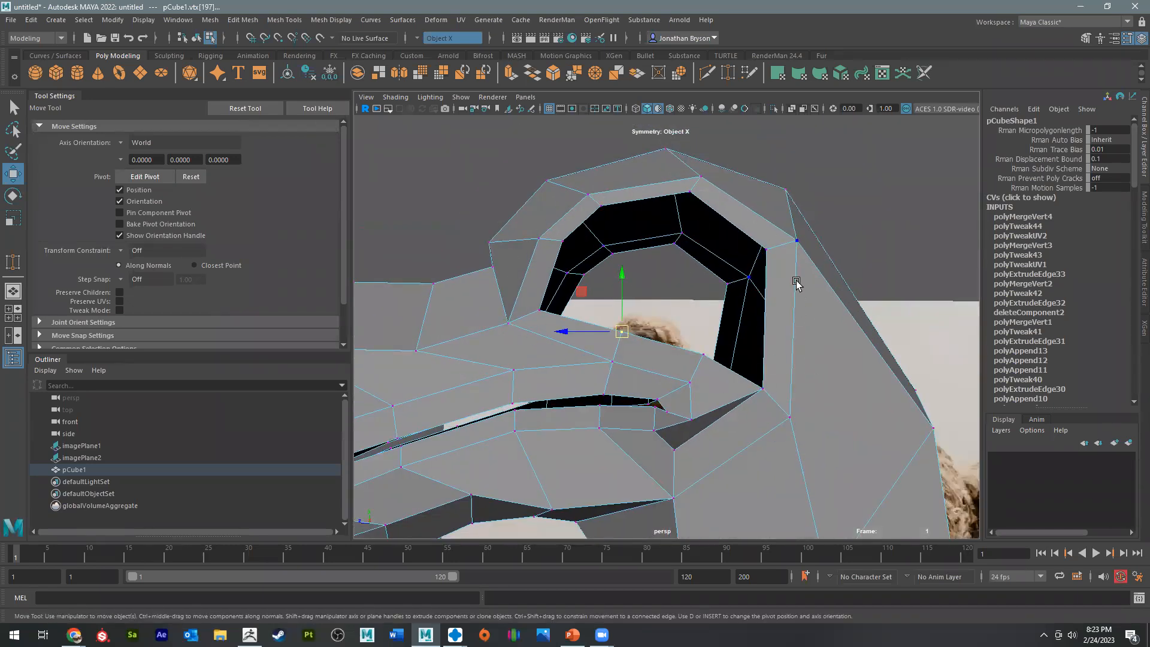
# Step: Try to extrude the eye opening's border edges and scale the new edges inward against the side reference
pyautogui.keyDown('alt'); pyautogui.moveTo(726, 421); pyautogui.dragTo(680, 451); pyautogui.keyUp('alt')
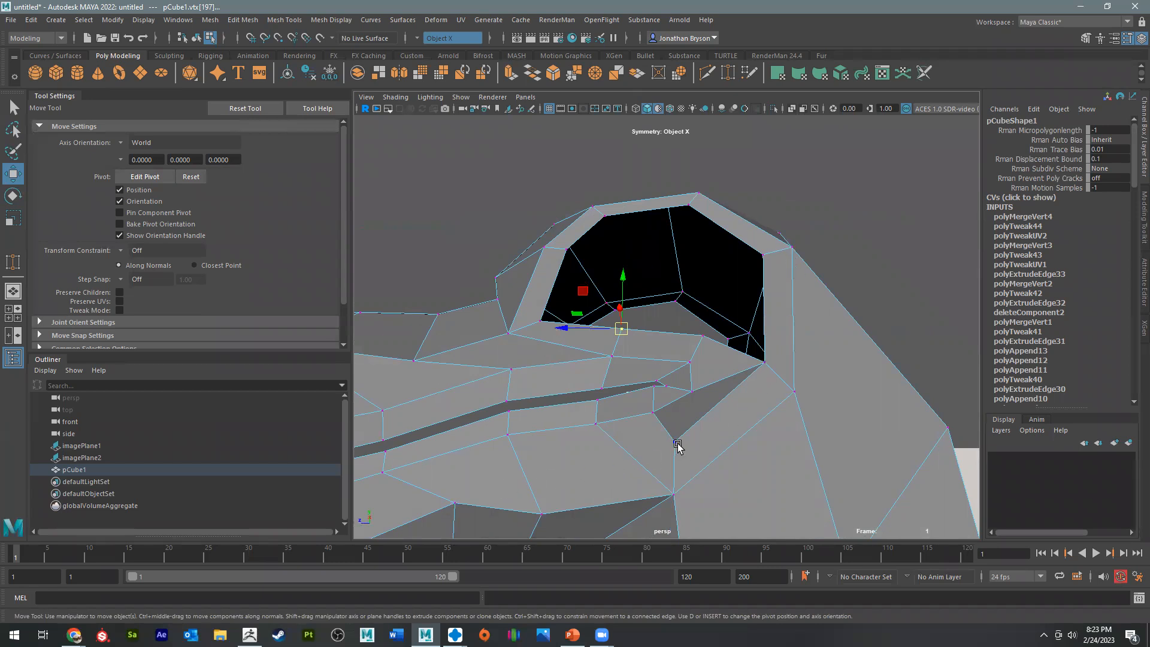
pyautogui.keyDown('alt'); pyautogui.moveTo(593, 417); pyautogui.dragTo(653, 309); pyautogui.keyUp('alt')
pyautogui.keyDown('alt'); pyautogui.moveTo(641, 383); pyautogui.dragTo(619, 224); pyautogui.keyUp('alt')
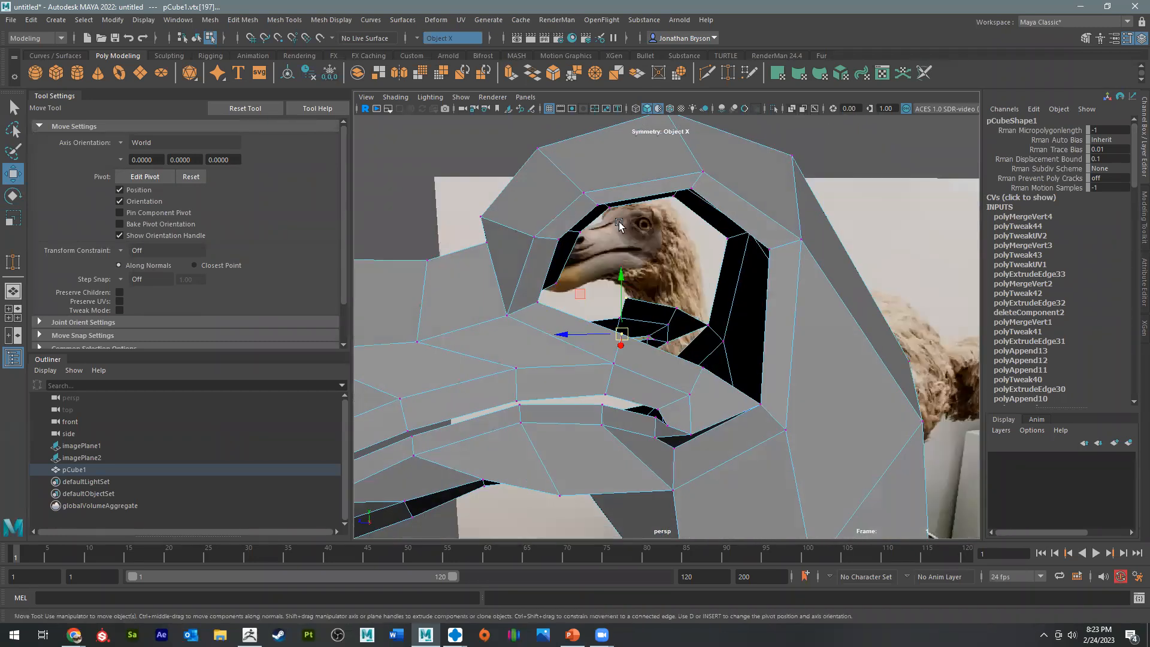
pyautogui.press('q')
pyautogui.moveTo(627, 198); pyautogui.dragTo(629, 165, button='right')
pyautogui.click(639, 197)
pyautogui.keyDown('alt'); pyautogui.moveTo(663, 289); pyautogui.dragTo(663, 237); pyautogui.keyUp('alt')
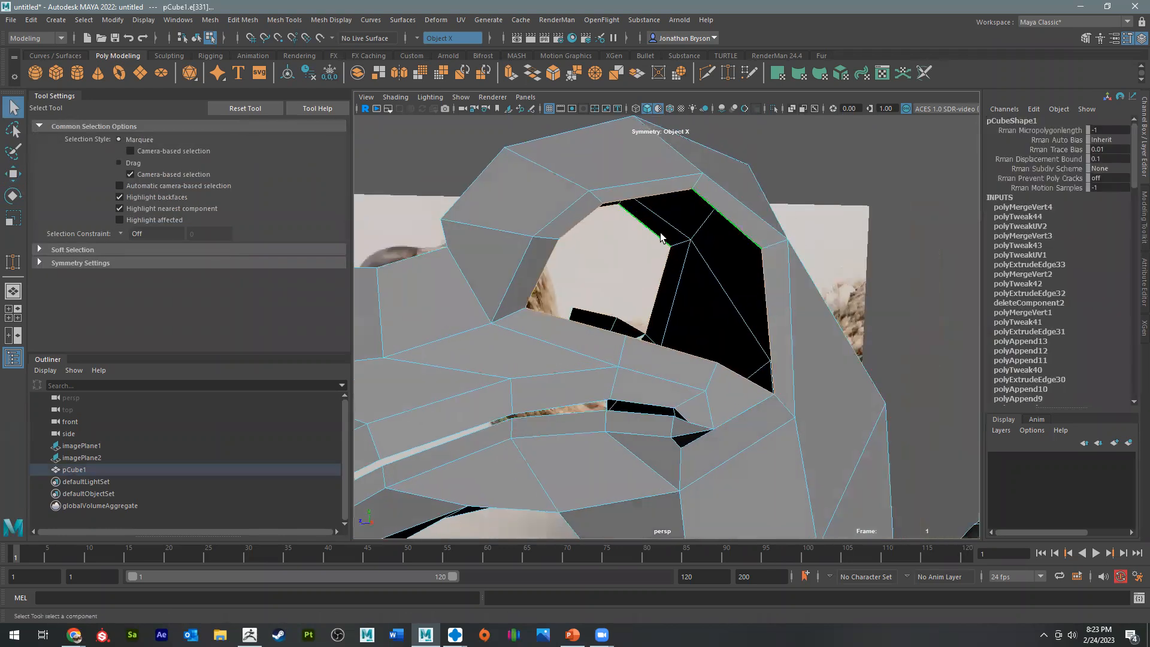
pyautogui.keyDown('alt'); pyautogui.moveTo(714, 311); pyautogui.dragTo(675, 298); pyautogui.keyUp('alt')
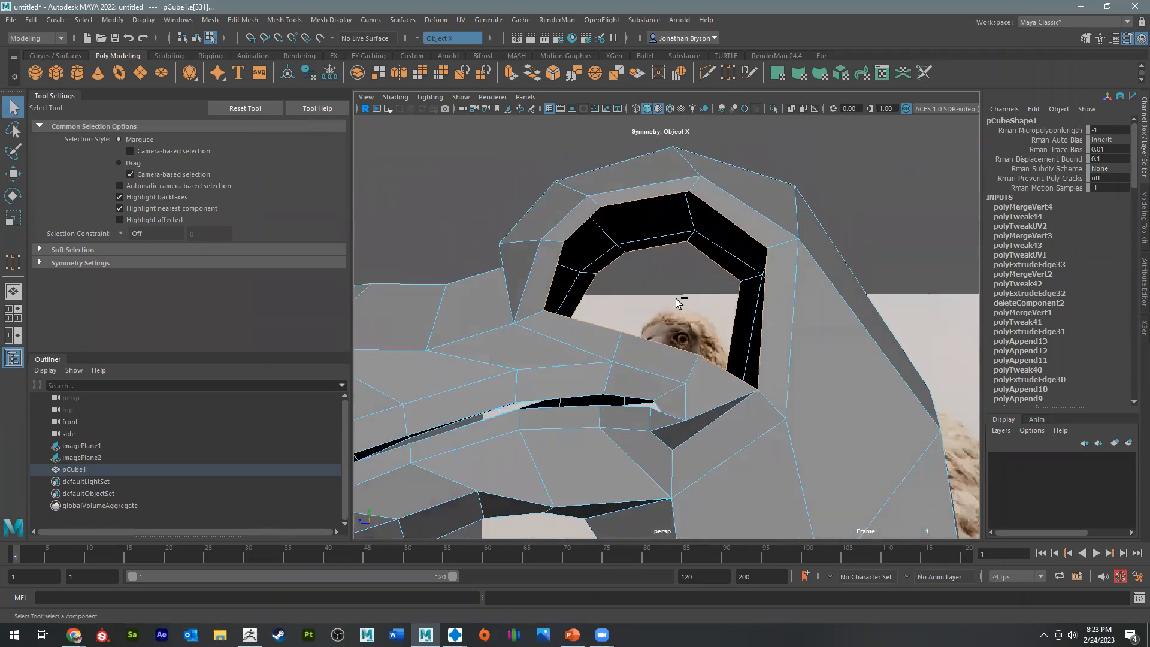
pyautogui.hotkey('ctrl', 'e')
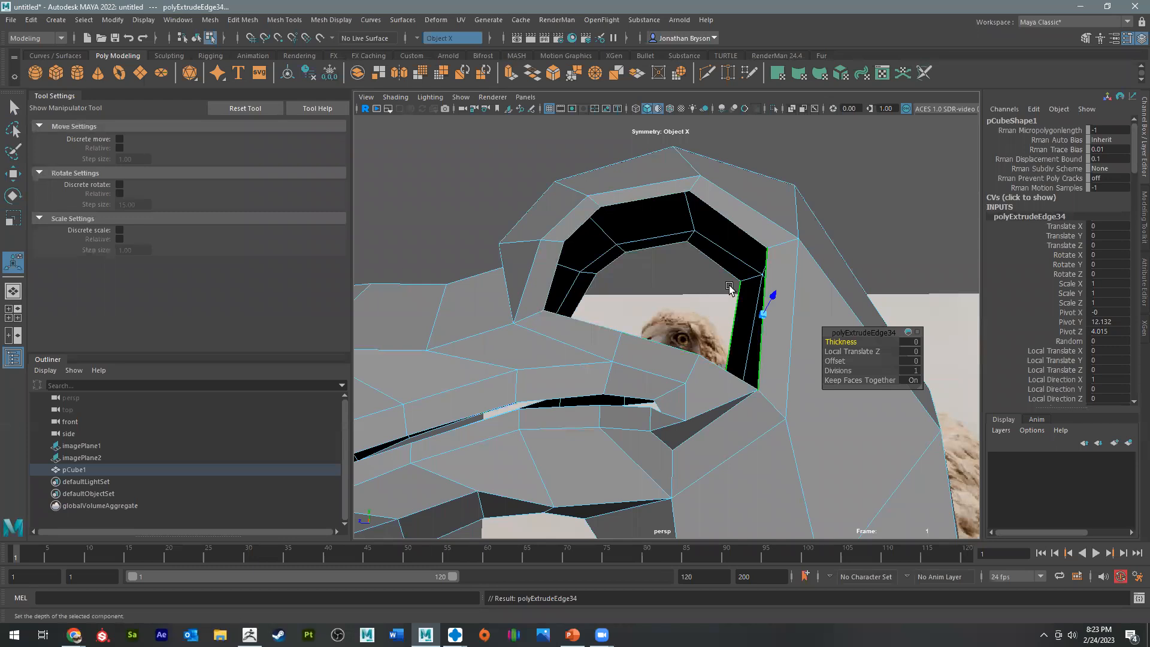
pyautogui.press('r')
pyautogui.press('space')
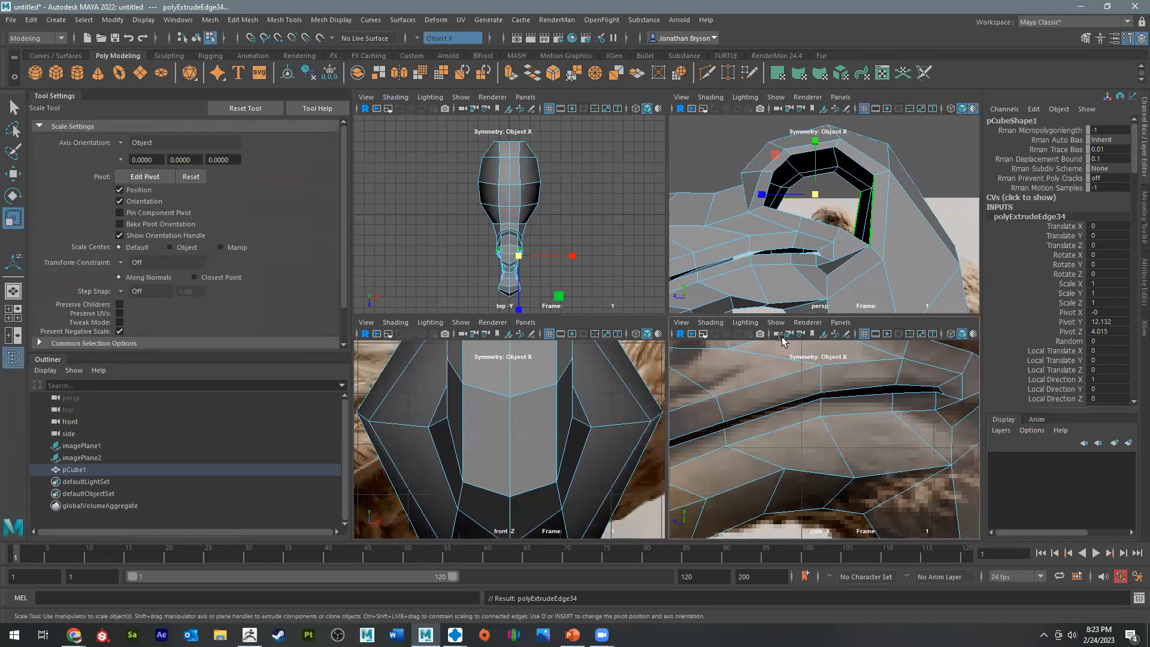
pyautogui.press('space')
pyautogui.moveTo(692, 305); pyautogui.dragTo(682, 293)
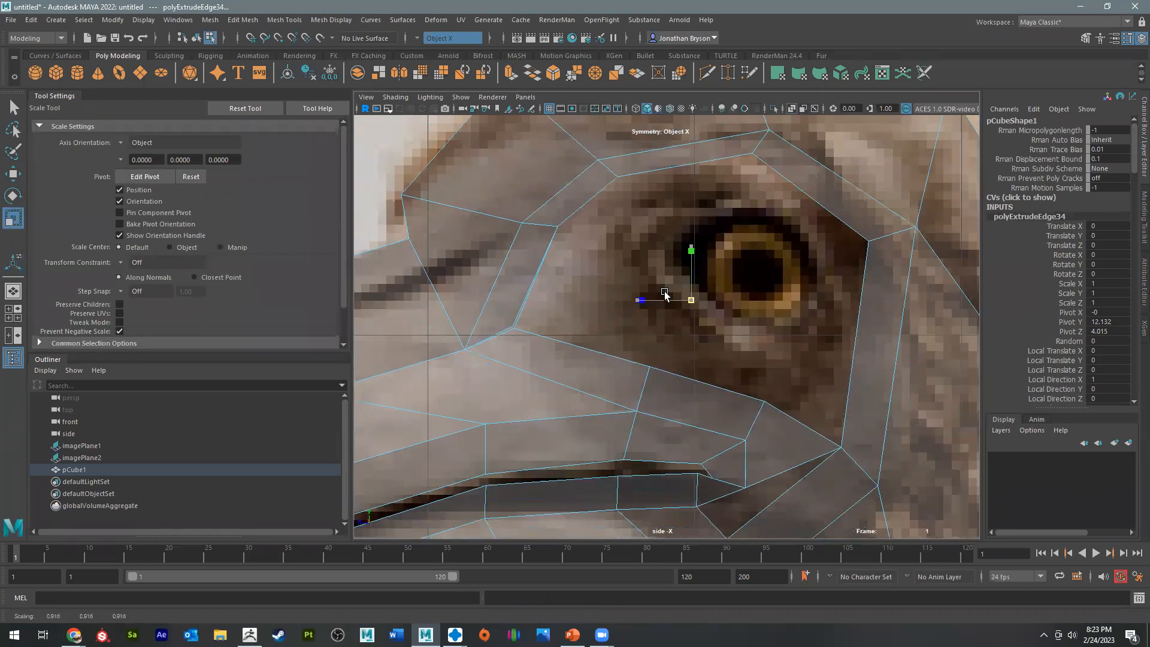
pyautogui.hotkey('ctrl', 'z')
pyautogui.hotkey('ctrl', 'z')
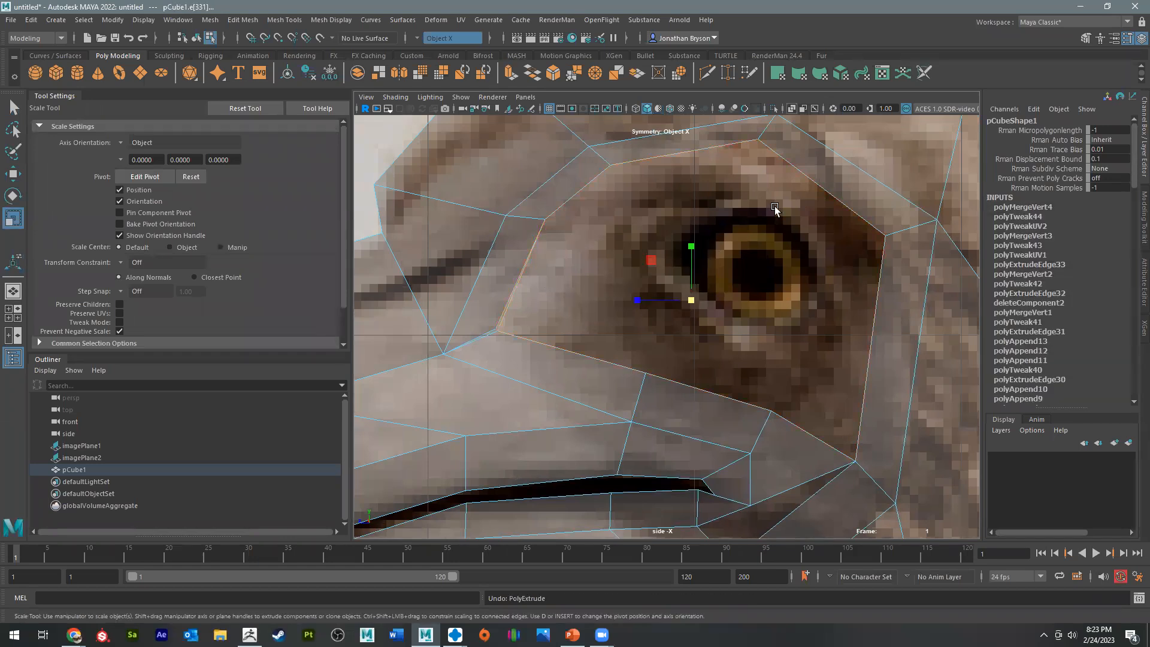
# Step: Try the eye border extrusion again, test scaling its edges inward, and undo the attempt
pyautogui.hotkey('ctrl', 'e')
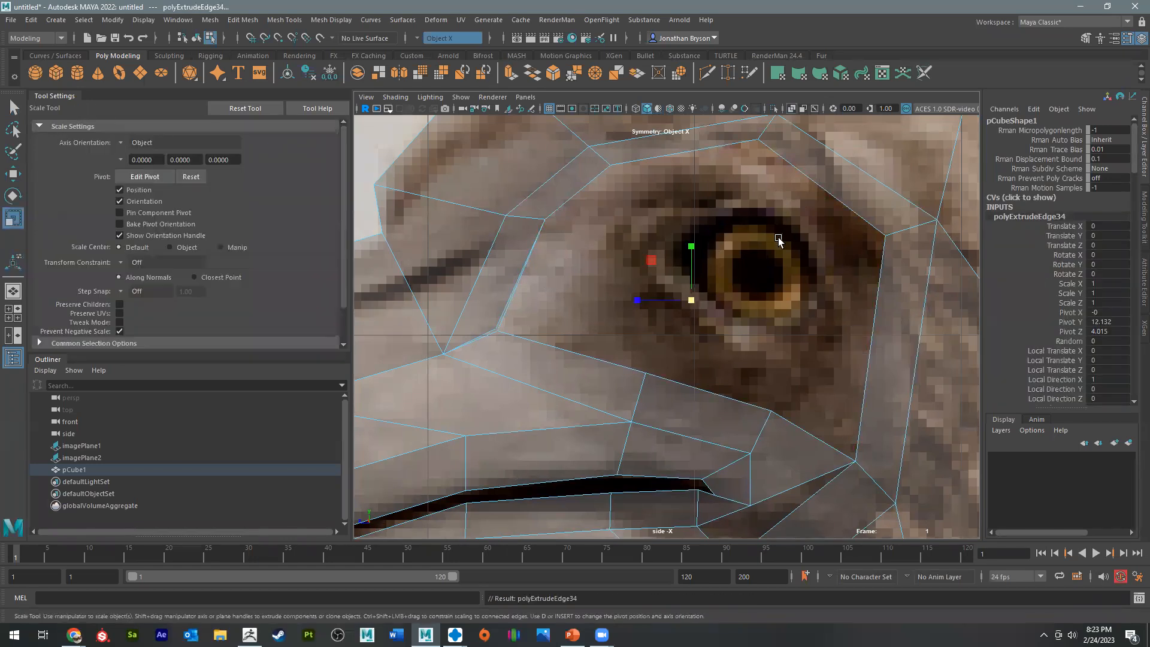
pyautogui.moveTo(695, 308); pyautogui.dragTo(687, 299)
pyautogui.hotkey('ctrl', 'z')
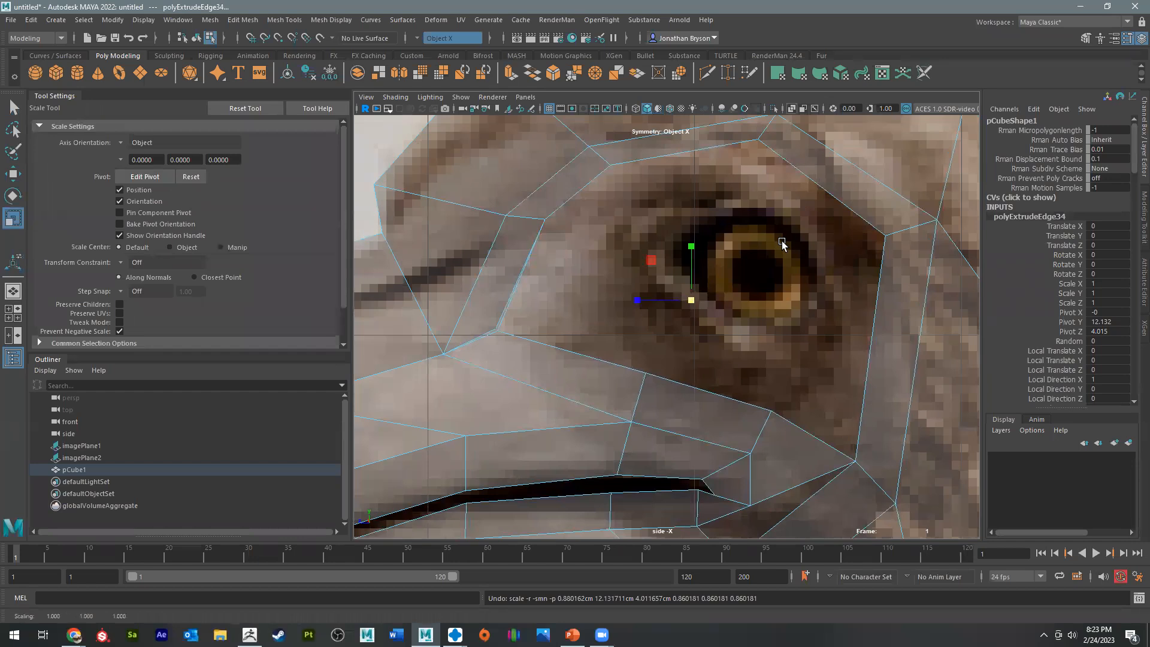
pyautogui.press('space')
pyautogui.press('space')
pyautogui.keyDown('alt'); pyautogui.moveTo(759, 271); pyautogui.dragTo(610, 233); pyautogui.keyUp('alt')
pyautogui.click(584, 216)
pyautogui.moveTo(642, 293); pyautogui.dragTo(619, 258)
pyautogui.hotkey('ctrl', 'z')
pyautogui.hotkey('ctrl', 'z')
pyautogui.hotkey('ctrl', 'z')
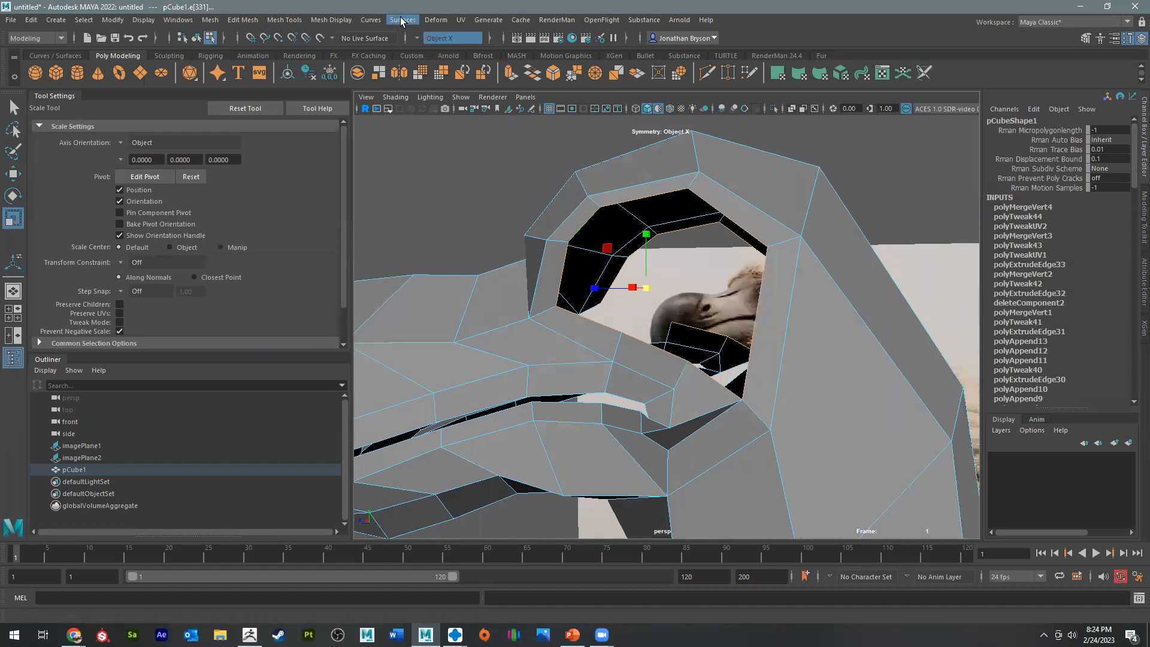
# Step: Turn modeling symmetry off
pyautogui.click(443, 39)
pyautogui.click(444, 45)
pyautogui.click(685, 288)
# Step: Extrude the border edge loop of the near eye opening and scale it inward to form an inner ring
pyautogui.click(586, 226)
pyautogui.press('w')
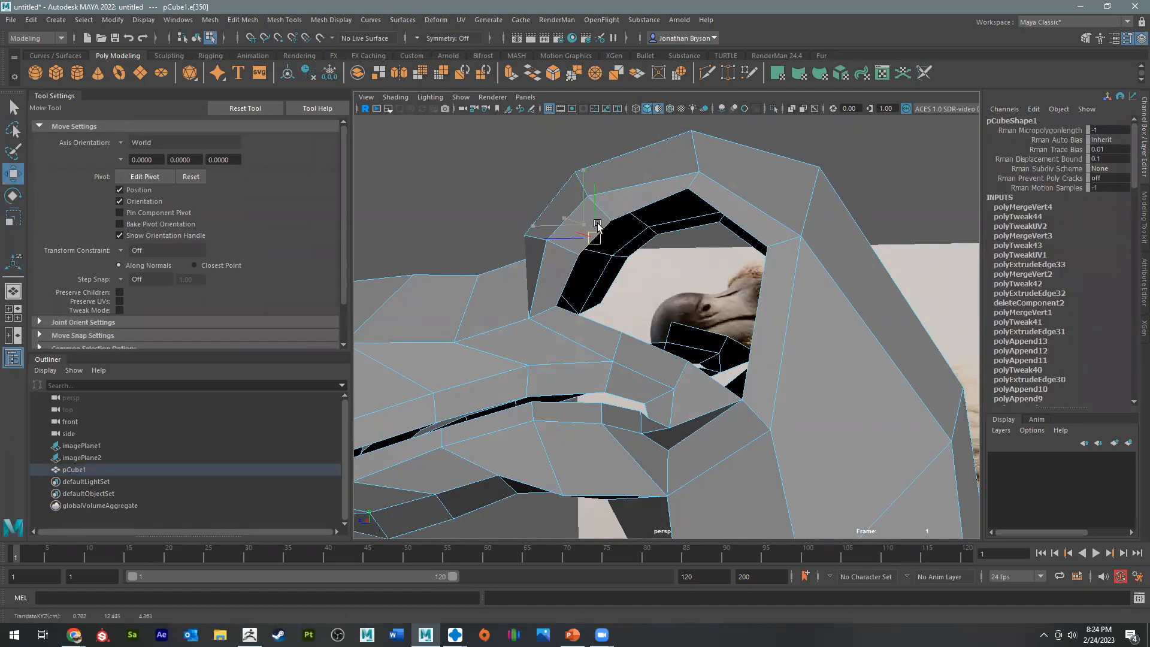
pyautogui.click(615, 202)
pyautogui.hotkey('ctrl', 'e')
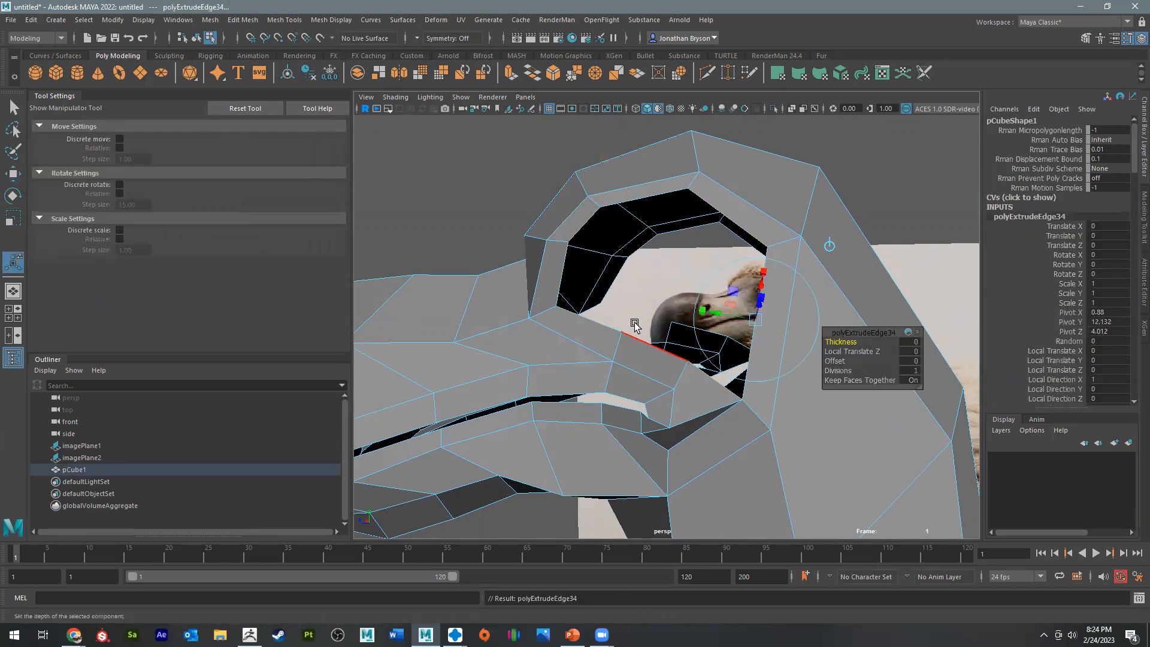
pyautogui.press('r')
pyautogui.moveTo(633, 287); pyautogui.dragTo(620, 286)
pyautogui.keyDown('alt'); pyautogui.moveTo(627, 293); pyautogui.dragTo(569, 266); pyautogui.keyUp('alt')
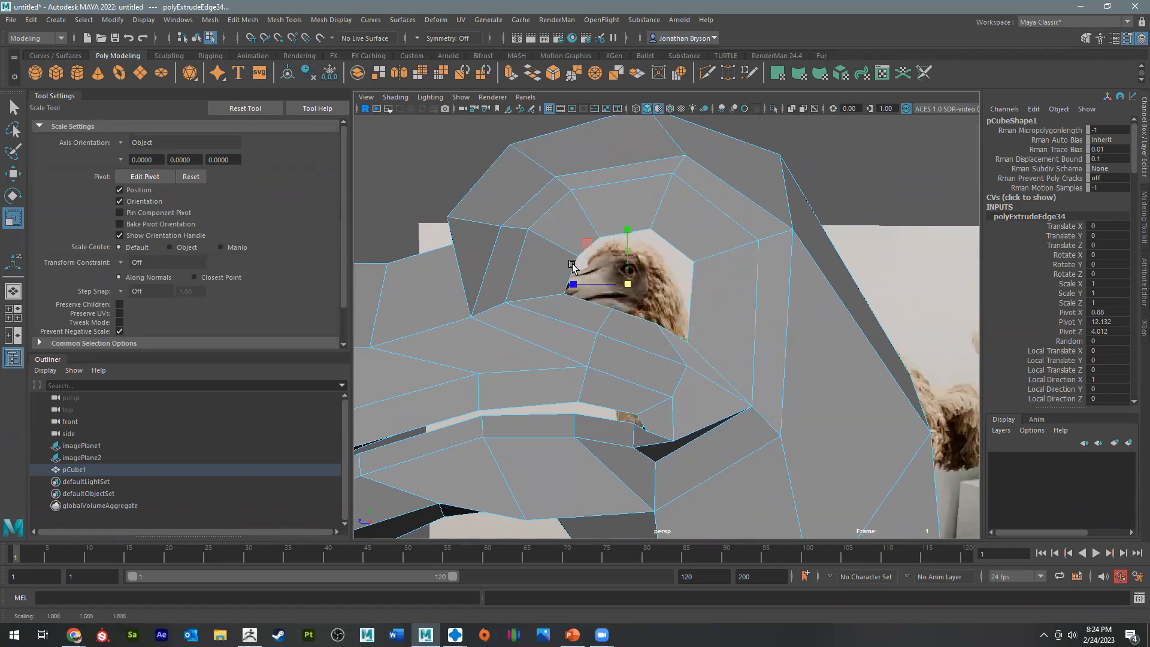
# Step: In the side view, move the inner ring's upper and rear vertices onto the outline of the reference eye
pyautogui.press('space')
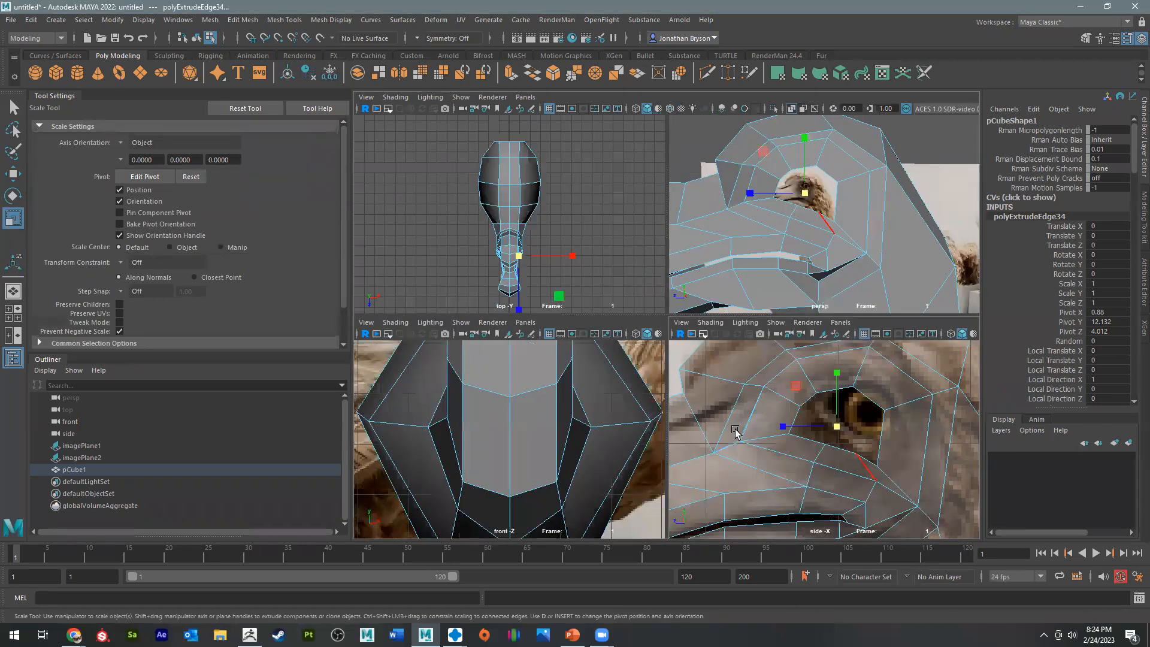
pyautogui.press('space')
pyautogui.moveTo(702, 257); pyautogui.dragTo(650, 247, button='right')
pyautogui.click(729, 243)
pyautogui.press('w')
pyautogui.moveTo(727, 242); pyautogui.dragTo(734, 209)
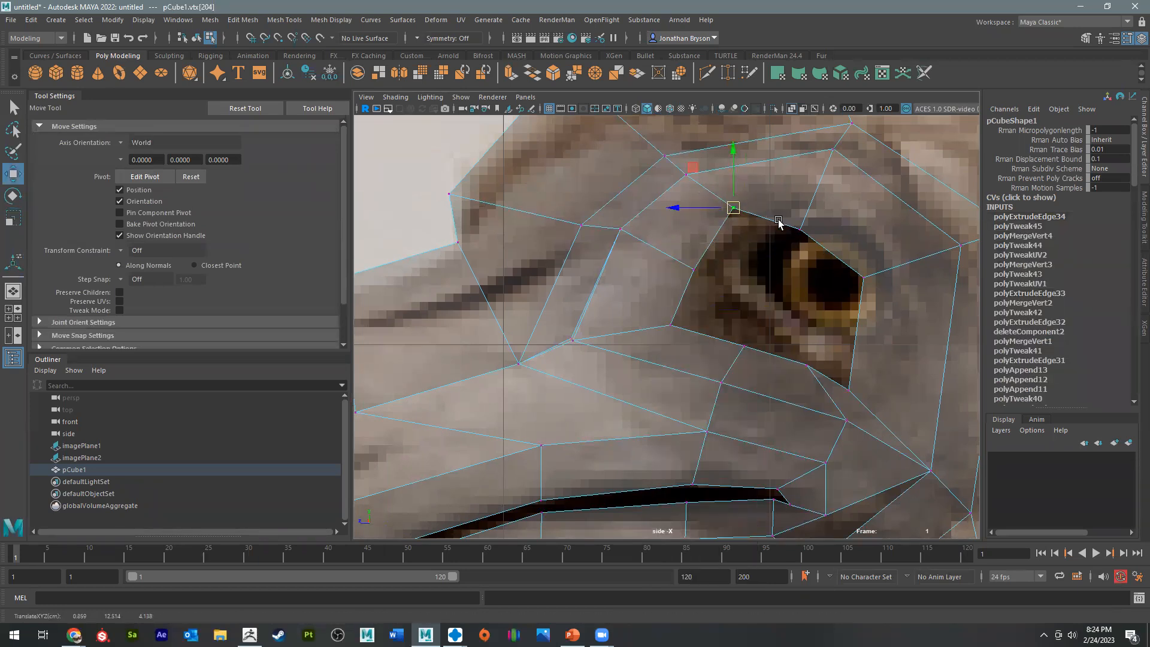
pyautogui.click(799, 230)
pyautogui.moveTo(799, 230); pyautogui.dragTo(822, 192)
pyautogui.moveTo(841, 268); pyautogui.dragTo(875, 294)
pyautogui.moveTo(865, 279); pyautogui.dragTo(913, 269)
# Step: Move the inner ring's lower vertices onto the lower lid of the reference eye
pyautogui.click(847, 389)
pyautogui.moveTo(850, 393); pyautogui.dragTo(883, 339)
pyautogui.moveTo(794, 357); pyautogui.dragTo(828, 376)
pyautogui.moveTo(807, 364); pyautogui.dragTo(834, 351)
pyautogui.moveTo(712, 313); pyautogui.dragTo(768, 376)
pyautogui.moveTo(743, 345); pyautogui.dragTo(771, 331)
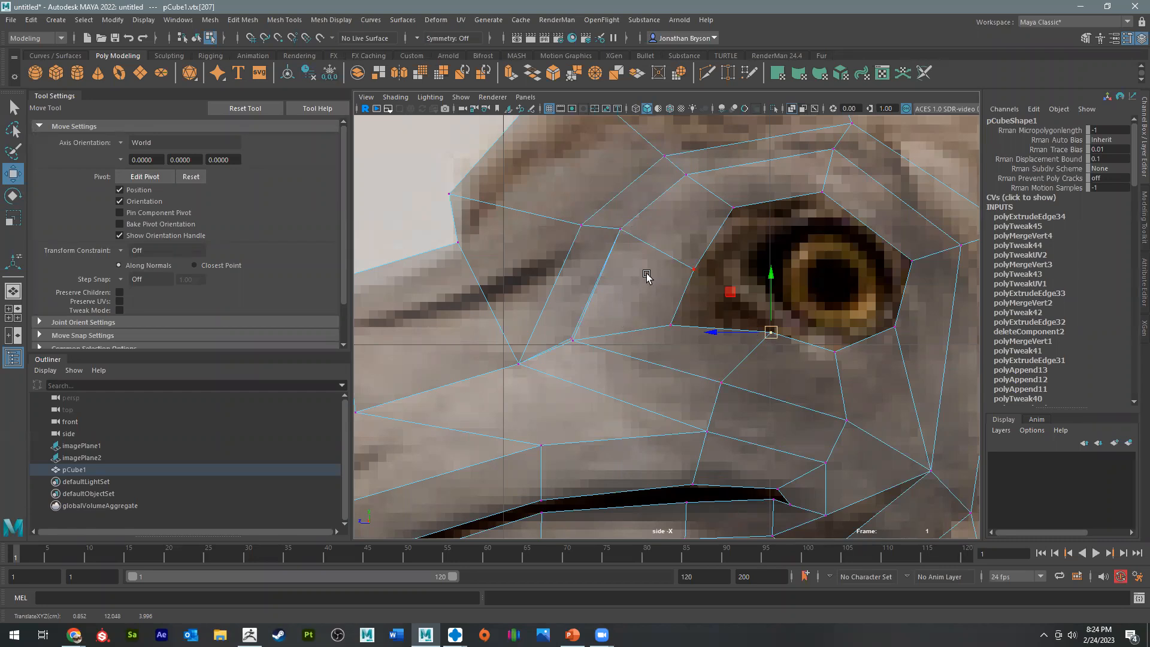
# Step: Reposition the inner ring's front corner and upper front vertices to follow the front of the reference eye
pyautogui.keyDown('alt'); pyautogui.moveTo(626, 283); pyautogui.dragTo(579, 267, button='middle'); pyautogui.keyUp('alt')
pyautogui.click(625, 312)
pyautogui.moveTo(631, 309); pyautogui.dragTo(614, 272)
pyautogui.click(647, 257)
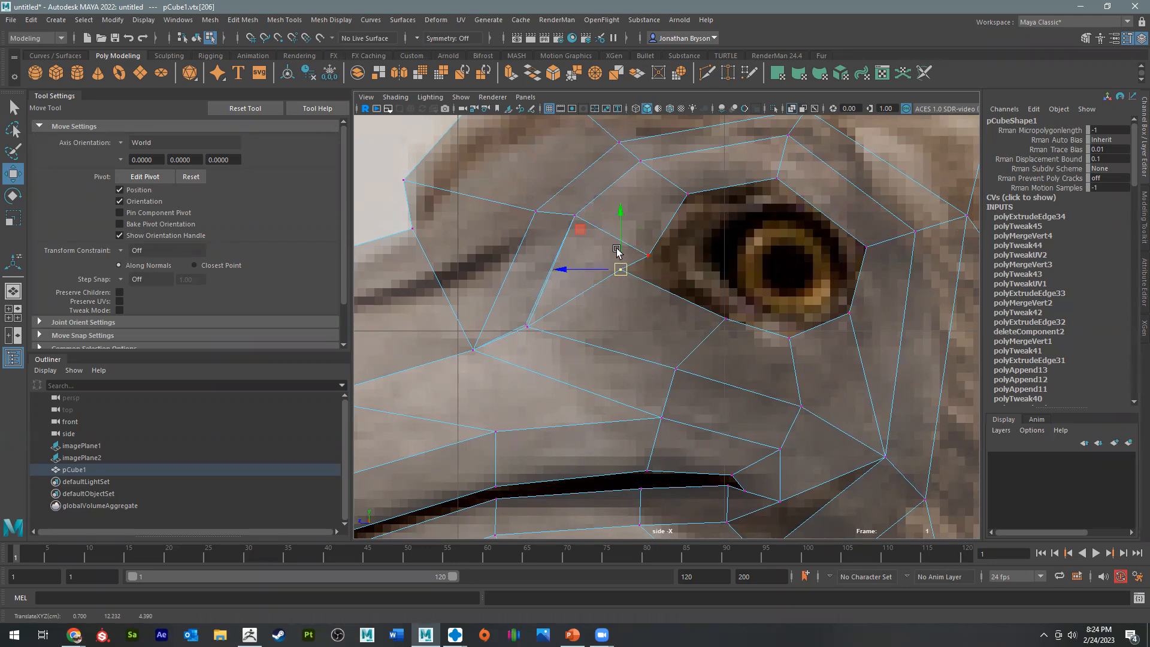
pyautogui.click(649, 257)
pyautogui.moveTo(649, 257); pyautogui.dragTo(656, 231)
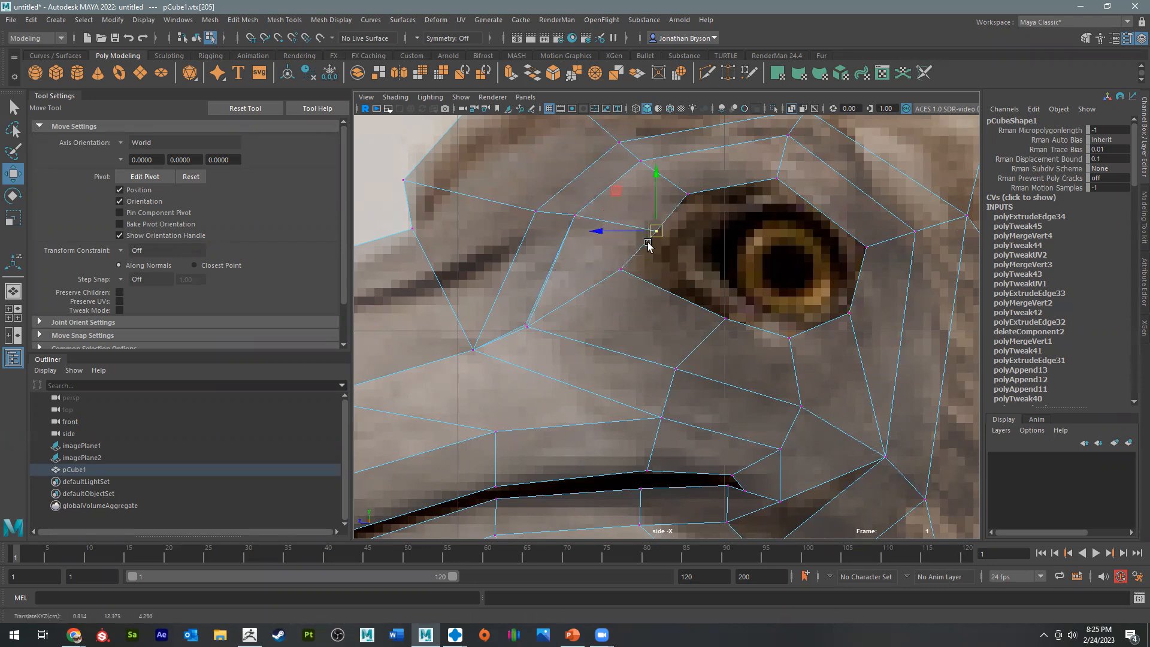
pyautogui.click(687, 191)
pyautogui.moveTo(687, 192); pyautogui.dragTo(697, 197)
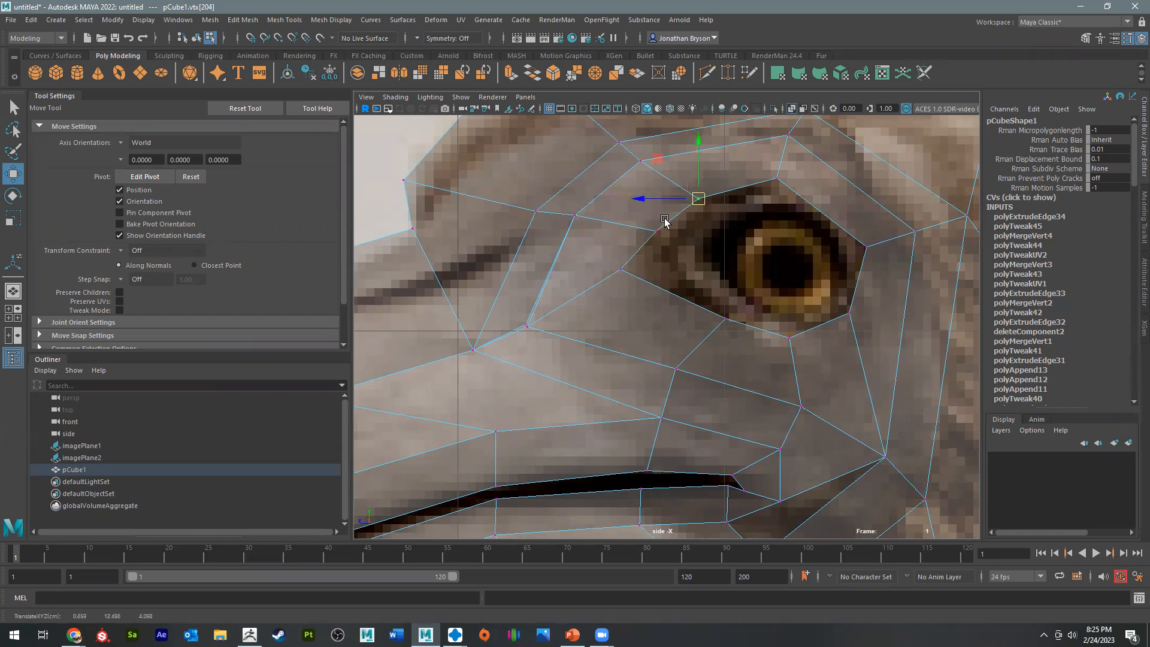
pyautogui.click(657, 229)
pyautogui.moveTo(657, 229); pyautogui.dragTo(663, 239)
# Step: Shift the inner ring's lower vertices forward and up along the lower lid, and nudge the front corner vertex
pyautogui.click(743, 316)
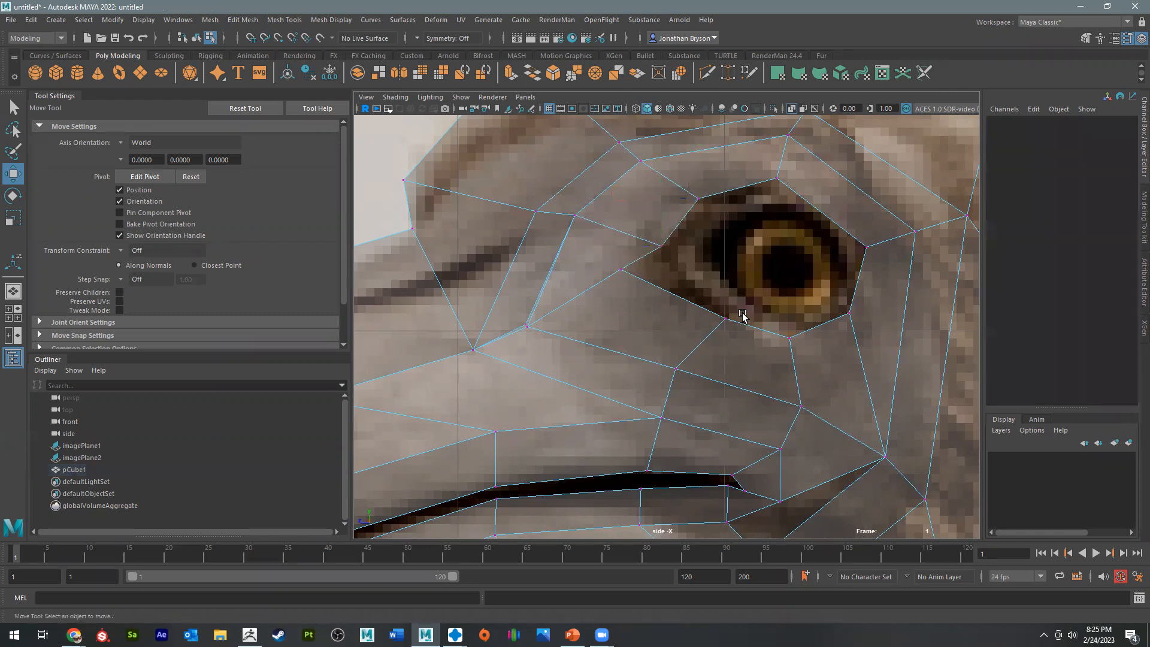
pyautogui.click(723, 318)
pyautogui.moveTo(724, 317); pyautogui.dragTo(645, 272)
pyautogui.click(621, 270)
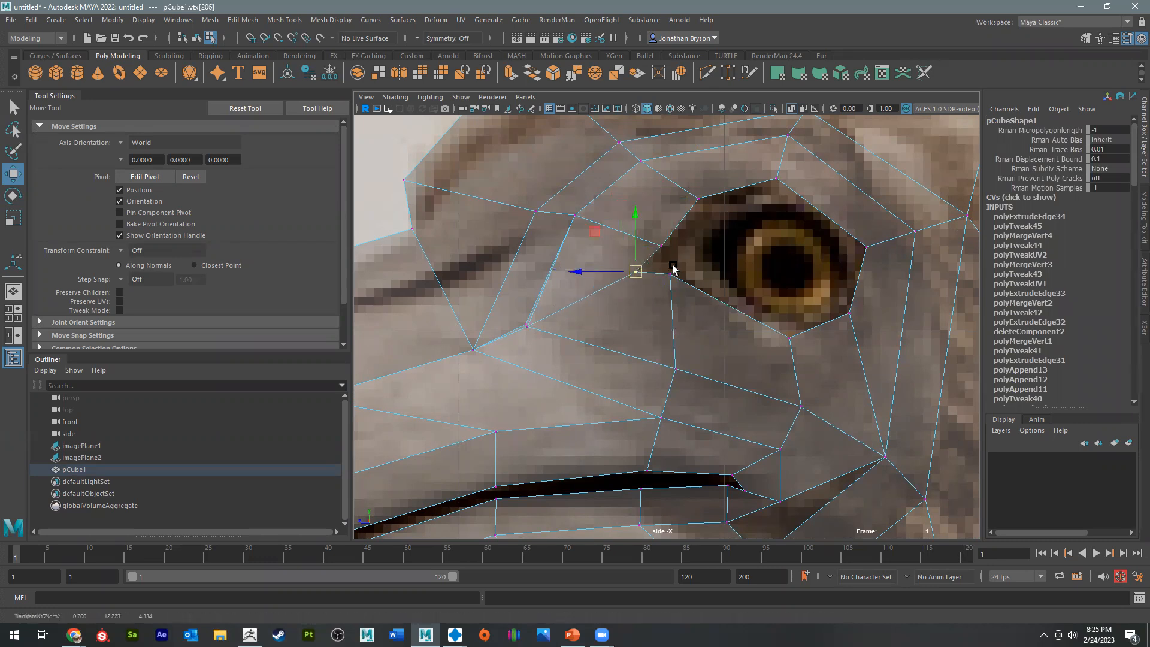
pyautogui.click(785, 330)
pyautogui.moveTo(784, 330); pyautogui.dragTo(759, 318)
# Step: Fine-tune the inner ring's upper middle vertex and its two rear vertices around the back of the eye
pyautogui.click(777, 178)
pyautogui.moveTo(777, 178); pyautogui.dragTo(785, 179)
pyautogui.click(849, 313)
pyautogui.moveTo(850, 323); pyautogui.dragTo(842, 299)
pyautogui.click(866, 246)
pyautogui.moveTo(866, 246)
pyautogui.mouseDown()
pyautogui.moveTo(893, 254)
pyautogui.moveTo(879, 231)
pyautogui.mouseUp()
# Step: Adjust the inner ring's two upper vertices and the upper front corner vertex along the upper lid
pyautogui.moveTo(773, 163); pyautogui.dragTo(801, 196)
pyautogui.moveTo(786, 181)
pyautogui.mouseDown()
pyautogui.moveTo(805, 188)
pyautogui.moveTo(803, 179)
pyautogui.mouseUp()
pyautogui.moveTo(685, 186); pyautogui.dragTo(709, 214)
pyautogui.moveTo(698, 198)
pyautogui.mouseDown()
pyautogui.moveTo(713, 173)
pyautogui.moveTo(711, 185)
pyautogui.mouseUp()
pyautogui.moveTo(635, 222); pyautogui.dragTo(666, 248)
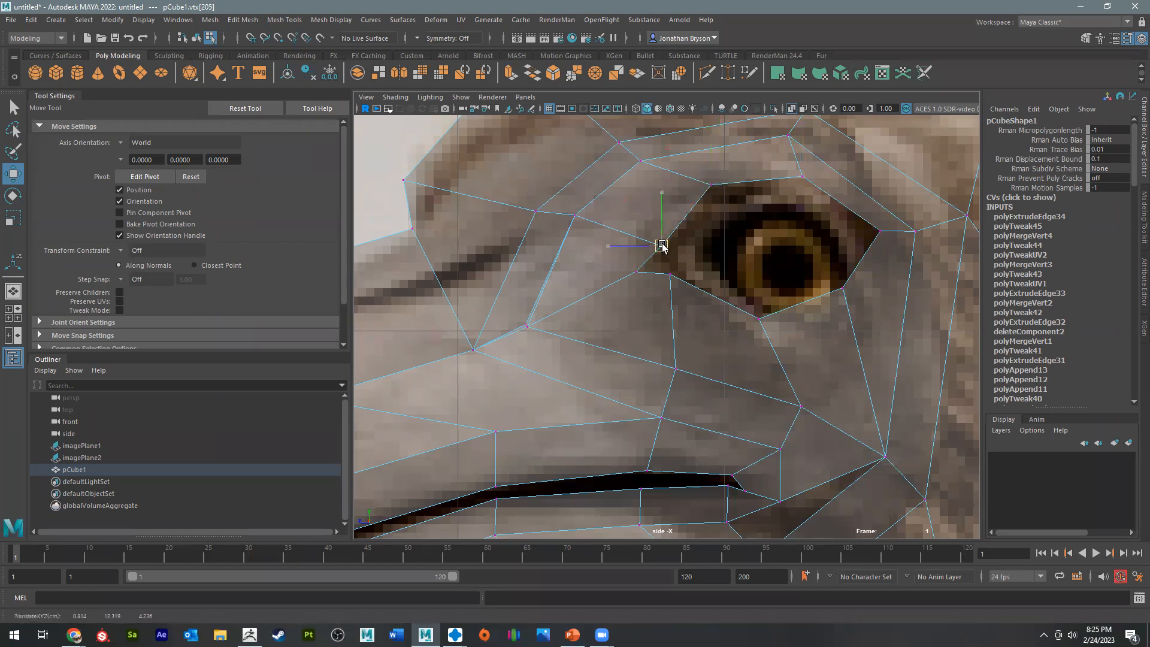
# Step: Refine the inner ring's lower vertices and front corner vertex to match the reference eye's lower lid
pyautogui.moveTo(722, 273); pyautogui.dragTo(762, 315)
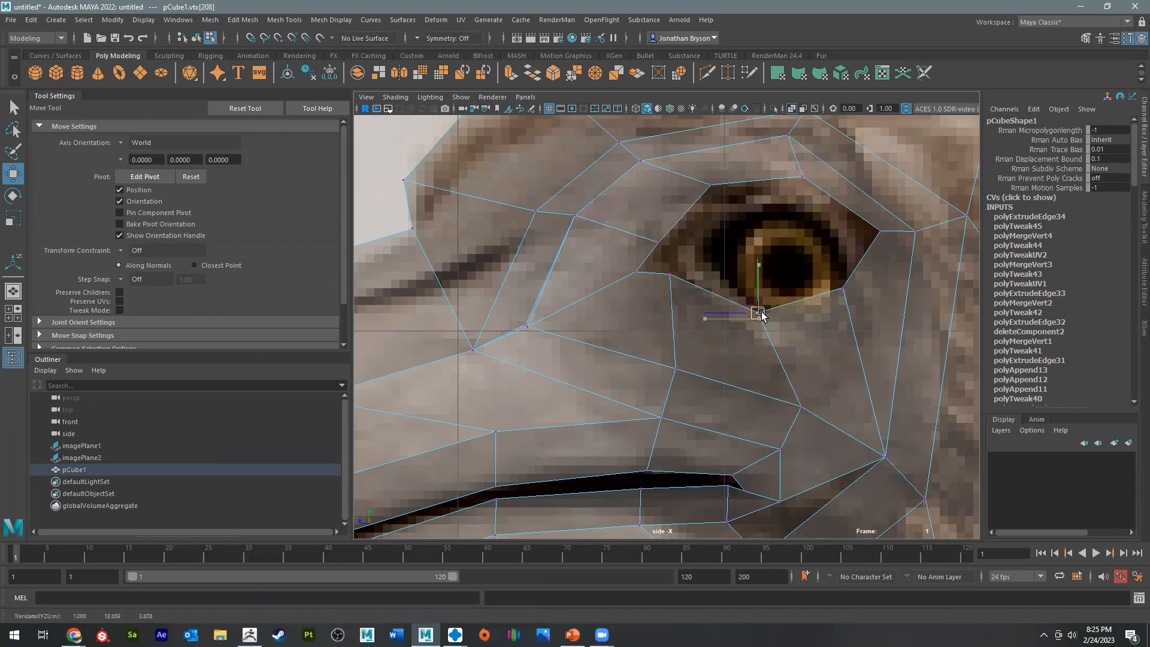
pyautogui.click(664, 270)
pyautogui.moveTo(665, 272); pyautogui.dragTo(675, 273)
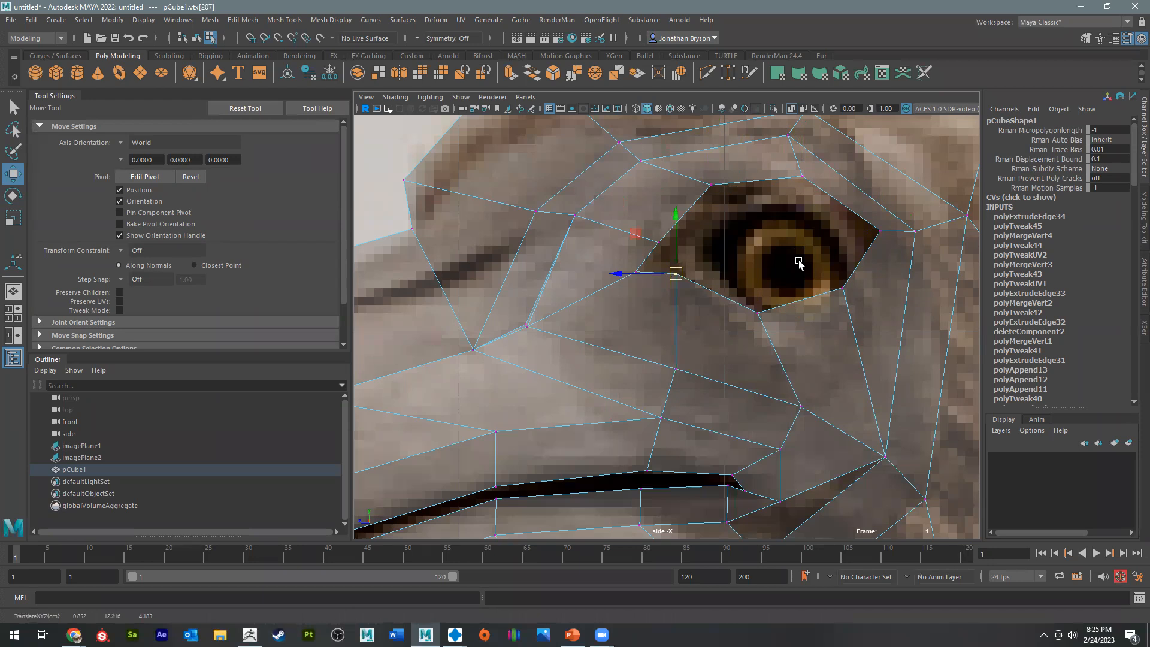
pyautogui.click(842, 290)
pyautogui.moveTo(842, 290); pyautogui.dragTo(850, 310)
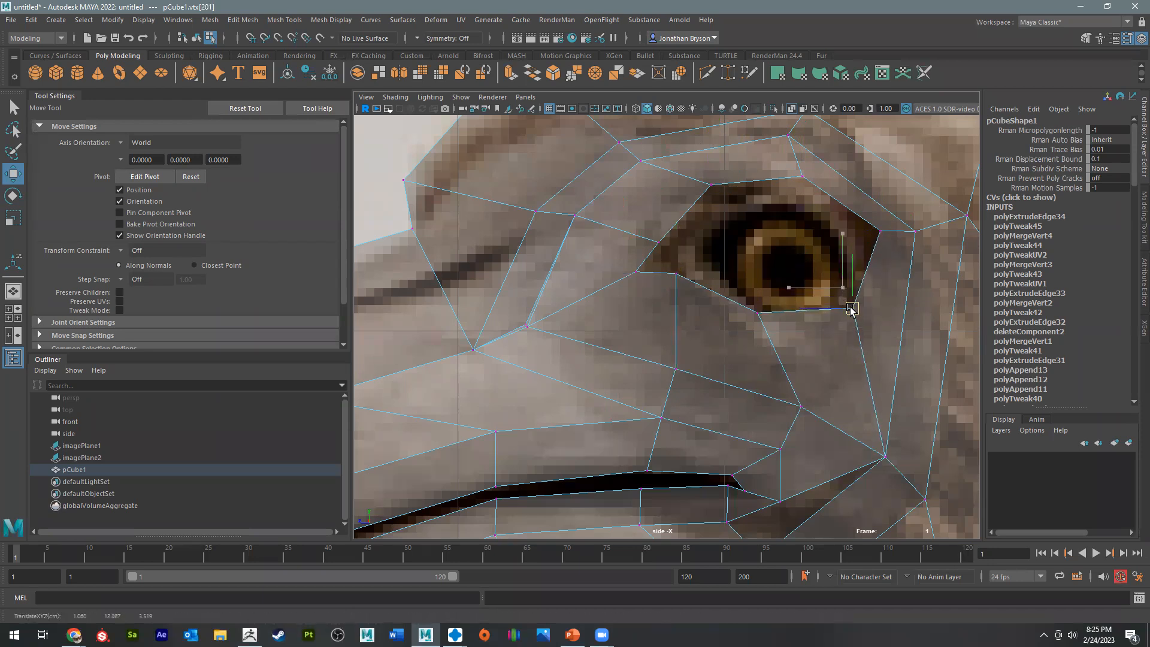
pyautogui.click(675, 273)
pyautogui.moveTo(676, 274); pyautogui.dragTo(685, 288)
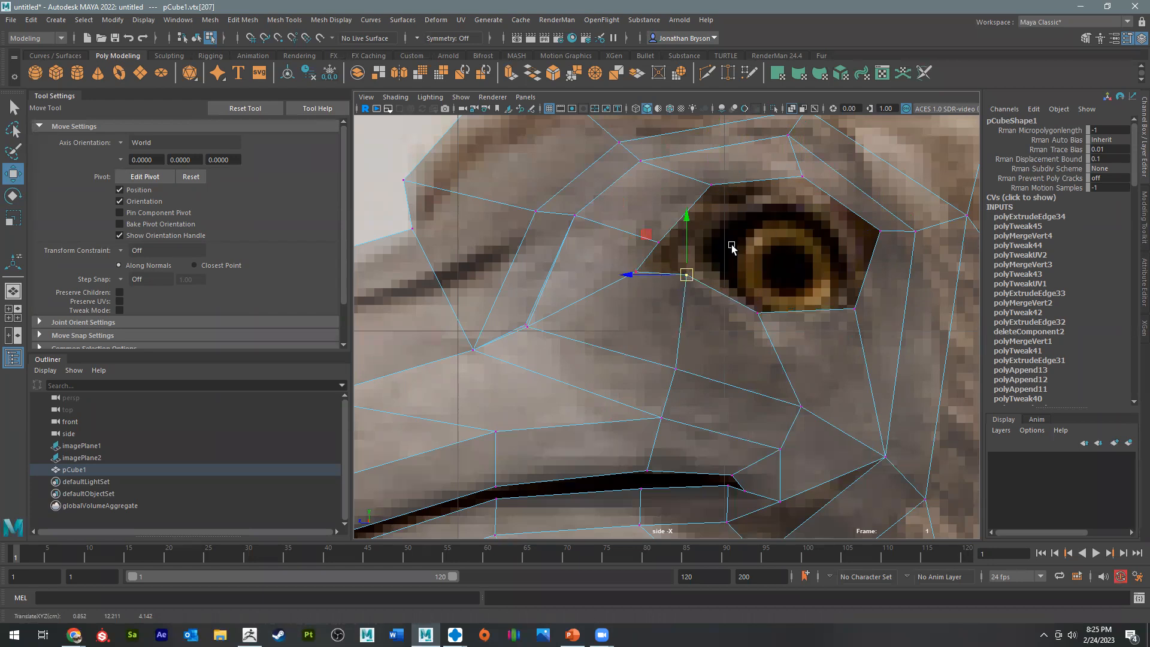
pyautogui.click(636, 272)
pyautogui.moveTo(636, 272); pyautogui.dragTo(694, 269)
pyautogui.click(685, 274)
# Step: Create a polygon sphere to serve as the dodo's eyeball
pyautogui.press('space')
pyautogui.press('space')
pyautogui.keyDown('alt'); pyautogui.moveTo(820, 225); pyautogui.dragTo(695, 263); pyautogui.keyUp('alt')
pyautogui.keyDown('alt'); pyautogui.moveTo(695, 264); pyautogui.dragTo(689, 336, button='middle'); pyautogui.keyUp('alt')
pyautogui.scroll(6, 691, 363)
pyautogui.keyDown('alt'); pyautogui.moveTo(690, 364); pyautogui.dragTo(701, 330); pyautogui.keyUp('alt')
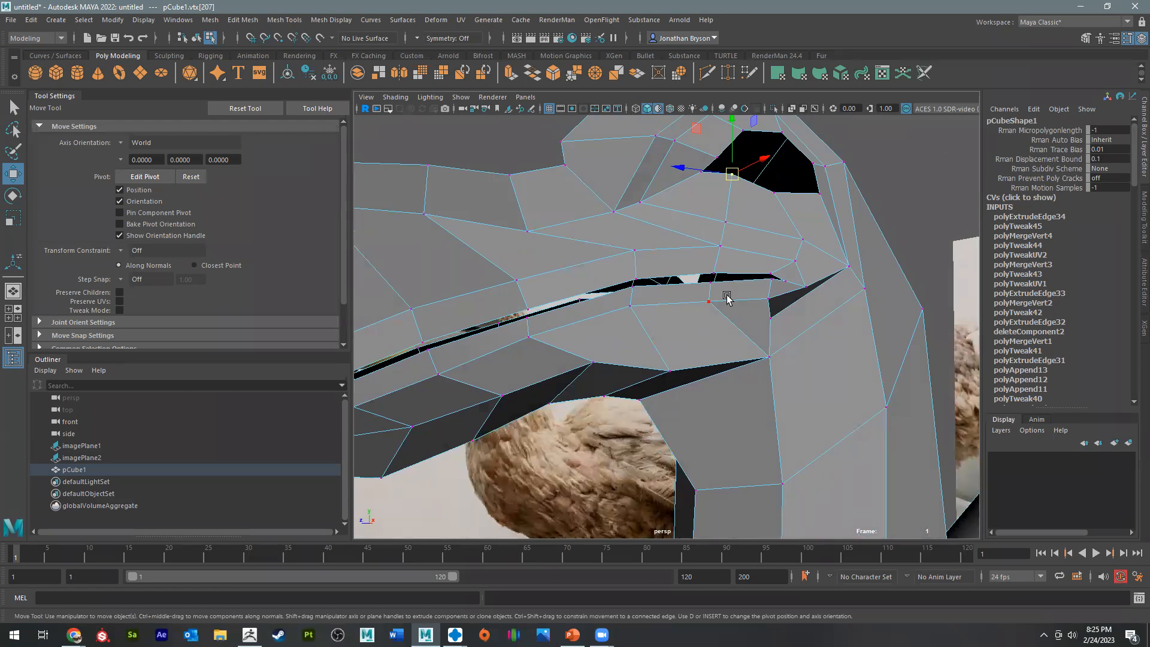
pyautogui.keyDown('alt'); pyautogui.moveTo(639, 275); pyautogui.dragTo(579, 160); pyautogui.keyUp('alt')
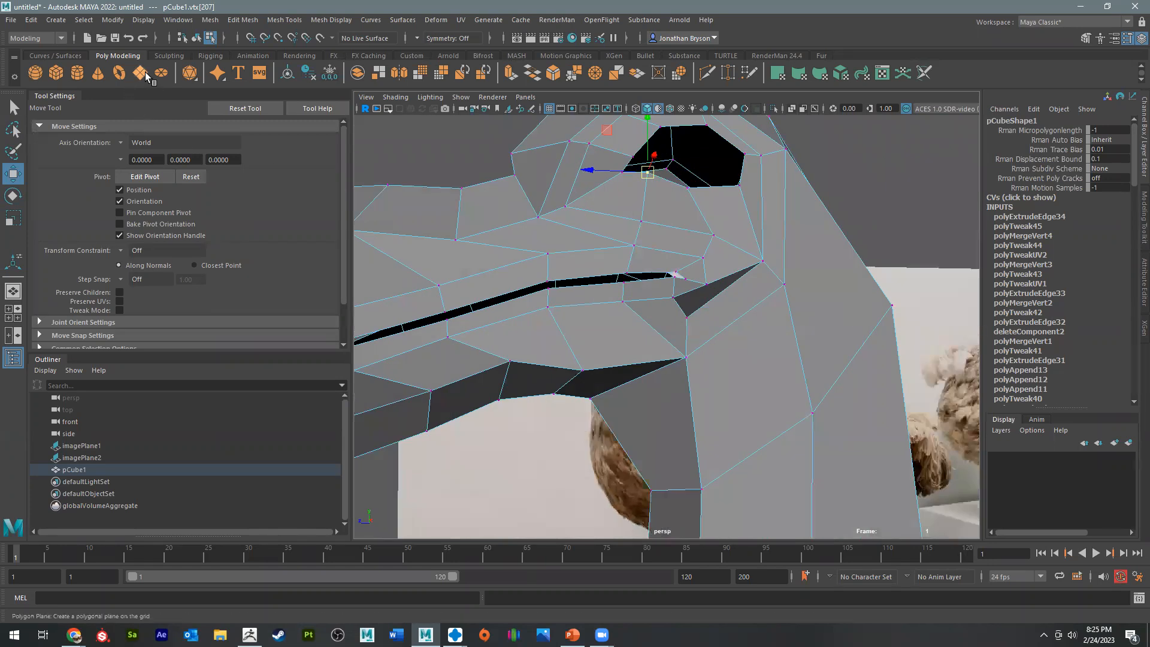
pyautogui.keyDown('alt'); pyautogui.moveTo(712, 257); pyautogui.dragTo(666, 429, button='right'); pyautogui.keyUp('alt')
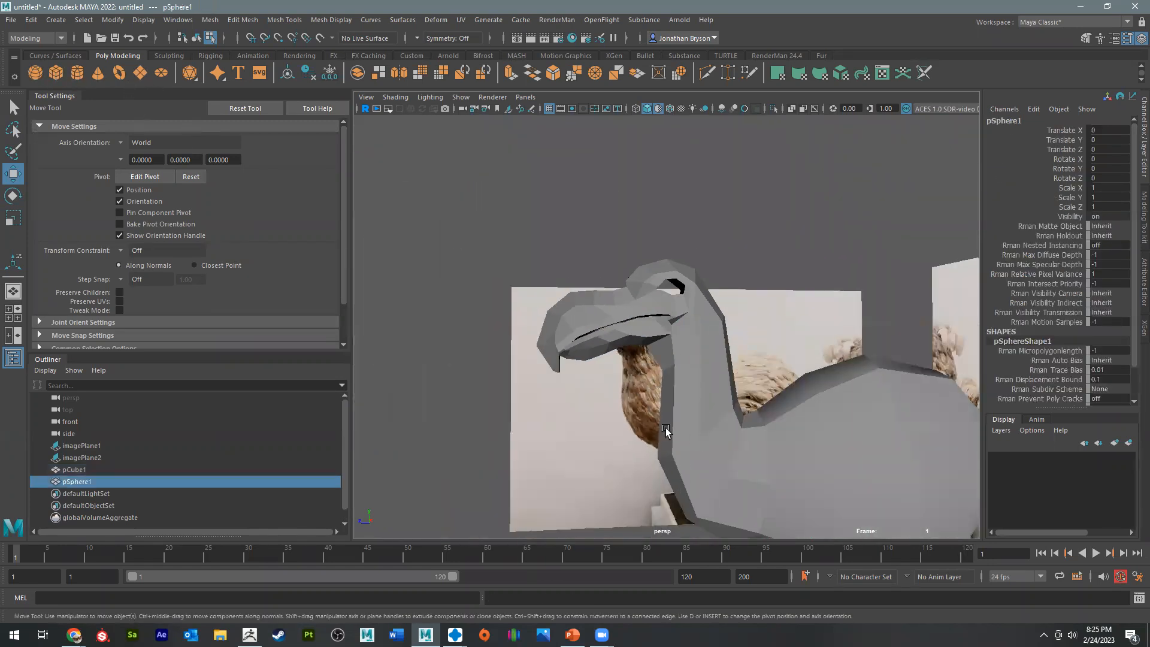
# Step: Place the sphere in the eye opening, scale it uniformly to 0.439, and rotate its pole to face outward
pyautogui.keyDown('alt'); pyautogui.moveTo(666, 429); pyautogui.dragTo(630, 334, button='middle'); pyautogui.keyUp('alt')
pyautogui.moveTo(696, 491); pyautogui.dragTo(533, 173)
pyautogui.press('e')
pyautogui.press('r')
pyautogui.press('w')
pyautogui.keyDown('alt'); pyautogui.moveTo(629, 259); pyautogui.dragTo(633, 265, button='middle'); pyautogui.keyUp('alt')
pyautogui.keyDown('alt'); pyautogui.moveTo(632, 265); pyautogui.dragTo(767, 295); pyautogui.keyUp('alt')
pyautogui.moveTo(767, 294)
pyautogui.keyDown('alt'); pyautogui.mouseDown()
pyautogui.moveTo(688, 222)
pyautogui.moveTo(719, 270)
pyautogui.moveTo(749, 436)
pyautogui.moveTo(782, 303)
pyautogui.mouseUp(); pyautogui.keyUp('alt')
pyautogui.moveTo(780, 259); pyautogui.dragTo(731, 107, button='middle')
pyautogui.press('e')
pyautogui.keyDown('alt'); pyautogui.moveTo(697, 105); pyautogui.dragTo(809, 199); pyautogui.keyUp('alt')
pyautogui.press('w')
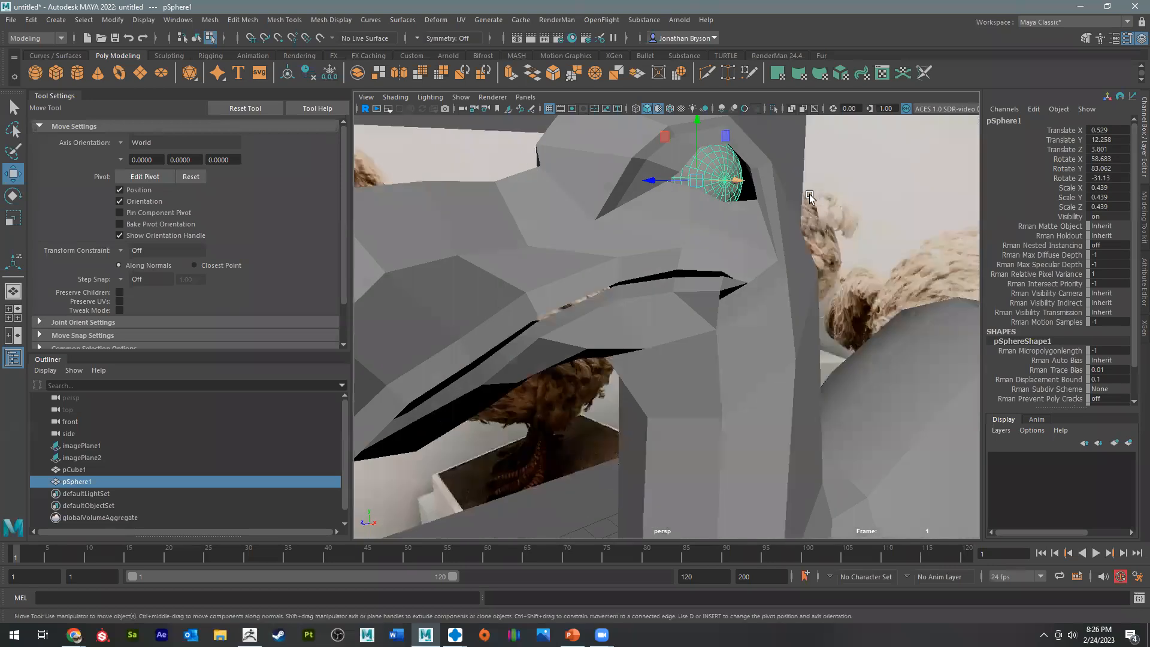
# Step: Slide the eyeball sphere along the X axis to seat it behind the eyelid opening
pyautogui.keyDown('alt'); pyautogui.moveTo(809, 199); pyautogui.dragTo(760, 284, button='middle'); pyautogui.keyUp('alt')
pyautogui.keyDown('alt'); pyautogui.moveTo(760, 284); pyautogui.dragTo(677, 371, button='right'); pyautogui.keyUp('alt')
pyautogui.moveTo(676, 371)
pyautogui.keyDown('alt'); pyautogui.mouseDown()
pyautogui.moveTo(690, 436)
pyautogui.moveTo(670, 385)
pyautogui.mouseUp(); pyautogui.keyUp('alt')
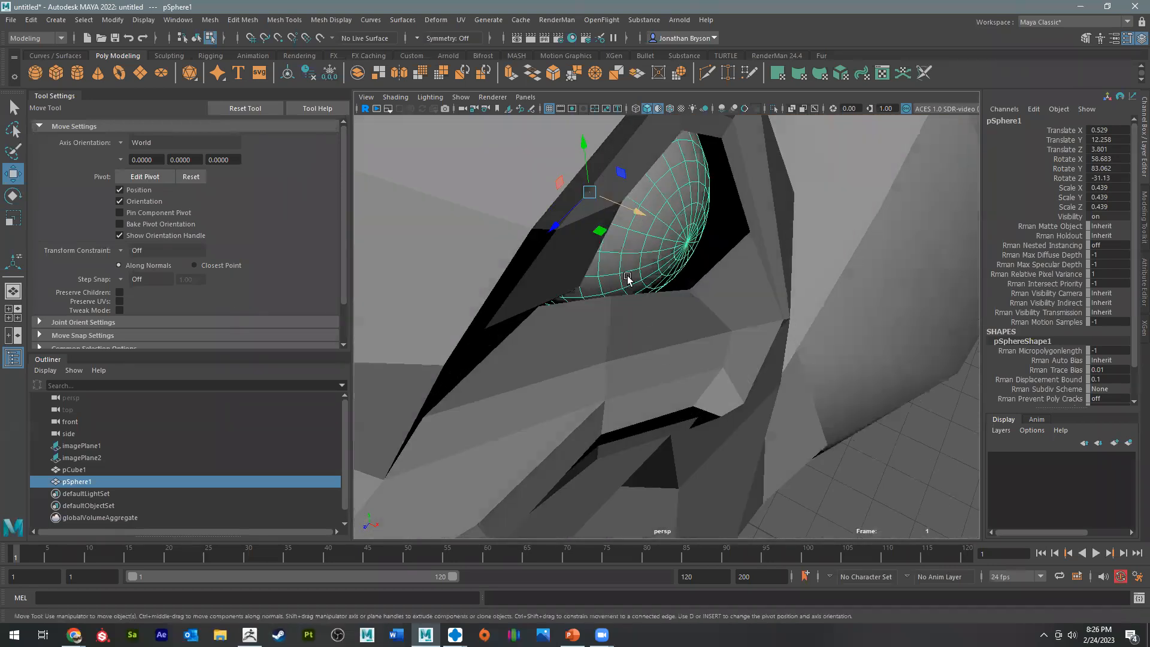
pyautogui.moveTo(640, 211); pyautogui.dragTo(594, 191)
pyautogui.moveTo(673, 198); pyautogui.dragTo(596, 189)
# Step: On the dodo mesh, move the two lower eyelid vertices down and outward to clear the eyeball's surface
pyautogui.moveTo(644, 188); pyautogui.dragTo(615, 142, button='right')
pyautogui.click(597, 181)
pyautogui.keyDown('alt'); pyautogui.moveTo(597, 182); pyautogui.dragTo(617, 258); pyautogui.keyUp('alt')
pyautogui.moveTo(585, 223); pyautogui.dragTo(541, 220, button='right')
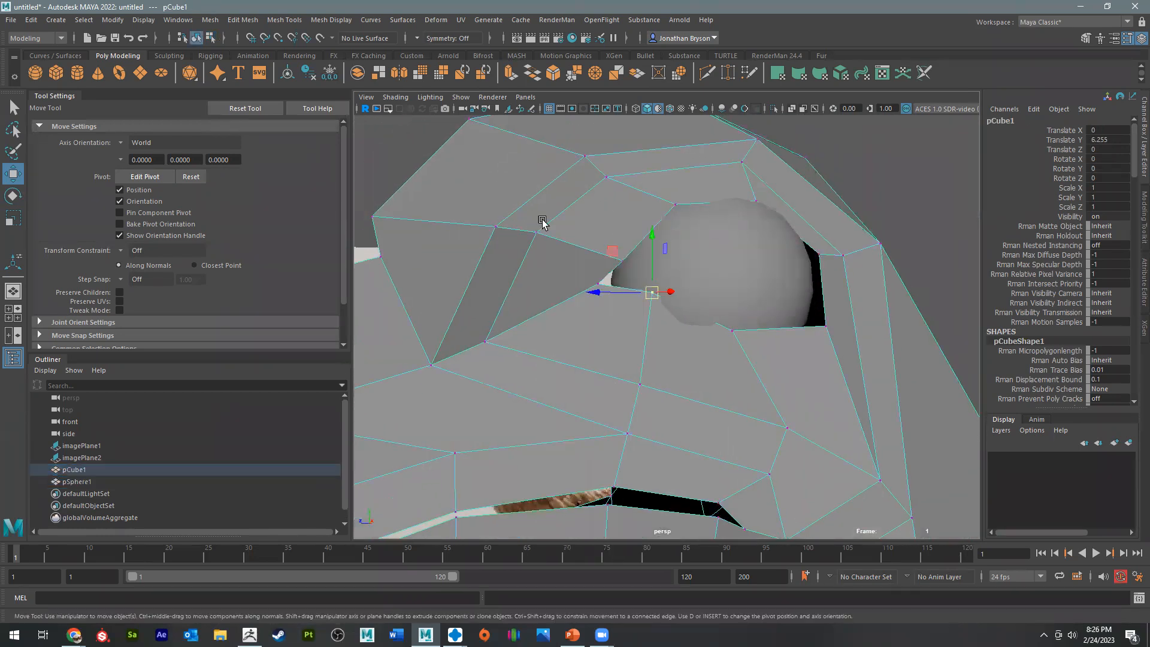
pyautogui.click(744, 338)
pyautogui.moveTo(733, 333); pyautogui.dragTo(726, 341)
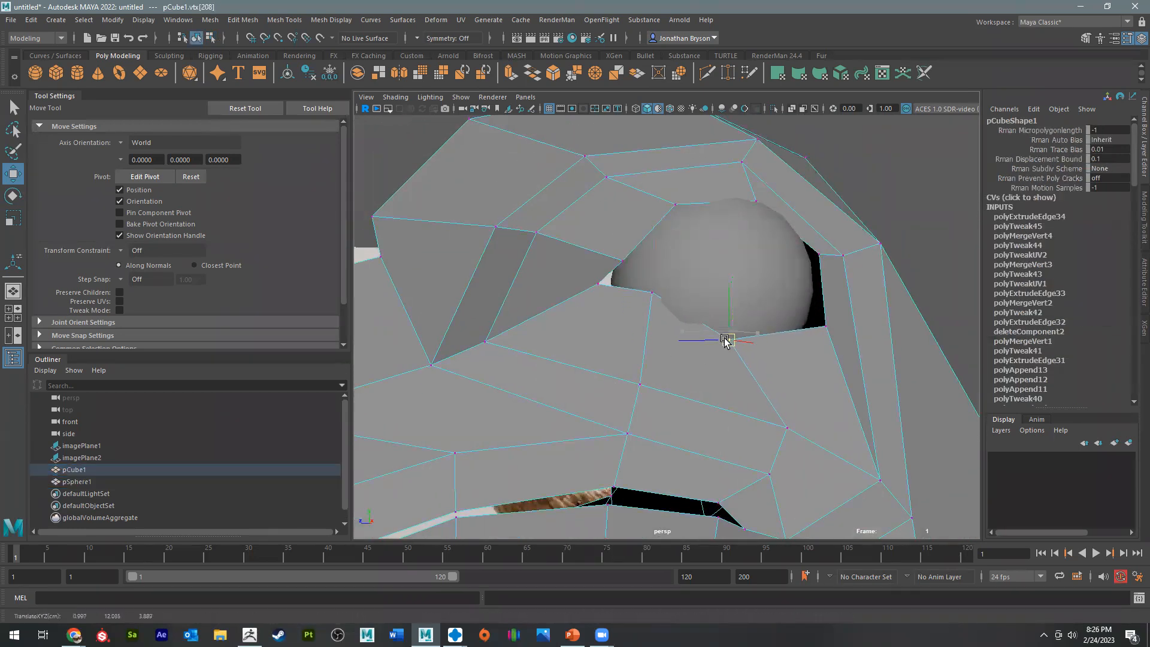
pyautogui.click(650, 305)
pyautogui.moveTo(652, 293); pyautogui.dragTo(645, 305)
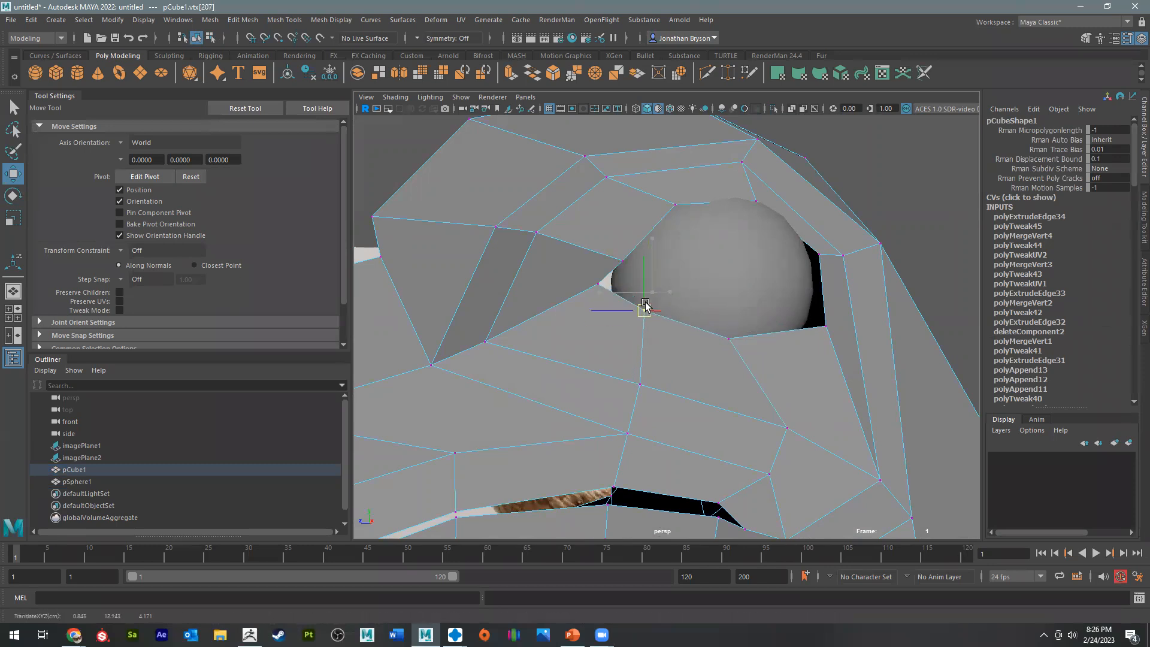
# Step: Reposition the dodo mesh's lower and rear eyelid vertices one by one so the rim follows the eyeball's curve
pyautogui.keyDown('alt'); pyautogui.moveTo(687, 271); pyautogui.dragTo(670, 266); pyautogui.keyUp('alt')
pyautogui.keyDown('alt'); pyautogui.moveTo(787, 229); pyautogui.dragTo(674, 231); pyautogui.keyUp('alt')
pyautogui.click(738, 334)
pyautogui.moveTo(737, 336); pyautogui.dragTo(734, 336)
pyautogui.click(663, 417)
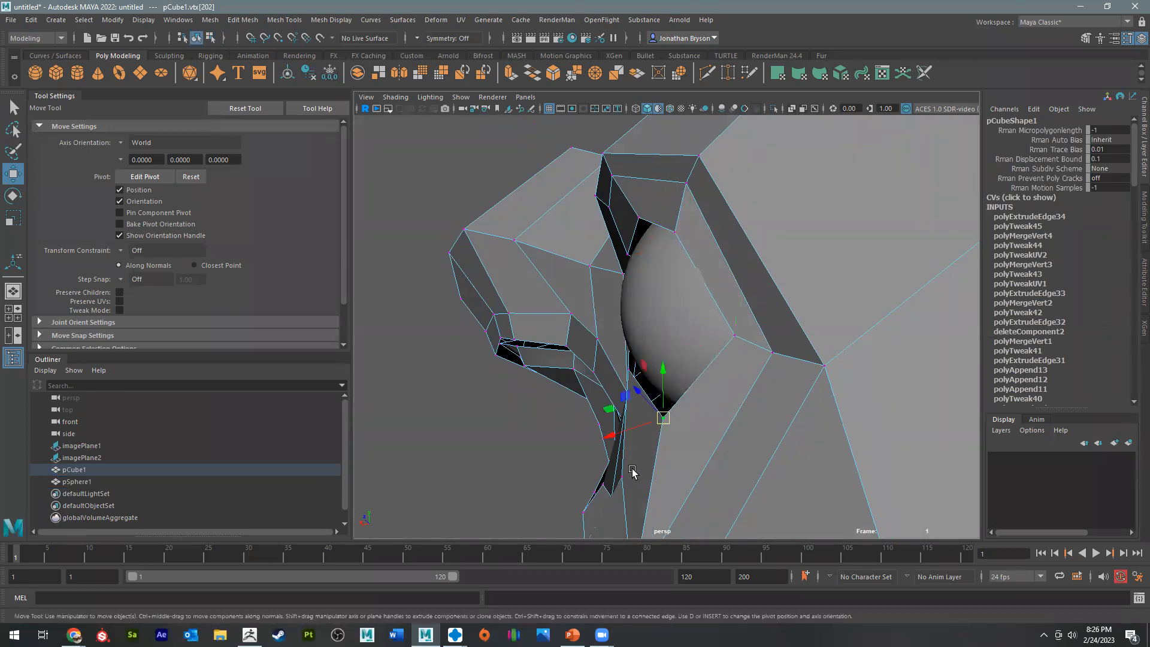
pyautogui.keyDown('alt'); pyautogui.moveTo(632, 470); pyautogui.dragTo(773, 428); pyautogui.keyUp('alt')
pyautogui.moveTo(821, 326); pyautogui.dragTo(759, 276)
pyautogui.click(638, 305)
pyautogui.keyDown('alt'); pyautogui.moveTo(721, 243); pyautogui.dragTo(693, 266); pyautogui.keyUp('alt')
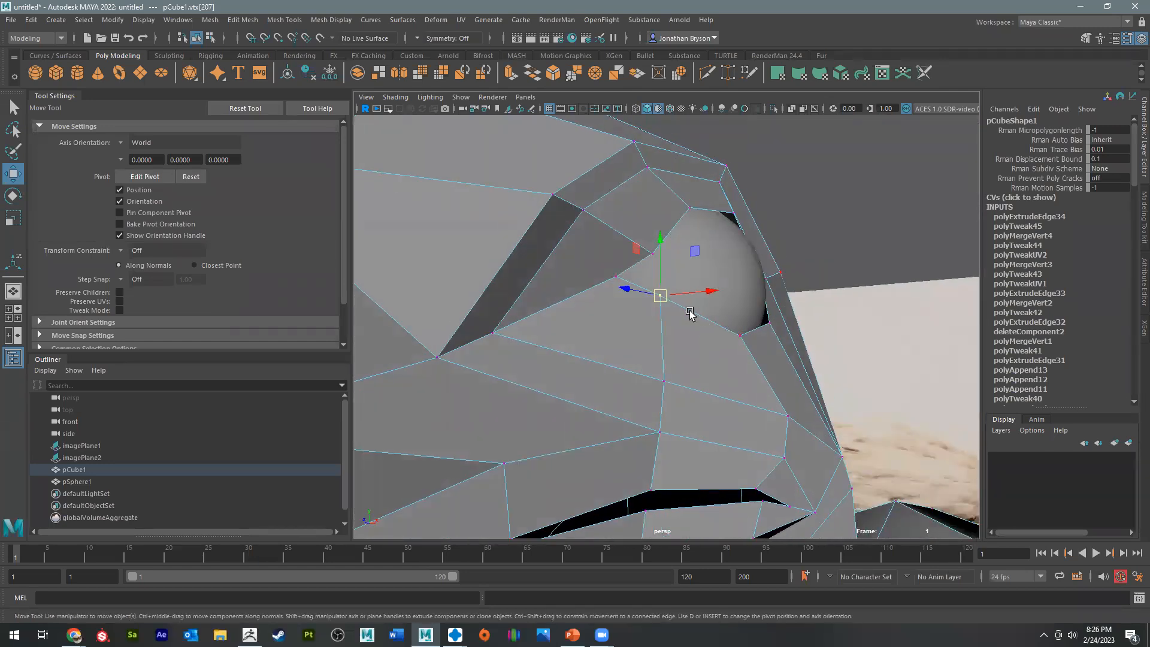
# Step: Insert two edge loops with Multi-Cut around the eyelid ring, close to the eye opening's rim
pyautogui.keyDown('alt'); pyautogui.moveTo(689, 314); pyautogui.dragTo(563, 221); pyautogui.keyUp('alt')
pyautogui.keyDown('shift'); pyautogui.moveTo(558, 243); pyautogui.dragTo(557, 223, button='right'); pyautogui.keyUp('shift')
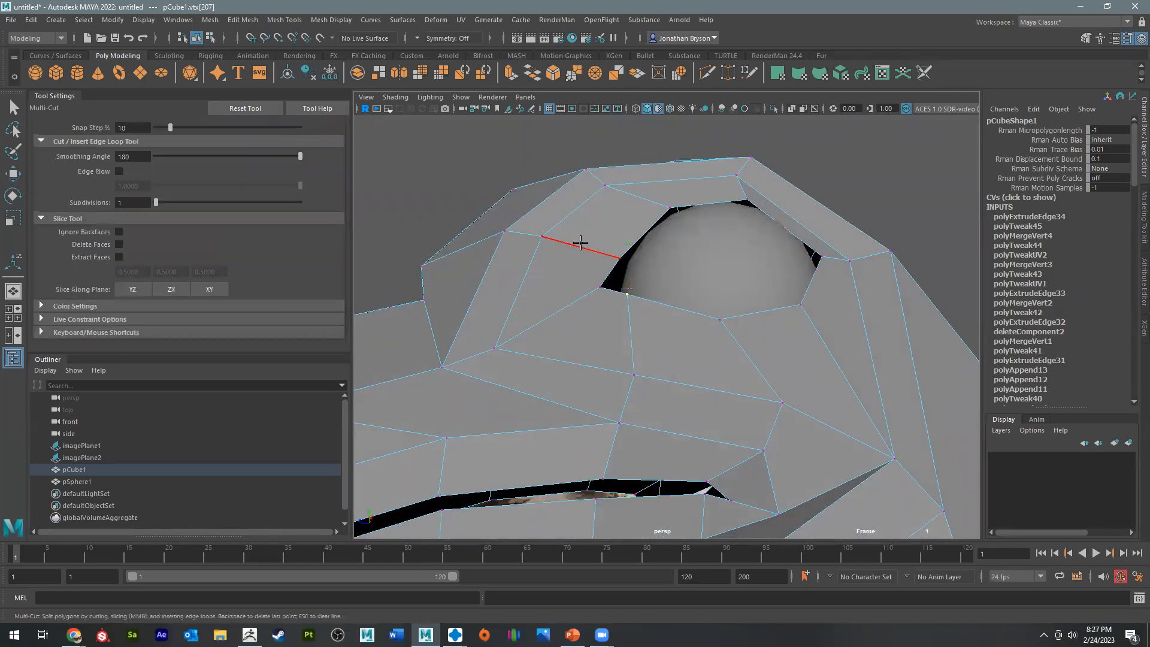
pyautogui.keyDown('ctrl'); pyautogui.click(580, 245); pyautogui.keyUp('ctrl')
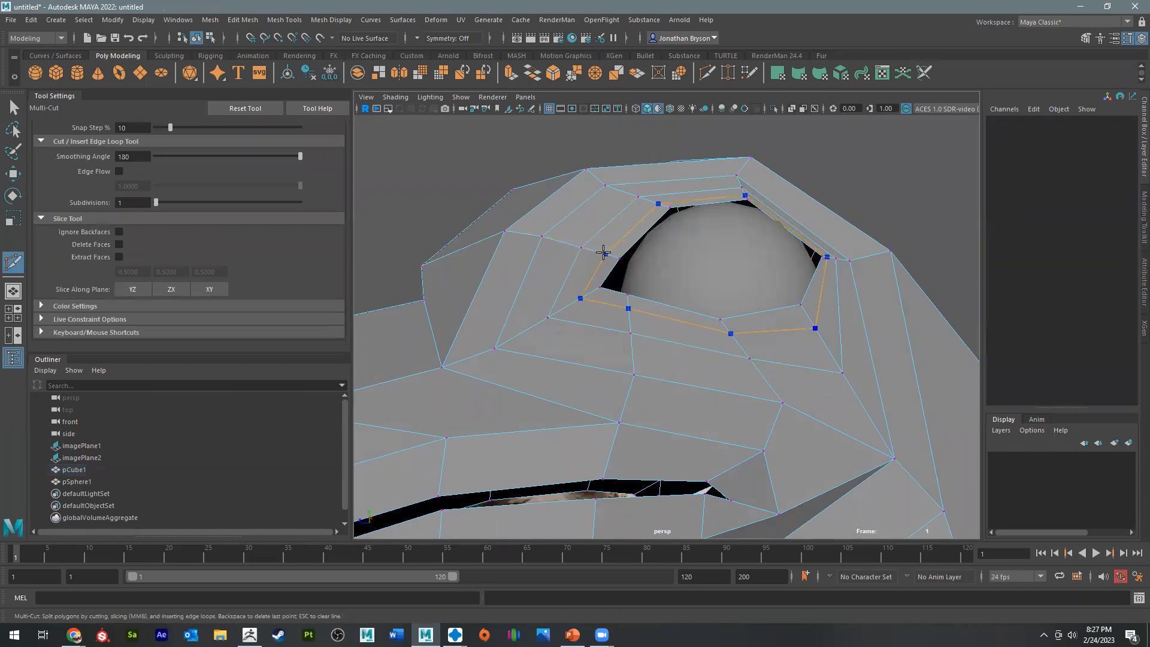
pyautogui.keyDown('alt'); pyautogui.moveTo(603, 252); pyautogui.dragTo(598, 300); pyautogui.keyUp('alt')
pyautogui.press('w')
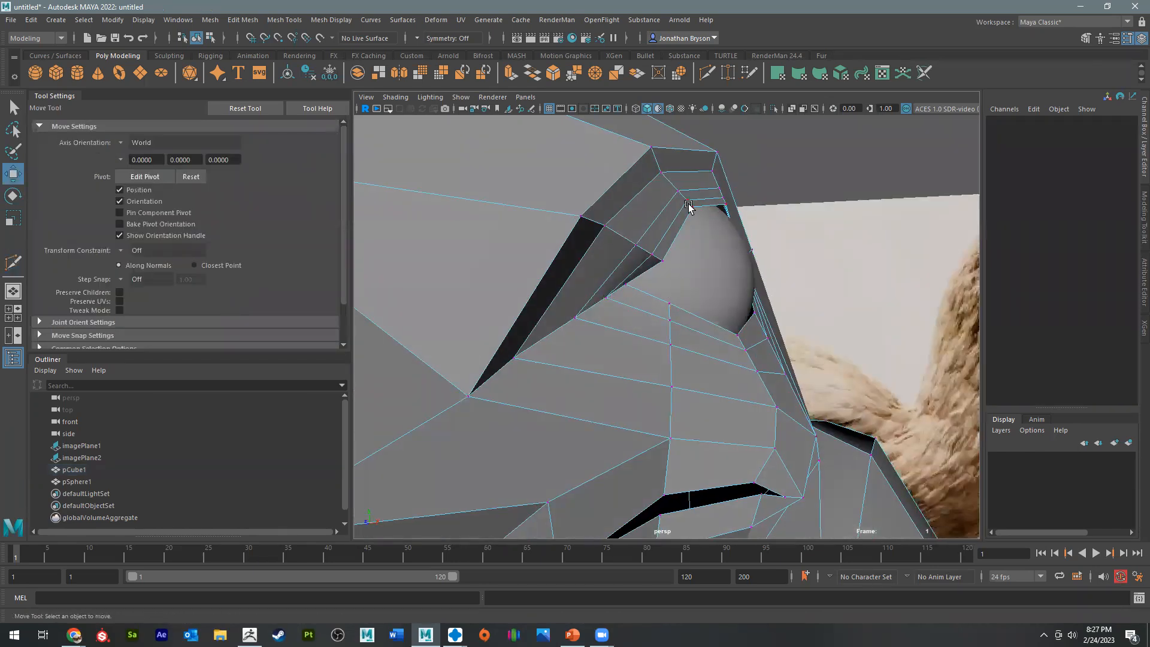
# Step: Move the new loop's vertex at the upper front of the eyelid inward along the X axis, toward the eye socket
pyautogui.click(688, 206)
pyautogui.keyDown('alt'); pyautogui.moveTo(689, 207); pyautogui.dragTo(571, 245); pyautogui.keyUp('alt')
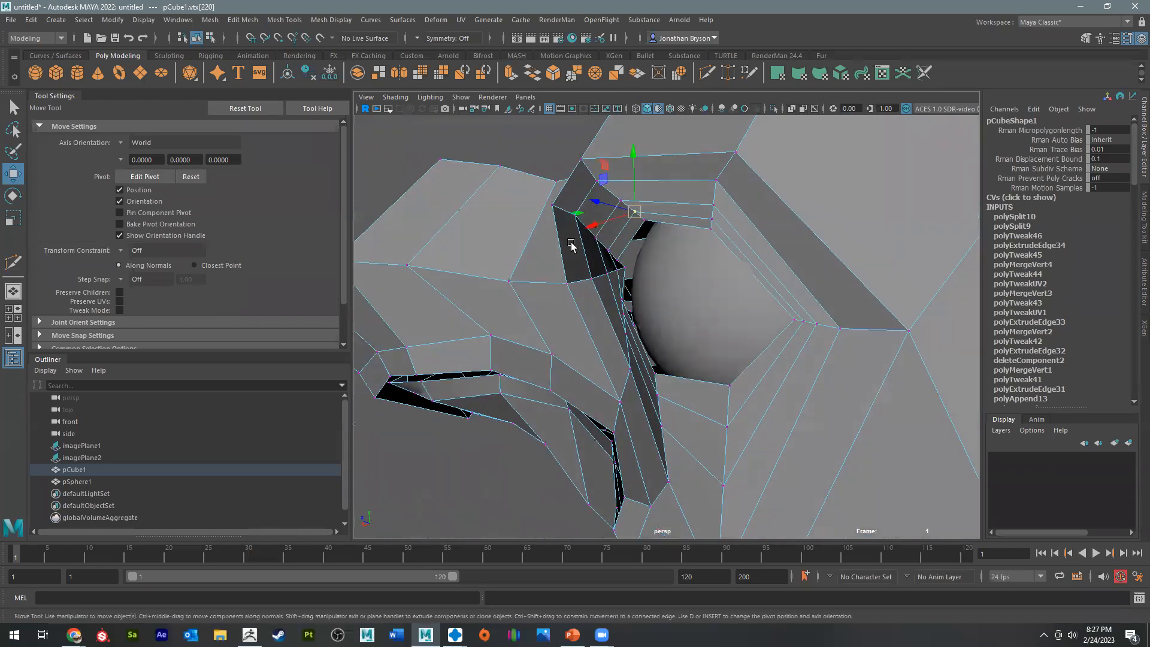
pyautogui.keyDown('alt'); pyautogui.moveTo(571, 246); pyautogui.dragTo(600, 311, button='middle'); pyautogui.keyUp('alt')
pyautogui.keyDown('alt'); pyautogui.moveTo(601, 312); pyautogui.dragTo(654, 331, button='right'); pyautogui.keyUp('alt')
pyautogui.moveTo(624, 248); pyautogui.dragTo(661, 243, button='middle')
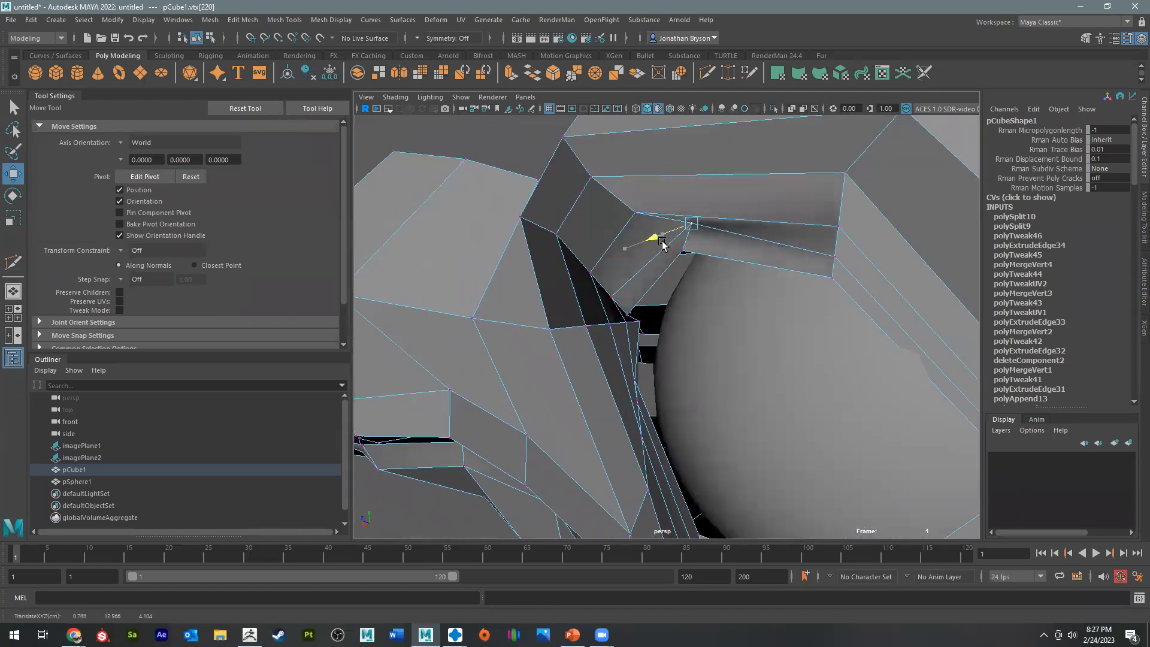
# Step: Reposition the vertices along the upper eyelid rim and eye corner to fit around the eyeball
pyautogui.click(831, 257)
pyautogui.moveTo(798, 271); pyautogui.dragTo(879, 261)
pyautogui.click(629, 293)
pyautogui.keyDown('alt'); pyautogui.moveTo(635, 293); pyautogui.dragTo(616, 390); pyautogui.keyUp('alt')
pyautogui.click(594, 379)
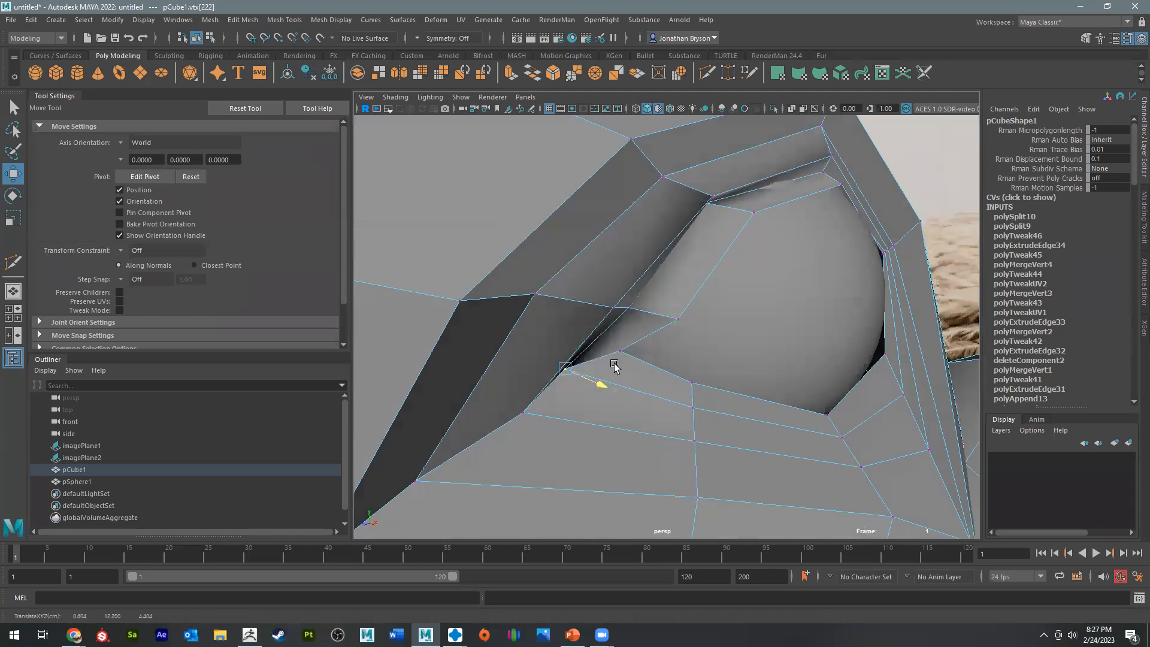
# Step: Adjust the vertices along the lower eyelid rim so the lid follows the eyeball
pyautogui.click(694, 407)
pyautogui.keyDown('alt'); pyautogui.moveTo(694, 408); pyautogui.dragTo(788, 454); pyautogui.keyUp('alt')
pyautogui.click(794, 450)
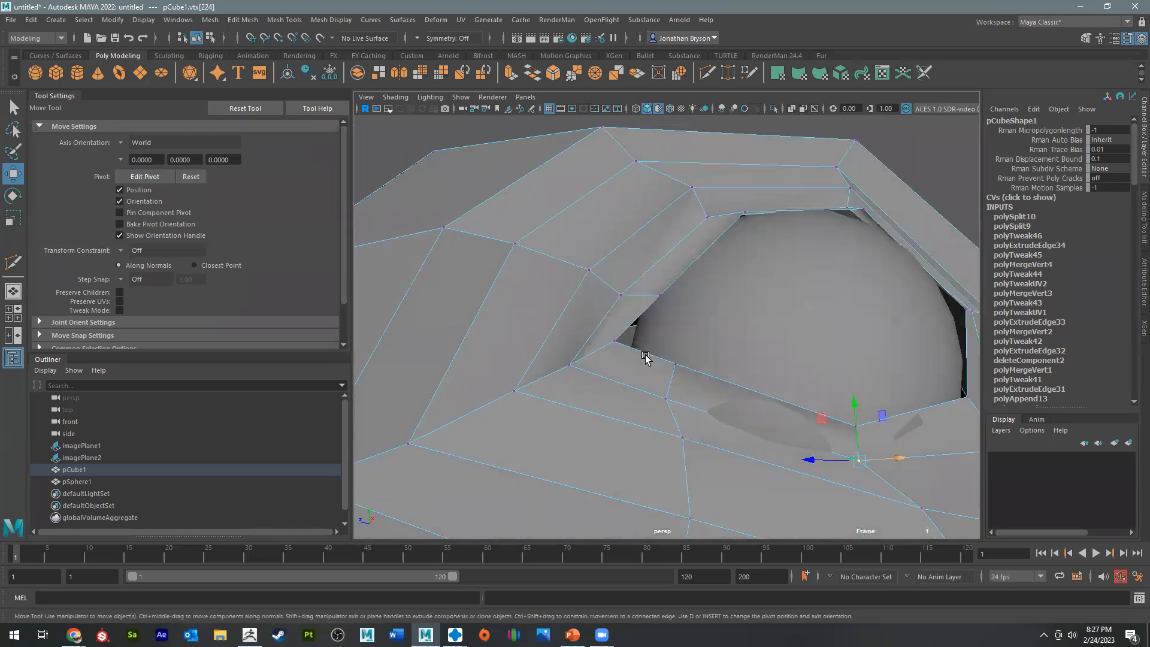
pyautogui.keyDown('alt'); pyautogui.moveTo(646, 358); pyautogui.dragTo(613, 346); pyautogui.keyUp('alt')
pyautogui.click(779, 363)
pyautogui.moveTo(781, 375)
pyautogui.keyDown('alt'); pyautogui.mouseDown()
pyautogui.moveTo(831, 369)
pyautogui.moveTo(788, 384)
pyautogui.mouseUp(); pyautogui.keyUp('alt')
pyautogui.keyDown('alt'); pyautogui.moveTo(788, 384); pyautogui.dragTo(677, 387); pyautogui.keyUp('alt')
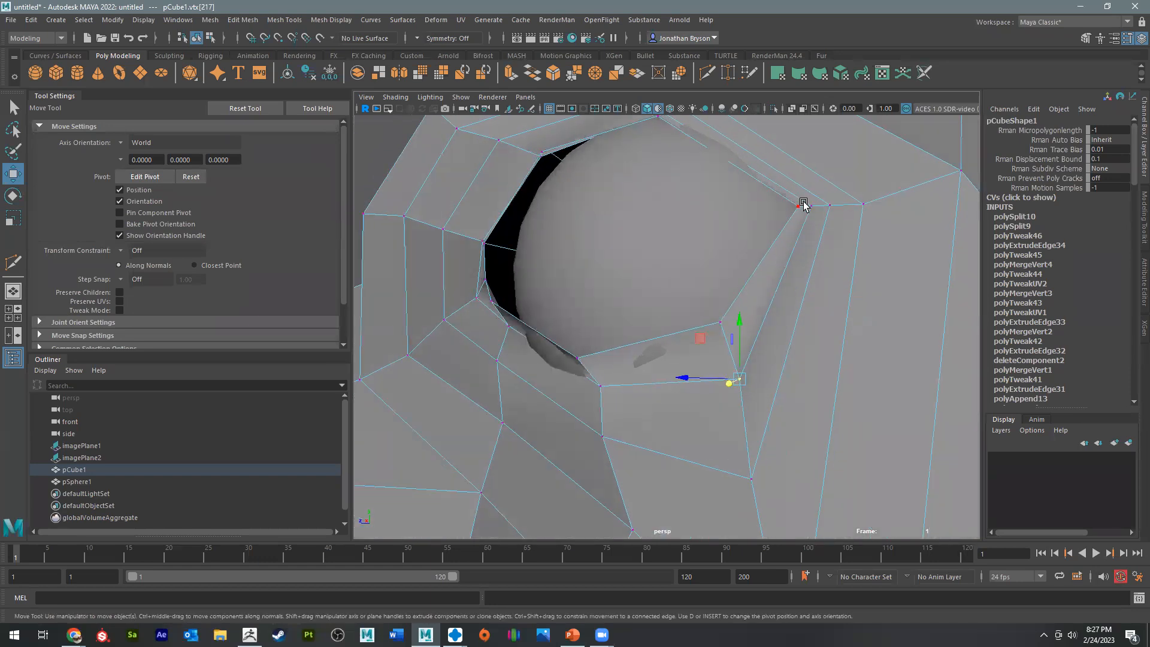
# Step: Reshape the second ring of vertices around the eye, from the side of the socket to the lower lid corner
pyautogui.keyDown('alt'); pyautogui.moveTo(780, 238); pyautogui.dragTo(736, 237); pyautogui.keyUp('alt')
pyautogui.moveTo(715, 183); pyautogui.dragTo(554, 285)
pyautogui.click(513, 252)
pyautogui.keyDown('alt'); pyautogui.moveTo(515, 252); pyautogui.dragTo(577, 169); pyautogui.keyUp('alt')
pyautogui.click(671, 166)
pyautogui.moveTo(671, 164); pyautogui.dragTo(645, 158)
pyautogui.click(472, 272)
pyautogui.keyDown('alt'); pyautogui.moveTo(472, 273); pyautogui.dragTo(469, 390); pyautogui.keyUp('alt')
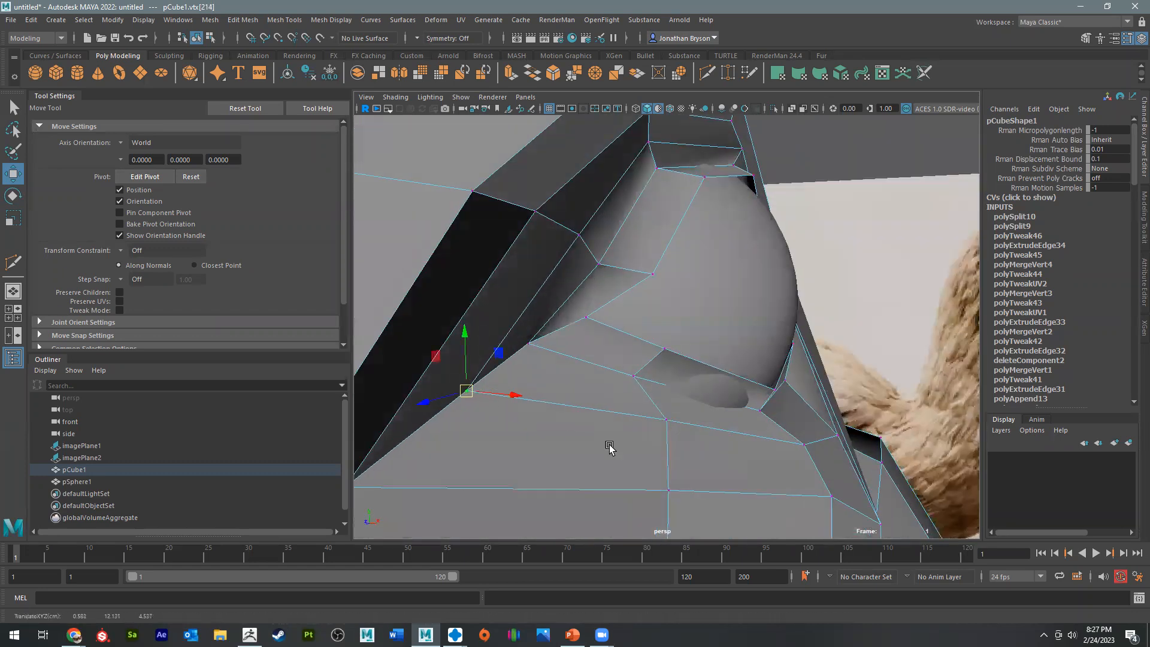
pyautogui.click(665, 420)
pyautogui.moveTo(663, 426); pyautogui.dragTo(631, 439)
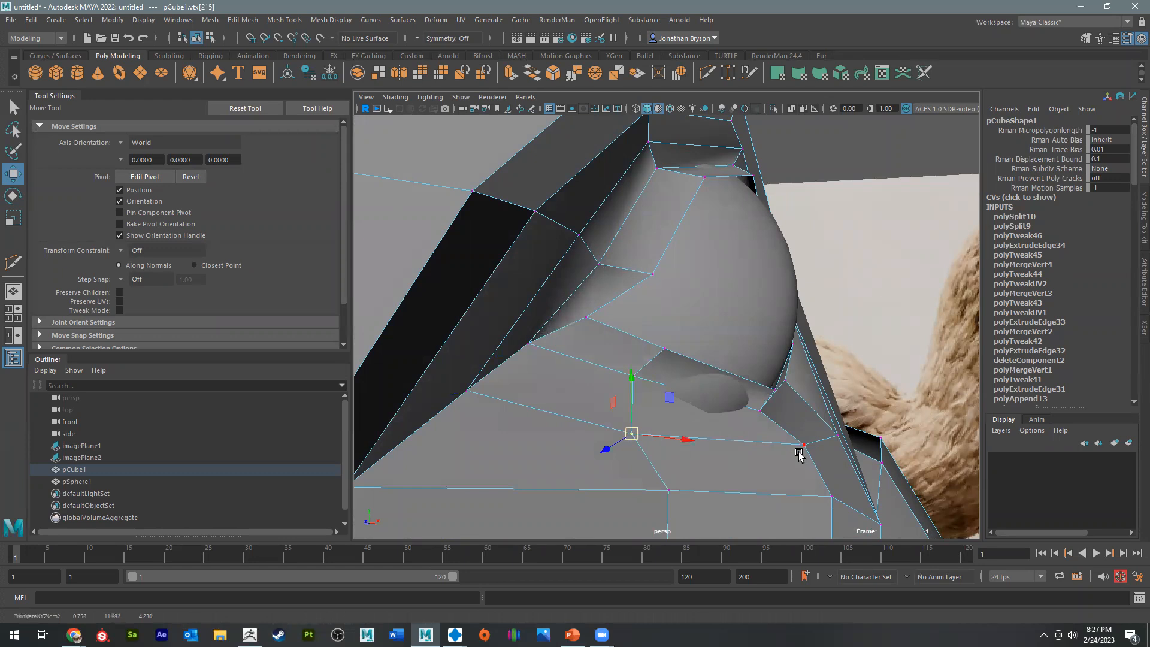
# Step: Even out the vertices below and beside the eye socket in vertex mode
pyautogui.press('F8')
pyautogui.moveTo(794, 446); pyautogui.dragTo(740, 307, button='right')
pyautogui.moveTo(806, 444); pyautogui.dragTo(697, 371)
pyautogui.click(837, 433)
pyautogui.keyDown('alt'); pyautogui.moveTo(697, 372); pyautogui.dragTo(539, 251, button='middle'); pyautogui.keyUp('alt')
pyautogui.moveTo(767, 341); pyautogui.dragTo(705, 402)
pyautogui.click(777, 280)
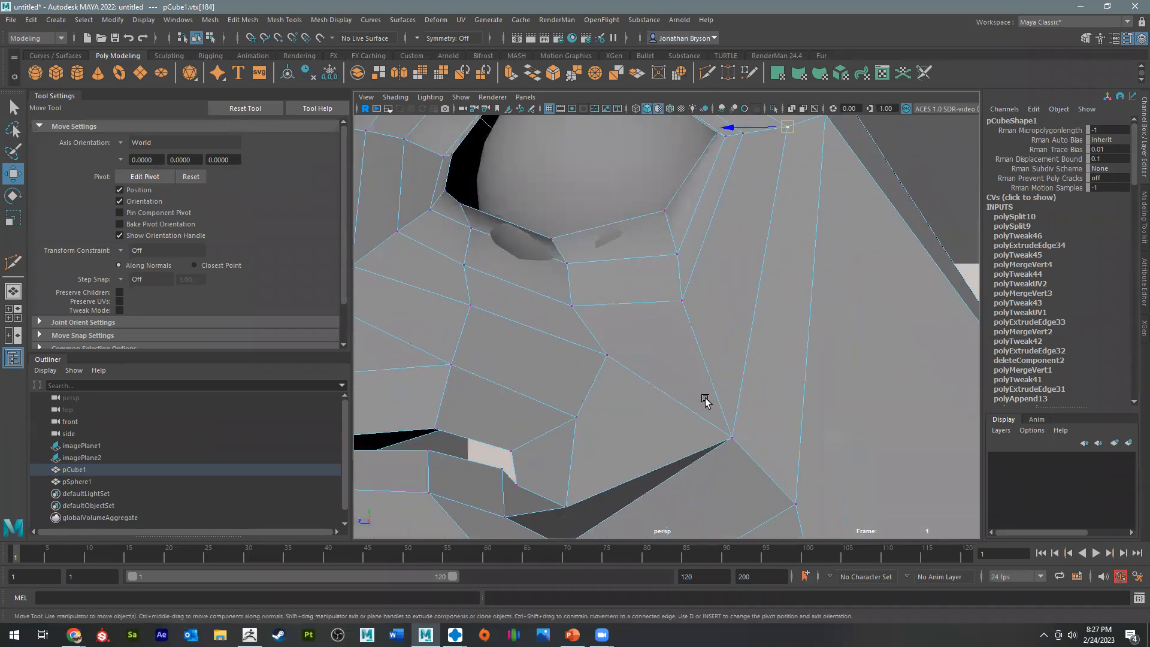
# Step: Move the cheek vertices near the mouth corner to smooth the surface between eye and mouth
pyautogui.keyDown('alt'); pyautogui.moveTo(744, 443); pyautogui.dragTo(769, 462); pyautogui.keyUp('alt')
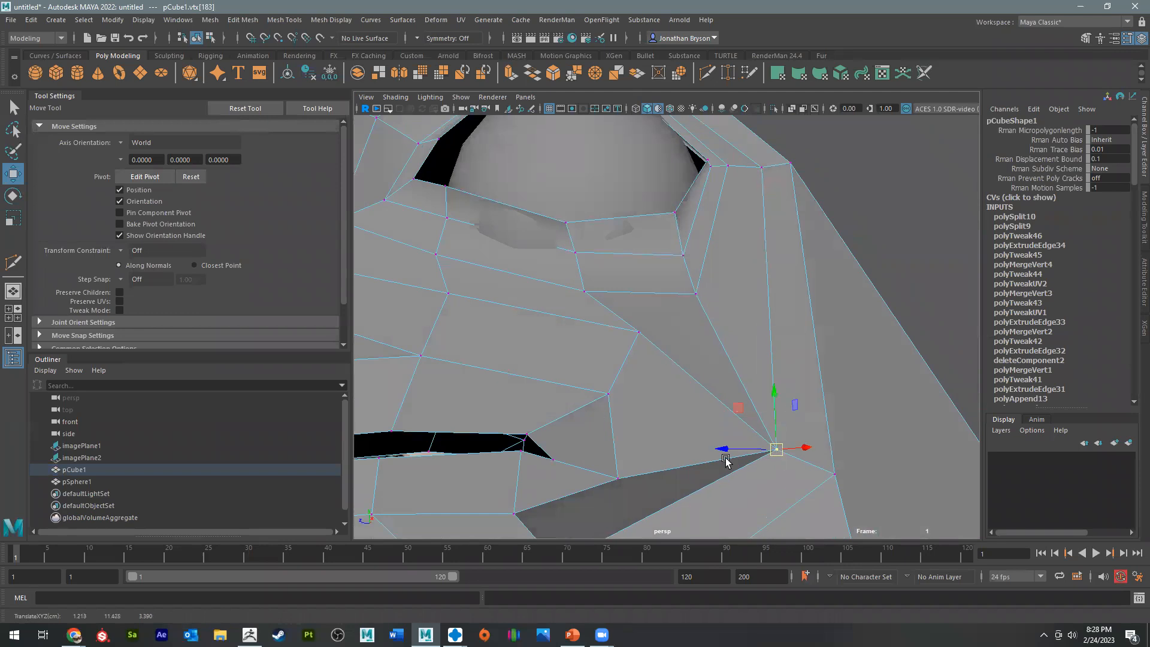
pyautogui.click(617, 477)
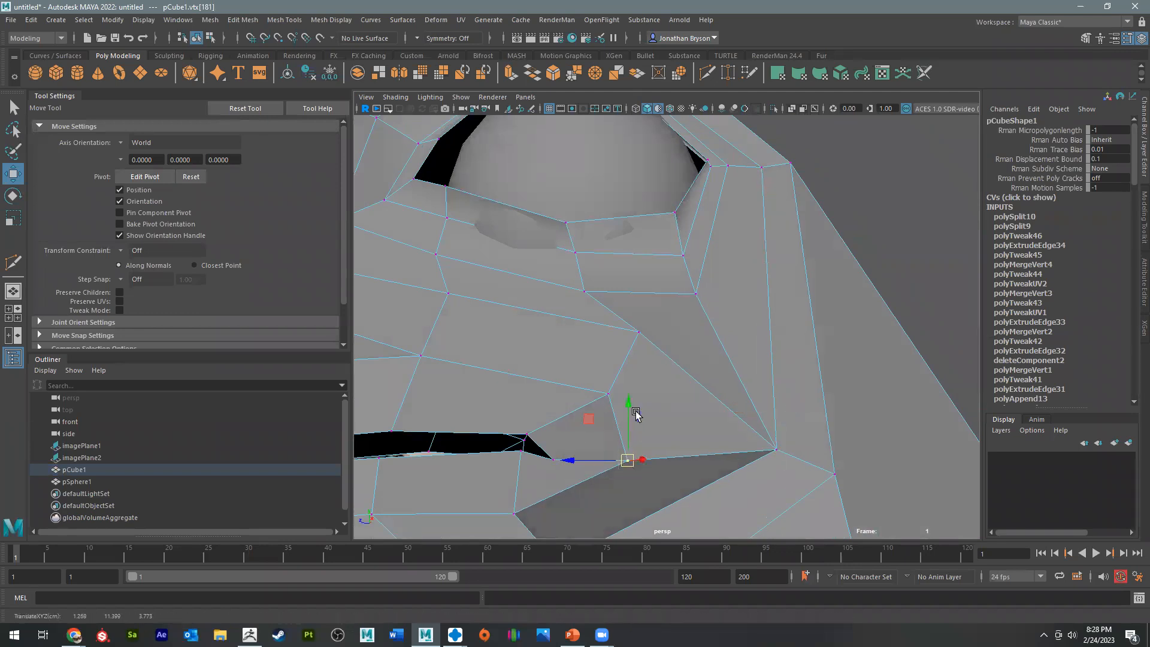
pyautogui.click(551, 458)
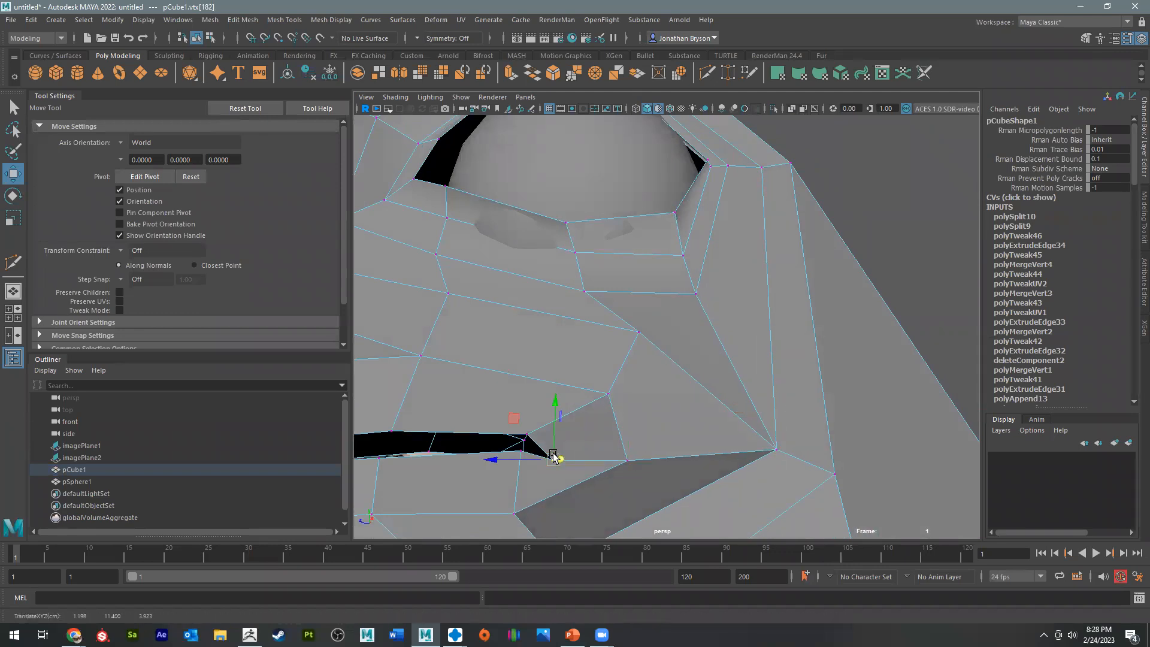
# Step: Try to extrude the border edges of the eye opening
pyautogui.keyDown('alt'); pyautogui.moveTo(607, 318); pyautogui.dragTo(801, 406); pyautogui.keyUp('alt')
pyautogui.scroll(5, 801, 406)
pyautogui.moveTo(631, 303); pyautogui.dragTo(638, 253, button='right')
pyautogui.click(617, 330)
pyautogui.keyDown('alt'); pyautogui.moveTo(608, 367); pyautogui.dragTo(661, 370); pyautogui.keyUp('alt')
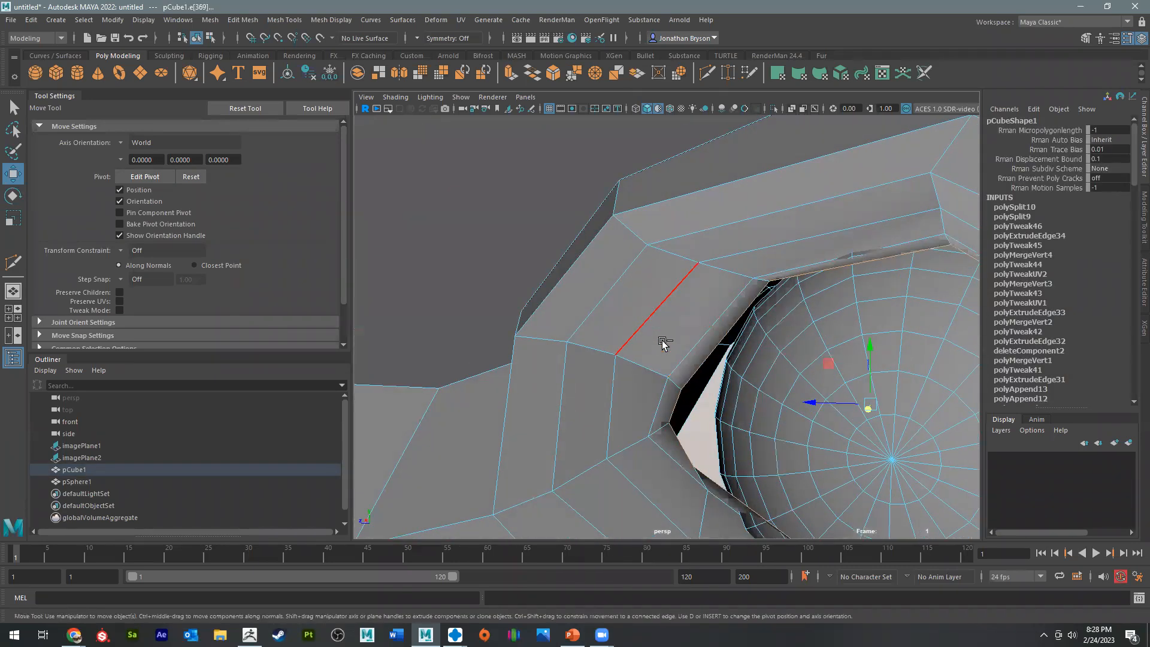
pyautogui.hotkey('ctrl', 'e')
pyautogui.keyDown('alt'); pyautogui.moveTo(641, 318); pyautogui.dragTo(651, 322); pyautogui.keyUp('alt')
pyautogui.press('r')
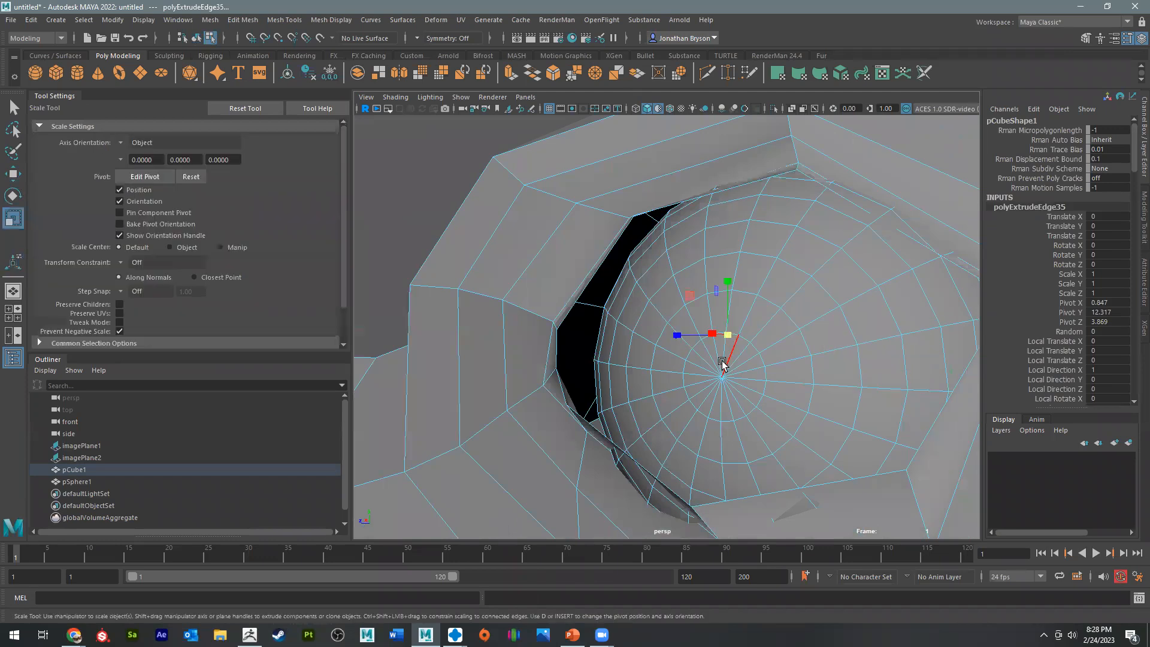
pyautogui.keyDown('alt'); pyautogui.moveTo(725, 365); pyautogui.dragTo(659, 336); pyautogui.keyUp('alt')
pyautogui.hotkey('ctrl', 'z')
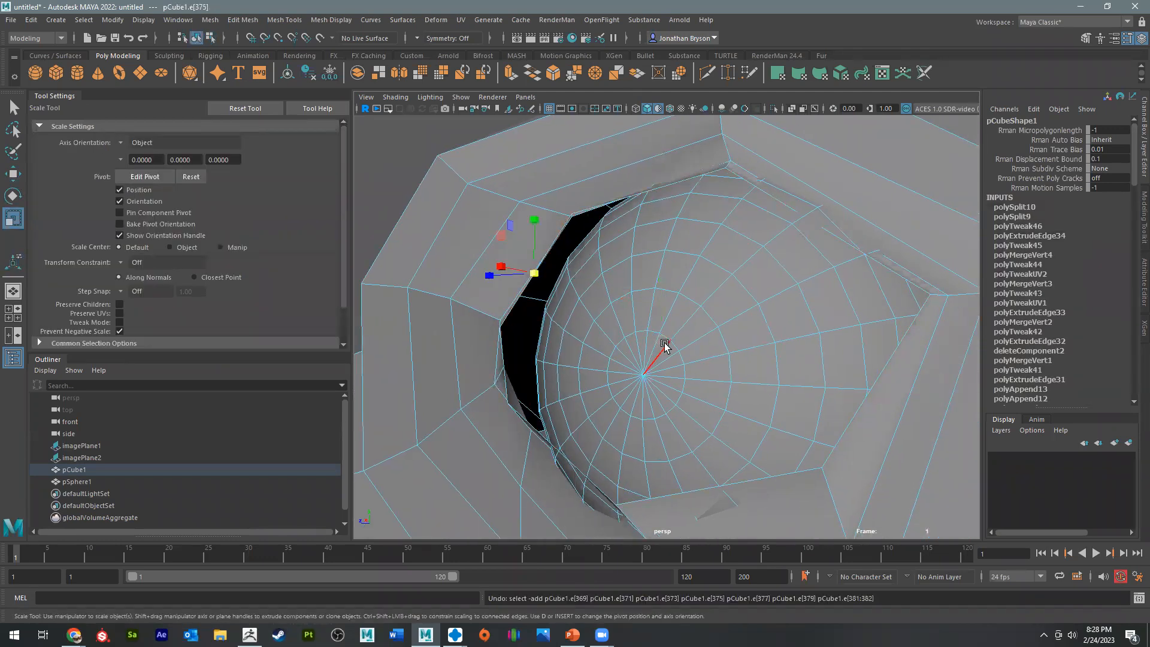
# Step: Select the eye opening's border edges on the head mesh and extrude them inward
pyautogui.keyDown('alt'); pyautogui.moveTo(593, 242); pyautogui.dragTo(546, 180); pyautogui.keyUp('alt')
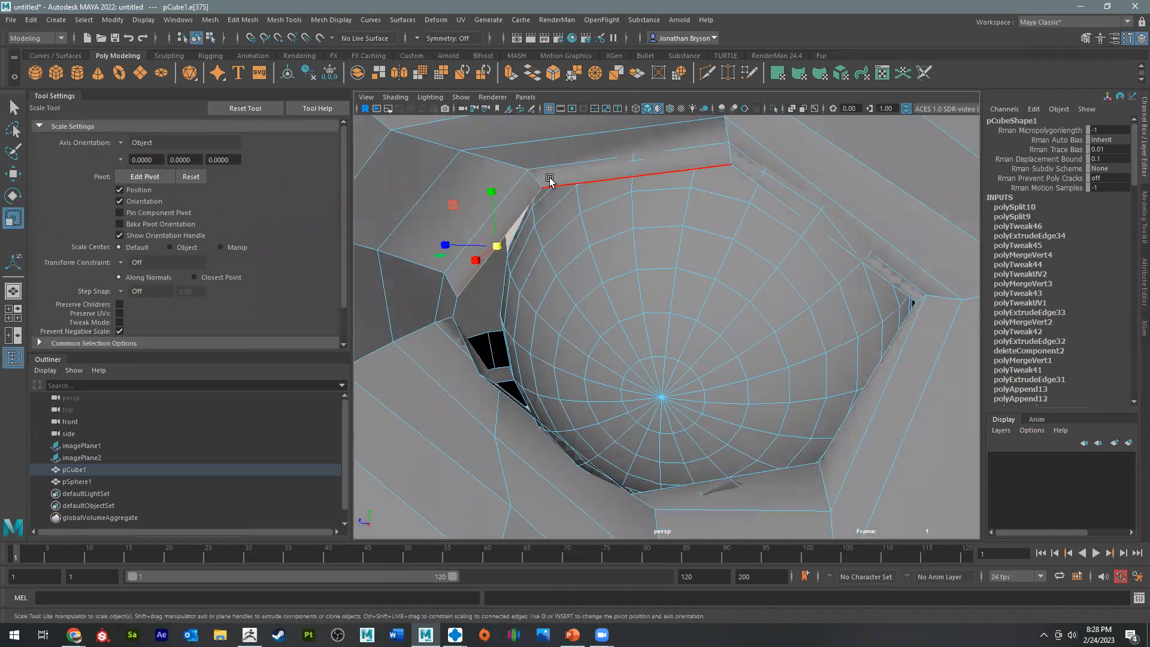
pyautogui.hotkey('ctrl', 'e')
pyautogui.moveTo(905, 400); pyautogui.dragTo(886, 390)
pyautogui.keyDown('alt'); pyautogui.moveTo(583, 344); pyautogui.dragTo(626, 336); pyautogui.keyUp('alt')
# Step: Extrude the eye opening's border edges again with a Local Translate Z of -0.057
pyautogui.hotkey('ctrl', 'e')
pyautogui.keyDown('alt'); pyautogui.moveTo(760, 389); pyautogui.dragTo(689, 370); pyautogui.keyUp('alt')
pyautogui.keyDown('alt'); pyautogui.moveTo(716, 409); pyautogui.dragTo(787, 407); pyautogui.keyUp('alt')
pyautogui.moveTo(729, 359); pyautogui.dragTo(811, 392)
pyautogui.keyDown('alt'); pyautogui.moveTo(688, 383); pyautogui.dragTo(804, 408); pyautogui.keyUp('alt')
pyautogui.moveTo(575, 359); pyautogui.dragTo(582, 394)
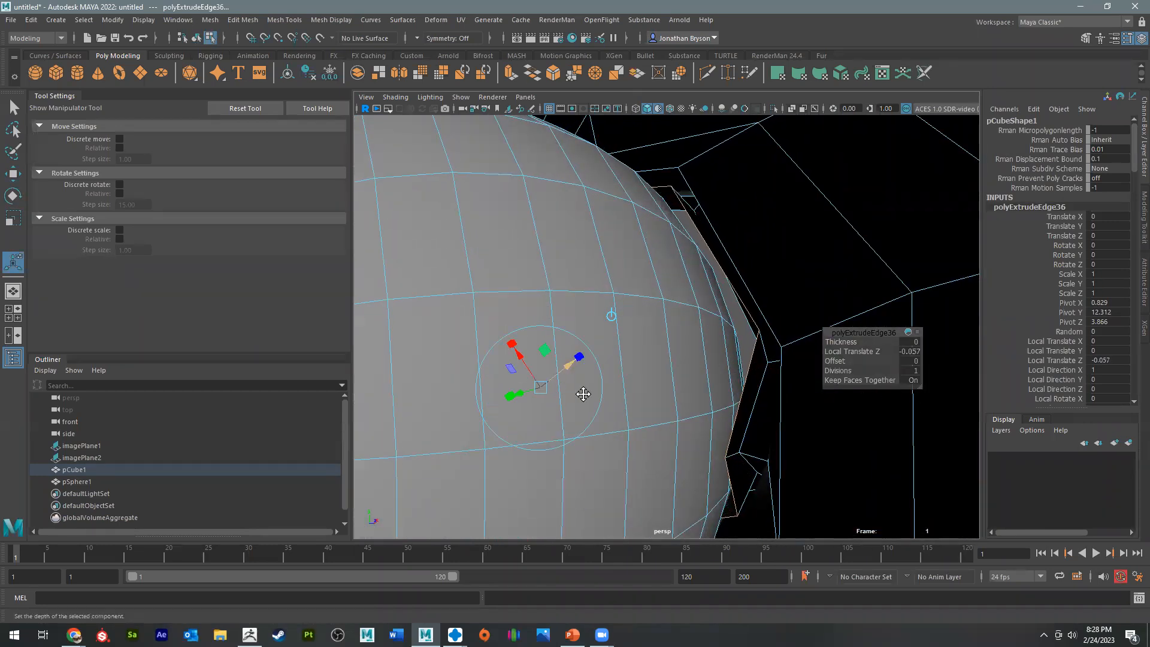
pyautogui.scroll(-3, 577, 407)
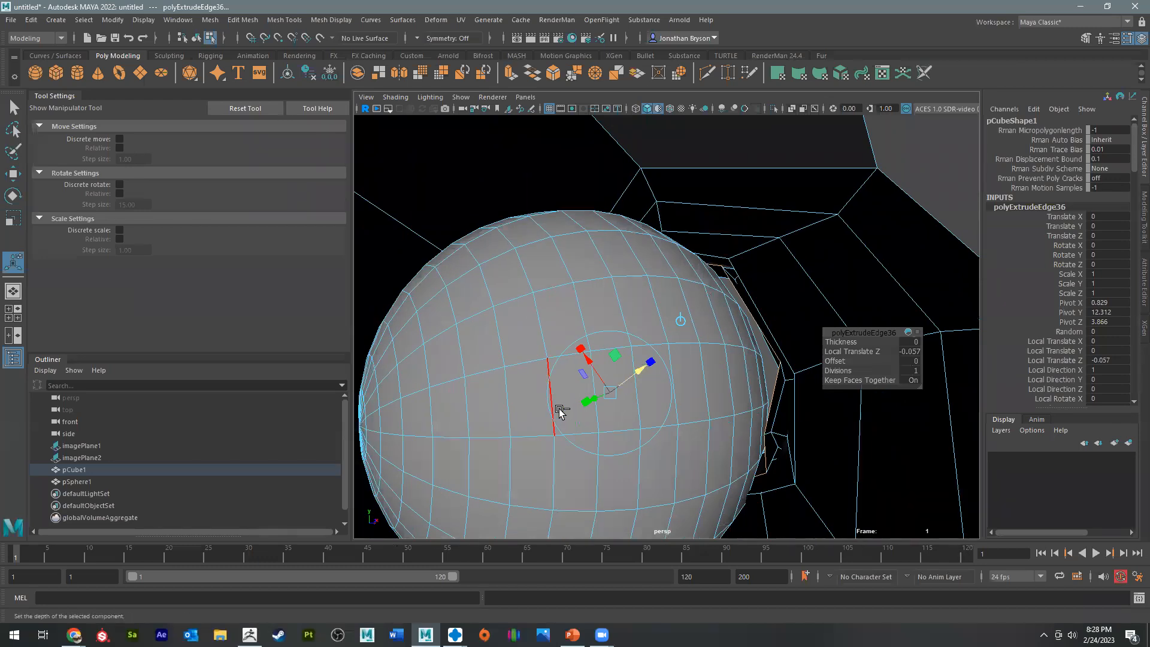
# Step: Extrude another ring from the socket's inner border edges and prepare it for moving
pyautogui.hotkey('ctrl', 'e')
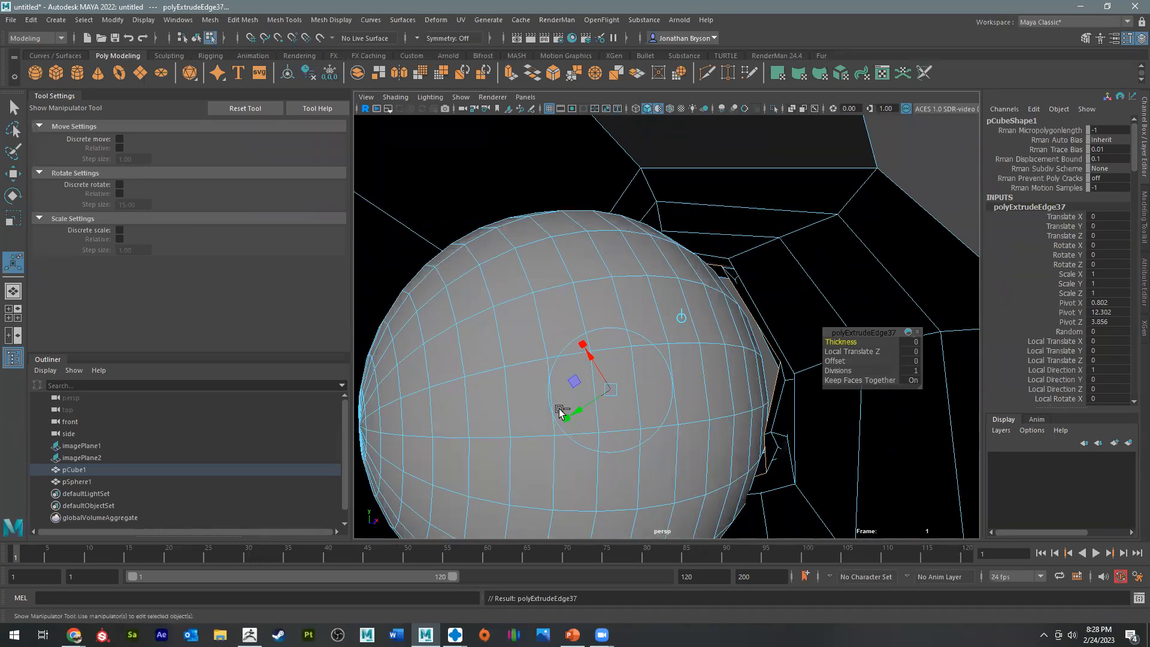
pyautogui.keyDown('alt'); pyautogui.moveTo(583, 330); pyautogui.dragTo(713, 418); pyautogui.keyUp('alt')
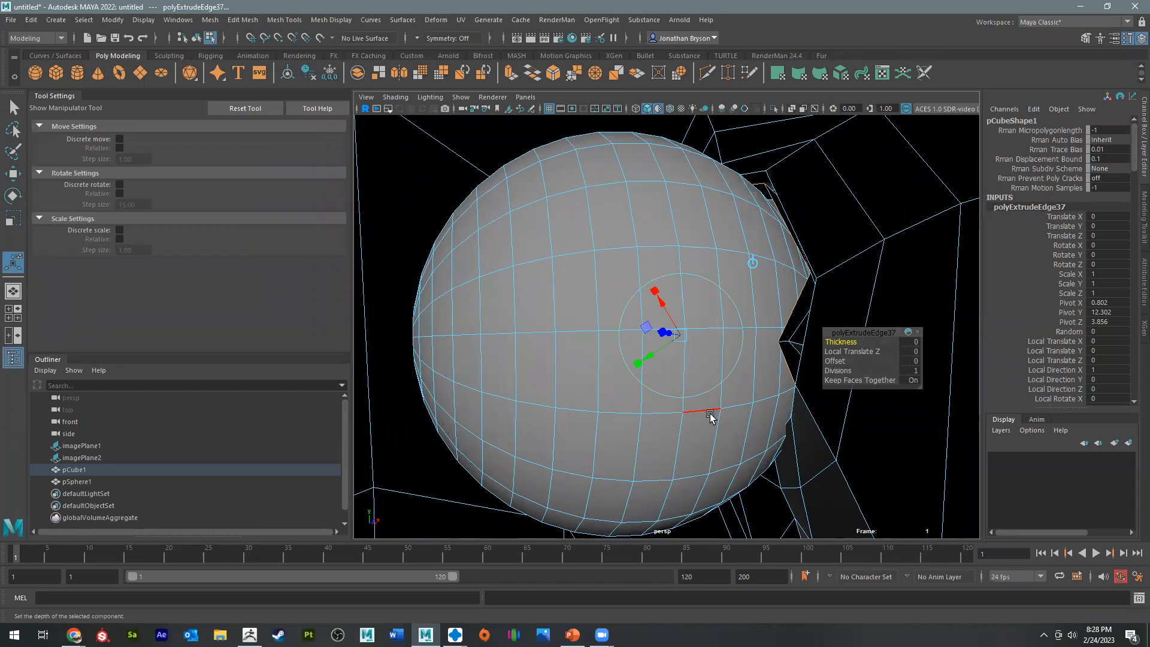
pyautogui.scroll(5, 710, 413)
pyautogui.scroll(-6, 708, 414)
pyautogui.keyDown('alt'); pyautogui.moveTo(594, 304); pyautogui.dragTo(680, 326); pyautogui.keyUp('alt')
pyautogui.press('w')
# Step: Try to move the newly extruded edge ring back into the head along X
pyautogui.moveTo(761, 309); pyautogui.dragTo(685, 306)
pyautogui.moveTo(548, 313); pyautogui.dragTo(632, 319)
pyautogui.hotkey('ctrl', 'z')
pyautogui.hotkey('ctrl', 'z')
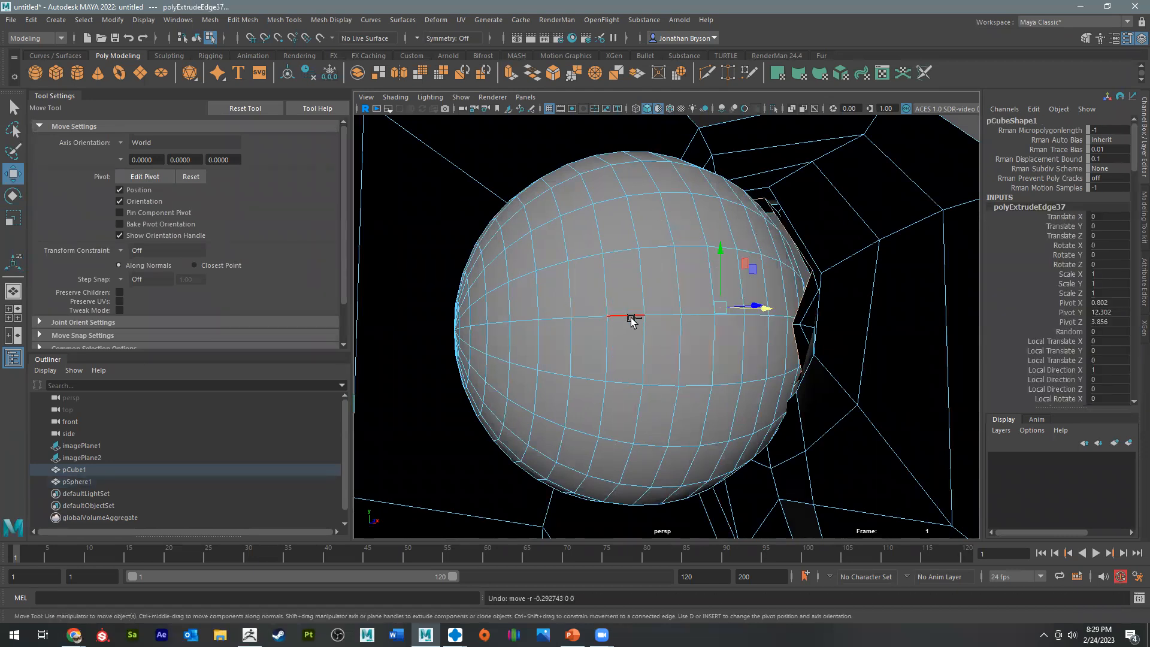
# Step: Move the new edge ring deeper into the head along X and scale it around the eyeball
pyautogui.moveTo(765, 310); pyautogui.dragTo(703, 309)
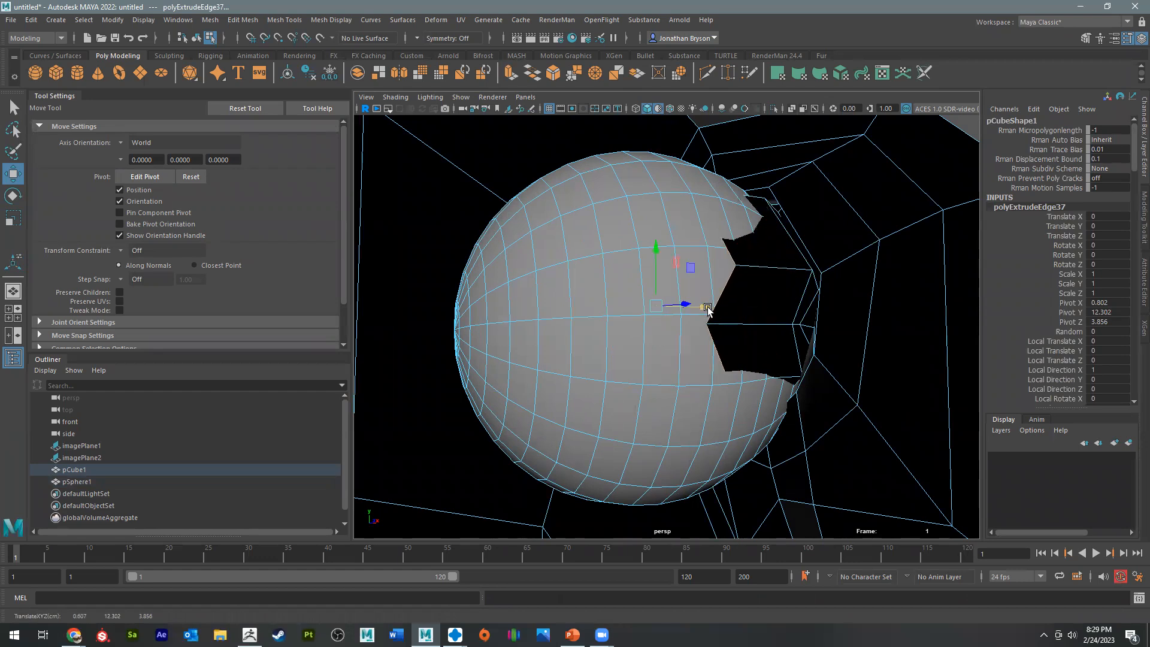
pyautogui.press('r')
pyautogui.keyDown('alt'); pyautogui.moveTo(659, 383); pyautogui.dragTo(776, 440); pyautogui.keyUp('alt')
pyautogui.moveTo(712, 335); pyautogui.dragTo(752, 254)
# Step: Extrude the socket's border edges twice more, extending the inner wall around the back of the eyeball
pyautogui.hotkey('ctrl', 'e')
pyautogui.press('w')
pyautogui.press('r')
pyautogui.keyDown('alt'); pyautogui.moveTo(783, 318); pyautogui.dragTo(617, 373); pyautogui.keyUp('alt')
pyautogui.hotkey('ctrl', 'e')
pyautogui.press('w')
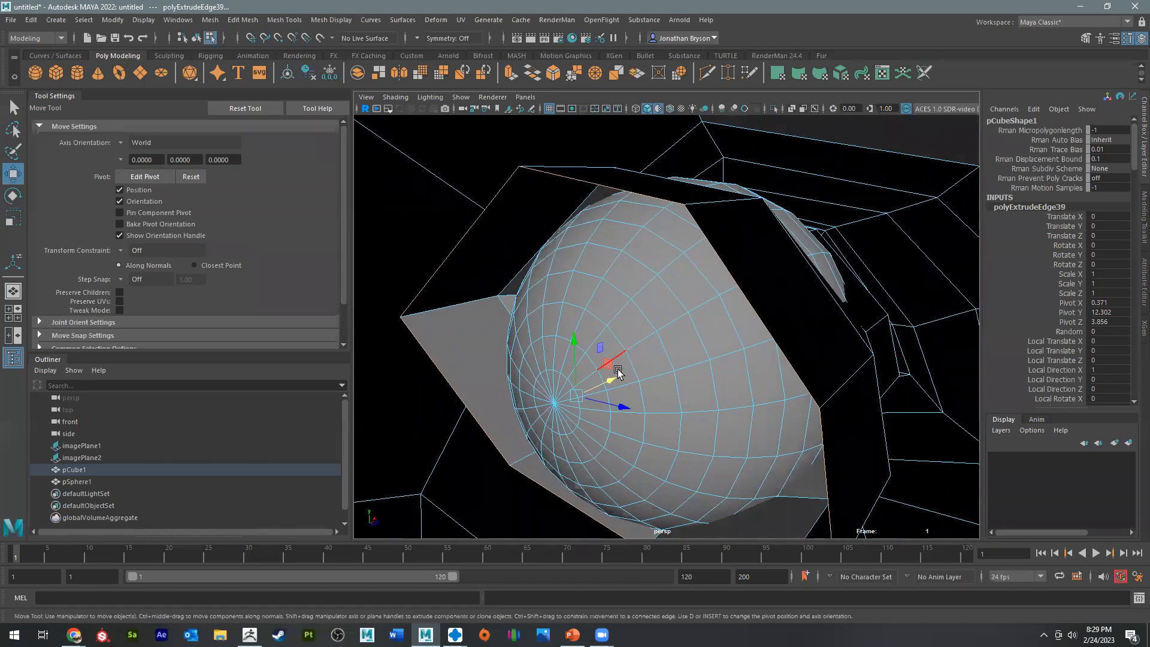
# Step: Extrude one more ring with a Local Translate Z of 0.145 and move it to narrow the opening behind the eyeball
pyautogui.hotkey('ctrl', 'e')
pyautogui.moveTo(479, 390); pyautogui.dragTo(524, 386)
pyautogui.press('w')
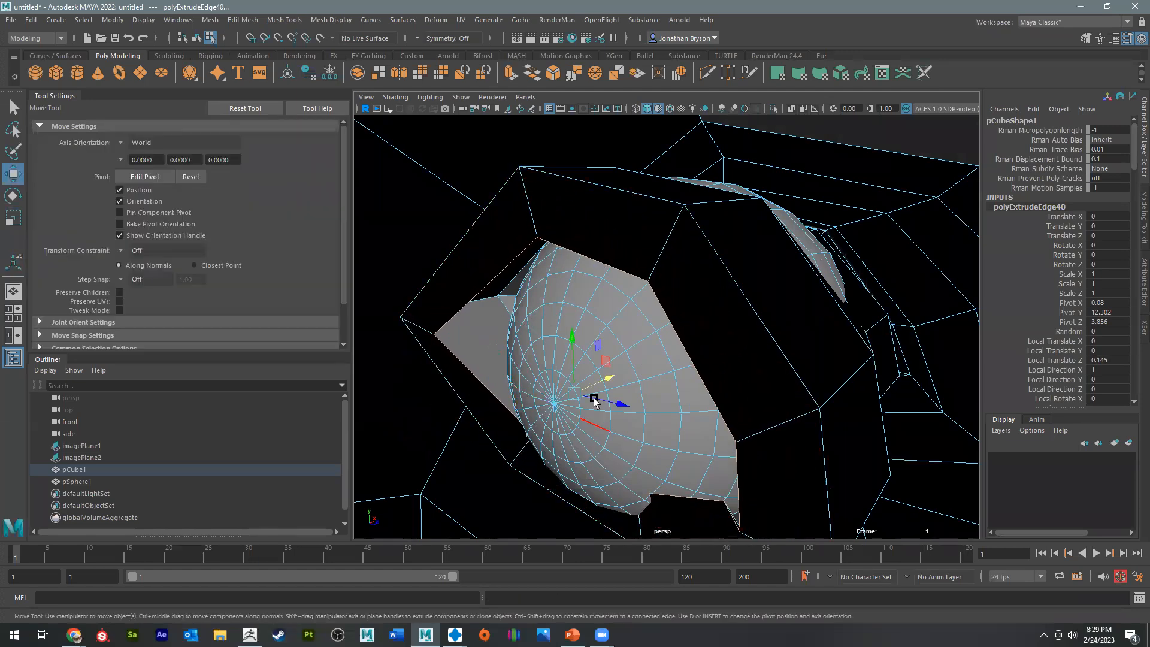
pyautogui.moveTo(608, 381); pyautogui.dragTo(665, 347)
pyautogui.press('r')
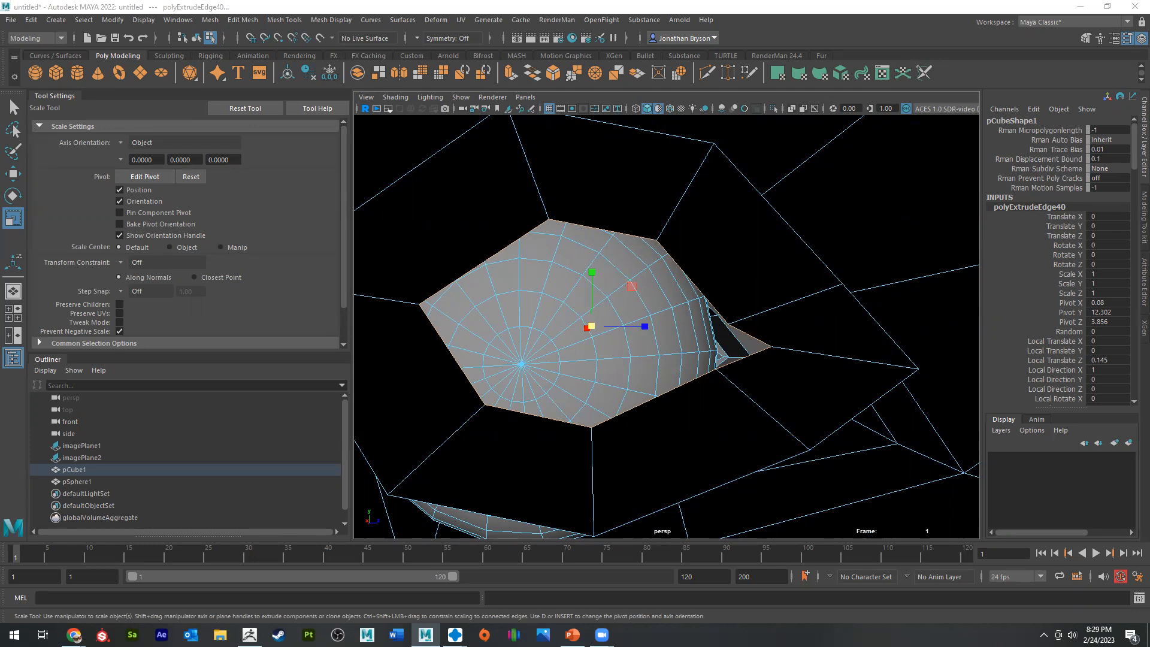
# Step: Fill the remaining hole at the back of the eye socket
pyautogui.keyDown('alt'); pyautogui.moveTo(616, 393); pyautogui.dragTo(621, 224); pyautogui.keyUp('alt')
pyautogui.keyDown('alt'); pyautogui.moveTo(534, 352); pyautogui.dragTo(577, 203); pyautogui.keyUp('alt')
pyautogui.keyDown('alt'); pyautogui.moveTo(634, 290); pyautogui.dragTo(678, 187); pyautogui.keyUp('alt')
pyautogui.moveTo(694, 181)
pyautogui.keyDown('shift'); pyautogui.mouseDown(button='right')
pyautogui.moveTo(591, 167)
pyautogui.moveTo(677, 183)
pyautogui.mouseUp(button='right'); pyautogui.keyUp('shift')
pyautogui.keyDown('shift'); pyautogui.moveTo(685, 242); pyautogui.dragTo(683, 349, button='right'); pyautogui.keyUp('shift')
pyautogui.press('w')
# Step: Cut an edge across the filled cap between its two opposite side vertices with Multi-Cut
pyautogui.keyDown('shift'); pyautogui.moveTo(631, 210); pyautogui.dragTo(574, 215, button='right'); pyautogui.keyUp('shift')
pyautogui.keyDown('alt'); pyautogui.moveTo(578, 217); pyautogui.dragTo(628, 247); pyautogui.keyUp('alt')
pyautogui.keyDown('alt'); pyautogui.moveTo(627, 246); pyautogui.dragTo(578, 307, button='middle'); pyautogui.keyUp('alt')
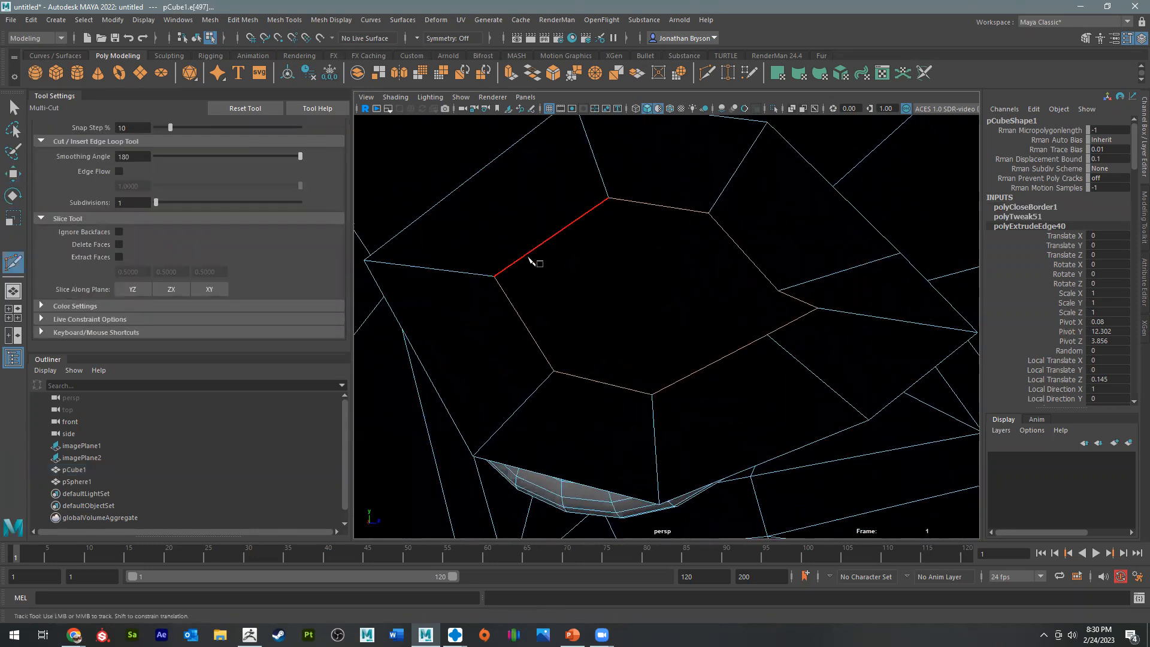
pyautogui.click(493, 274)
pyautogui.click(817, 308)
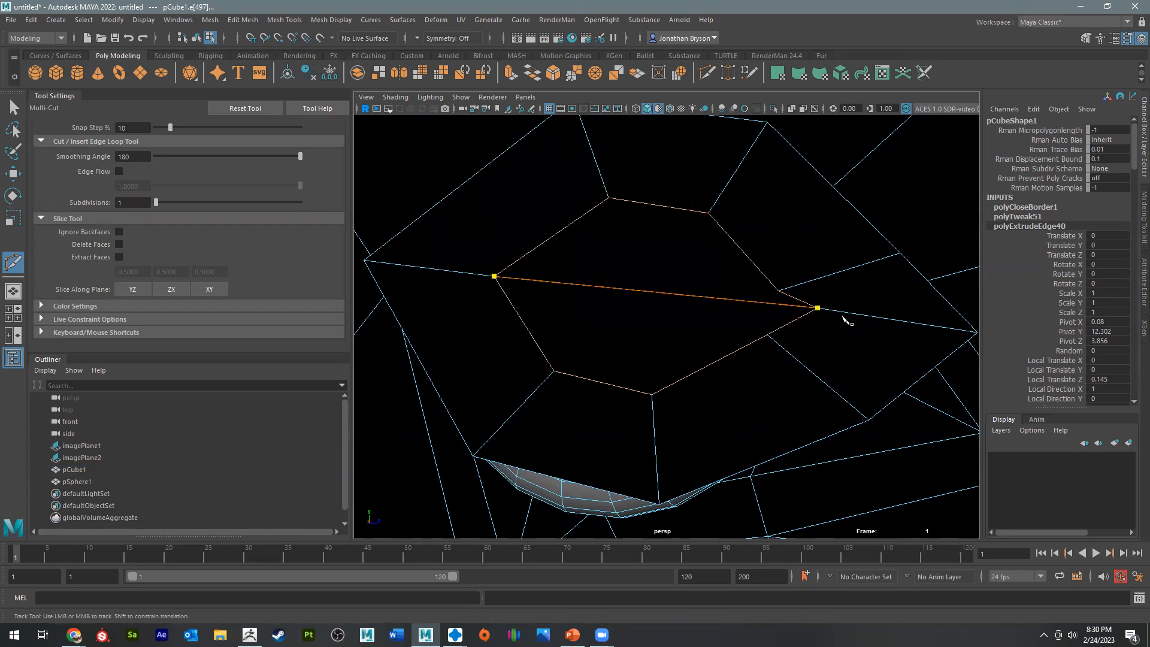
pyautogui.rightClick(840, 316)
# Step: Cut a second edge across the cap from an upper rim vertex through the first cut to the lower rim
pyautogui.click(767, 334)
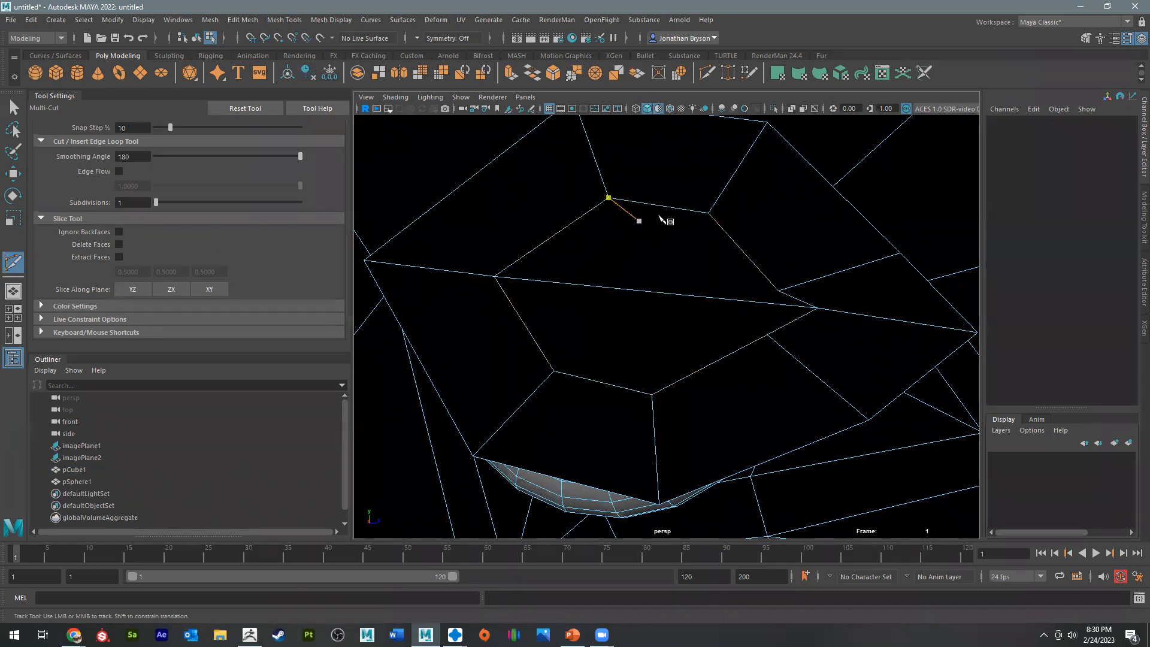
pyautogui.click(708, 213)
pyautogui.click(652, 394)
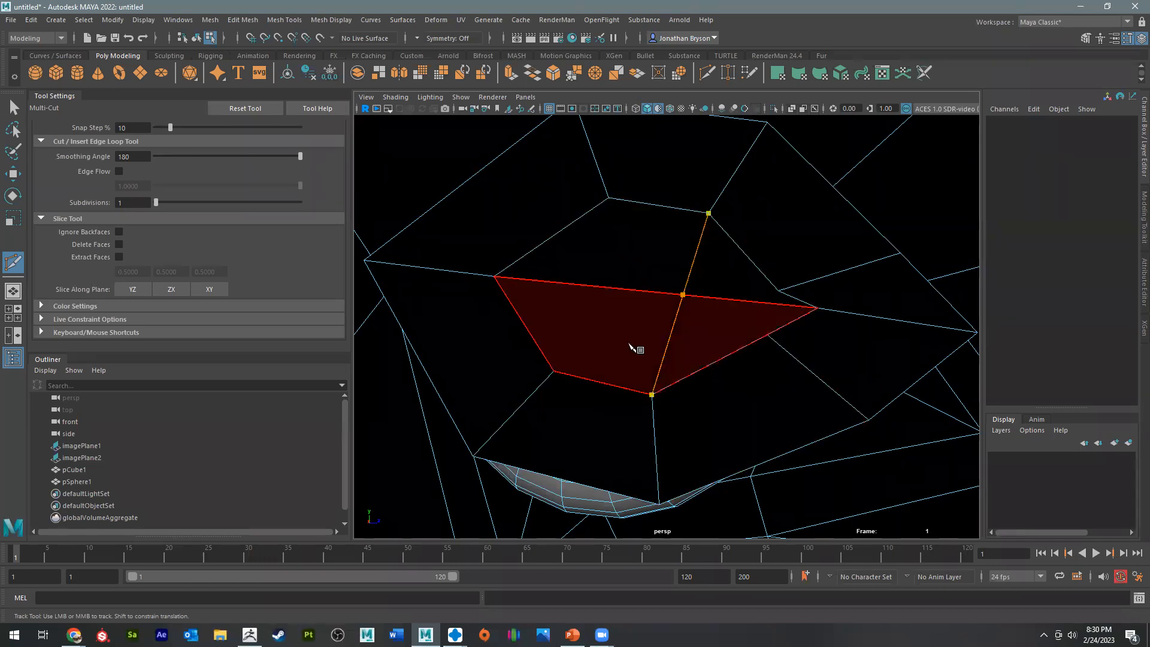
pyautogui.click(630, 346)
pyautogui.press('w')
# Step: Select opposite rim vertices of the socket's back cap in vertex mode and adjust them
pyautogui.keyDown('alt'); pyautogui.moveTo(671, 340); pyautogui.dragTo(623, 361, button='middle'); pyautogui.keyUp('alt')
pyautogui.scroll(3, 622, 358)
pyautogui.moveTo(582, 264); pyautogui.dragTo(532, 255, button='right')
pyautogui.keyDown('alt'); pyautogui.moveTo(532, 255); pyautogui.dragTo(586, 272, button='middle'); pyautogui.keyUp('alt')
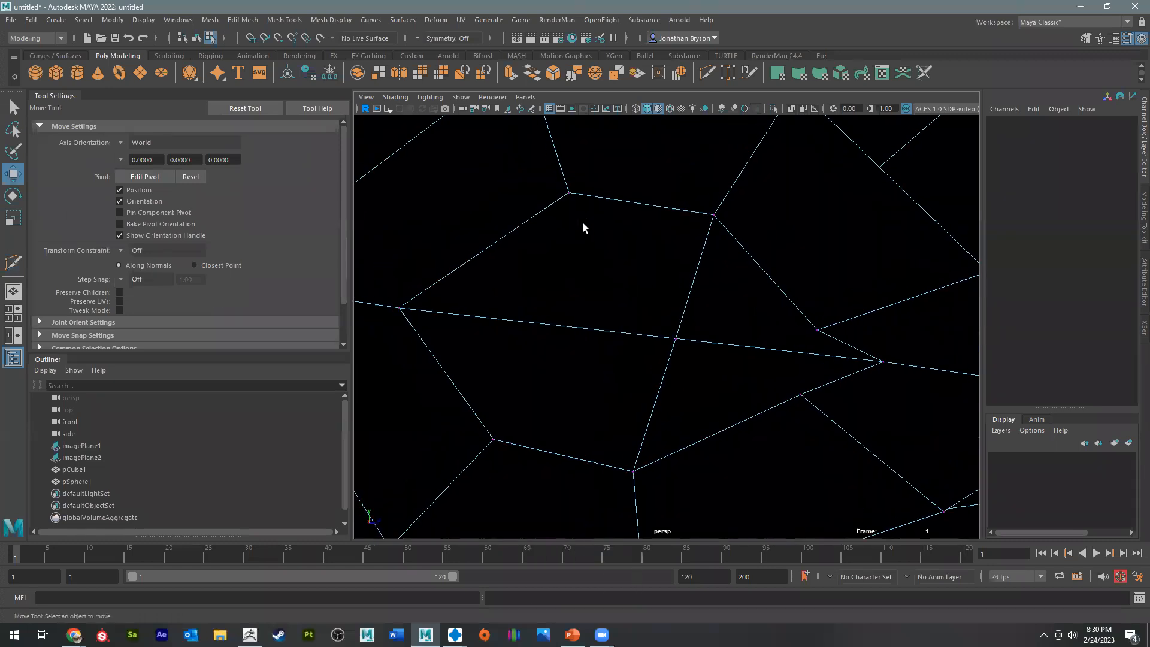
pyautogui.click(568, 191)
pyautogui.keyDown('shift'); pyautogui.click(496, 437); pyautogui.keyUp('shift')
pyautogui.keyDown('alt'); pyautogui.moveTo(536, 436); pyautogui.dragTo(693, 464); pyautogui.keyUp('alt')
pyautogui.keyDown('alt'); pyautogui.moveTo(693, 465); pyautogui.dragTo(551, 383, button='middle'); pyautogui.keyUp('alt')
pyautogui.keyDown('alt'); pyautogui.moveTo(551, 383); pyautogui.dragTo(566, 403); pyautogui.keyUp('alt')
pyautogui.moveTo(596, 279); pyautogui.dragTo(610, 285)
pyautogui.keyDown('alt'); pyautogui.moveTo(626, 309); pyautogui.dragTo(509, 335); pyautogui.keyUp('alt')
# Step: Reposition the inner vertices of the socket's back cap to even out its faces
pyautogui.click(672, 298)
pyautogui.keyDown('alt'); pyautogui.moveTo(716, 298); pyautogui.dragTo(699, 258); pyautogui.keyUp('alt')
pyautogui.moveTo(721, 220); pyautogui.dragTo(751, 183)
pyautogui.click(681, 307)
pyautogui.moveTo(681, 305); pyautogui.dragTo(599, 400)
pyautogui.keyDown('alt'); pyautogui.moveTo(718, 340); pyautogui.dragTo(693, 239); pyautogui.keyUp('alt')
pyautogui.click(761, 263)
pyautogui.moveTo(677, 178); pyautogui.dragTo(684, 223)
# Step: Try to move a vertex on the lower part of the socket's back cap
pyautogui.keyDown('alt'); pyautogui.moveTo(657, 318); pyautogui.dragTo(678, 299); pyautogui.keyUp('alt')
pyautogui.keyDown('alt'); pyautogui.moveTo(567, 291); pyautogui.dragTo(839, 341, button='middle'); pyautogui.keyUp('alt')
pyautogui.click(687, 500)
pyautogui.moveTo(636, 463); pyautogui.dragTo(637, 463)
pyautogui.hotkey('ctrl', 'z')
# Step: Return the head mesh to object mode with the whole mesh selected
pyautogui.keyDown('alt'); pyautogui.moveTo(703, 518); pyautogui.dragTo(657, 488); pyautogui.keyUp('alt')
pyautogui.keyDown('alt'); pyautogui.moveTo(628, 407); pyautogui.dragTo(584, 396, button='middle'); pyautogui.keyUp('alt')
pyautogui.scroll(-5, 584, 396)
pyautogui.keyDown('alt'); pyautogui.moveTo(584, 396); pyautogui.dragTo(755, 372); pyautogui.keyUp('alt')
pyautogui.keyDown('alt'); pyautogui.moveTo(698, 308); pyautogui.dragTo(747, 272); pyautogui.keyUp('alt')
pyautogui.moveTo(748, 268); pyautogui.dragTo(829, 249, button='right')
pyautogui.keyDown('alt'); pyautogui.moveTo(785, 263); pyautogui.dragTo(724, 232); pyautogui.keyUp('alt')
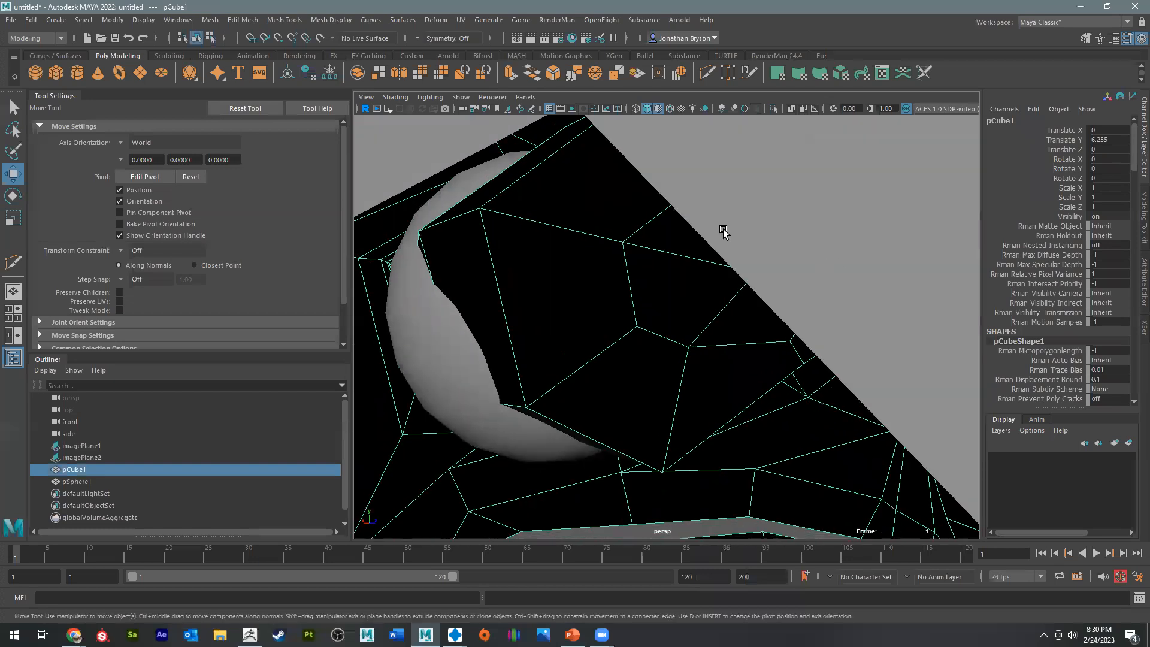
# Step: Try to smooth the inside of the eye socket with the Smooth sculpting tool
pyautogui.click(331, 20)
pyautogui.moveTo(275, 22)
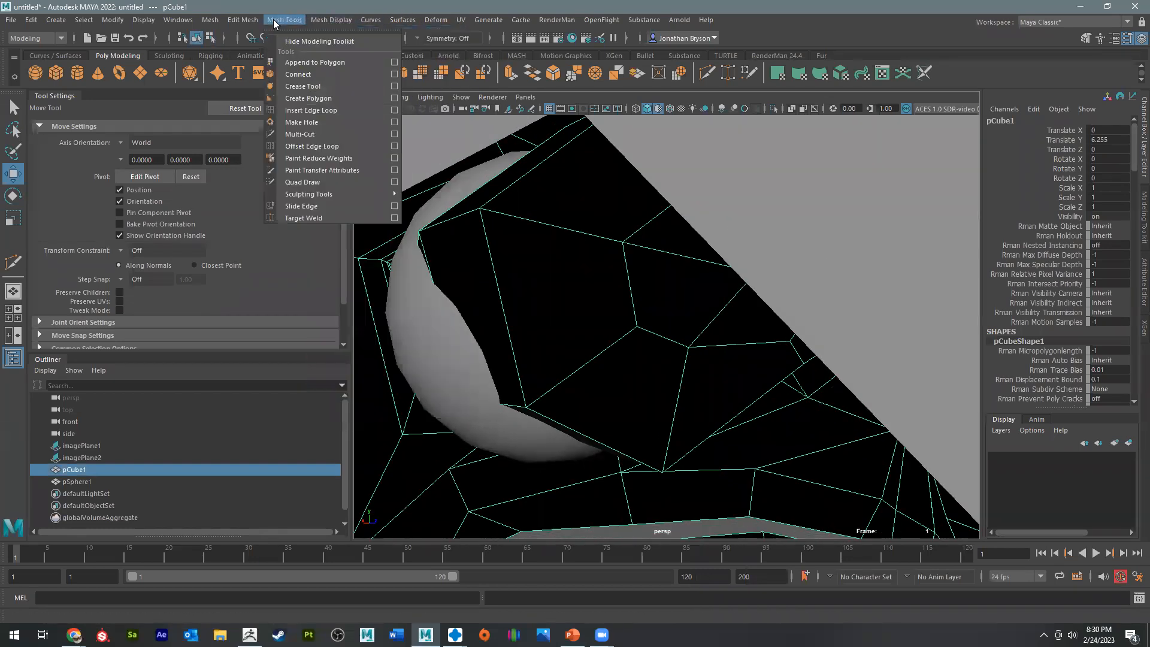
pyautogui.moveTo(383, 194)
pyautogui.click(447, 206)
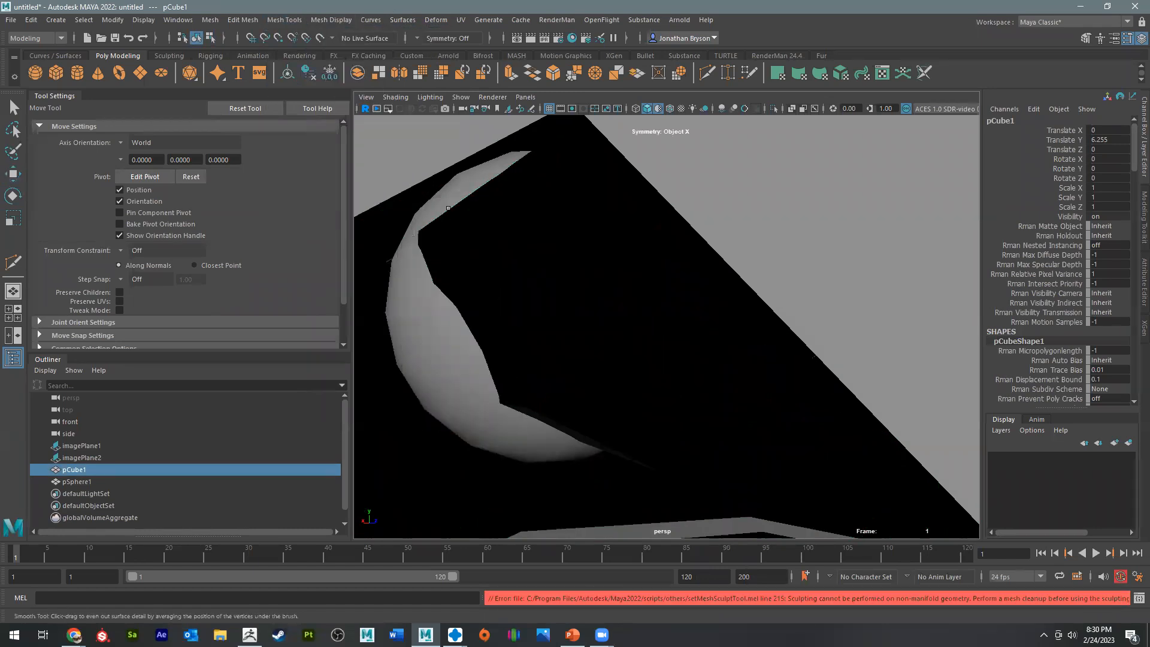
pyautogui.scroll(5, 592, 304)
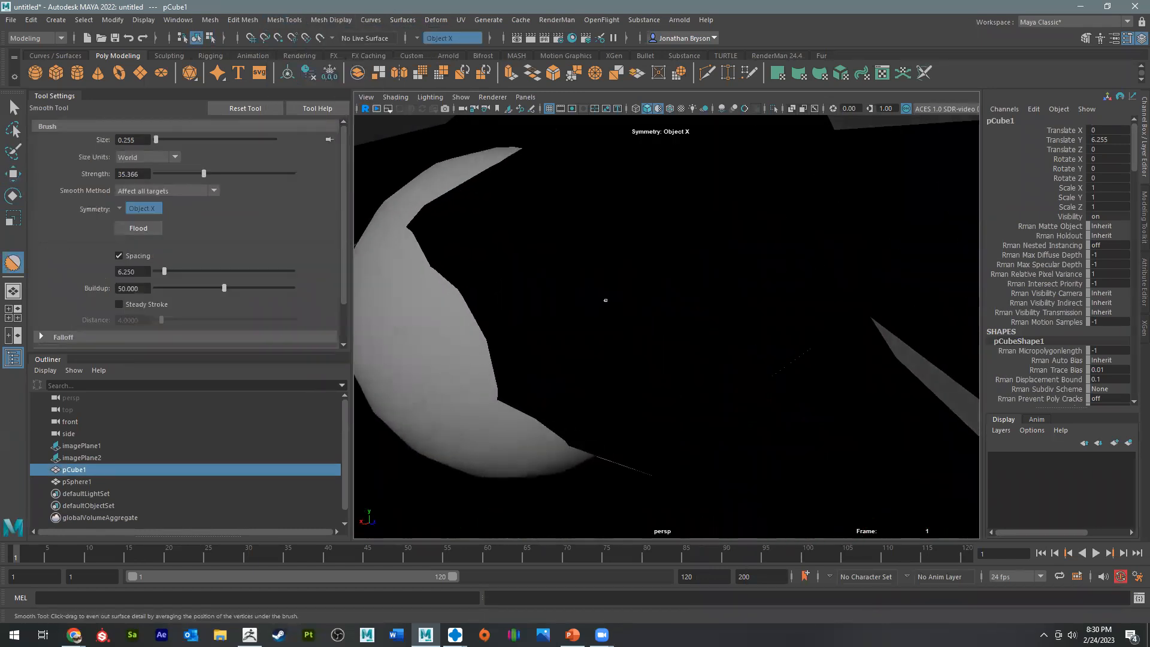
pyautogui.click(605, 301)
pyautogui.hotkey('ctrl', 'z')
pyautogui.press('q')
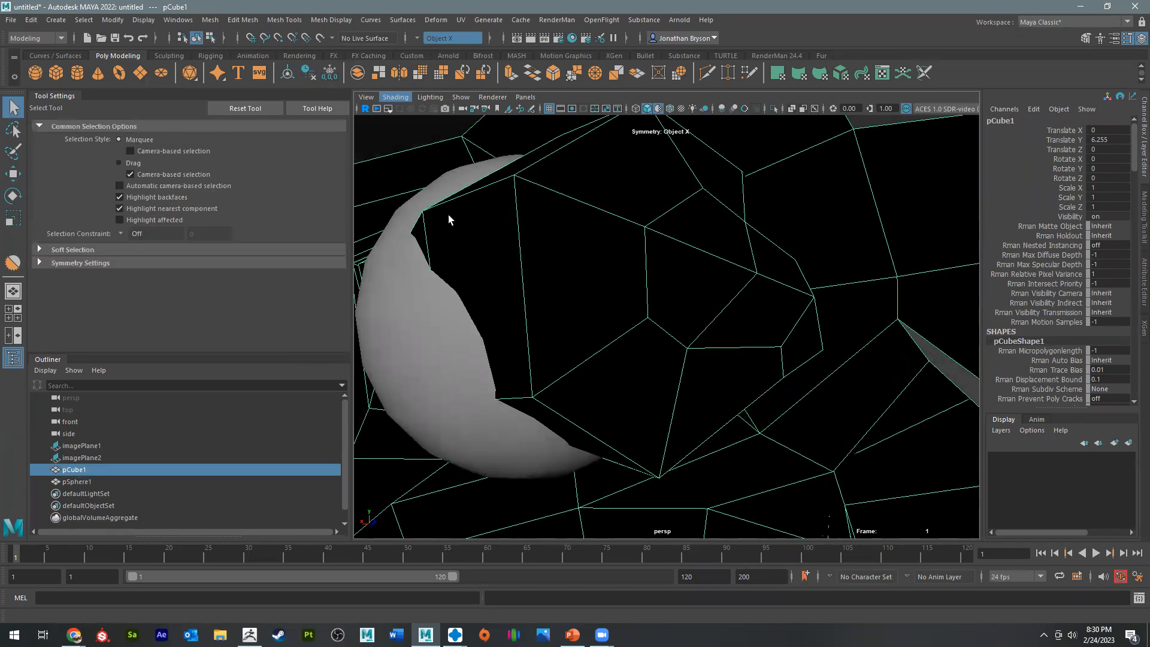
# Step: Activate the Smooth sculpting tool on the head mesh with Object X symmetry
pyautogui.click(315, 20)
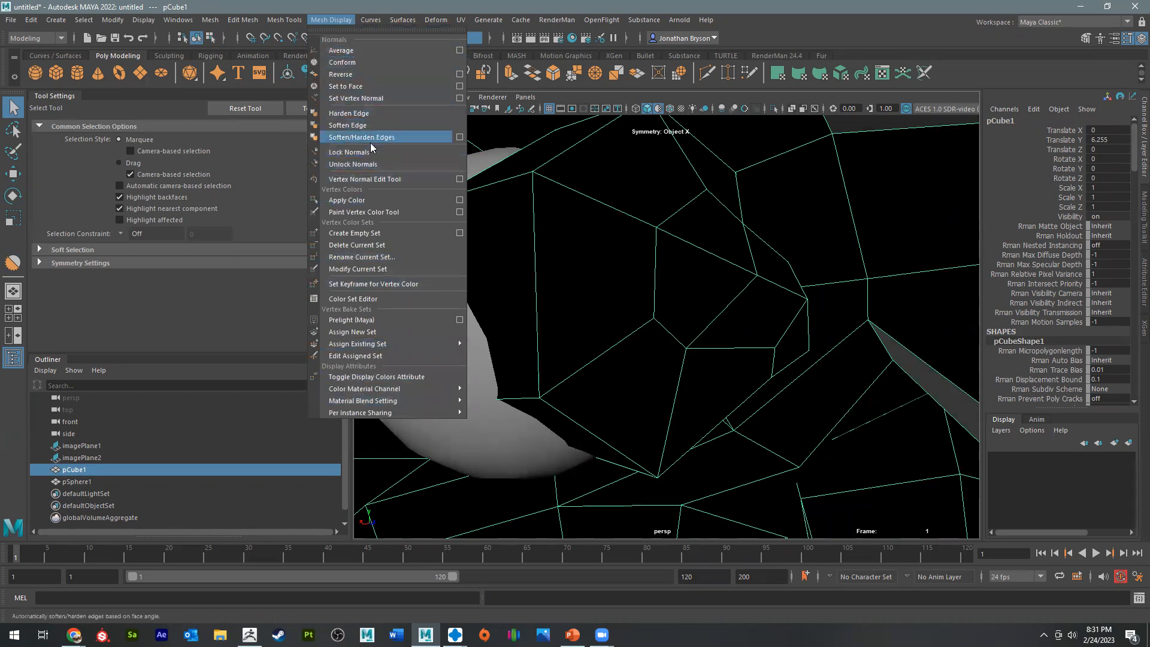
pyautogui.moveTo(285, 21)
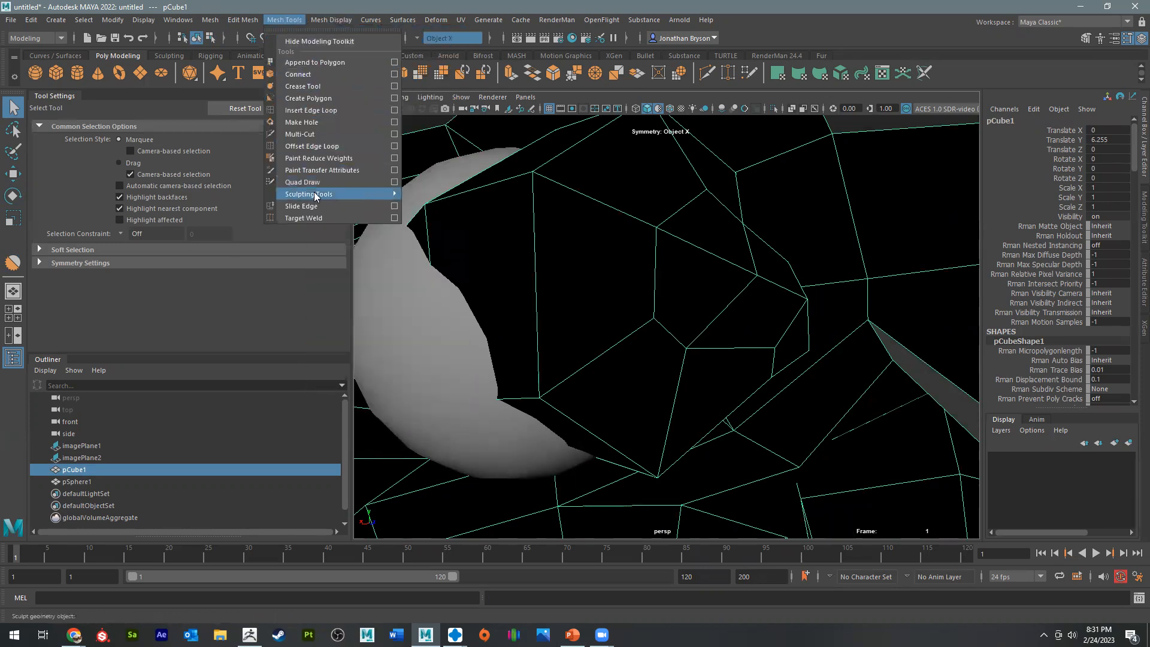
pyautogui.moveTo(335, 194)
pyautogui.click(457, 206)
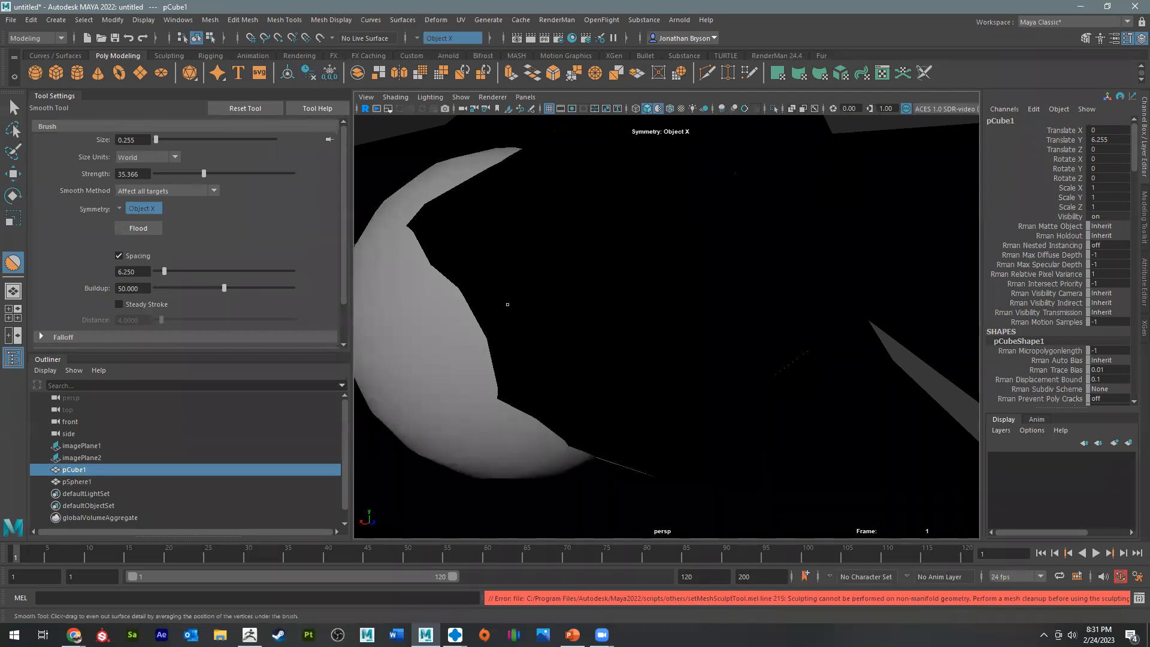
# Step: Leave the Smooth sculpting tool and turn off Object X symmetry for selecting faces on the head mesh
pyautogui.press('q')
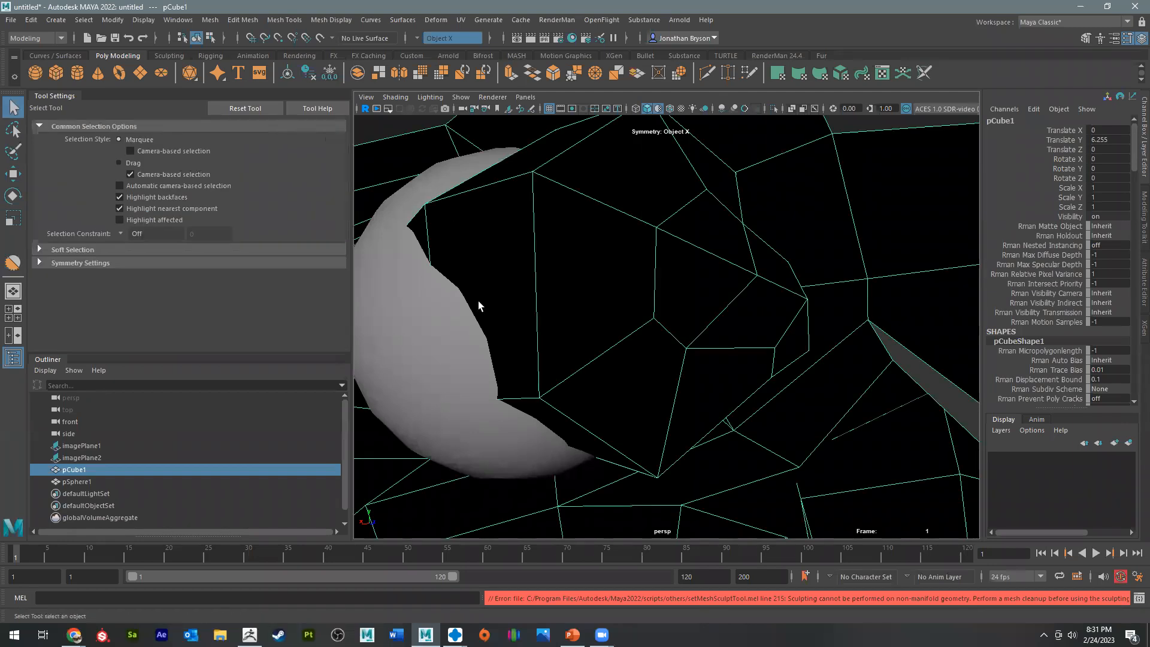
pyautogui.keyDown('alt'); pyautogui.moveTo(476, 301); pyautogui.dragTo(610, 342); pyautogui.keyUp('alt')
pyautogui.keyDown('alt'); pyautogui.moveTo(687, 345); pyautogui.dragTo(602, 208); pyautogui.keyUp('alt')
pyautogui.moveTo(603, 208); pyautogui.dragTo(653, 185, button='right')
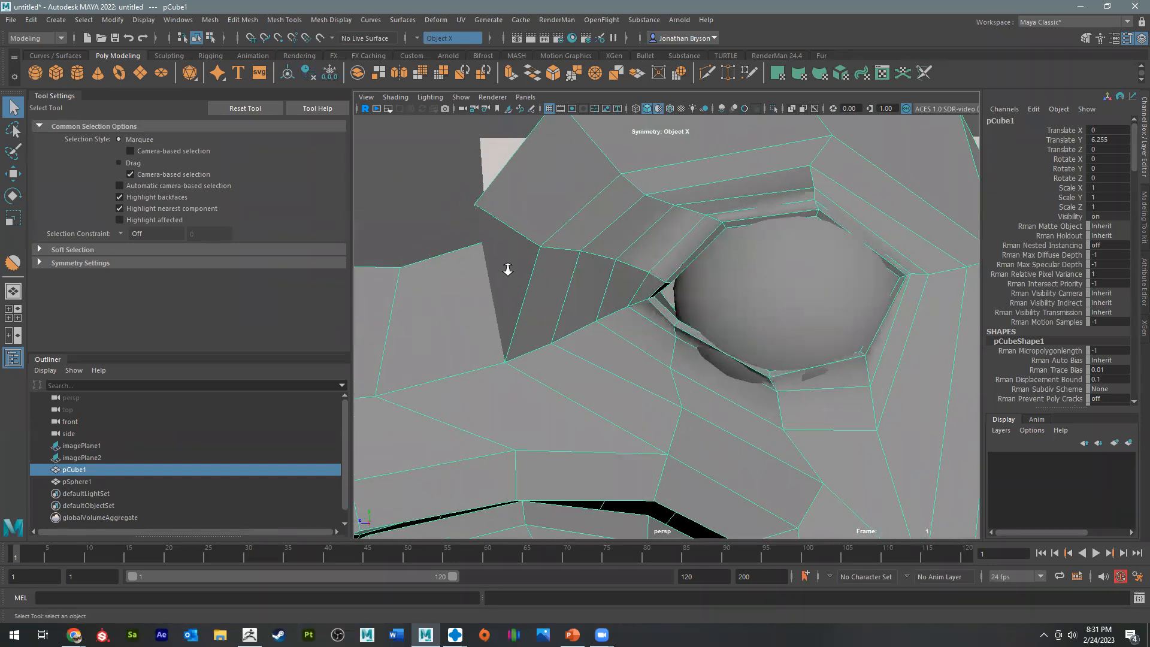
pyautogui.scroll(-8, 504, 264)
pyautogui.keyDown('alt'); pyautogui.moveTo(598, 400); pyautogui.dragTo(707, 327); pyautogui.keyUp('alt')
pyautogui.moveTo(635, 289); pyautogui.dragTo(633, 317, button='right')
pyautogui.click(647, 309)
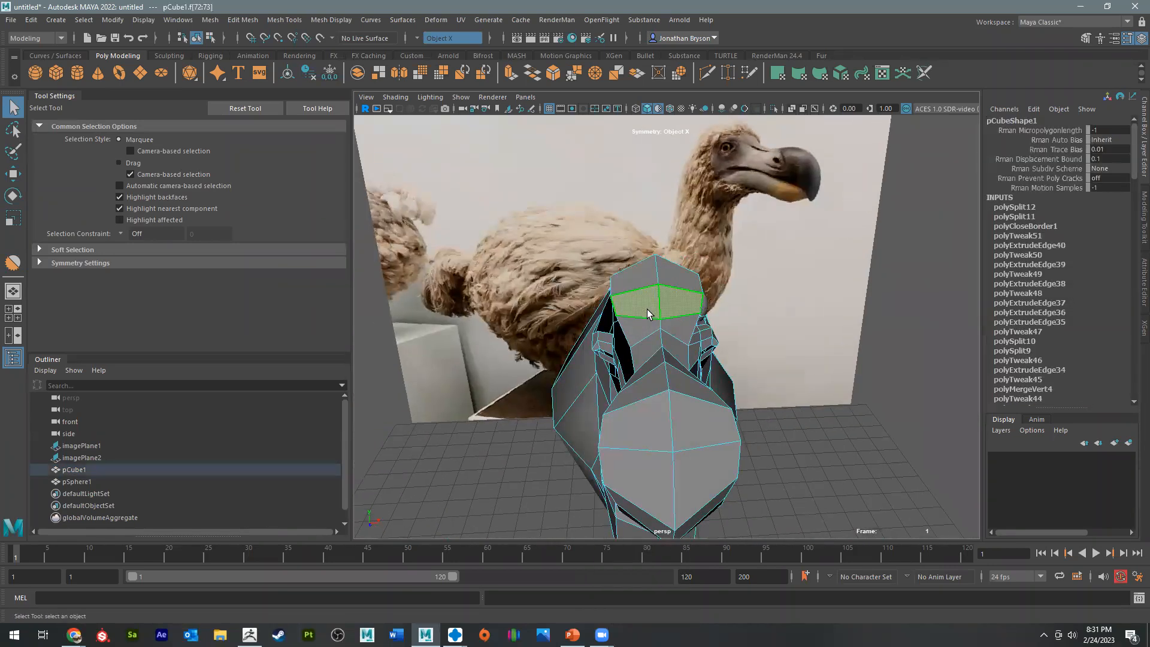
pyautogui.click(417, 37)
pyautogui.click(431, 43)
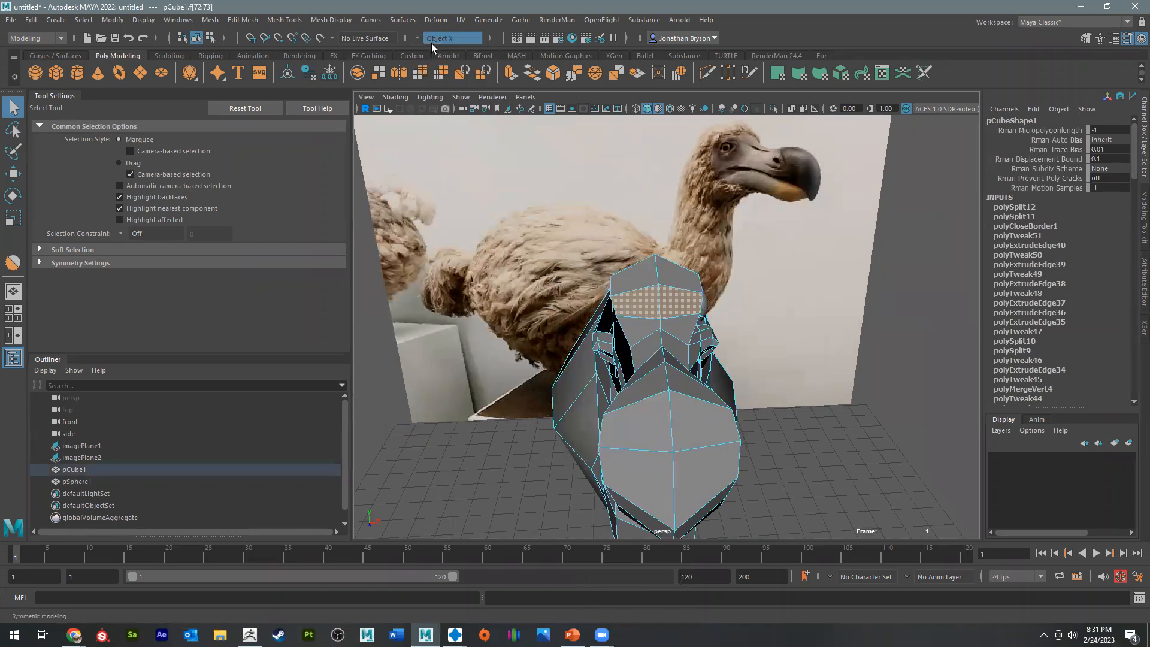
# Step: Delete the faces on one side of the creature's centre line, including the leftover strip, to keep only half of the mesh
pyautogui.click(635, 314)
pyautogui.keyDown('shift'); pyautogui.doubleClick(635, 322); pyautogui.keyUp('shift')
pyautogui.keyDown('alt'); pyautogui.moveTo(633, 377); pyautogui.dragTo(652, 371); pyautogui.keyUp('alt')
pyautogui.press('Delete')
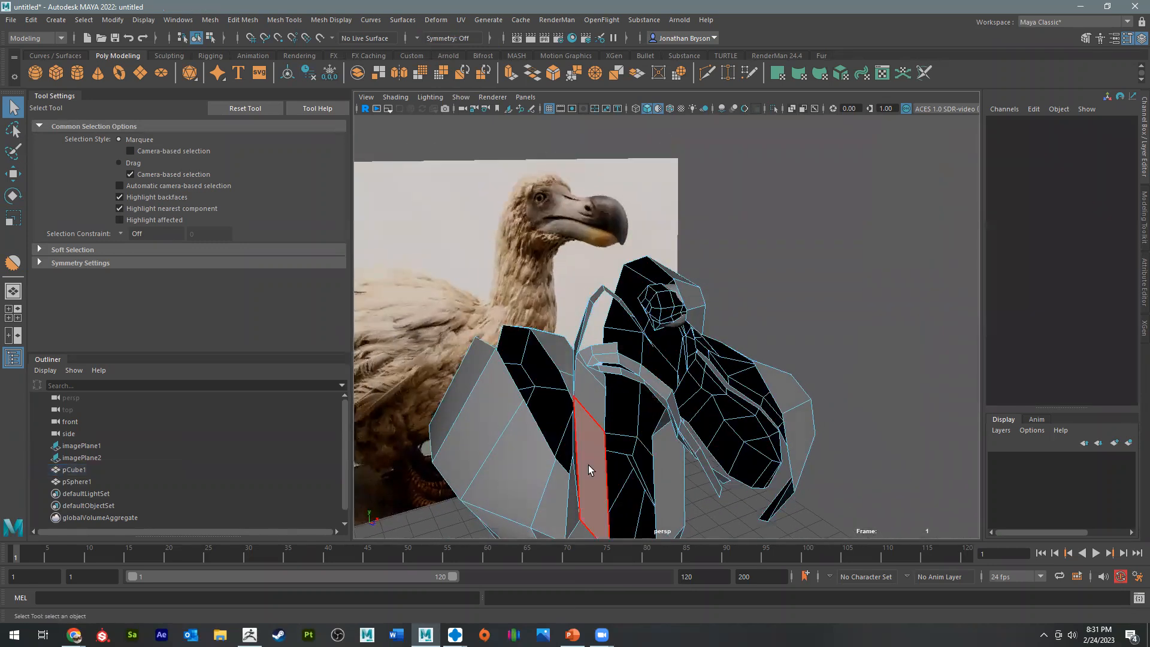
pyautogui.click(531, 455)
pyautogui.press('Delete')
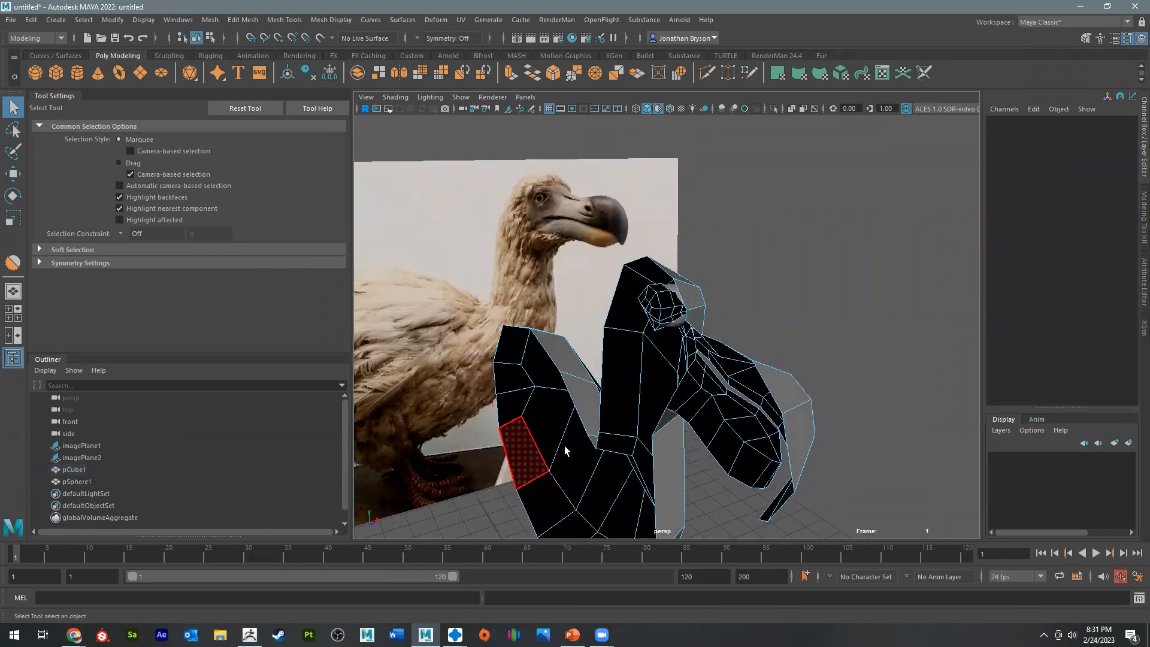
# Step: Select the remaining half mesh as an object and open the mesh Cleanup options
pyautogui.keyDown('alt'); pyautogui.moveTo(560, 426); pyautogui.dragTo(606, 457); pyautogui.keyUp('alt')
pyautogui.keyDown('alt'); pyautogui.moveTo(606, 458); pyautogui.dragTo(700, 303, button='middle'); pyautogui.keyUp('alt')
pyautogui.moveTo(699, 301)
pyautogui.keyDown('alt'); pyautogui.mouseDown()
pyautogui.moveTo(571, 295)
pyautogui.moveTo(674, 323)
pyautogui.moveTo(688, 317)
pyautogui.mouseUp(); pyautogui.keyUp('alt')
pyautogui.moveTo(679, 228); pyautogui.dragTo(688, 225, button='right')
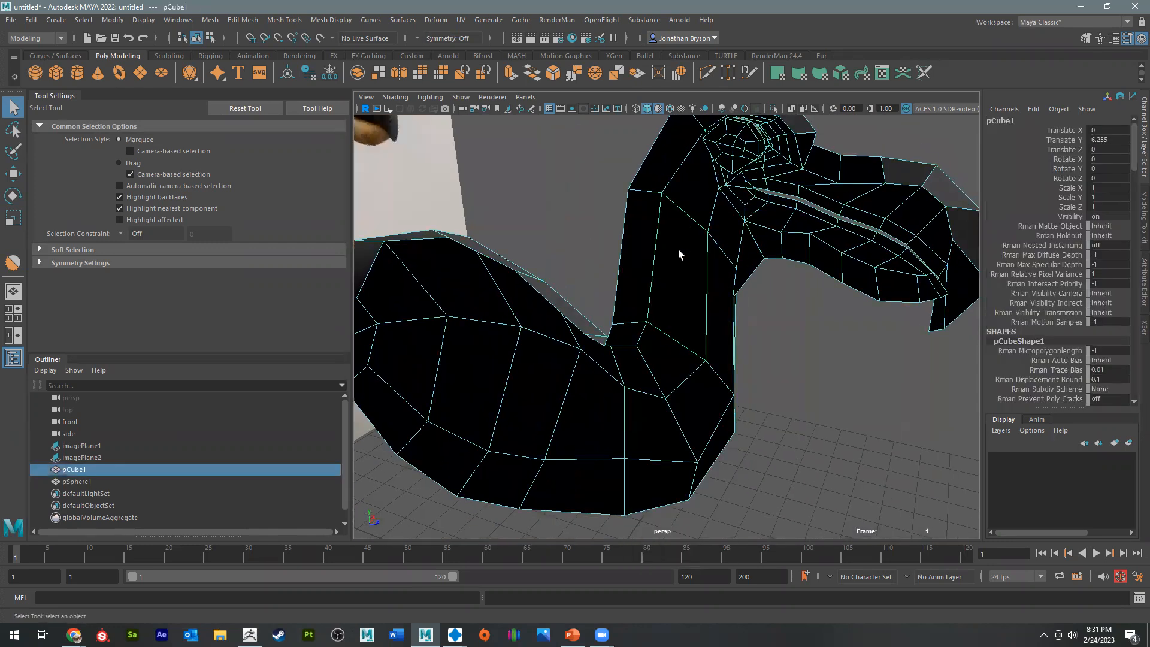
pyautogui.click(285, 22)
pyautogui.moveTo(249, 23)
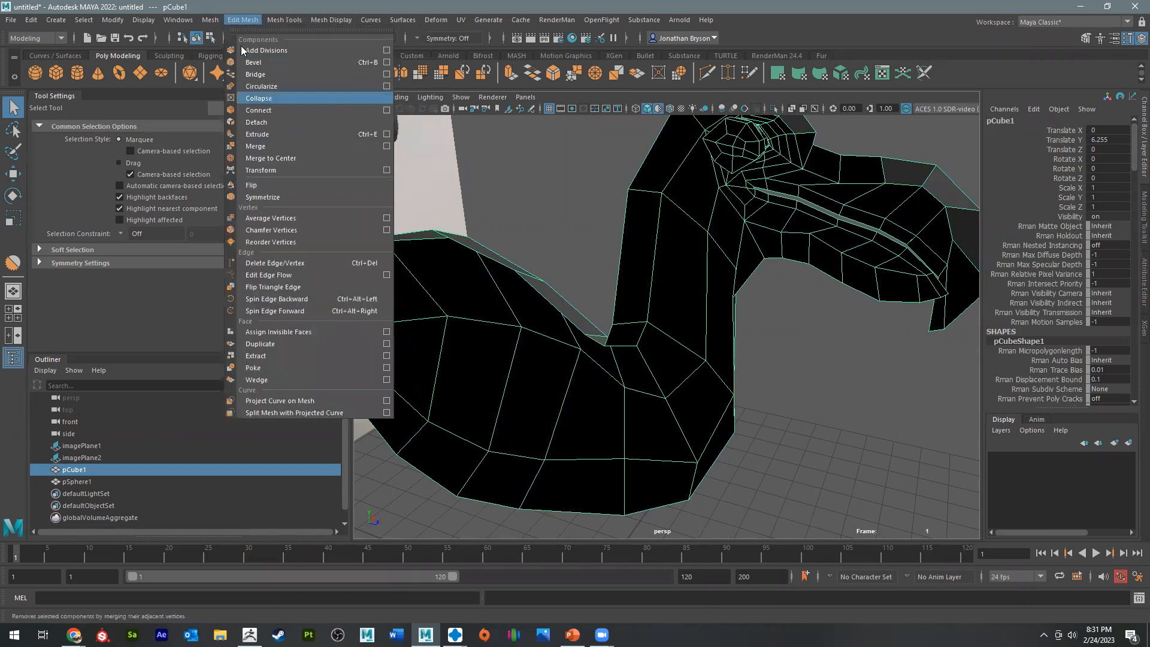
pyautogui.moveTo(210, 21)
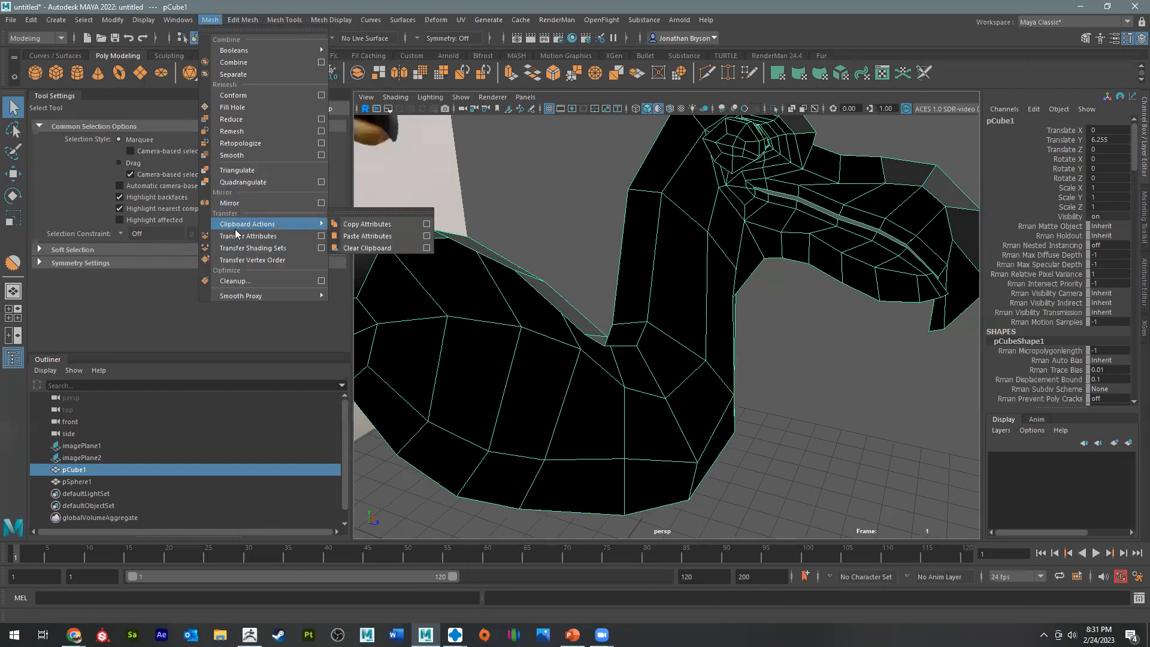
pyautogui.click(321, 280)
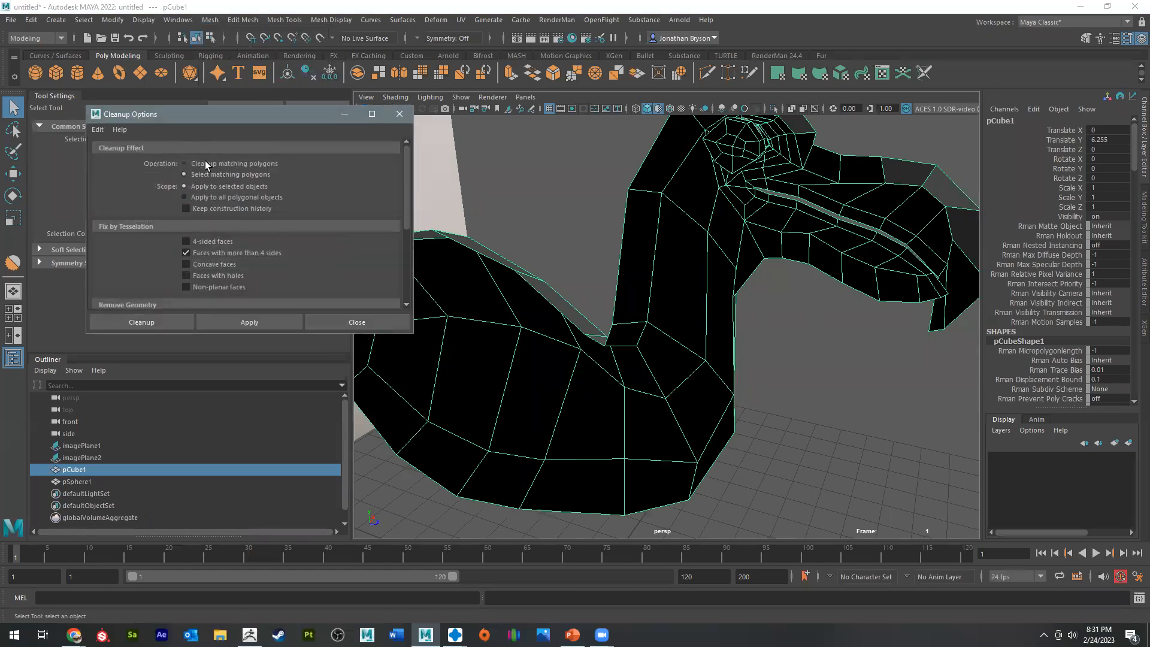
# Step: Clean up matching polygons on the half mesh, fixing faces with more than 4 sides and removing nonmanifold geometry with normals and geometry
pyautogui.scroll(-3, 215, 256)
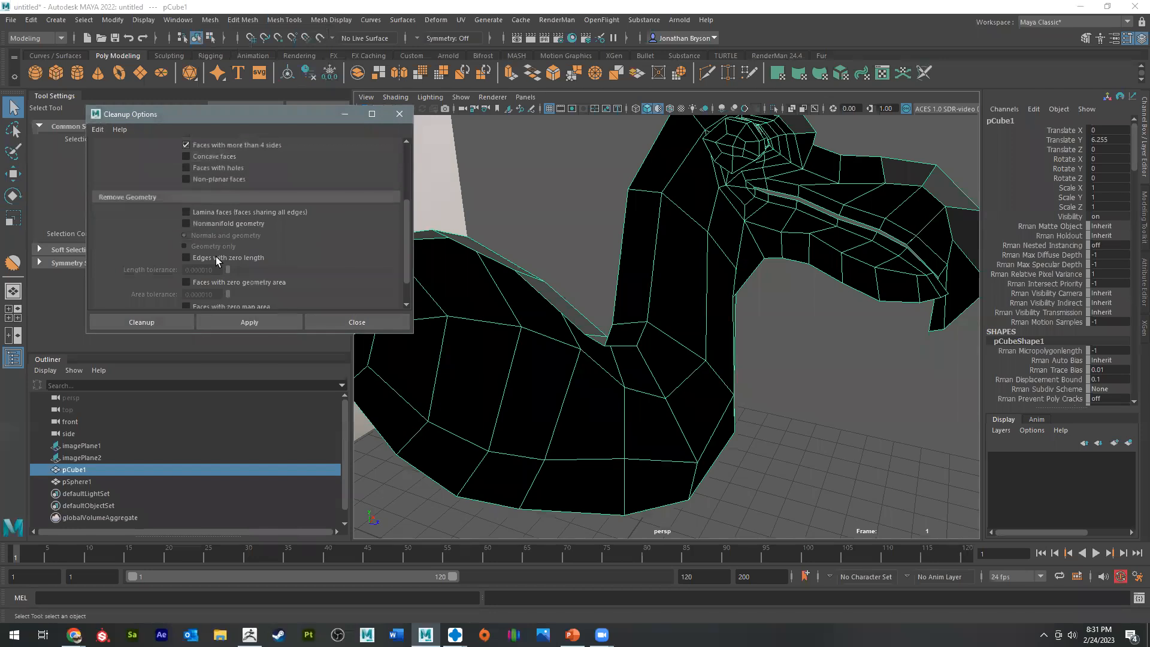
pyautogui.click(204, 223)
pyautogui.scroll(2, 197, 161)
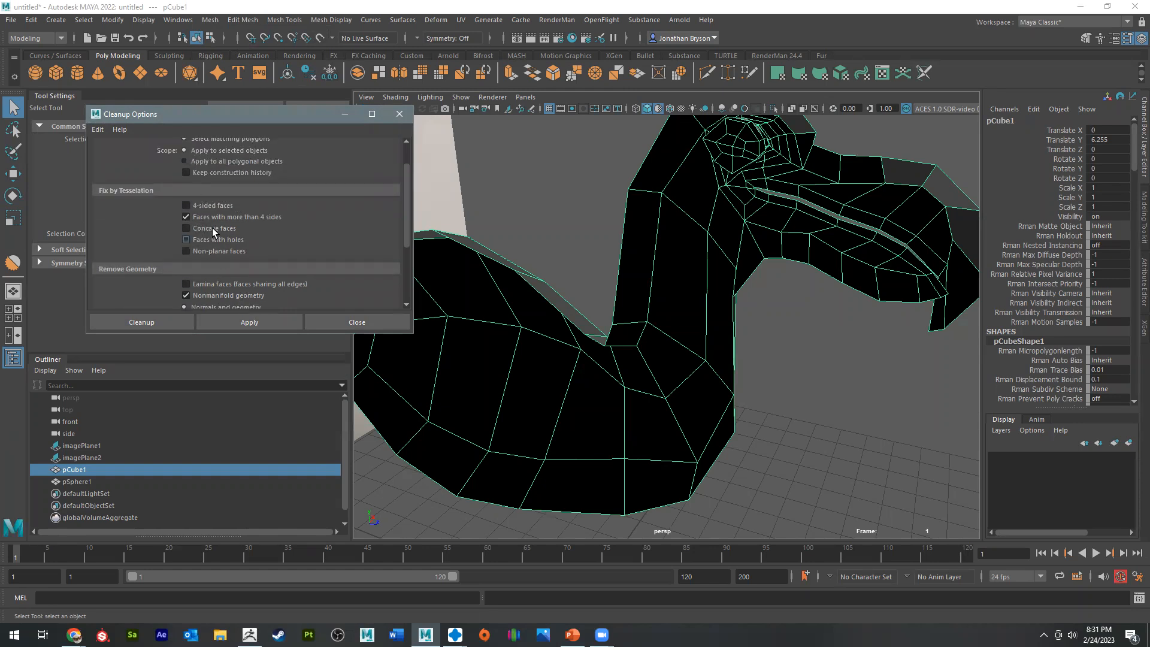
pyautogui.scroll(1, 187, 206)
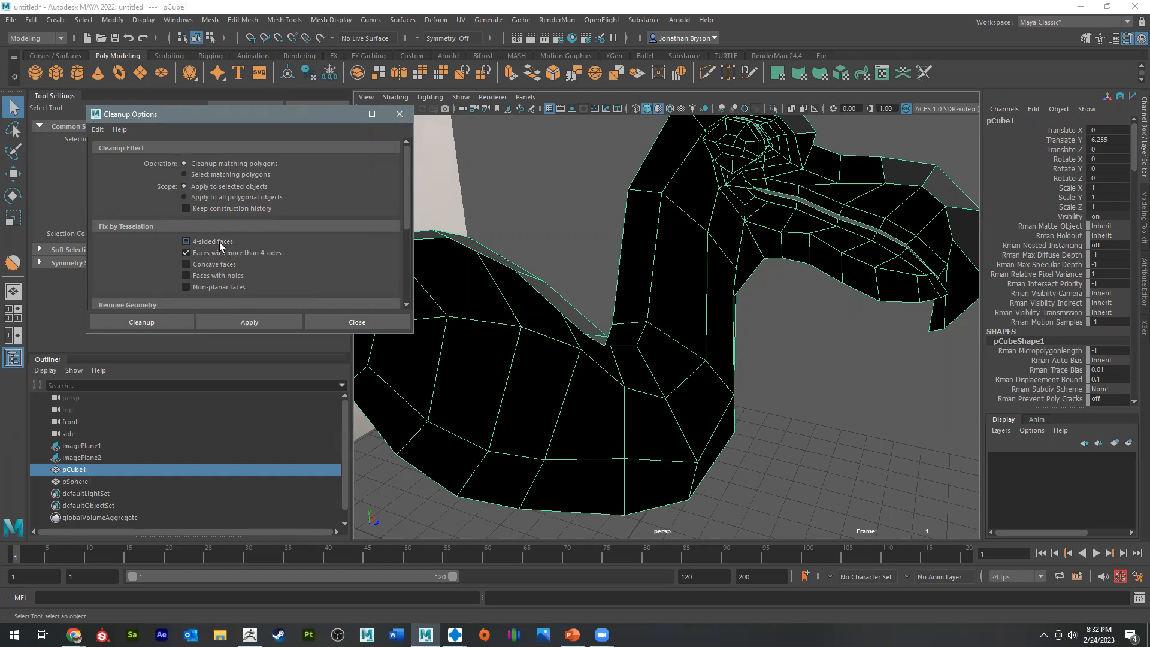
pyautogui.scroll(-2, 221, 244)
pyautogui.scroll(-2, 221, 243)
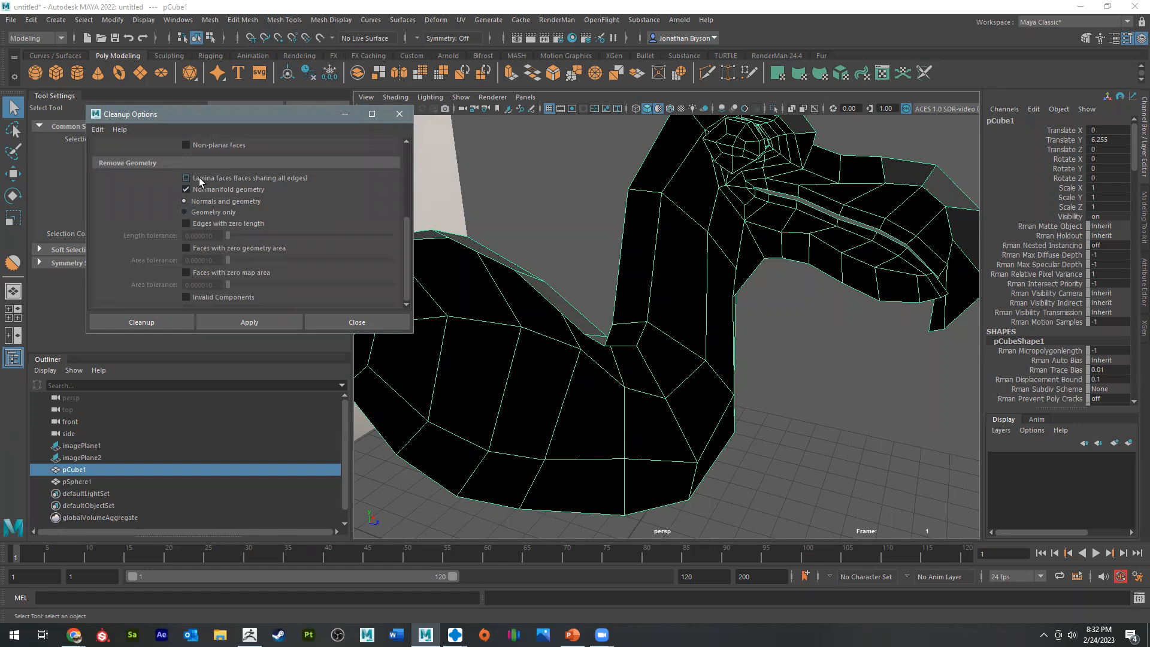
pyautogui.click(142, 322)
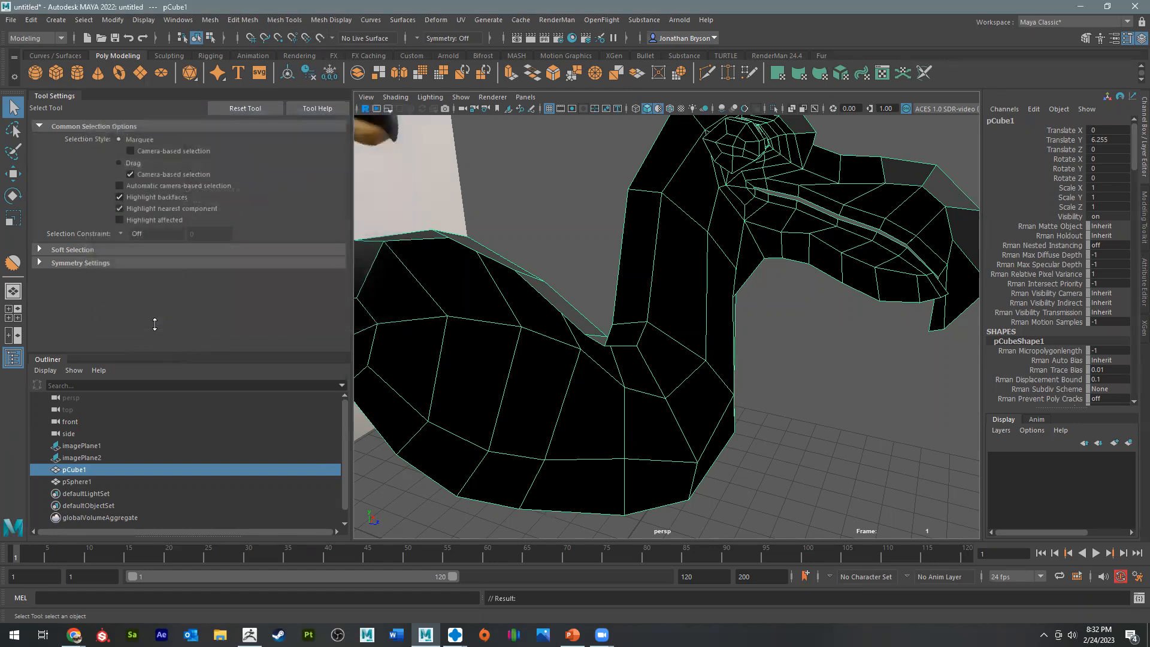
# Step: Activate the Smooth sculpting tool on the cleaned half mesh with symmetry off
pyautogui.keyDown('alt'); pyautogui.moveTo(649, 321); pyautogui.dragTo(662, 297); pyautogui.keyUp('alt')
pyautogui.keyDown('alt'); pyautogui.moveTo(662, 298); pyautogui.dragTo(628, 402, button='middle'); pyautogui.keyUp('alt')
pyautogui.keyDown('alt'); pyautogui.moveTo(629, 402); pyautogui.dragTo(723, 339, button='right'); pyautogui.keyUp('alt')
pyautogui.keyDown('alt'); pyautogui.moveTo(724, 339); pyautogui.dragTo(728, 282); pyautogui.keyUp('alt')
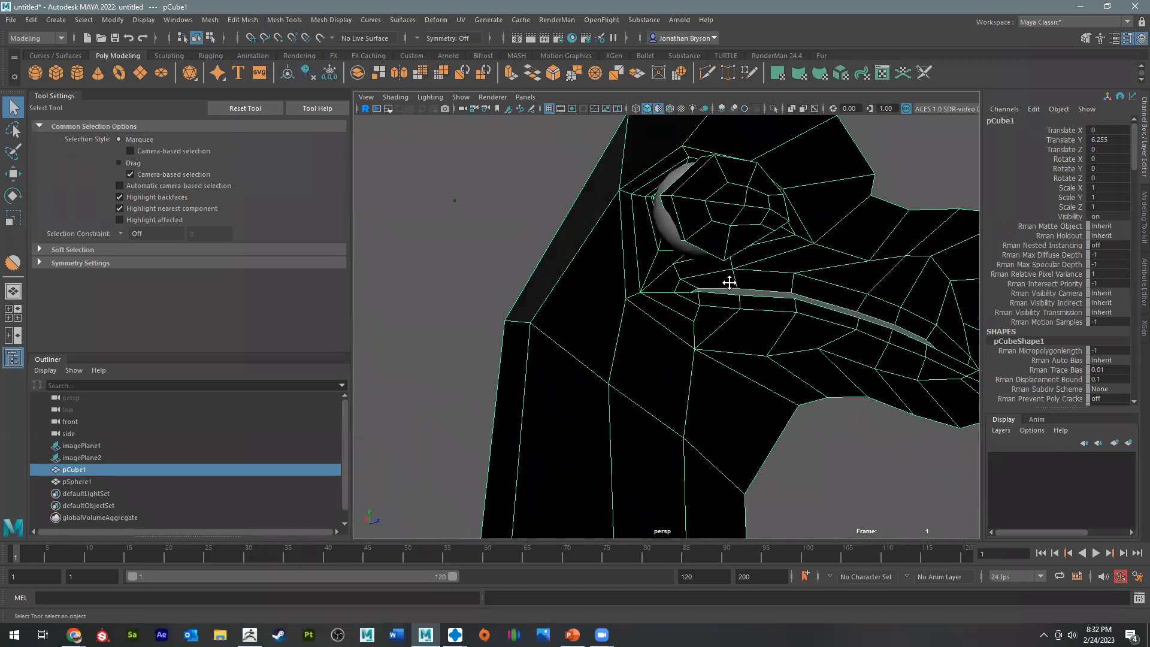
pyautogui.keyDown('alt'); pyautogui.moveTo(729, 282); pyautogui.dragTo(683, 345, button='middle'); pyautogui.keyUp('alt')
pyautogui.click(327, 19)
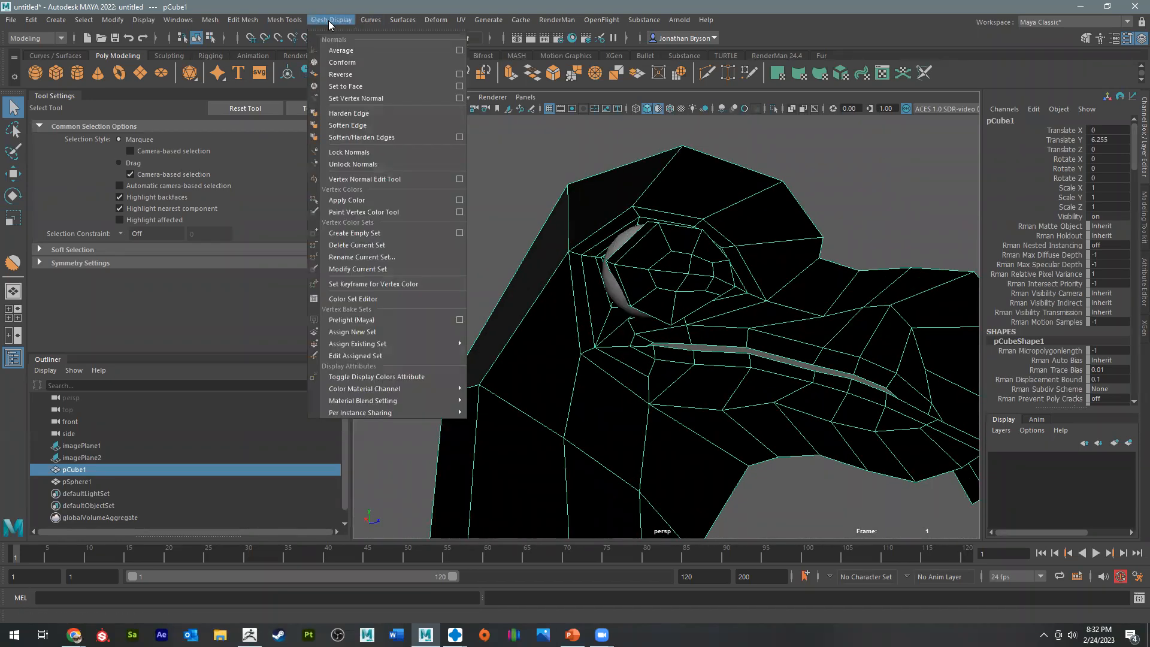
pyautogui.click(288, 22)
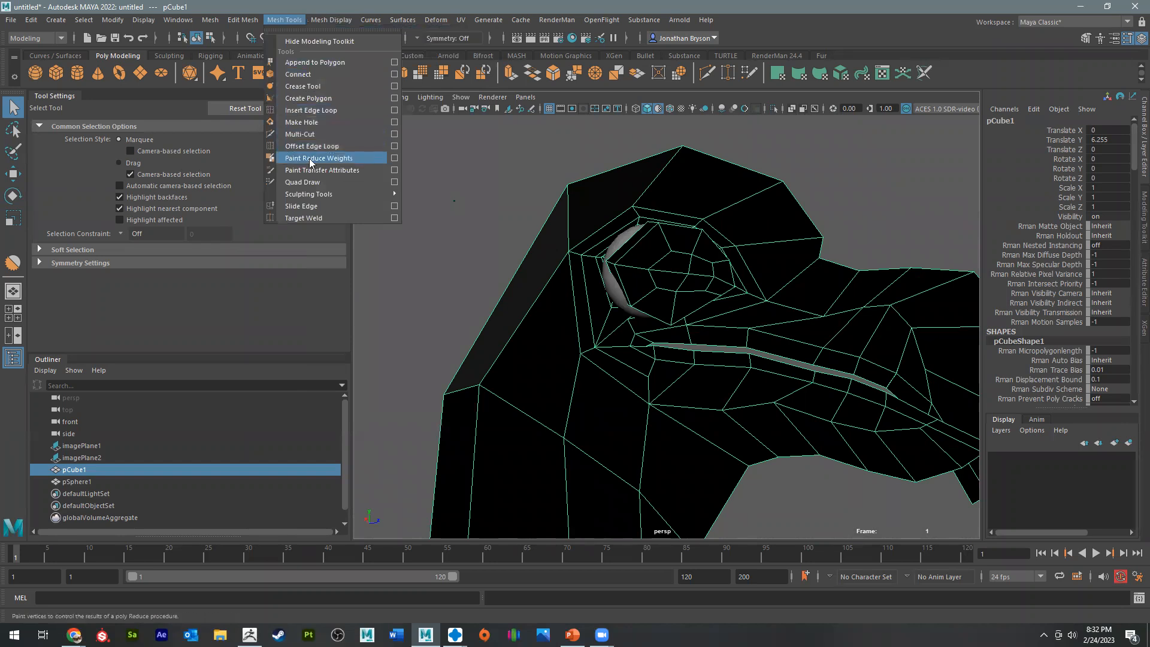
pyautogui.moveTo(336, 193)
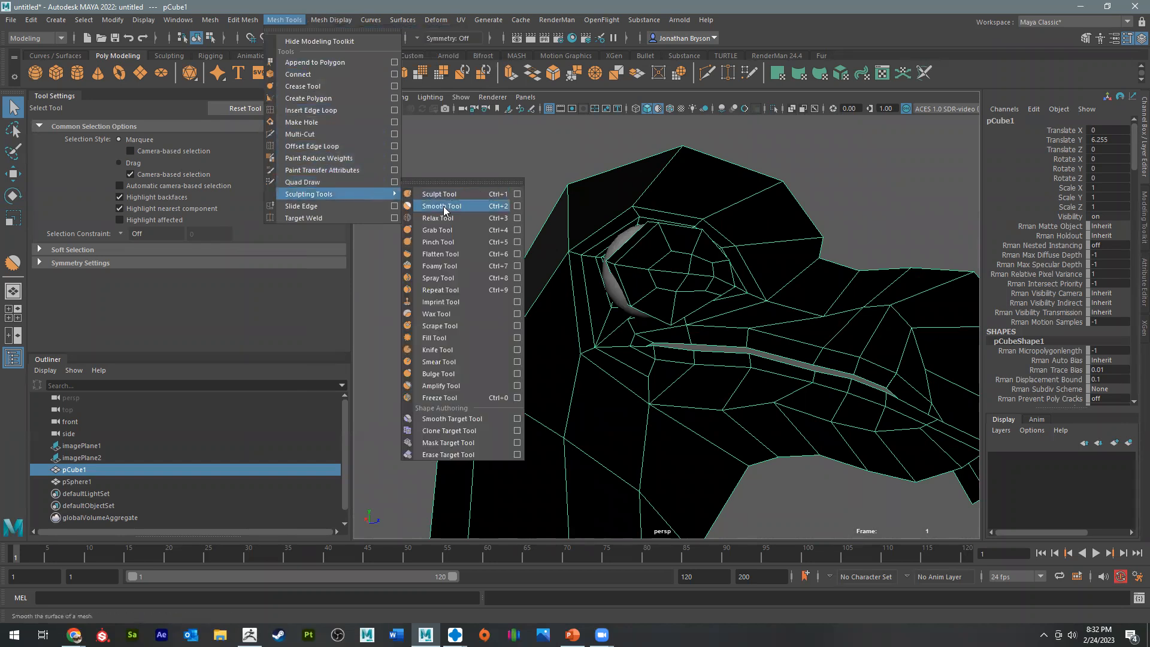
pyautogui.click(437, 206)
# Step: Examine the inner eye socket around the eyeball in wireframe and shaded display, and leave the Smooth tool
pyautogui.keyDown('alt'); pyautogui.moveTo(681, 283); pyautogui.dragTo(645, 254); pyautogui.keyUp('alt')
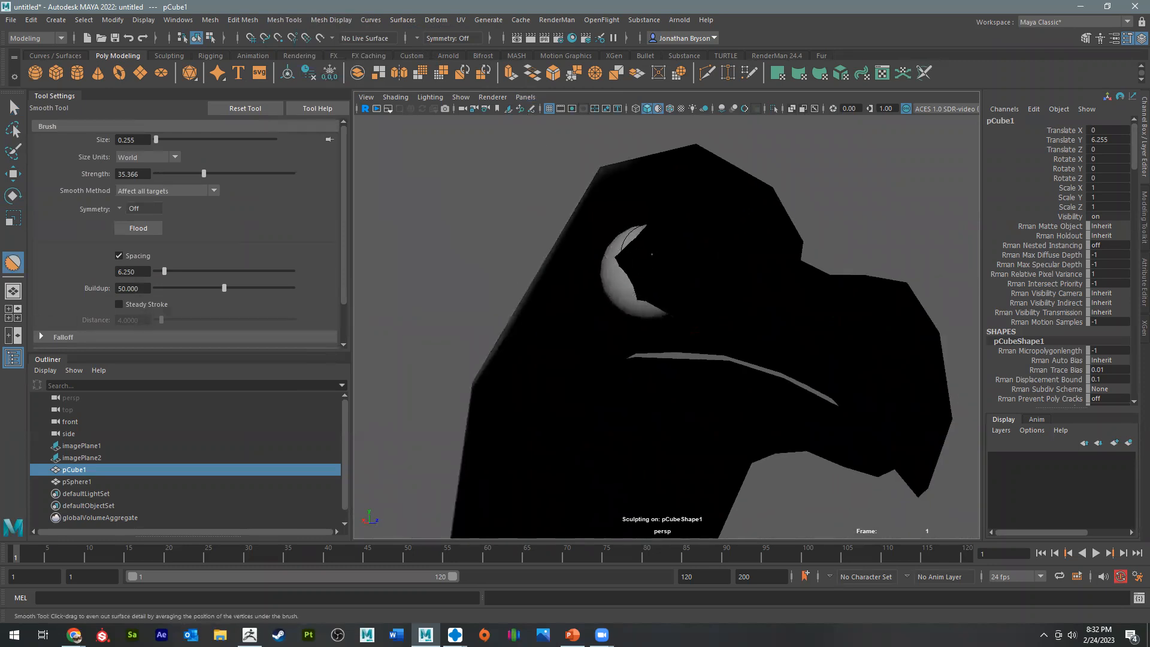
pyautogui.press('4')
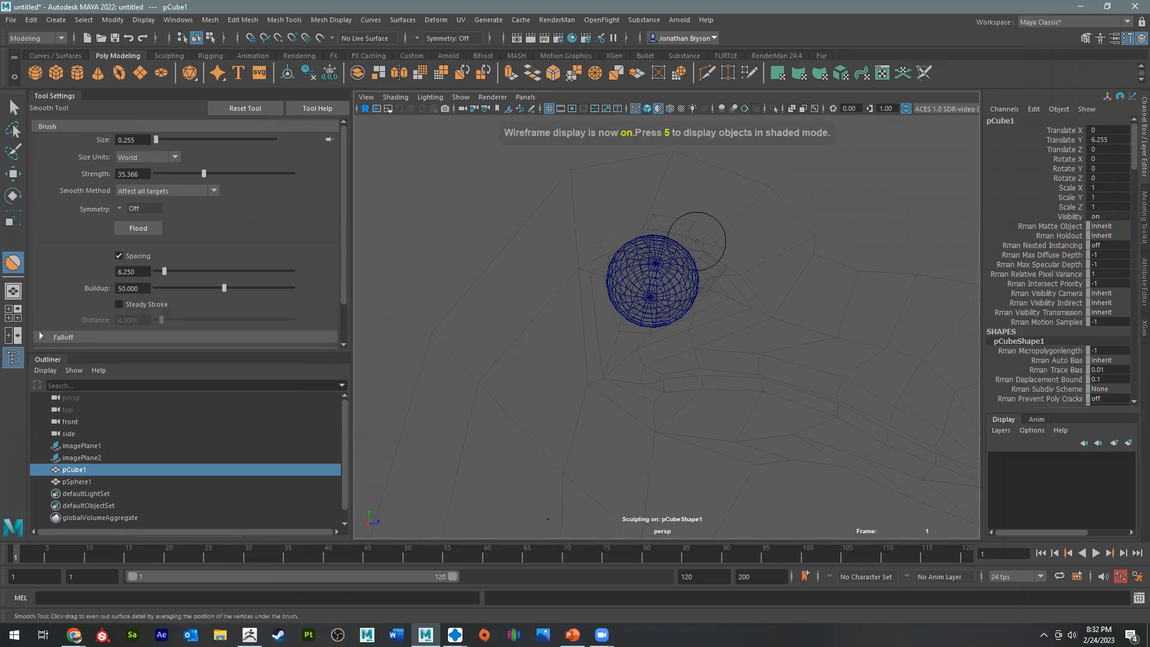
pyautogui.keyDown('alt'); pyautogui.moveTo(668, 231); pyautogui.dragTo(628, 174); pyautogui.keyUp('alt')
pyautogui.keyDown('alt'); pyautogui.moveTo(686, 241); pyautogui.dragTo(692, 297); pyautogui.keyUp('alt')
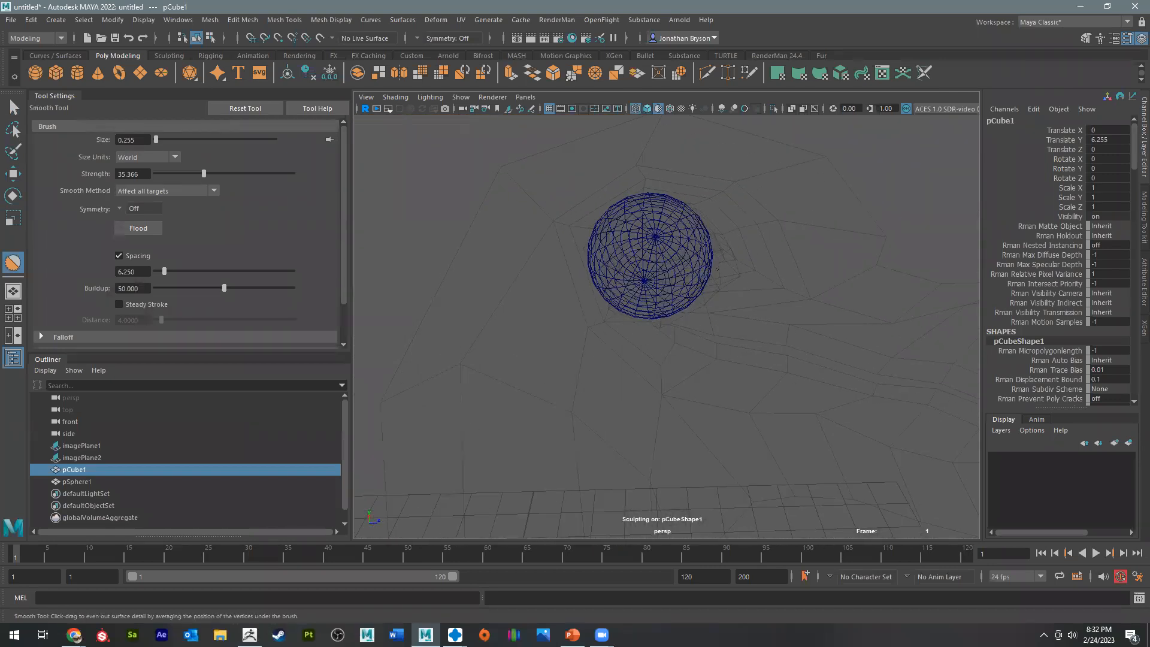
pyautogui.keyDown('alt'); pyautogui.moveTo(706, 247); pyautogui.dragTo(698, 205); pyautogui.keyUp('alt')
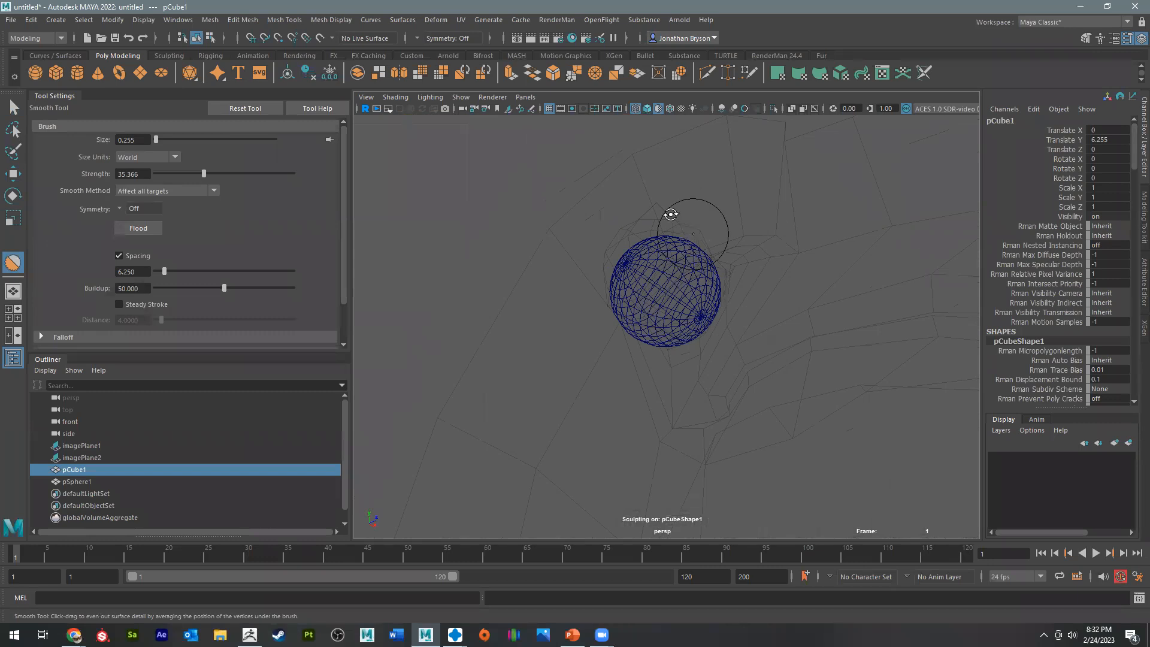
pyautogui.moveTo(623, 228)
pyautogui.keyDown('alt'); pyautogui.mouseDown()
pyautogui.moveTo(670, 237)
pyautogui.moveTo(659, 216)
pyautogui.moveTo(675, 235)
pyautogui.moveTo(685, 347)
pyautogui.moveTo(633, 309)
pyautogui.moveTo(444, 275)
pyautogui.moveTo(416, 258)
pyautogui.mouseUp(); pyautogui.keyUp('alt')
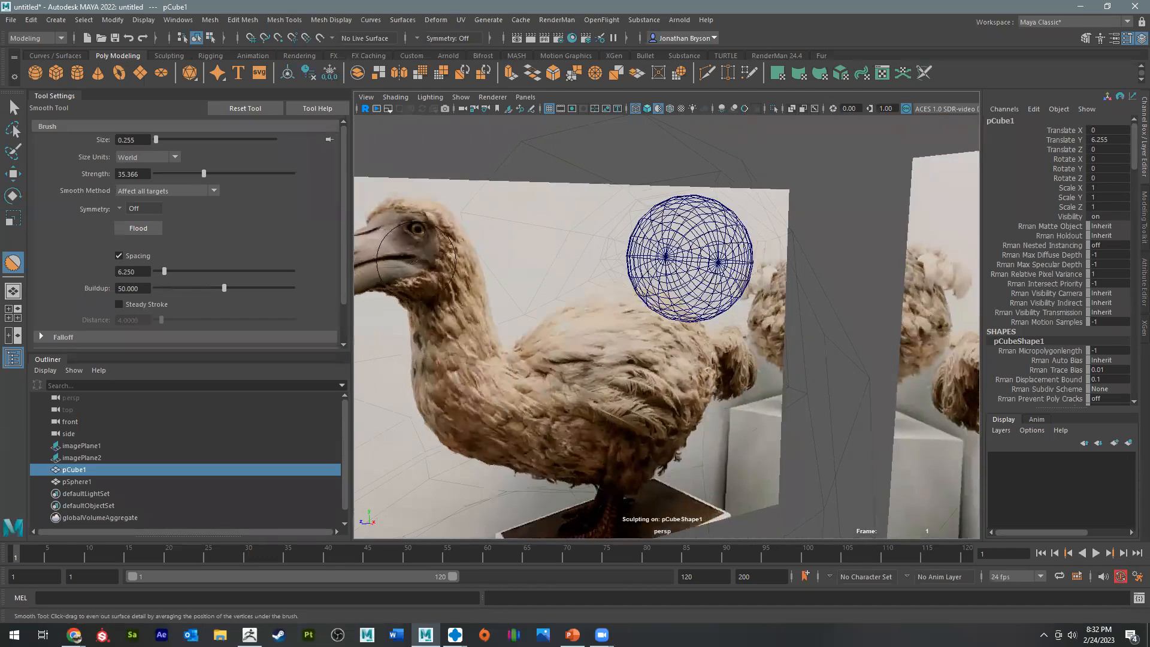
pyautogui.press('5')
pyautogui.moveTo(677, 240)
pyautogui.keyDown('alt'); pyautogui.mouseDown()
pyautogui.moveTo(661, 246)
pyautogui.moveTo(688, 251)
pyautogui.moveTo(685, 287)
pyautogui.moveTo(538, 264)
pyautogui.moveTo(553, 242)
pyautogui.moveTo(727, 225)
pyautogui.moveTo(772, 236)
pyautogui.moveTo(663, 239)
pyautogui.mouseUp(); pyautogui.keyUp('alt')
pyautogui.press('q')
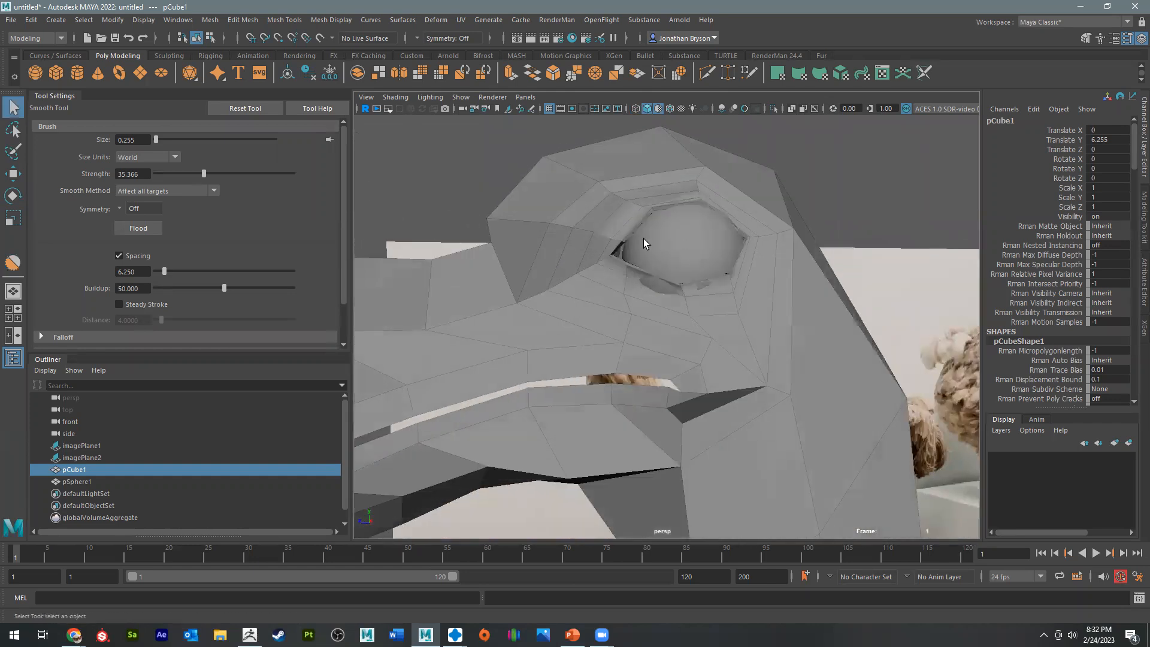
# Step: Try to mirror the half mesh across the world X axis with the current Mirror settings, and undo it
pyautogui.moveTo(610, 186); pyautogui.dragTo(661, 159, button='right')
pyautogui.keyDown('alt'); pyautogui.moveTo(580, 232); pyautogui.dragTo(698, 227, button='middle'); pyautogui.keyUp('alt')
pyautogui.keyDown('alt'); pyautogui.moveTo(697, 228); pyautogui.dragTo(601, 287, button='right'); pyautogui.keyUp('alt')
pyautogui.keyDown('alt'); pyautogui.moveTo(602, 292); pyautogui.dragTo(720, 288); pyautogui.keyUp('alt')
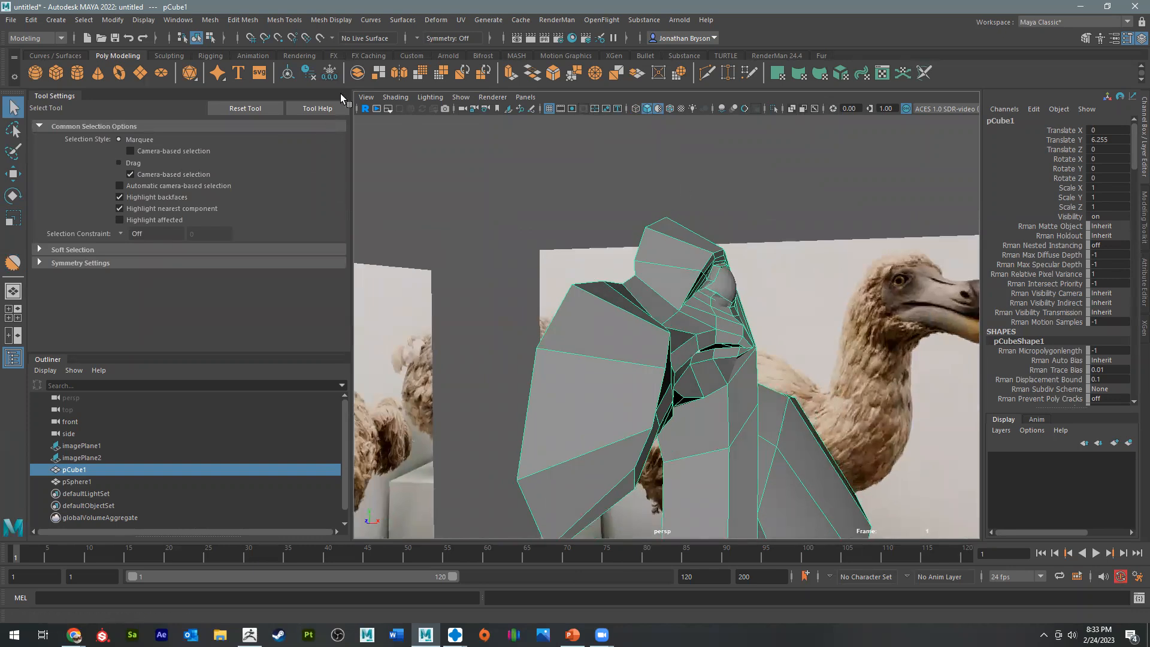
pyautogui.click(240, 21)
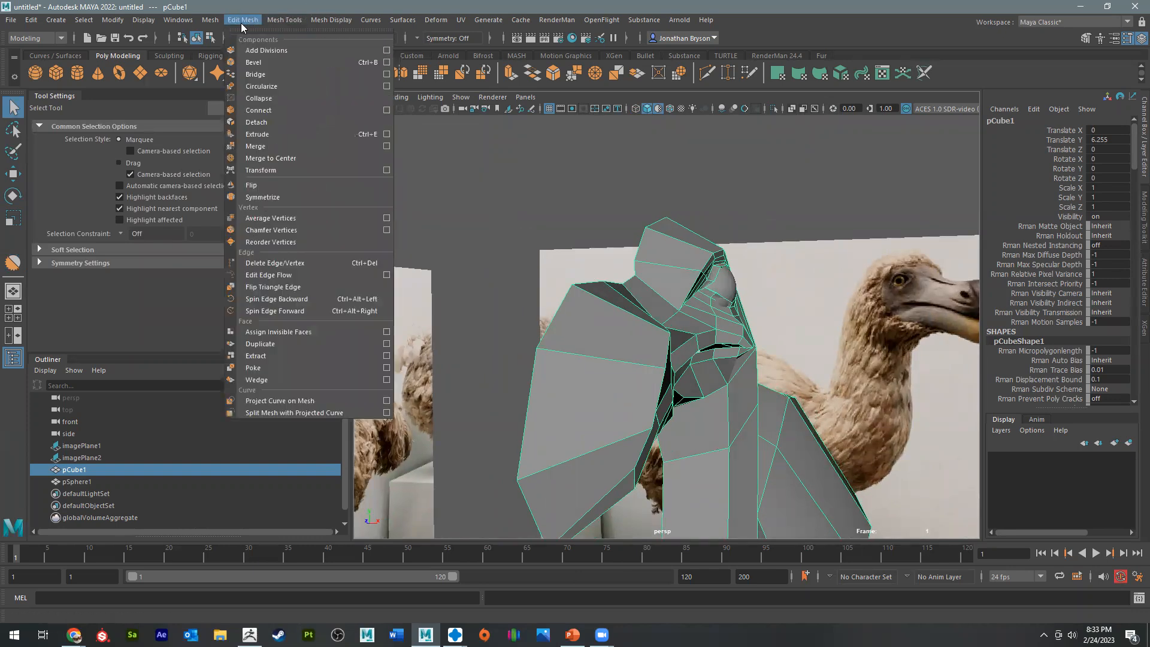
pyautogui.moveTo(210, 19)
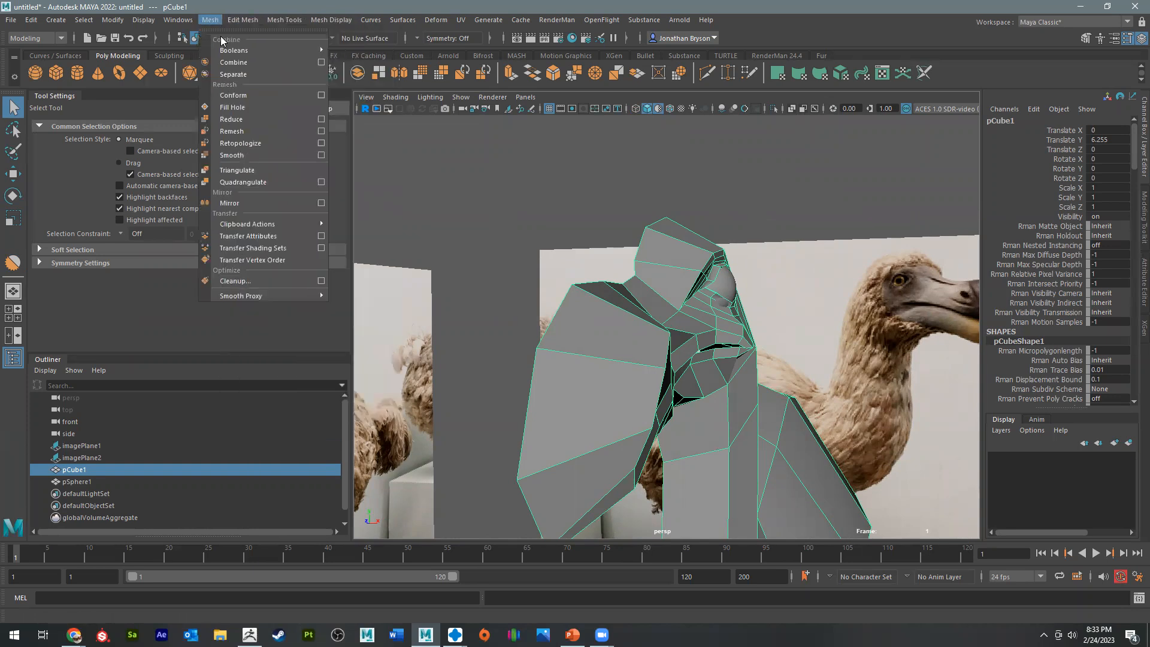
pyautogui.click(246, 204)
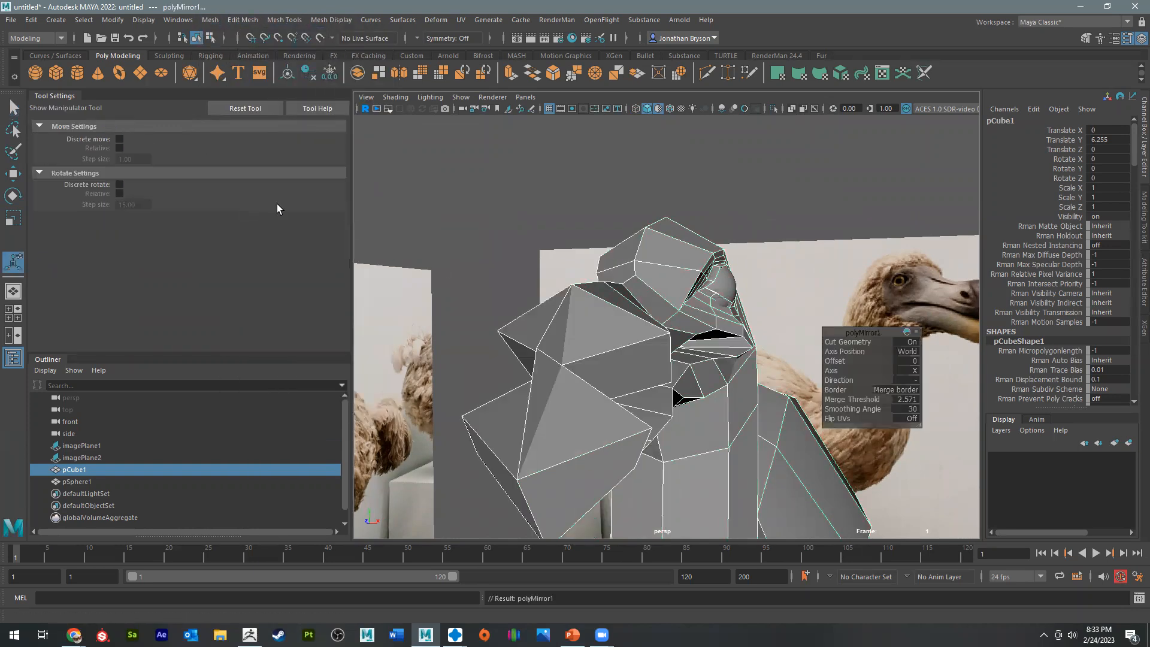
pyautogui.keyDown('alt'); pyautogui.moveTo(626, 394); pyautogui.dragTo(684, 390); pyautogui.keyUp('alt')
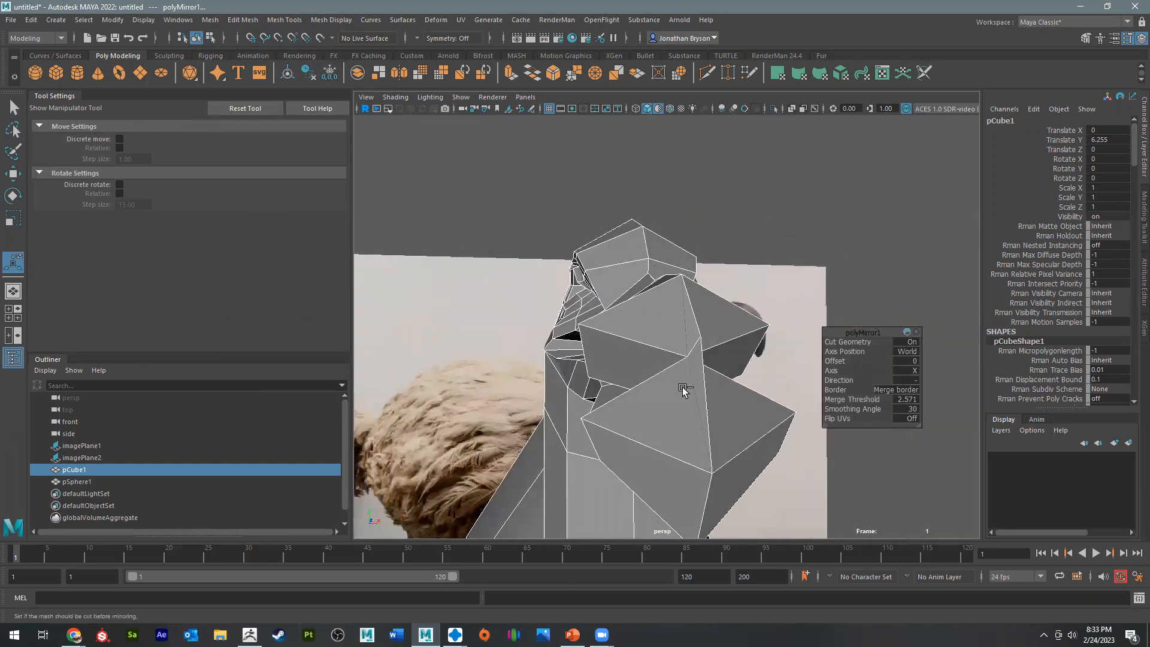
pyautogui.hotkey('ctrl', 'z')
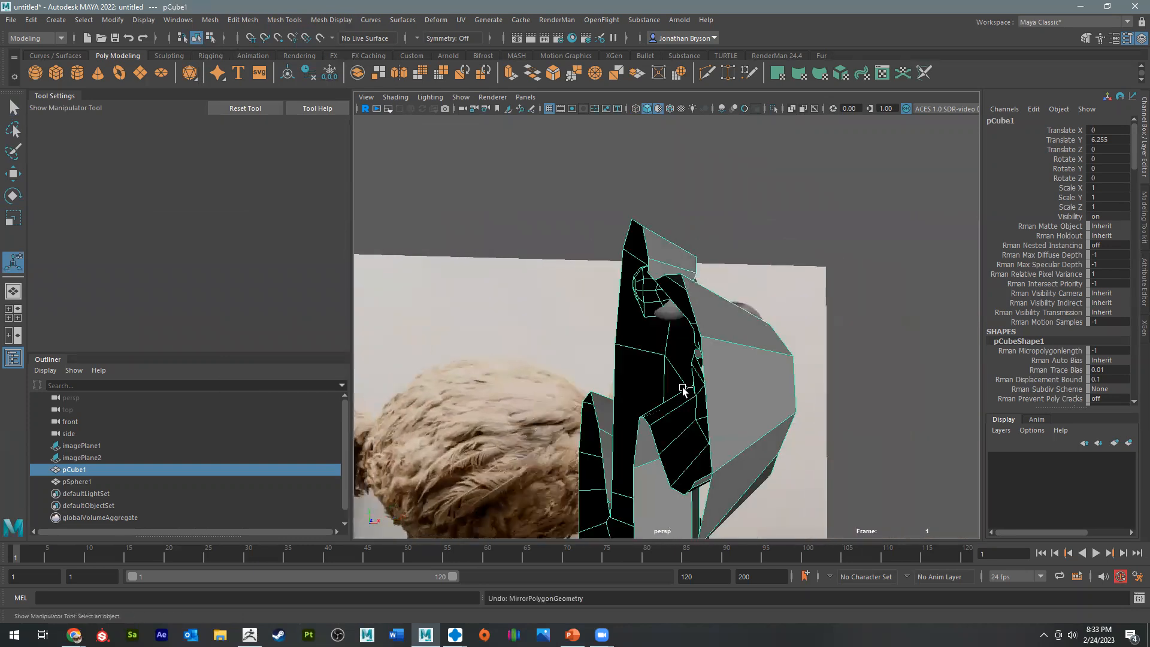
# Step: Mirror the half mesh across world X in the negative direction with cut geometry, merged border vertices and an automatic merge threshold
pyautogui.click(210, 20)
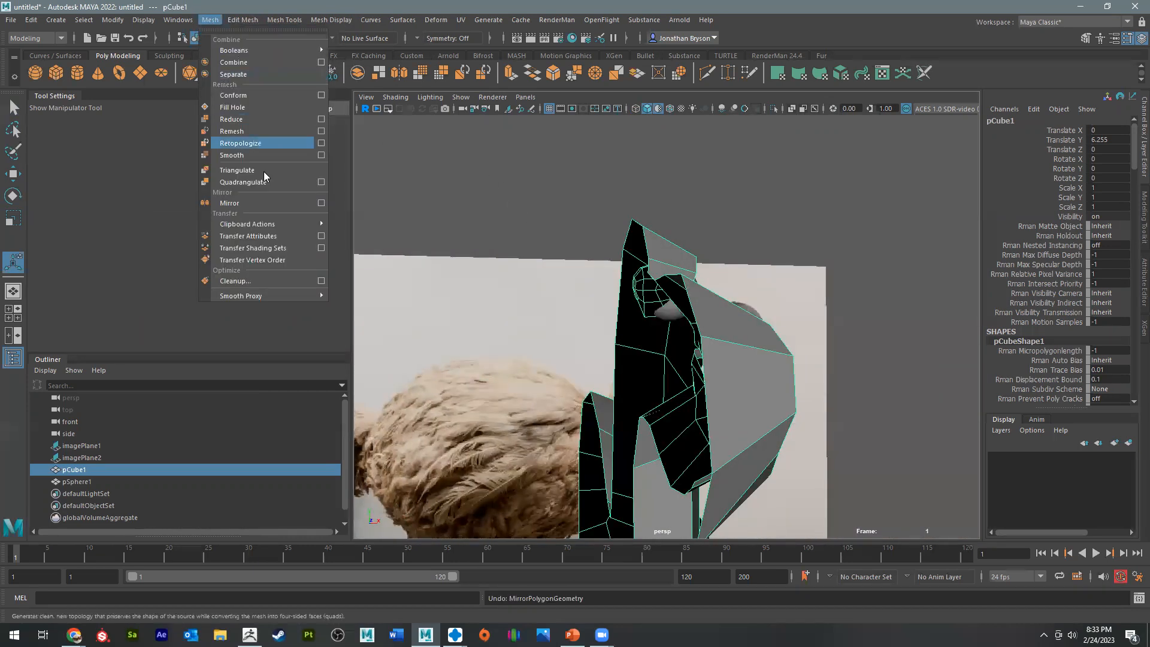
pyautogui.moveTo(265, 48)
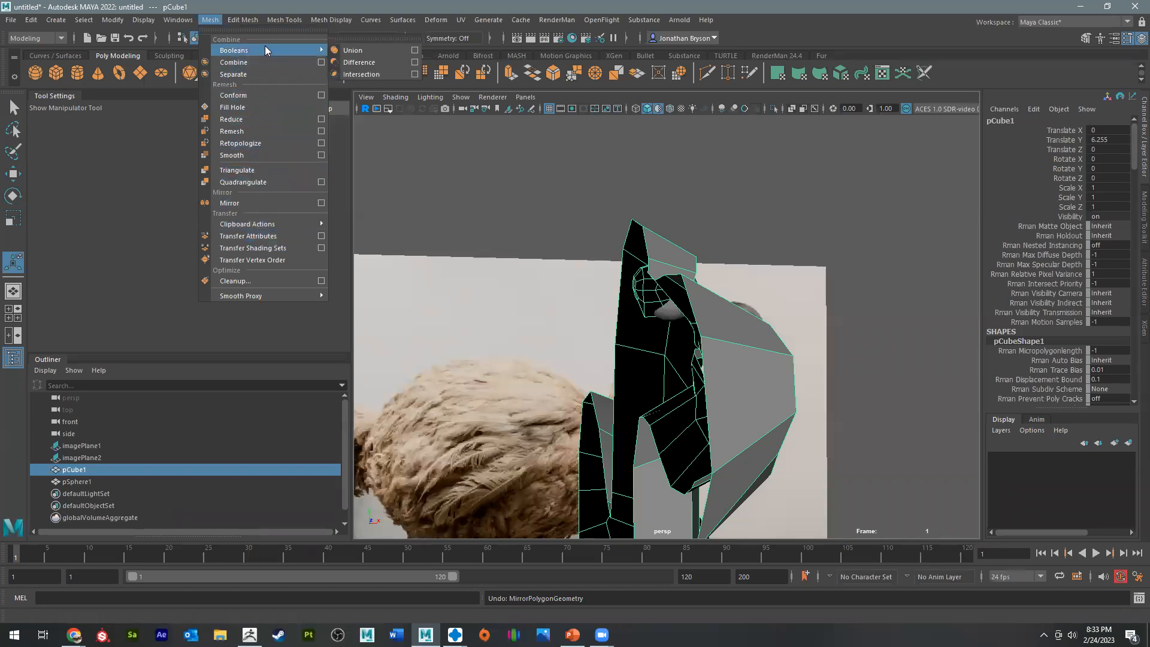
pyautogui.click(322, 203)
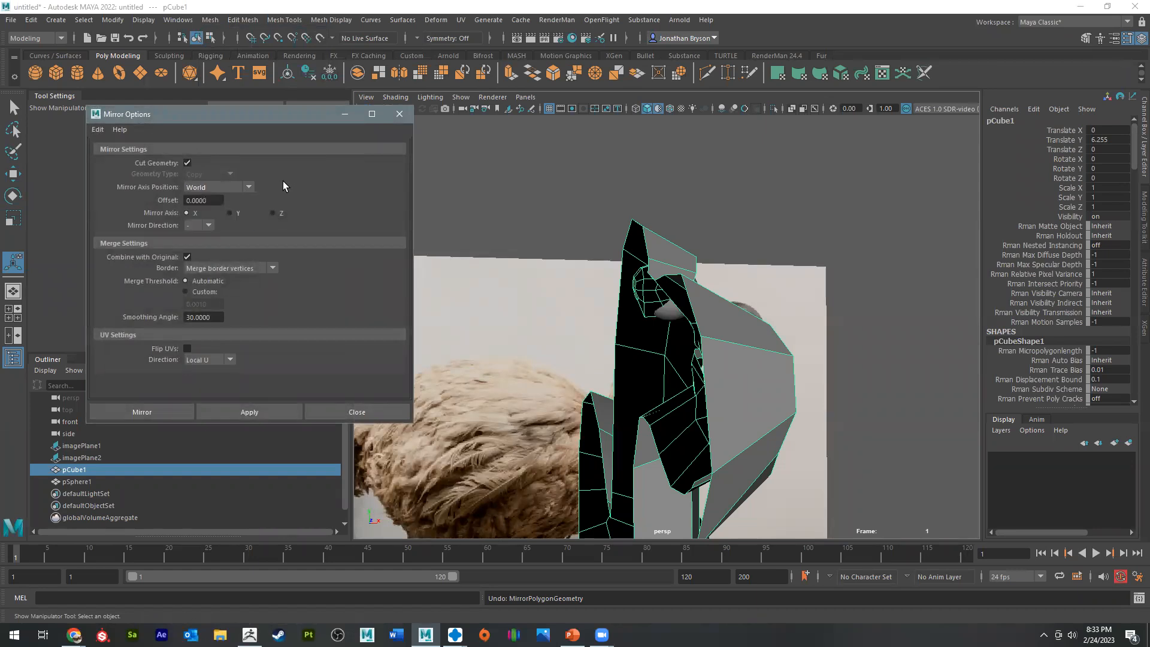
pyautogui.click(155, 410)
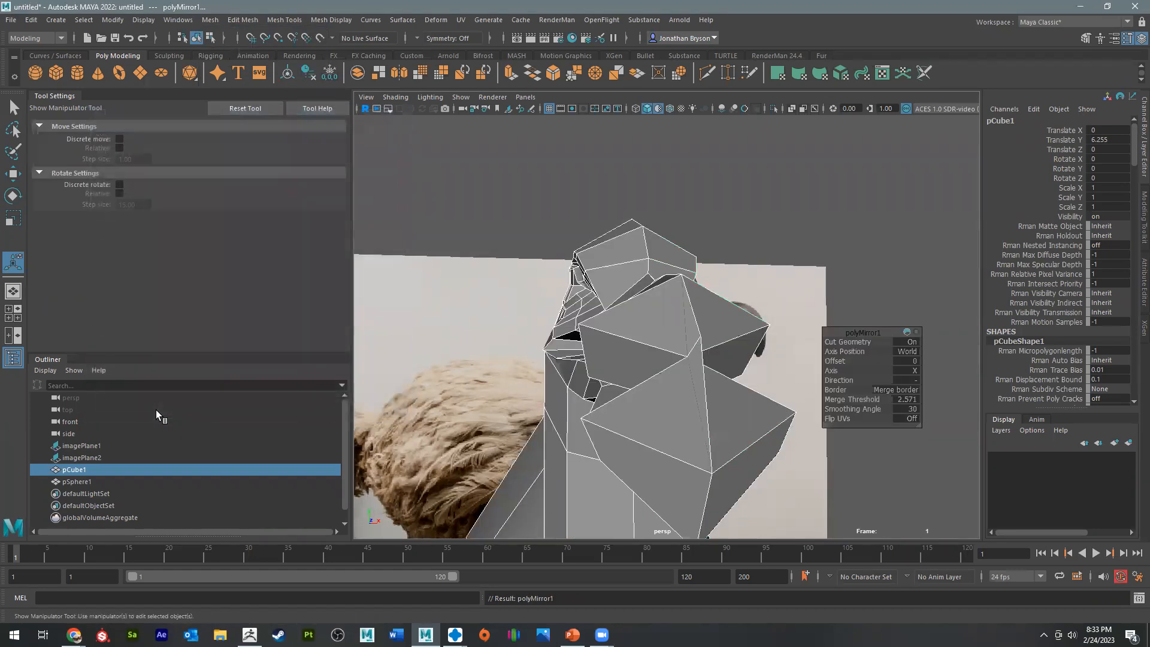
# Step: Undo the last mirror of the half mesh
pyautogui.keyDown('alt'); pyautogui.moveTo(652, 355); pyautogui.dragTo(708, 344); pyautogui.keyUp('alt')
pyautogui.hotkey('ctrl', 'z')
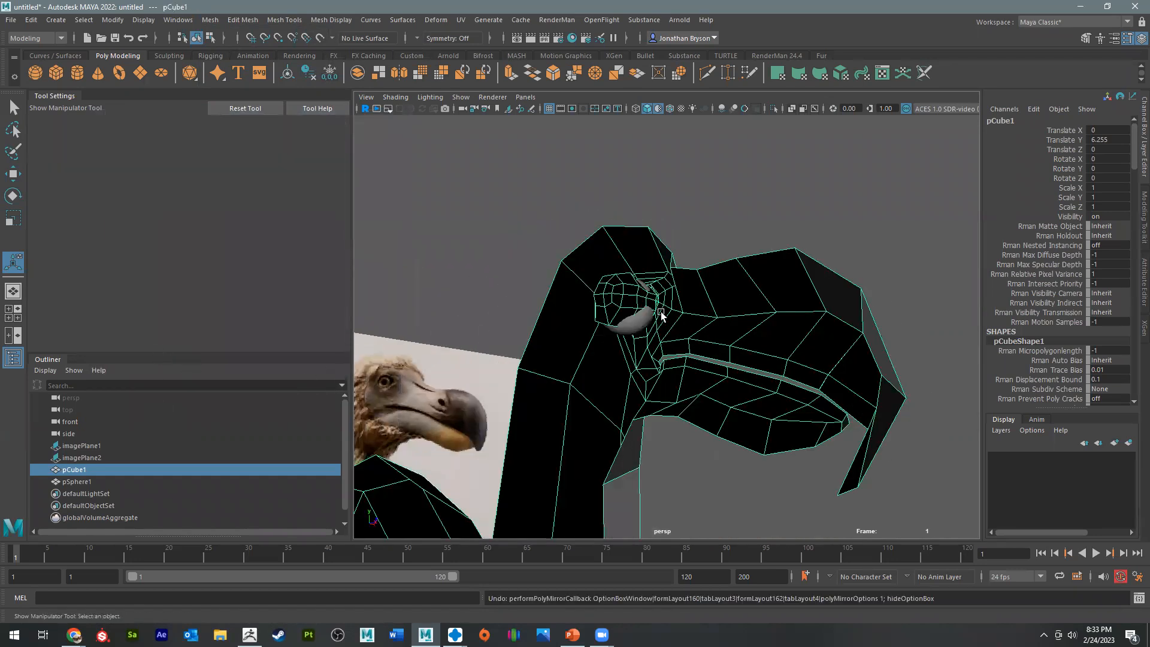
pyautogui.keyDown('alt'); pyautogui.moveTo(669, 475); pyautogui.dragTo(568, 247); pyautogui.keyUp('alt')
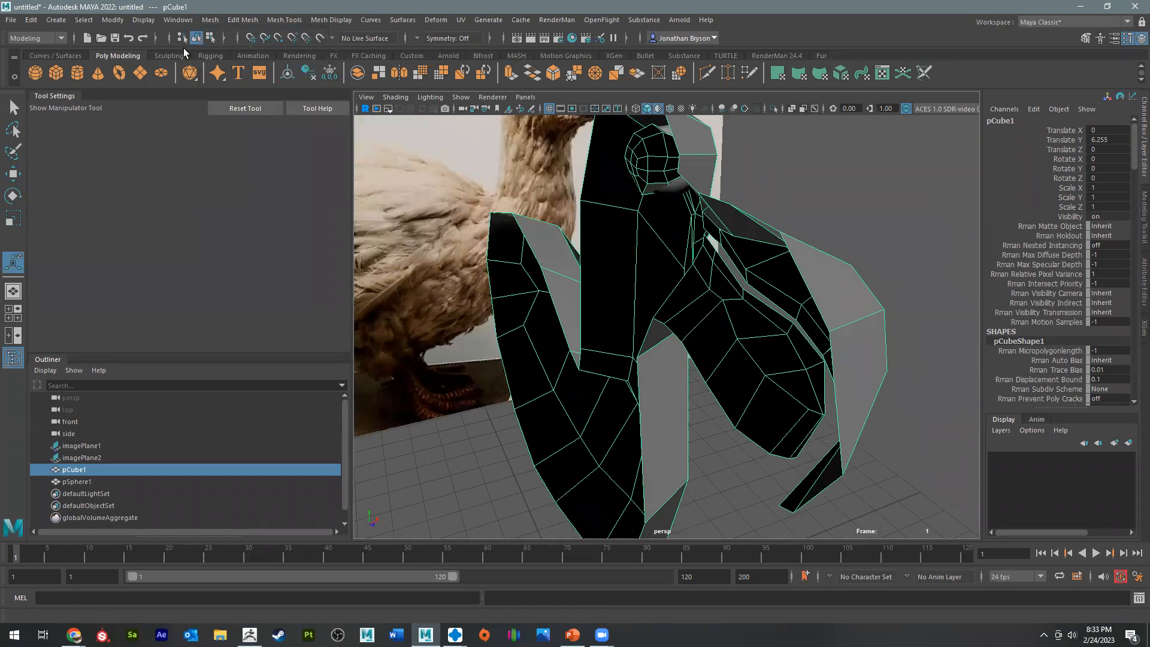
# Step: Duplicate the half mesh with Duplicate Special, using reset default options and a scale of -1 in X
pyautogui.click(31, 21)
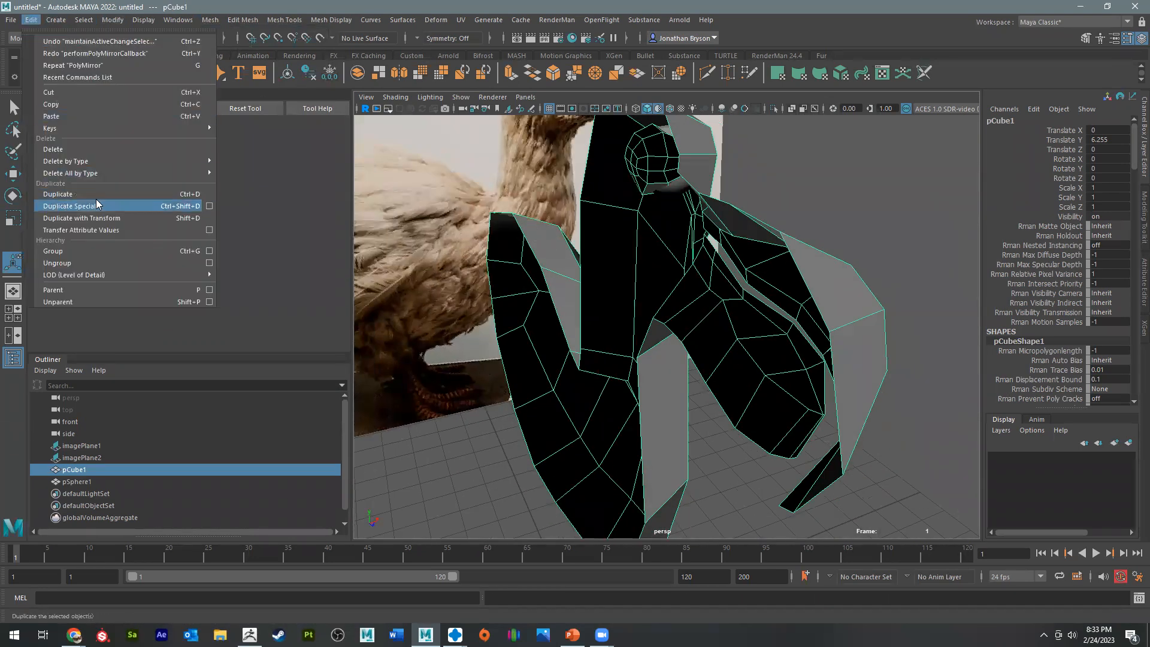
pyautogui.click(209, 206)
pyautogui.click(228, 244)
pyautogui.write('-1')
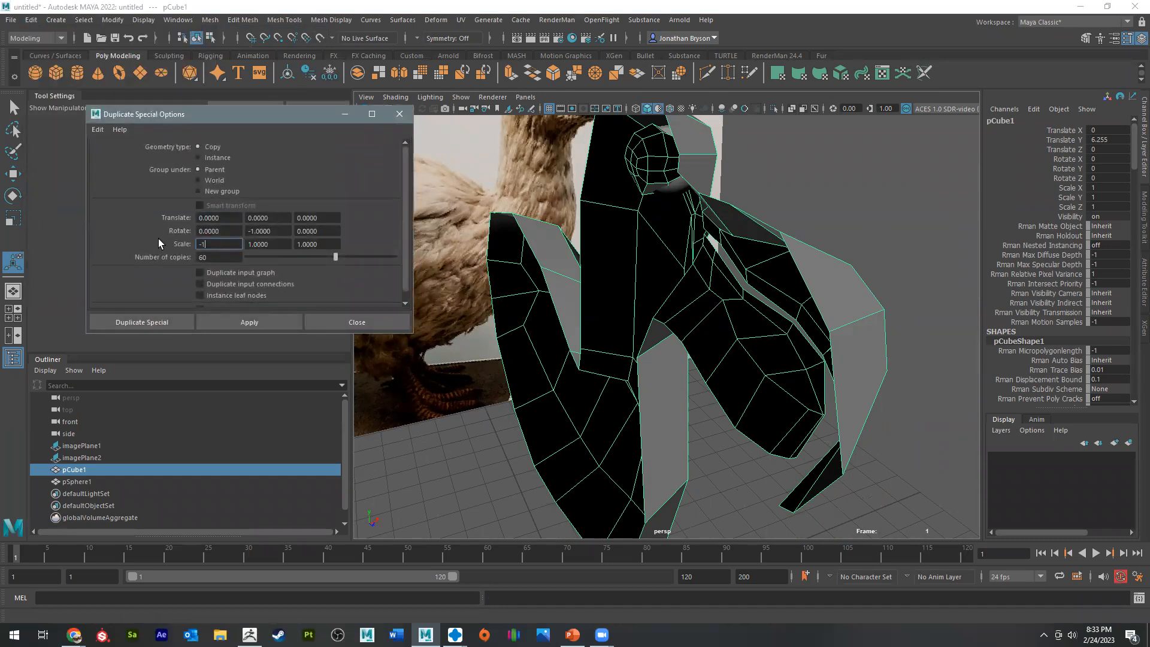
pyautogui.press('Tab')
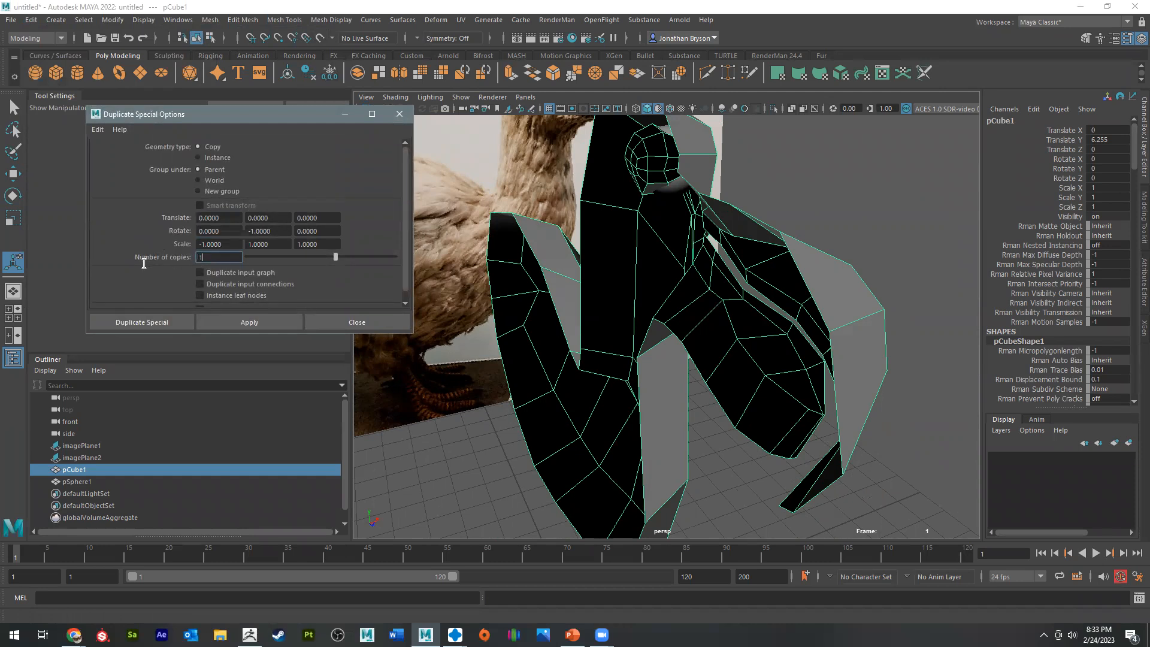
pyautogui.click(280, 234)
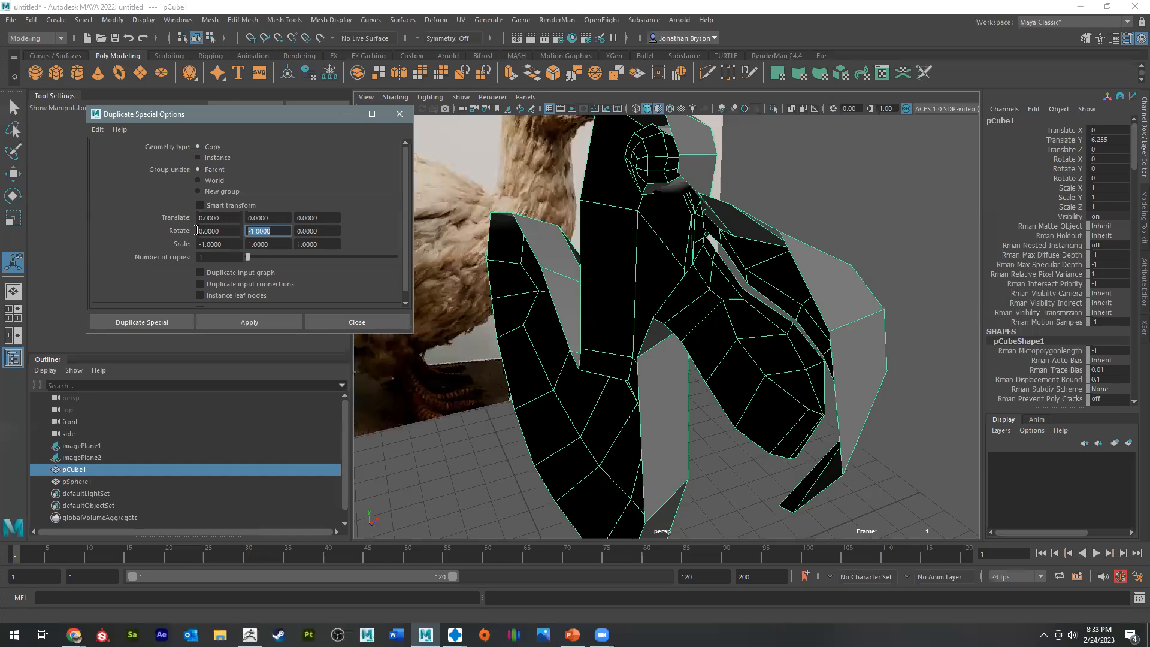
pyautogui.write('0')
pyautogui.click(91, 131)
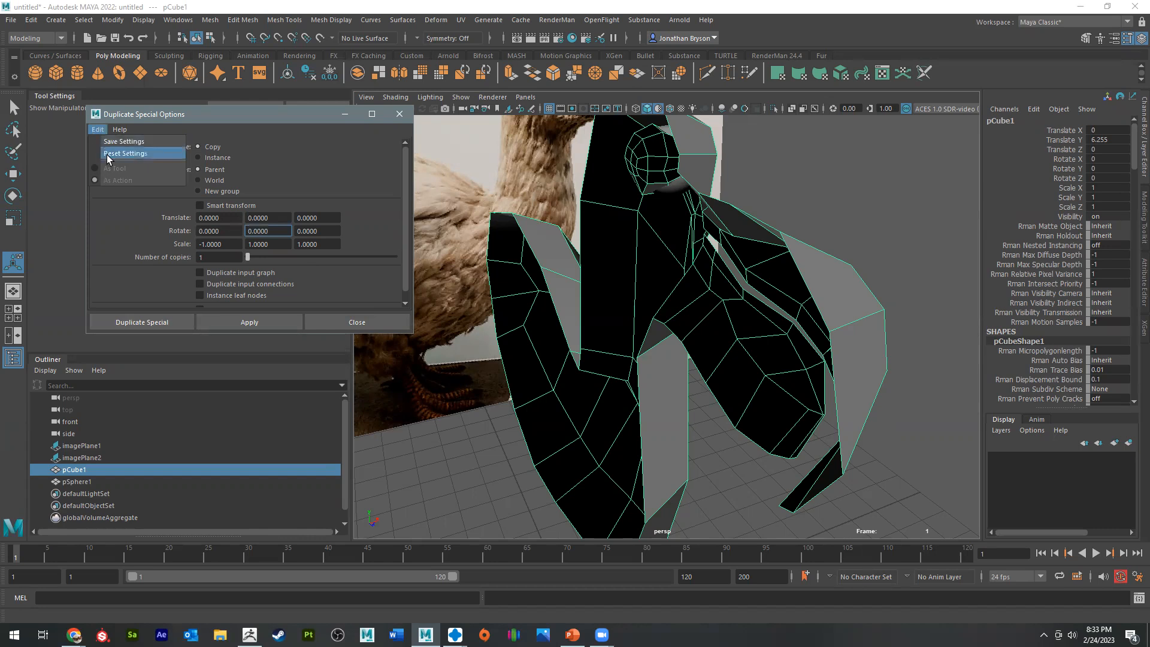
pyautogui.click(119, 154)
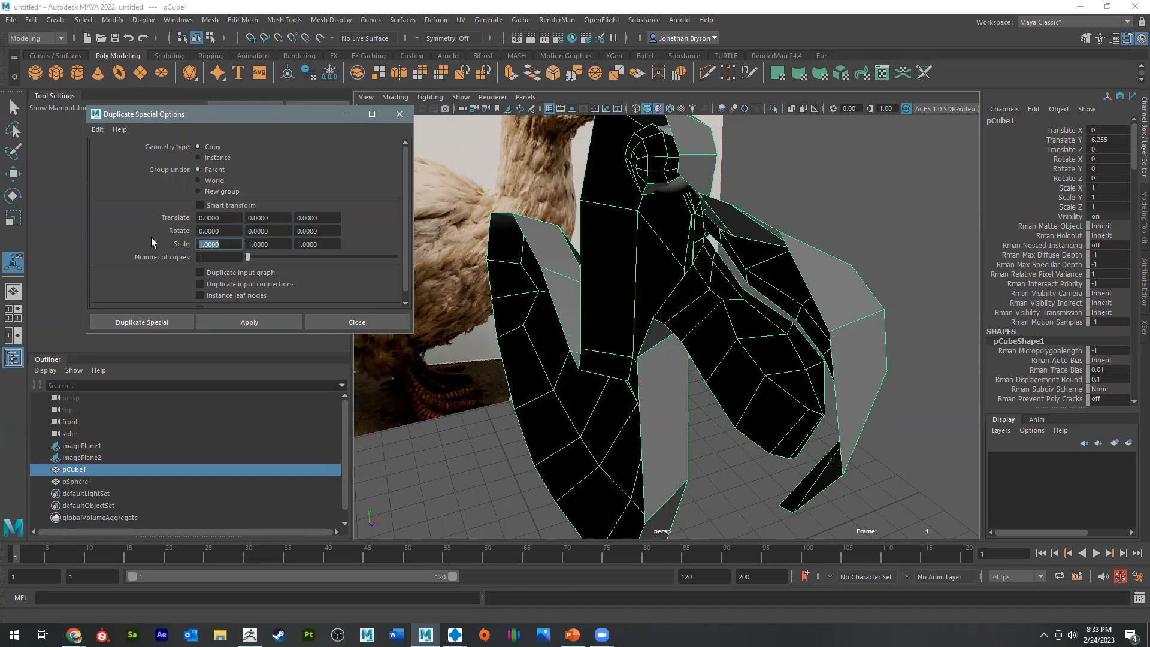
pyautogui.write('-1')
pyautogui.click(147, 323)
# Step: Select the original half and its mirrored copy and combine them into one mesh
pyautogui.keyDown('alt'); pyautogui.moveTo(622, 320); pyautogui.dragTo(605, 249); pyautogui.keyUp('alt')
pyautogui.moveTo(614, 212); pyautogui.dragTo(561, 214, button='right')
pyautogui.scroll(-5, 638, 233)
pyautogui.scroll(2, 669, 271)
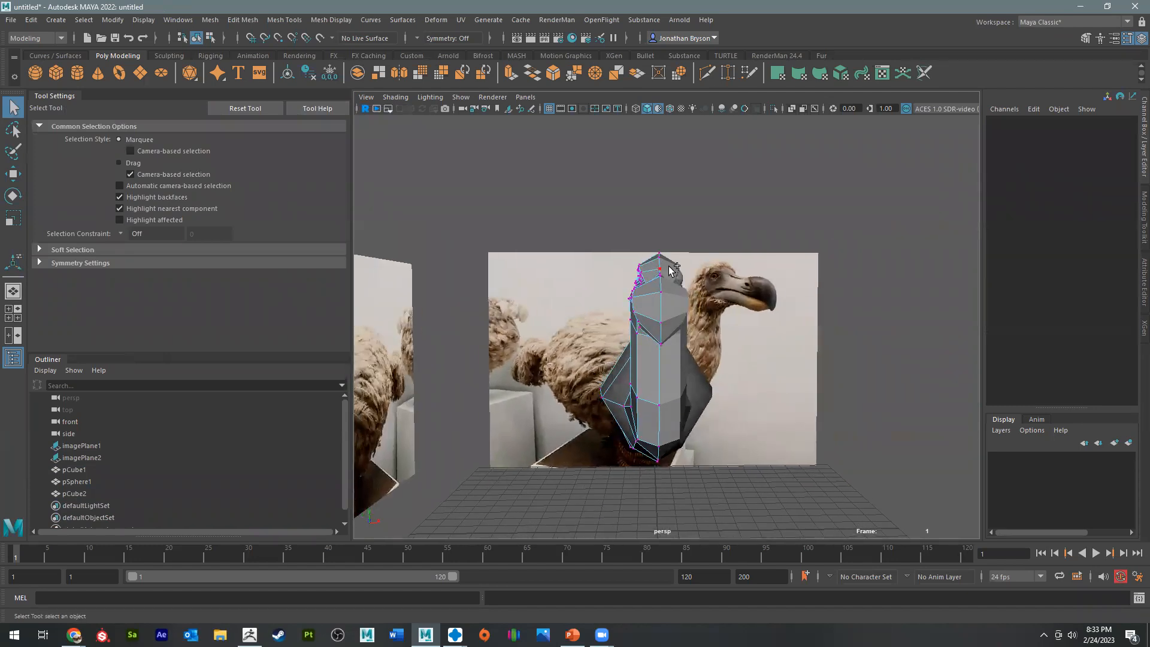
pyautogui.click(668, 267)
pyautogui.moveTo(669, 267); pyautogui.dragTo(712, 252, button='right')
pyautogui.click(672, 265)
pyautogui.keyDown('shift'); pyautogui.click(651, 269); pyautogui.keyUp('shift')
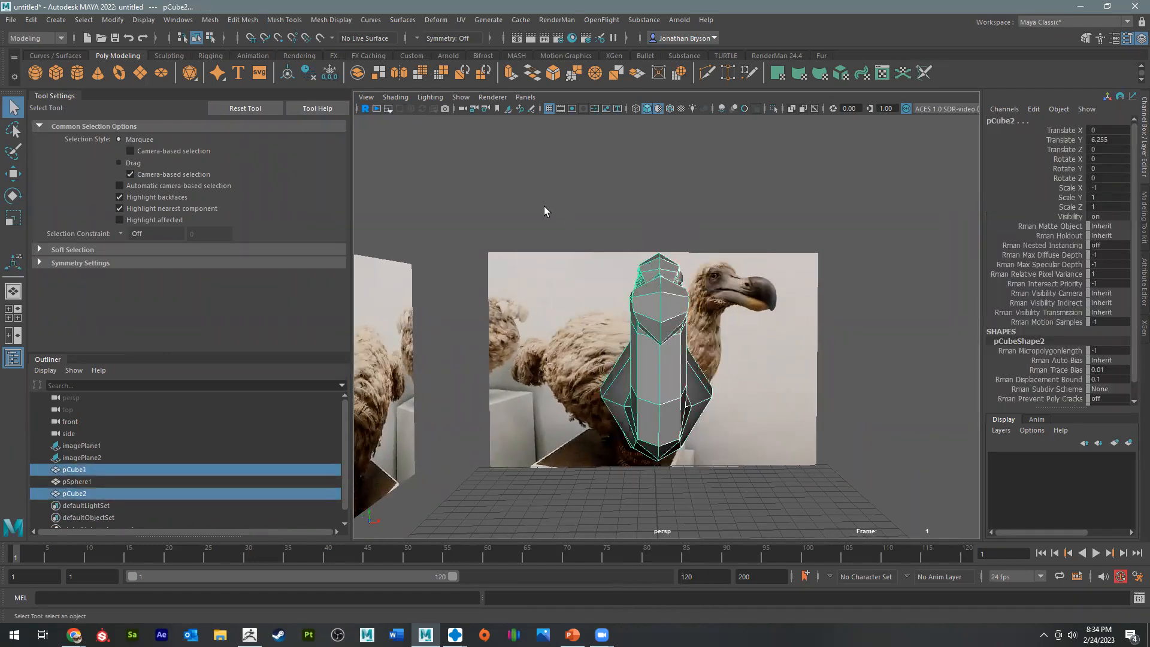
pyautogui.click(246, 20)
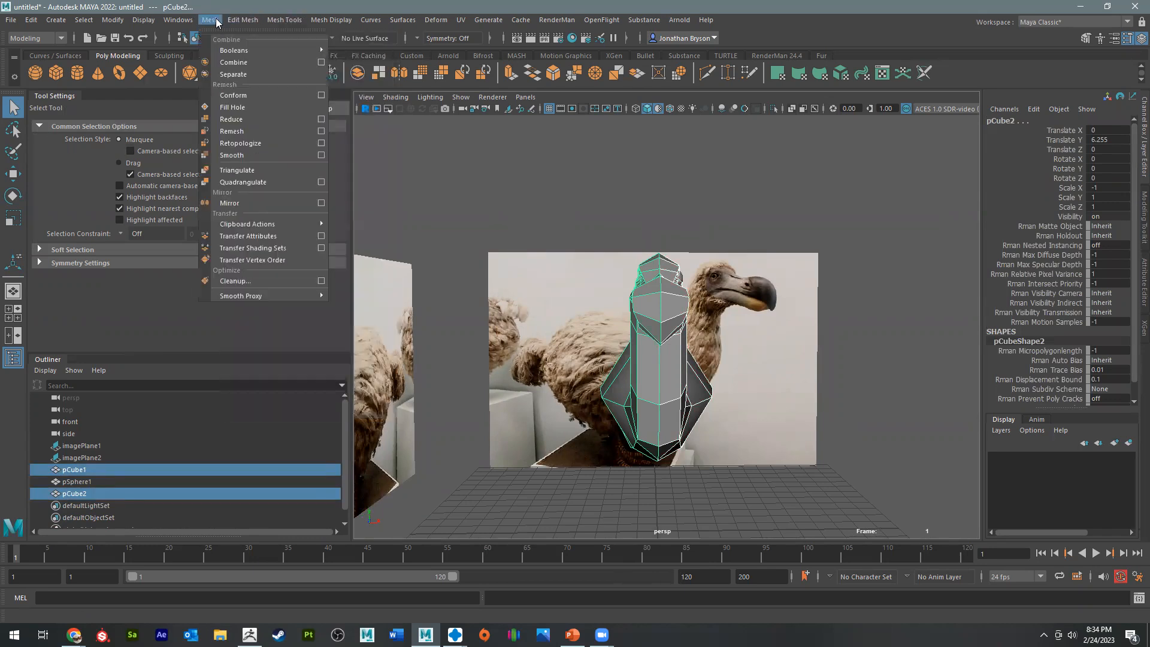
pyautogui.click(252, 64)
# Step: Select the vertices along the combined mesh's centre line from above, using wireframe display
pyautogui.moveTo(662, 310); pyautogui.dragTo(599, 304, button='right')
pyautogui.keyDown('alt'); pyautogui.moveTo(663, 309); pyautogui.dragTo(659, 303); pyautogui.keyUp('alt')
pyautogui.moveTo(650, 243); pyautogui.dragTo(548, 513)
pyautogui.press('4')
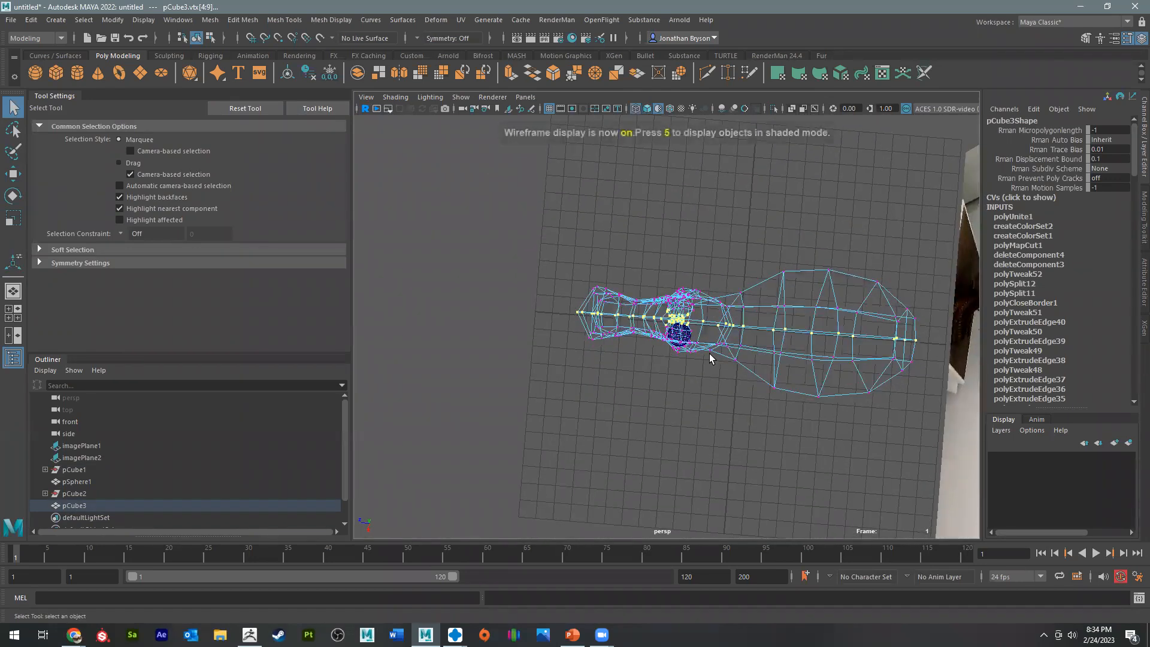
# Step: Remove the inner eye socket vertices from the selection, keeping only those on the centre seam
pyautogui.keyDown('alt'); pyautogui.moveTo(710, 353); pyautogui.dragTo(949, 403, button='right'); pyautogui.keyUp('alt')
pyautogui.keyDown('alt'); pyautogui.moveTo(669, 339); pyautogui.dragTo(752, 356, button='right'); pyautogui.keyUp('alt')
pyautogui.keyDown('alt'); pyautogui.moveTo(584, 218); pyautogui.dragTo(722, 326, button='middle'); pyautogui.keyUp('alt')
pyautogui.keyDown('alt'); pyautogui.moveTo(722, 325); pyautogui.dragTo(605, 210); pyautogui.keyUp('alt')
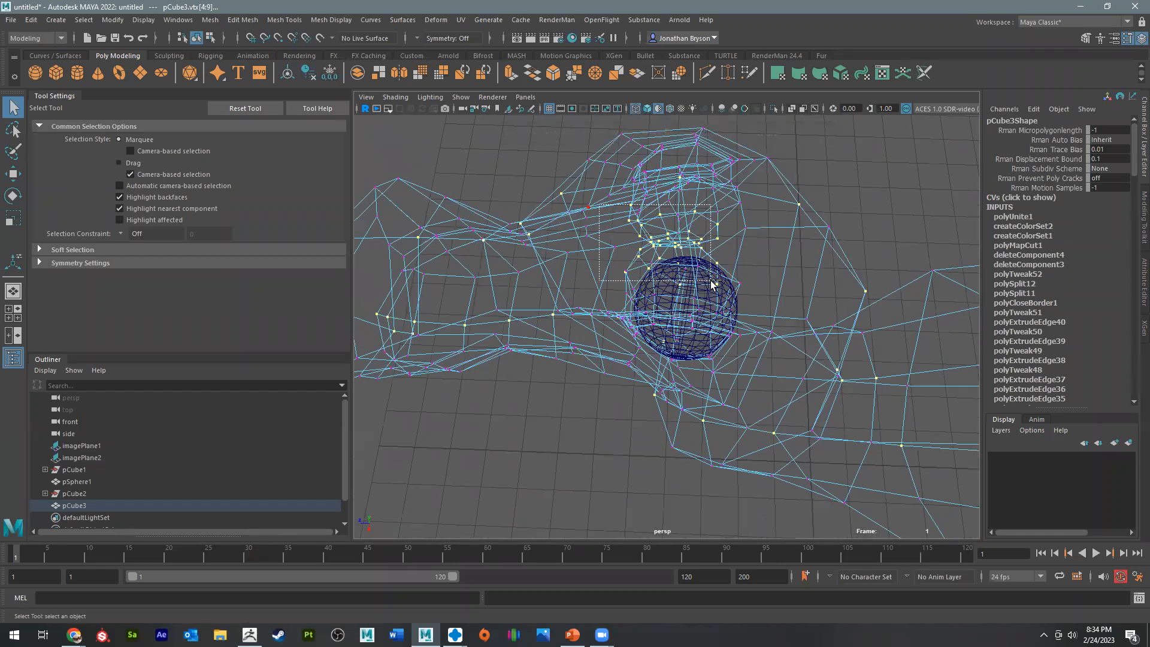
pyautogui.keyDown('alt'); pyautogui.moveTo(725, 283); pyautogui.dragTo(830, 247); pyautogui.keyUp('alt')
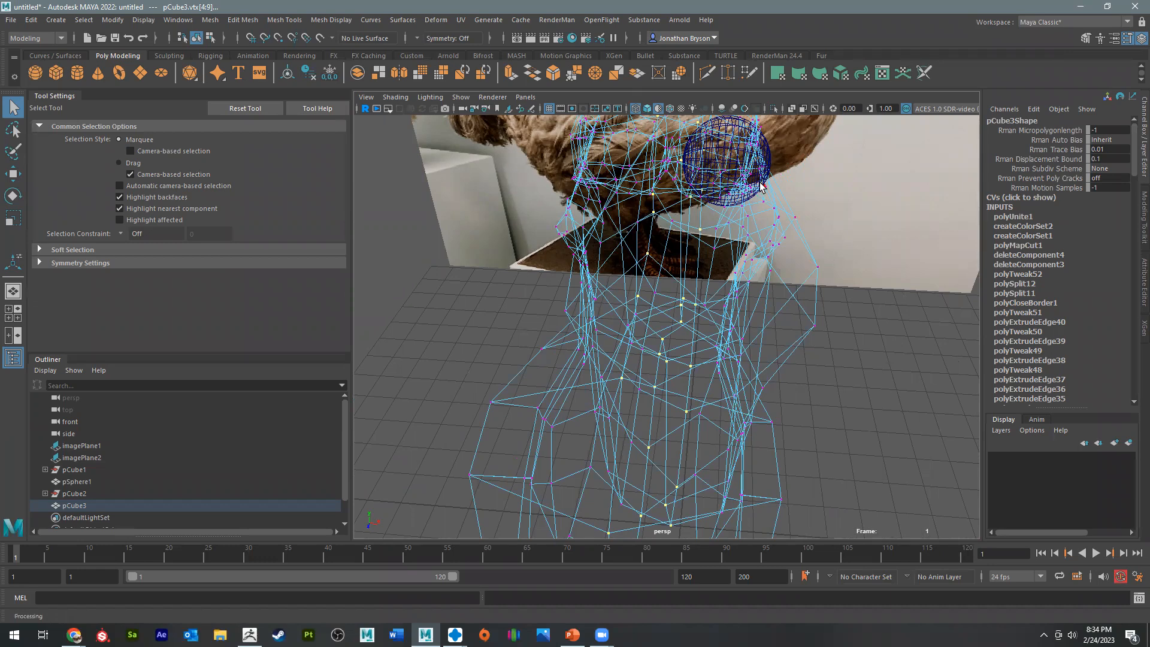
pyautogui.keyDown('alt'); pyautogui.moveTo(747, 288); pyautogui.dragTo(694, 246); pyautogui.keyUp('alt')
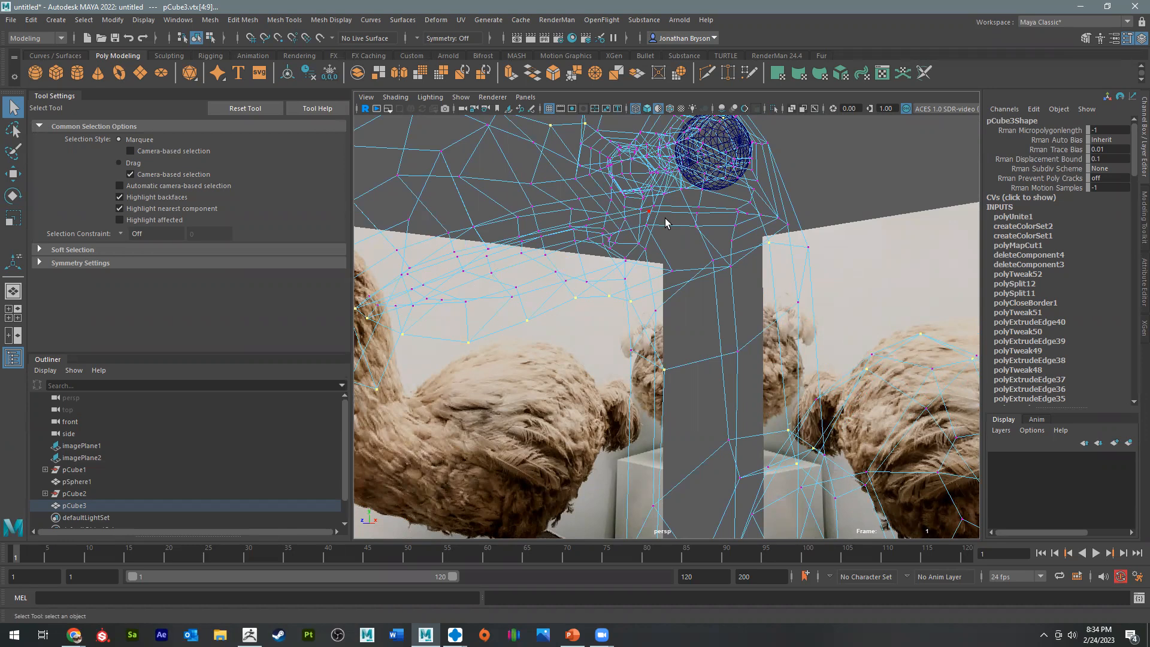
pyautogui.keyDown('alt'); pyautogui.moveTo(733, 296); pyautogui.dragTo(540, 173); pyautogui.keyUp('alt')
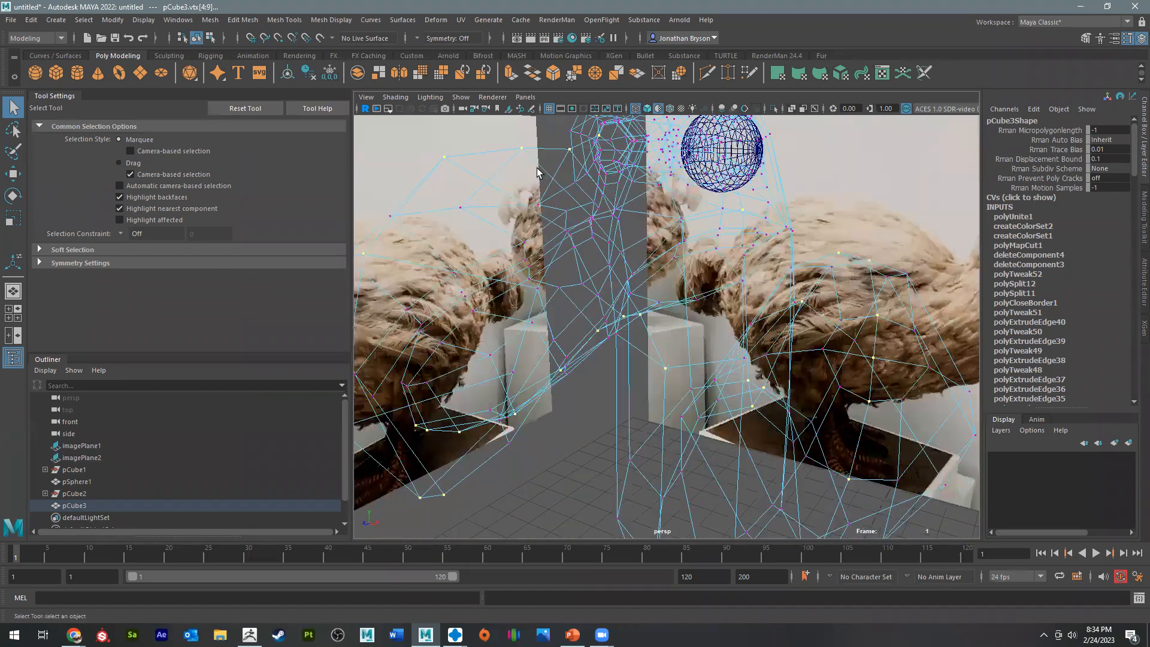
# Step: Merge the selected seam vertices with a threshold of 0 and check the result in smoothed, shaded display
pyautogui.click(331, 20)
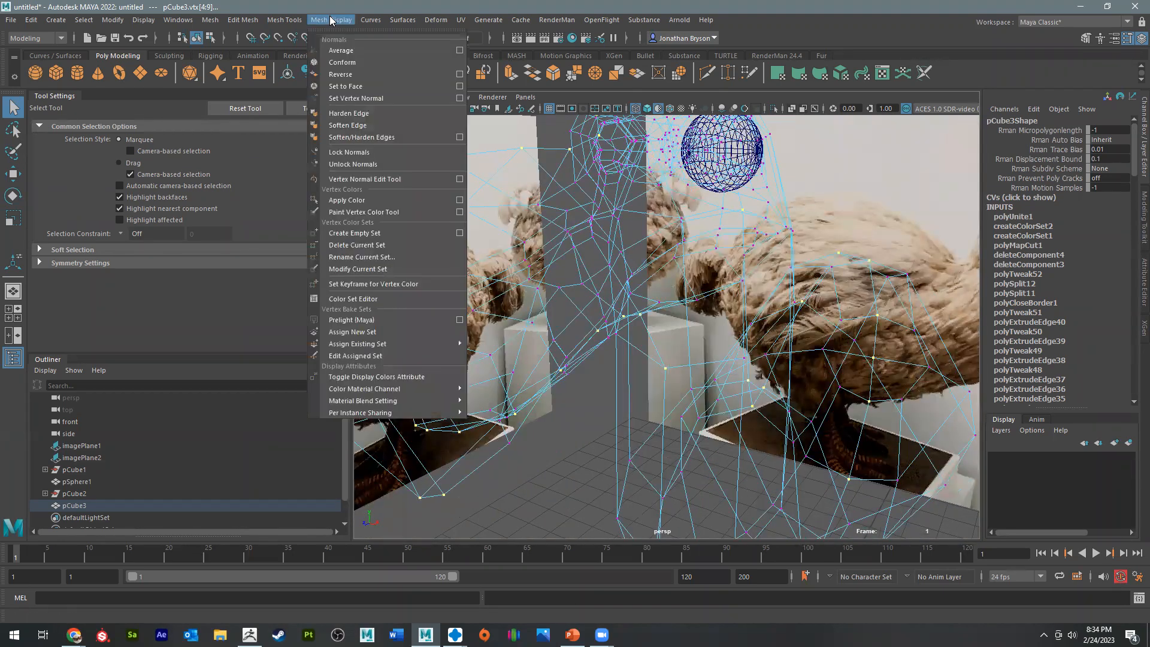
pyautogui.moveTo(284, 19)
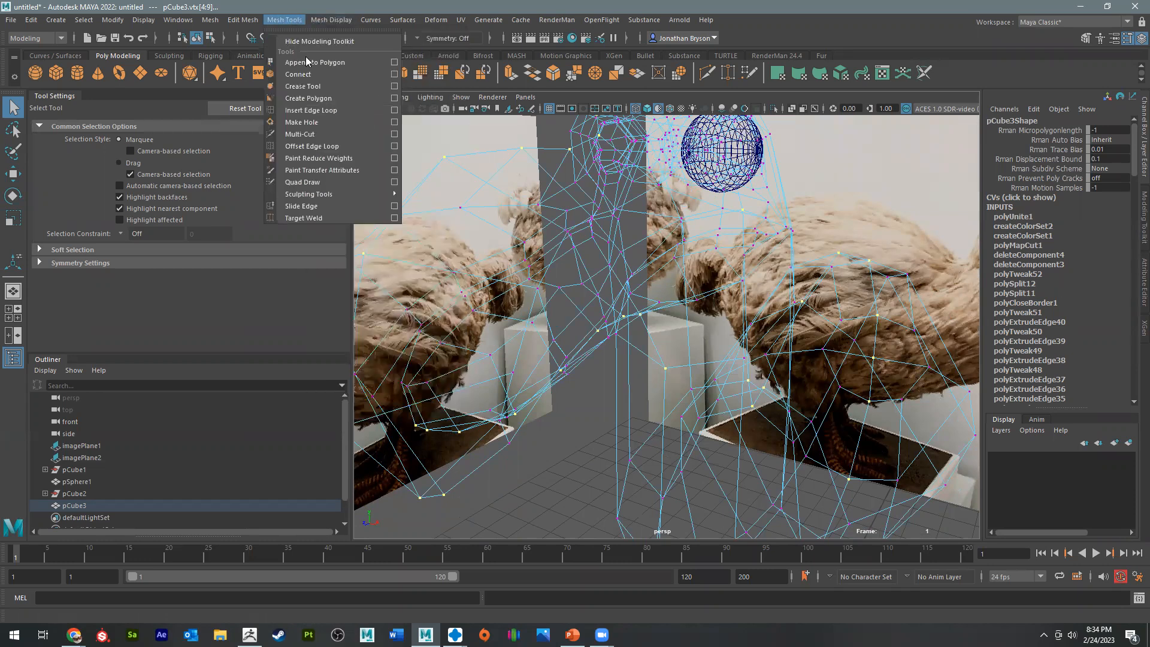
pyautogui.moveTo(230, 20)
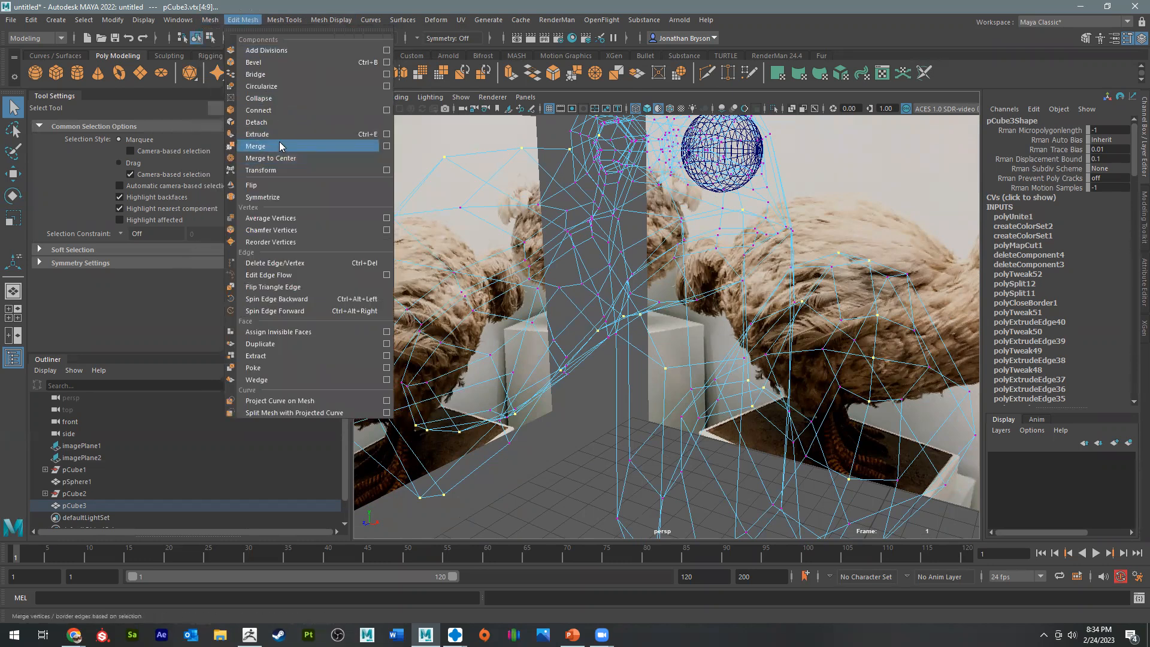
pyautogui.click(386, 146)
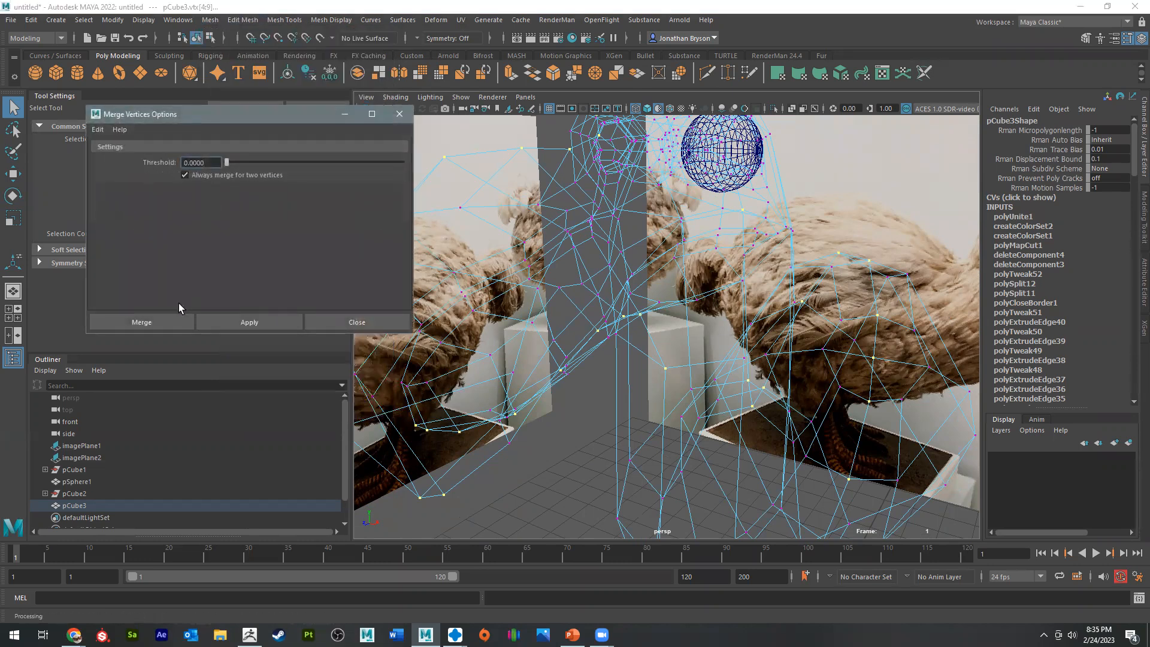
pyautogui.click(149, 319)
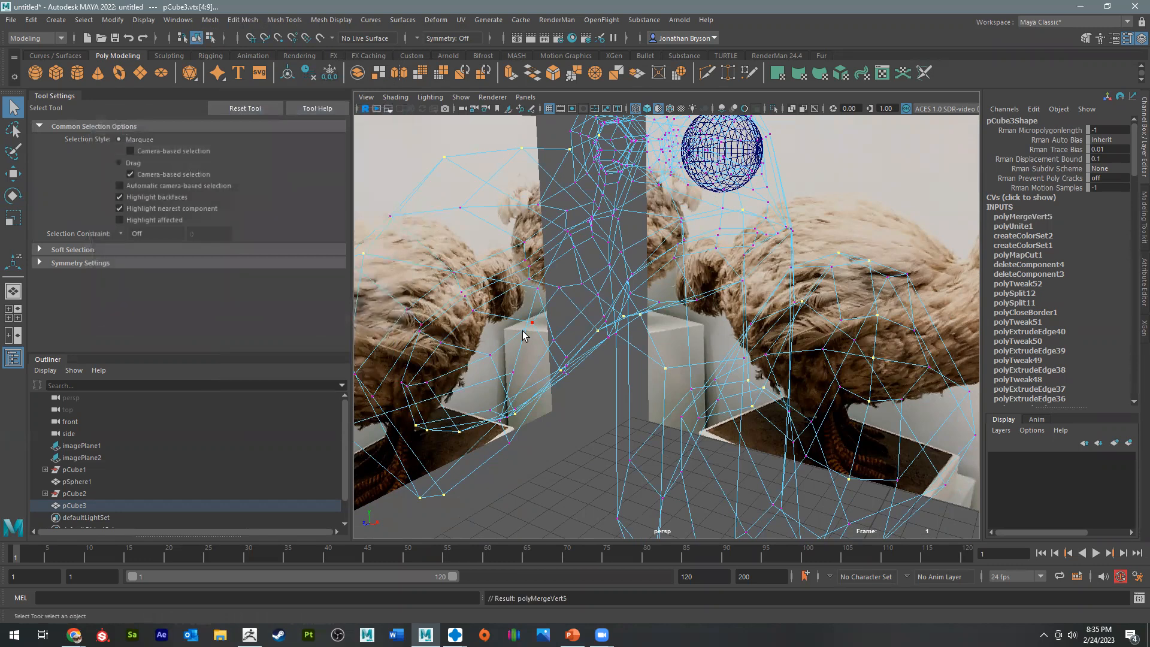
pyautogui.press('3')
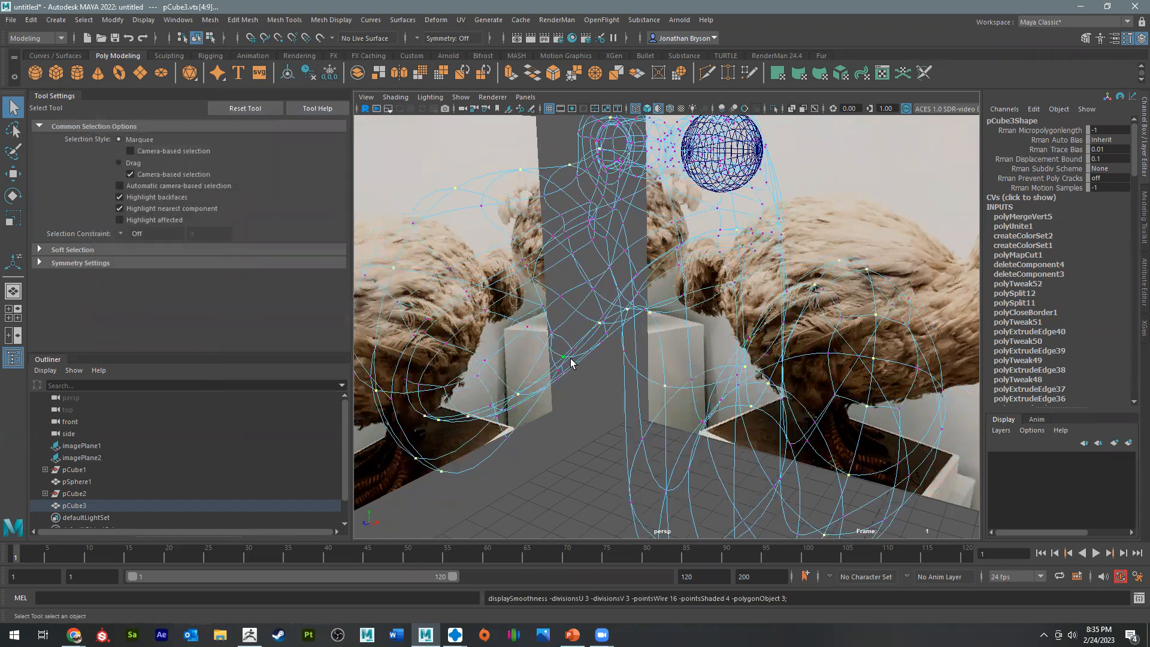
pyautogui.press('5')
pyautogui.moveTo(572, 359)
pyautogui.keyDown('alt'); pyautogui.mouseDown()
pyautogui.moveTo(673, 349)
pyautogui.moveTo(925, 247)
pyautogui.moveTo(913, 264)
pyautogui.moveTo(935, 239)
pyautogui.moveTo(916, 267)
pyautogui.moveTo(939, 198)
pyautogui.moveTo(884, 237)
pyautogui.moveTo(875, 295)
pyautogui.moveTo(481, 299)
pyautogui.moveTo(672, 334)
pyautogui.mouseUp(); pyautogui.keyUp('alt')
pyautogui.press('1')
# Step: Turn on Object X symmetry and merge the two open vertex pairs on the beak seam beside the mouth opening
pyautogui.scroll(10, 544, 352)
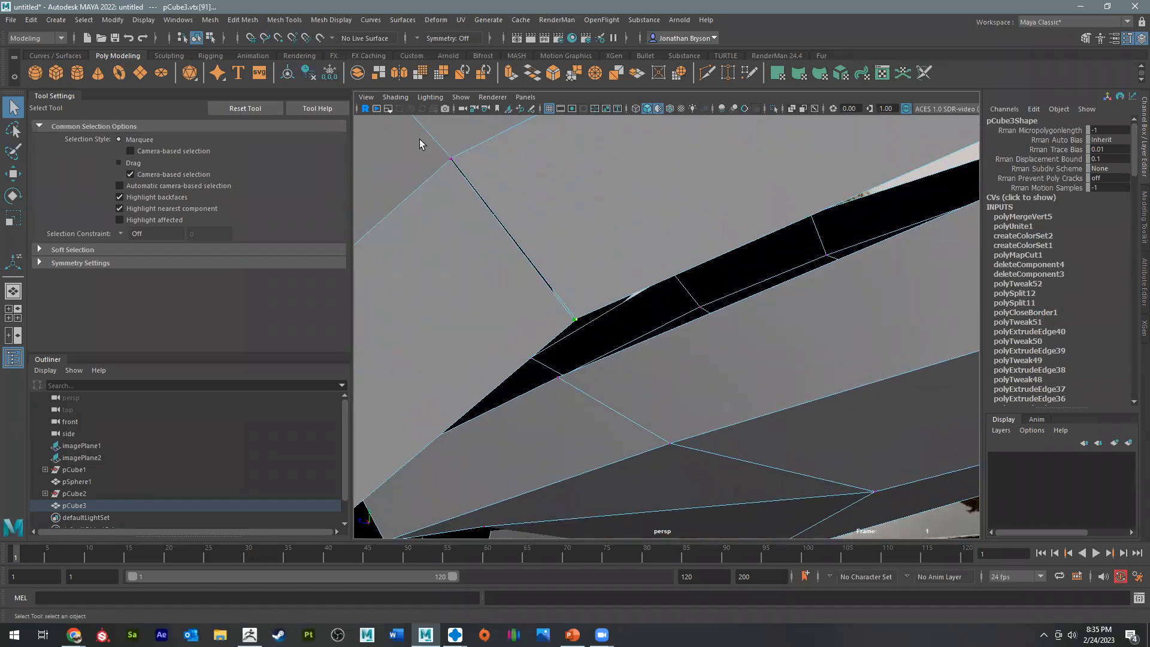
pyautogui.click(415, 39)
pyautogui.click(452, 57)
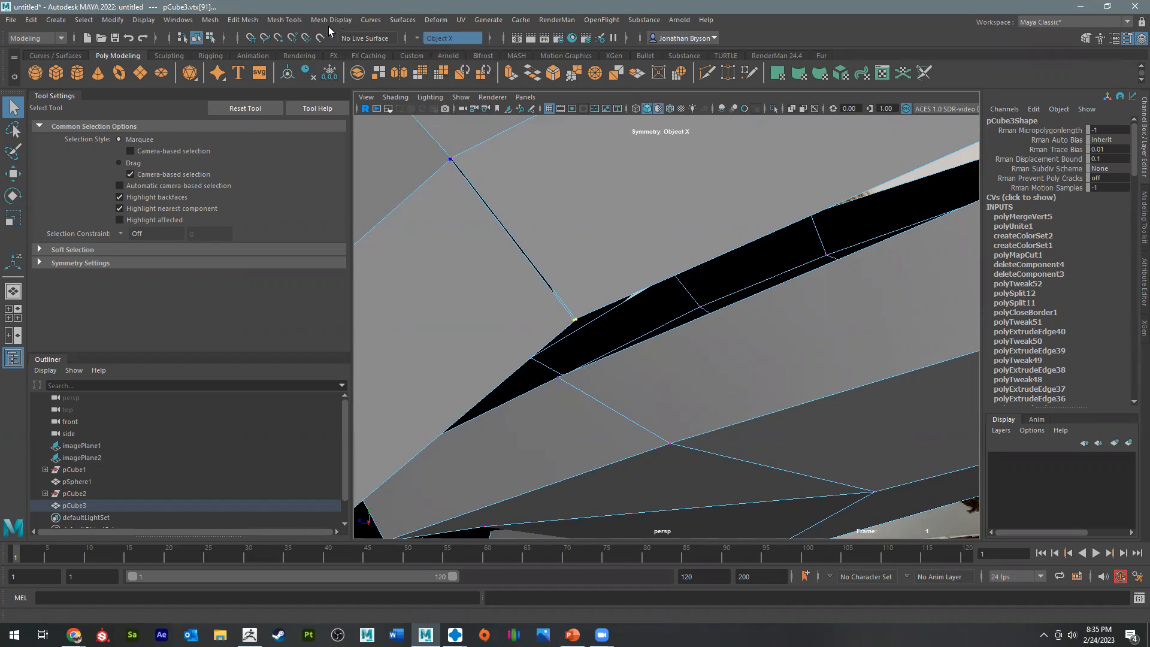
pyautogui.keyDown('shift'); pyautogui.moveTo(575, 325); pyautogui.dragTo(571, 250, button='right'); pyautogui.keyUp('shift')
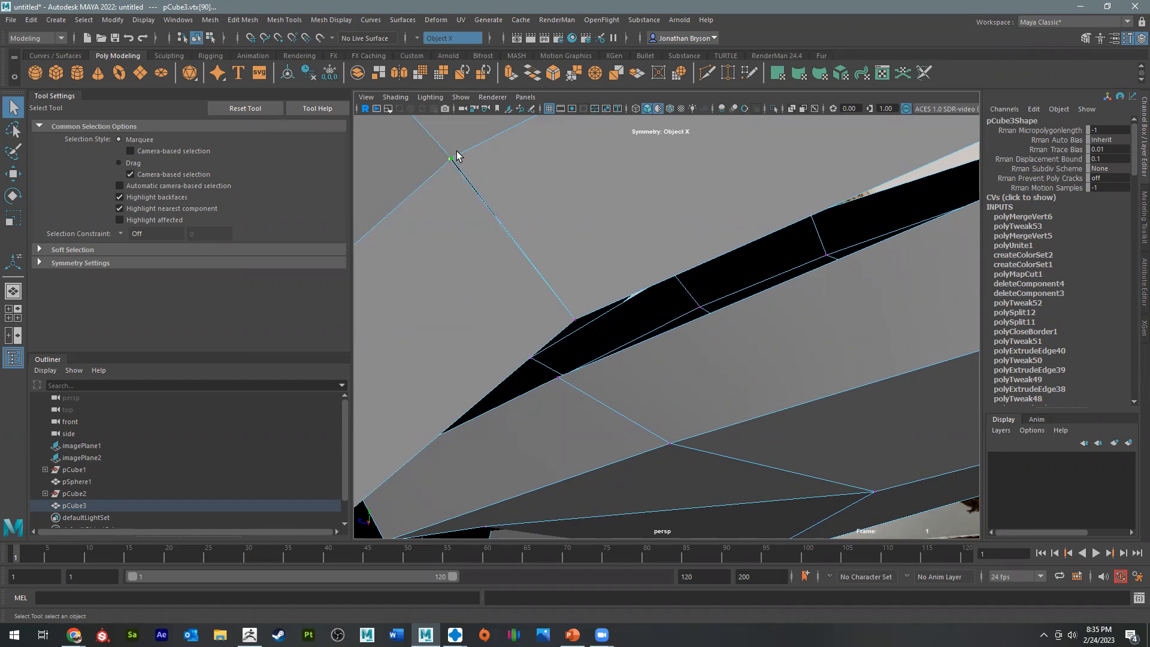
pyautogui.press('g')
pyautogui.keyDown('alt'); pyautogui.moveTo(456, 151); pyautogui.dragTo(508, 257, button='middle'); pyautogui.keyUp('alt')
pyautogui.keyDown('alt'); pyautogui.moveTo(509, 257); pyautogui.dragTo(457, 285, button='right'); pyautogui.keyUp('alt')
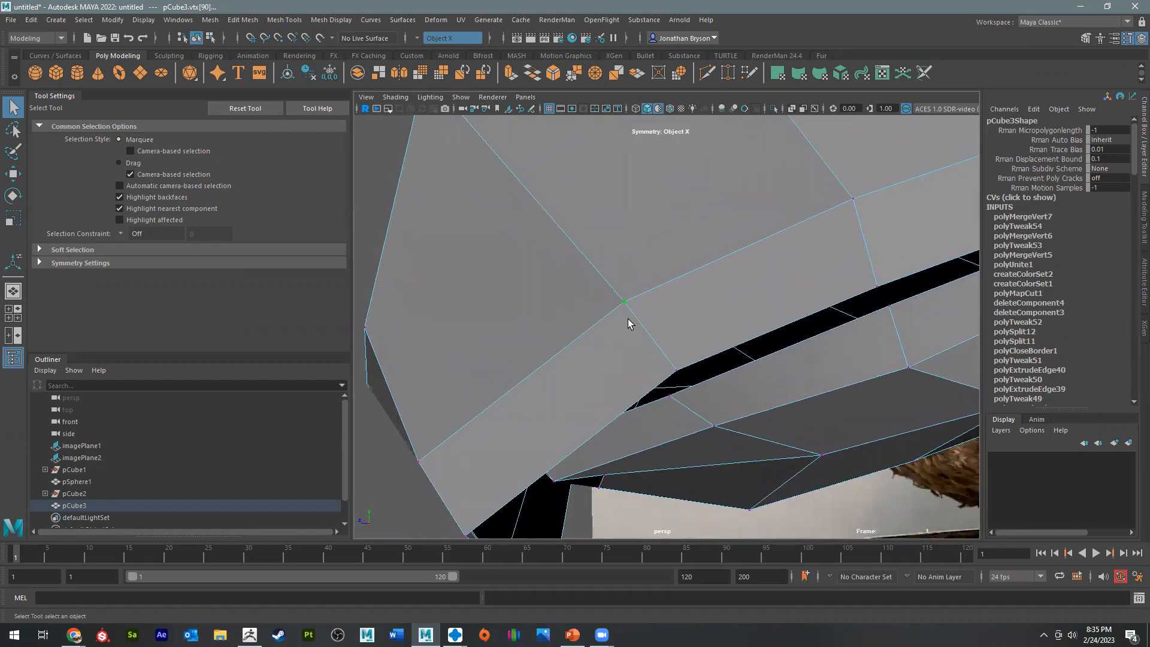
# Step: Merge the centre seam vertices one after another along the top of the body
pyautogui.keyDown('alt'); pyautogui.moveTo(628, 319); pyautogui.dragTo(649, 372); pyautogui.keyUp('alt')
pyautogui.keyDown('alt'); pyautogui.moveTo(649, 371); pyautogui.dragTo(585, 320, button='middle'); pyautogui.keyUp('alt')
pyautogui.keyDown('alt'); pyautogui.moveTo(585, 320); pyautogui.dragTo(667, 390); pyautogui.keyUp('alt')
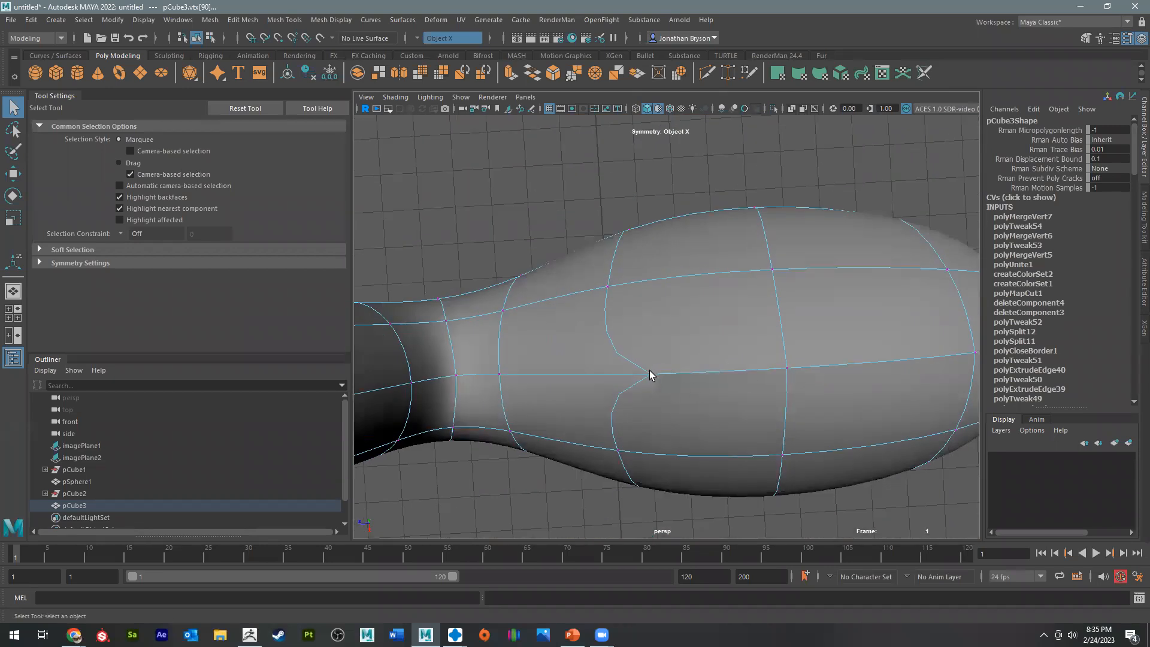
pyautogui.keyDown('alt'); pyautogui.moveTo(721, 334); pyautogui.dragTo(612, 271, button='middle'); pyautogui.keyUp('alt')
pyautogui.keyDown('alt'); pyautogui.moveTo(612, 271); pyautogui.dragTo(803, 361, button='right'); pyautogui.keyUp('alt')
pyautogui.moveTo(695, 306); pyautogui.dragTo(695, 304)
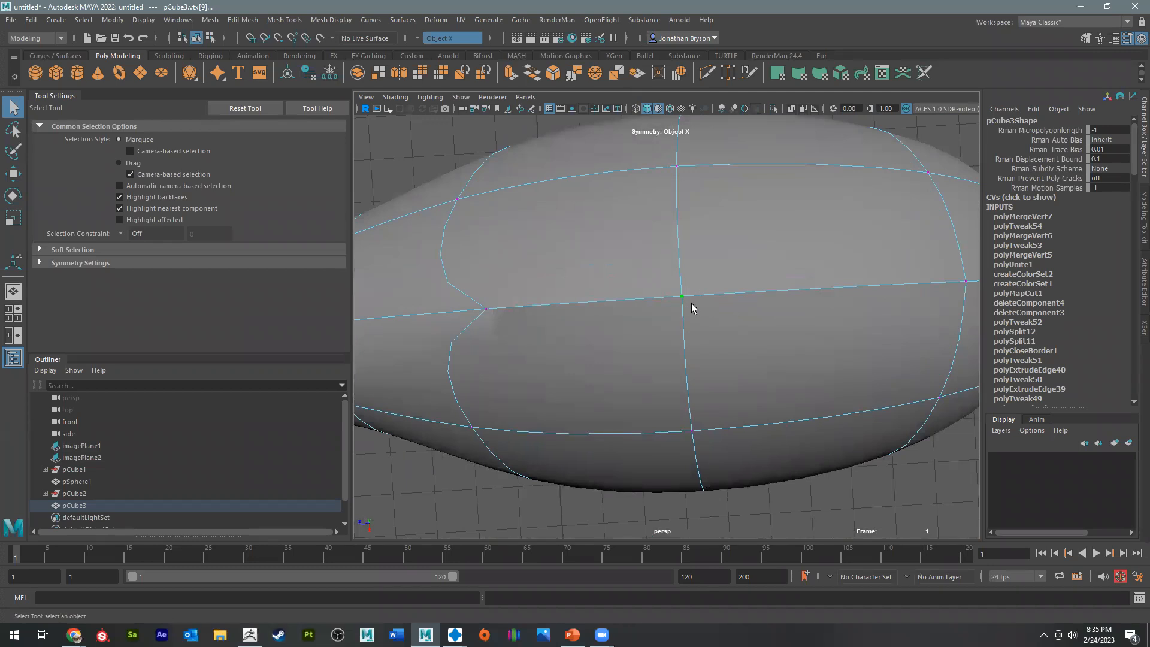
pyautogui.press('g')
pyautogui.keyDown('alt'); pyautogui.moveTo(731, 296); pyautogui.dragTo(606, 293, button='middle'); pyautogui.keyUp('alt')
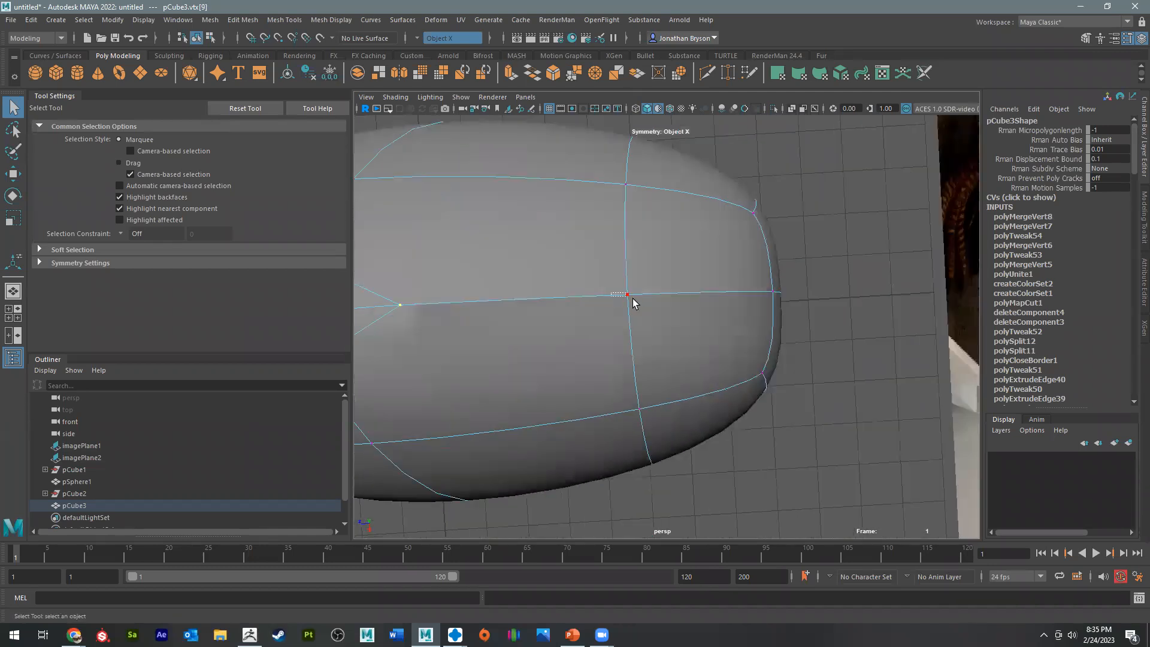
pyautogui.press('g')
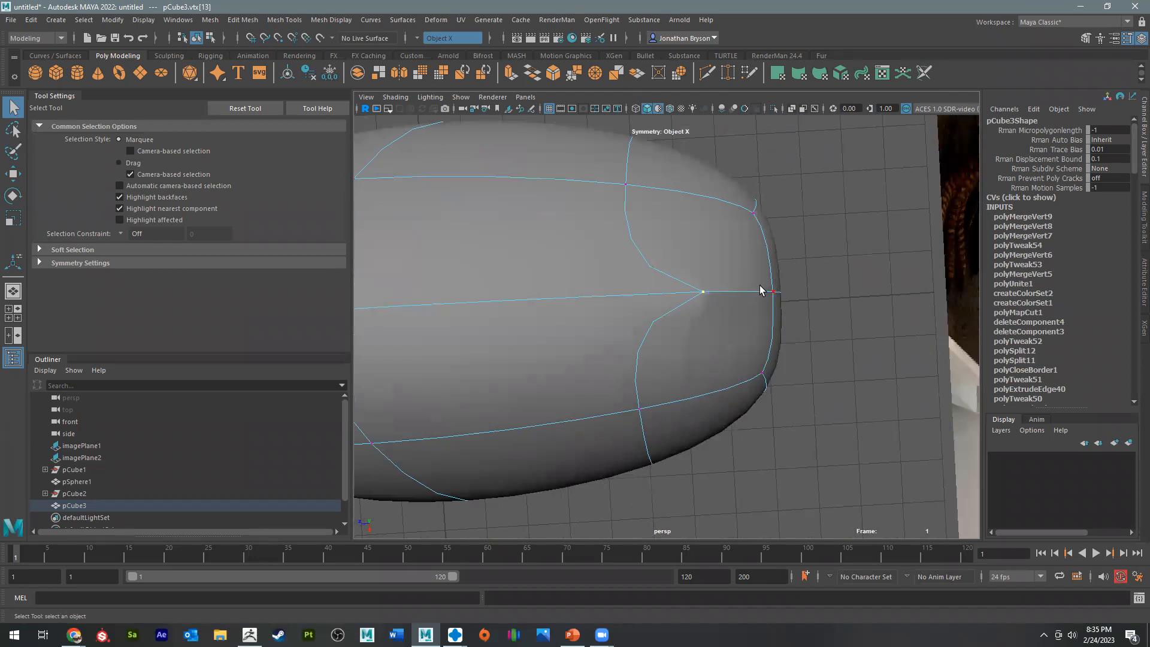
# Step: Try to merge the seam vertices at the rear end of the body, and undo it
pyautogui.press('g')
pyautogui.keyDown('alt'); pyautogui.moveTo(800, 308); pyautogui.dragTo(923, 230); pyautogui.keyUp('alt')
pyautogui.hotkey('ctrl', 'z')
pyautogui.hotkey('ctrl', 'z')
pyautogui.hotkey('ctrl', 'z')
pyautogui.hotkey('ctrl', 'z')
pyautogui.hotkey('ctrl', 'z')
pyautogui.hotkey('ctrl', 'z')
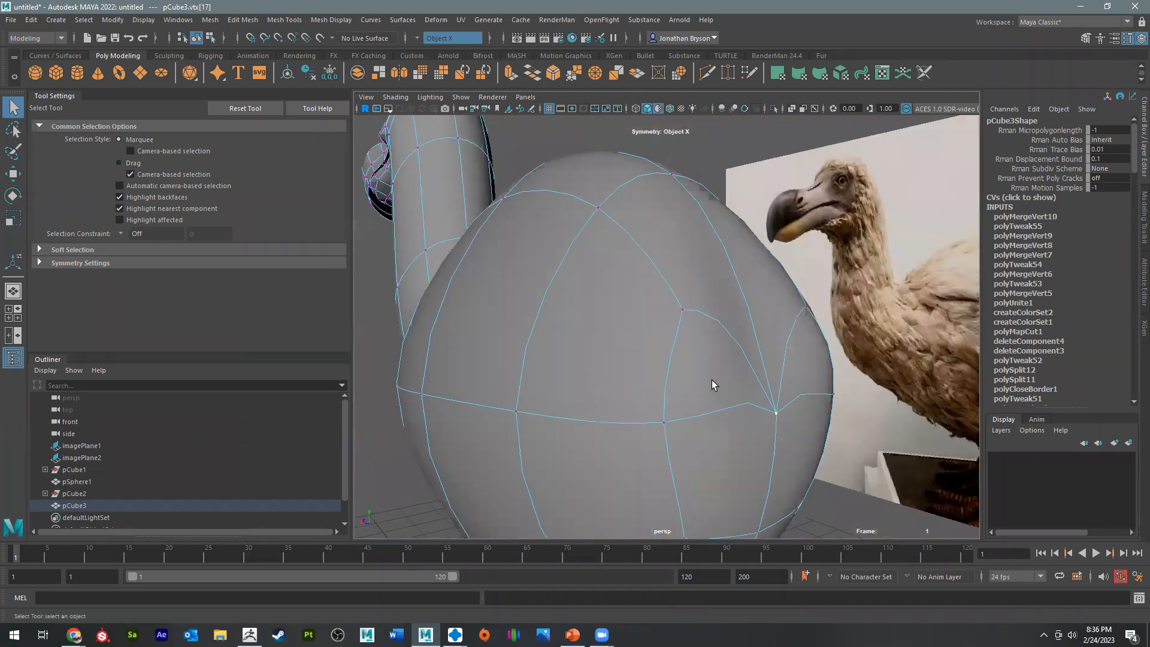
# Step: Merge the centre seam vertices one after another down the rear end of the body
pyautogui.keyDown('alt'); pyautogui.moveTo(681, 386); pyautogui.dragTo(670, 400); pyautogui.keyUp('alt')
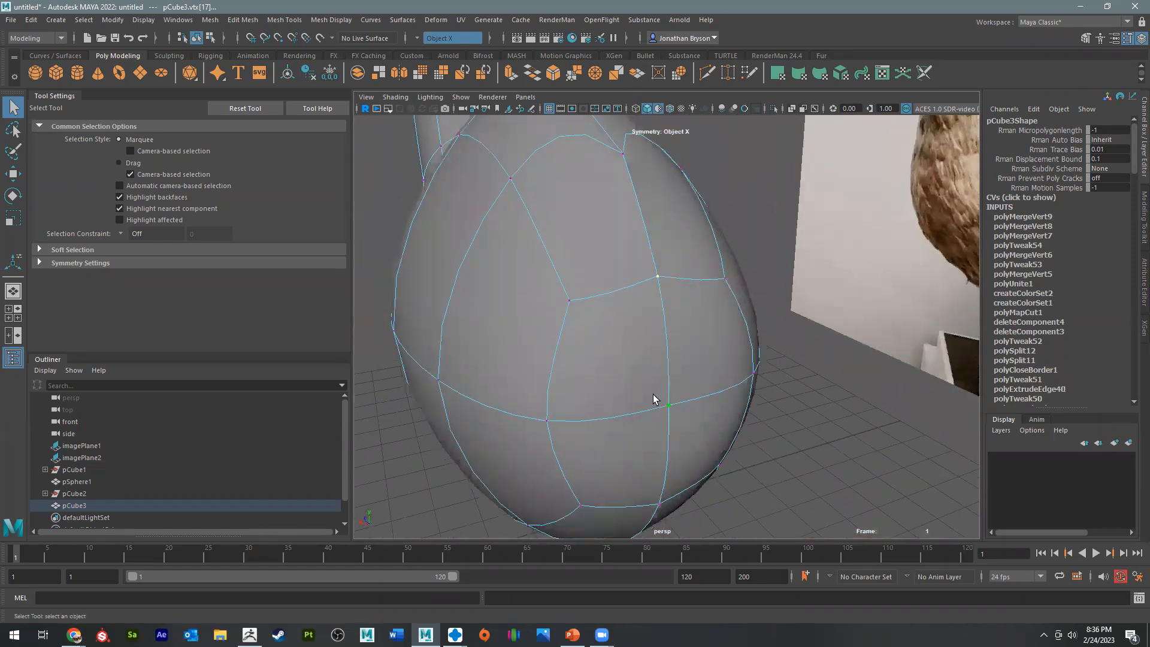
pyautogui.keyDown('alt'); pyautogui.moveTo(647, 281); pyautogui.dragTo(606, 328); pyautogui.keyUp('alt')
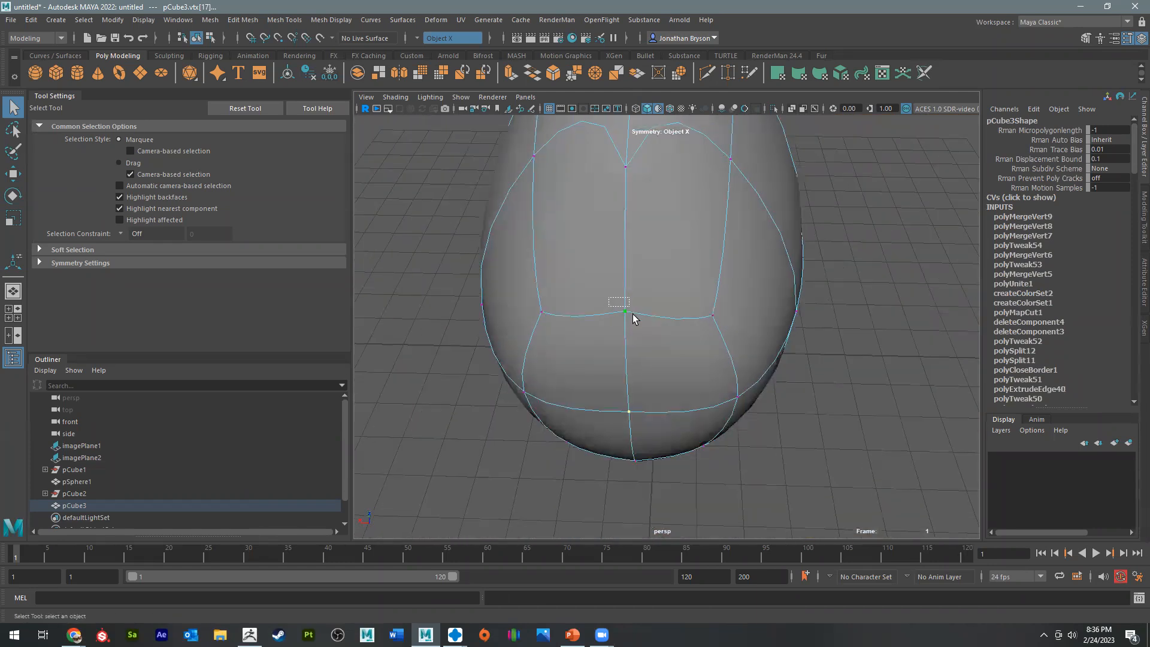
pyautogui.press('g')
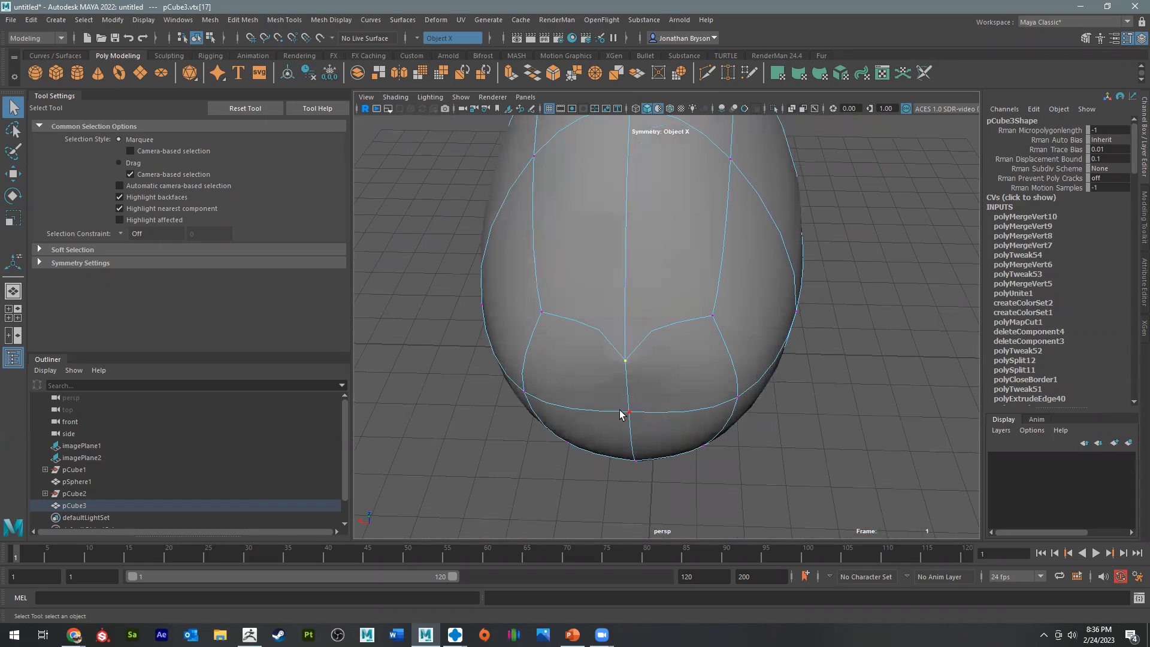
pyautogui.press('g')
pyautogui.keyDown('alt'); pyautogui.moveTo(617, 428); pyautogui.dragTo(674, 454); pyautogui.keyUp('alt')
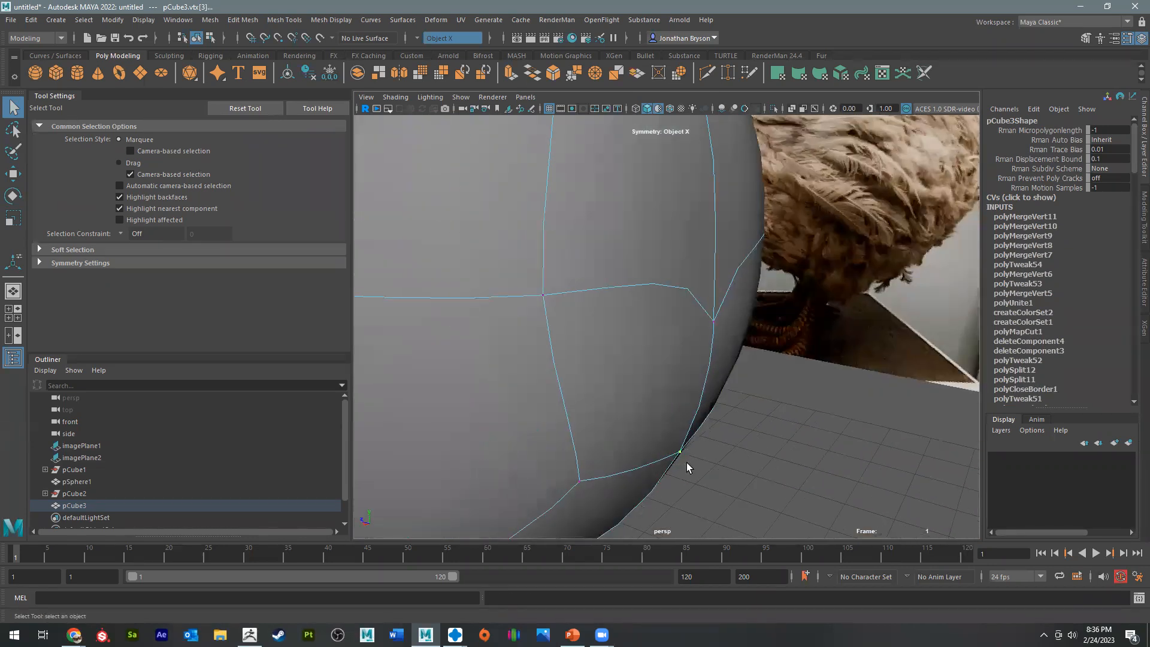
pyautogui.press('g')
# Step: Merge the remaining centre seam vertices along the underside of the body and return the mesh to unsmoothed display
pyautogui.keyDown('alt'); pyautogui.moveTo(646, 470); pyautogui.dragTo(752, 218, button='middle'); pyautogui.keyUp('alt')
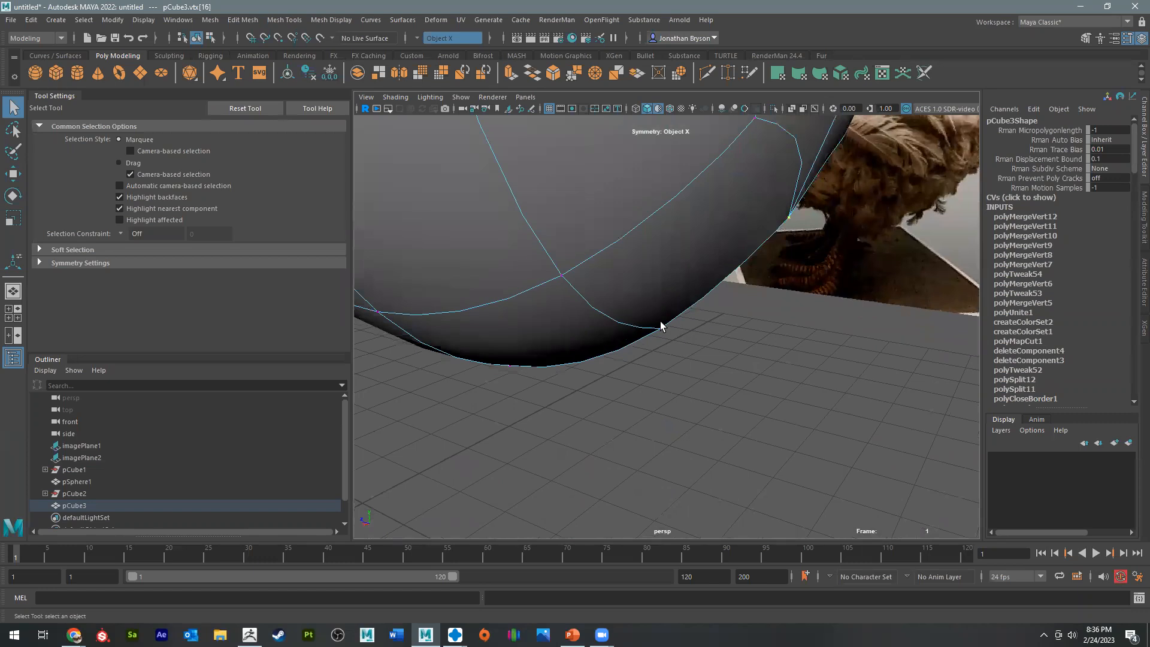
pyautogui.press('g')
pyautogui.keyDown('alt'); pyautogui.moveTo(613, 403); pyautogui.dragTo(676, 400); pyautogui.keyUp('alt')
pyautogui.moveTo(626, 346); pyautogui.dragTo(624, 343)
pyautogui.press('g')
pyautogui.keyDown('alt'); pyautogui.moveTo(521, 367); pyautogui.dragTo(590, 299, button='right'); pyautogui.keyUp('alt')
pyautogui.keyDown('alt'); pyautogui.moveTo(590, 299); pyautogui.dragTo(687, 293); pyautogui.keyUp('alt')
pyautogui.keyDown('alt'); pyautogui.moveTo(604, 225); pyautogui.dragTo(602, 272); pyautogui.keyUp('alt')
pyautogui.press('1')
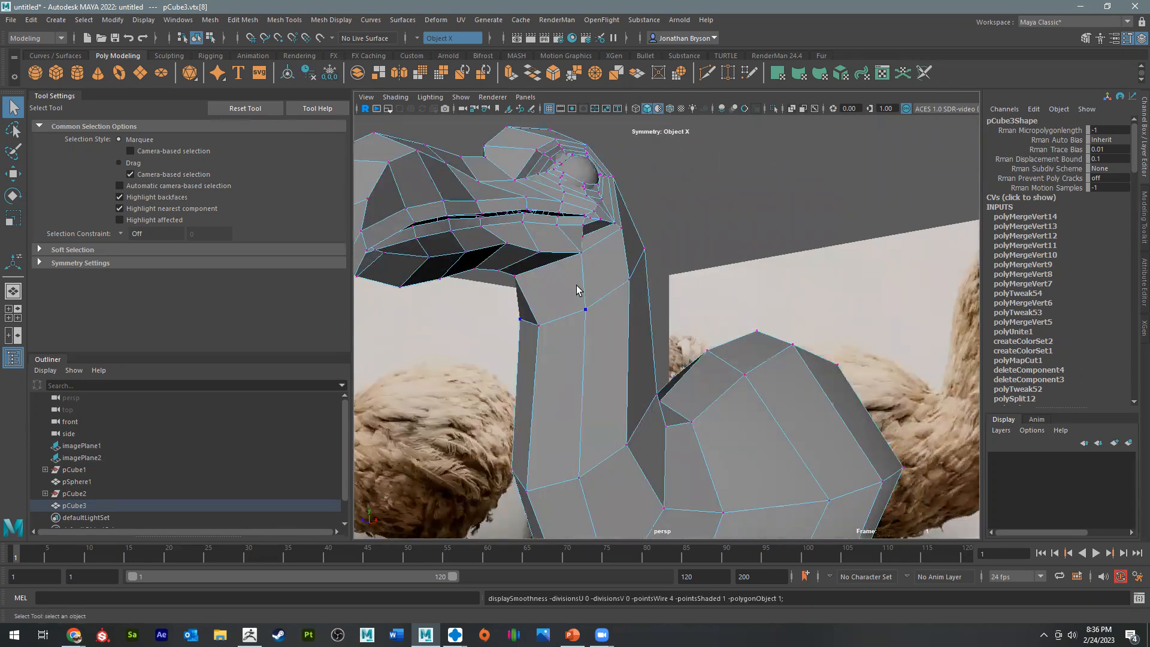
# Step: Insert a horizontal edge loop around the middle of the neck with Multi-Cut
pyautogui.keyDown('alt'); pyautogui.moveTo(588, 272); pyautogui.dragTo(661, 276); pyautogui.keyUp('alt')
pyautogui.keyDown('shift'); pyautogui.moveTo(670, 274); pyautogui.dragTo(599, 282, button='right'); pyautogui.keyUp('shift')
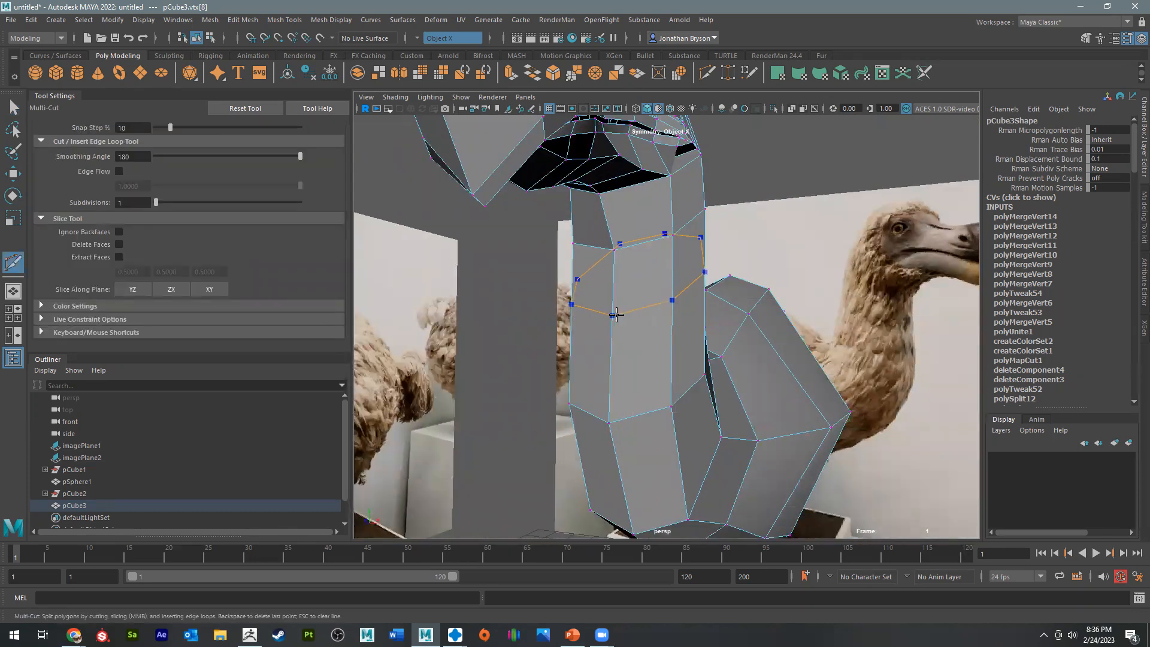
pyautogui.keyDown('ctrl'); pyautogui.click(616, 318); pyautogui.keyUp('ctrl')
pyautogui.keyDown('alt'); pyautogui.moveTo(616, 321); pyautogui.dragTo(609, 385); pyautogui.keyUp('alt')
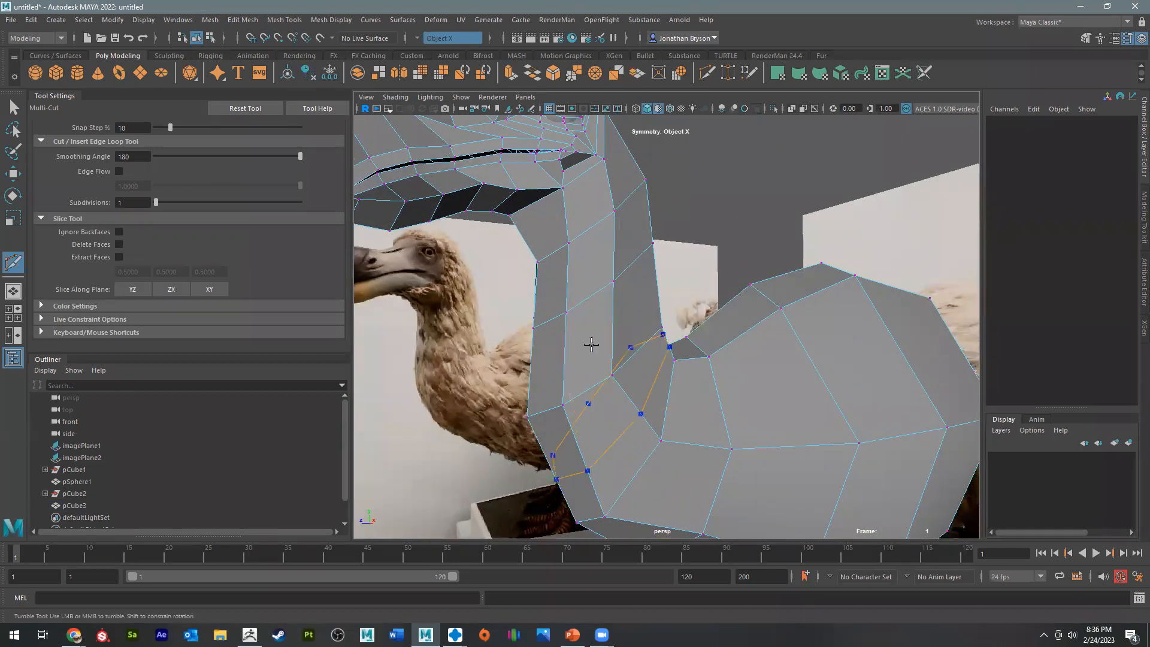
pyautogui.keyDown('alt'); pyautogui.moveTo(623, 327); pyautogui.dragTo(649, 321); pyautogui.keyUp('alt')
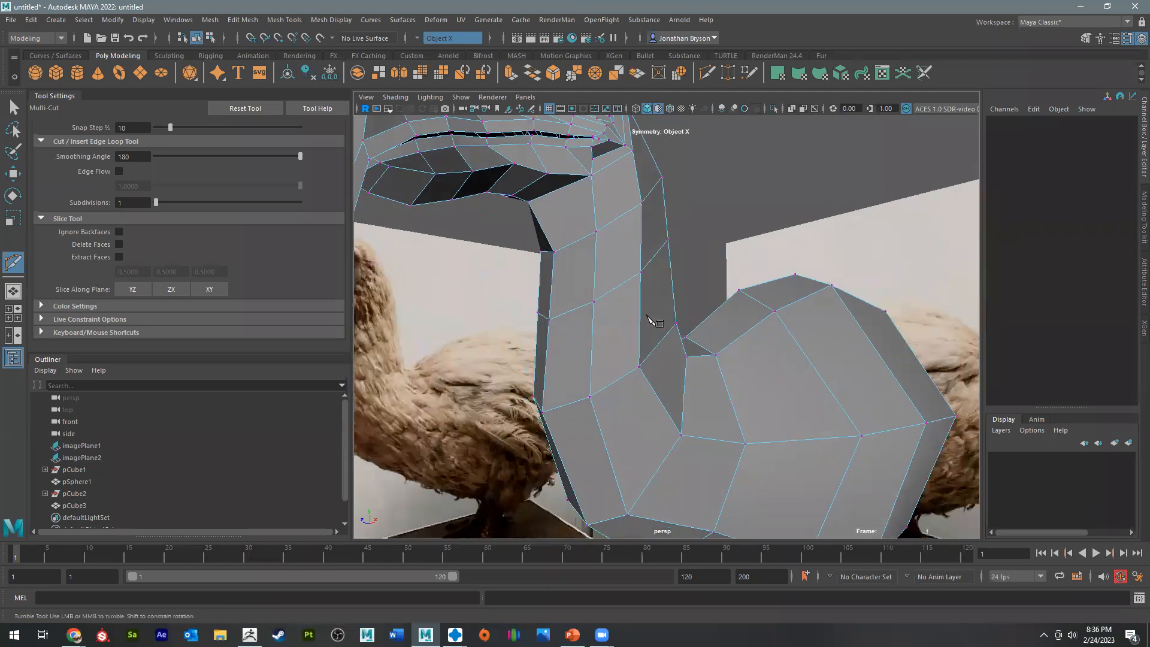
pyautogui.press('q')
# Step: Turn off symmetry and narrow the new neck edge loop by scaling its vertices
pyautogui.keyDown('alt'); pyautogui.moveTo(587, 300); pyautogui.dragTo(678, 266); pyautogui.keyUp('alt')
pyautogui.rightClick(676, 270)
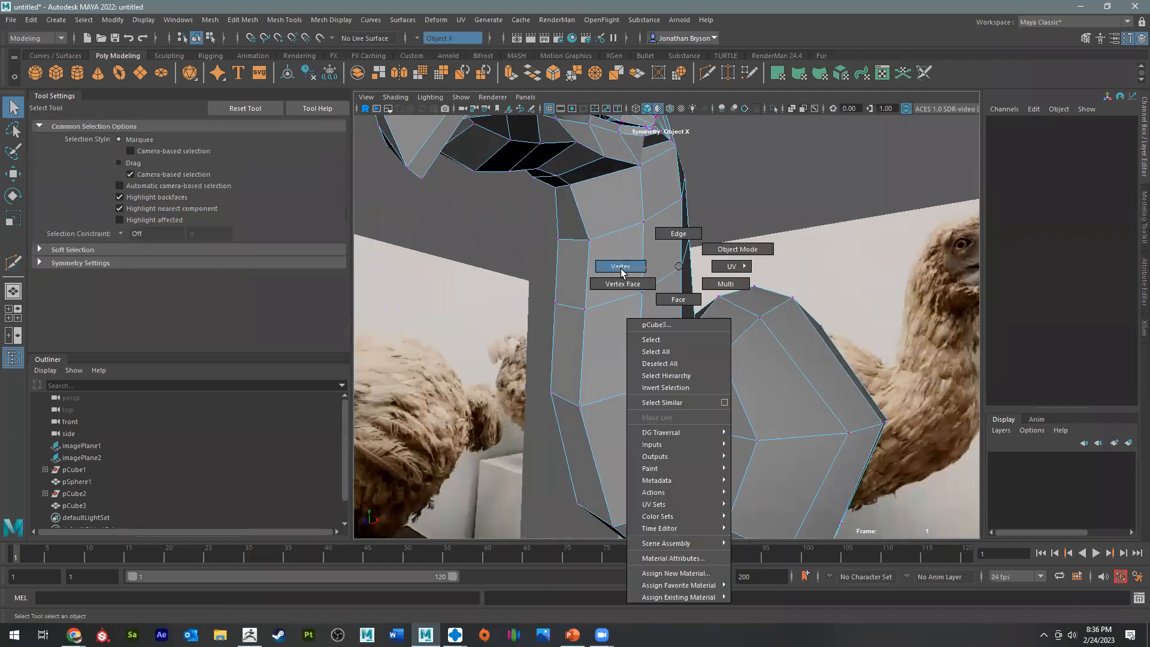
pyautogui.click(620, 267)
pyautogui.doubleClick(684, 266)
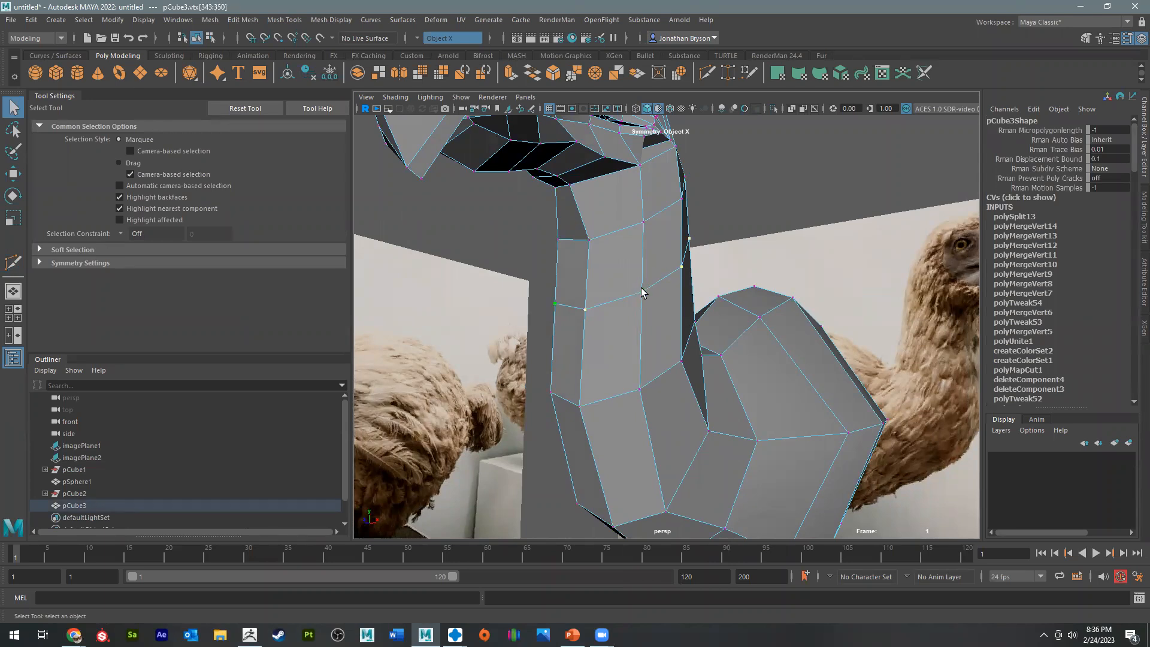
pyautogui.press('r')
pyautogui.keyDown('alt'); pyautogui.moveTo(616, 351); pyautogui.dragTo(764, 338); pyautogui.keyUp('alt')
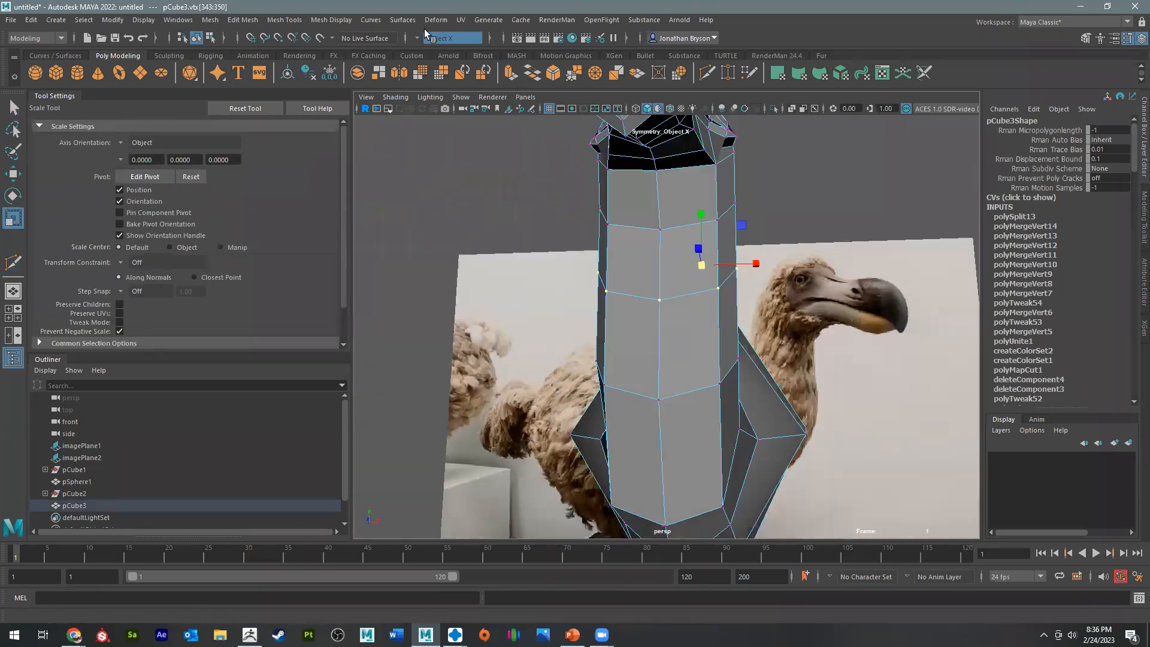
pyautogui.click(443, 38)
pyautogui.click(446, 46)
pyautogui.doubleClick(655, 294)
pyautogui.click(659, 304)
pyautogui.doubleClick(722, 286)
pyautogui.keyDown('alt'); pyautogui.moveTo(712, 286); pyautogui.dragTo(639, 266); pyautogui.keyUp('alt')
# Step: Scale in the vertex loops directly above and below the new neck loop
pyautogui.click(698, 215)
pyautogui.click(694, 224)
pyautogui.keyDown('shift'); pyautogui.click(646, 231); pyautogui.keyUp('shift')
pyautogui.moveTo(659, 205); pyautogui.dragTo(641, 208)
pyautogui.click(693, 391)
pyautogui.keyDown('shift'); pyautogui.click(639, 404); pyautogui.keyUp('shift')
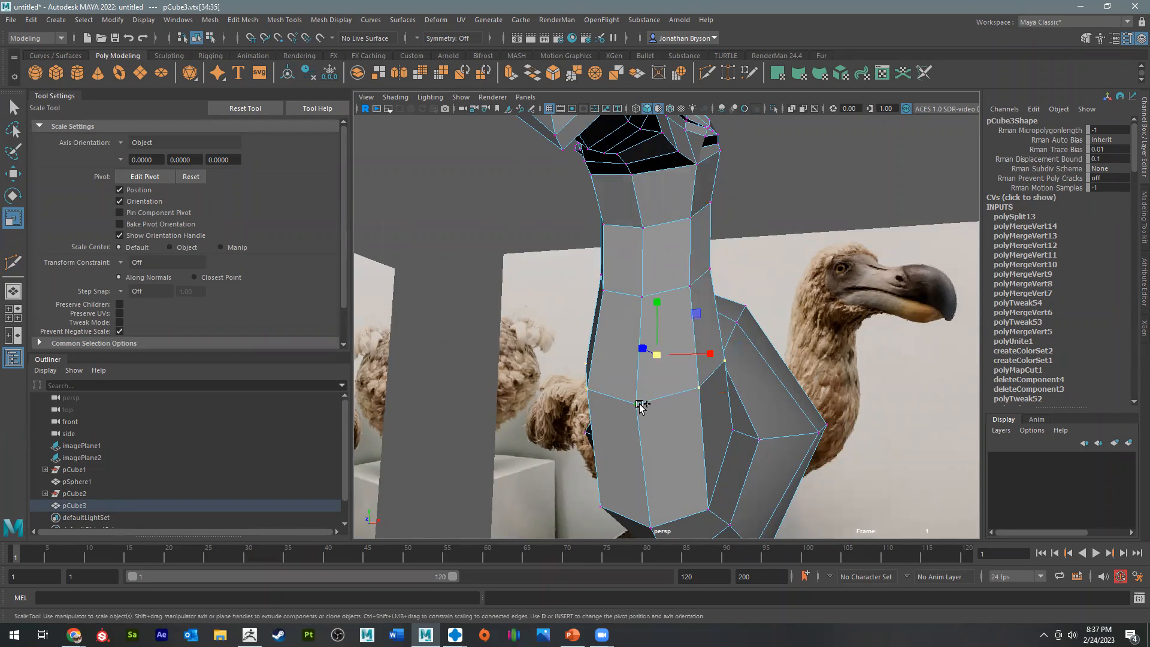
pyautogui.moveTo(655, 355); pyautogui.dragTo(606, 391)
# Step: Scale the vertices of the middle neck loop down to about 0.87
pyautogui.keyDown('alt'); pyautogui.moveTo(652, 393); pyautogui.dragTo(683, 344, button='middle'); pyautogui.keyUp('alt')
pyautogui.keyDown('alt'); pyautogui.moveTo(683, 346); pyautogui.dragTo(684, 259); pyautogui.keyUp('alt')
pyautogui.click(722, 172)
pyautogui.keyDown('shift'); pyautogui.doubleClick(658, 194); pyautogui.keyUp('shift')
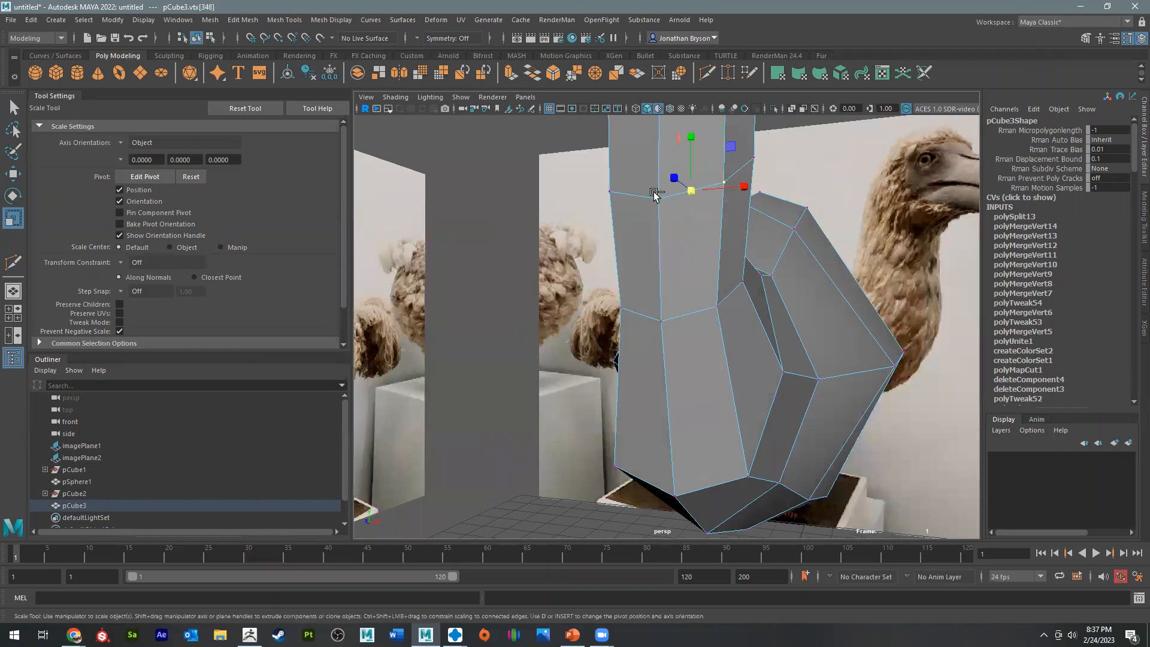
pyautogui.moveTo(689, 154); pyautogui.dragTo(664, 157)
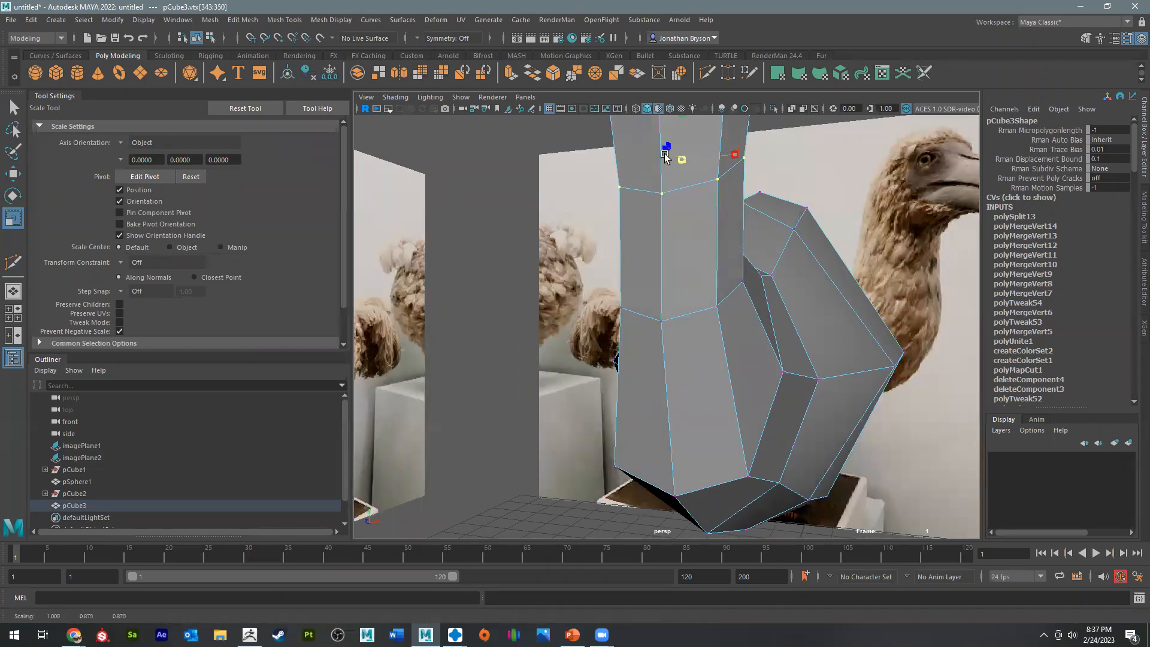
# Step: Select the vertex loop at the base of the neck where it joins the body
pyautogui.keyDown('alt'); pyautogui.moveTo(721, 161); pyautogui.dragTo(731, 258, button='middle'); pyautogui.keyUp('alt')
pyautogui.keyDown('alt'); pyautogui.moveTo(731, 258); pyautogui.dragTo(678, 384); pyautogui.keyUp('alt')
pyautogui.keyDown('alt'); pyautogui.moveTo(677, 384); pyautogui.dragTo(668, 242, button='middle'); pyautogui.keyUp('alt')
pyautogui.click(712, 250)
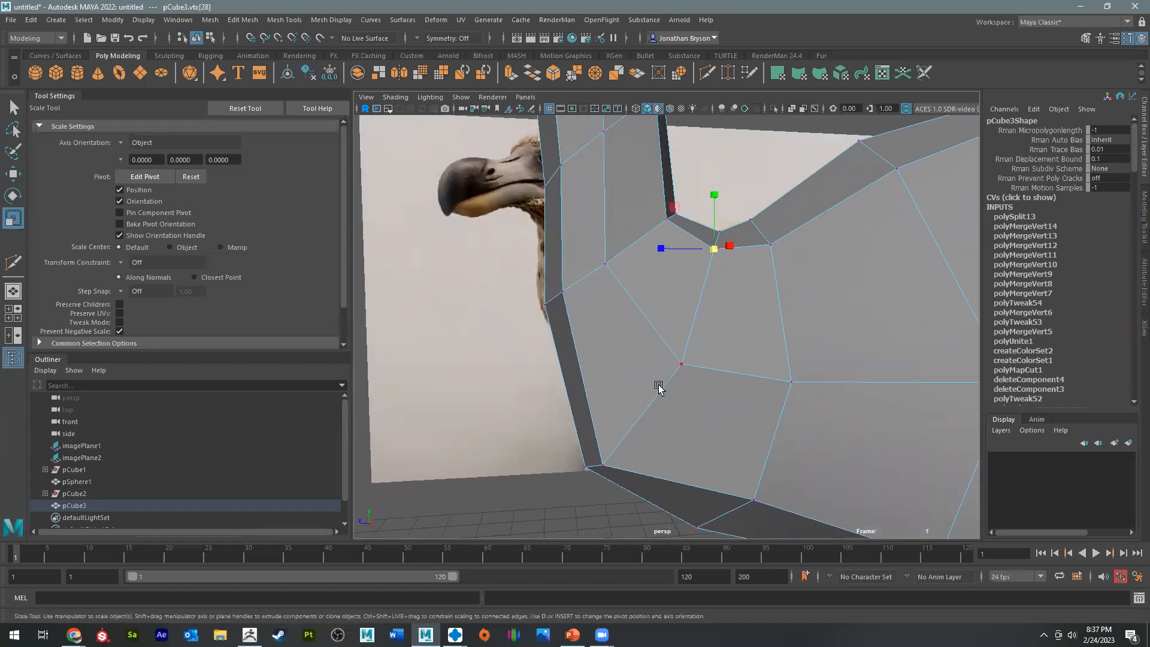
pyautogui.keyDown('alt'); pyautogui.moveTo(657, 385); pyautogui.dragTo(717, 366); pyautogui.keyUp('alt')
pyautogui.keyDown('shift'); pyautogui.doubleClick(652, 459); pyautogui.keyUp('shift')
pyautogui.keyDown('alt'); pyautogui.moveTo(653, 459); pyautogui.dragTo(683, 329); pyautogui.keyUp('alt')
pyautogui.keyDown('alt'); pyautogui.moveTo(749, 275); pyautogui.dragTo(625, 291); pyautogui.keyUp('alt')
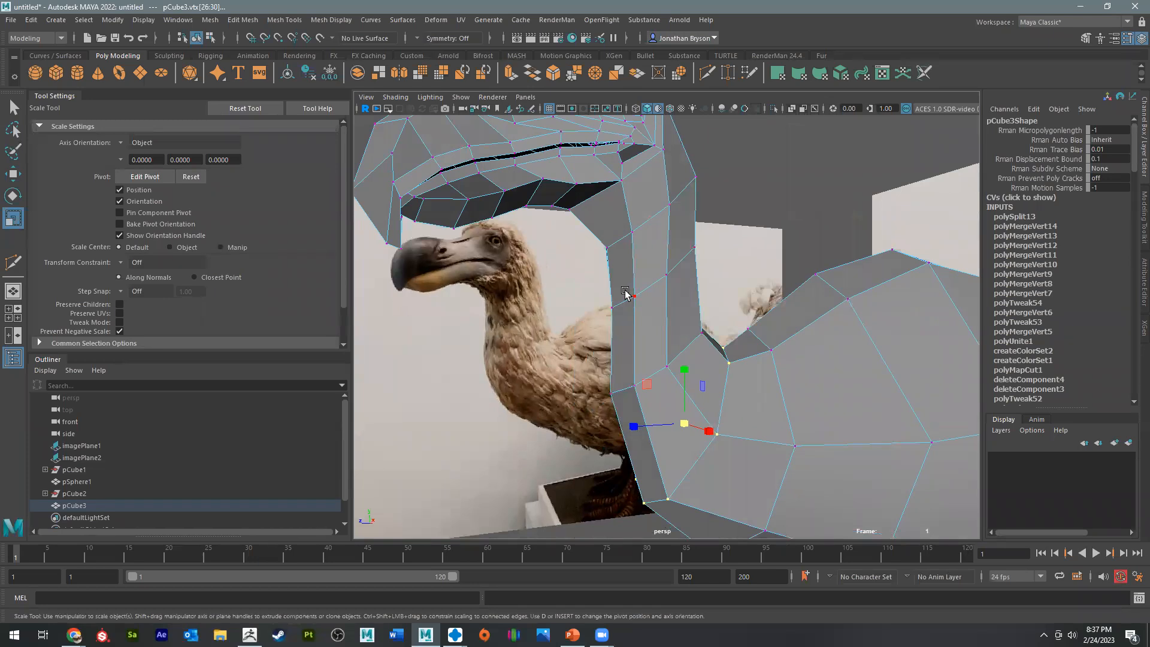
# Step: Select the vertex below the mouth corner and turn on Object X symmetry
pyautogui.keyDown('alt'); pyautogui.moveTo(475, 245); pyautogui.dragTo(689, 356); pyautogui.keyUp('alt')
pyautogui.keyDown('alt'); pyautogui.moveTo(814, 344); pyautogui.dragTo(659, 363, button='middle'); pyautogui.keyUp('alt')
pyautogui.scroll(3, 623, 370)
pyautogui.moveTo(577, 304); pyautogui.dragTo(505, 316, button='right')
pyautogui.keyDown('alt'); pyautogui.moveTo(603, 397); pyautogui.dragTo(657, 339); pyautogui.keyUp('alt')
pyautogui.click(621, 297)
pyautogui.keyDown('alt'); pyautogui.moveTo(621, 303); pyautogui.dragTo(676, 299); pyautogui.keyUp('alt')
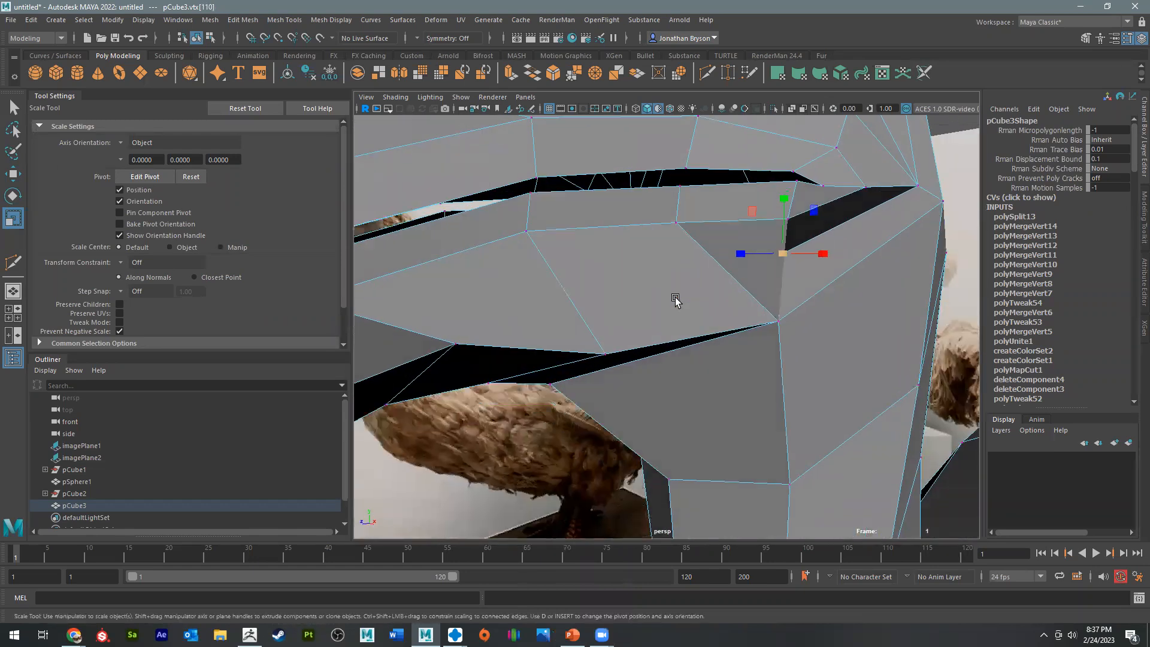
pyautogui.click(418, 39)
pyautogui.click(441, 46)
pyautogui.keyDown('alt'); pyautogui.moveTo(623, 211); pyautogui.dragTo(713, 223); pyautogui.keyUp('alt')
pyautogui.keyDown('alt'); pyautogui.moveTo(713, 222); pyautogui.dragTo(662, 239, button='right'); pyautogui.keyUp('alt')
pyautogui.keyDown('alt'); pyautogui.moveTo(662, 238); pyautogui.dragTo(700, 216); pyautogui.keyUp('alt')
pyautogui.keyDown('alt'); pyautogui.moveTo(701, 215); pyautogui.dragTo(587, 340, button='middle'); pyautogui.keyUp('alt')
pyautogui.click(417, 39)
pyautogui.click(455, 54)
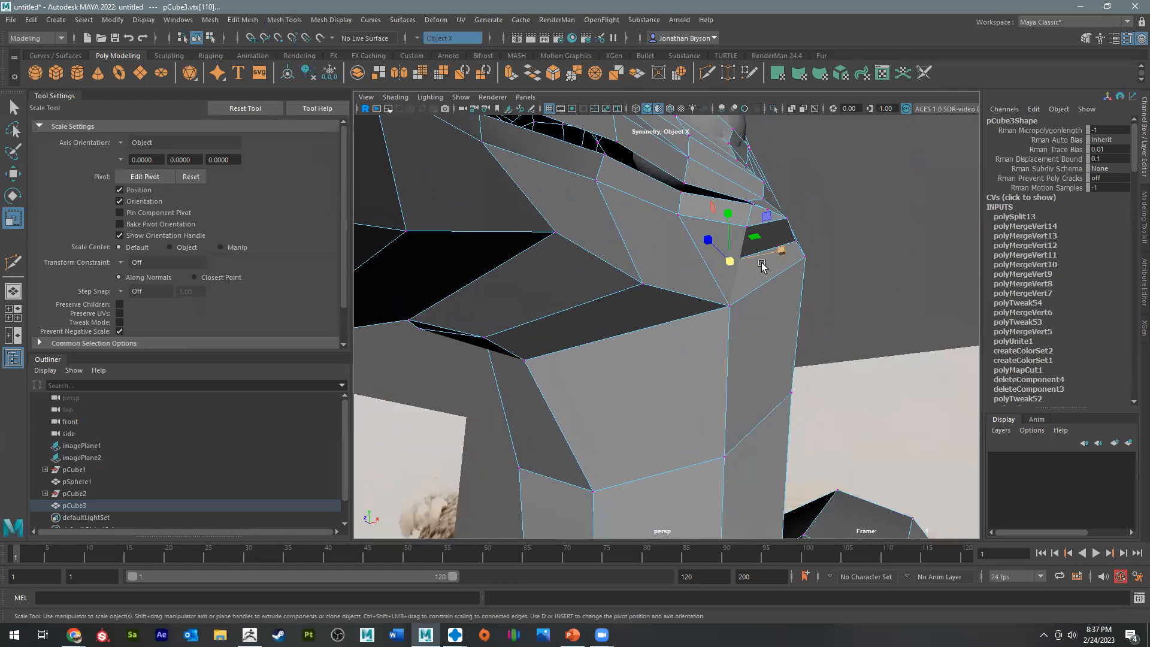
# Step: Move the vertices at the mouth corner and under the jaw to close up the gap behind the beak
pyautogui.press('w')
pyautogui.moveTo(782, 250); pyautogui.dragTo(656, 267)
pyautogui.click(532, 341)
pyautogui.moveTo(532, 338); pyautogui.dragTo(662, 369)
pyautogui.click(510, 323)
pyautogui.click(680, 364)
# Step: Reposition the cheek vertices between the eye and the mouth corner to space out the edges
pyautogui.keyDown('alt'); pyautogui.moveTo(634, 418); pyautogui.dragTo(695, 381); pyautogui.keyUp('alt')
pyautogui.click(706, 362)
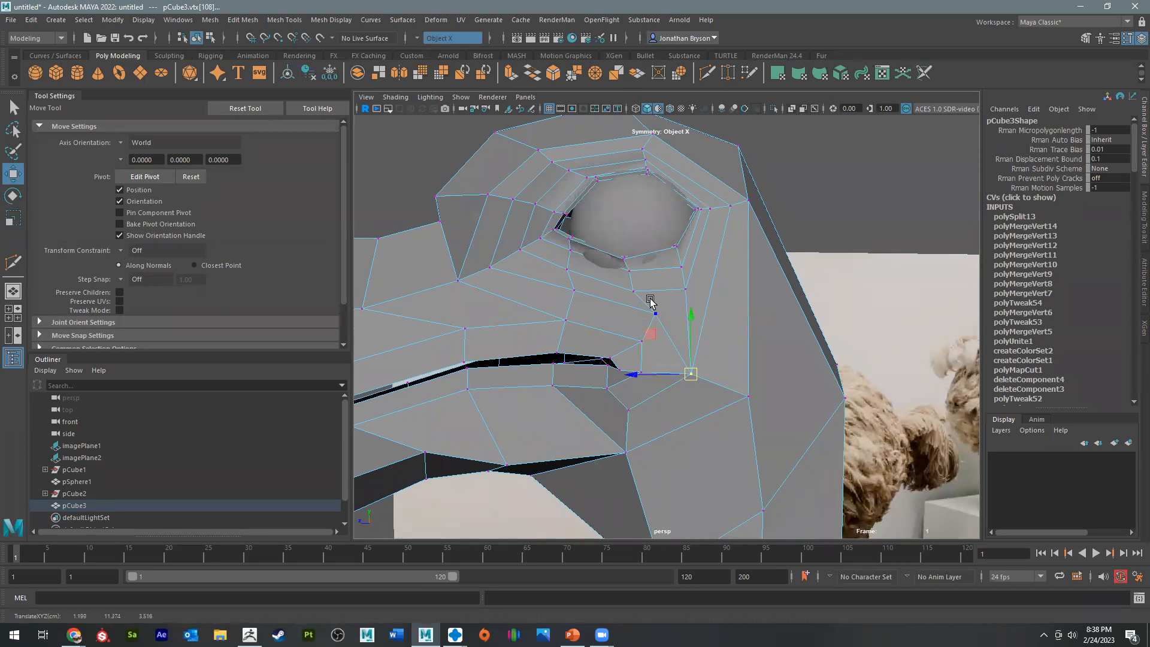
pyautogui.click(653, 313)
pyautogui.moveTo(650, 312); pyautogui.dragTo(688, 304)
pyautogui.click(686, 292)
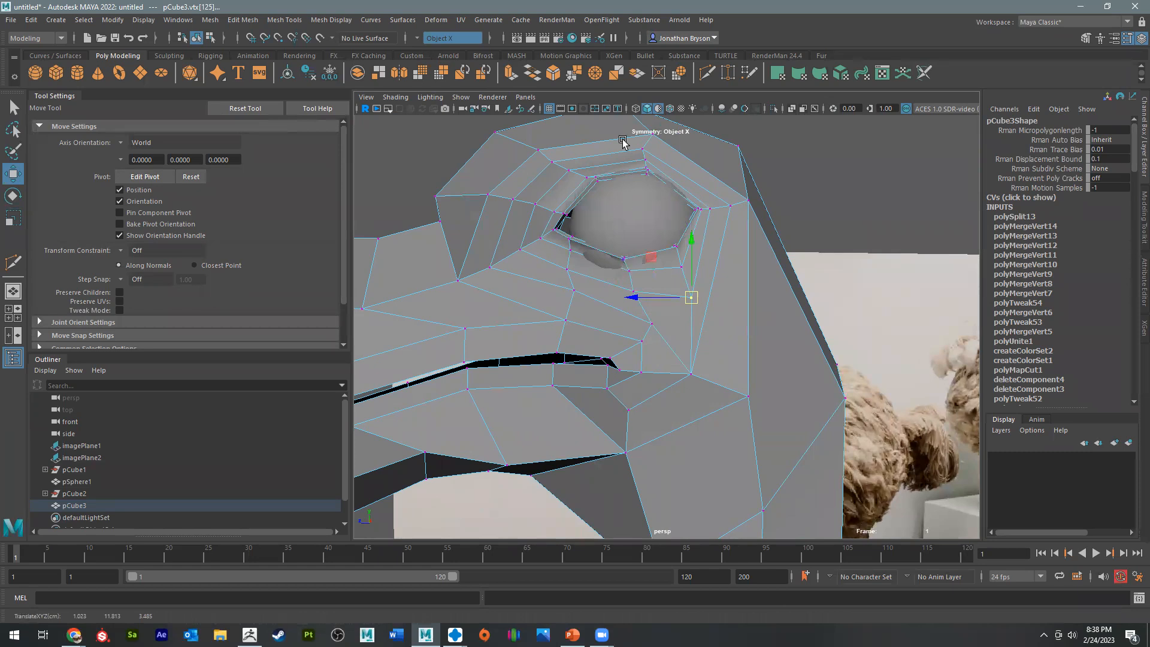
# Step: Add three edge cuts radiating outward through the eyelid rings around the eye socket with Multi-Cut
pyautogui.keyDown('shift'); pyautogui.moveTo(512, 175); pyautogui.dragTo(449, 178, button='right'); pyautogui.keyUp('shift')
pyautogui.press('Return')
pyautogui.keyDown('alt'); pyautogui.moveTo(593, 216); pyautogui.dragTo(568, 273, button='middle'); pyautogui.keyUp('alt')
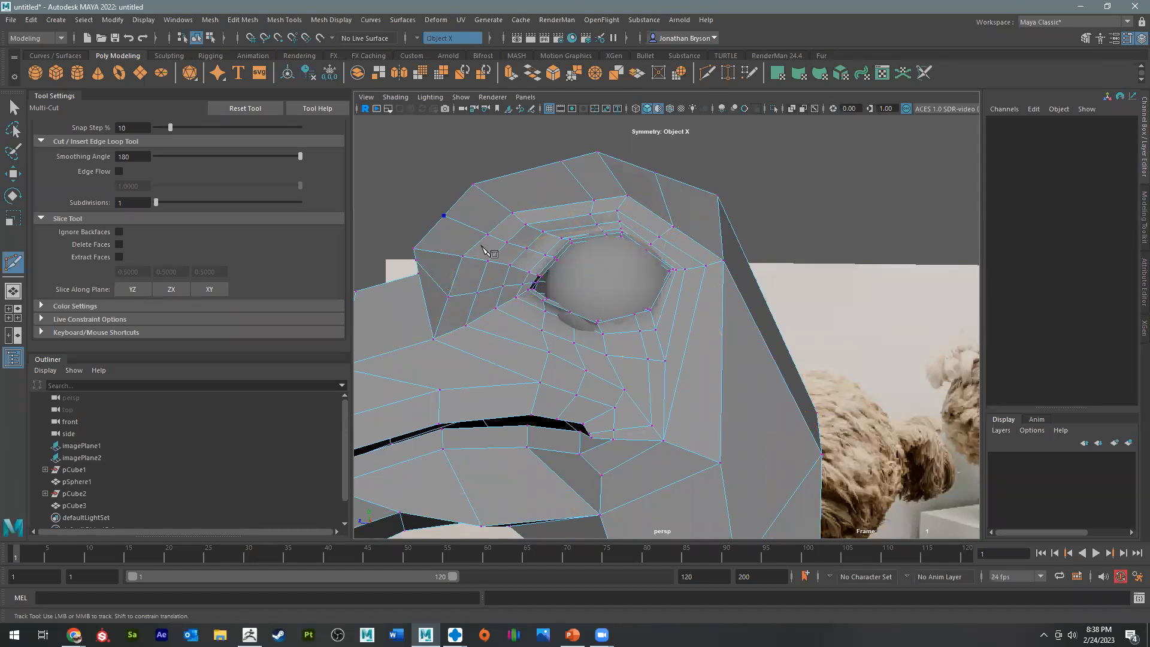
pyautogui.keyDown('alt'); pyautogui.moveTo(557, 304); pyautogui.dragTo(617, 303, button='middle'); pyautogui.keyUp('alt')
pyautogui.press('w')
# Step: Turn on soft selection and move the upper eyelid's new vertices outward to round it around the eyeball
pyautogui.scroll(5, 623, 300)
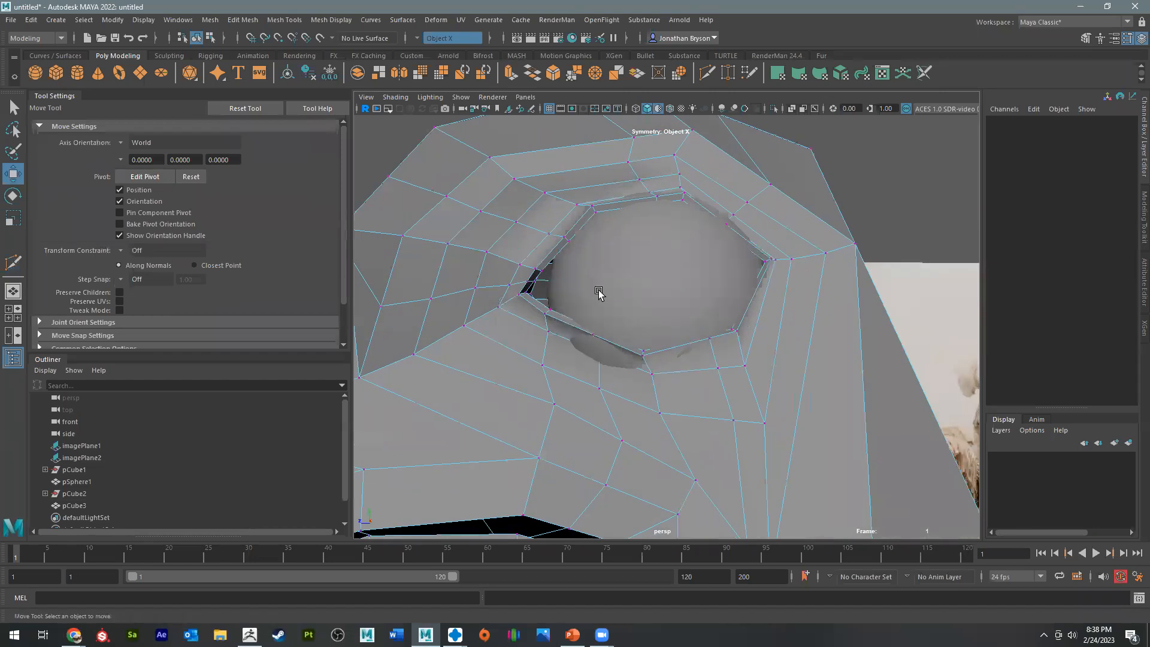
pyautogui.keyDown('alt'); pyautogui.moveTo(679, 295); pyautogui.dragTo(675, 295, button='right'); pyautogui.keyUp('alt')
pyautogui.moveTo(603, 253); pyautogui.dragTo(545, 249, button='right')
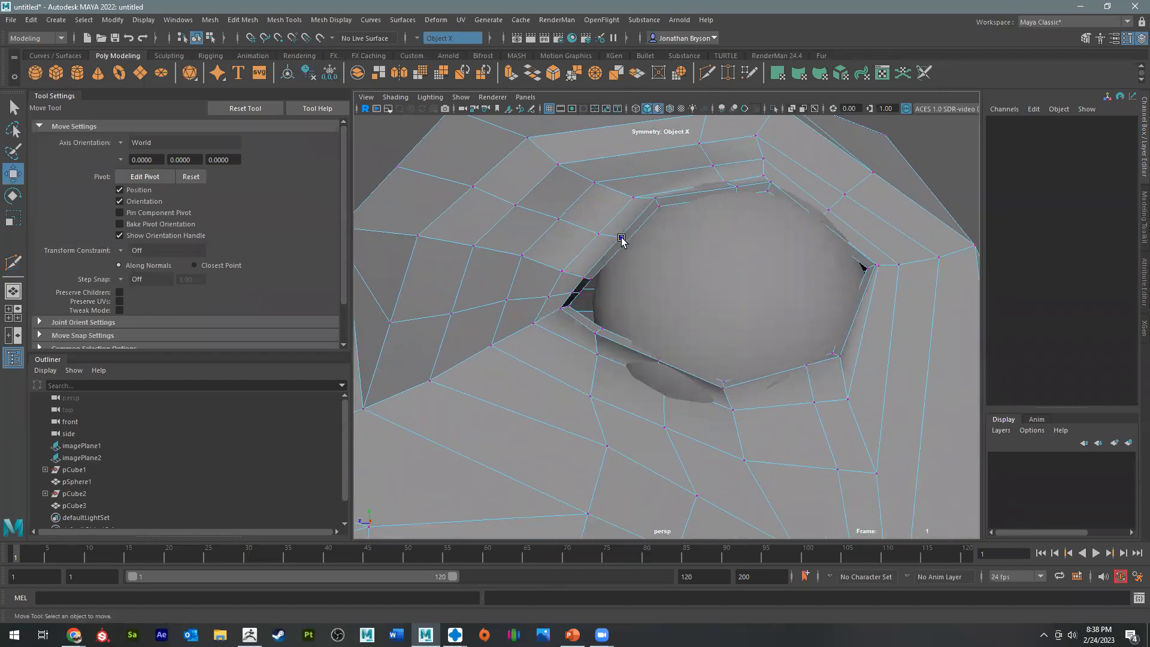
pyautogui.click(626, 242)
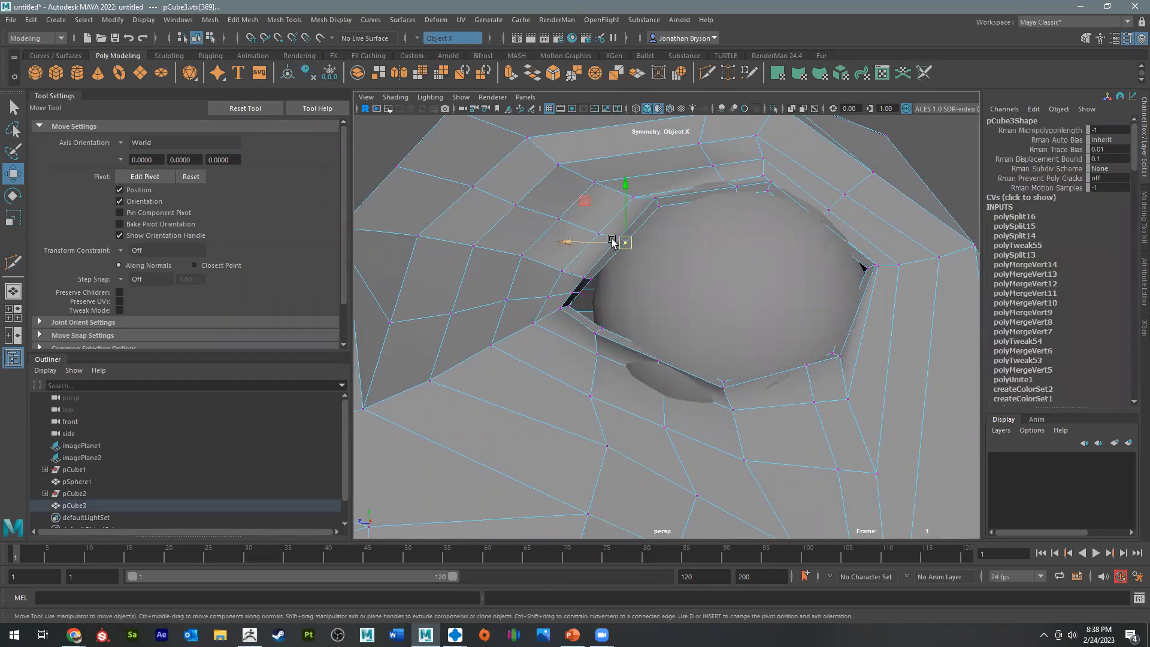
pyautogui.press('b')
pyautogui.moveTo(731, 262); pyautogui.dragTo(607, 232)
pyautogui.click(725, 192)
pyautogui.moveTo(731, 192); pyautogui.dragTo(725, 181)
pyautogui.click(814, 227)
pyautogui.moveTo(814, 226); pyautogui.dragTo(828, 218)
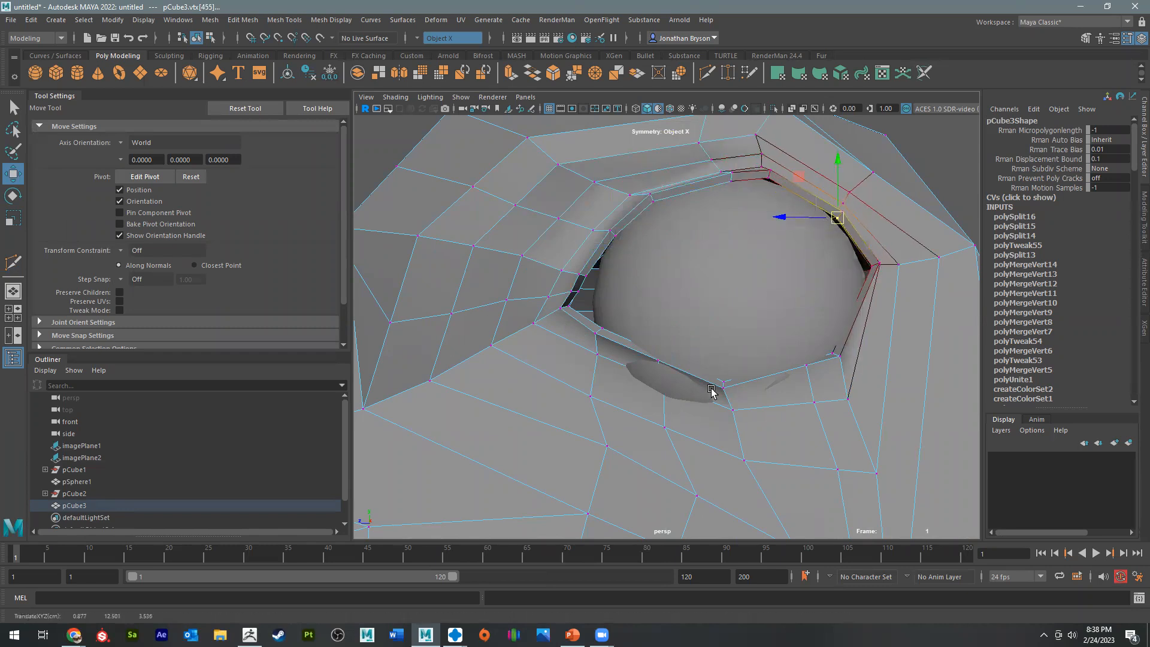
# Step: Round the lower eyelid by moving its edge vertices outward, and adjust the vertex at the front eye corner
pyautogui.click(657, 360)
pyautogui.moveTo(658, 361); pyautogui.dragTo(659, 378)
pyautogui.click(620, 345)
pyautogui.moveTo(620, 345); pyautogui.dragTo(594, 342)
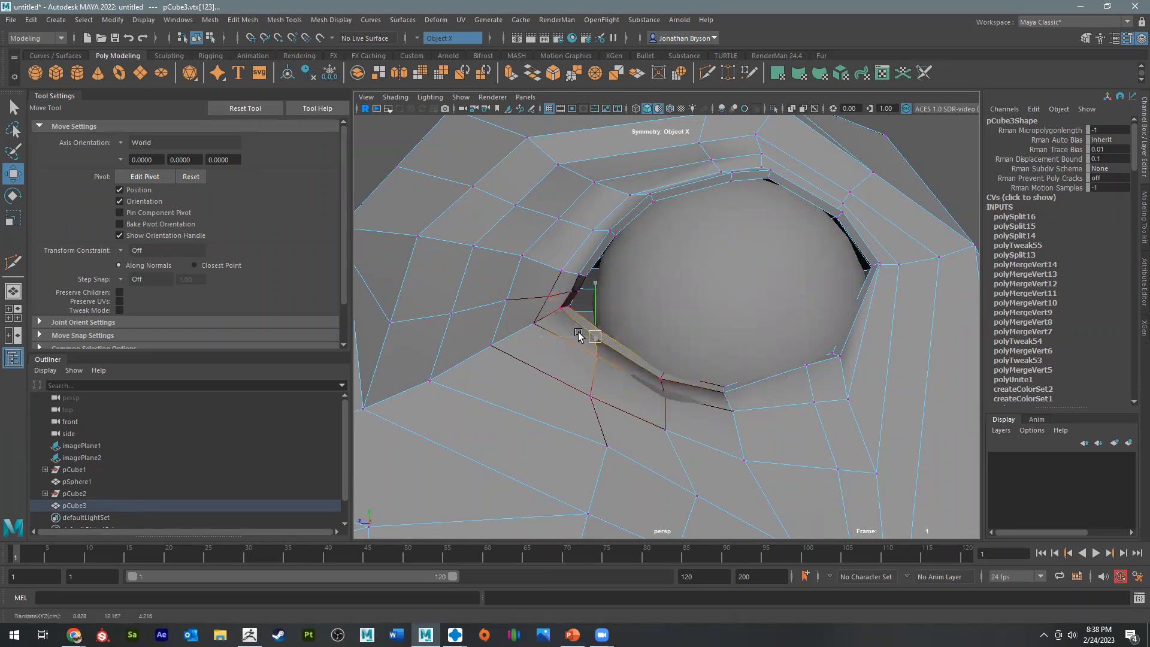
pyautogui.click(807, 367)
pyautogui.moveTo(809, 362); pyautogui.dragTo(803, 381)
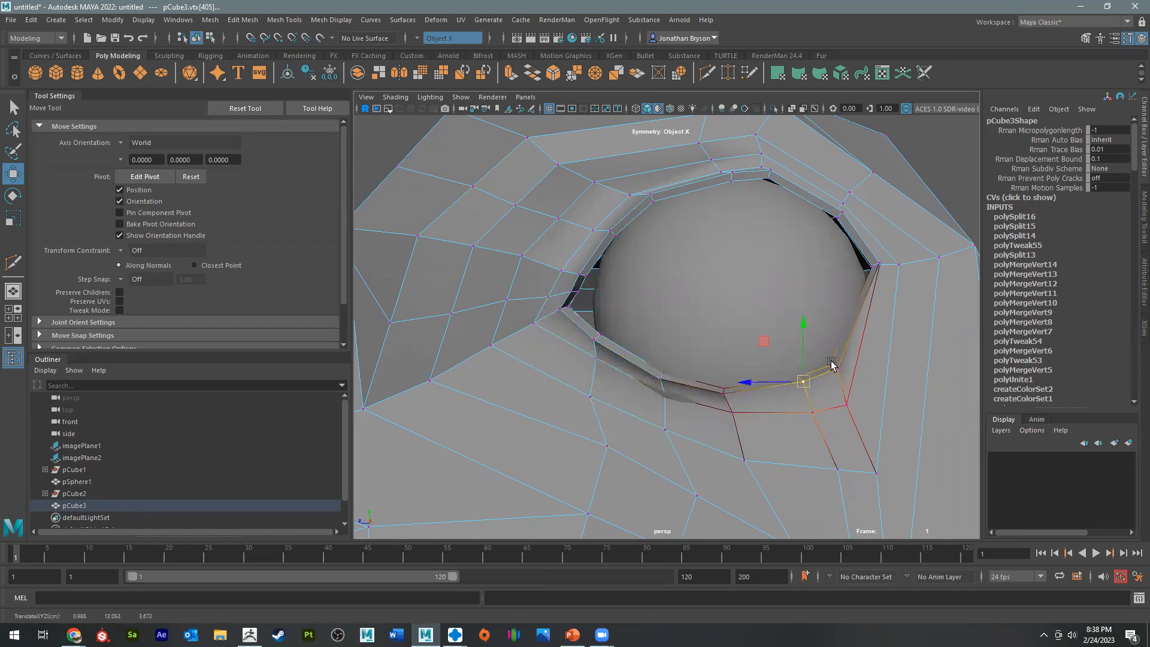
pyautogui.click(566, 316)
pyautogui.moveTo(562, 302)
pyautogui.mouseDown()
pyautogui.moveTo(576, 302)
pyautogui.moveTo(568, 309)
pyautogui.mouseUp()
# Step: Move the outline vertices of the brow in front of the eye outward to round the forehead
pyautogui.keyDown('alt'); pyautogui.moveTo(542, 303); pyautogui.dragTo(627, 309, button='middle'); pyautogui.keyUp('alt')
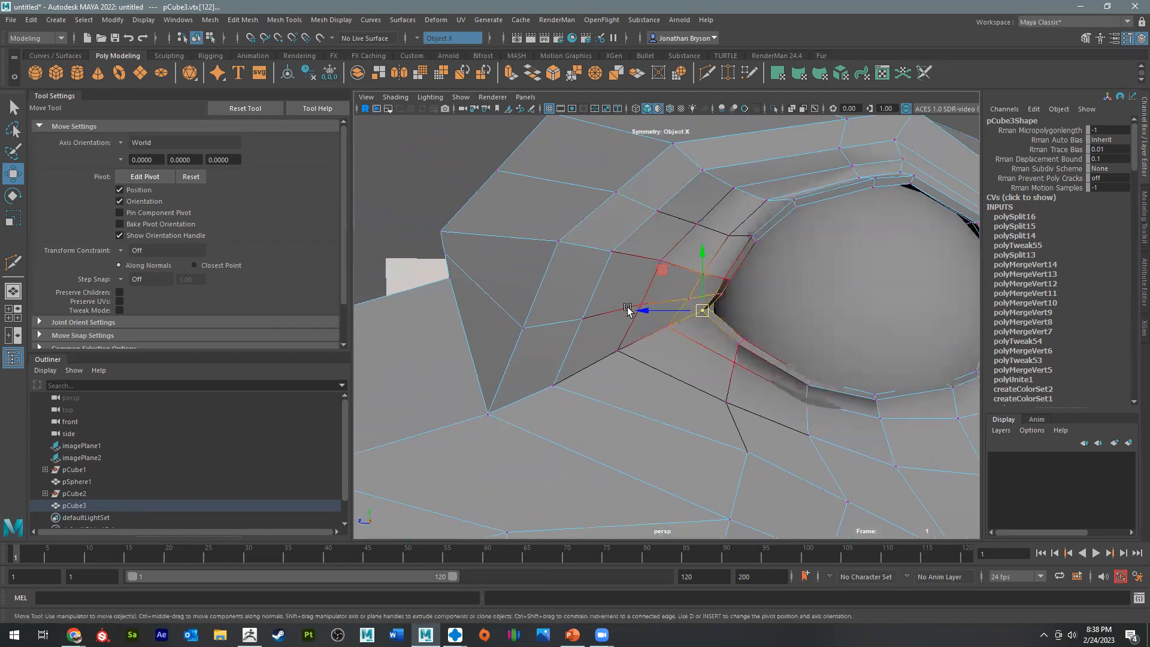
pyautogui.click(494, 173)
pyautogui.moveTo(494, 173); pyautogui.dragTo(497, 155)
pyautogui.click(423, 273)
pyautogui.click(451, 251)
pyautogui.rightClick(450, 251)
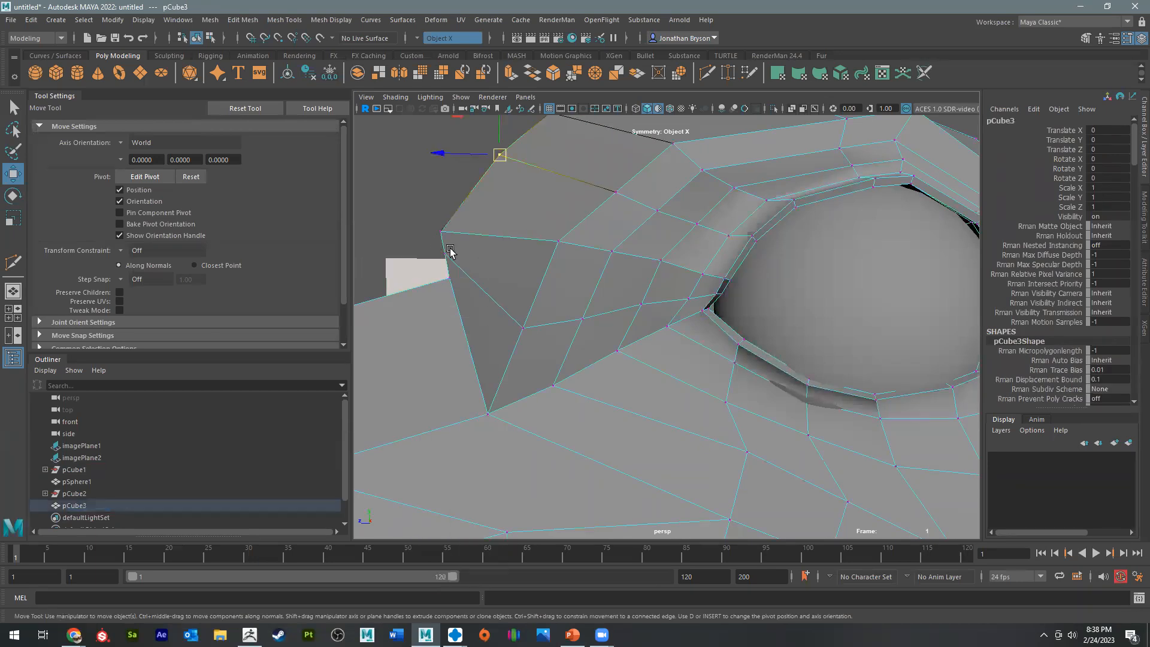
pyautogui.click(449, 252)
pyautogui.keyDown('alt'); pyautogui.moveTo(445, 237); pyautogui.dragTo(467, 285, button='middle'); pyautogui.keyUp('alt')
pyautogui.moveTo(465, 284); pyautogui.dragTo(474, 236)
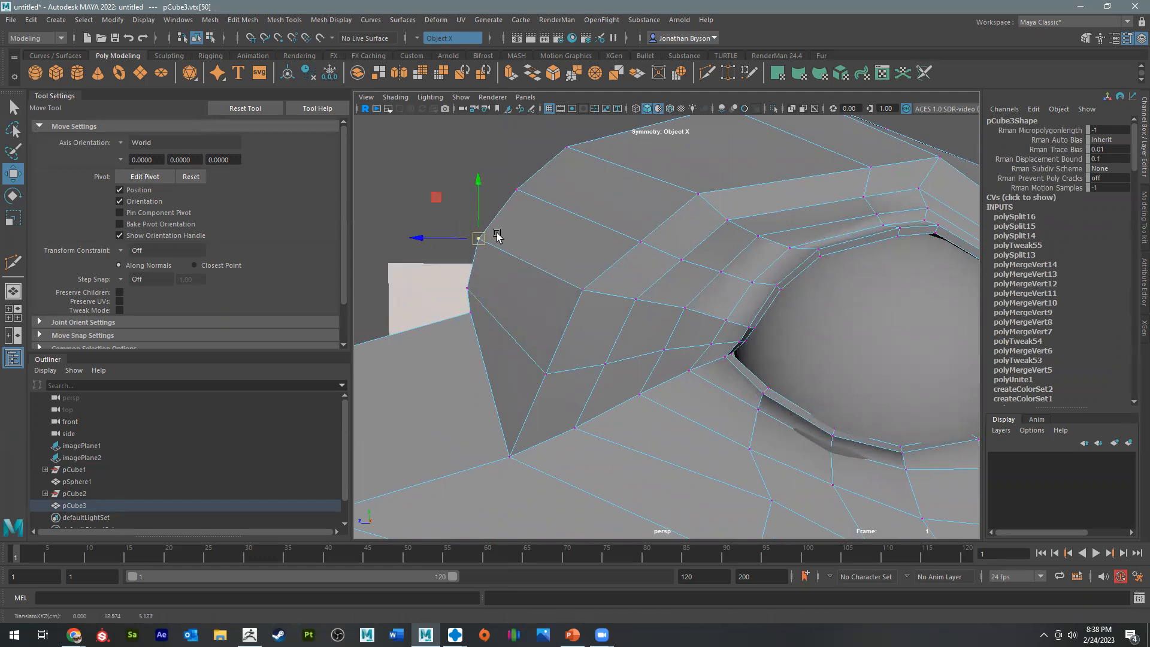
# Step: Move the outline vertices along the top of the brow to continue rounding the forehead
pyautogui.keyDown('alt'); pyautogui.moveTo(488, 282); pyautogui.dragTo(606, 173); pyautogui.keyUp('alt')
pyautogui.click(652, 163)
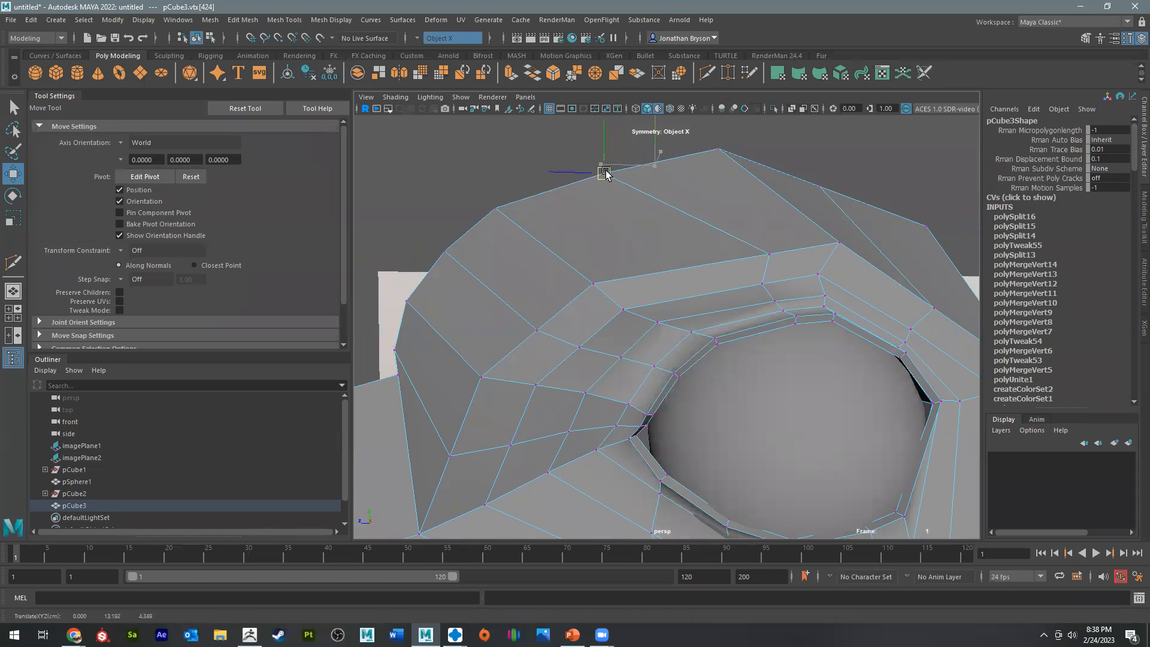
pyautogui.click(714, 155)
pyautogui.keyDown('alt'); pyautogui.moveTo(789, 280); pyautogui.dragTo(715, 291); pyautogui.keyUp('alt')
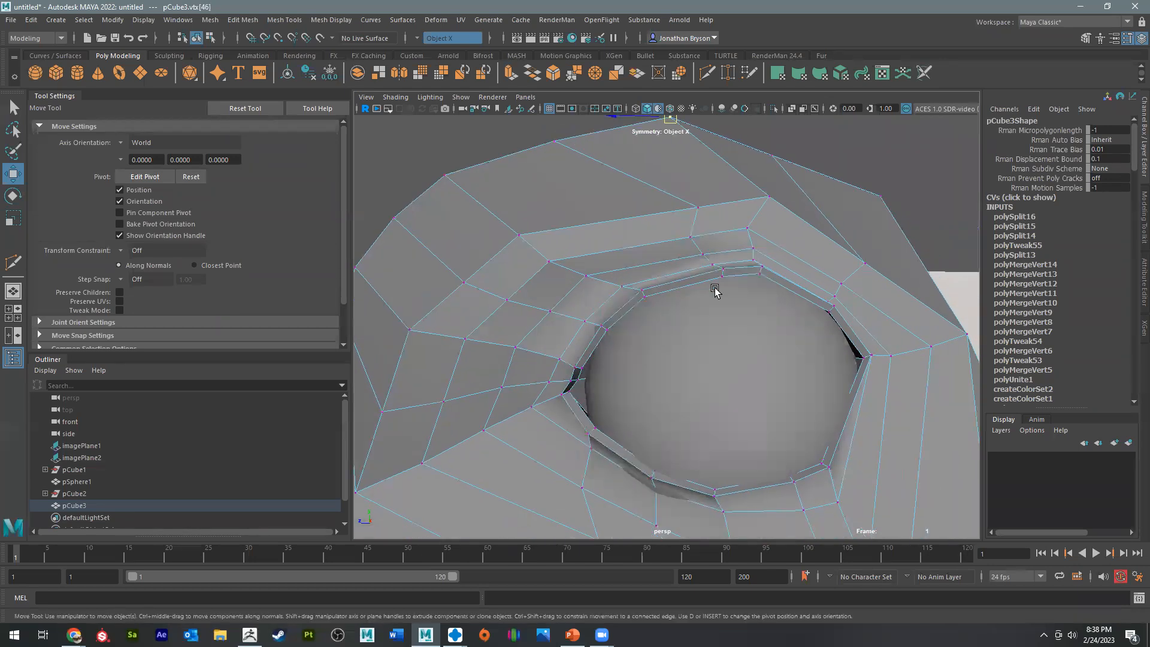
# Step: Move the column of vertices above the eye toward the beak to even out the spacing of the surrounding rings
pyautogui.click(653, 199)
pyautogui.click(690, 234)
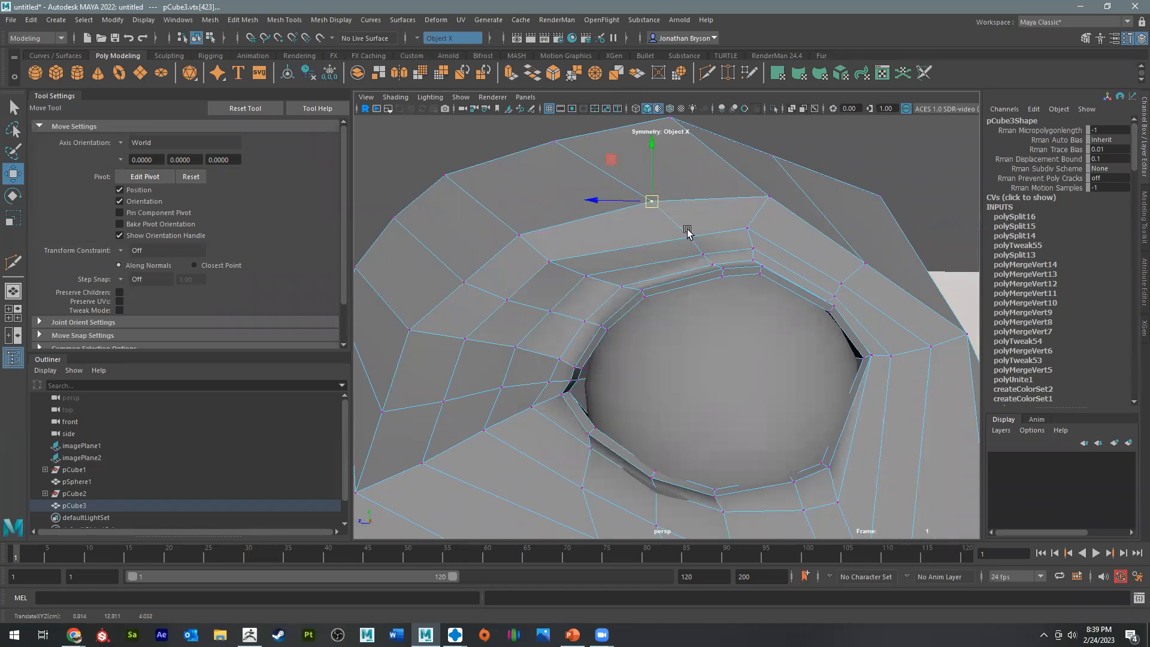
pyautogui.moveTo(690, 235); pyautogui.dragTo(649, 226)
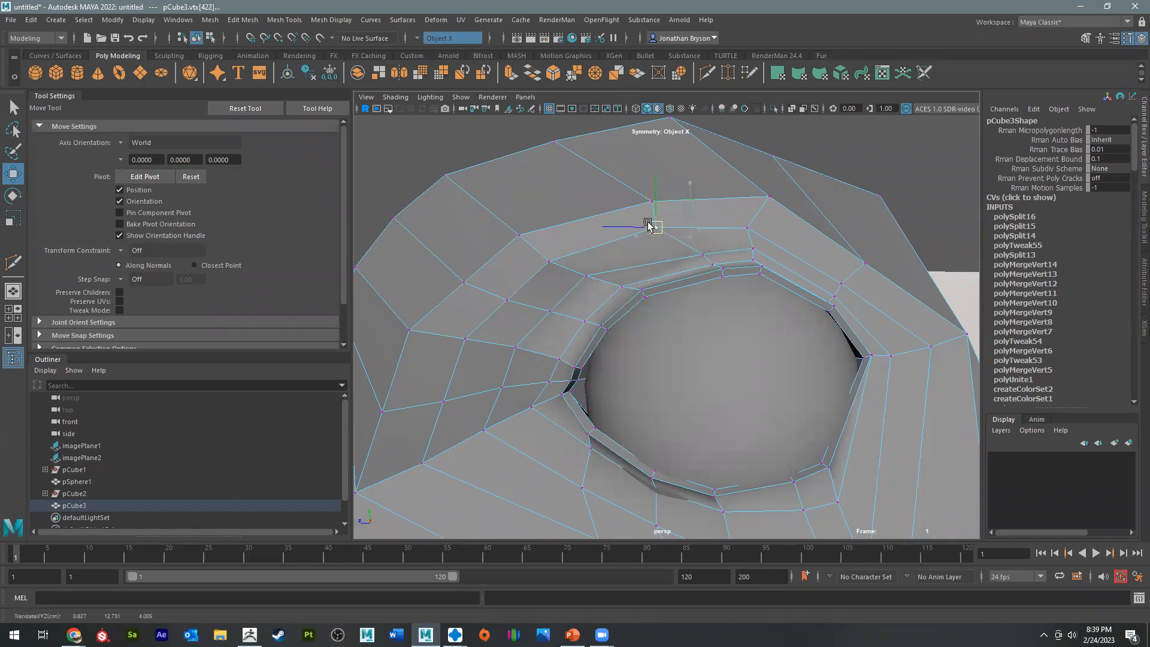
pyautogui.click(702, 254)
pyautogui.moveTo(702, 254); pyautogui.dragTo(683, 250)
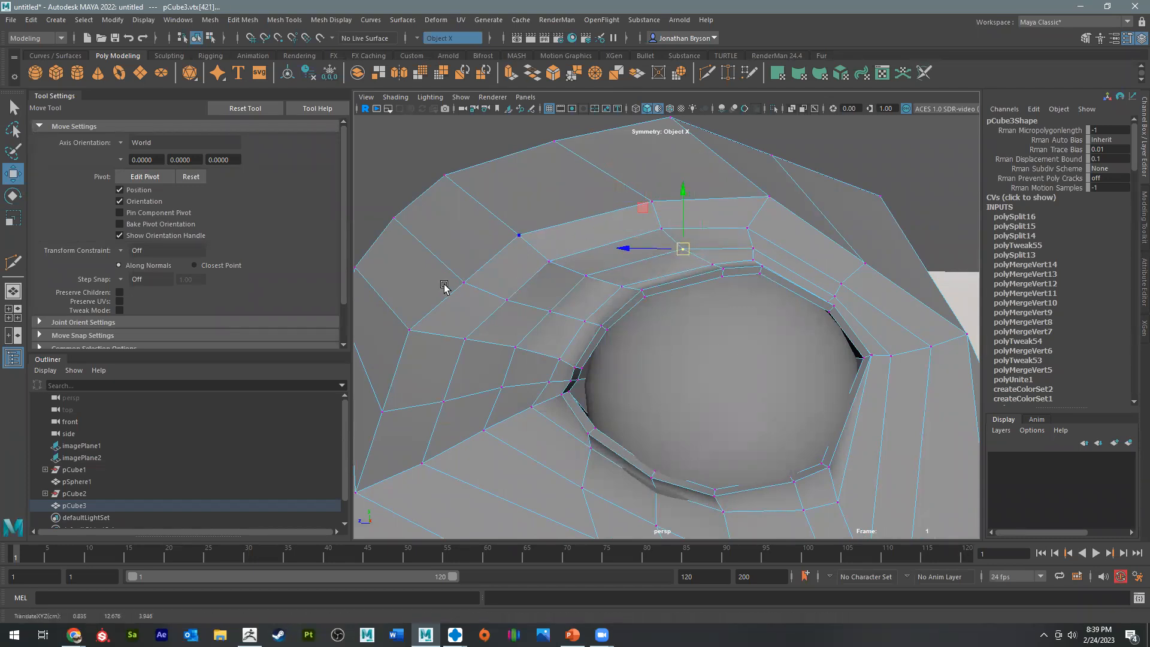
# Step: In vertex mode, select pairs of vertices on the brow in front of the eye and move them toward the beak
pyautogui.press('F8')
pyautogui.moveTo(480, 259); pyautogui.dragTo(419, 262, button='right')
pyautogui.click(465, 280)
pyautogui.keyDown('shift'); pyautogui.click(498, 300); pyautogui.keyUp('shift')
pyautogui.moveTo(494, 303); pyautogui.dragTo(477, 291)
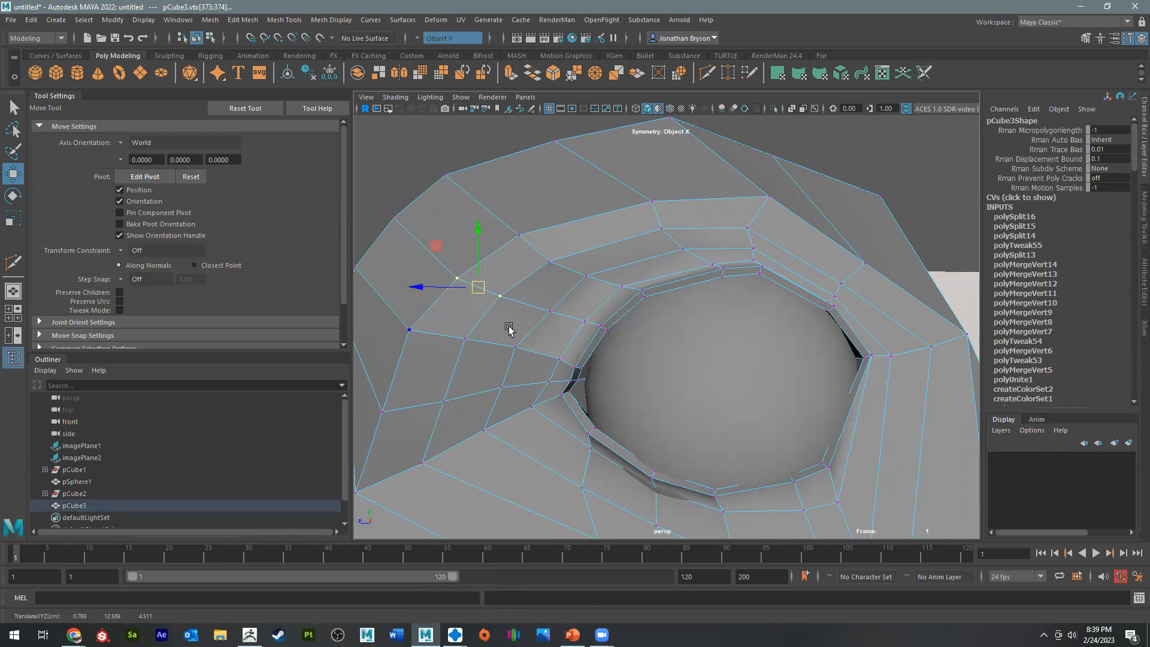
pyautogui.keyDown('alt'); pyautogui.moveTo(508, 330); pyautogui.dragTo(638, 257, button='middle'); pyautogui.keyUp('alt')
pyautogui.click(512, 337)
pyautogui.keyDown('shift'); pyautogui.click(562, 334); pyautogui.keyUp('shift')
pyautogui.moveTo(535, 338); pyautogui.dragTo(504, 332)
# Step: Reposition the lower brow vertices in front of the eye corner to even out the surrounding faces
pyautogui.keyDown('alt'); pyautogui.moveTo(526, 397); pyautogui.dragTo(552, 341, button='middle'); pyautogui.keyUp('alt')
pyautogui.click(554, 337)
pyautogui.moveTo(554, 337); pyautogui.dragTo(590, 339)
pyautogui.click(493, 367)
pyautogui.moveTo(495, 369); pyautogui.dragTo(507, 344)
pyautogui.keyDown('alt'); pyautogui.moveTo(507, 343); pyautogui.dragTo(459, 328, button='right'); pyautogui.keyUp('alt')
pyautogui.keyDown('alt'); pyautogui.moveTo(511, 287); pyautogui.dragTo(523, 285, button='right'); pyautogui.keyUp('alt')
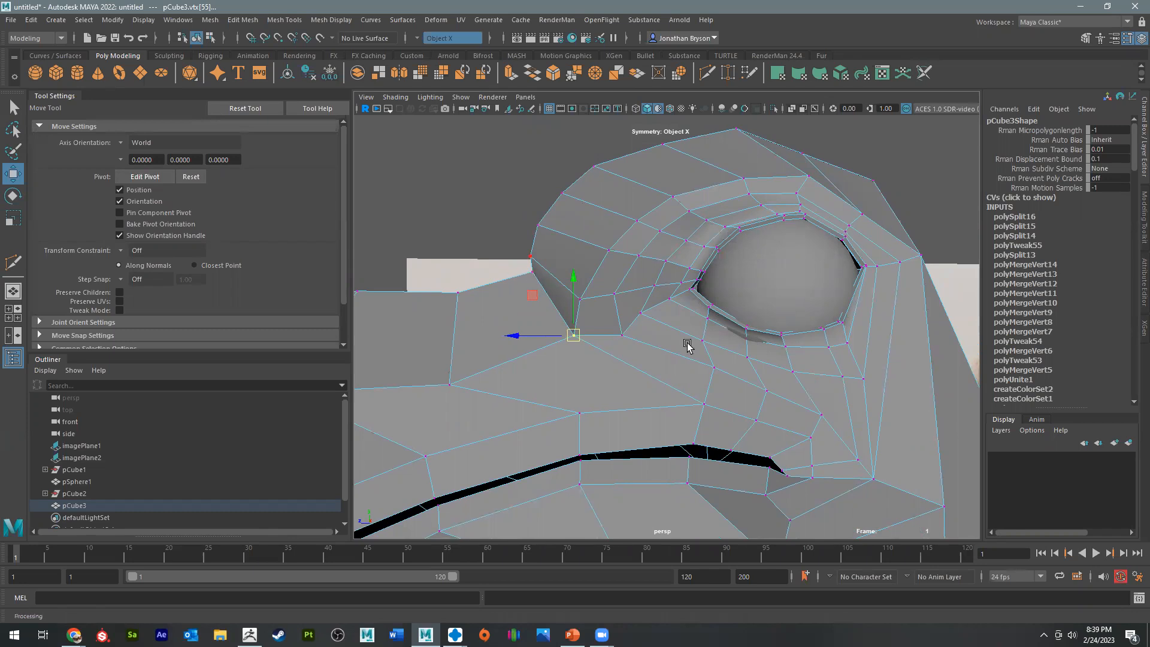
# Step: Move the crown's outline vertices and the vertex behind the upper eyelid backward to round the top of the head
pyautogui.keyDown('alt'); pyautogui.moveTo(761, 337); pyautogui.dragTo(723, 238); pyautogui.keyUp('alt')
pyautogui.click(700, 243)
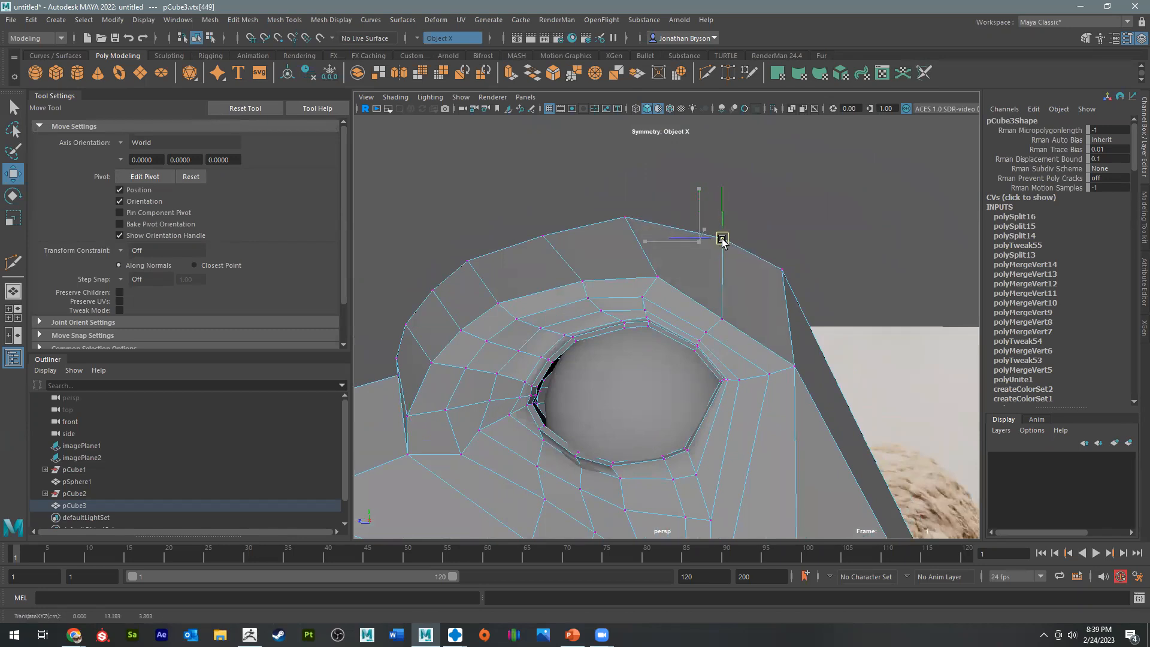
pyautogui.click(720, 325)
pyautogui.moveTo(721, 324)
pyautogui.mouseDown()
pyautogui.moveTo(721, 305)
pyautogui.moveTo(730, 344)
pyautogui.moveTo(681, 343)
pyautogui.moveTo(730, 341)
pyautogui.mouseUp()
pyautogui.click(710, 327)
pyautogui.moveTo(766, 252); pyautogui.dragTo(790, 270)
# Step: Adjust the outline vertices at the back of the head and the neighbouring vertices behind the eye
pyautogui.keyDown('alt'); pyautogui.moveTo(806, 299); pyautogui.dragTo(690, 304, button='right'); pyautogui.keyUp('alt')
pyautogui.keyDown('alt'); pyautogui.moveTo(515, 455); pyautogui.dragTo(437, 299, button='middle'); pyautogui.keyUp('alt')
pyautogui.keyDown('alt'); pyautogui.moveTo(437, 299); pyautogui.dragTo(714, 343); pyautogui.keyUp('alt')
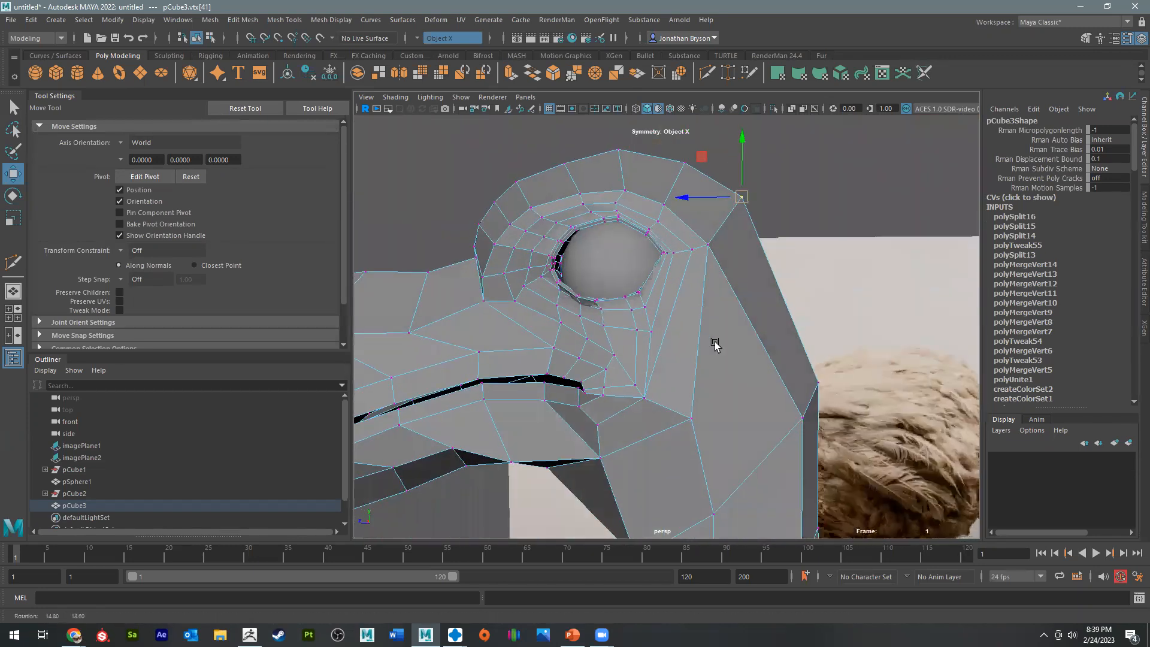
pyautogui.keyDown('alt'); pyautogui.moveTo(714, 343); pyautogui.dragTo(727, 409, button='middle'); pyautogui.keyUp('alt')
pyautogui.keyDown('alt'); pyautogui.moveTo(727, 408); pyautogui.dragTo(775, 306, button='right'); pyautogui.keyUp('alt')
pyautogui.keyDown('alt'); pyautogui.moveTo(775, 305); pyautogui.dragTo(756, 300); pyautogui.keyUp('alt')
pyautogui.moveTo(742, 258); pyautogui.dragTo(754, 290)
pyautogui.click(720, 323)
pyautogui.moveTo(720, 324); pyautogui.dragTo(735, 319)
pyautogui.click(703, 326)
# Step: Adjust the eyelid vertices at the front eye corner so they follow the eyeball
pyautogui.keyDown('alt'); pyautogui.moveTo(737, 362); pyautogui.dragTo(693, 285); pyautogui.keyUp('alt')
pyautogui.click(694, 284)
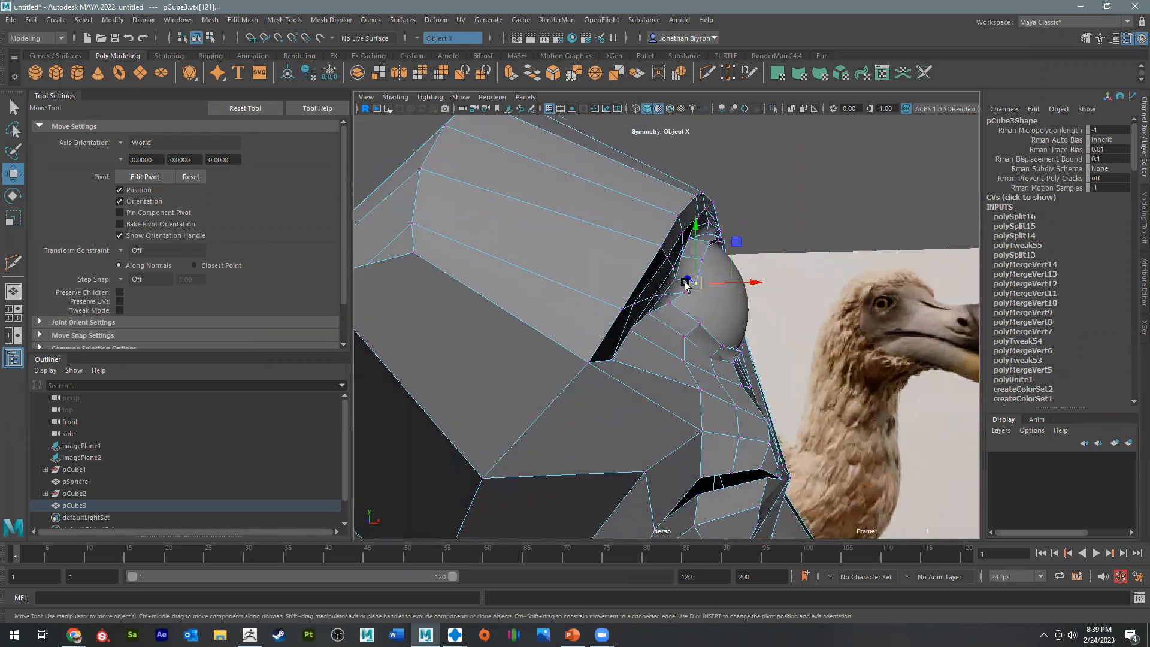
pyautogui.hotkey('ctrl', 'z')
pyautogui.moveTo(681, 285); pyautogui.dragTo(688, 287)
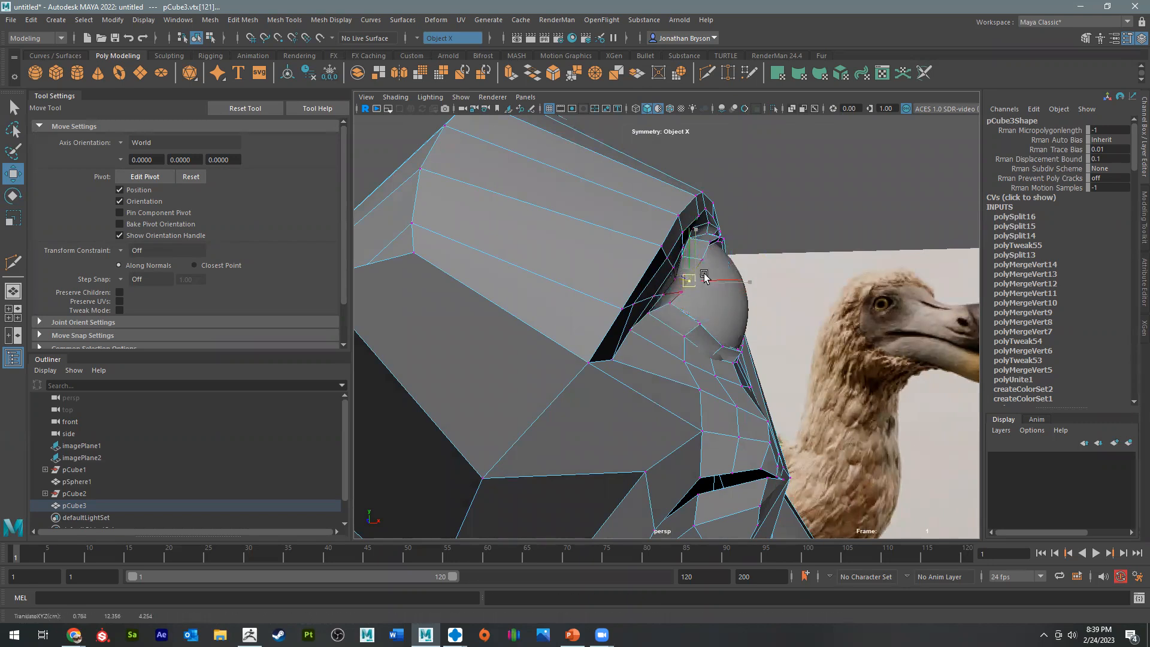
pyautogui.click(698, 258)
# Step: Turn on soft selection and shift the brow's side edge vertex sideways
pyautogui.click(670, 277)
pyautogui.click(659, 247)
pyautogui.press('b')
pyautogui.moveTo(659, 247); pyautogui.dragTo(750, 262)
pyautogui.keyDown('alt'); pyautogui.moveTo(686, 299); pyautogui.dragTo(549, 325); pyautogui.keyUp('alt')
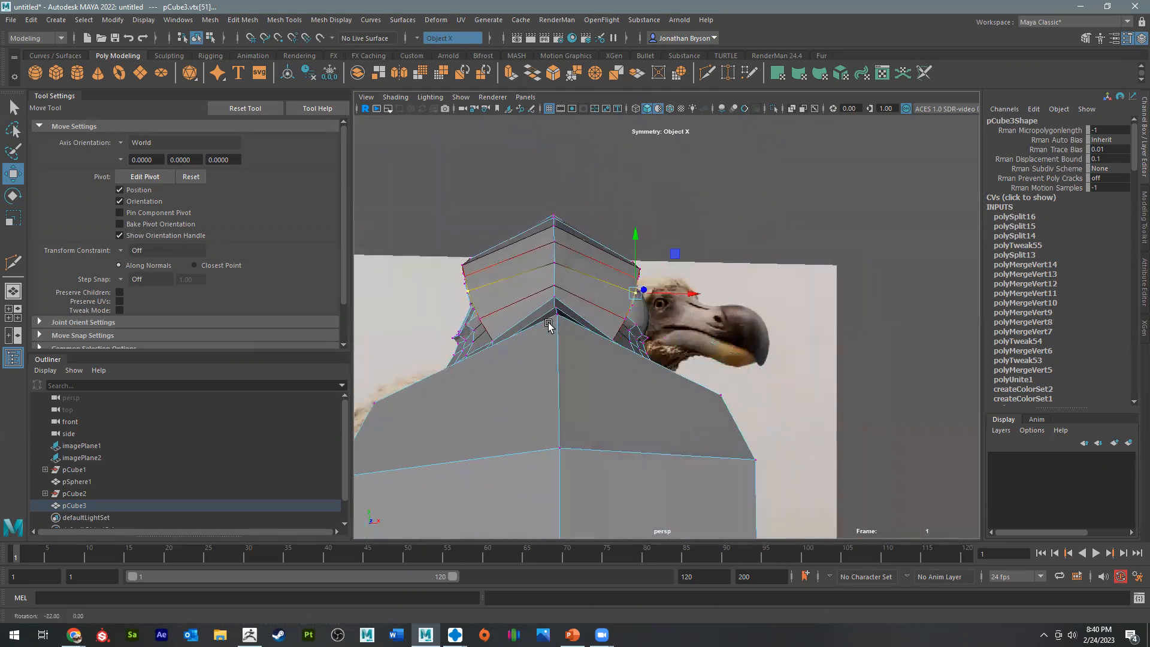
pyautogui.moveTo(650, 326)
pyautogui.keyDown('alt'); pyautogui.mouseDown()
pyautogui.moveTo(688, 323)
pyautogui.moveTo(635, 335)
pyautogui.mouseUp(); pyautogui.keyUp('alt')
pyautogui.keyDown('alt'); pyautogui.moveTo(635, 335); pyautogui.dragTo(784, 347, button='right'); pyautogui.keyUp('alt')
pyautogui.moveTo(691, 279); pyautogui.dragTo(677, 278)
# Step: Move the lower vertices of the brow's front edge with soft selection to shape its overhang above the beak
pyautogui.click(698, 299)
pyautogui.click(709, 339)
pyautogui.moveTo(710, 340); pyautogui.dragTo(620, 342)
pyautogui.click(620, 341)
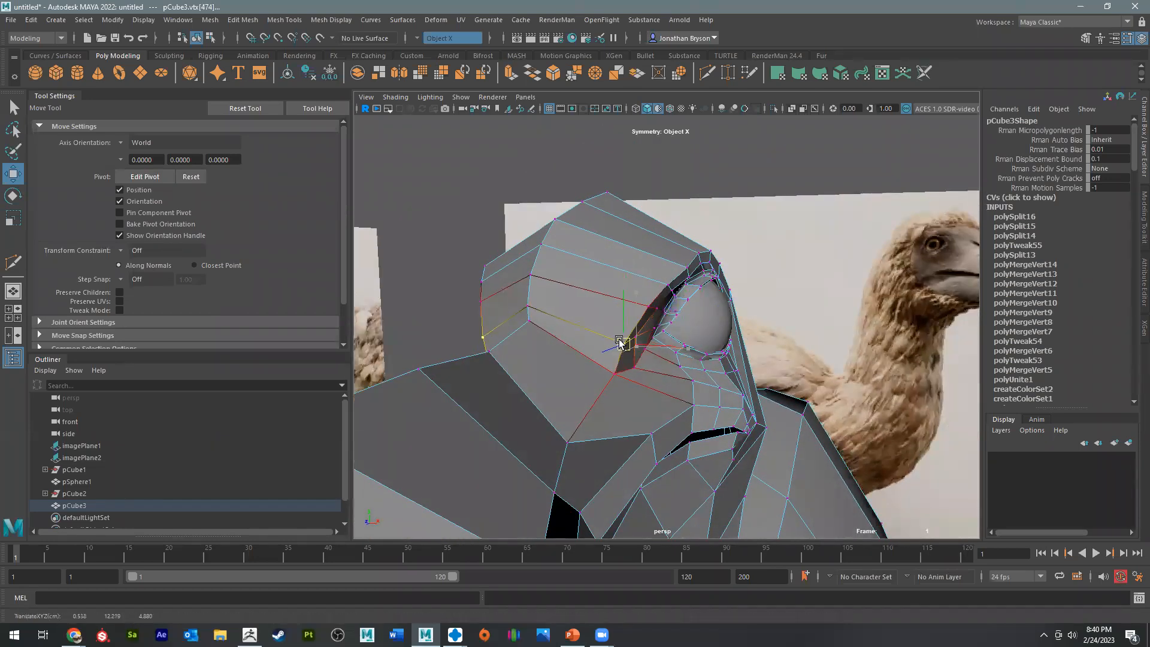
pyautogui.click(612, 379)
# Step: Adjust the two neighbouring brow-ridge vertices directly above the eye with soft selection
pyautogui.keyDown('alt'); pyautogui.moveTo(596, 375); pyautogui.dragTo(693, 242); pyautogui.keyUp('alt')
pyautogui.click(699, 251)
pyautogui.keyDown('alt'); pyautogui.moveTo(693, 244); pyautogui.dragTo(596, 254); pyautogui.keyUp('alt')
pyautogui.click(682, 246)
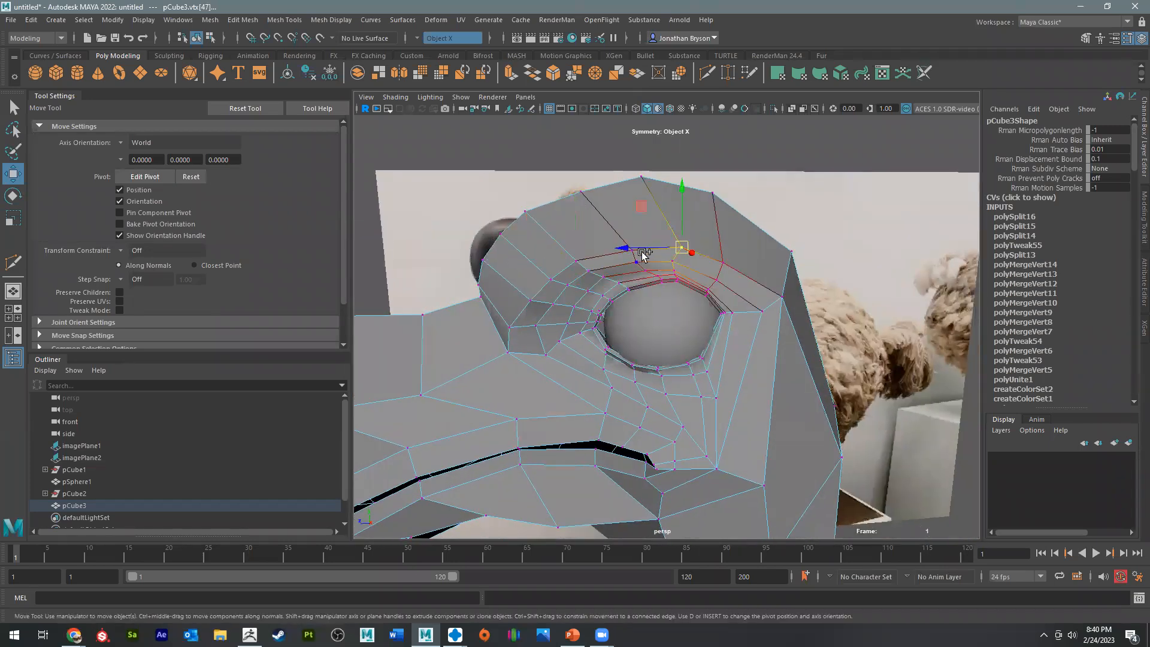
pyautogui.keyDown('alt'); pyautogui.moveTo(641, 255); pyautogui.dragTo(673, 287, button='middle'); pyautogui.keyUp('alt')
pyautogui.scroll(5, 674, 283)
pyautogui.keyDown('shift'); pyautogui.click(685, 229); pyautogui.keyUp('shift')
pyautogui.keyDown('alt'); pyautogui.moveTo(703, 238); pyautogui.dragTo(767, 221); pyautogui.keyUp('alt')
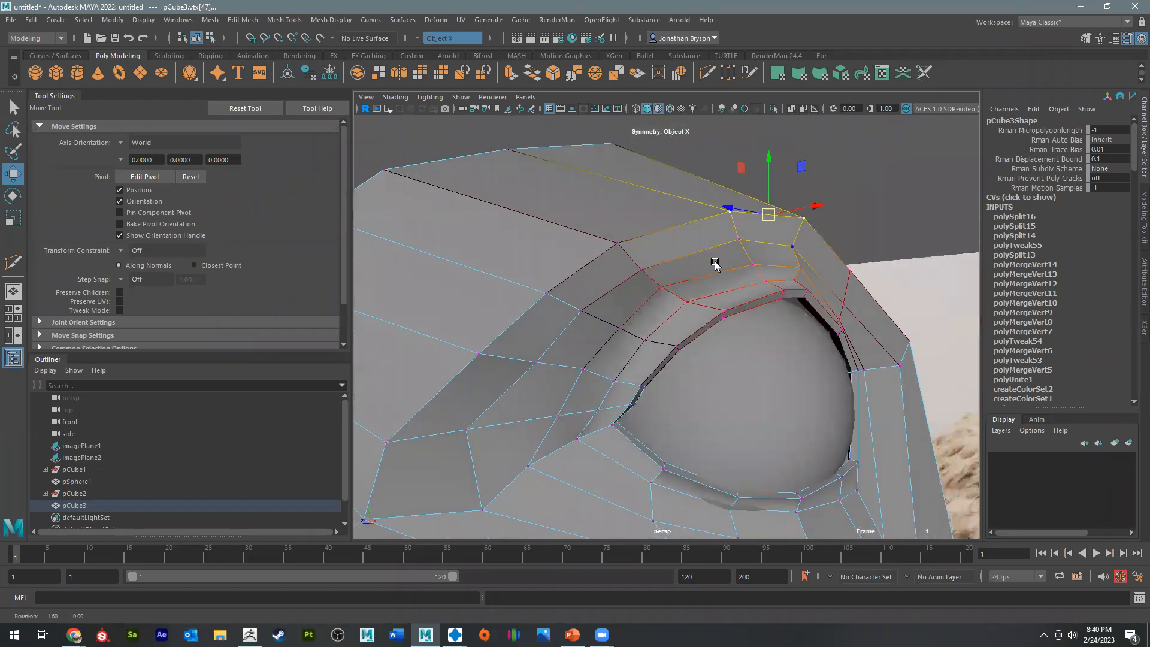
pyautogui.keyDown('alt'); pyautogui.moveTo(715, 263); pyautogui.dragTo(635, 260); pyautogui.keyUp('alt')
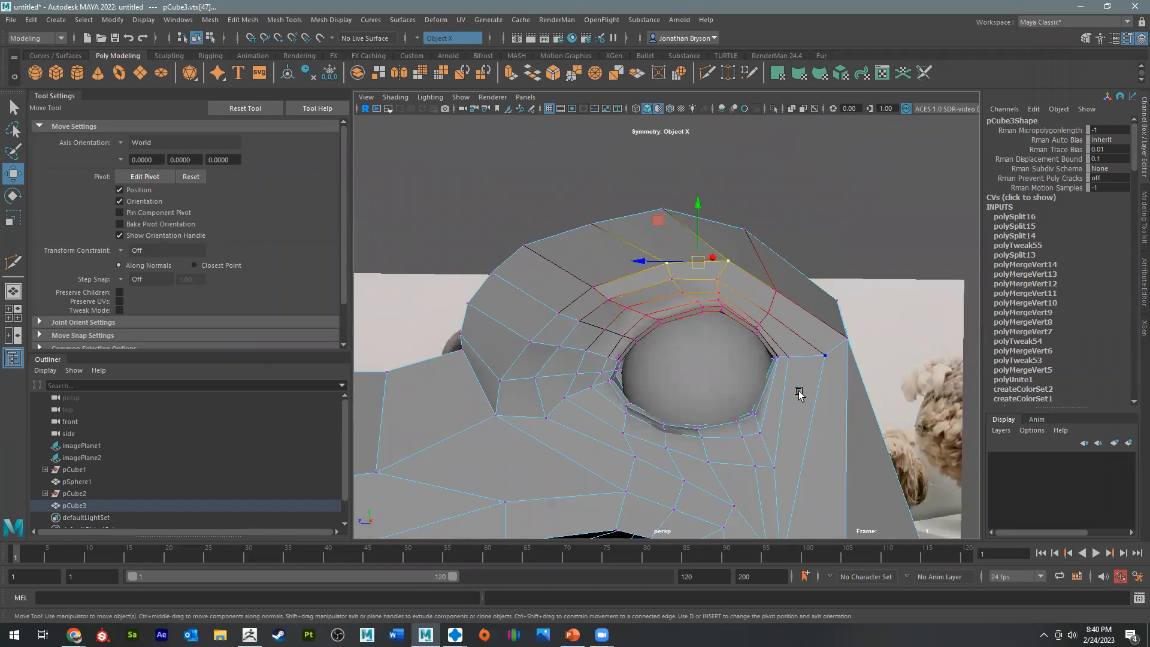
# Step: Move the lower eyelid's edge vertices with soft selection to round the lid beneath the eyeball
pyautogui.keyDown('alt'); pyautogui.moveTo(818, 390); pyautogui.dragTo(835, 311, button='middle'); pyautogui.keyUp('alt')
pyautogui.scroll(5, 838, 351)
pyautogui.click(722, 335)
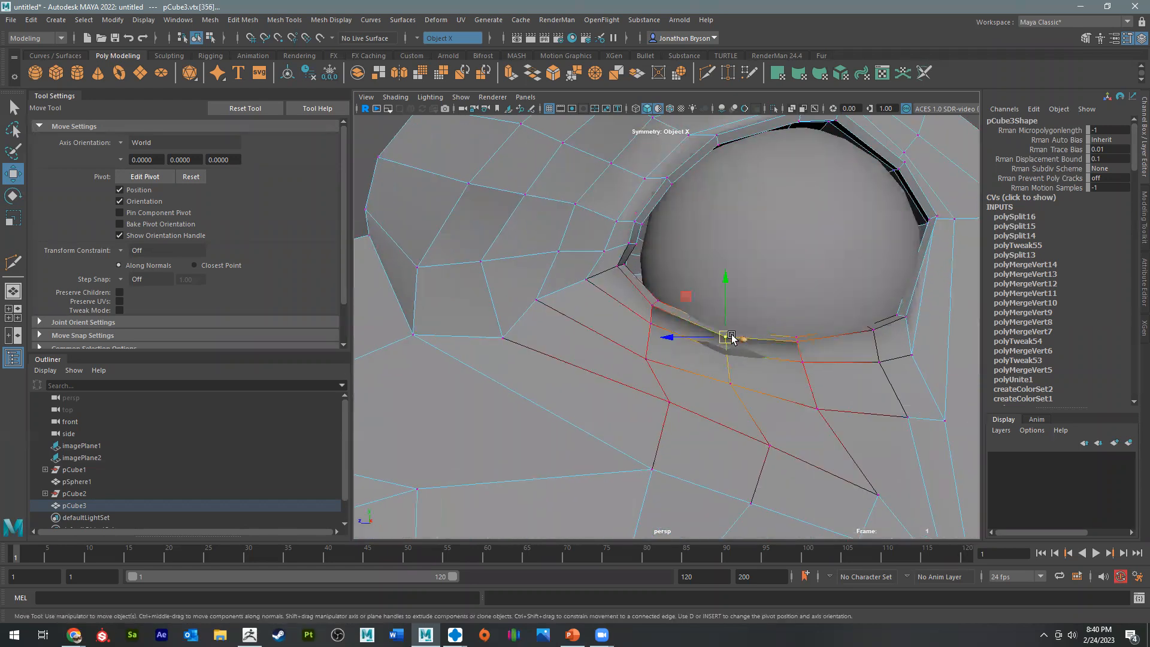
pyautogui.moveTo(732, 338); pyautogui.dragTo(735, 353)
pyautogui.click(877, 330)
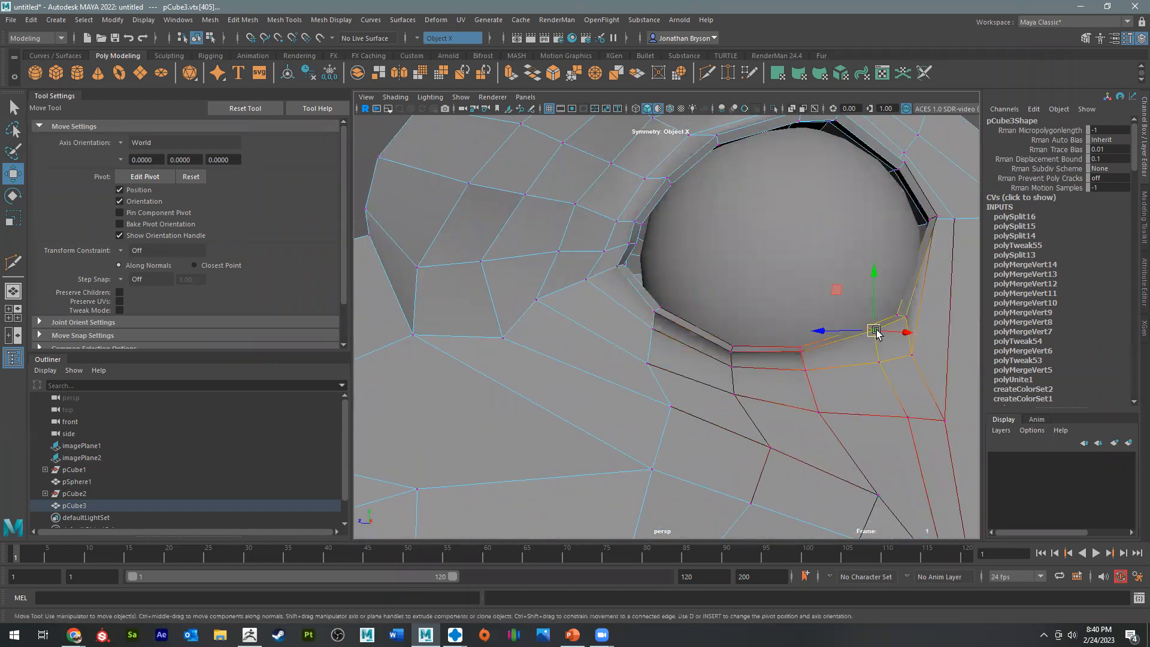
# Step: Insert an edge loop across the eyelid rings behind the eye with Multi-Cut
pyautogui.keyDown('alt'); pyautogui.moveTo(885, 338); pyautogui.dragTo(684, 322); pyautogui.keyUp('alt')
pyautogui.keyDown('shift'); pyautogui.moveTo(672, 302); pyautogui.dragTo(624, 306, button='right'); pyautogui.keyUp('shift')
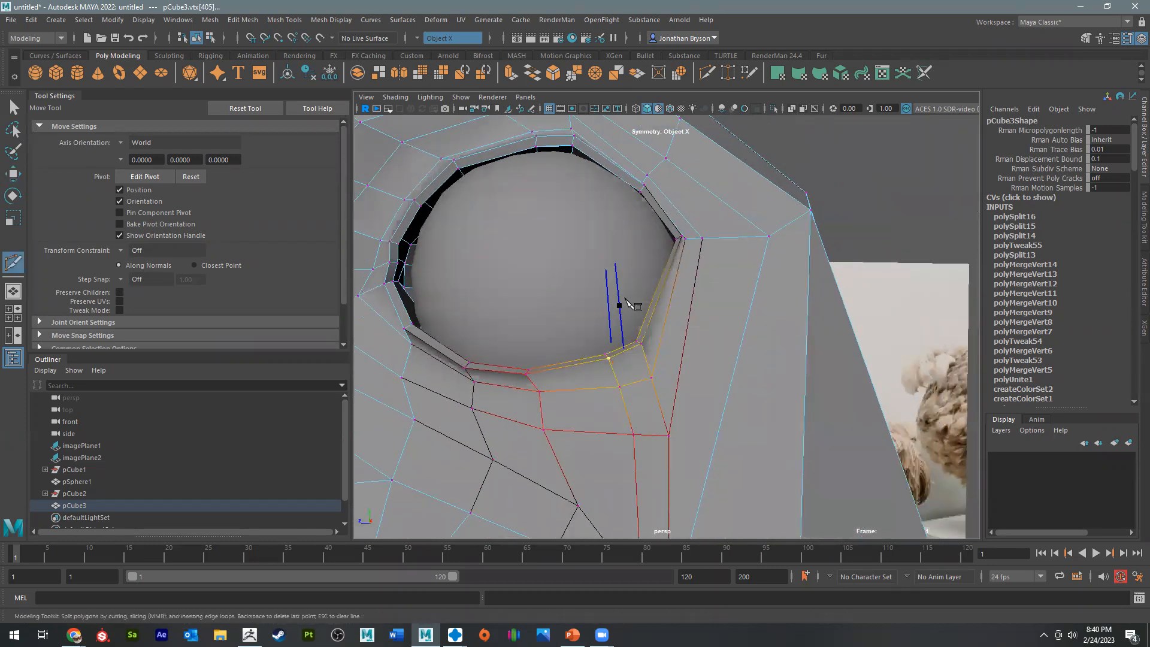
pyautogui.keyDown('ctrl'); pyautogui.click(670, 302); pyautogui.keyUp('ctrl')
pyautogui.keyDown('alt'); pyautogui.moveTo(782, 358); pyautogui.dragTo(799, 271, button='middle'); pyautogui.keyUp('alt')
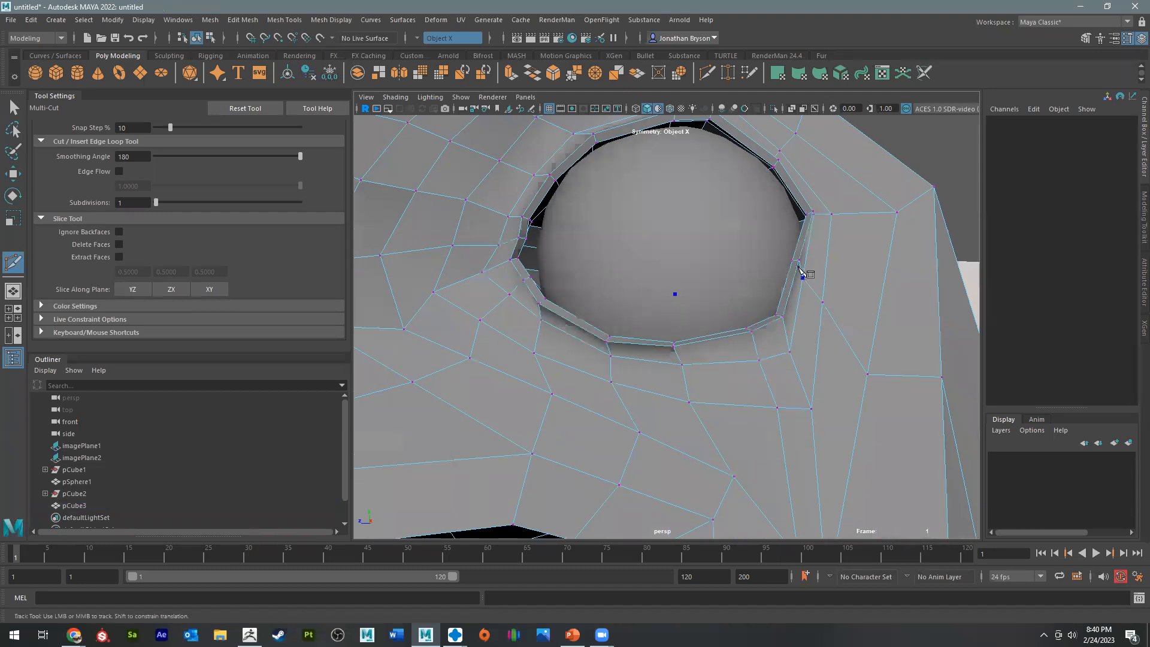
pyautogui.press('q')
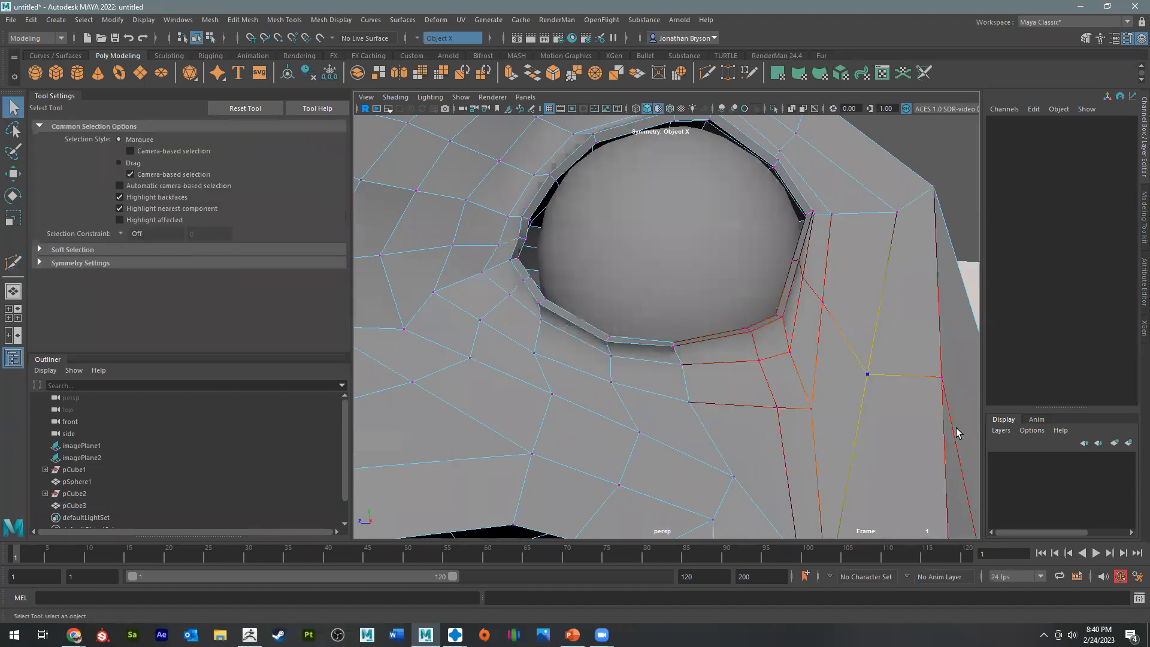
# Step: Move the new loop's vertices behind the eye to round the rear eyelid around the eyeball
pyautogui.moveTo(798, 259); pyautogui.dragTo(741, 262, button='right')
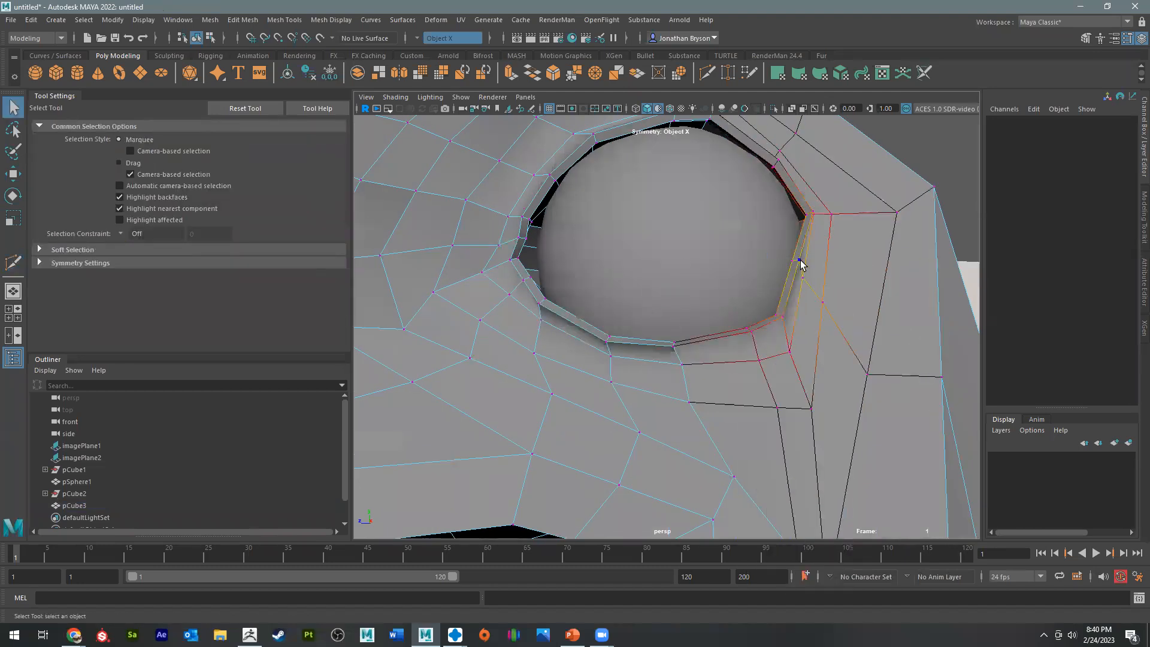
pyautogui.click(790, 264)
pyautogui.press('w')
pyautogui.moveTo(799, 263); pyautogui.dragTo(836, 312)
pyautogui.hotkey('ctrl', 'z')
pyautogui.click(823, 306)
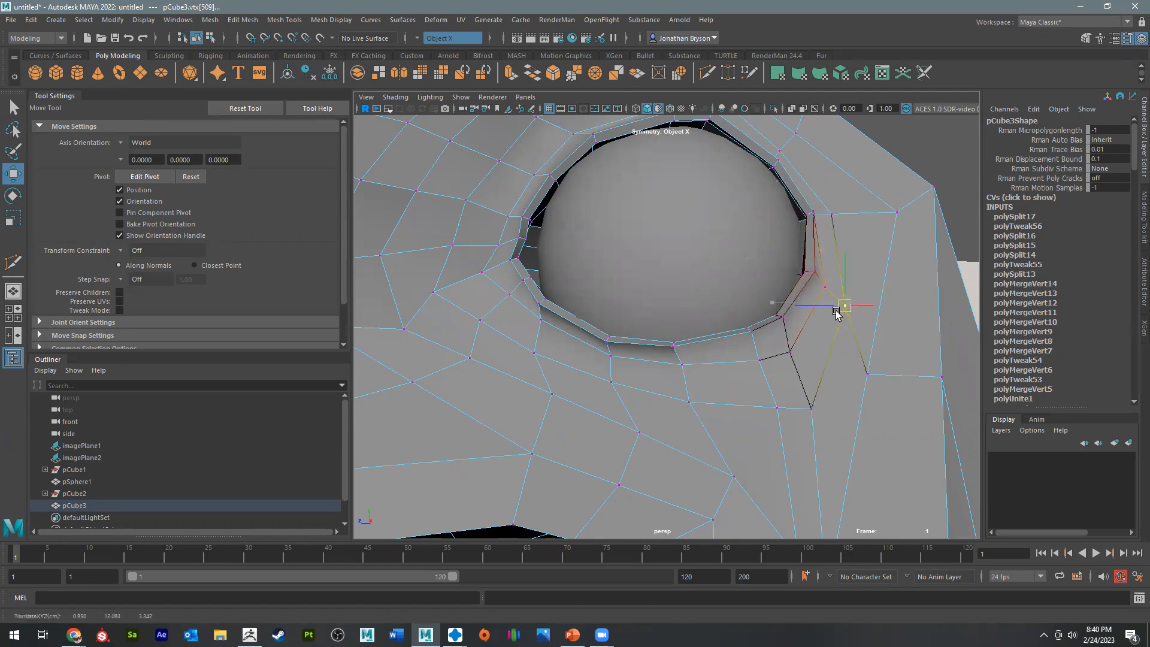
pyautogui.click(806, 278)
pyautogui.moveTo(799, 274); pyautogui.dragTo(797, 274)
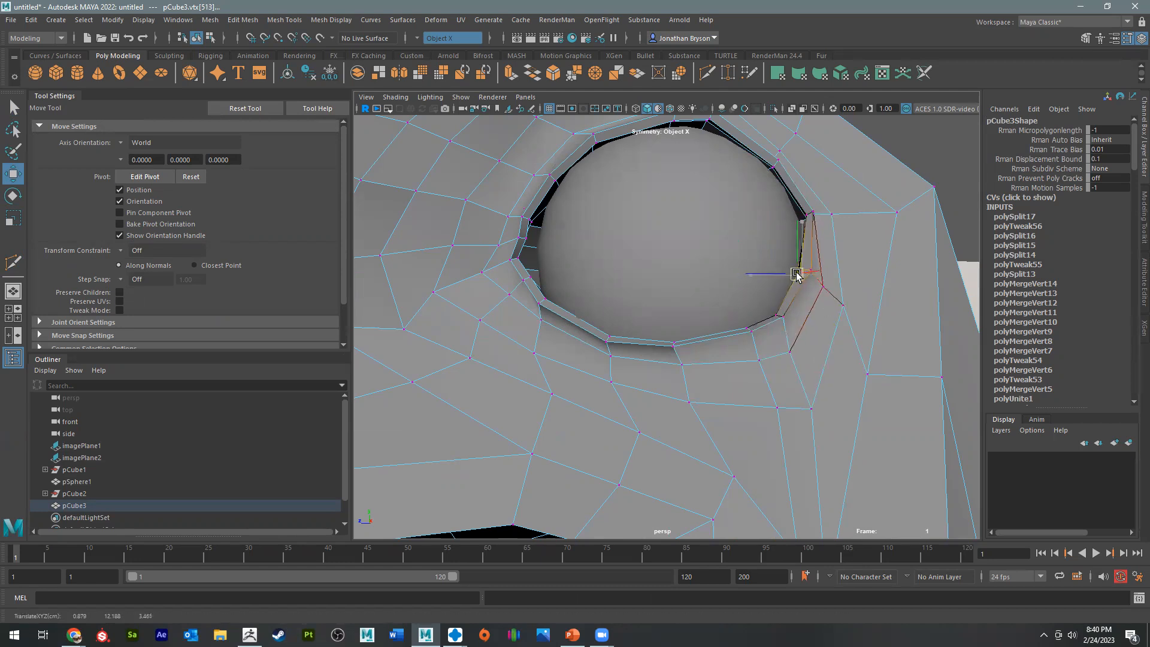
# Step: Adjust the inner and outer eyelid vertices along the upper front of the eye to follow the eyeball
pyautogui.click(515, 241)
pyautogui.moveTo(515, 239); pyautogui.dragTo(527, 232)
pyautogui.click(548, 179)
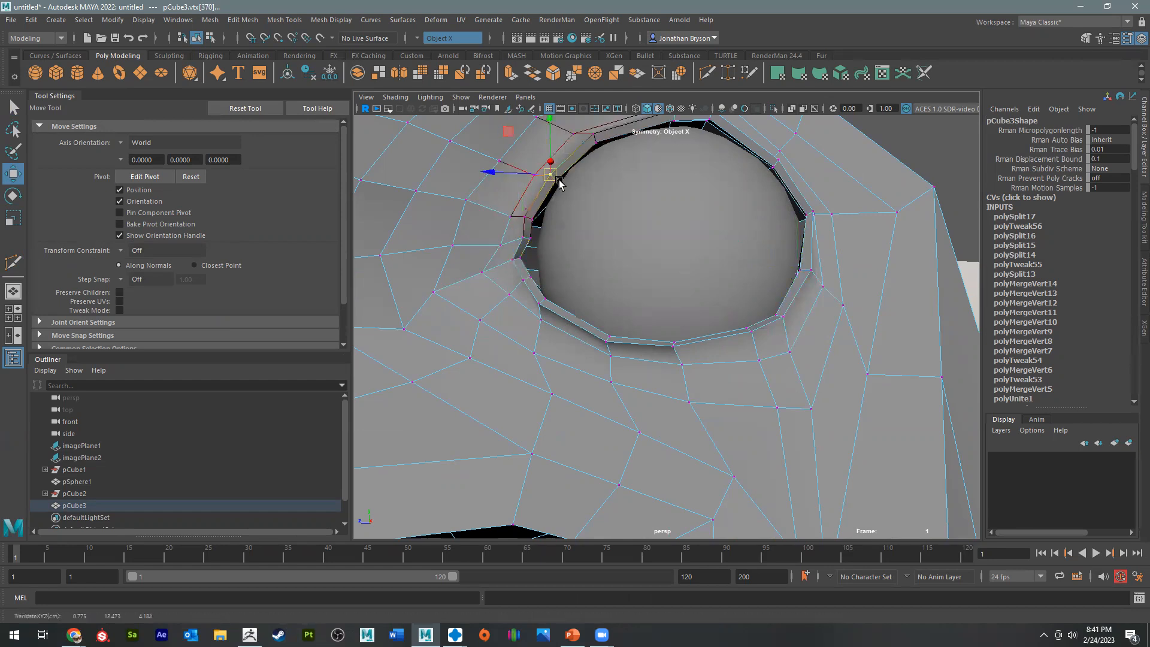
pyautogui.click(563, 181)
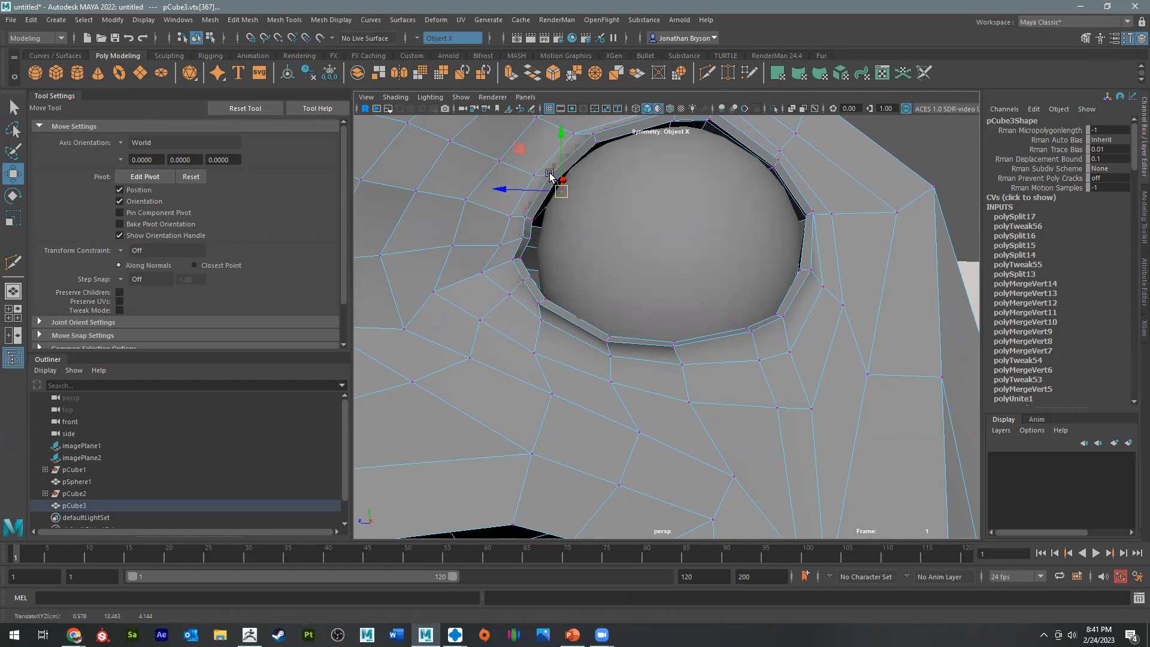
pyautogui.click(531, 219)
pyautogui.moveTo(532, 220); pyautogui.dragTo(539, 221)
pyautogui.click(534, 218)
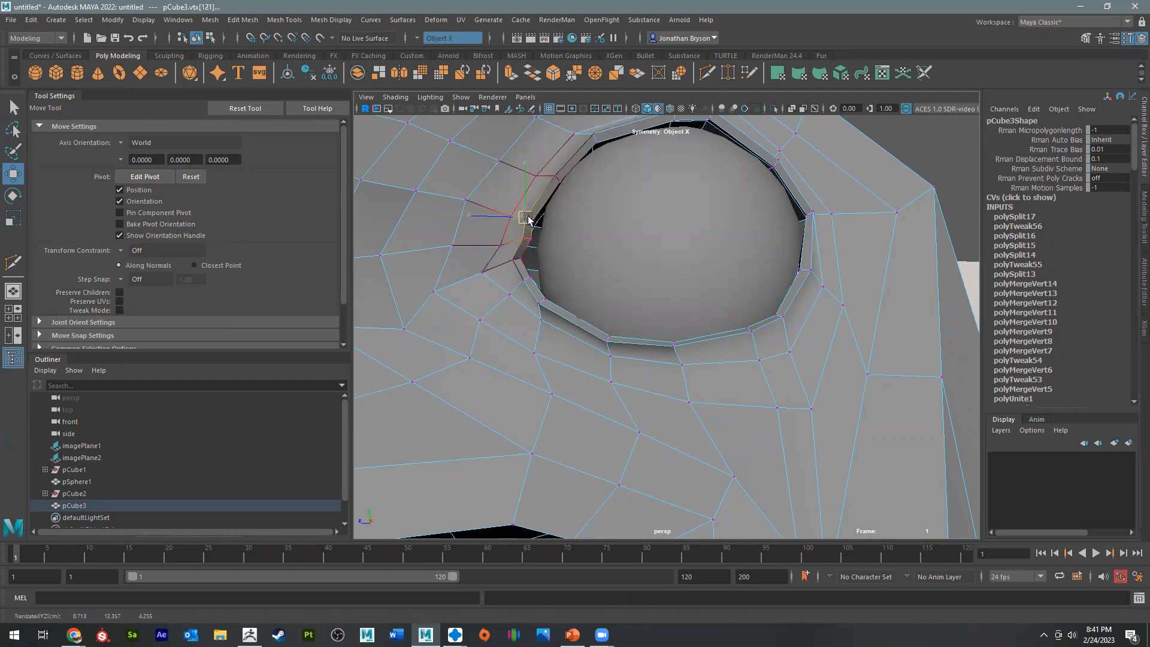
# Step: Move the eyelid vertices at the lower front eye corner closer to the eyeball
pyautogui.click(529, 279)
pyautogui.moveTo(530, 281); pyautogui.dragTo(539, 269)
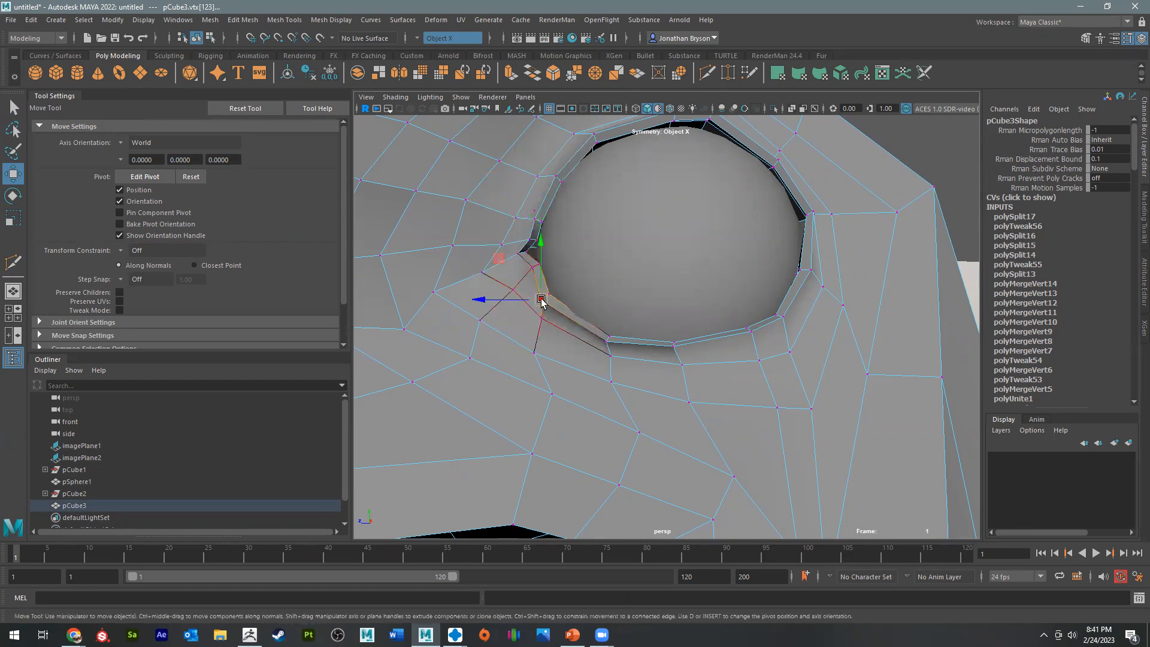
pyautogui.click(542, 295)
pyautogui.hotkey('ctrl', 'z')
pyautogui.keyDown('alt'); pyautogui.moveTo(538, 336); pyautogui.dragTo(735, 306); pyautogui.keyUp('alt')
pyautogui.click(692, 241)
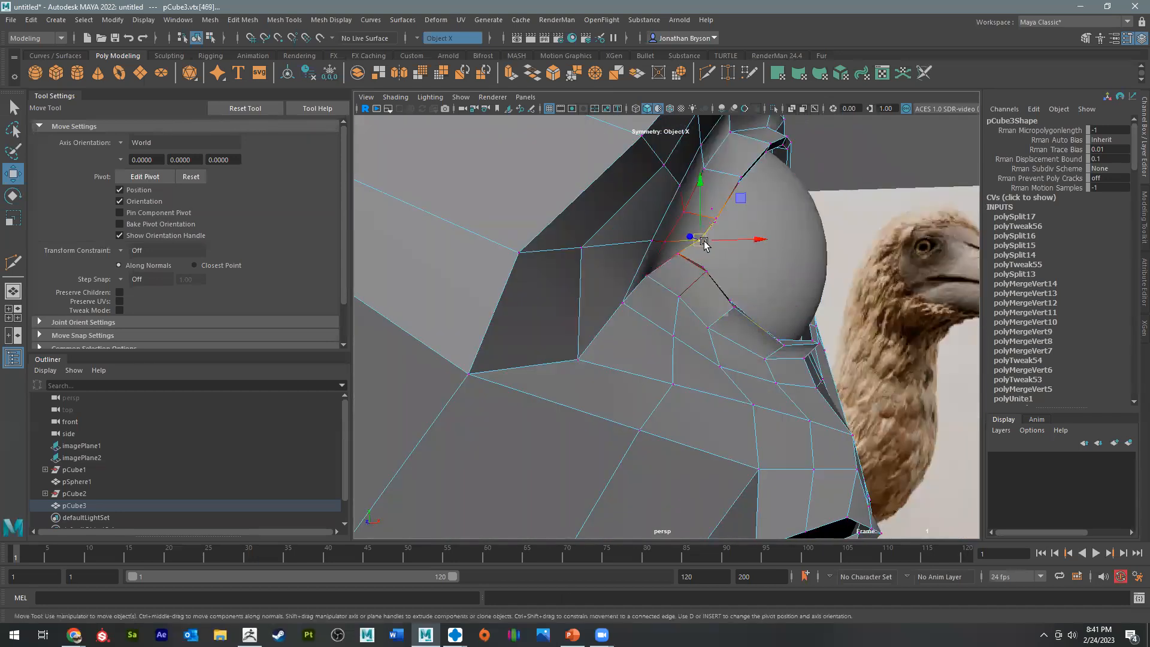
pyautogui.moveTo(668, 267); pyautogui.dragTo(684, 261)
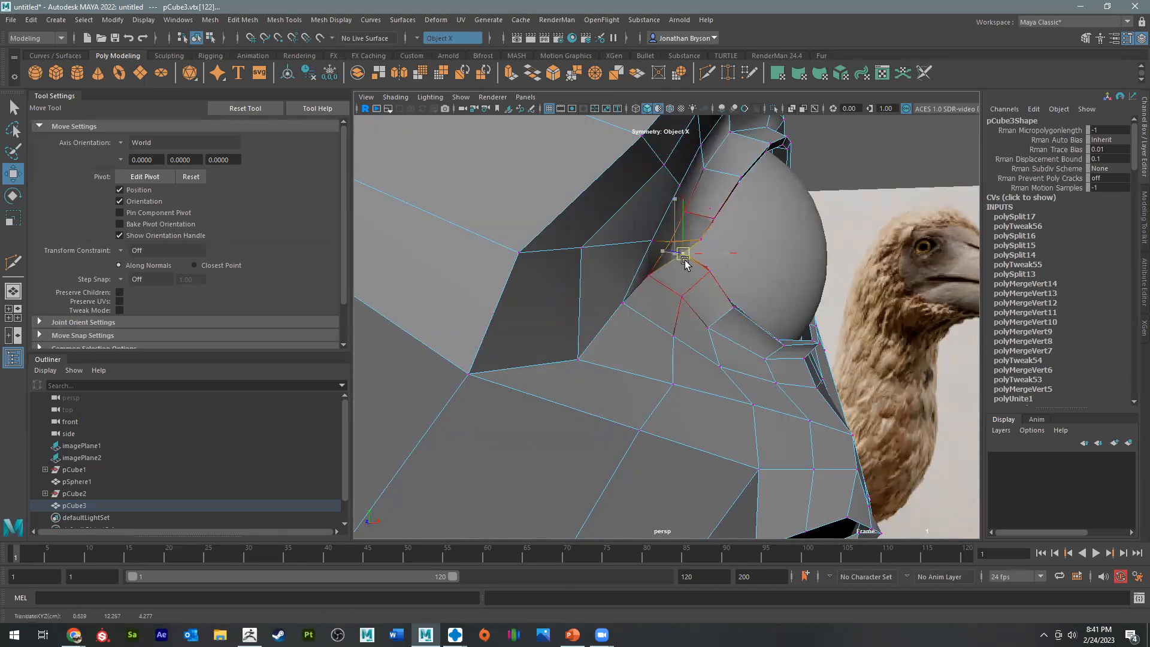
# Step: Reposition the vertices in the hollow under the brow between its front edge and the eye corner
pyautogui.click(647, 245)
pyautogui.moveTo(648, 244); pyautogui.dragTo(631, 244)
pyautogui.click(585, 248)
pyautogui.click(579, 359)
pyautogui.moveTo(579, 359); pyautogui.dragTo(569, 344)
# Step: Move the brow's upper front edge vertices to smooth its curve into the eye socket
pyautogui.keyDown('alt'); pyautogui.moveTo(705, 341); pyautogui.dragTo(700, 246); pyautogui.keyUp('alt')
pyautogui.click(707, 243)
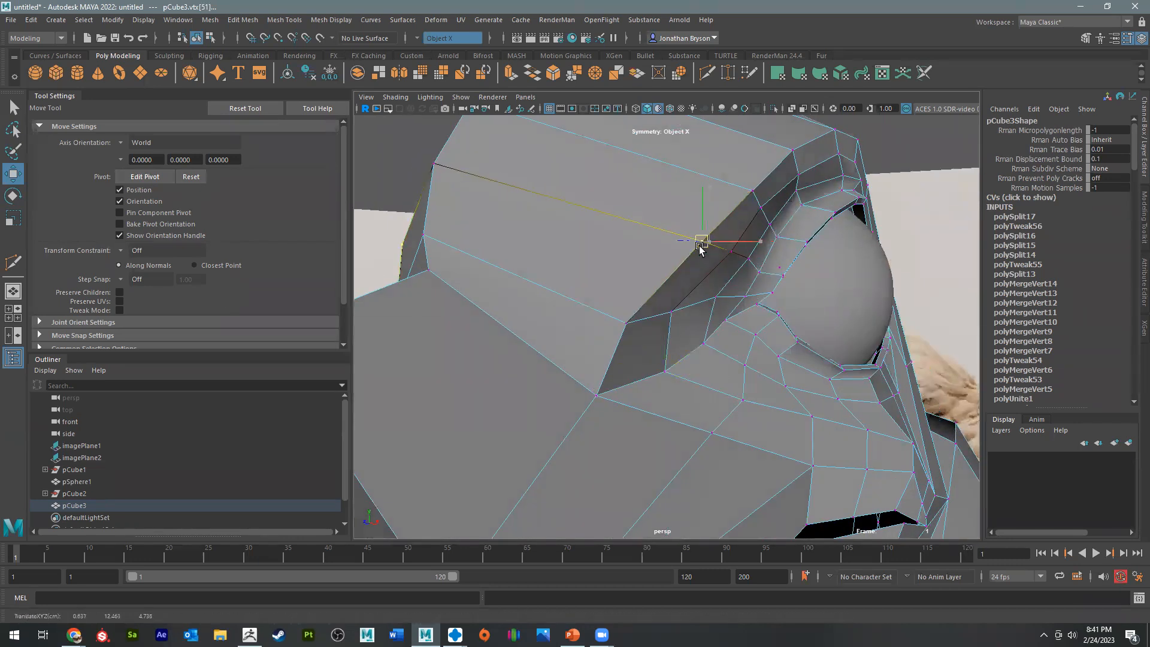
pyautogui.click(754, 192)
pyautogui.keyDown('alt'); pyautogui.moveTo(764, 196); pyautogui.dragTo(681, 342); pyautogui.keyUp('alt')
pyautogui.scroll(4, 680, 341)
pyautogui.moveTo(691, 201); pyautogui.dragTo(661, 216)
# Step: Move the vertices beside the base of the neck outward to fill out the body next to it
pyautogui.click(733, 346)
pyautogui.moveTo(742, 351); pyautogui.dragTo(711, 459)
pyautogui.click(725, 365)
pyautogui.keyDown('alt'); pyautogui.moveTo(829, 517); pyautogui.dragTo(693, 380); pyautogui.keyUp('alt')
pyautogui.click(693, 367)
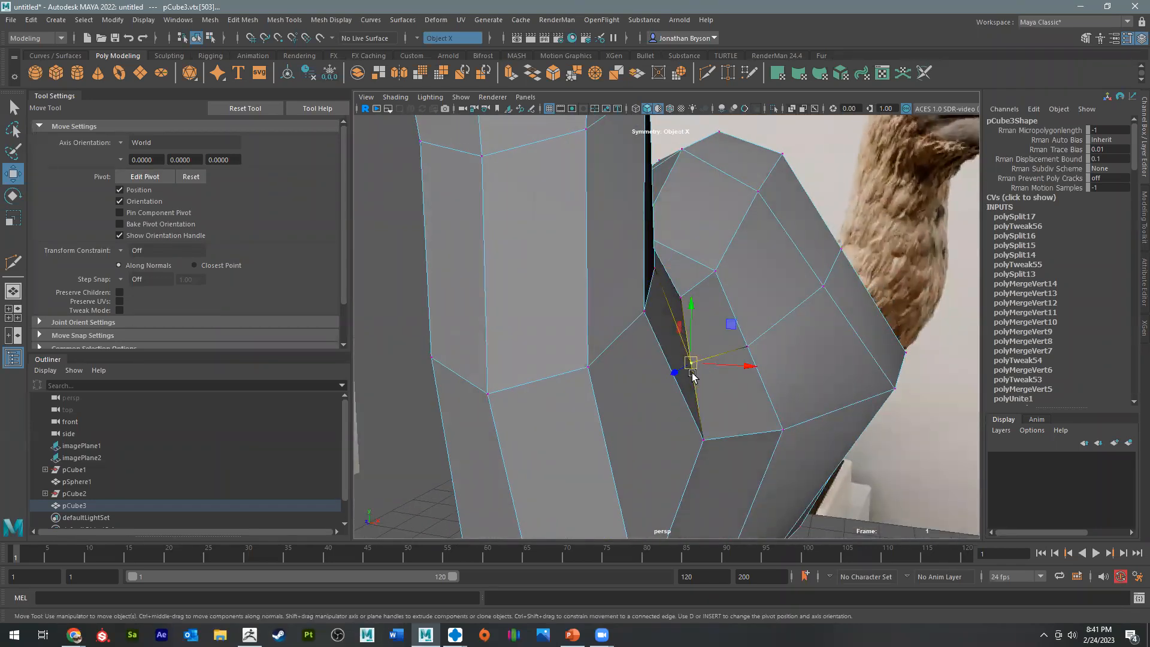
pyautogui.moveTo(693, 368); pyautogui.dragTo(773, 333)
# Step: Reposition the vertices on the upper side of the body behind the neck to round its bulge
pyautogui.click(747, 342)
pyautogui.click(825, 284)
pyautogui.moveTo(825, 284); pyautogui.dragTo(736, 268)
pyautogui.keyDown('alt'); pyautogui.moveTo(920, 282); pyautogui.dragTo(540, 333, button='middle'); pyautogui.keyUp('alt')
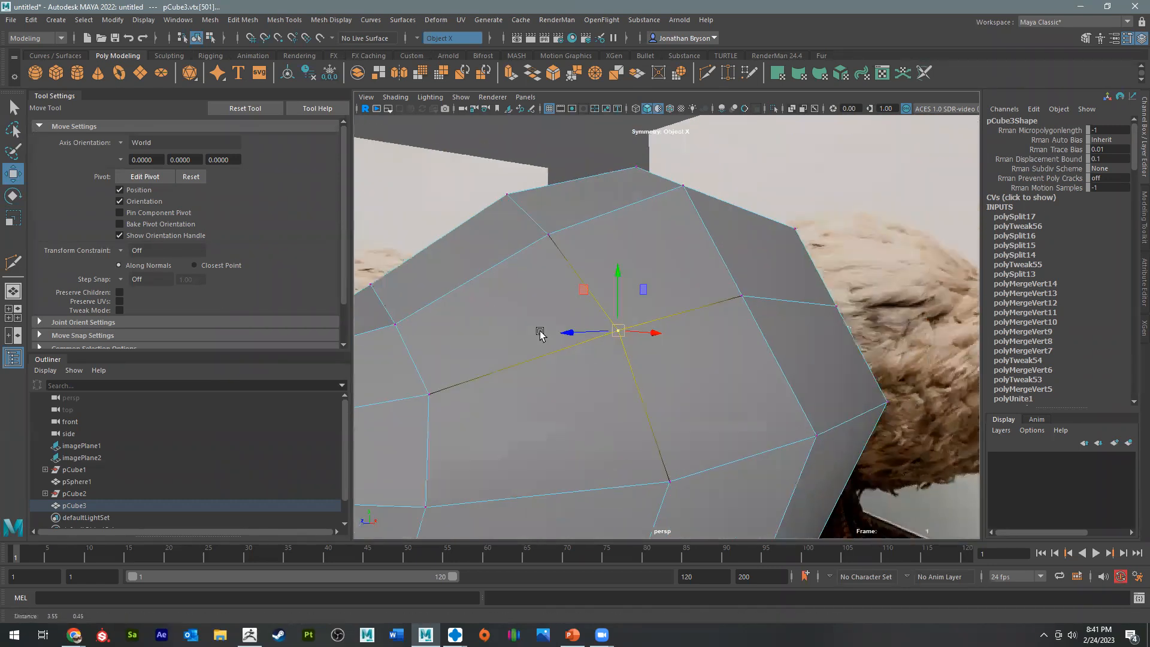
pyautogui.click(741, 295)
pyautogui.keyDown('alt'); pyautogui.moveTo(743, 296); pyautogui.dragTo(683, 316); pyautogui.keyUp('alt')
pyautogui.click(736, 326)
# Step: Move the vertices along the side of the body to even out the faces and smooth its contour
pyautogui.keyDown('alt'); pyautogui.moveTo(778, 348); pyautogui.dragTo(573, 338); pyautogui.keyUp('alt')
pyautogui.click(700, 451)
pyautogui.keyDown('alt'); pyautogui.moveTo(673, 455); pyautogui.dragTo(687, 363); pyautogui.keyUp('alt')
pyautogui.moveTo(611, 364); pyautogui.dragTo(600, 355)
pyautogui.click(634, 307)
pyautogui.moveTo(637, 308); pyautogui.dragTo(674, 285)
pyautogui.click(745, 273)
pyautogui.click(746, 342)
# Step: Adjust the vertices at the rear end of the body outward to round the tail area
pyautogui.keyDown('alt'); pyautogui.moveTo(712, 370); pyautogui.dragTo(784, 324); pyautogui.keyUp('alt')
pyautogui.moveTo(752, 317); pyautogui.dragTo(765, 330)
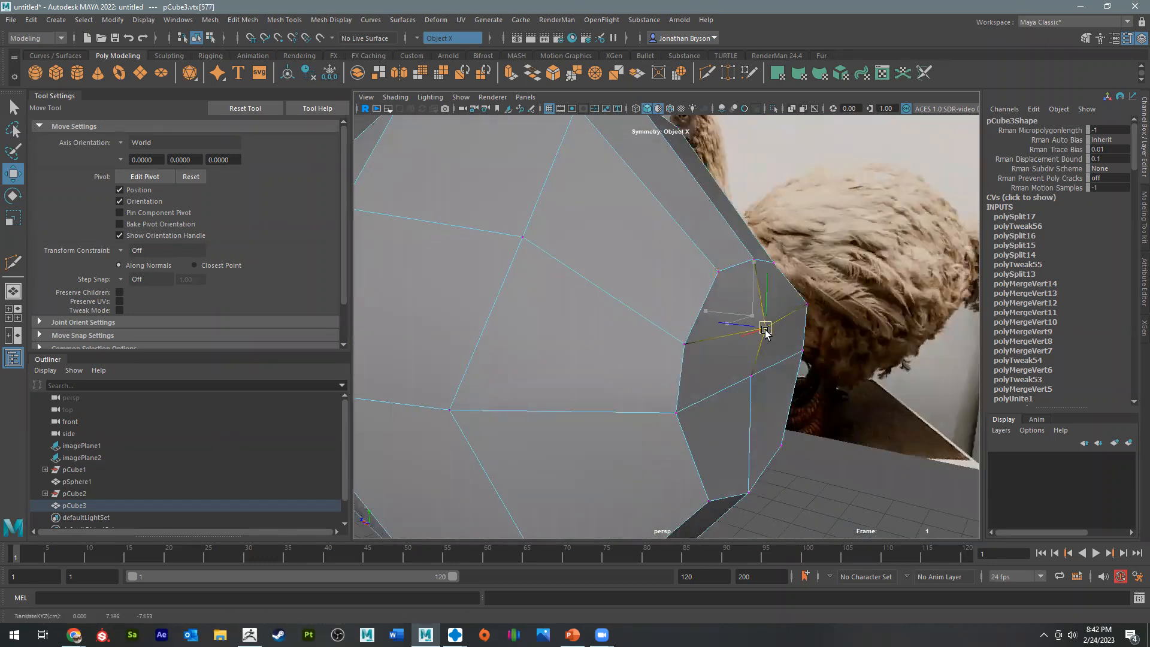
pyautogui.click(753, 372)
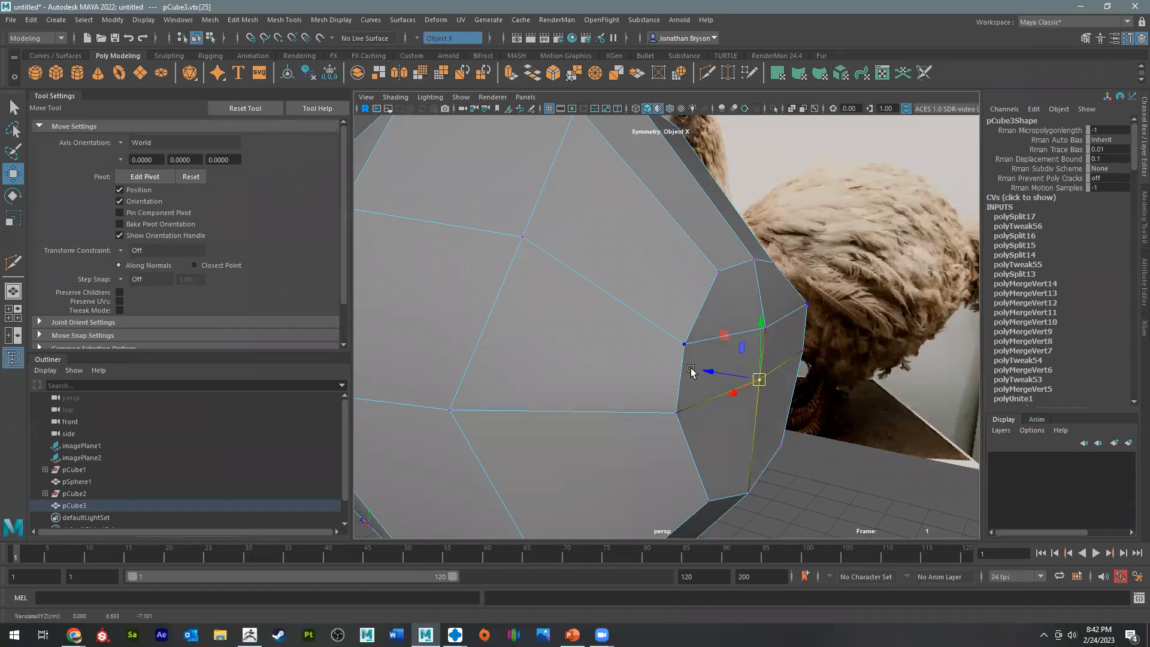
# Step: Undo the last vertex change at the rear end of the body
pyautogui.keyDown('alt'); pyautogui.moveTo(761, 331); pyautogui.dragTo(775, 329); pyautogui.keyUp('alt')
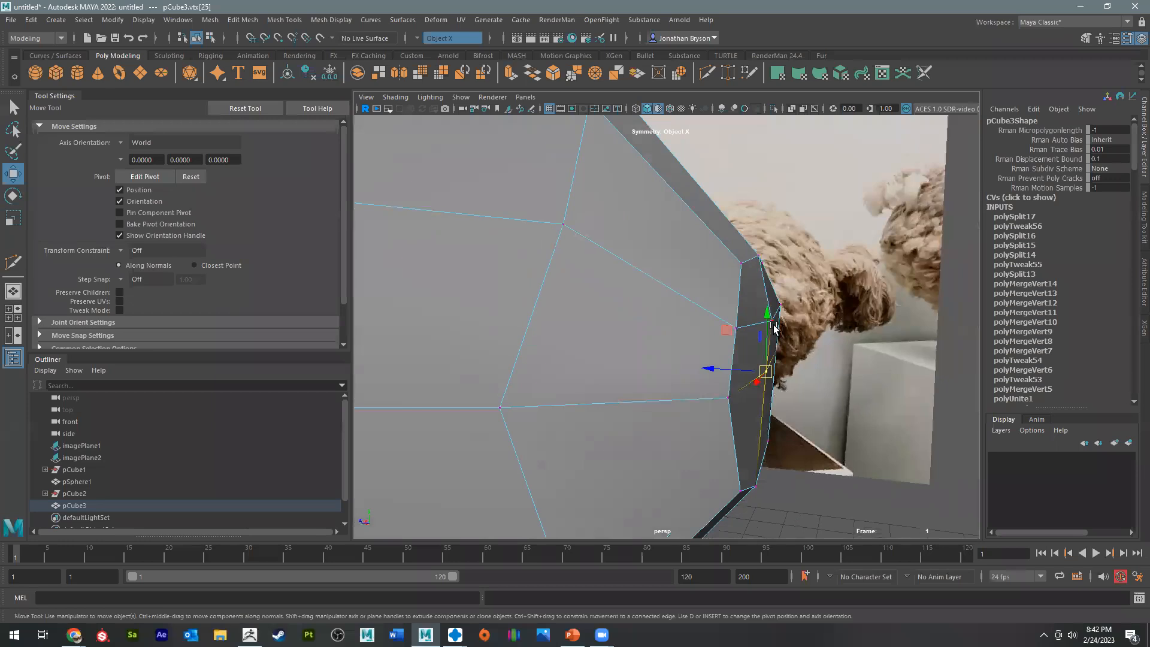
pyautogui.keyDown('alt'); pyautogui.moveTo(748, 273); pyautogui.dragTo(490, 367); pyautogui.keyUp('alt')
pyautogui.hotkey('ctrl', 'z')
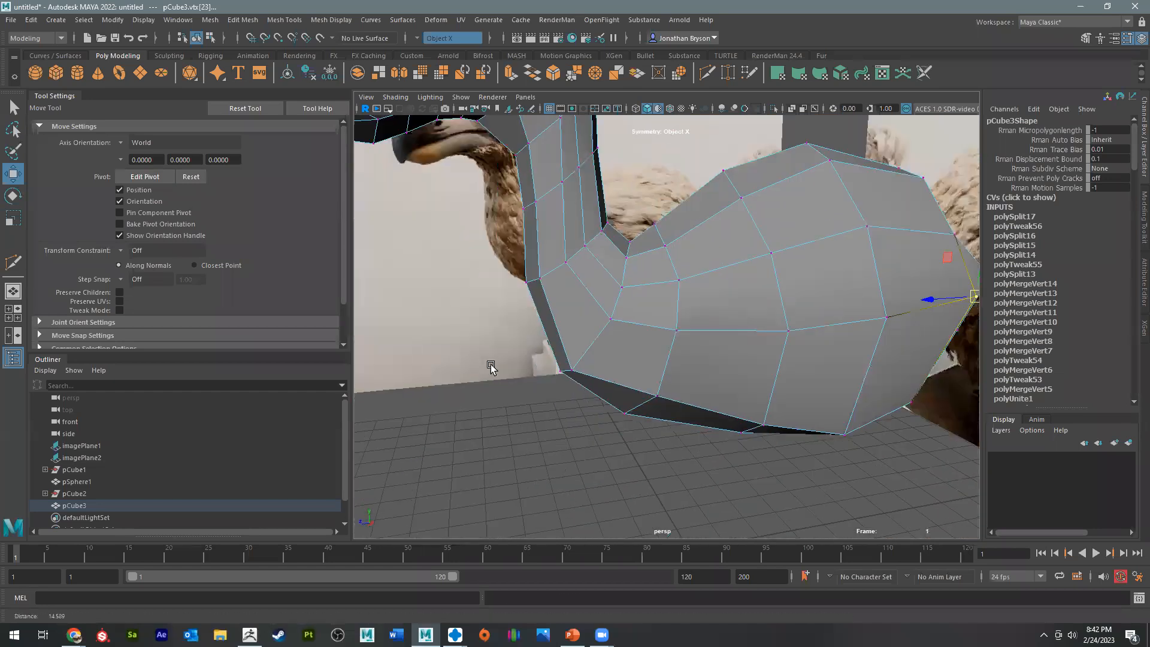
# Step: Reposition the vertices on the upper side of the beak's base, where it meets the head, to smooth the transition
pyautogui.keyDown('alt'); pyautogui.moveTo(490, 366); pyautogui.dragTo(414, 338, button='right'); pyautogui.keyUp('alt')
pyautogui.keyDown('alt'); pyautogui.moveTo(652, 354); pyautogui.dragTo(539, 310); pyautogui.keyUp('alt')
pyautogui.keyDown('alt'); pyautogui.moveTo(539, 311); pyautogui.dragTo(829, 431, button='right'); pyautogui.keyUp('alt')
pyautogui.keyDown('alt'); pyautogui.moveTo(934, 480); pyautogui.dragTo(680, 384); pyautogui.keyUp('alt')
pyautogui.click(660, 327)
pyautogui.moveTo(659, 328)
pyautogui.keyDown('alt'); pyautogui.mouseDown()
pyautogui.moveTo(674, 319)
pyautogui.moveTo(636, 339)
pyautogui.moveTo(671, 328)
pyautogui.mouseUp(); pyautogui.keyUp('alt')
pyautogui.click(637, 336)
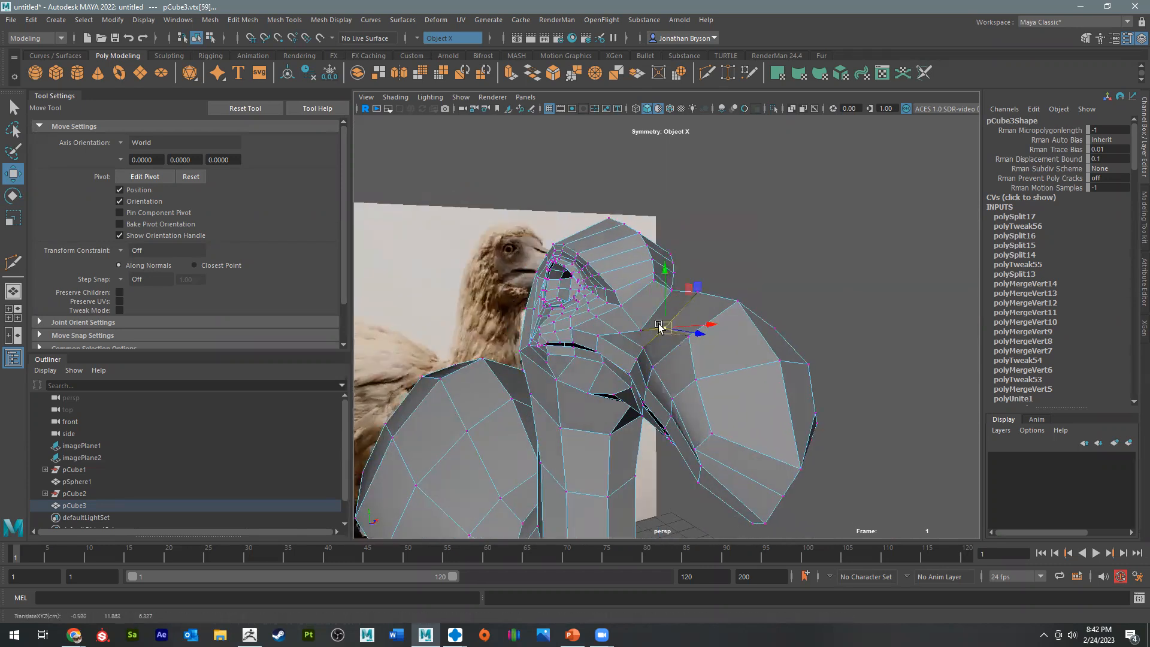
pyautogui.click(647, 327)
pyautogui.click(706, 391)
# Step: Move the vertices on the front profile of the upper beak to shape the curve above the hooked tip
pyautogui.keyDown('alt'); pyautogui.moveTo(691, 388); pyautogui.dragTo(855, 442); pyautogui.keyUp('alt')
pyautogui.click(630, 385)
pyautogui.click(743, 421)
pyautogui.keyDown('alt'); pyautogui.moveTo(855, 442); pyautogui.dragTo(738, 425, button='middle'); pyautogui.keyUp('alt')
pyautogui.moveTo(738, 425)
pyautogui.keyDown('alt'); pyautogui.mouseDown()
pyautogui.moveTo(765, 379)
pyautogui.moveTo(724, 411)
pyautogui.mouseUp(); pyautogui.keyUp('alt')
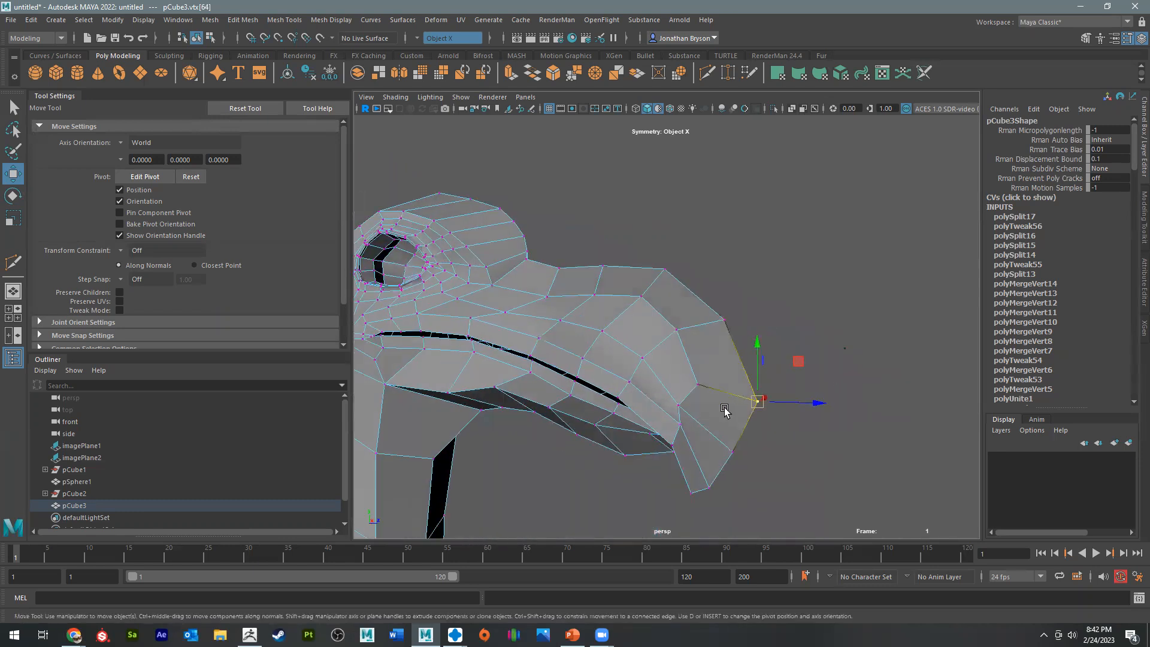
pyautogui.keyDown('alt'); pyautogui.moveTo(724, 411); pyautogui.dragTo(808, 467, button='right'); pyautogui.keyUp('alt')
pyautogui.keyDown('alt'); pyautogui.moveTo(808, 467); pyautogui.dragTo(717, 425, button='middle'); pyautogui.keyUp('alt')
pyautogui.moveTo(711, 392); pyautogui.dragTo(678, 392)
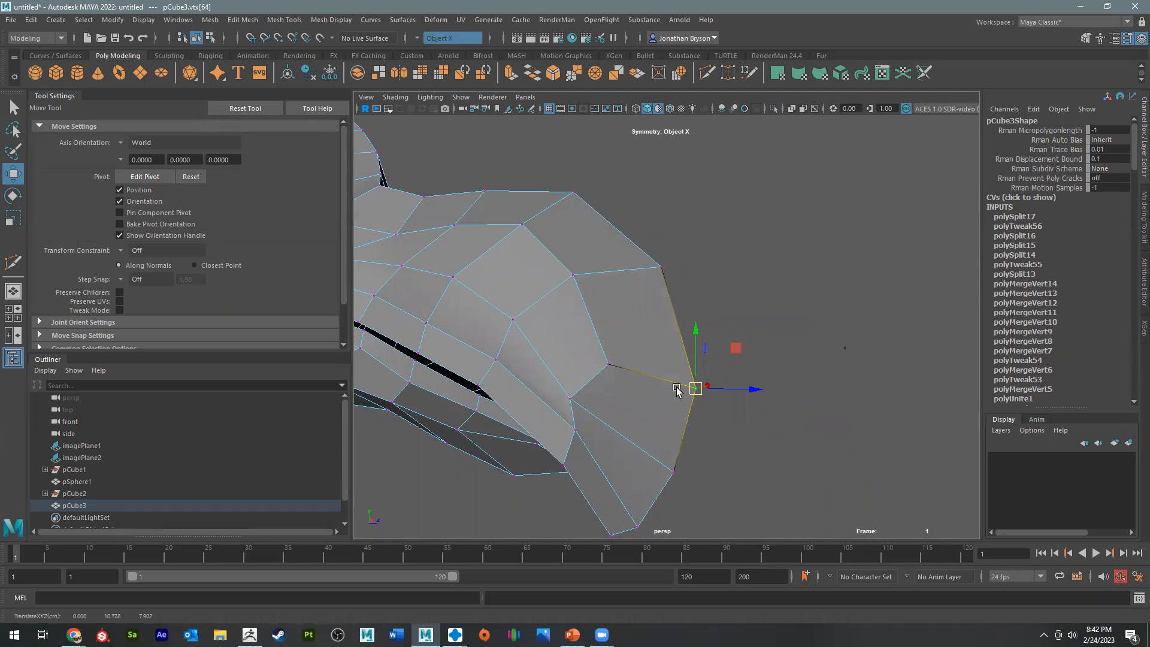
# Step: Reposition the vertices on the side and upper curve of the beak's front to even out the faces and round it
pyautogui.keyDown('alt'); pyautogui.moveTo(596, 407); pyautogui.dragTo(618, 335); pyautogui.keyUp('alt')
pyautogui.click(628, 328)
pyautogui.click(771, 446)
pyautogui.click(609, 335)
pyautogui.click(611, 293)
pyautogui.keyDown('alt'); pyautogui.moveTo(611, 292); pyautogui.dragTo(647, 268); pyautogui.keyUp('alt')
pyautogui.click(769, 305)
pyautogui.keyDown('alt'); pyautogui.moveTo(771, 307); pyautogui.dragTo(824, 338); pyautogui.keyUp('alt')
pyautogui.click(797, 294)
pyautogui.hotkey('ctrl', 'z')
pyautogui.moveTo(798, 290)
pyautogui.mouseDown(button='middle')
pyautogui.moveTo(811, 290)
pyautogui.moveTo(807, 270)
pyautogui.mouseUp(button='middle')
# Step: Adjust the vertices at the base of the beak's hook, where it meets the mouth opening
pyautogui.click(729, 429)
pyautogui.moveTo(732, 430); pyautogui.dragTo(746, 435, button='middle')
pyautogui.keyDown('alt'); pyautogui.moveTo(748, 435); pyautogui.dragTo(767, 399); pyautogui.keyUp('alt')
pyautogui.click(778, 424)
pyautogui.click(799, 385)
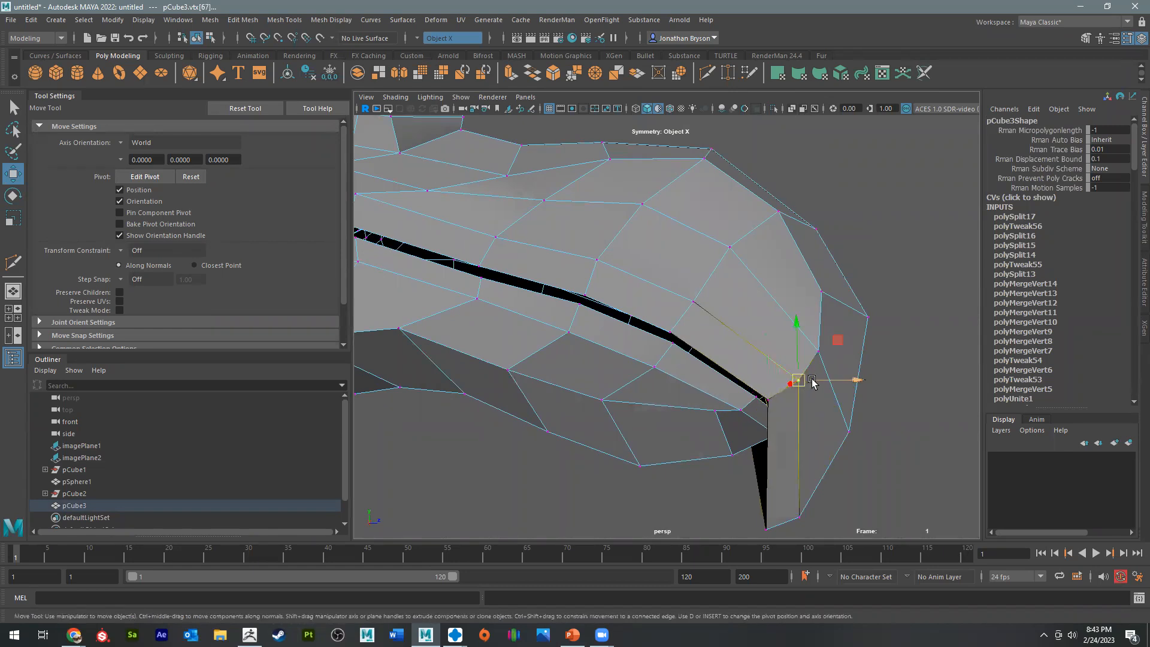
# Step: Switch to the browser to examine the beak and mouth line in the dodo reference photos
pyautogui.keyDown('alt'); pyautogui.moveTo(723, 333); pyautogui.dragTo(792, 393, button='middle'); pyautogui.keyUp('alt')
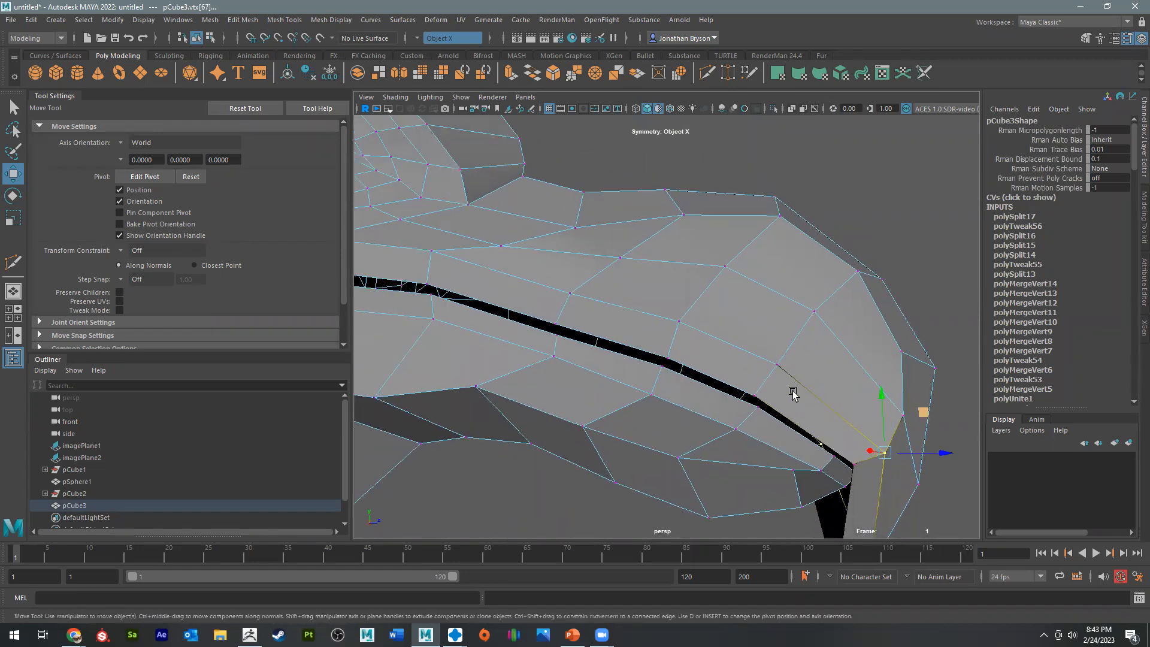
pyautogui.scroll(2, 797, 363)
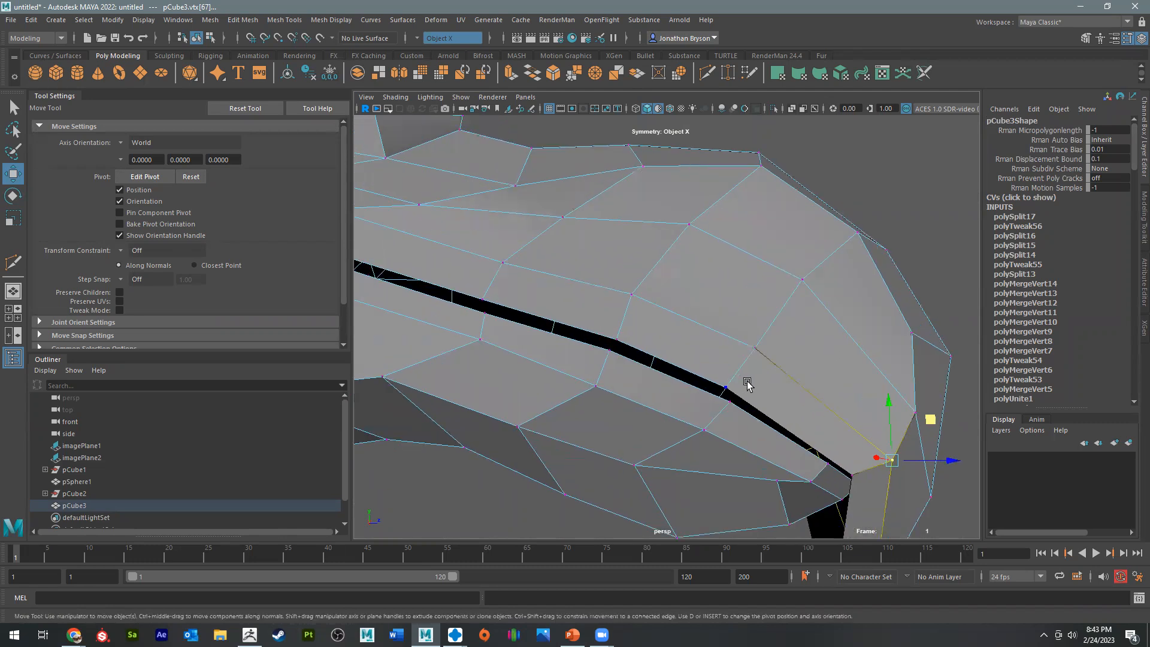
pyautogui.click(725, 384)
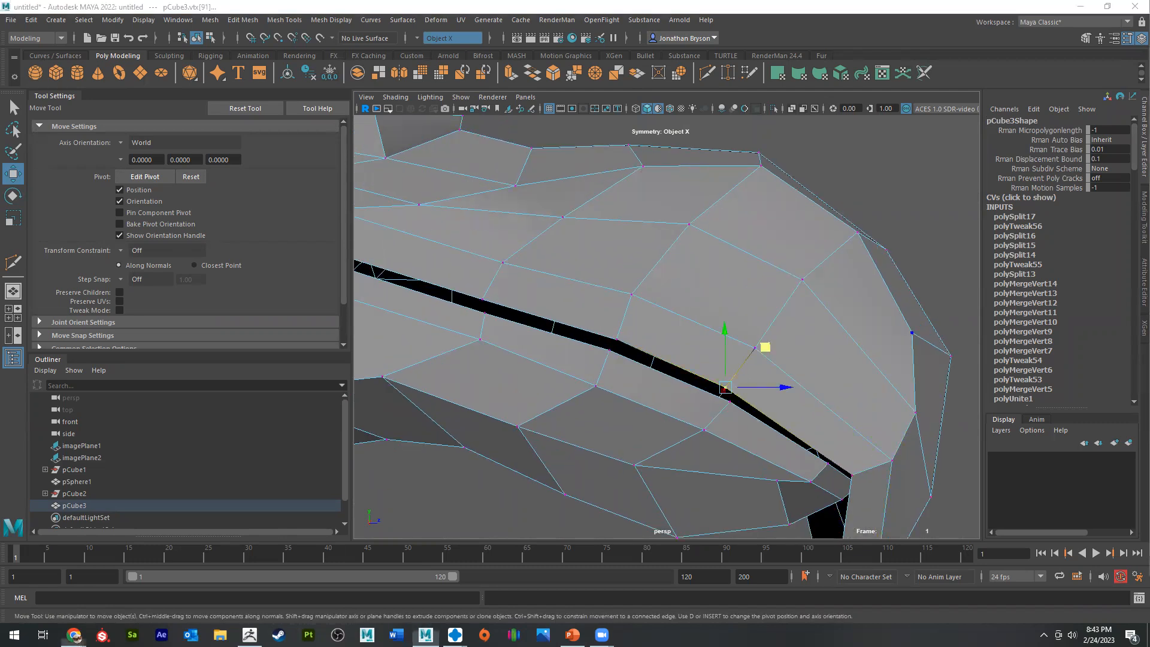
pyautogui.moveTo(348, 25); pyautogui.dragTo(719, 18)
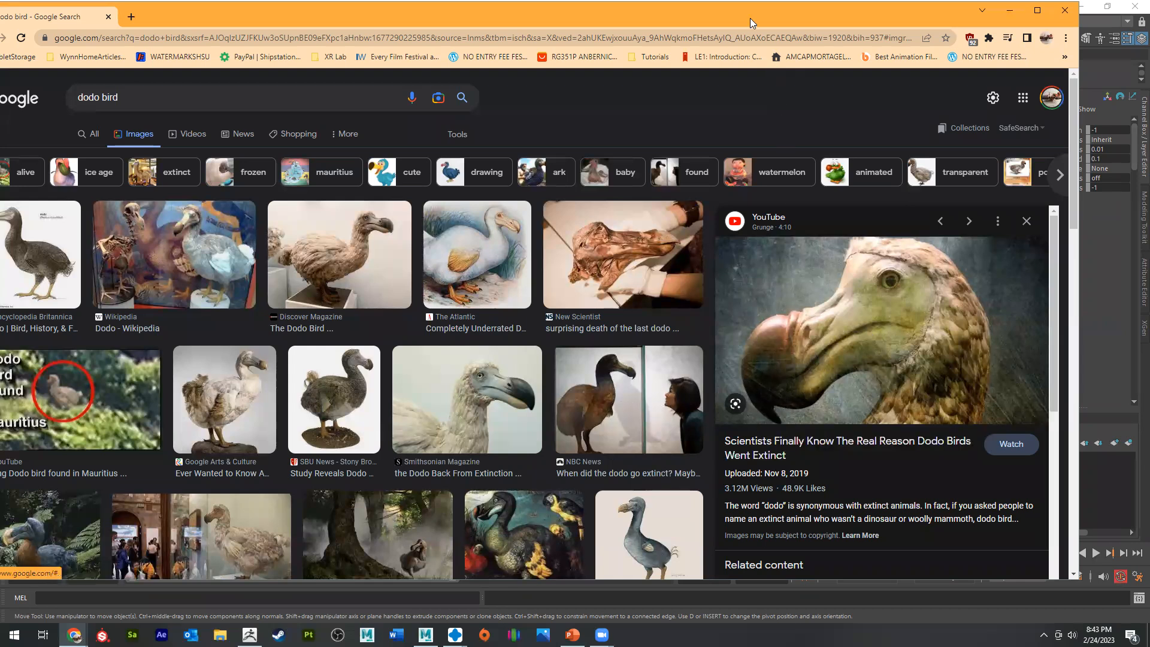
pyautogui.moveTo(753, 23); pyautogui.dragTo(1054, 478)
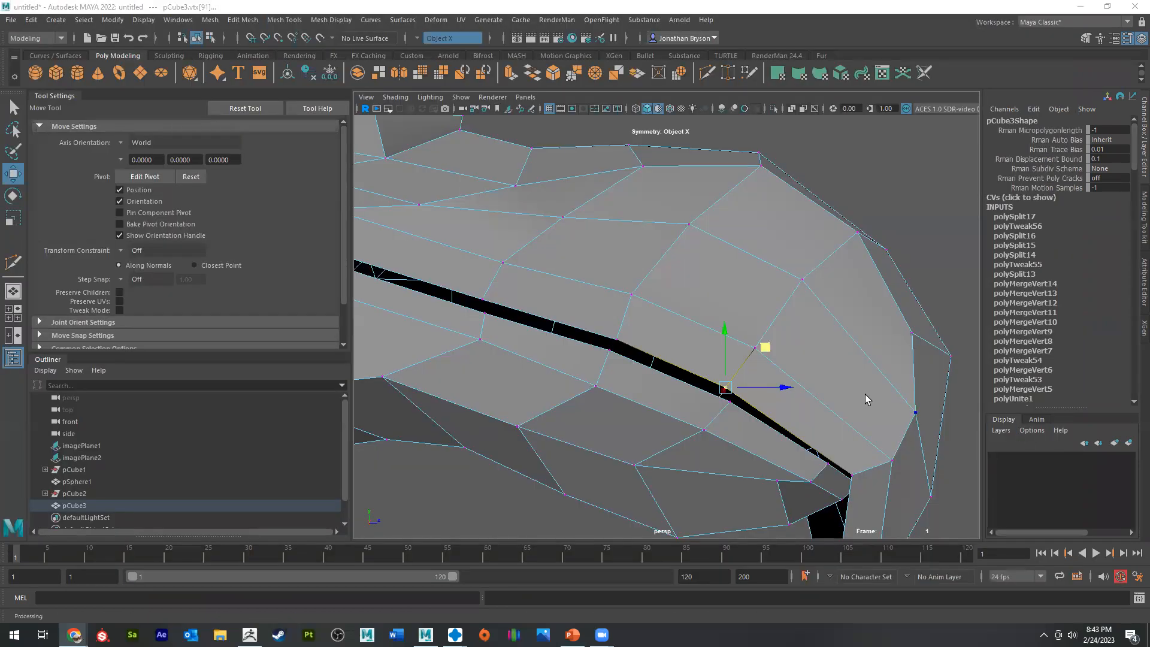
# Step: Using a soft selection with an adjusted falloff radius, raise the upper beak's edge vertices just behind the hook to arch the mouth line
pyautogui.keyDown('alt'); pyautogui.moveTo(717, 403); pyautogui.dragTo(725, 352); pyautogui.keyUp('alt')
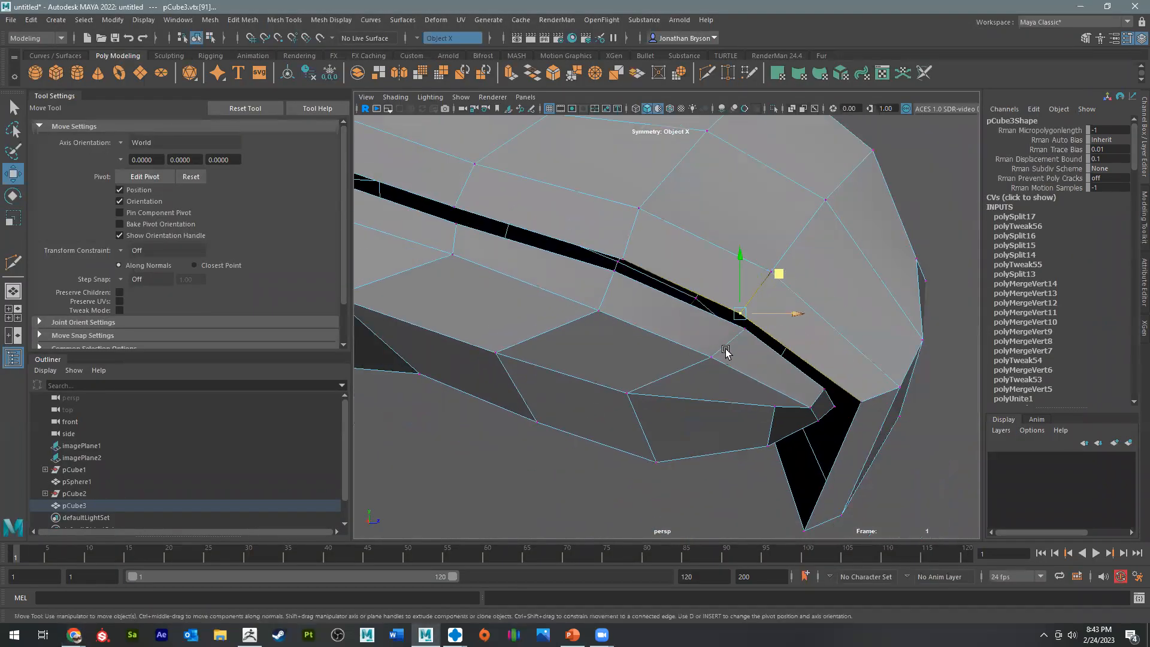
pyautogui.press('b')
pyautogui.moveTo(741, 312); pyautogui.dragTo(890, 321)
pyautogui.moveTo(741, 316); pyautogui.dragTo(772, 267)
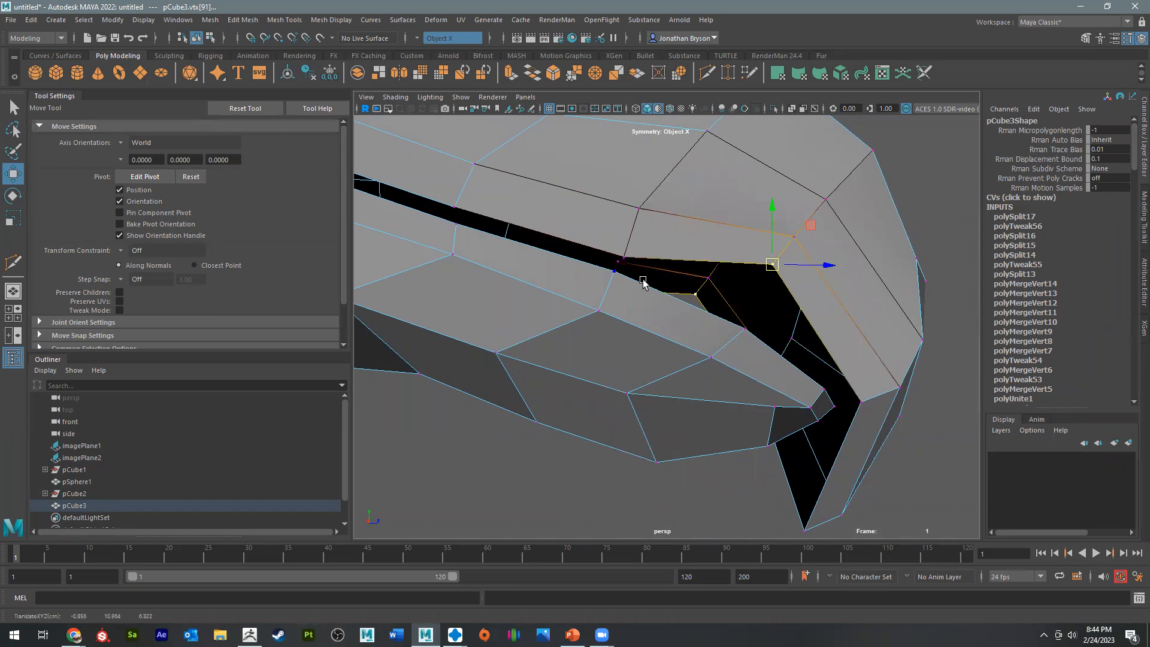
pyautogui.click(623, 256)
pyautogui.keyDown('alt'); pyautogui.moveTo(617, 270); pyautogui.dragTo(622, 350); pyautogui.keyUp('alt')
pyautogui.click(639, 308)
pyautogui.keyDown('alt'); pyautogui.moveTo(456, 246); pyautogui.dragTo(627, 276, button='middle'); pyautogui.keyUp('alt')
pyautogui.click(620, 284)
pyautogui.moveTo(620, 286); pyautogui.dragTo(654, 268)
# Step: Reposition the vertices of the beak's hooked tip to refine the shape of its downward point
pyautogui.keyDown('alt'); pyautogui.moveTo(788, 315); pyautogui.dragTo(700, 294, button='middle'); pyautogui.keyUp('alt')
pyautogui.keyDown('alt'); pyautogui.moveTo(699, 294); pyautogui.dragTo(659, 302, button='right'); pyautogui.keyUp('alt')
pyautogui.keyDown('alt'); pyautogui.moveTo(711, 334); pyautogui.dragTo(785, 361); pyautogui.keyUp('alt')
pyautogui.click(896, 414)
pyautogui.keyDown('alt'); pyautogui.moveTo(821, 380); pyautogui.dragTo(629, 303, button='middle'); pyautogui.keyUp('alt')
pyautogui.keyDown('alt'); pyautogui.moveTo(731, 347); pyautogui.dragTo(757, 340); pyautogui.keyUp('alt')
pyautogui.click(747, 444)
pyautogui.moveTo(747, 443); pyautogui.dragTo(739, 440)
pyautogui.click(680, 257)
pyautogui.keyDown('alt'); pyautogui.moveTo(680, 257); pyautogui.dragTo(742, 346); pyautogui.keyUp('alt')
pyautogui.click(760, 341)
pyautogui.click(736, 444)
pyautogui.moveTo(737, 442); pyautogui.dragTo(736, 435)
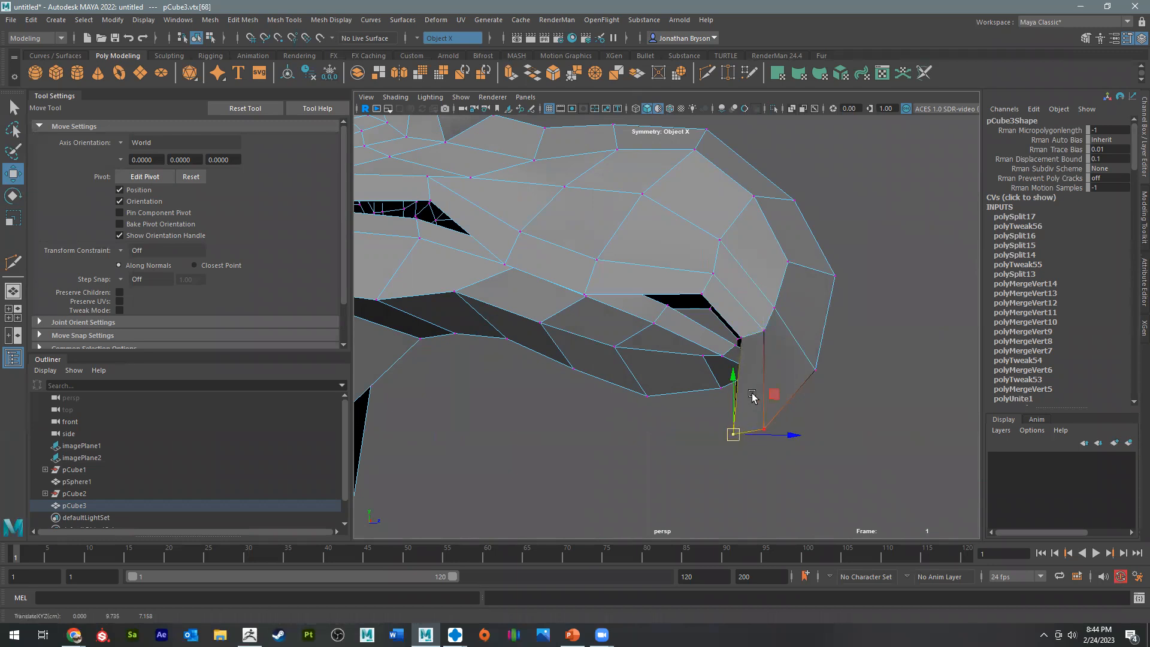
# Step: Insert two edge loops across the middle of the upper beak with Multi-Cut
pyautogui.keyDown('alt'); pyautogui.moveTo(586, 274); pyautogui.dragTo(778, 313); pyautogui.keyUp('alt')
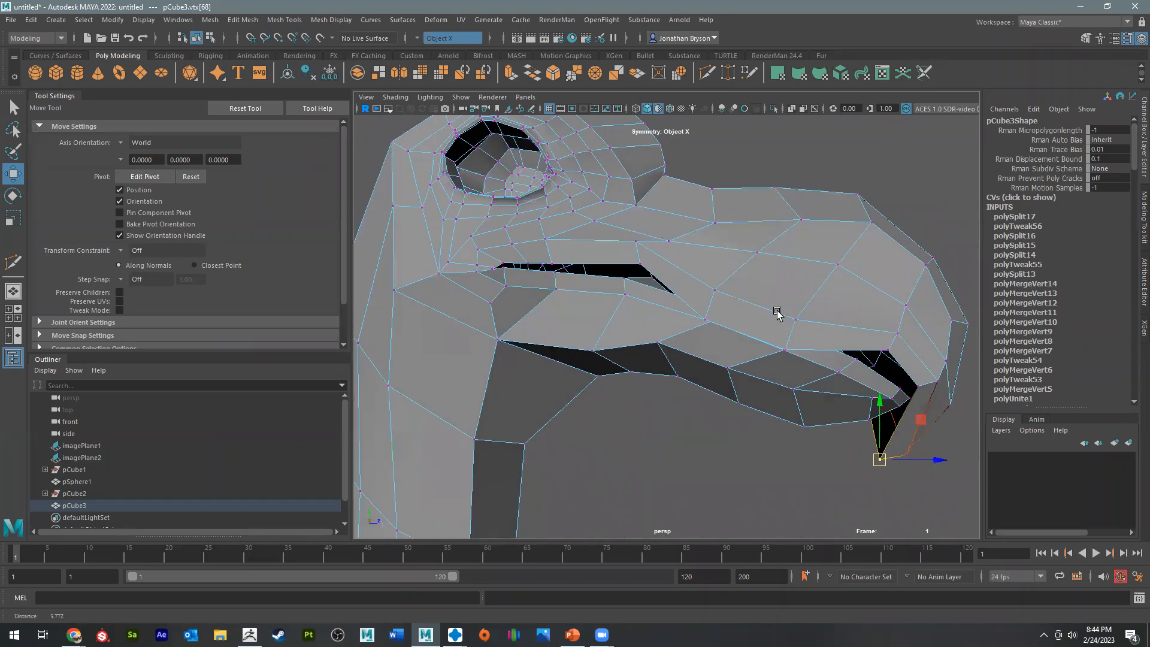
pyautogui.scroll(3, 773, 314)
pyautogui.keyDown('alt'); pyautogui.moveTo(706, 323); pyautogui.dragTo(631, 346, button='middle'); pyautogui.keyUp('alt')
pyautogui.keyDown('shift'); pyautogui.moveTo(579, 274); pyautogui.dragTo(510, 269, button='right'); pyautogui.keyUp('shift')
pyautogui.keyDown('ctrl'); pyautogui.click(597, 265); pyautogui.keyUp('ctrl')
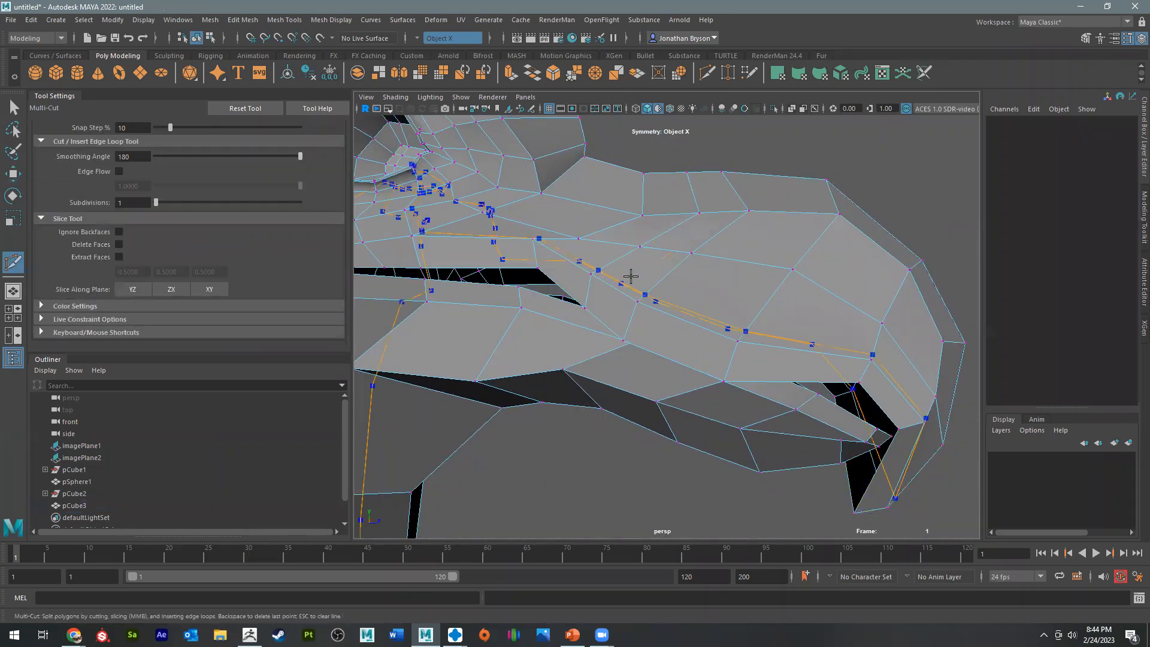
pyautogui.keyDown('ctrl'); pyautogui.click(693, 322); pyautogui.keyUp('ctrl')
pyautogui.keyDown('alt'); pyautogui.moveTo(756, 385); pyautogui.dragTo(737, 293); pyautogui.keyUp('alt')
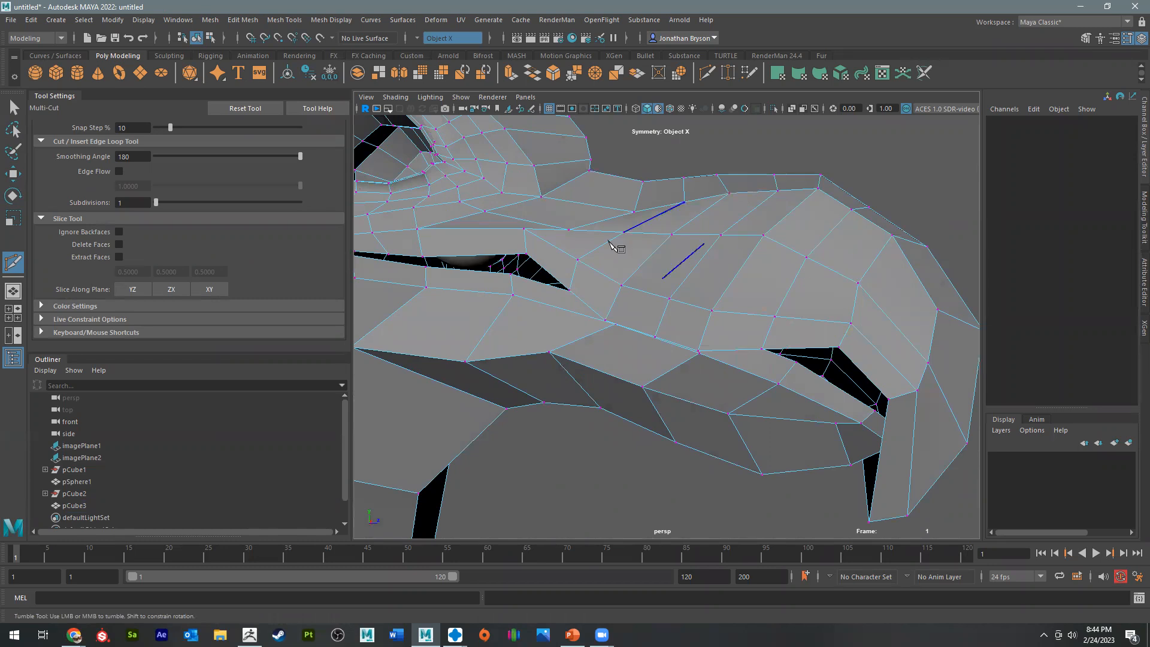
# Step: Lower the vertex on the upper beak's edge directly behind the arched gap near the hook
pyautogui.press('q')
pyautogui.moveTo(734, 332); pyautogui.dragTo(709, 298, button='right')
pyautogui.click(763, 346)
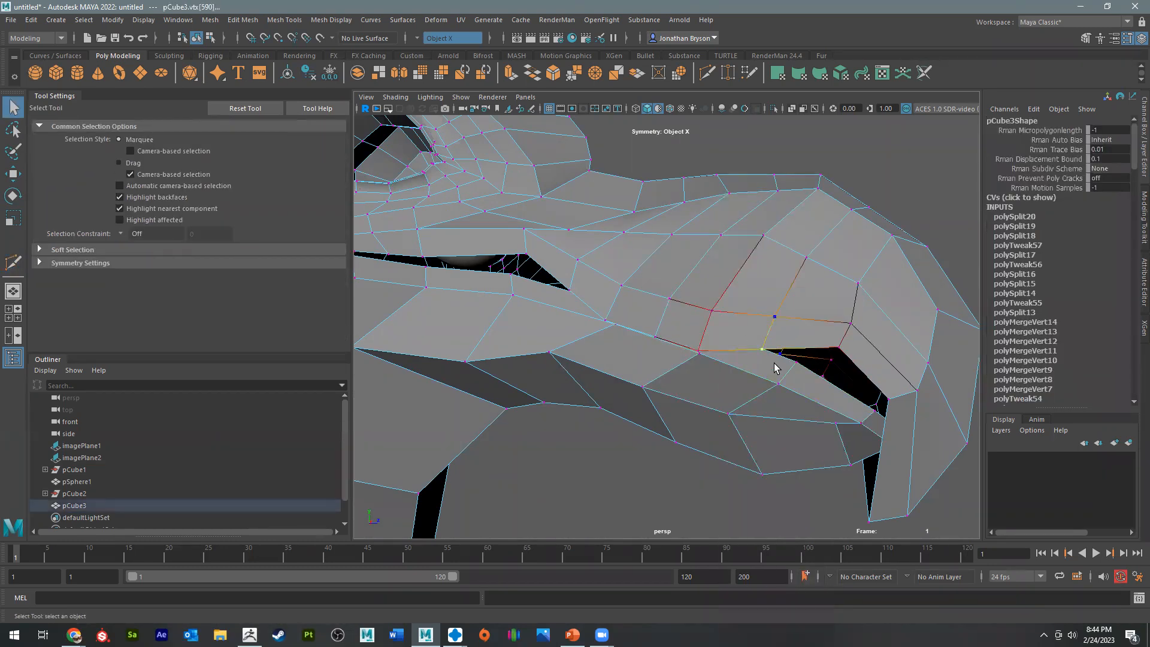
pyautogui.press('w')
pyautogui.moveTo(770, 347); pyautogui.dragTo(775, 362)
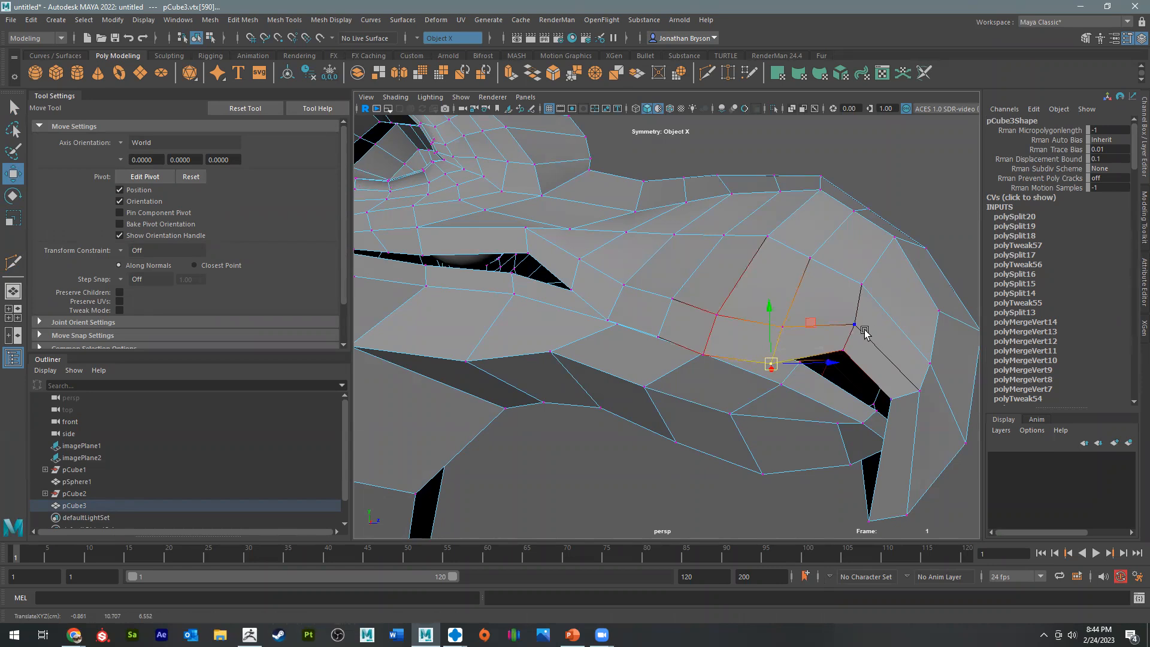
# Step: Raise the upper beak's edge vertices midway along the mouth and adjust those toward the front to curve the mouth line
pyautogui.click(663, 333)
pyautogui.moveTo(662, 329); pyautogui.dragTo(613, 297)
pyautogui.click(607, 321)
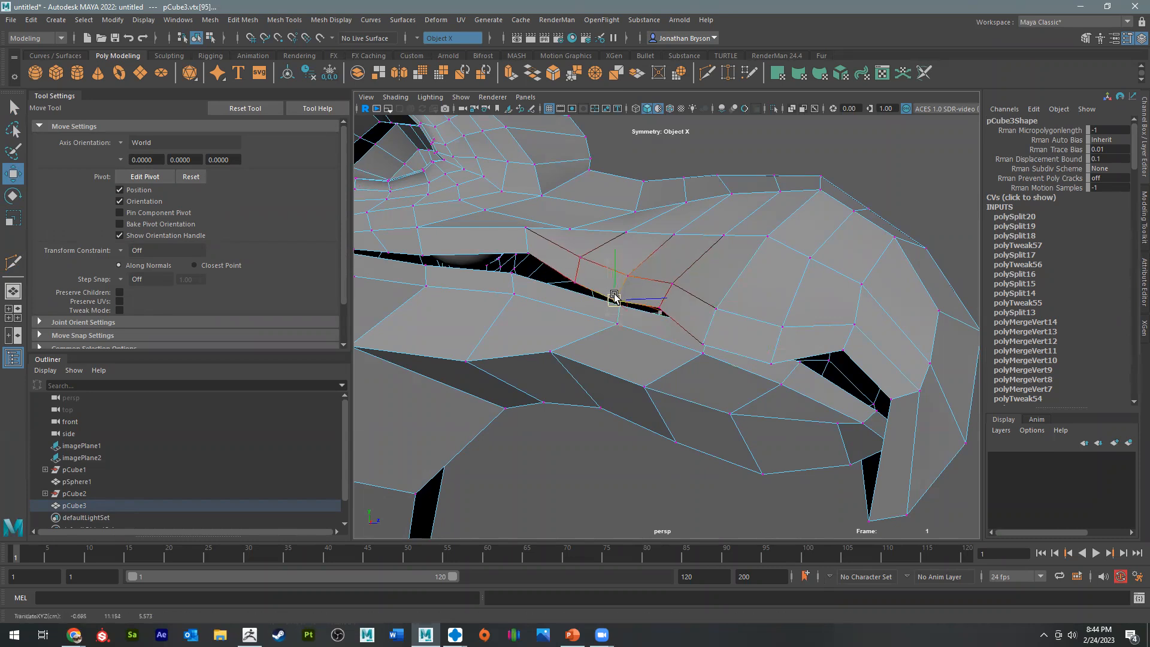
pyautogui.click(769, 362)
pyautogui.moveTo(769, 362); pyautogui.dragTo(766, 367)
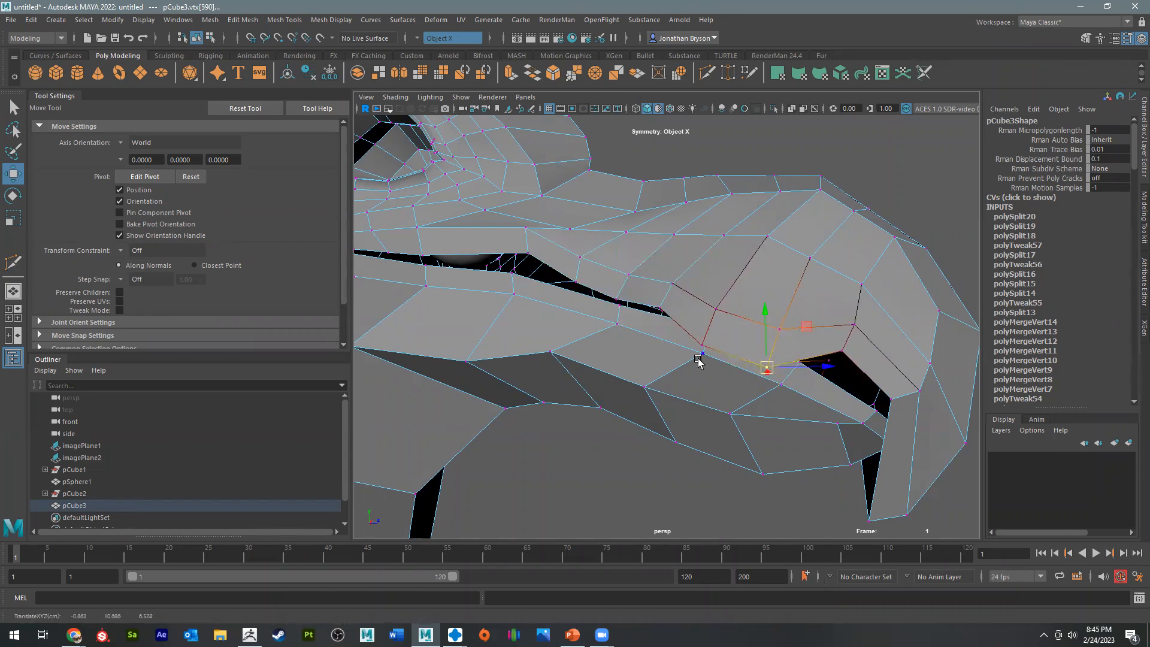
pyautogui.click(705, 344)
# Step: Move the lip vertices along the middle and rear of the mouth downward to even out the mouth line
pyautogui.keyDown('alt'); pyautogui.moveTo(668, 310); pyautogui.dragTo(734, 352); pyautogui.keyUp('alt')
pyautogui.click(656, 301)
pyautogui.moveTo(661, 304); pyautogui.dragTo(644, 322)
pyautogui.click(759, 348)
pyautogui.click(791, 359)
pyautogui.moveTo(789, 359); pyautogui.dragTo(788, 366)
pyautogui.click(544, 295)
pyautogui.moveTo(545, 296); pyautogui.dragTo(542, 307)
# Step: Lower the corner of the mouth beneath the eye using a soft selection with an adjusted falloff radius
pyautogui.keyDown('alt'); pyautogui.moveTo(610, 351); pyautogui.dragTo(934, 388); pyautogui.keyUp('alt')
pyautogui.click(455, 372)
pyautogui.keyDown('alt'); pyautogui.moveTo(617, 358); pyautogui.dragTo(652, 388); pyautogui.keyUp('alt')
pyautogui.keyDown('alt'); pyautogui.moveTo(576, 392); pyautogui.dragTo(595, 385); pyautogui.keyUp('alt')
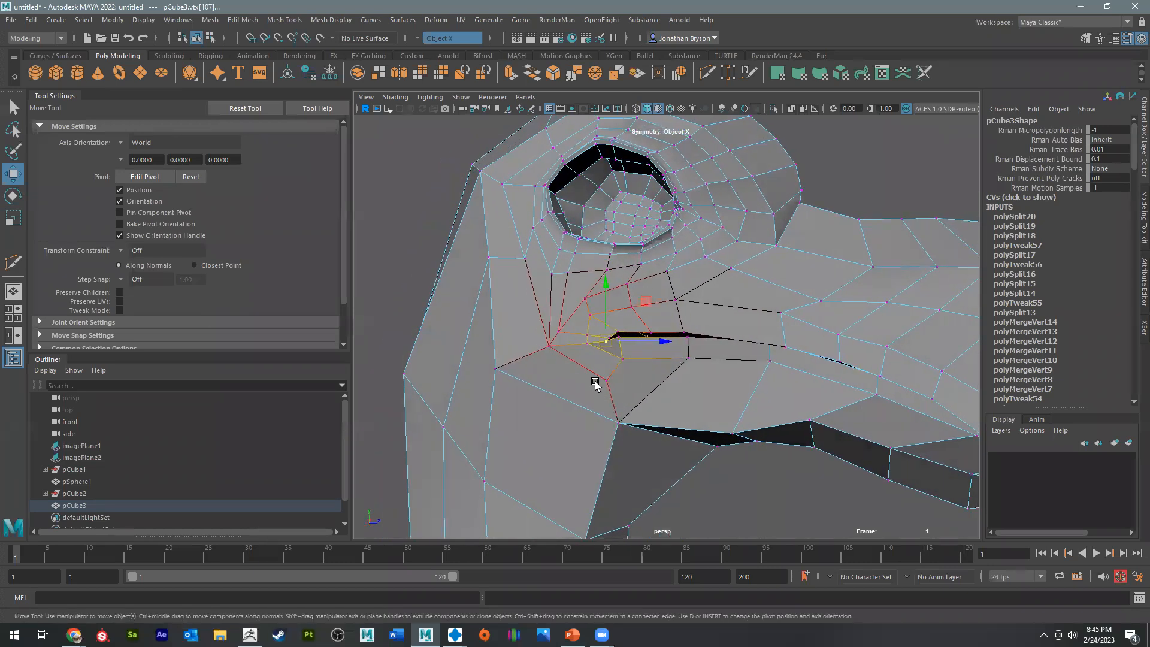
pyautogui.press('b')
pyautogui.moveTo(669, 383)
pyautogui.mouseDown()
pyautogui.moveTo(701, 386)
pyautogui.moveTo(683, 382)
pyautogui.mouseUp()
pyautogui.moveTo(595, 353); pyautogui.dragTo(594, 370)
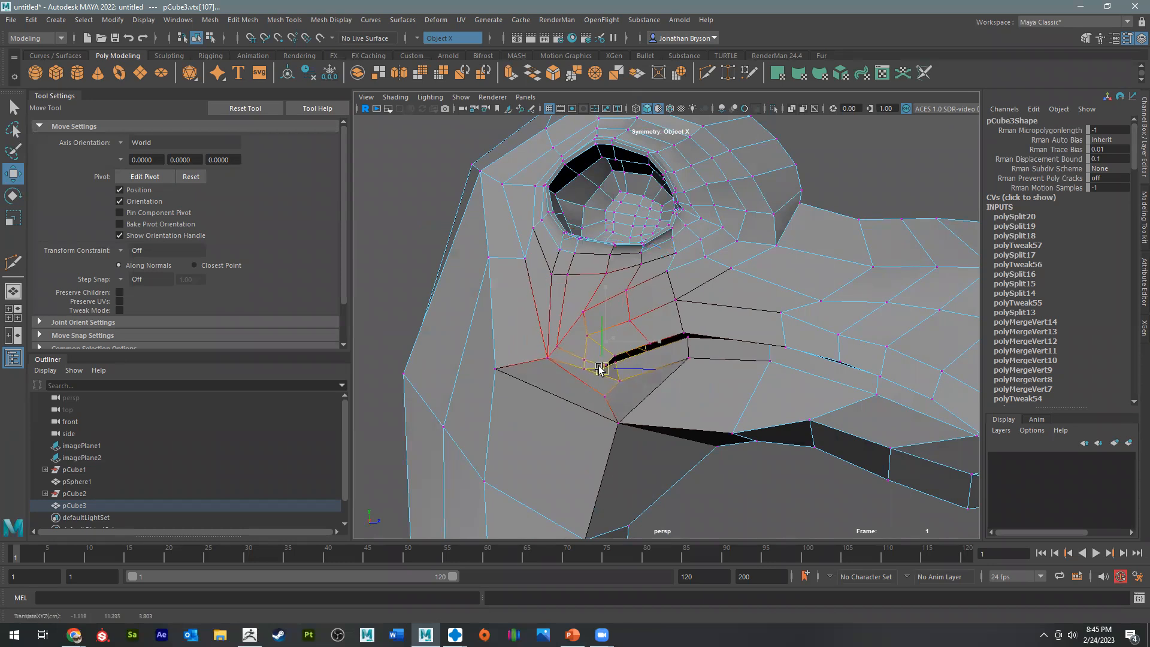
pyautogui.press('e')
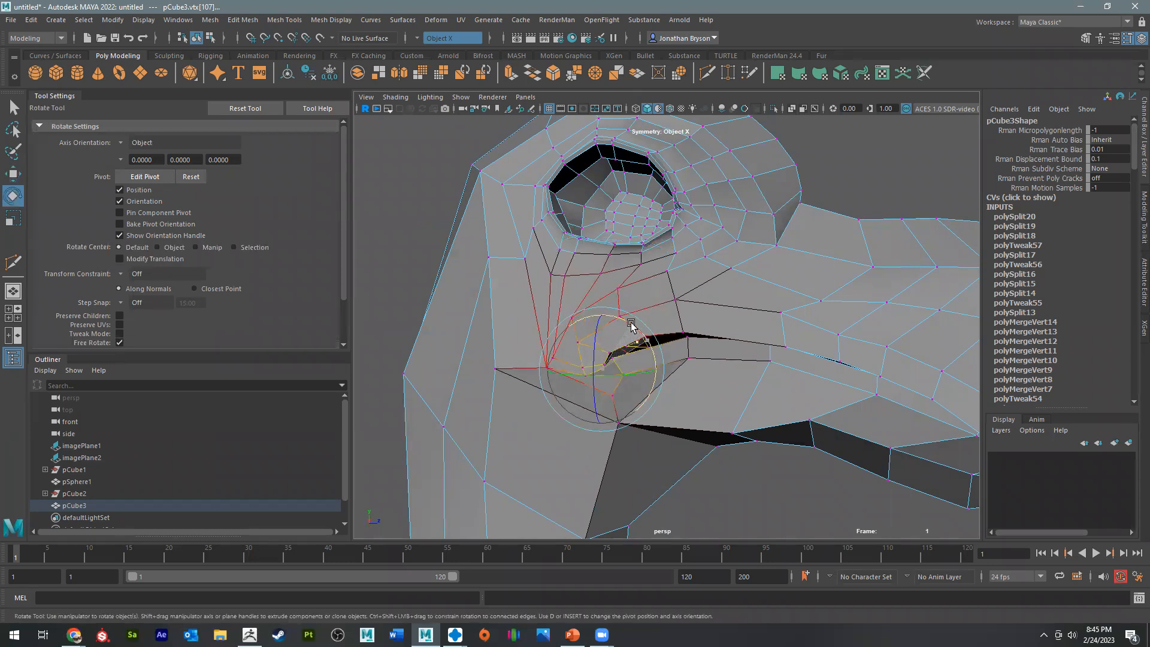
# Step: Insert three edge loops across the beak and lower jaw with Multi-Cut to even out the face spacing
pyautogui.keyDown('alt'); pyautogui.moveTo(719, 378); pyautogui.dragTo(563, 316); pyautogui.keyUp('alt')
pyautogui.keyDown('shift'); pyautogui.moveTo(564, 313); pyautogui.dragTo(496, 317, button='right'); pyautogui.keyUp('shift')
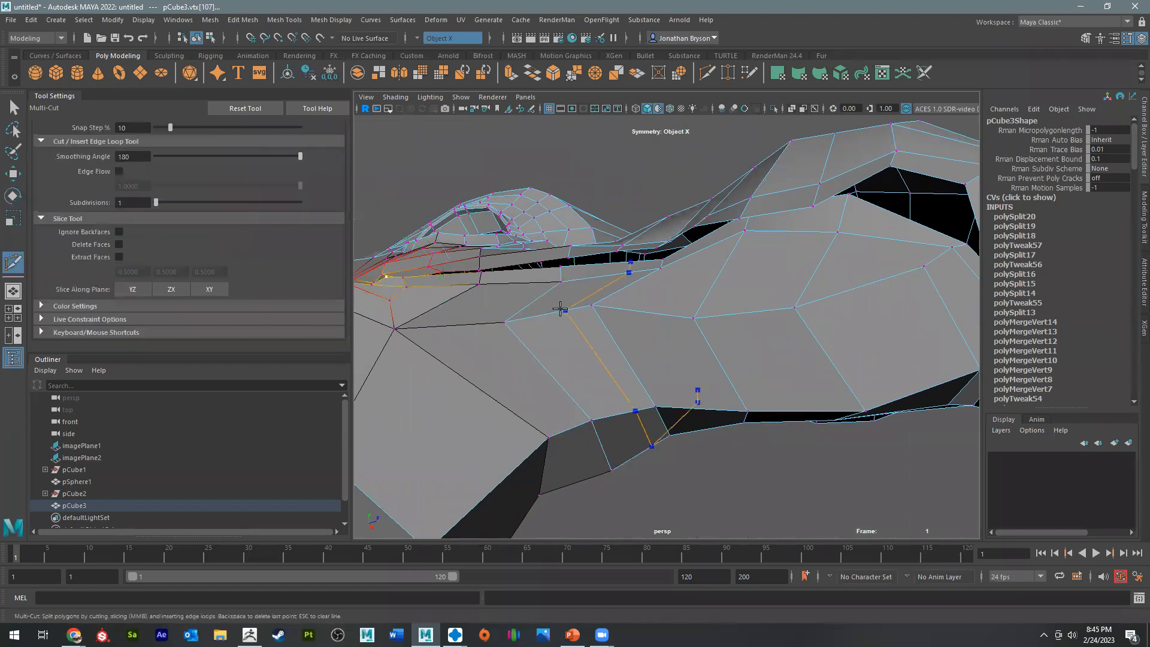
pyautogui.keyDown('ctrl'); pyautogui.click(548, 309); pyautogui.keyUp('ctrl')
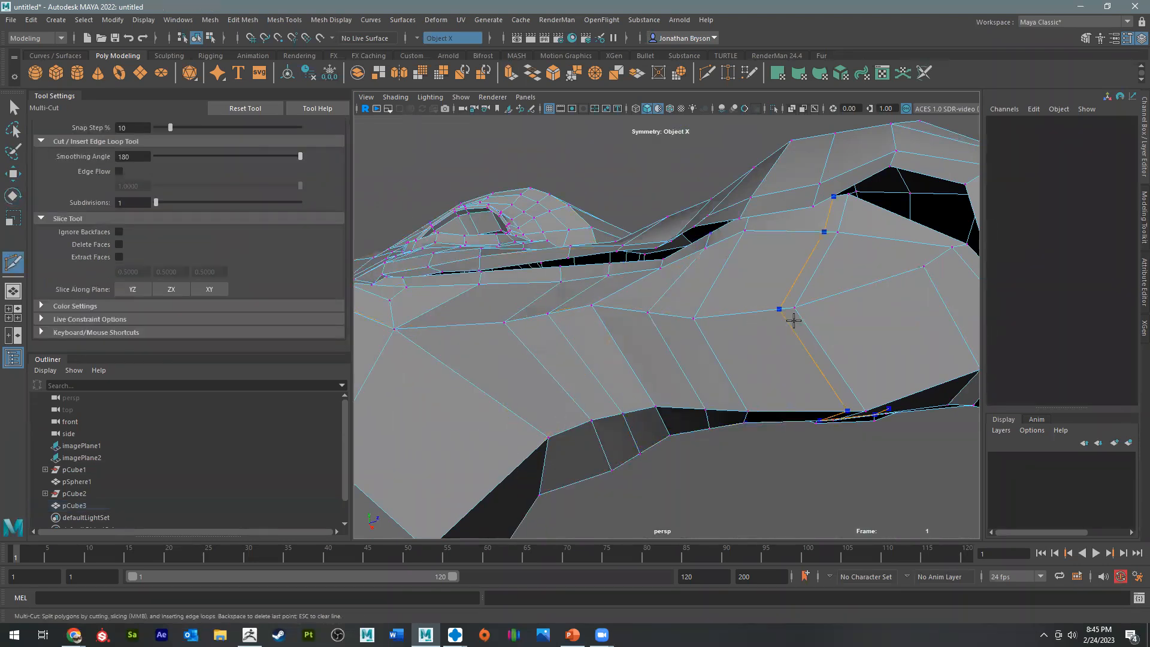
pyautogui.keyDown('ctrl'); pyautogui.click(737, 314); pyautogui.keyUp('ctrl')
pyautogui.keyDown('alt'); pyautogui.moveTo(844, 301); pyautogui.dragTo(513, 341); pyautogui.keyUp('alt')
pyautogui.keyDown('ctrl'); pyautogui.click(428, 303); pyautogui.keyUp('ctrl')
# Step: Pull the newly cut center vertex at the top of the beak's front curve up and forward to round the profile
pyautogui.keyDown('alt'); pyautogui.moveTo(635, 340); pyautogui.dragTo(503, 285); pyautogui.keyUp('alt')
pyautogui.keyDown('alt'); pyautogui.moveTo(701, 316); pyautogui.dragTo(610, 332, button='middle'); pyautogui.keyUp('alt')
pyautogui.keyDown('alt'); pyautogui.moveTo(612, 331); pyautogui.dragTo(647, 358); pyautogui.keyUp('alt')
pyautogui.keyDown('alt'); pyautogui.moveTo(647, 358); pyautogui.dragTo(527, 359, button='middle'); pyautogui.keyUp('alt')
pyautogui.keyDown('alt'); pyautogui.moveTo(527, 359); pyautogui.dragTo(497, 358, button='right'); pyautogui.keyUp('alt')
pyautogui.keyDown('alt'); pyautogui.moveTo(539, 357); pyautogui.dragTo(589, 352); pyautogui.keyUp('alt')
pyautogui.keyDown('alt'); pyautogui.moveTo(768, 197); pyautogui.dragTo(731, 292, button='middle'); pyautogui.keyUp('alt')
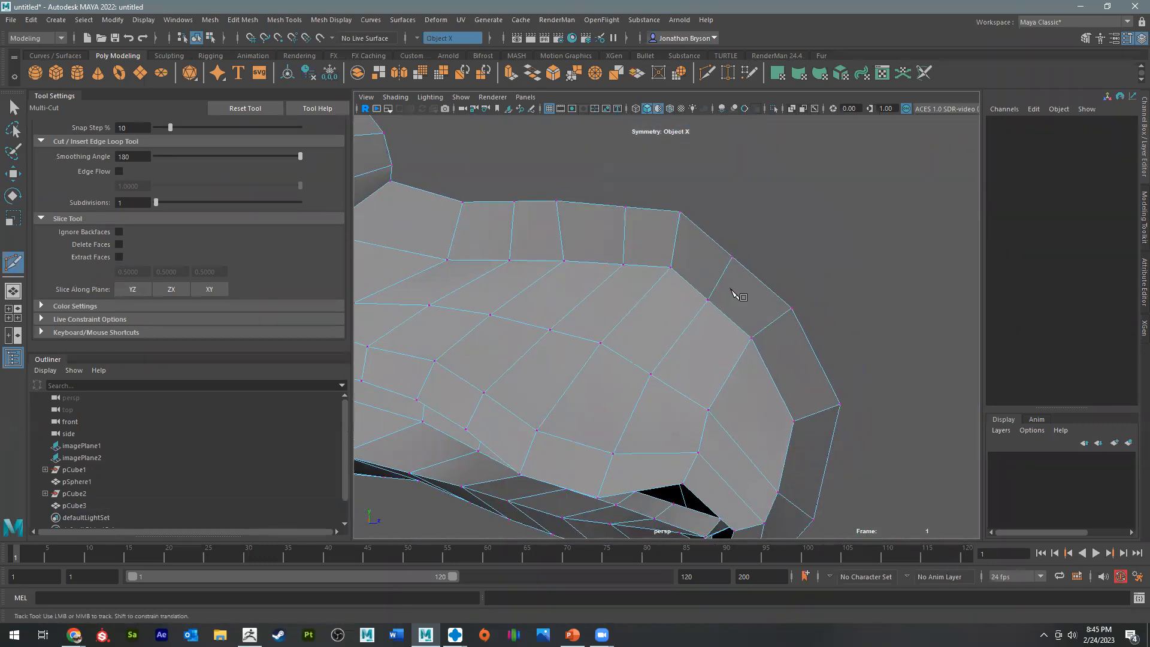
pyautogui.press('w')
pyautogui.click(733, 257)
pyautogui.moveTo(736, 257); pyautogui.dragTo(755, 249)
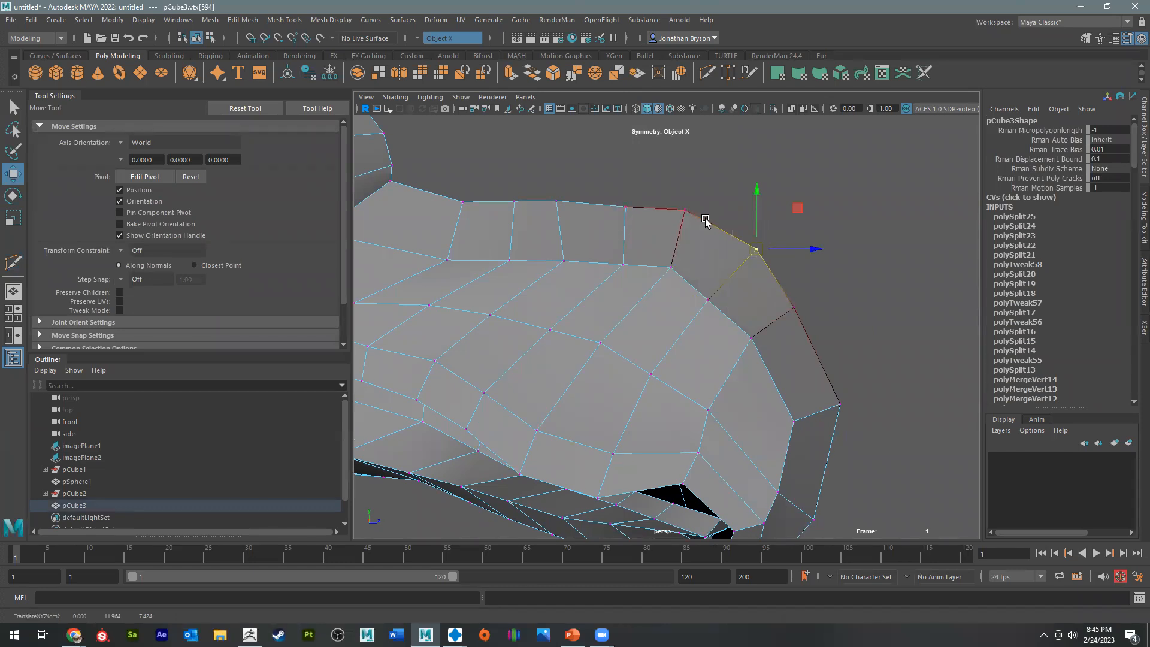
pyautogui.moveTo(755, 253); pyautogui.dragTo(767, 239)
# Step: Pull the next two center vertices down the beak's front forward and up to extend the rounded profile
pyautogui.click(794, 307)
pyautogui.moveTo(793, 306); pyautogui.dragTo(826, 298)
pyautogui.click(840, 406)
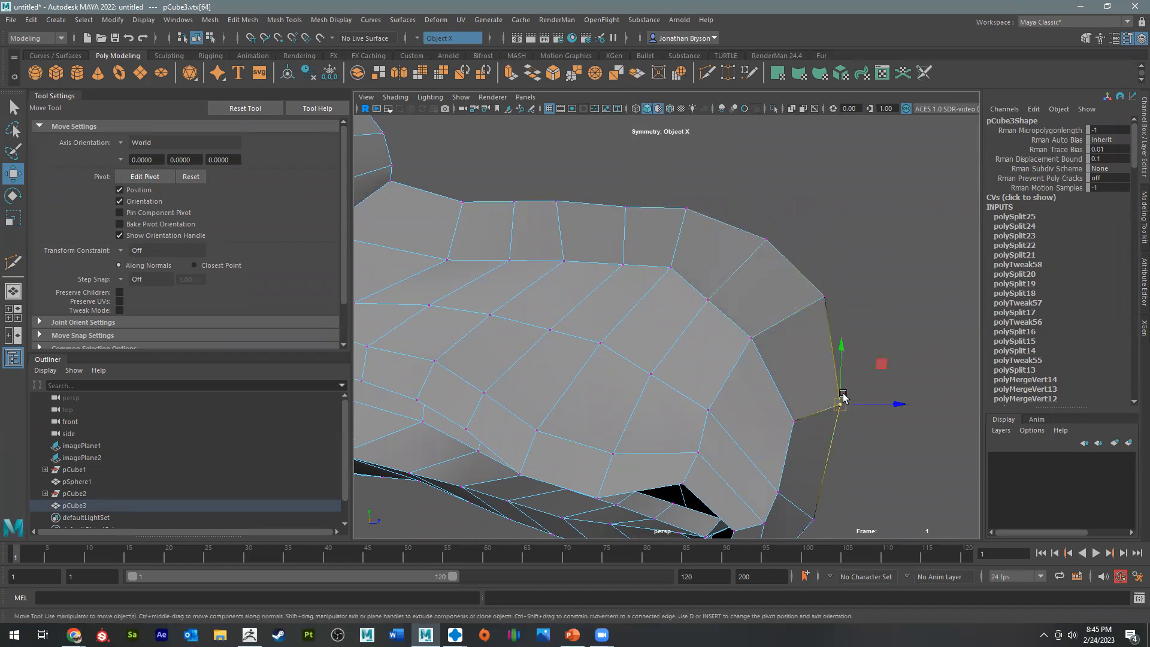
pyautogui.moveTo(841, 405); pyautogui.dragTo(863, 398)
# Step: Lower the center vertices along the beak's top ridge to form a dip between the forehead and the front bulge
pyautogui.keyDown('alt'); pyautogui.moveTo(645, 305); pyautogui.dragTo(798, 296, button='middle'); pyautogui.keyUp('alt')
pyautogui.click(818, 201)
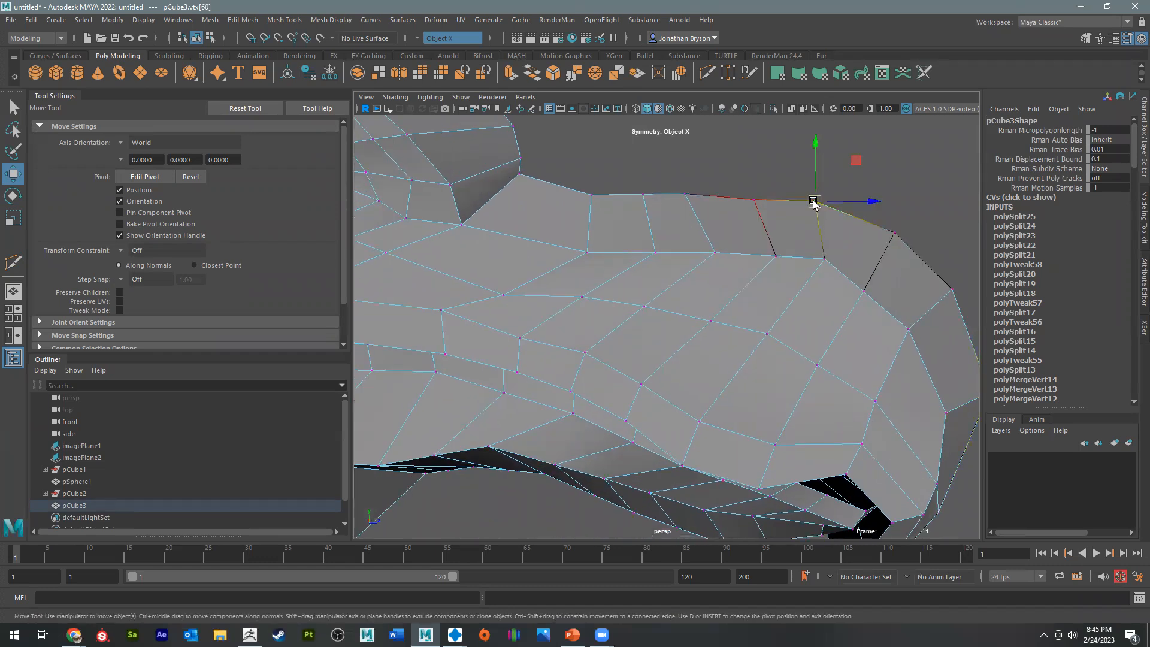
pyautogui.click(755, 200)
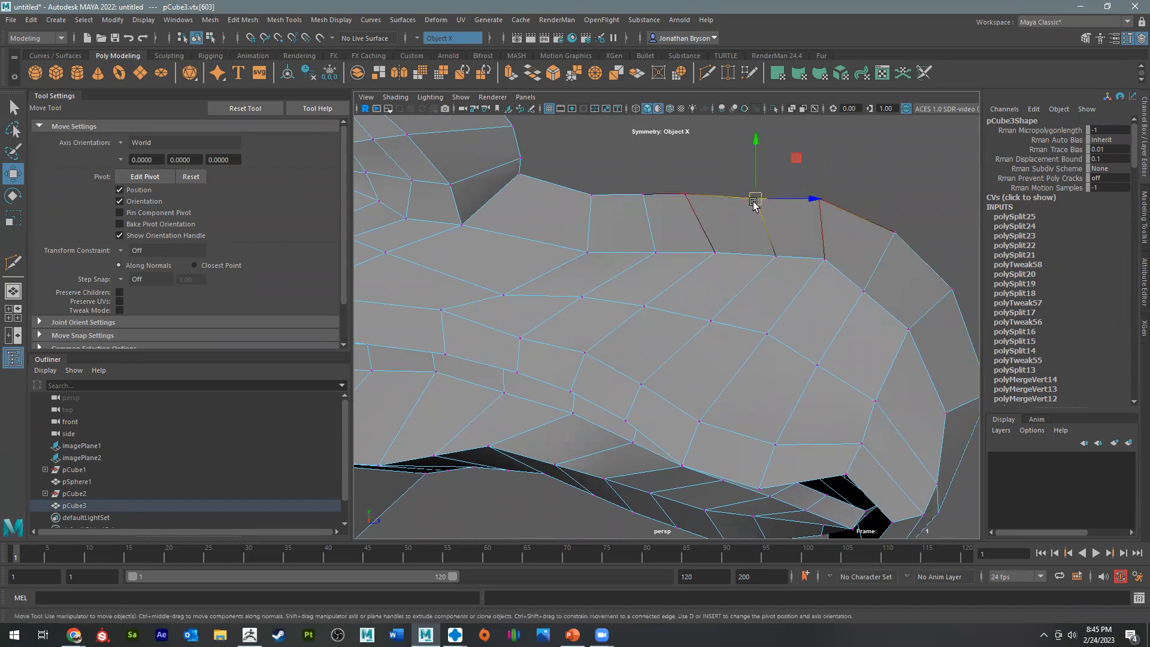
pyautogui.moveTo(799, 199); pyautogui.dragTo(759, 207)
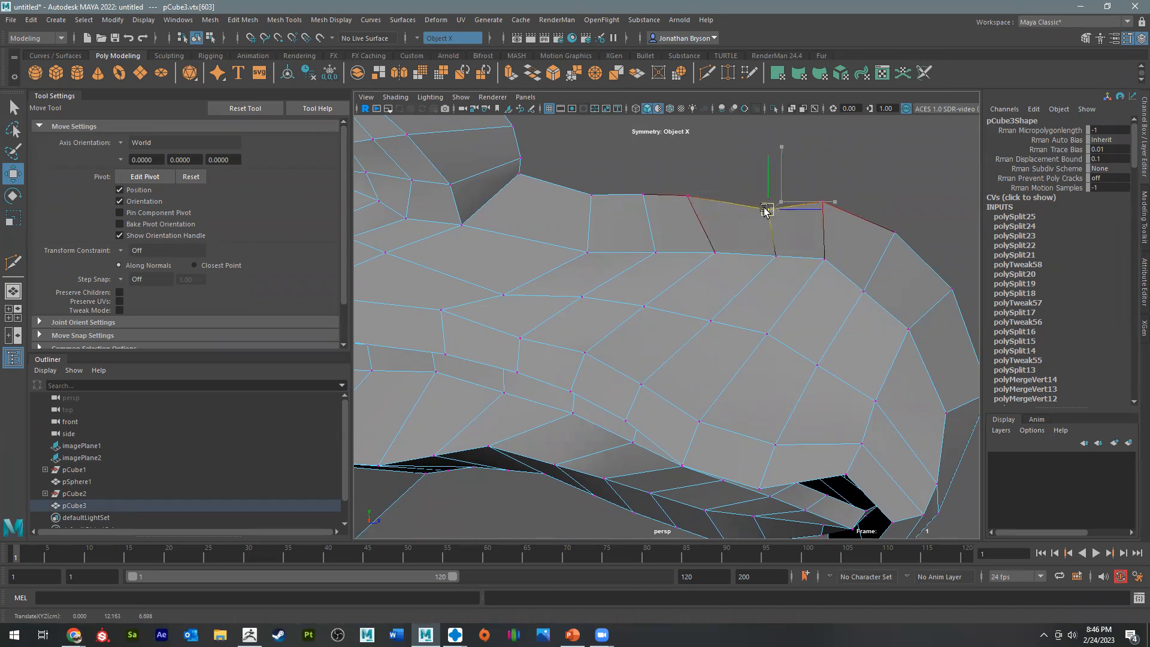
pyautogui.click(688, 200)
pyautogui.moveTo(688, 195); pyautogui.dragTo(652, 236)
pyautogui.click(654, 211)
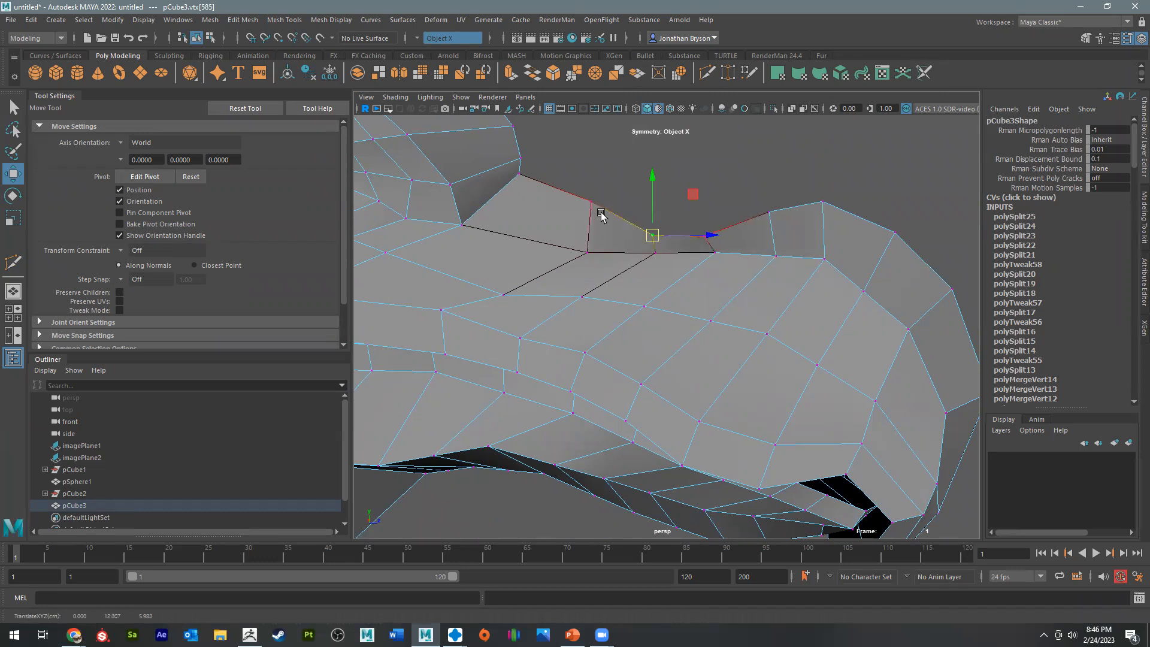
pyautogui.click(596, 201)
pyautogui.moveTo(595, 202); pyautogui.dragTo(703, 329)
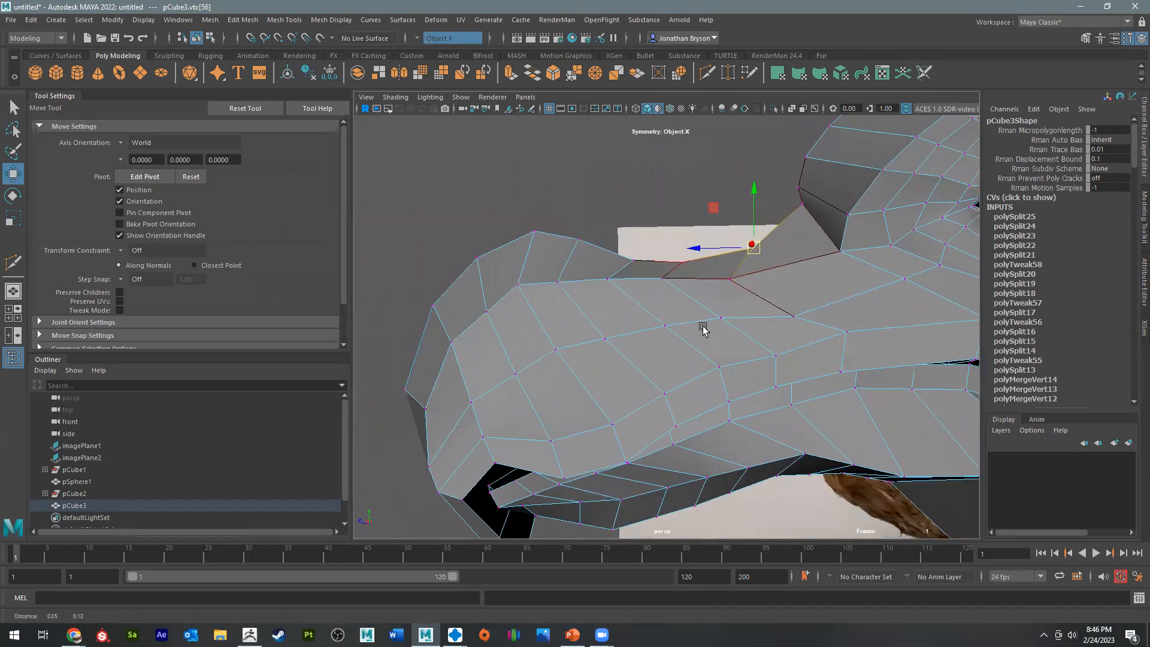
# Step: Reposition the vertices along the upper side of the beak beside the ridge to blend the dip into the front bulge
pyautogui.keyDown('alt'); pyautogui.moveTo(702, 329); pyautogui.dragTo(669, 370, button='middle'); pyautogui.keyUp('alt')
pyautogui.scroll(2, 665, 362)
pyautogui.click(617, 317)
pyautogui.keyDown('alt'); pyautogui.moveTo(653, 288); pyautogui.dragTo(710, 308); pyautogui.keyUp('alt')
pyautogui.moveTo(640, 333); pyautogui.dragTo(662, 333)
pyautogui.click(720, 322)
pyautogui.click(559, 318)
pyautogui.moveTo(559, 319); pyautogui.dragTo(552, 342)
pyautogui.click(497, 357)
pyautogui.click(489, 322)
pyautogui.click(466, 342)
pyautogui.keyDown('alt'); pyautogui.moveTo(467, 341); pyautogui.dragTo(768, 336); pyautogui.keyUp('alt')
pyautogui.scroll(5, 773, 353)
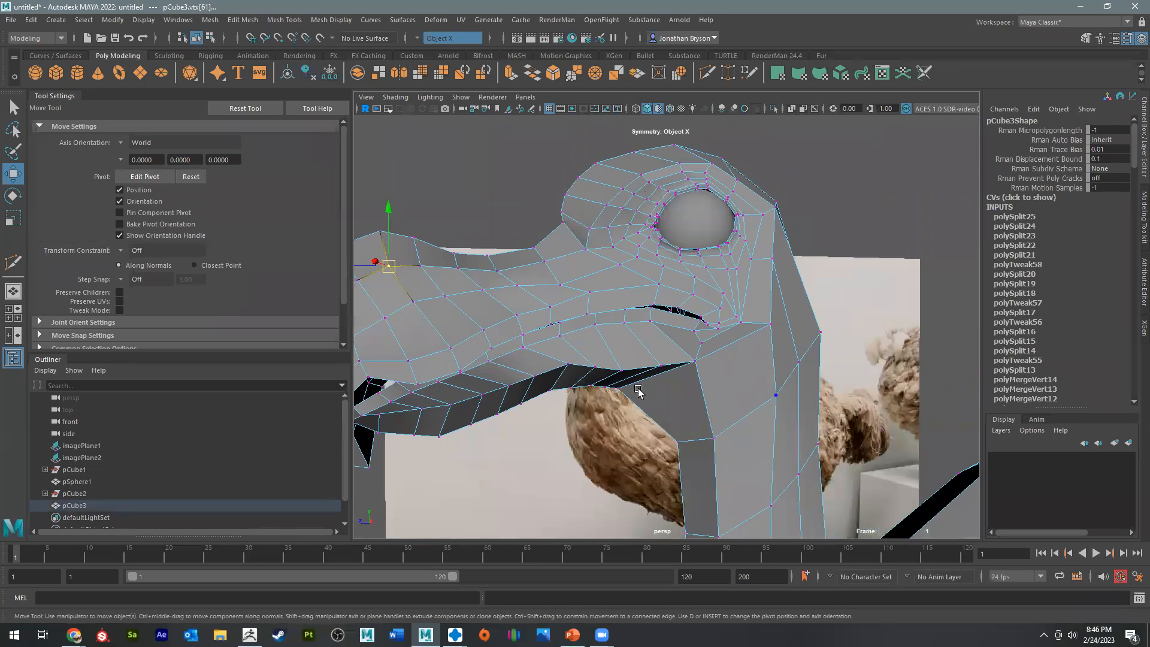
# Step: Pull the vertices along the front part of the upper beak's lip down and back to reshape the mouth line
pyautogui.keyDown('alt'); pyautogui.moveTo(411, 419); pyautogui.dragTo(686, 344, button='middle'); pyautogui.keyUp('alt')
pyautogui.keyDown('alt'); pyautogui.moveTo(646, 351); pyautogui.dragTo(757, 385); pyautogui.keyUp('alt')
pyautogui.scroll(4, 629, 372)
pyautogui.keyDown('alt'); pyautogui.moveTo(625, 370); pyautogui.dragTo(641, 349); pyautogui.keyUp('alt')
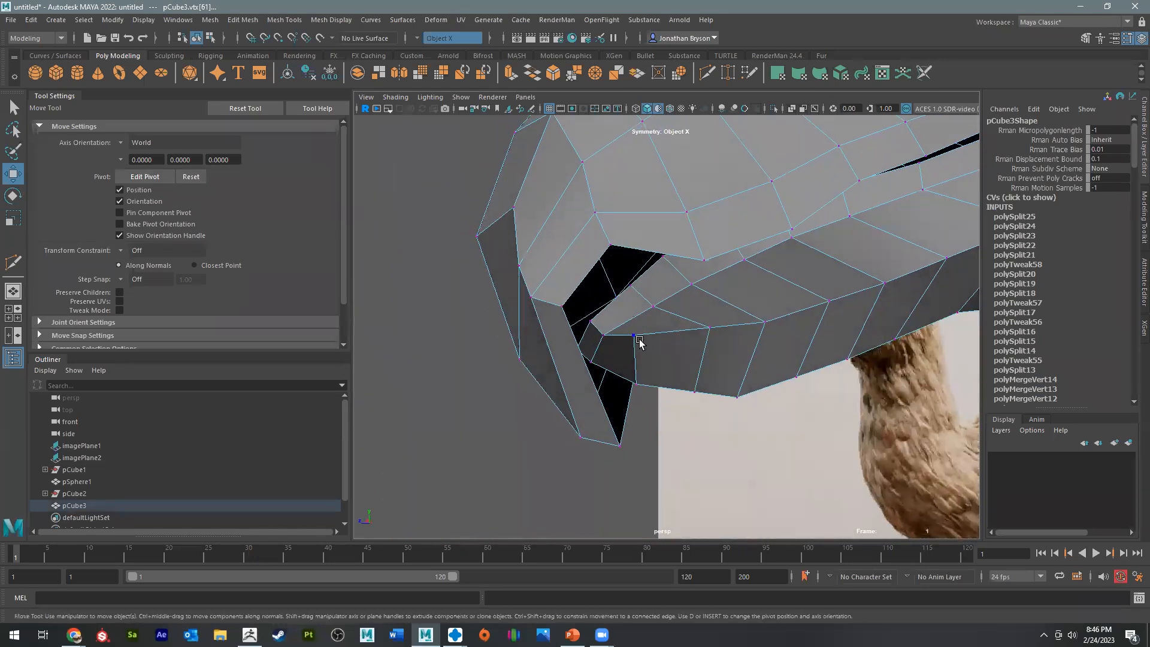
pyautogui.keyDown('alt'); pyautogui.moveTo(610, 409); pyautogui.dragTo(650, 328); pyautogui.keyUp('alt')
pyautogui.click(712, 296)
pyautogui.moveTo(714, 297); pyautogui.dragTo(768, 312)
pyautogui.click(766, 290)
pyautogui.click(822, 273)
pyautogui.moveTo(823, 273); pyautogui.dragTo(830, 294)
pyautogui.keyDown('alt'); pyautogui.moveTo(832, 288); pyautogui.dragTo(735, 297, button='middle'); pyautogui.keyUp('alt')
pyautogui.scroll(3, 736, 281)
# Step: Lower the next vertices along the upper beak's lip toward the mouth corner to continue the mouth line
pyautogui.click(737, 256)
pyautogui.moveTo(739, 258); pyautogui.dragTo(754, 285)
pyautogui.click(799, 224)
pyautogui.moveTo(801, 226); pyautogui.dragTo(807, 254)
pyautogui.click(877, 179)
pyautogui.moveTo(877, 180); pyautogui.dragTo(875, 229)
# Step: Reposition the neighbouring vertices on the side of the beak near the mouth line to even out the faces
pyautogui.keyDown('alt'); pyautogui.moveTo(714, 280); pyautogui.dragTo(756, 327); pyautogui.keyUp('alt')
pyautogui.click(796, 288)
pyautogui.moveTo(797, 290); pyautogui.dragTo(760, 311)
pyautogui.click(848, 319)
pyautogui.moveTo(848, 320)
pyautogui.mouseDown()
pyautogui.moveTo(816, 343)
pyautogui.moveTo(828, 313)
pyautogui.mouseUp()
pyautogui.click(913, 339)
pyautogui.keyDown('alt'); pyautogui.moveTo(908, 307); pyautogui.dragTo(793, 330); pyautogui.keyUp('alt')
pyautogui.click(790, 391)
pyautogui.hotkey('ctrl', 'z')
pyautogui.moveTo(791, 393); pyautogui.dragTo(655, 375)
# Step: Turn on soft selection, adjust its falloff, and move the lower beak's tip up and forward toward the hook
pyautogui.keyDown('alt'); pyautogui.moveTo(531, 419); pyautogui.dragTo(812, 444); pyautogui.keyUp('alt')
pyautogui.press('b')
pyautogui.moveTo(607, 384); pyautogui.dragTo(620, 421, button='middle')
pyautogui.moveTo(620, 421); pyautogui.dragTo(622, 430)
pyautogui.keyDown('alt'); pyautogui.moveTo(579, 397); pyautogui.dragTo(512, 385); pyautogui.keyUp('alt')
pyautogui.click(512, 384)
pyautogui.moveTo(593, 392)
pyautogui.keyDown('alt'); pyautogui.mouseDown()
pyautogui.moveTo(624, 393)
pyautogui.moveTo(614, 397)
pyautogui.mouseUp(); pyautogui.keyUp('alt')
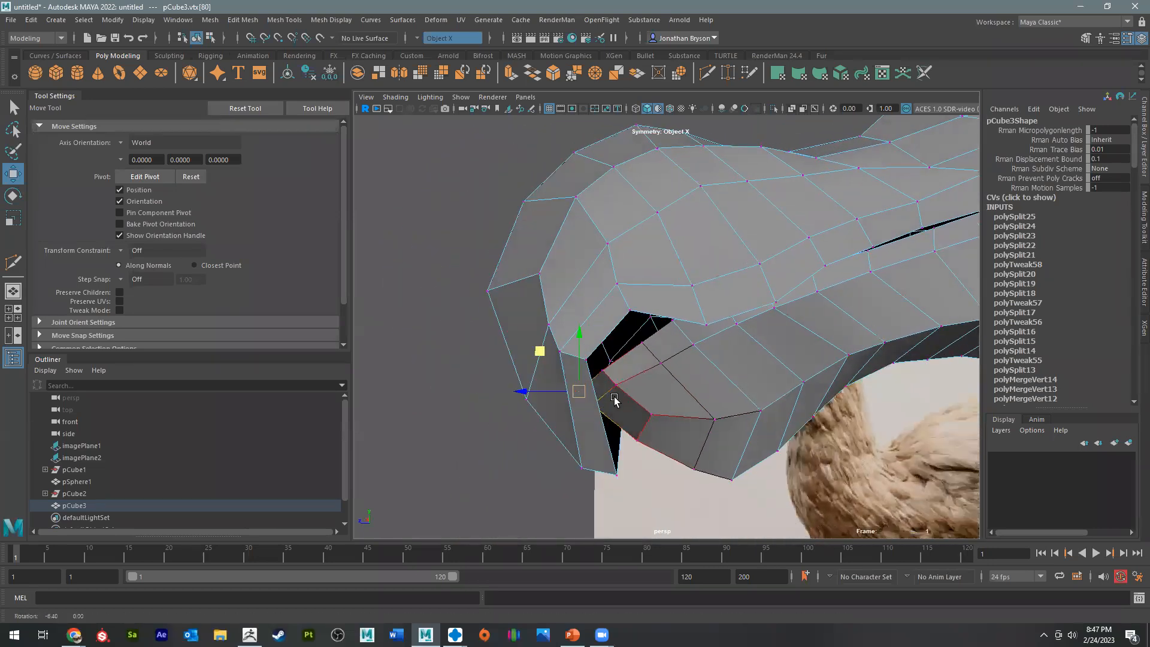
pyautogui.moveTo(530, 350); pyautogui.dragTo(515, 331)
# Step: Rotate the soft-selected lower beak tip and reposition it inside the hooked upper beak, using wireframe to judge the fit
pyautogui.press('e')
pyautogui.moveTo(608, 335); pyautogui.dragTo(619, 363)
pyautogui.press('w')
pyautogui.moveTo(526, 333); pyautogui.dragTo(563, 328)
pyautogui.press('4')
pyautogui.keyDown('alt'); pyautogui.moveTo(572, 426); pyautogui.dragTo(583, 409, button='middle'); pyautogui.keyUp('alt')
pyautogui.moveTo(536, 296); pyautogui.dragTo(529, 317)
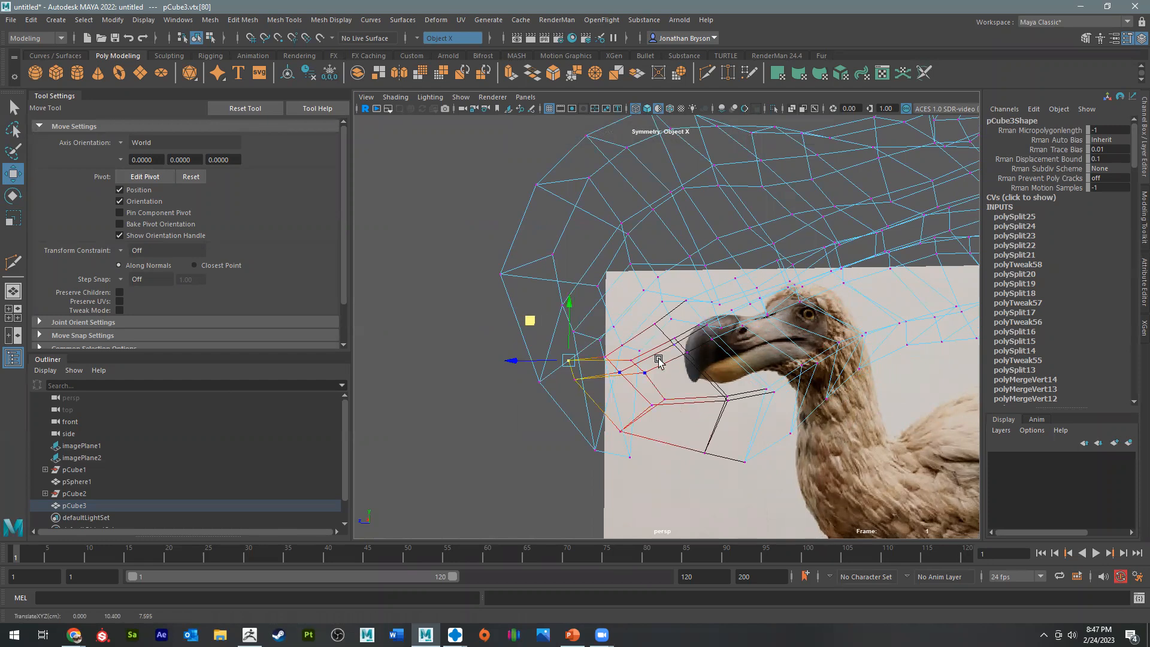
pyautogui.press('5')
# Step: Move the lower beak's upper edge up and forward under the upper lip, and check the shape in smooth preview
pyautogui.scroll(8, 568, 318)
pyautogui.click(568, 307)
pyautogui.moveTo(567, 306); pyautogui.dragTo(515, 294)
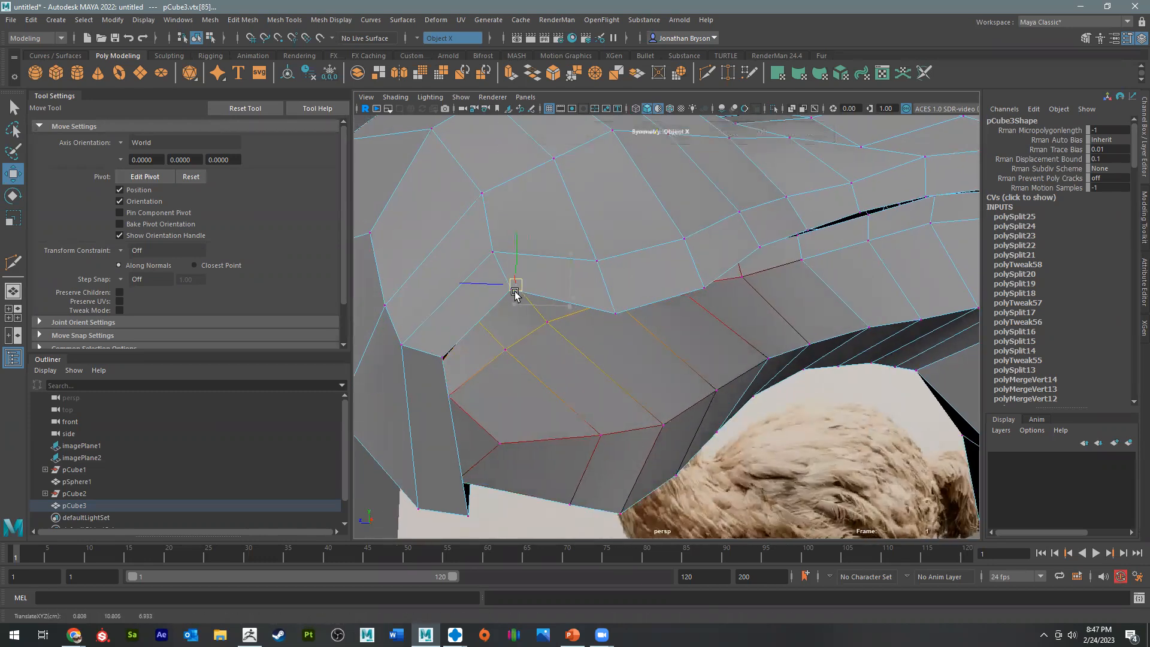
pyautogui.keyDown('alt'); pyautogui.moveTo(537, 383); pyautogui.dragTo(619, 367); pyautogui.keyUp('alt')
pyautogui.click(640, 301)
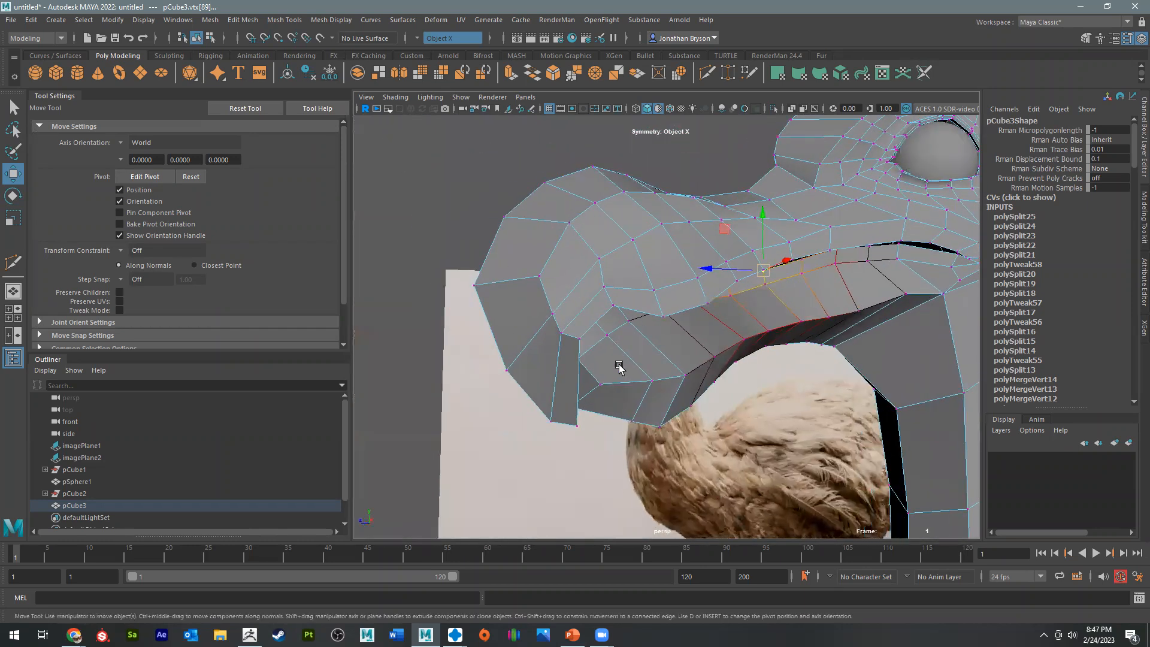
pyautogui.press('3')
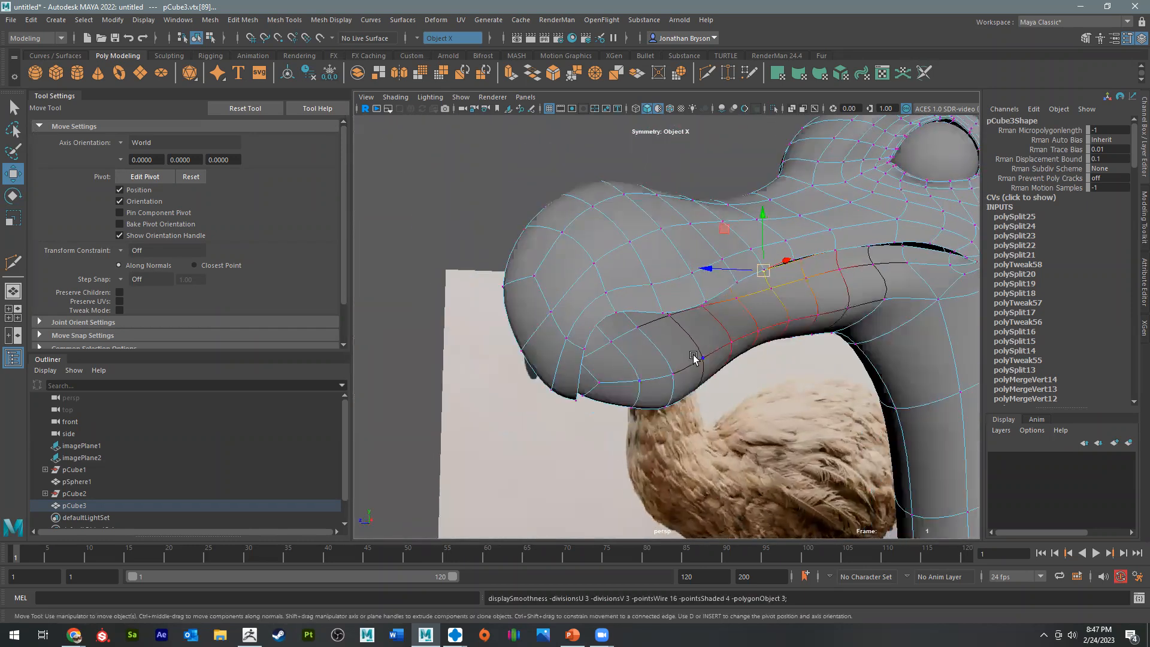
pyautogui.press('1')
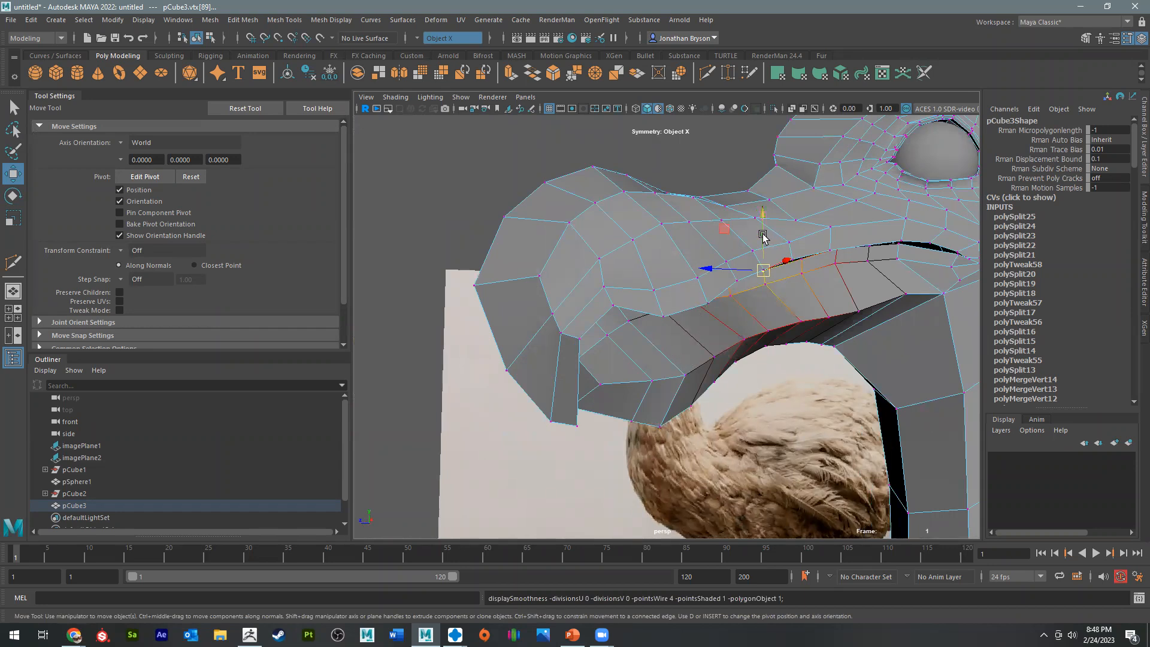
# Step: Pull the vertices along the crown and back of the head outward with soft selection to round the skull's profile
pyautogui.keyDown('alt'); pyautogui.moveTo(850, 306); pyautogui.dragTo(796, 304, button='middle'); pyautogui.keyUp('alt')
pyautogui.scroll(-5, 802, 327)
pyautogui.keyDown('alt'); pyautogui.moveTo(803, 328); pyautogui.dragTo(817, 291); pyautogui.keyUp('alt')
pyautogui.keyDown('alt'); pyautogui.moveTo(839, 286); pyautogui.dragTo(758, 446, button='middle'); pyautogui.keyUp('alt')
pyautogui.scroll(2, 769, 347)
pyautogui.click(727, 226)
pyautogui.keyDown('alt'); pyautogui.moveTo(736, 248); pyautogui.dragTo(726, 237); pyautogui.keyUp('alt')
pyautogui.moveTo(684, 185); pyautogui.dragTo(711, 175)
pyautogui.click(795, 274)
pyautogui.moveTo(760, 240); pyautogui.dragTo(791, 232)
pyautogui.click(680, 213)
pyautogui.moveTo(635, 174); pyautogui.dragTo(636, 167)
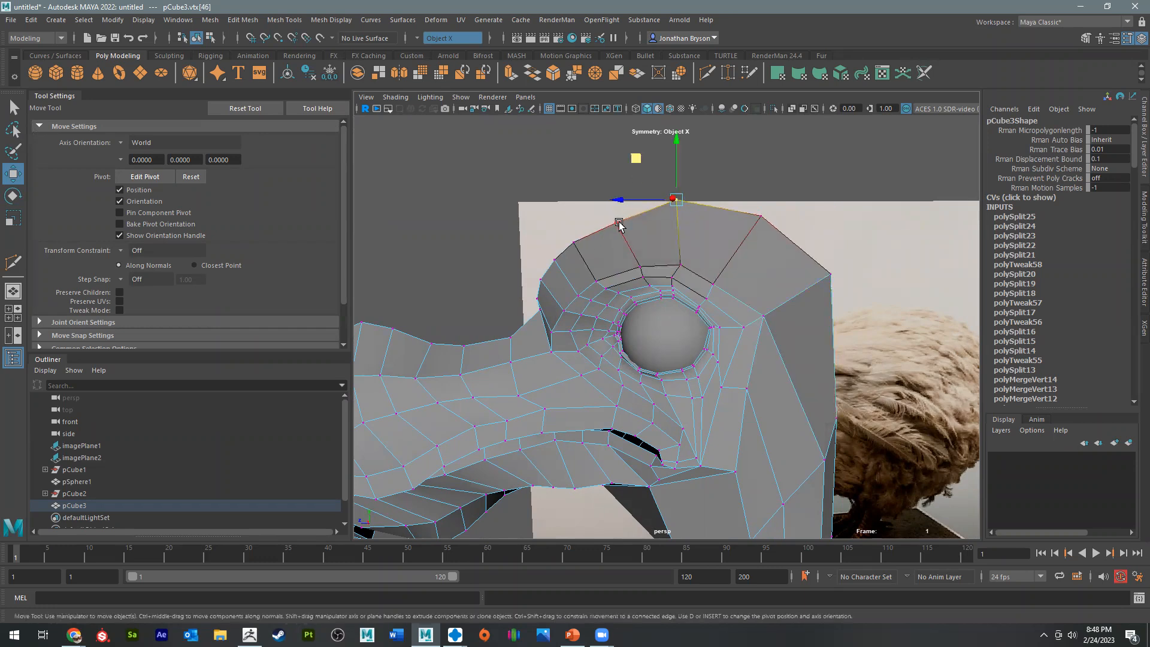
# Step: Reposition the center vertices from the forehead over the crown to even out the rounded head profile
pyautogui.moveTo(576, 187); pyautogui.dragTo(564, 174)
pyautogui.moveTo(590, 214)
pyautogui.keyDown('alt'); pyautogui.mouseDown()
pyautogui.moveTo(650, 207)
pyautogui.moveTo(602, 210)
pyautogui.mouseUp(); pyautogui.keyUp('alt')
pyautogui.click(564, 233)
pyautogui.moveTo(522, 192); pyautogui.dragTo(658, 148)
pyautogui.click(607, 210)
pyautogui.click(673, 193)
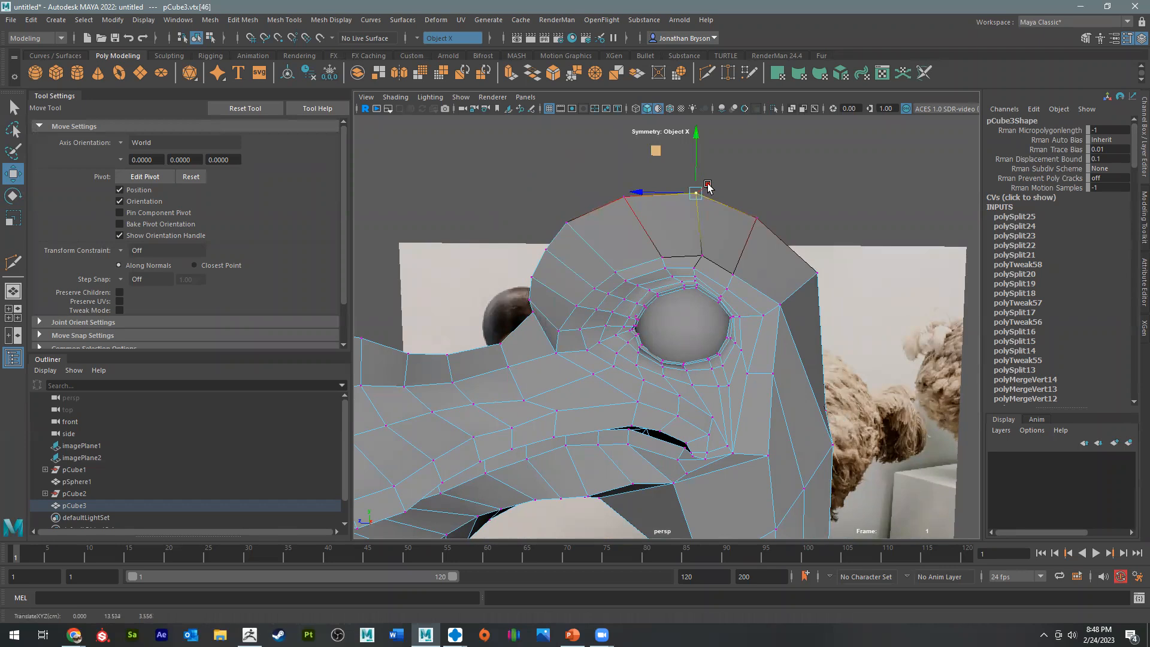
pyautogui.click(745, 220)
pyautogui.moveTo(717, 175); pyautogui.dragTo(734, 172)
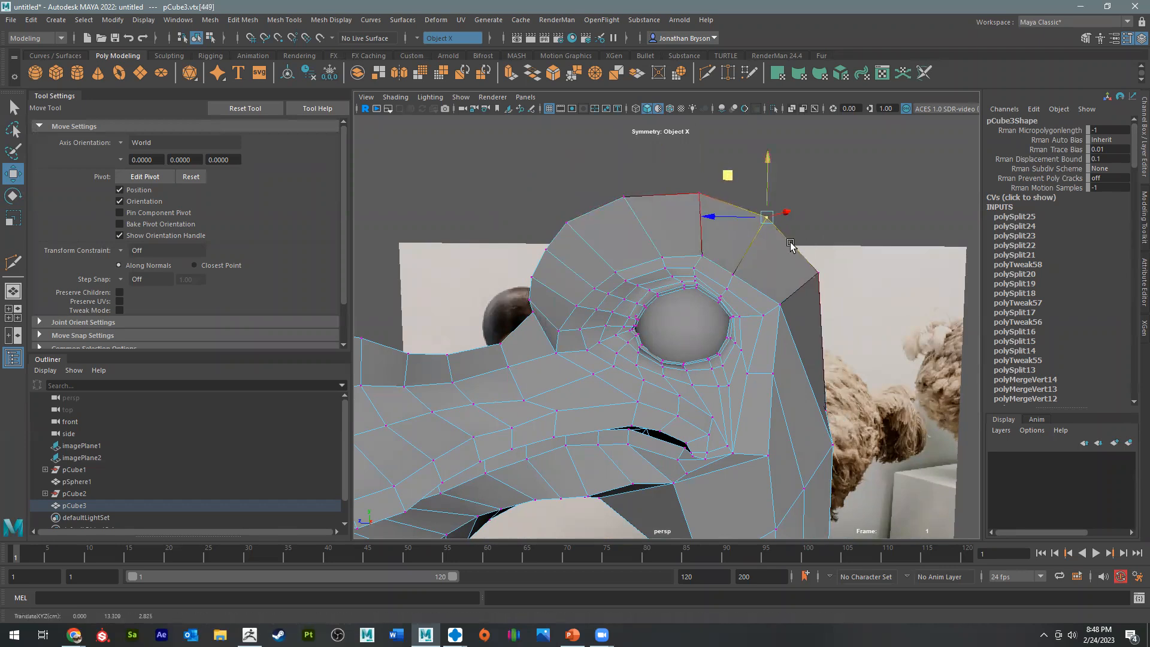
pyautogui.keyDown('alt'); pyautogui.moveTo(790, 245); pyautogui.dragTo(785, 270); pyautogui.keyUp('alt')
pyautogui.click(805, 260)
# Step: Select the center face strip running from the beak tip over the top of the head
pyautogui.keyDown('alt'); pyautogui.moveTo(798, 336); pyautogui.dragTo(580, 488); pyautogui.keyUp('alt')
pyautogui.keyDown('alt'); pyautogui.moveTo(684, 332); pyautogui.dragTo(785, 202); pyautogui.keyUp('alt')
pyautogui.moveTo(785, 202); pyautogui.dragTo(766, 230, button='right')
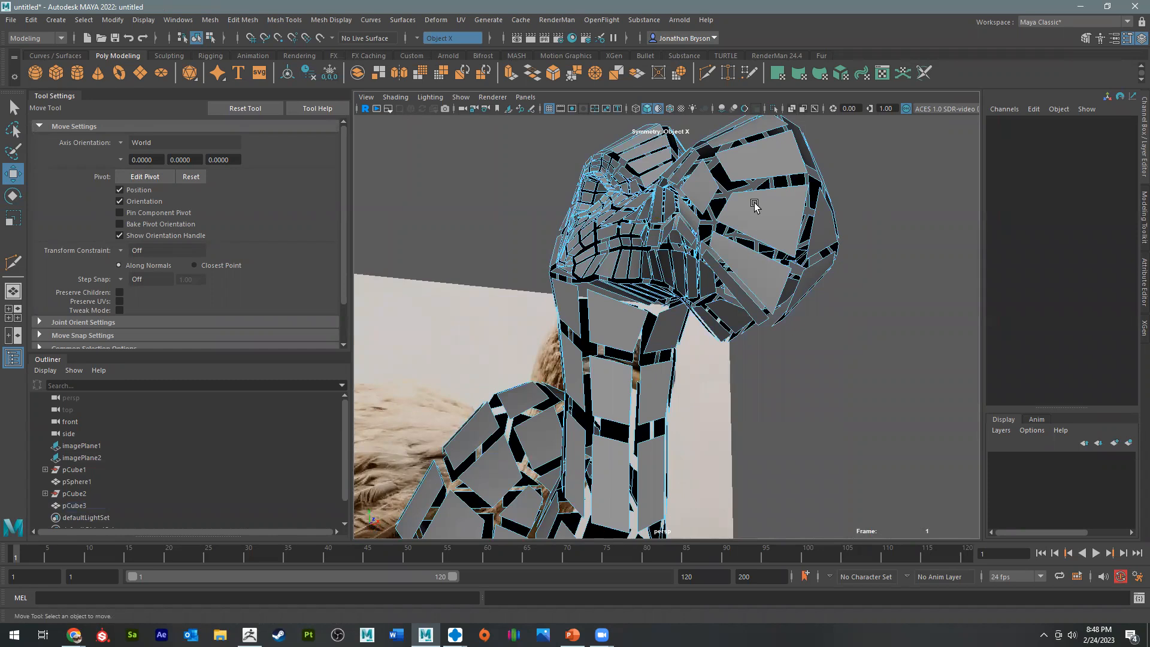
pyautogui.hotkey('ctrl', 'z')
pyautogui.moveTo(770, 198); pyautogui.dragTo(781, 273, button='right')
pyautogui.keyDown('alt'); pyautogui.moveTo(781, 273); pyautogui.dragTo(747, 239); pyautogui.keyUp('alt')
pyautogui.click(839, 248)
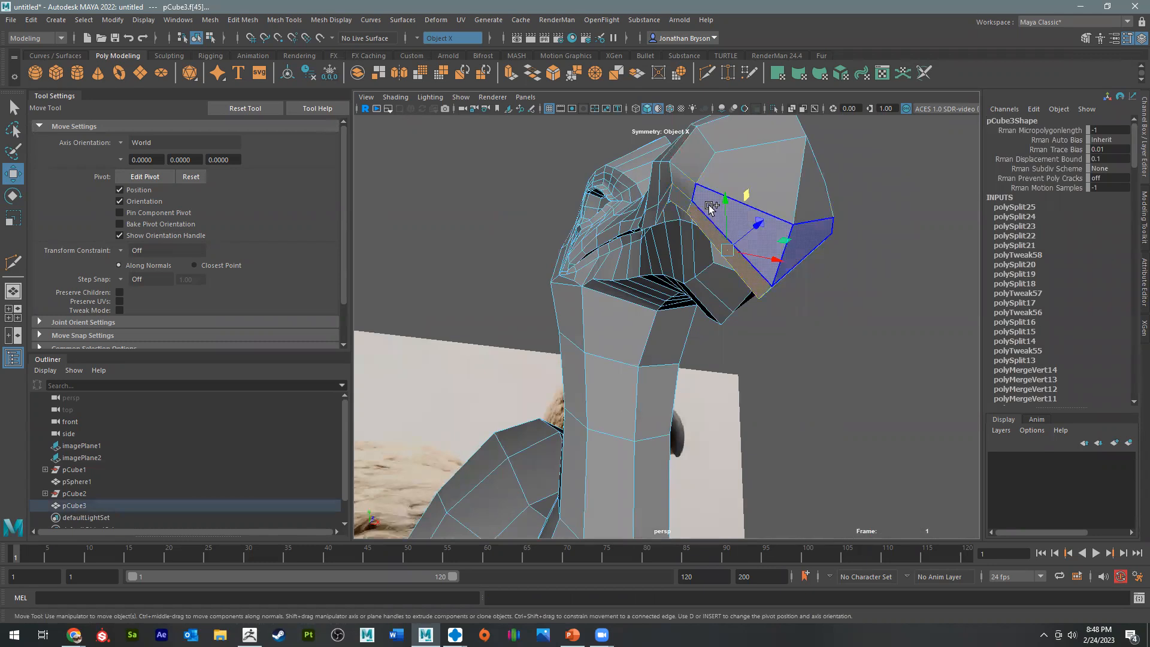
pyautogui.keyDown('shift'); pyautogui.click(709, 207); pyautogui.keyUp('shift')
pyautogui.keyDown('alt'); pyautogui.moveTo(763, 166); pyautogui.dragTo(714, 262); pyautogui.keyUp('alt')
pyautogui.keyDown('shift'); pyautogui.click(718, 240); pyautogui.keyUp('shift')
pyautogui.doubleClick(635, 307)
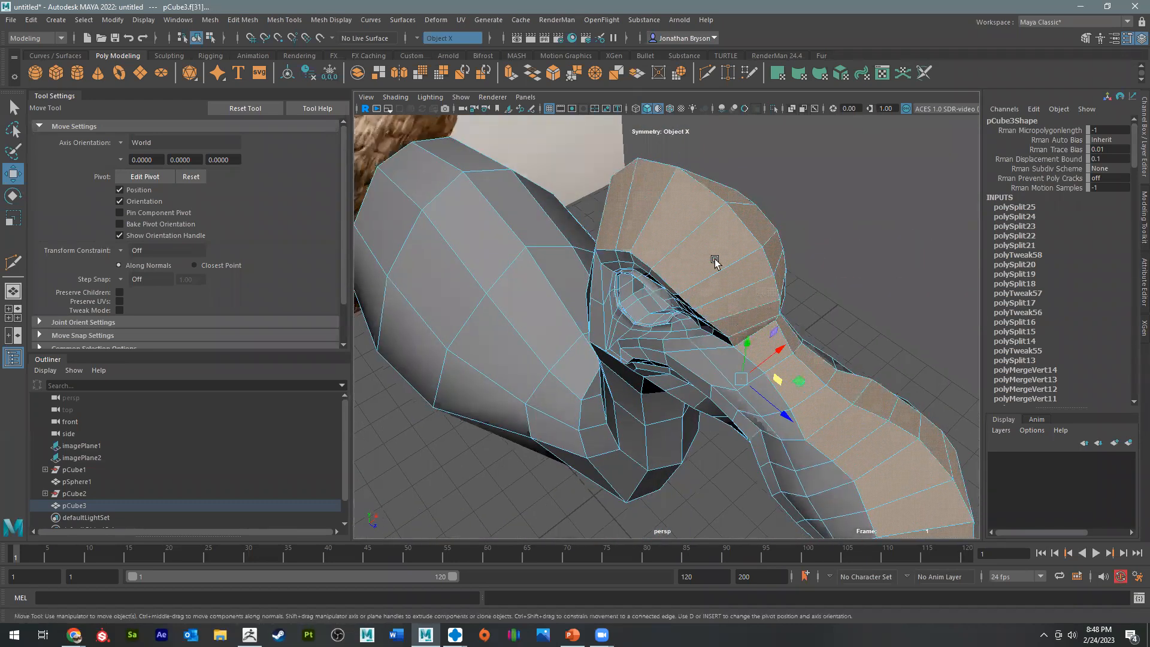
# Step: Turn symmetry off and extrude the selected center face strip in place
pyautogui.keyDown('alt'); pyautogui.moveTo(727, 262); pyautogui.dragTo(685, 226, button='middle'); pyautogui.keyUp('alt')
pyautogui.click(420, 38)
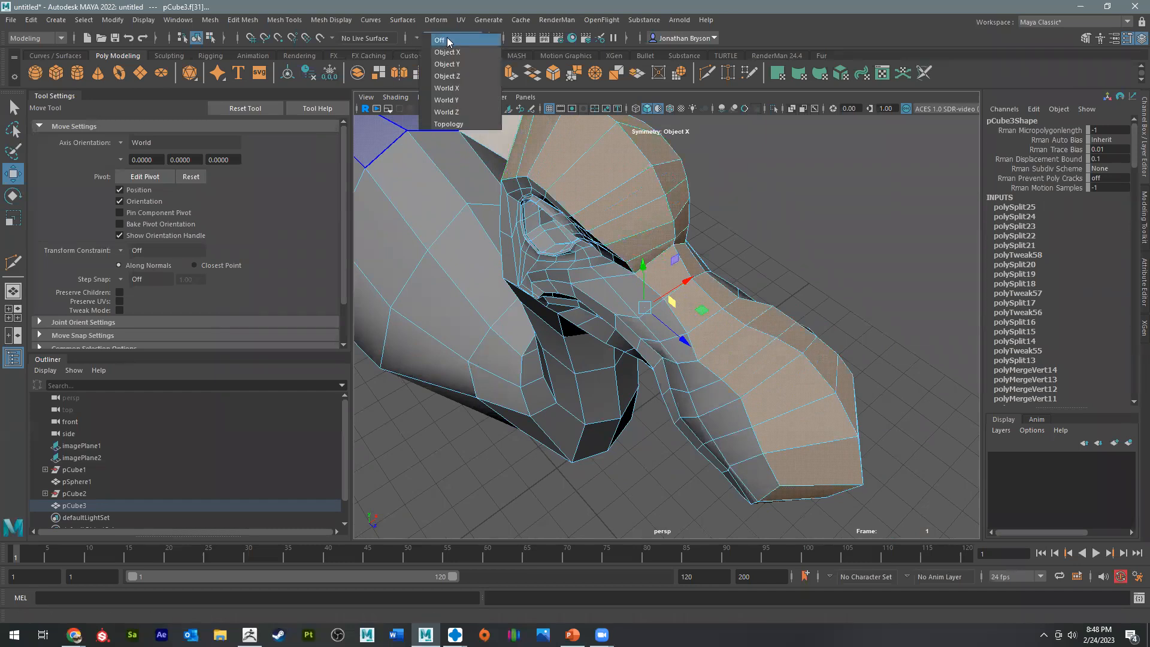
pyautogui.click(445, 41)
pyautogui.keyDown('alt'); pyautogui.moveTo(649, 235); pyautogui.dragTo(787, 253); pyautogui.keyUp('alt')
pyautogui.hotkey('ctrl', 'e')
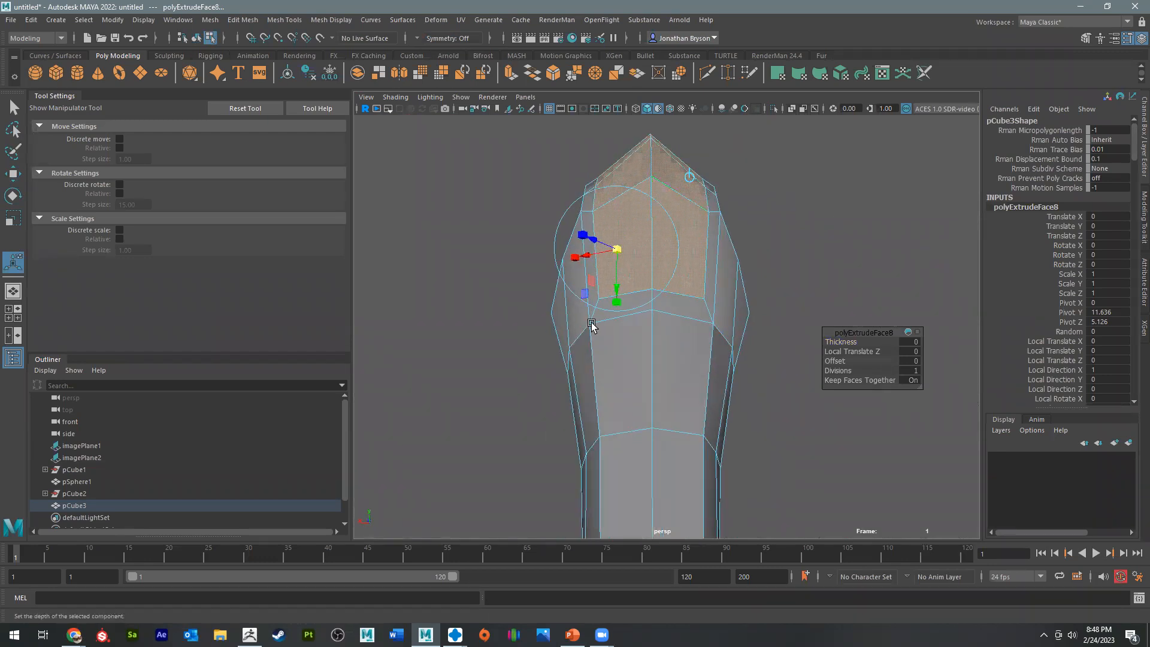
# Step: Restore Object X symmetry and move the extruded strip's lower corner vertices at the back of the head inward and up
pyautogui.moveTo(680, 179); pyautogui.dragTo(629, 181, button='right')
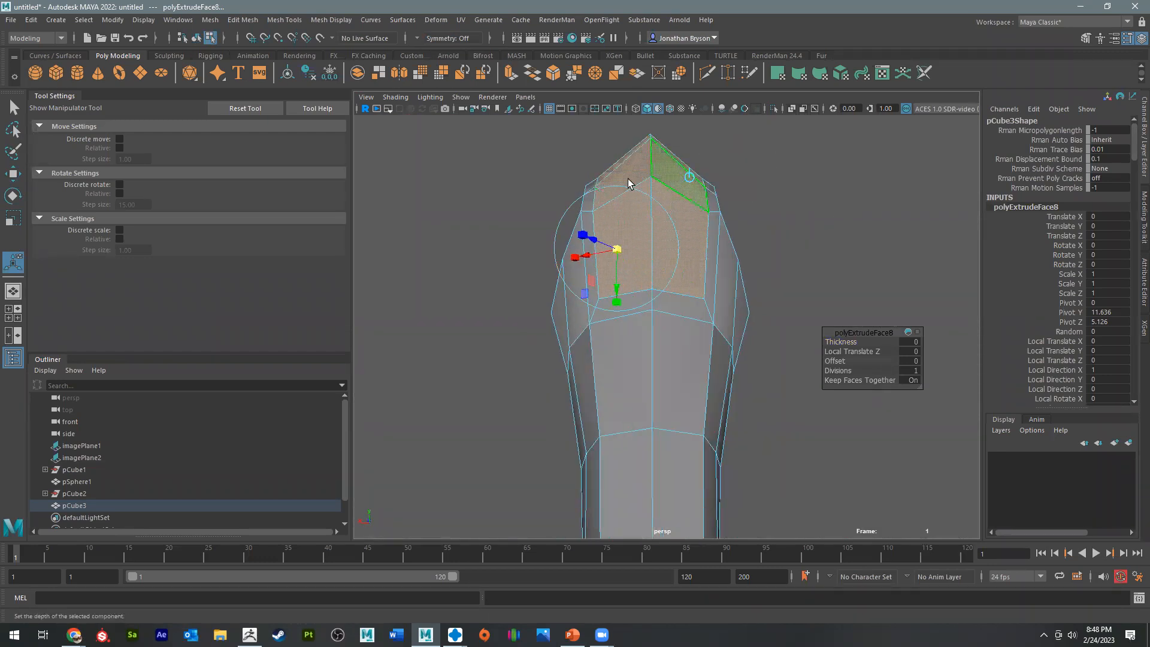
pyautogui.click(706, 301)
pyautogui.press('w')
pyautogui.keyDown('alt'); pyautogui.moveTo(711, 289); pyautogui.dragTo(710, 288); pyautogui.keyUp('alt')
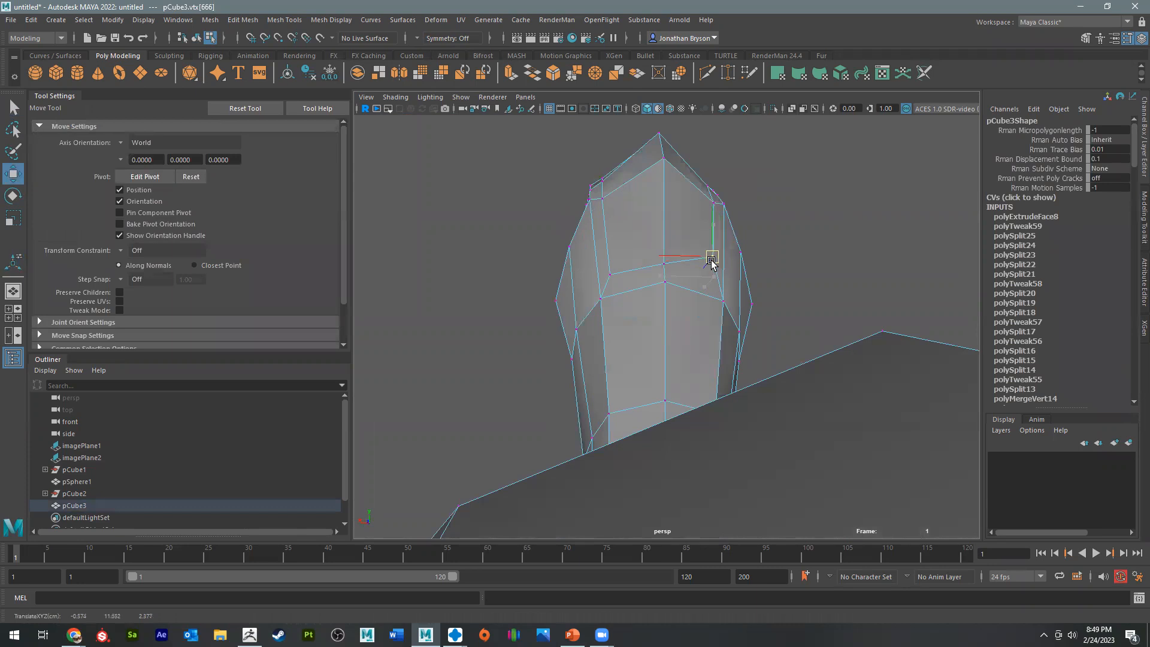
pyautogui.hotkey('ctrl', 'z')
pyautogui.click(421, 41)
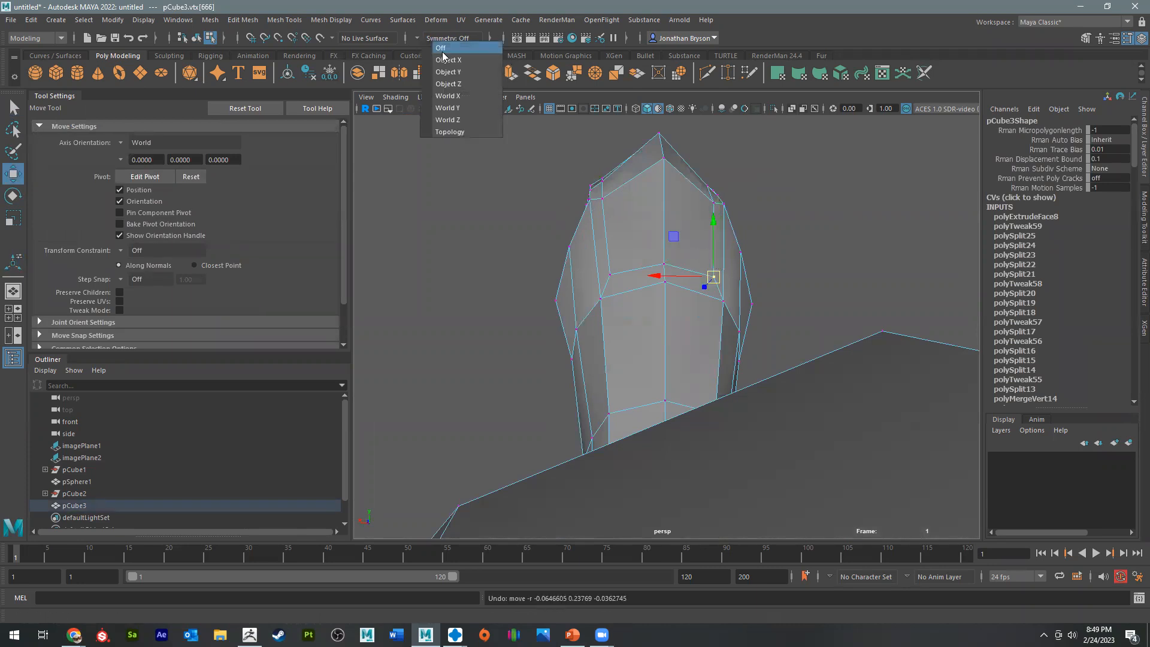
pyautogui.click(446, 57)
pyautogui.moveTo(713, 277); pyautogui.dragTo(701, 272)
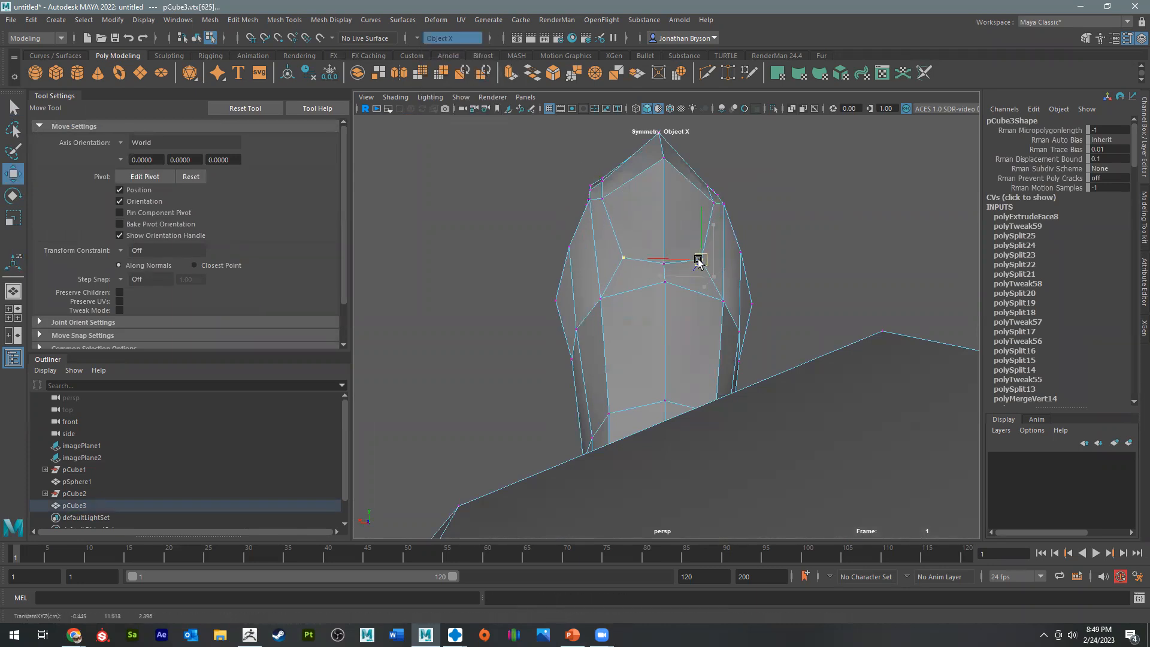
# Step: Pull the extruded strip's next side vertices up the back of the head inward toward the center line
pyautogui.click(721, 209)
pyautogui.moveTo(713, 205); pyautogui.dragTo(673, 212)
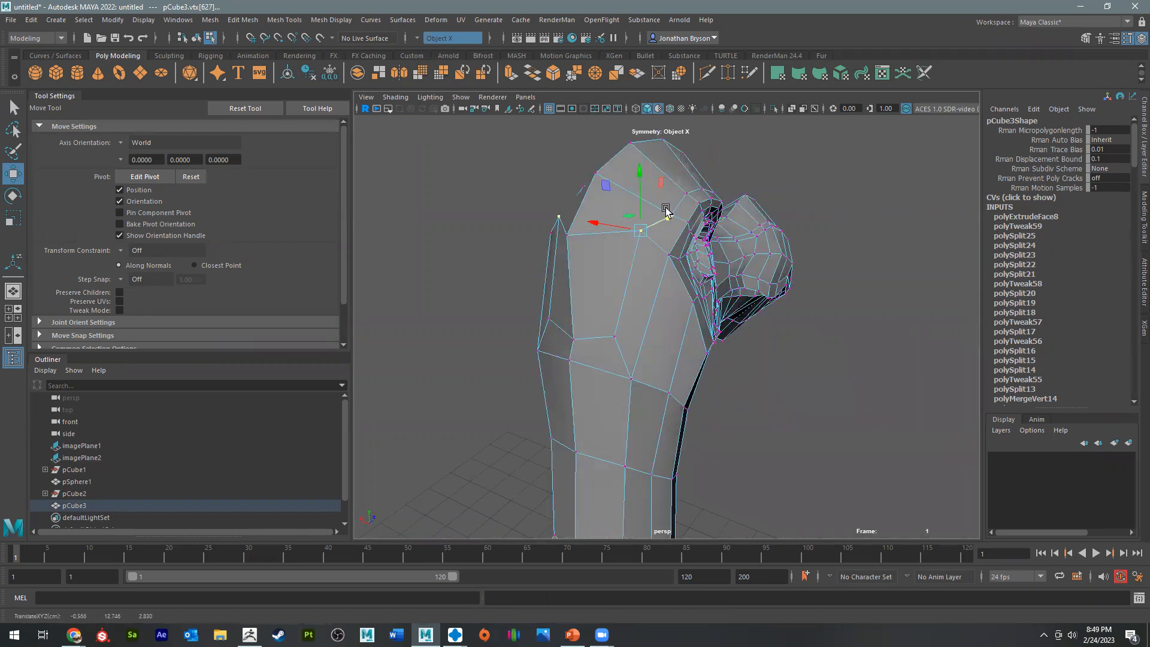
pyautogui.click(668, 179)
pyautogui.keyDown('alt'); pyautogui.moveTo(684, 189); pyautogui.dragTo(773, 214); pyautogui.keyUp('alt')
pyautogui.click(663, 270)
pyautogui.moveTo(663, 270); pyautogui.dragTo(607, 284)
# Step: Move the extruded strip's inner vertices over the crown toward the center line to form an inset border
pyautogui.click(580, 436)
pyautogui.moveTo(581, 437); pyautogui.dragTo(568, 414)
pyautogui.click(597, 433)
pyautogui.keyDown('alt'); pyautogui.moveTo(733, 338); pyautogui.dragTo(630, 233); pyautogui.keyUp('alt')
pyautogui.click(622, 257)
pyautogui.click(632, 264)
pyautogui.click(647, 294)
pyautogui.moveTo(650, 298); pyautogui.dragTo(646, 256)
# Step: Move the extruded strip's side vertices down the forehead to the beak's base inward to continue the inset border
pyautogui.keyDown('alt'); pyautogui.moveTo(709, 286); pyautogui.dragTo(738, 282); pyautogui.keyUp('alt')
pyautogui.click(616, 286)
pyautogui.click(741, 329)
pyautogui.moveTo(739, 336); pyautogui.dragTo(764, 315)
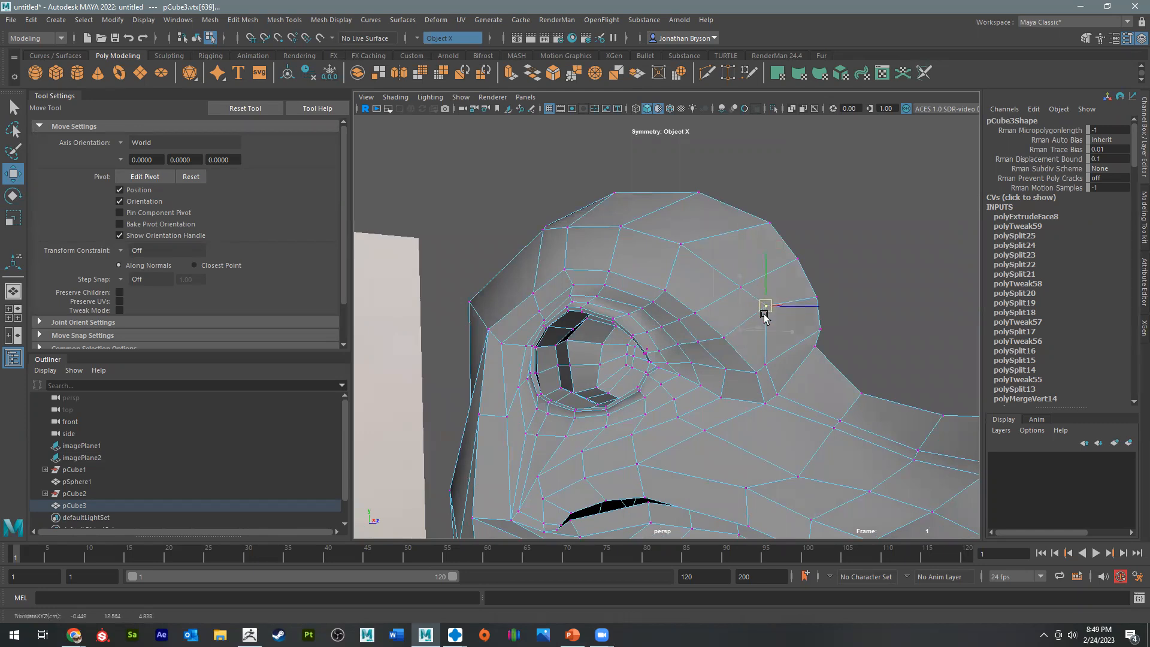
pyautogui.click(773, 357)
pyautogui.moveTo(772, 358); pyautogui.dragTo(787, 346)
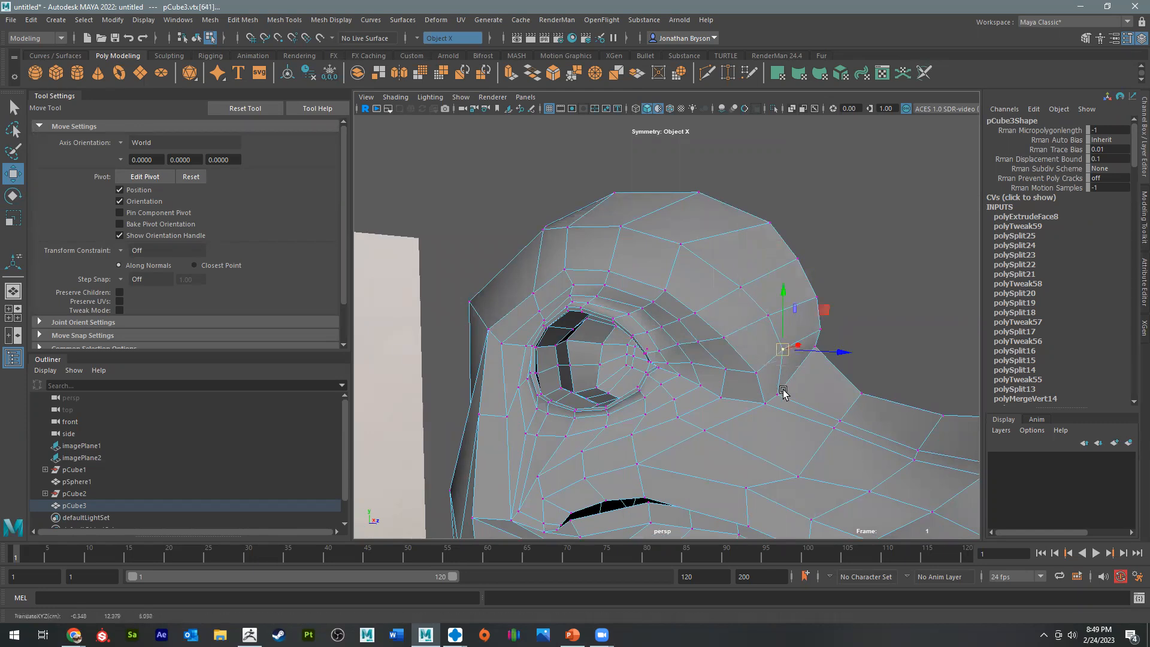
pyautogui.click(801, 366)
pyautogui.click(839, 419)
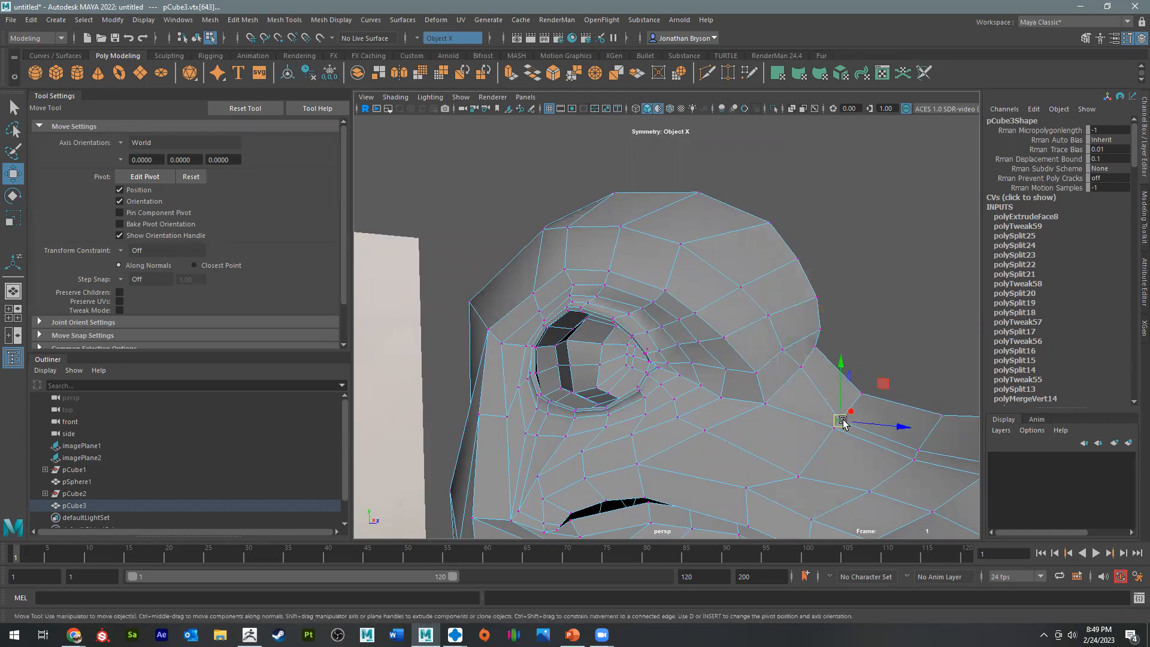
# Step: Shift the extruded strip's side vertices along the beak's top ridge inward to extend the inset border forward
pyautogui.keyDown('alt'); pyautogui.moveTo(857, 409); pyautogui.dragTo(621, 464); pyautogui.keyUp('alt')
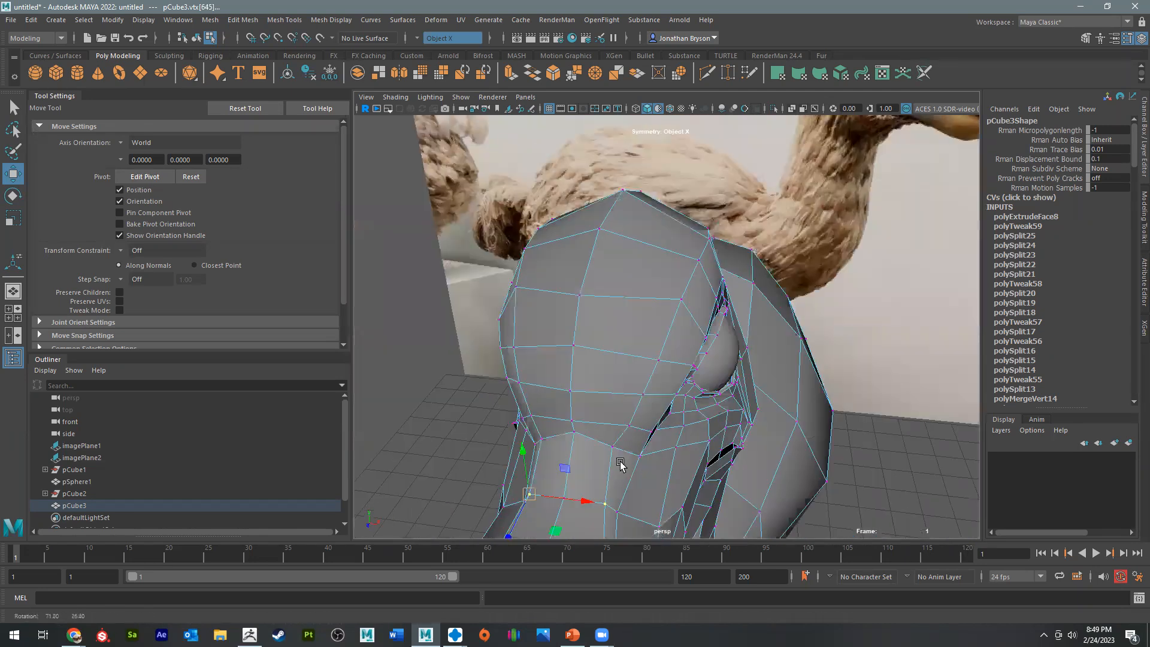
pyautogui.keyDown('alt'); pyautogui.moveTo(621, 465); pyautogui.dragTo(800, 242, button='middle'); pyautogui.keyUp('alt')
pyautogui.keyDown('alt'); pyautogui.moveTo(801, 241); pyautogui.dragTo(675, 359); pyautogui.keyUp('alt')
pyautogui.click(675, 359)
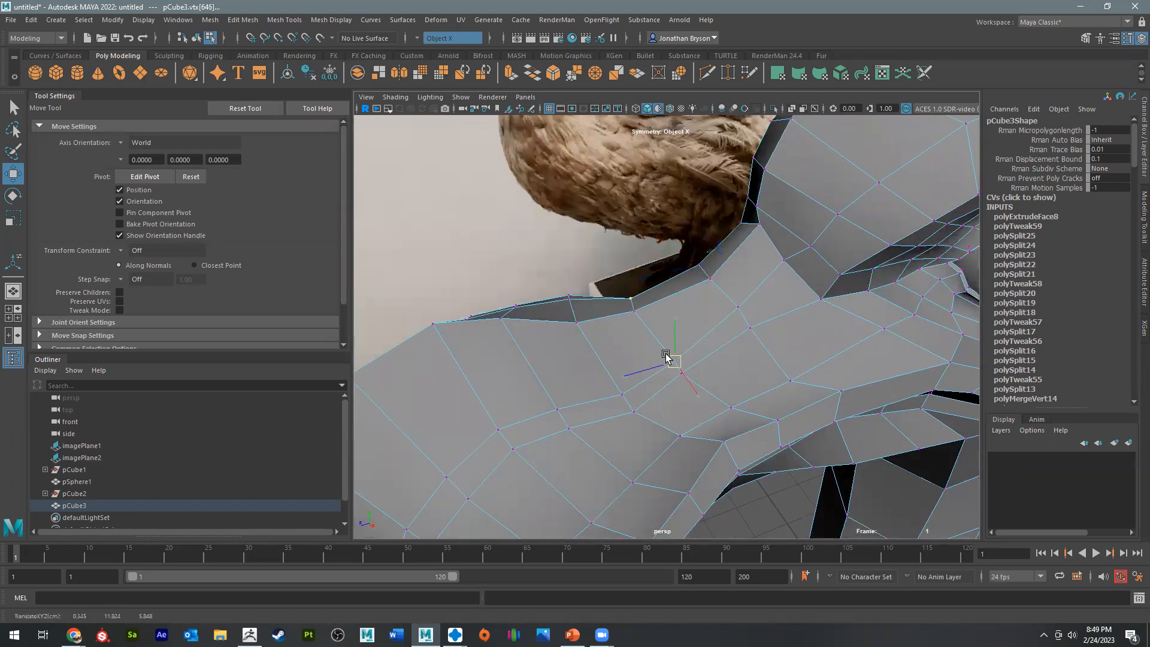
pyautogui.click(614, 367)
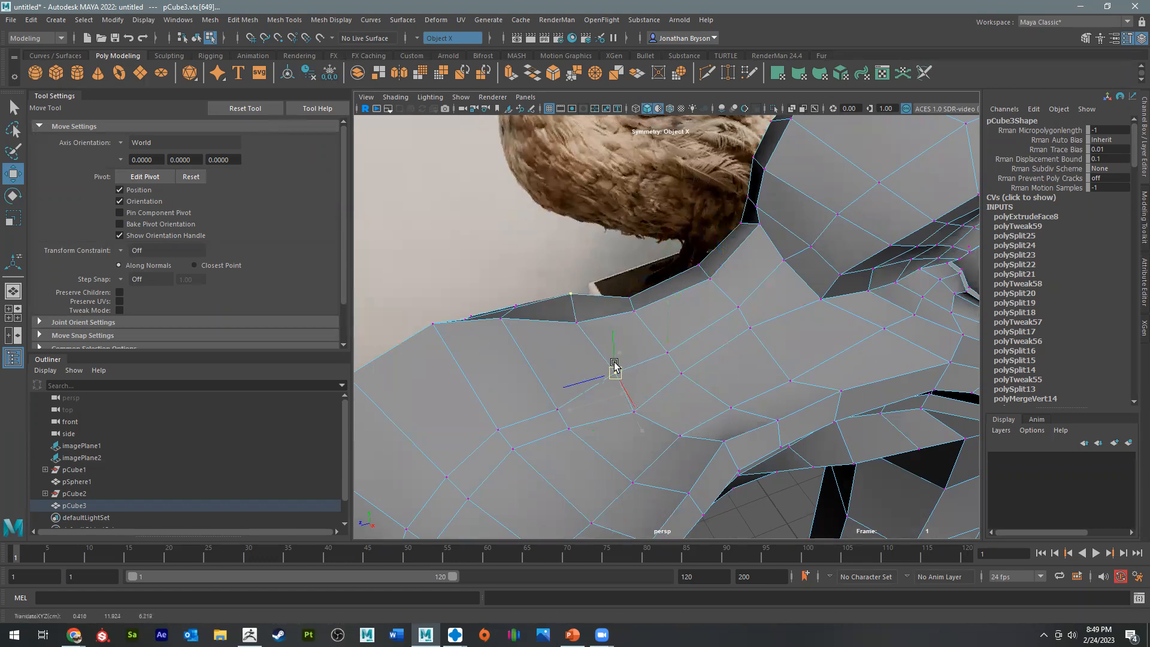
pyautogui.click(545, 412)
pyautogui.moveTo(545, 412); pyautogui.dragTo(544, 395)
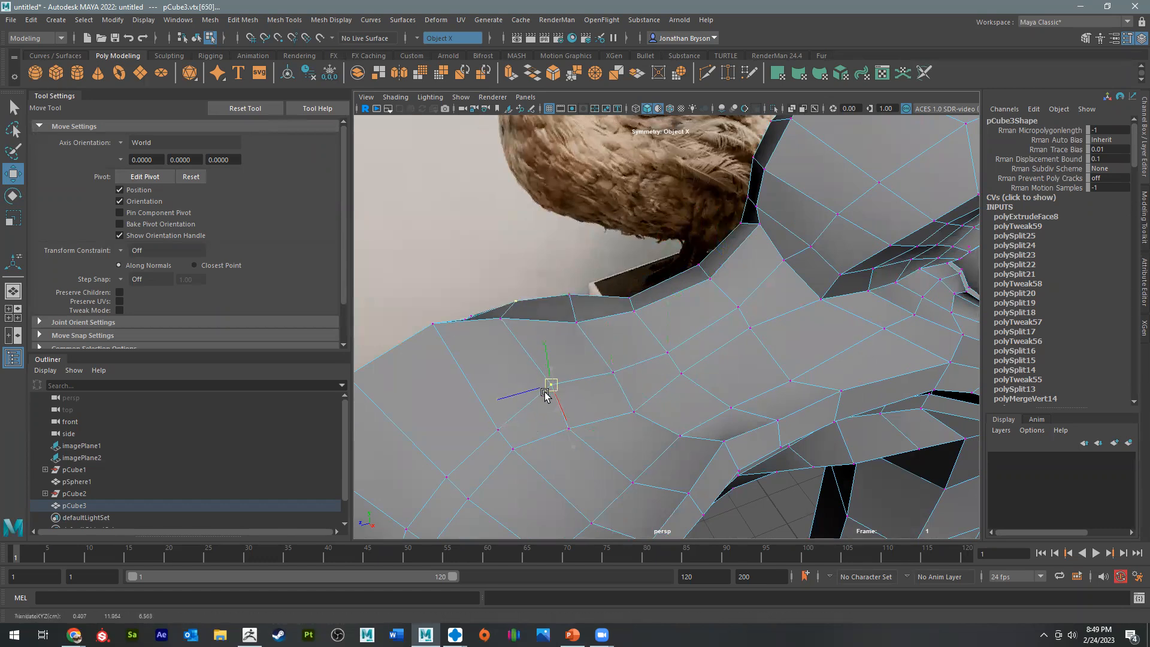
# Step: Pull the extruded strip's side vertices around the beak's front bulge and down to its tip inward
pyautogui.keyDown('alt'); pyautogui.moveTo(617, 392); pyautogui.dragTo(749, 252); pyautogui.keyUp('alt')
pyautogui.click(772, 267)
pyautogui.click(726, 298)
pyautogui.moveTo(727, 298); pyautogui.dragTo(697, 279)
pyautogui.click(682, 356)
pyautogui.click(681, 356)
pyautogui.moveTo(681, 356); pyautogui.dragTo(635, 341)
pyautogui.click(638, 422)
pyautogui.moveTo(639, 422); pyautogui.dragTo(842, 374)
pyautogui.keyDown('alt'); pyautogui.moveTo(734, 361); pyautogui.dragTo(829, 329); pyautogui.keyUp('alt')
pyautogui.moveTo(831, 368); pyautogui.dragTo(727, 360)
pyautogui.click(674, 286)
pyautogui.moveTo(686, 319); pyautogui.dragTo(750, 311)
# Step: Delete the thin extruded faces along the lower edge of the beak's tip
pyautogui.moveTo(741, 304); pyautogui.dragTo(737, 339, button='right')
pyautogui.click(792, 352)
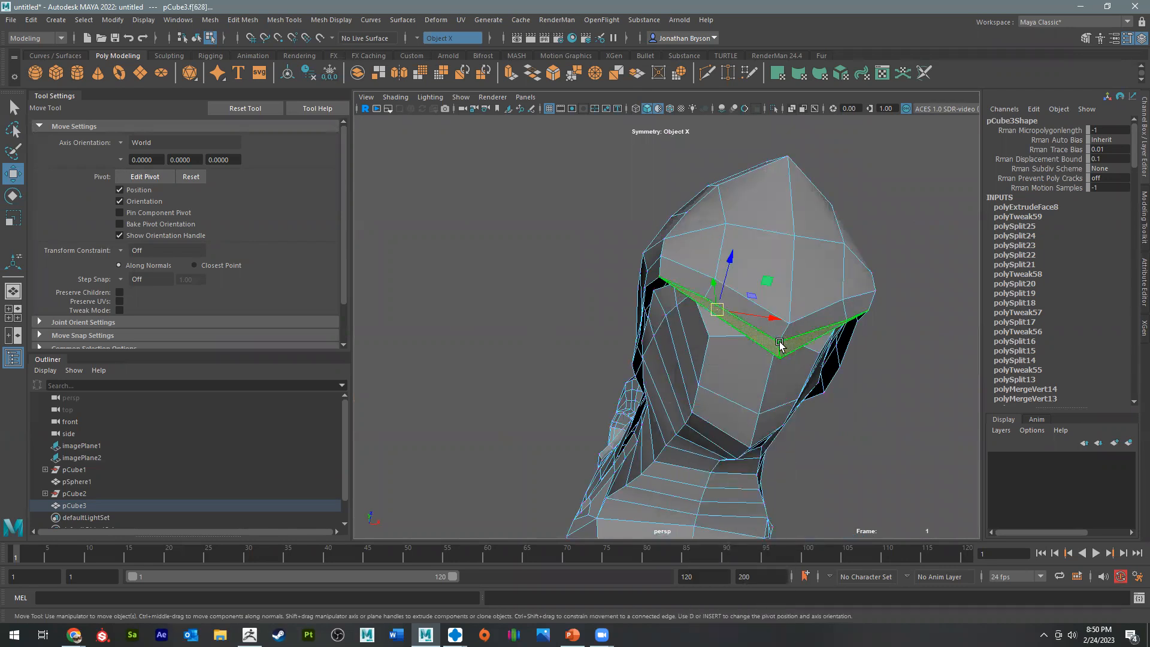
pyautogui.press('Delete')
pyautogui.keyDown('alt'); pyautogui.moveTo(700, 299); pyautogui.dragTo(707, 329); pyautogui.keyUp('alt')
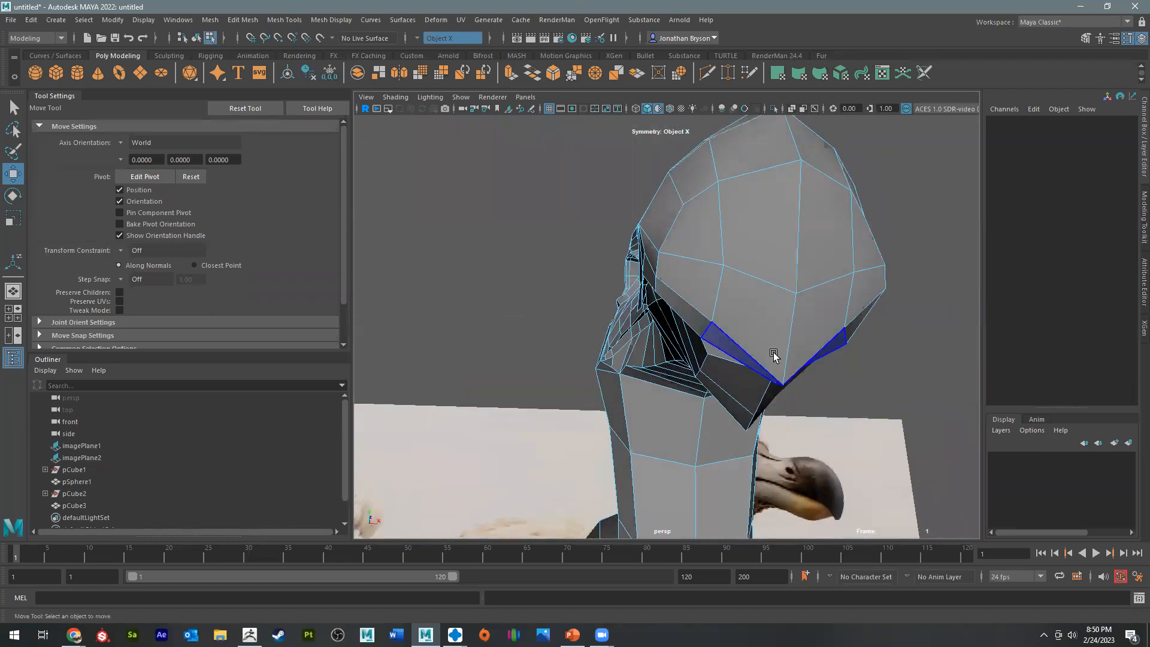
# Step: Reposition the center vertex at the very tip of the upper beak to shape the hook's point
pyautogui.keyDown('alt'); pyautogui.moveTo(774, 355); pyautogui.dragTo(792, 357); pyautogui.keyUp('alt')
pyautogui.moveTo(790, 305); pyautogui.dragTo(729, 301, button='right')
pyautogui.click(795, 392)
pyautogui.keyDown('alt'); pyautogui.moveTo(793, 427); pyautogui.dragTo(822, 361); pyautogui.keyUp('alt')
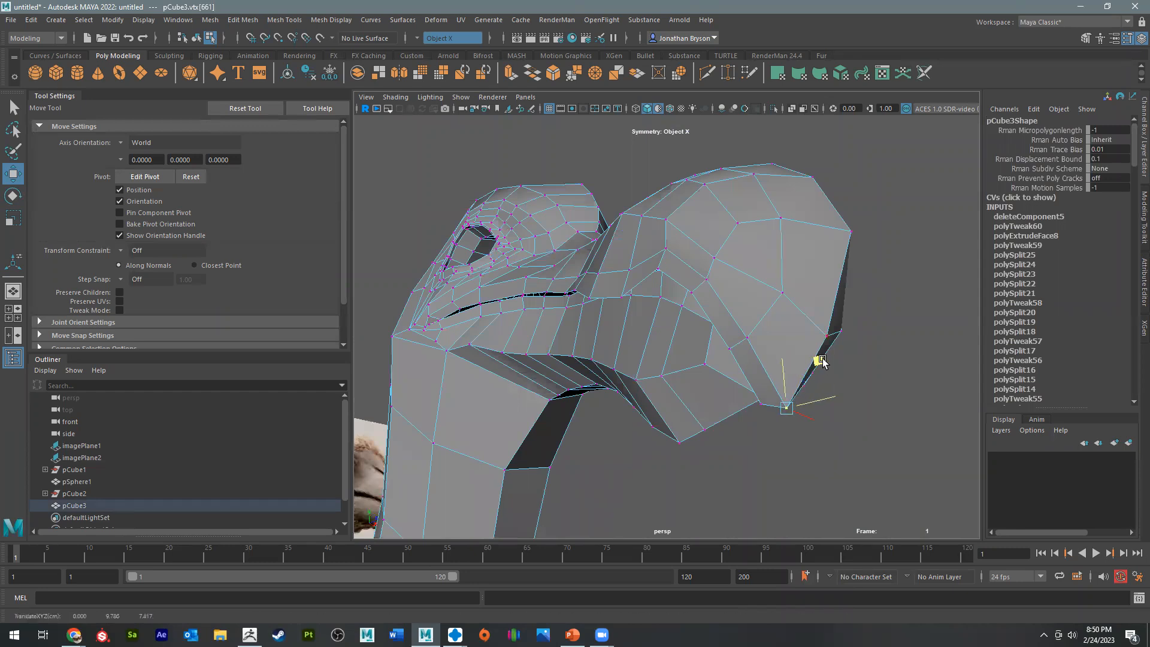
pyautogui.keyDown('alt'); pyautogui.moveTo(760, 405); pyautogui.dragTo(723, 384); pyautogui.keyUp('alt')
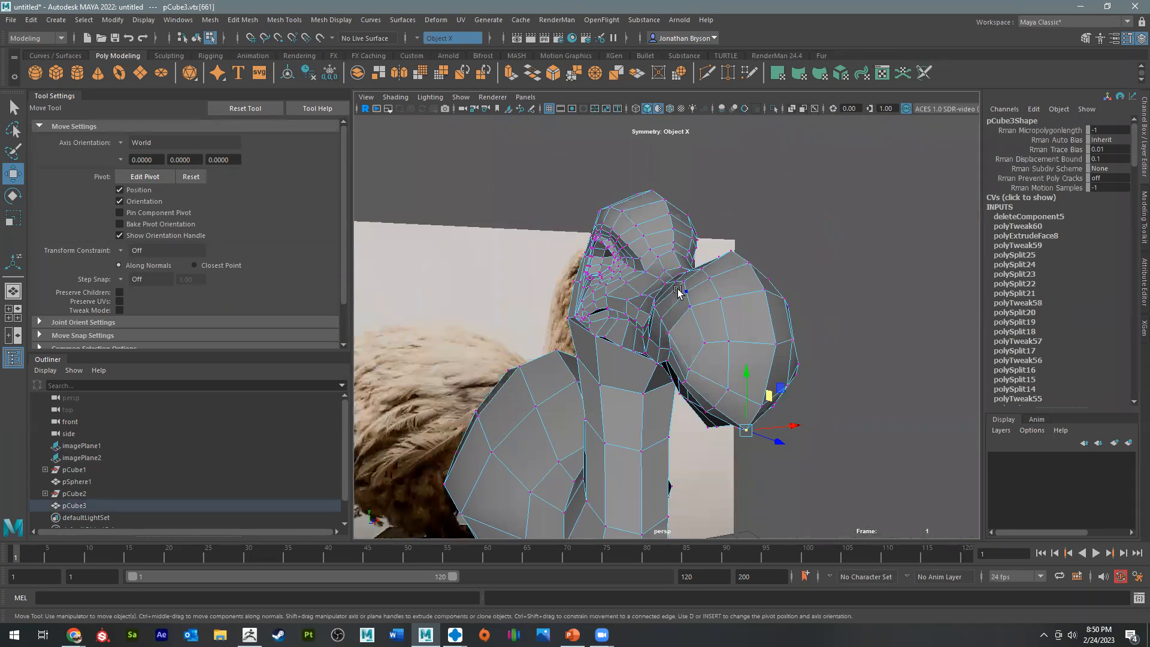
# Step: Cut a new edge loop around the upper neck just below the jaw with Multi-Cut
pyautogui.keyDown('alt'); pyautogui.moveTo(724, 285); pyautogui.dragTo(605, 350); pyautogui.keyUp('alt')
pyautogui.keyDown('alt'); pyautogui.moveTo(604, 350); pyautogui.dragTo(664, 246, button='right'); pyautogui.keyUp('alt')
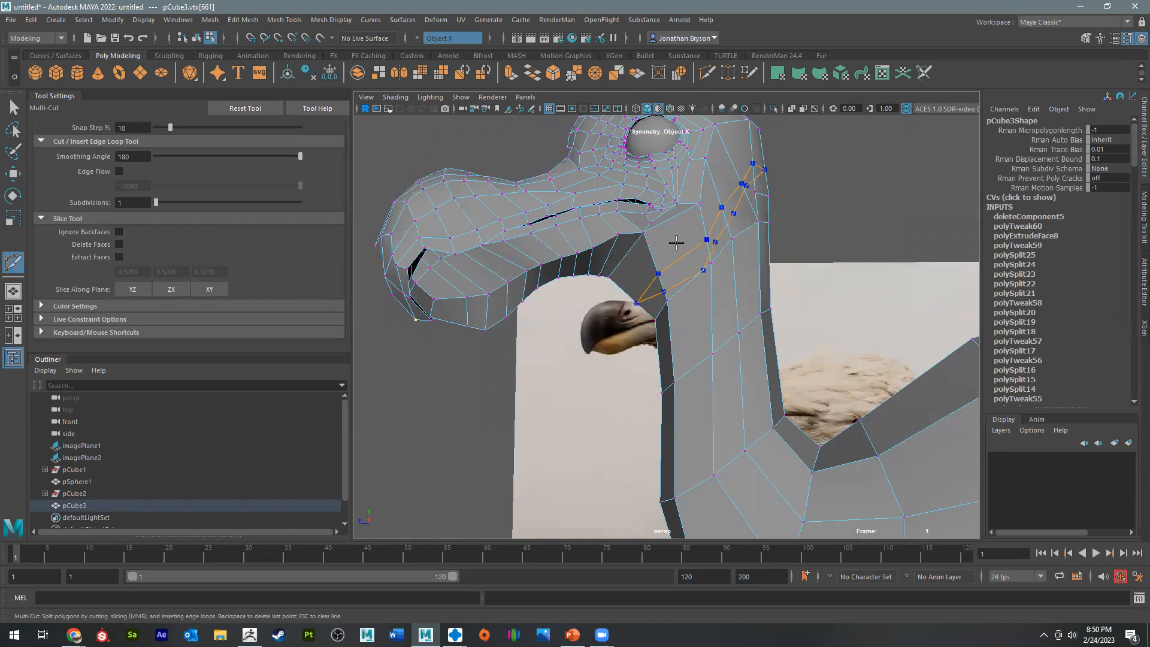
pyautogui.keyDown('ctrl'); pyautogui.click(657, 263); pyautogui.keyUp('ctrl')
# Step: Reposition the vertices at the corner where the throat meets the upper neck to round the transition
pyautogui.keyDown('alt'); pyautogui.moveTo(699, 290); pyautogui.dragTo(643, 298); pyautogui.keyUp('alt')
pyautogui.press('w')
pyautogui.click(656, 293)
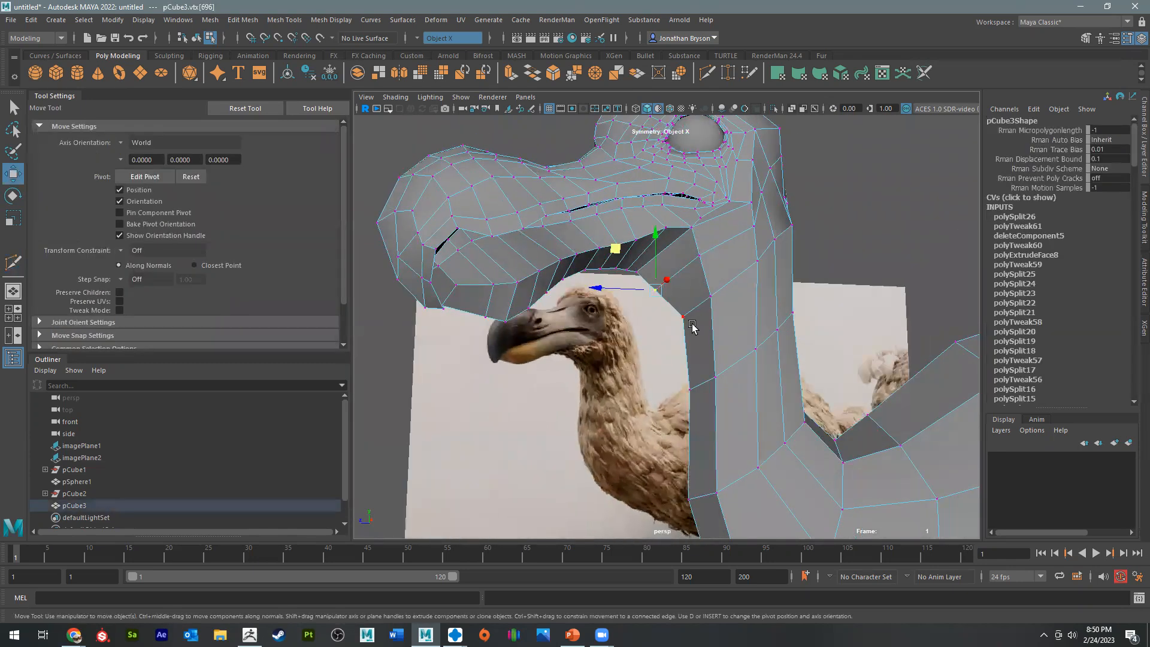
pyautogui.press('b')
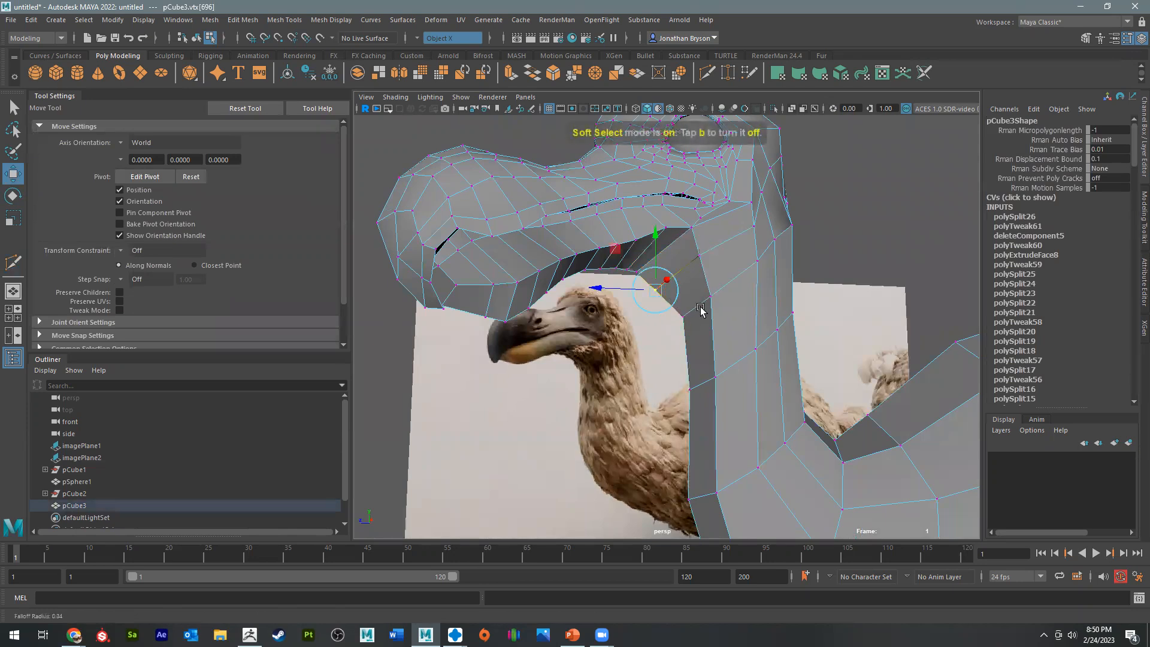
pyautogui.keyDown('alt'); pyautogui.moveTo(643, 323); pyautogui.dragTo(681, 277); pyautogui.keyUp('alt')
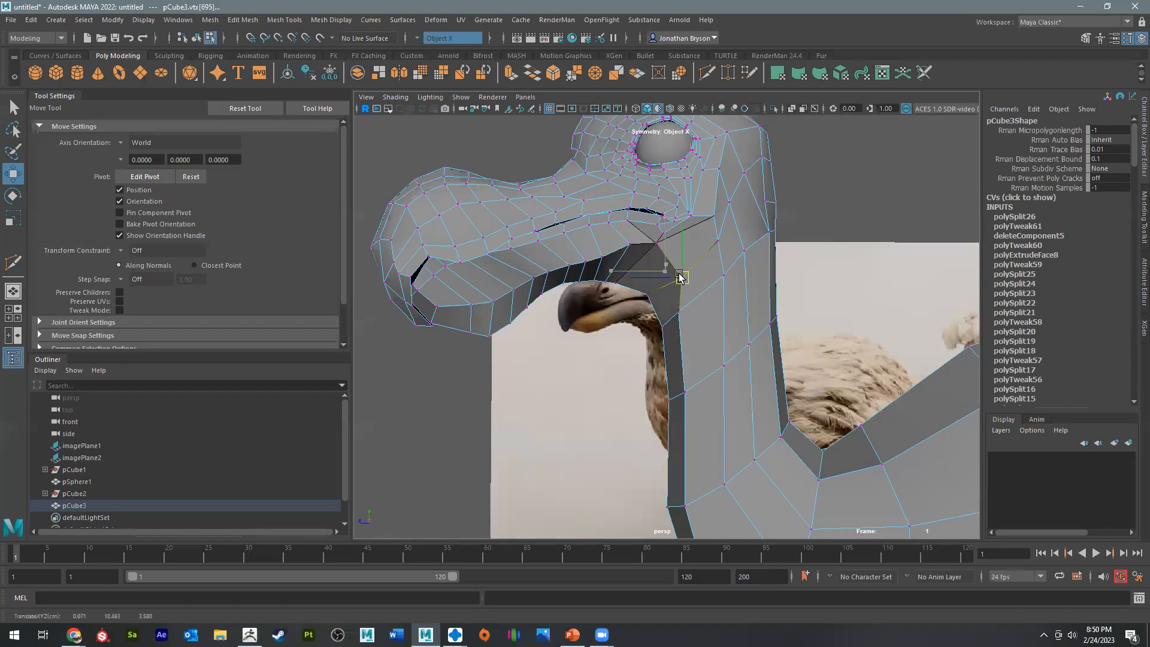
pyautogui.click(722, 246)
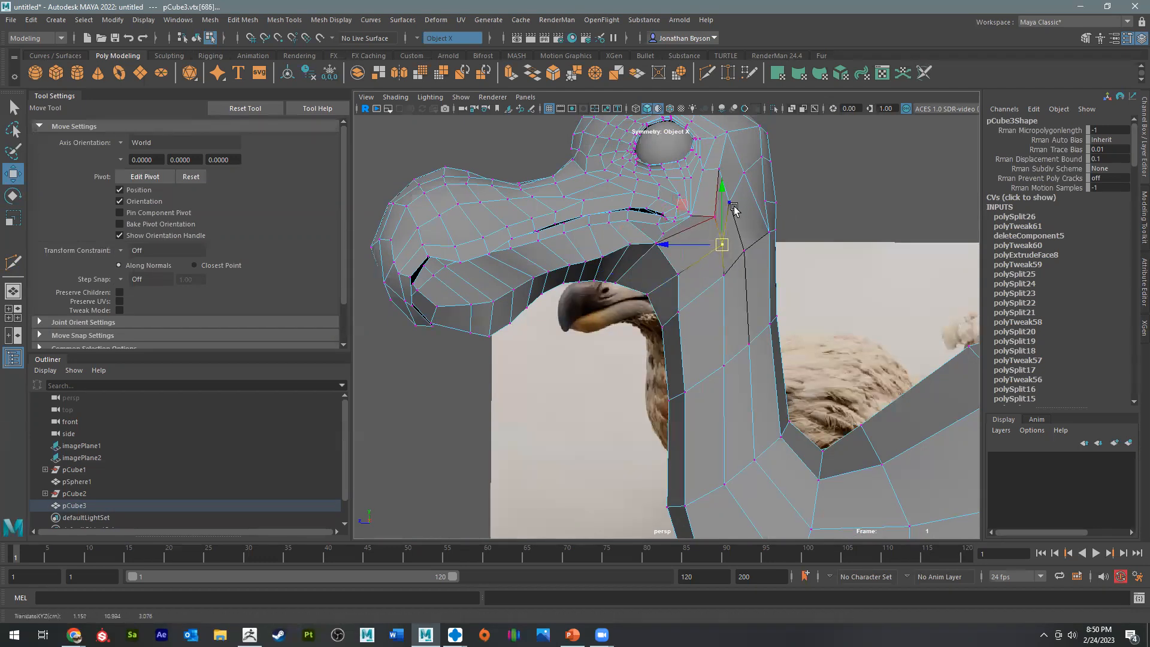
# Step: Adjust the vertices on the side of the upper neck behind the mouth corner to even out the new loop
pyautogui.click(741, 210)
pyautogui.click(746, 173)
pyautogui.moveTo(747, 175); pyautogui.dragTo(640, 270)
pyautogui.click(702, 156)
pyautogui.click(704, 172)
pyautogui.click(578, 192)
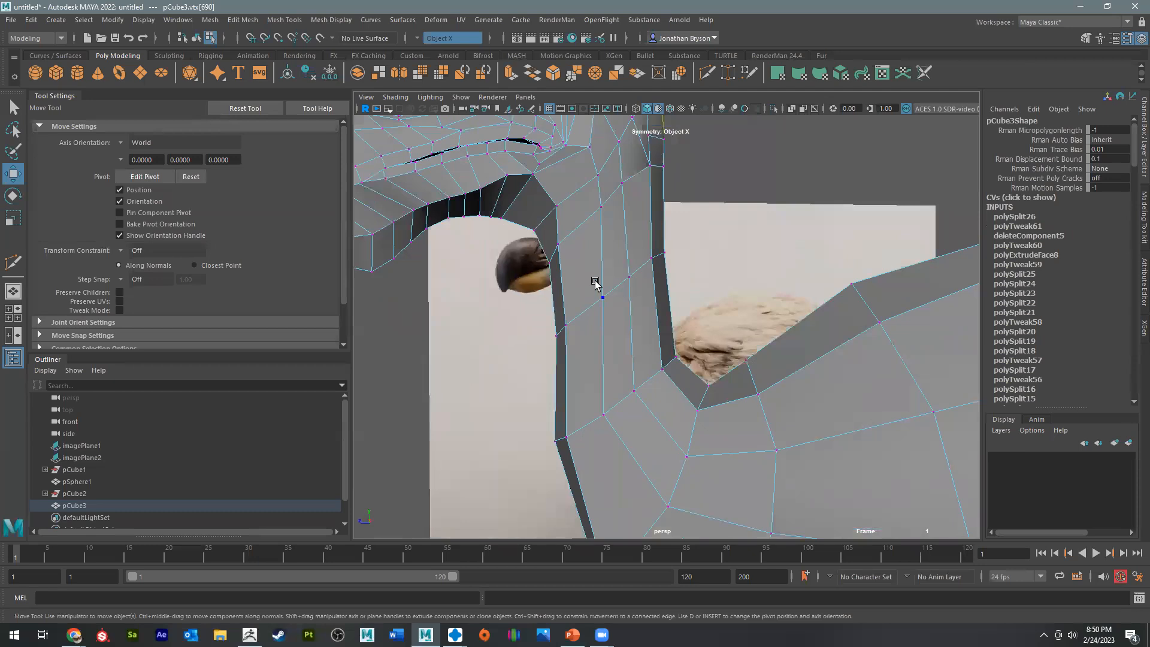
# Step: Cut additional edge loops around the middle and lower neck with Multi-Cut
pyautogui.keyDown('shift'); pyautogui.moveTo(574, 246); pyautogui.dragTo(542, 254, button='right'); pyautogui.keyUp('shift')
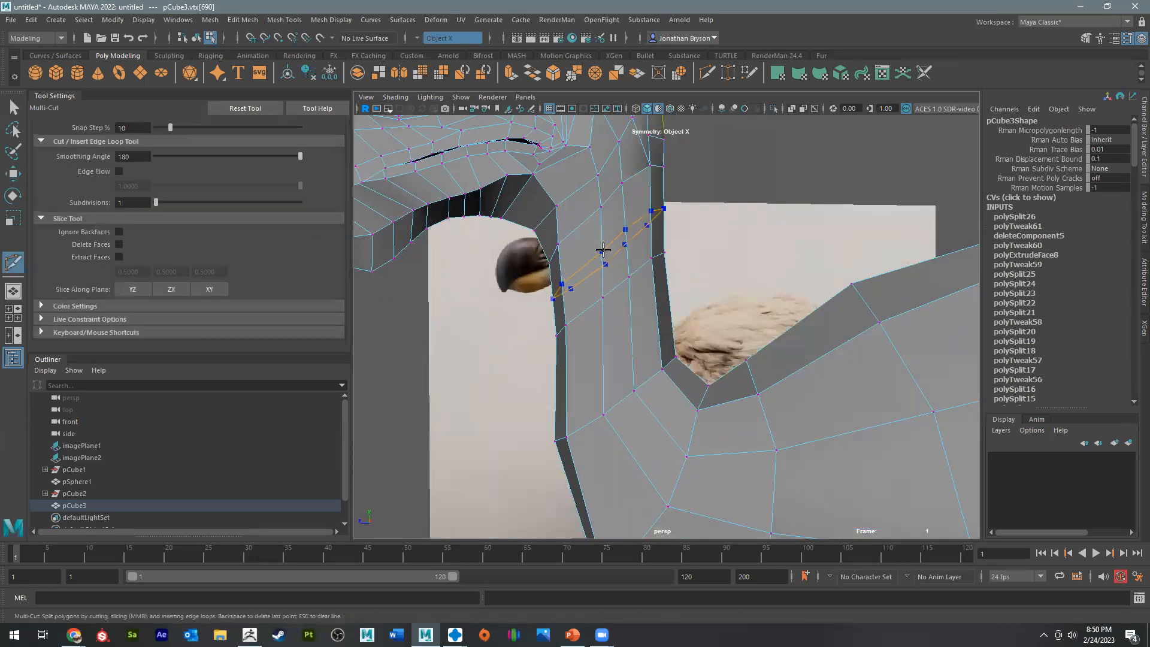
pyautogui.keyDown('ctrl'); pyautogui.click(603, 251); pyautogui.keyUp('ctrl')
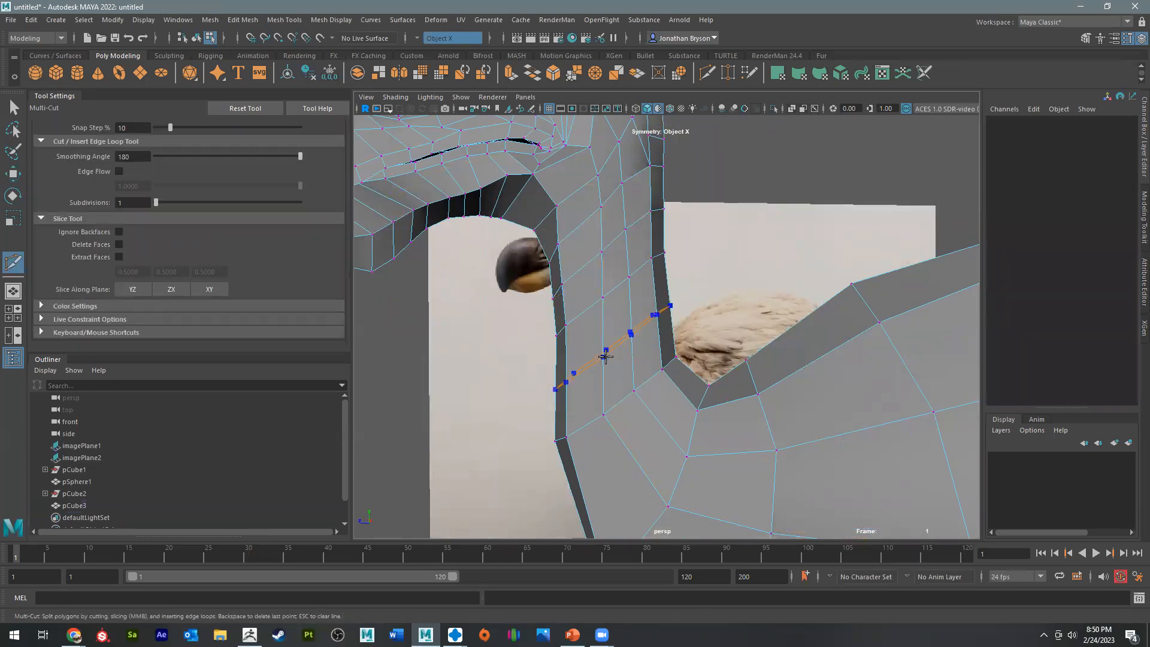
pyautogui.keyDown('alt'); pyautogui.moveTo(638, 460); pyautogui.dragTo(692, 288, button='middle'); pyautogui.keyUp('alt')
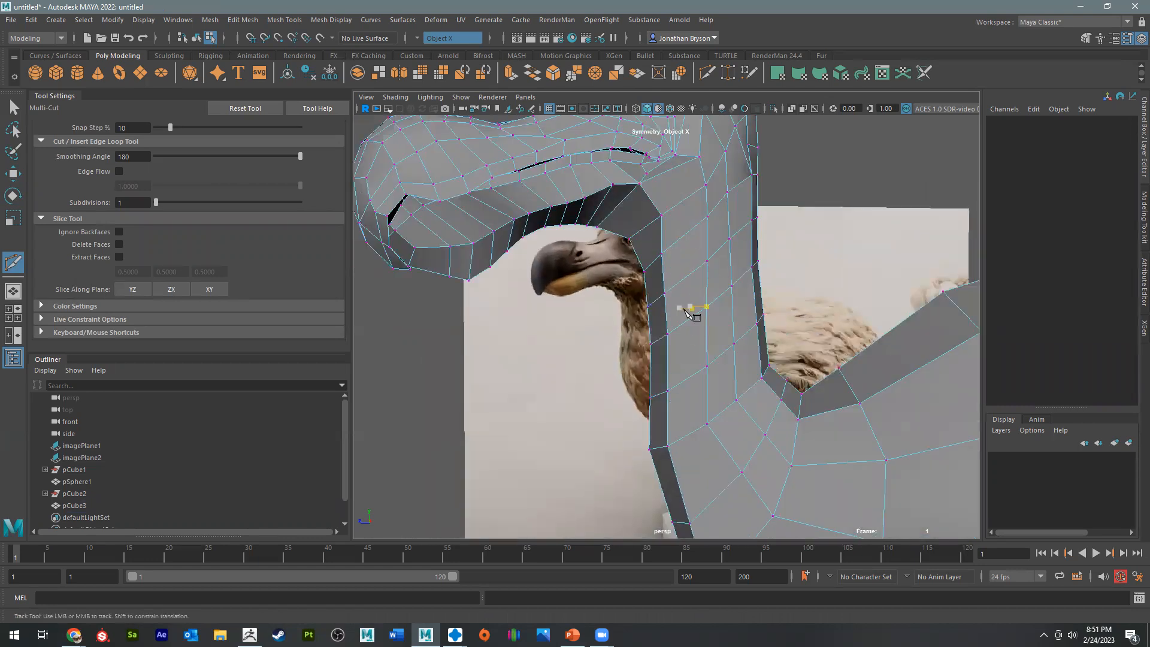
pyautogui.keyDown('alt'); pyautogui.moveTo(687, 313); pyautogui.dragTo(722, 275); pyautogui.keyUp('alt')
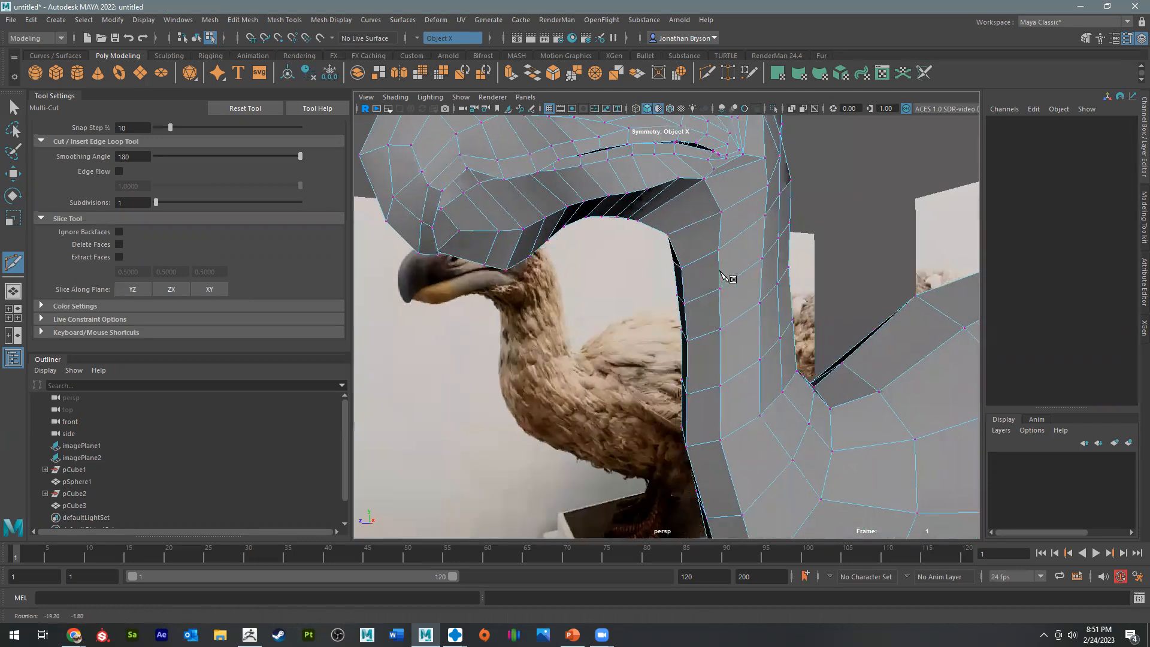
# Step: Return to object mode and even out the neck with the Smooth sculpting tool at brush size 1.057
pyautogui.moveTo(746, 241); pyautogui.dragTo(767, 238, button='right')
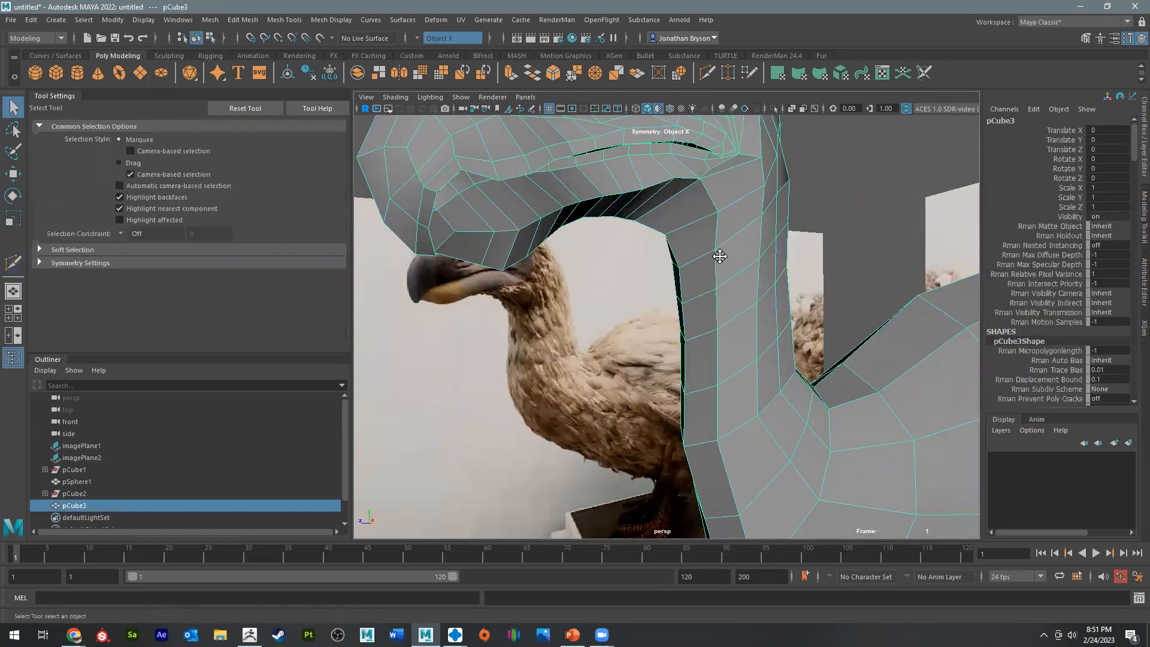
pyautogui.keyDown('alt'); pyautogui.moveTo(720, 256); pyautogui.dragTo(720, 335, button='middle'); pyautogui.keyUp('alt')
pyautogui.click(284, 20)
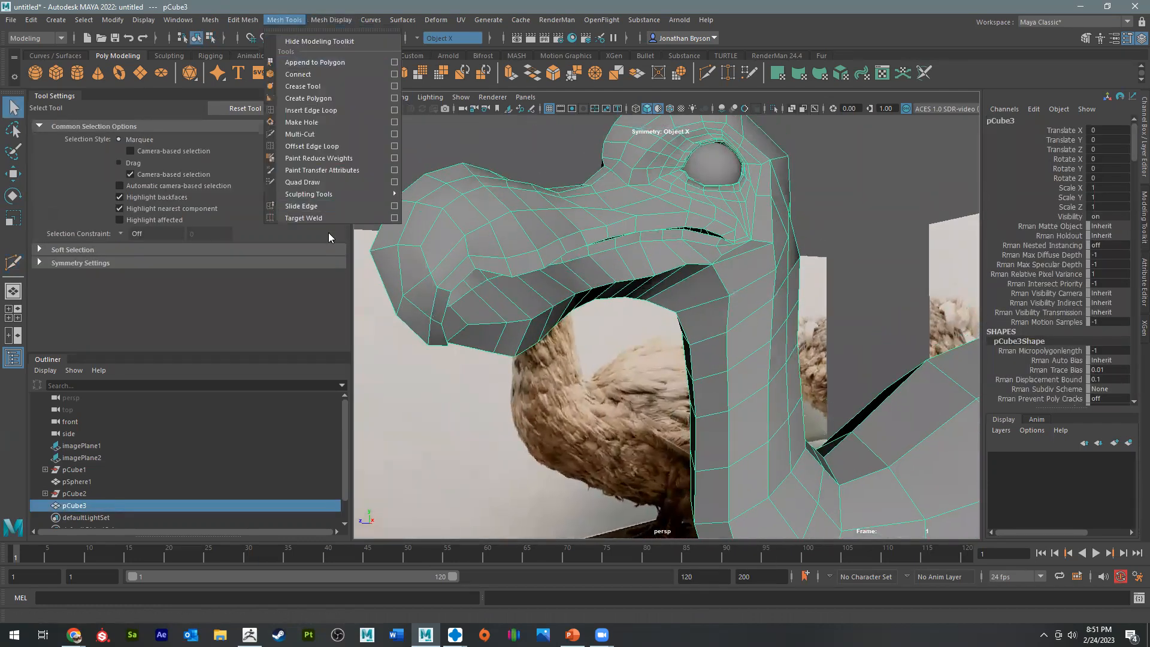
pyautogui.moveTo(308, 197)
pyautogui.click(471, 207)
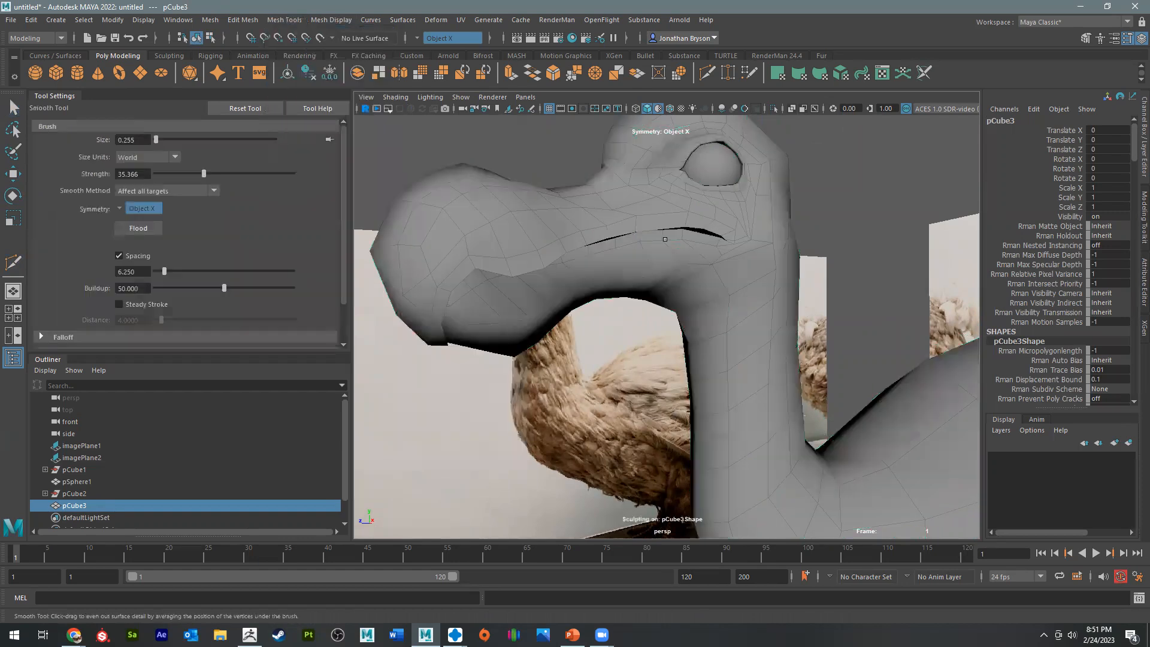
pyautogui.keyDown('alt'); pyautogui.moveTo(721, 390); pyautogui.dragTo(682, 305, button='middle'); pyautogui.keyUp('alt')
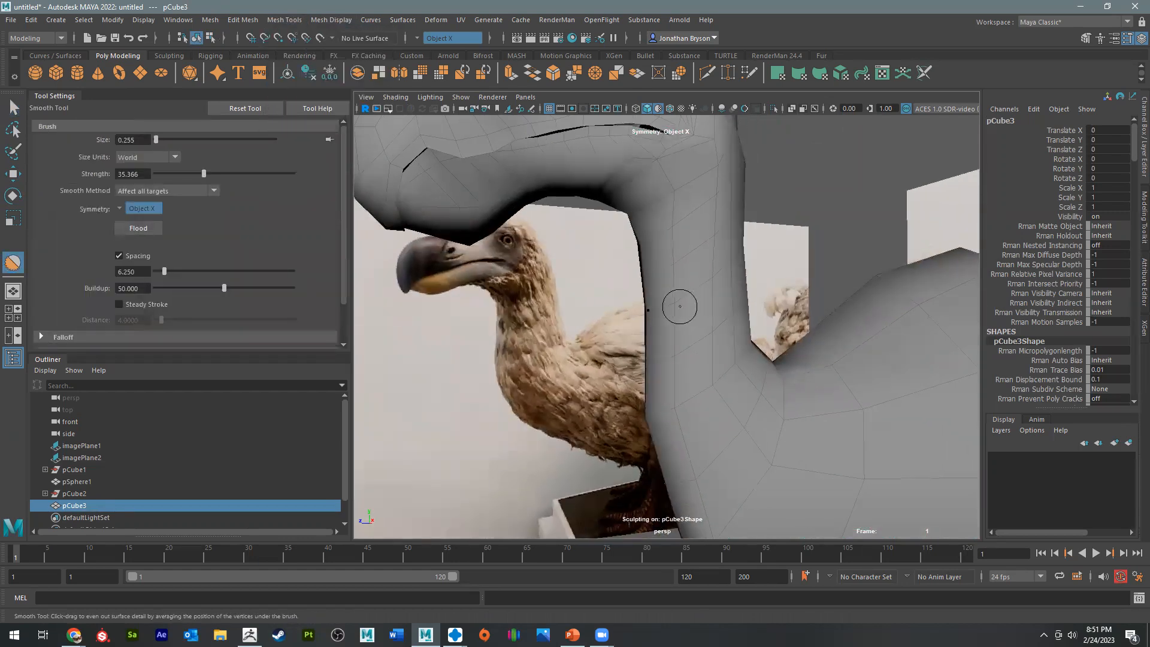
pyautogui.press('b')
pyautogui.moveTo(682, 306); pyautogui.dragTo(737, 310)
pyautogui.moveTo(695, 274)
pyautogui.mouseDown()
pyautogui.moveTo(671, 269)
pyautogui.moveTo(649, 225)
pyautogui.moveTo(715, 184)
pyautogui.mouseUp()
pyautogui.keyDown('alt'); pyautogui.moveTo(728, 273); pyautogui.dragTo(711, 282); pyautogui.keyUp('alt')
pyautogui.hotkey('ctrl', 'z')
pyautogui.keyDown('alt'); pyautogui.moveTo(686, 377); pyautogui.dragTo(640, 305); pyautogui.keyUp('alt')
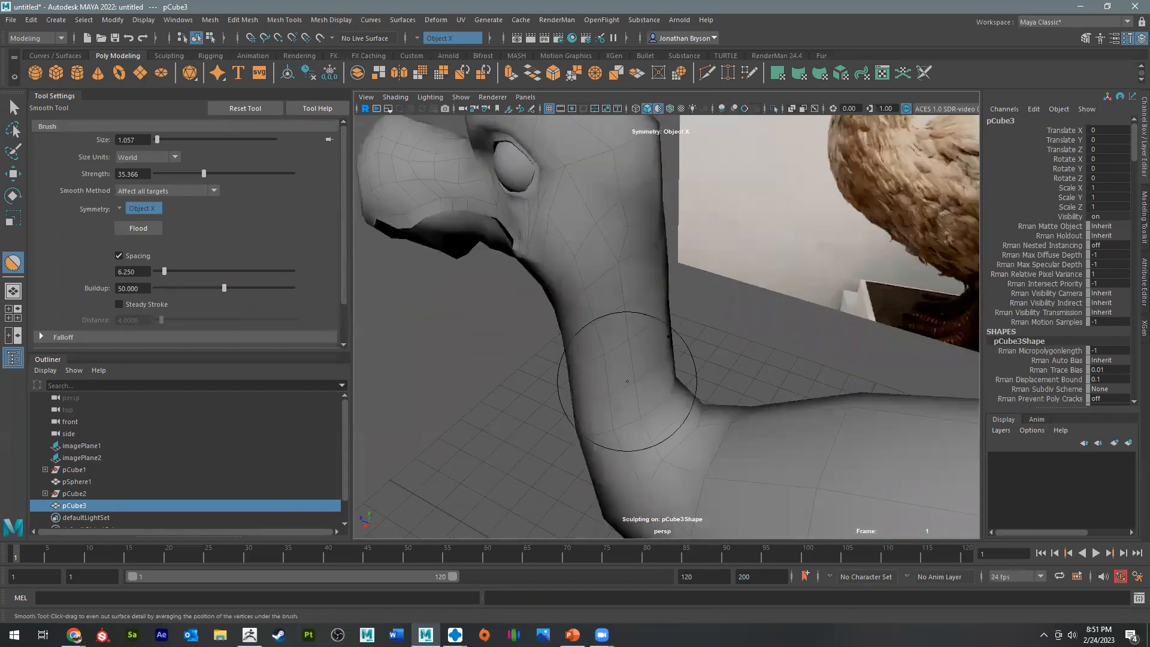
# Step: Smooth the base of the neck and its transition into the chest and back from several sides
pyautogui.keyDown('alt'); pyautogui.moveTo(673, 419); pyautogui.dragTo(681, 379); pyautogui.keyUp('alt')
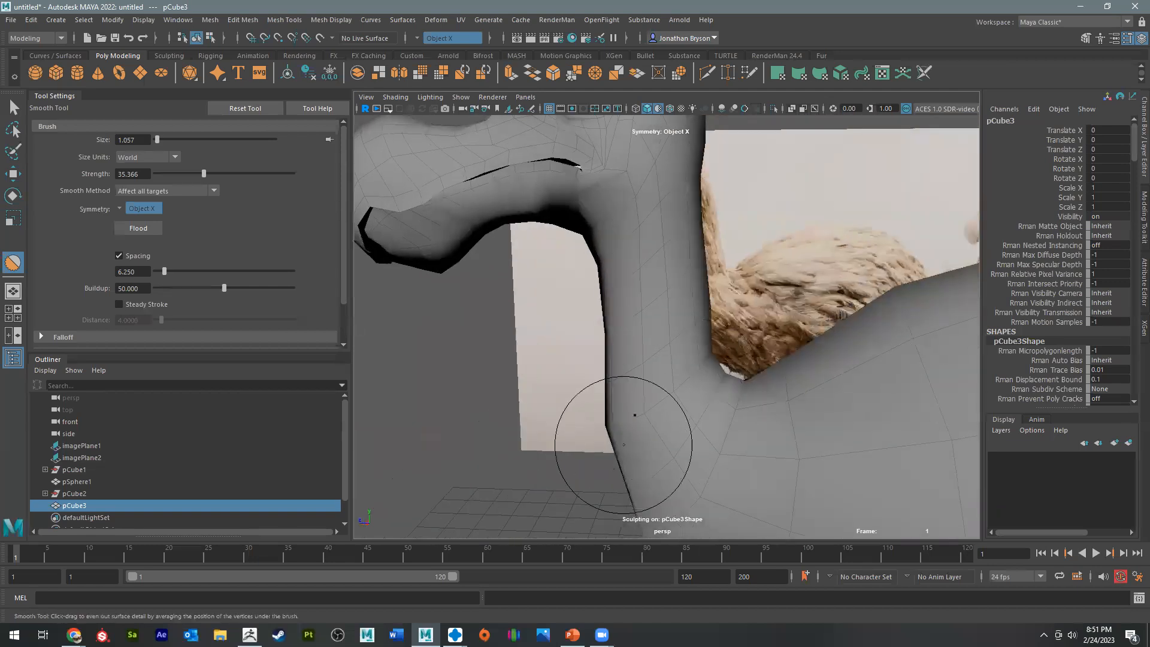
pyautogui.keyDown('alt'); pyautogui.moveTo(617, 437); pyautogui.dragTo(744, 424); pyautogui.keyUp('alt')
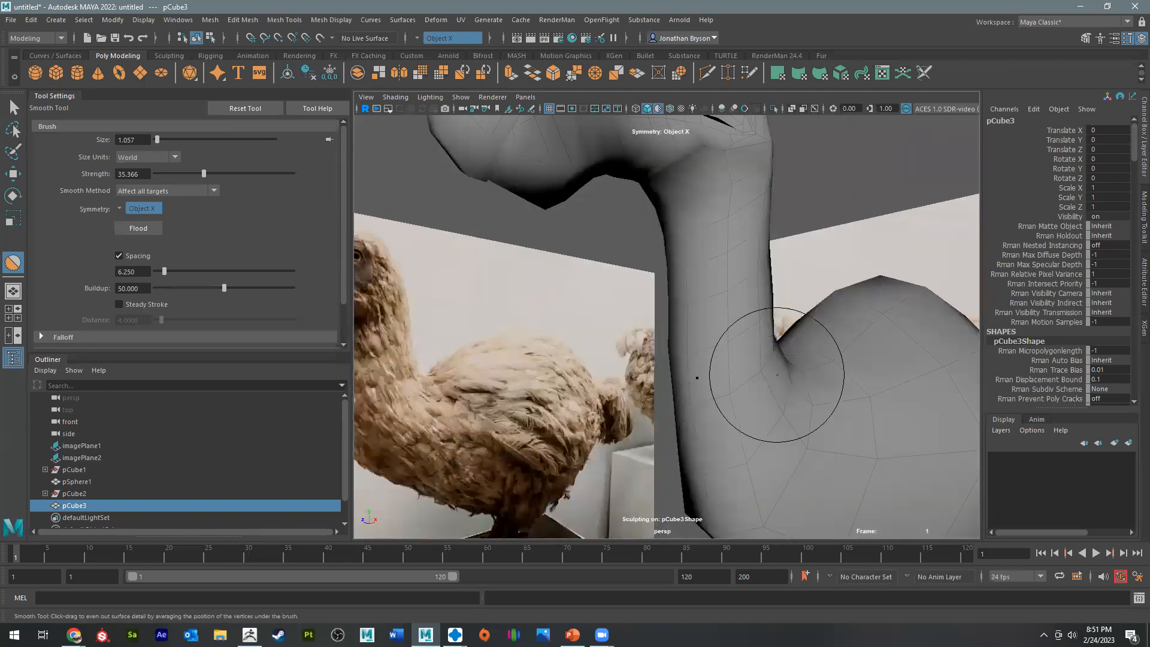
pyautogui.moveTo(726, 362)
pyautogui.keyDown('alt'); pyautogui.mouseDown()
pyautogui.moveTo(649, 342)
pyautogui.moveTo(678, 312)
pyautogui.moveTo(653, 297)
pyautogui.moveTo(612, 320)
pyautogui.moveTo(575, 386)
pyautogui.moveTo(687, 346)
pyautogui.moveTo(726, 256)
pyautogui.moveTo(680, 367)
pyautogui.moveTo(788, 361)
pyautogui.mouseUp(); pyautogui.keyUp('alt')
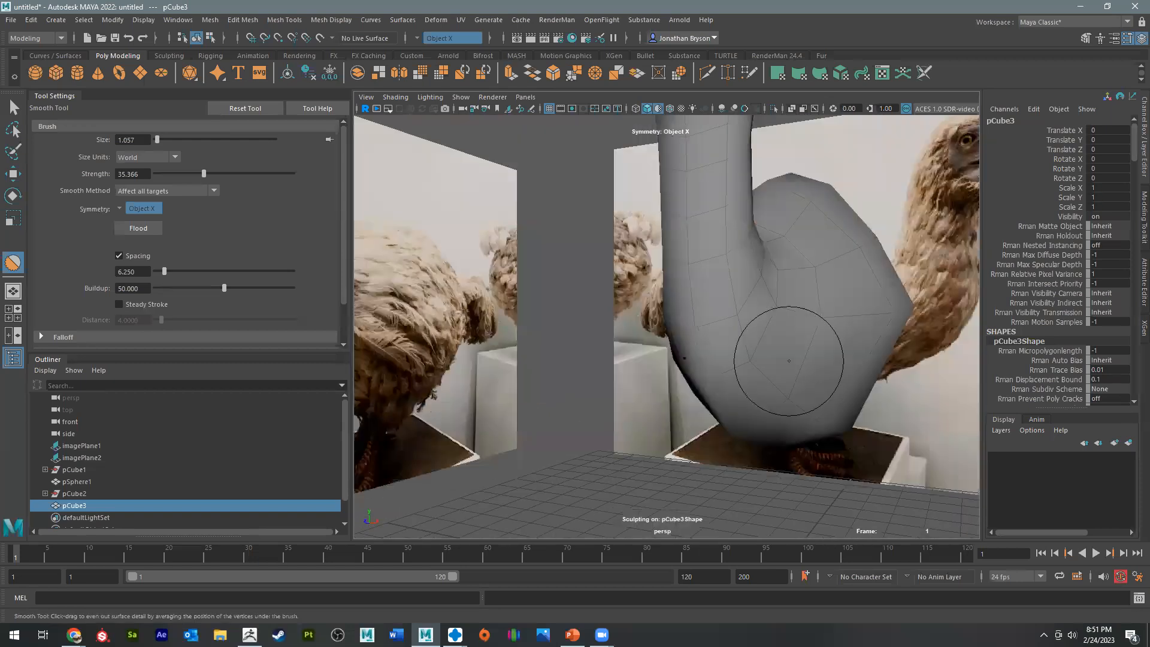
pyautogui.keyDown('alt'); pyautogui.moveTo(761, 309); pyautogui.dragTo(689, 295); pyautogui.keyUp('alt')
pyautogui.keyDown('alt'); pyautogui.moveTo(771, 226); pyautogui.dragTo(630, 326); pyautogui.keyUp('alt')
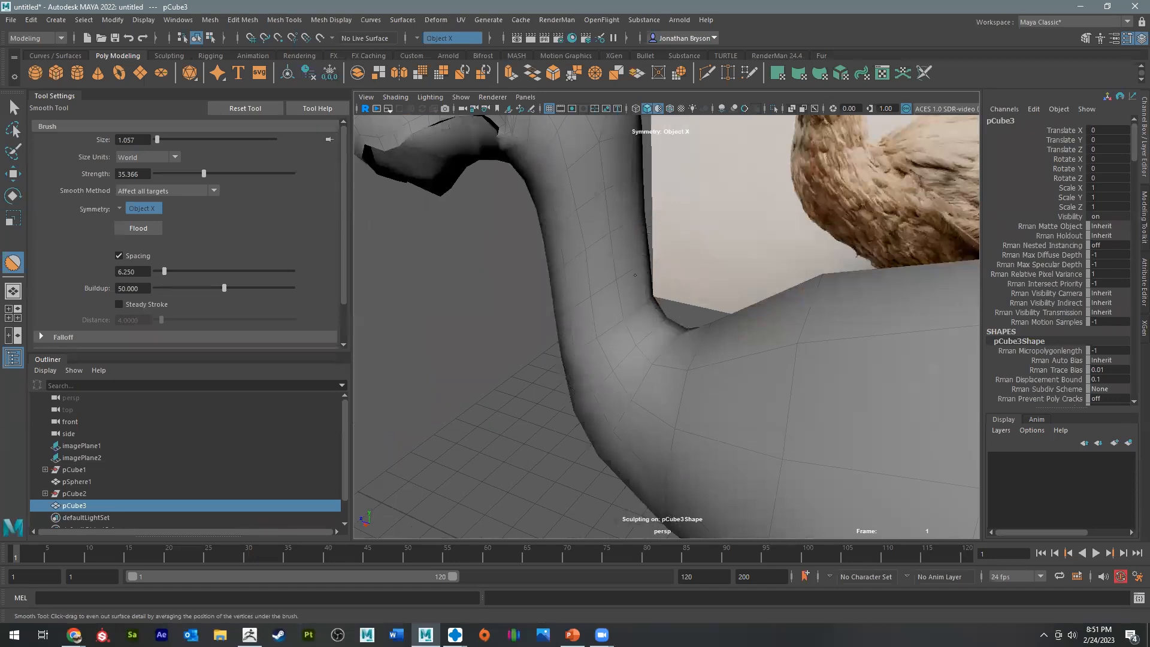
pyautogui.moveTo(624, 226)
pyautogui.keyDown('alt'); pyautogui.mouseDown()
pyautogui.moveTo(724, 280)
pyautogui.moveTo(567, 290)
pyautogui.moveTo(720, 293)
pyautogui.mouseUp(); pyautogui.keyUp('alt')
# Step: Save the scene in the Rigs folder as DoDo in Maya Binary format
pyautogui.hotkey('ctrl', 's')
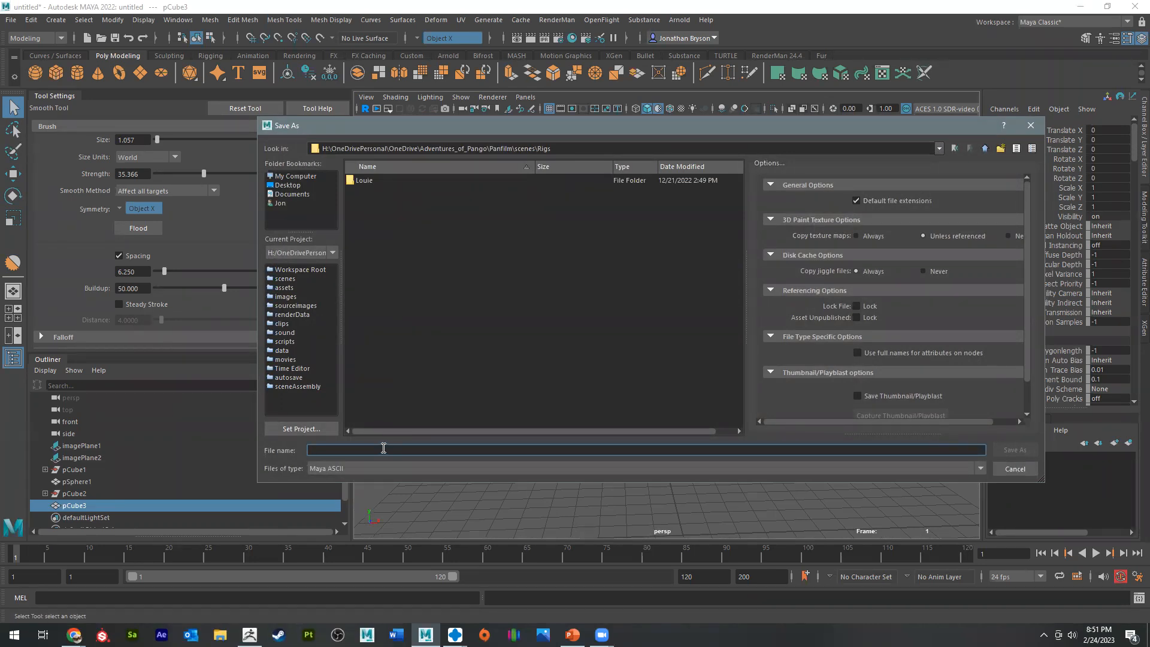
pyautogui.write('DoDo')
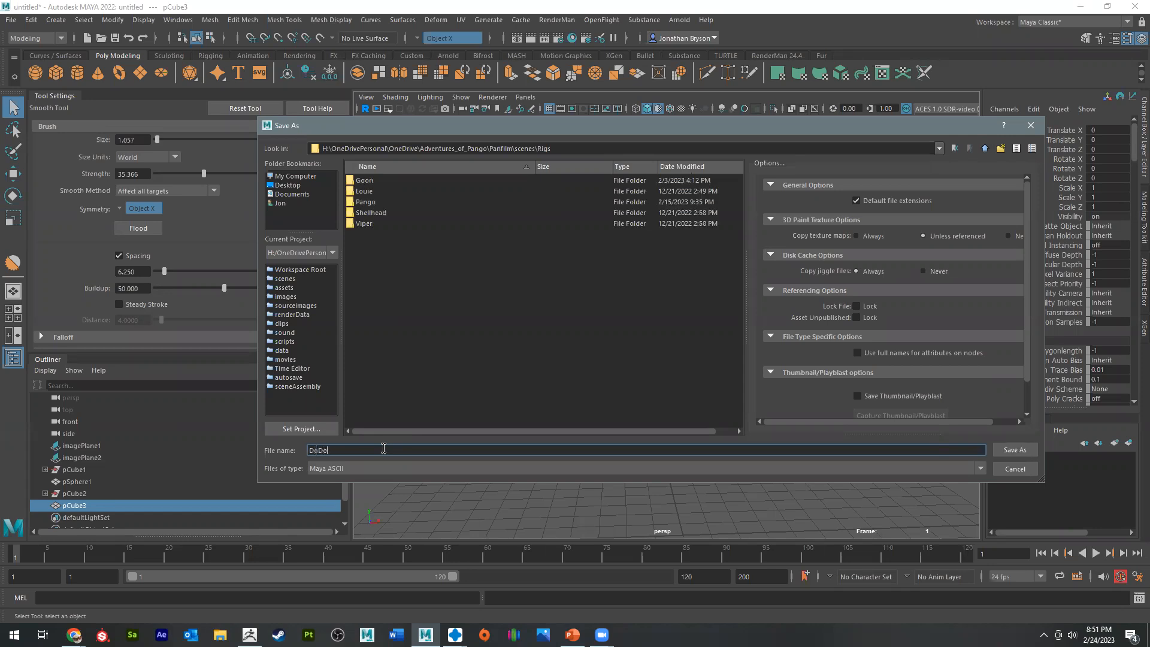
pyautogui.click(386, 471)
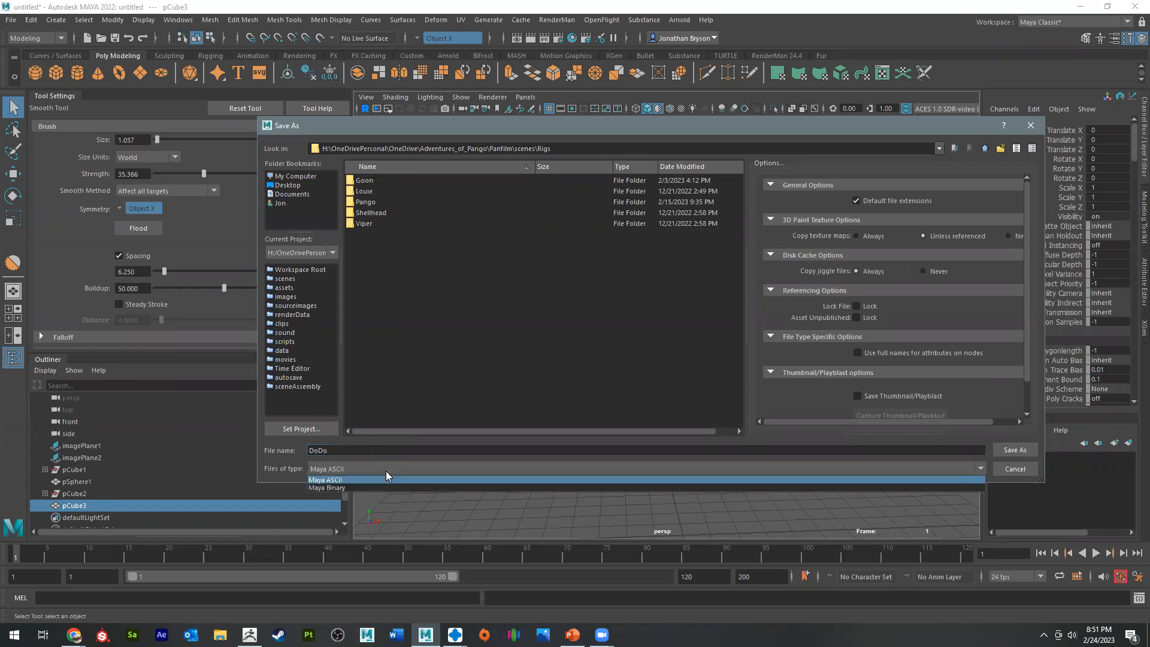
pyautogui.click(339, 490)
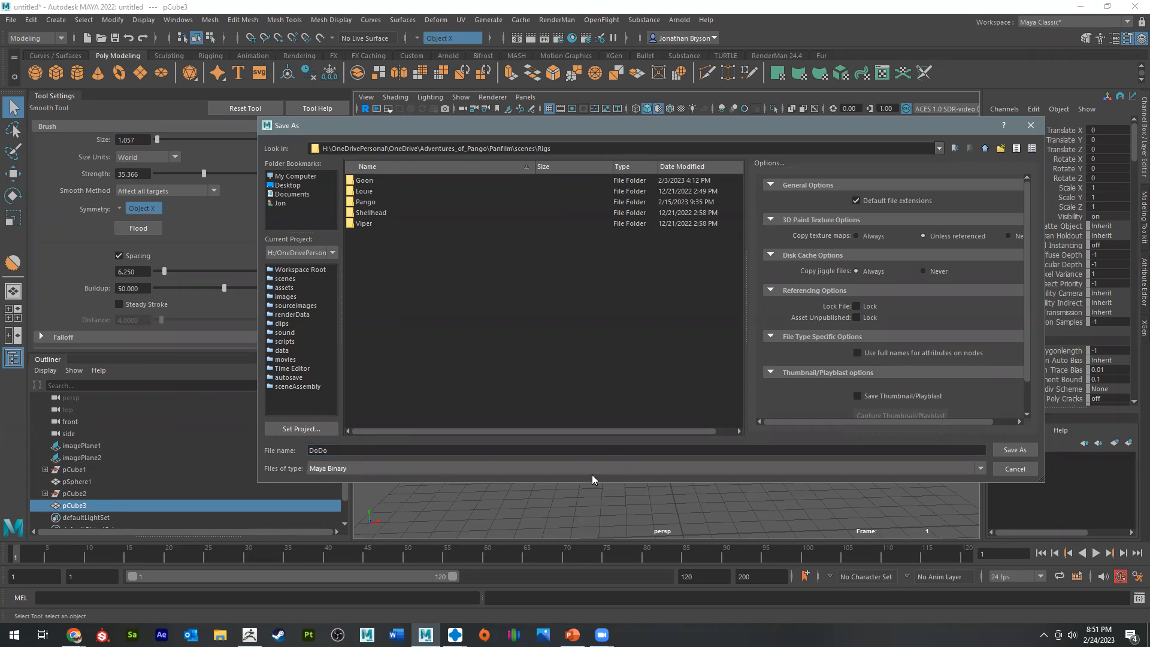
pyautogui.click(1010, 449)
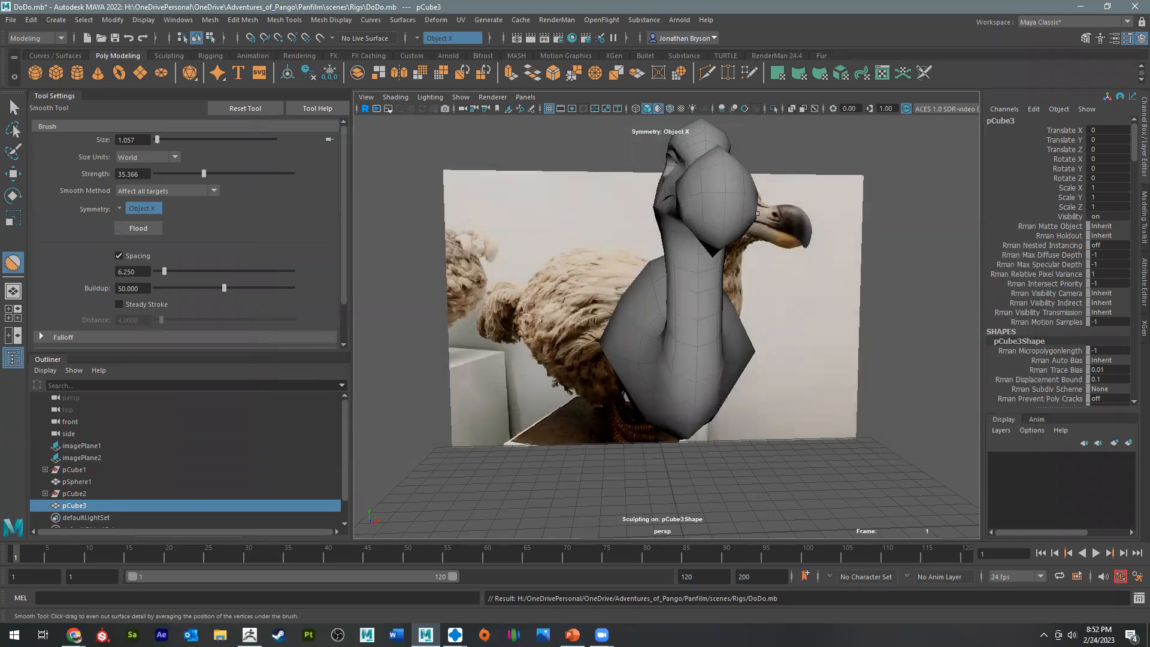
# Step: Extrude the upper side face of the body just behind the neck base and shrink it into an inset
pyautogui.press('q')
pyautogui.keyDown('alt'); pyautogui.moveTo(680, 307); pyautogui.dragTo(653, 305); pyautogui.keyUp('alt')
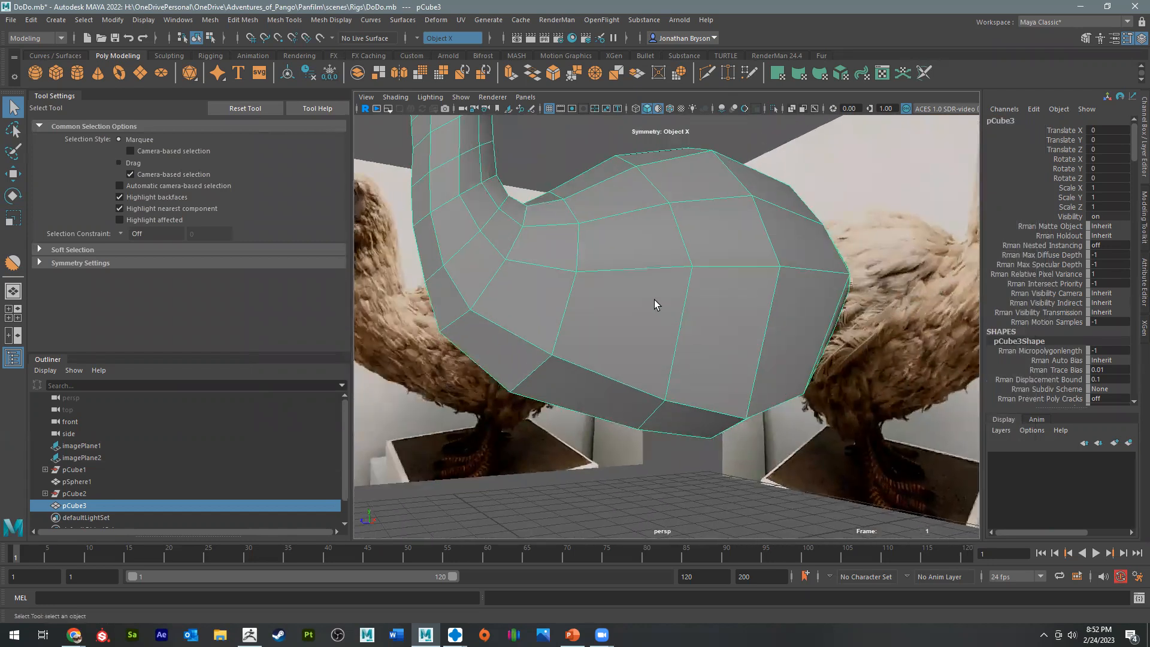
pyautogui.keyDown('alt'); pyautogui.moveTo(620, 376); pyautogui.dragTo(676, 261); pyautogui.keyUp('alt')
pyautogui.moveTo(667, 259); pyautogui.dragTo(662, 287, button='right')
pyautogui.click(672, 268)
pyautogui.keyDown('alt'); pyautogui.moveTo(672, 268); pyautogui.dragTo(649, 366); pyautogui.keyUp('alt')
pyautogui.keyDown('alt'); pyautogui.moveTo(623, 463); pyautogui.dragTo(650, 396); pyautogui.keyUp('alt')
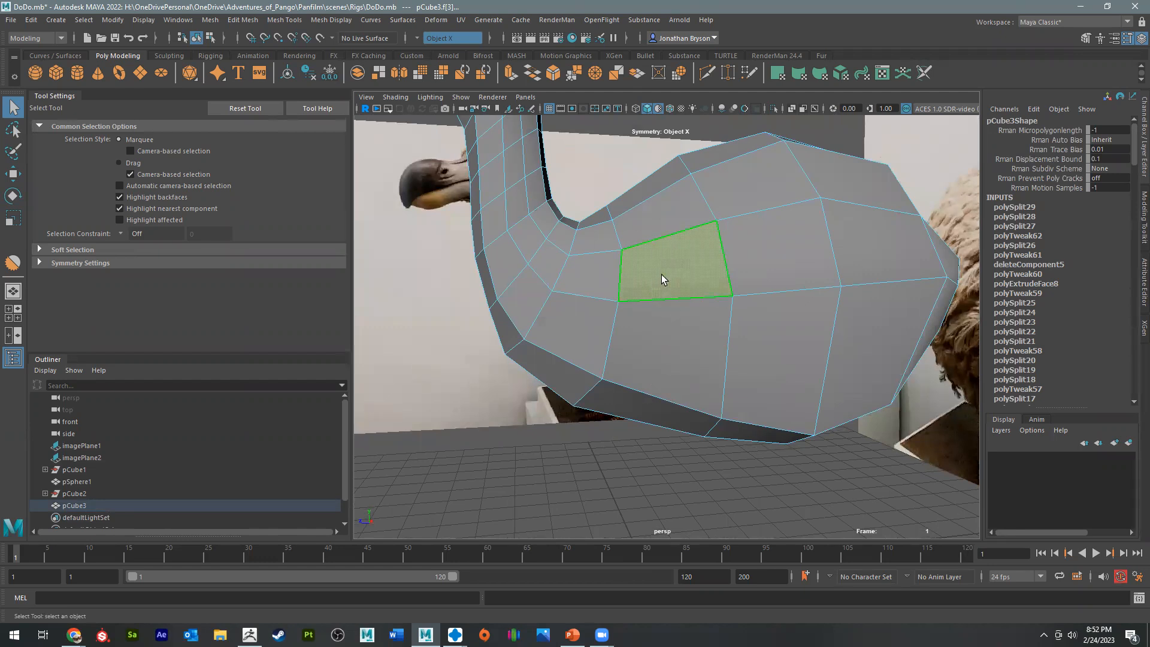
pyautogui.hotkey('ctrl', 'e')
pyautogui.moveTo(677, 268)
pyautogui.mouseDown()
pyautogui.moveTo(661, 269)
pyautogui.moveTo(694, 311)
pyautogui.moveTo(786, 388)
pyautogui.moveTo(662, 270)
pyautogui.mouseUp()
# Step: Reposition the corner vertices of the inset face on the body's side to shape the wing's base
pyautogui.press('w')
pyautogui.moveTo(663, 270); pyautogui.dragTo(617, 261, button='right')
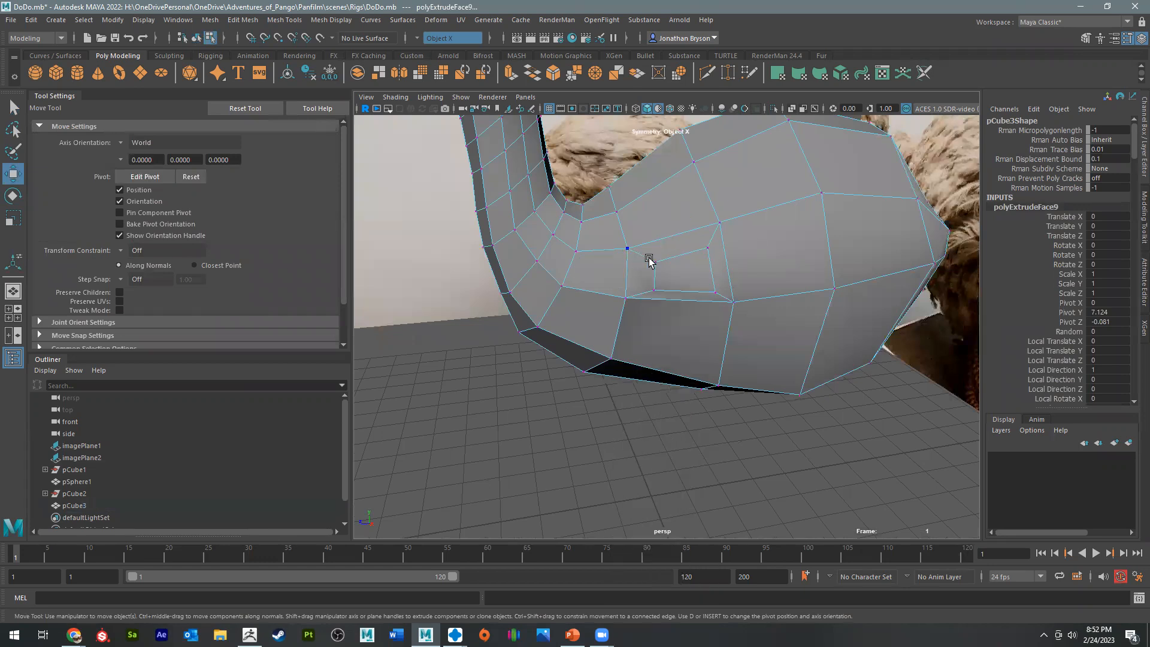
pyautogui.click(649, 261)
pyautogui.click(715, 293)
pyautogui.moveTo(715, 292); pyautogui.dragTo(678, 239)
pyautogui.click(658, 282)
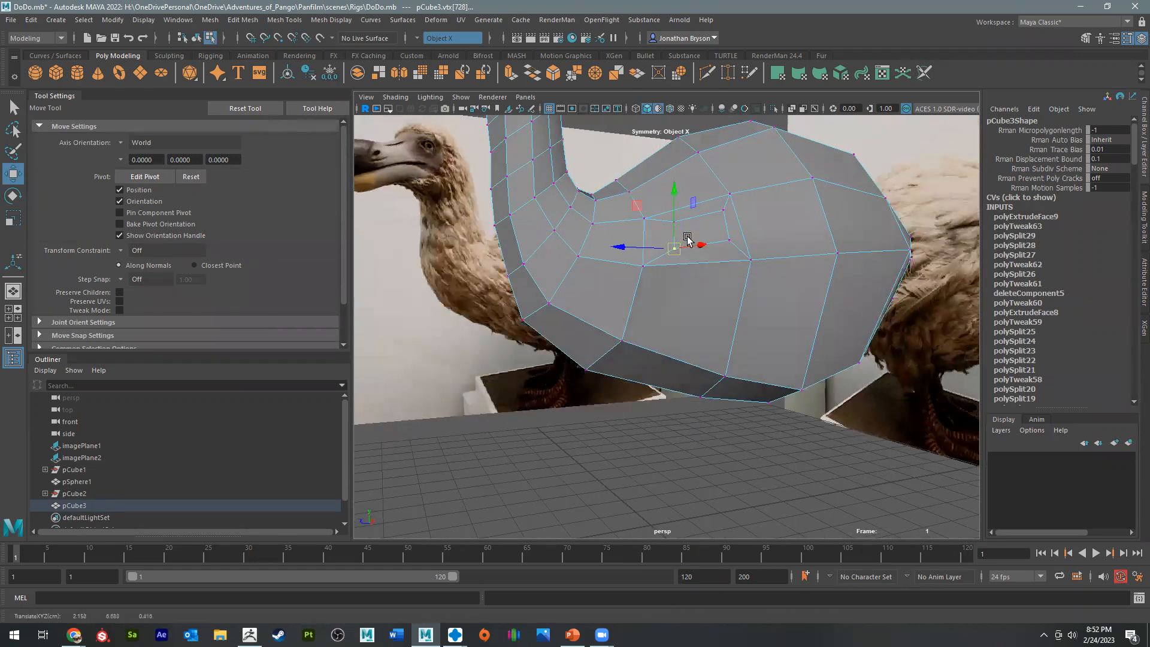
pyautogui.click(717, 211)
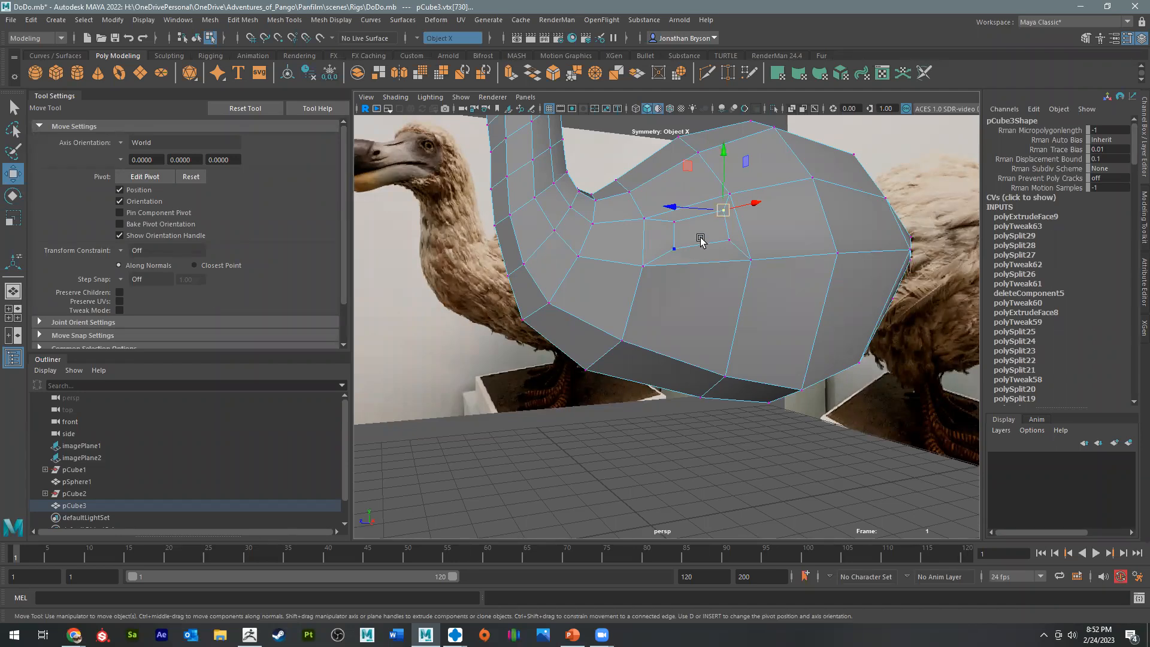
# Step: Extrude the inset face outward from the body's side as the first wing segment
pyautogui.keyDown('alt'); pyautogui.moveTo(674, 239); pyautogui.dragTo(747, 304); pyautogui.keyUp('alt')
pyautogui.scroll(3, 745, 300)
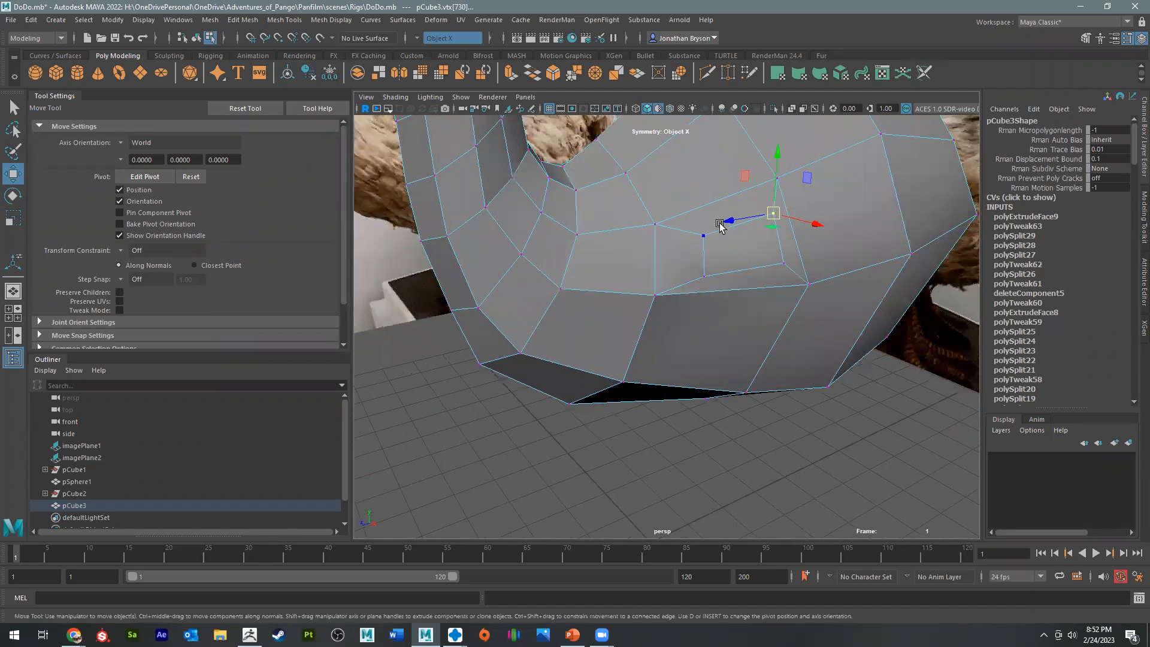
pyautogui.moveTo(722, 234); pyautogui.dragTo(718, 263, button='right')
pyautogui.click(727, 255)
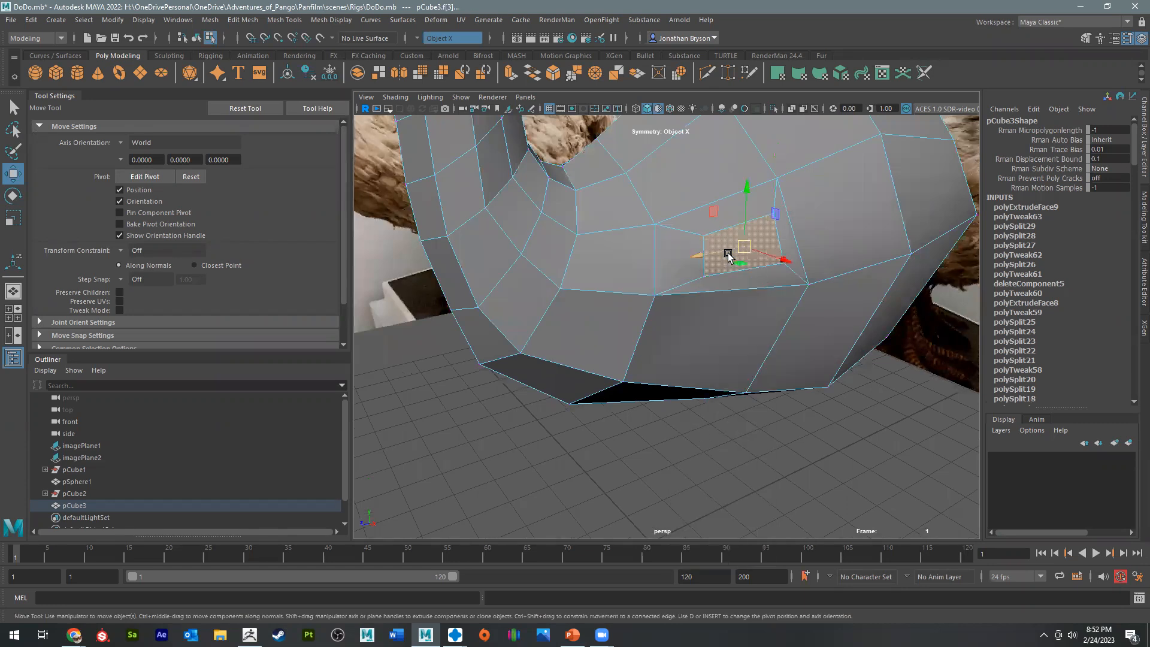
pyautogui.hotkey('ctrl', 'e')
pyautogui.press('w')
pyautogui.keyDown('alt'); pyautogui.moveTo(745, 275); pyautogui.dragTo(846, 366); pyautogui.keyUp('alt')
# Step: Extrude the wing's end face into a second segment angled outward and forward
pyautogui.hotkey('ctrl', 'e')
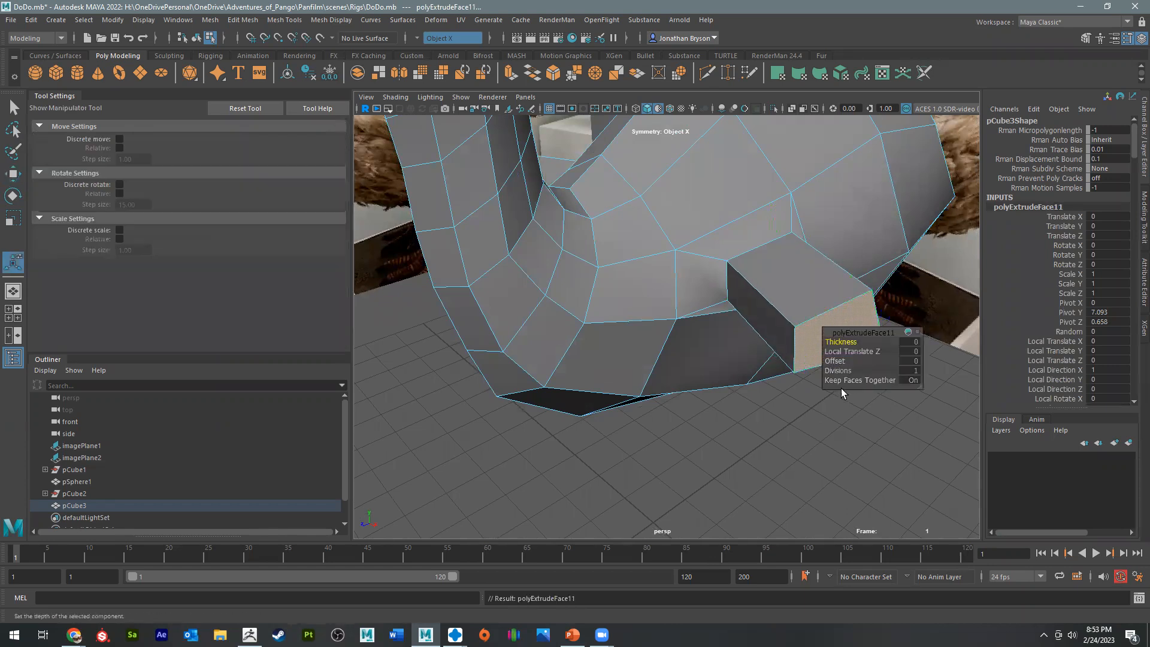
pyautogui.keyDown('alt'); pyautogui.moveTo(742, 417); pyautogui.dragTo(688, 397); pyautogui.keyUp('alt')
pyautogui.press('w')
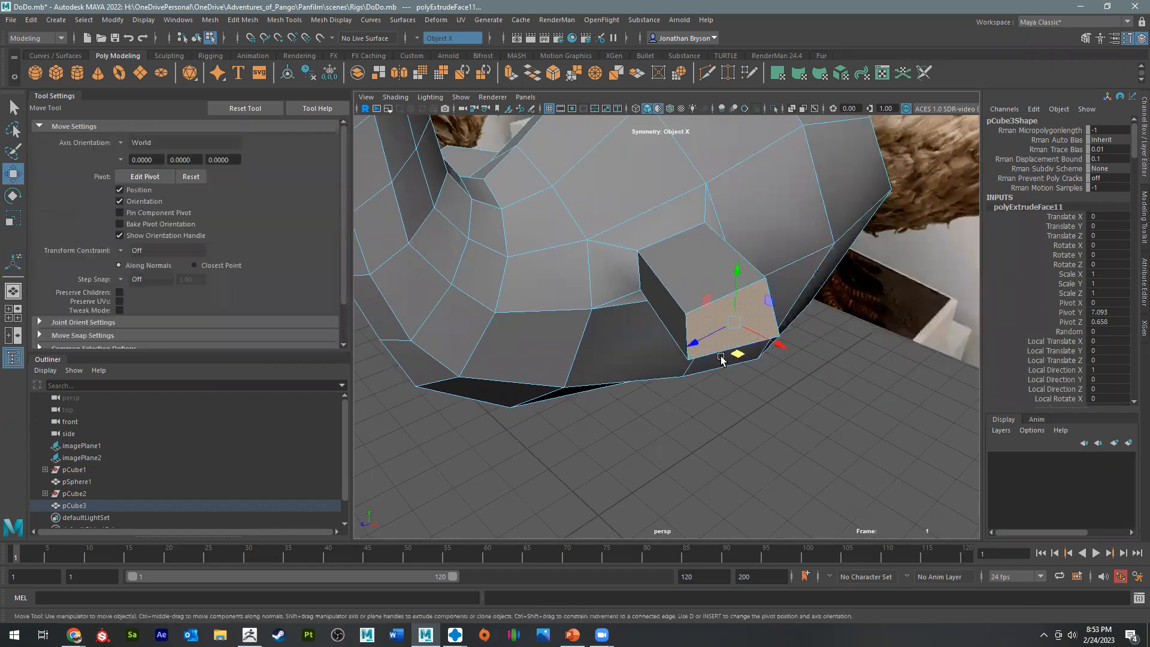
pyautogui.moveTo(742, 357); pyautogui.dragTo(800, 387)
pyautogui.keyDown('alt'); pyautogui.moveTo(821, 308); pyautogui.dragTo(698, 429); pyautogui.keyUp('alt')
# Step: Extrude the wing's end face outward into a third segment and switch the mesh to edge selection
pyautogui.hotkey('ctrl', 'e')
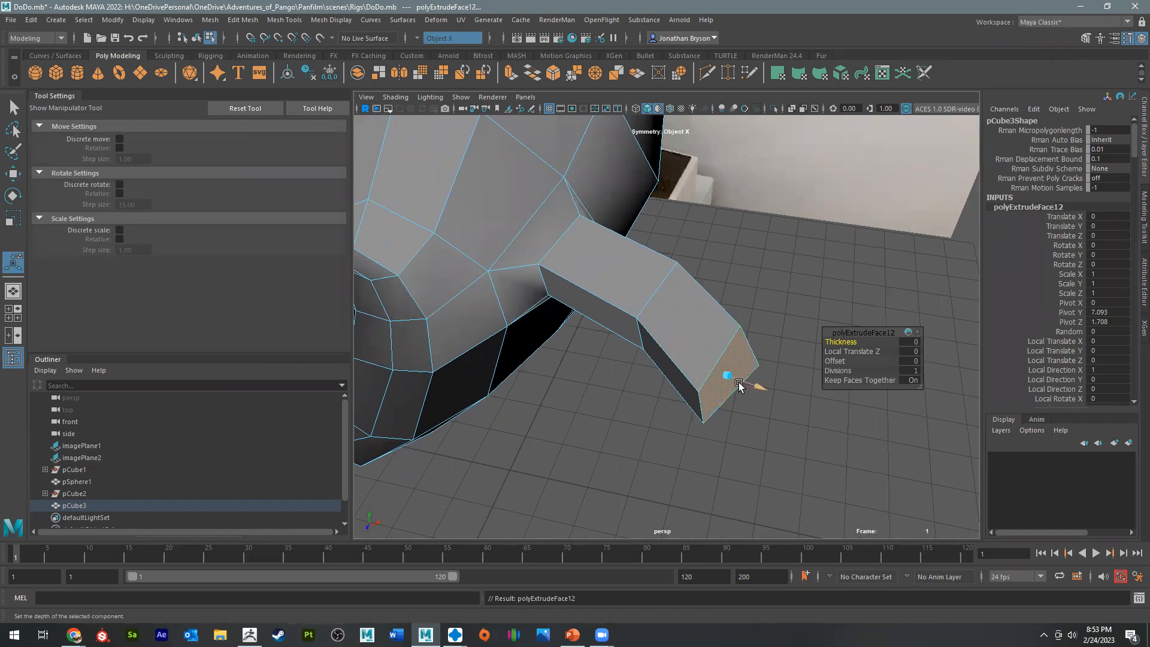
pyautogui.press('w')
pyautogui.moveTo(770, 421); pyautogui.dragTo(842, 452)
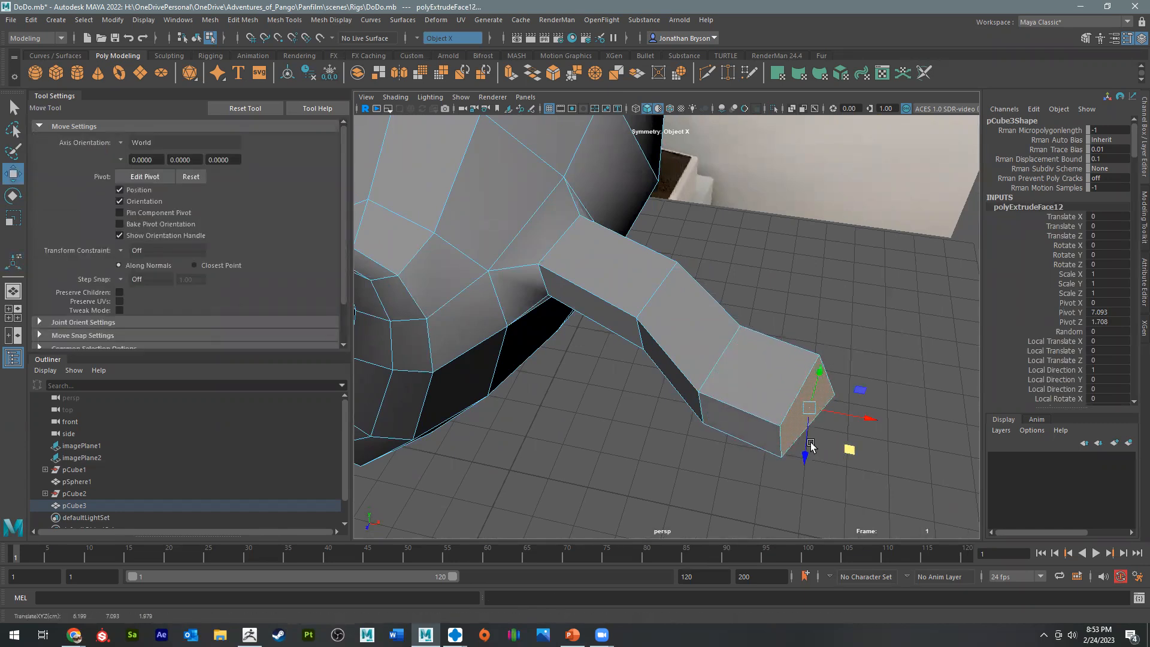
pyautogui.keyDown('alt'); pyautogui.moveTo(718, 359); pyautogui.dragTo(737, 271); pyautogui.keyUp('alt')
pyautogui.moveTo(738, 270); pyautogui.dragTo(743, 235, button='right')
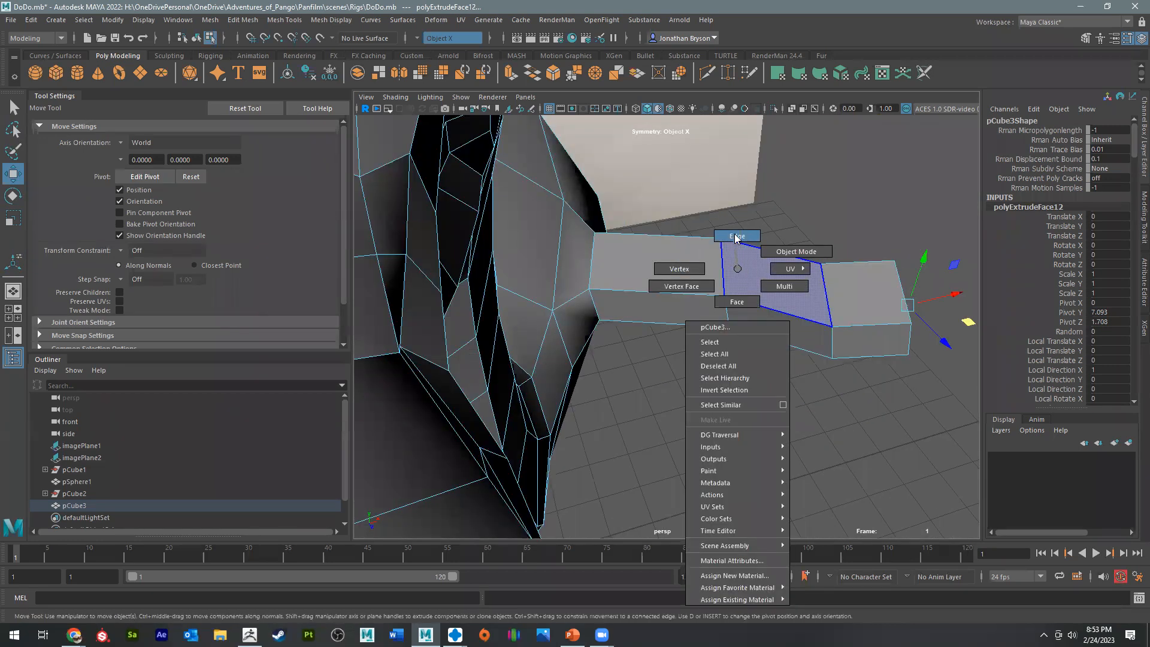
pyautogui.moveTo(736, 235); pyautogui.dragTo(735, 235, button='right')
pyautogui.keyDown('alt'); pyautogui.moveTo(677, 305); pyautogui.dragTo(461, 300); pyautogui.keyUp('alt')
pyautogui.keyDown('alt'); pyautogui.moveTo(461, 299); pyautogui.dragTo(803, 419, button='right'); pyautogui.keyUp('alt')
pyautogui.keyDown('alt'); pyautogui.moveTo(803, 418); pyautogui.dragTo(664, 322); pyautogui.keyUp('alt')
pyautogui.moveTo(664, 324); pyautogui.dragTo(682, 308, button='right')
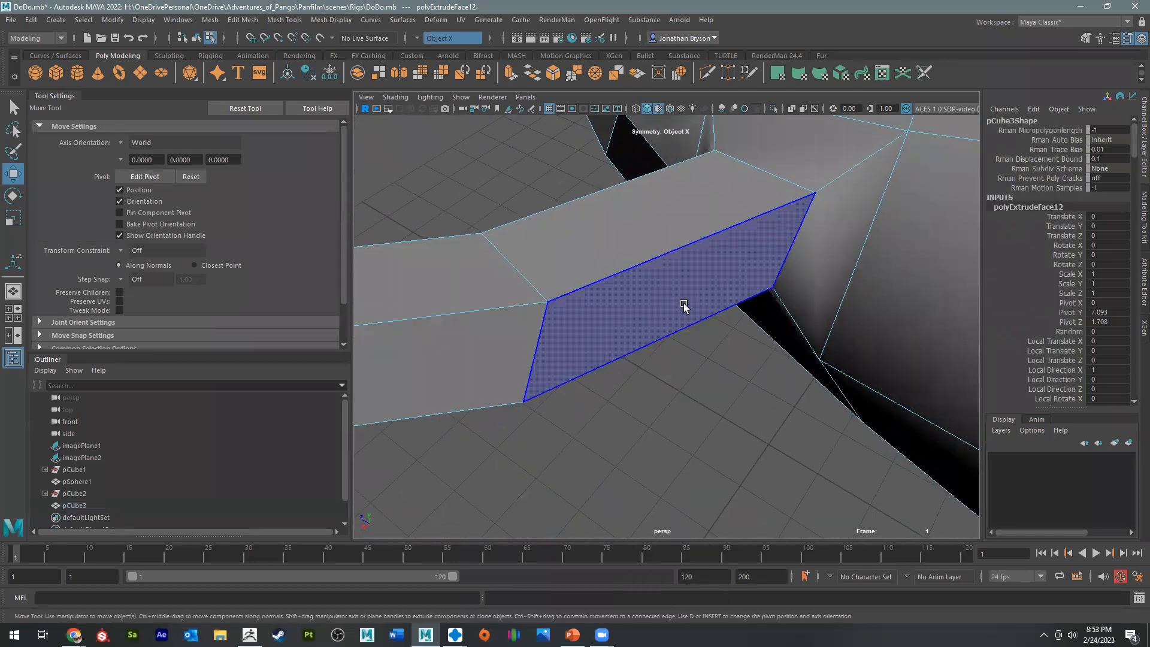
pyautogui.click(682, 308)
pyautogui.keyDown('alt'); pyautogui.moveTo(577, 359); pyautogui.dragTo(638, 349); pyautogui.keyUp('alt')
pyautogui.keyDown('shift'); pyautogui.click(501, 393); pyautogui.keyUp('shift')
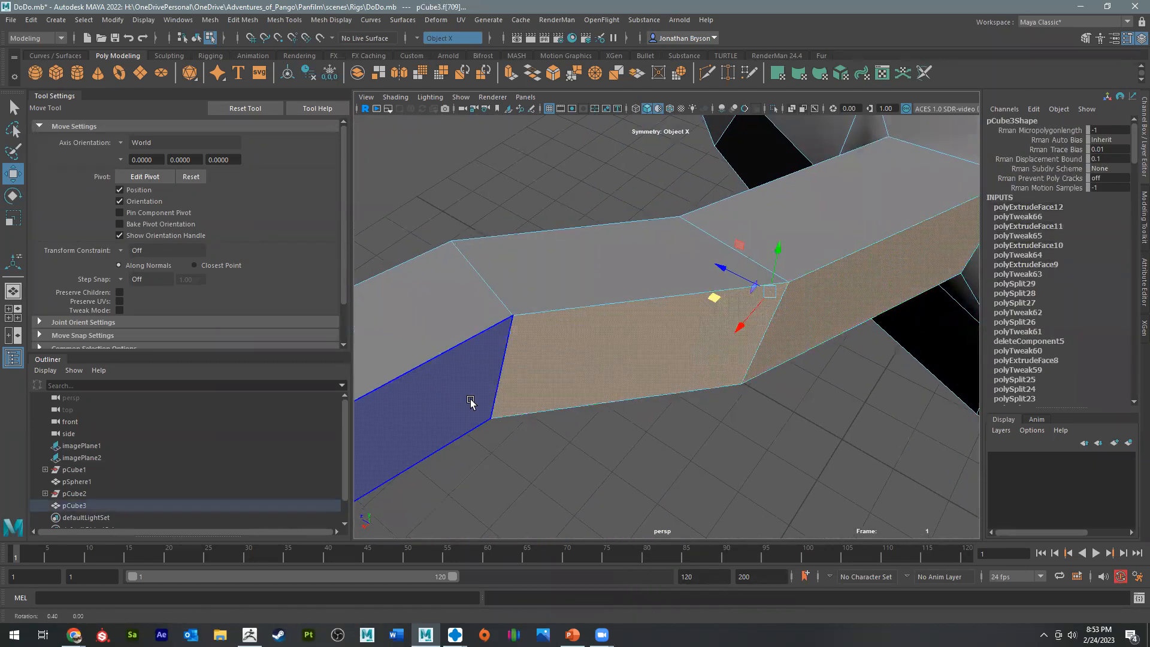
pyautogui.keyDown('shift'); pyautogui.click(476, 398); pyautogui.keyUp('shift')
pyautogui.click(536, 407)
pyautogui.press('r')
pyautogui.keyDown('alt'); pyautogui.moveTo(559, 403); pyautogui.dragTo(755, 239); pyautogui.keyUp('alt')
pyautogui.keyDown('alt'); pyautogui.moveTo(784, 166); pyautogui.dragTo(688, 367); pyautogui.keyUp('alt')
# Step: Reposition the lower vertices at the wing's two bends along its front edge
pyautogui.moveTo(686, 304); pyautogui.dragTo(625, 304, button='right')
pyautogui.moveTo(680, 353); pyautogui.dragTo(714, 367)
pyautogui.press('w')
pyautogui.moveTo(630, 343); pyautogui.dragTo(585, 354)
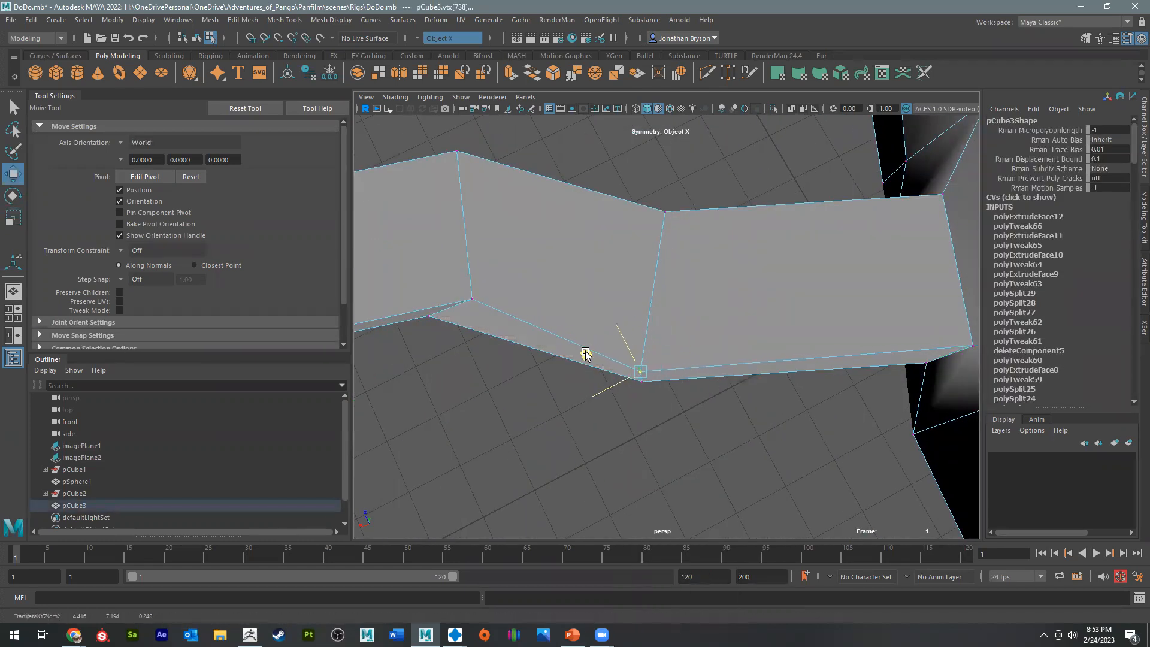
pyautogui.keyDown('alt'); pyautogui.moveTo(770, 359); pyautogui.dragTo(743, 287); pyautogui.keyUp('alt')
pyautogui.click(724, 144)
pyautogui.keyDown('alt'); pyautogui.moveTo(582, 318); pyautogui.dragTo(905, 373, button='middle'); pyautogui.keyUp('alt')
pyautogui.moveTo(574, 223); pyautogui.dragTo(616, 230)
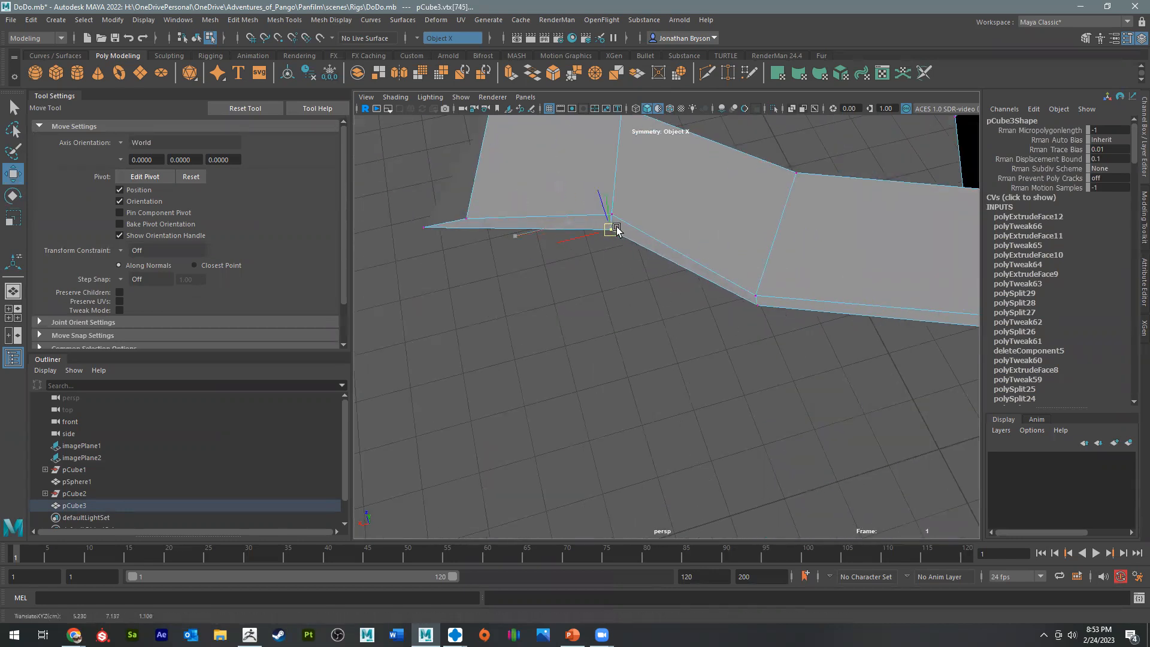
# Step: Reposition the remaining vertices along the front edge of the wing's outer segments to refine its outline
pyautogui.click(467, 222)
pyautogui.keyDown('alt'); pyautogui.moveTo(490, 223); pyautogui.dragTo(546, 253, button='middle'); pyautogui.keyUp('alt')
pyautogui.moveTo(570, 259); pyautogui.dragTo(581, 360)
pyautogui.keyDown('alt'); pyautogui.moveTo(580, 360); pyautogui.dragTo(479, 360, button='middle'); pyautogui.keyUp('alt')
pyautogui.keyDown('alt'); pyautogui.moveTo(479, 360); pyautogui.dragTo(768, 406, button='right'); pyautogui.keyUp('alt')
pyautogui.keyDown('alt'); pyautogui.moveTo(768, 405); pyautogui.dragTo(332, 279); pyautogui.keyUp('alt')
pyautogui.click(566, 339)
pyautogui.keyDown('alt'); pyautogui.moveTo(672, 352); pyautogui.dragTo(658, 410, button='middle'); pyautogui.keyUp('alt')
pyautogui.keyDown('alt'); pyautogui.moveTo(658, 410); pyautogui.dragTo(707, 407, button='right'); pyautogui.keyUp('alt')
pyautogui.moveTo(727, 299); pyautogui.dragTo(709, 282)
pyautogui.keyDown('alt'); pyautogui.moveTo(798, 282); pyautogui.dragTo(668, 340); pyautogui.keyUp('alt')
pyautogui.keyDown('alt'); pyautogui.moveTo(700, 395); pyautogui.dragTo(707, 306); pyautogui.keyUp('alt')
# Step: Extrude the front face of the wing's outermost segment and scale it inward to form a small inset face
pyautogui.moveTo(694, 317); pyautogui.dragTo(692, 336, button='right')
pyautogui.click(715, 339)
pyautogui.hotkey('ctrl', 'e')
pyautogui.moveTo(739, 387)
pyautogui.keyDown('alt'); pyautogui.mouseDown()
pyautogui.moveTo(755, 394)
pyautogui.moveTo(737, 380)
pyautogui.mouseUp(); pyautogui.keyUp('alt')
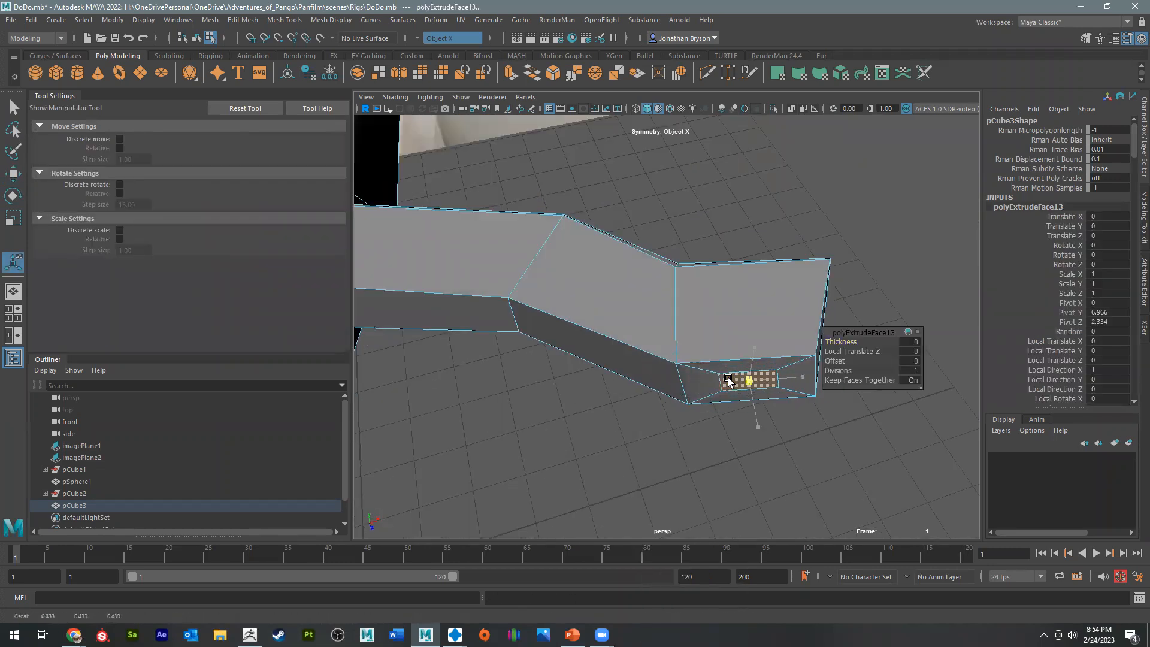
# Step: Pull the inset face forward and down from the wing and rotate it to form the base of a digit
pyautogui.press('w')
pyautogui.keyDown('alt'); pyautogui.moveTo(808, 440); pyautogui.dragTo(600, 361); pyautogui.keyUp('alt')
pyautogui.moveTo(671, 285); pyautogui.dragTo(634, 280)
pyautogui.press('e')
pyautogui.press('w')
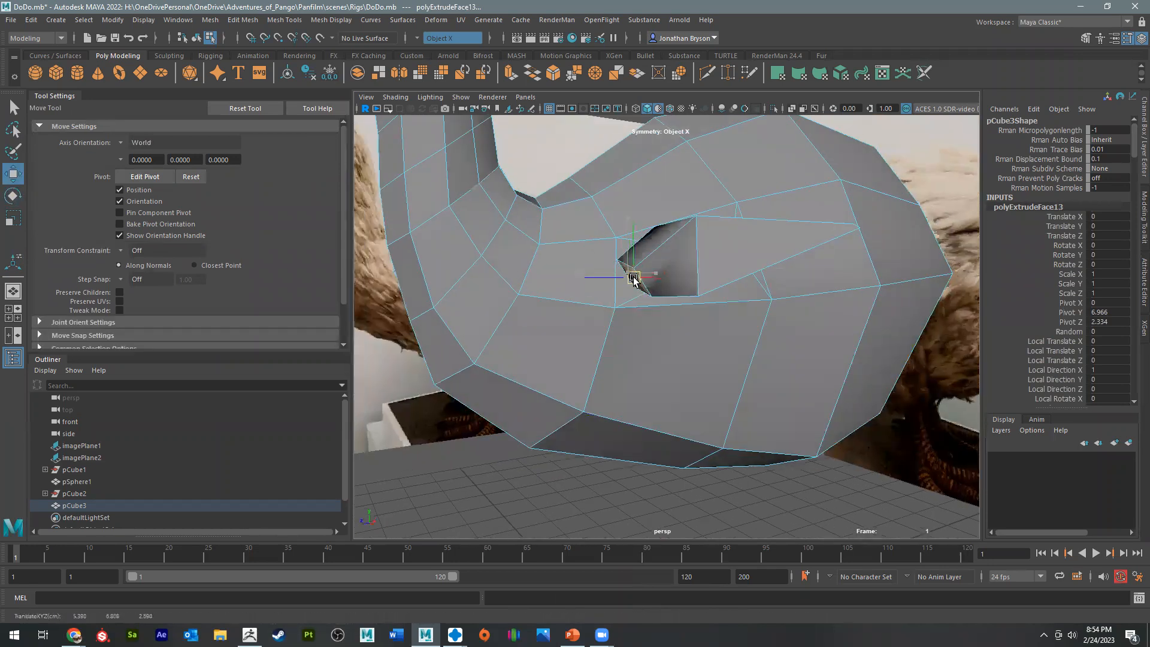
pyautogui.keyDown('alt'); pyautogui.moveTo(642, 339); pyautogui.dragTo(782, 385); pyautogui.keyUp('alt')
pyautogui.press('e')
pyautogui.moveTo(831, 428); pyautogui.dragTo(765, 330)
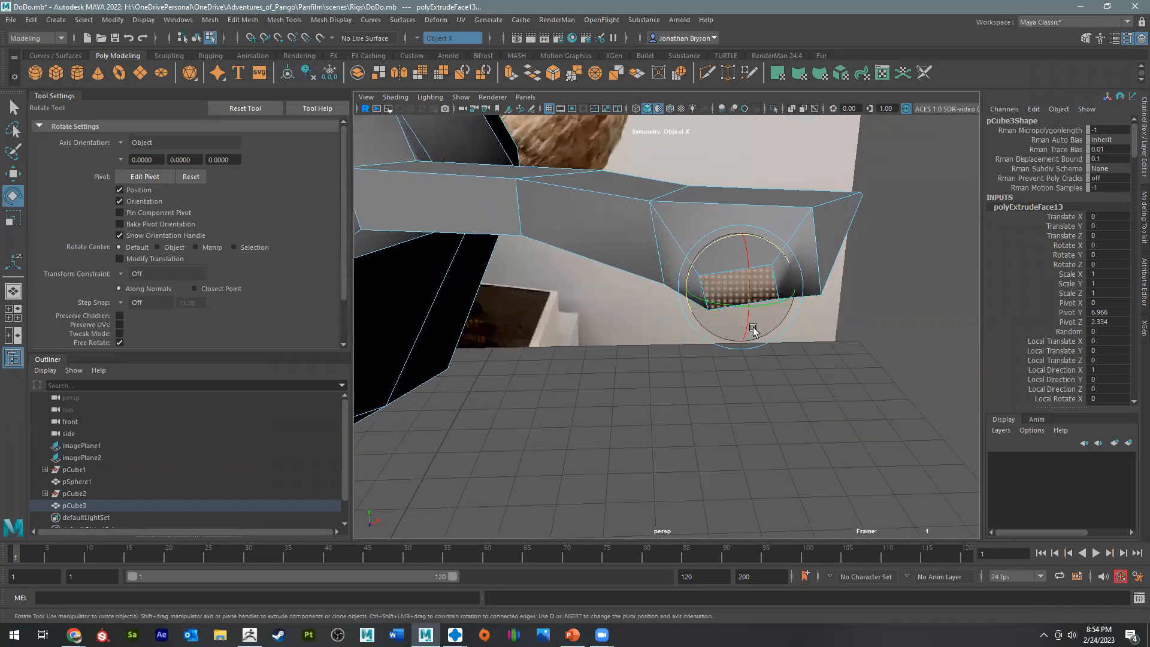
# Step: Extrude the digit's end face outward as a new segment, tilting it to follow the wing's direction
pyautogui.hotkey('ctrl', 'e')
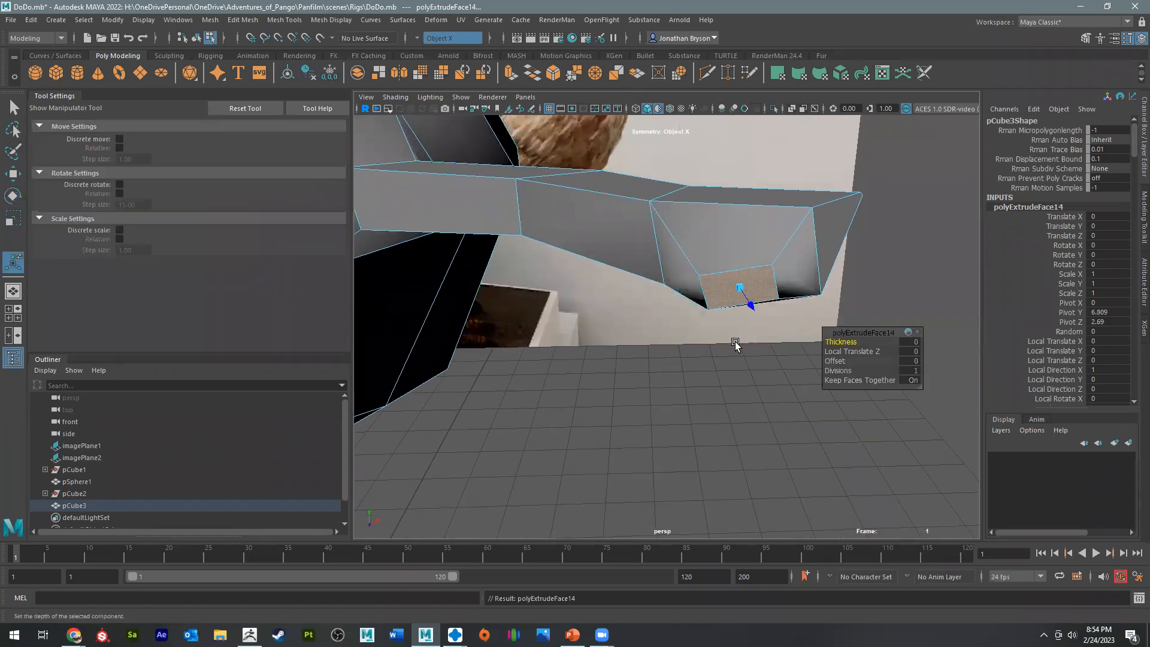
pyautogui.keyDown('alt'); pyautogui.moveTo(745, 342); pyautogui.dragTo(765, 367); pyautogui.keyUp('alt')
pyautogui.press('w')
pyautogui.moveTo(811, 372); pyautogui.dragTo(845, 436, button='middle')
pyautogui.press('e')
pyautogui.moveTo(845, 435); pyautogui.dragTo(816, 457)
pyautogui.press('w')
pyautogui.moveTo(805, 401)
pyautogui.mouseDown()
pyautogui.moveTo(801, 424)
pyautogui.moveTo(799, 413)
pyautogui.mouseUp()
# Step: Adjust the position and rotation of the digit's end face so the segment points outward
pyautogui.keyDown('alt'); pyautogui.moveTo(799, 413); pyautogui.dragTo(688, 384); pyautogui.keyUp('alt')
pyautogui.moveTo(486, 353); pyautogui.dragTo(525, 352)
pyautogui.press('e')
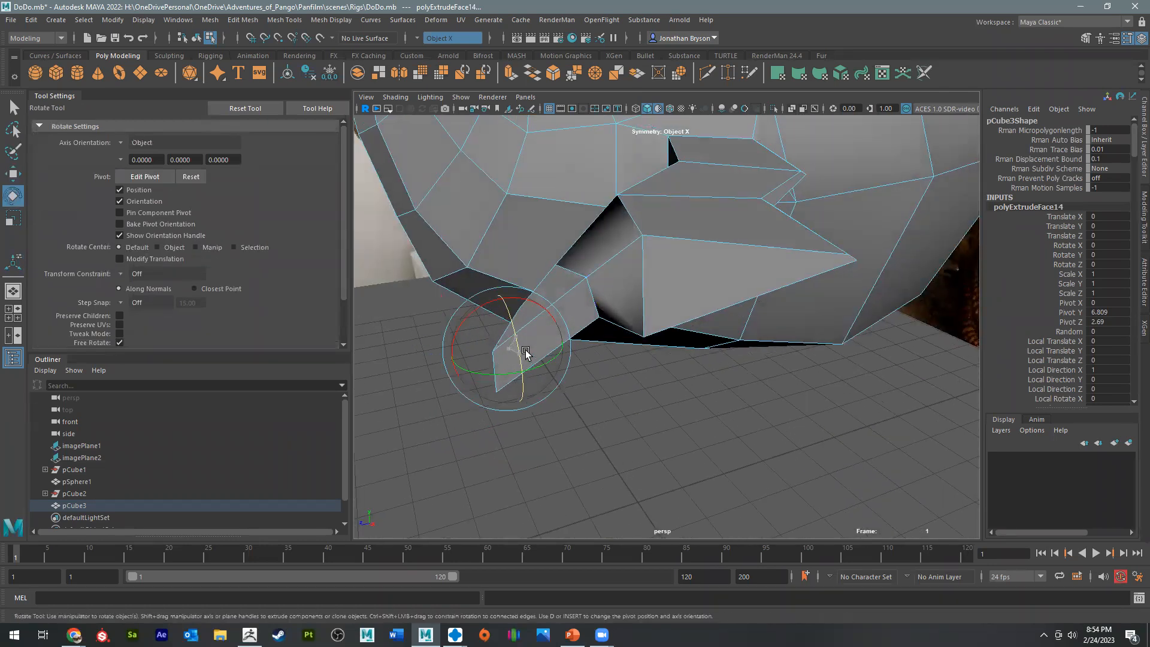
pyautogui.keyDown('alt'); pyautogui.moveTo(644, 376); pyautogui.dragTo(608, 206); pyautogui.keyUp('alt')
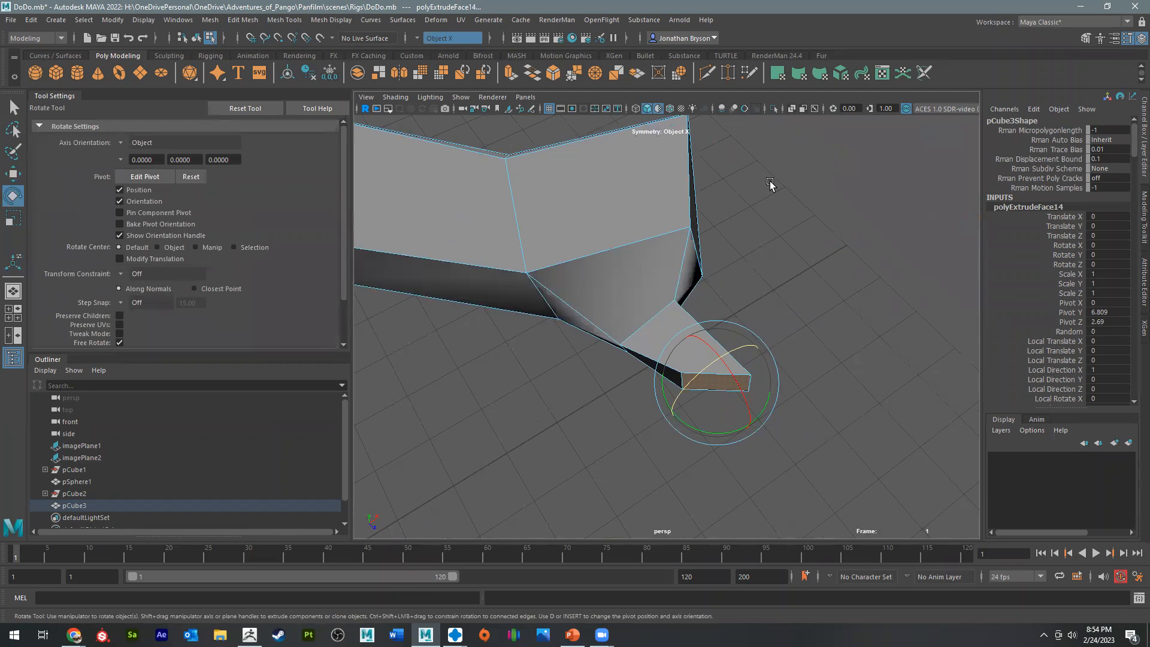
pyautogui.moveTo(698, 432); pyautogui.dragTo(724, 431)
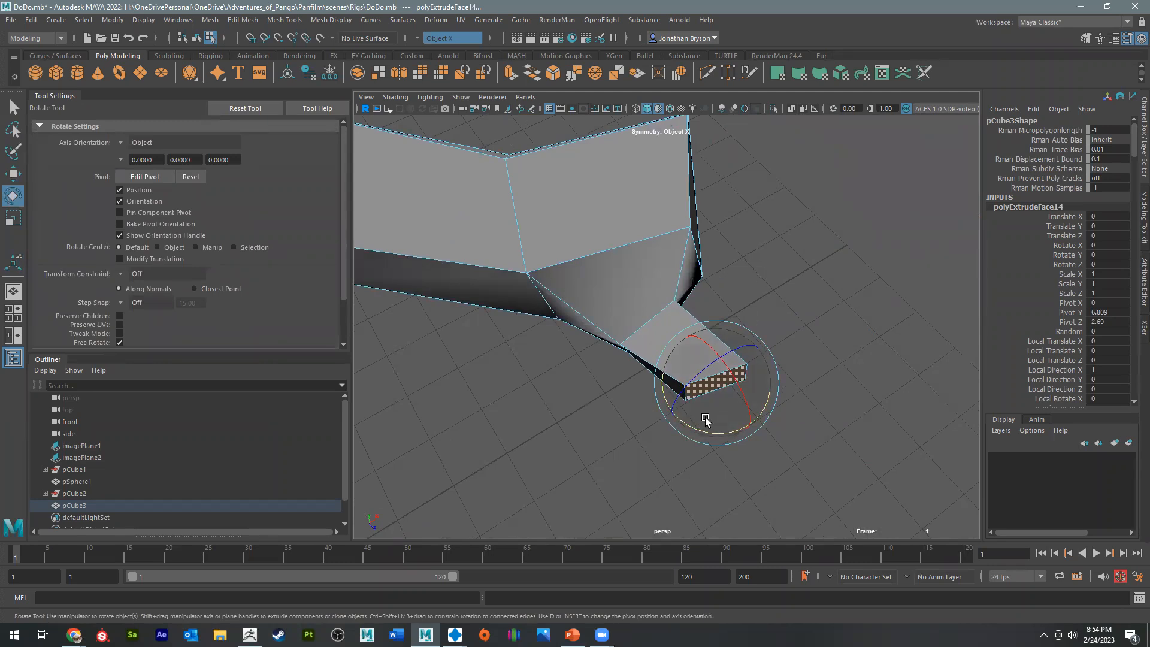
# Step: Extrude the digit's end face farther outward and forward as another segment
pyautogui.press('w')
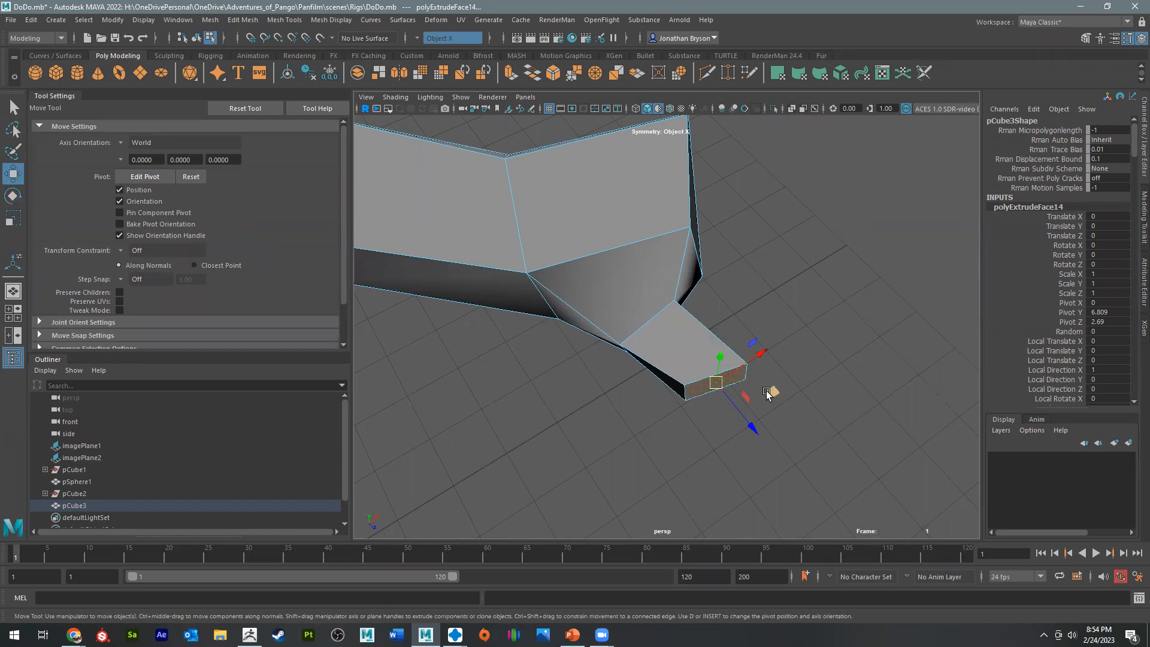
pyautogui.hotkey('ctrl', 'e')
pyautogui.press('w')
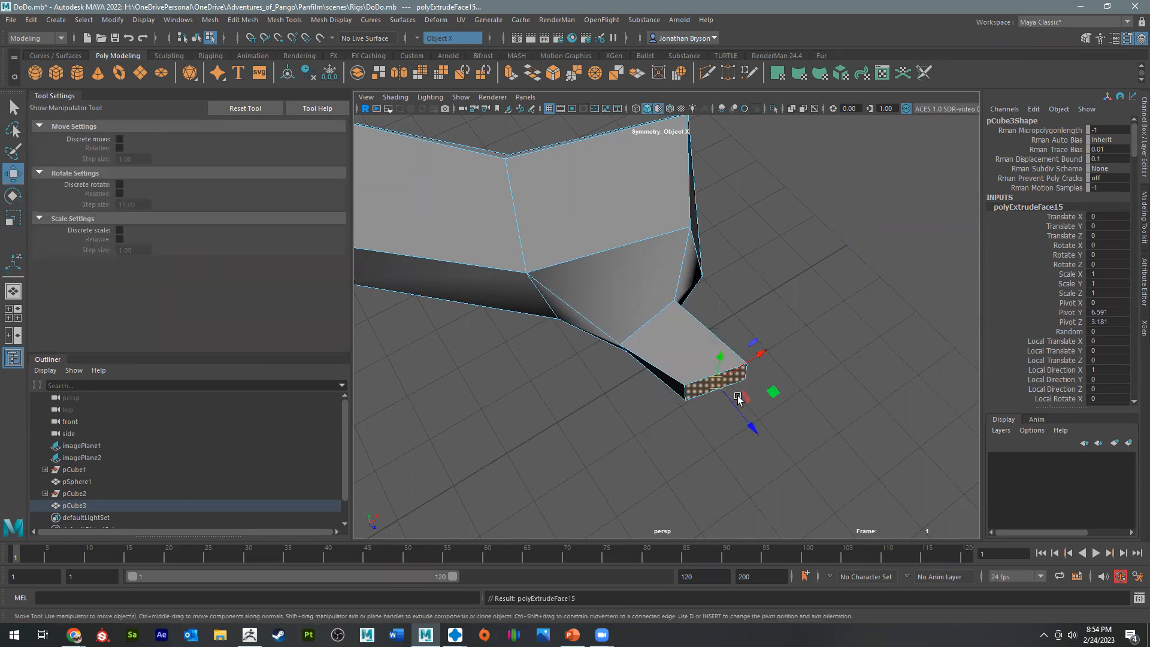
pyautogui.moveTo(773, 394); pyautogui.dragTo(856, 455)
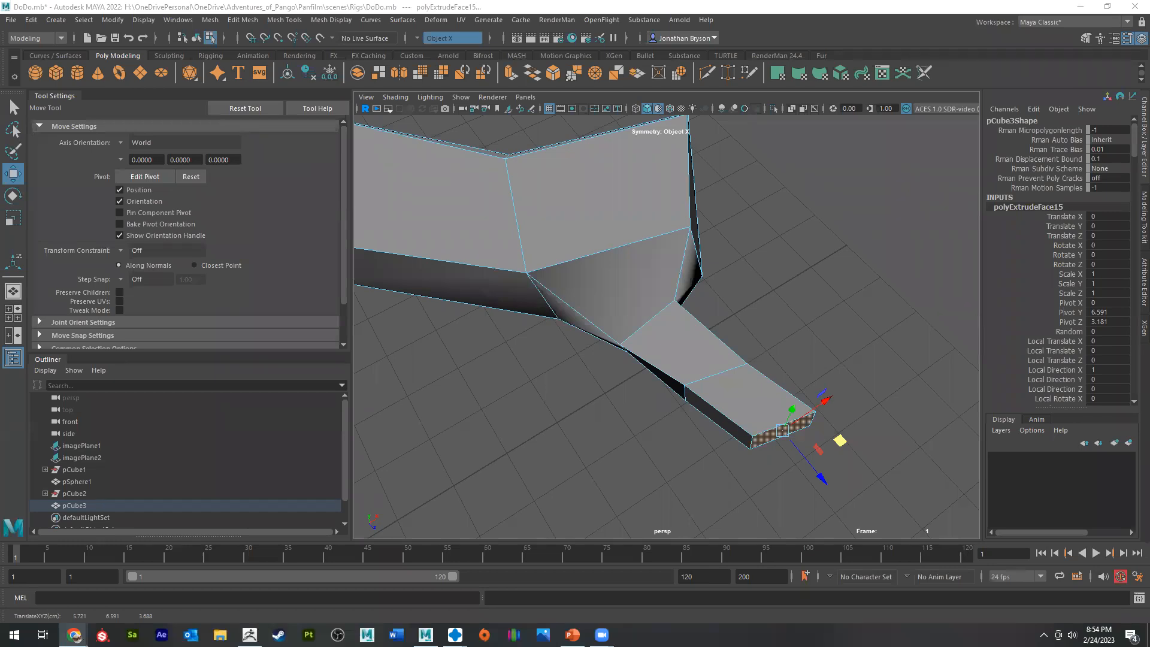
# Step: Switch to Chrome and examine the wing shape in The Atlantic's dodo picture among the image results
pyautogui.hotkey('alt', 'Tab')
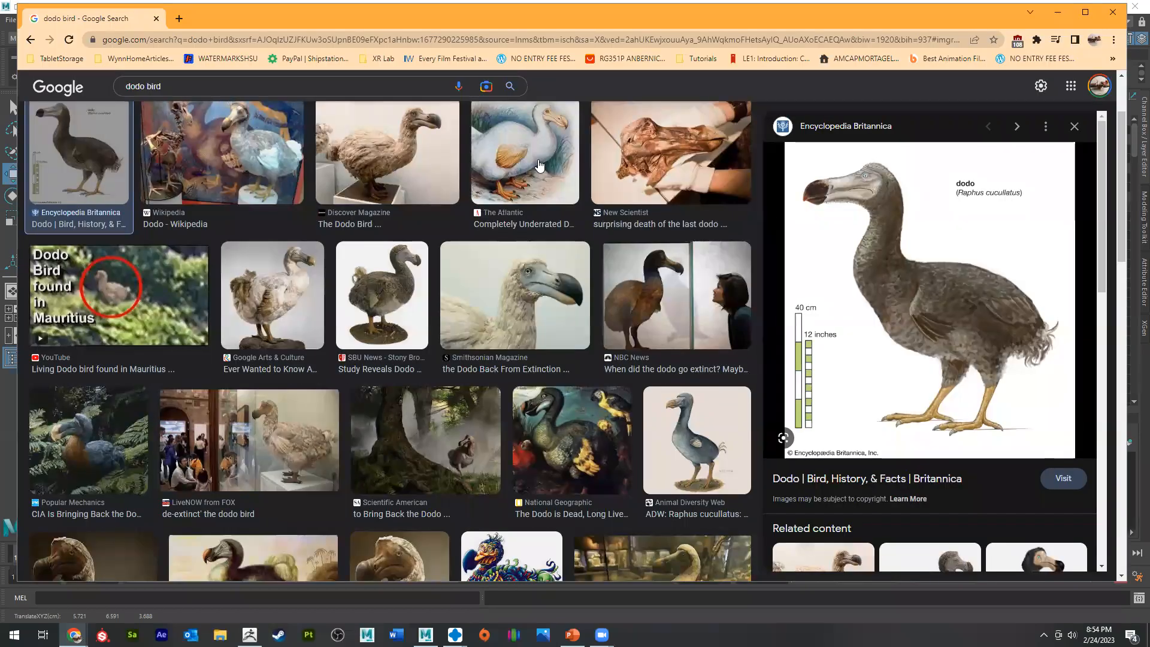
pyautogui.click(498, 156)
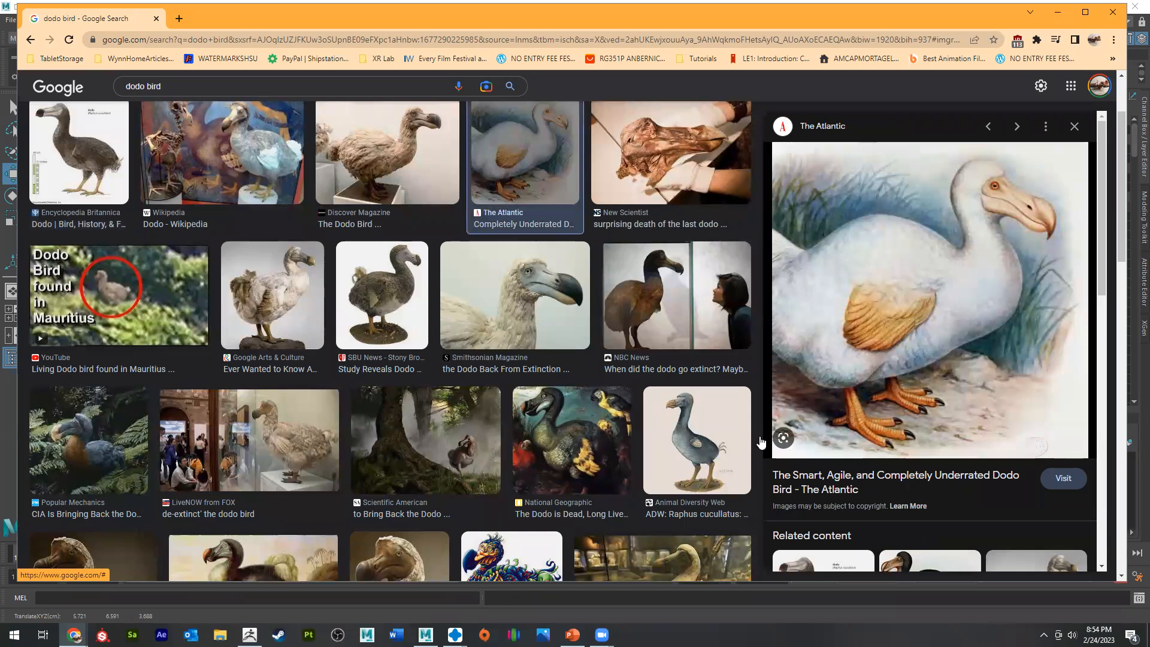
pyautogui.click(701, 447)
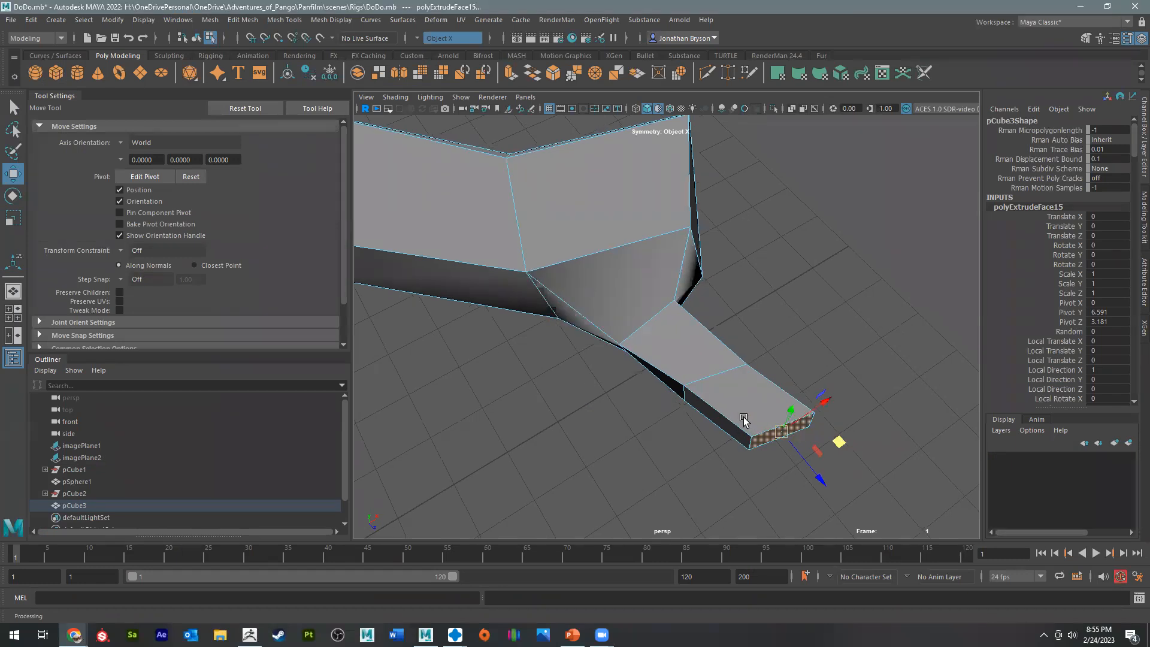
# Step: Back in Maya, scale, reposition and rotate the end face of the wing's digit
pyautogui.keyDown('alt'); pyautogui.moveTo(743, 419); pyautogui.dragTo(721, 413); pyautogui.keyUp('alt')
pyautogui.press('r')
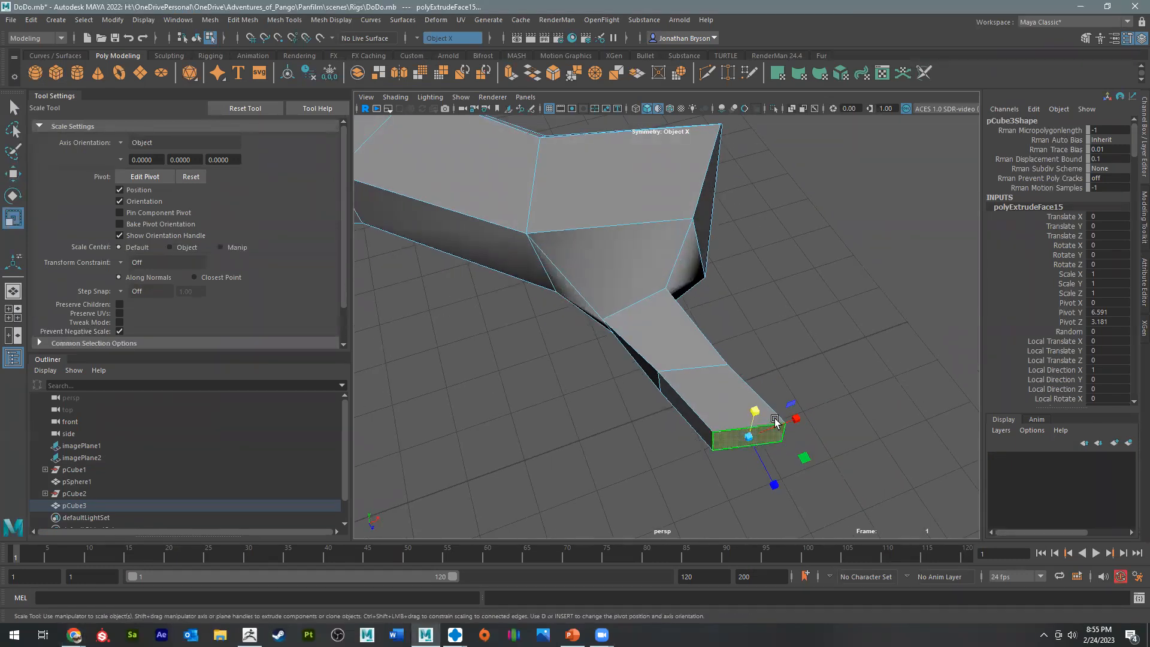
pyautogui.moveTo(752, 406); pyautogui.dragTo(858, 383)
pyautogui.press('w')
pyautogui.moveTo(877, 235); pyautogui.dragTo(836, 281)
pyautogui.press('e')
pyautogui.moveTo(833, 238); pyautogui.dragTo(677, 314)
# Step: Extrude the wingtip's end face outward by a short distance
pyautogui.click(725, 241)
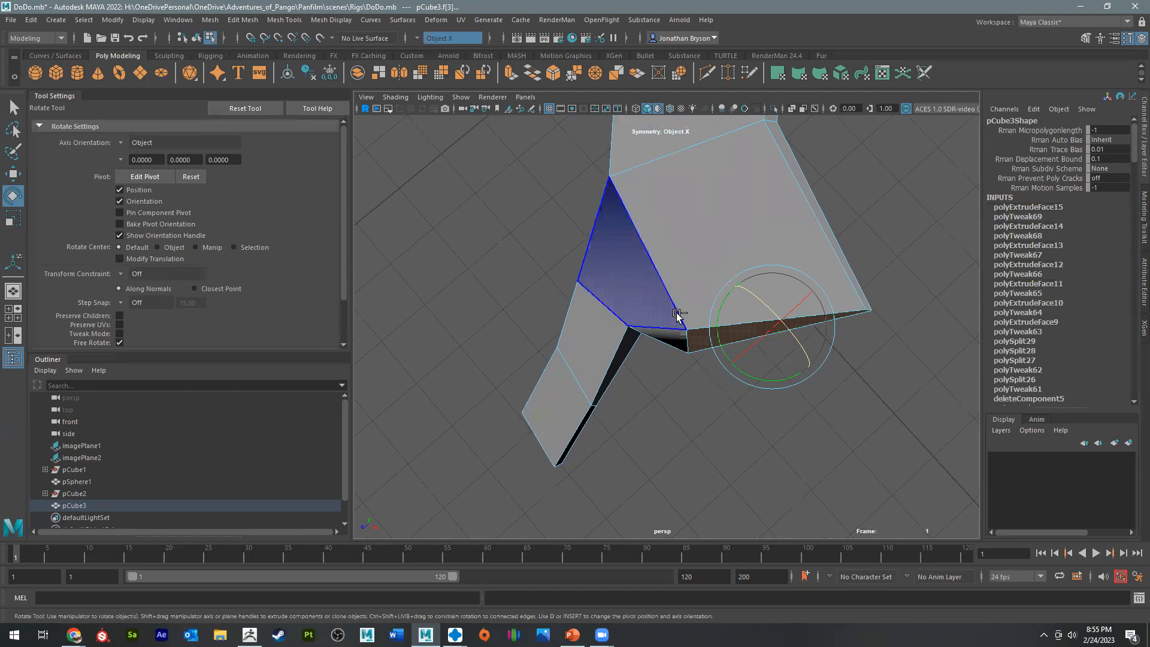
pyautogui.hotkey('ctrl', 'e')
pyautogui.moveTo(765, 366); pyautogui.dragTo(698, 393)
pyautogui.press('w')
# Step: Raise the short lower edge of the newly extruded wingtip segment
pyautogui.keyDown('alt'); pyautogui.moveTo(649, 358); pyautogui.dragTo(624, 264); pyautogui.keyUp('alt')
pyautogui.moveTo(636, 256); pyautogui.dragTo(632, 211, button='right')
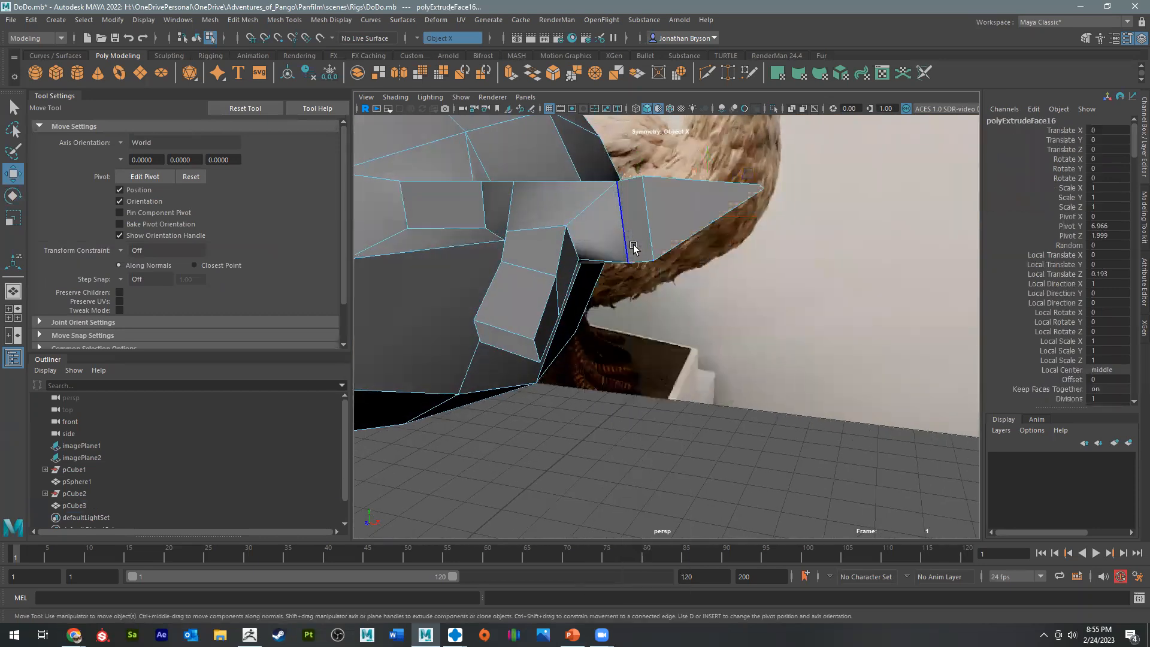
pyautogui.click(634, 251)
pyautogui.moveTo(636, 193); pyautogui.dragTo(635, 157)
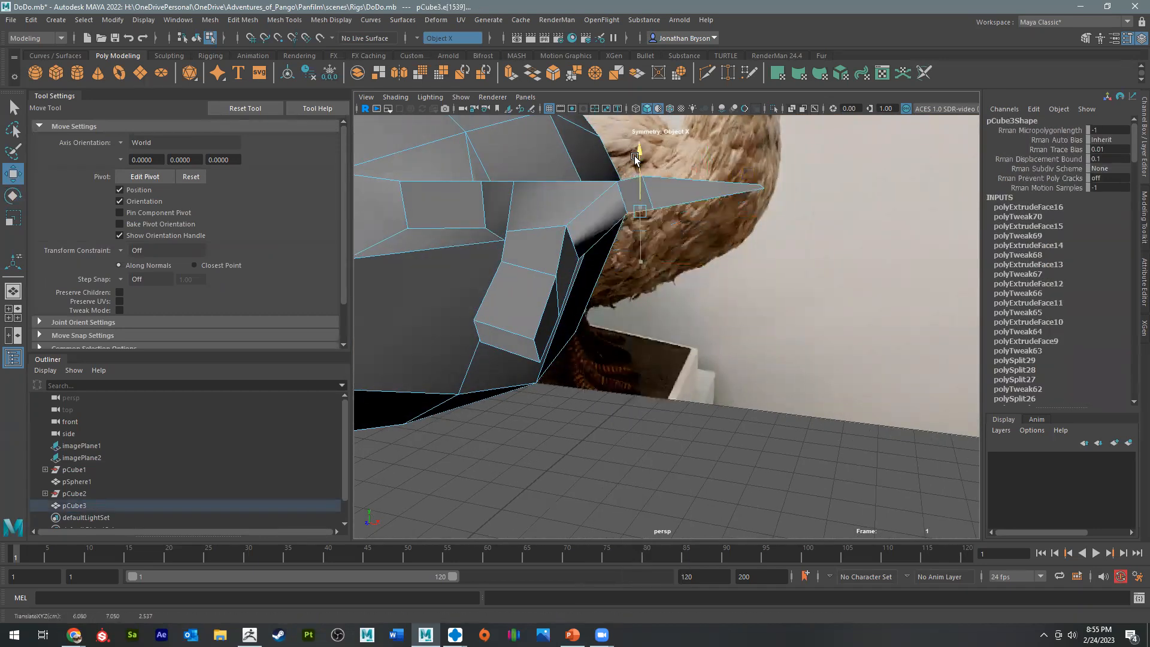
# Step: Adjust individual vertices around the digit's base and middle joint
pyautogui.keyDown('alt'); pyautogui.moveTo(586, 243); pyautogui.dragTo(576, 245); pyautogui.keyUp('alt')
pyautogui.moveTo(576, 246); pyautogui.dragTo(566, 245, button='right')
pyautogui.click(573, 246)
pyautogui.moveTo(574, 247); pyautogui.dragTo(569, 238)
pyautogui.click(526, 293)
pyautogui.moveTo(527, 293); pyautogui.dragTo(652, 291)
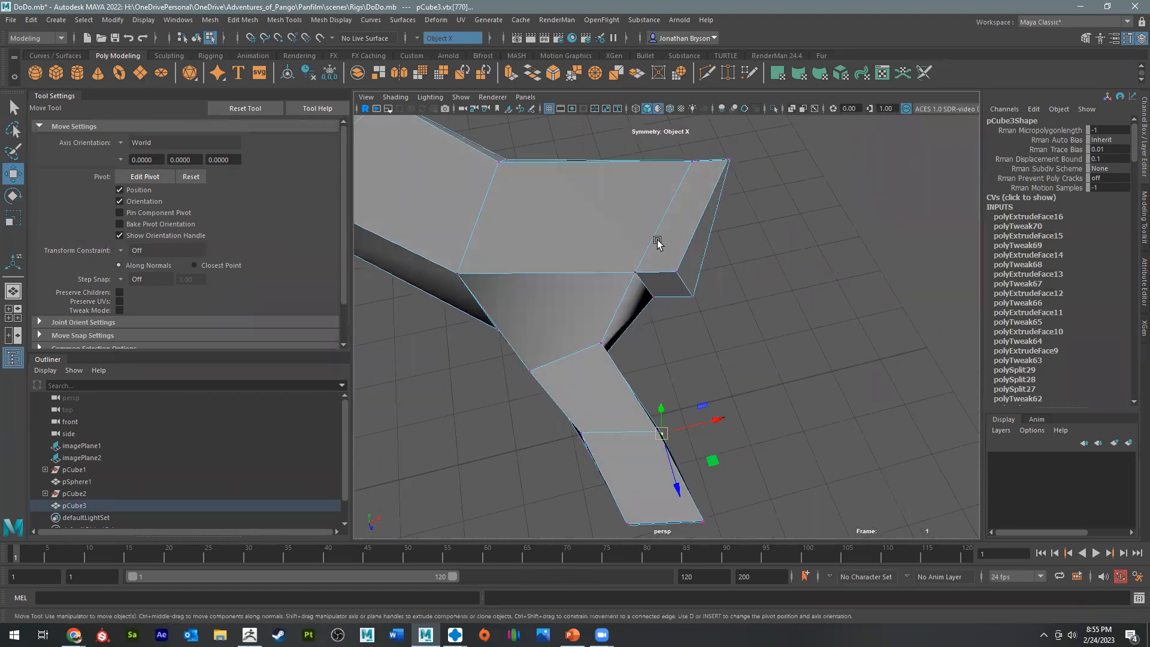
# Step: Examine the wingtip and digit geometry from several angles
pyautogui.keyDown('alt'); pyautogui.moveTo(658, 242); pyautogui.dragTo(563, 291, button='right'); pyautogui.keyUp('alt')
pyautogui.keyDown('alt'); pyautogui.moveTo(563, 292); pyautogui.dragTo(641, 318, button='middle'); pyautogui.keyUp('alt')
pyautogui.keyDown('alt'); pyautogui.moveTo(641, 319); pyautogui.dragTo(419, 264); pyautogui.keyUp('alt')
pyautogui.keyDown('alt'); pyautogui.moveTo(520, 322); pyautogui.dragTo(656, 458); pyautogui.keyUp('alt')
pyautogui.keyDown('alt'); pyautogui.moveTo(656, 458); pyautogui.dragTo(739, 443, button='right'); pyautogui.keyUp('alt')
pyautogui.keyDown('alt'); pyautogui.moveTo(740, 443); pyautogui.dragTo(727, 373, button='middle'); pyautogui.keyUp('alt')
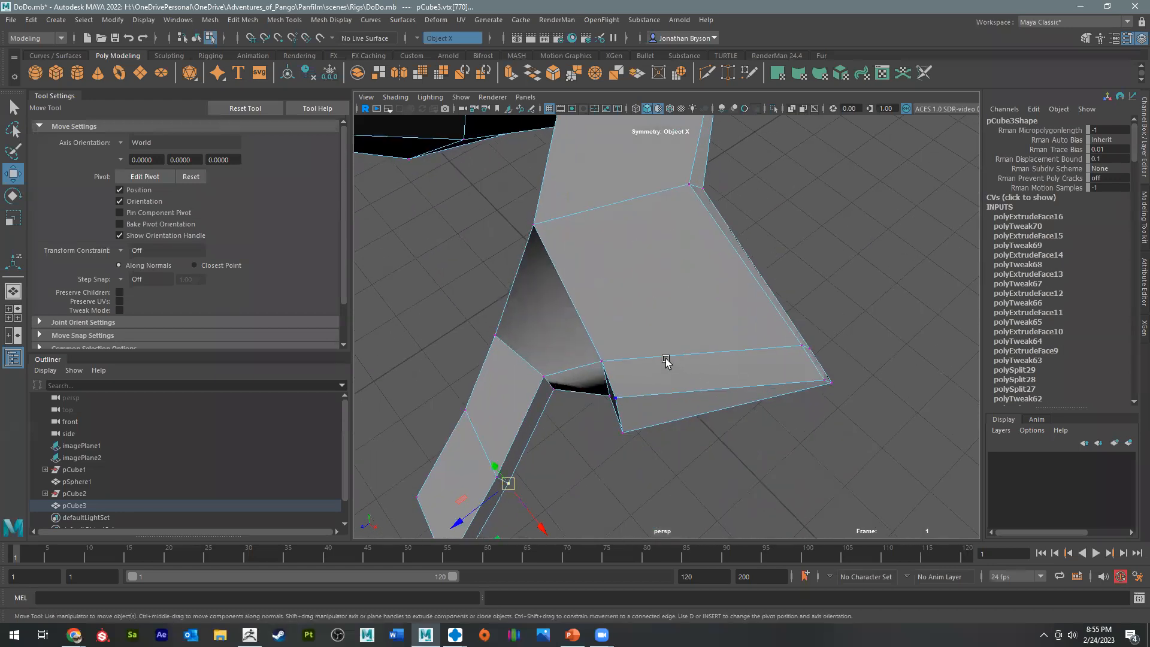
pyautogui.keyDown('alt'); pyautogui.moveTo(714, 327); pyautogui.dragTo(690, 323); pyautogui.keyUp('alt')
pyautogui.keyDown('alt'); pyautogui.moveTo(691, 323); pyautogui.dragTo(665, 326, button='right'); pyautogui.keyUp('alt')
pyautogui.keyDown('alt'); pyautogui.moveTo(664, 326); pyautogui.dragTo(626, 367); pyautogui.keyUp('alt')
pyautogui.keyDown('alt'); pyautogui.moveTo(851, 293); pyautogui.dragTo(806, 400); pyautogui.keyUp('alt')
pyautogui.keyDown('alt'); pyautogui.moveTo(806, 400); pyautogui.dragTo(654, 349, button='right'); pyautogui.keyUp('alt')
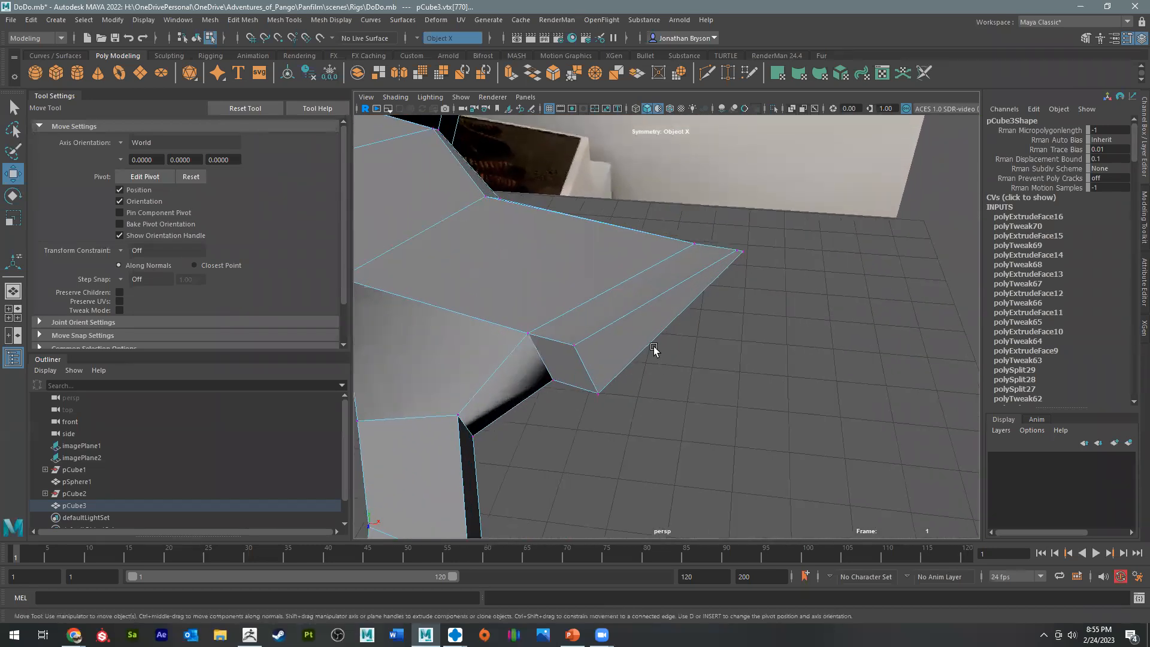
# Step: Insert two lengthwise edge loops along the wing with Multi-Cut, dividing the wingtip's end face into three
pyautogui.moveTo(631, 305); pyautogui.dragTo(632, 337, button='right')
pyautogui.click(610, 338)
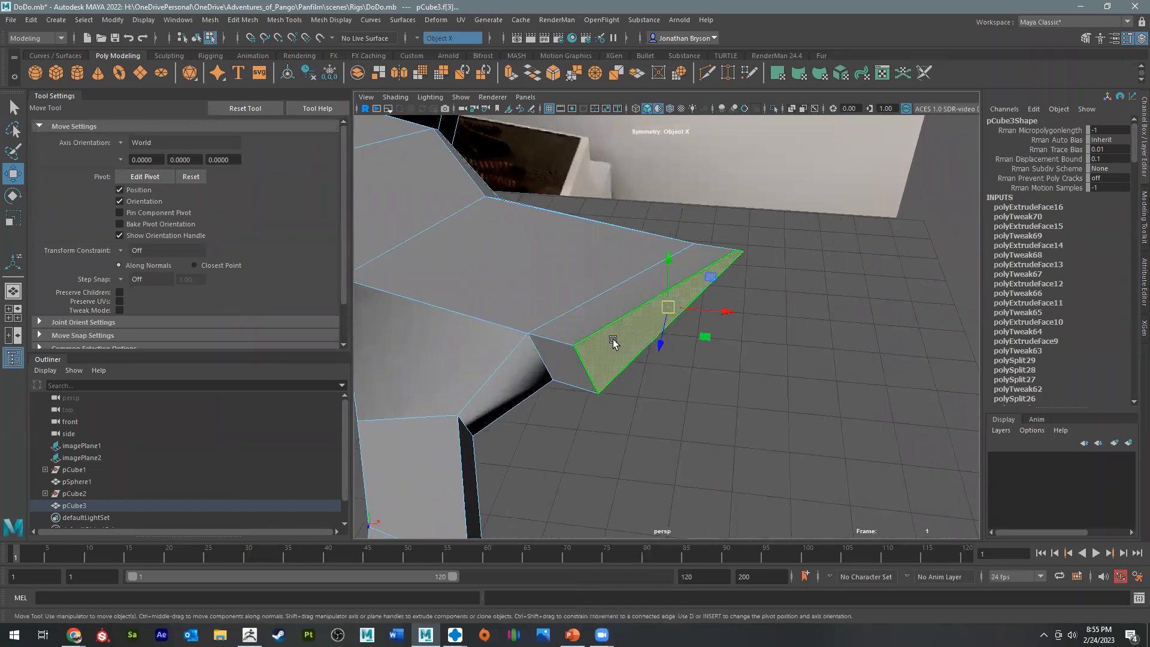
pyautogui.keyDown('alt'); pyautogui.moveTo(637, 342); pyautogui.dragTo(673, 369); pyautogui.keyUp('alt')
pyautogui.keyDown('ctrl'); pyautogui.moveTo(672, 365); pyautogui.dragTo(617, 353, button='right'); pyautogui.keyUp('ctrl')
pyautogui.press('q')
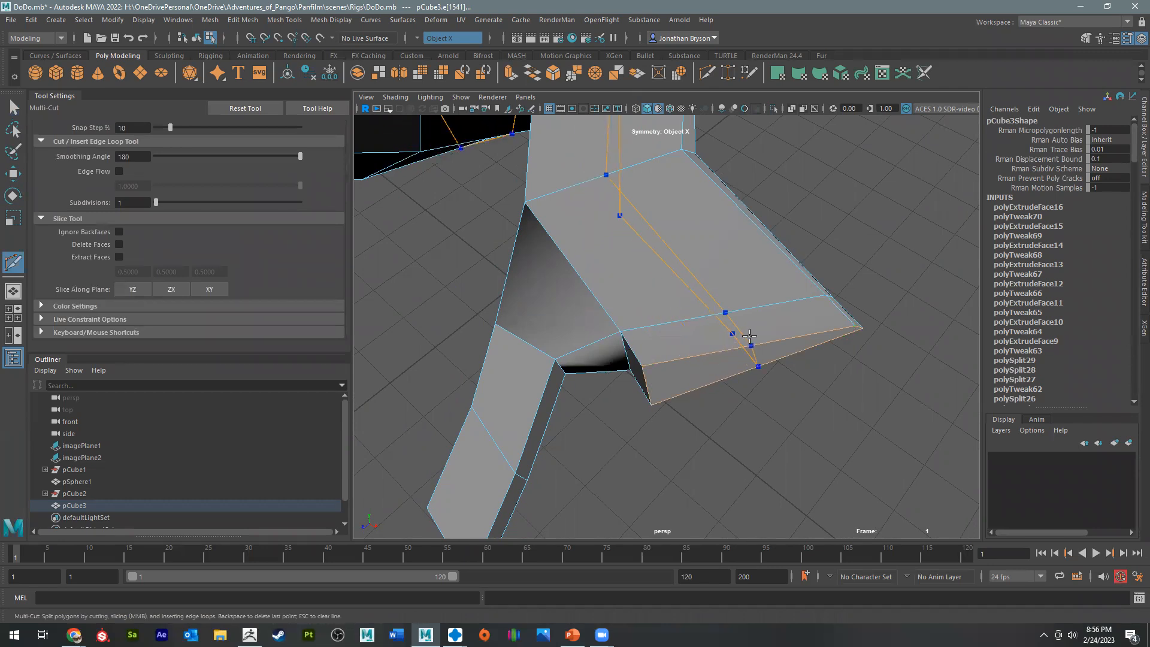
pyautogui.keyDown('ctrl'); pyautogui.click(690, 339); pyautogui.keyUp('ctrl')
pyautogui.keyDown('ctrl'); pyautogui.click(778, 327); pyautogui.keyUp('ctrl')
# Step: Examine how the new edge loops run across the wing and body from several angles
pyautogui.keyDown('alt'); pyautogui.moveTo(727, 421); pyautogui.dragTo(658, 208); pyautogui.keyUp('alt')
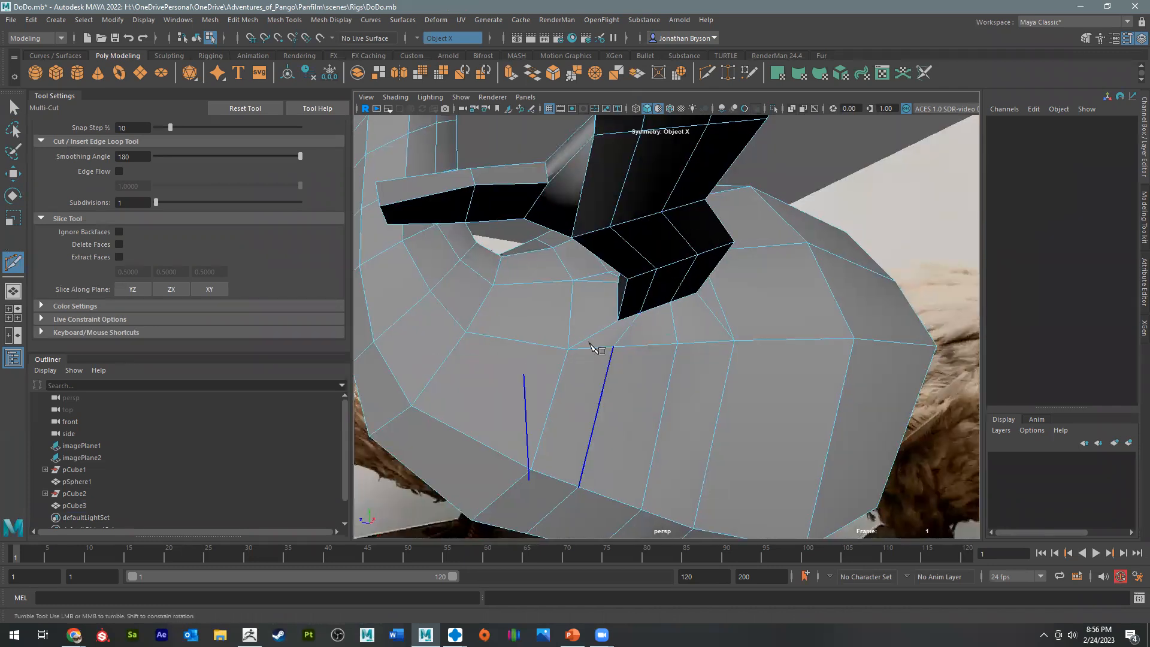
pyautogui.keyDown('alt'); pyautogui.moveTo(590, 345); pyautogui.dragTo(685, 396); pyautogui.keyUp('alt')
pyautogui.keyDown('alt'); pyautogui.moveTo(685, 396); pyautogui.dragTo(616, 318, button='right'); pyautogui.keyUp('alt')
pyautogui.keyDown('alt'); pyautogui.moveTo(616, 318); pyautogui.dragTo(719, 309); pyautogui.keyUp('alt')
pyautogui.keyDown('alt'); pyautogui.moveTo(718, 309); pyautogui.dragTo(1072, 285, button='middle'); pyautogui.keyUp('alt')
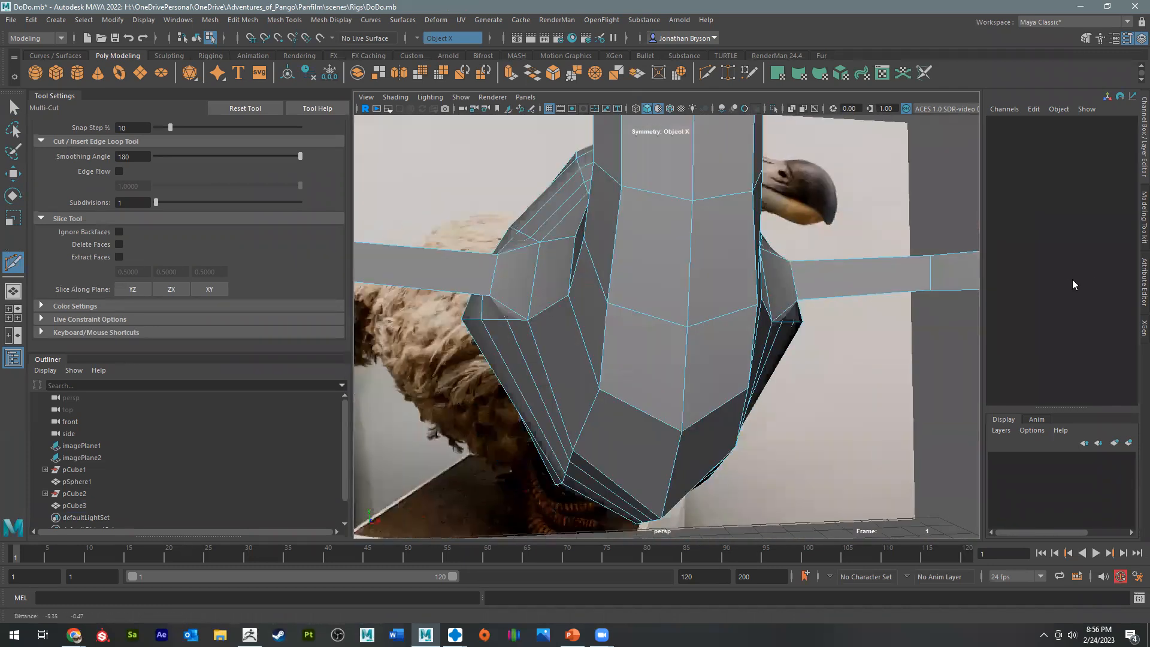
pyautogui.keyDown('alt'); pyautogui.moveTo(1072, 284); pyautogui.dragTo(1102, 286); pyautogui.keyUp('alt')
pyautogui.keyDown('alt'); pyautogui.moveTo(655, 275); pyautogui.dragTo(567, 326); pyautogui.keyUp('alt')
pyautogui.keyDown('alt'); pyautogui.moveTo(567, 326); pyautogui.dragTo(706, 353, button='middle'); pyautogui.keyUp('alt')
pyautogui.keyDown('alt'); pyautogui.moveTo(688, 407); pyautogui.dragTo(649, 316); pyautogui.keyUp('alt')
pyautogui.keyDown('alt'); pyautogui.moveTo(649, 316); pyautogui.dragTo(644, 344, button='right'); pyautogui.keyUp('alt')
pyautogui.keyDown('alt'); pyautogui.moveTo(682, 370); pyautogui.dragTo(659, 360); pyautogui.keyUp('alt')
pyautogui.keyDown('alt'); pyautogui.moveTo(658, 359); pyautogui.dragTo(560, 313, button='right'); pyautogui.keyUp('alt')
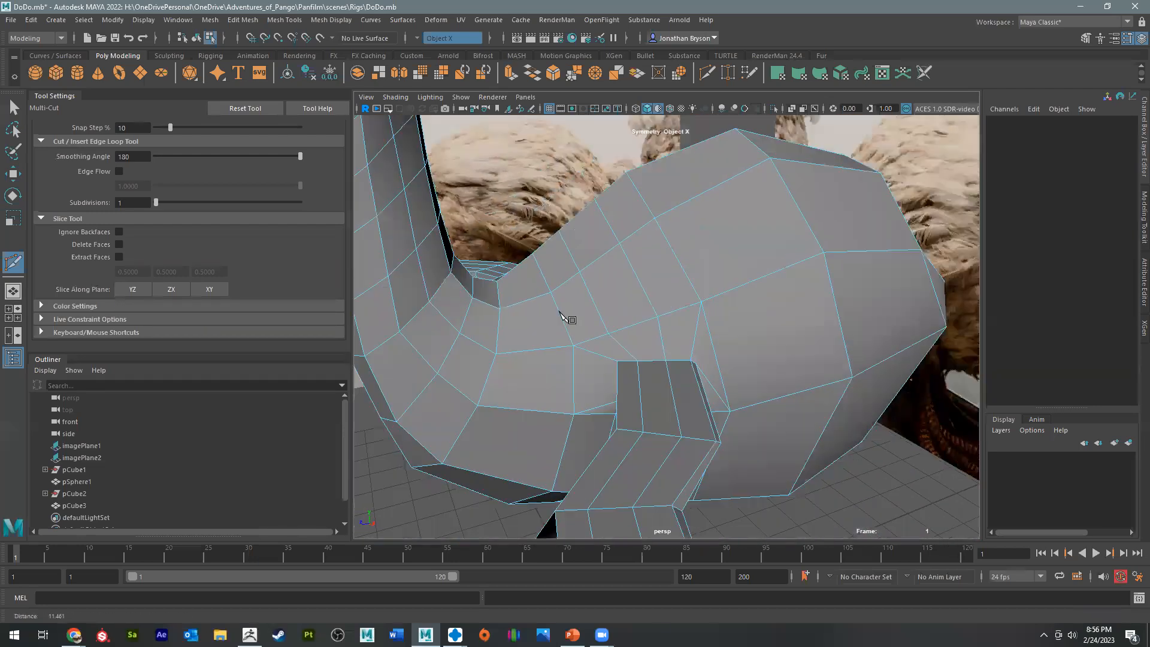
pyautogui.keyDown('alt'); pyautogui.moveTo(560, 313); pyautogui.dragTo(719, 411); pyautogui.keyUp('alt')
pyautogui.keyDown('alt'); pyautogui.moveTo(718, 411); pyautogui.dragTo(569, 292, button='middle'); pyautogui.keyUp('alt')
pyautogui.keyDown('alt'); pyautogui.moveTo(569, 293); pyautogui.dragTo(585, 342); pyautogui.keyUp('alt')
pyautogui.keyDown('alt'); pyautogui.moveTo(585, 341); pyautogui.dragTo(539, 257, button='middle'); pyautogui.keyUp('alt')
pyautogui.keyDown('alt'); pyautogui.moveTo(659, 367); pyautogui.dragTo(721, 396); pyautogui.keyUp('alt')
pyautogui.keyDown('alt'); pyautogui.moveTo(720, 396); pyautogui.dragTo(658, 311, button='middle'); pyautogui.keyUp('alt')
pyautogui.keyDown('alt'); pyautogui.moveTo(659, 311); pyautogui.dragTo(692, 355, button='right'); pyautogui.keyUp('alt')
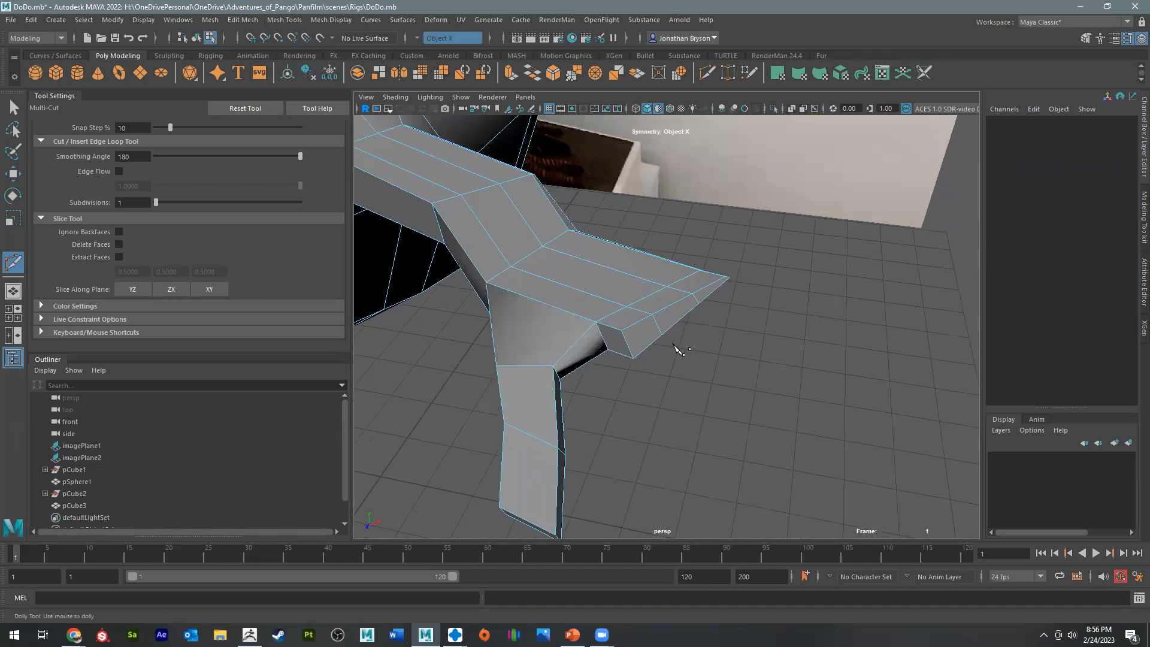
# Step: Extrude the wingtip's three end faces as separate feathers, with Keep Faces Together off and a Local Translate Z of 1.014
pyautogui.press('q')
pyautogui.moveTo(646, 344); pyautogui.dragTo(648, 341, button='right')
pyautogui.click(648, 342)
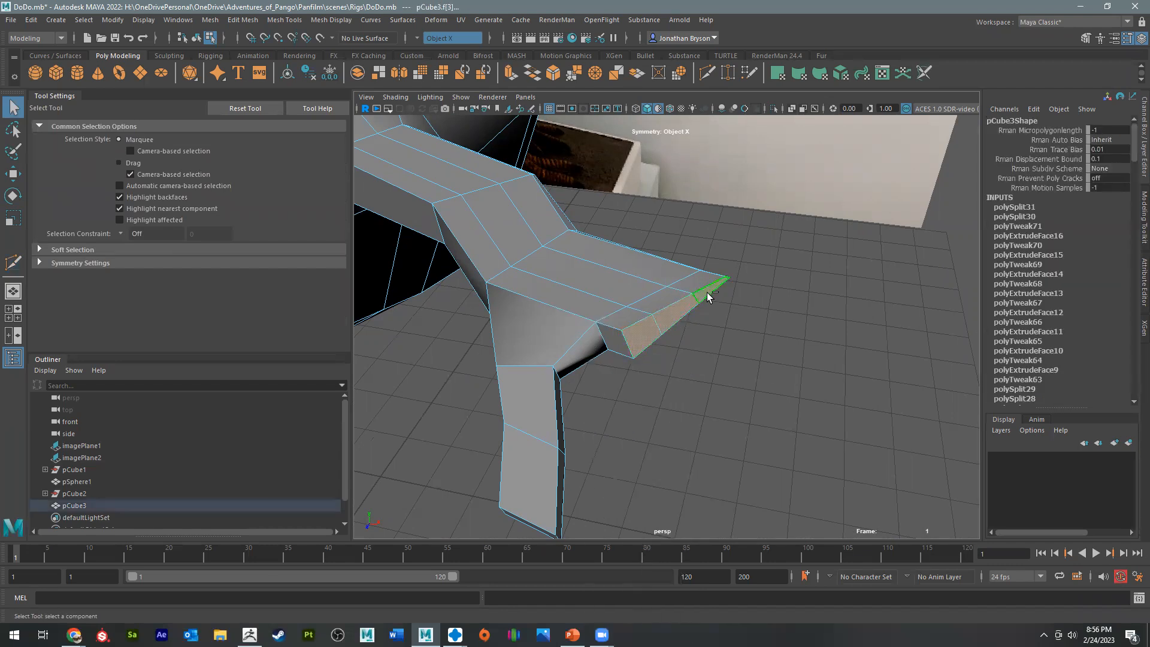
pyautogui.hotkey('ctrl', 'e')
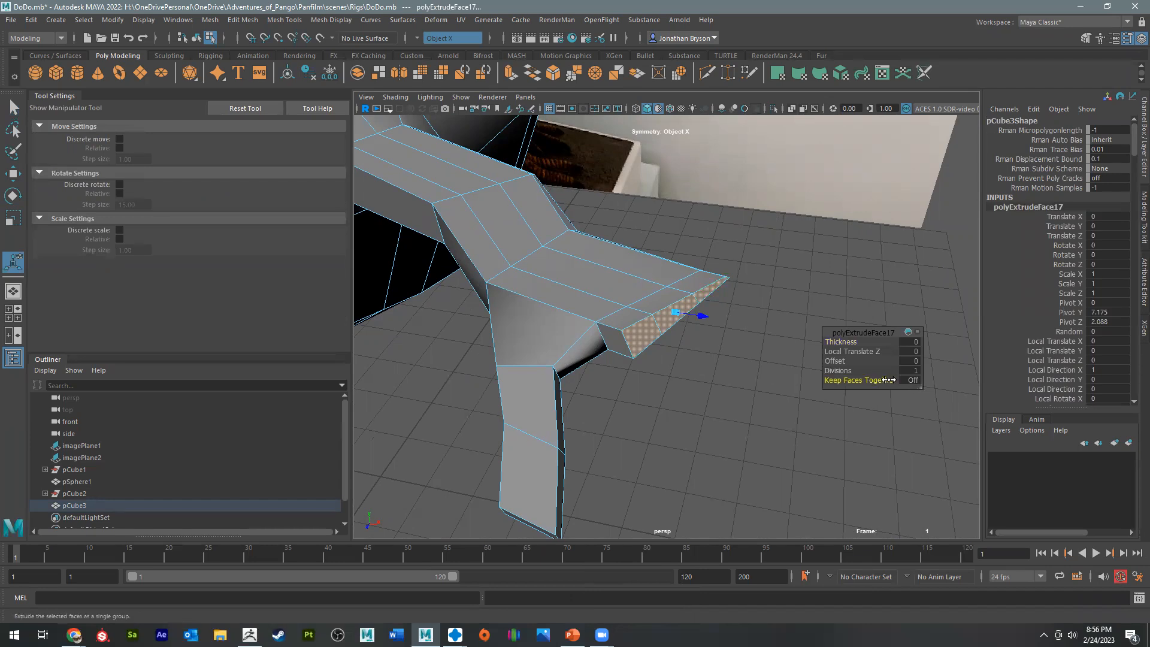
pyautogui.press('w')
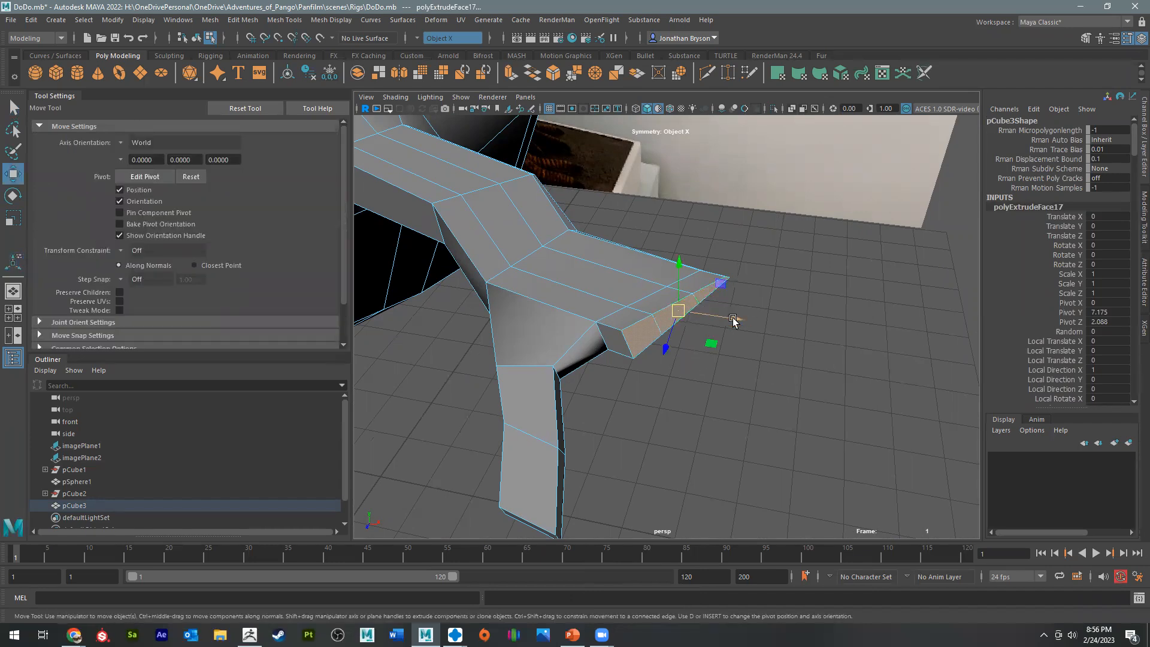
pyautogui.press('e')
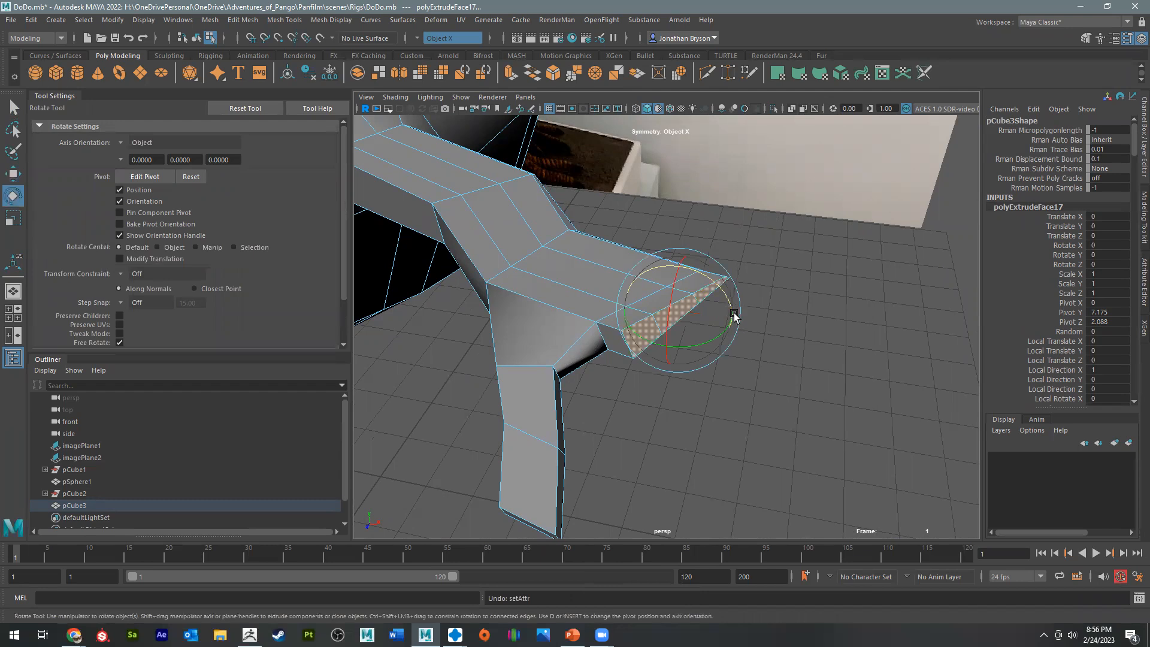
pyautogui.hotkey('ctrl', 'e')
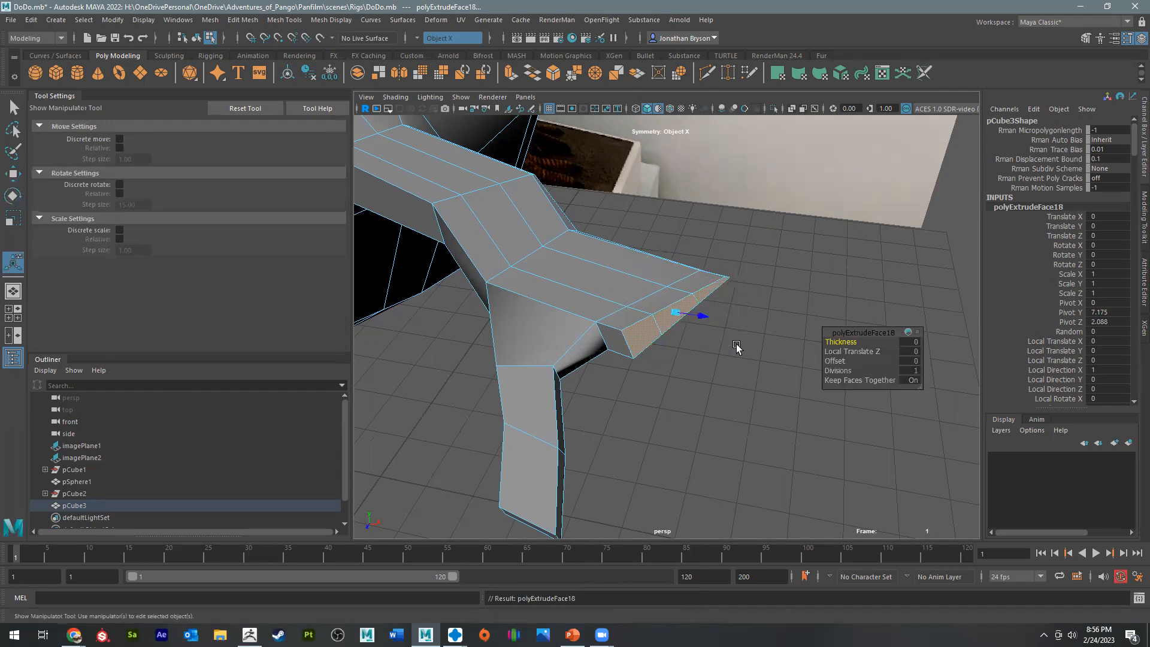
pyautogui.click(913, 381)
pyautogui.moveTo(698, 321); pyautogui.dragTo(813, 329)
pyautogui.keyDown('alt'); pyautogui.moveTo(761, 376); pyautogui.dragTo(736, 311); pyautogui.keyUp('alt')
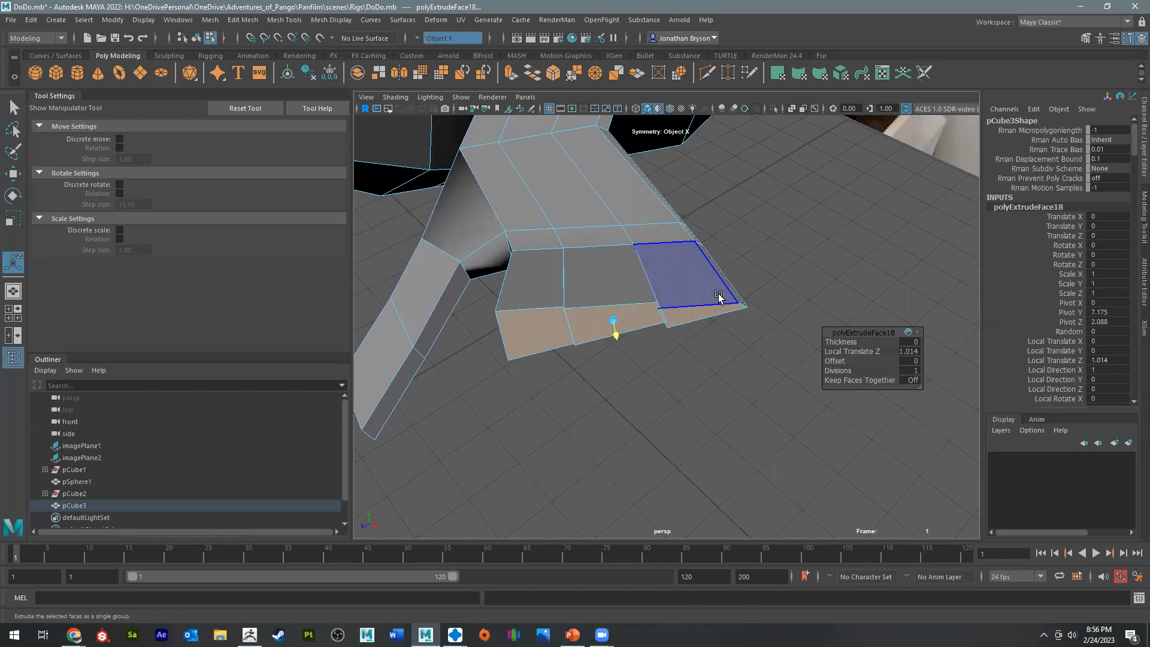
# Step: Move the end vertices of the extruded feathers to open a gap between the first and middle feathers
pyautogui.moveTo(500, 307); pyautogui.dragTo(443, 306, button='right')
pyautogui.keyDown('alt'); pyautogui.moveTo(561, 316); pyautogui.dragTo(652, 269); pyautogui.keyUp('alt')
pyautogui.click(617, 328)
pyautogui.press('w')
pyautogui.click(597, 290)
pyautogui.click(661, 377)
pyautogui.keyDown('alt'); pyautogui.moveTo(661, 378); pyautogui.dragTo(649, 373); pyautogui.keyUp('alt')
pyautogui.press('f')
pyautogui.click(778, 319)
pyautogui.keyDown('shift'); pyautogui.click(784, 303); pyautogui.keyUp('shift')
pyautogui.moveTo(788, 311); pyautogui.dragTo(887, 377)
pyautogui.click(777, 398)
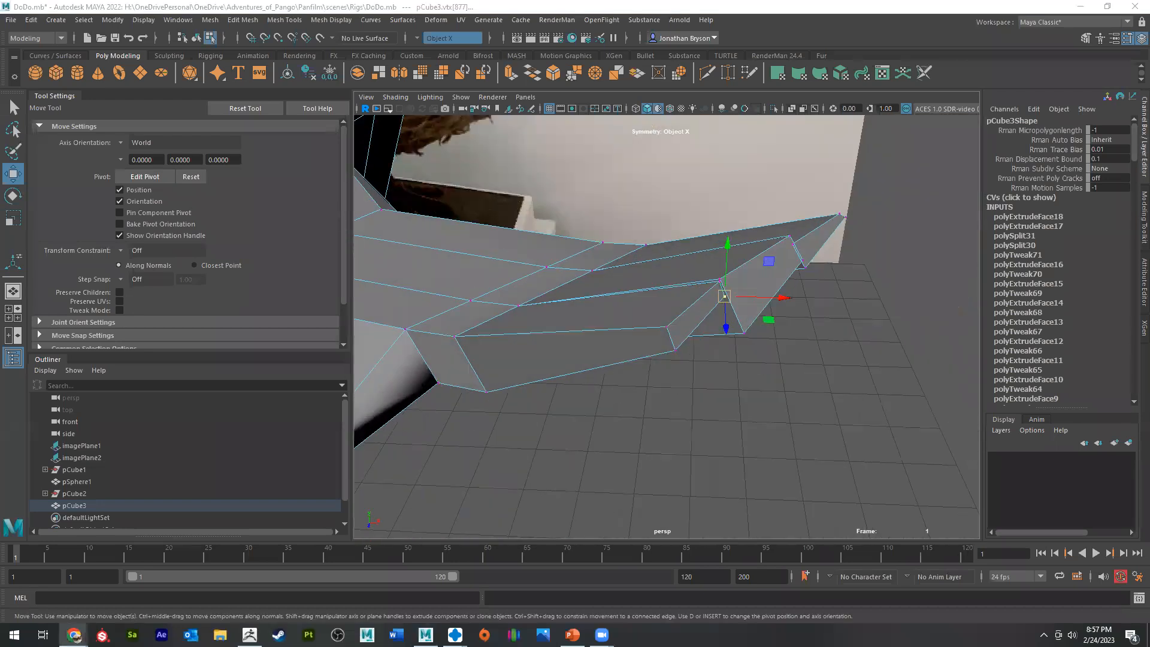
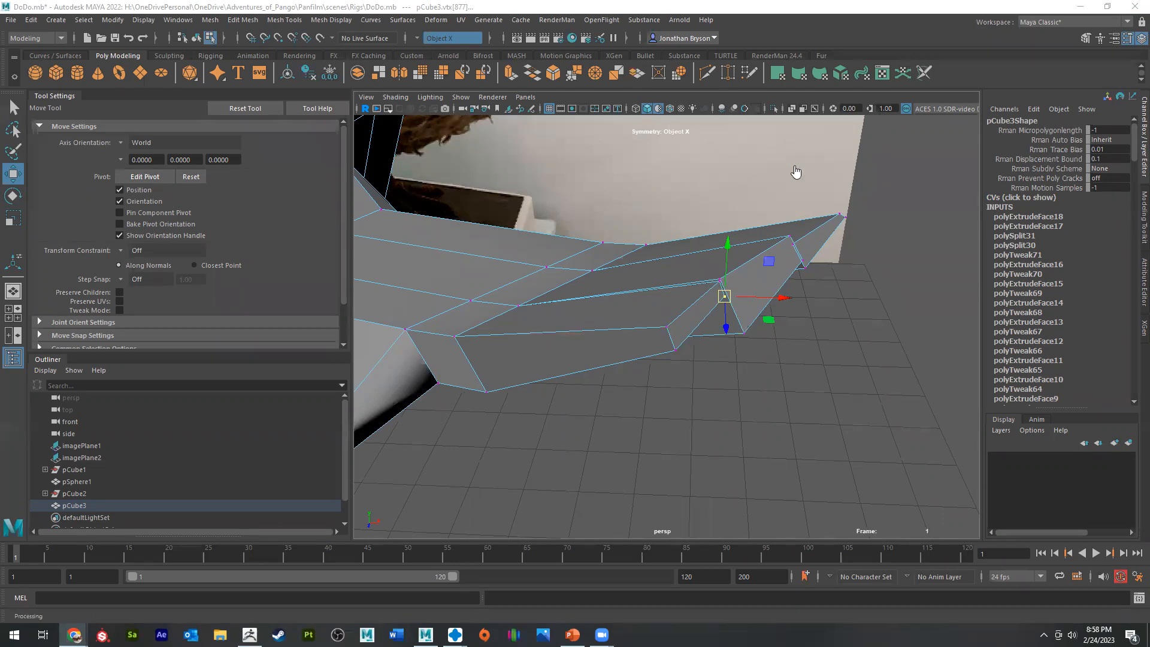
# Step: Examine the "zelda bird race" image results in the browser as wing reference and move the window out of the way
pyautogui.hotkey('alt', 'Tab')
pyautogui.click(463, 124)
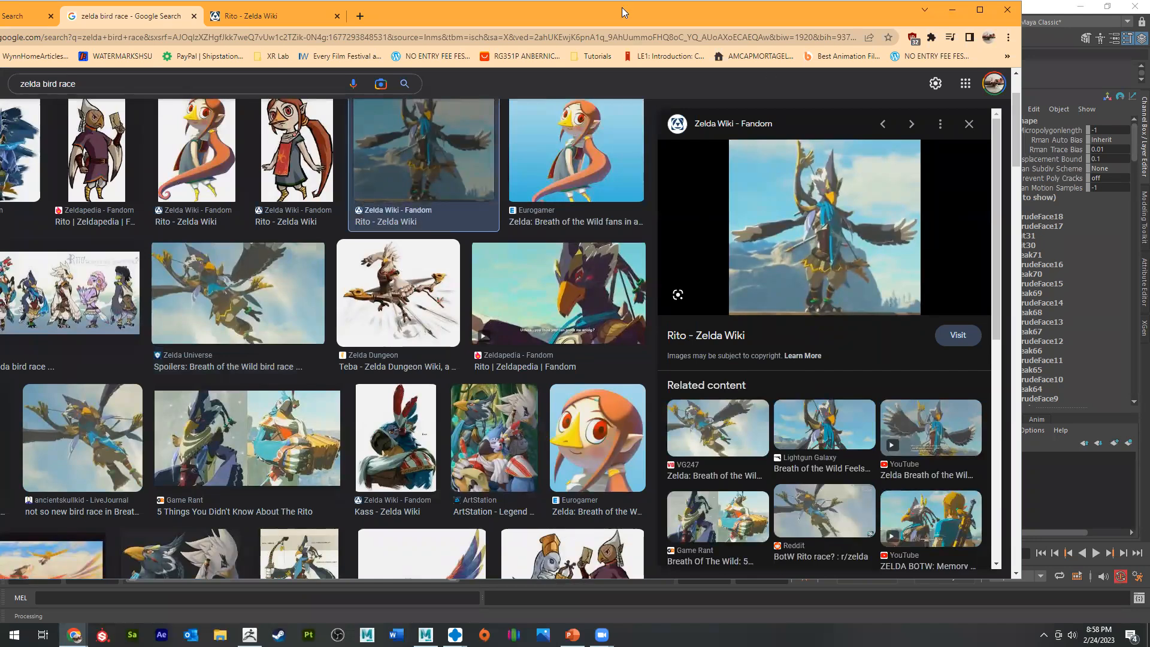
pyautogui.moveTo(623, 12); pyautogui.dragTo(0, 18)
# Step: Taper the digit's tip by moving the vertex pairs on both sides of its end face closer together
pyautogui.keyDown('alt'); pyautogui.moveTo(757, 386); pyautogui.dragTo(565, 352); pyautogui.keyUp('alt')
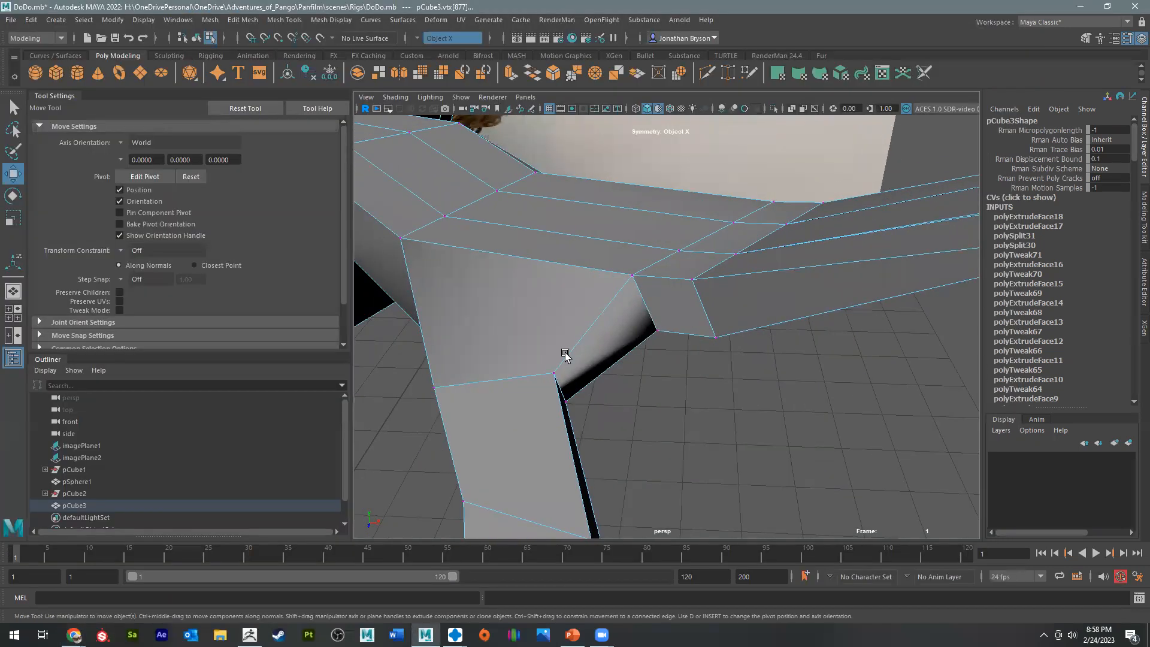
pyautogui.keyDown('alt'); pyautogui.moveTo(767, 247); pyautogui.dragTo(647, 367); pyautogui.keyUp('alt')
pyautogui.moveTo(631, 304); pyautogui.dragTo(591, 377, button='right')
pyautogui.moveTo(606, 361); pyautogui.dragTo(643, 470)
pyautogui.moveTo(674, 393); pyautogui.dragTo(724, 392)
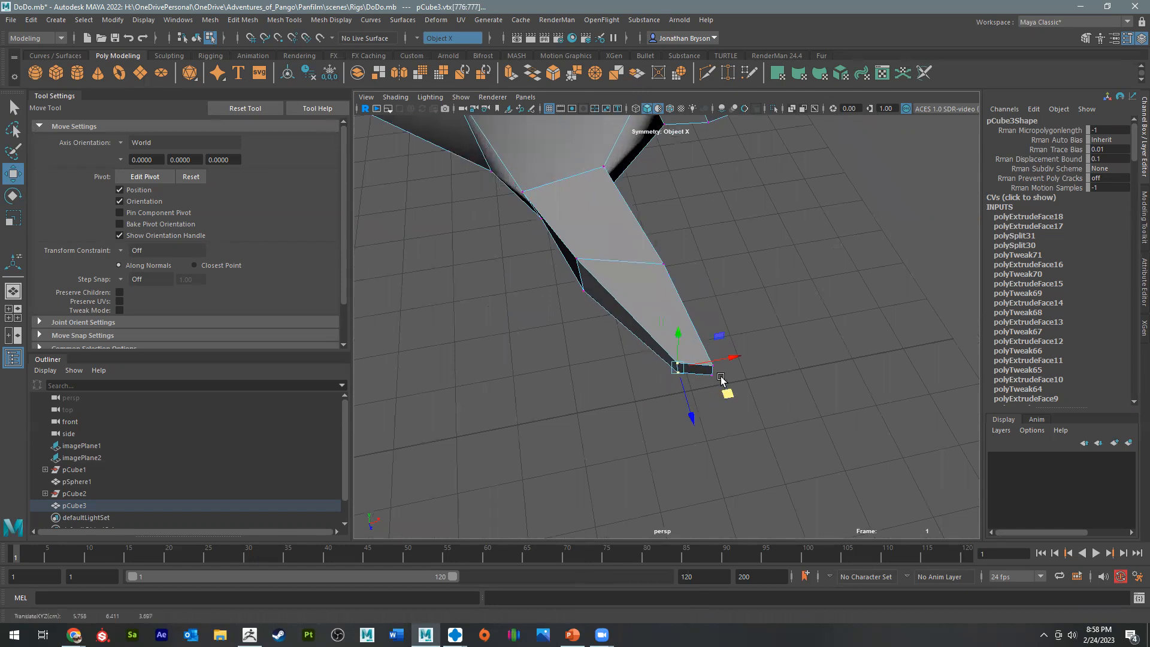
pyautogui.click(751, 397)
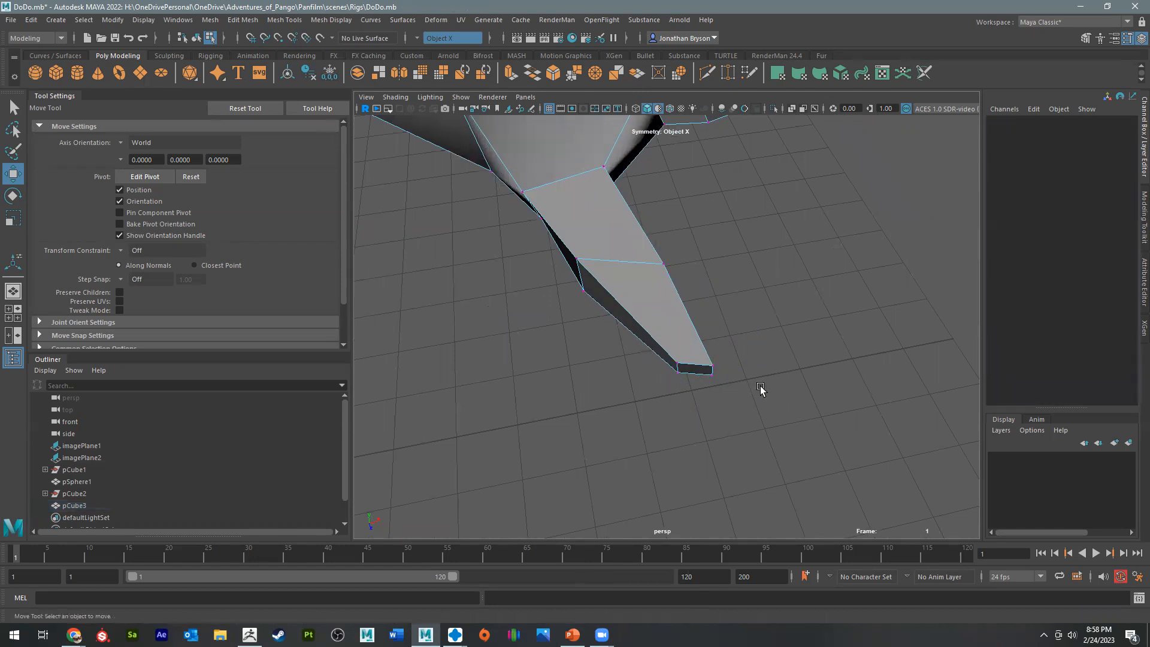
pyautogui.moveTo(701, 351); pyautogui.dragTo(699, 349)
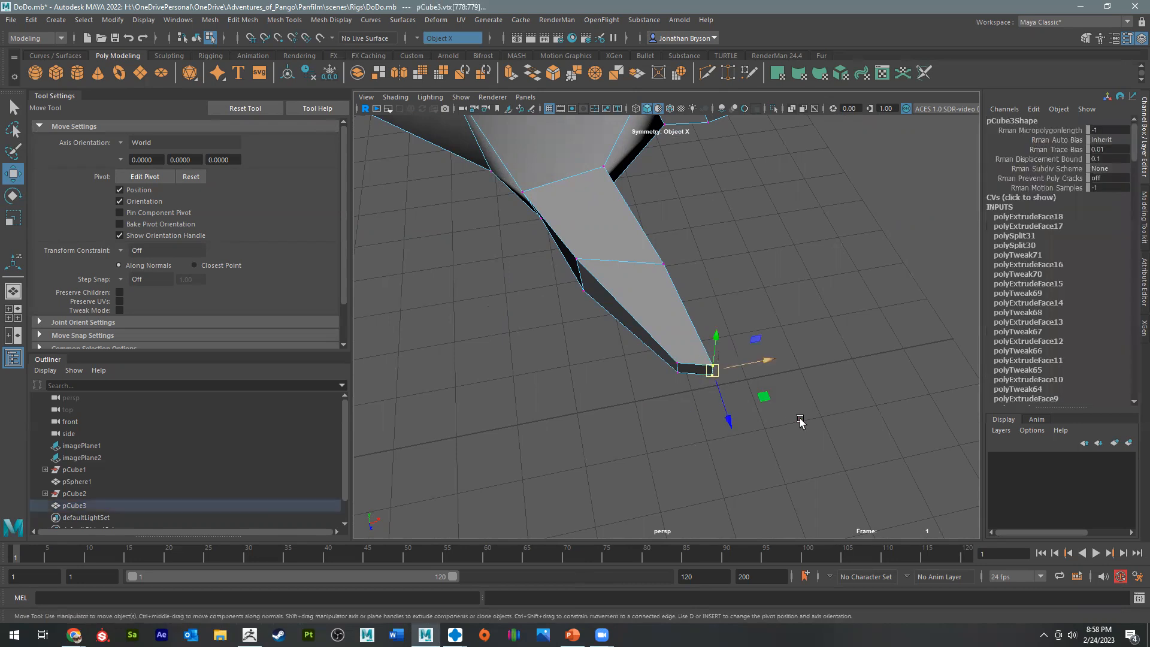
pyautogui.moveTo(763, 398); pyautogui.dragTo(753, 395)
pyautogui.moveTo(769, 423); pyautogui.dragTo(671, 400)
# Step: Narrow the tip of the feather nearest the digit by moving its end vertices closer together
pyautogui.keyDown('alt'); pyautogui.moveTo(721, 267); pyautogui.dragTo(652, 378); pyautogui.keyUp('alt')
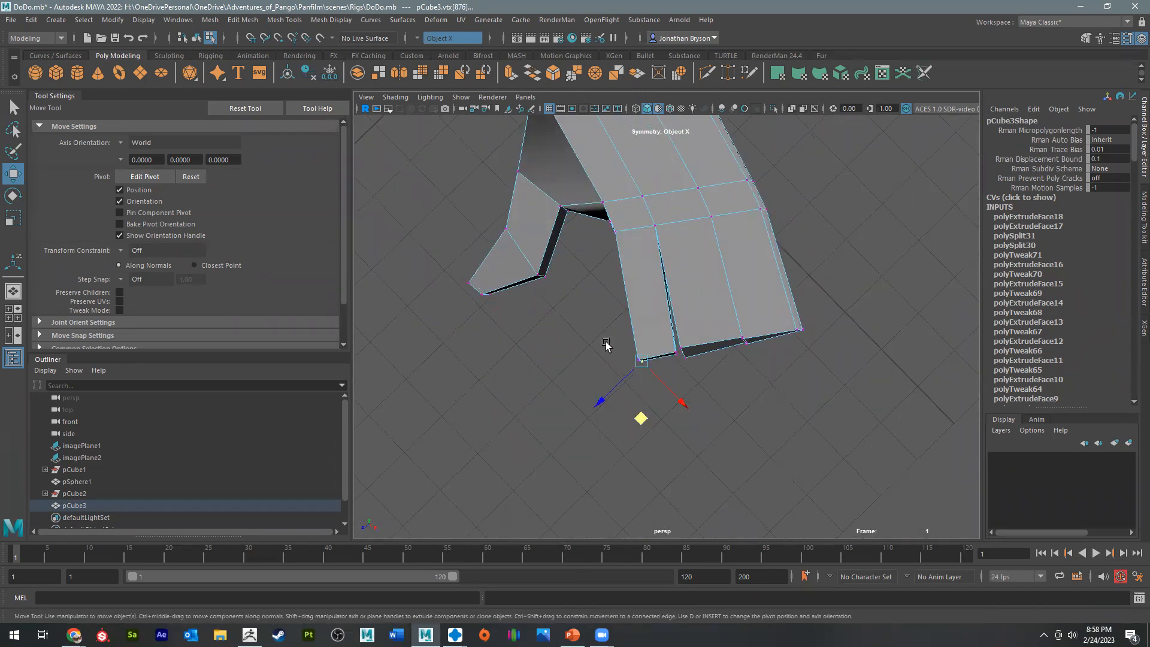
pyautogui.moveTo(634, 417); pyautogui.dragTo(644, 418)
pyautogui.moveTo(668, 341); pyautogui.dragTo(667, 341)
pyautogui.moveTo(675, 410); pyautogui.dragTo(661, 418)
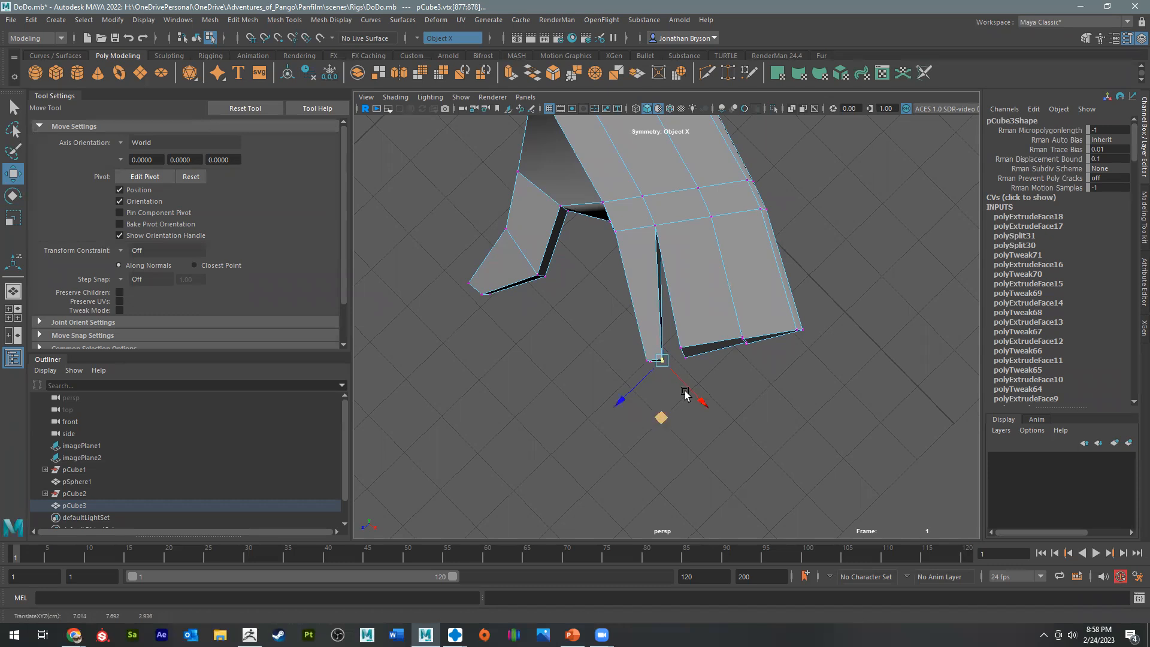
pyautogui.moveTo(695, 371); pyautogui.dragTo(672, 336)
pyautogui.moveTo(685, 411)
pyautogui.mouseDown()
pyautogui.moveTo(701, 406)
pyautogui.moveTo(683, 409)
pyautogui.mouseUp()
# Step: Separate the middle and outermost feathers and narrow the outermost feather's tip by moving their end vertices
pyautogui.keyDown('alt'); pyautogui.moveTo(734, 360); pyautogui.dragTo(805, 288); pyautogui.keyUp('alt')
pyautogui.click(799, 267)
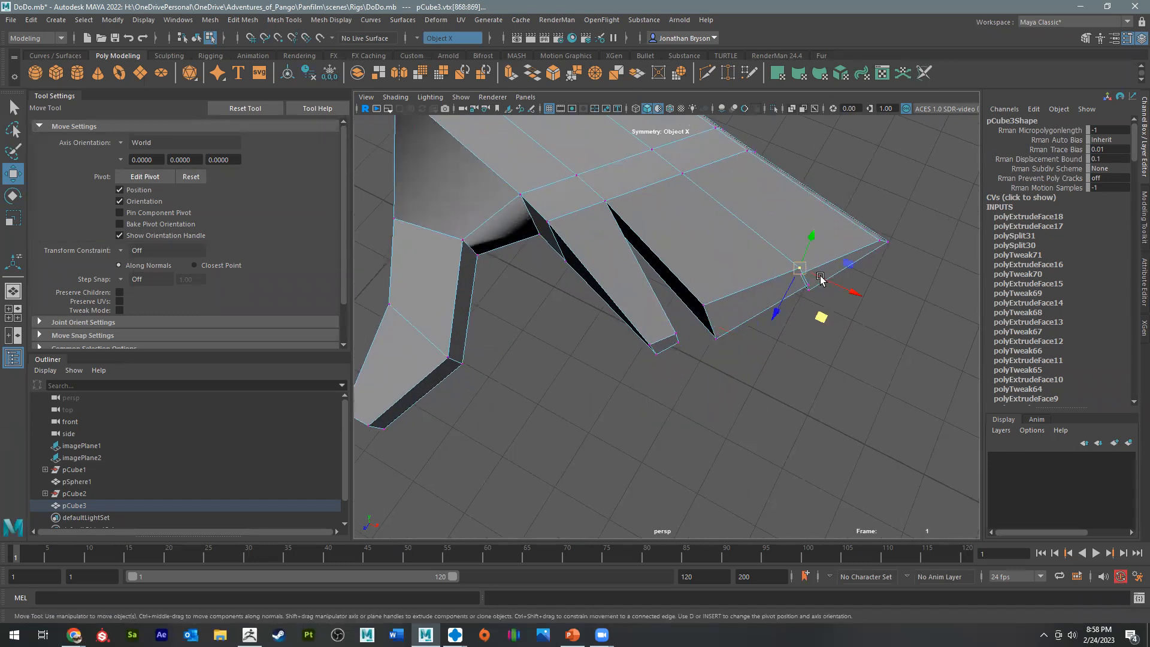
pyautogui.moveTo(820, 332); pyautogui.dragTo(783, 344)
pyautogui.click(891, 239)
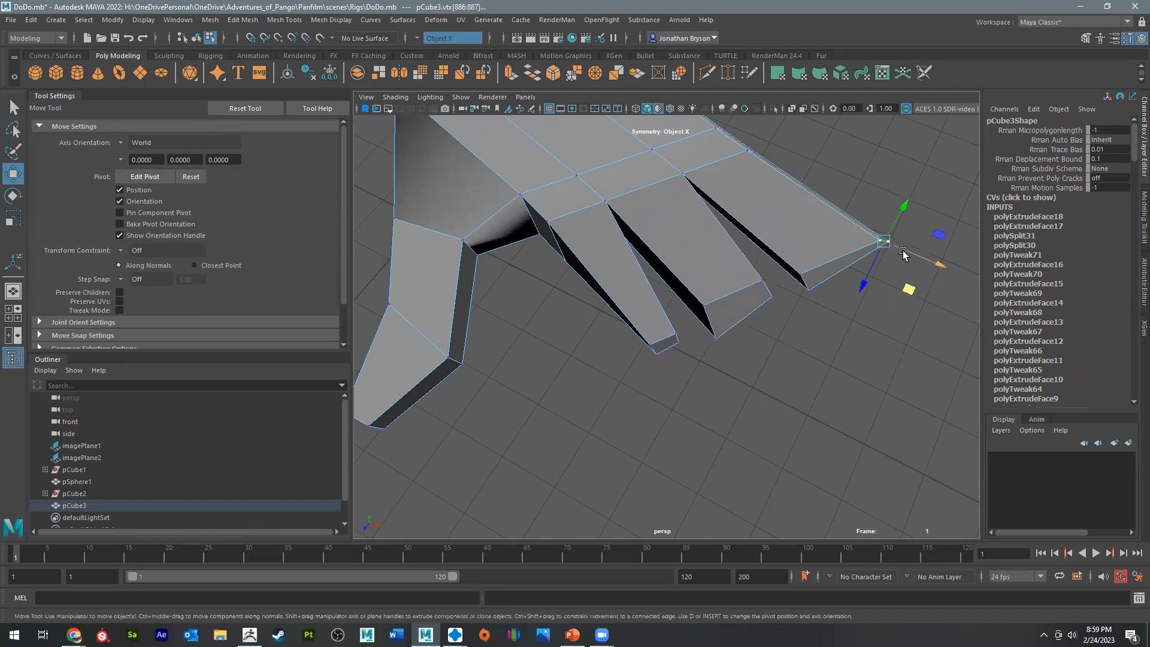
pyautogui.moveTo(909, 286); pyautogui.dragTo(875, 292)
pyautogui.click(803, 281)
pyautogui.moveTo(827, 332); pyautogui.dragTo(839, 306)
pyautogui.moveTo(876, 260); pyautogui.dragTo(841, 232)
pyautogui.moveTo(875, 294)
pyautogui.mouseDown()
pyautogui.moveTo(859, 268)
pyautogui.moveTo(857, 280)
pyautogui.mouseUp()
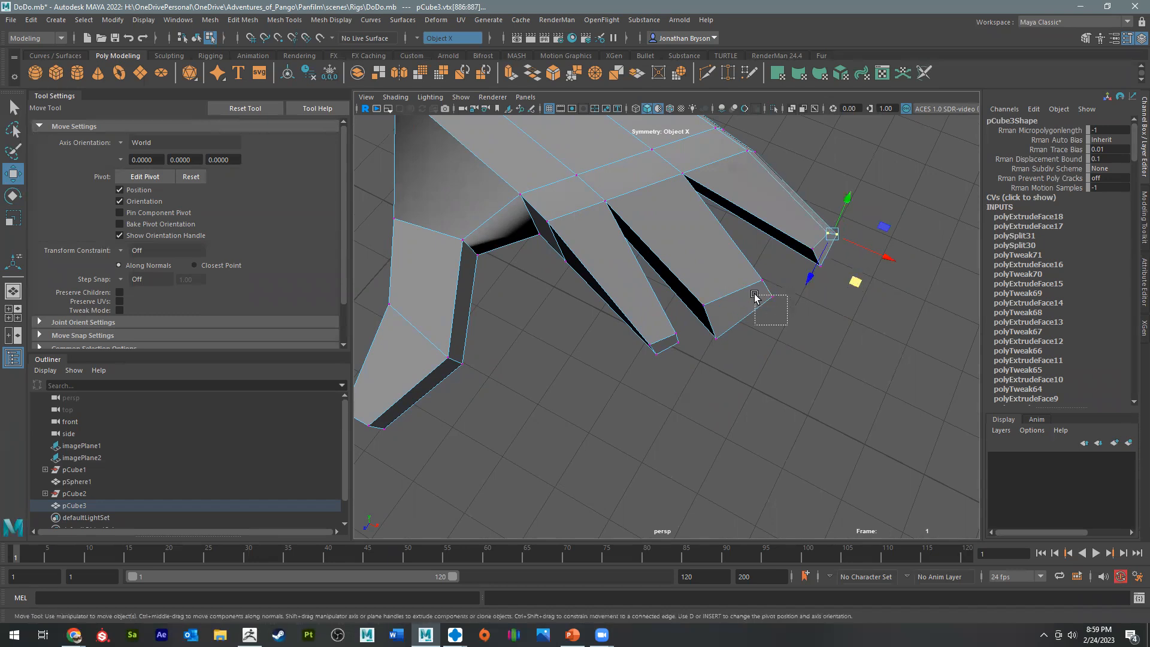
# Step: Lengthen the feather nearest the digit and extend and narrow the middle feather's tip by moving their end vertices
pyautogui.moveTo(755, 298); pyautogui.dragTo(751, 278)
pyautogui.moveTo(617, 323); pyautogui.dragTo(696, 485)
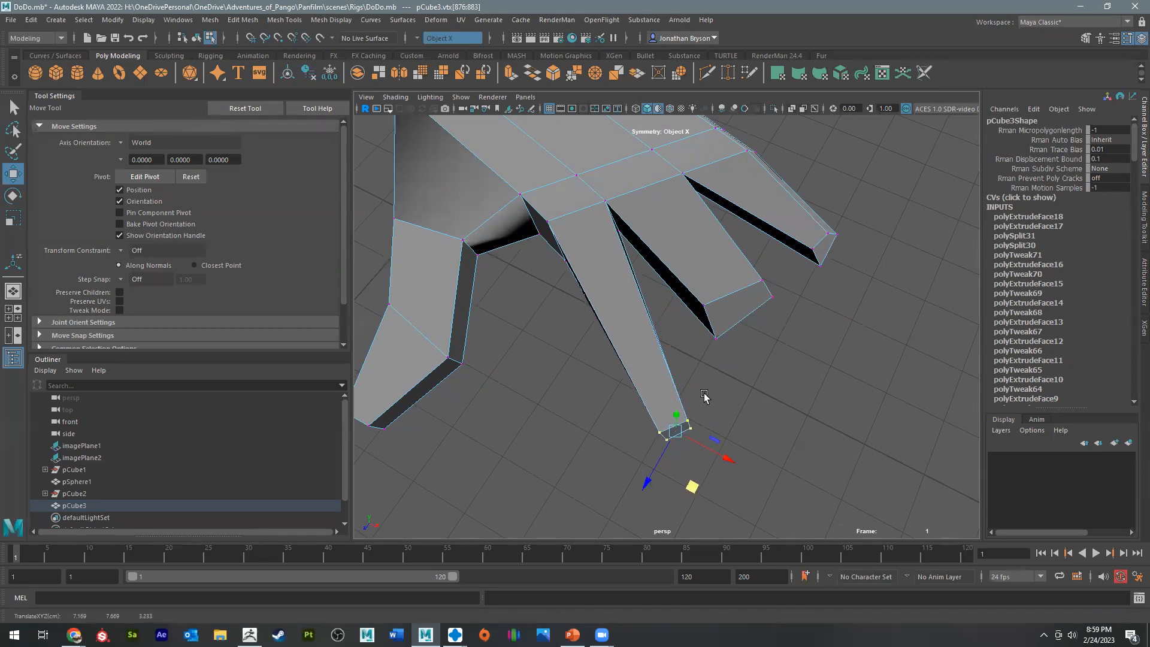
pyautogui.moveTo(723, 356); pyautogui.dragTo(763, 397)
pyautogui.moveTo(791, 323); pyautogui.dragTo(749, 261)
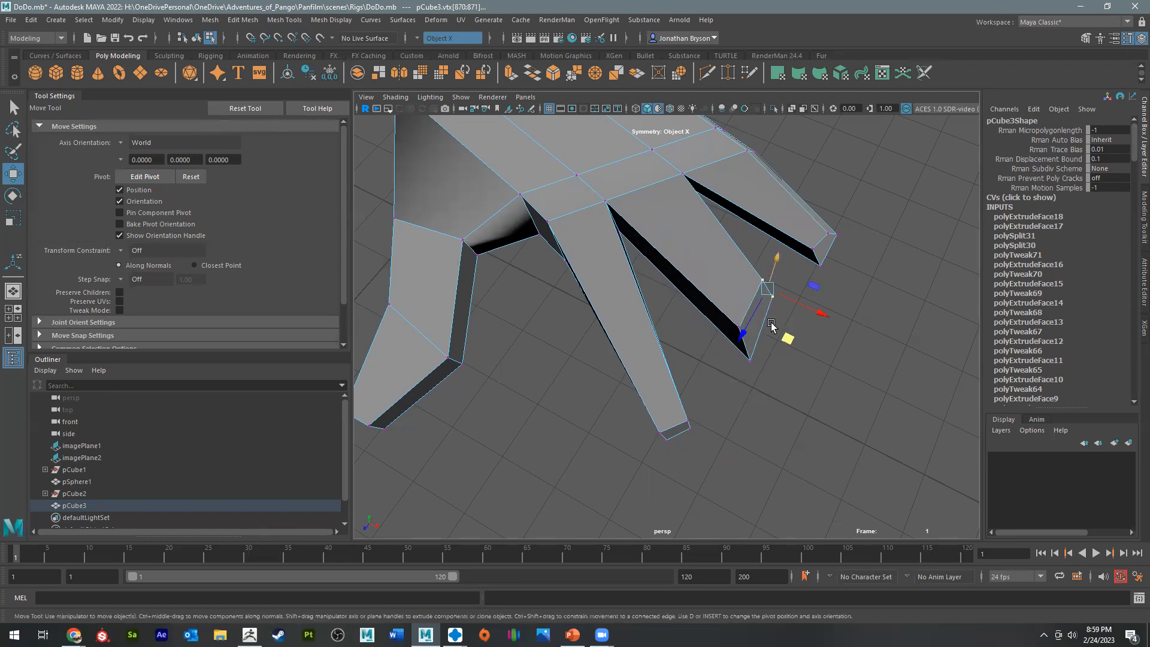
pyautogui.moveTo(790, 336); pyautogui.dragTo(801, 359)
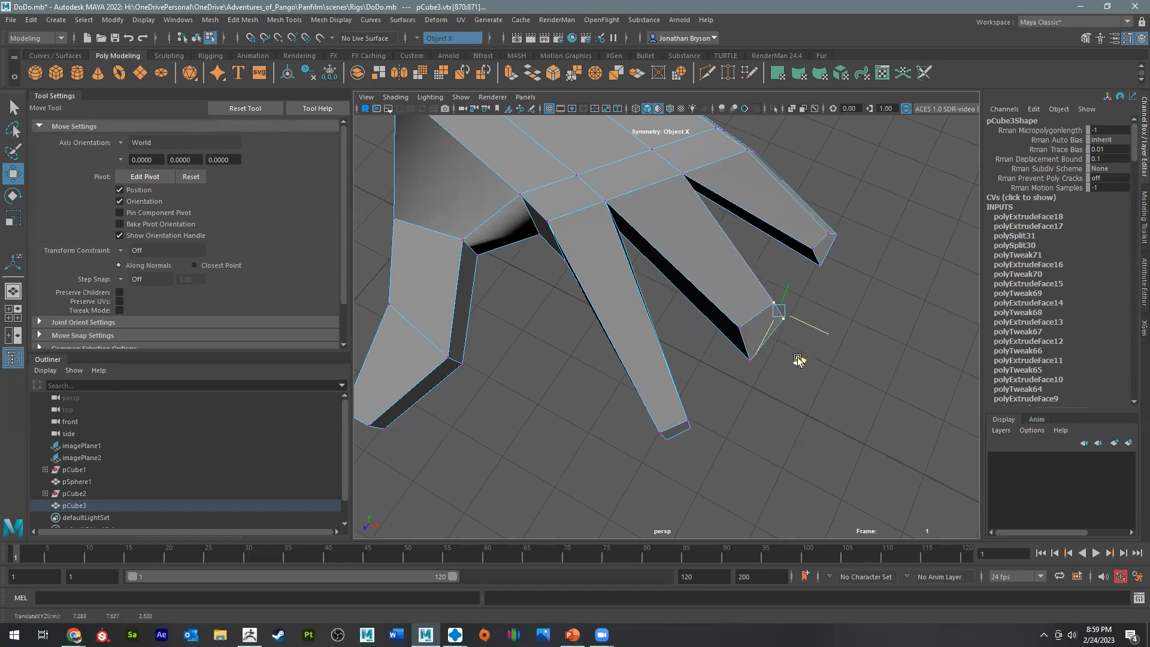
pyautogui.click(746, 359)
pyautogui.moveTo(769, 413); pyautogui.dragTo(759, 389)
# Step: Refine the individual corner vertices at the ends of the outermost and middle feathers
pyautogui.keyDown('alt'); pyautogui.moveTo(763, 385); pyautogui.dragTo(793, 412); pyautogui.keyUp('alt')
pyautogui.click(827, 287)
pyautogui.keyDown('alt'); pyautogui.moveTo(793, 412); pyautogui.dragTo(773, 347, button='middle'); pyautogui.keyUp('alt')
pyautogui.keyDown('alt'); pyautogui.moveTo(773, 348); pyautogui.dragTo(855, 383, button='right'); pyautogui.keyUp('alt')
pyautogui.click(837, 373)
pyautogui.moveTo(841, 392); pyautogui.dragTo(775, 349)
pyautogui.click(759, 340)
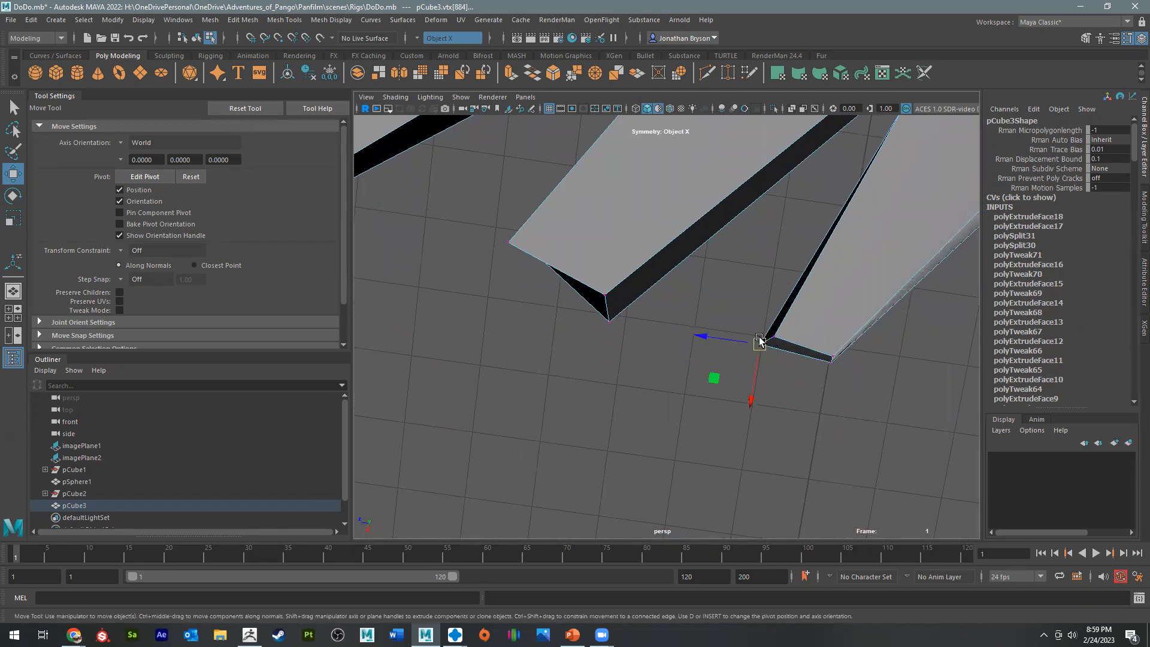
pyautogui.moveTo(763, 347); pyautogui.dragTo(598, 202)
pyautogui.click(607, 211)
pyautogui.click(513, 176)
pyautogui.moveTo(521, 185)
pyautogui.keyDown('alt'); pyautogui.mouseDown()
pyautogui.moveTo(688, 257)
pyautogui.moveTo(632, 246)
pyautogui.moveTo(747, 267)
pyautogui.moveTo(764, 315)
pyautogui.mouseUp(); pyautogui.keyUp('alt')
# Step: Reposition the edge-loop vertices across the upper side of the wing's arm to round its surface
pyautogui.keyDown('alt'); pyautogui.moveTo(765, 316); pyautogui.dragTo(713, 279, button='middle'); pyautogui.keyUp('alt')
pyautogui.keyDown('alt'); pyautogui.moveTo(787, 322); pyautogui.dragTo(780, 319); pyautogui.keyUp('alt')
pyautogui.moveTo(747, 222); pyautogui.dragTo(707, 250)
pyautogui.click(648, 280)
pyautogui.click(697, 263)
pyautogui.click(686, 207)
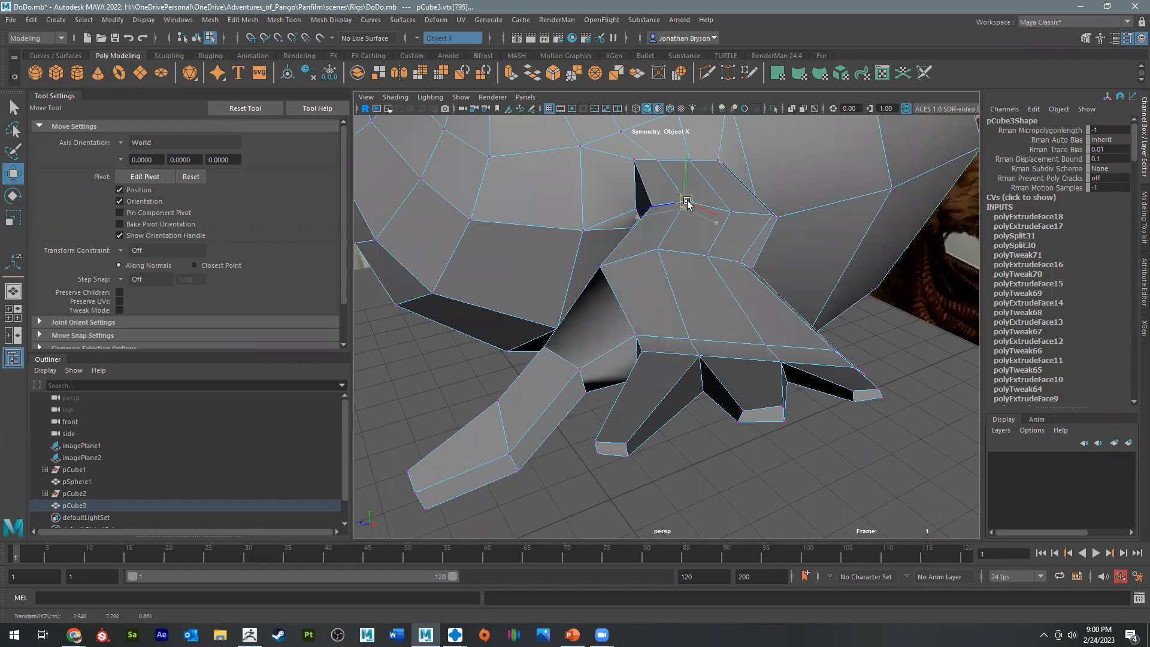
pyautogui.click(735, 208)
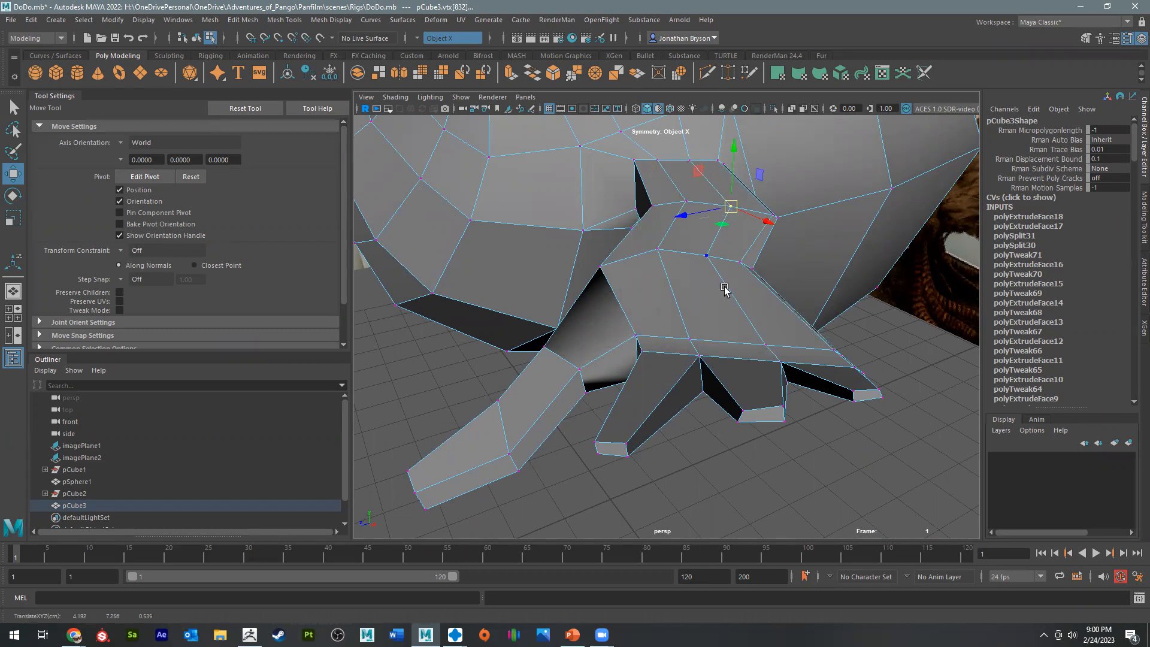
# Step: Move the inner edge-loop vertices on the wing's underside behind the feather bases to round the hand section
pyautogui.keyDown('alt'); pyautogui.moveTo(718, 307); pyautogui.dragTo(699, 206); pyautogui.keyUp('alt')
pyautogui.keyDown('alt'); pyautogui.moveTo(669, 423); pyautogui.dragTo(731, 214, button='middle'); pyautogui.keyUp('alt')
pyautogui.click(728, 203)
pyautogui.moveTo(728, 205); pyautogui.dragTo(726, 218)
pyautogui.click(803, 212)
pyautogui.moveTo(800, 223); pyautogui.dragTo(803, 228)
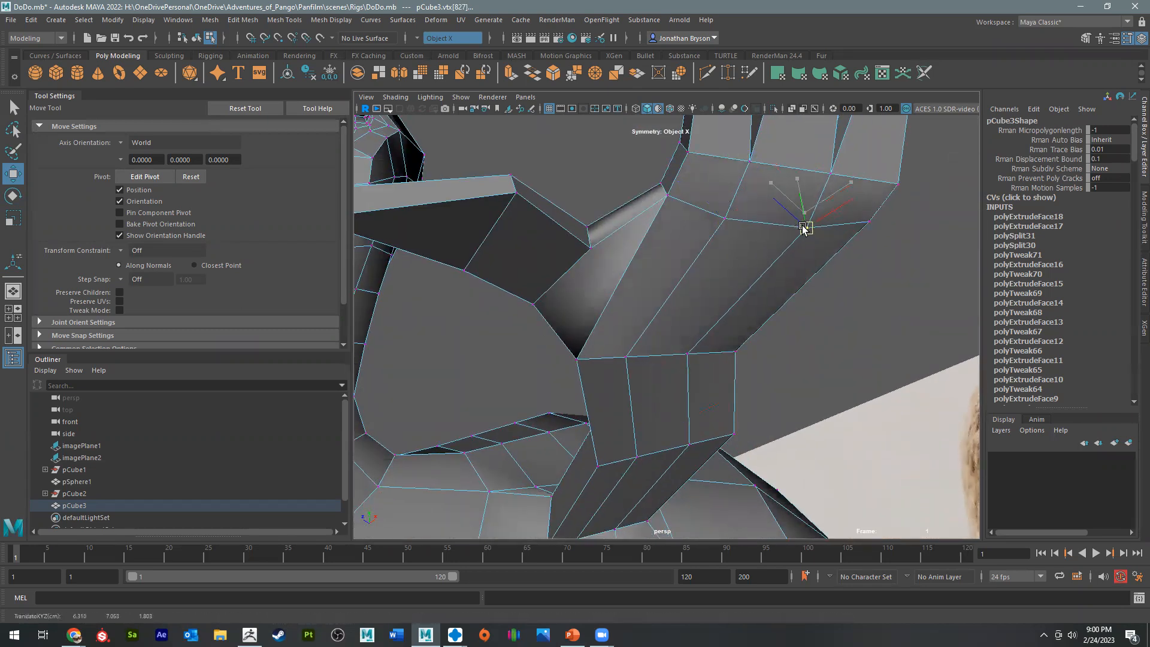
# Step: Reposition the inner edge-loop vertices along the wing's underside at the arm's two bends to round the arm
pyautogui.click(627, 358)
pyautogui.moveTo(627, 358); pyautogui.dragTo(697, 367)
pyautogui.click(689, 355)
pyautogui.click(638, 448)
pyautogui.click(639, 458)
pyautogui.moveTo(638, 458); pyautogui.dragTo(693, 455)
pyautogui.click(691, 444)
pyautogui.keyDown('alt'); pyautogui.moveTo(587, 500); pyautogui.dragTo(600, 404, button='middle'); pyautogui.keyUp('alt')
pyautogui.click(593, 436)
pyautogui.moveTo(592, 435); pyautogui.dragTo(777, 341)
pyautogui.click(634, 429)
pyautogui.click(777, 353)
# Step: Adjust the vertices along the upper arm and around the top of the shoulder where the wing joins the body
pyautogui.keyDown('alt'); pyautogui.moveTo(768, 264); pyautogui.dragTo(733, 276); pyautogui.keyUp('alt')
pyautogui.click(740, 246)
pyautogui.keyDown('alt'); pyautogui.moveTo(752, 312); pyautogui.dragTo(684, 363); pyautogui.keyUp('alt')
pyautogui.click(684, 381)
pyautogui.keyDown('alt'); pyautogui.moveTo(811, 385); pyautogui.dragTo(713, 335); pyautogui.keyUp('alt')
pyautogui.click(697, 304)
pyautogui.moveTo(697, 296)
pyautogui.mouseDown()
pyautogui.moveTo(704, 240)
pyautogui.moveTo(693, 239)
pyautogui.moveTo(695, 262)
pyautogui.mouseUp()
pyautogui.click(695, 227)
pyautogui.keyDown('alt'); pyautogui.moveTo(642, 299); pyautogui.dragTo(579, 382); pyautogui.keyUp('alt')
pyautogui.click(611, 198)
pyautogui.click(621, 259)
pyautogui.keyDown('alt'); pyautogui.moveTo(626, 339); pyautogui.dragTo(640, 282); pyautogui.keyUp('alt')
pyautogui.click(646, 247)
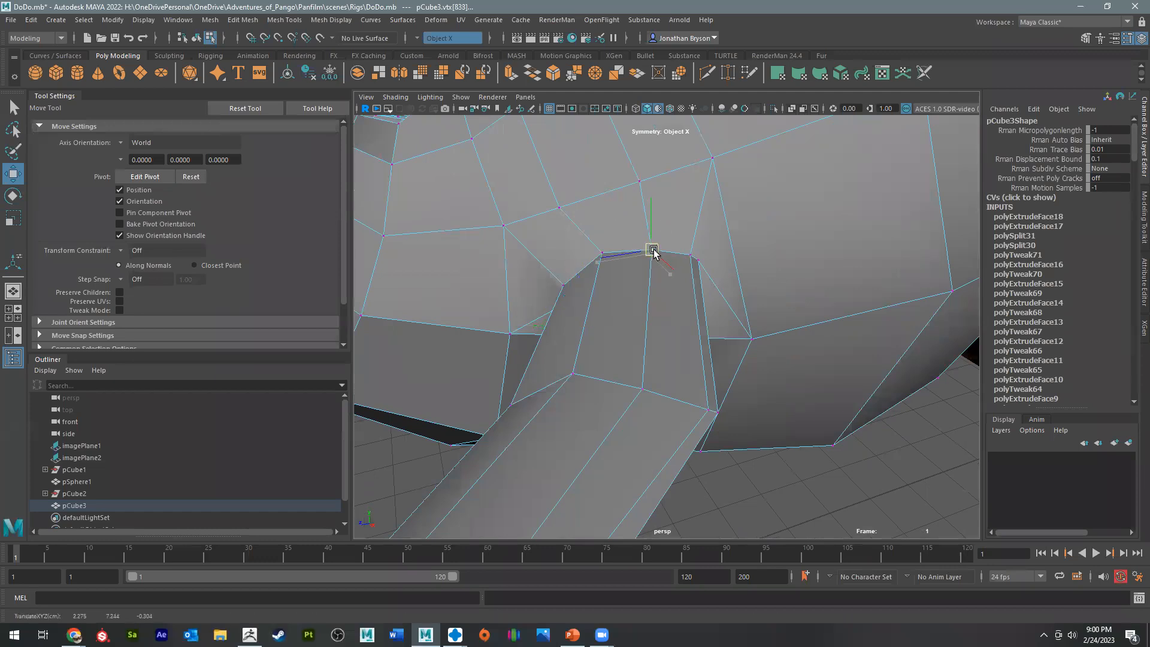
# Step: Reposition the body and wing vertices around the armpit and the underside of the shoulder joint
pyautogui.keyDown('alt'); pyautogui.moveTo(745, 282); pyautogui.dragTo(711, 285); pyautogui.keyUp('alt')
pyautogui.keyDown('alt'); pyautogui.moveTo(838, 377); pyautogui.dragTo(593, 311, button='middle'); pyautogui.keyUp('alt')
pyautogui.keyDown('alt'); pyautogui.moveTo(593, 311); pyautogui.dragTo(609, 333); pyautogui.keyUp('alt')
pyautogui.click(621, 349)
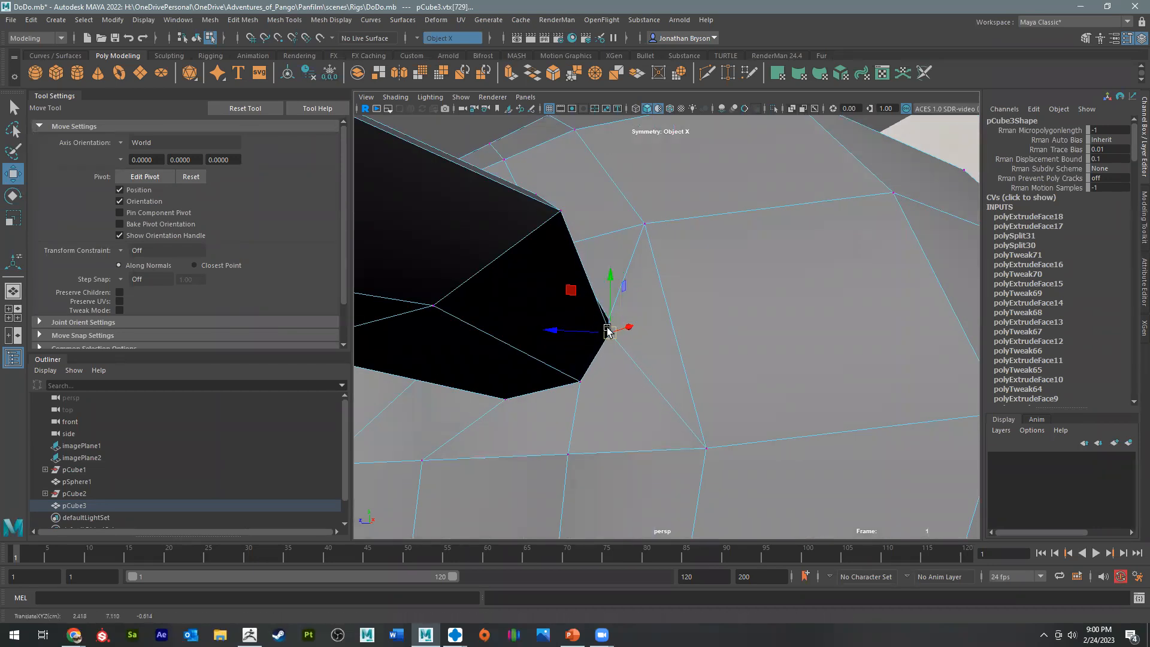
pyautogui.keyDown('alt'); pyautogui.moveTo(539, 187); pyautogui.dragTo(755, 349); pyautogui.keyUp('alt')
pyautogui.click(765, 348)
pyautogui.keyDown('alt'); pyautogui.moveTo(707, 401); pyautogui.dragTo(593, 384); pyautogui.keyUp('alt')
pyautogui.click(591, 390)
pyautogui.click(515, 418)
pyautogui.click(504, 413)
pyautogui.moveTo(503, 413); pyautogui.dragTo(558, 314)
pyautogui.click(560, 362)
pyautogui.moveTo(578, 297); pyautogui.dragTo(644, 349)
pyautogui.click(621, 362)
pyautogui.click(748, 212)
pyautogui.keyDown('alt'); pyautogui.moveTo(765, 216); pyautogui.dragTo(517, 283); pyautogui.keyUp('alt')
# Step: Move the vertices at the feather bases on both sides of the hand to even out the narrow edge loop
pyautogui.press('f')
pyautogui.keyDown('alt'); pyautogui.moveTo(601, 331); pyautogui.dragTo(686, 402); pyautogui.keyUp('alt')
pyautogui.click(708, 392)
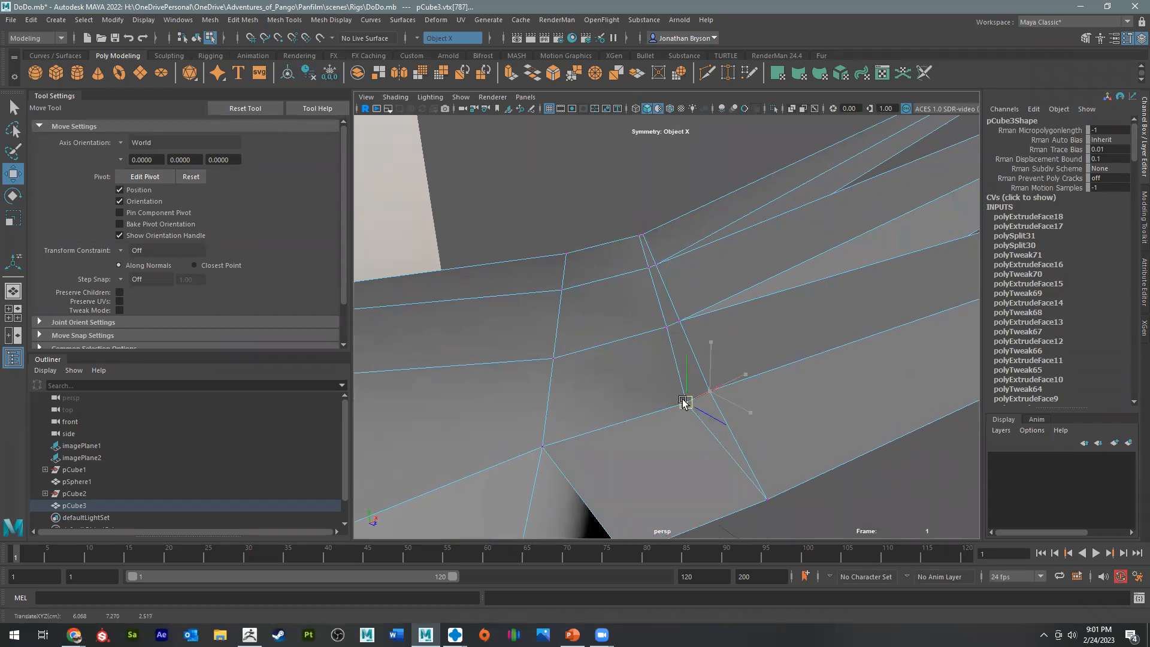
pyautogui.click(766, 500)
pyautogui.keyDown('alt'); pyautogui.moveTo(755, 486); pyautogui.dragTo(616, 314); pyautogui.keyUp('alt')
pyautogui.moveTo(694, 349)
pyautogui.mouseDown()
pyautogui.moveTo(675, 353)
pyautogui.moveTo(597, 287)
pyautogui.moveTo(663, 354)
pyautogui.moveTo(699, 366)
pyautogui.mouseUp()
pyautogui.click(705, 362)
pyautogui.click(721, 342)
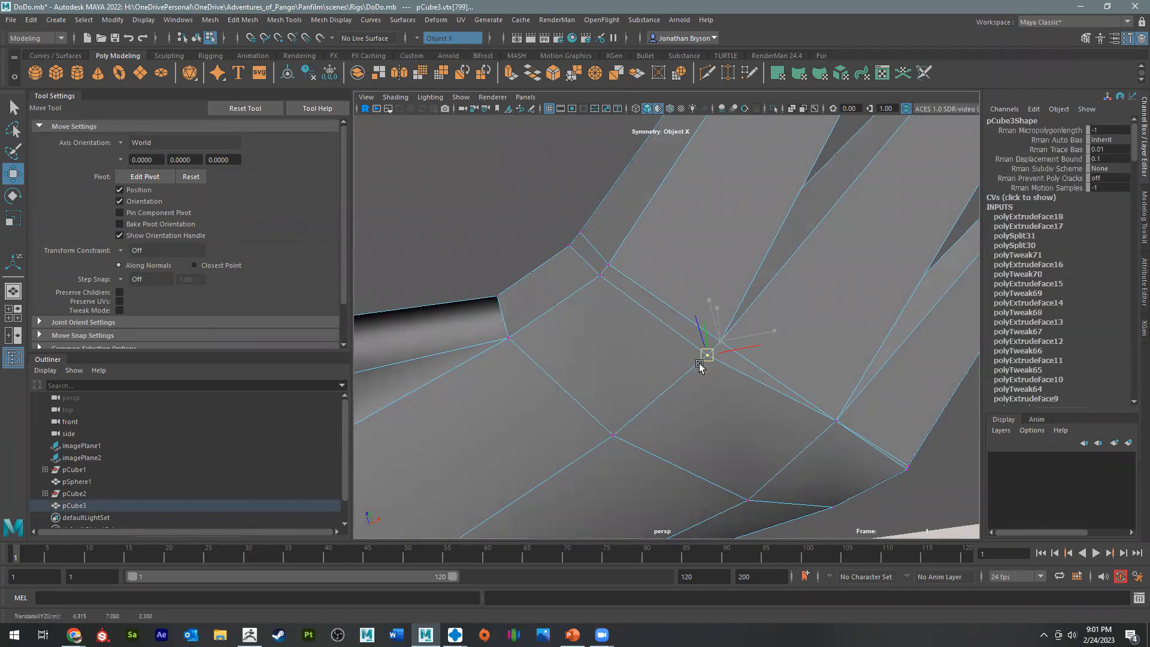
pyautogui.click(827, 442)
pyautogui.moveTo(827, 441); pyautogui.dragTo(813, 443)
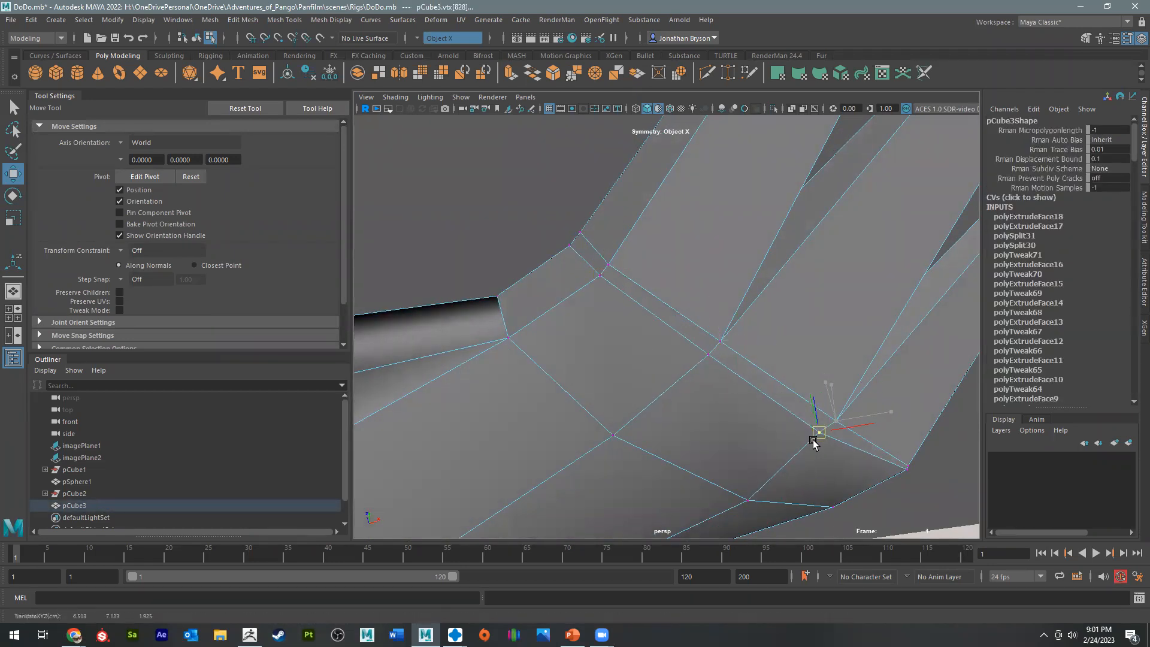
# Step: Preview the wing in smoothed display, examine the feathers and digit, and return to the unsmoothed mesh
pyautogui.press('3')
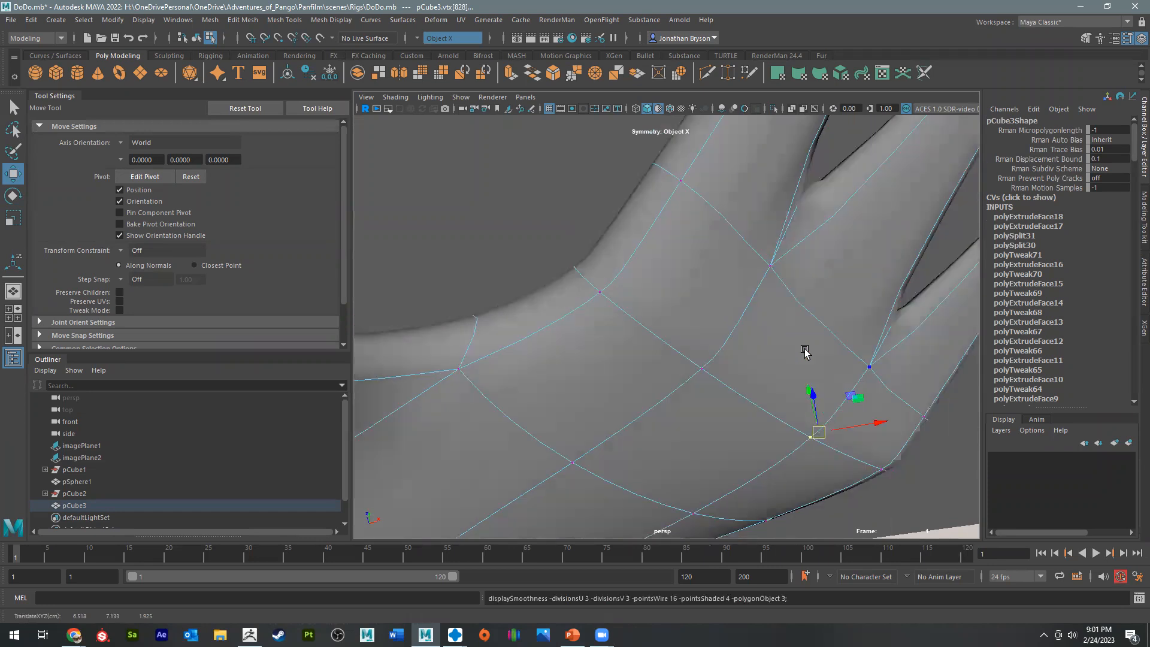
pyautogui.keyDown('alt'); pyautogui.moveTo(828, 344); pyautogui.dragTo(731, 352); pyautogui.keyUp('alt')
pyautogui.keyDown('alt'); pyautogui.moveTo(731, 351); pyautogui.dragTo(611, 509, button='middle'); pyautogui.keyUp('alt')
pyautogui.keyDown('alt'); pyautogui.moveTo(629, 431); pyautogui.dragTo(479, 395, button='right'); pyautogui.keyUp('alt')
pyautogui.keyDown('alt'); pyautogui.moveTo(575, 387); pyautogui.dragTo(737, 494); pyautogui.keyUp('alt')
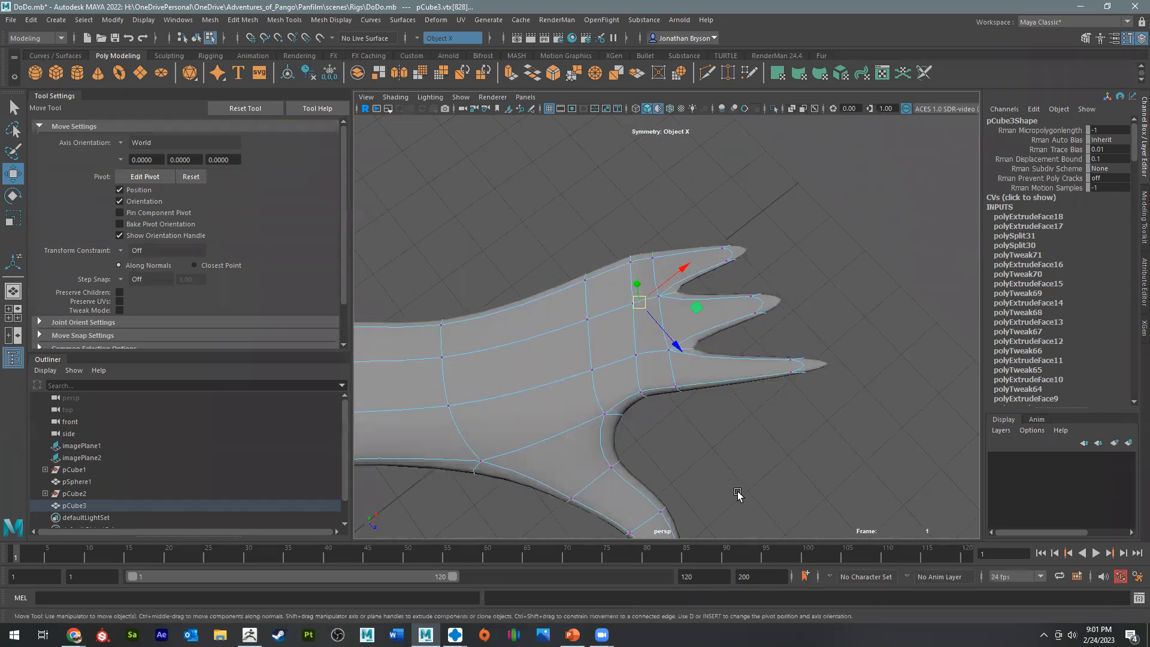
pyautogui.press('1')
# Step: Insert an edge loop on each side of the wing's elbow bend with Multi-Cut
pyautogui.keyDown('alt'); pyautogui.moveTo(703, 347); pyautogui.dragTo(712, 251); pyautogui.keyUp('alt')
pyautogui.keyDown('shift'); pyautogui.moveTo(701, 203); pyautogui.dragTo(638, 207, button='right'); pyautogui.keyUp('shift')
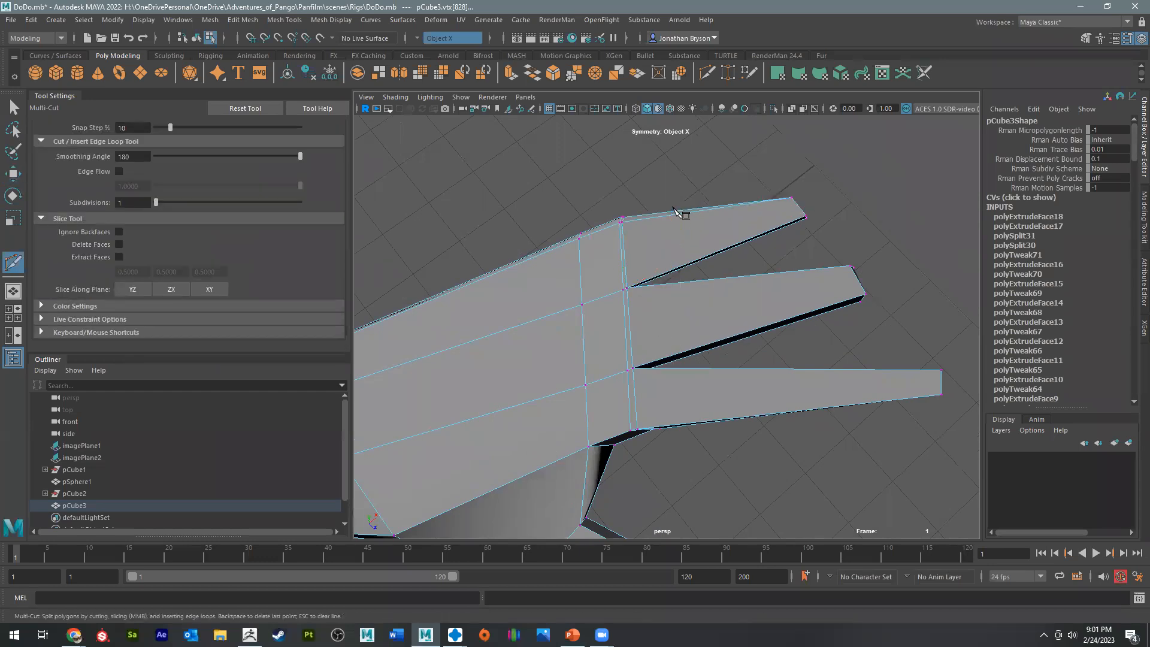
pyautogui.click(585, 385)
pyautogui.keyDown('alt'); pyautogui.moveTo(461, 401); pyautogui.dragTo(752, 314, button='middle'); pyautogui.keyUp('alt')
pyautogui.scroll(-4, 659, 341)
pyautogui.keyDown('alt'); pyautogui.moveTo(604, 339); pyautogui.dragTo(821, 285, button='middle'); pyautogui.keyUp('alt')
pyautogui.keyDown('alt'); pyautogui.moveTo(708, 246); pyautogui.dragTo(620, 277, button='middle'); pyautogui.keyUp('alt')
pyautogui.keyDown('alt'); pyautogui.moveTo(716, 280); pyautogui.dragTo(850, 286, button='right'); pyautogui.keyUp('alt')
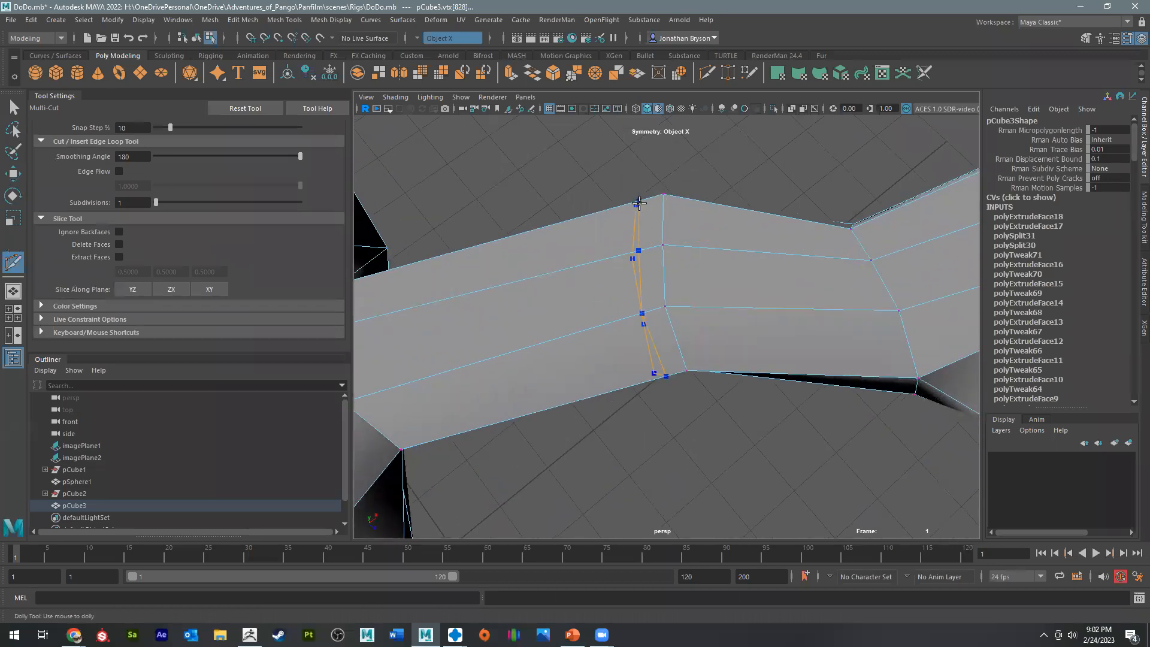
pyautogui.keyDown('ctrl'); pyautogui.click(630, 203); pyautogui.keyUp('ctrl')
pyautogui.keyDown('ctrl'); pyautogui.click(695, 203); pyautogui.keyUp('ctrl')
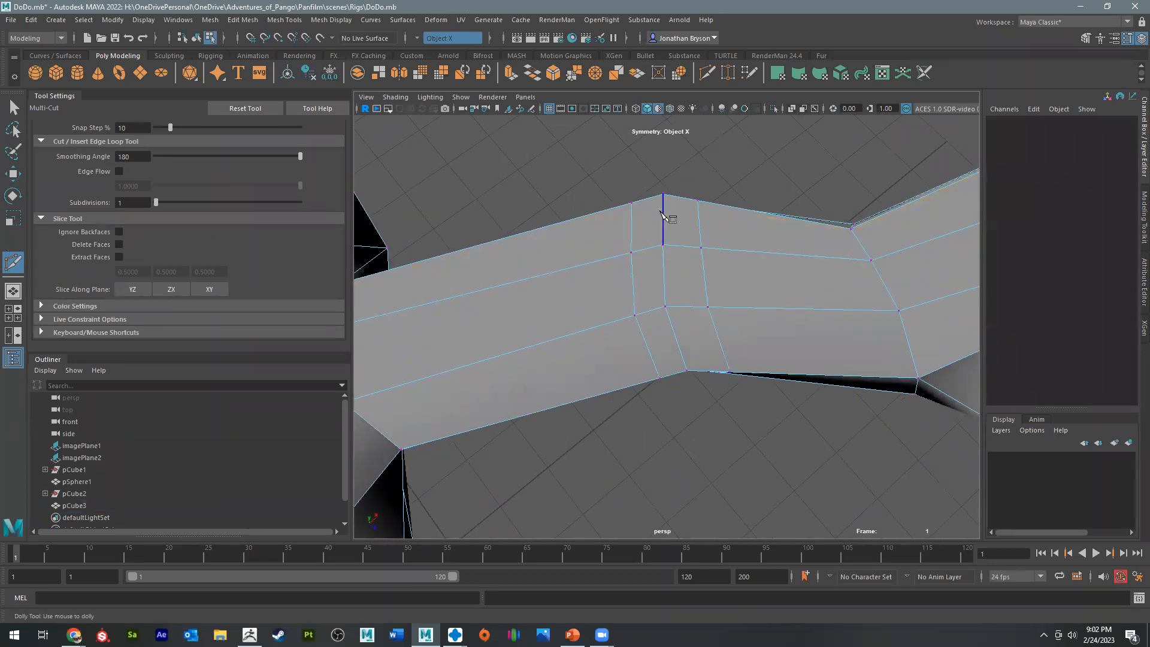
# Step: Insert an edge loop on the body around the wing's shoulder joint with Multi-Cut and undo a stray cut
pyautogui.keyDown('alt'); pyautogui.moveTo(636, 407); pyautogui.dragTo(521, 277); pyautogui.keyUp('alt')
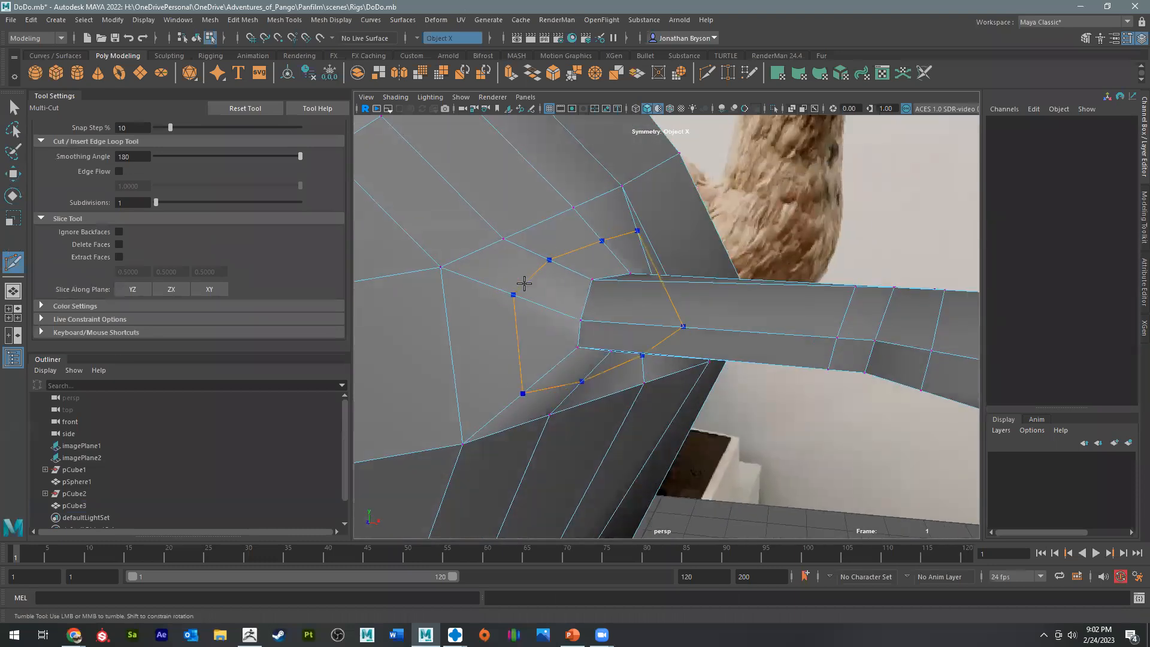
pyautogui.keyDown('ctrl'); pyautogui.click(507, 281); pyautogui.keyUp('ctrl')
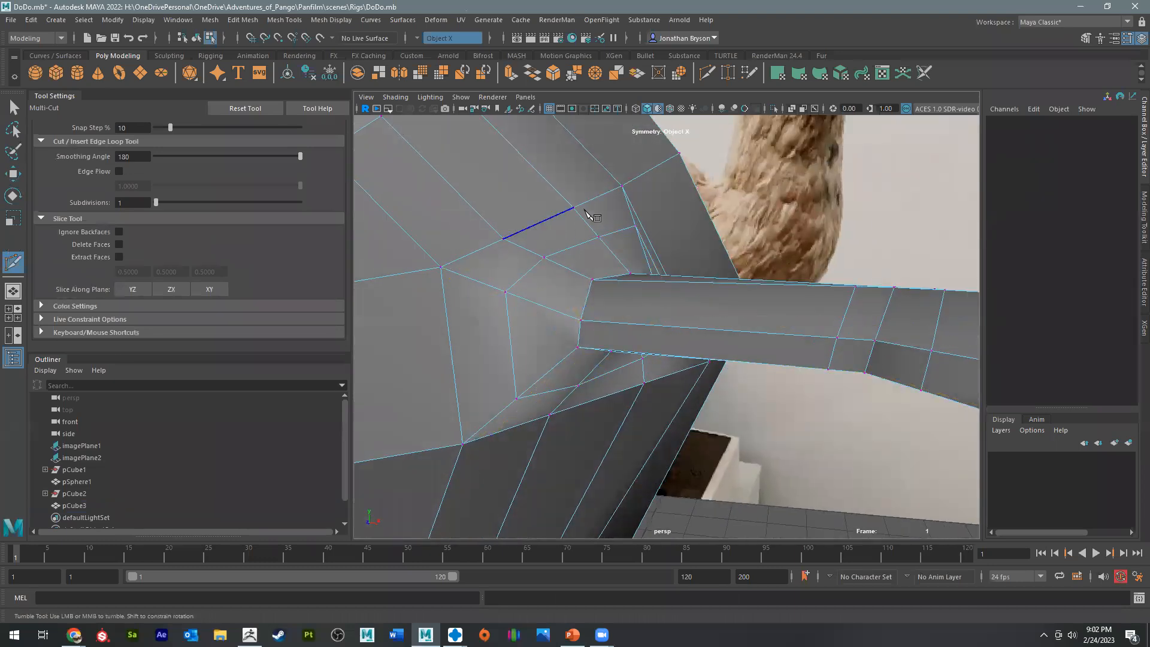
pyautogui.click(508, 289)
pyautogui.click(441, 267)
pyautogui.hotkey('ctrl', 'z')
pyautogui.click(516, 398)
# Step: Insert an edge loop on each side of the existing wrist loop
pyautogui.keyDown('alt'); pyautogui.moveTo(593, 298); pyautogui.dragTo(901, 436); pyautogui.keyUp('alt')
pyautogui.scroll(5, 901, 436)
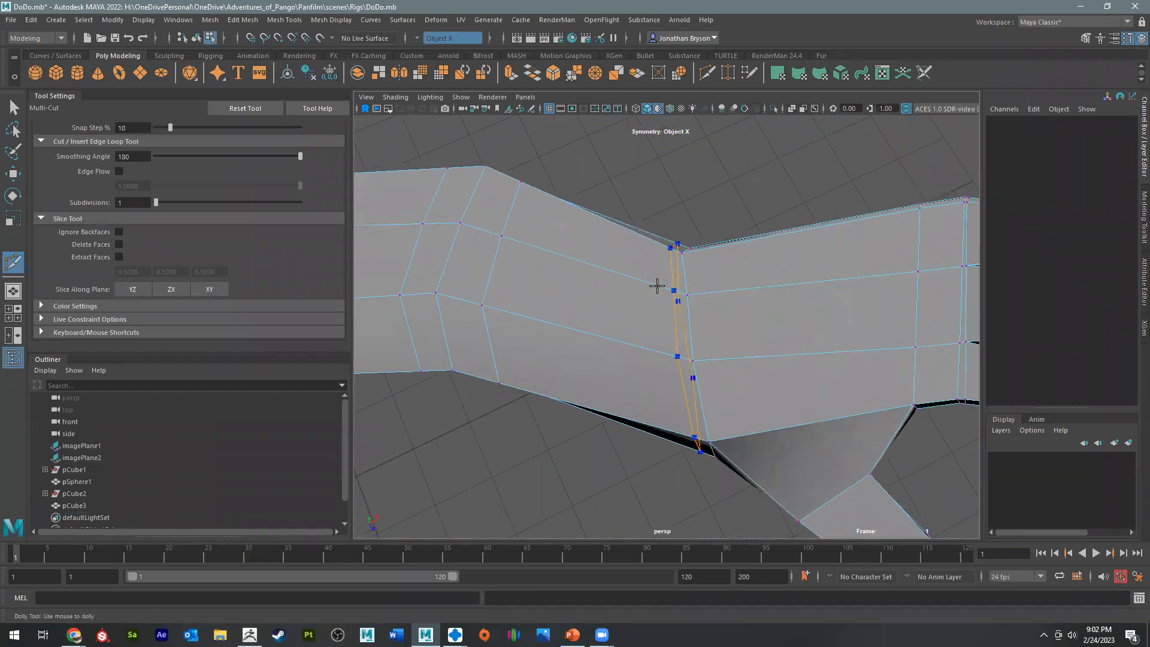
pyautogui.keyDown('alt'); pyautogui.moveTo(672, 462); pyautogui.dragTo(721, 406); pyautogui.keyUp('alt')
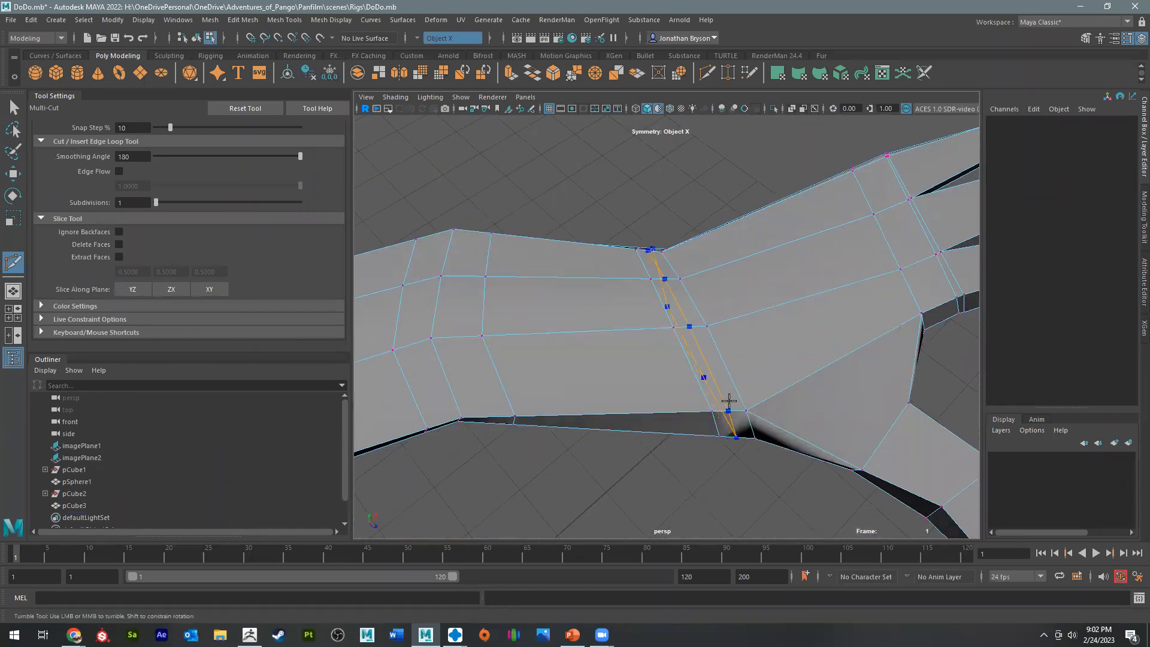
pyautogui.keyDown('alt'); pyautogui.moveTo(684, 441); pyautogui.dragTo(788, 447); pyautogui.keyUp('alt')
# Step: Insert edge loops across the base of the digit and on both sides of its joint
pyautogui.scroll(8, 788, 448)
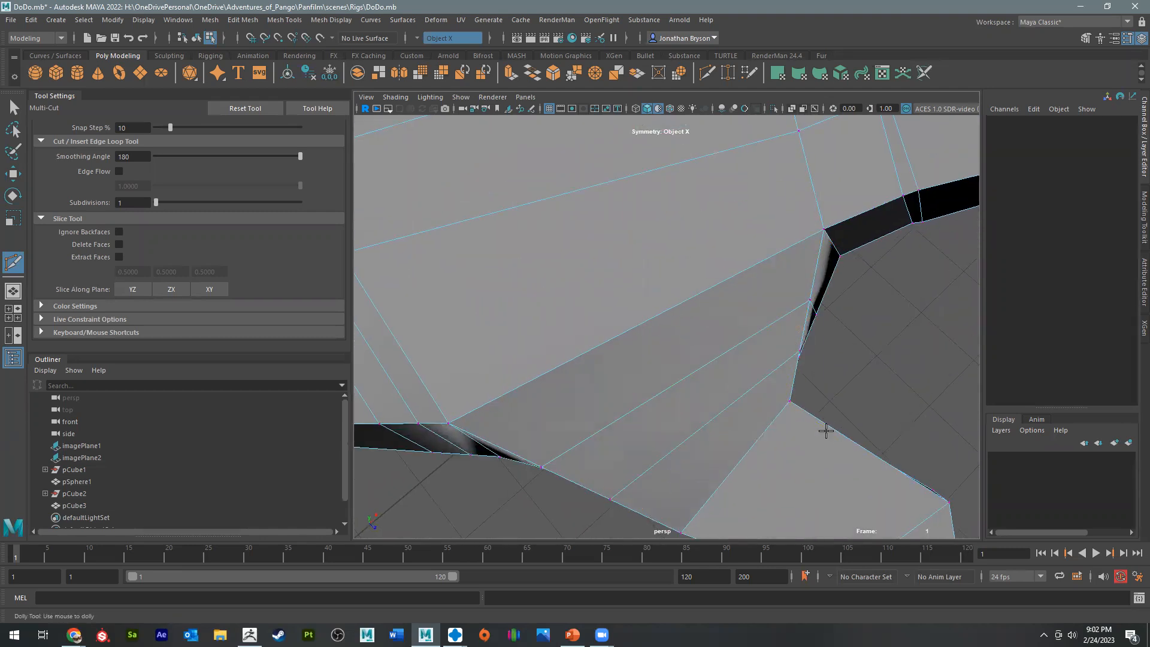
pyautogui.keyDown('alt'); pyautogui.moveTo(856, 484); pyautogui.dragTo(727, 327, button='middle'); pyautogui.keyUp('alt')
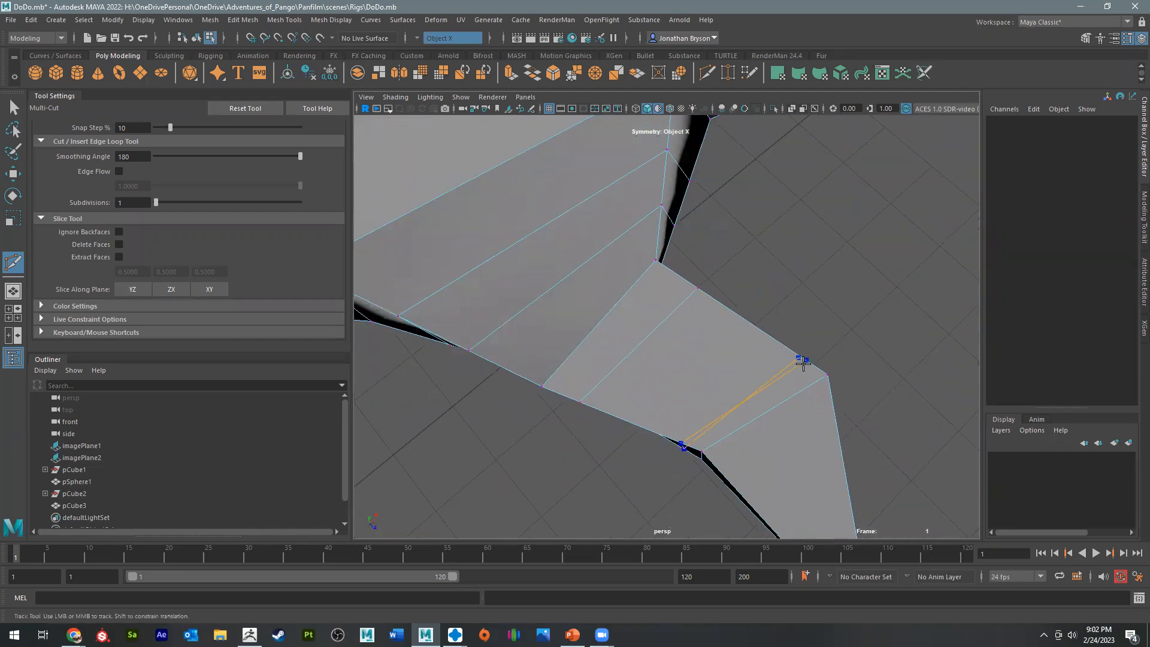
pyautogui.keyDown('alt'); pyautogui.moveTo(840, 466); pyautogui.dragTo(724, 335); pyautogui.keyUp('alt')
pyautogui.keyDown('alt'); pyautogui.moveTo(688, 261); pyautogui.dragTo(693, 192); pyautogui.keyUp('alt')
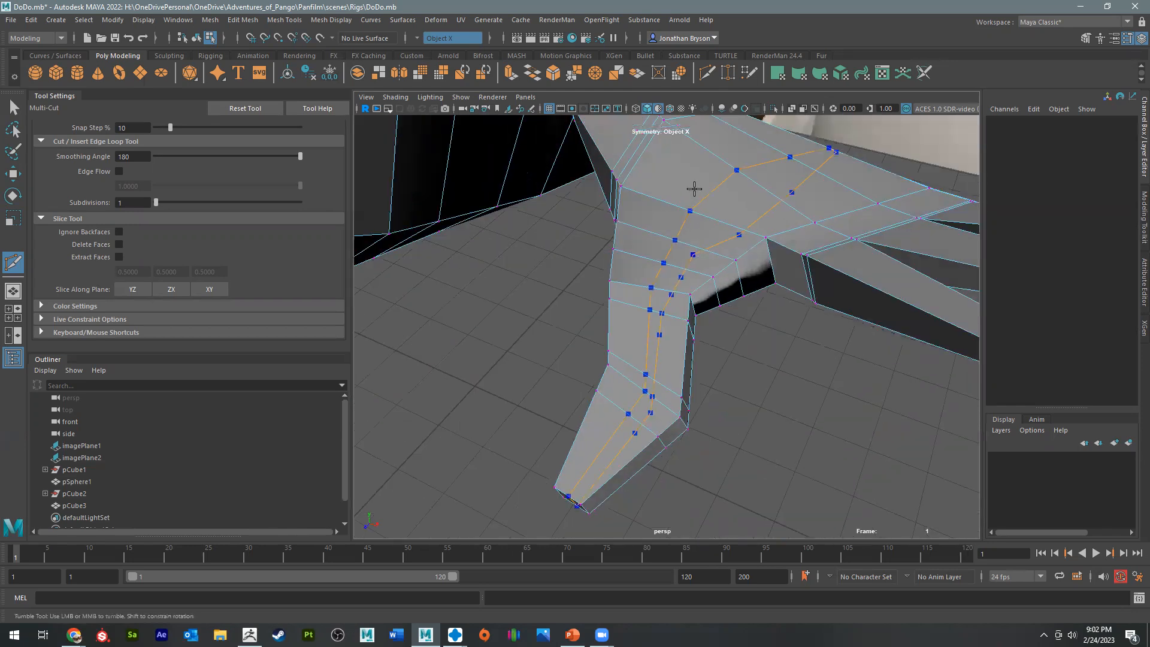
# Step: Insert two groups of three edge loops across the feather nearest the digit
pyautogui.keyDown('alt'); pyautogui.moveTo(772, 291); pyautogui.dragTo(727, 322); pyautogui.keyUp('alt')
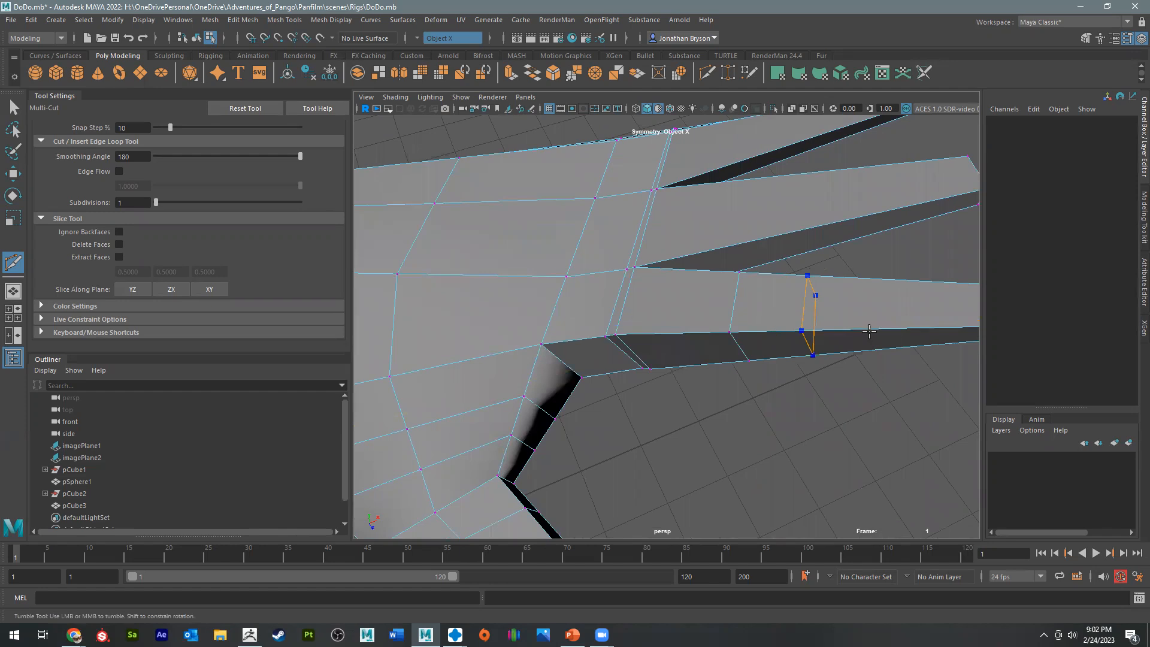
pyautogui.keyDown('alt'); pyautogui.moveTo(881, 341); pyautogui.dragTo(716, 339, button='middle'); pyautogui.keyUp('alt')
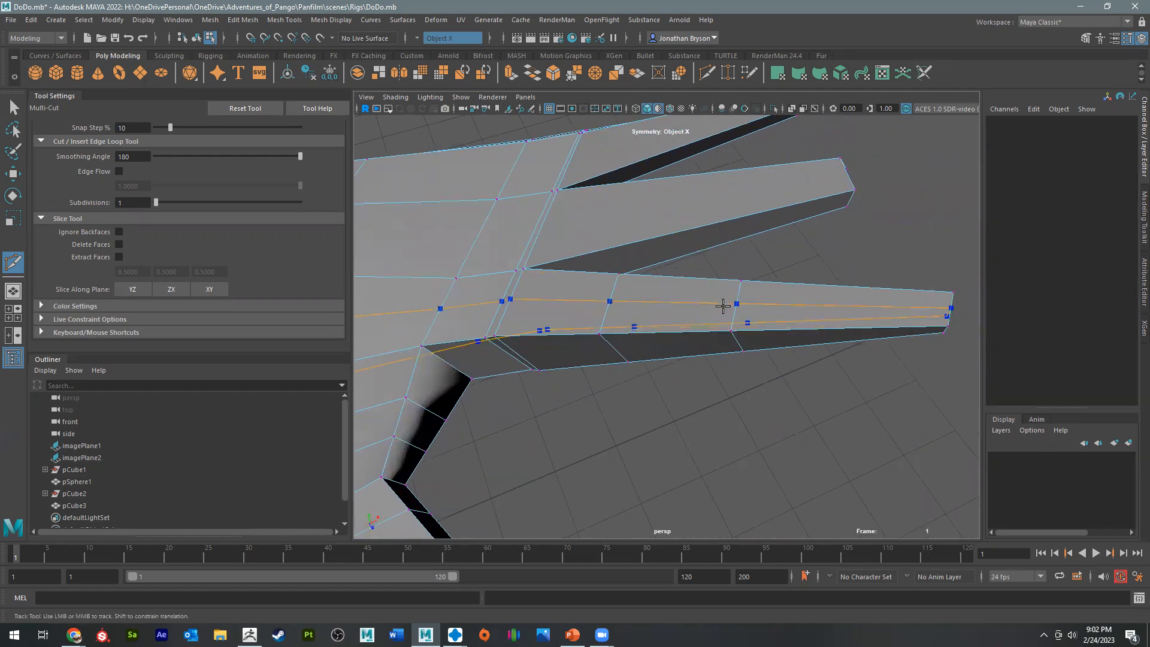
pyautogui.keyDown('ctrl'); pyautogui.click(753, 337); pyautogui.keyUp('ctrl')
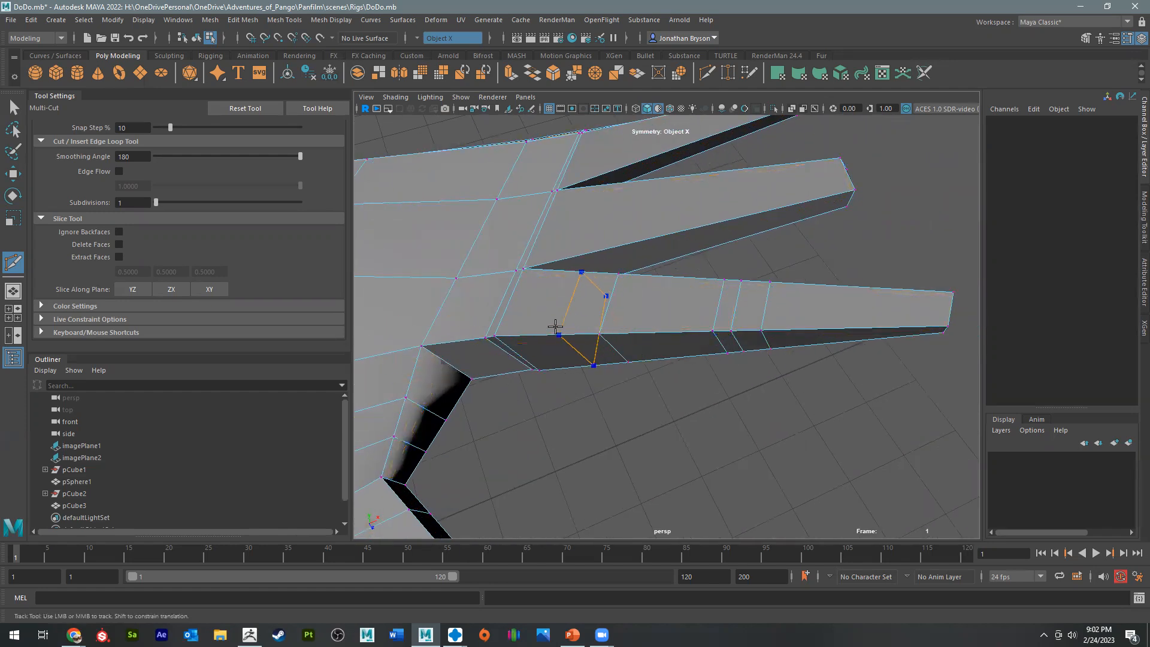
pyautogui.keyDown('ctrl'); pyautogui.click(572, 326); pyautogui.keyUp('ctrl')
pyautogui.keyDown('ctrl'); pyautogui.click(633, 326); pyautogui.keyUp('ctrl')
# Step: Insert matching groups of three edge loops across the middle feather and the feather farthest from the digit
pyautogui.keyDown('ctrl'); pyautogui.click(630, 238); pyautogui.keyUp('ctrl')
pyautogui.keyDown('ctrl'); pyautogui.click(741, 221); pyautogui.keyUp('ctrl')
pyautogui.keyDown('ctrl'); pyautogui.click(721, 223); pyautogui.keyUp('ctrl')
pyautogui.keyDown('ctrl'); pyautogui.click(586, 251); pyautogui.keyUp('ctrl')
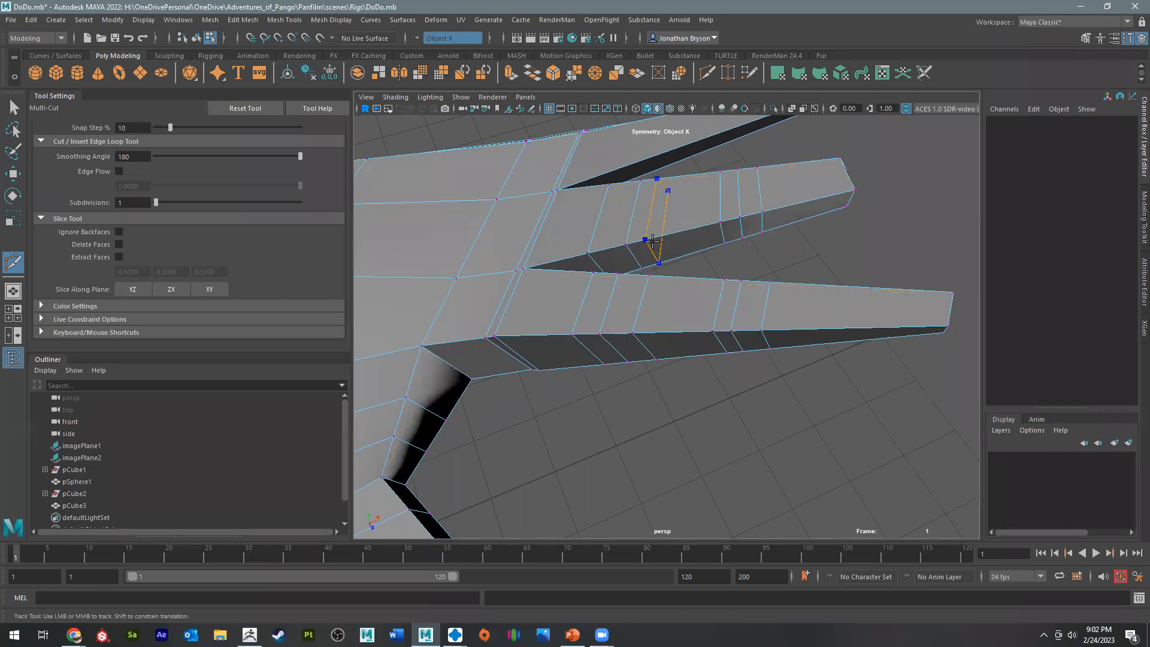
pyautogui.keyDown('alt'); pyautogui.moveTo(656, 245); pyautogui.dragTo(765, 251); pyautogui.keyUp('alt')
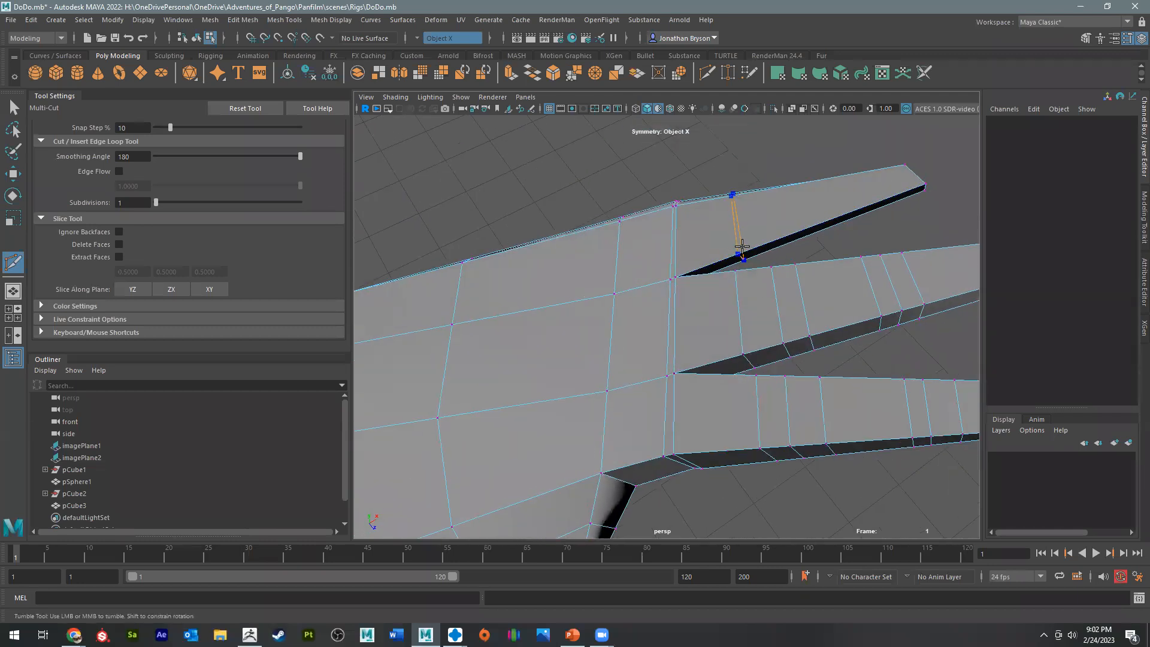
pyautogui.keyDown('ctrl'); pyautogui.click(780, 233); pyautogui.keyUp('ctrl')
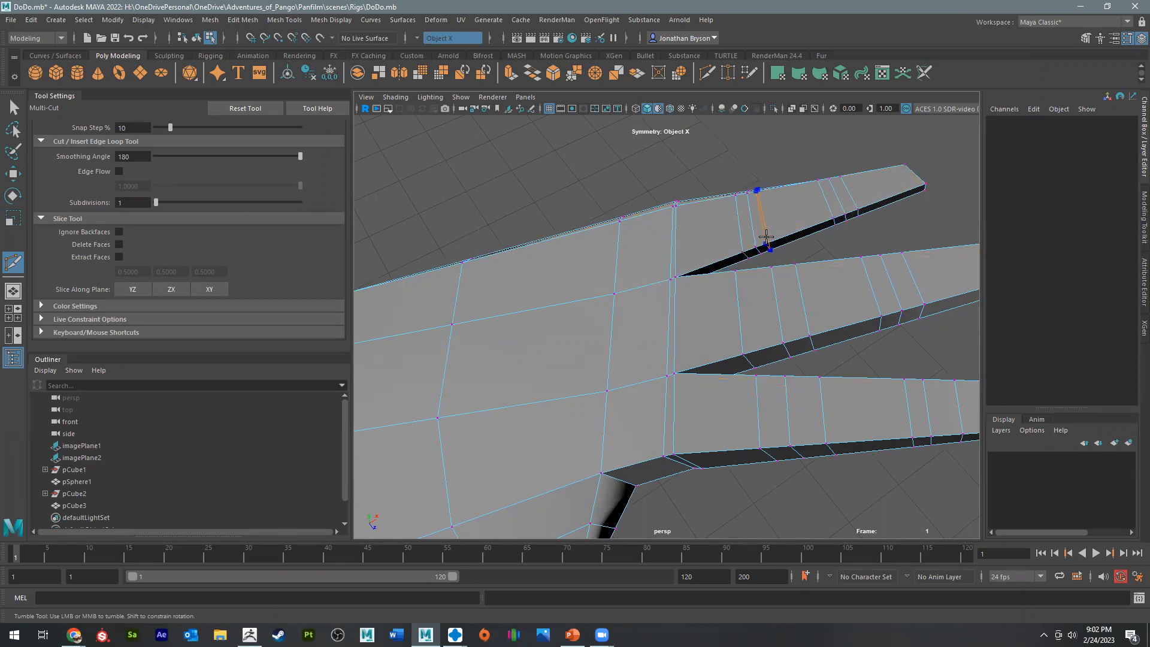
# Step: Examine the new edge loops on the wing, digit and feathers from several angles
pyautogui.keyDown('alt'); pyautogui.moveTo(745, 305); pyautogui.dragTo(744, 311); pyautogui.keyUp('alt')
pyautogui.keyDown('alt'); pyautogui.moveTo(745, 356); pyautogui.dragTo(636, 407, button='right'); pyautogui.keyUp('alt')
pyautogui.keyDown('alt'); pyautogui.moveTo(689, 379); pyautogui.dragTo(670, 283); pyautogui.keyUp('alt')
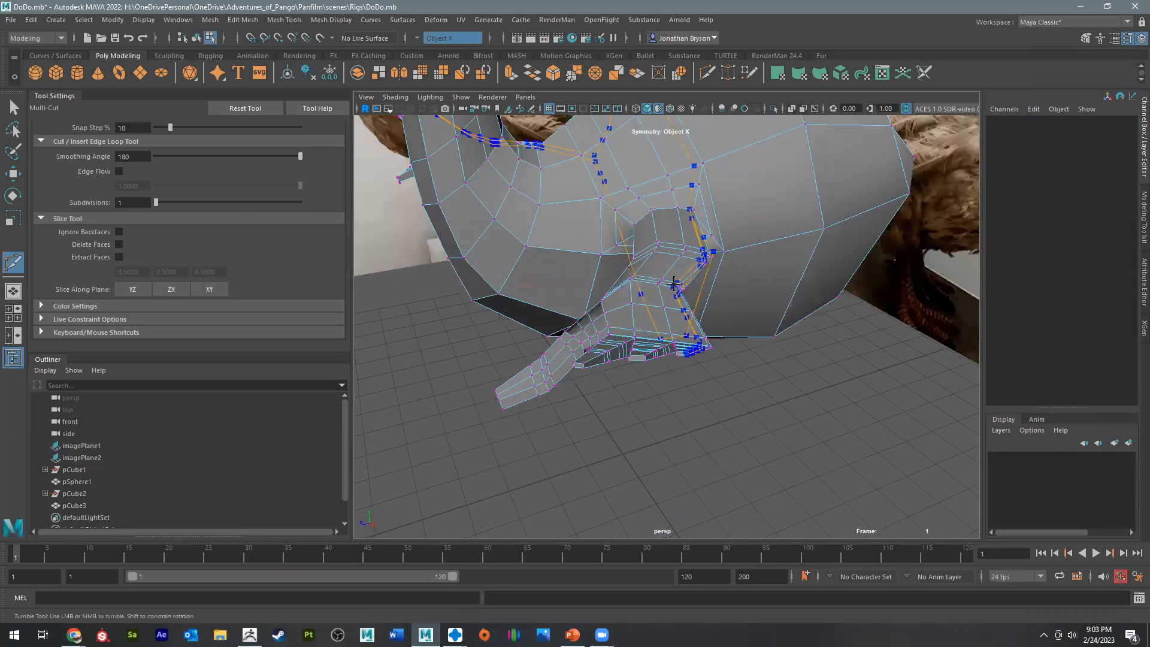
pyautogui.keyDown('alt'); pyautogui.moveTo(668, 281); pyautogui.dragTo(704, 327, button='middle'); pyautogui.keyUp('alt')
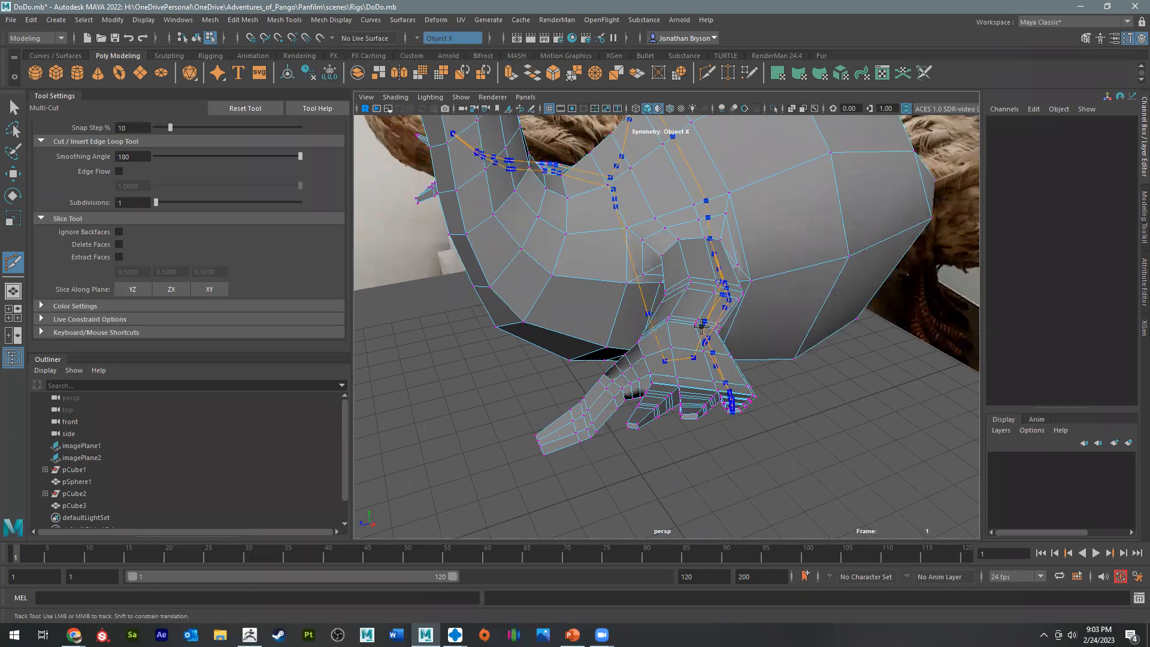
pyautogui.keyDown('alt'); pyautogui.moveTo(701, 326); pyautogui.dragTo(672, 479); pyautogui.keyUp('alt')
pyautogui.scroll(6, 658, 443)
pyautogui.keyDown('alt'); pyautogui.moveTo(658, 354); pyautogui.dragTo(552, 304); pyautogui.keyUp('alt')
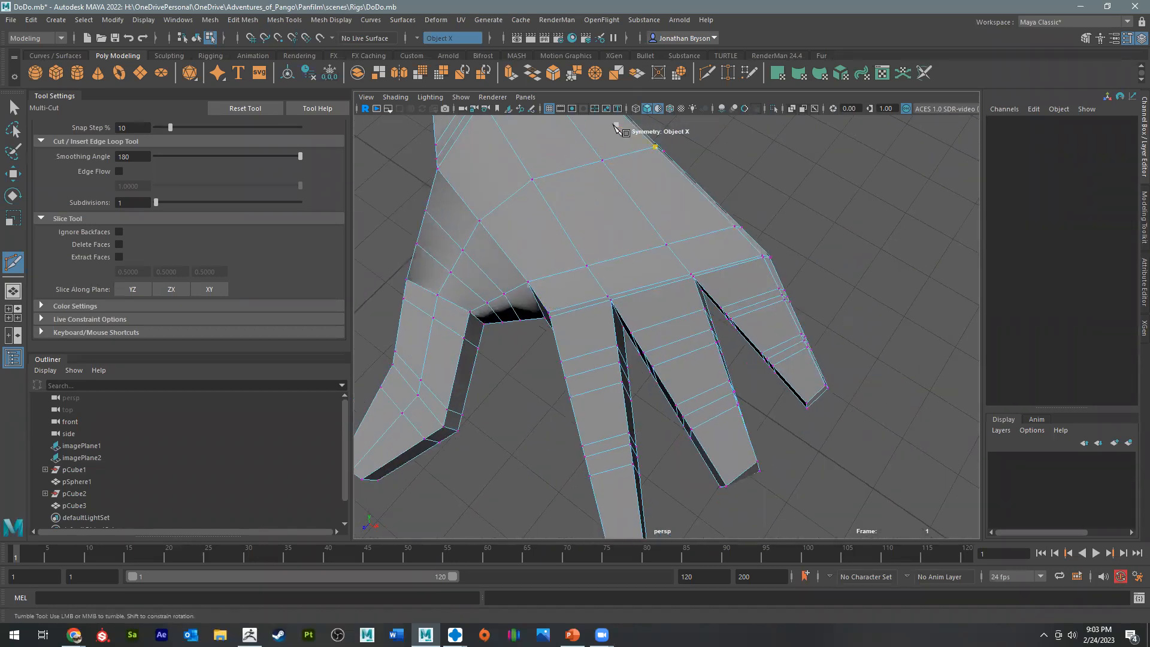
pyautogui.keyDown('alt'); pyautogui.moveTo(581, 338); pyautogui.dragTo(598, 303); pyautogui.keyUp('alt')
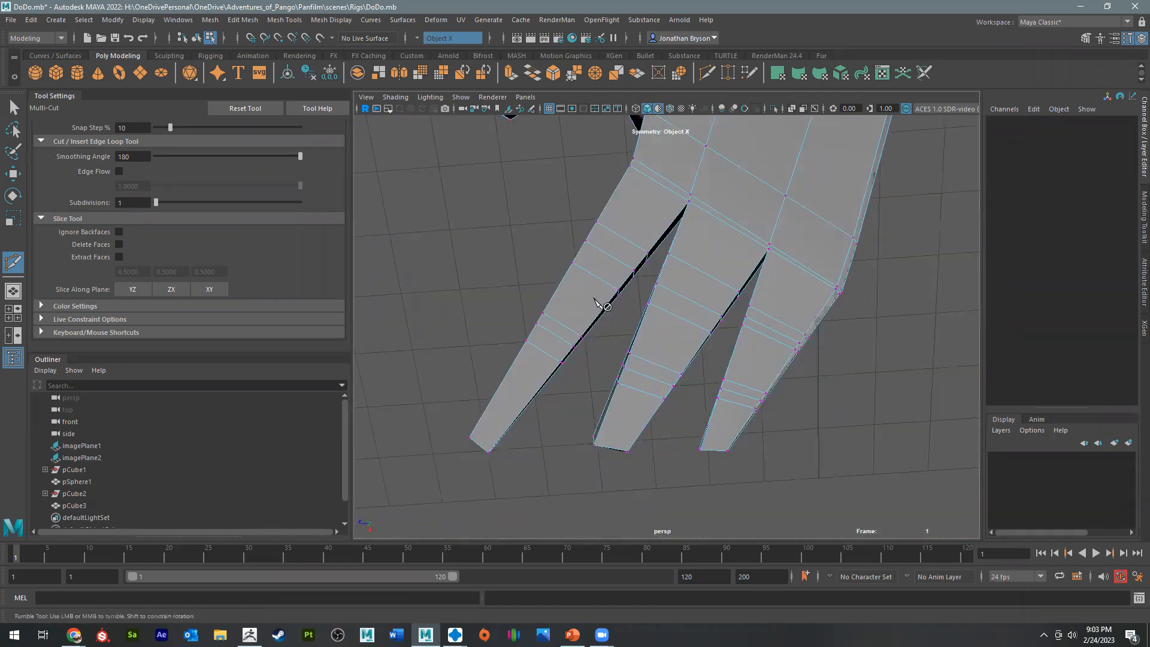
# Step: Move the side and tip vertices of the feather farthest from the digit to broaden its outline, undoing the last stray changes
pyautogui.press('q')
pyautogui.keyDown('alt'); pyautogui.moveTo(714, 268); pyautogui.dragTo(635, 266, button='right'); pyautogui.keyUp('alt')
pyautogui.press('w')
pyautogui.moveTo(778, 294)
pyautogui.mouseDown()
pyautogui.moveTo(738, 259)
pyautogui.moveTo(765, 282)
pyautogui.mouseUp()
pyautogui.moveTo(678, 318); pyautogui.dragTo(719, 359)
pyautogui.moveTo(703, 334); pyautogui.dragTo(724, 349)
pyautogui.moveTo(653, 375); pyautogui.dragTo(663, 398)
pyautogui.moveTo(631, 193); pyautogui.dragTo(655, 259)
pyautogui.hotkey('ctrl', 'z')
pyautogui.hotkey('ctrl', 'z')
# Step: Move the middle feather's side and tip vertices to widen it before a tapered tip
pyautogui.moveTo(620, 360); pyautogui.dragTo(614, 321)
pyautogui.moveTo(605, 361); pyautogui.dragTo(609, 311)
pyautogui.moveTo(614, 327); pyautogui.dragTo(614, 329)
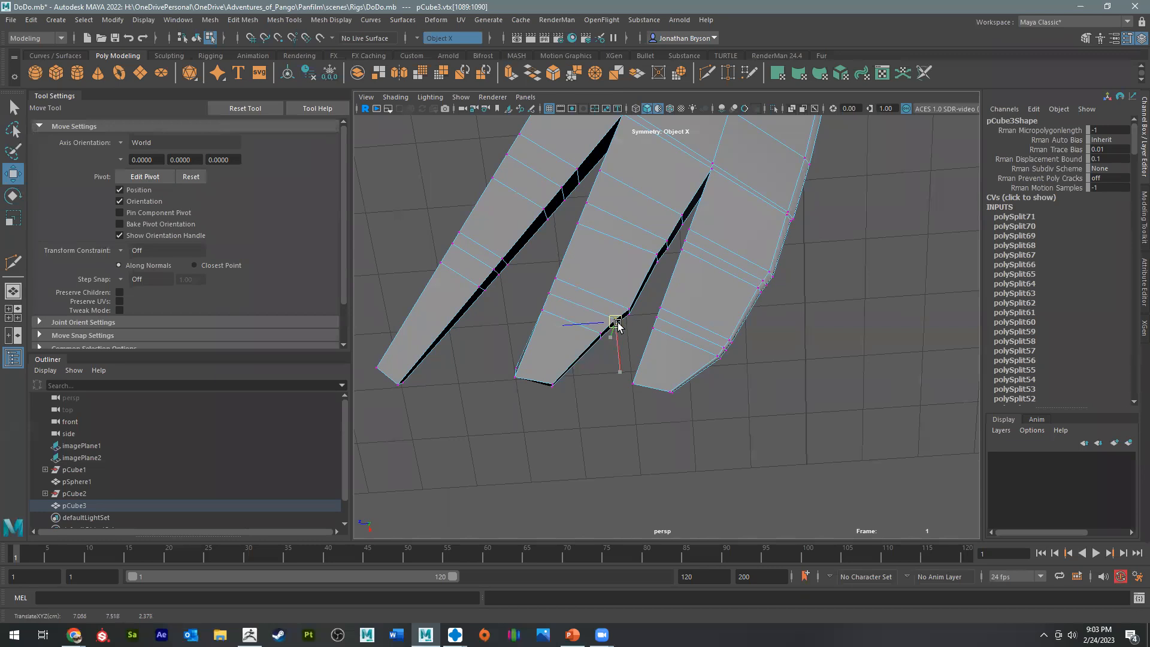
pyautogui.moveTo(570, 392); pyautogui.dragTo(549, 375)
pyautogui.moveTo(609, 312); pyautogui.dragTo(617, 329)
pyautogui.moveTo(508, 383); pyautogui.dragTo(522, 367)
# Step: Move the inner-edge vertices of the feather nearest the digit outward to give it a wider, tapered outline
pyautogui.keyDown('alt'); pyautogui.moveTo(443, 306); pyautogui.dragTo(547, 282, button='middle'); pyautogui.keyUp('alt')
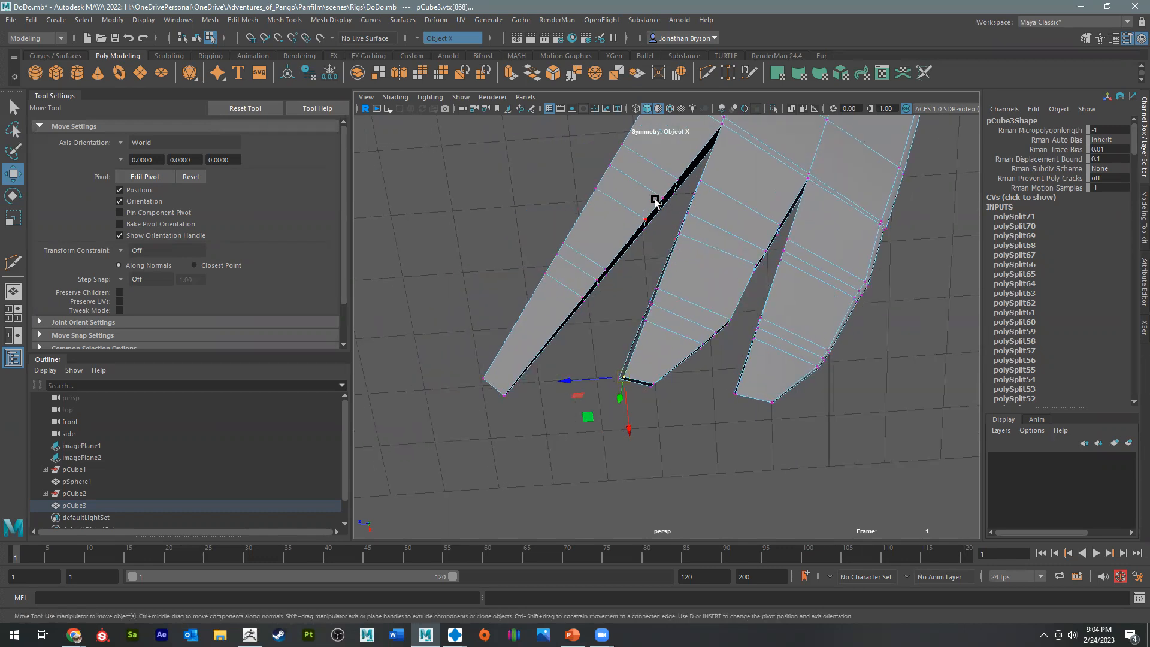
pyautogui.keyDown('alt'); pyautogui.moveTo(655, 201); pyautogui.dragTo(601, 297, button='middle'); pyautogui.keyUp('alt')
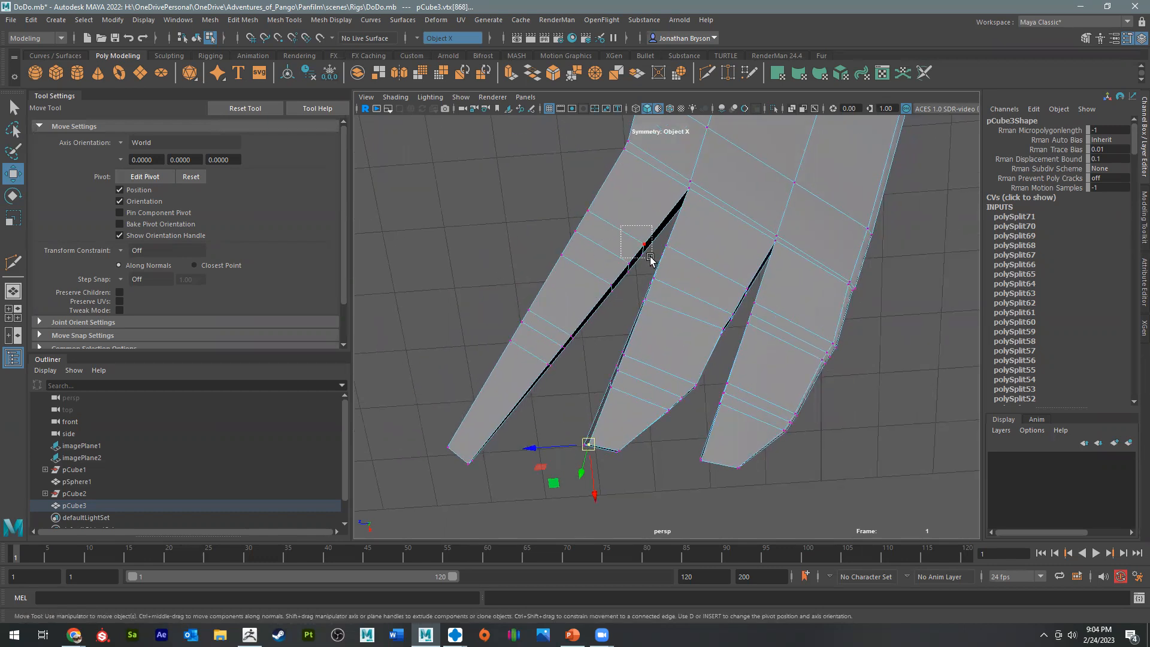
pyautogui.moveTo(649, 256); pyautogui.dragTo(595, 350)
pyautogui.moveTo(545, 324); pyautogui.dragTo(567, 390)
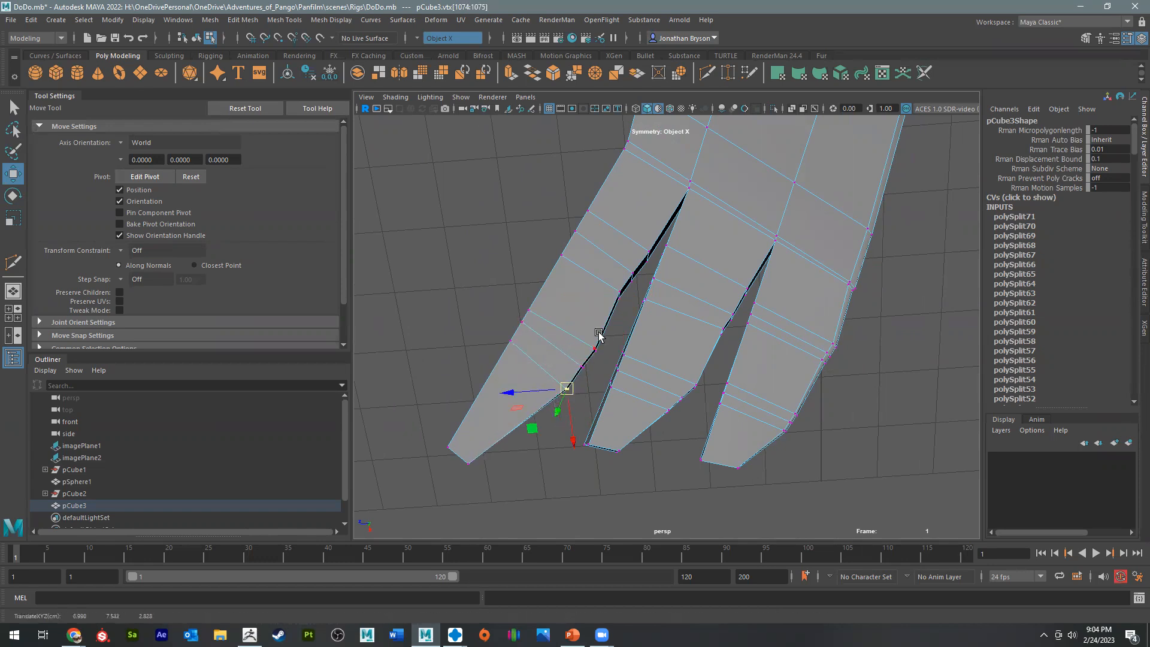
pyautogui.moveTo(597, 285); pyautogui.dragTo(624, 298)
pyautogui.moveTo(611, 252); pyautogui.dragTo(637, 281)
# Step: Insert an extra edge loop close to the base of each feather with Multi-Cut
pyautogui.keyDown('alt'); pyautogui.moveTo(542, 398); pyautogui.dragTo(476, 389); pyautogui.keyUp('alt')
pyautogui.keyDown('alt'); pyautogui.moveTo(625, 285); pyautogui.dragTo(802, 192, button='middle'); pyautogui.keyUp('alt')
pyautogui.keyDown('shift'); pyautogui.moveTo(655, 330); pyautogui.dragTo(587, 333, button='right'); pyautogui.keyUp('shift')
pyautogui.keyDown('alt'); pyautogui.moveTo(647, 321); pyautogui.dragTo(666, 396); pyautogui.keyUp('alt')
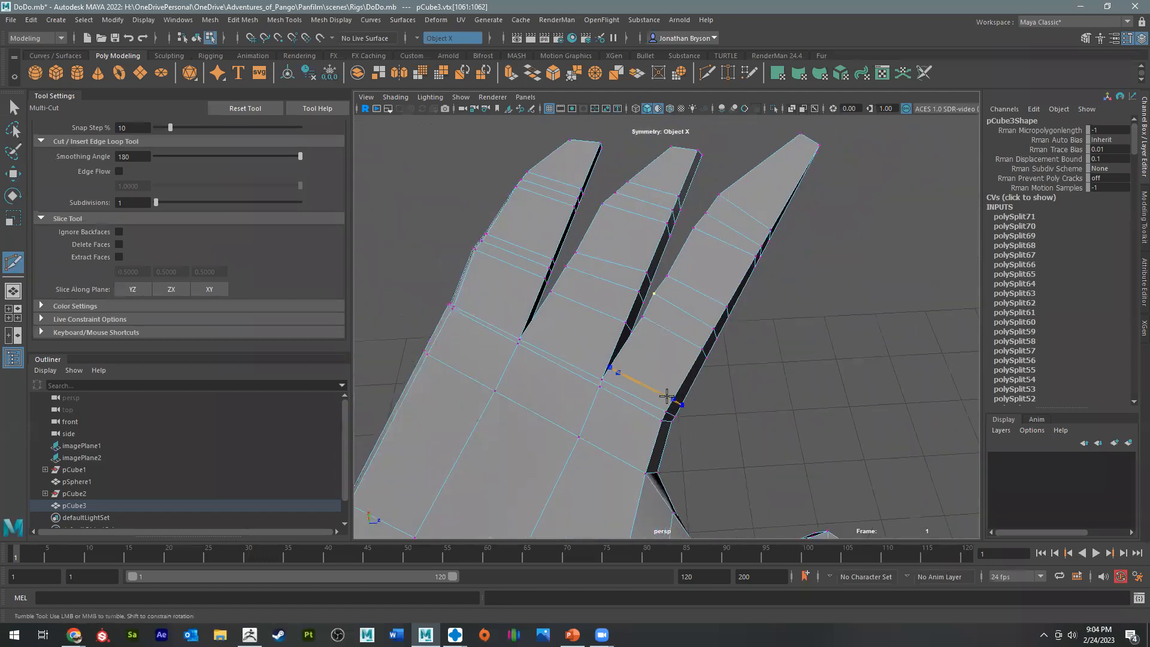
pyautogui.keyDown('ctrl'); pyautogui.click(634, 371); pyautogui.keyUp('ctrl')
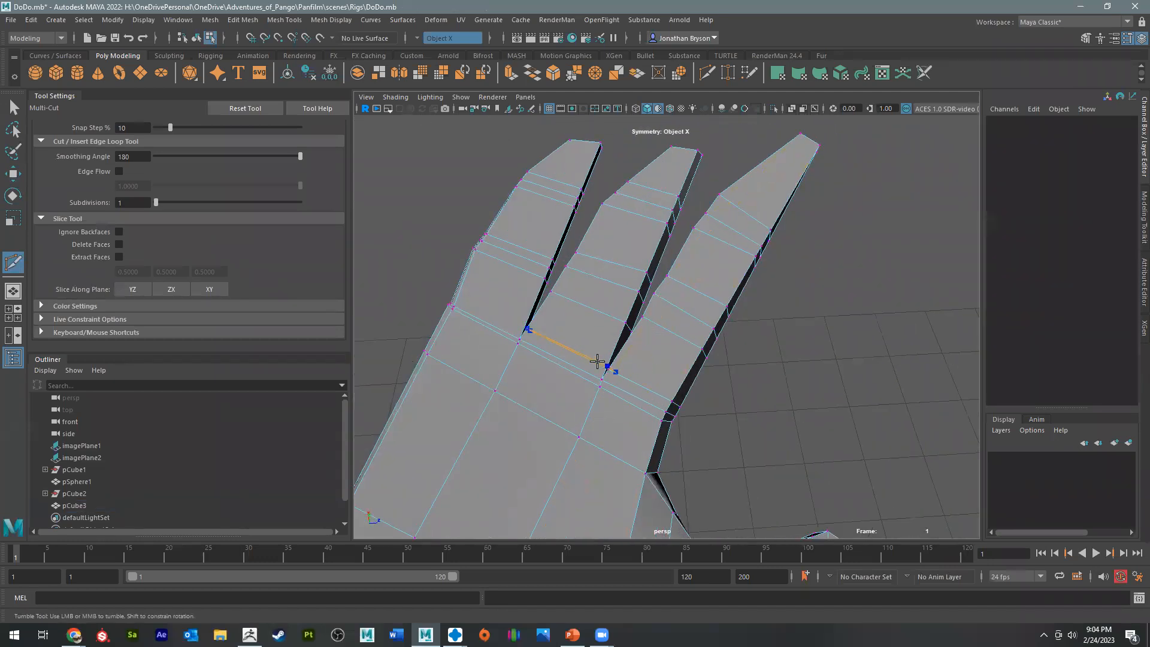
pyautogui.keyDown('ctrl'); pyautogui.click(518, 319); pyautogui.keyUp('ctrl')
# Step: Examine the edge flow across the shoulder, forearm, hand and feathers, including where a lengthwise edge loop would run
pyautogui.keyDown('alt'); pyautogui.moveTo(616, 321); pyautogui.dragTo(515, 304); pyautogui.keyUp('alt')
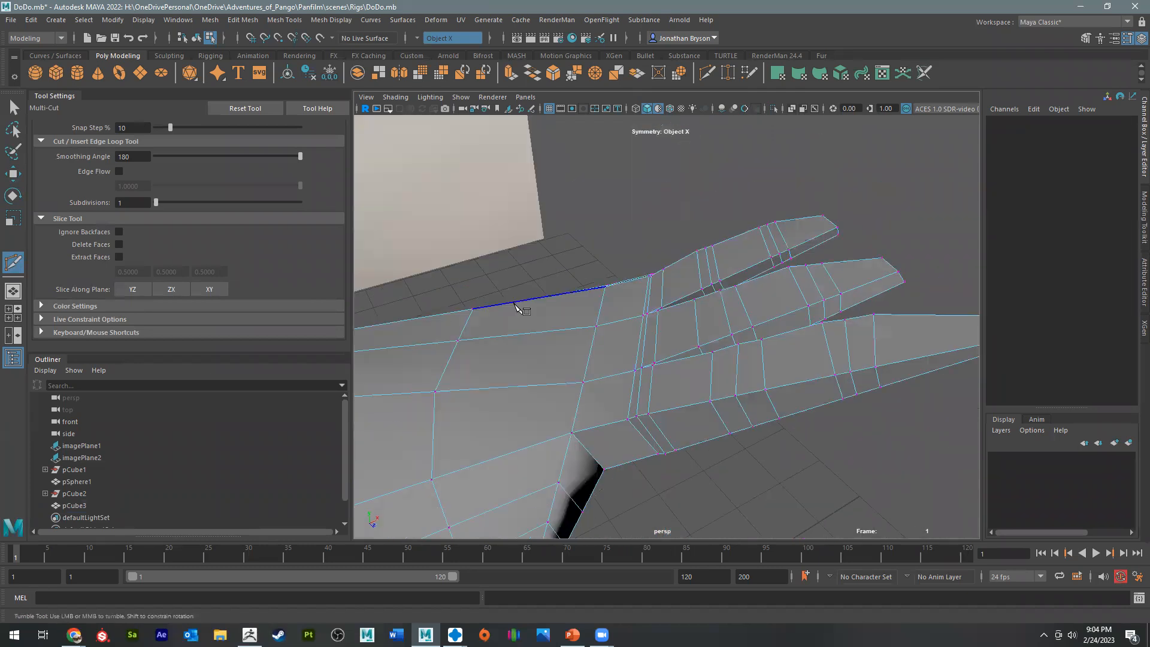
pyautogui.keyDown('alt'); pyautogui.moveTo(765, 300); pyautogui.dragTo(800, 308); pyautogui.keyUp('alt')
pyautogui.moveTo(683, 317)
pyautogui.keyDown('alt'); pyautogui.mouseDown()
pyautogui.moveTo(752, 315)
pyautogui.moveTo(616, 334)
pyautogui.moveTo(782, 247)
pyautogui.moveTo(765, 287)
pyautogui.moveTo(702, 310)
pyautogui.mouseUp(); pyautogui.keyUp('alt')
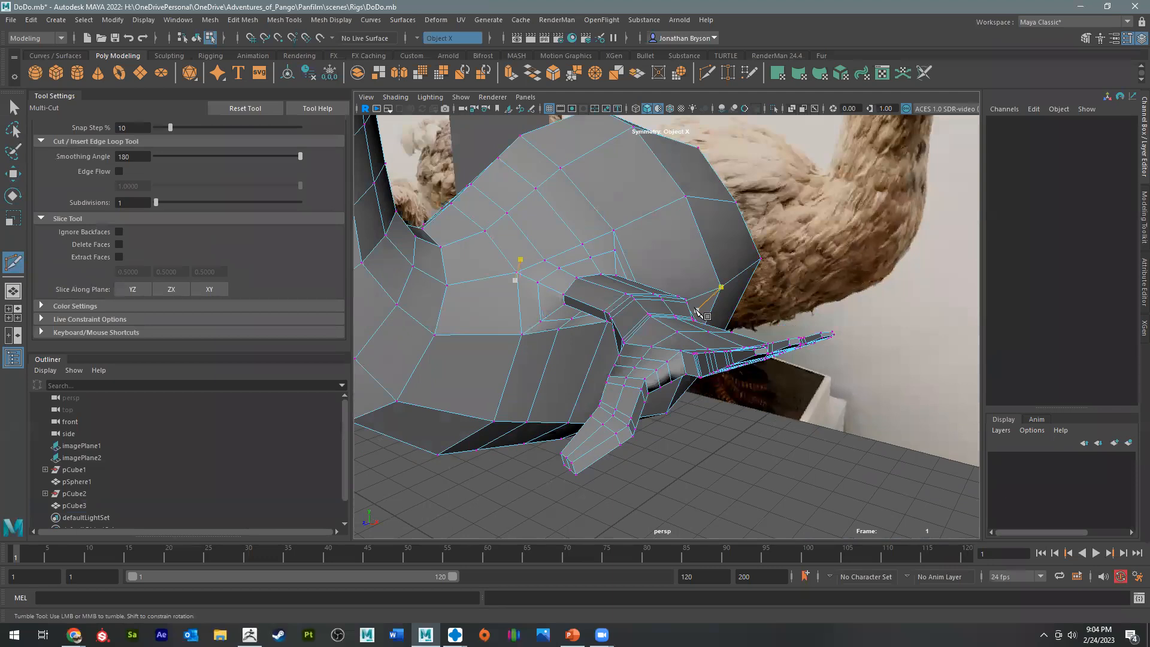
pyautogui.click(692, 304)
pyautogui.keyDown('alt'); pyautogui.moveTo(753, 367); pyautogui.dragTo(738, 403); pyautogui.keyUp('alt')
pyautogui.keyDown('alt'); pyautogui.moveTo(863, 419); pyautogui.dragTo(805, 408, button='middle'); pyautogui.keyUp('alt')
pyautogui.scroll(5, 805, 409)
pyautogui.keyDown('alt'); pyautogui.moveTo(805, 408); pyautogui.dragTo(682, 433); pyautogui.keyUp('alt')
pyautogui.keyDown('alt'); pyautogui.moveTo(683, 432); pyautogui.dragTo(677, 393, button='middle'); pyautogui.keyUp('alt')
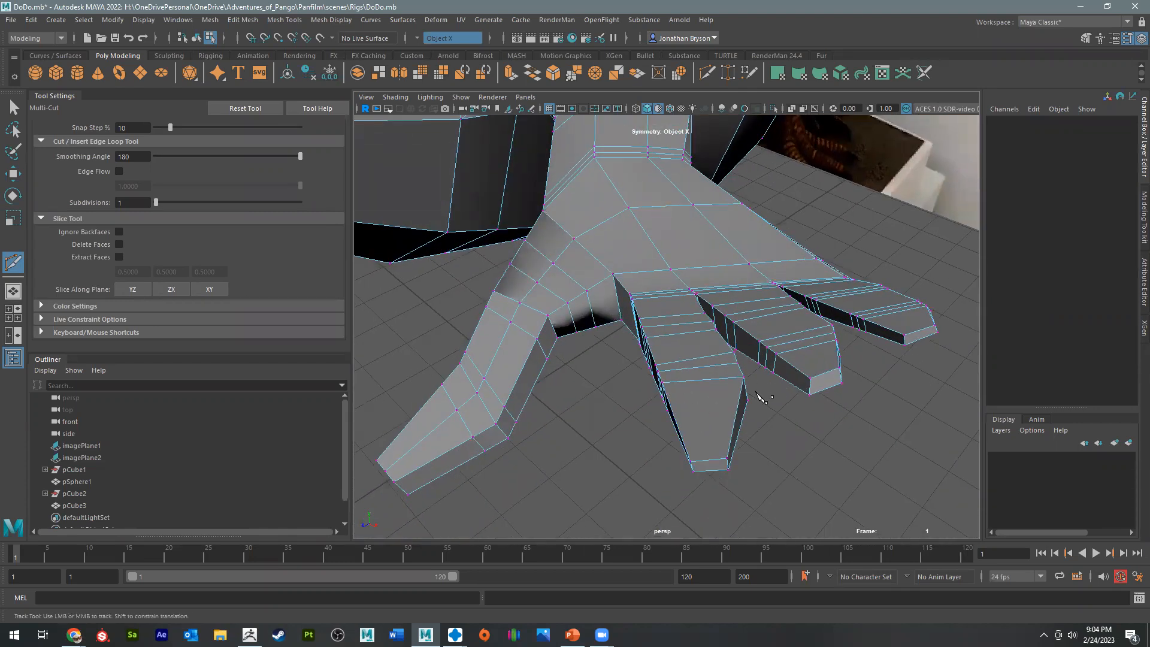
pyautogui.keyDown('alt'); pyautogui.moveTo(673, 431); pyautogui.dragTo(710, 383); pyautogui.keyUp('alt')
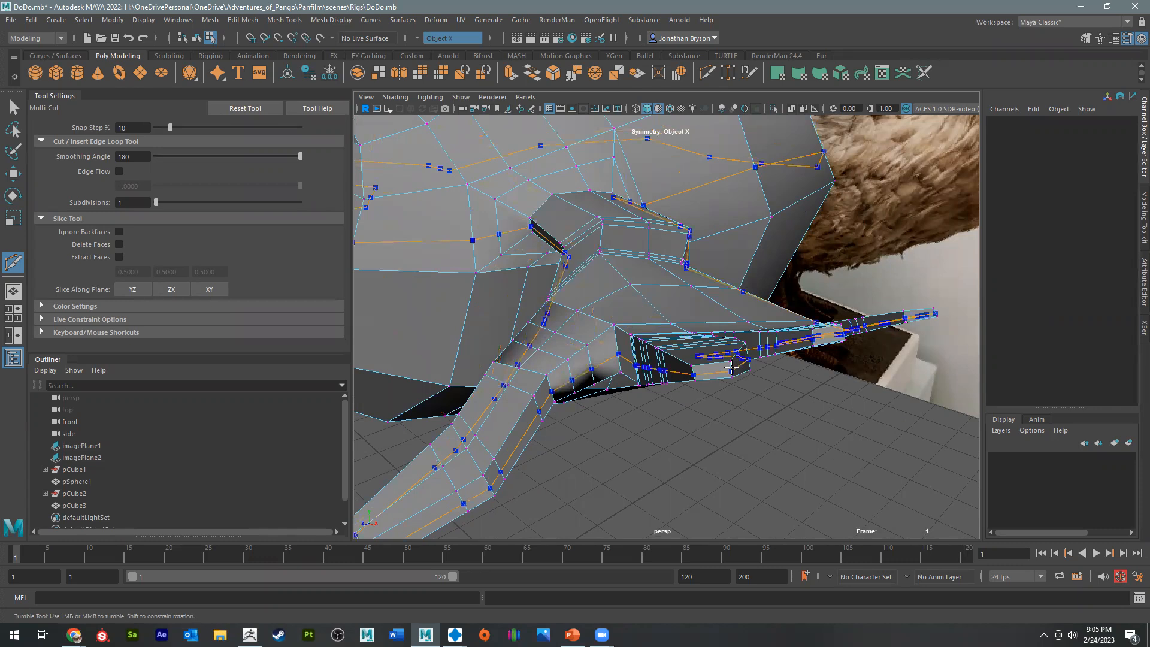
pyautogui.keyDown('alt'); pyautogui.moveTo(710, 368); pyautogui.dragTo(827, 325); pyautogui.keyUp('alt')
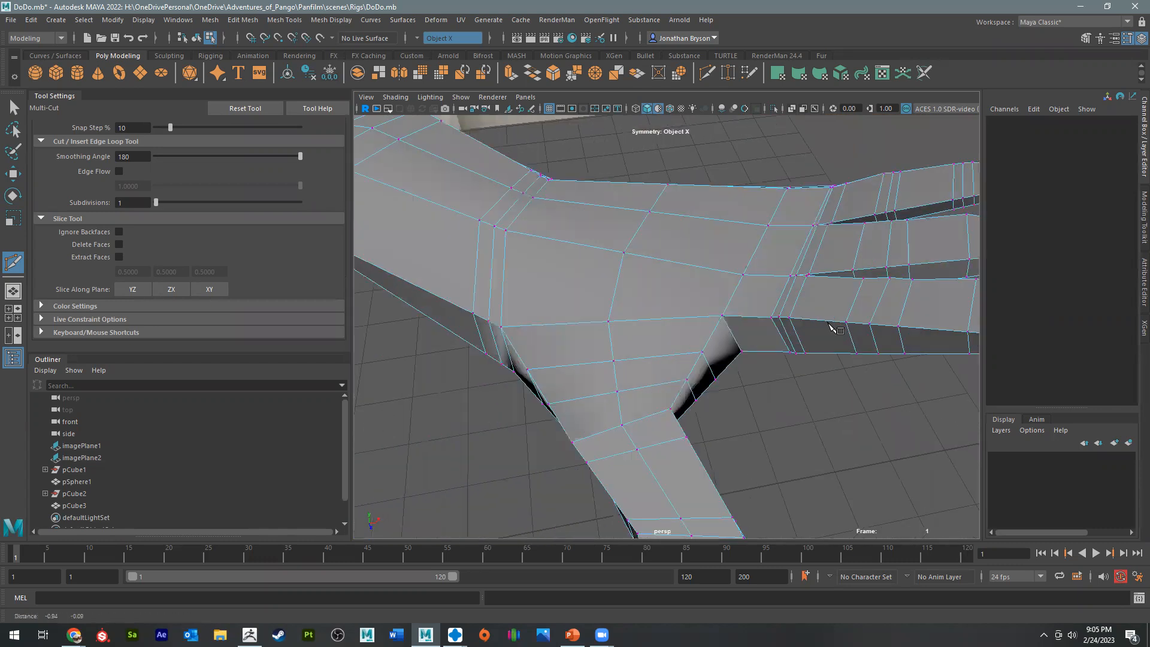
pyautogui.keyDown('alt'); pyautogui.moveTo(827, 325); pyautogui.dragTo(582, 233, button='right'); pyautogui.keyUp('alt')
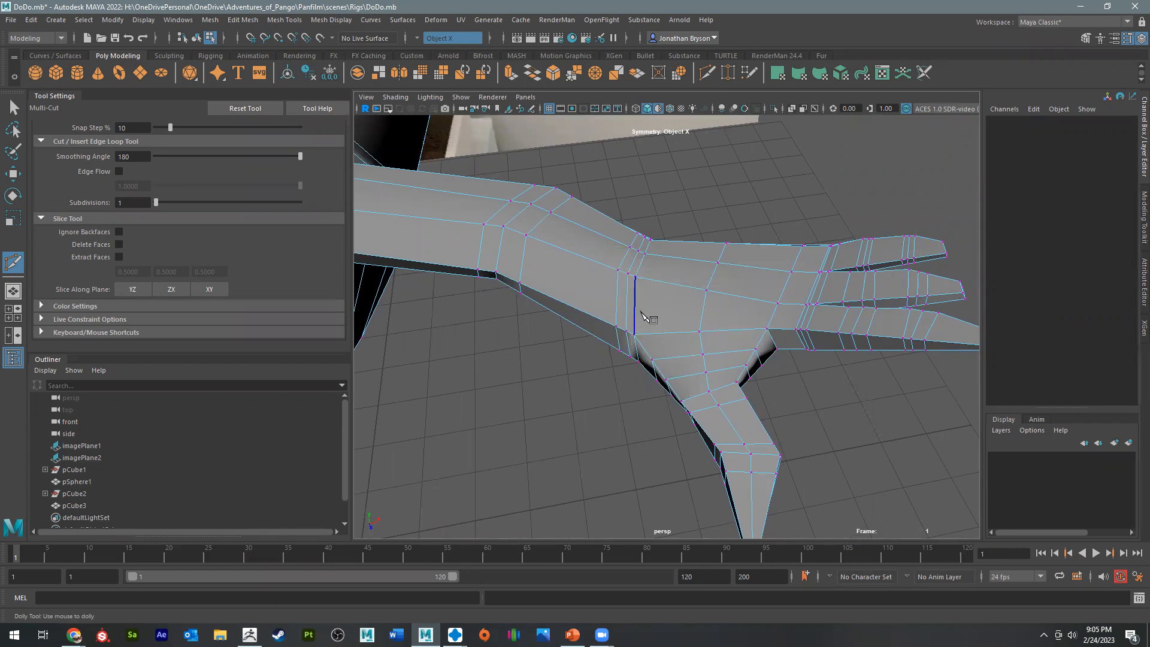
# Step: Select the narrow ring of faces around the wrist and delete it to separate the hand from the forearm
pyautogui.press('q')
pyautogui.keyDown('alt'); pyautogui.moveTo(644, 329); pyautogui.dragTo(728, 314); pyautogui.keyUp('alt')
pyautogui.keyDown('alt'); pyautogui.moveTo(728, 315); pyautogui.dragTo(1071, 323, button='right'); pyautogui.keyUp('alt')
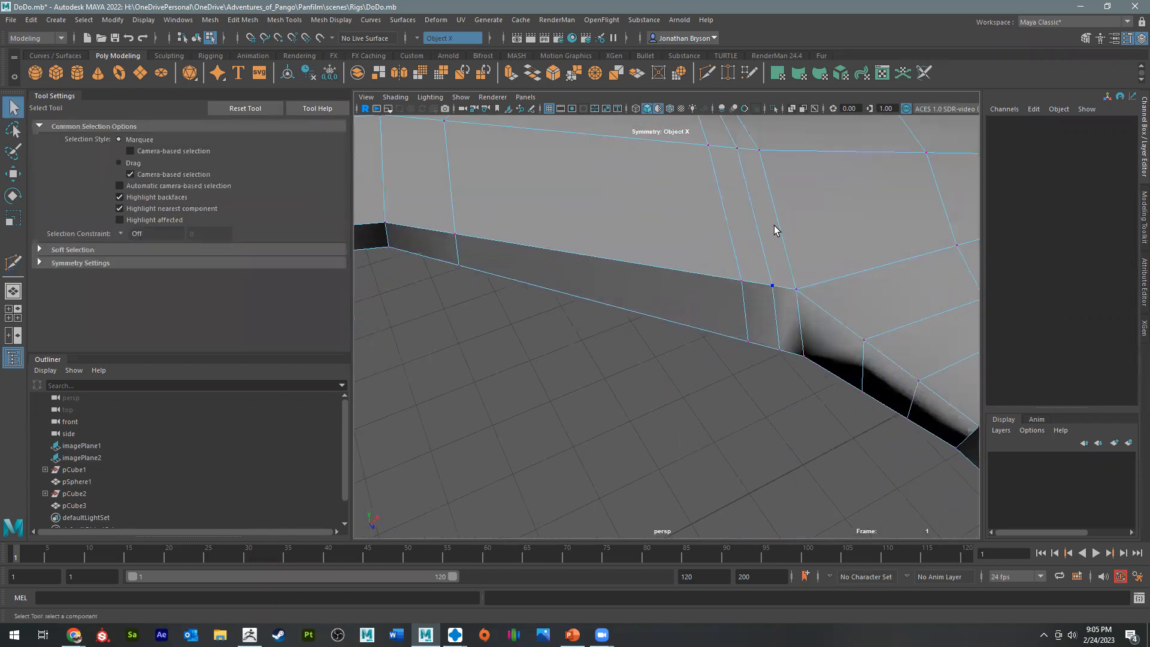
pyautogui.click(778, 327)
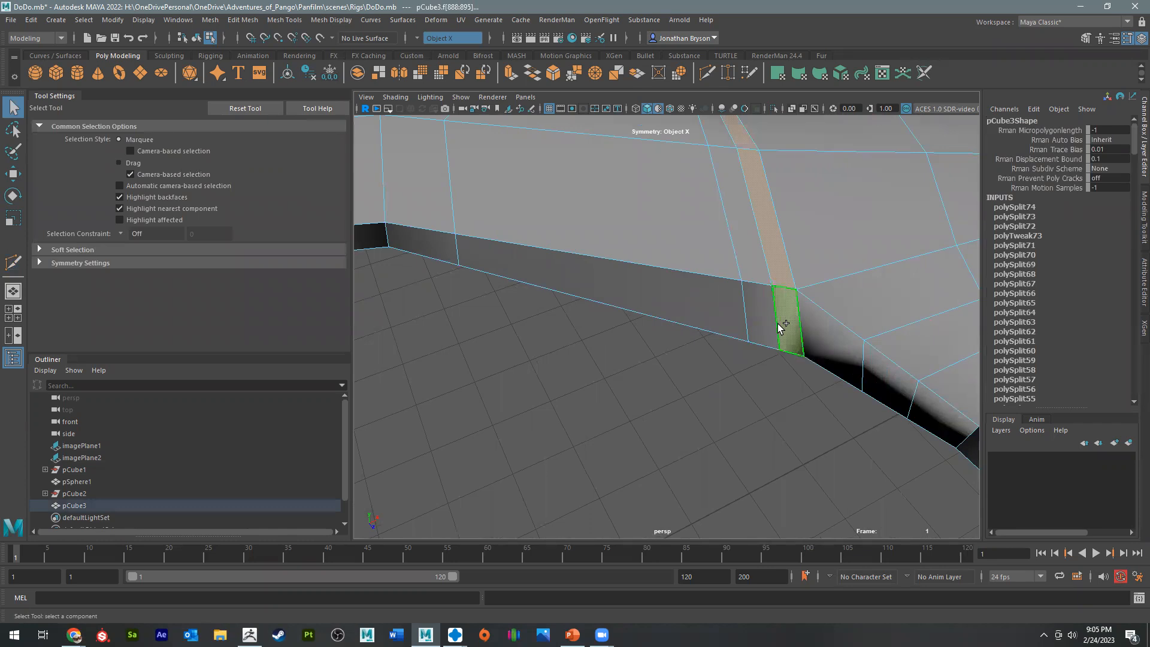
pyautogui.press('Delete')
# Step: Save the scene and inspect the open gap between the forearm and the hand
pyautogui.keyDown('alt'); pyautogui.moveTo(818, 246); pyautogui.dragTo(781, 190); pyautogui.keyUp('alt')
pyautogui.keyDown('alt'); pyautogui.moveTo(781, 190); pyautogui.dragTo(608, 276, button='right'); pyautogui.keyUp('alt')
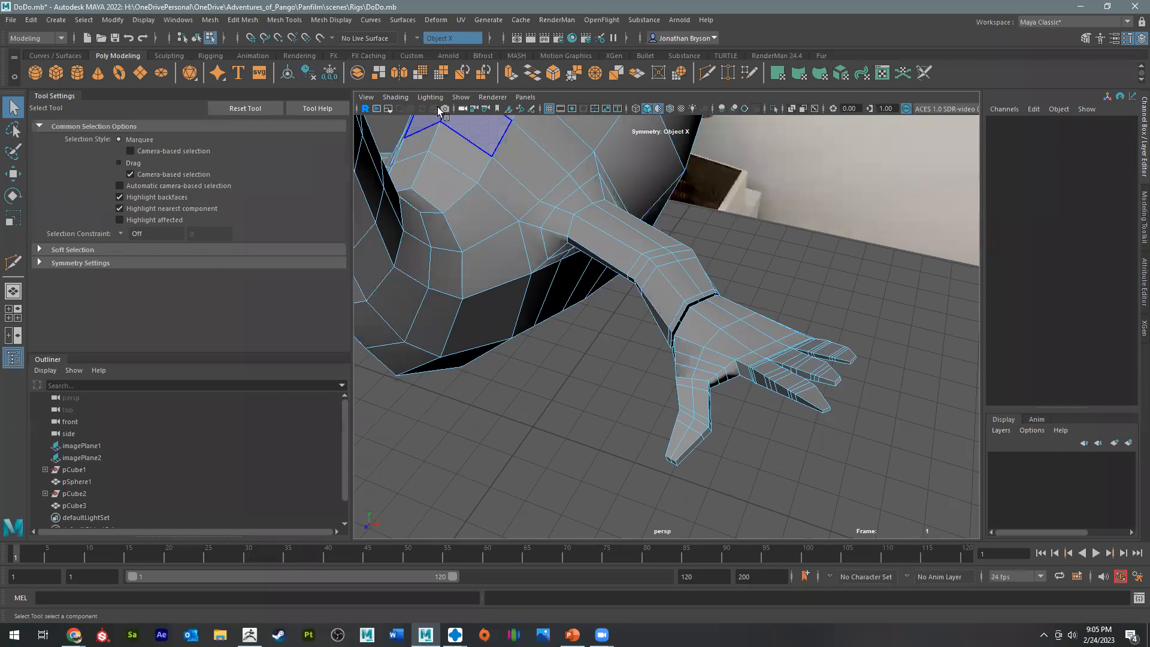
pyautogui.hotkey('ctrl', 's')
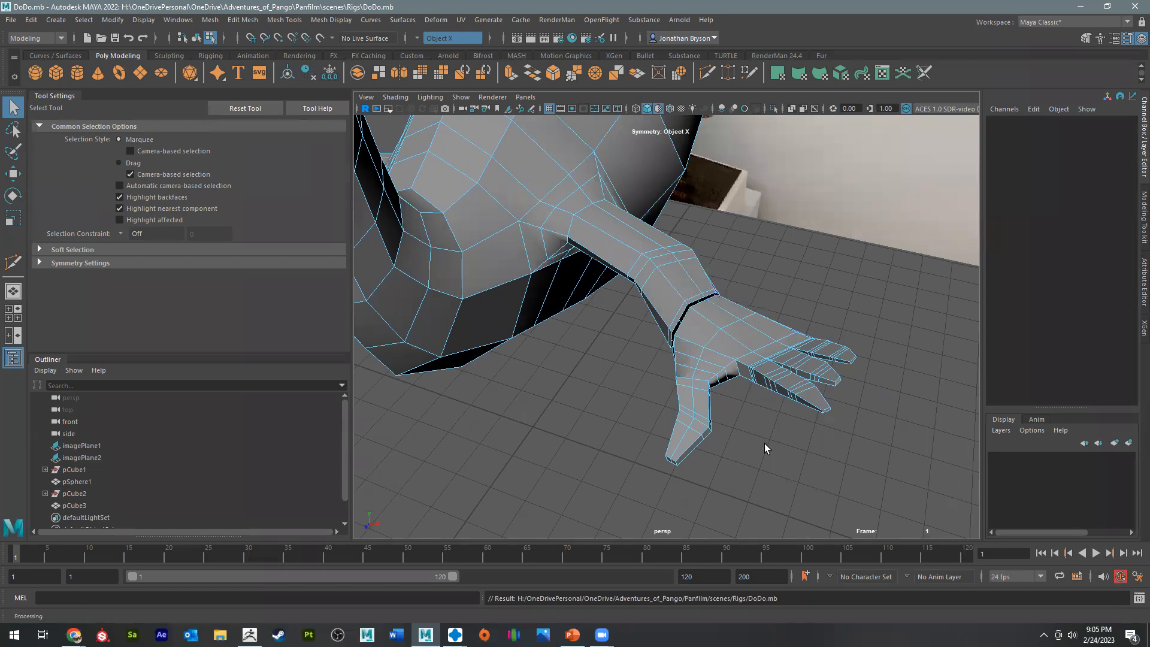
pyautogui.keyDown('alt'); pyautogui.moveTo(697, 392); pyautogui.dragTo(749, 359); pyautogui.keyUp('alt')
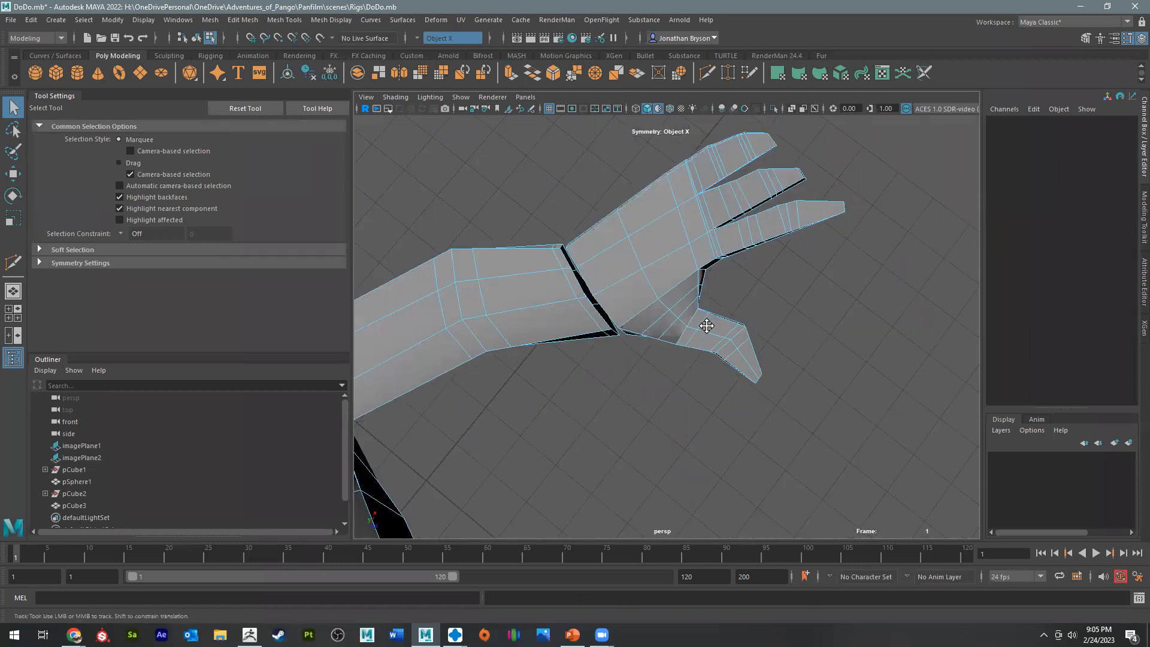
pyautogui.scroll(5, 706, 326)
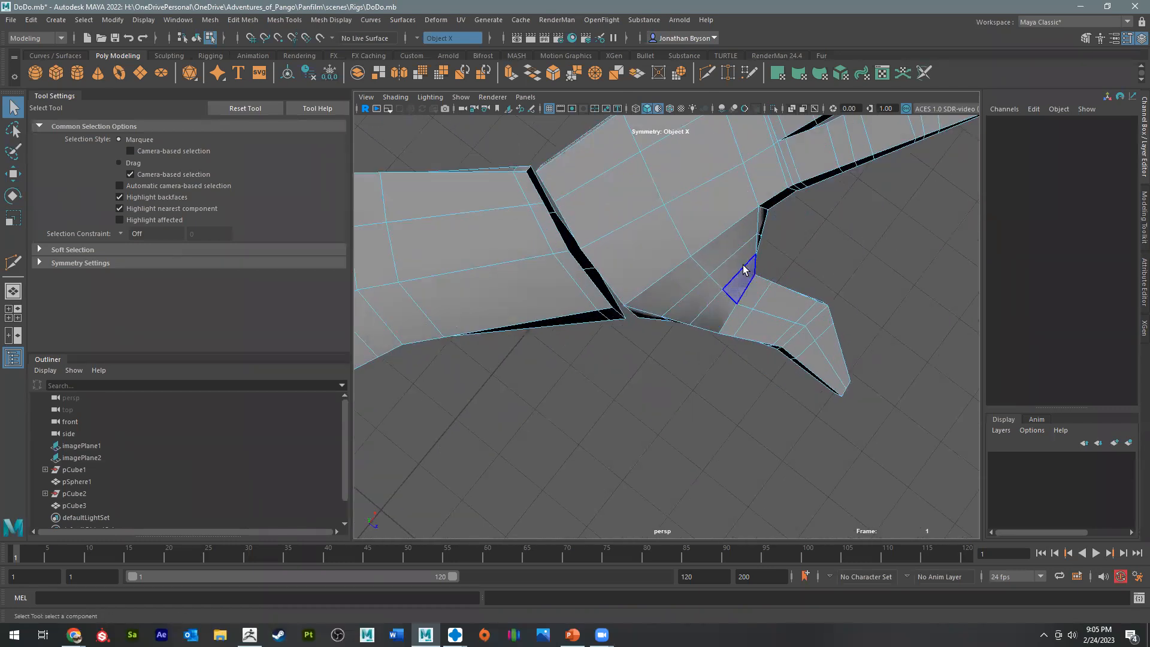
# Step: Select the vertices of the thumb-like digit and adjust its placement and angle using soft selection
pyautogui.click(746, 294)
pyautogui.press('w')
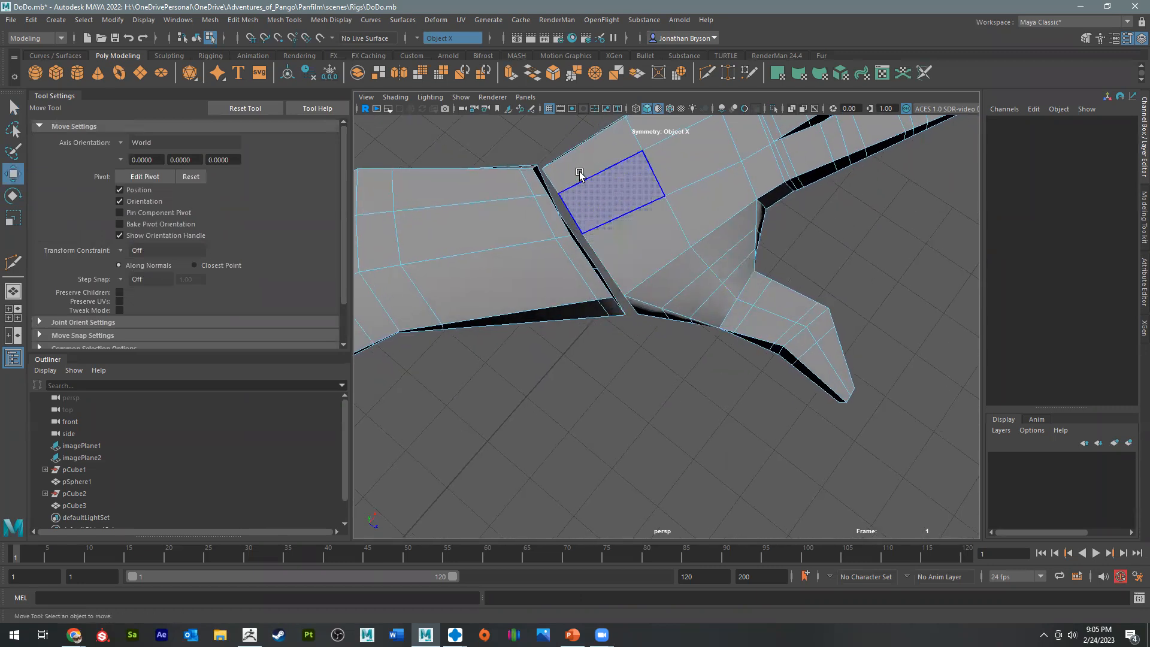
pyautogui.moveTo(688, 223); pyautogui.dragTo(629, 227, button='right')
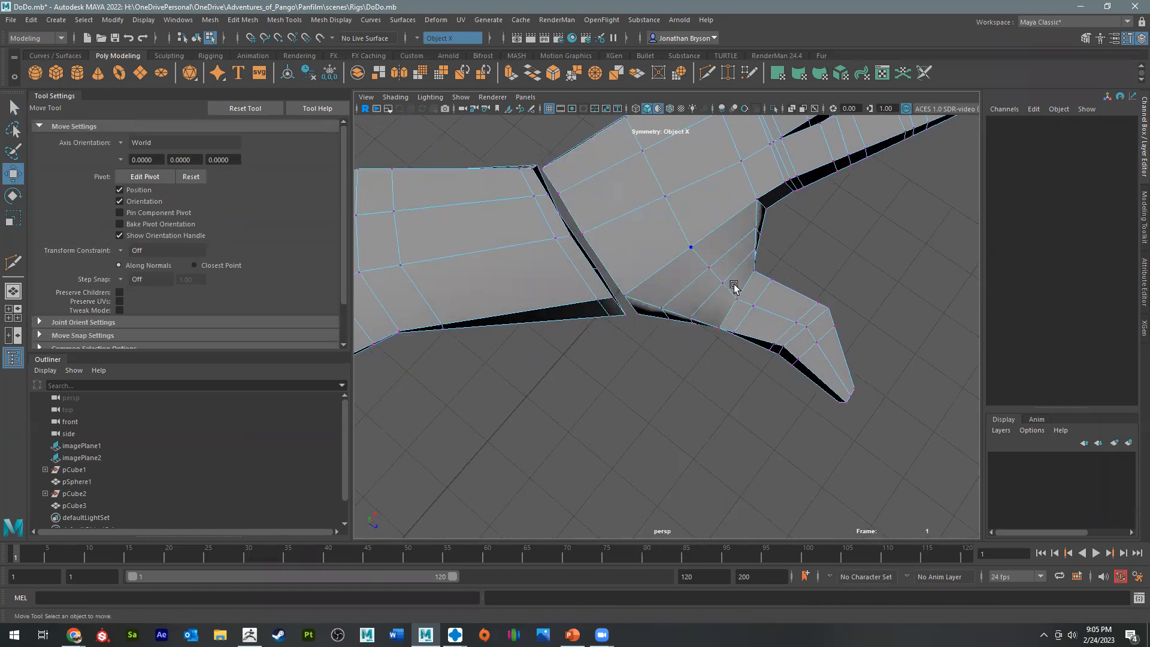
pyautogui.moveTo(869, 429); pyautogui.dragTo(723, 286)
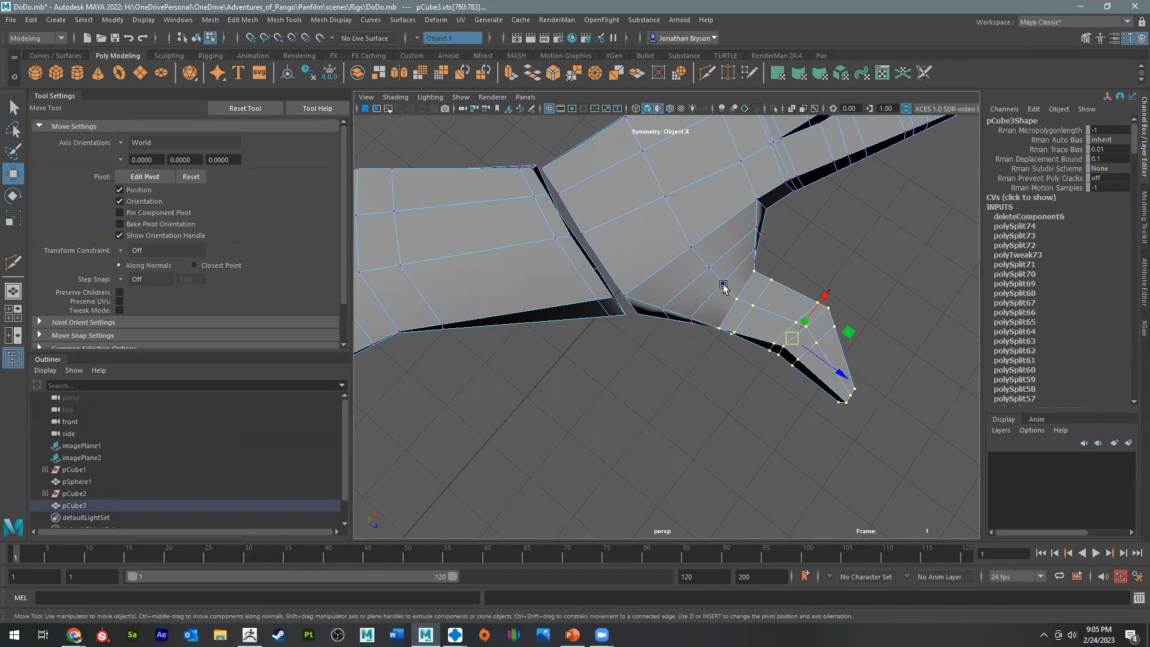
pyautogui.press('r')
pyautogui.press('b')
pyautogui.moveTo(786, 339); pyautogui.dragTo(726, 289)
pyautogui.press('w')
pyautogui.press('e')
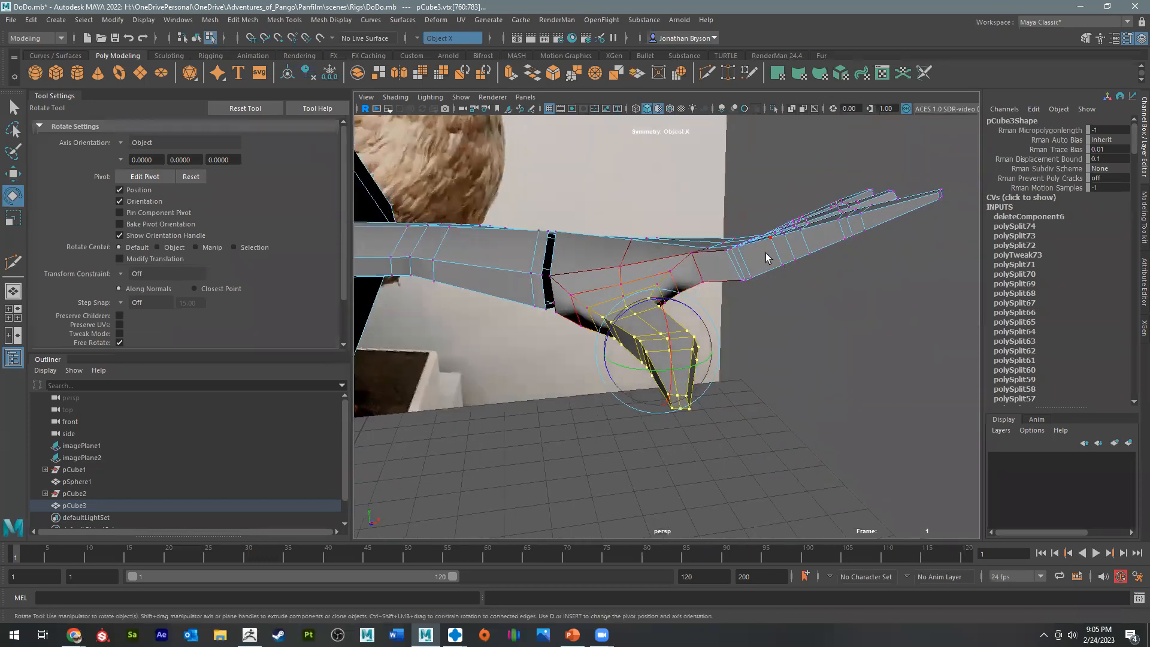
# Step: Insert lengthwise edge loops along the wingtip feathers and through the hand with Multi-Cut
pyautogui.press('q')
pyautogui.keyDown('alt'); pyautogui.moveTo(781, 264); pyautogui.dragTo(768, 271); pyautogui.keyUp('alt')
pyautogui.moveTo(767, 270); pyautogui.dragTo(806, 253, button='right')
pyautogui.keyDown('alt'); pyautogui.moveTo(799, 309); pyautogui.dragTo(619, 298); pyautogui.keyUp('alt')
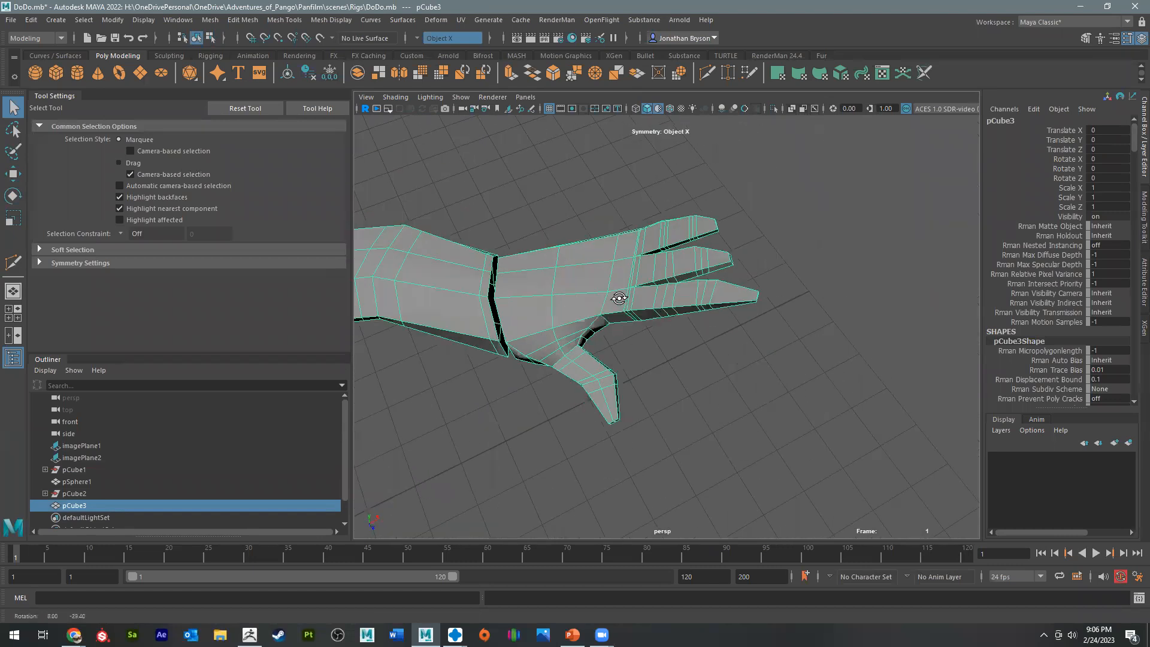
pyautogui.scroll(5, 619, 298)
pyautogui.keyDown('shift'); pyautogui.moveTo(662, 259); pyautogui.dragTo(619, 269, button='right'); pyautogui.keyUp('shift')
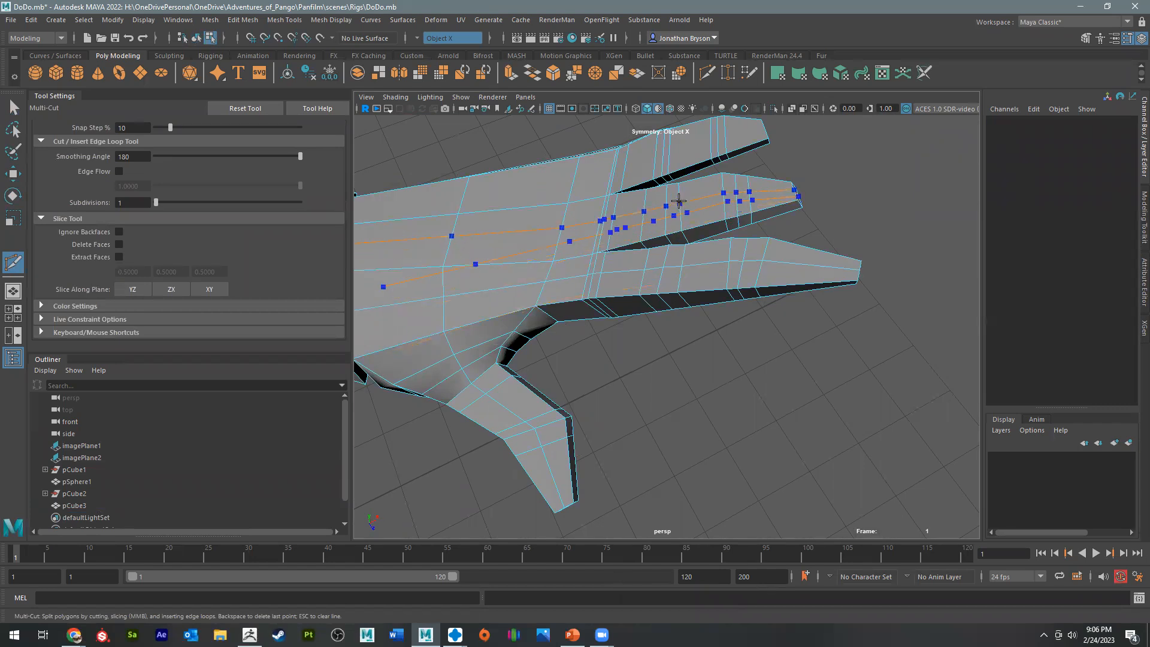
pyautogui.keyDown('ctrl'); pyautogui.click(687, 296); pyautogui.keyUp('ctrl')
pyautogui.keyDown('alt'); pyautogui.moveTo(706, 341); pyautogui.dragTo(651, 248); pyautogui.keyUp('alt')
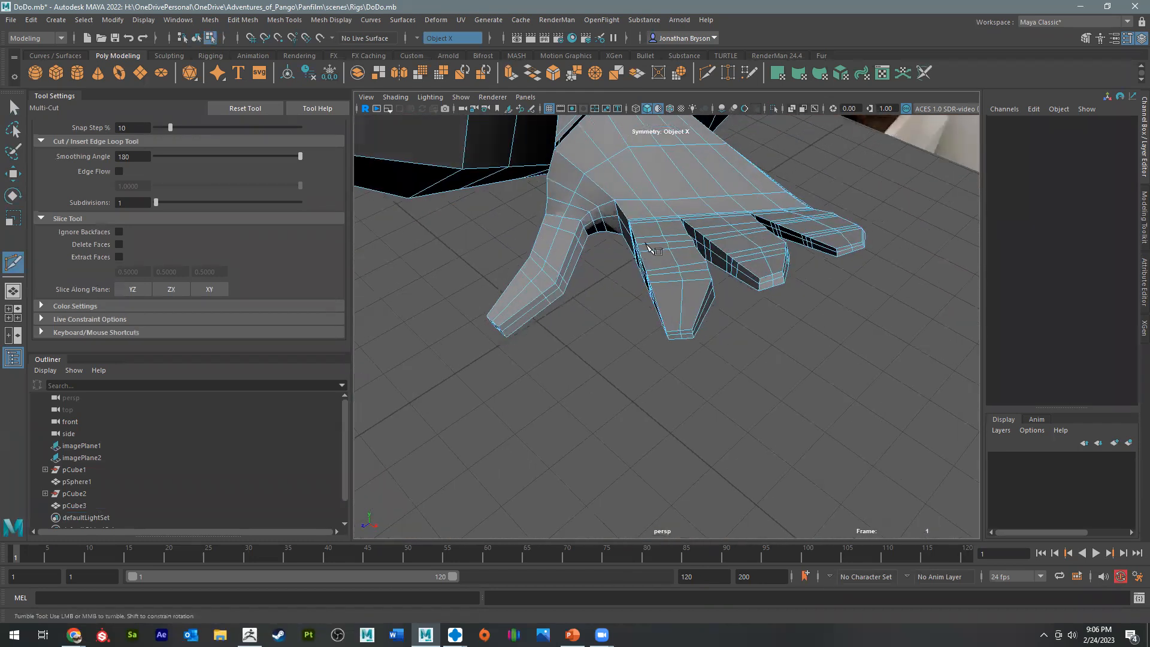
pyautogui.keyDown('alt'); pyautogui.moveTo(721, 263); pyautogui.dragTo(641, 209); pyautogui.keyUp('alt')
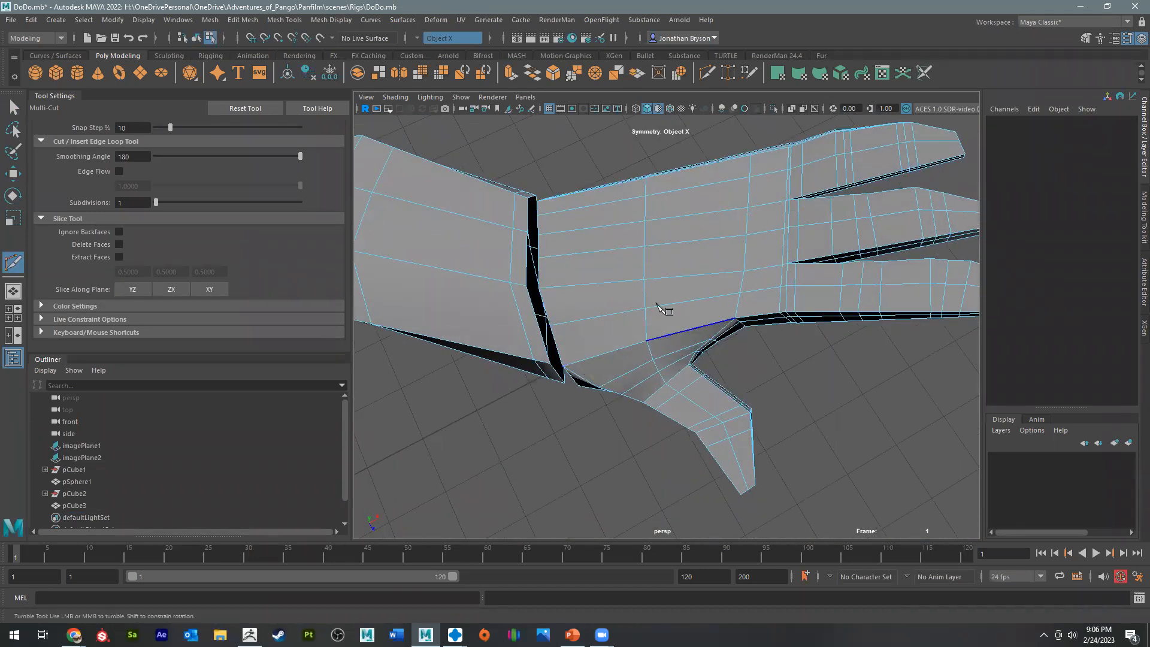
# Step: Select the extra lengthwise edges between the wrist gap and the feather bases on both sides of the hand and delete them
pyautogui.keyDown('alt'); pyautogui.moveTo(599, 356); pyautogui.dragTo(624, 264); pyautogui.keyUp('alt')
pyautogui.keyDown('alt'); pyautogui.moveTo(602, 327); pyautogui.dragTo(600, 405); pyautogui.keyUp('alt')
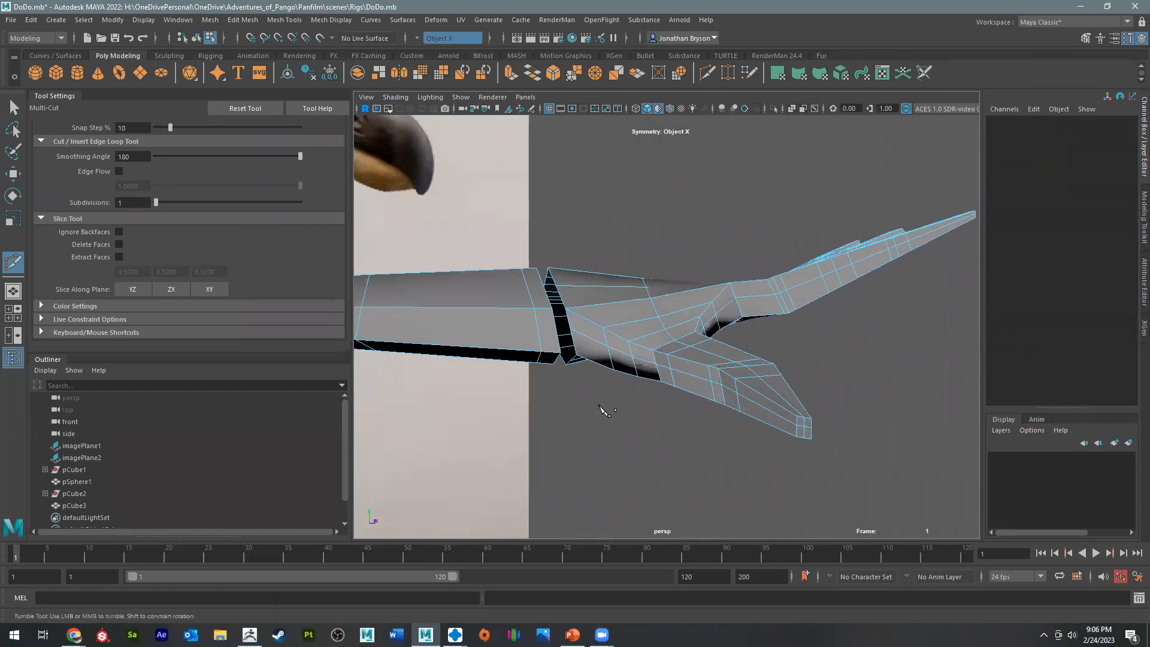
pyautogui.keyDown('alt'); pyautogui.moveTo(517, 327); pyautogui.dragTo(806, 320); pyautogui.keyUp('alt')
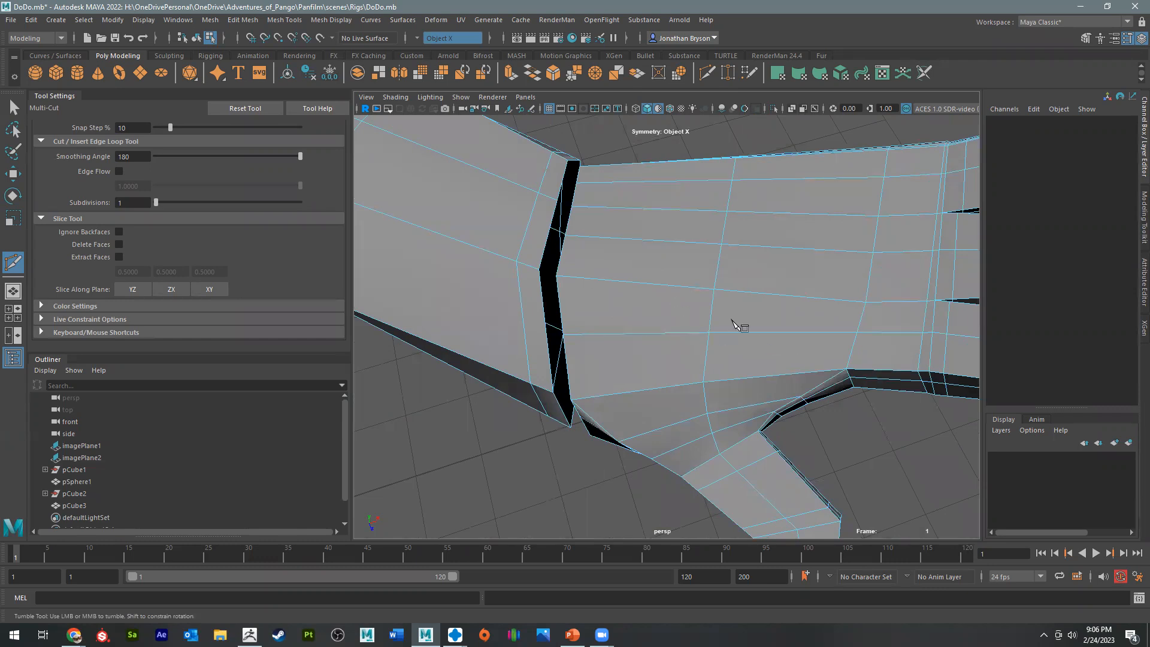
pyautogui.keyDown('alt'); pyautogui.moveTo(860, 231); pyautogui.dragTo(763, 245, button='middle'); pyautogui.keyUp('alt')
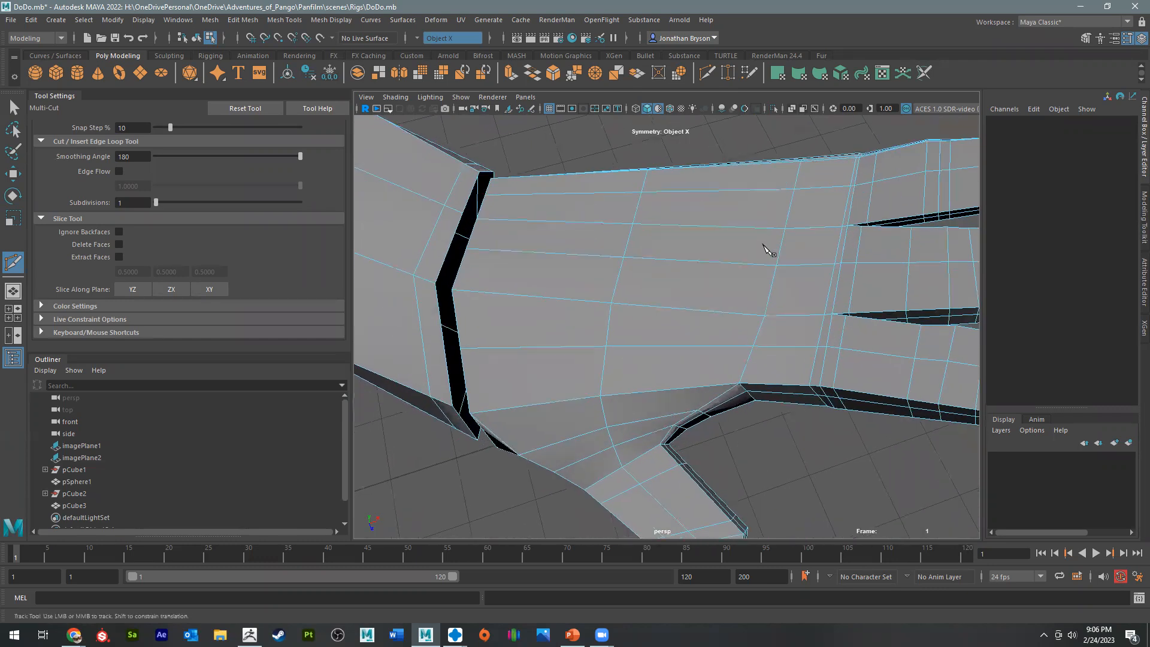
pyautogui.press('q')
pyautogui.click(583, 239)
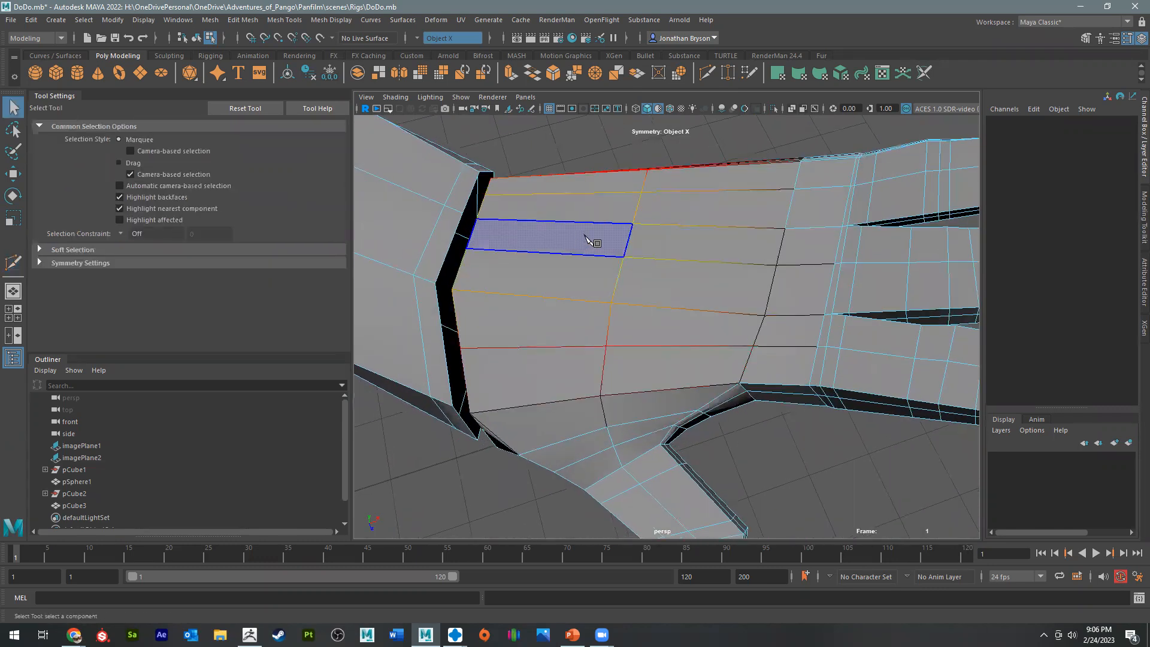
pyautogui.click(577, 221)
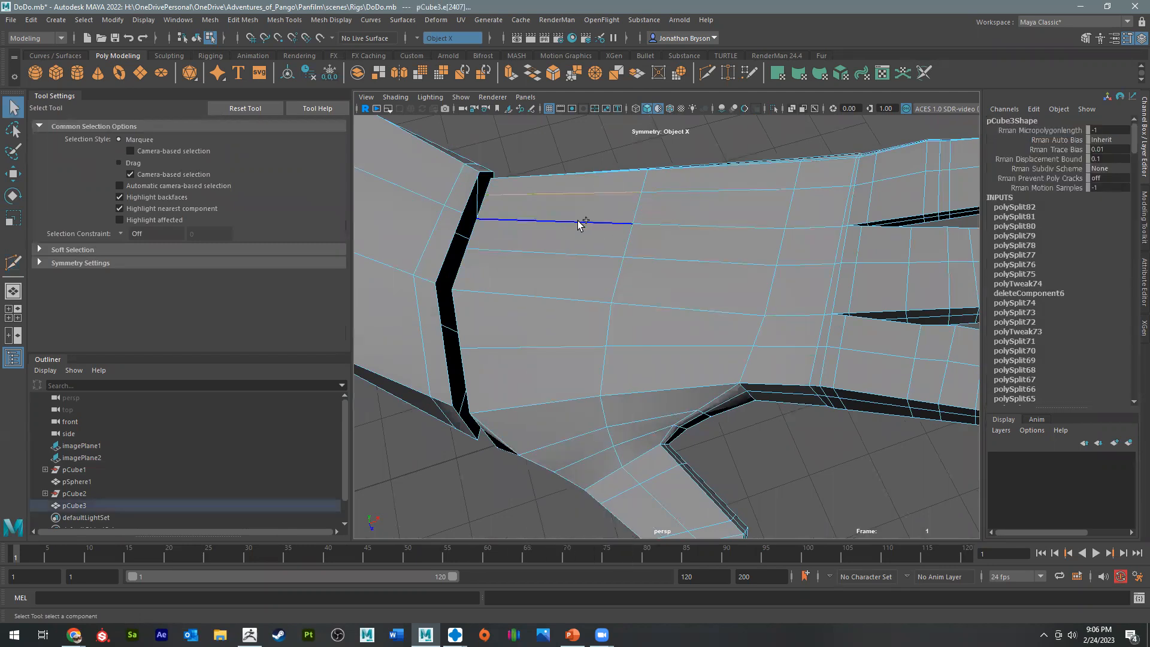
pyautogui.keyDown('shift'); pyautogui.click(562, 252); pyautogui.keyUp('shift')
pyautogui.keyDown('shift'); pyautogui.click(511, 340); pyautogui.keyUp('shift')
pyautogui.keyDown('alt'); pyautogui.moveTo(588, 353); pyautogui.dragTo(600, 244); pyautogui.keyUp('alt')
pyautogui.keyDown('shift'); pyautogui.click(698, 339); pyautogui.keyUp('shift')
pyautogui.keyDown('shift'); pyautogui.click(708, 286); pyautogui.keyUp('shift')
pyautogui.keyDown('shift'); pyautogui.click(683, 404); pyautogui.keyUp('shift')
pyautogui.keyDown('shift'); pyautogui.click(657, 244); pyautogui.keyUp('shift')
pyautogui.keyDown('alt'); pyautogui.moveTo(614, 316); pyautogui.dragTo(719, 381); pyautogui.keyUp('alt')
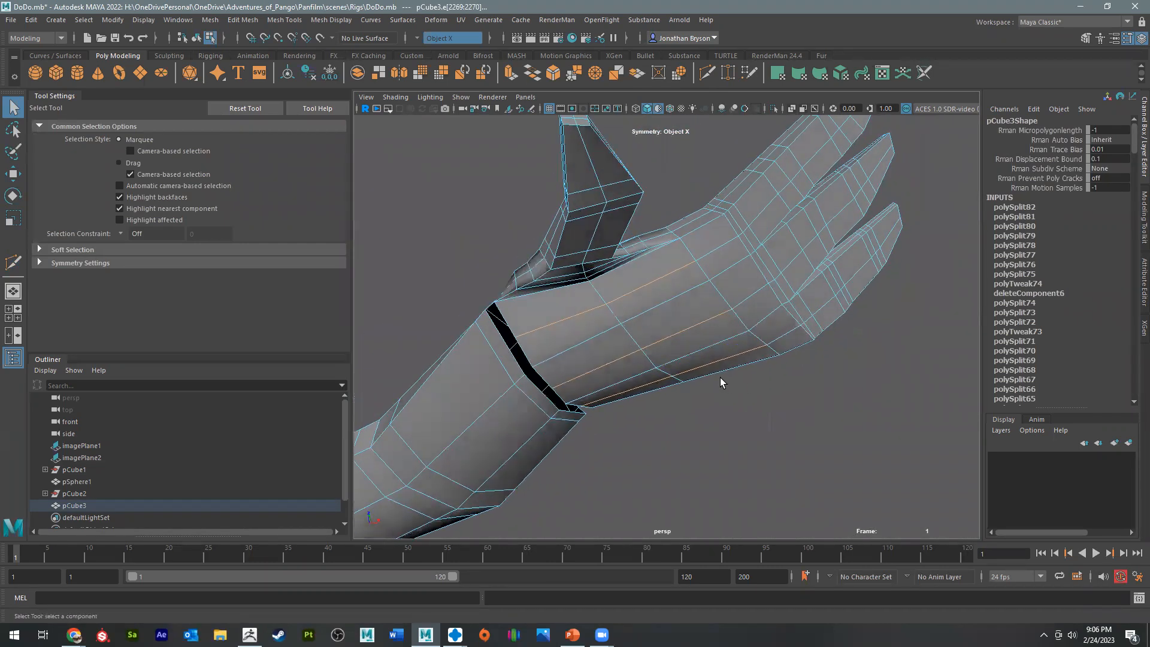
pyautogui.press('Delete')
pyautogui.press('e')
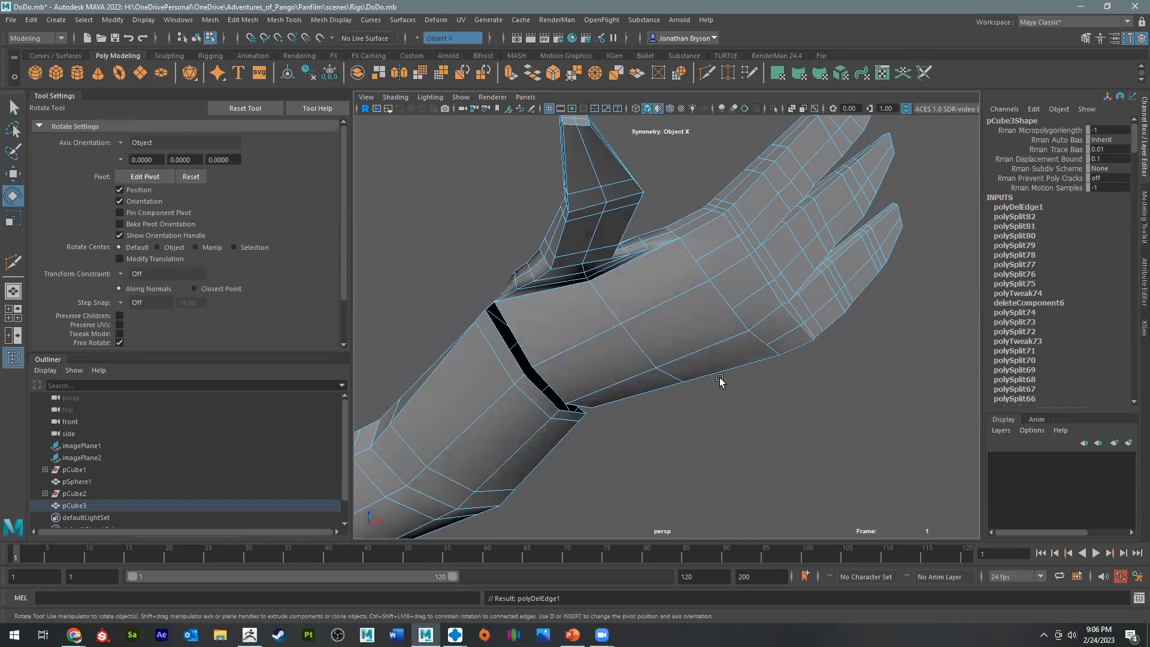
# Step: Multi-Cut a new edge across the palm from the knuckle line over to the lower lengthwise edge
pyautogui.keyDown('alt'); pyautogui.moveTo(595, 388); pyautogui.dragTo(614, 357); pyautogui.keyUp('alt')
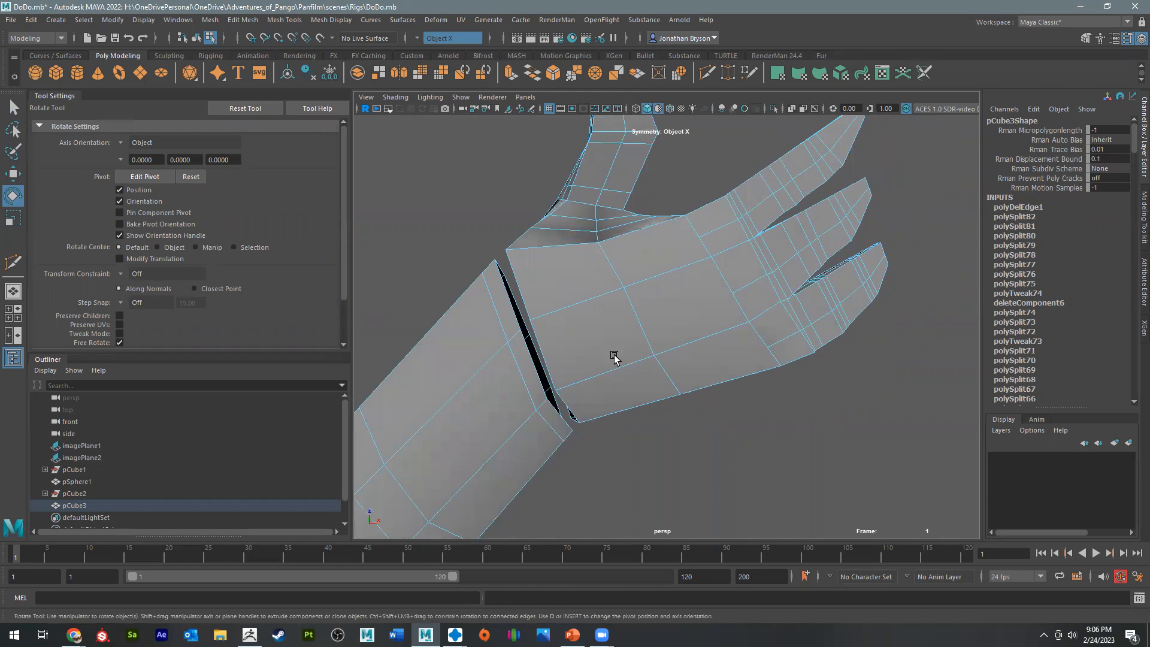
pyautogui.keyDown('alt'); pyautogui.moveTo(611, 264); pyautogui.dragTo(624, 227); pyautogui.keyUp('alt')
pyautogui.keyDown('shift'); pyautogui.moveTo(624, 225); pyautogui.dragTo(725, 174, button='right'); pyautogui.keyUp('shift')
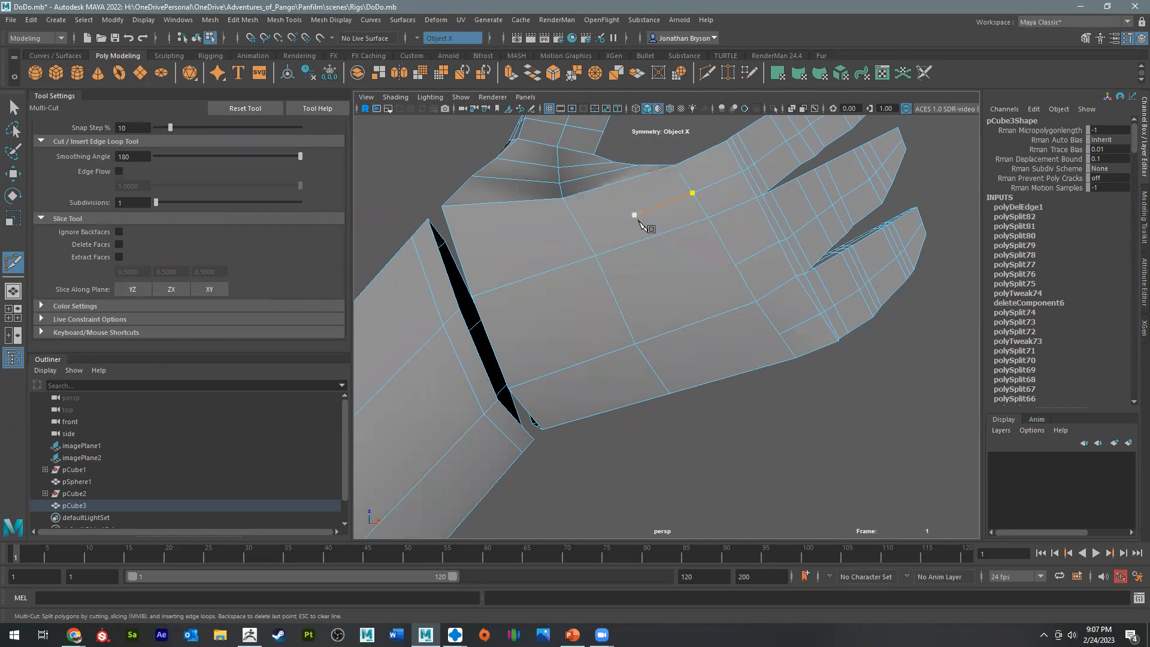
pyautogui.click(631, 223)
pyautogui.click(684, 328)
pyautogui.keyDown('alt'); pyautogui.moveTo(712, 342); pyautogui.dragTo(642, 383); pyautogui.keyUp('alt')
pyautogui.keyDown('alt'); pyautogui.moveTo(642, 383); pyautogui.dragTo(724, 426, button='right'); pyautogui.keyUp('alt')
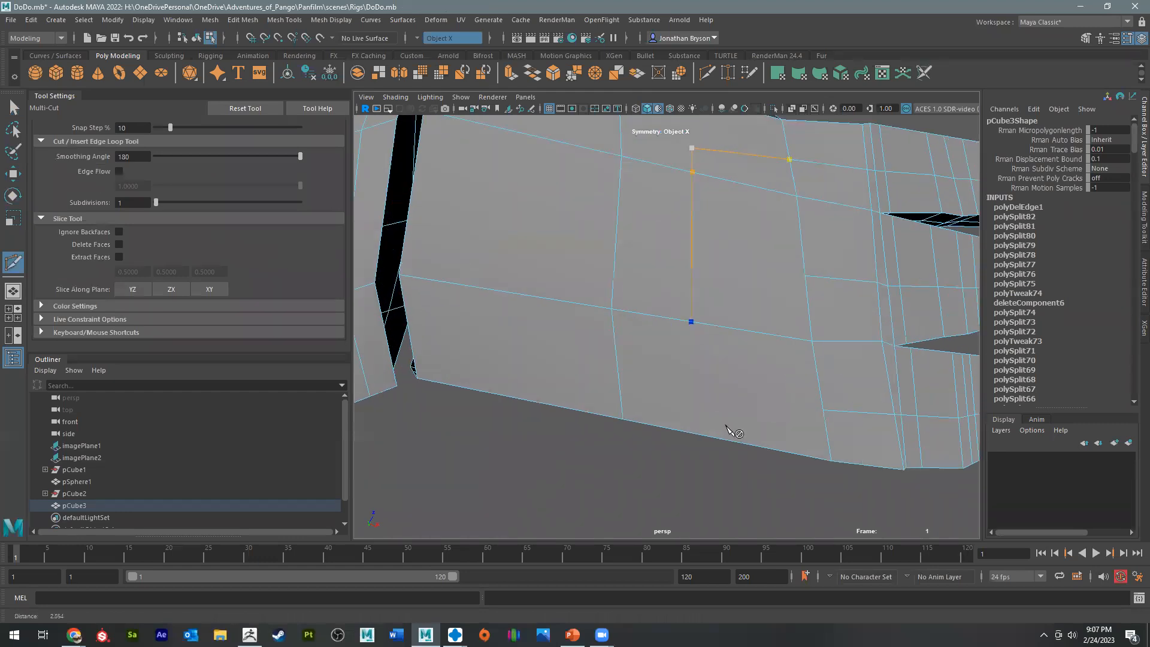
pyautogui.keyDown('alt'); pyautogui.moveTo(724, 427); pyautogui.dragTo(692, 301, button='middle'); pyautogui.keyUp('alt')
pyautogui.keyDown('alt'); pyautogui.moveTo(693, 301); pyautogui.dragTo(703, 305, button='right'); pyautogui.keyUp('alt')
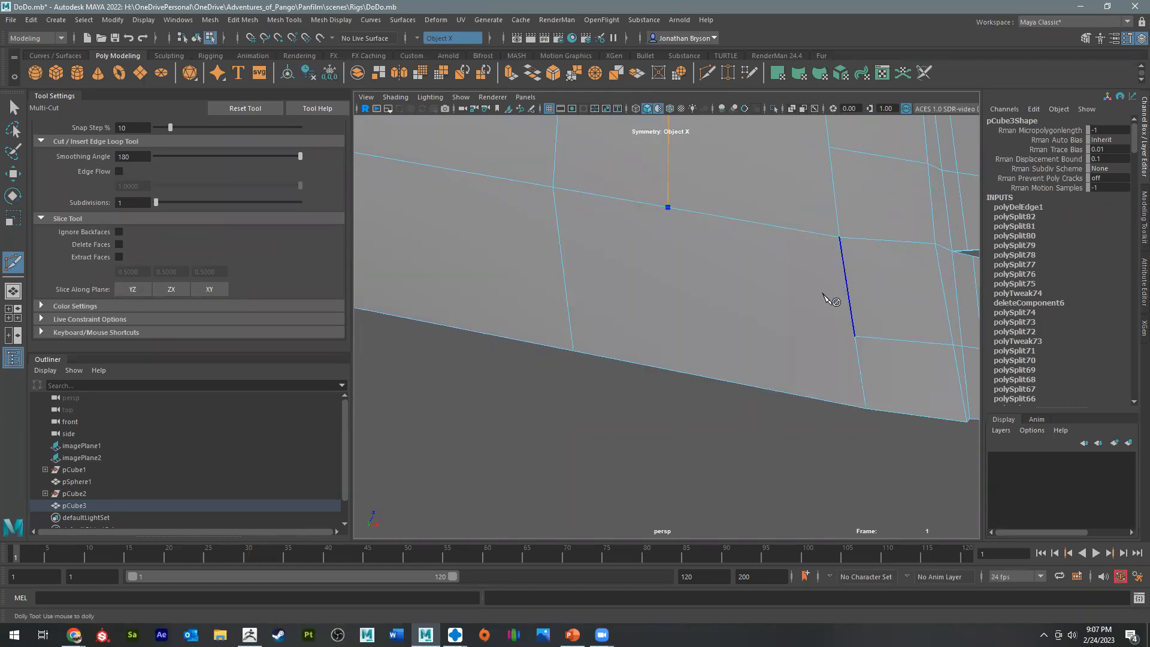
pyautogui.hotkey('ctrl', 'z')
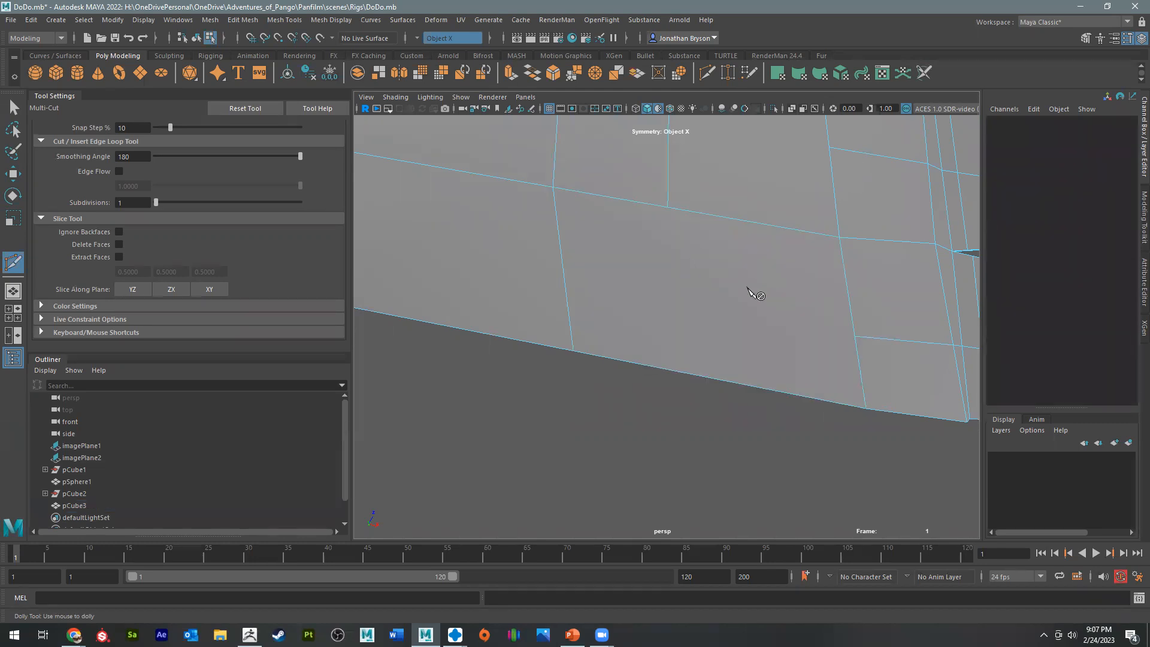
pyautogui.click(855, 336)
pyautogui.keyDown('alt'); pyautogui.moveTo(694, 306); pyautogui.dragTo(679, 264); pyautogui.keyUp('alt')
pyautogui.press('q')
pyautogui.moveTo(681, 264); pyautogui.dragTo(682, 271, button='right')
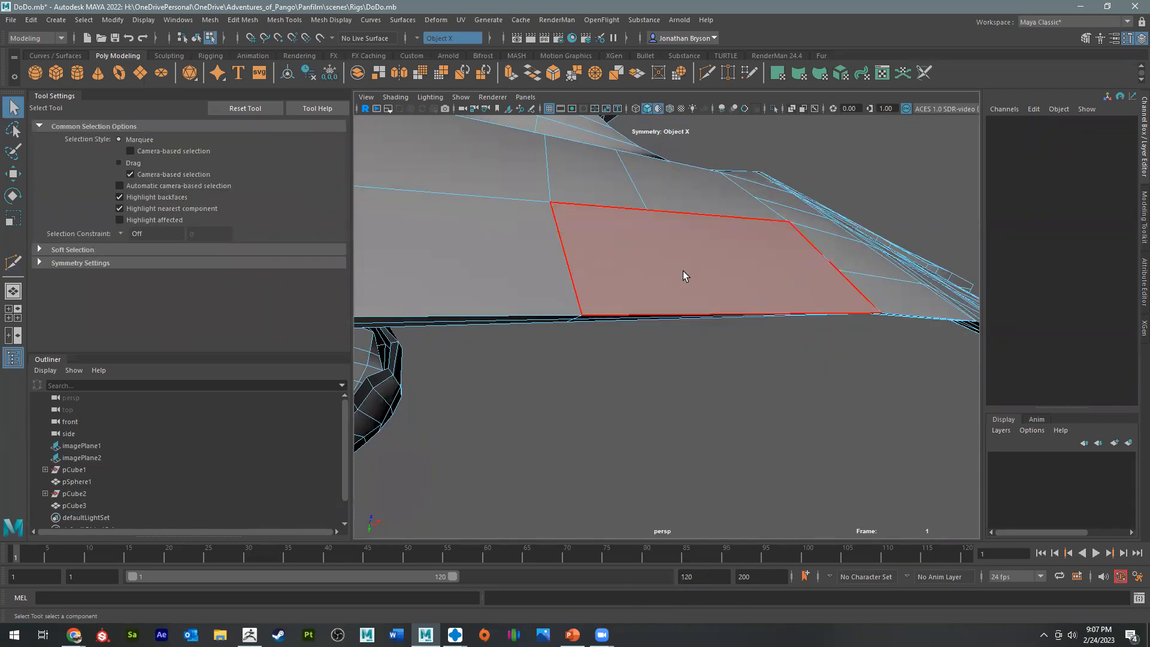
pyautogui.click(682, 271)
pyautogui.press('r')
pyautogui.moveTo(708, 252); pyautogui.dragTo(650, 242)
pyautogui.hotkey('ctrl', 'z')
pyautogui.scroll(-2, 650, 242)
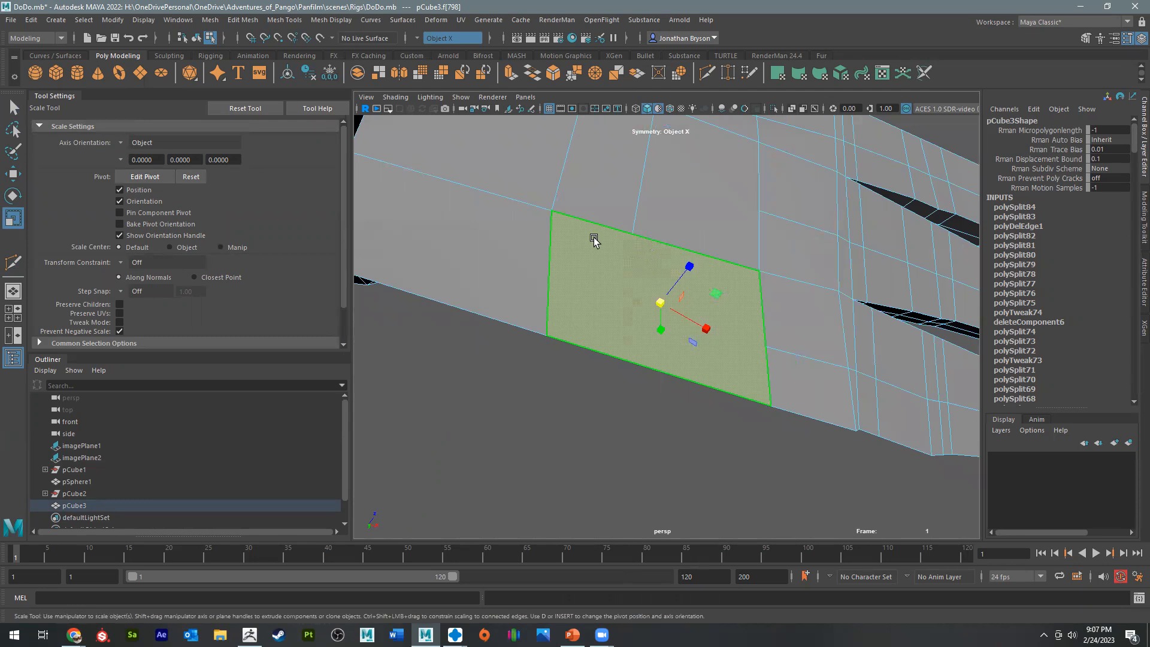
# Step: Cut an edge from the end of the palm cut to the vertex on the knuckle line, adding a vertex at its midpoint
pyautogui.keyDown('shift'); pyautogui.moveTo(607, 227); pyautogui.dragTo(549, 234, button='right'); pyautogui.keyUp('shift')
pyautogui.click(633, 233)
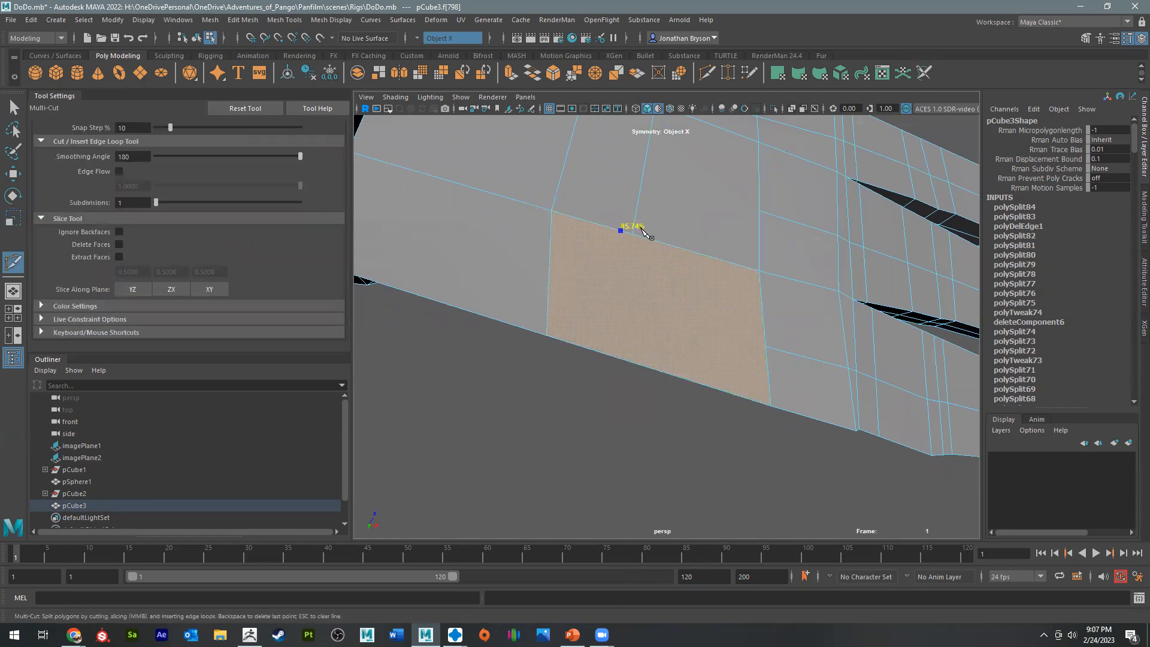
pyautogui.click(763, 324)
pyautogui.rightClick(769, 372)
pyautogui.click(698, 287)
pyautogui.rightClick(706, 292)
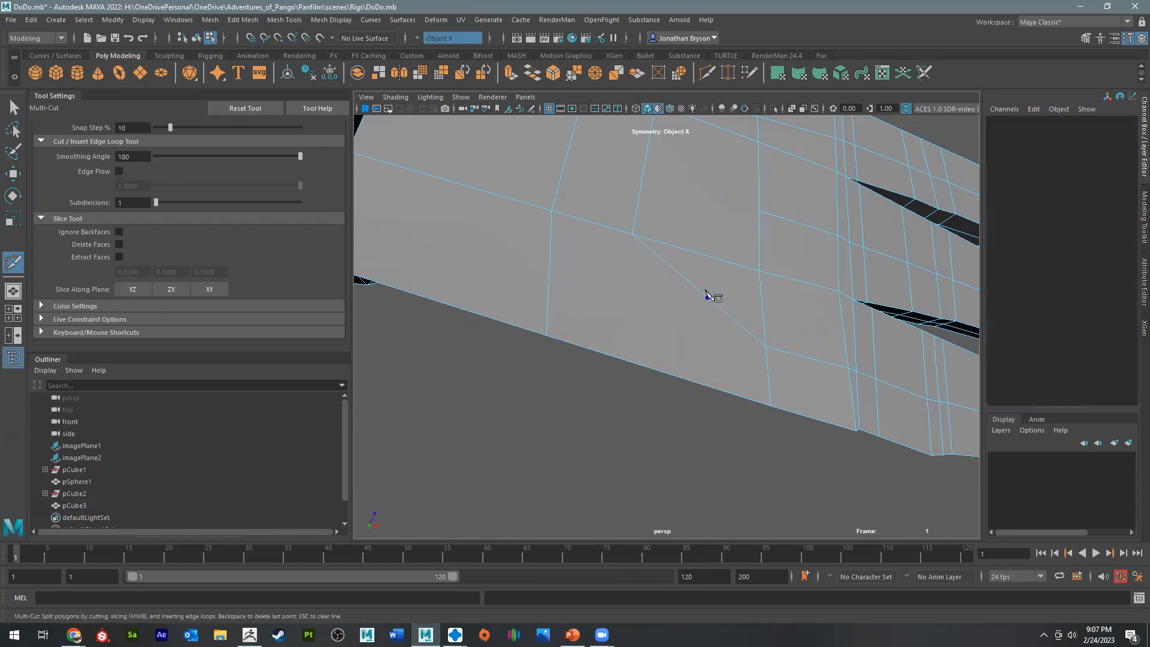
pyautogui.click(708, 297)
# Step: Move the new midpoint vertex toward the wrist so the diagonal edge forms a square corner on the palm
pyautogui.press('q')
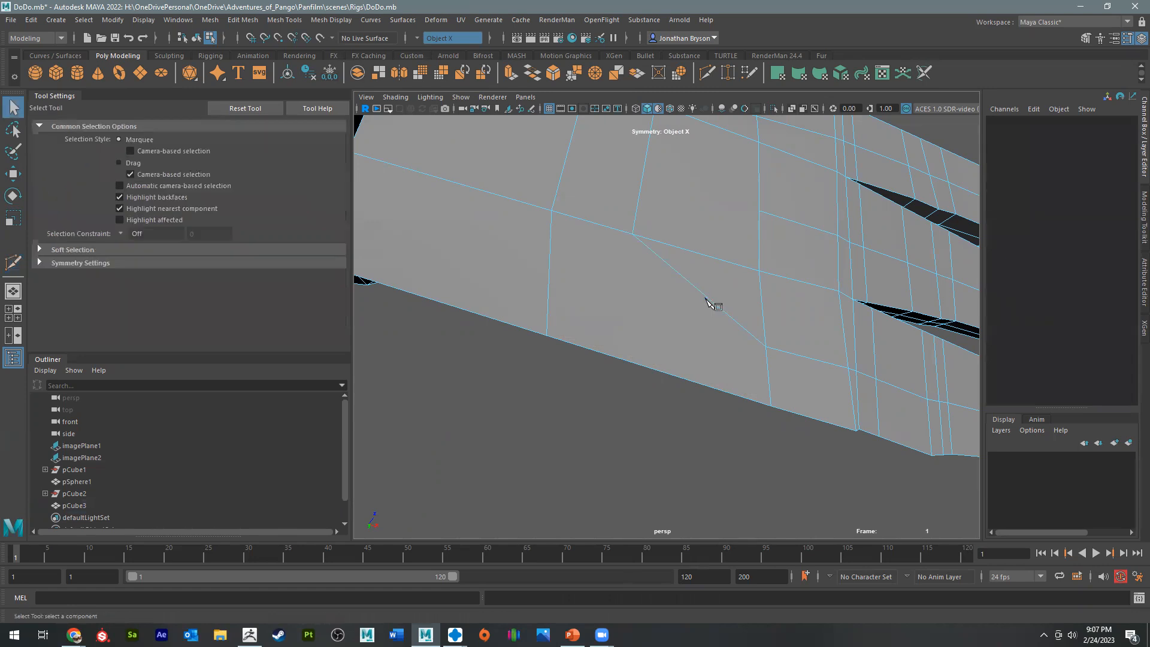
pyautogui.moveTo(707, 298); pyautogui.dragTo(698, 264, button='right')
pyautogui.click(707, 299)
pyautogui.press('w')
pyautogui.moveTo(708, 303); pyautogui.dragTo(635, 274)
# Step: Connect the moved corner vertex to the outer edge of the hand and continue the cuts on the palm's thumb side
pyautogui.keyDown('shift'); pyautogui.moveTo(635, 274); pyautogui.dragTo(575, 268, button='right'); pyautogui.keyUp('shift')
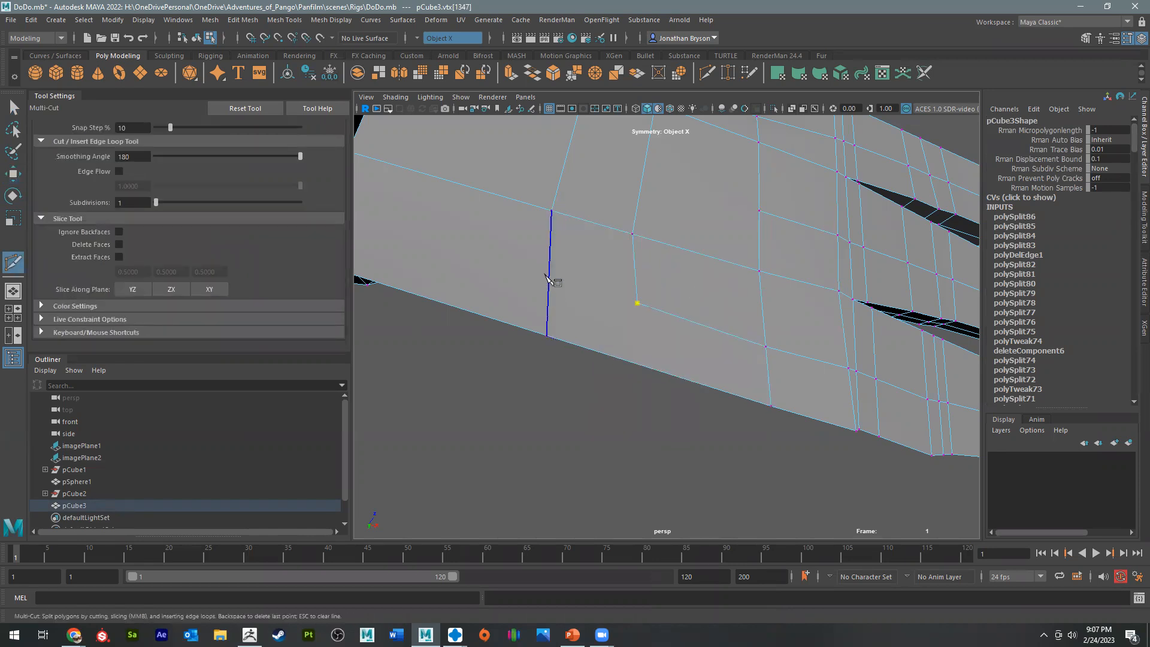
pyautogui.press('Return')
pyautogui.moveTo(675, 249)
pyautogui.keyDown('alt'); pyautogui.mouseDown()
pyautogui.moveTo(696, 357)
pyautogui.moveTo(680, 260)
pyautogui.mouseUp(); pyautogui.keyUp('alt')
pyautogui.click(665, 235)
pyautogui.click(657, 109)
pyautogui.rightClick(587, 261)
# Step: Cut an edge across the back of the hand that turns at both ends to meet the knuckle-line vertices
pyautogui.keyDown('alt'); pyautogui.moveTo(636, 225); pyautogui.dragTo(663, 249, button='right'); pyautogui.keyUp('alt')
pyautogui.keyDown('alt'); pyautogui.moveTo(663, 248); pyautogui.dragTo(706, 336); pyautogui.keyUp('alt')
pyautogui.click(766, 328)
pyautogui.click(693, 243)
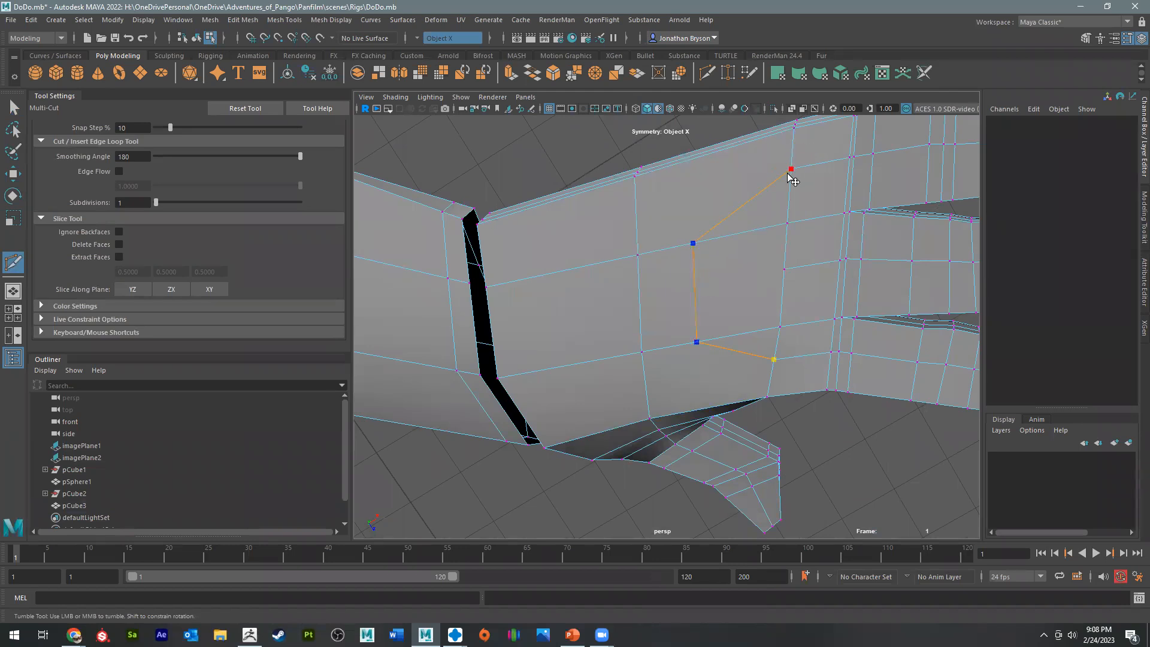
pyautogui.press('Return')
# Step: Move the corner vertices of the back-of-hand cut toward the wrist to square off the surrounding faces
pyautogui.press('w')
pyautogui.click(740, 209)
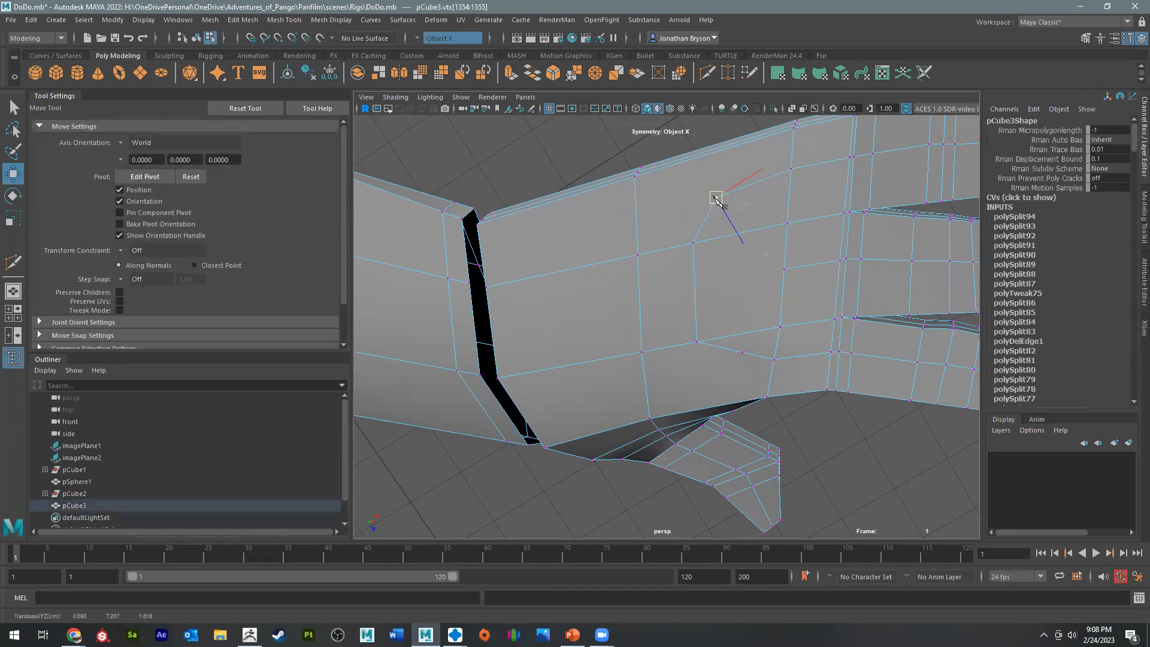
pyautogui.keyDown('alt'); pyautogui.moveTo(736, 240); pyautogui.dragTo(694, 194); pyautogui.keyUp('alt')
pyautogui.click(745, 303)
pyautogui.click(743, 304)
pyautogui.keyDown('alt'); pyautogui.moveTo(696, 242); pyautogui.dragTo(675, 317); pyautogui.keyUp('alt')
# Step: Connect both corner vertices on the back of the hand to the nearest vertices on the hand's side edges
pyautogui.keyDown('shift'); pyautogui.moveTo(675, 317); pyautogui.dragTo(619, 321, button='right'); pyautogui.keyUp('shift')
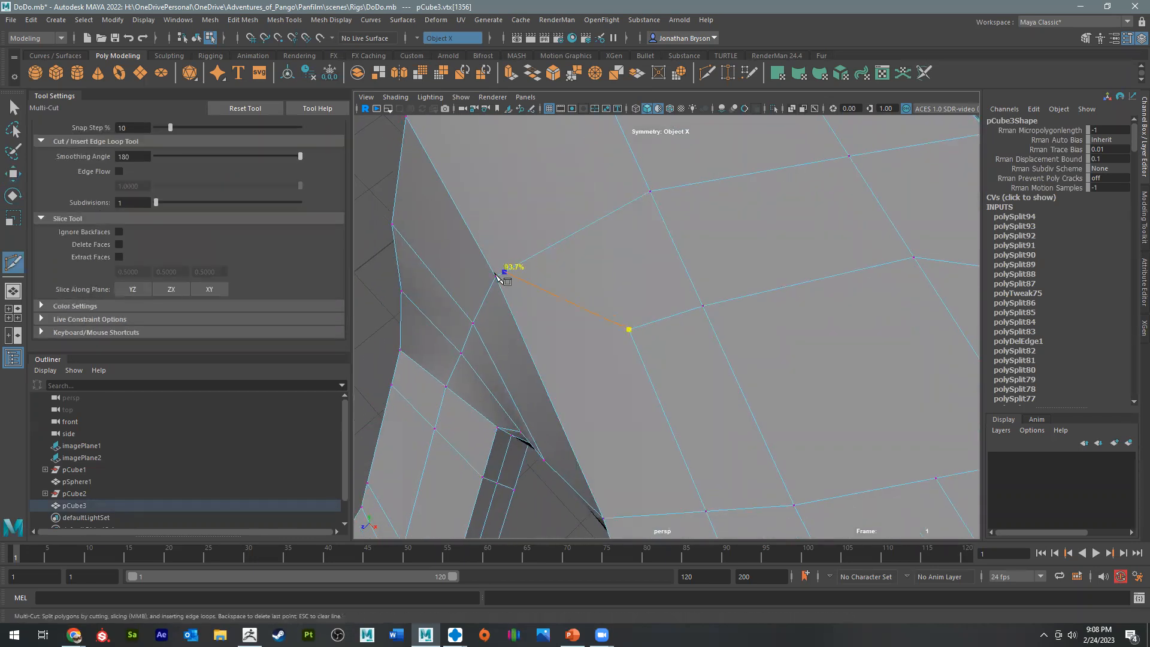
pyautogui.rightClick(725, 301)
pyautogui.keyDown('alt'); pyautogui.moveTo(745, 295); pyautogui.dragTo(533, 290); pyautogui.keyUp('alt')
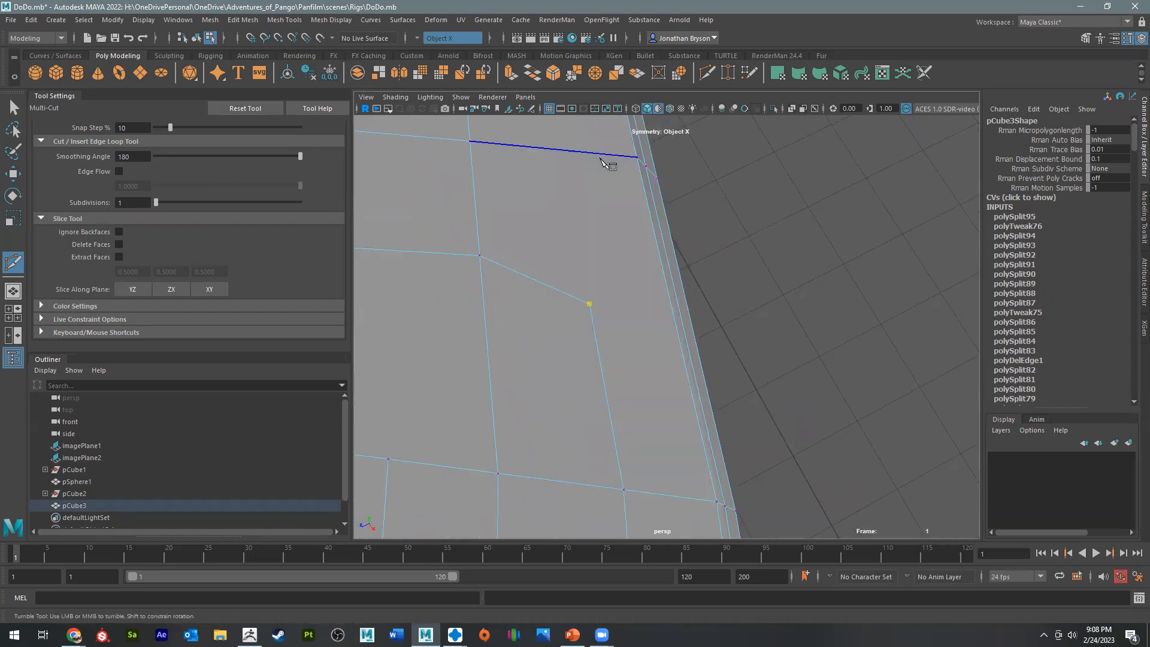
pyautogui.rightClick(573, 224)
pyautogui.click(589, 303)
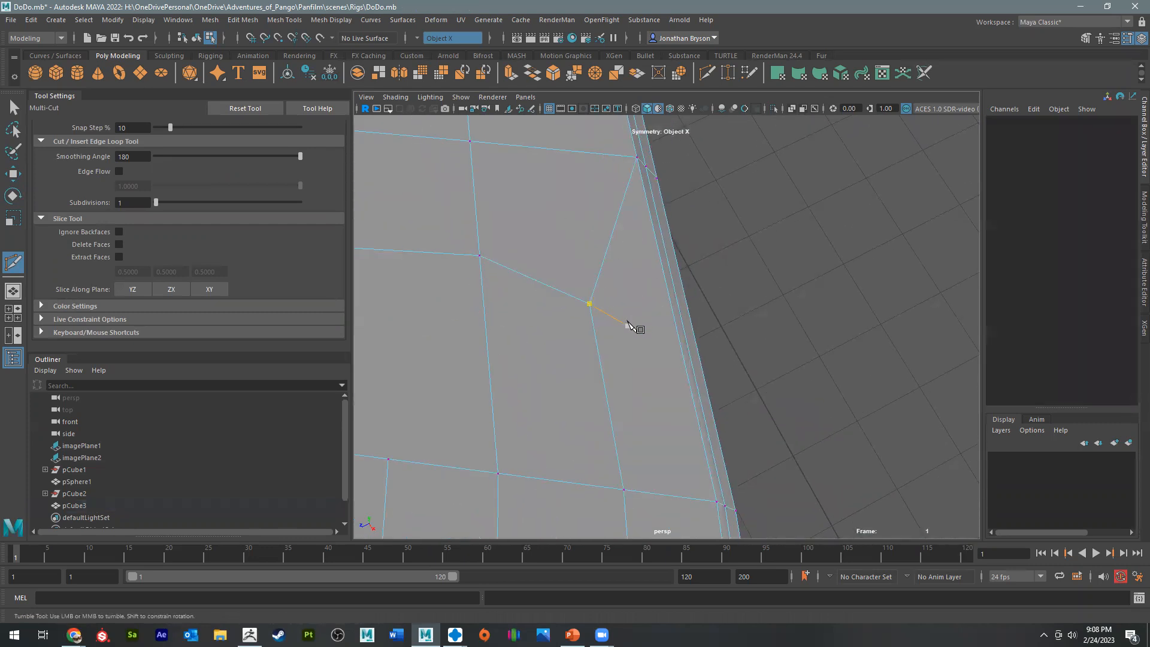
# Step: Cut a lengthwise edge along the back of the hand from the middle knuckle vertex to the wrist opening
pyautogui.keyDown('alt'); pyautogui.moveTo(519, 317); pyautogui.dragTo(637, 368); pyautogui.keyUp('alt')
pyautogui.keyDown('alt'); pyautogui.moveTo(637, 331); pyautogui.dragTo(695, 302, button='middle'); pyautogui.keyUp('alt')
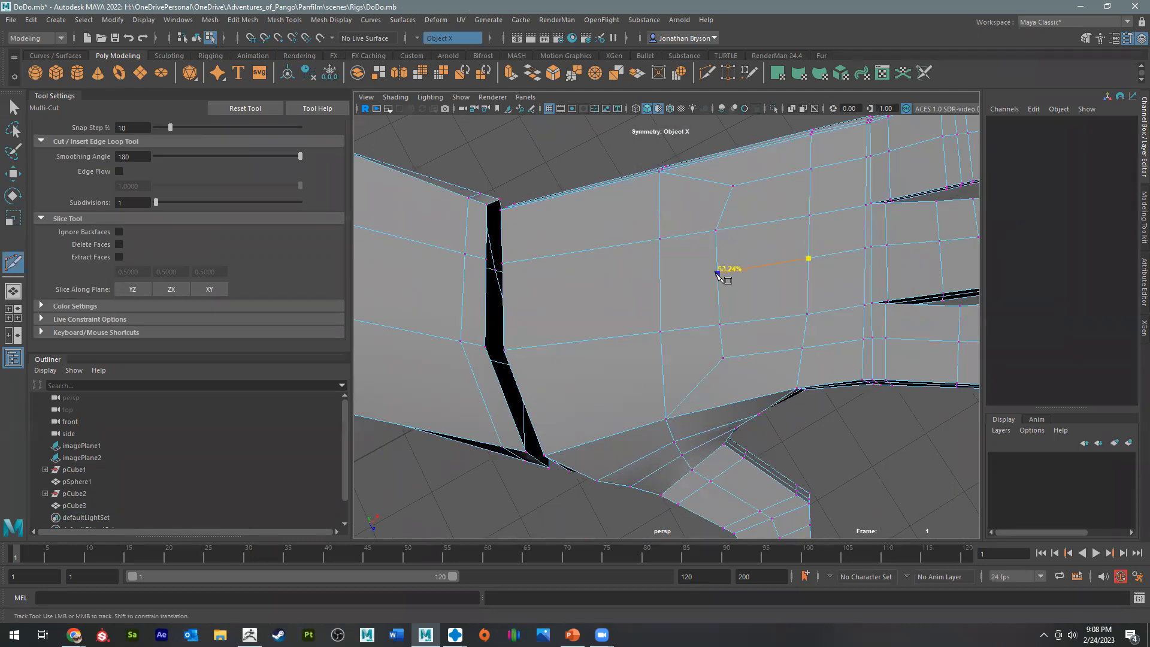
pyautogui.click(660, 287)
pyautogui.click(503, 302)
# Step: Cut a matching lengthwise edge down the palm from the knuckle vertex to the wrist opening
pyautogui.moveTo(503, 302)
pyautogui.keyDown('alt'); pyautogui.mouseDown()
pyautogui.moveTo(477, 264)
pyautogui.moveTo(450, 258)
pyautogui.moveTo(495, 270)
pyautogui.moveTo(510, 292)
pyautogui.mouseUp(); pyautogui.keyUp('alt')
pyautogui.keyDown('alt'); pyautogui.moveTo(685, 300); pyautogui.dragTo(827, 177); pyautogui.keyUp('alt')
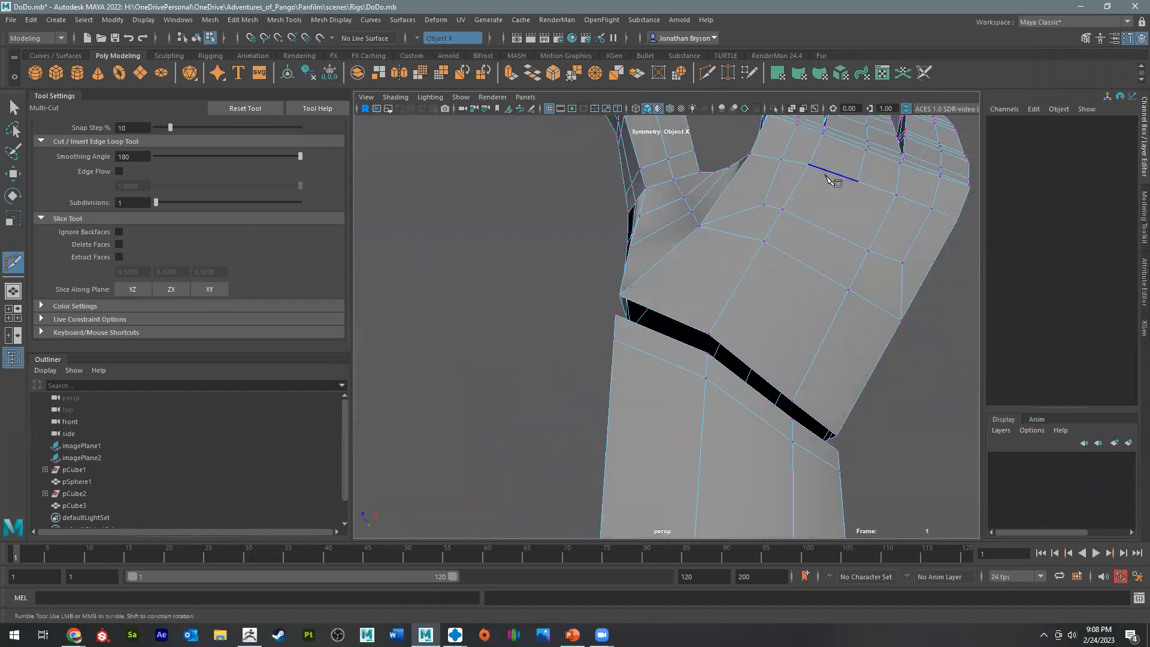
pyautogui.click(858, 182)
pyautogui.click(828, 231)
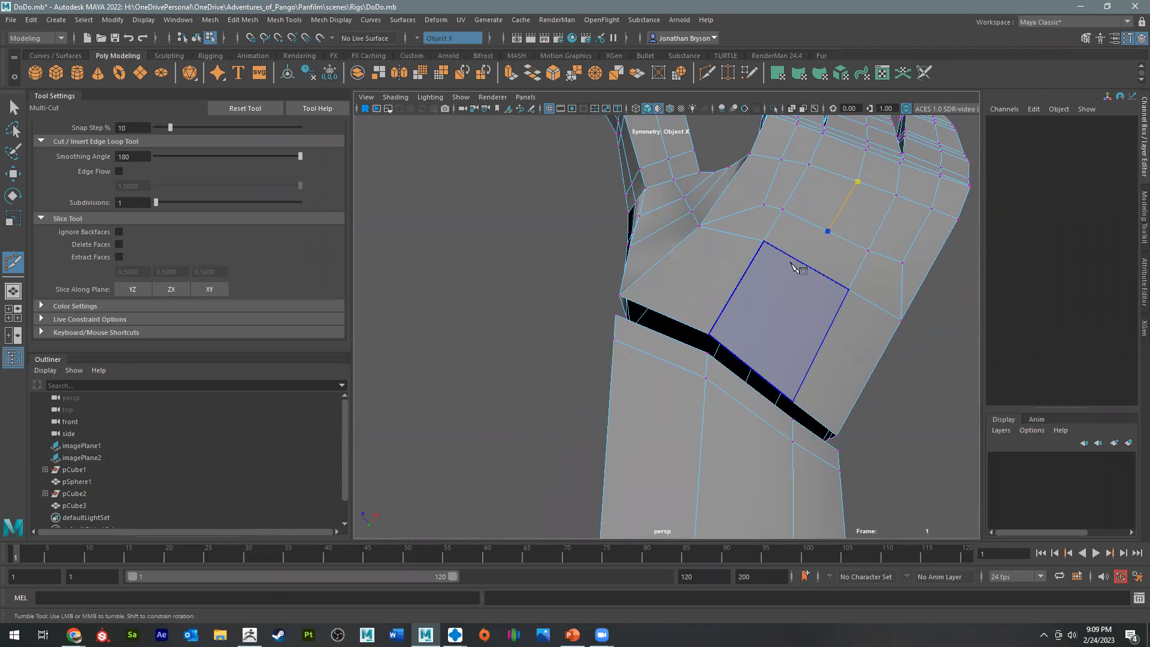
pyautogui.click(804, 265)
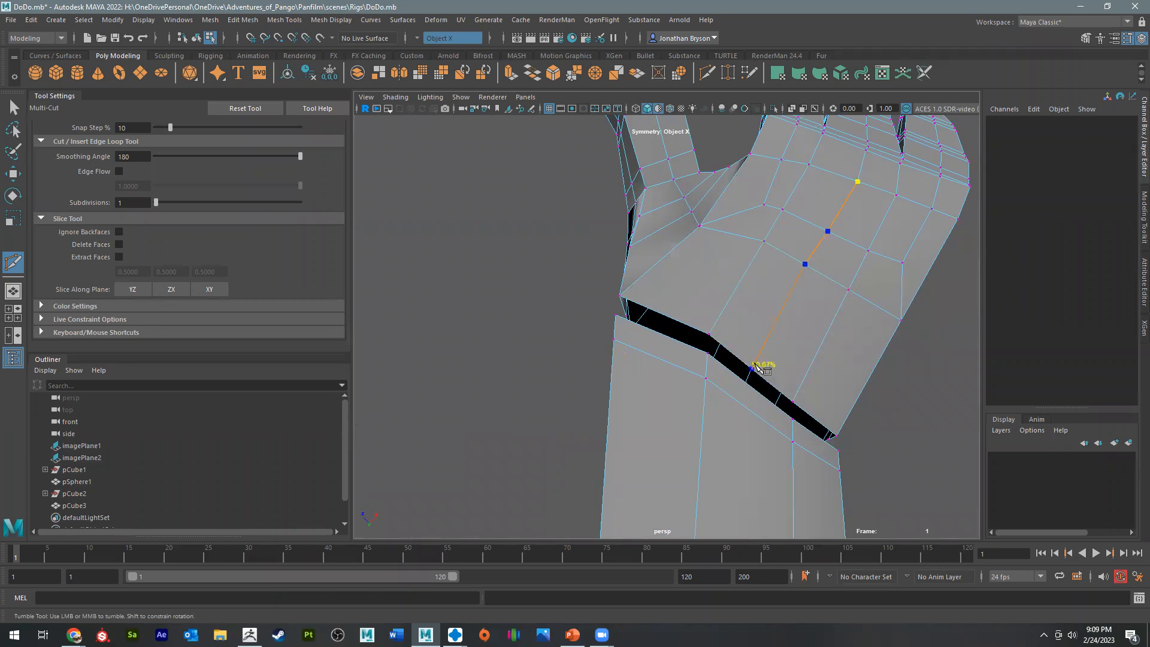
# Step: Cut a lengthwise edge from the wrist down the forearm, continuing across the body, neck and head
pyautogui.keyDown('alt'); pyautogui.moveTo(721, 429); pyautogui.dragTo(731, 334, button='middle'); pyautogui.keyUp('alt')
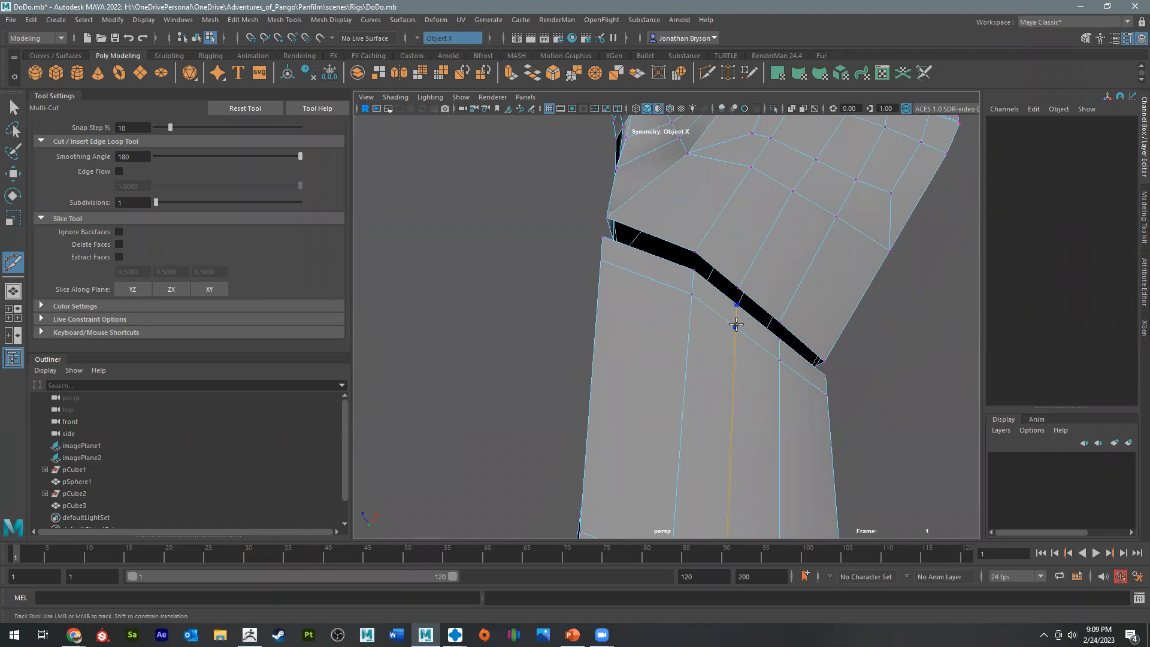
pyautogui.keyDown('alt'); pyautogui.moveTo(798, 372); pyautogui.dragTo(639, 444); pyautogui.keyUp('alt')
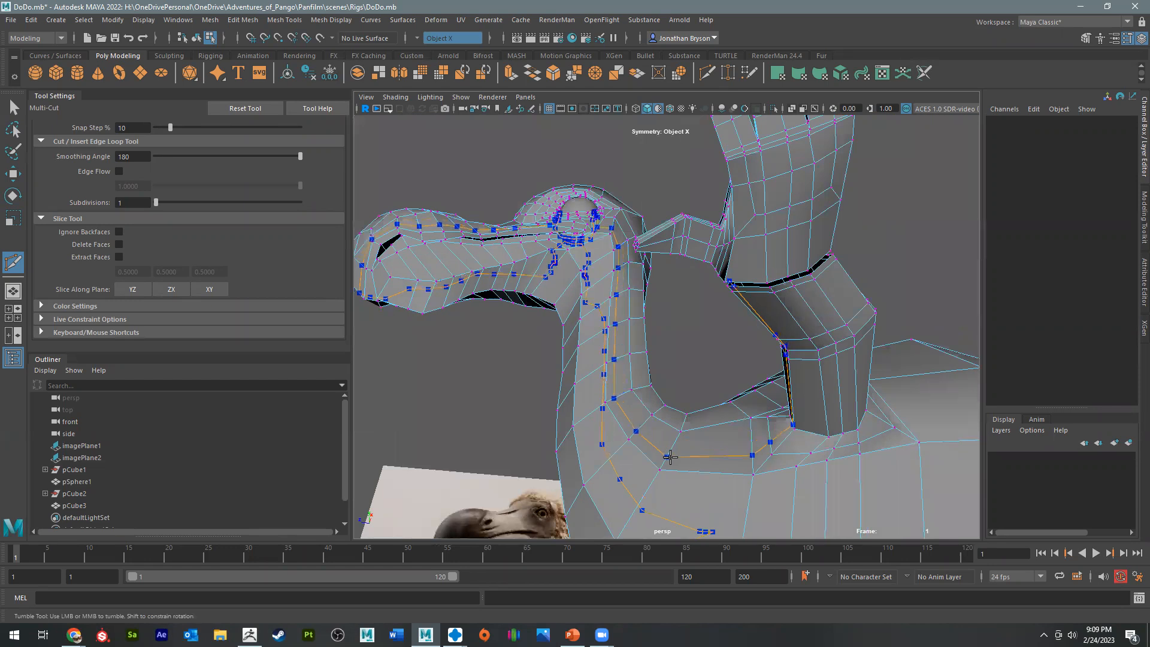
# Step: Cut an edge down the front of the shoulder and turn it toward the base of the arm
pyautogui.keyDown('alt'); pyautogui.moveTo(643, 418); pyautogui.dragTo(674, 307); pyautogui.keyUp('alt')
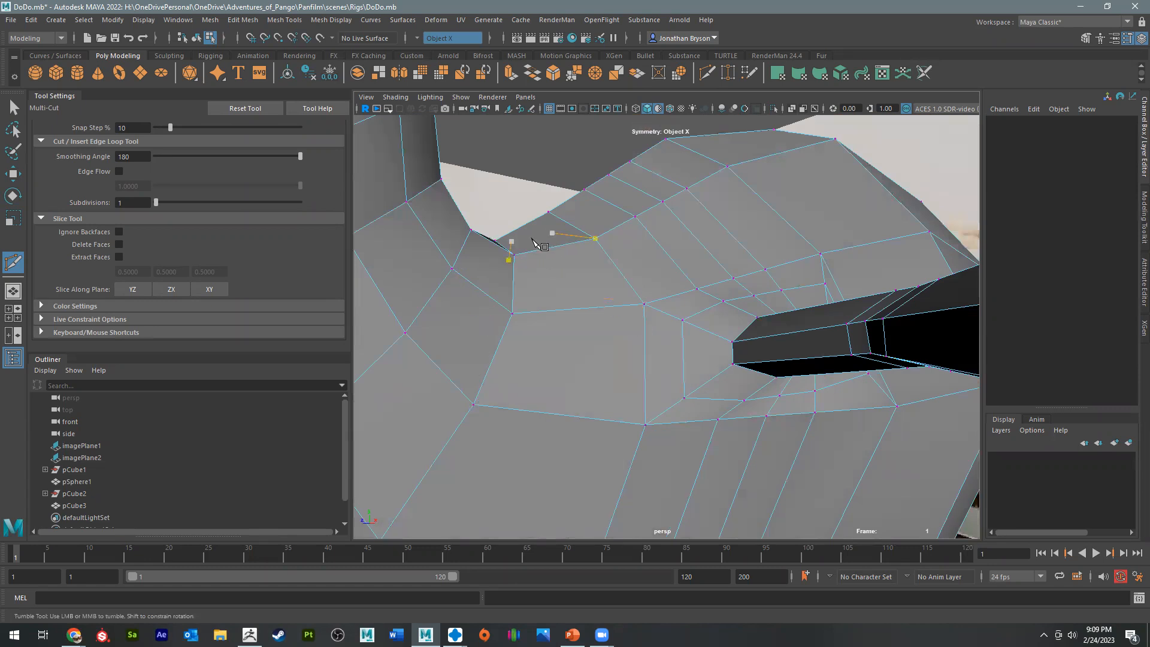
pyautogui.keyDown('alt'); pyautogui.moveTo(532, 238); pyautogui.dragTo(670, 264); pyautogui.keyUp('alt')
pyautogui.keyDown('alt'); pyautogui.moveTo(670, 264); pyautogui.dragTo(611, 225, button='right'); pyautogui.keyUp('alt')
pyautogui.keyDown('alt'); pyautogui.moveTo(610, 226); pyautogui.dragTo(688, 352); pyautogui.keyUp('alt')
pyautogui.keyDown('alt'); pyautogui.moveTo(688, 351); pyautogui.dragTo(688, 360, button='middle'); pyautogui.keyUp('alt')
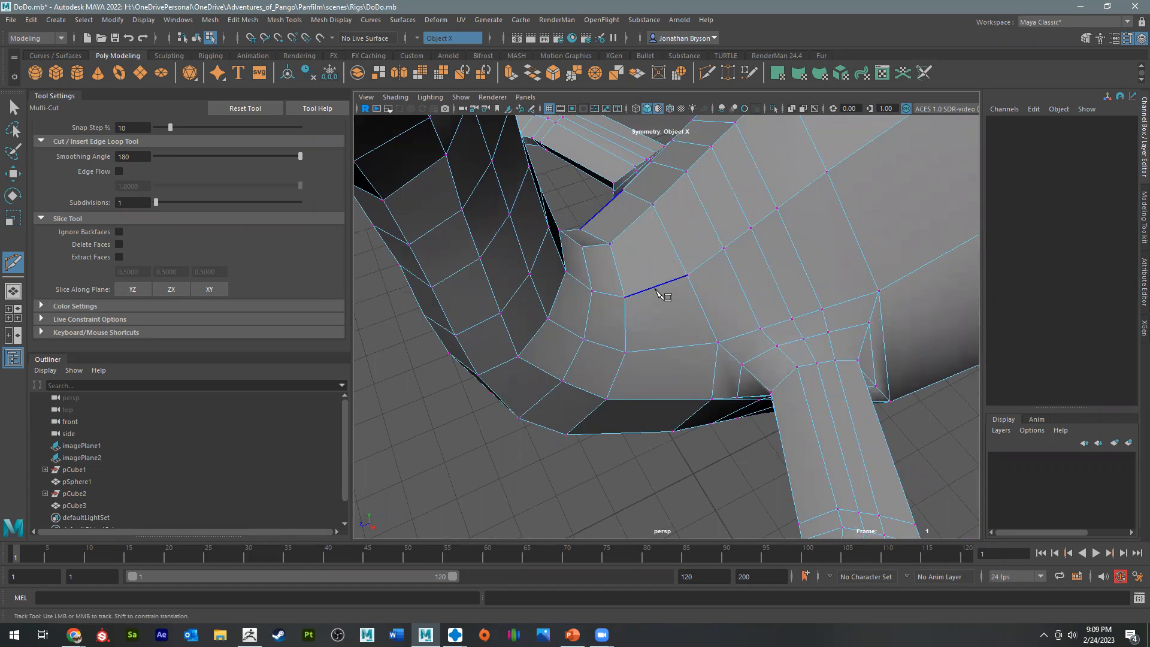
pyautogui.keyDown('alt'); pyautogui.moveTo(670, 488); pyautogui.dragTo(801, 364); pyautogui.keyUp('alt')
pyautogui.click(660, 459)
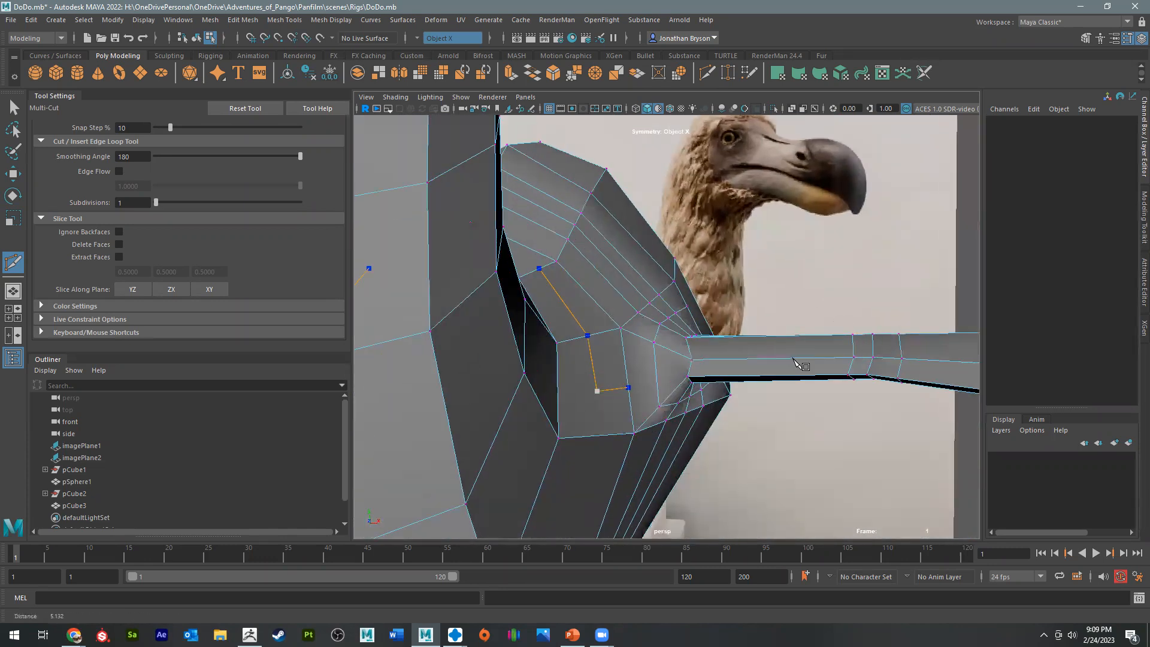
# Step: Extend the shoulder cut lengthwise along the front of the arm to the wrist opening
pyautogui.scroll(4, 801, 365)
pyautogui.click(703, 394)
pyautogui.keyDown('alt'); pyautogui.moveTo(868, 353); pyautogui.dragTo(688, 299, button='middle'); pyautogui.keyUp('alt')
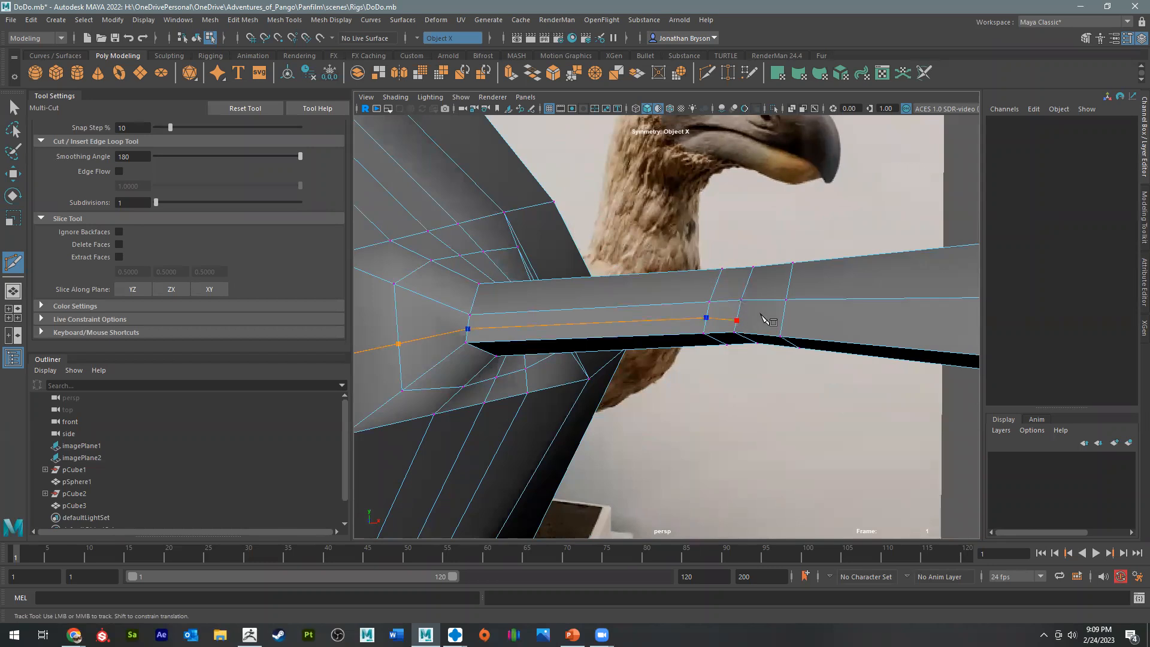
pyautogui.keyDown('alt'); pyautogui.moveTo(795, 327); pyautogui.dragTo(687, 319); pyautogui.keyUp('alt')
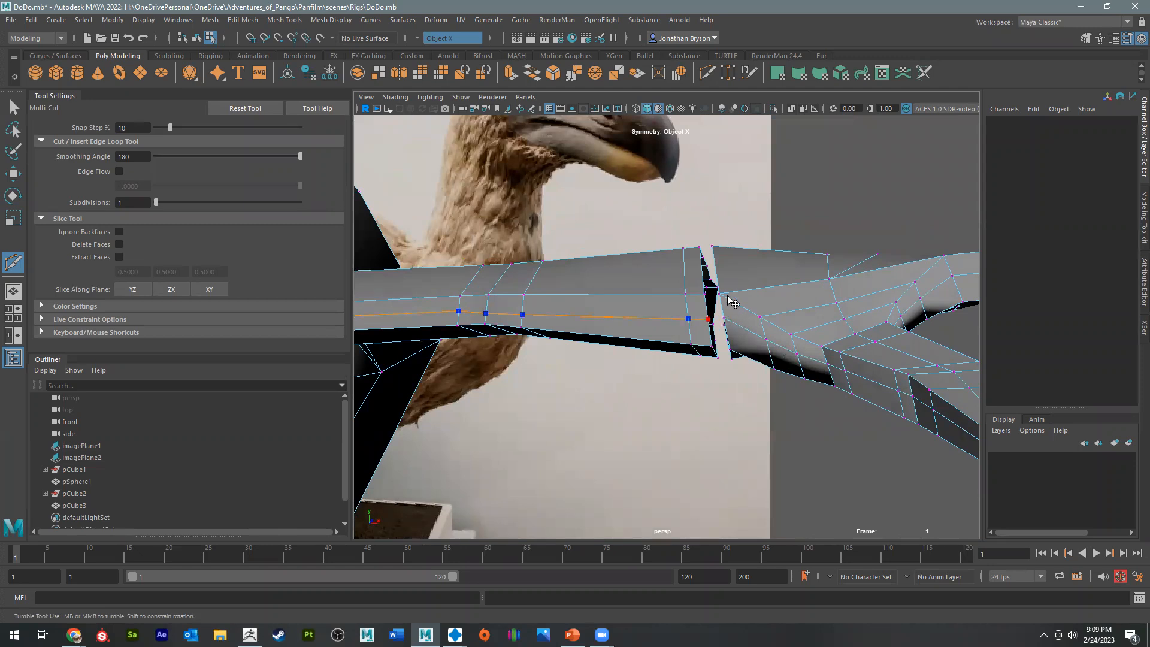
# Step: Cut an edge from the new shoulder corner vertex to the existing vertex on the chest
pyautogui.keyDown('alt'); pyautogui.moveTo(526, 295); pyautogui.dragTo(523, 329); pyautogui.keyUp('alt')
pyautogui.click(520, 368)
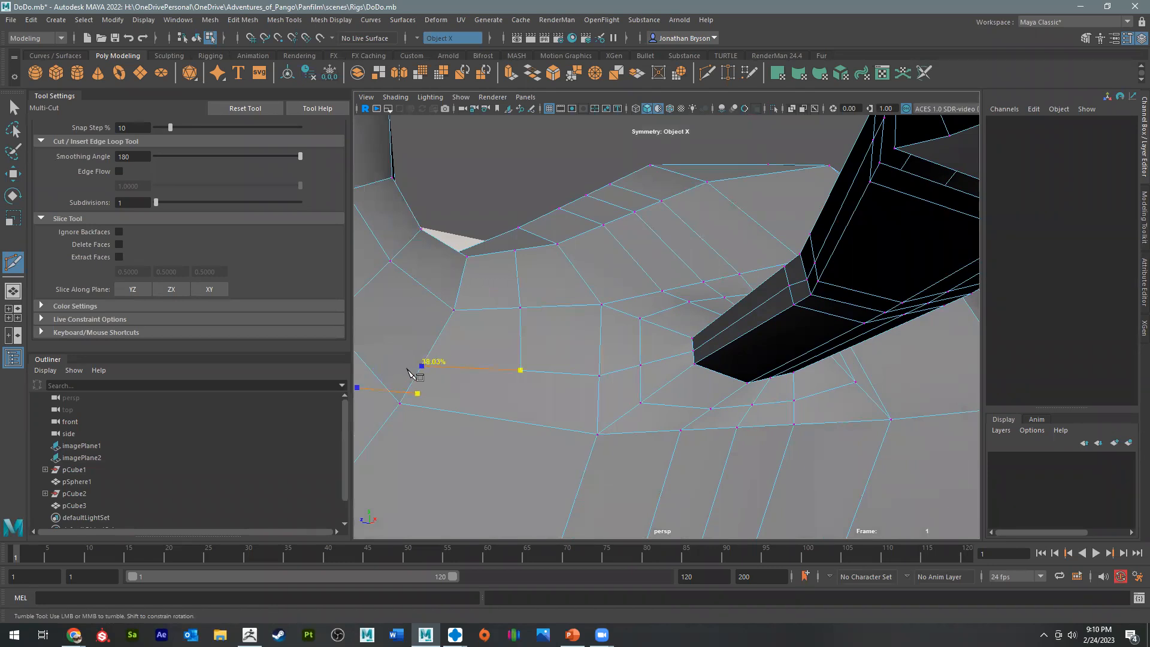
pyautogui.click(399, 421)
pyautogui.press('Return')
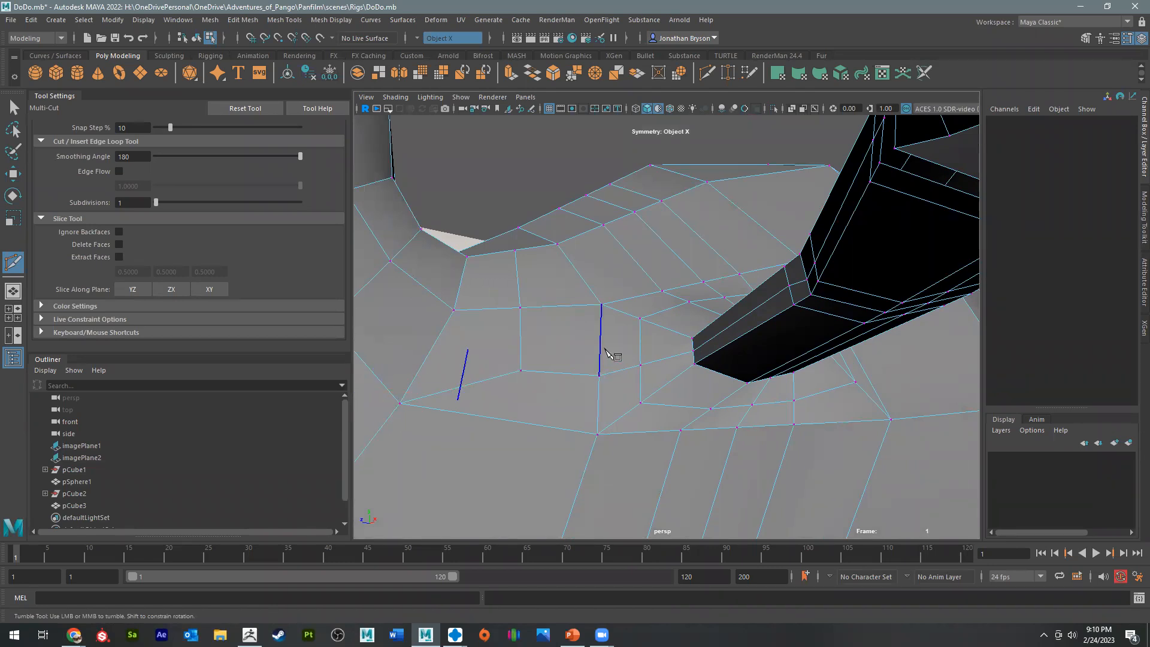
# Step: Extend the cut from the vertex above the shoulder across the adjacent face near the base of the neck
pyautogui.keyDown('alt'); pyautogui.moveTo(574, 388); pyautogui.dragTo(623, 321); pyautogui.keyUp('alt')
pyautogui.keyDown('alt'); pyautogui.moveTo(707, 319); pyautogui.dragTo(667, 325, button='right'); pyautogui.keyUp('alt')
pyautogui.keyDown('alt'); pyautogui.moveTo(667, 324); pyautogui.dragTo(569, 261); pyautogui.keyUp('alt')
pyautogui.keyDown('alt'); pyautogui.moveTo(567, 258); pyautogui.dragTo(613, 296, button='middle'); pyautogui.keyUp('alt')
pyautogui.click(616, 298)
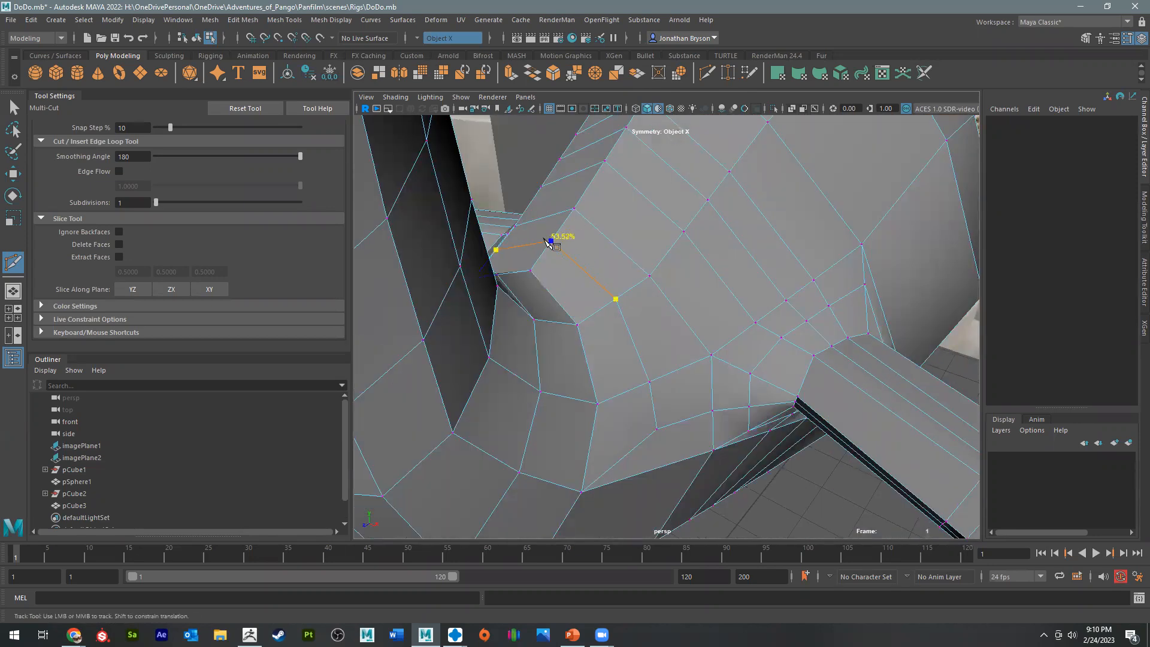
pyautogui.rightClick(600, 246)
# Step: Cut a lengthwise edge along the narrow rear side of the arm, from the wrist opening past the elbow onto the body
pyautogui.keyDown('alt'); pyautogui.moveTo(806, 311); pyautogui.dragTo(623, 282); pyautogui.keyUp('alt')
pyautogui.keyDown('alt'); pyautogui.moveTo(623, 281); pyautogui.dragTo(653, 240, button='middle'); pyautogui.keyUp('alt')
pyautogui.keyDown('alt'); pyautogui.moveTo(655, 242); pyautogui.dragTo(598, 357); pyautogui.keyUp('alt')
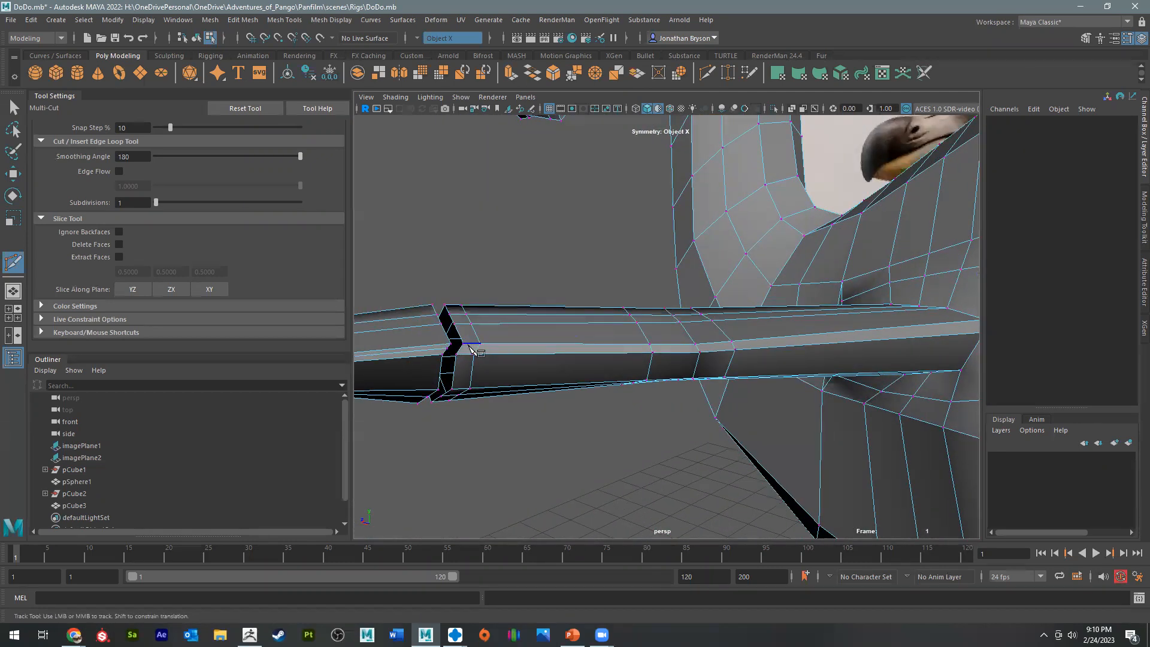
pyautogui.keyDown('alt'); pyautogui.moveTo(464, 350); pyautogui.dragTo(633, 233, button='right'); pyautogui.keyUp('alt')
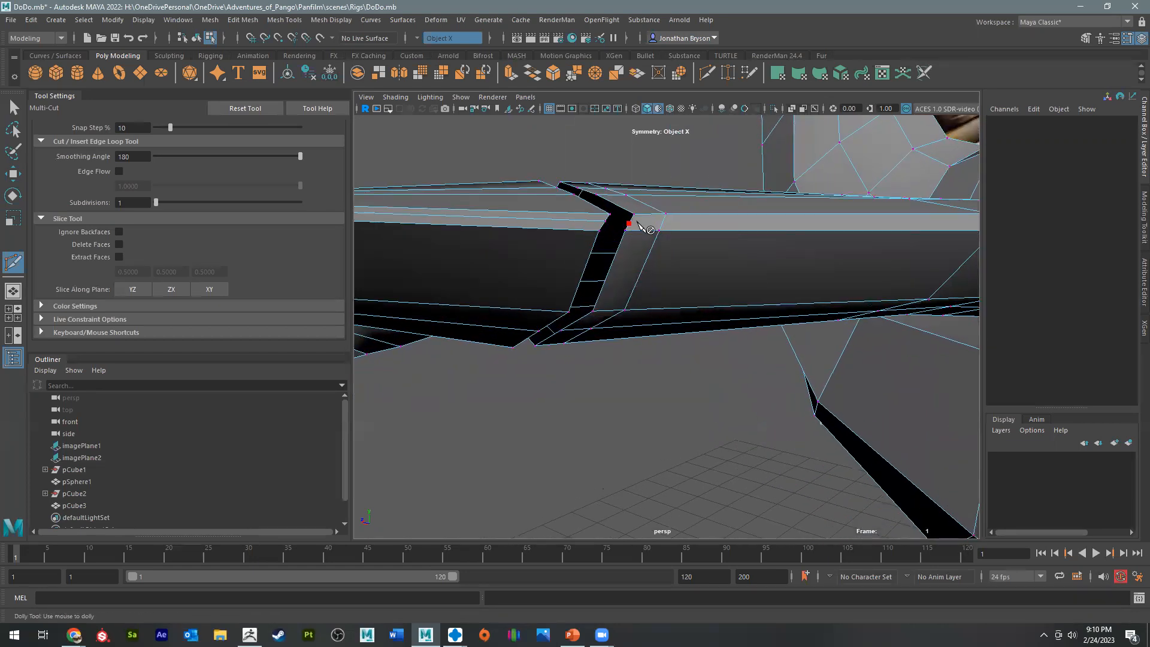
pyautogui.keyDown('alt'); pyautogui.moveTo(688, 227); pyautogui.dragTo(575, 295, button='middle'); pyautogui.keyUp('alt')
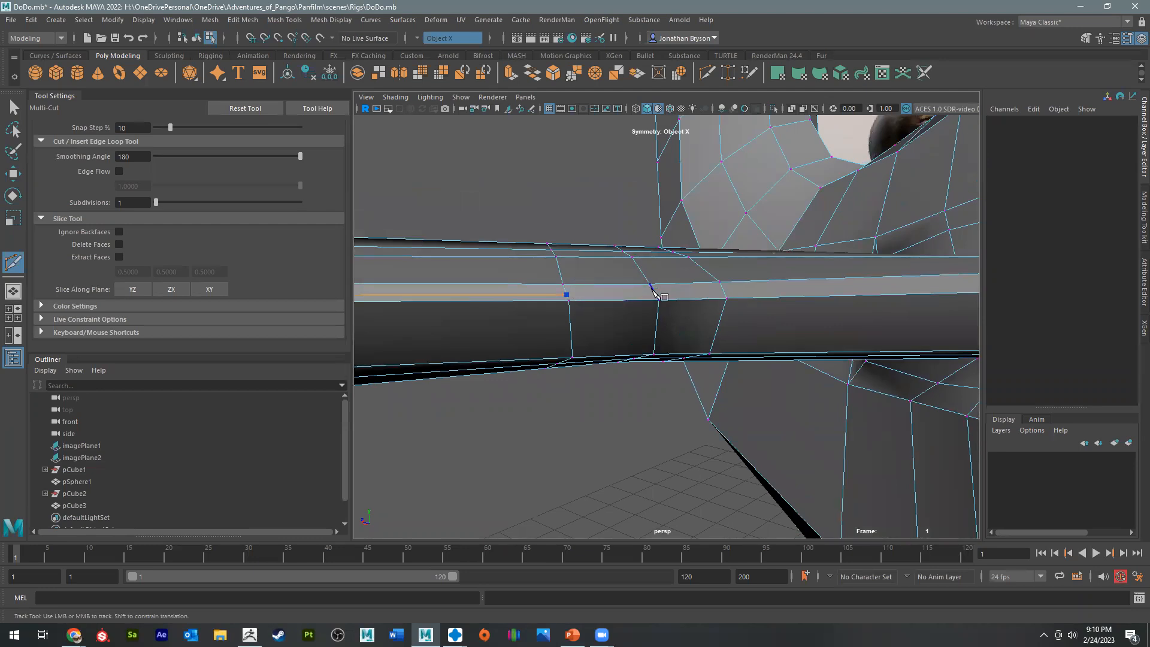
pyautogui.moveTo(742, 293)
pyautogui.keyDown('alt'); pyautogui.mouseDown()
pyautogui.moveTo(652, 326)
pyautogui.moveTo(749, 308)
pyautogui.mouseUp(); pyautogui.keyUp('alt')
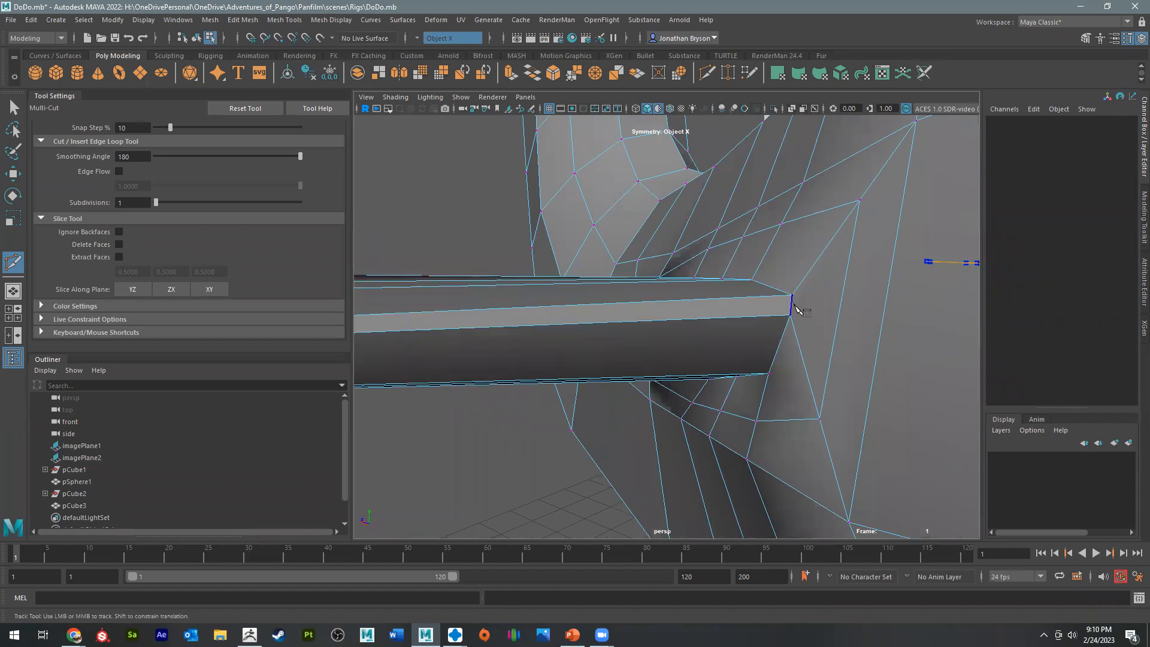
pyautogui.click(823, 306)
pyautogui.click(852, 313)
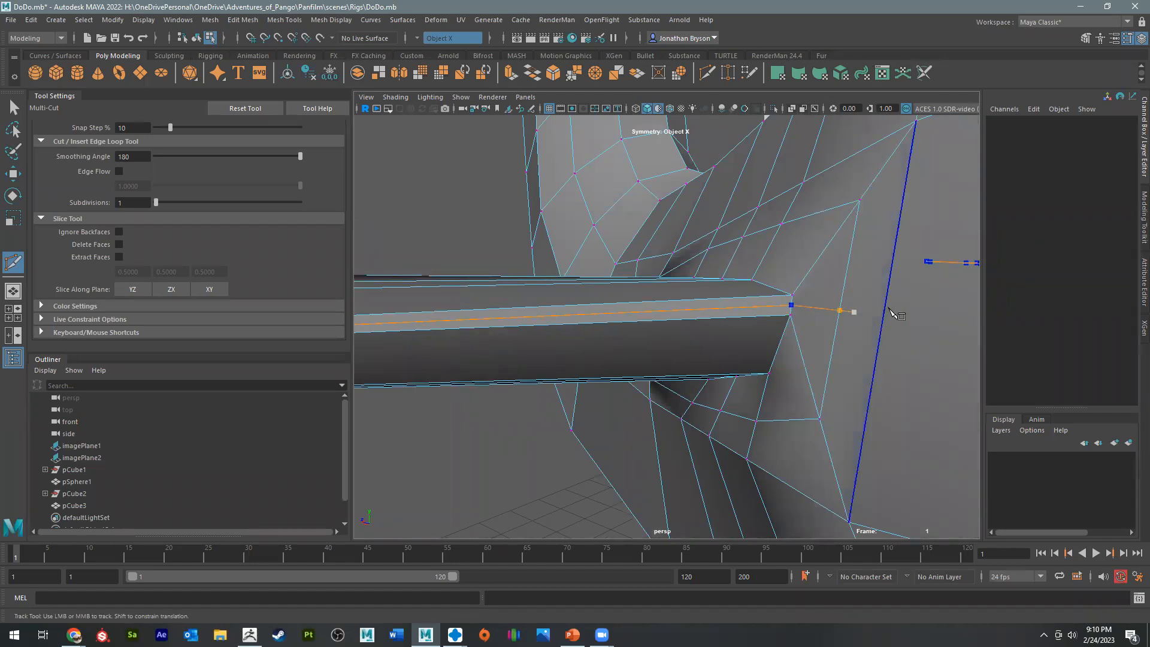
# Step: Undo the last cut point, reroute the cut behind the shoulder, and carry it up across the back of the body
pyautogui.keyDown('alt'); pyautogui.moveTo(898, 342); pyautogui.dragTo(816, 349); pyautogui.keyUp('alt')
pyautogui.keyDown('alt'); pyautogui.moveTo(816, 349); pyautogui.dragTo(712, 361, button='middle'); pyautogui.keyUp('alt')
pyautogui.hotkey('ctrl', 'z')
pyautogui.keyDown('alt'); pyautogui.moveTo(796, 329); pyautogui.dragTo(752, 300); pyautogui.keyUp('alt')
pyautogui.click(776, 311)
pyautogui.keyDown('alt'); pyautogui.moveTo(852, 288); pyautogui.dragTo(667, 348, button='middle'); pyautogui.keyUp('alt')
pyautogui.keyDown('alt'); pyautogui.moveTo(665, 323); pyautogui.dragTo(756, 346); pyautogui.keyUp('alt')
pyautogui.click(750, 248)
pyautogui.keyDown('alt'); pyautogui.moveTo(750, 248); pyautogui.dragTo(749, 329); pyautogui.keyUp('alt')
pyautogui.keyDown('alt'); pyautogui.moveTo(751, 334); pyautogui.dragTo(699, 230, button='middle'); pyautogui.keyUp('alt')
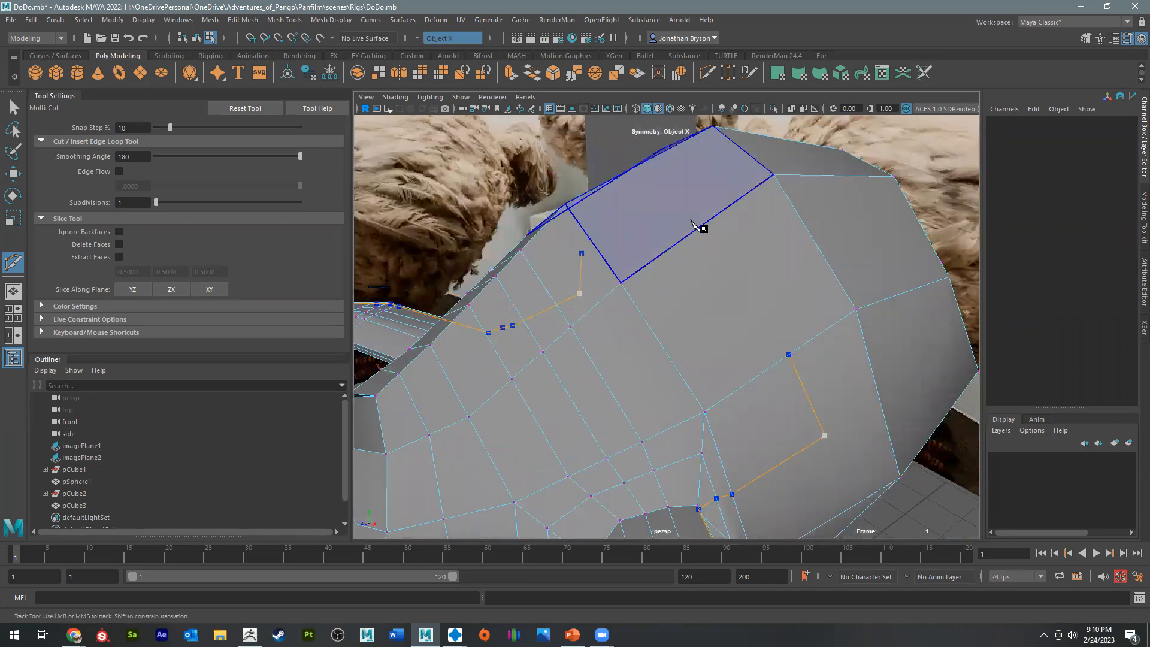
pyautogui.keyDown('alt'); pyautogui.moveTo(729, 274); pyautogui.dragTo(596, 155); pyautogui.keyUp('alt')
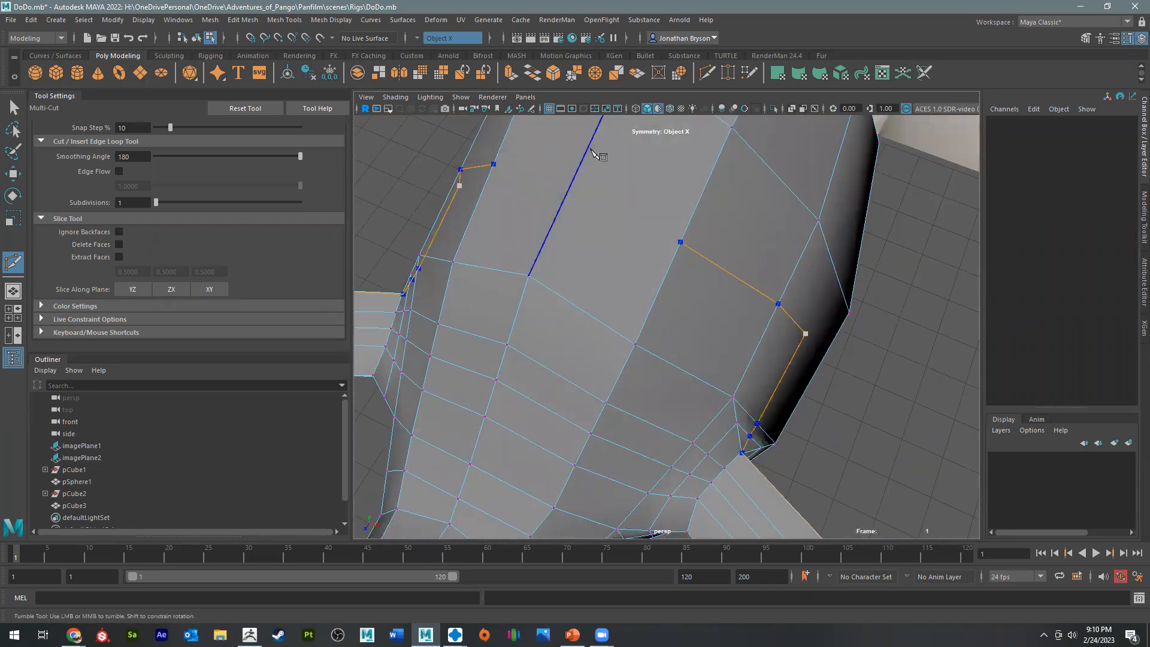
pyautogui.press('Return')
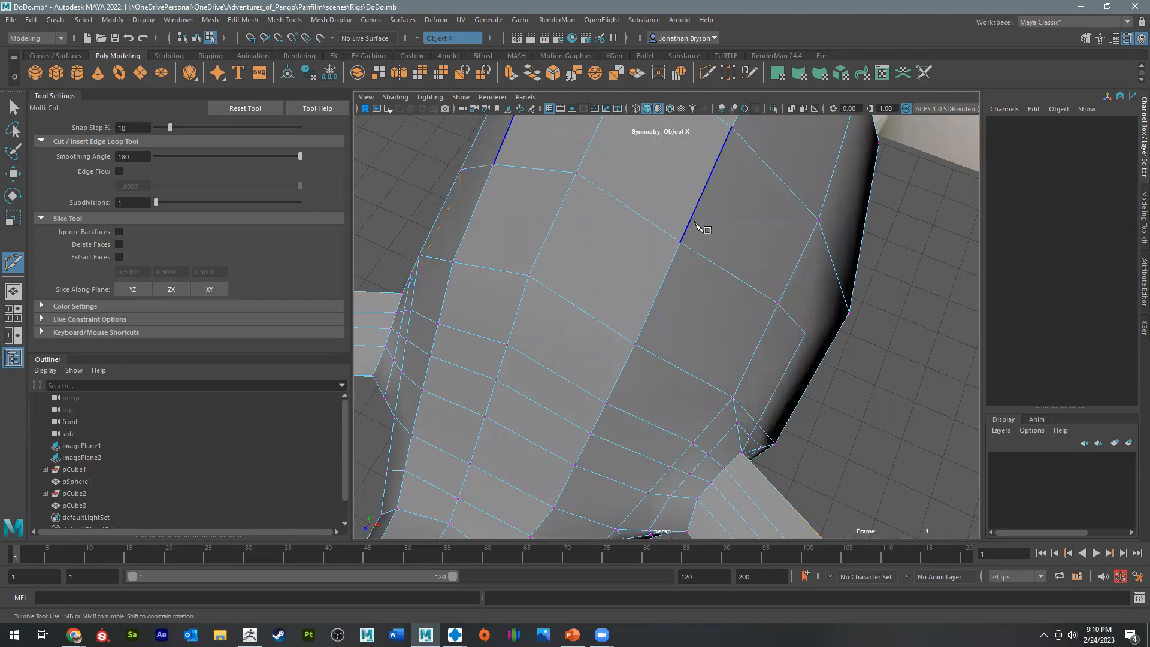
# Step: Cut an edge from the new corner vertex behind the shoulder to the existing vertex on the body's lower side
pyautogui.keyDown('alt'); pyautogui.moveTo(803, 294); pyautogui.dragTo(731, 264); pyautogui.keyUp('alt')
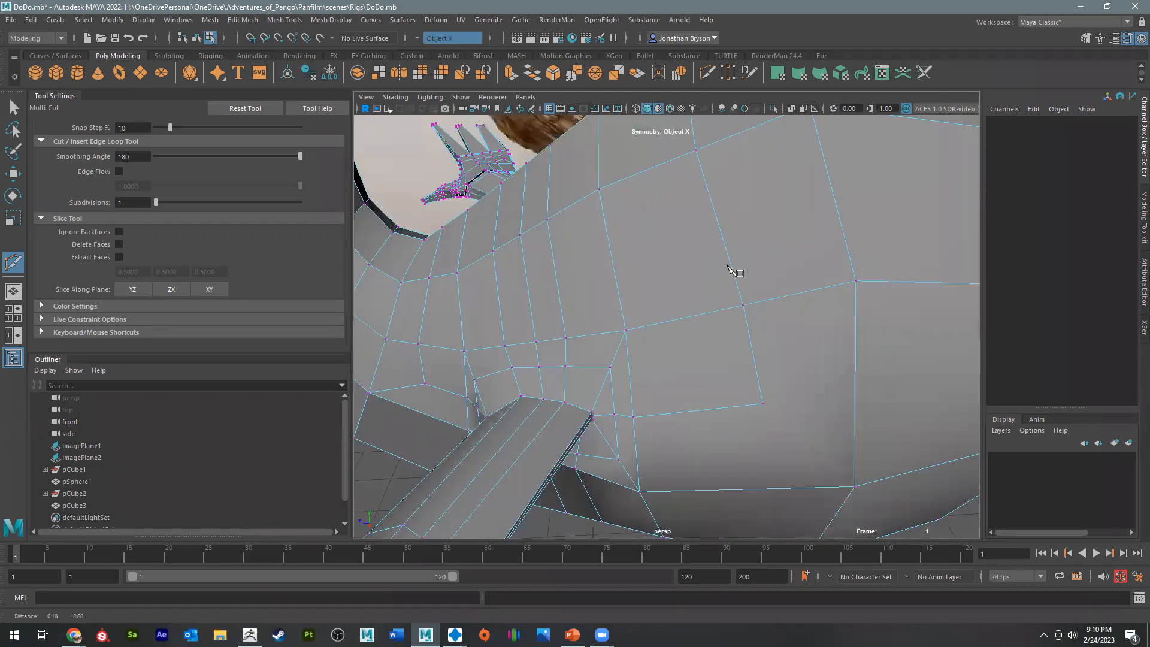
pyautogui.keyDown('alt'); pyautogui.moveTo(731, 264); pyautogui.dragTo(753, 316, button='middle'); pyautogui.keyUp('alt')
pyautogui.click(834, 413)
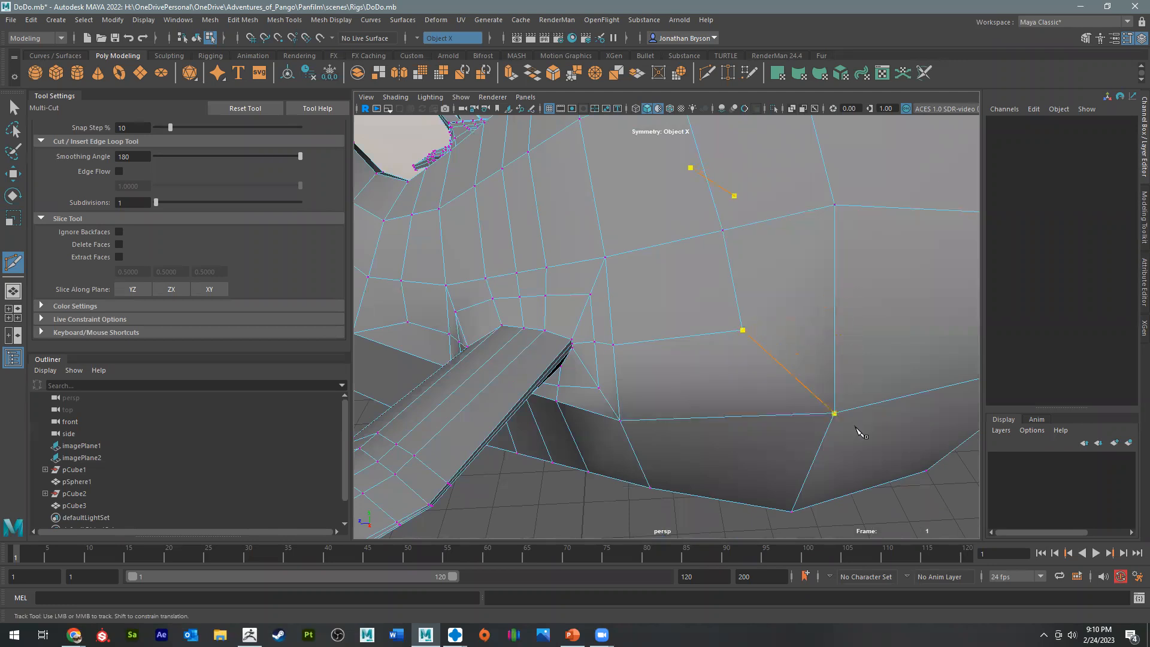
pyautogui.press('Return')
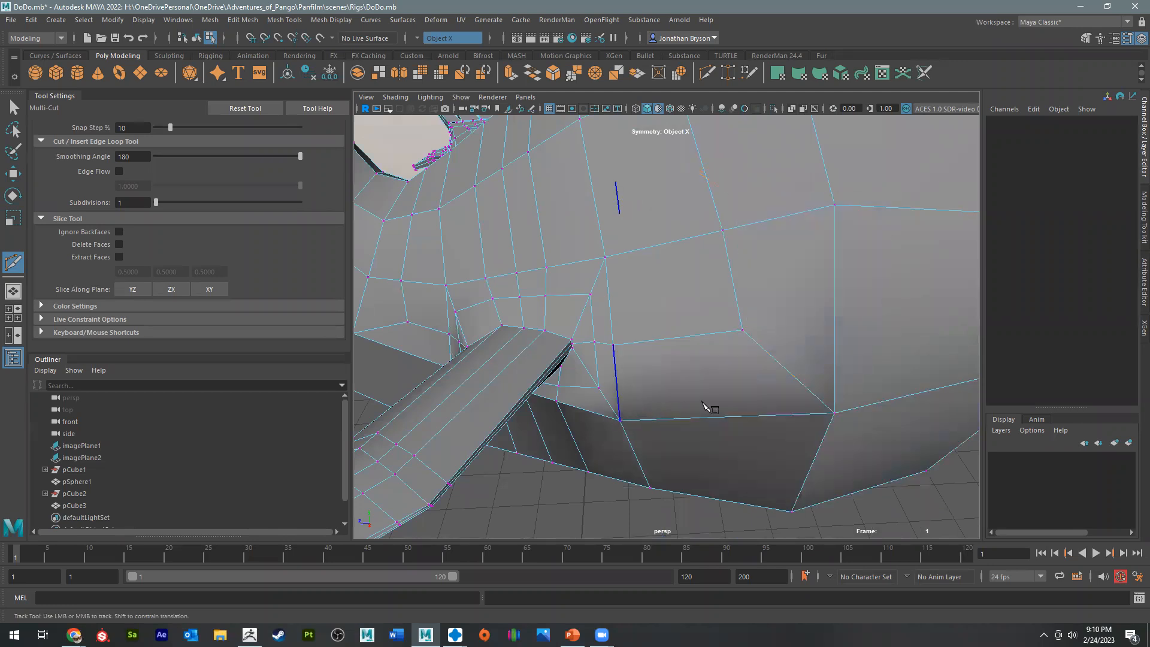
pyautogui.keyDown('alt'); pyautogui.moveTo(637, 407); pyautogui.dragTo(714, 404); pyautogui.keyUp('alt')
pyautogui.keyDown('alt'); pyautogui.moveTo(714, 403); pyautogui.dragTo(629, 246, button='right'); pyautogui.keyUp('alt')
pyautogui.keyDown('alt'); pyautogui.moveTo(629, 245); pyautogui.dragTo(613, 465); pyautogui.keyUp('alt')
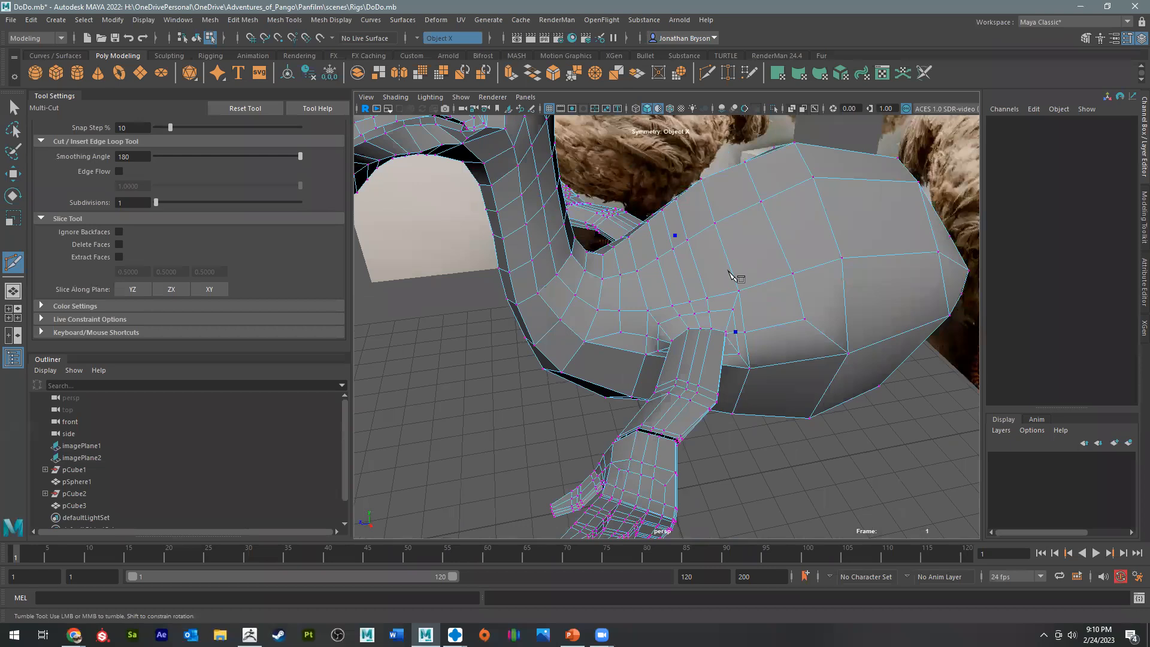
pyautogui.keyDown('alt'); pyautogui.moveTo(773, 264); pyautogui.dragTo(768, 326); pyautogui.keyUp('alt')
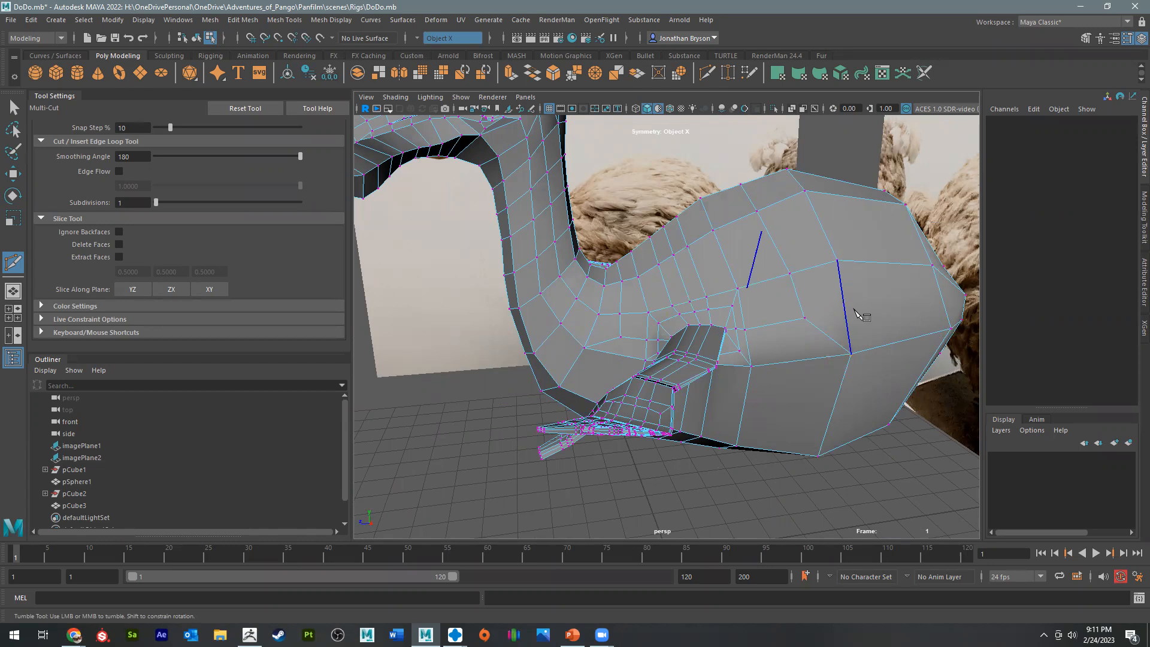
pyautogui.keyDown('alt'); pyautogui.moveTo(727, 403); pyautogui.dragTo(752, 348); pyautogui.keyUp('alt')
# Step: Bridge the open border edge loops of the hand and forearm to close the wrist gap
pyautogui.press('w')
pyautogui.keyDown('alt'); pyautogui.moveTo(600, 274); pyautogui.dragTo(560, 295); pyautogui.keyUp('alt')
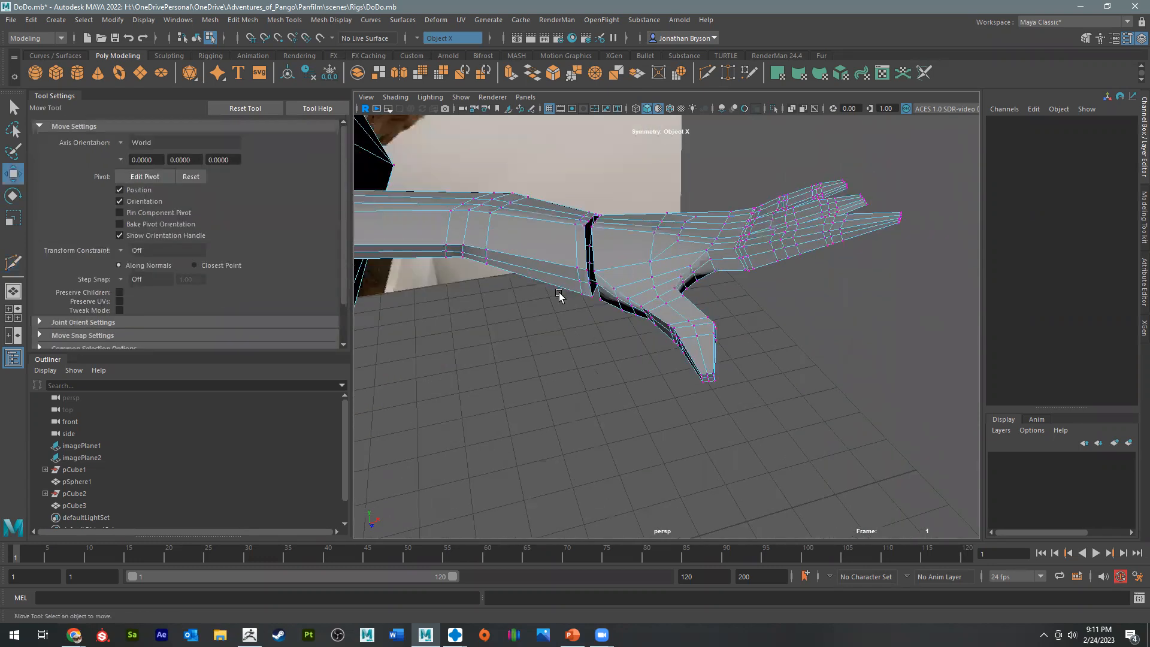
pyautogui.keyDown('alt'); pyautogui.moveTo(621, 299); pyautogui.dragTo(700, 374, button='middle'); pyautogui.keyUp('alt')
pyautogui.keyDown('alt'); pyautogui.moveTo(700, 374); pyautogui.dragTo(668, 341); pyautogui.keyUp('alt')
pyautogui.scroll(3, 667, 340)
pyautogui.moveTo(692, 311); pyautogui.dragTo(693, 271, button='right')
pyautogui.click(681, 322)
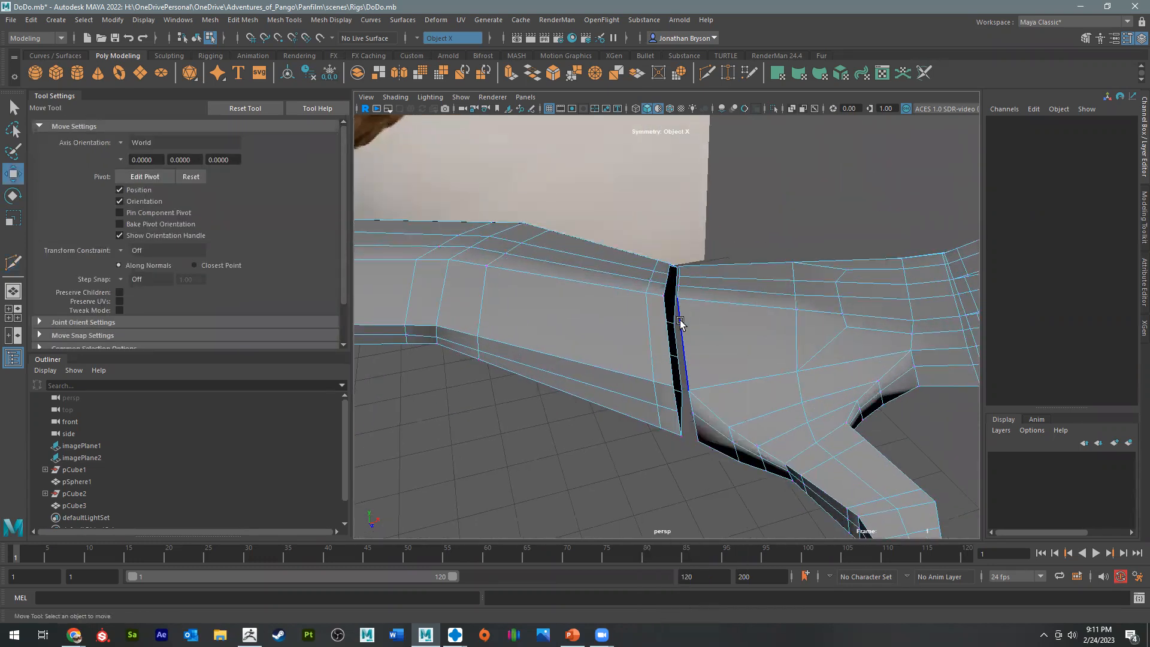
pyautogui.keyDown('shift'); pyautogui.doubleClick(662, 322); pyautogui.keyUp('shift')
pyautogui.moveTo(634, 388)
pyautogui.keyDown('alt'); pyautogui.mouseDown()
pyautogui.moveTo(631, 397)
pyautogui.moveTo(611, 339)
pyautogui.moveTo(608, 379)
pyautogui.moveTo(635, 398)
pyautogui.mouseUp(); pyautogui.keyUp('alt')
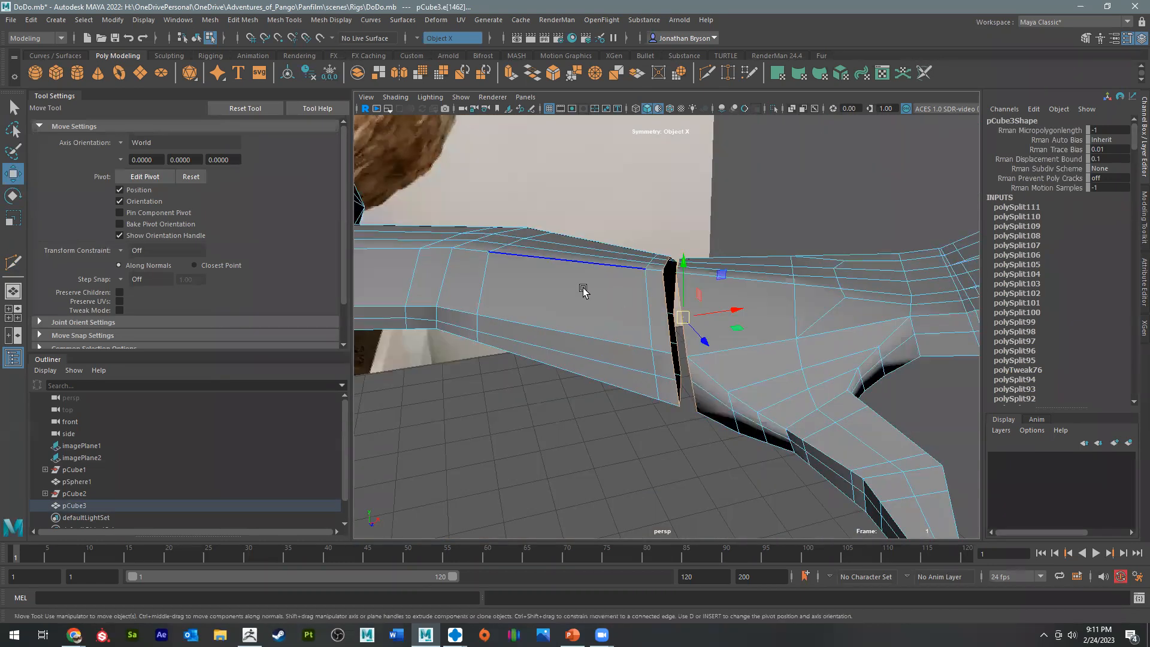
pyautogui.click(331, 20)
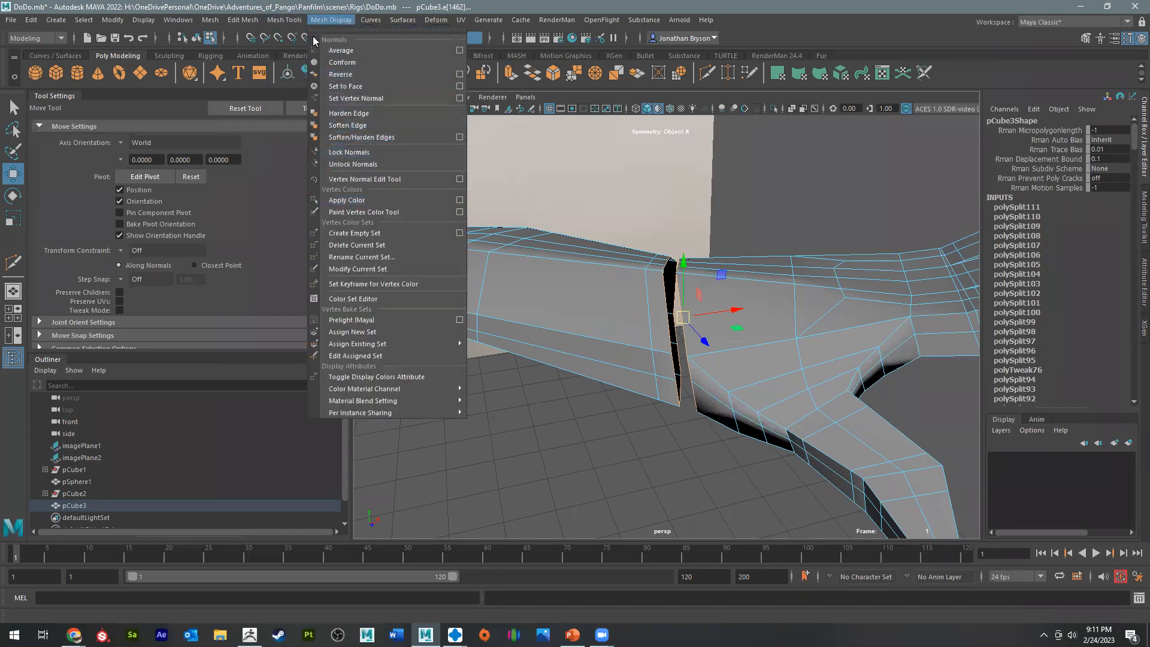
pyautogui.moveTo(287, 21)
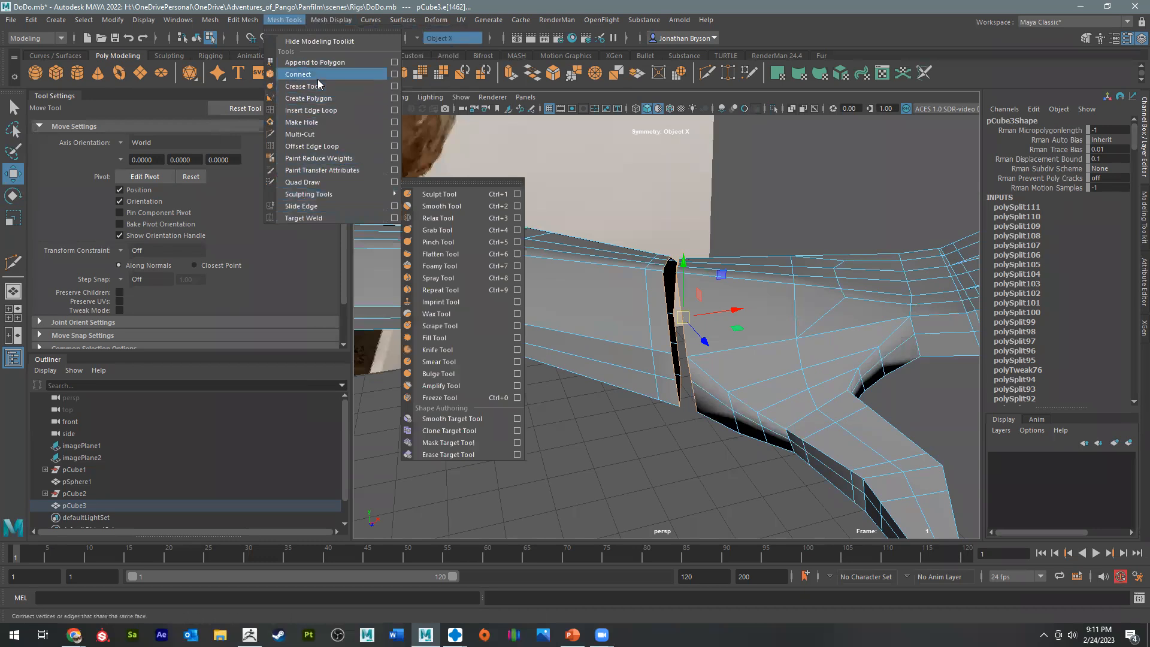
pyautogui.moveTo(337, 20)
pyautogui.moveTo(246, 18)
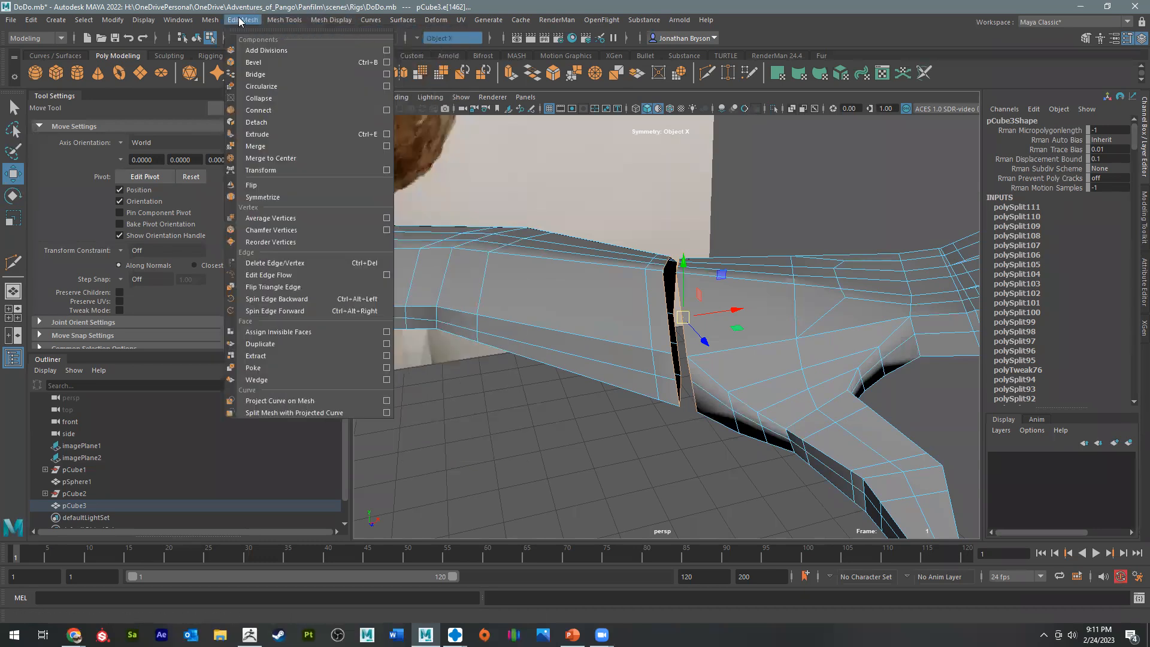
pyautogui.click(280, 75)
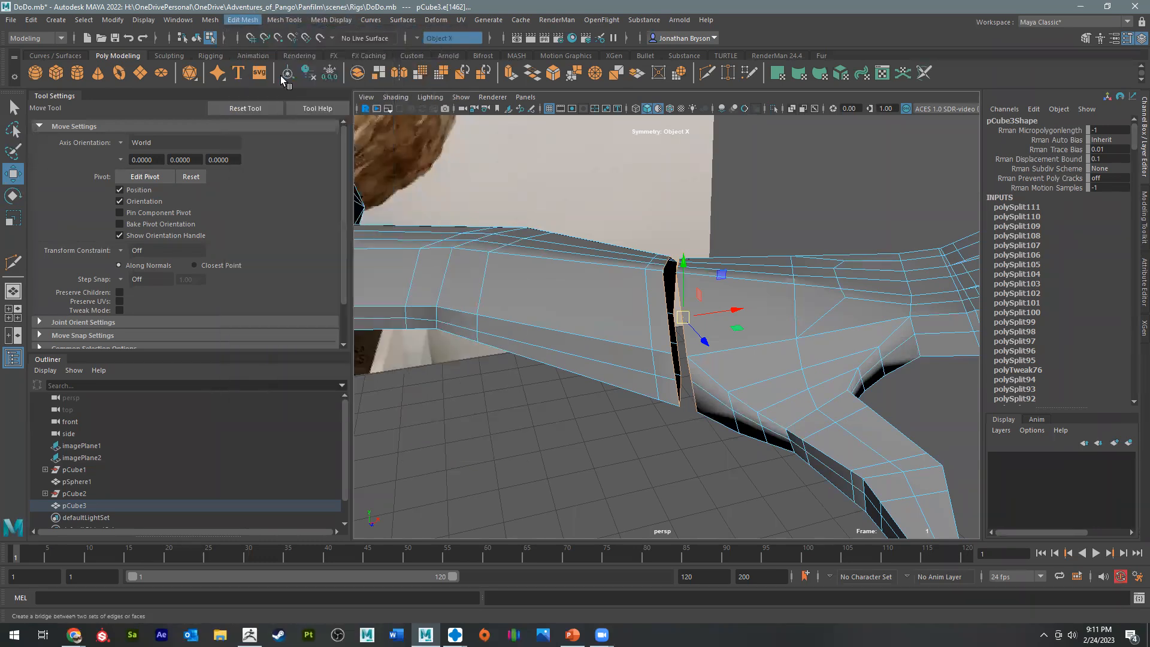
# Step: Set the wrist bridge's twist to 12.605 and return the mesh to object selection
pyautogui.keyDown('alt'); pyautogui.moveTo(712, 407); pyautogui.dragTo(813, 424); pyautogui.keyUp('alt')
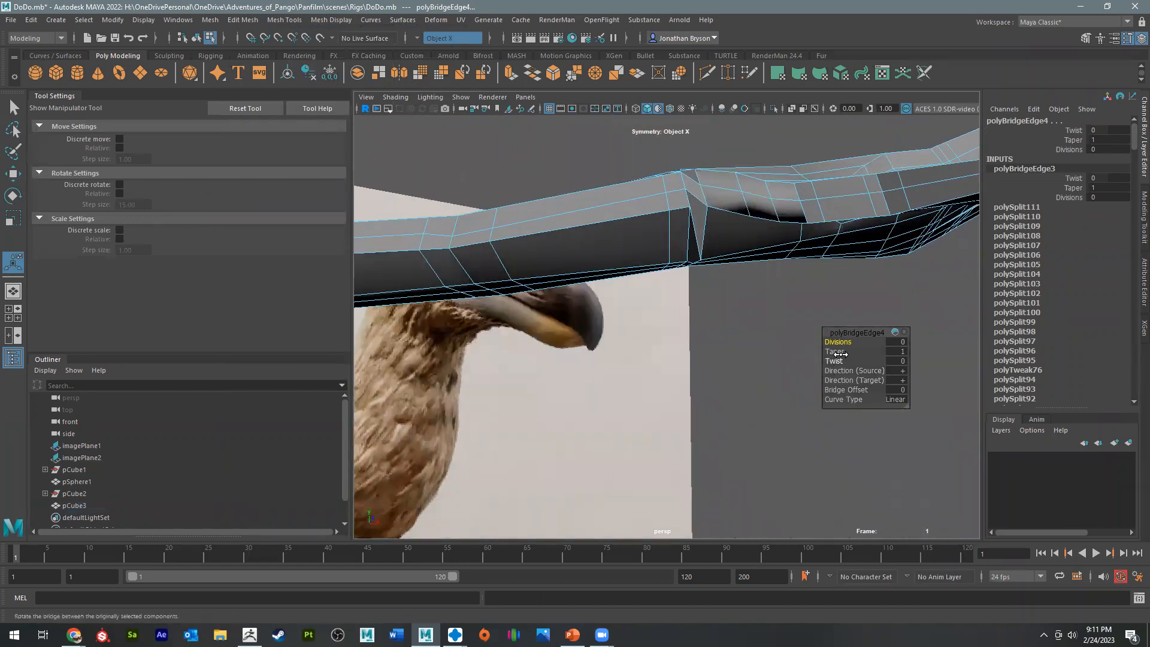
pyautogui.moveTo(840, 358); pyautogui.dragTo(839, 358)
pyautogui.keyDown('alt'); pyautogui.moveTo(719, 293); pyautogui.dragTo(479, 398); pyautogui.keyUp('alt')
pyautogui.keyDown('alt'); pyautogui.moveTo(479, 398); pyautogui.dragTo(599, 389, button='middle'); pyautogui.keyUp('alt')
pyautogui.scroll(-5, 623, 390)
pyautogui.keyDown('alt'); pyautogui.moveTo(677, 413); pyautogui.dragTo(606, 384); pyautogui.keyUp('alt')
pyautogui.press('q')
pyautogui.moveTo(629, 304); pyautogui.dragTo(578, 329, button='right')
pyautogui.keyDown('alt'); pyautogui.moveTo(614, 431); pyautogui.dragTo(640, 326); pyautogui.keyUp('alt')
pyautogui.moveTo(646, 324); pyautogui.dragTo(712, 288, button='right')
pyautogui.keyDown('alt'); pyautogui.moveTo(634, 372); pyautogui.dragTo(614, 381); pyautogui.keyUp('alt')
pyautogui.scroll(8, 614, 380)
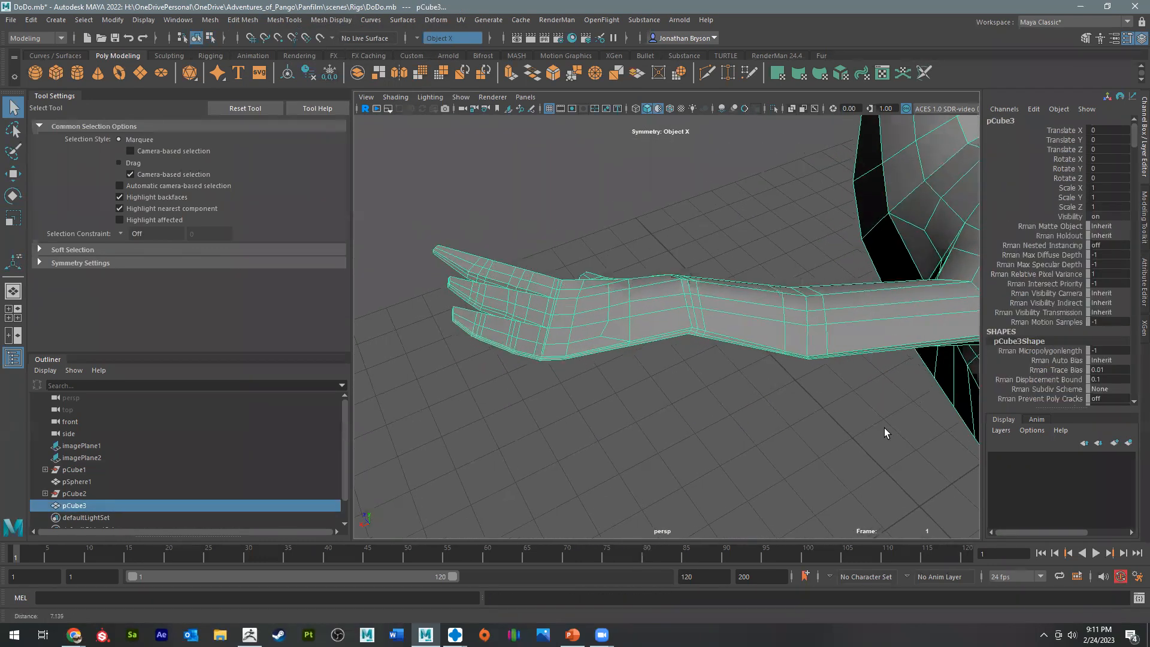
# Step: With soft selection on, pull the vertices at the palm's outer edge and the base of the outer finger outward
pyautogui.moveTo(573, 307); pyautogui.dragTo(527, 351, button='right')
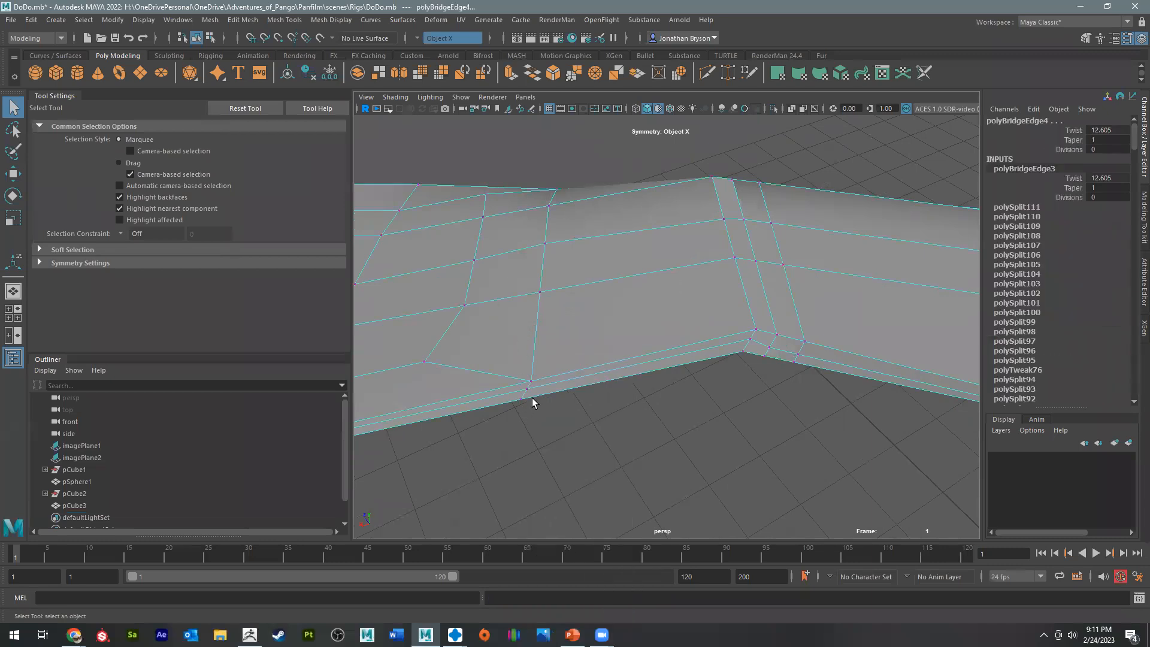
pyautogui.click(530, 382)
pyautogui.press('b')
pyautogui.scroll(-5, 654, 418)
pyautogui.keyDown('alt'); pyautogui.moveTo(746, 398); pyautogui.dragTo(674, 451); pyautogui.keyUp('alt')
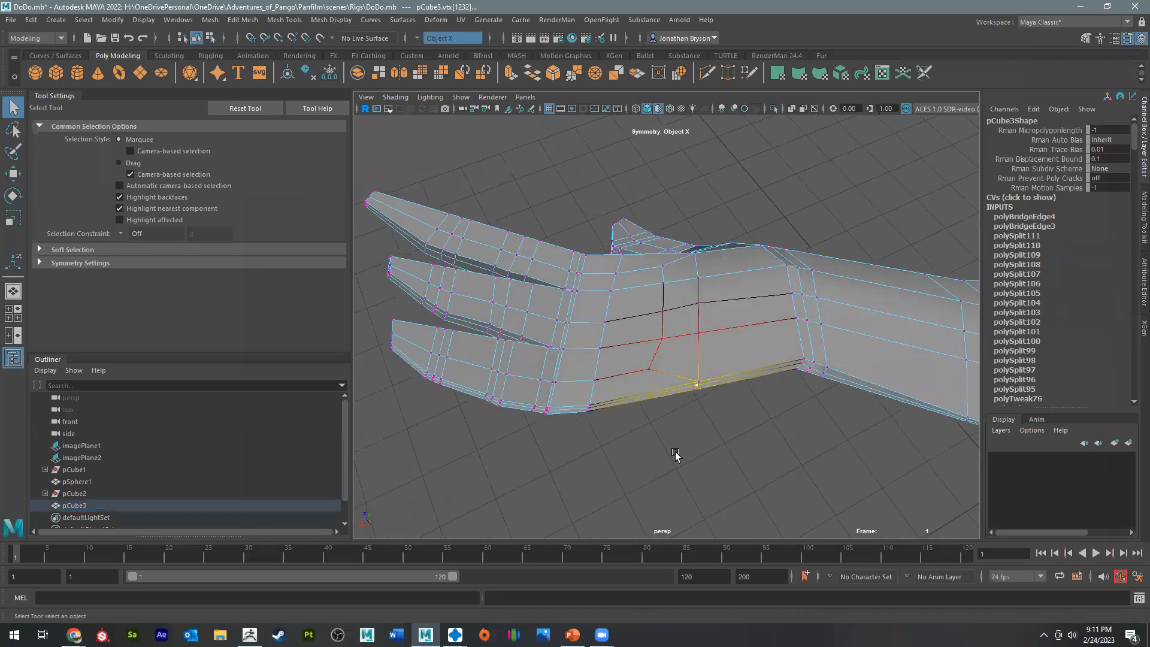
pyautogui.press('w')
pyautogui.moveTo(703, 395); pyautogui.dragTo(706, 441)
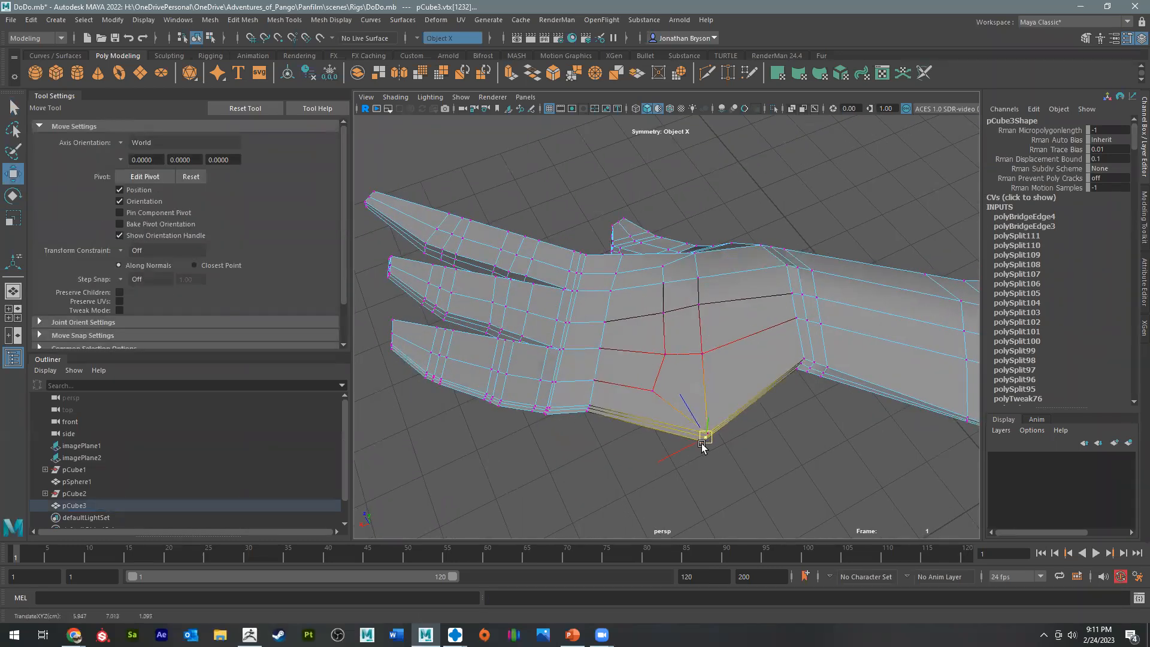
pyautogui.click(590, 407)
pyautogui.moveTo(589, 408); pyautogui.dragTo(596, 423)
# Step: Pull the outer wrist vertex outward in line with the palm and adjust the outer forearm vertices near the elbow
pyautogui.click(800, 364)
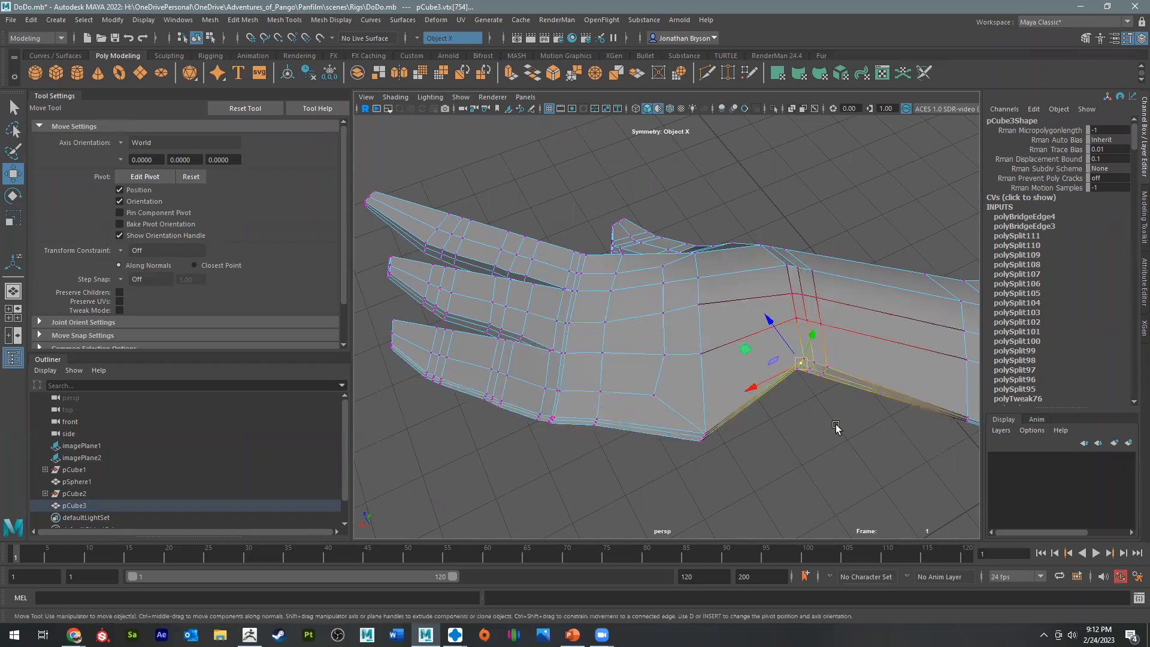
pyautogui.press('f')
pyautogui.moveTo(620, 365); pyautogui.dragTo(629, 413)
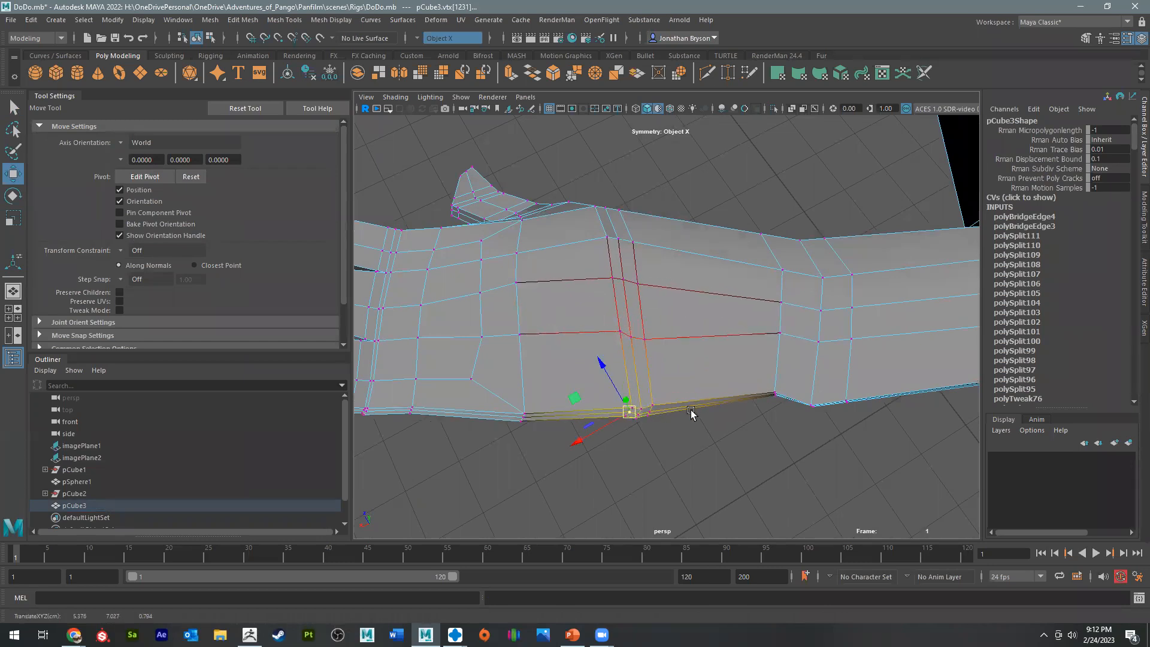
pyautogui.click(774, 397)
pyautogui.moveTo(774, 396); pyautogui.dragTo(783, 248)
pyautogui.click(819, 411)
# Step: Move the body vertex behind the shoulder toward the rump and adjust the rear corner vertex of the arm base
pyautogui.click(767, 245)
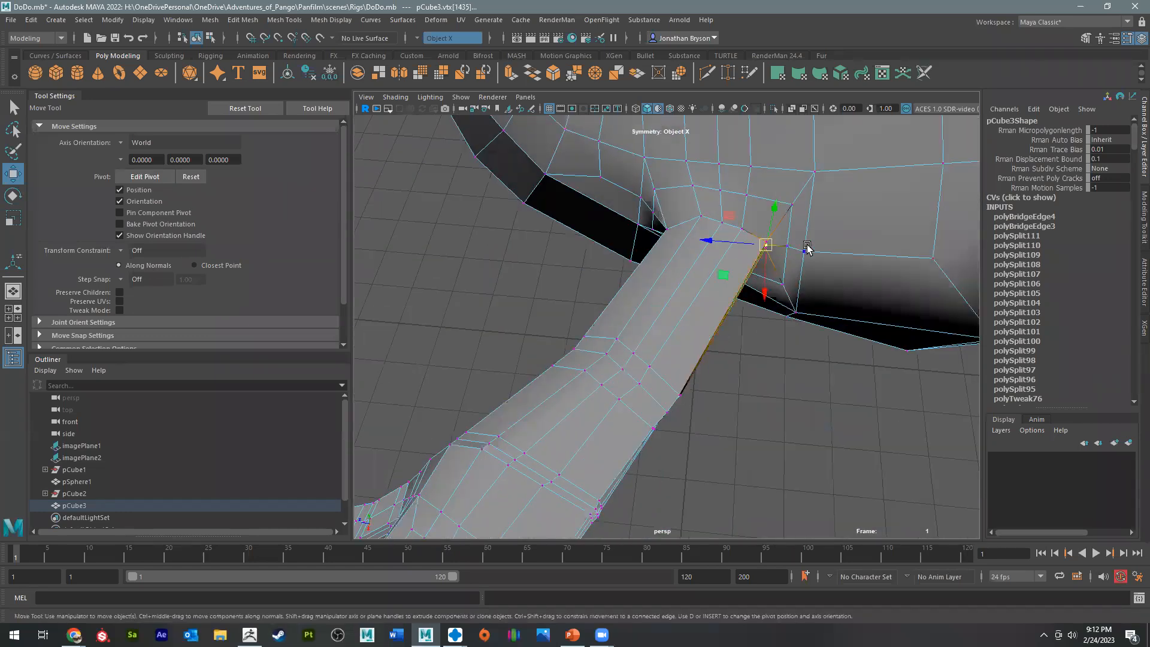
pyautogui.click(804, 247)
pyautogui.press('b')
pyautogui.moveTo(801, 254); pyautogui.dragTo(853, 256)
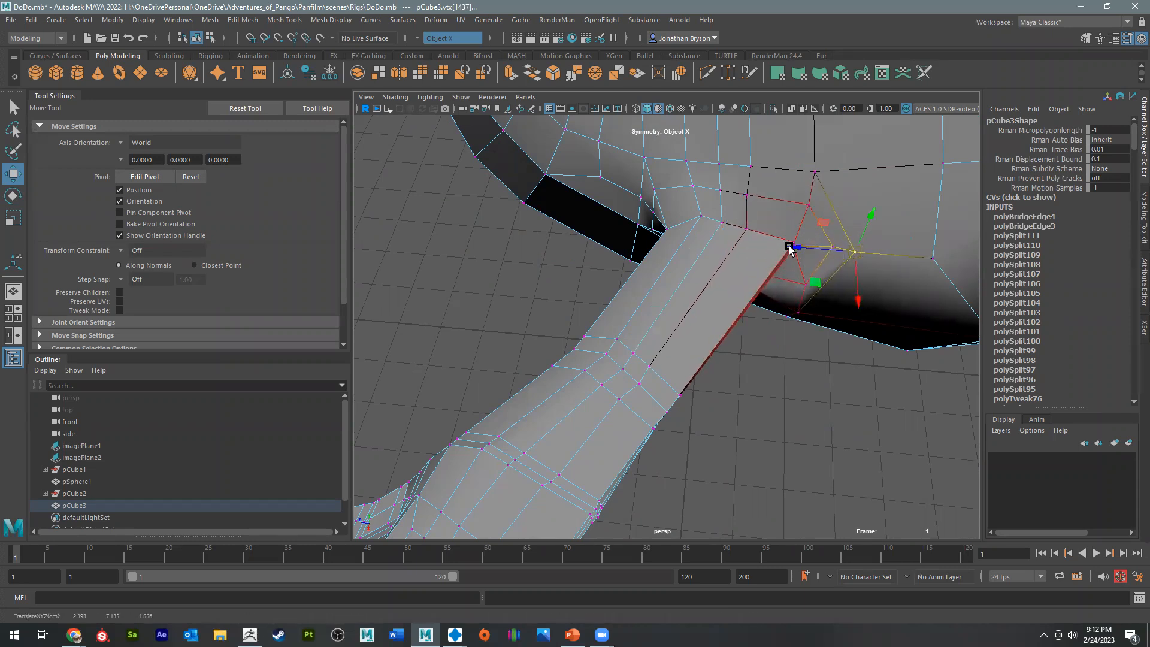
pyautogui.keyDown('alt'); pyautogui.moveTo(779, 262); pyautogui.dragTo(840, 297); pyautogui.keyUp('alt')
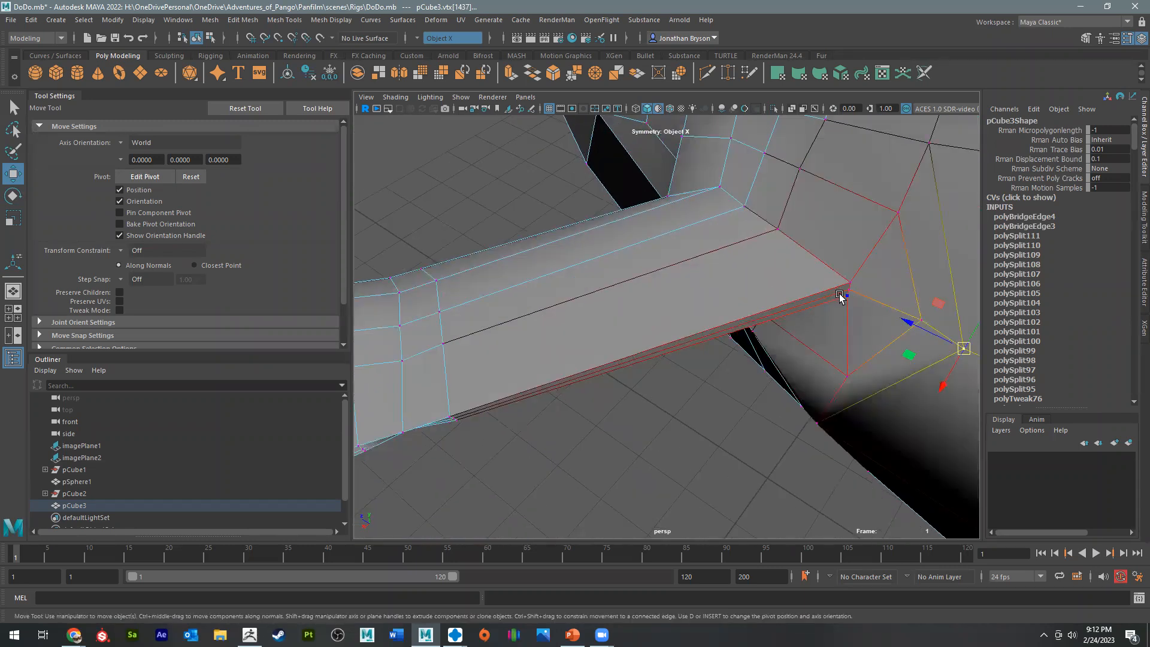
pyautogui.click(850, 290)
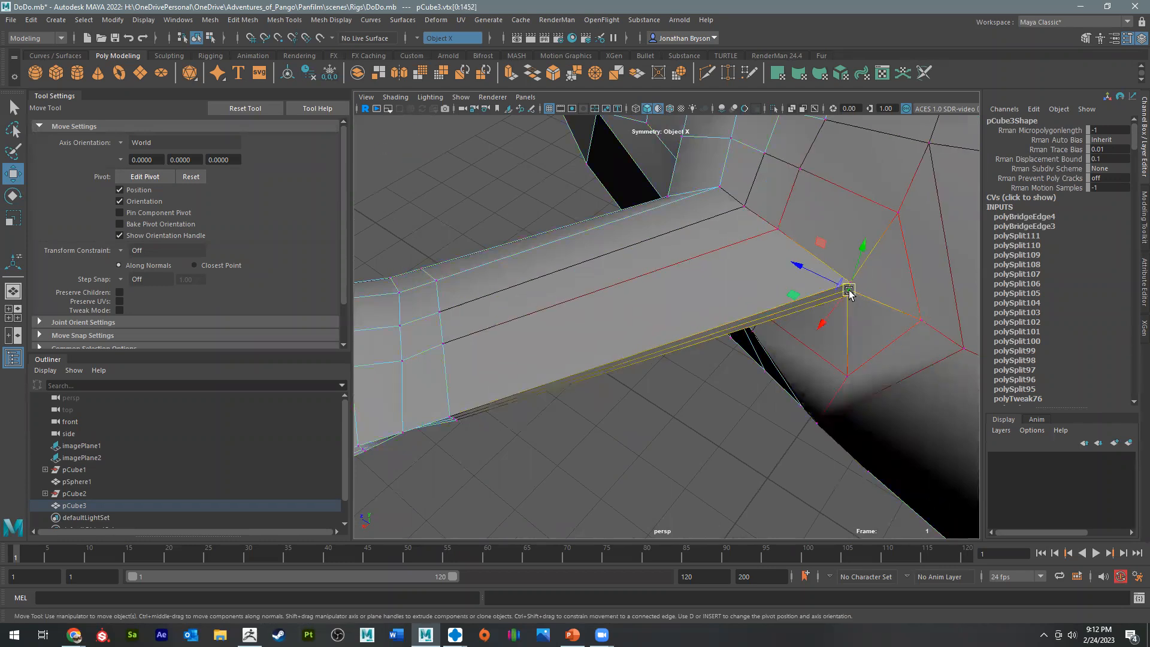
pyautogui.press('b')
pyautogui.moveTo(837, 290)
pyautogui.mouseDown()
pyautogui.moveTo(866, 292)
pyautogui.moveTo(852, 297)
pyautogui.mouseUp()
# Step: Shift the vertex on top of the arm base toward its rear corner to even out the spacing
pyautogui.click(783, 231)
pyautogui.keyDown('alt'); pyautogui.moveTo(782, 230); pyautogui.dragTo(714, 292); pyautogui.keyUp('alt')
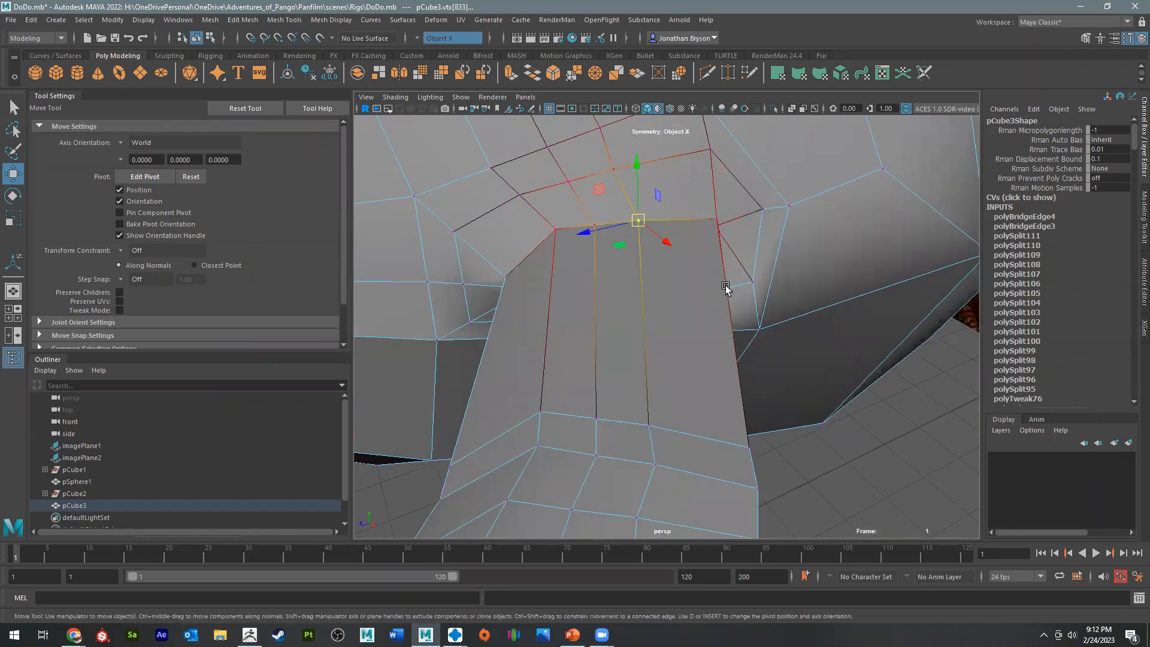
pyautogui.press('b')
pyautogui.moveTo(624, 218); pyautogui.dragTo(664, 221)
pyautogui.keyDown('alt'); pyautogui.moveTo(682, 271); pyautogui.dragTo(759, 334); pyautogui.keyUp('alt')
# Step: Adjust the vertices at the rear corner of the arm base where the arm's edge strip meets the body
pyautogui.click(712, 353)
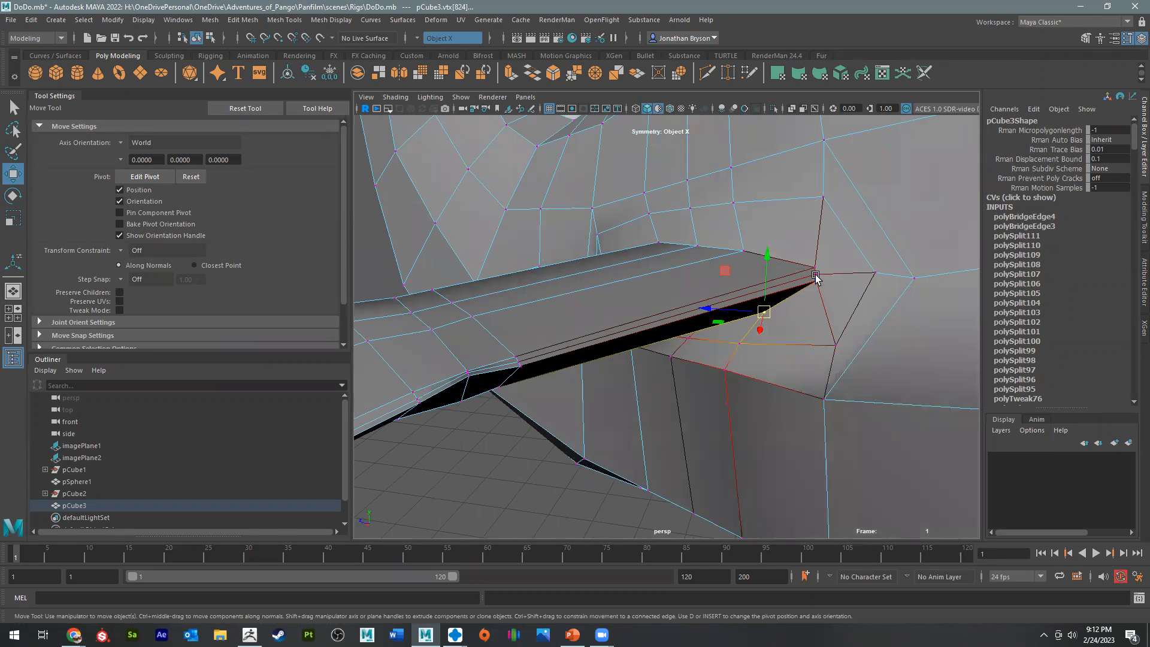
pyautogui.scroll(5, 837, 272)
pyautogui.keyDown('alt'); pyautogui.moveTo(838, 274); pyautogui.dragTo(741, 306, button='middle'); pyautogui.keyUp('alt')
pyautogui.click(892, 217)
pyautogui.click(898, 250)
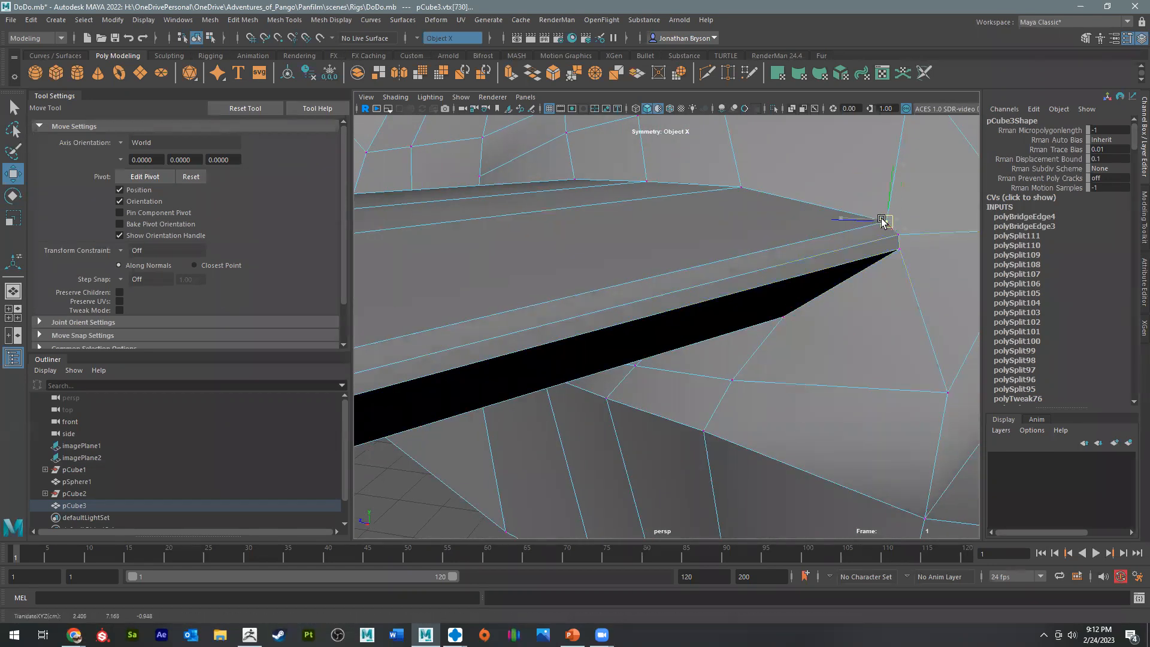
pyautogui.moveTo(898, 250); pyautogui.dragTo(645, 367)
# Step: Reposition the vertices on the arm's thin outer edge strip near the elbow to even out its thickness
pyautogui.keyDown('alt'); pyautogui.moveTo(856, 328); pyautogui.dragTo(475, 341); pyautogui.keyUp('alt')
pyautogui.keyDown('alt'); pyautogui.moveTo(475, 341); pyautogui.dragTo(729, 290, button='middle'); pyautogui.keyUp('alt')
pyautogui.keyDown('alt'); pyautogui.moveTo(729, 290); pyautogui.dragTo(593, 423); pyautogui.keyUp('alt')
pyautogui.keyDown('alt'); pyautogui.moveTo(593, 424); pyautogui.dragTo(676, 362, button='right'); pyautogui.keyUp('alt')
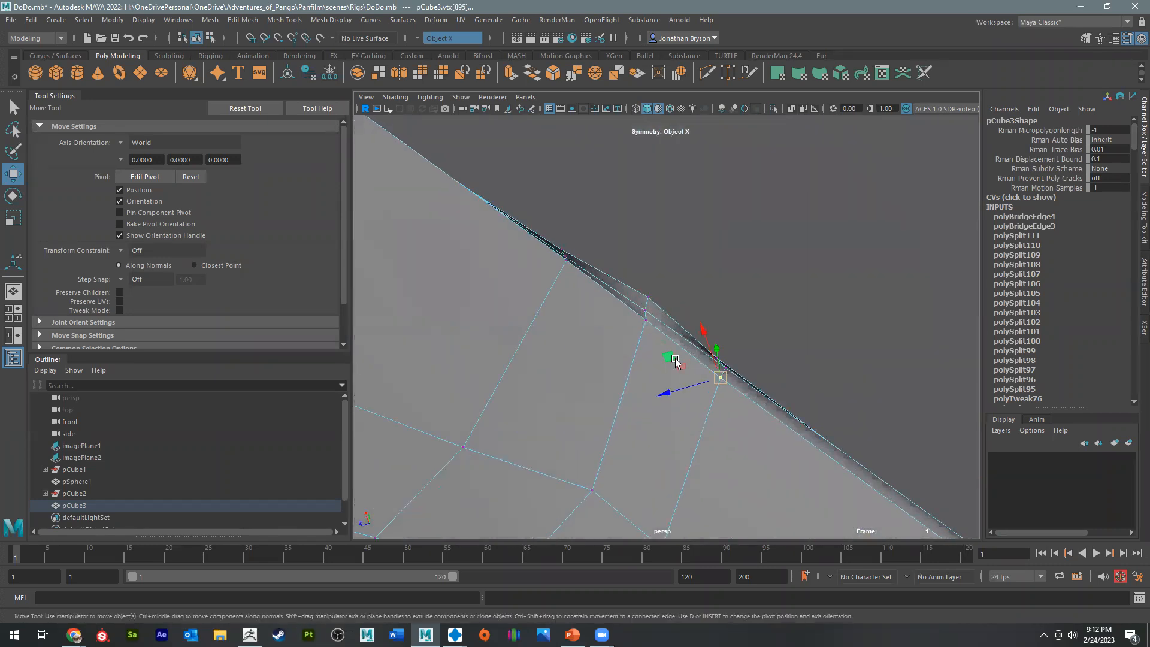
pyautogui.moveTo(640, 324); pyautogui.dragTo(660, 296)
pyautogui.click(644, 301)
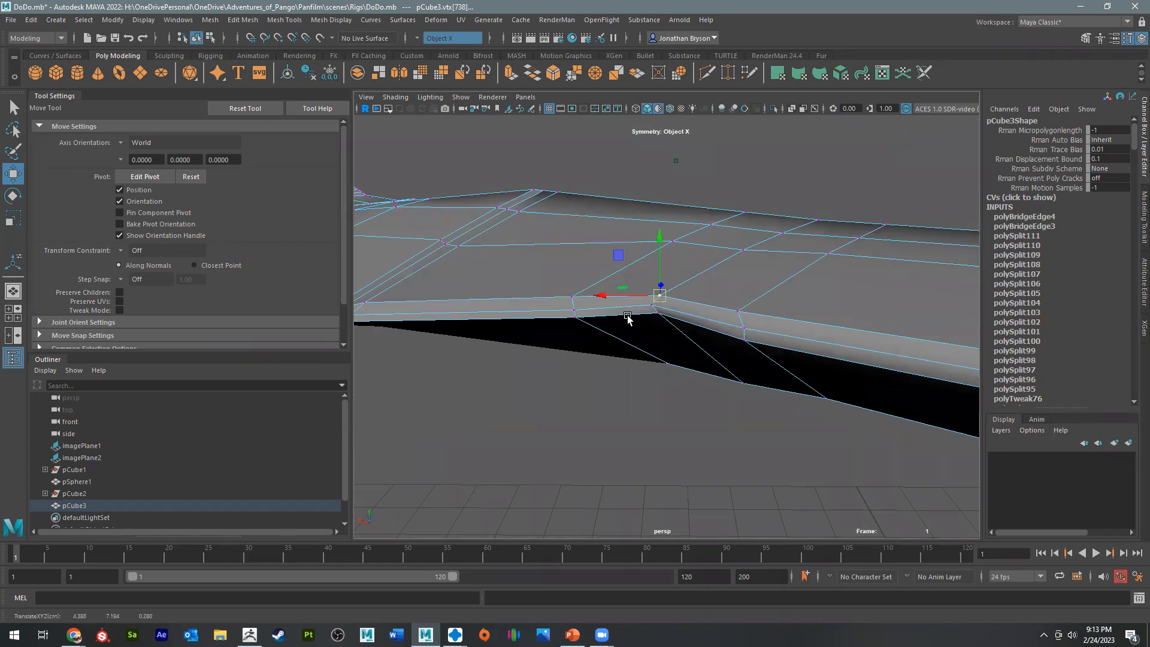
# Step: Move the remaining edge-strip vertices between the elbow and the wrist so the strip follows the arm evenly
pyautogui.click(572, 297)
pyautogui.keyDown('alt'); pyautogui.moveTo(583, 321); pyautogui.dragTo(614, 304); pyautogui.keyUp('alt')
pyautogui.moveTo(617, 279); pyautogui.dragTo(923, 332)
pyautogui.click(613, 300)
pyautogui.keyDown('alt'); pyautogui.moveTo(627, 354); pyautogui.dragTo(621, 321); pyautogui.keyUp('alt')
pyautogui.keyDown('alt'); pyautogui.moveTo(621, 321); pyautogui.dragTo(905, 362, button='middle'); pyautogui.keyUp('alt')
pyautogui.moveTo(667, 339)
pyautogui.keyDown('alt'); pyautogui.mouseDown()
pyautogui.moveTo(640, 364)
pyautogui.moveTo(567, 331)
pyautogui.moveTo(652, 406)
pyautogui.moveTo(659, 354)
pyautogui.mouseUp(); pyautogui.keyUp('alt')
pyautogui.click(652, 349)
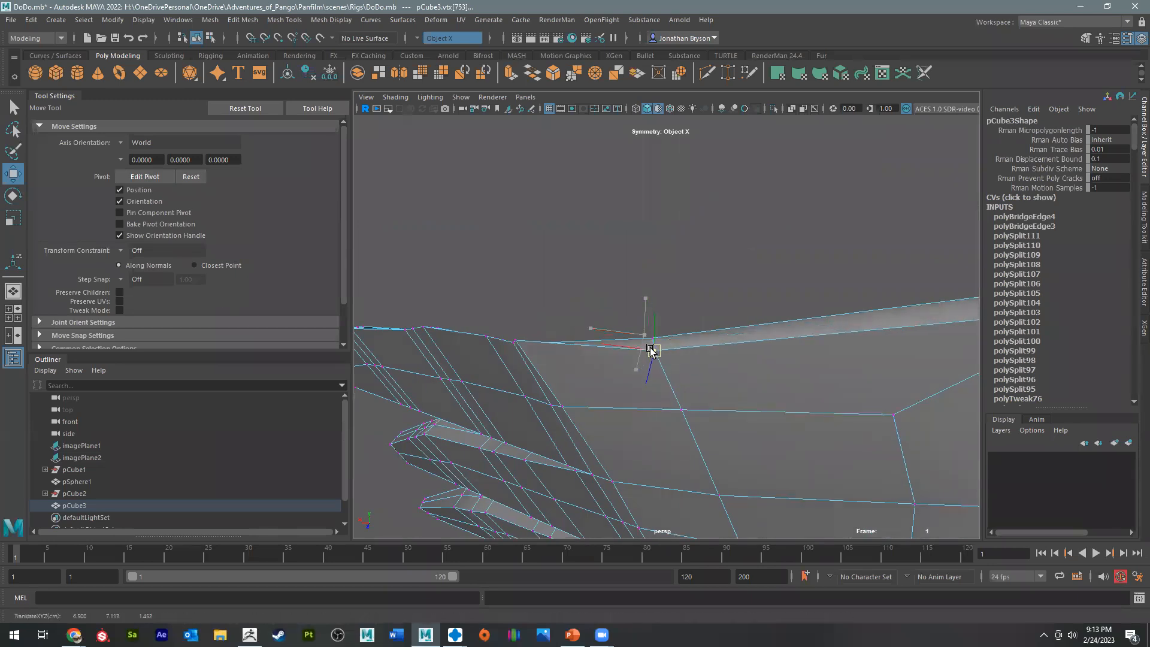
# Step: Move the lower vertex on the outer finger's side edge to even out the side strip
pyautogui.keyDown('alt'); pyautogui.moveTo(572, 352); pyautogui.dragTo(658, 378); pyautogui.keyUp('alt')
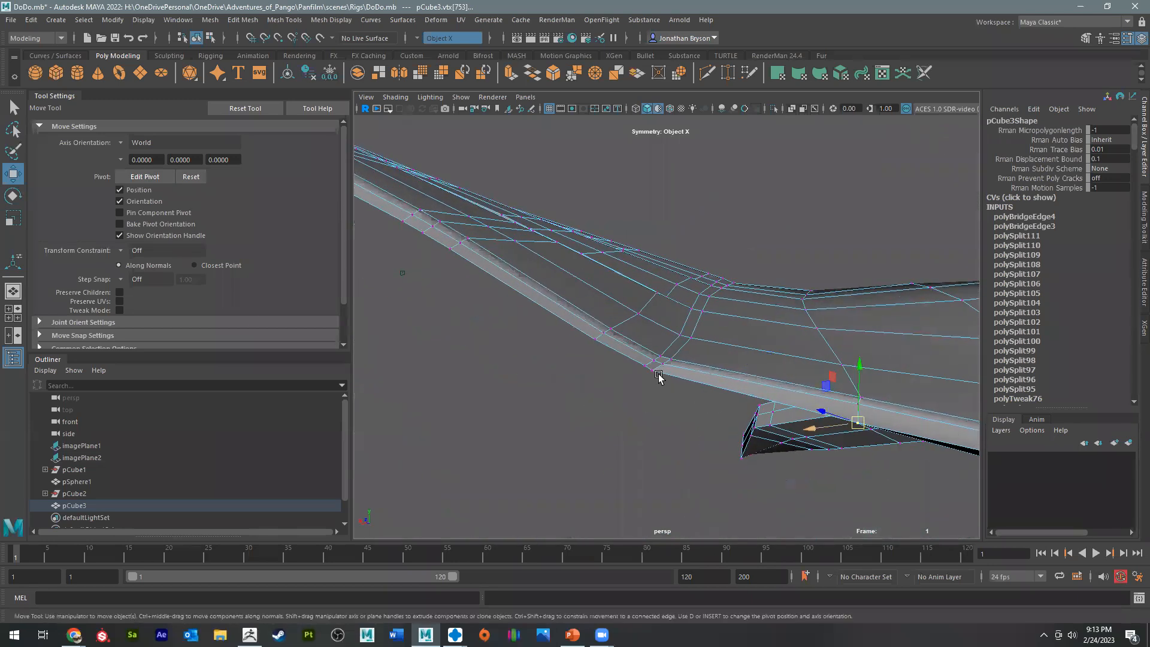
pyautogui.keyDown('alt'); pyautogui.moveTo(595, 355); pyautogui.dragTo(610, 385); pyautogui.keyUp('alt')
pyautogui.keyDown('alt'); pyautogui.moveTo(629, 439); pyautogui.dragTo(623, 365); pyautogui.keyUp('alt')
pyautogui.click(579, 331)
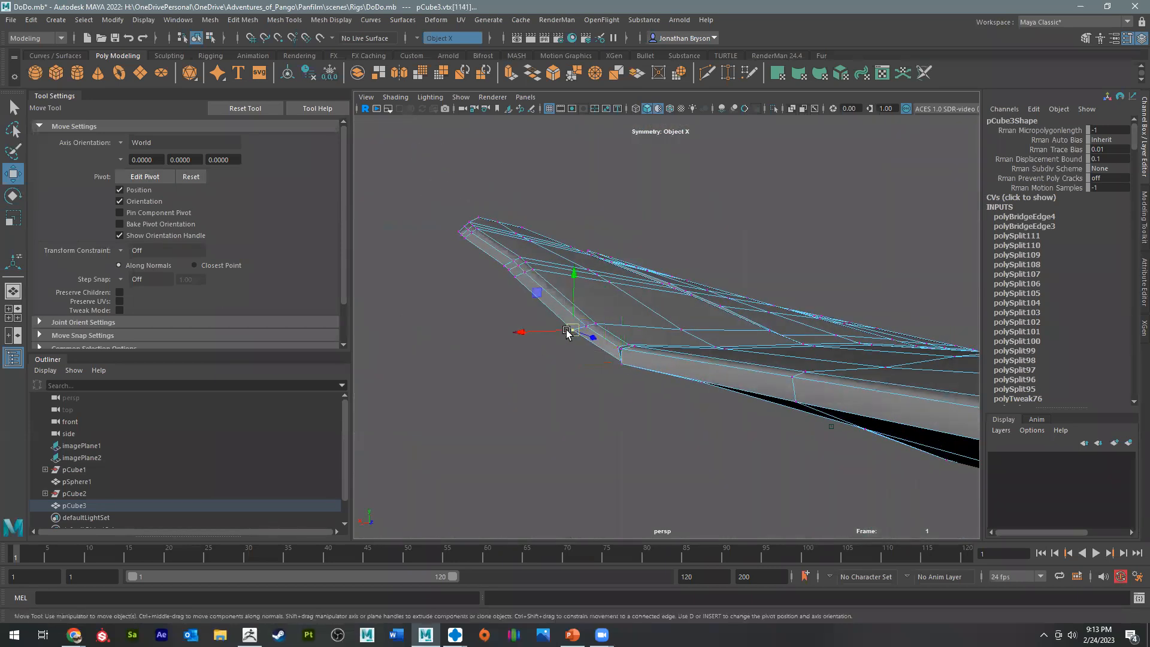
pyautogui.keyDown('alt'); pyautogui.moveTo(584, 335); pyautogui.dragTo(669, 355); pyautogui.keyUp('alt')
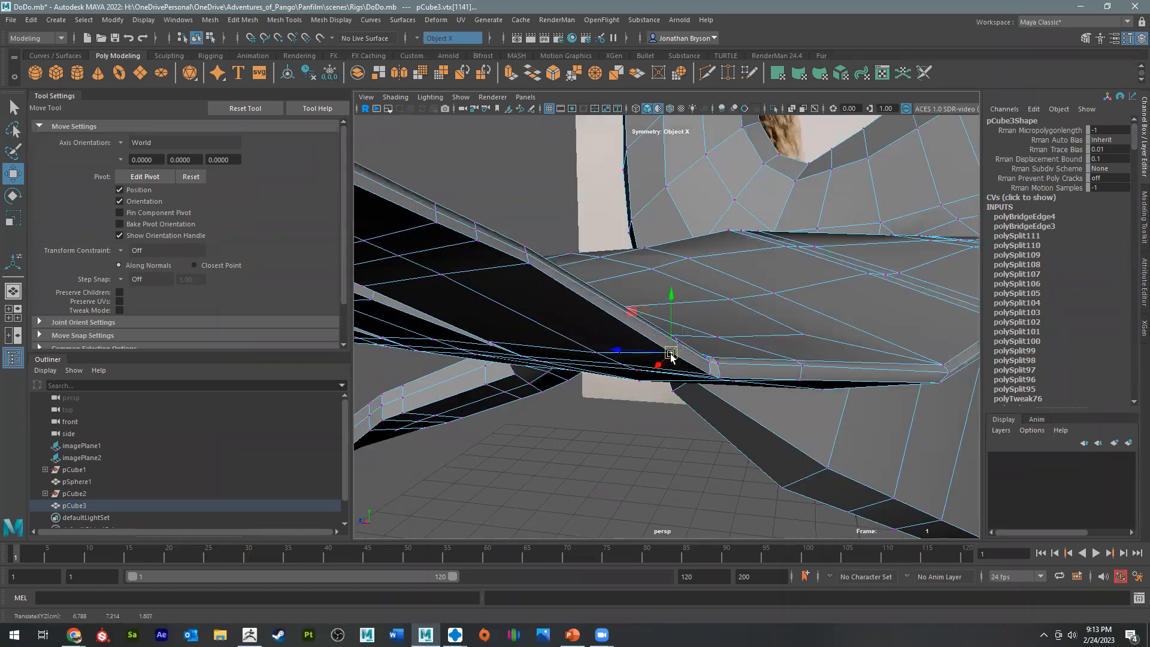
# Step: Select the neighbouring vertices on the side of the outer finger near its base and adjust them together
pyautogui.keyDown('alt'); pyautogui.moveTo(527, 310); pyautogui.dragTo(631, 364); pyautogui.keyUp('alt')
pyautogui.keyDown('shift'); pyautogui.click(601, 344); pyautogui.keyUp('shift')
pyautogui.keyDown('shift'); pyautogui.click(567, 338); pyautogui.keyUp('shift')
pyautogui.keyDown('alt'); pyautogui.moveTo(566, 377); pyautogui.dragTo(649, 376); pyautogui.keyUp('alt')
pyautogui.keyDown('alt'); pyautogui.moveTo(544, 430); pyautogui.dragTo(590, 424, button='middle'); pyautogui.keyUp('alt')
pyautogui.keyDown('alt'); pyautogui.moveTo(587, 418); pyautogui.dragTo(543, 414, button='right'); pyautogui.keyUp('alt')
pyautogui.keyDown('alt'); pyautogui.moveTo(543, 414); pyautogui.dragTo(669, 406); pyautogui.keyUp('alt')
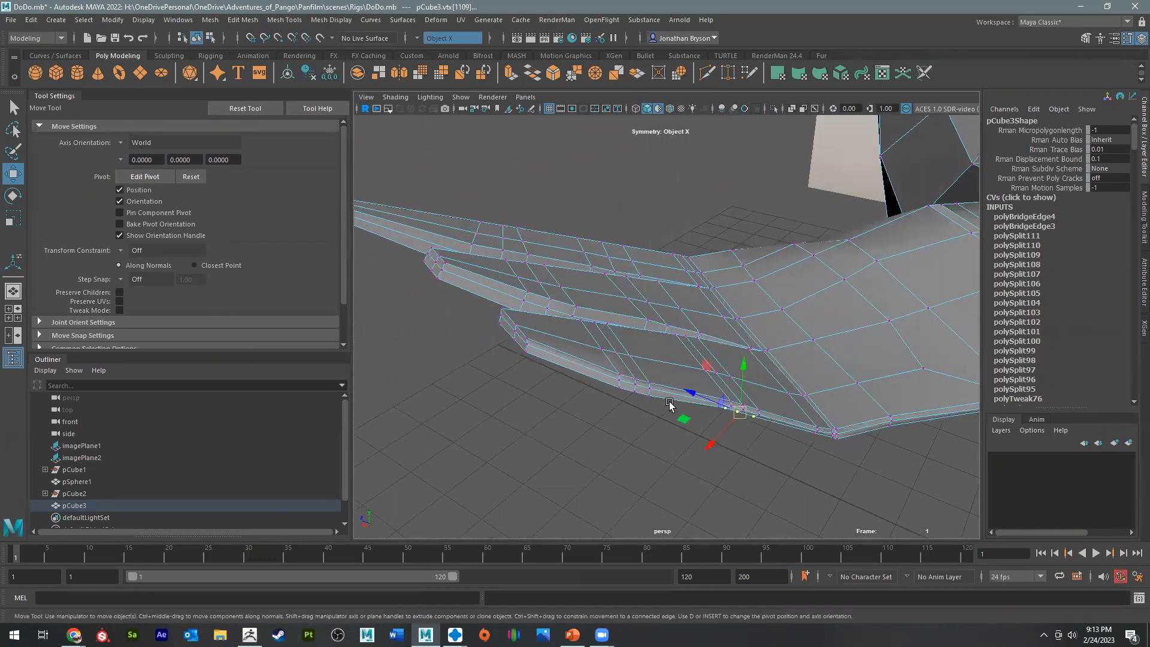
# Step: Adjust the vertices on the outer finger's side edge around its middle joint
pyautogui.click(646, 397)
pyautogui.press('q')
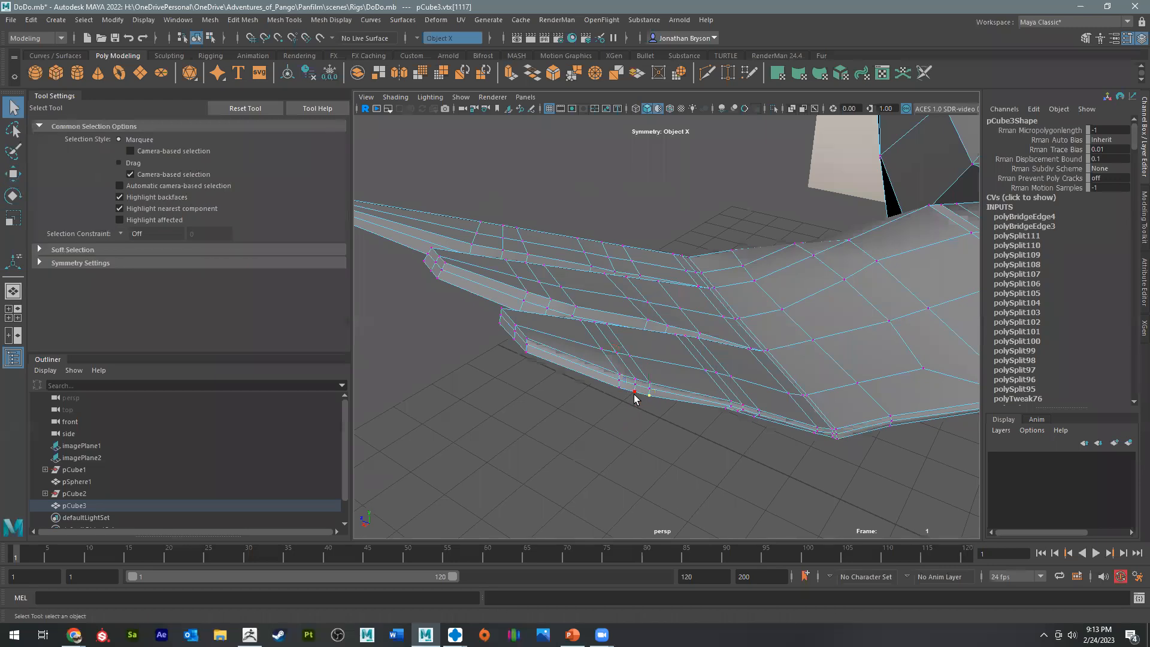
pyautogui.scroll(3, 629, 448)
pyautogui.press('w')
pyautogui.keyDown('alt'); pyautogui.moveTo(608, 441); pyautogui.dragTo(707, 372); pyautogui.keyUp('alt')
pyautogui.click(575, 384)
pyautogui.click(560, 377)
pyautogui.moveTo(561, 377); pyautogui.dragTo(640, 440)
# Step: Adjust the side vertices toward the outer finger's end and select the middle vertices of its tip
pyautogui.click(512, 359)
pyautogui.keyDown('alt'); pyautogui.moveTo(550, 316); pyautogui.dragTo(527, 204, button='middle'); pyautogui.keyUp('alt')
pyautogui.keyDown('alt'); pyautogui.moveTo(639, 396); pyautogui.dragTo(639, 441); pyautogui.keyUp('alt')
pyautogui.keyDown('alt'); pyautogui.moveTo(638, 441); pyautogui.dragTo(672, 343, button='middle'); pyautogui.keyUp('alt')
pyautogui.keyDown('alt'); pyautogui.moveTo(672, 343); pyautogui.dragTo(701, 355); pyautogui.keyUp('alt')
pyautogui.keyDown('shift'); pyautogui.click(687, 429); pyautogui.keyUp('shift')
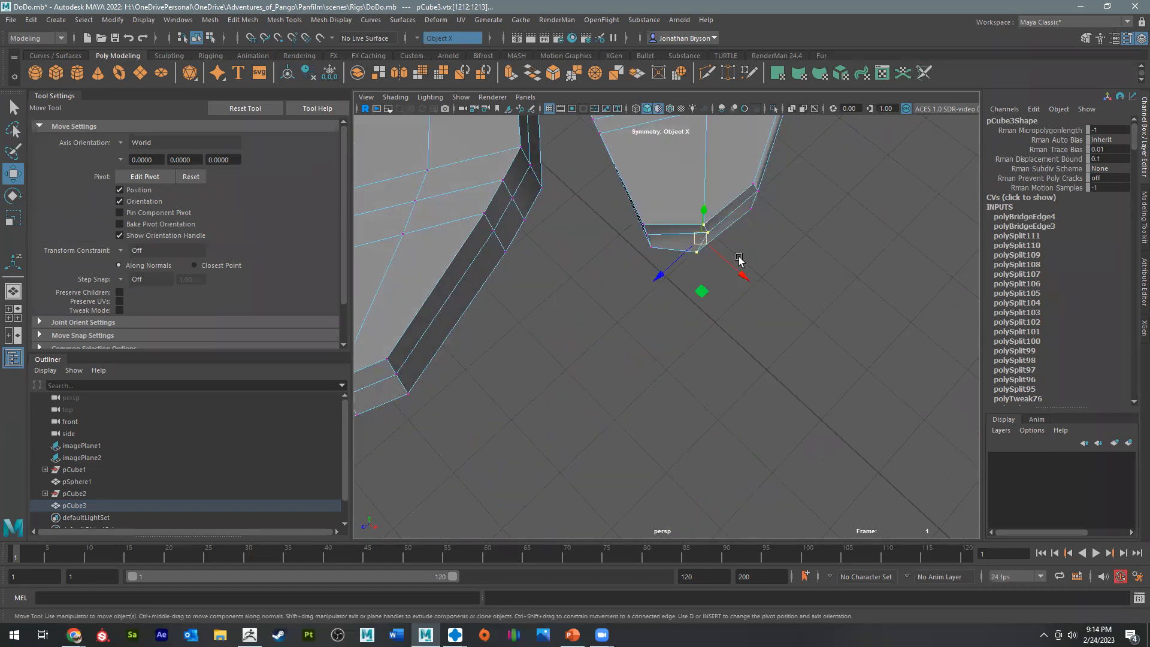
# Step: Move the middle vertices of the outer fingertip to give its end a rounder profile
pyautogui.click(709, 235)
pyautogui.moveTo(709, 236); pyautogui.dragTo(703, 334)
pyautogui.click(652, 398)
pyautogui.press('f')
pyautogui.click(687, 352)
pyautogui.click(685, 347)
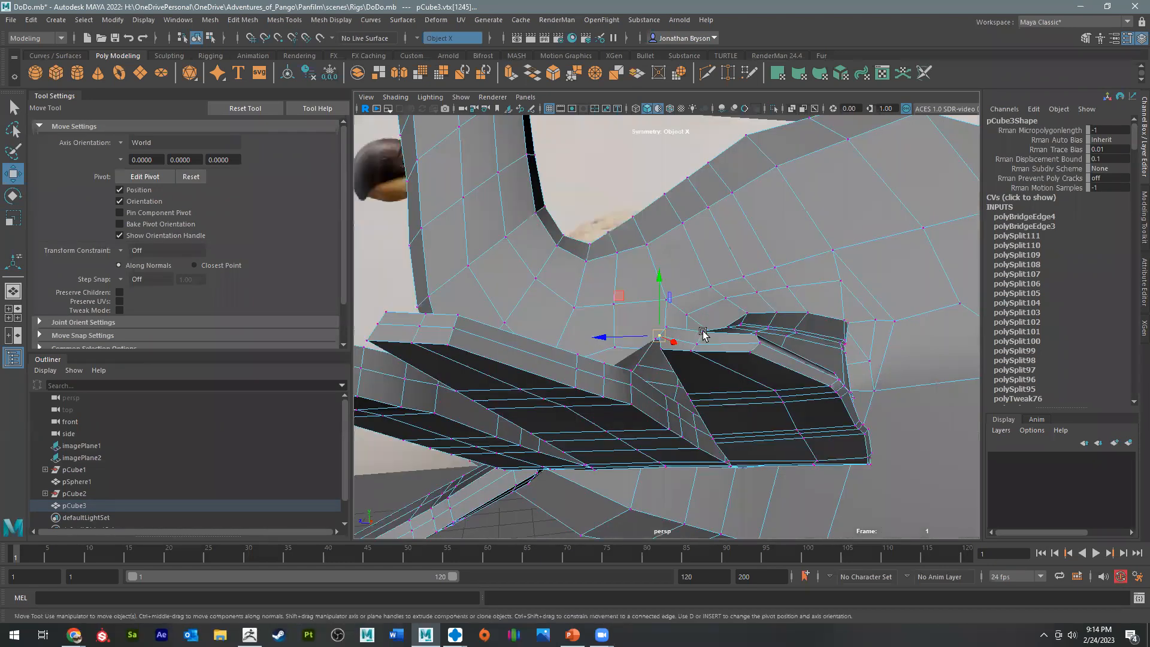
pyautogui.moveTo(698, 349); pyautogui.dragTo(699, 337, button='middle')
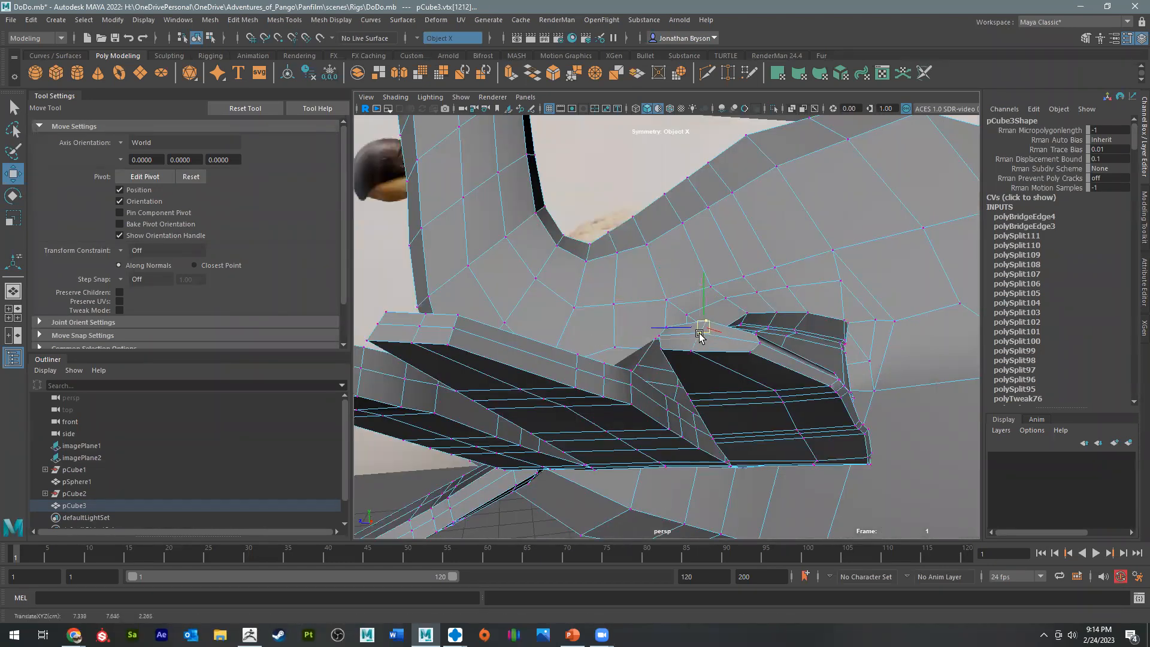
# Step: Round the middle fingertip by moving its corner and centre vertices, and adjust the outer fingertip's inner corner
pyautogui.keyDown('alt'); pyautogui.moveTo(606, 386); pyautogui.dragTo(646, 360); pyautogui.keyUp('alt')
pyautogui.keyDown('alt'); pyautogui.moveTo(532, 403); pyautogui.dragTo(727, 289); pyautogui.keyUp('alt')
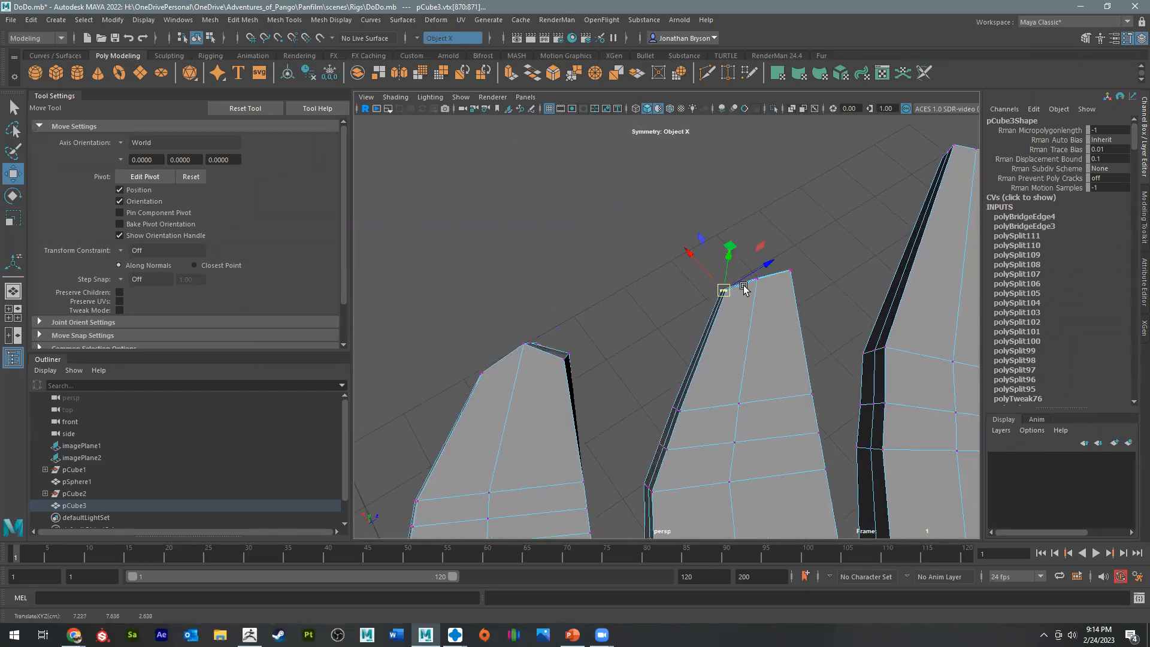
pyautogui.click(795, 277)
pyautogui.moveTo(792, 277); pyautogui.dragTo(577, 230)
pyautogui.moveTo(625, 302); pyautogui.dragTo(606, 295)
pyautogui.keyDown('alt'); pyautogui.moveTo(512, 385); pyautogui.dragTo(593, 273, button='middle'); pyautogui.keyUp('alt')
pyautogui.moveTo(670, 295); pyautogui.dragTo(653, 289)
pyautogui.click(694, 258)
pyautogui.moveTo(697, 255); pyautogui.dragTo(690, 261)
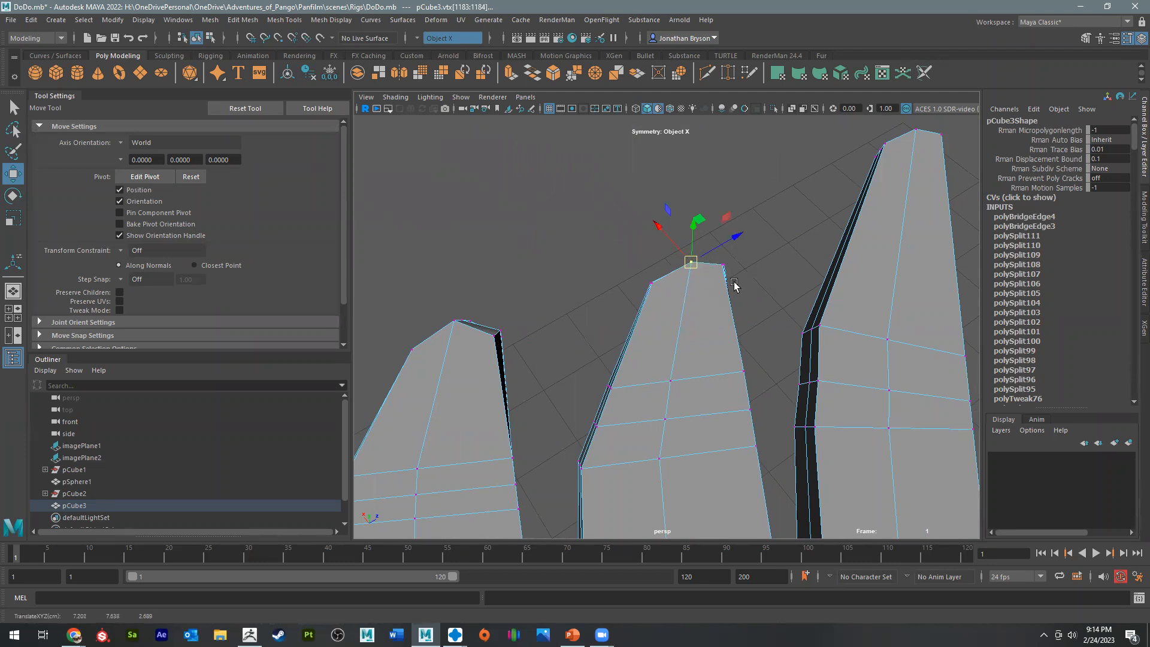
pyautogui.click(724, 261)
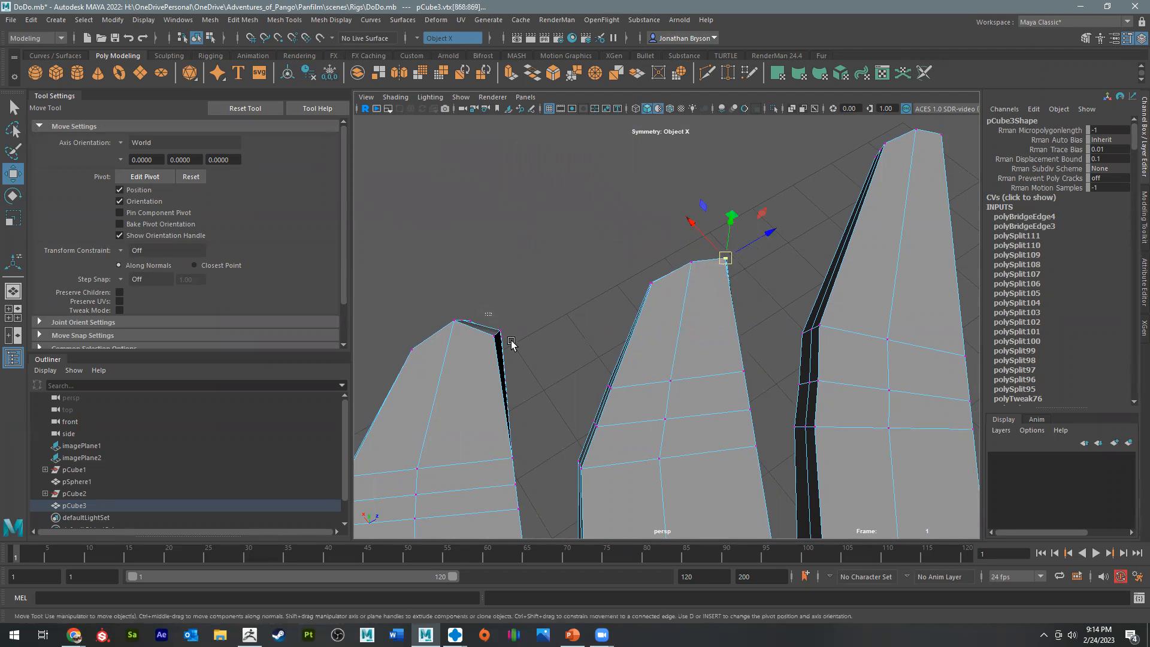
pyautogui.moveTo(495, 336); pyautogui.dragTo(605, 315)
# Step: Pull the middle finger's tip vertices outward with soft selection to lengthen the finger
pyautogui.scroll(-6, 553, 279)
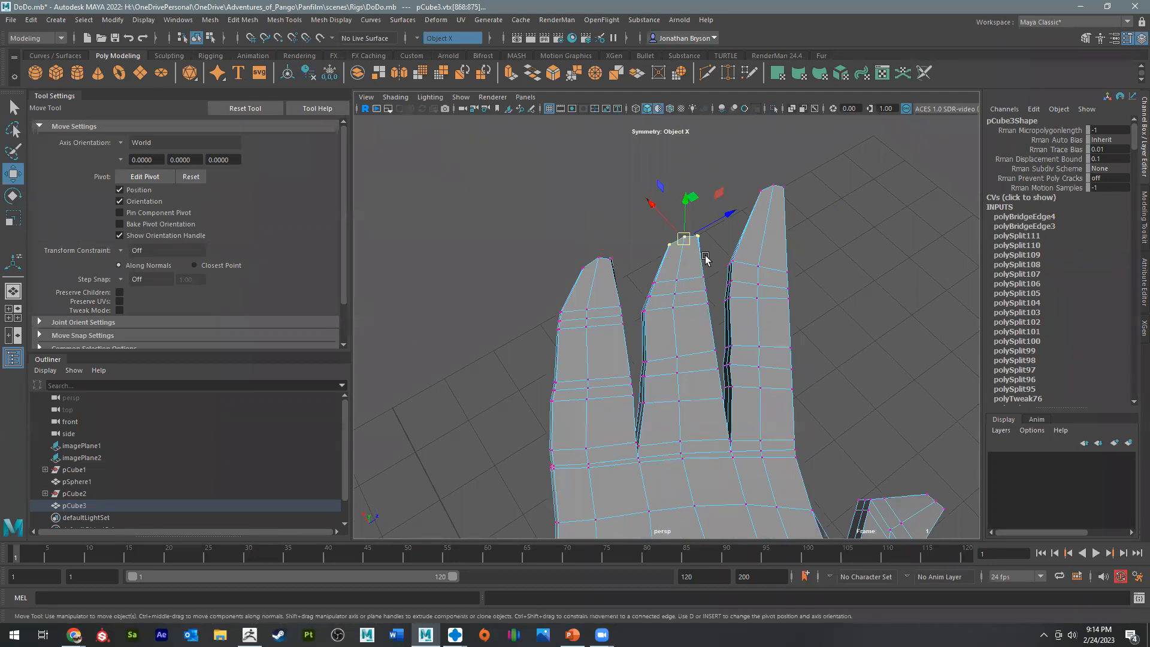
pyautogui.press('b')
pyautogui.moveTo(705, 262); pyautogui.dragTo(690, 218)
pyautogui.keyDown('alt'); pyautogui.moveTo(769, 269); pyautogui.dragTo(690, 334); pyautogui.keyUp('alt')
# Step: Return to object mode and use the sculpting Smooth Tool at brush size 0.309 on the finger nearest the thumb
pyautogui.moveTo(691, 334); pyautogui.dragTo(594, 281, button='right')
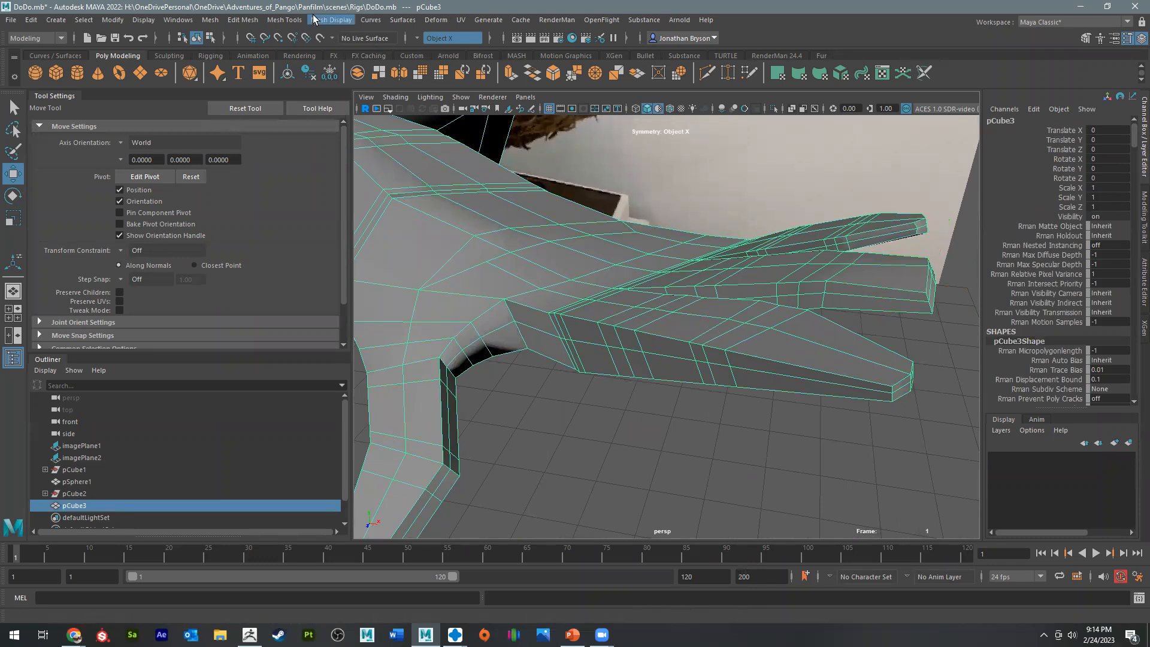
pyautogui.click(281, 19)
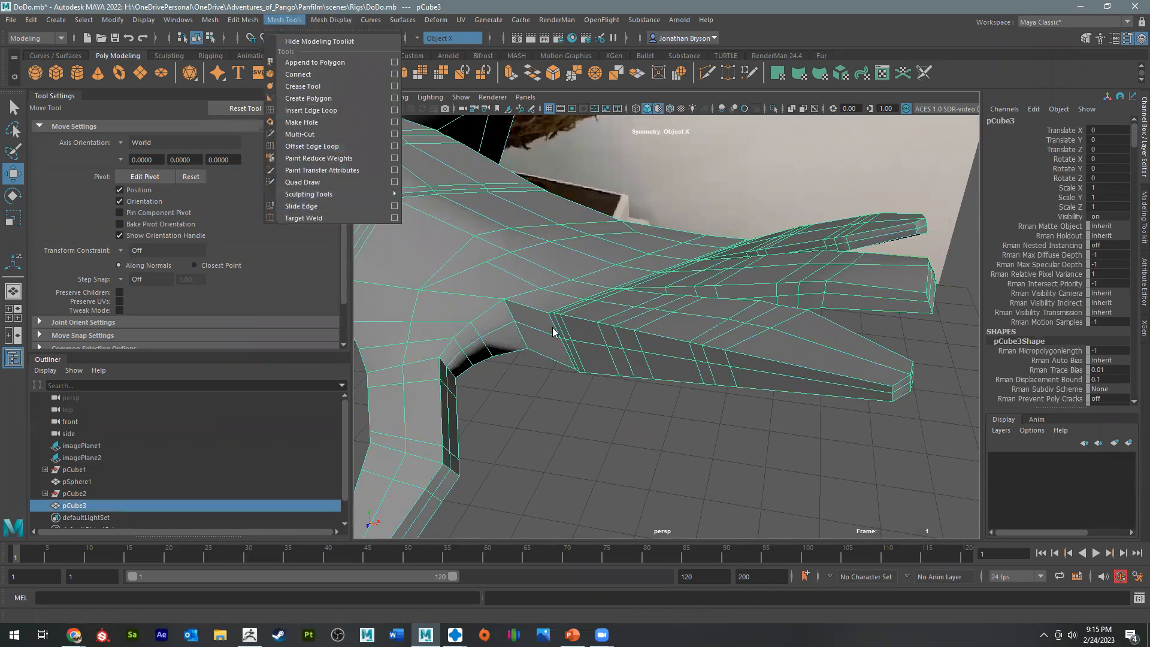
pyautogui.moveTo(335, 194)
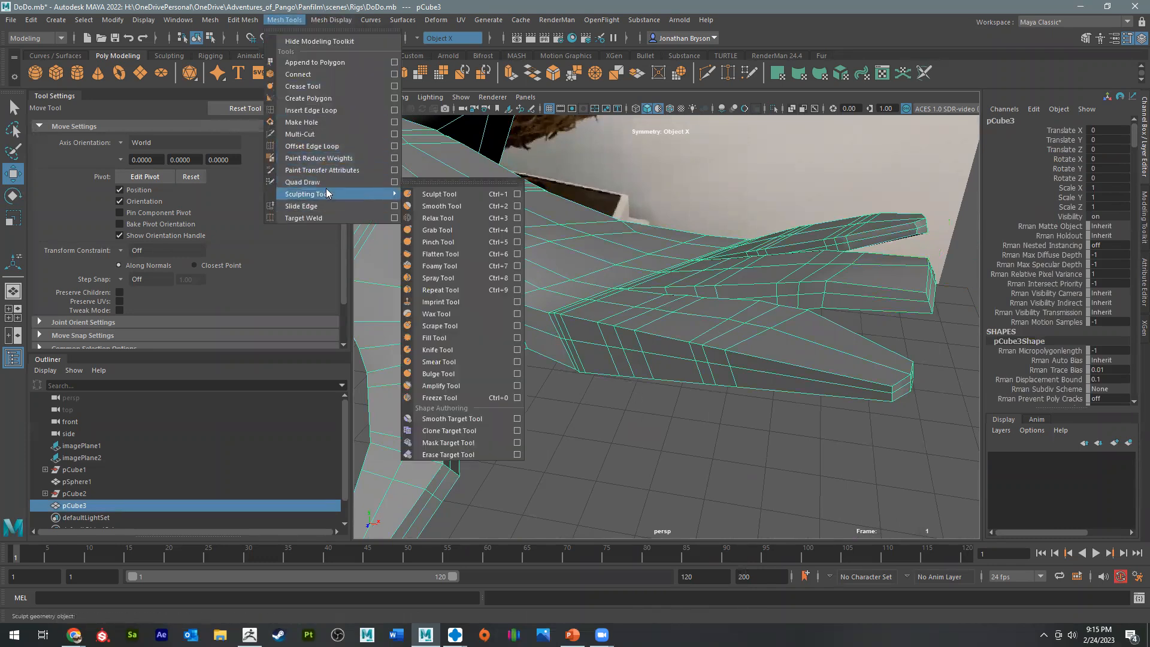
pyautogui.click(441, 206)
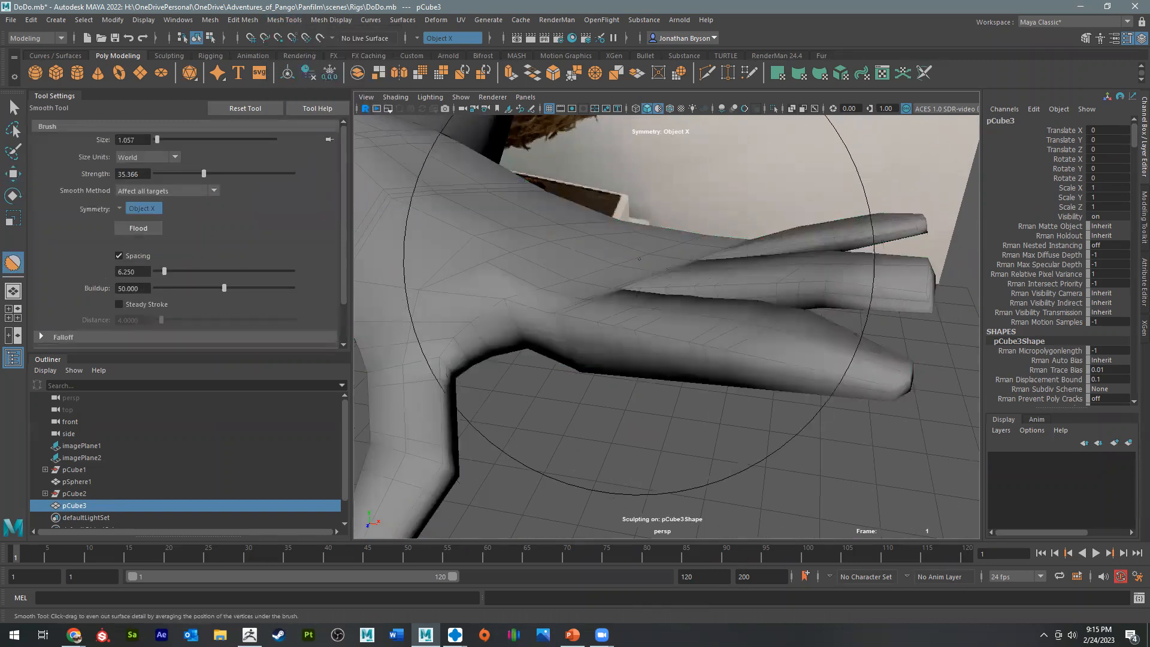
pyautogui.press('b')
pyautogui.moveTo(706, 292)
pyautogui.mouseDown()
pyautogui.moveTo(494, 291)
pyautogui.moveTo(708, 347)
pyautogui.moveTo(590, 359)
pyautogui.moveTo(578, 328)
pyautogui.moveTo(619, 351)
pyautogui.moveTo(468, 347)
pyautogui.mouseUp()
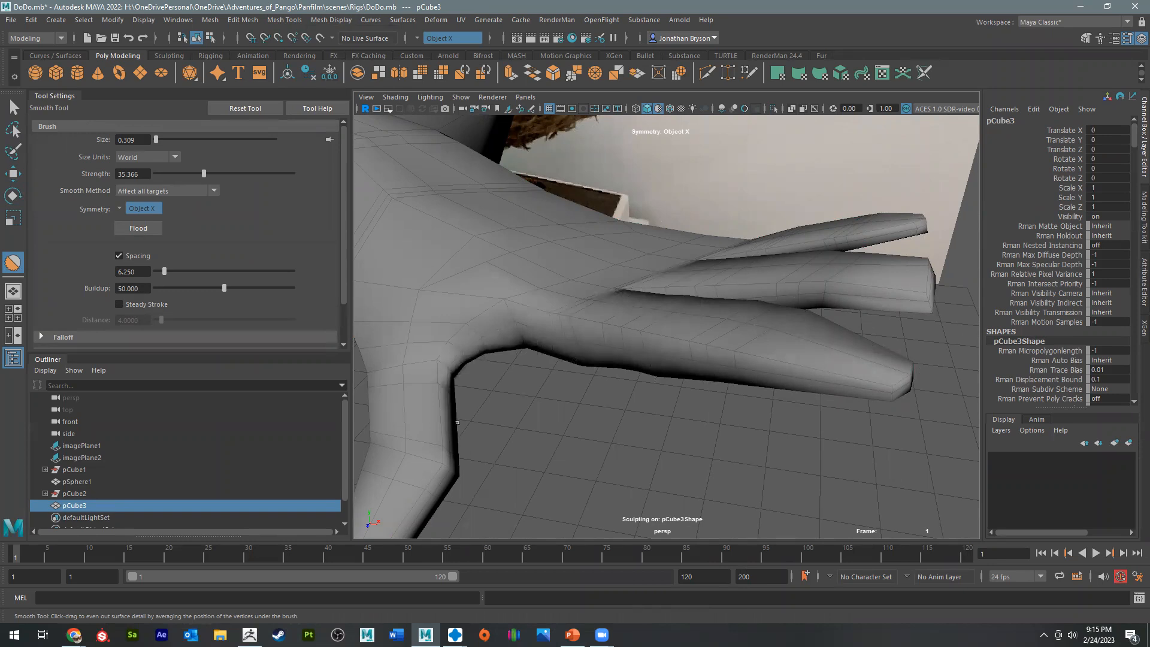
# Step: Smooth the thumb and its transition into the palm with the Smooth Tool
pyautogui.keyDown('alt'); pyautogui.moveTo(457, 422); pyautogui.dragTo(544, 340, button='middle'); pyautogui.keyUp('alt')
pyautogui.moveTo(543, 340)
pyautogui.keyDown('alt'); pyautogui.mouseDown()
pyautogui.moveTo(617, 344)
pyautogui.moveTo(657, 369)
pyautogui.mouseUp(); pyautogui.keyUp('alt')
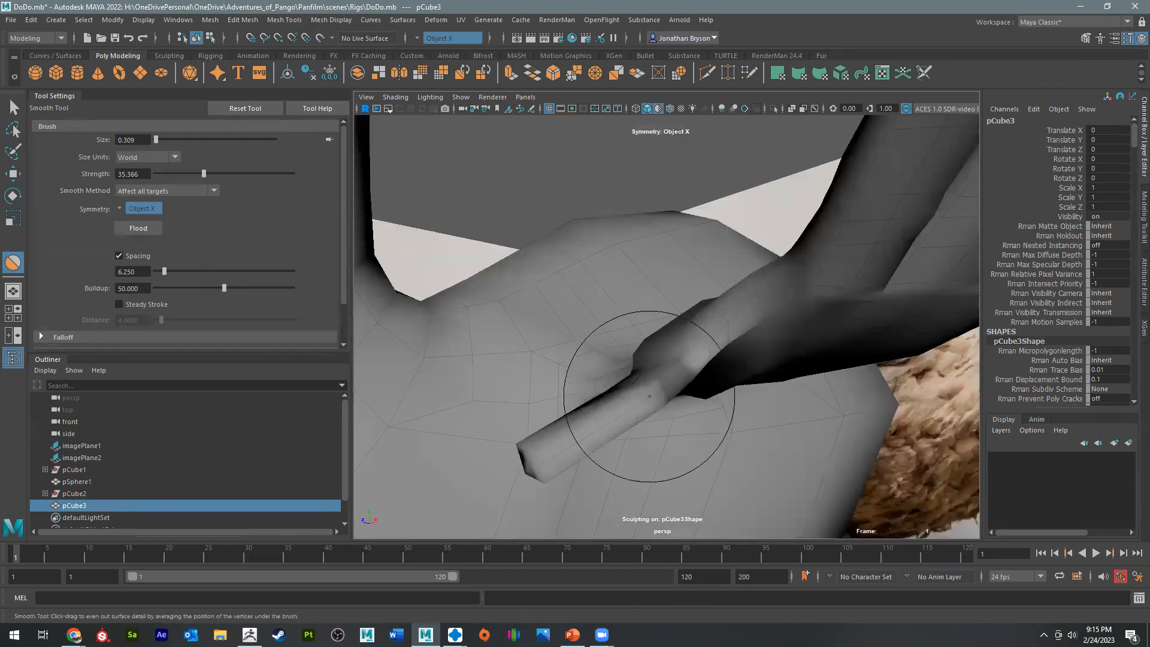
pyautogui.moveTo(603, 425)
pyautogui.mouseDown()
pyautogui.moveTo(543, 456)
pyautogui.moveTo(560, 461)
pyautogui.moveTo(596, 462)
pyautogui.moveTo(543, 405)
pyautogui.moveTo(486, 418)
pyautogui.moveTo(580, 413)
pyautogui.moveTo(500, 385)
pyautogui.moveTo(554, 377)
pyautogui.mouseUp()
pyautogui.moveTo(455, 348)
pyautogui.mouseDown()
pyautogui.moveTo(437, 351)
pyautogui.moveTo(469, 352)
pyautogui.mouseUp()
pyautogui.keyDown('alt'); pyautogui.moveTo(665, 344); pyautogui.dragTo(617, 422); pyautogui.keyUp('alt')
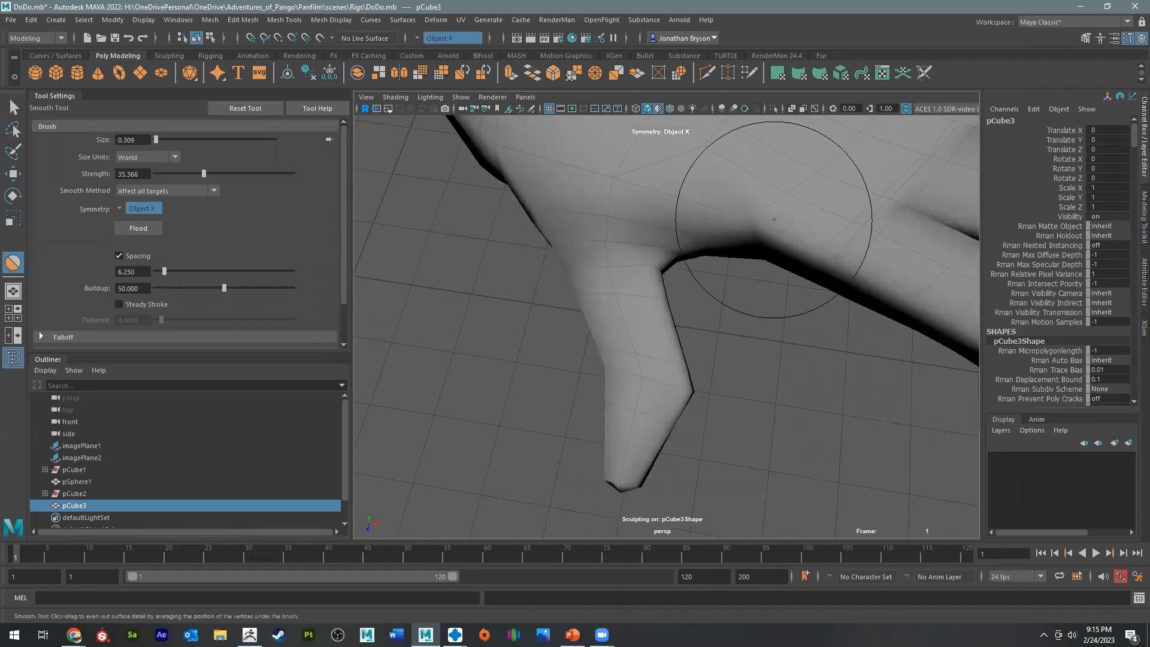
# Step: Smooth the palm edge and the finger bases, including the webbing between the fingers
pyautogui.keyDown('alt'); pyautogui.moveTo(856, 233); pyautogui.dragTo(680, 264); pyautogui.keyUp('alt')
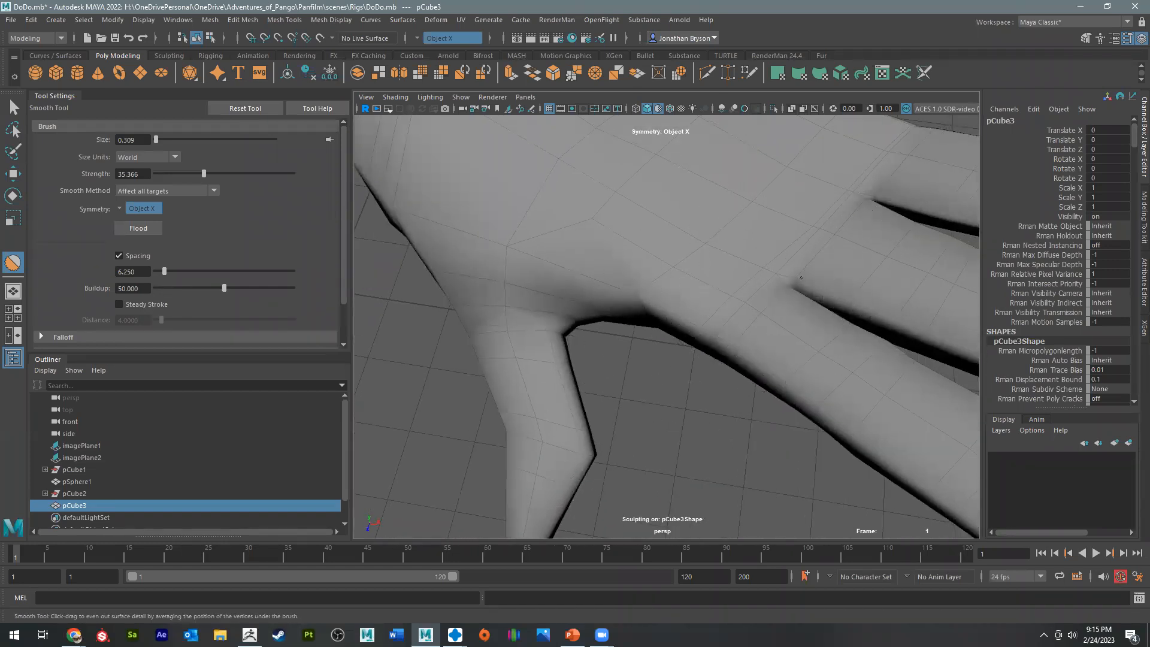
pyautogui.keyDown('alt'); pyautogui.moveTo(796, 295); pyautogui.dragTo(621, 333); pyautogui.keyUp('alt')
pyautogui.moveTo(672, 390)
pyautogui.keyDown('alt'); pyautogui.mouseDown()
pyautogui.moveTo(526, 321)
pyautogui.moveTo(570, 308)
pyautogui.mouseUp(); pyautogui.keyUp('alt')
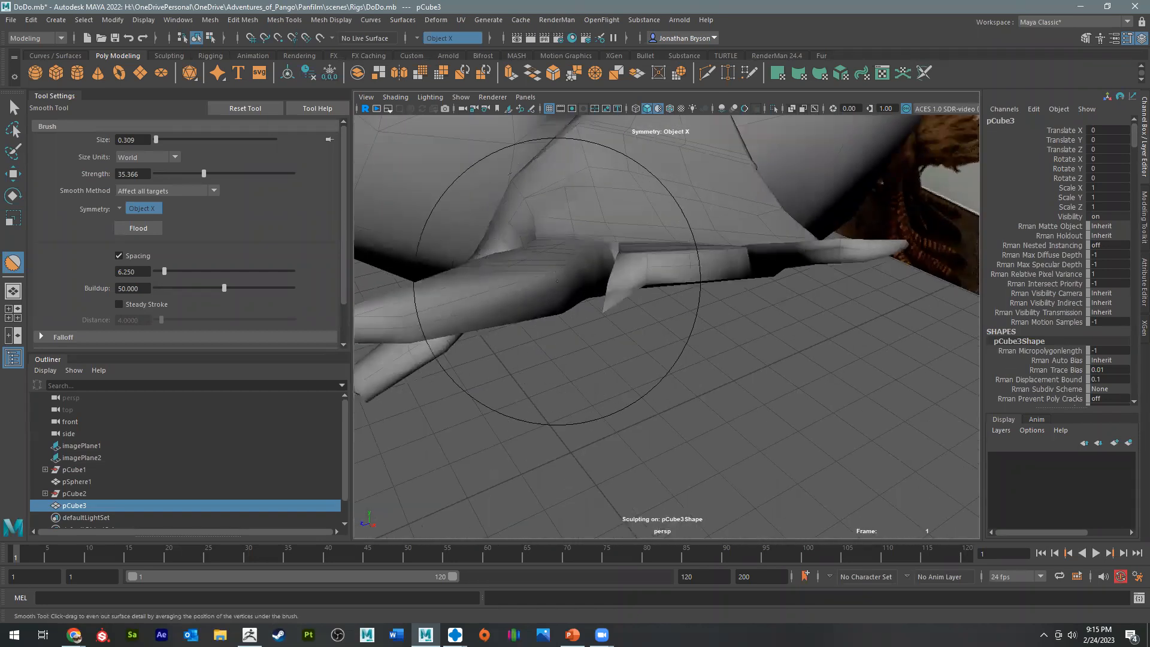
pyautogui.keyDown('alt'); pyautogui.moveTo(544, 385); pyautogui.dragTo(611, 379); pyautogui.keyUp('alt')
pyautogui.moveTo(893, 324)
pyautogui.mouseDown()
pyautogui.moveTo(866, 295)
pyautogui.moveTo(788, 333)
pyautogui.mouseUp()
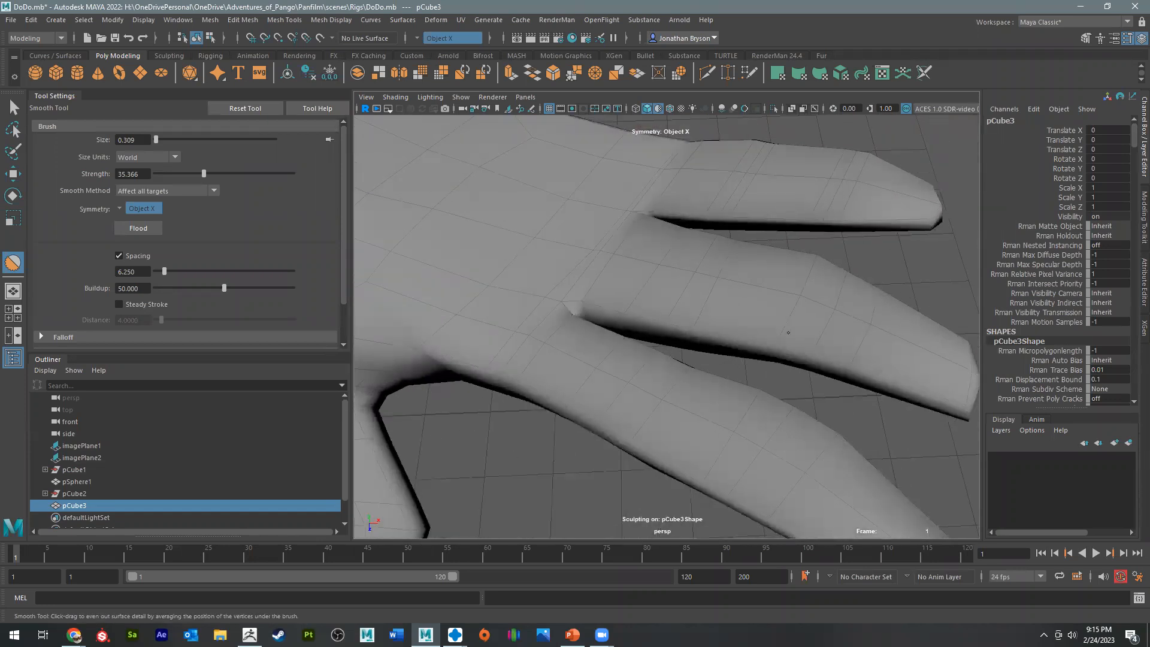
pyautogui.moveTo(627, 333)
pyautogui.mouseDown()
pyautogui.moveTo(733, 335)
pyautogui.moveTo(672, 278)
pyautogui.mouseUp()
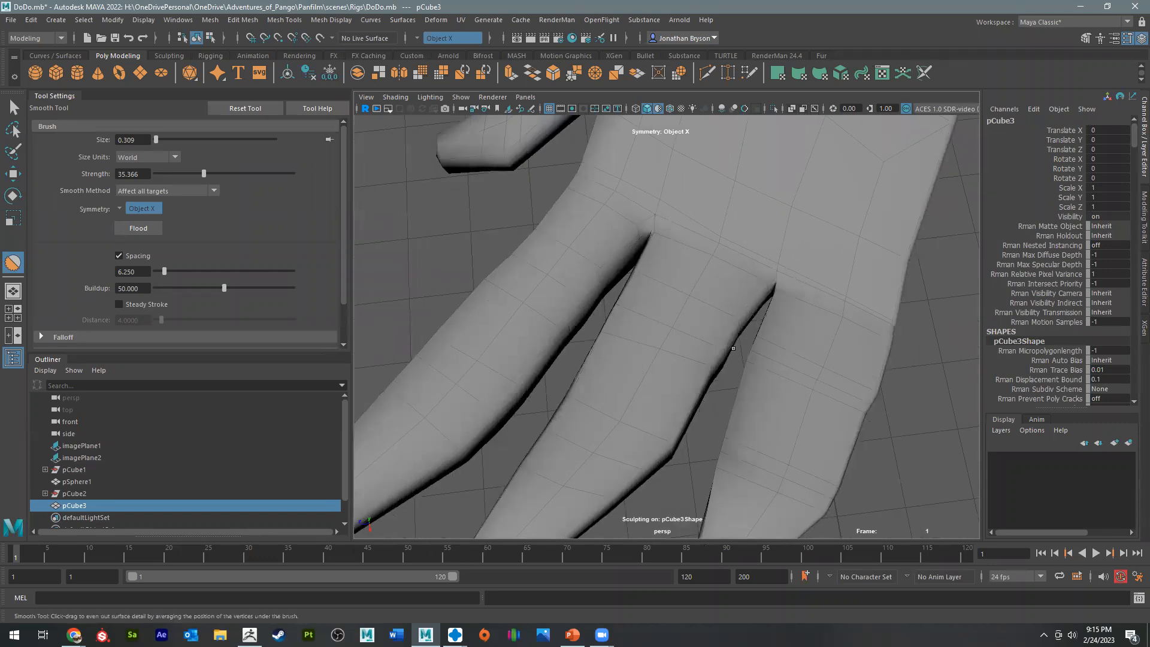
# Step: Smooth the sides and joints of the middle and outer fingers down to their tips
pyautogui.moveTo(694, 394); pyautogui.dragTo(666, 421)
pyautogui.keyDown('alt'); pyautogui.moveTo(682, 413); pyautogui.dragTo(669, 335, button='middle'); pyautogui.keyUp('alt')
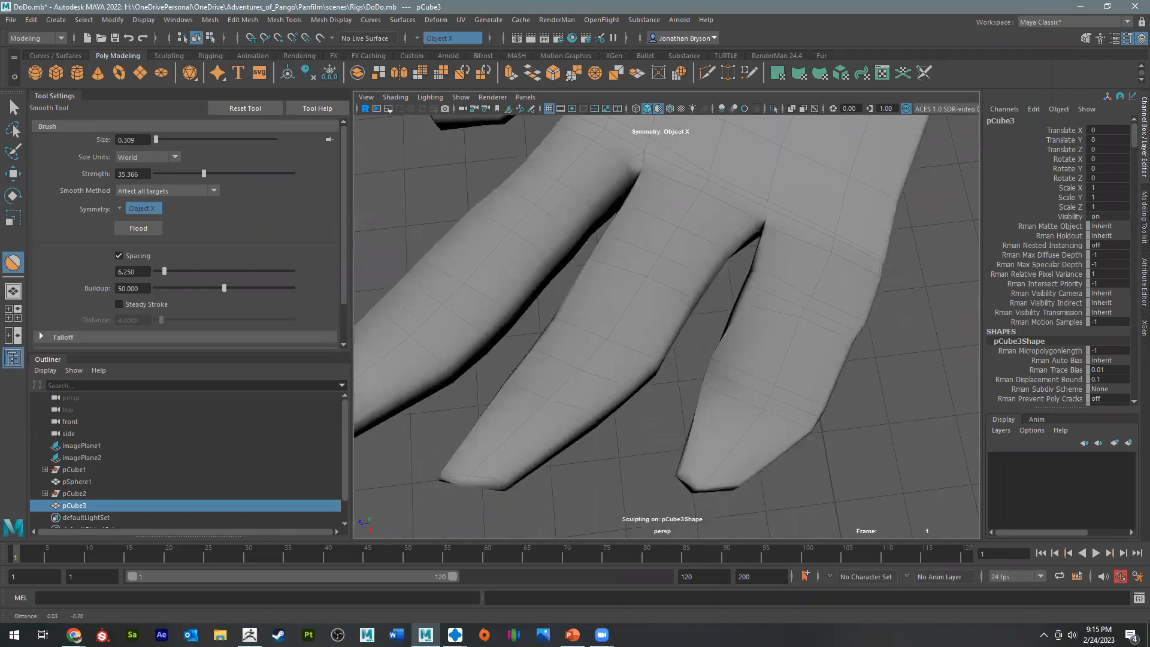
pyautogui.moveTo(621, 385)
pyautogui.mouseDown()
pyautogui.moveTo(542, 425)
pyautogui.moveTo(617, 386)
pyautogui.mouseUp()
pyautogui.moveTo(768, 302); pyautogui.dragTo(735, 320)
pyautogui.moveTo(715, 408)
pyautogui.mouseDown()
pyautogui.moveTo(690, 324)
pyautogui.moveTo(740, 312)
pyautogui.mouseUp()
pyautogui.moveTo(679, 408); pyautogui.dragTo(735, 342)
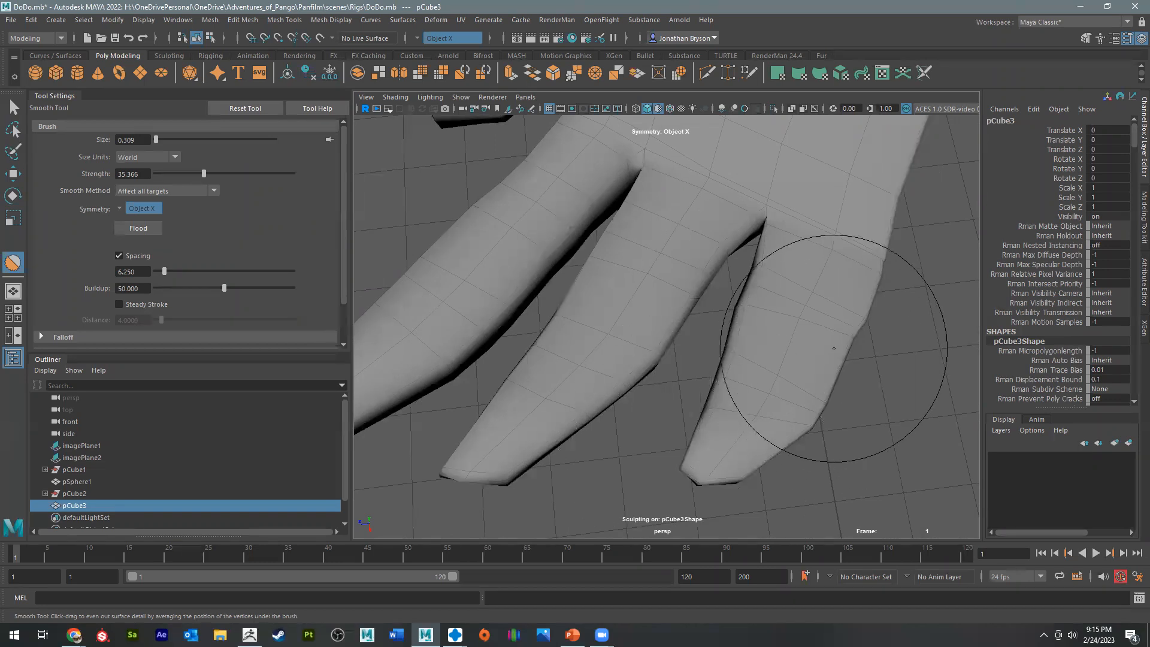
# Step: Smooth the wrist on the thumb side and continue along the forearm's edge toward the armpit
pyautogui.moveTo(854, 320)
pyautogui.keyDown('alt'); pyautogui.mouseDown()
pyautogui.moveTo(767, 277)
pyautogui.moveTo(800, 223)
pyautogui.moveTo(817, 251)
pyautogui.moveTo(808, 353)
pyautogui.mouseUp(); pyautogui.keyUp('alt')
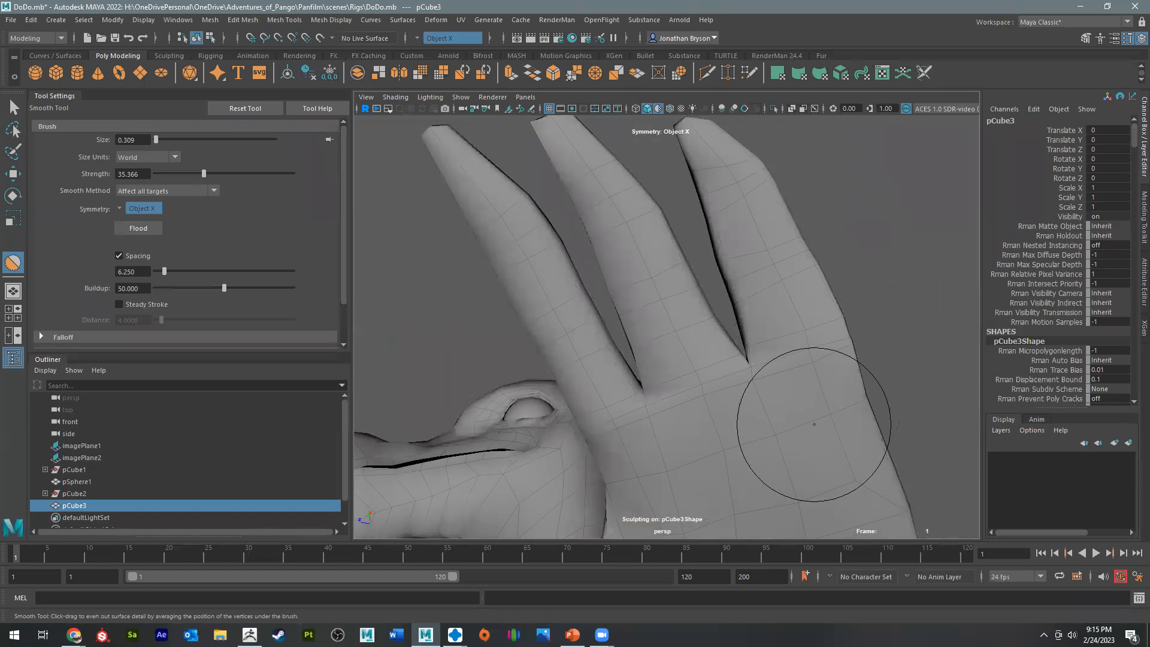
pyautogui.keyDown('alt'); pyautogui.moveTo(778, 455); pyautogui.dragTo(614, 352); pyautogui.keyUp('alt')
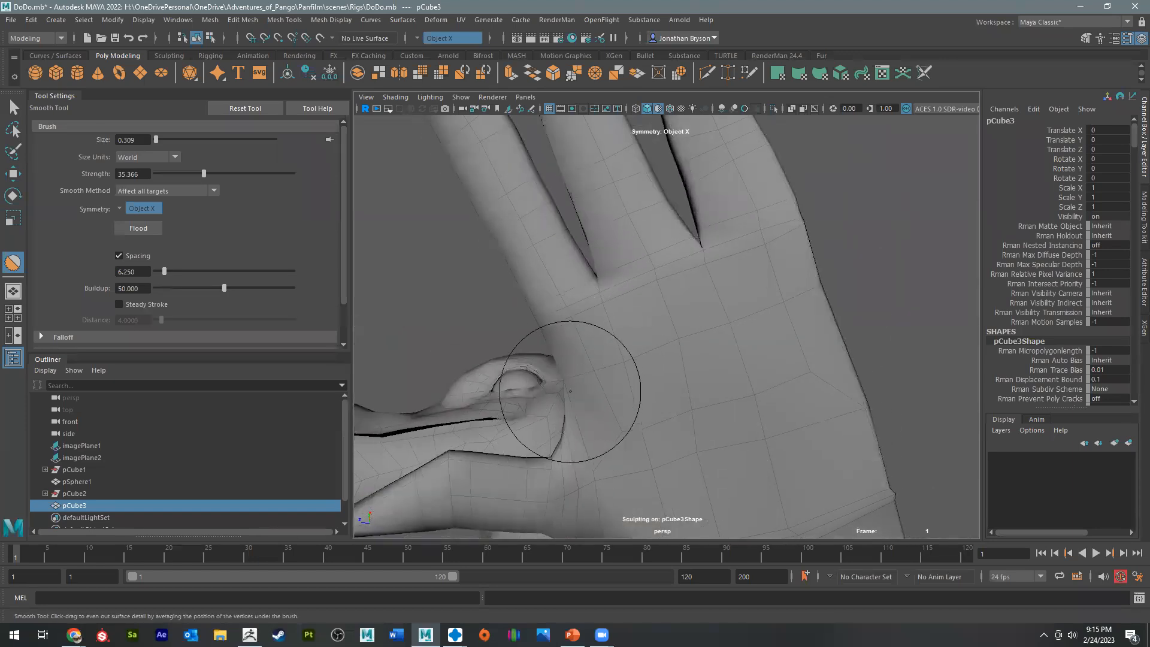
pyautogui.keyDown('alt'); pyautogui.moveTo(534, 399); pyautogui.dragTo(512, 223); pyautogui.keyUp('alt')
pyautogui.moveTo(668, 164)
pyautogui.keyDown('alt'); pyautogui.mouseDown()
pyautogui.moveTo(680, 390)
pyautogui.moveTo(565, 403)
pyautogui.mouseUp(); pyautogui.keyUp('alt')
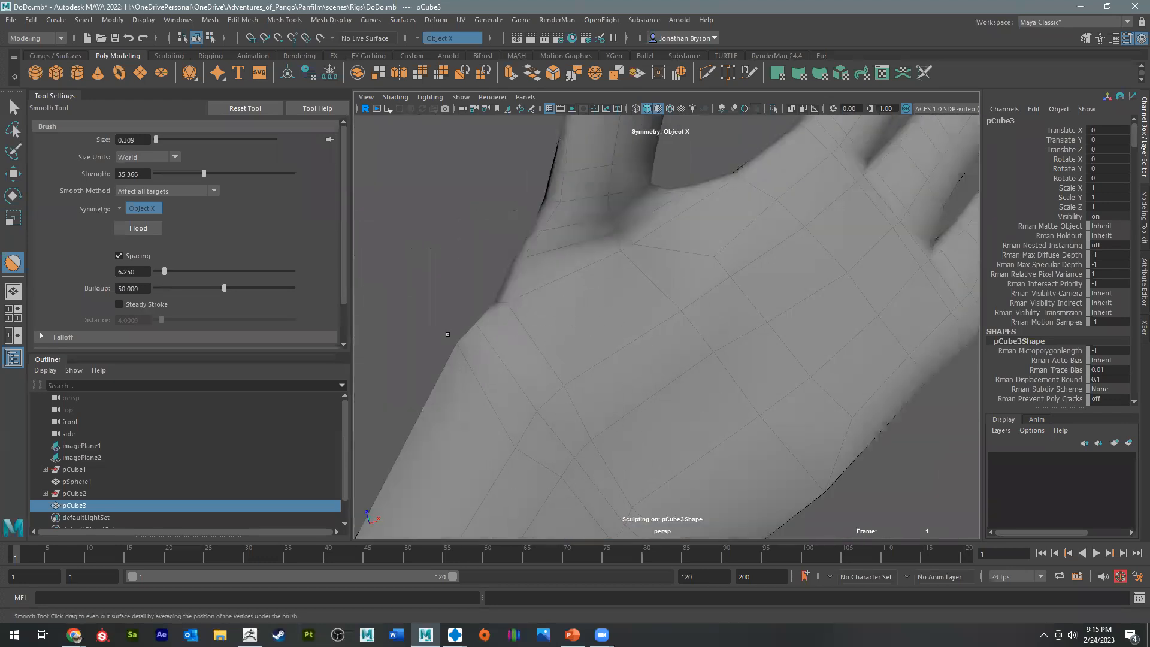
pyautogui.moveTo(478, 343); pyautogui.dragTo(461, 372)
pyautogui.keyDown('alt'); pyautogui.moveTo(480, 403); pyautogui.dragTo(625, 284, button='middle'); pyautogui.keyUp('alt')
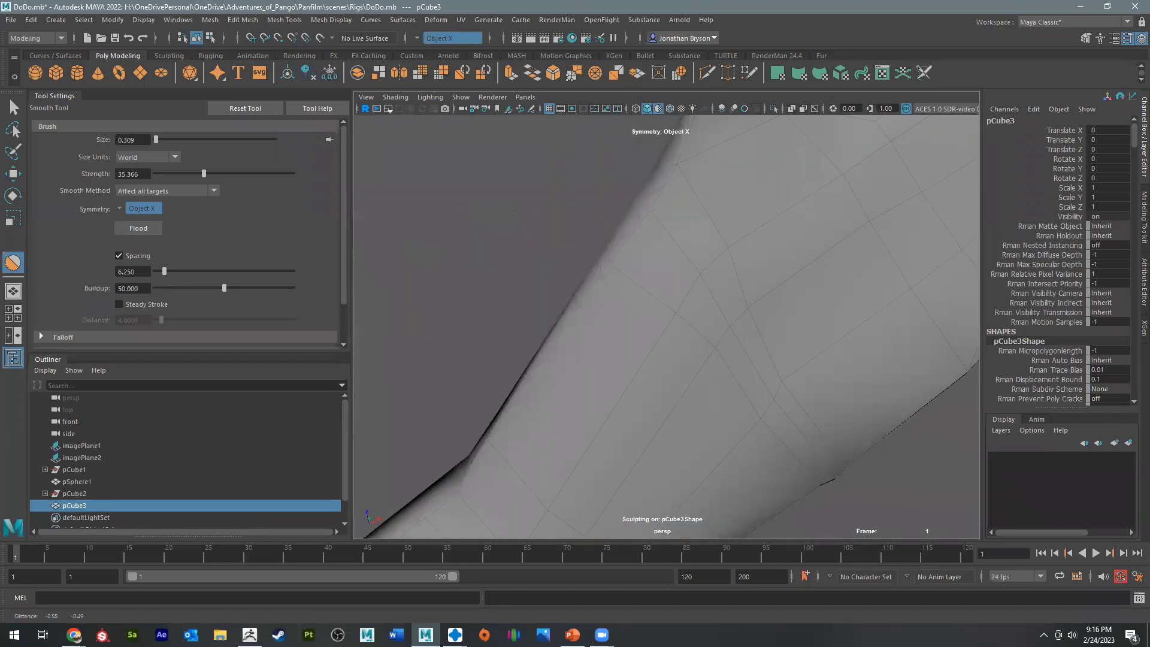
pyautogui.moveTo(476, 474)
pyautogui.mouseDown()
pyautogui.moveTo(473, 453)
pyautogui.moveTo(498, 412)
pyautogui.moveTo(513, 426)
pyautogui.mouseUp()
pyautogui.keyDown('alt'); pyautogui.moveTo(514, 426); pyautogui.dragTo(629, 335, button='middle'); pyautogui.keyUp('alt')
pyautogui.moveTo(528, 354)
pyautogui.mouseDown()
pyautogui.moveTo(537, 344)
pyautogui.moveTo(509, 369)
pyautogui.mouseUp()
pyautogui.moveTo(431, 430)
pyautogui.keyDown('alt'); pyautogui.mouseDown()
pyautogui.moveTo(631, 385)
pyautogui.moveTo(531, 289)
pyautogui.moveTo(542, 329)
pyautogui.moveTo(558, 338)
pyautogui.mouseUp(); pyautogui.keyUp('alt')
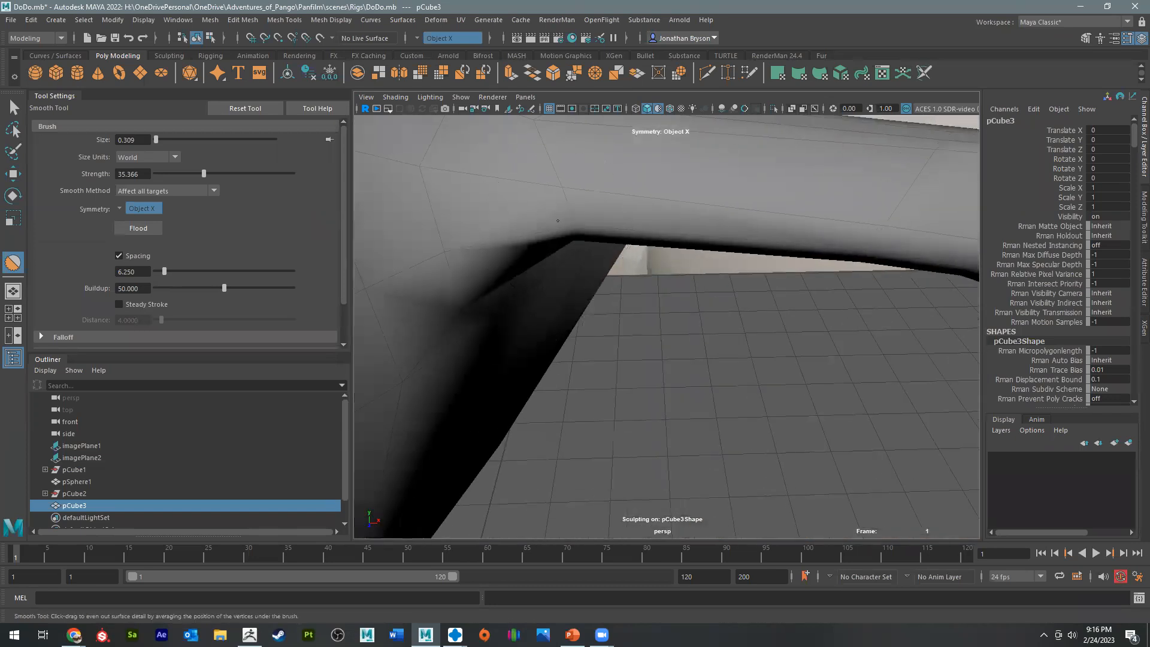
# Step: Smooth the junction of the arm and body around the armpit and shoulder
pyautogui.moveTo(532, 264)
pyautogui.keyDown('alt'); pyautogui.mouseDown()
pyautogui.moveTo(615, 339)
pyautogui.moveTo(551, 335)
pyautogui.mouseUp(); pyautogui.keyUp('alt')
pyautogui.keyDown('alt'); pyautogui.moveTo(904, 269); pyautogui.dragTo(856, 278, button='right'); pyautogui.keyUp('alt')
pyautogui.keyDown('alt'); pyautogui.moveTo(808, 308); pyautogui.dragTo(840, 321); pyautogui.keyUp('alt')
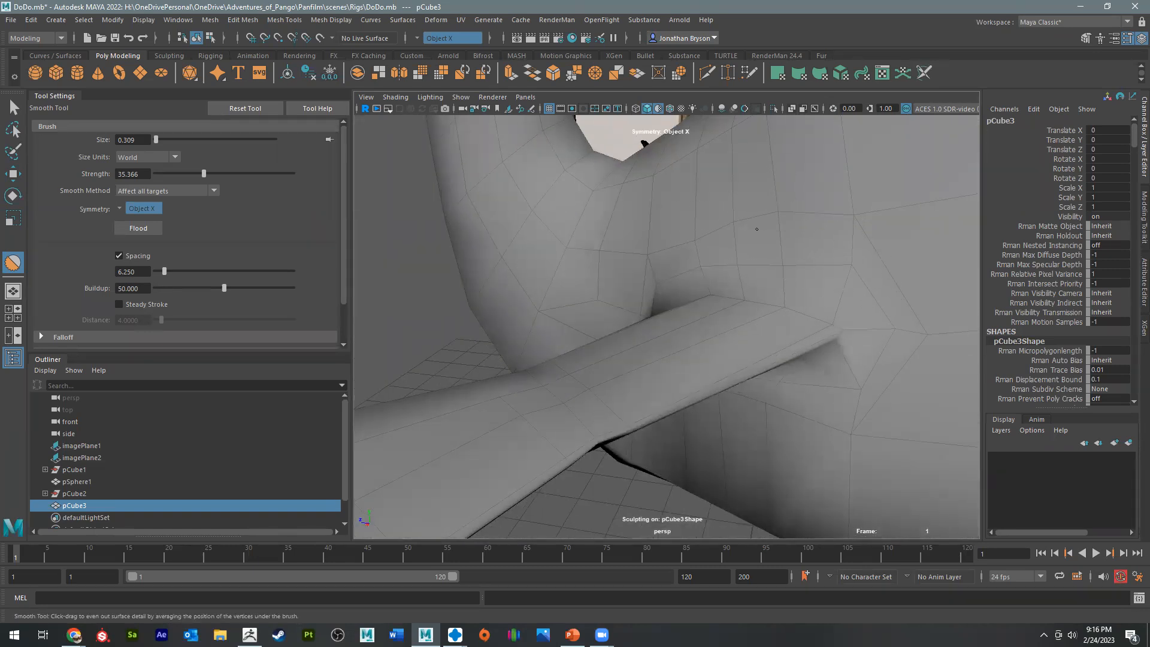
pyautogui.keyDown('alt'); pyautogui.moveTo(799, 199); pyautogui.dragTo(739, 435); pyautogui.keyUp('alt')
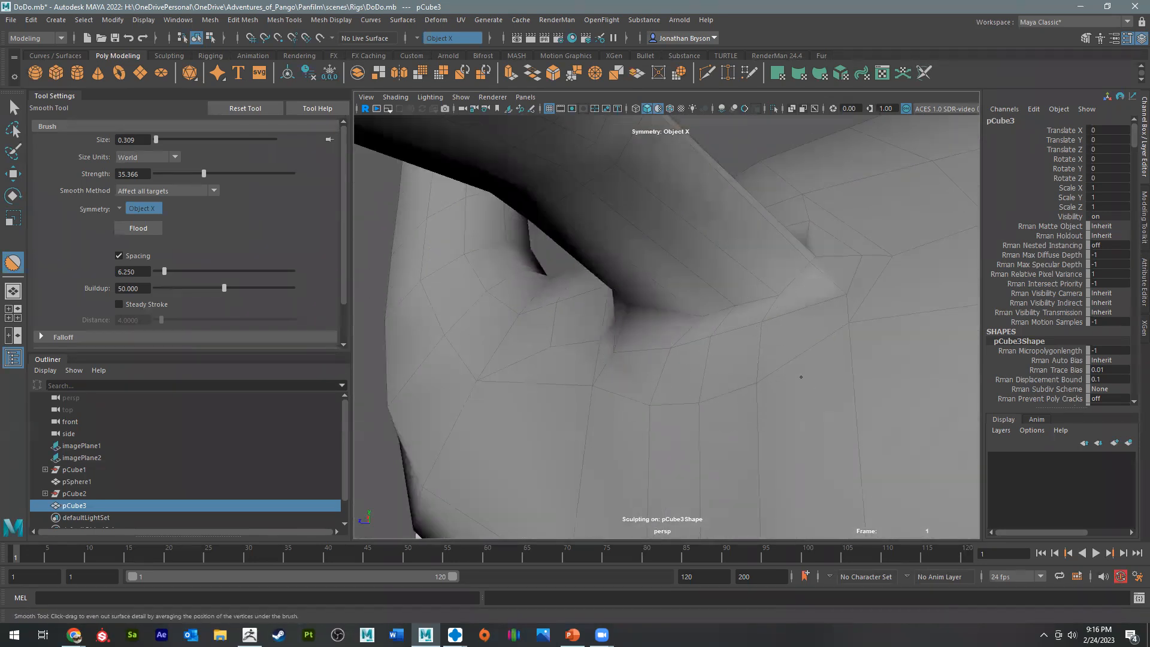
pyautogui.keyDown('alt'); pyautogui.moveTo(616, 372); pyautogui.dragTo(551, 327); pyautogui.keyUp('alt')
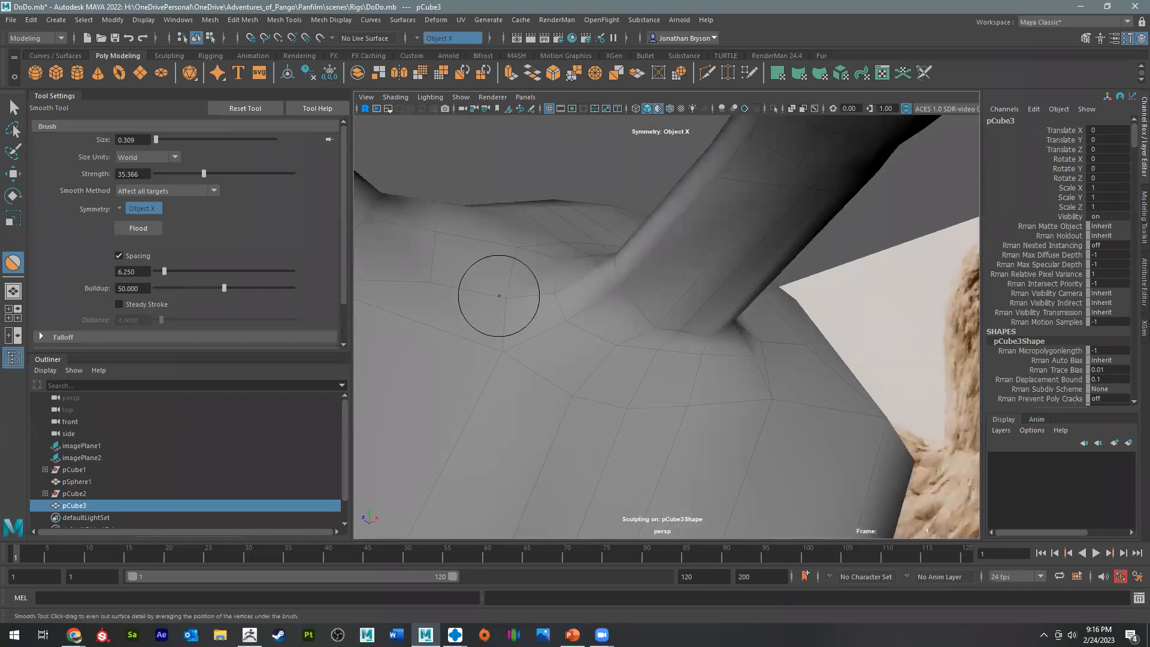
pyautogui.keyDown('alt'); pyautogui.moveTo(550, 319); pyautogui.dragTo(552, 402); pyautogui.keyUp('alt')
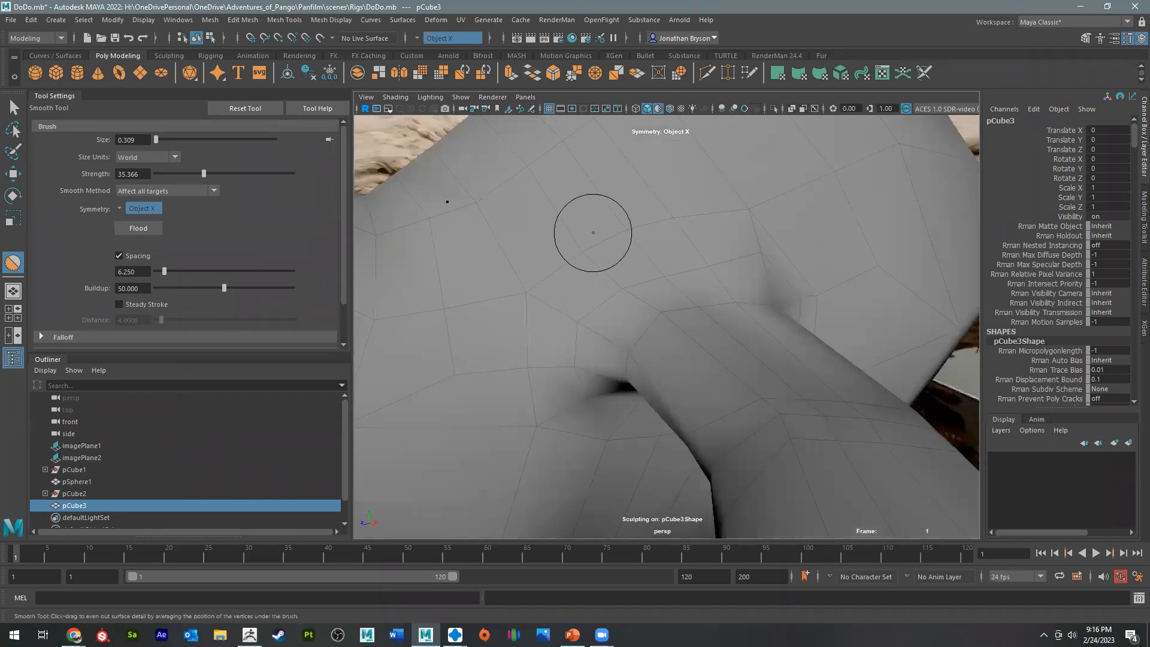
pyautogui.keyDown('alt'); pyautogui.moveTo(607, 217); pyautogui.dragTo(649, 275); pyautogui.keyUp('alt')
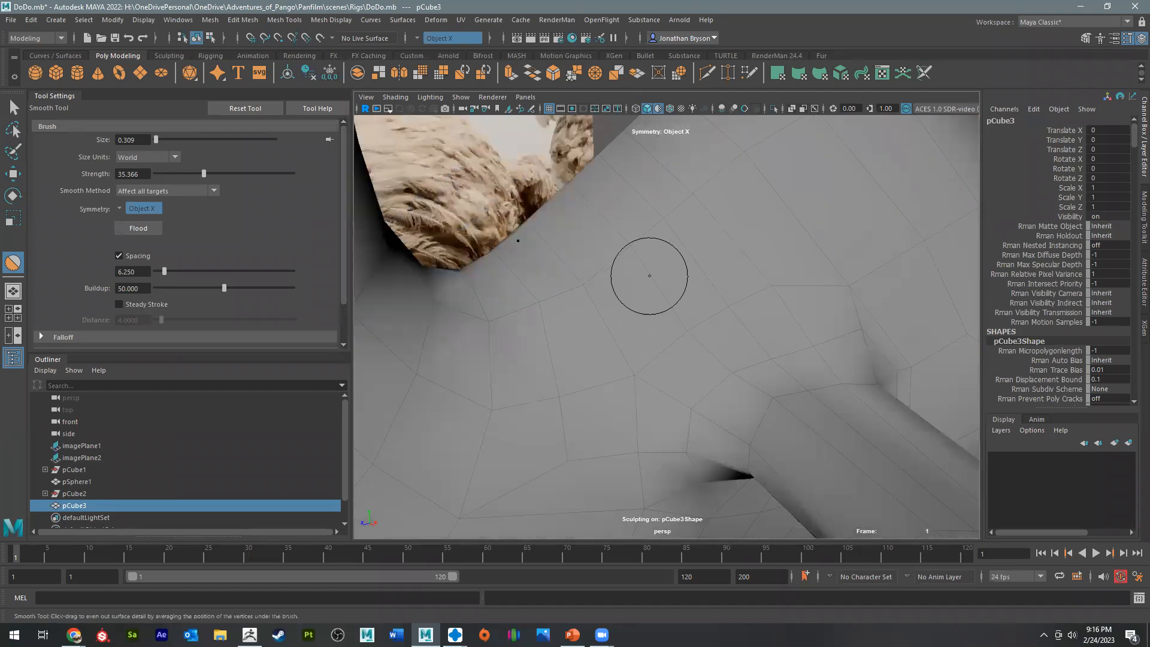
pyautogui.keyDown('alt'); pyautogui.moveTo(629, 192); pyautogui.dragTo(568, 315); pyautogui.keyUp('alt')
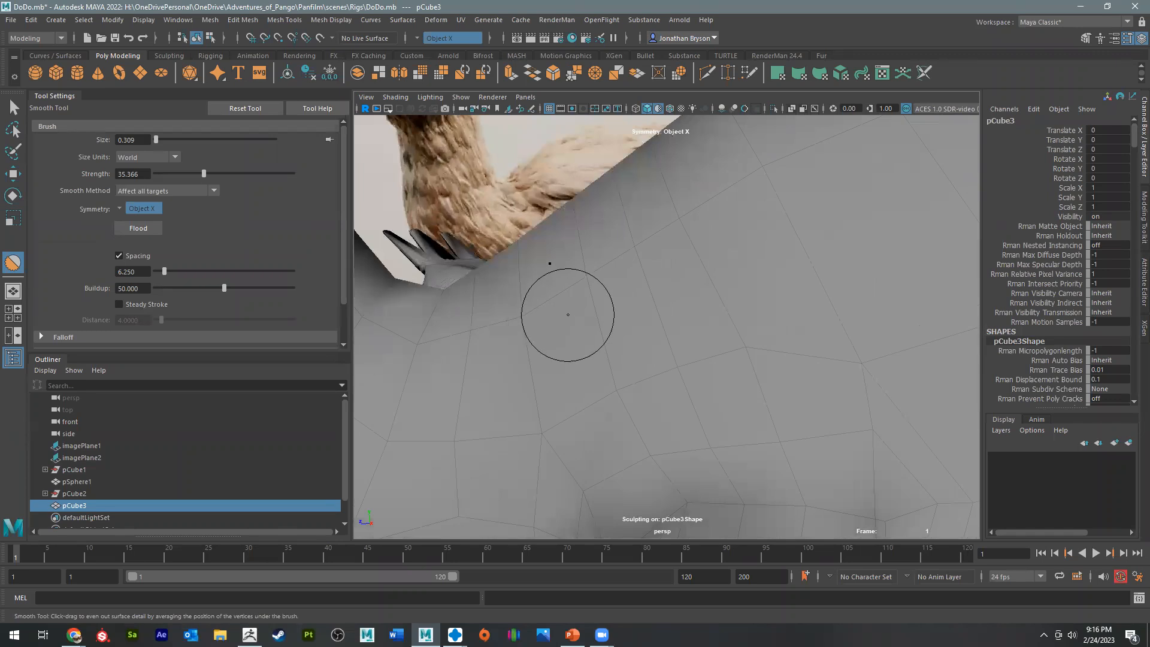
# Step: Leave the Smooth Tool and insert an edge loop around the base of the arm near the shoulder with Multi-Cut
pyautogui.press('q')
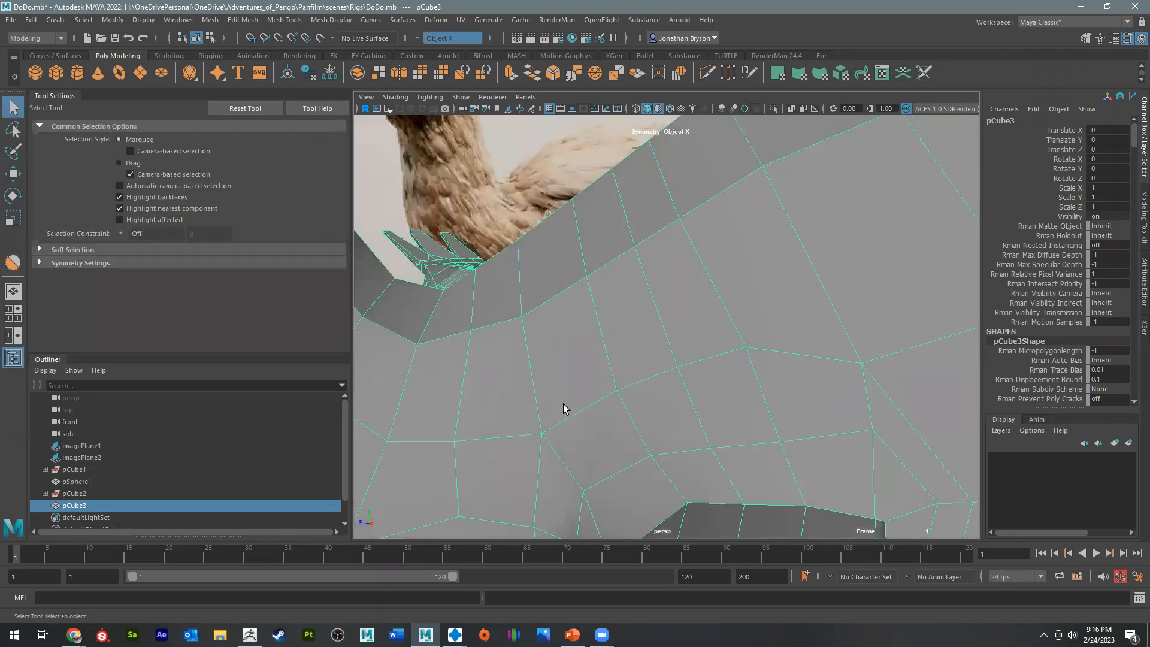
pyautogui.keyDown('alt'); pyautogui.moveTo(467, 394); pyautogui.dragTo(603, 375, button='right'); pyautogui.keyUp('alt')
pyautogui.keyDown('alt'); pyautogui.moveTo(603, 375); pyautogui.dragTo(726, 346); pyautogui.keyUp('alt')
pyautogui.keyDown('alt'); pyautogui.moveTo(464, 391); pyautogui.dragTo(526, 428); pyautogui.keyUp('alt')
pyautogui.keyDown('alt'); pyautogui.moveTo(623, 413); pyautogui.dragTo(479, 416); pyautogui.keyUp('alt')
pyautogui.keyDown('alt'); pyautogui.moveTo(671, 395); pyautogui.dragTo(727, 390, button='right'); pyautogui.keyUp('alt')
pyautogui.scroll(5, 688, 380)
pyautogui.keyDown('alt'); pyautogui.moveTo(680, 361); pyautogui.dragTo(644, 343); pyautogui.keyUp('alt')
pyautogui.keyDown('shift'); pyautogui.moveTo(642, 318); pyautogui.dragTo(562, 319, button='right'); pyautogui.keyUp('shift')
pyautogui.moveTo(649, 350)
pyautogui.keyDown('ctrl'); pyautogui.mouseDown()
pyautogui.moveTo(652, 337)
pyautogui.moveTo(646, 368)
pyautogui.mouseUp(); pyautogui.keyUp('ctrl')
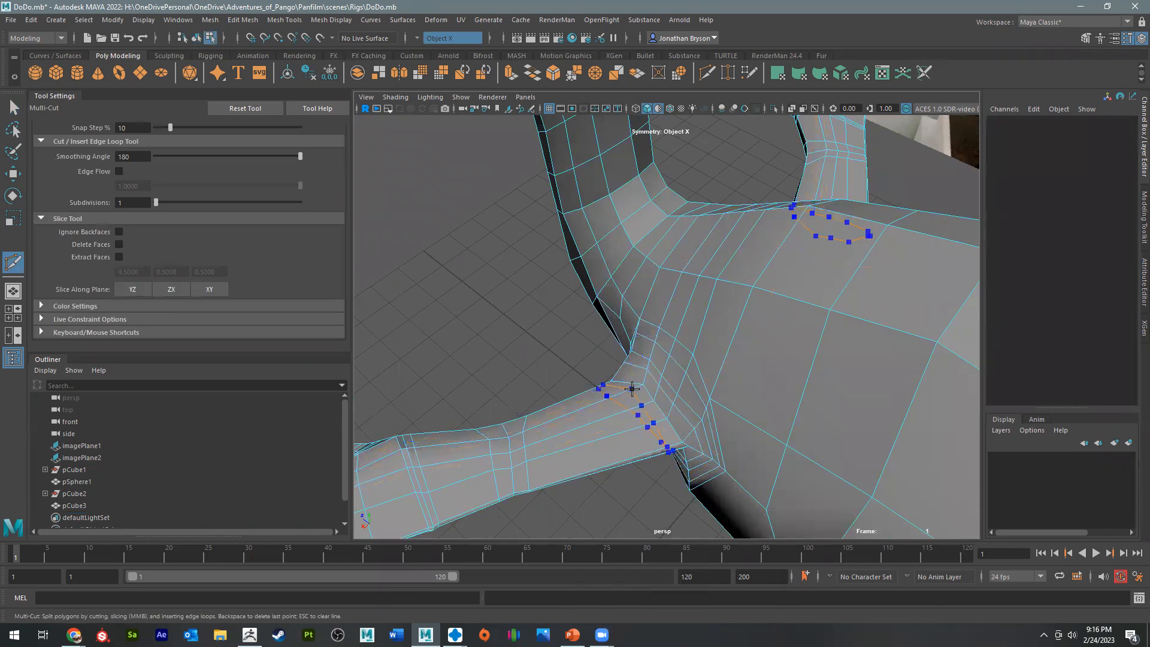
# Step: Insert further edge loops across the long undivided stretch of the upper arm
pyautogui.keyDown('alt'); pyautogui.moveTo(637, 449); pyautogui.dragTo(605, 455); pyautogui.keyUp('alt')
pyautogui.keyDown('alt'); pyautogui.moveTo(606, 455); pyautogui.dragTo(677, 414, button='middle'); pyautogui.keyUp('alt')
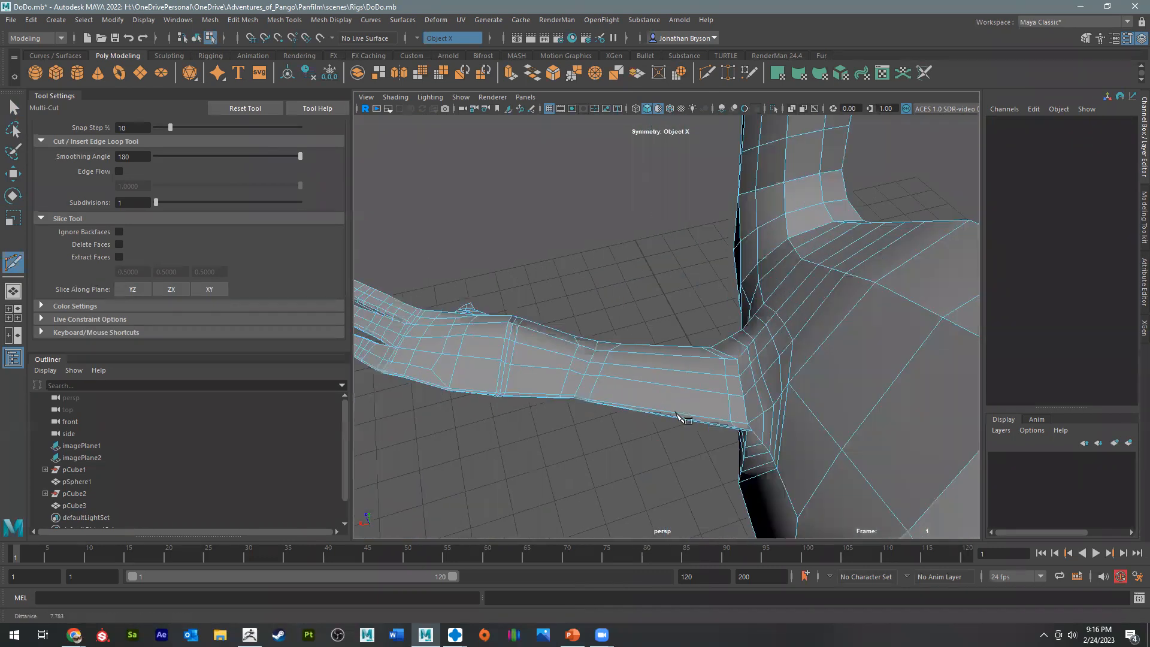
pyautogui.scroll(2, 676, 410)
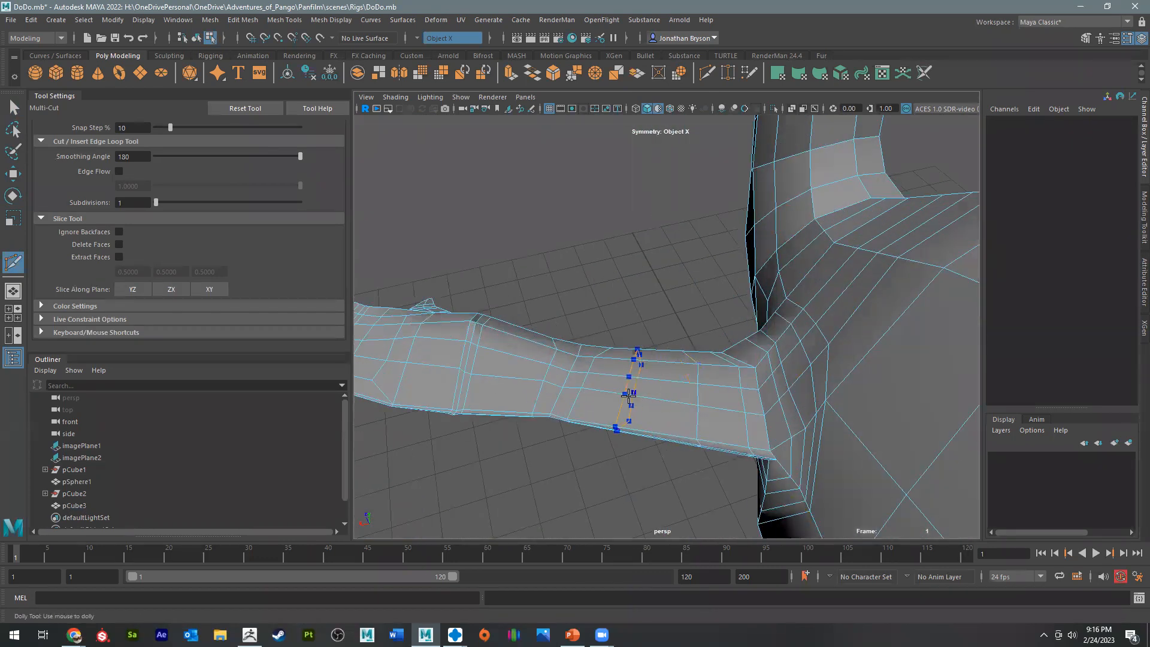
pyautogui.keyDown('alt'); pyautogui.moveTo(619, 447); pyautogui.dragTo(692, 345); pyautogui.keyUp('alt')
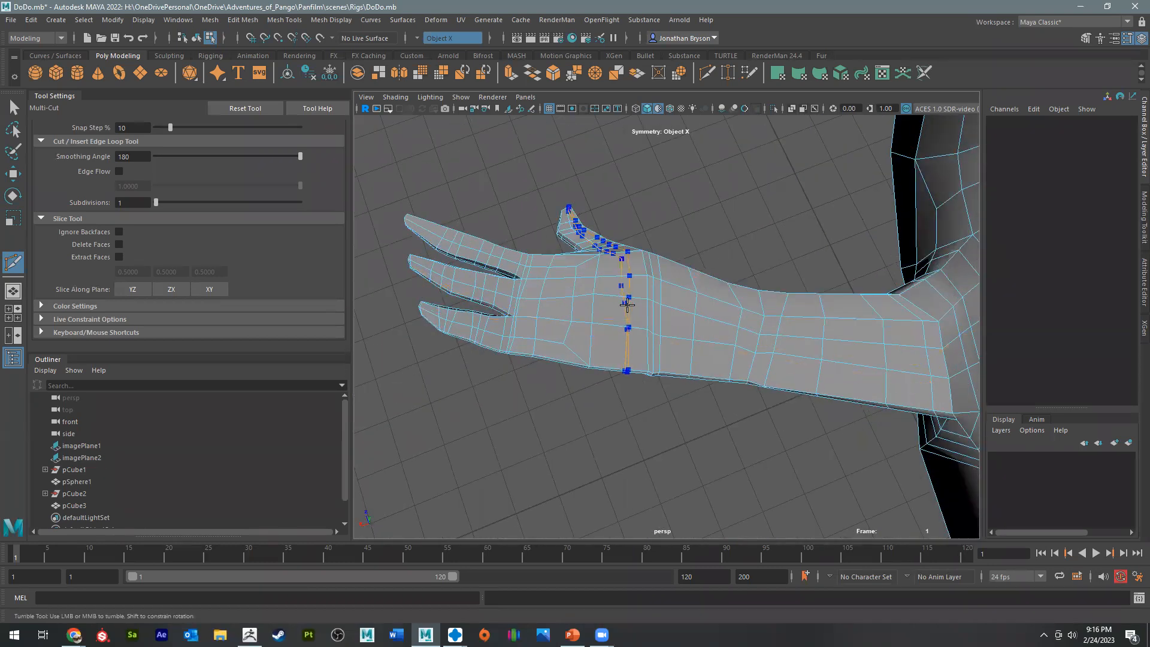
# Step: Return to the sculpting Smooth Tool, enlarge its brush to about 0.987, and smooth the body surface around the shoulder
pyautogui.keyDown('alt'); pyautogui.moveTo(794, 296); pyautogui.dragTo(662, 354); pyautogui.keyUp('alt')
pyautogui.keyDown('alt'); pyautogui.moveTo(661, 353); pyautogui.dragTo(777, 323, button='right'); pyautogui.keyUp('alt')
pyautogui.keyDown('alt'); pyautogui.moveTo(778, 323); pyautogui.dragTo(954, 393); pyautogui.keyUp('alt')
pyautogui.keyDown('alt'); pyautogui.moveTo(955, 393); pyautogui.dragTo(716, 385, button='right'); pyautogui.keyUp('alt')
pyautogui.keyDown('alt'); pyautogui.moveTo(722, 391); pyautogui.dragTo(679, 376); pyautogui.keyUp('alt')
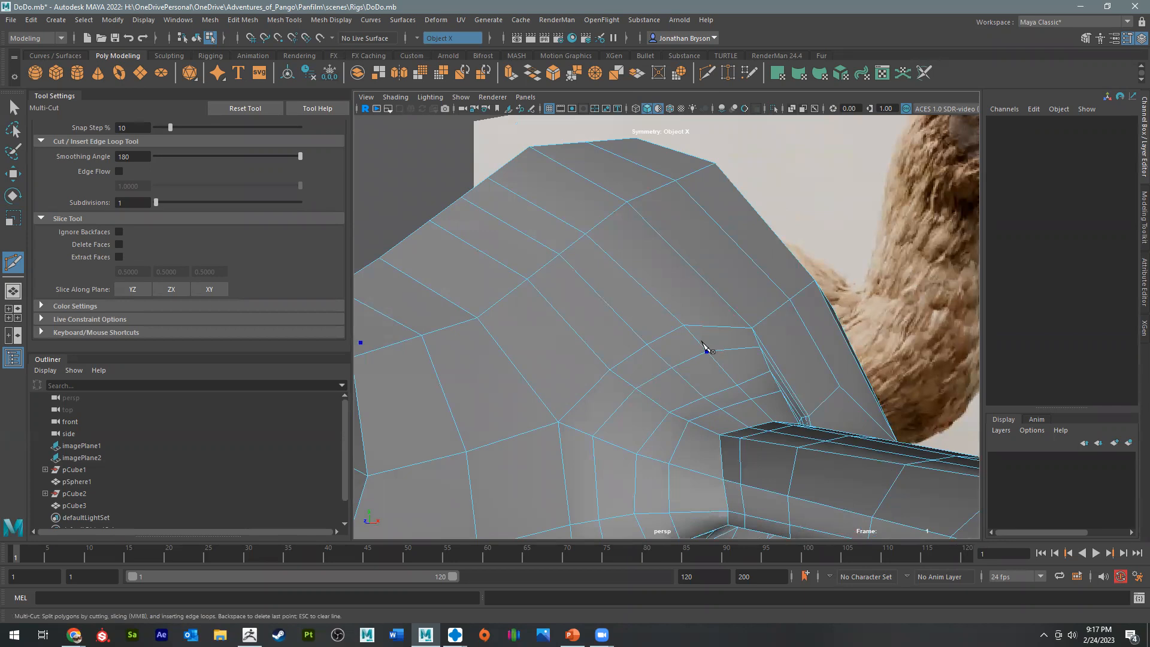
pyautogui.press('q')
pyautogui.keyDown('shift'); pyautogui.moveTo(667, 387); pyautogui.dragTo(720, 287, button='right'); pyautogui.keyUp('shift')
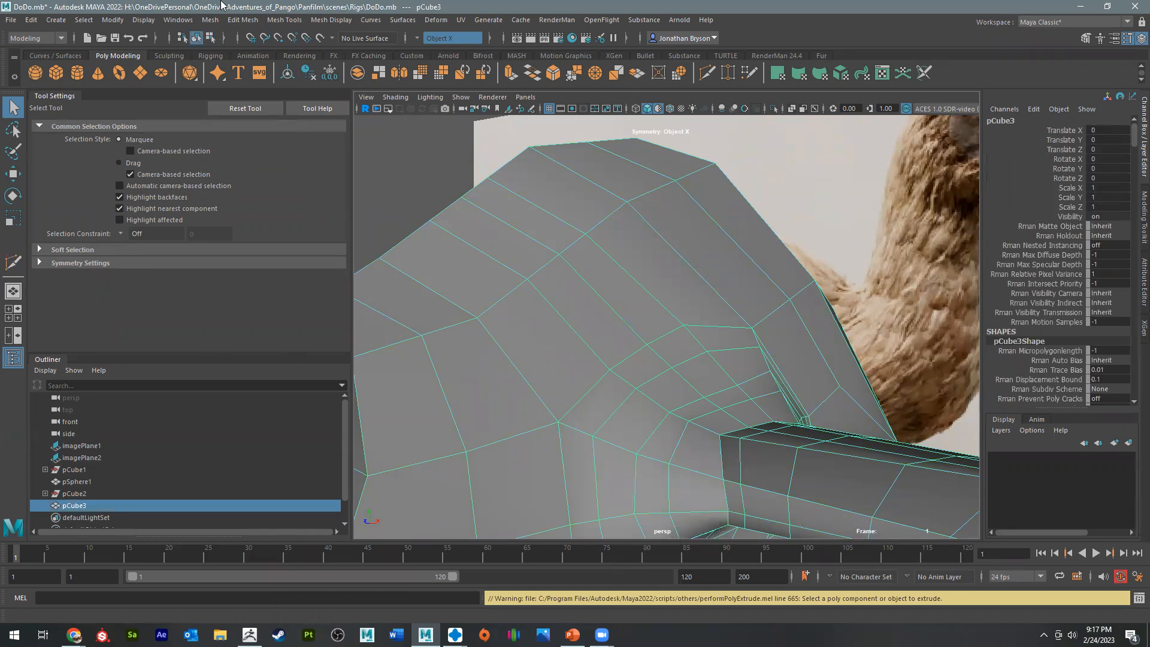
pyautogui.click(284, 21)
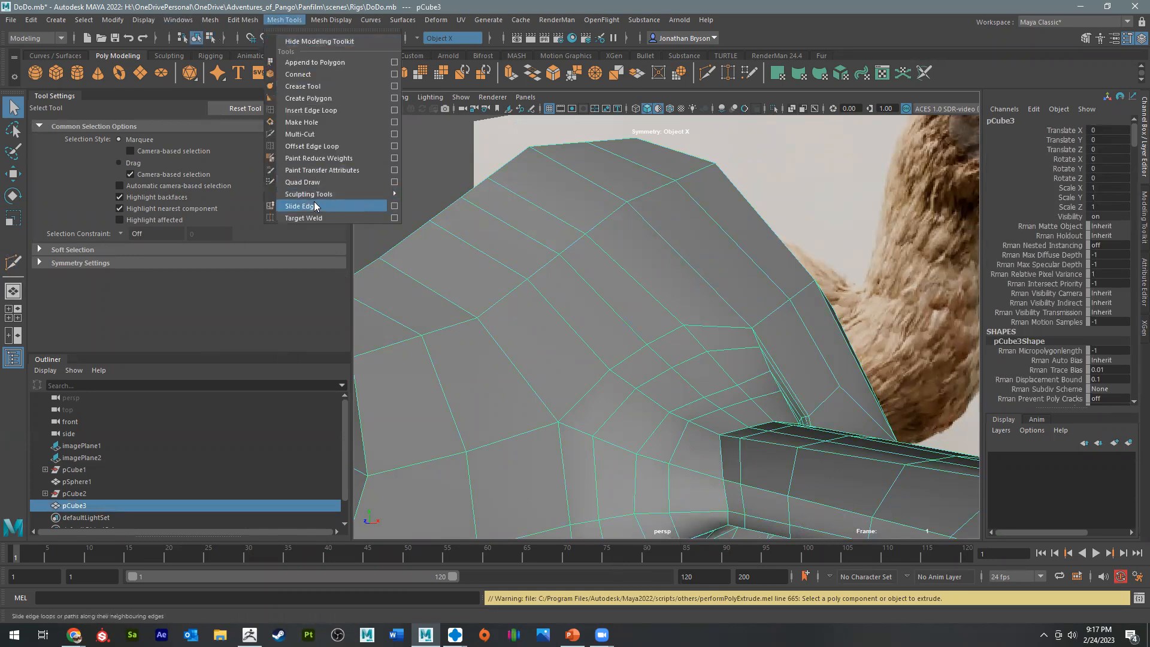
pyautogui.moveTo(326, 198)
pyautogui.click(450, 205)
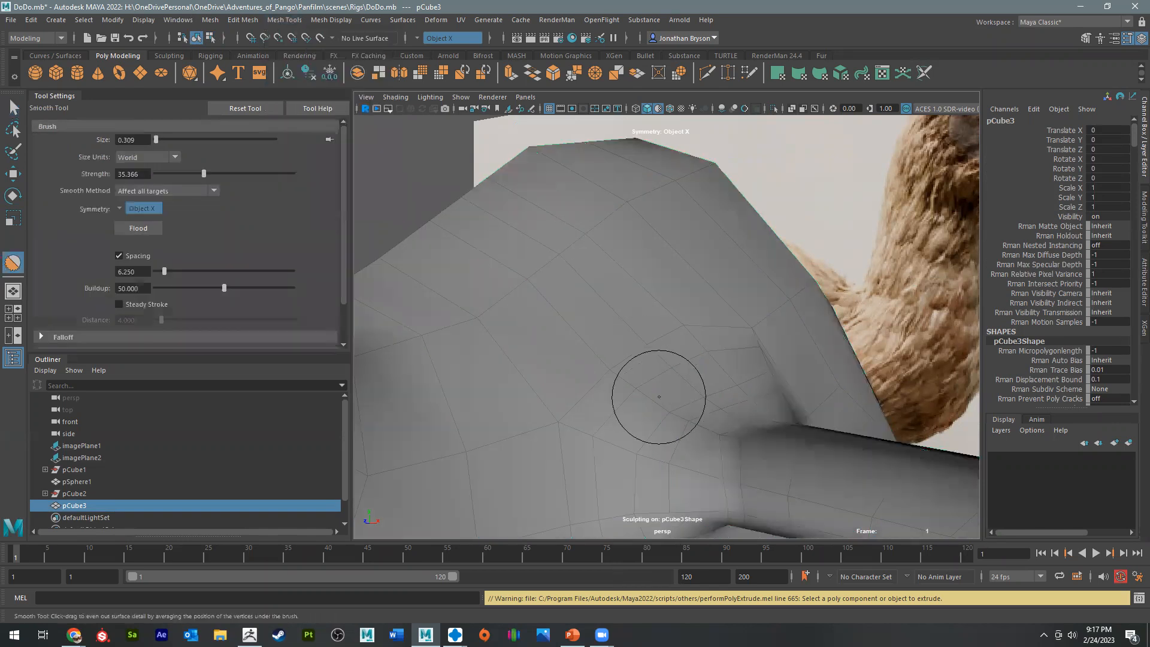
pyautogui.press('b')
pyautogui.moveTo(652, 416)
pyautogui.mouseDown()
pyautogui.moveTo(757, 428)
pyautogui.moveTo(698, 442)
pyautogui.mouseUp()
# Step: Smooth the crease between the neck and the shoulder and the surface where the arm meets the chest
pyautogui.moveTo(772, 441)
pyautogui.keyDown('alt'); pyautogui.mouseDown()
pyautogui.moveTo(769, 365)
pyautogui.moveTo(769, 420)
pyautogui.mouseUp(); pyautogui.keyUp('alt')
pyautogui.moveTo(805, 386)
pyautogui.keyDown('alt'); pyautogui.mouseDown()
pyautogui.moveTo(637, 286)
pyautogui.moveTo(557, 302)
pyautogui.mouseUp(); pyautogui.keyUp('alt')
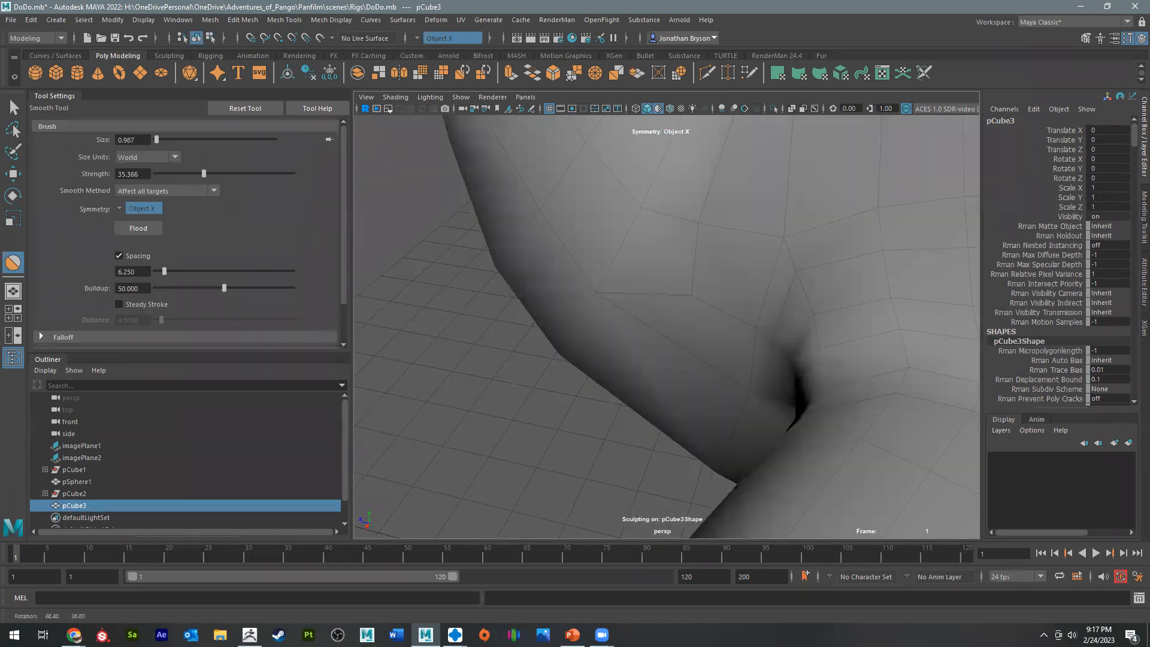
pyautogui.scroll(-4, 803, 423)
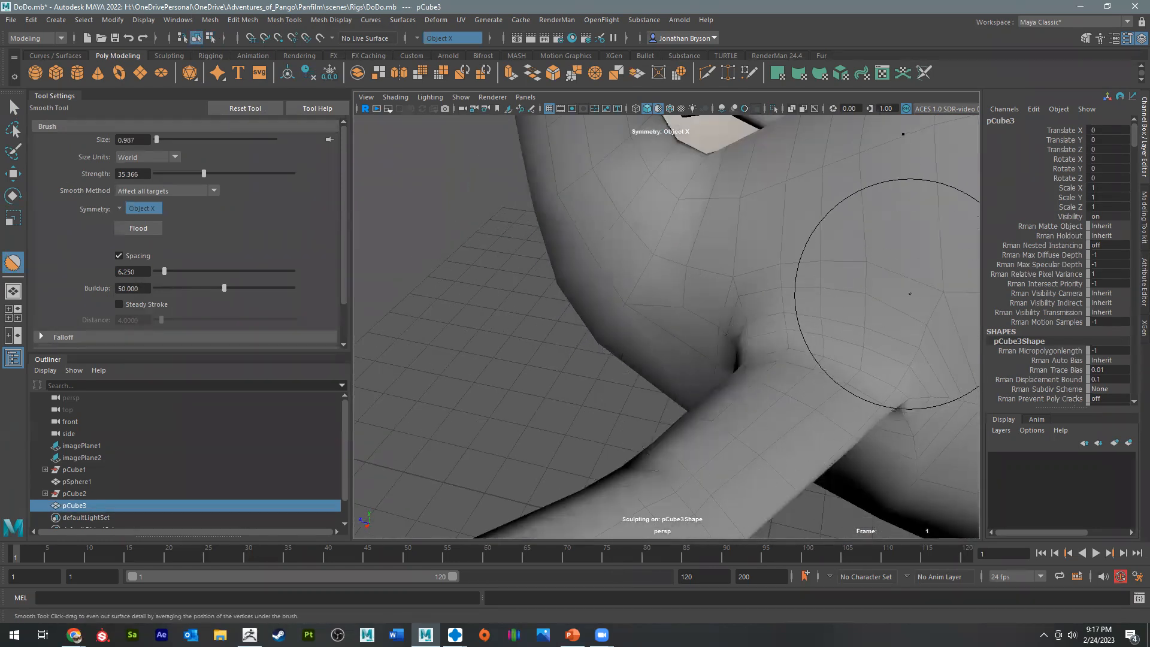
pyautogui.keyDown('alt'); pyautogui.moveTo(871, 431); pyautogui.dragTo(785, 354); pyautogui.keyUp('alt')
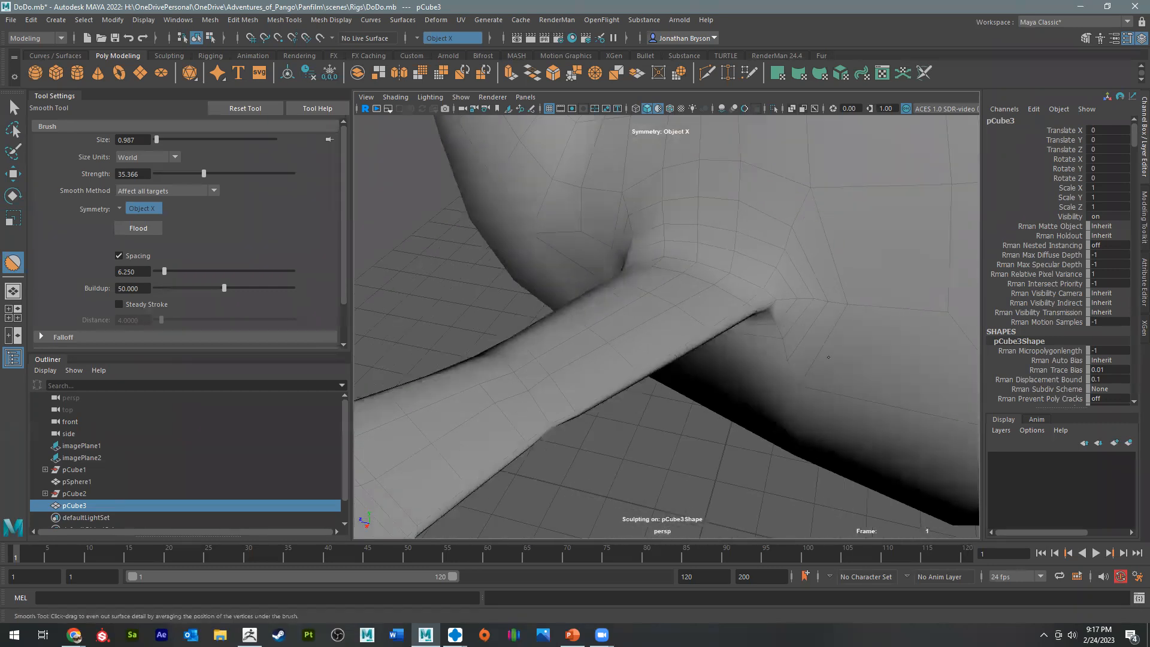
# Step: Smooth the full length of the arm from the armpit to the wrist with the large brush
pyautogui.keyDown('alt'); pyautogui.moveTo(742, 391); pyautogui.dragTo(752, 347); pyautogui.keyUp('alt')
pyautogui.moveTo(475, 334)
pyautogui.keyDown('alt'); pyautogui.mouseDown()
pyautogui.moveTo(742, 295)
pyautogui.moveTo(758, 281)
pyautogui.moveTo(747, 280)
pyautogui.mouseUp(); pyautogui.keyUp('alt')
pyautogui.keyDown('alt'); pyautogui.moveTo(690, 349); pyautogui.dragTo(783, 359); pyautogui.keyUp('alt')
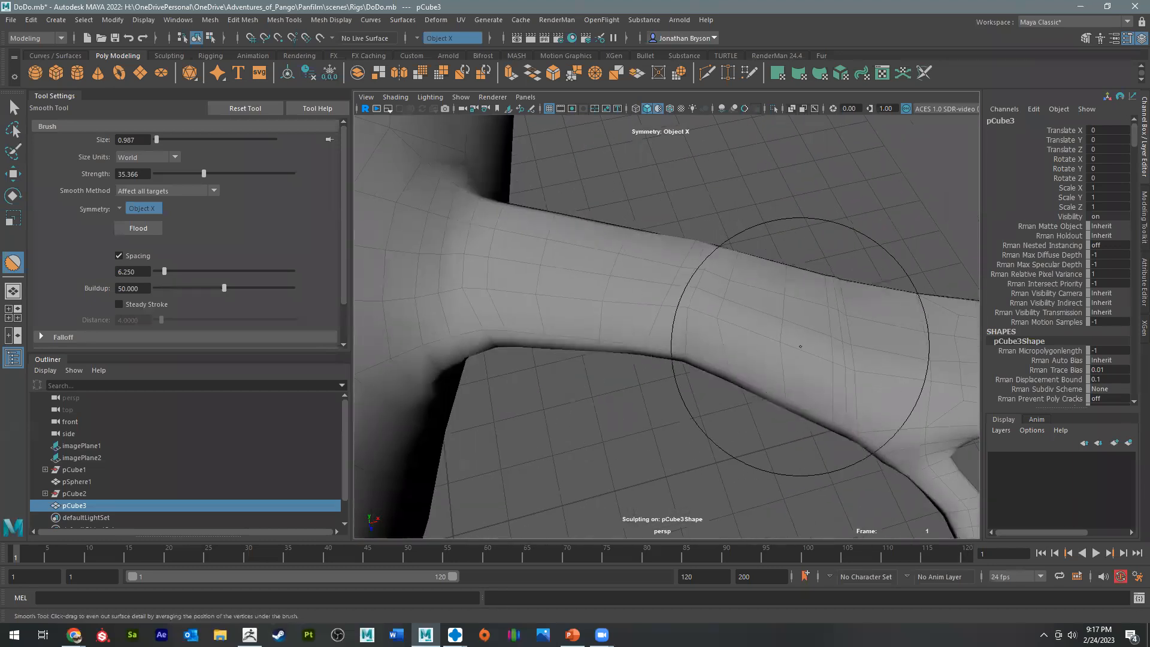
pyautogui.moveTo(788, 296)
pyautogui.keyDown('alt'); pyautogui.mouseDown()
pyautogui.moveTo(746, 370)
pyautogui.moveTo(637, 359)
pyautogui.moveTo(393, 380)
pyautogui.moveTo(427, 357)
pyautogui.mouseUp(); pyautogui.keyUp('alt')
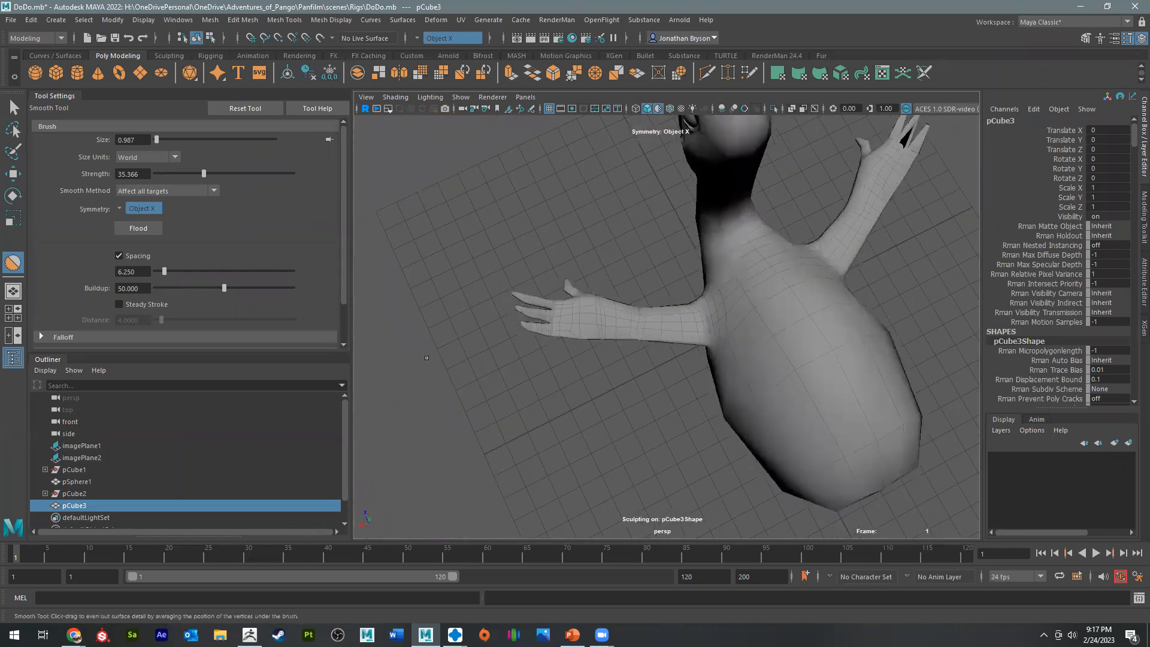
pyautogui.keyDown('alt'); pyautogui.moveTo(710, 384); pyautogui.dragTo(616, 403); pyautogui.keyUp('alt')
pyautogui.keyDown('alt'); pyautogui.moveTo(616, 403); pyautogui.dragTo(666, 358, button='middle'); pyautogui.keyUp('alt')
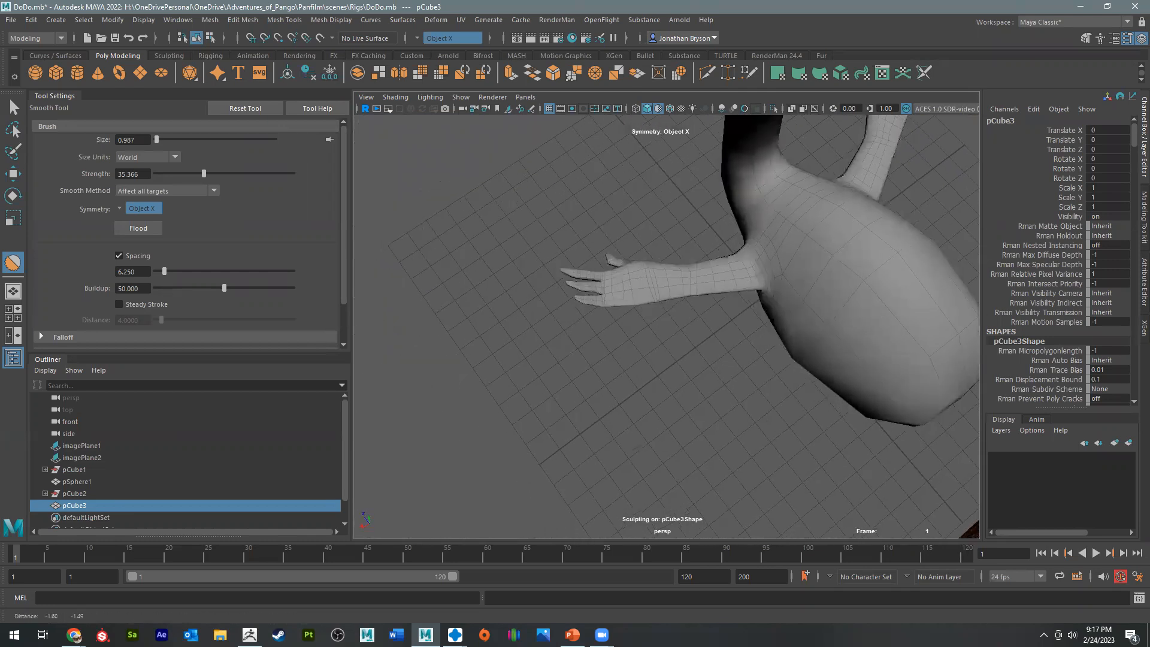
# Step: Leave the Smooth Tool and save the scene
pyautogui.press('q')
pyautogui.keyDown('alt'); pyautogui.moveTo(645, 303); pyautogui.dragTo(934, 326, button='right'); pyautogui.keyUp('alt')
pyautogui.keyDown('alt'); pyautogui.moveTo(626, 343); pyautogui.dragTo(467, 365, button='middle'); pyautogui.keyUp('alt')
pyautogui.keyDown('alt'); pyautogui.moveTo(467, 365); pyautogui.dragTo(635, 269); pyautogui.keyUp('alt')
pyautogui.hotkey('ctrl', 's')
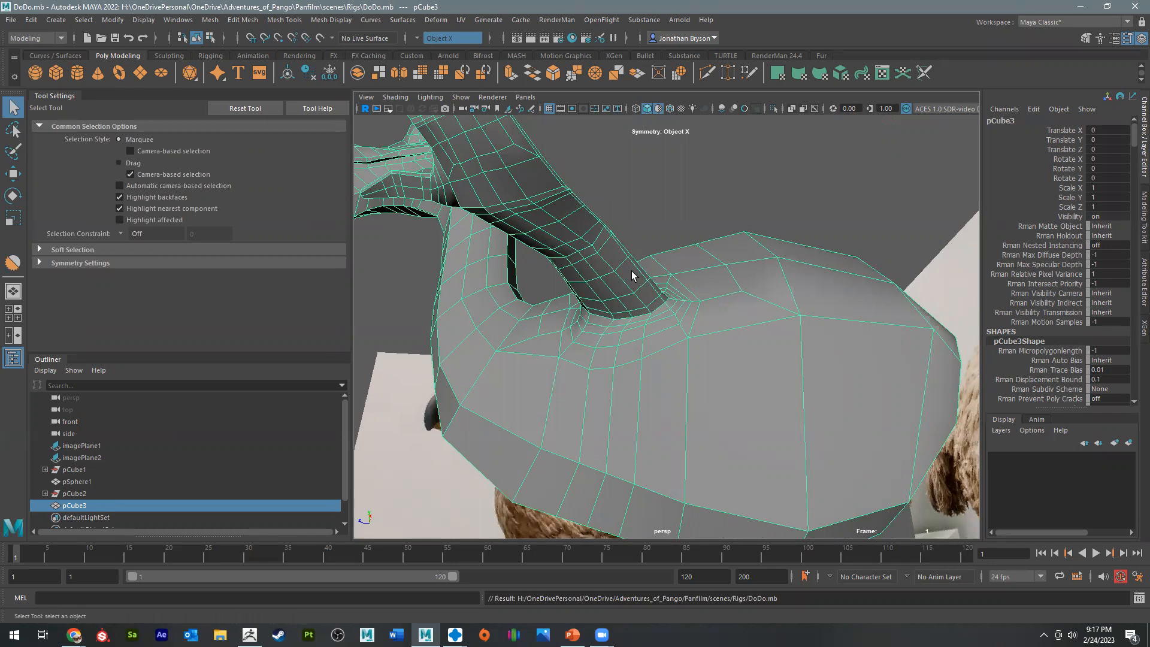
# Step: Extrude the two large side faces on the lower rear body behind the arm, and inset them
pyautogui.scroll(-5, 631, 271)
pyautogui.keyDown('alt'); pyautogui.moveTo(750, 356); pyautogui.dragTo(800, 369); pyautogui.keyUp('alt')
pyautogui.keyDown('alt'); pyautogui.moveTo(800, 368); pyautogui.dragTo(764, 358, button='middle'); pyautogui.keyUp('alt')
pyautogui.keyDown('alt'); pyautogui.moveTo(764, 358); pyautogui.dragTo(785, 340, button='right'); pyautogui.keyUp('alt')
pyautogui.click(726, 362)
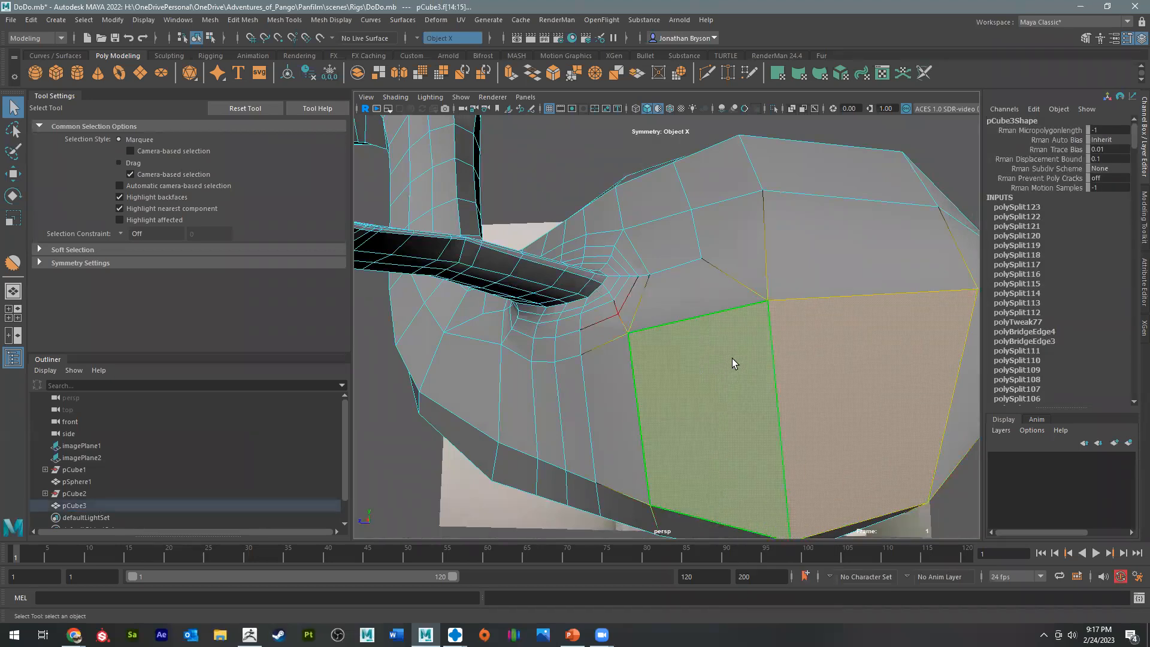
pyautogui.keyDown('alt'); pyautogui.moveTo(775, 367); pyautogui.dragTo(728, 391); pyautogui.keyUp('alt')
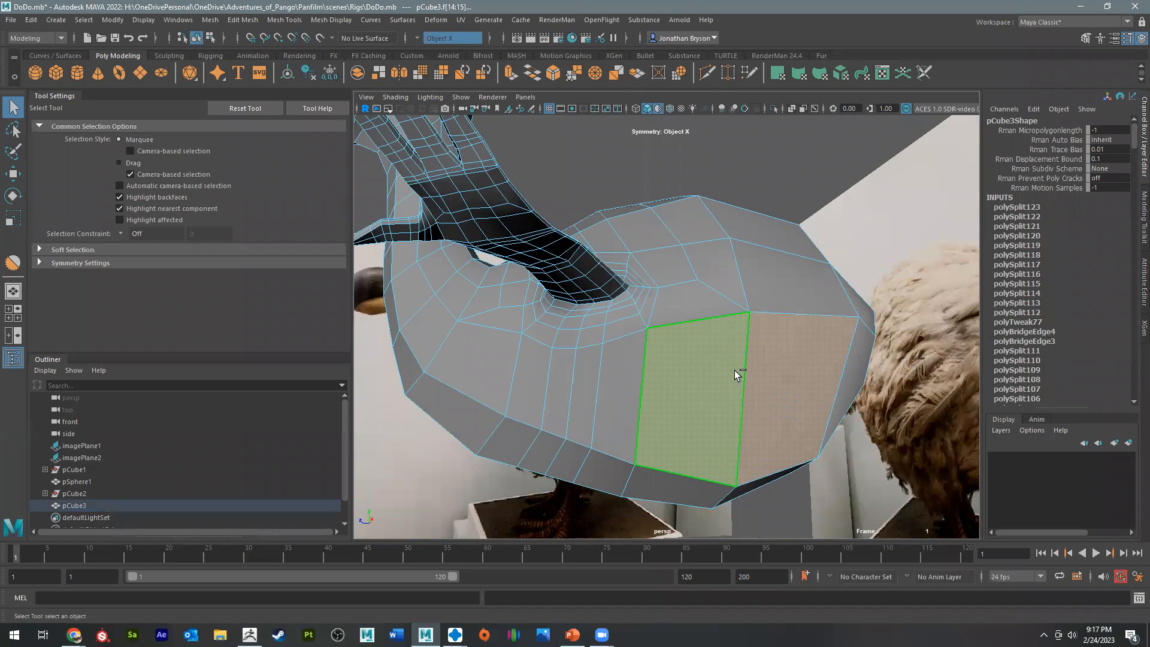
pyautogui.hotkey('ctrl', 'r')
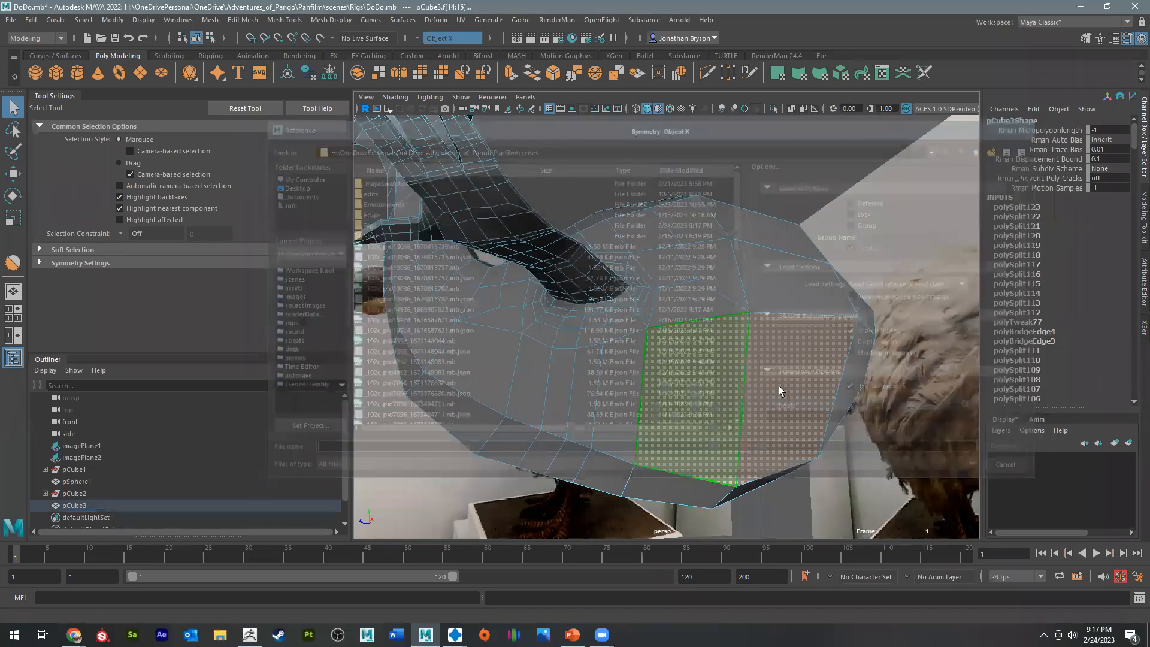
pyautogui.click(758, 382)
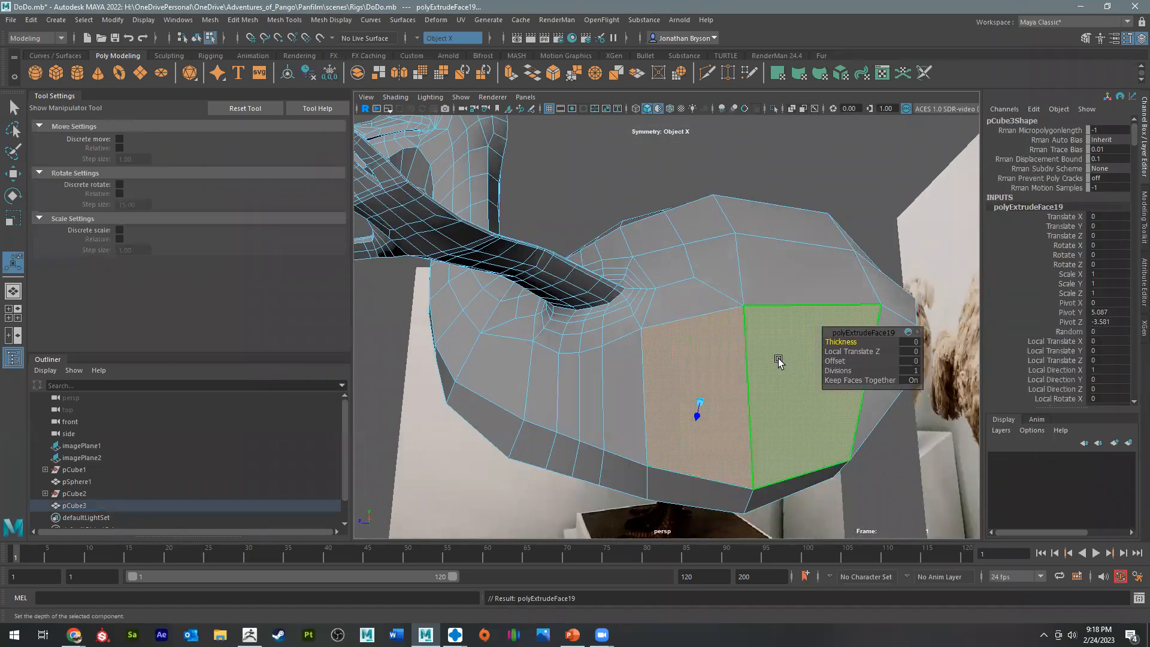
pyautogui.moveTo(699, 412); pyautogui.dragTo(774, 390)
pyautogui.press('w')
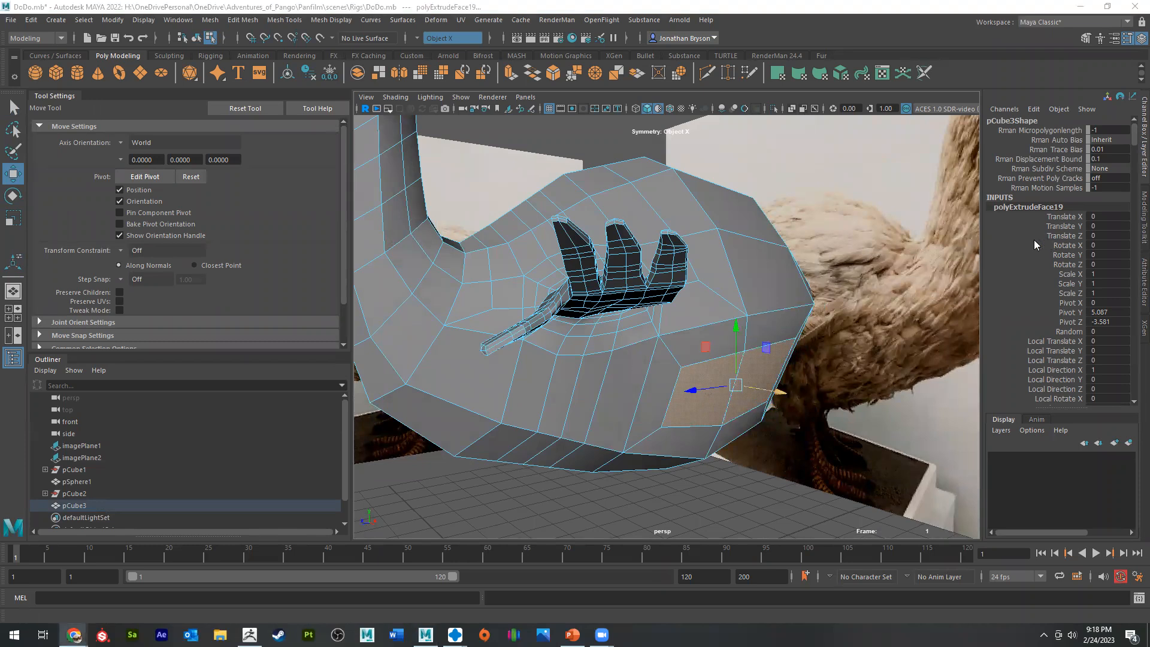
# Step: Check the inset faces on the lower body from the side and return the mesh to object mode
pyautogui.keyDown('alt'); pyautogui.moveTo(748, 383); pyautogui.dragTo(734, 362); pyautogui.keyUp('alt')
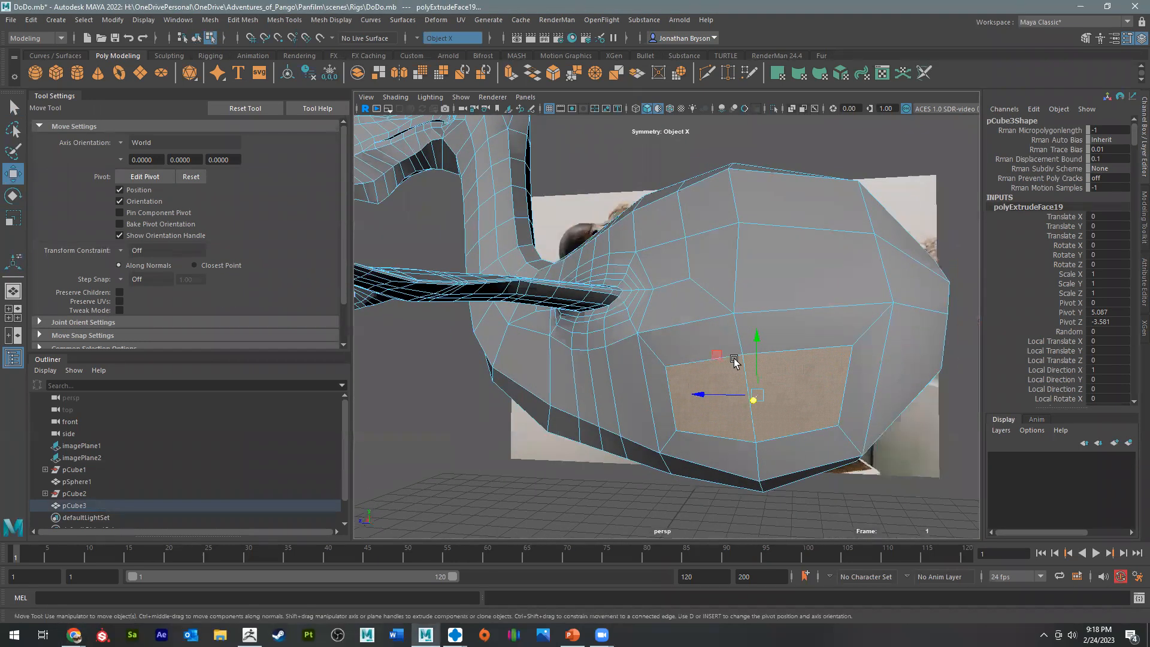
pyautogui.keyDown('alt'); pyautogui.moveTo(725, 455); pyautogui.dragTo(706, 444); pyautogui.keyUp('alt')
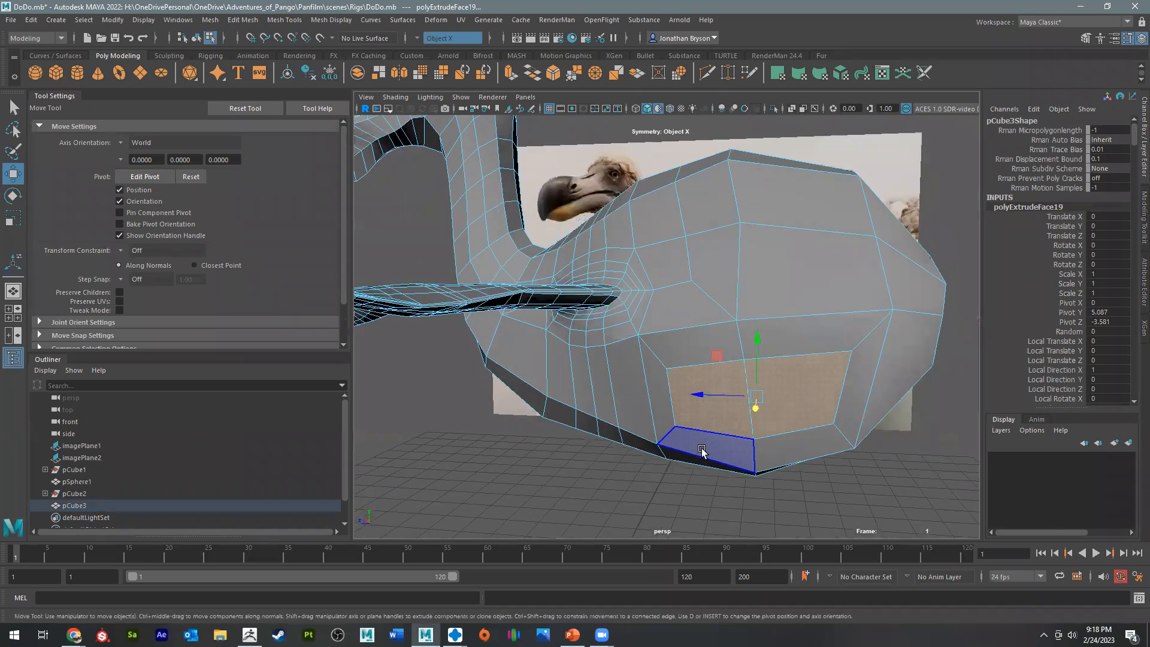
pyautogui.moveTo(673, 305); pyautogui.dragTo(606, 325, button='right')
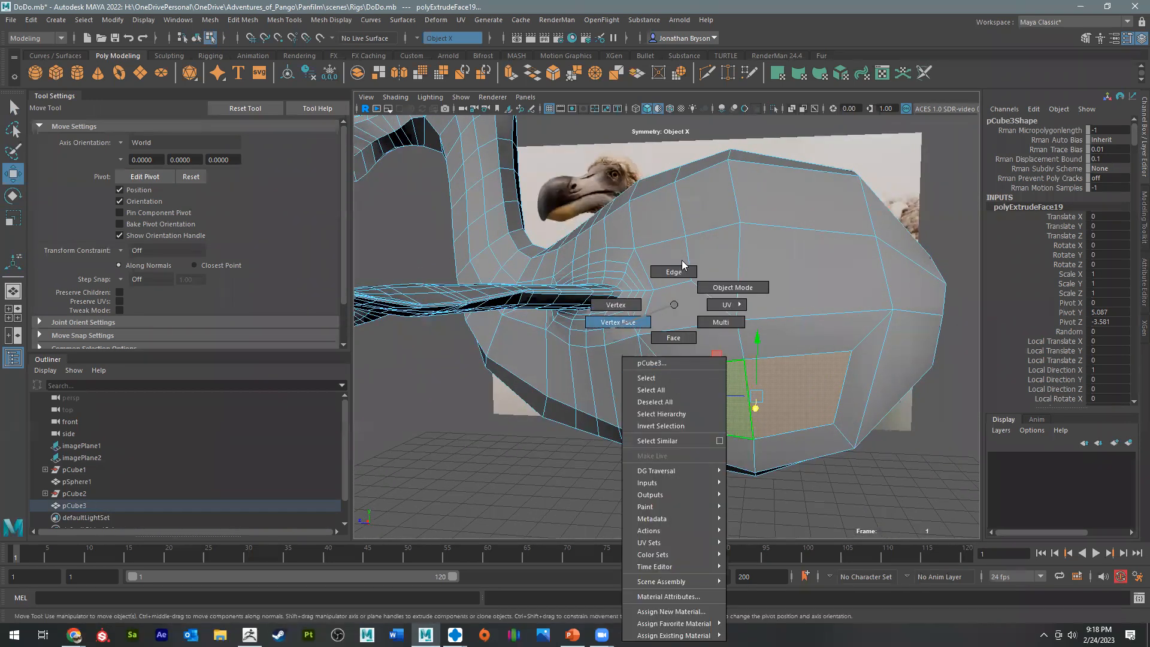
pyautogui.moveTo(682, 264); pyautogui.dragTo(681, 264, button='right')
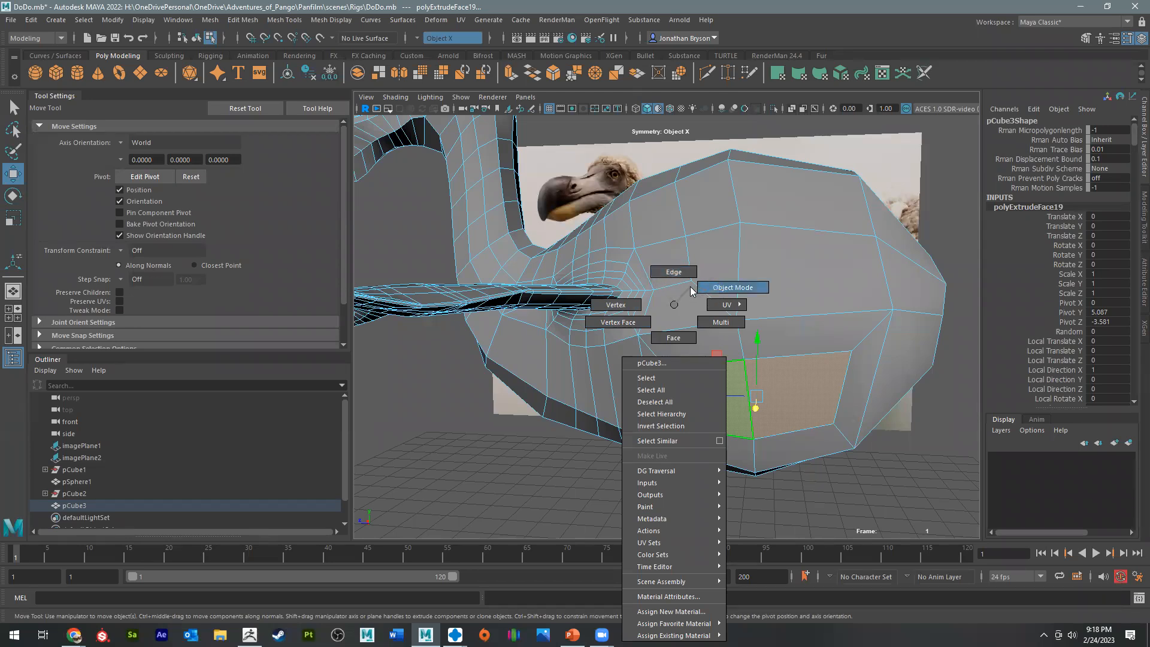
pyautogui.moveTo(690, 286); pyautogui.dragTo(716, 287, button='right')
pyautogui.keyDown('alt'); pyautogui.moveTo(725, 422); pyautogui.dragTo(934, 353); pyautogui.keyUp('alt')
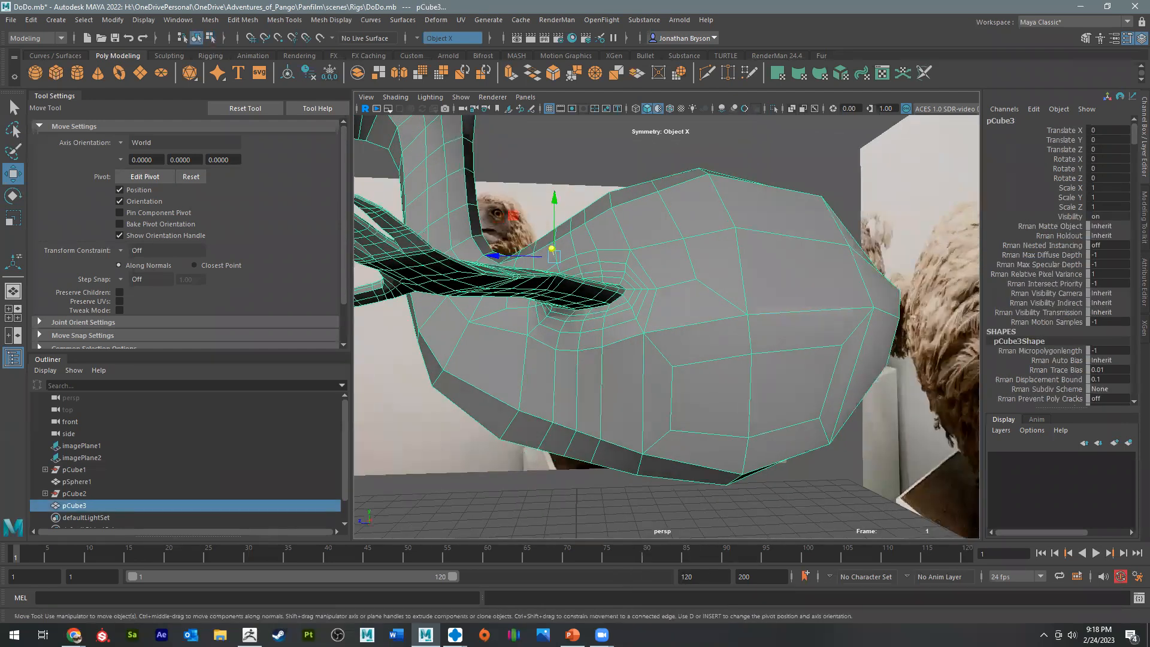
# Step: Switch to Chrome and open the SBU News dodo photo from the image results as an anatomy reference
pyautogui.hotkey('alt', 'Tab')
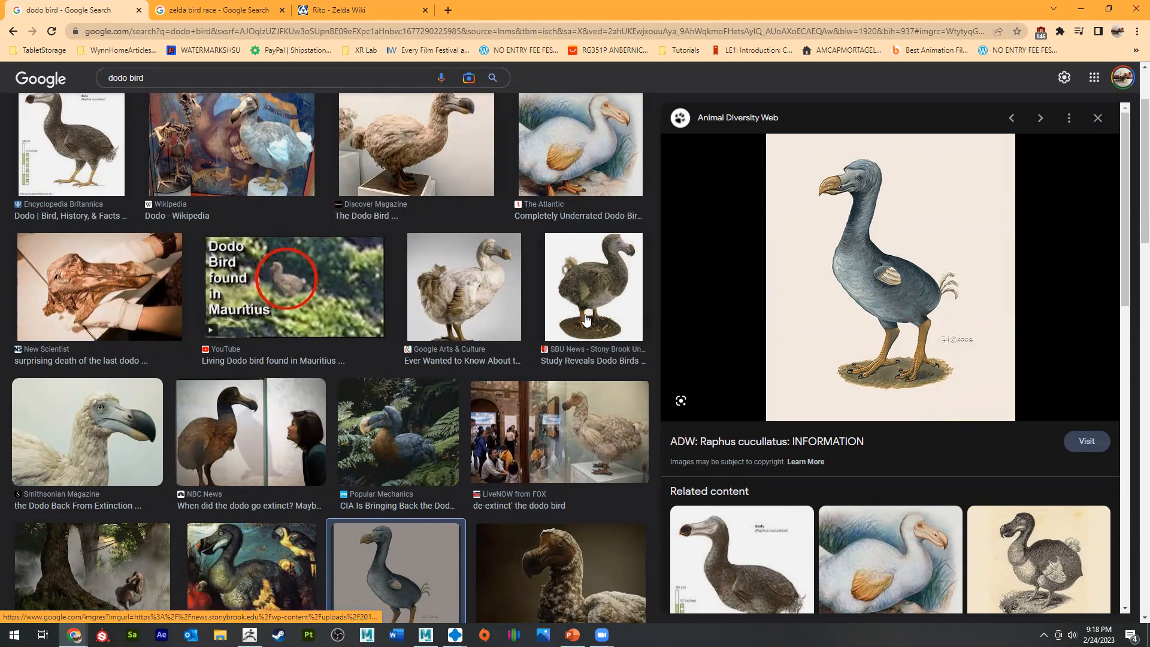
pyautogui.click(586, 319)
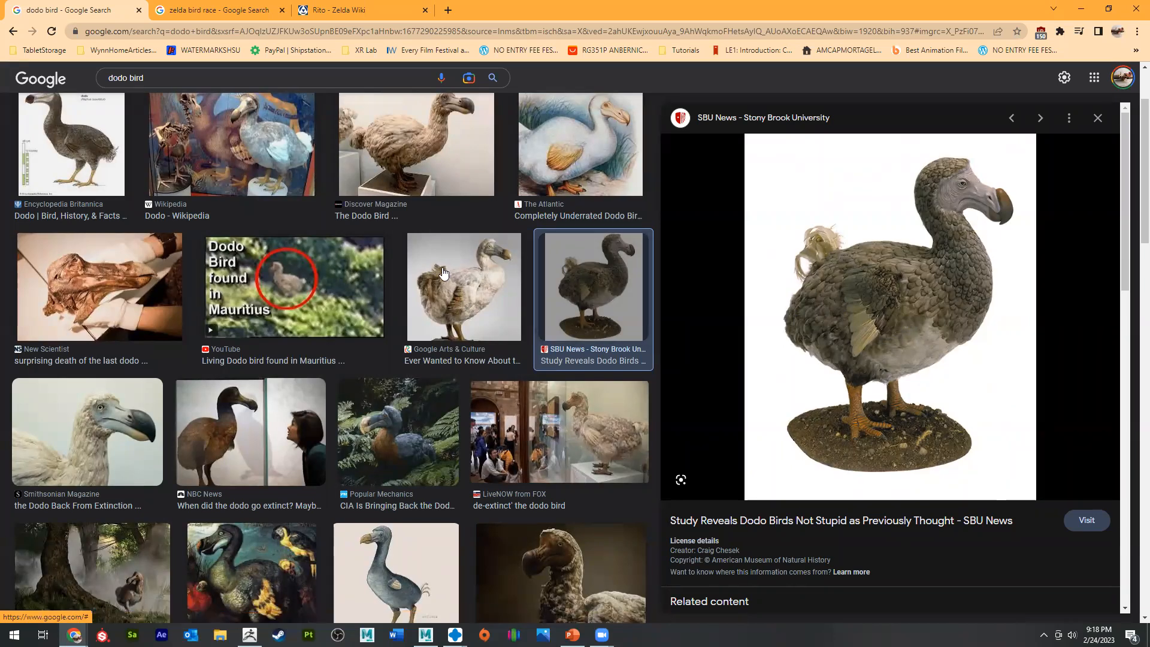
pyautogui.scroll(2, 406, 233)
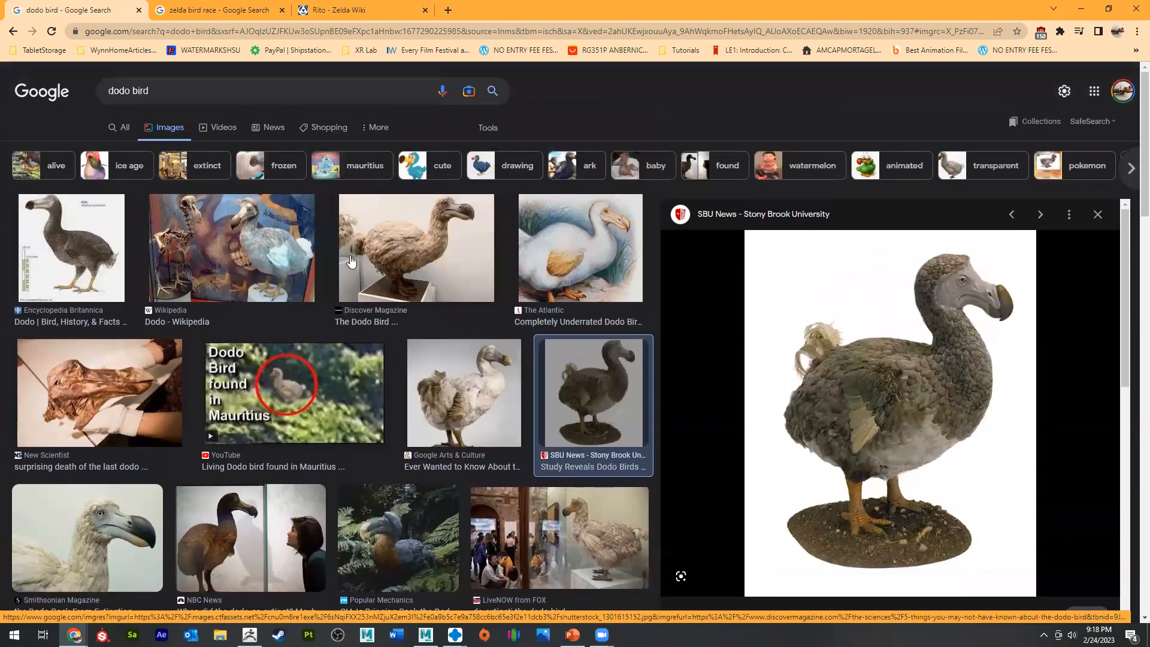
# Step: Examine the CNN dodo skeleton photo and the dodo illustration in the image results for leg anatomy, and return to Maya
pyautogui.scroll(-9, 352, 261)
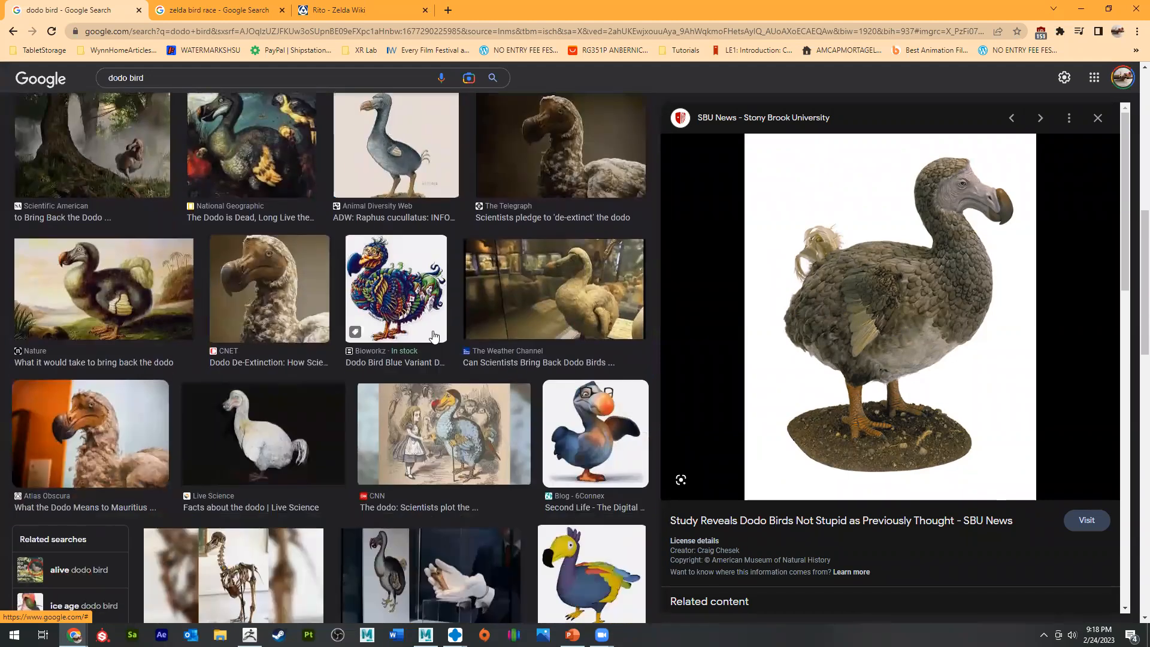
pyautogui.scroll(-3, 407, 366)
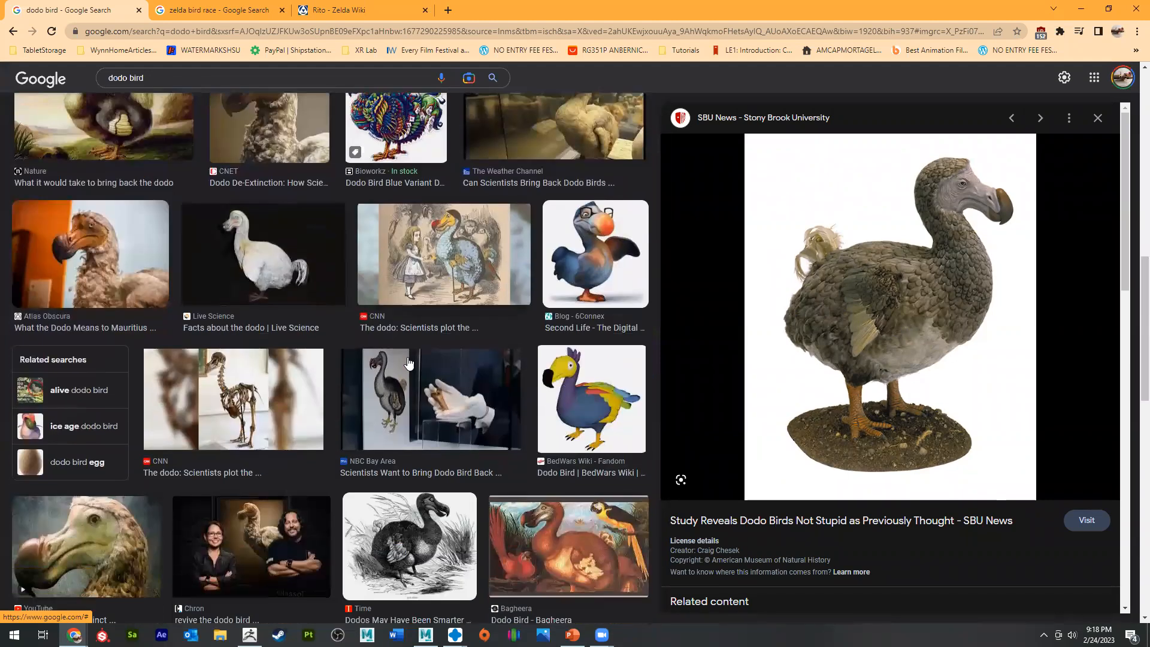
pyautogui.click(242, 413)
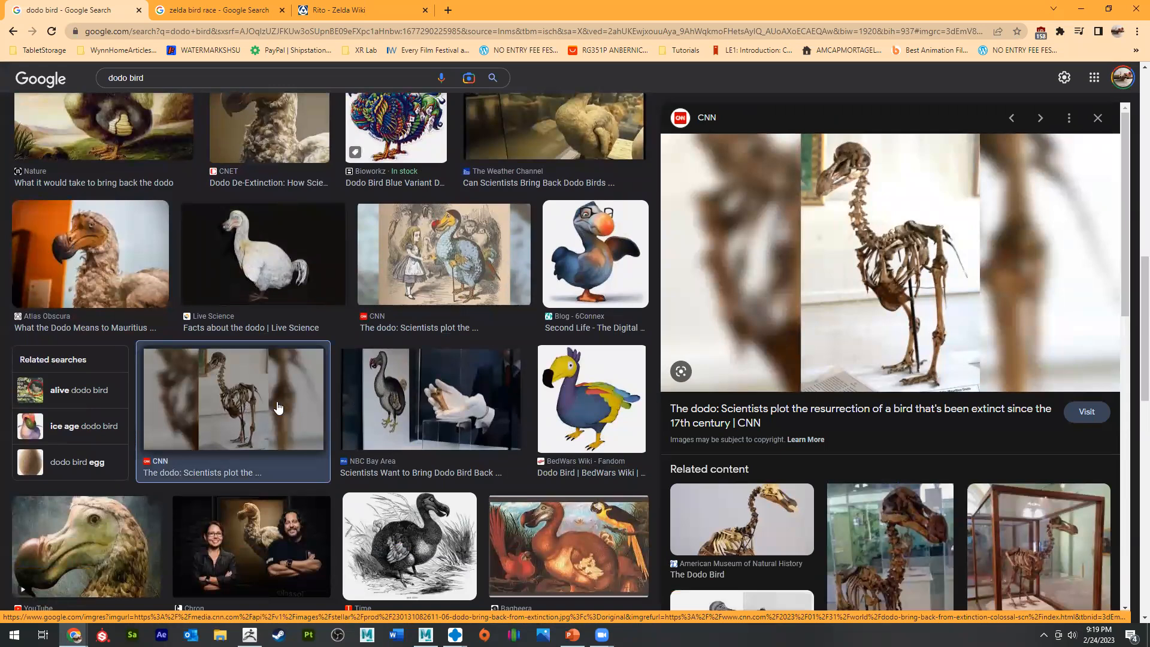
pyautogui.scroll(1, 452, 286)
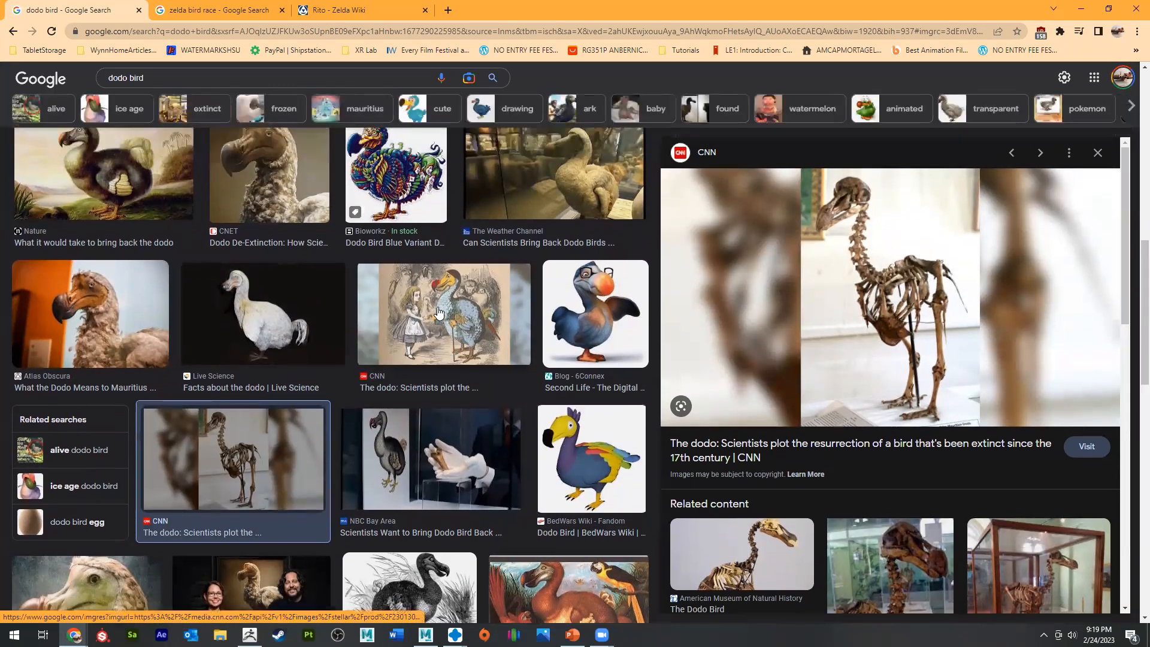
pyautogui.click(452, 286)
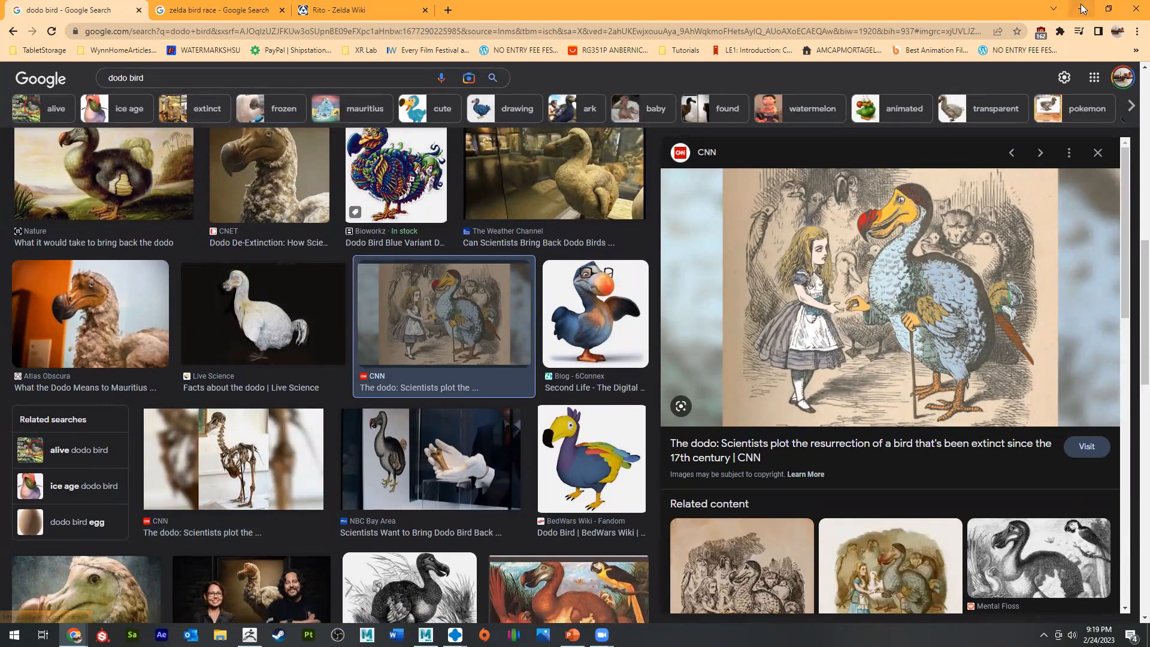
pyautogui.click(1081, 8)
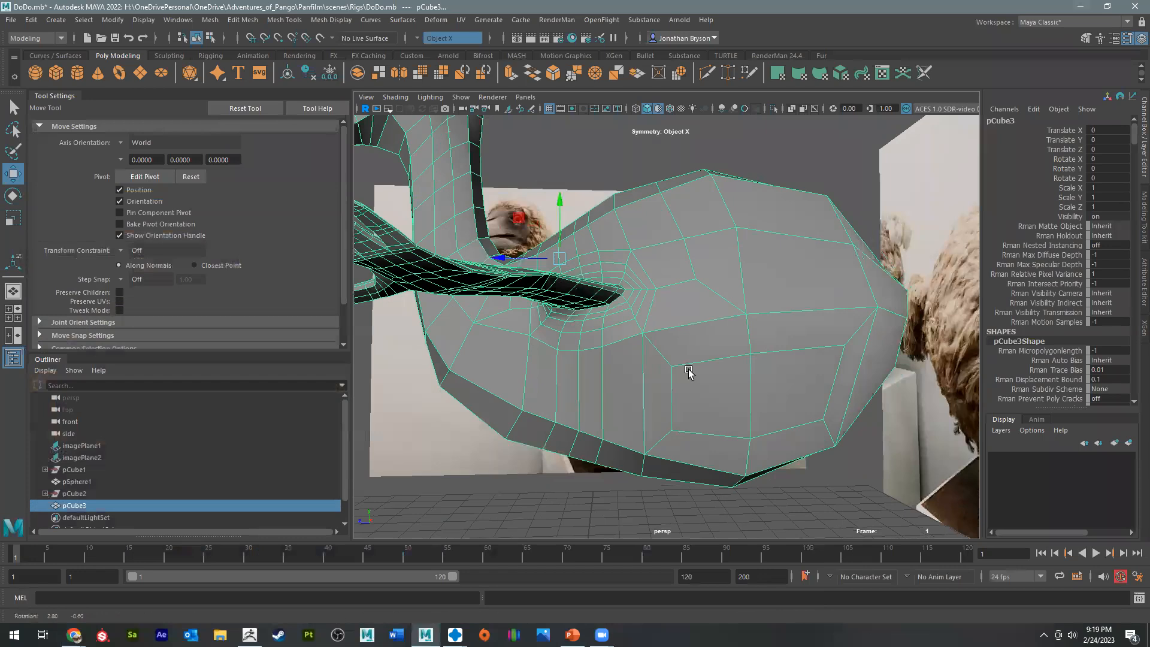
# Step: Switch the body mesh to vertex editing and reposition the front-upper and lower-middle vertices of the side inset
pyautogui.keyDown('alt'); pyautogui.moveTo(688, 371); pyautogui.dragTo(688, 374); pyautogui.keyUp('alt')
pyautogui.moveTo(688, 374); pyautogui.dragTo(633, 304, button='right')
pyautogui.click(666, 366)
pyautogui.keyDown('alt'); pyautogui.moveTo(687, 455); pyautogui.dragTo(670, 424); pyautogui.keyUp('alt')
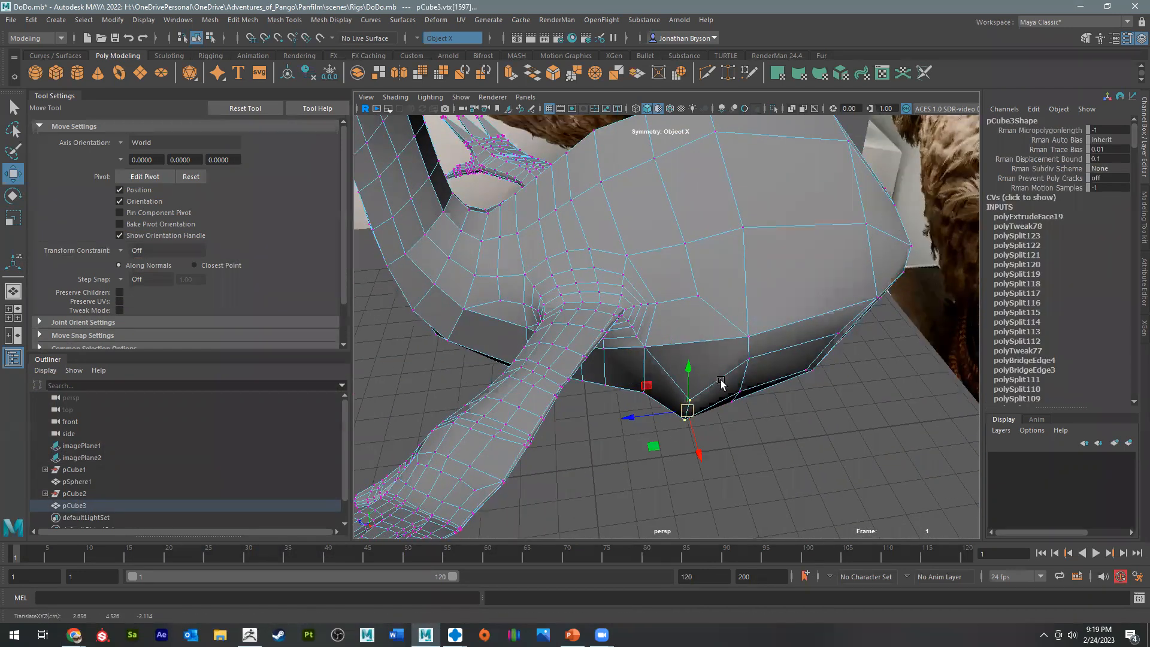
pyautogui.keyDown('alt'); pyautogui.moveTo(720, 383); pyautogui.dragTo(681, 425); pyautogui.keyUp('alt')
pyautogui.click(736, 363)
pyautogui.keyDown('alt'); pyautogui.moveTo(736, 364); pyautogui.dragTo(745, 371); pyautogui.keyUp('alt')
pyautogui.click(702, 447)
pyautogui.keyDown('alt'); pyautogui.moveTo(701, 447); pyautogui.dragTo(764, 456); pyautogui.keyUp('alt')
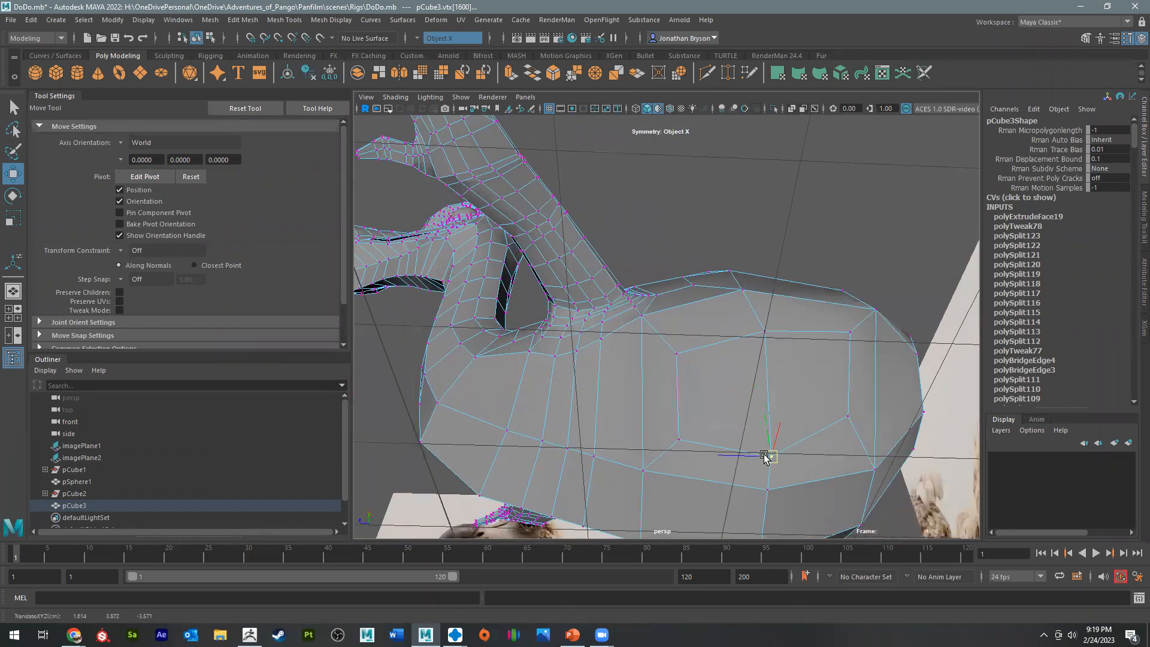
# Step: Raise the upper-middle and rear-lower vertices of the side inset to round the future thigh outline
pyautogui.click(765, 337)
pyautogui.moveTo(766, 335); pyautogui.dragTo(764, 318)
pyautogui.keyDown('alt'); pyautogui.moveTo(725, 398); pyautogui.dragTo(745, 447); pyautogui.keyUp('alt')
pyautogui.click(761, 461)
pyautogui.keyDown('alt'); pyautogui.moveTo(756, 505); pyautogui.dragTo(799, 438); pyautogui.keyUp('alt')
pyautogui.keyDown('alt'); pyautogui.moveTo(797, 470); pyautogui.dragTo(760, 466); pyautogui.keyUp('alt')
pyautogui.click(848, 471)
pyautogui.moveTo(846, 470); pyautogui.dragTo(846, 448)
# Step: Adjust the inset's rear and lower vertices on the underside of the body to even out the leg base
pyautogui.keyDown('alt'); pyautogui.moveTo(763, 470); pyautogui.dragTo(735, 388); pyautogui.keyUp('alt')
pyautogui.click(765, 419)
pyautogui.click(719, 393)
pyautogui.keyDown('alt'); pyautogui.moveTo(737, 344); pyautogui.dragTo(790, 316); pyautogui.keyUp('alt')
pyautogui.click(792, 317)
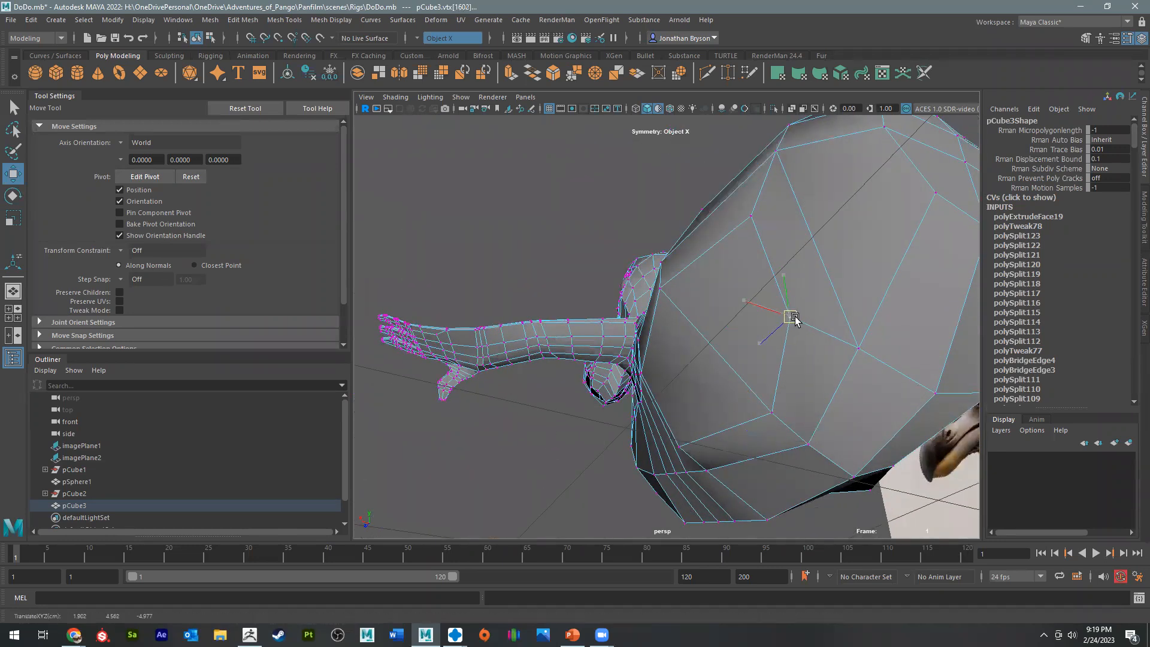
pyautogui.keyDown('alt'); pyautogui.moveTo(707, 374); pyautogui.dragTo(709, 459); pyautogui.keyUp('alt')
pyautogui.moveTo(677, 463); pyautogui.dragTo(677, 464)
# Step: Reposition the front-upper corner and upper-middle vertices of the side inset
pyautogui.click(692, 377)
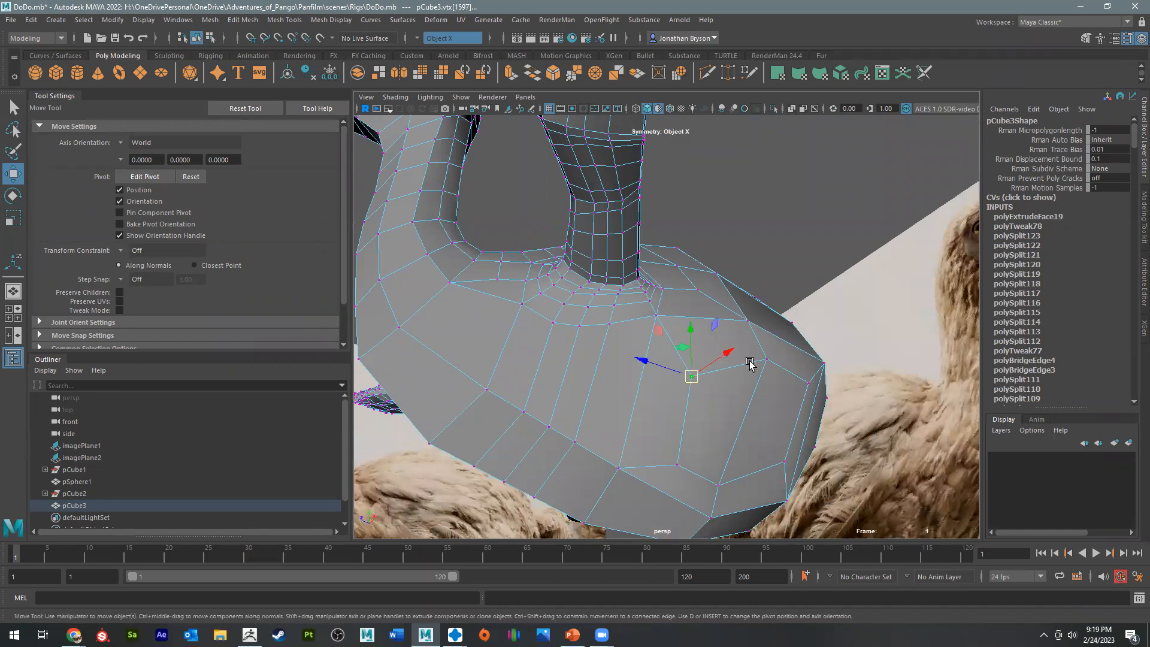
pyautogui.keyDown('alt'); pyautogui.moveTo(690, 396); pyautogui.dragTo(700, 377); pyautogui.keyUp('alt')
pyautogui.moveTo(697, 385); pyautogui.dragTo(709, 409)
pyautogui.click(759, 366)
pyautogui.keyDown('alt'); pyautogui.moveTo(759, 367); pyautogui.dragTo(739, 383); pyautogui.keyUp('alt')
pyautogui.moveTo(766, 385); pyautogui.dragTo(755, 378)
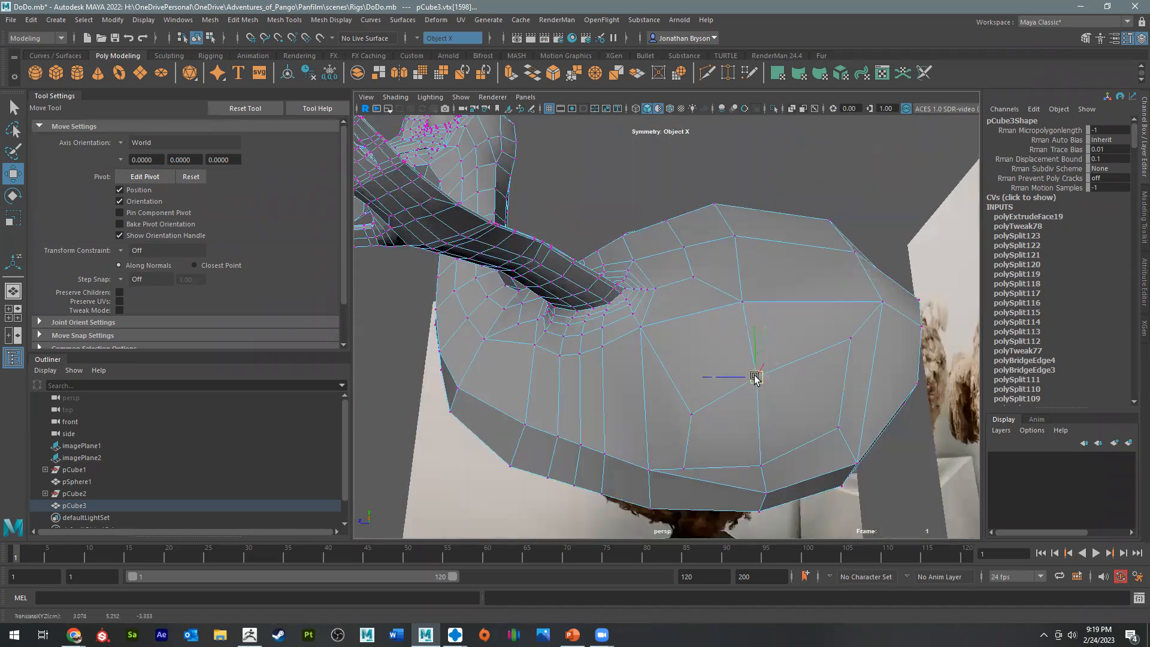
# Step: Adjust the rear vertices of the side inset to finish the outline of the leg base
pyautogui.click(851, 339)
pyautogui.keyDown('alt'); pyautogui.moveTo(837, 354); pyautogui.dragTo(765, 460); pyautogui.keyUp('alt')
pyautogui.click(765, 461)
pyautogui.click(800, 426)
pyautogui.moveTo(800, 426); pyautogui.dragTo(662, 321)
pyautogui.rightClick(661, 329)
pyautogui.hotkey('ctrl', 'e')
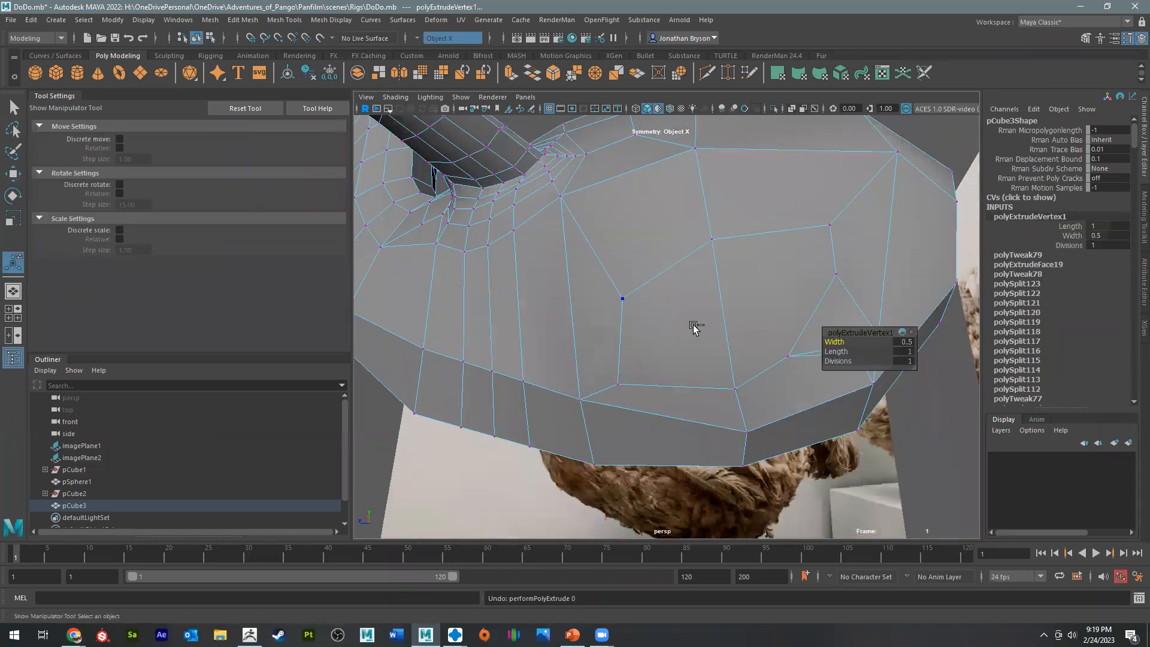
pyautogui.hotkey('ctrl', 'z')
# Step: Select the two inset faces on the lower rear body and extrude them
pyautogui.press('q')
pyautogui.press('F11')
pyautogui.click(767, 298)
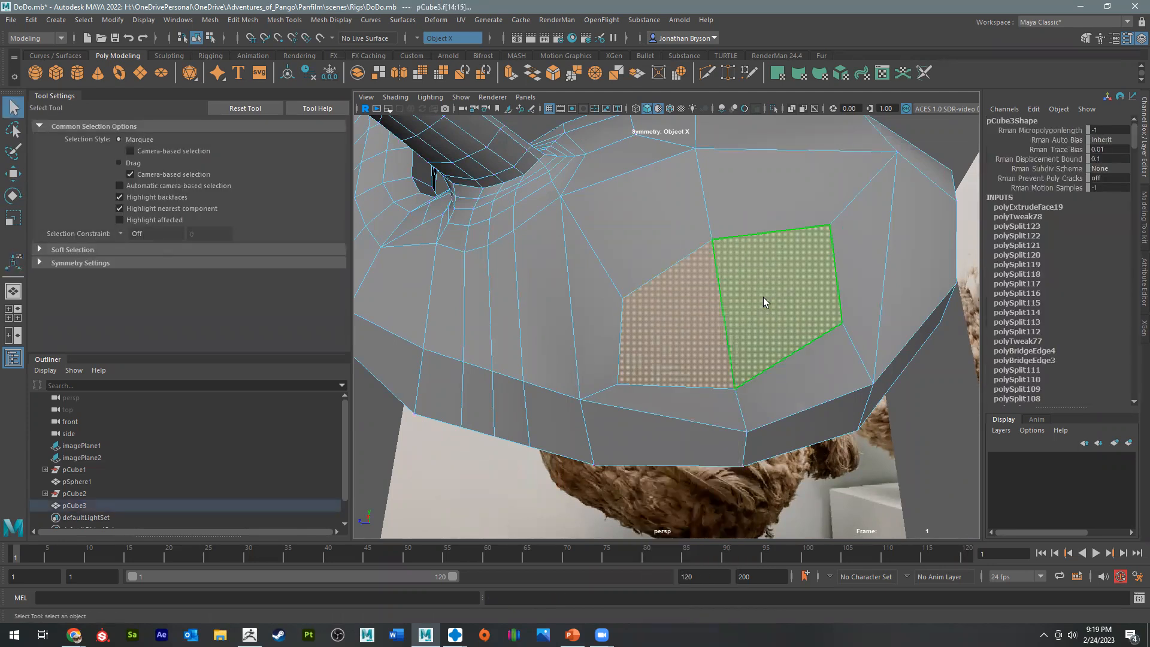
pyautogui.hotkey('ctrl', 'e')
pyautogui.press('w')
pyautogui.keyDown('alt'); pyautogui.moveTo(731, 287); pyautogui.dragTo(734, 323); pyautogui.keyUp('alt')
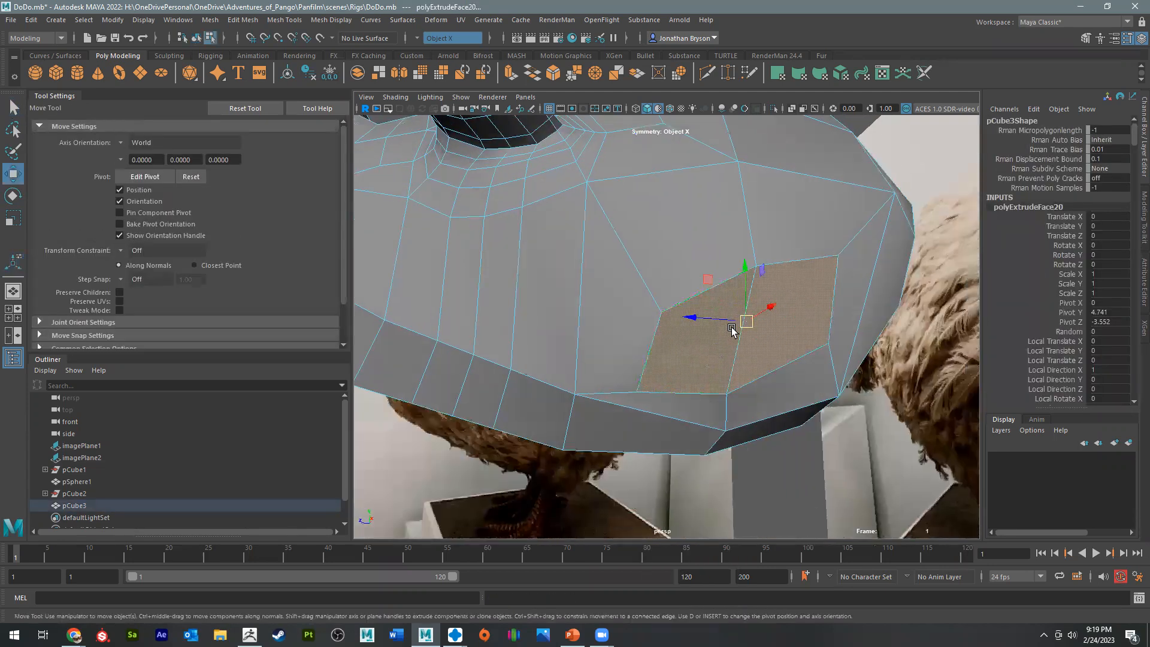
# Step: Shape the extruded faces into a downward-tapering thigh and extrude them again to start the lower leg
pyautogui.press('e')
pyautogui.keyDown('alt'); pyautogui.moveTo(730, 413); pyautogui.dragTo(913, 434); pyautogui.keyUp('alt')
pyautogui.press('w')
pyautogui.press('r')
pyautogui.press('w')
pyautogui.moveTo(709, 461); pyautogui.dragTo(695, 414)
pyautogui.moveTo(708, 327); pyautogui.dragTo(707, 388)
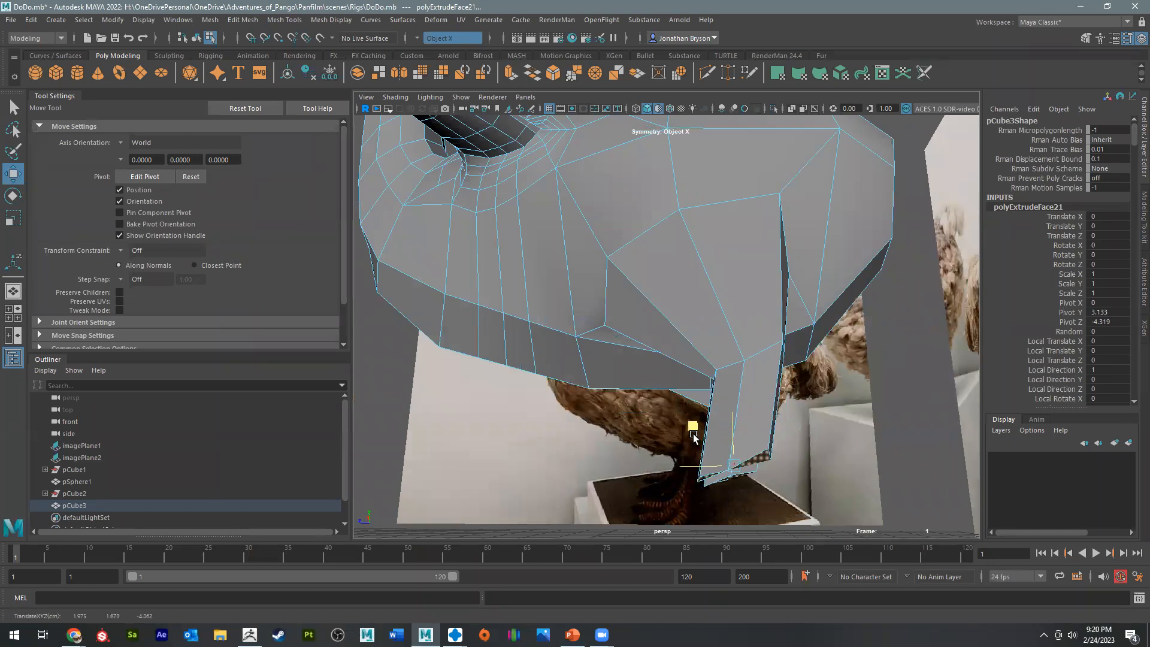
# Step: Adjust the leg's end faces and lower them slightly forward to extend both legs to the floor grid
pyautogui.press('e')
pyautogui.press('r')
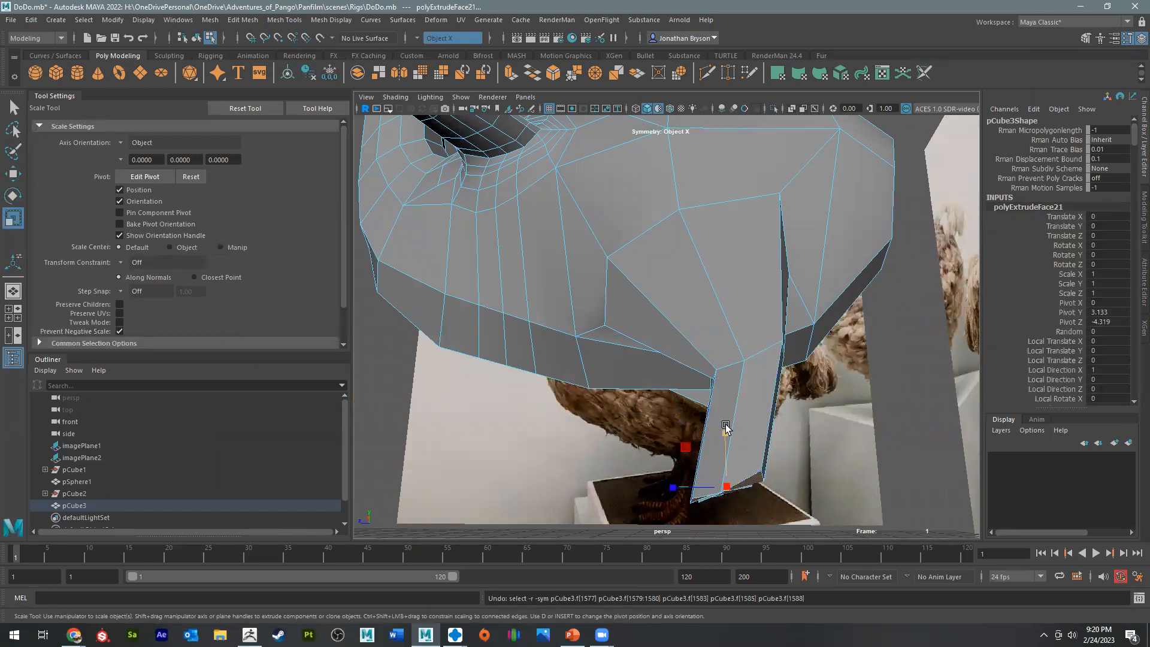
pyautogui.press('w')
pyautogui.keyDown('alt'); pyautogui.moveTo(691, 481); pyautogui.dragTo(672, 429); pyautogui.keyUp('alt')
pyautogui.scroll(-8, 457, 397)
pyautogui.scroll(6, 673, 429)
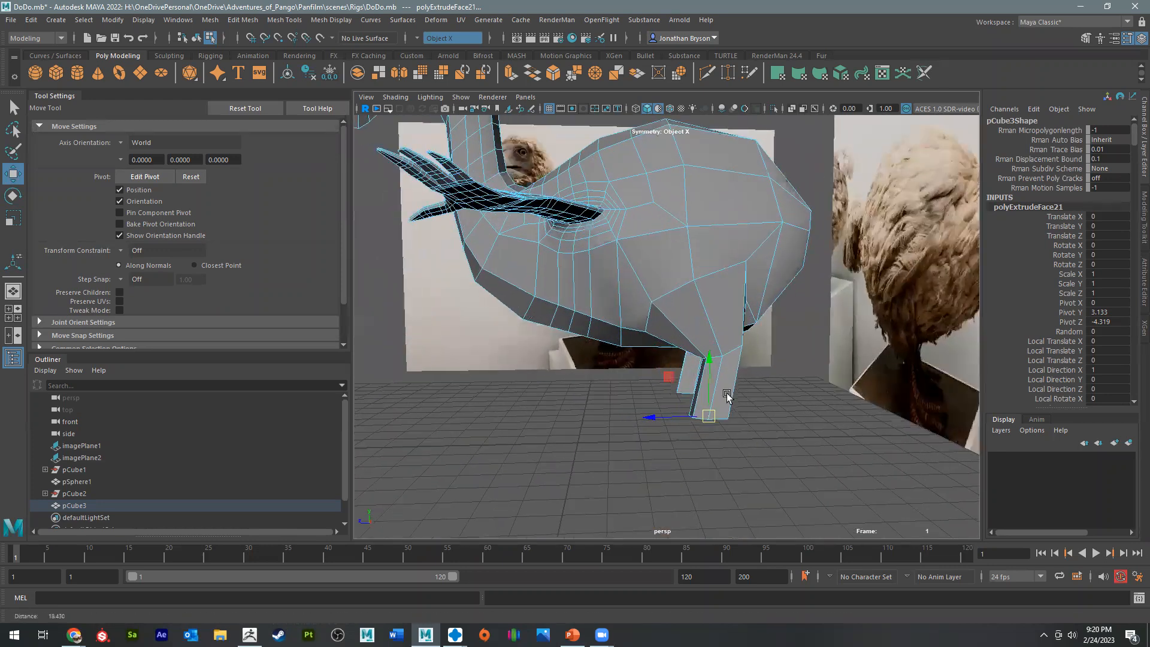
pyautogui.moveTo(669, 383); pyautogui.dragTo(670, 396)
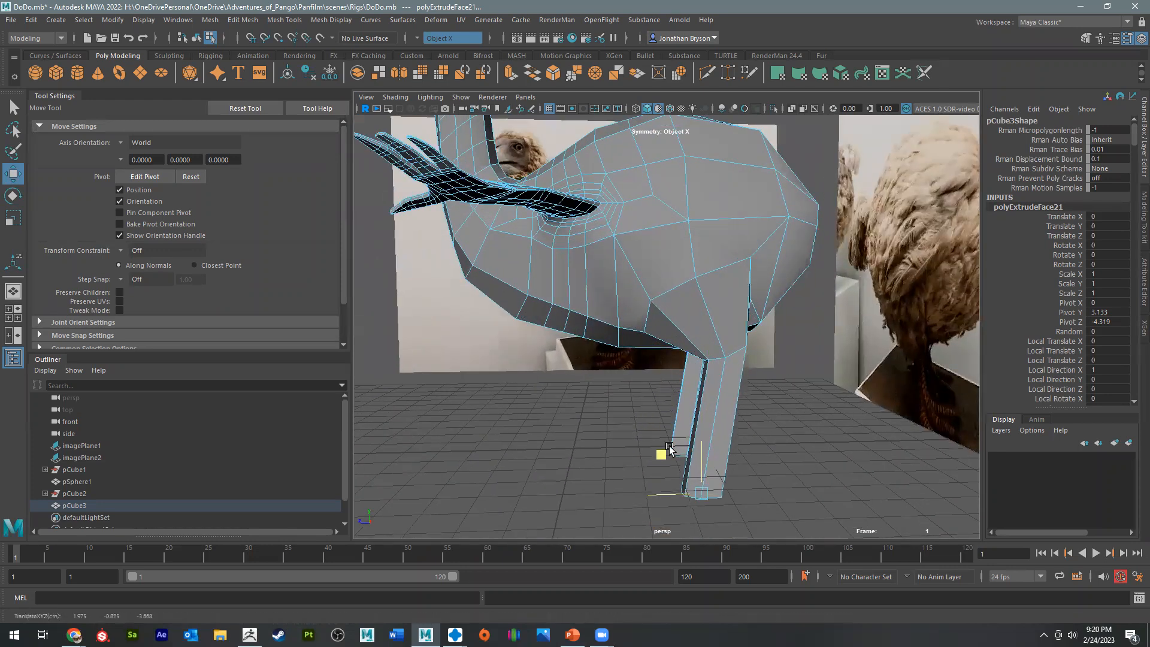
# Step: Insert edge loops around the thigh between the body and the lower leg with the Multi-Cut tool
pyautogui.keyDown('alt'); pyautogui.moveTo(698, 398); pyautogui.dragTo(825, 374); pyautogui.keyUp('alt')
pyautogui.scroll(4, 825, 375)
pyautogui.keyDown('shift'); pyautogui.moveTo(629, 184); pyautogui.dragTo(566, 185, button='right'); pyautogui.keyUp('shift')
pyautogui.click(592, 162)
pyautogui.press('ctrl')
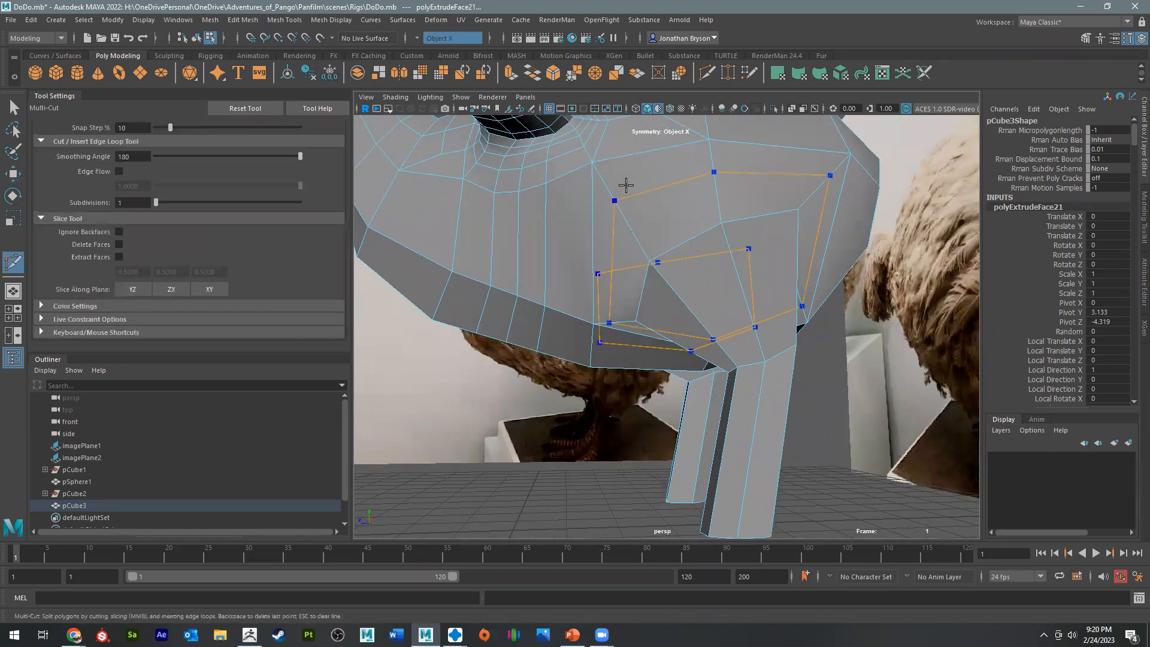
pyautogui.keyDown('ctrl'); pyautogui.click(612, 197); pyautogui.keyUp('ctrl')
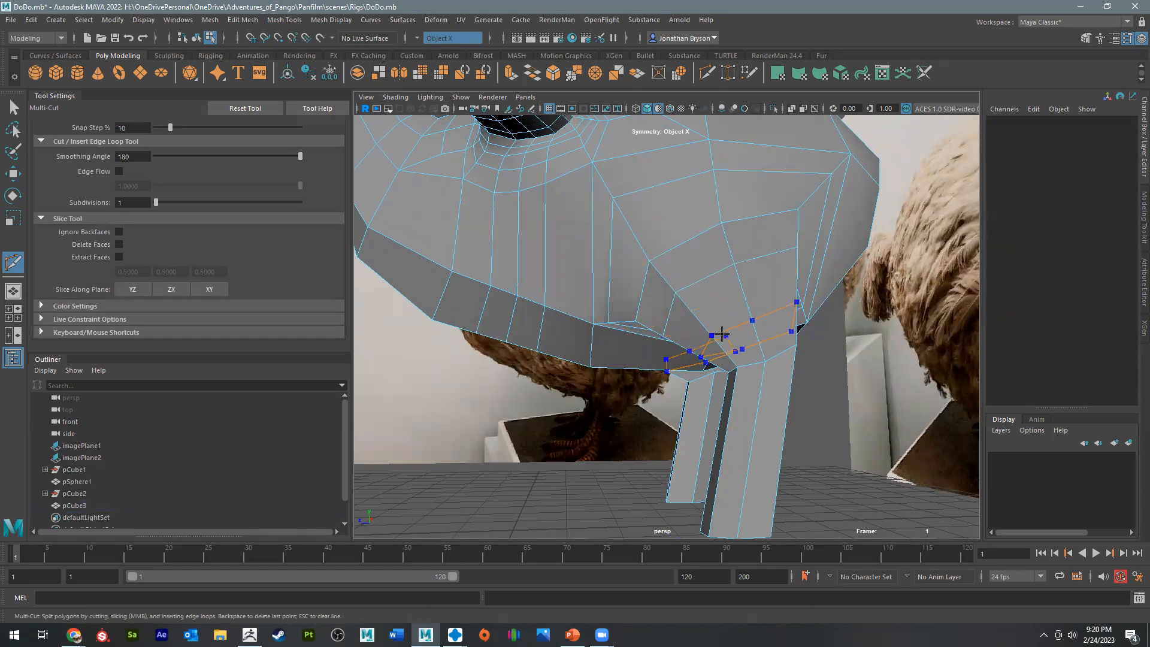
# Step: Return to vertex editing and push the vertices along the thigh's front edge outward
pyautogui.keyDown('alt'); pyautogui.moveTo(713, 375); pyautogui.dragTo(856, 355); pyautogui.keyUp('alt')
pyautogui.press('w')
pyautogui.moveTo(721, 317); pyautogui.dragTo(729, 284, button='right')
pyautogui.keyDown('alt'); pyautogui.moveTo(729, 285); pyautogui.dragTo(552, 307); pyautogui.keyUp('alt')
pyautogui.click(724, 228)
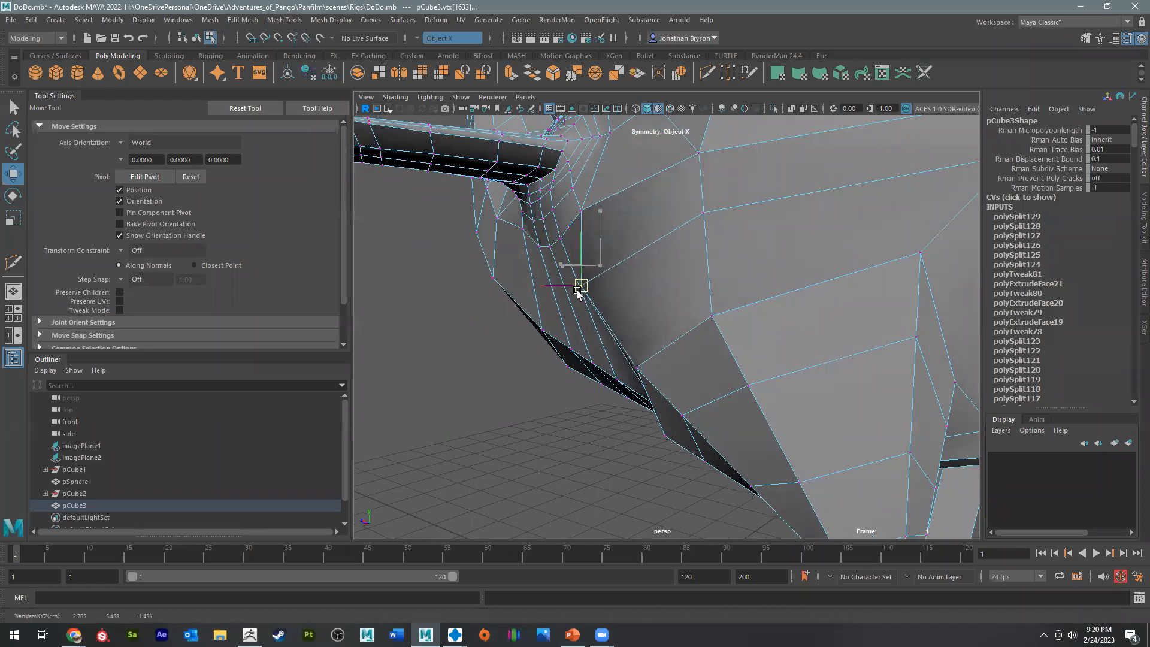
pyautogui.click(637, 371)
pyautogui.moveTo(636, 371); pyautogui.dragTo(607, 384)
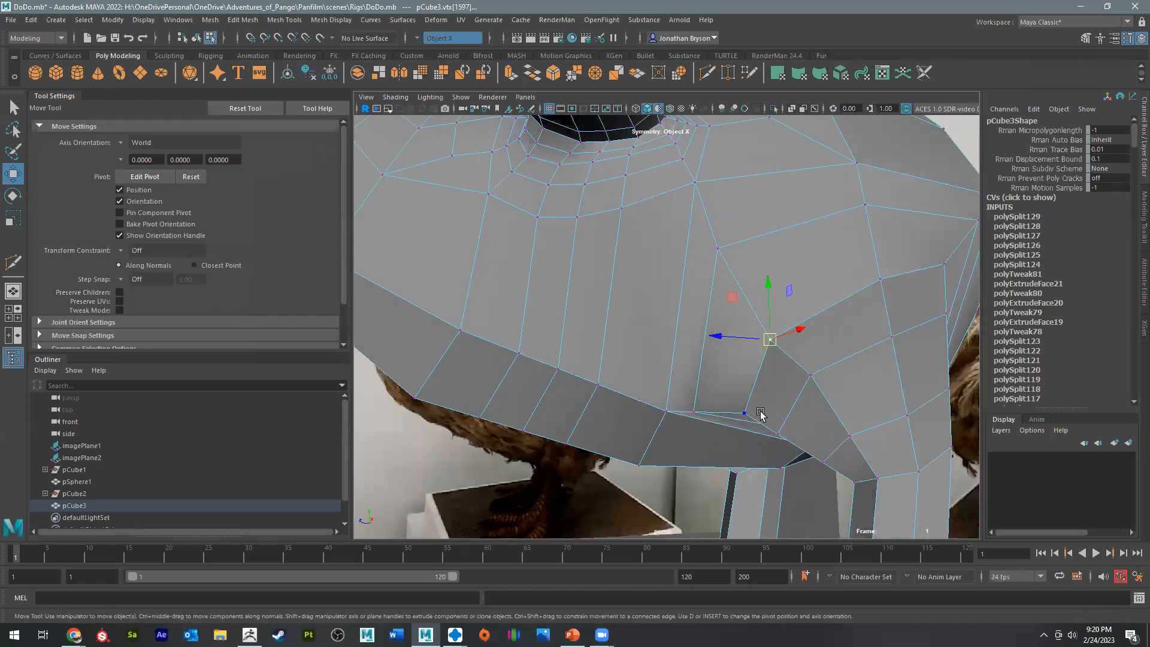
# Step: Reposition the front thigh vertices where the thigh meets the belly
pyautogui.click(745, 412)
pyautogui.keyDown('alt'); pyautogui.moveTo(692, 465); pyautogui.dragTo(599, 383); pyautogui.keyUp('alt')
pyautogui.moveTo(677, 289); pyautogui.dragTo(675, 276)
pyautogui.keyDown('alt'); pyautogui.moveTo(765, 336); pyautogui.dragTo(759, 398); pyautogui.keyUp('alt')
pyautogui.click(834, 365)
pyautogui.keyDown('alt'); pyautogui.moveTo(759, 398); pyautogui.dragTo(756, 312, button='middle'); pyautogui.keyUp('alt')
pyautogui.keyDown('alt'); pyautogui.moveTo(826, 395); pyautogui.dragTo(916, 438, button='right'); pyautogui.keyUp('alt')
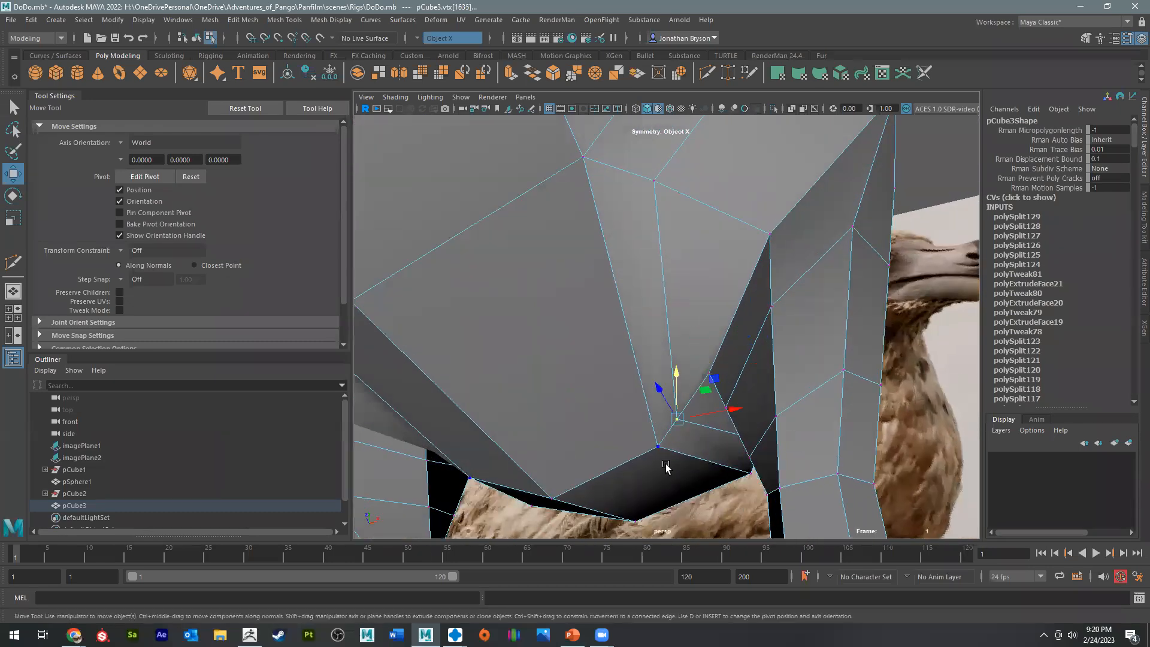
# Step: Move the underside vertices between the legs to round the transition from belly to inner thigh
pyautogui.keyDown('alt'); pyautogui.moveTo(627, 496); pyautogui.dragTo(707, 383); pyautogui.keyUp('alt')
pyautogui.click(685, 171)
pyautogui.keyDown('alt'); pyautogui.moveTo(684, 170); pyautogui.dragTo(674, 284); pyautogui.keyUp('alt')
pyautogui.moveTo(700, 229); pyautogui.dragTo(666, 272)
pyautogui.click(631, 166)
pyautogui.moveTo(631, 165); pyautogui.dragTo(603, 212)
pyautogui.keyDown('alt'); pyautogui.moveTo(651, 260); pyautogui.dragTo(702, 280); pyautogui.keyUp('alt')
pyautogui.moveTo(702, 280)
pyautogui.mouseDown()
pyautogui.moveTo(693, 295)
pyautogui.moveTo(718, 295)
pyautogui.mouseUp()
pyautogui.click(714, 297)
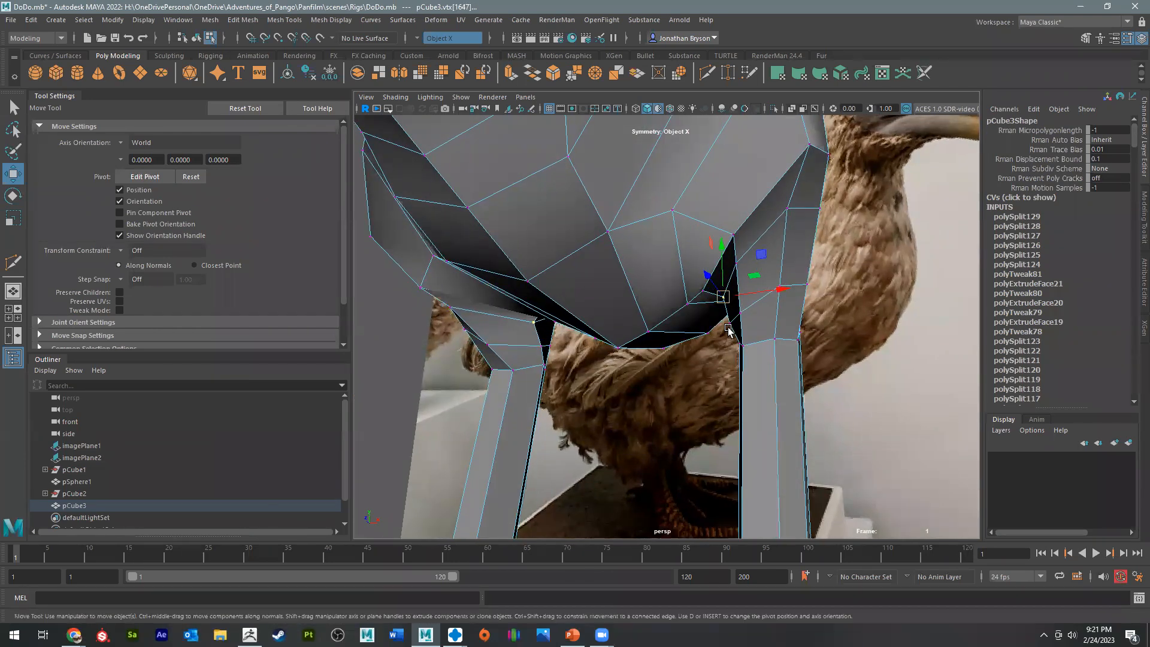
# Step: Adjust the vertices along the inner front crease and at the front-upper corner of the thigh
pyautogui.keyDown('alt'); pyautogui.moveTo(721, 364); pyautogui.dragTo(698, 223); pyautogui.keyUp('alt')
pyautogui.click(725, 214)
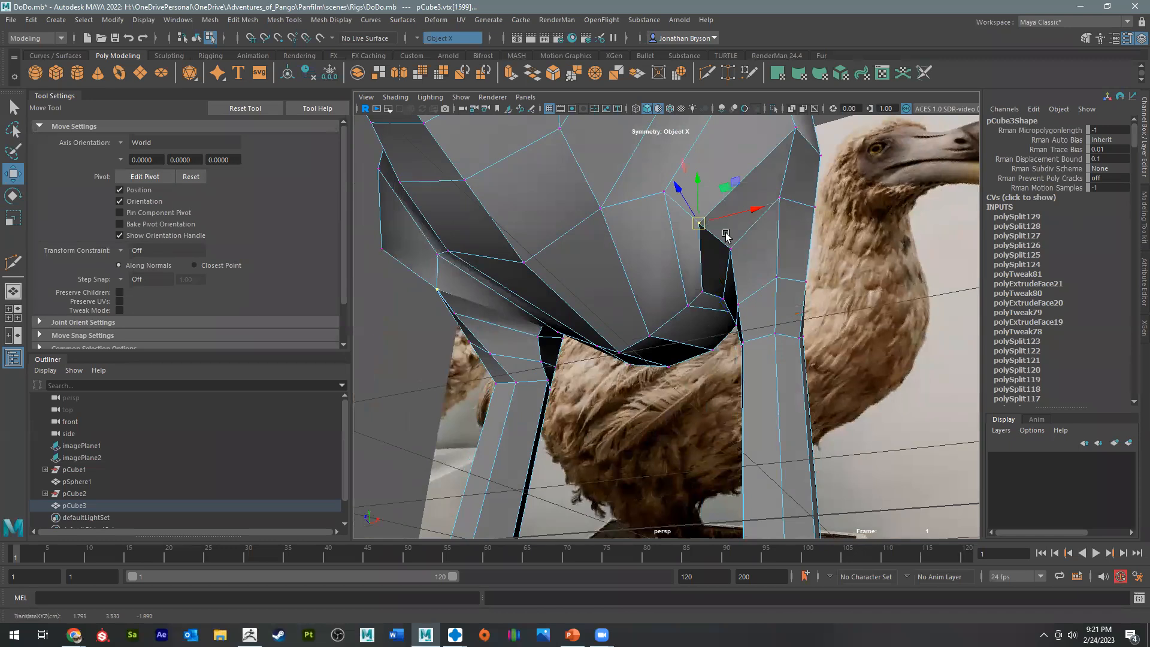
pyautogui.click(733, 251)
pyautogui.keyDown('alt'); pyautogui.moveTo(722, 263); pyautogui.dragTo(651, 328); pyautogui.keyUp('alt')
pyautogui.click(655, 318)
pyautogui.click(544, 288)
pyautogui.moveTo(542, 288); pyautogui.dragTo(607, 289)
pyautogui.moveTo(616, 230); pyautogui.dragTo(593, 221)
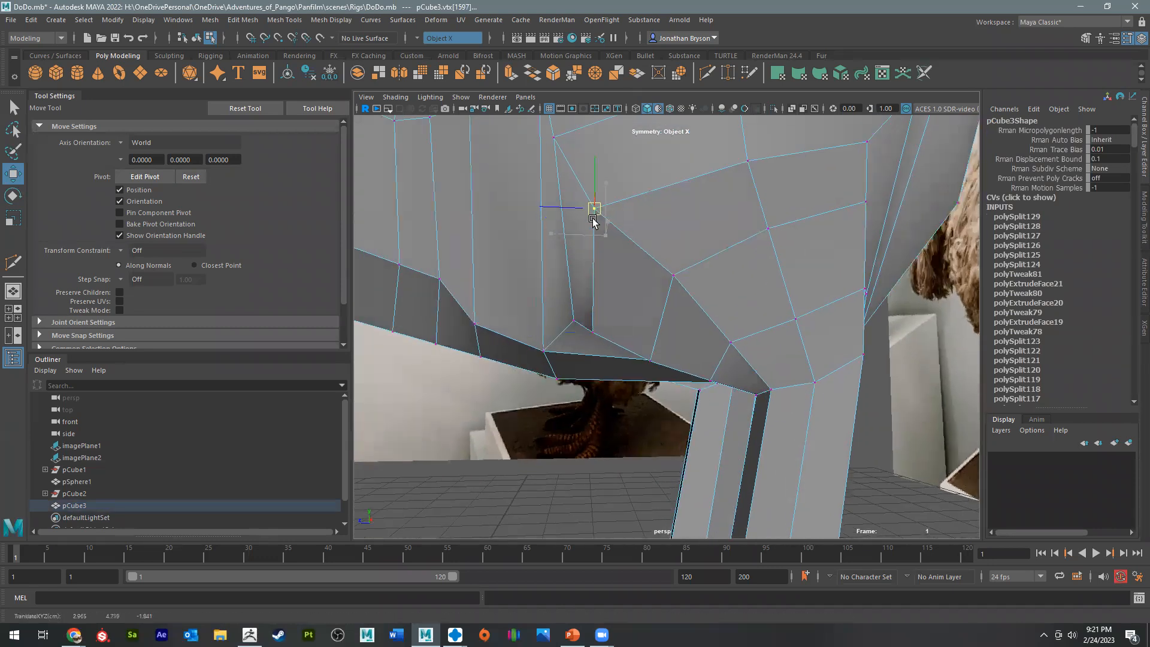
# Step: Move the outer thigh vertices along the front edge to fill out the thigh above the leg
pyautogui.click(674, 273)
pyautogui.keyDown('alt'); pyautogui.moveTo(665, 312); pyautogui.dragTo(517, 334); pyautogui.keyUp('alt')
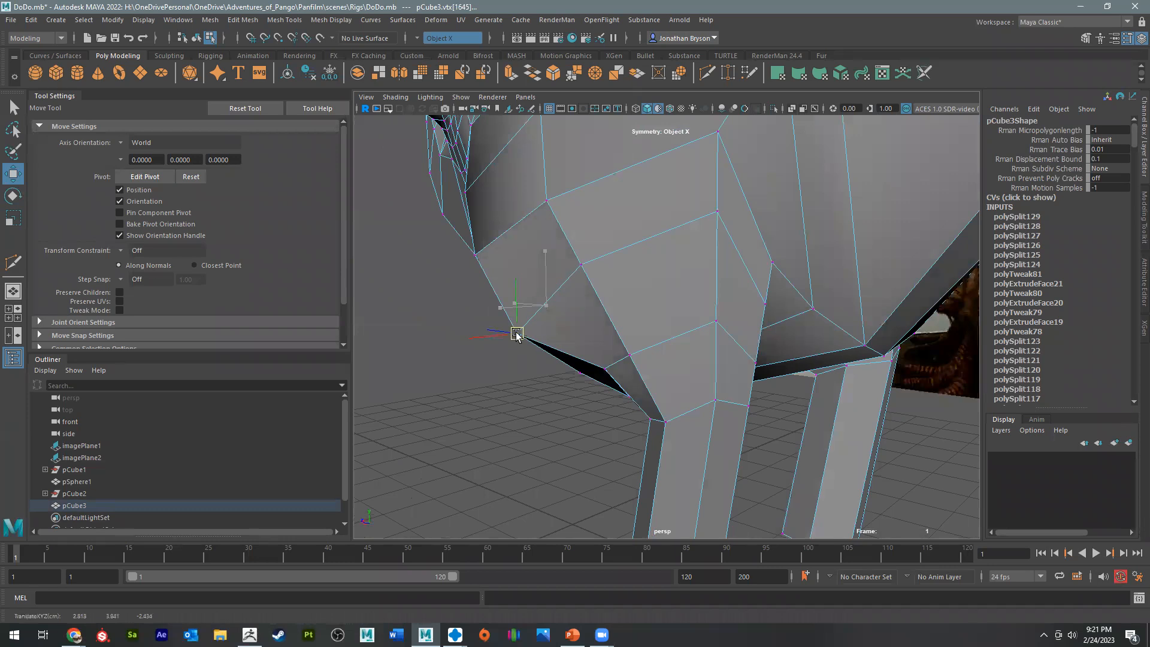
pyautogui.click(608, 370)
pyautogui.moveTo(606, 369); pyautogui.dragTo(585, 385)
pyautogui.click(586, 262)
pyautogui.keyDown('alt'); pyautogui.moveTo(590, 266); pyautogui.dragTo(794, 232); pyautogui.keyUp('alt')
# Step: Reposition the vertices on the body's flank between the thigh and the arm to smooth the silhouette
pyautogui.keyDown('alt'); pyautogui.moveTo(727, 245); pyautogui.dragTo(848, 271); pyautogui.keyUp('alt')
pyautogui.click(830, 332)
pyautogui.moveTo(829, 335); pyautogui.dragTo(789, 321)
pyautogui.moveTo(783, 315)
pyautogui.mouseDown()
pyautogui.moveTo(811, 307)
pyautogui.moveTo(800, 315)
pyautogui.mouseUp()
pyautogui.click(769, 261)
pyautogui.moveTo(769, 261); pyautogui.dragTo(731, 288)
pyautogui.moveTo(731, 226); pyautogui.dragTo(781, 197)
pyautogui.click(763, 220)
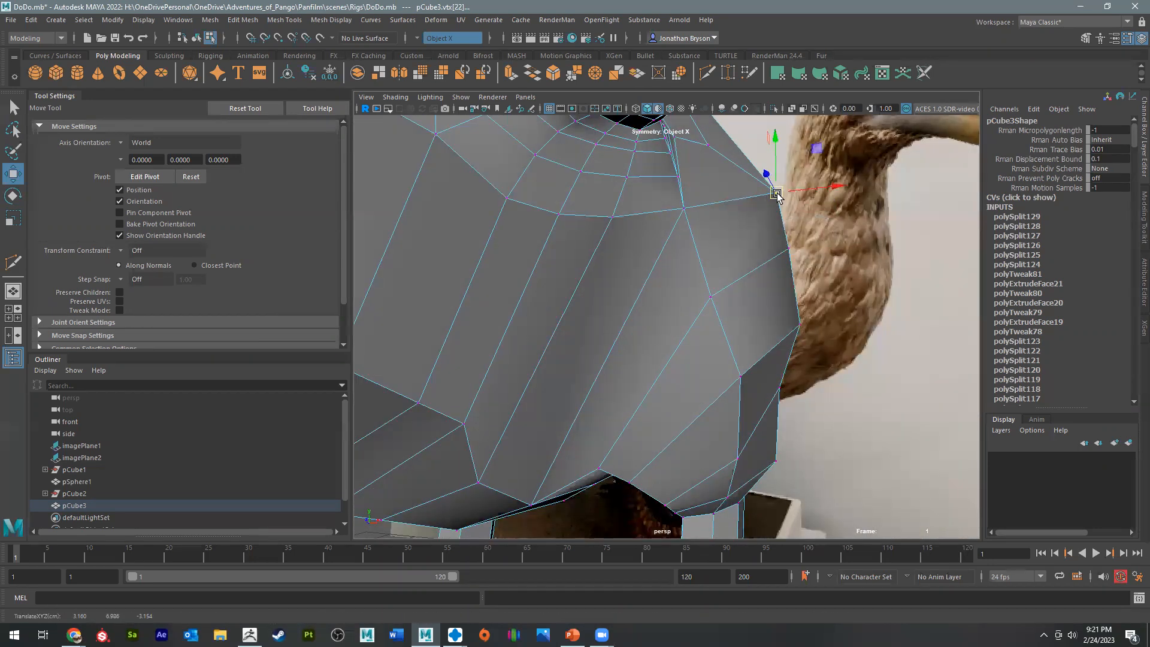
# Step: Adjust the vertices just behind the shoulder and below it to blend the flank into the thigh
pyautogui.keyDown('alt'); pyautogui.moveTo(701, 229); pyautogui.dragTo(493, 250); pyautogui.keyUp('alt')
pyautogui.click(504, 248)
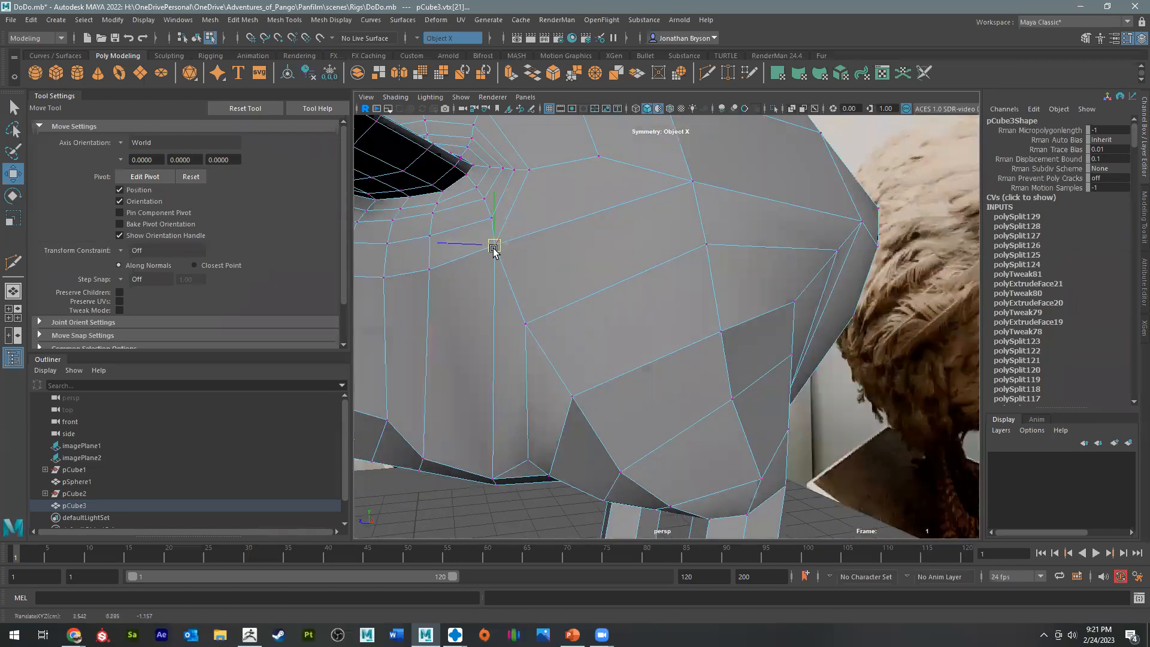
pyautogui.click(527, 323)
pyautogui.moveTo(527, 322); pyautogui.dragTo(542, 305)
pyautogui.keyDown('alt'); pyautogui.moveTo(710, 325); pyautogui.dragTo(673, 350); pyautogui.keyUp('alt')
pyautogui.click(672, 267)
pyautogui.click(672, 350)
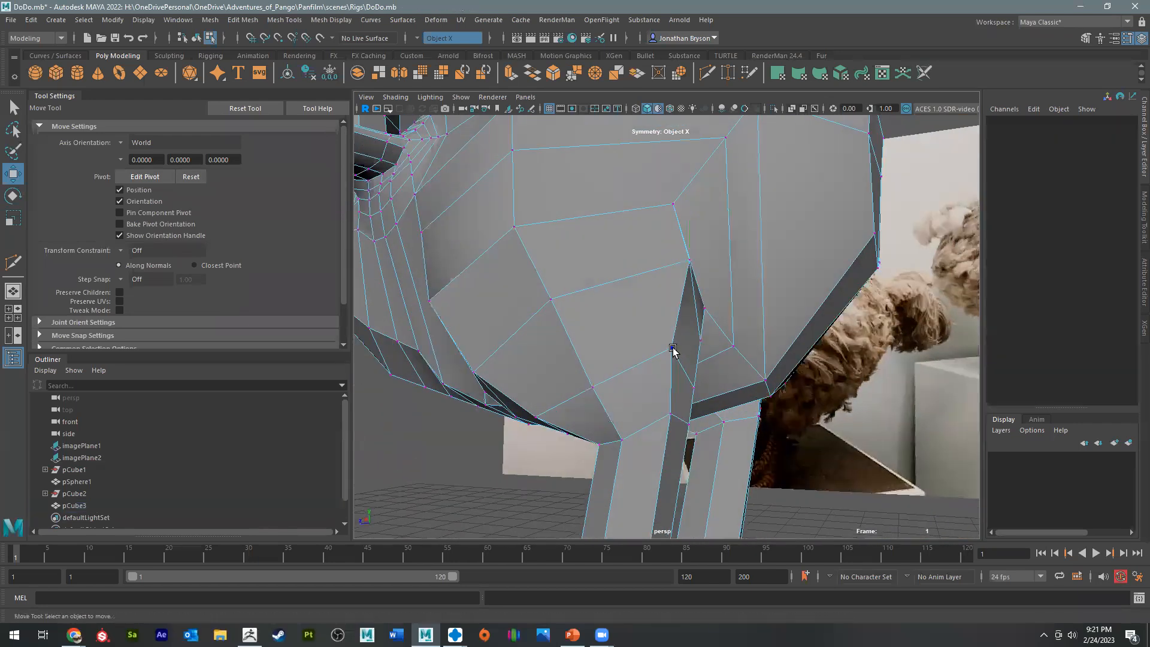
# Step: Reposition the vertices along the rear and inner back edge of the thigh to round it above the leg
pyautogui.click(671, 348)
pyautogui.click(693, 387)
pyautogui.keyDown('alt'); pyautogui.moveTo(694, 389); pyautogui.dragTo(687, 364); pyautogui.keyUp('alt')
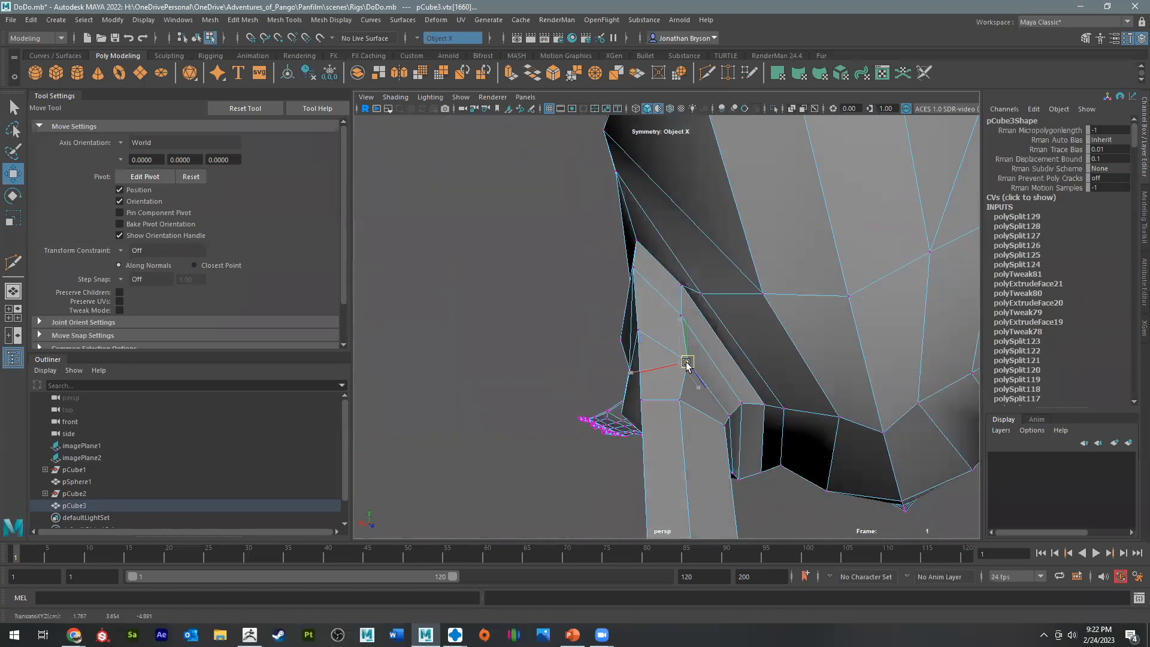
pyautogui.keyDown('alt'); pyautogui.moveTo(678, 308); pyautogui.dragTo(628, 172); pyautogui.keyUp('alt')
pyautogui.click(705, 317)
pyautogui.doubleClick(647, 200)
pyautogui.click(649, 196)
pyautogui.click(661, 248)
pyautogui.moveTo(661, 249); pyautogui.dragTo(603, 324)
# Step: Move the upper rear thigh vertices and a vertex near the leg joint to smooth the back of the thigh
pyautogui.keyDown('alt'); pyautogui.moveTo(705, 361); pyautogui.dragTo(756, 413); pyautogui.keyUp('alt')
pyautogui.keyDown('alt'); pyautogui.moveTo(757, 413); pyautogui.dragTo(623, 356, button='right'); pyautogui.keyUp('alt')
pyautogui.keyDown('alt'); pyautogui.moveTo(623, 356); pyautogui.dragTo(590, 353); pyautogui.keyUp('alt')
pyautogui.click(720, 206)
pyautogui.click(678, 222)
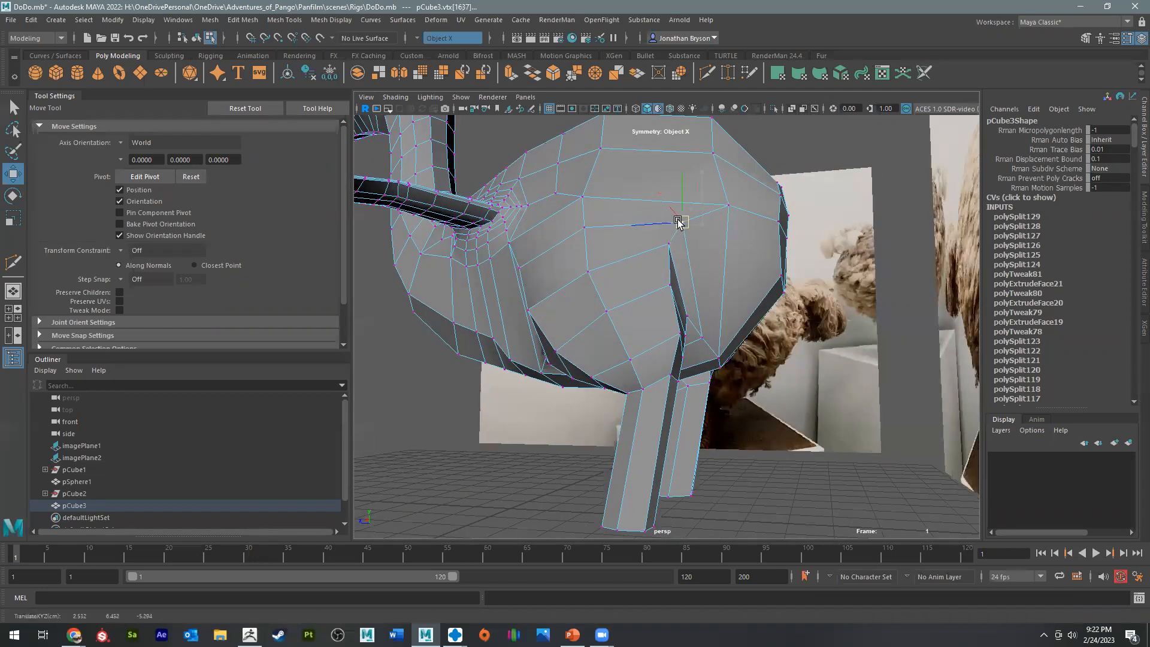
pyautogui.moveTo(685, 219); pyautogui.dragTo(686, 216)
pyautogui.keyDown('alt'); pyautogui.moveTo(657, 332); pyautogui.dragTo(799, 323); pyautogui.keyUp('alt')
pyautogui.click(637, 313)
pyautogui.moveTo(691, 307); pyautogui.dragTo(705, 307)
# Step: Insert an edge loop around the top of each leg just below the thigh with the Multi-Cut tool
pyautogui.keyDown('alt'); pyautogui.moveTo(659, 386); pyautogui.dragTo(616, 286); pyautogui.keyUp('alt')
pyautogui.keyDown('shift'); pyautogui.moveTo(616, 286); pyautogui.dragTo(548, 292, button='right'); pyautogui.keyUp('shift')
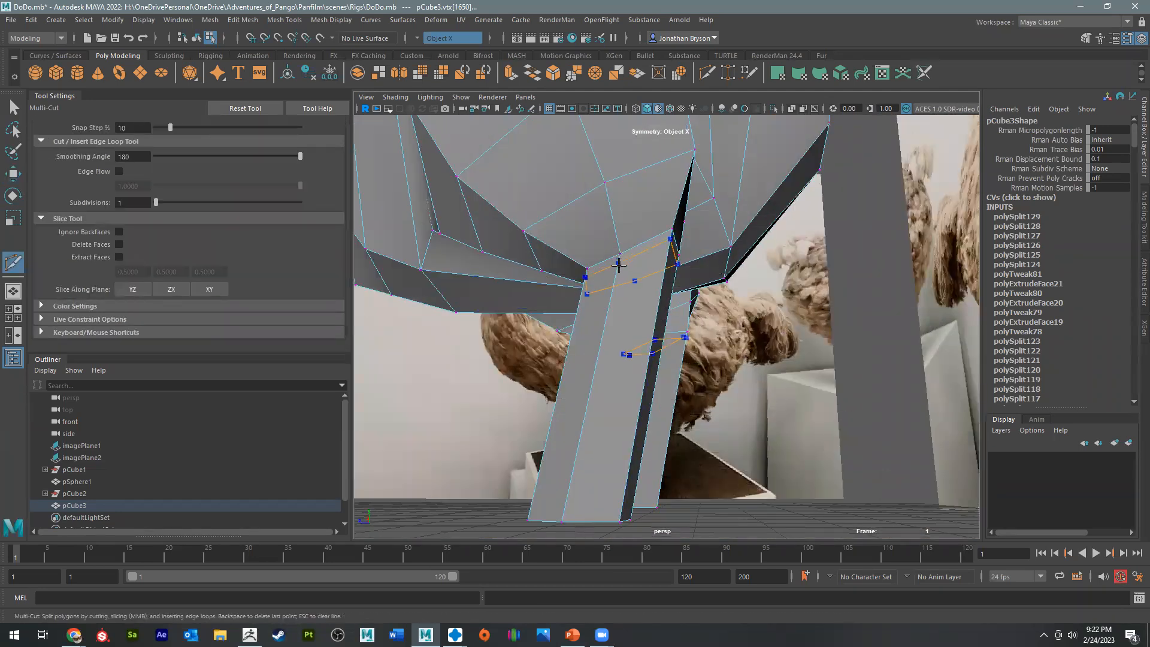
pyautogui.keyDown('ctrl'); pyautogui.click(617, 269); pyautogui.keyUp('ctrl')
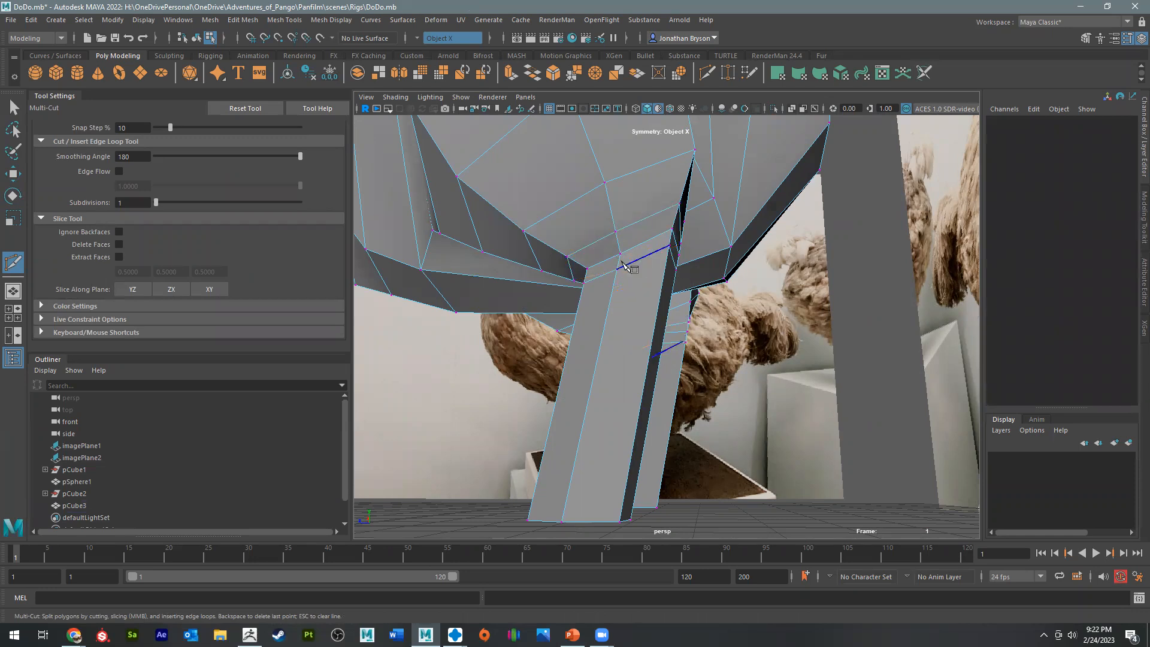
pyautogui.click(12, 19)
pyautogui.moveTo(33, 18)
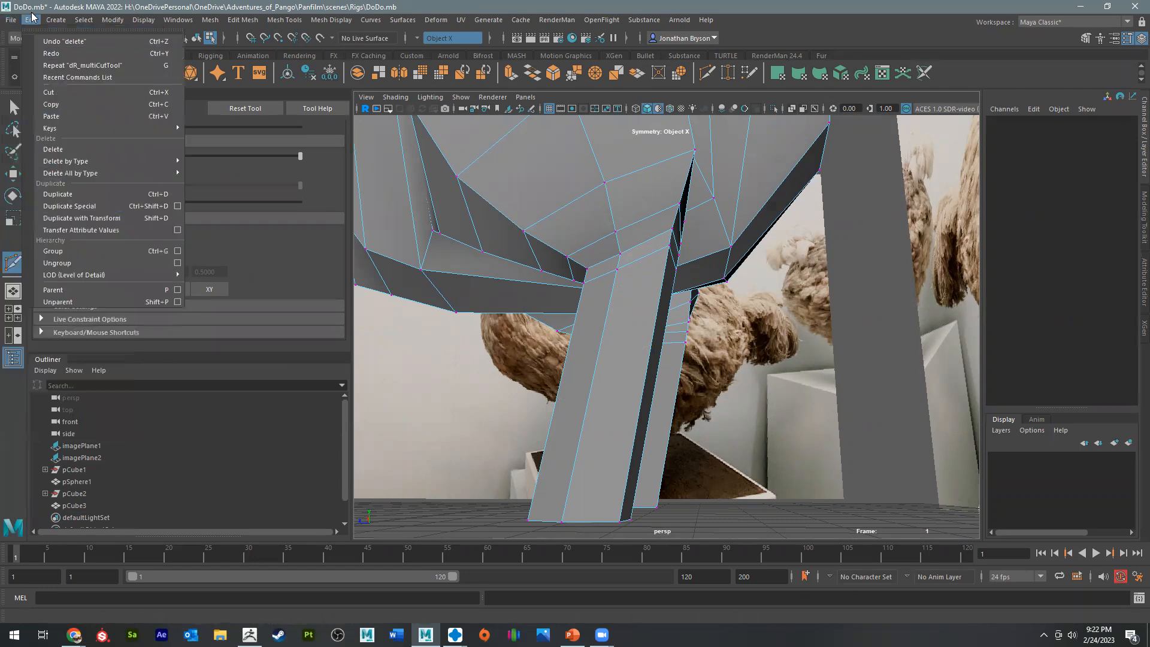
# Step: Delete the construction history of all objects in the scene
pyautogui.moveTo(149, 174)
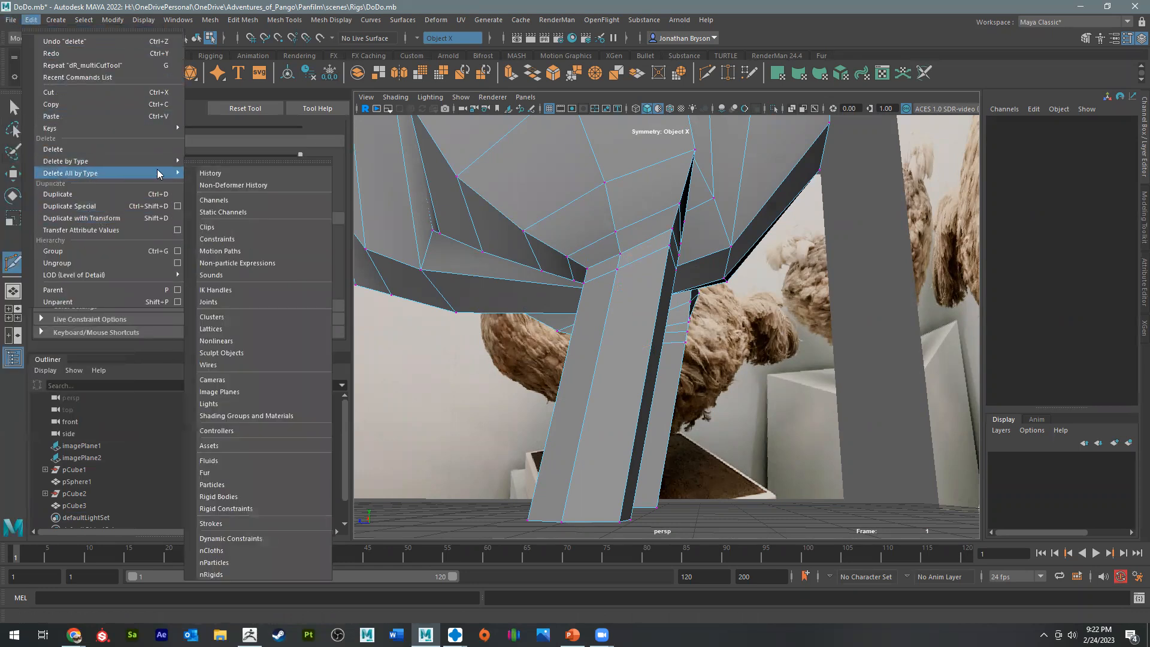
pyautogui.click(237, 173)
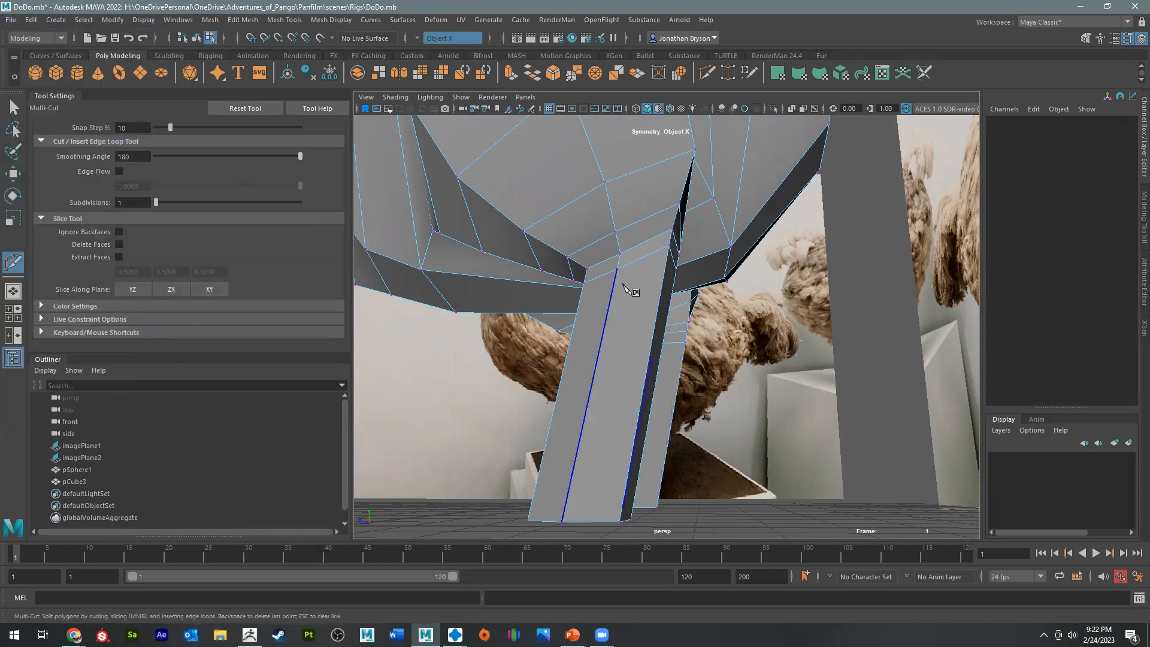
# Step: Move the lengthwise edges on the inner side of the leg to round its boxy cross-section
pyautogui.scroll(-8, 629, 287)
pyautogui.keyDown('alt'); pyautogui.moveTo(757, 275); pyautogui.dragTo(590, 281); pyautogui.keyUp('alt')
pyautogui.scroll(6, 629, 305)
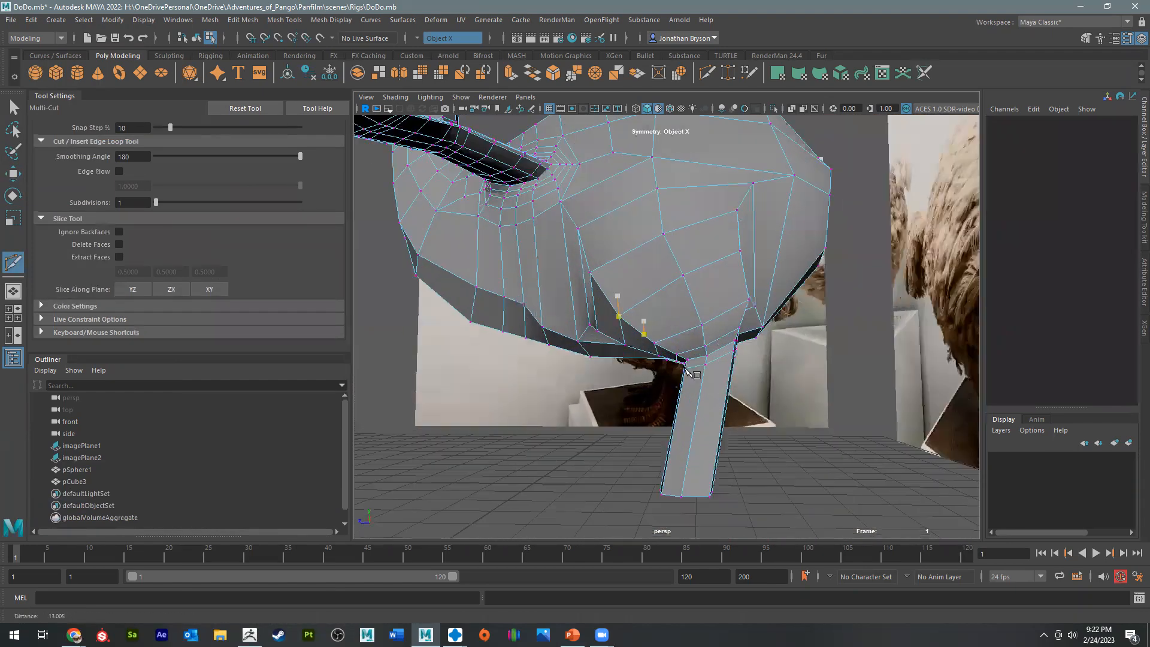
pyautogui.keyDown('alt'); pyautogui.moveTo(713, 420); pyautogui.dragTo(742, 372); pyautogui.keyUp('alt')
pyautogui.keyDown('alt'); pyautogui.moveTo(839, 503); pyautogui.dragTo(821, 363, button='middle'); pyautogui.keyUp('alt')
pyautogui.keyDown('alt'); pyautogui.moveTo(653, 356); pyautogui.dragTo(754, 386); pyautogui.keyUp('alt')
pyautogui.press('w')
pyautogui.keyDown('alt'); pyautogui.moveTo(682, 236); pyautogui.dragTo(700, 251); pyautogui.keyUp('alt')
pyautogui.moveTo(694, 348); pyautogui.dragTo(695, 276, button='right')
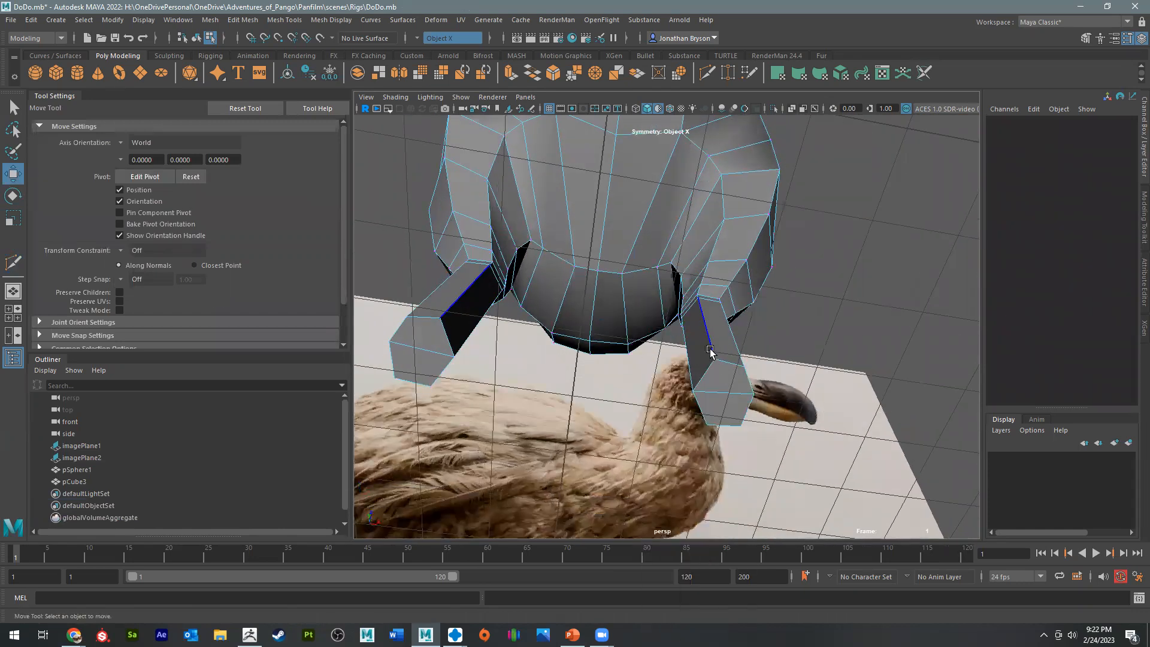
pyautogui.click(710, 351)
pyautogui.keyDown('alt'); pyautogui.moveTo(695, 392); pyautogui.dragTo(720, 338); pyautogui.keyUp('alt')
pyautogui.click(705, 339)
pyautogui.moveTo(743, 281); pyautogui.dragTo(665, 412)
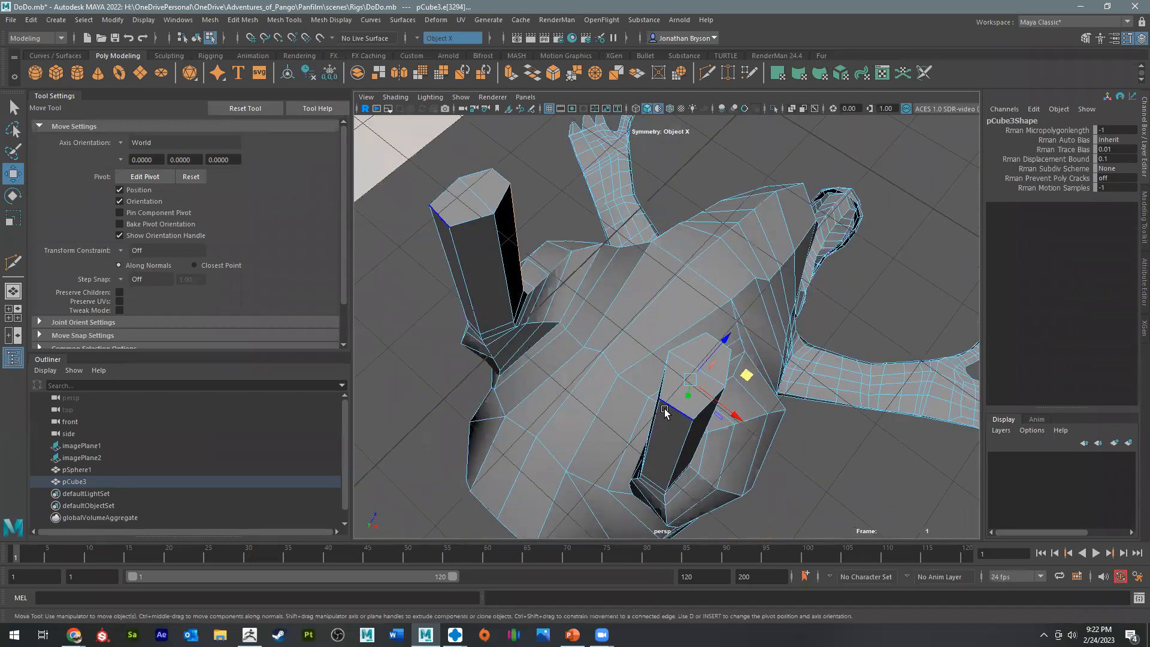
# Step: Reposition another lengthwise leg edge to even out the leg's cross-section
pyautogui.keyDown('alt'); pyautogui.moveTo(634, 448); pyautogui.dragTo(739, 312); pyautogui.keyUp('alt')
pyautogui.click(712, 388)
pyautogui.click(667, 432)
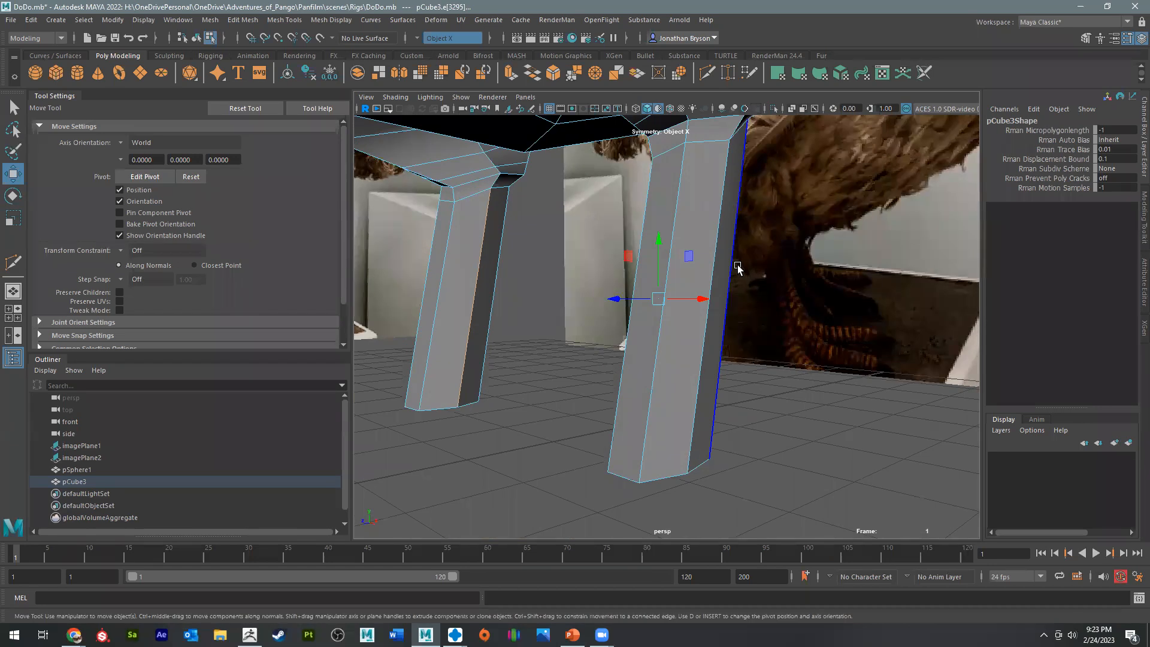
# Step: Insert two edge loops across the shaft of each leg with the Multi-Cut tool
pyautogui.moveTo(632, 417)
pyautogui.keyDown('alt'); pyautogui.mouseDown()
pyautogui.moveTo(691, 357)
pyautogui.moveTo(619, 416)
pyautogui.moveTo(629, 397)
pyautogui.mouseUp(); pyautogui.keyUp('alt')
pyautogui.keyDown('shift'); pyautogui.moveTo(629, 393); pyautogui.dragTo(562, 394, button='right'); pyautogui.keyUp('shift')
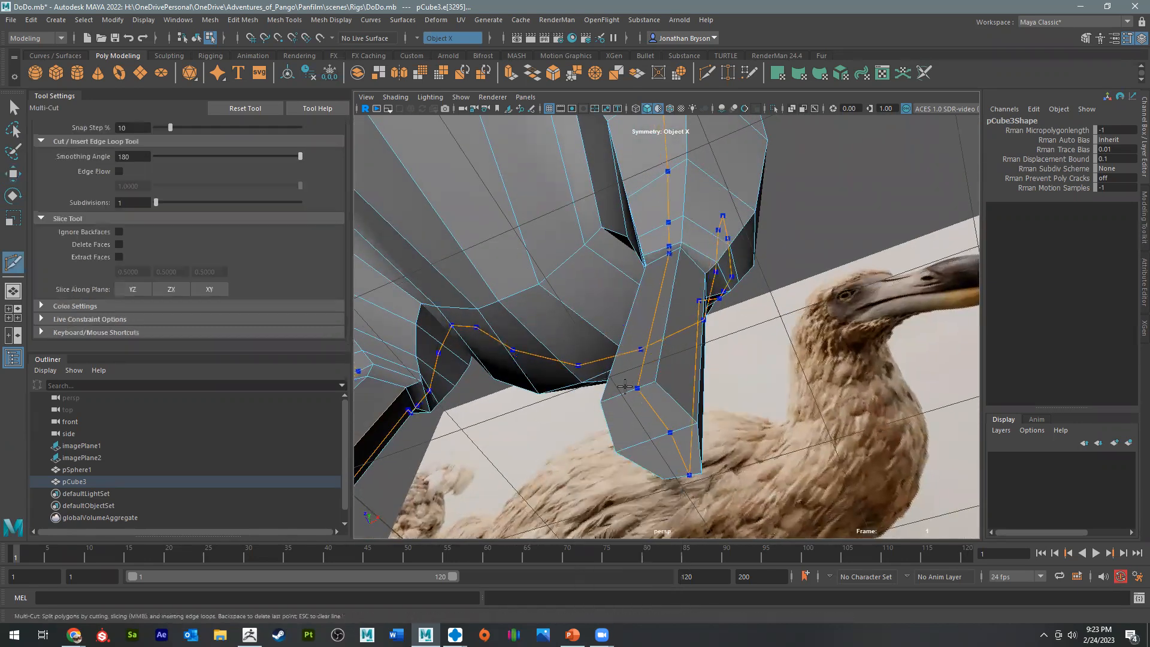
pyautogui.keyDown('alt'); pyautogui.moveTo(631, 385); pyautogui.dragTo(596, 392, button='right'); pyautogui.keyUp('alt')
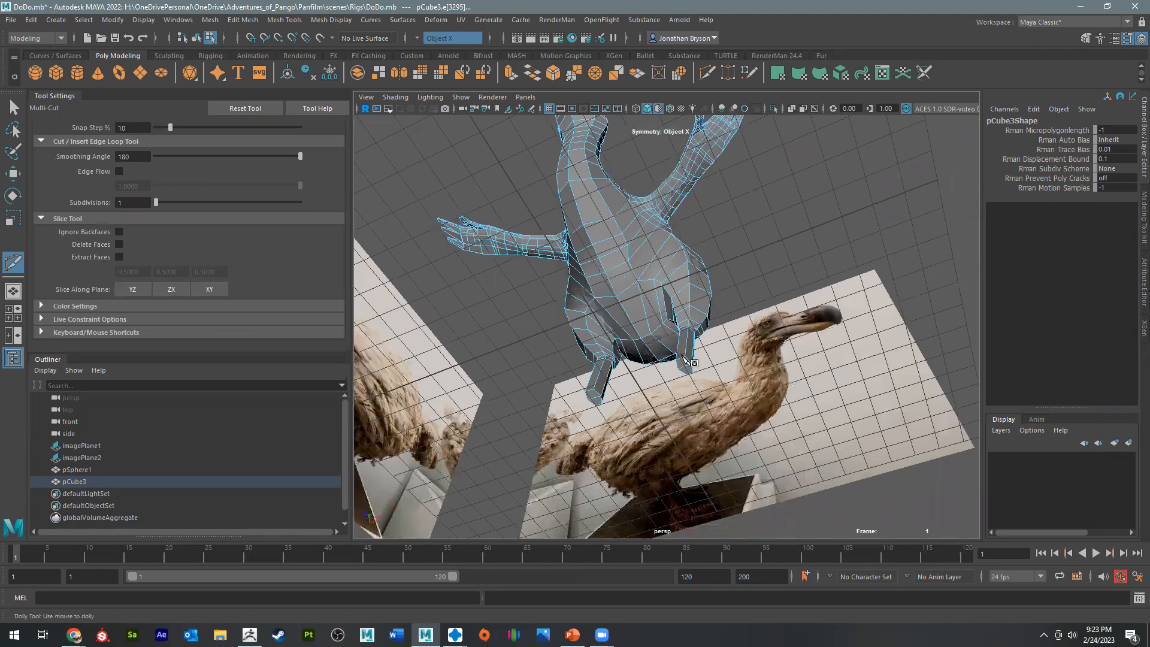
pyautogui.keyDown('alt'); pyautogui.moveTo(702, 358); pyautogui.dragTo(679, 420); pyautogui.keyUp('alt')
pyautogui.keyDown('alt'); pyautogui.moveTo(680, 420); pyautogui.dragTo(720, 416, button='right'); pyautogui.keyUp('alt')
pyautogui.keyDown('alt'); pyautogui.moveTo(720, 417); pyautogui.dragTo(723, 211); pyautogui.keyUp('alt')
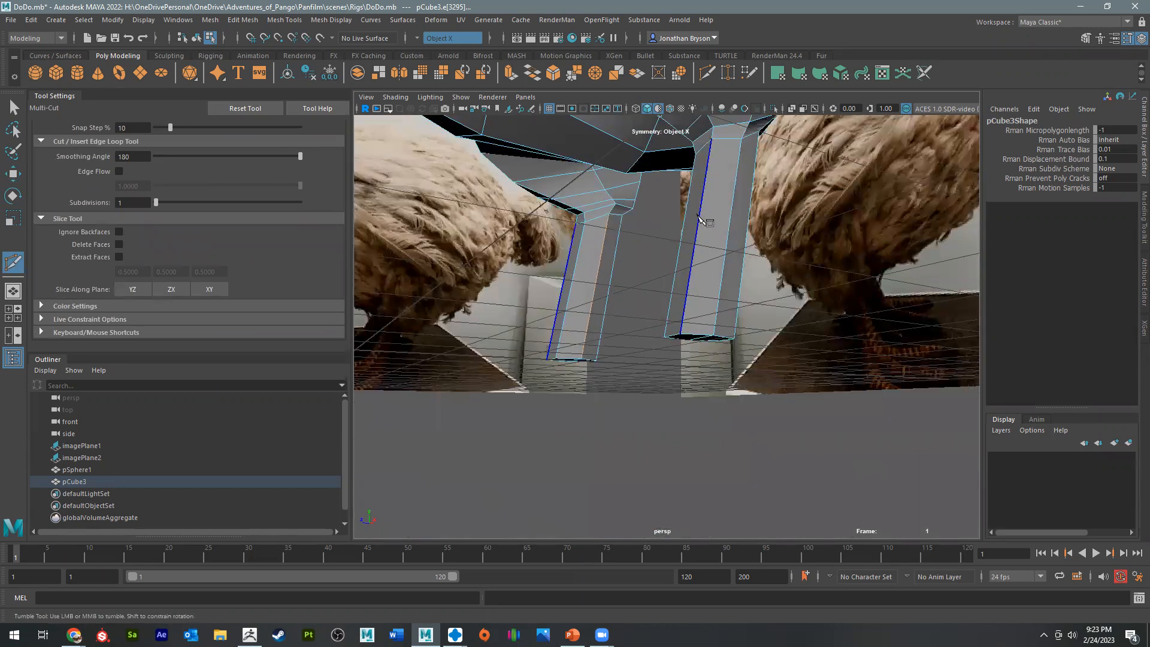
pyautogui.keyDown('ctrl'); pyautogui.click(705, 186); pyautogui.keyUp('ctrl')
pyautogui.keyDown('ctrl'); pyautogui.click(695, 249); pyautogui.keyUp('ctrl')
# Step: Scale down the two new edge loops to slim the leg between the thigh and the foot
pyautogui.keyDown('alt'); pyautogui.moveTo(707, 253); pyautogui.dragTo(715, 359); pyautogui.keyUp('alt')
pyautogui.press('w')
pyautogui.rightClick(724, 181)
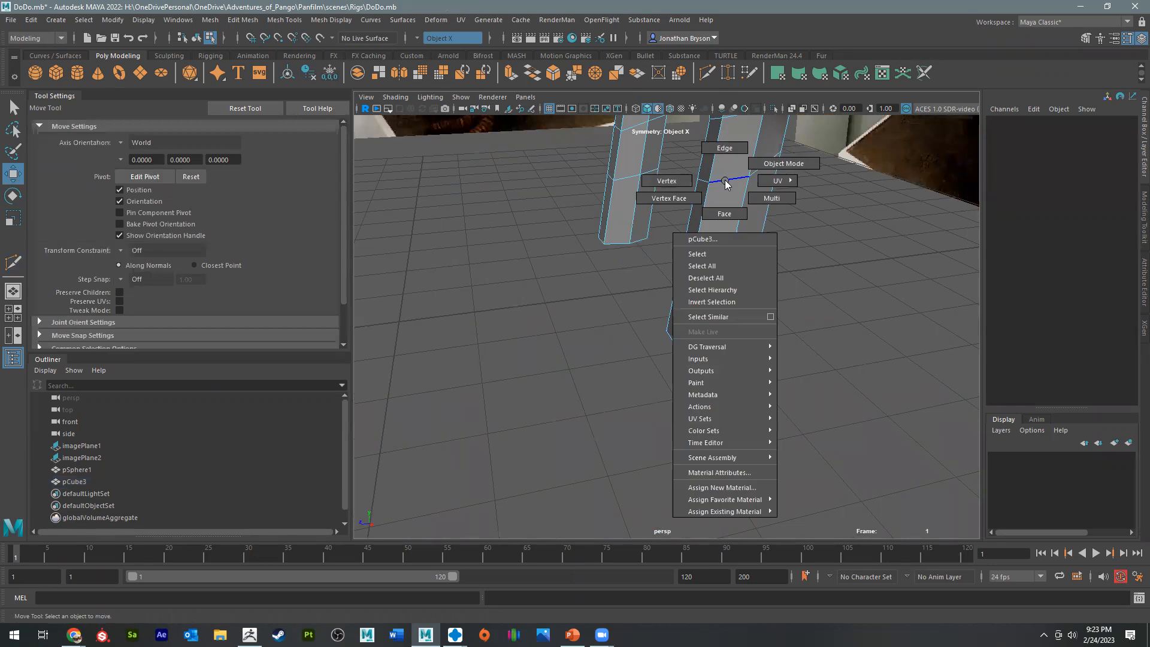
pyautogui.click(725, 181)
pyautogui.press('r')
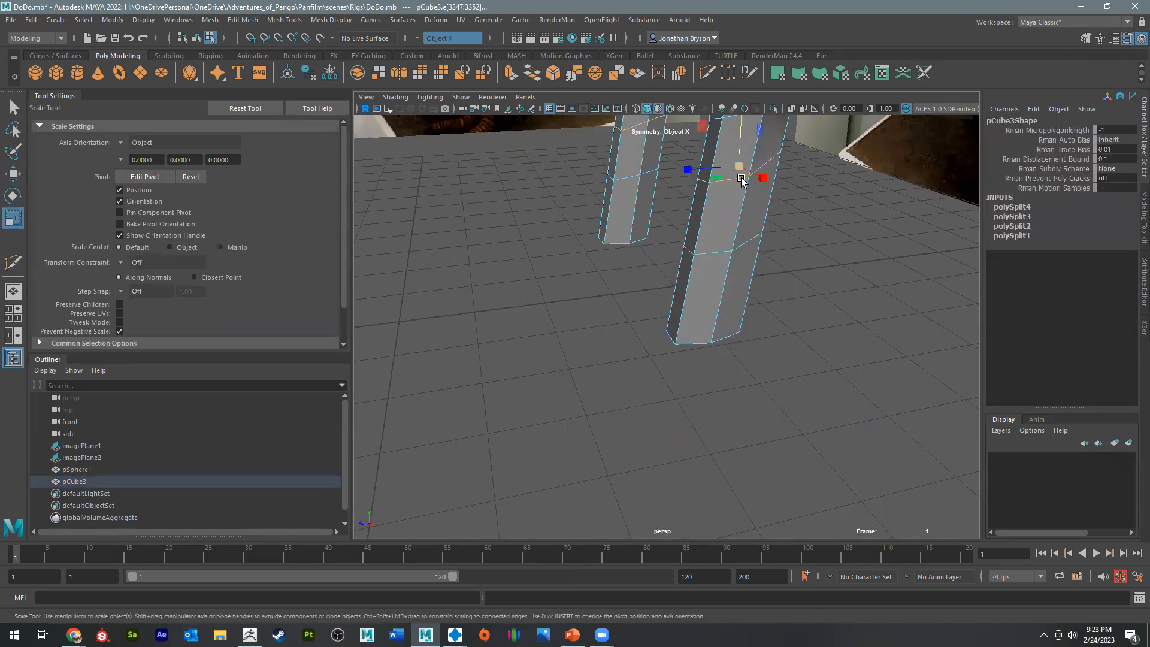
pyautogui.moveTo(739, 166); pyautogui.dragTo(730, 165)
pyautogui.doubleClick(720, 243)
pyautogui.moveTo(722, 241); pyautogui.dragTo(744, 232)
# Step: Select parts of the leg's edge rings and move them to refine the leg's outline
pyautogui.keyDown('alt'); pyautogui.moveTo(709, 314); pyautogui.dragTo(659, 234); pyautogui.keyUp('alt')
pyautogui.moveTo(658, 255); pyautogui.dragTo(657, 240, button='right')
pyautogui.click(653, 238)
pyautogui.keyDown('alt'); pyautogui.moveTo(653, 239); pyautogui.dragTo(756, 251); pyautogui.keyUp('alt')
pyautogui.press('w')
pyautogui.keyDown('alt'); pyautogui.moveTo(790, 205); pyautogui.dragTo(732, 207); pyautogui.keyUp('alt')
pyautogui.click(725, 158)
pyautogui.click(723, 155)
pyautogui.moveTo(724, 155); pyautogui.dragTo(717, 177)
# Step: Move the vertices around the joint of leg and thigh to smooth the transition
pyautogui.keyDown('alt'); pyautogui.moveTo(717, 176); pyautogui.dragTo(595, 189); pyautogui.keyUp('alt')
pyautogui.keyDown('alt'); pyautogui.moveTo(596, 190); pyautogui.dragTo(655, 238, button='middle'); pyautogui.keyUp('alt')
pyautogui.moveTo(650, 246); pyautogui.dragTo(608, 238)
pyautogui.click(595, 231)
pyautogui.click(584, 192)
pyautogui.moveTo(584, 192); pyautogui.dragTo(354, 279)
# Step: Extrude the two sole faces at the bottom of the legs and scale them inward
pyautogui.keyDown('alt'); pyautogui.moveTo(798, 323); pyautogui.dragTo(777, 307, button='right'); pyautogui.keyUp('alt')
pyautogui.keyDown('alt'); pyautogui.moveTo(777, 306); pyautogui.dragTo(551, 398); pyautogui.keyUp('alt')
pyautogui.keyDown('alt'); pyautogui.moveTo(649, 336); pyautogui.dragTo(662, 208, button='middle'); pyautogui.keyUp('alt')
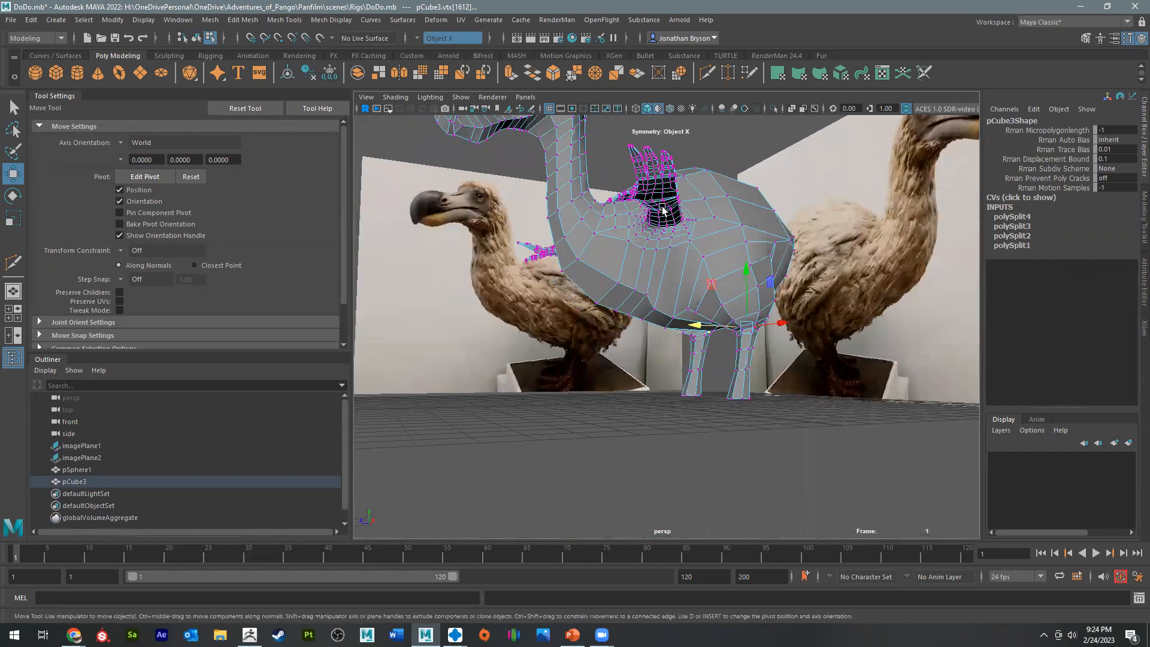
pyautogui.keyDown('alt'); pyautogui.moveTo(908, 326); pyautogui.dragTo(728, 334); pyautogui.keyUp('alt')
pyautogui.scroll(4, 733, 327)
pyautogui.moveTo(841, 212); pyautogui.dragTo(837, 245, button='right')
pyautogui.click(836, 219)
pyautogui.keyDown('shift'); pyautogui.click(825, 241); pyautogui.keyUp('shift')
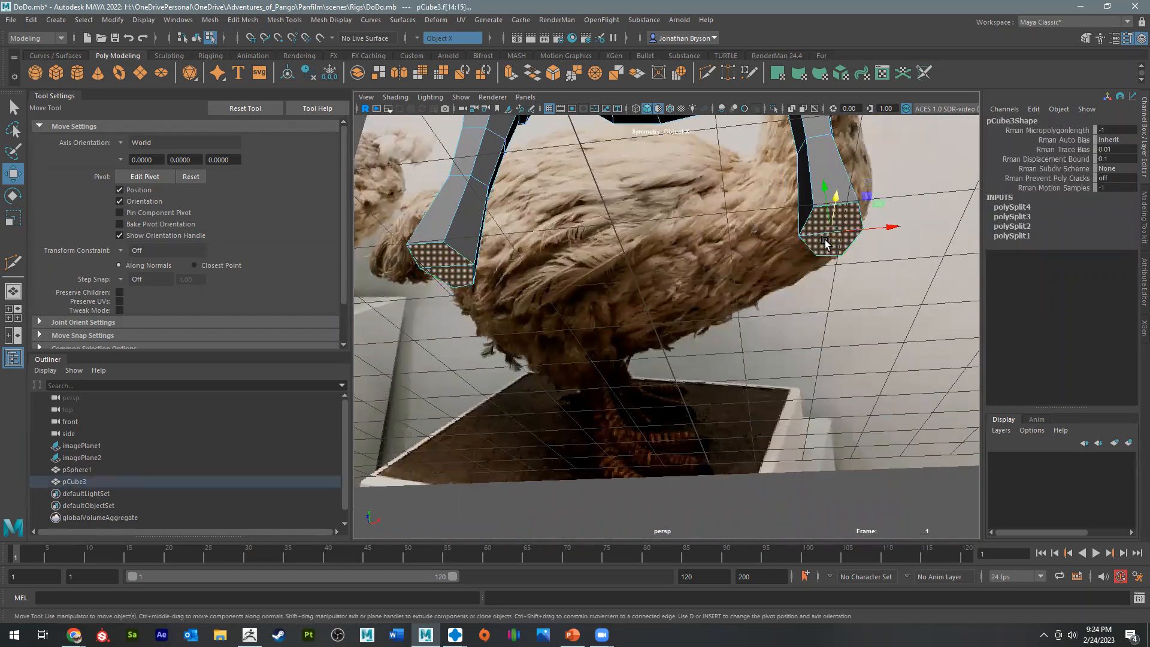
pyautogui.hotkey('ctrl', 'e')
pyautogui.moveTo(832, 220); pyautogui.dragTo(817, 217)
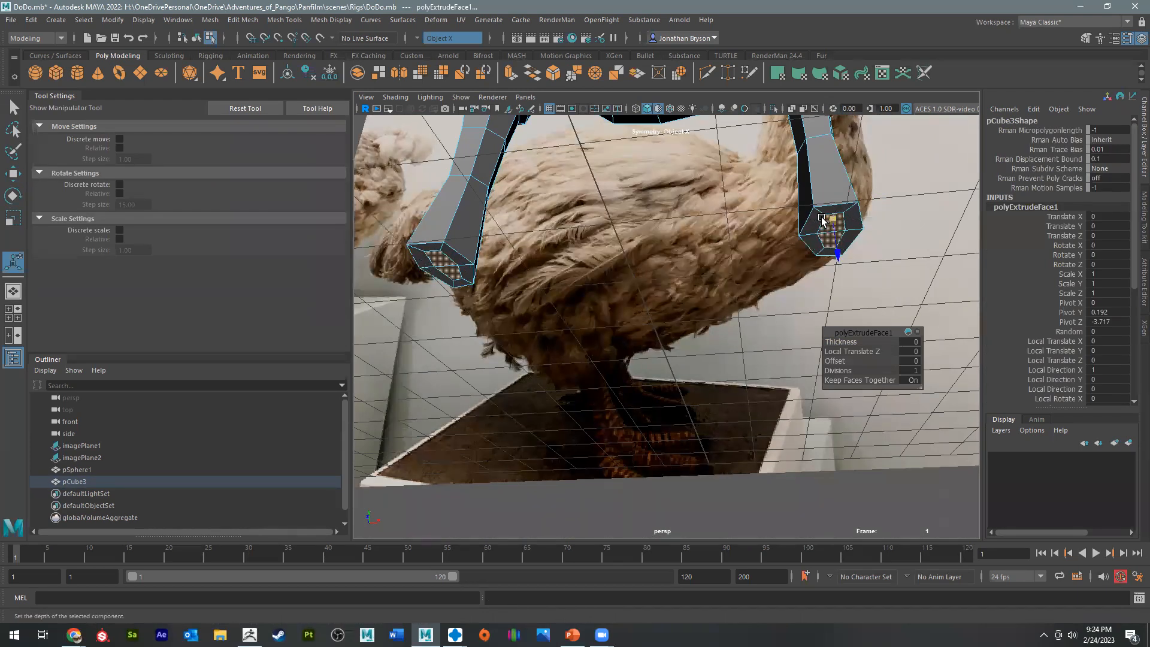
pyautogui.press('w')
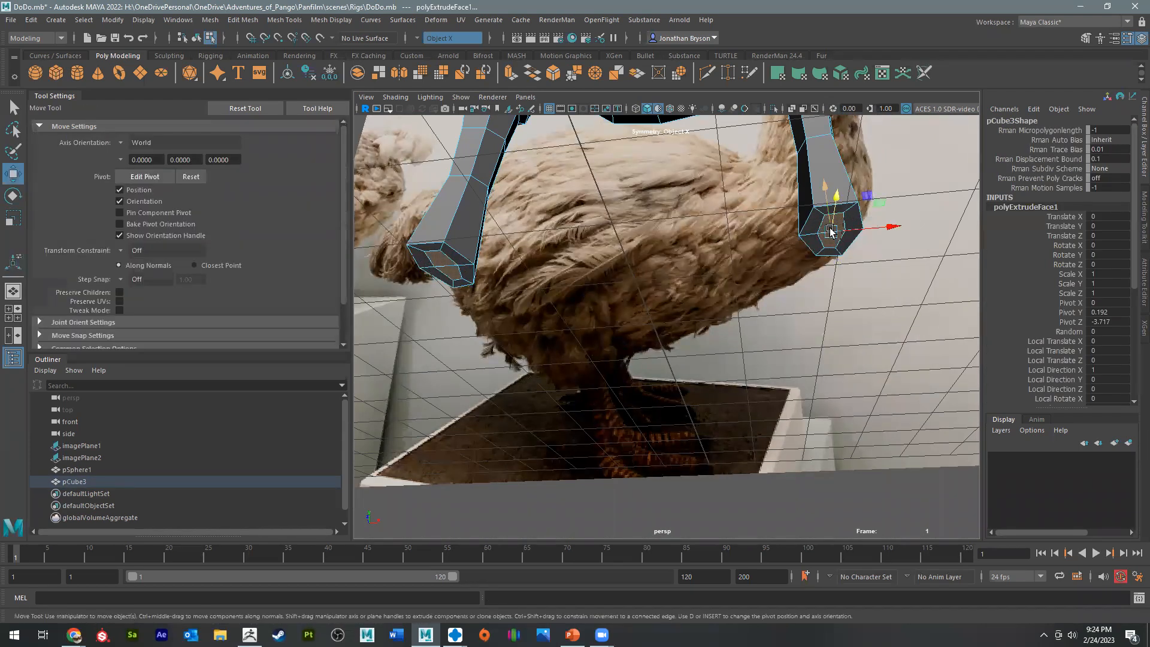
# Step: Select the tapered side faces around the foot base and extrude them as separate toes with Keep Faces Together off
pyautogui.keyDown('alt'); pyautogui.moveTo(781, 254); pyautogui.dragTo(824, 323); pyautogui.keyUp('alt')
pyautogui.keyDown('alt'); pyautogui.moveTo(752, 366); pyautogui.dragTo(681, 321, button='middle'); pyautogui.keyUp('alt')
pyautogui.keyDown('alt'); pyautogui.moveTo(681, 321); pyautogui.dragTo(821, 300, button='right'); pyautogui.keyUp('alt')
pyautogui.click(824, 278)
pyautogui.keyDown('alt'); pyautogui.moveTo(777, 287); pyautogui.dragTo(599, 295); pyautogui.keyUp('alt')
pyautogui.keyDown('shift'); pyautogui.click(839, 285); pyautogui.keyUp('shift')
pyautogui.keyDown('shift'); pyautogui.click(540, 278); pyautogui.keyUp('shift')
pyautogui.keyDown('shift'); pyautogui.click(530, 302); pyautogui.keyUp('shift')
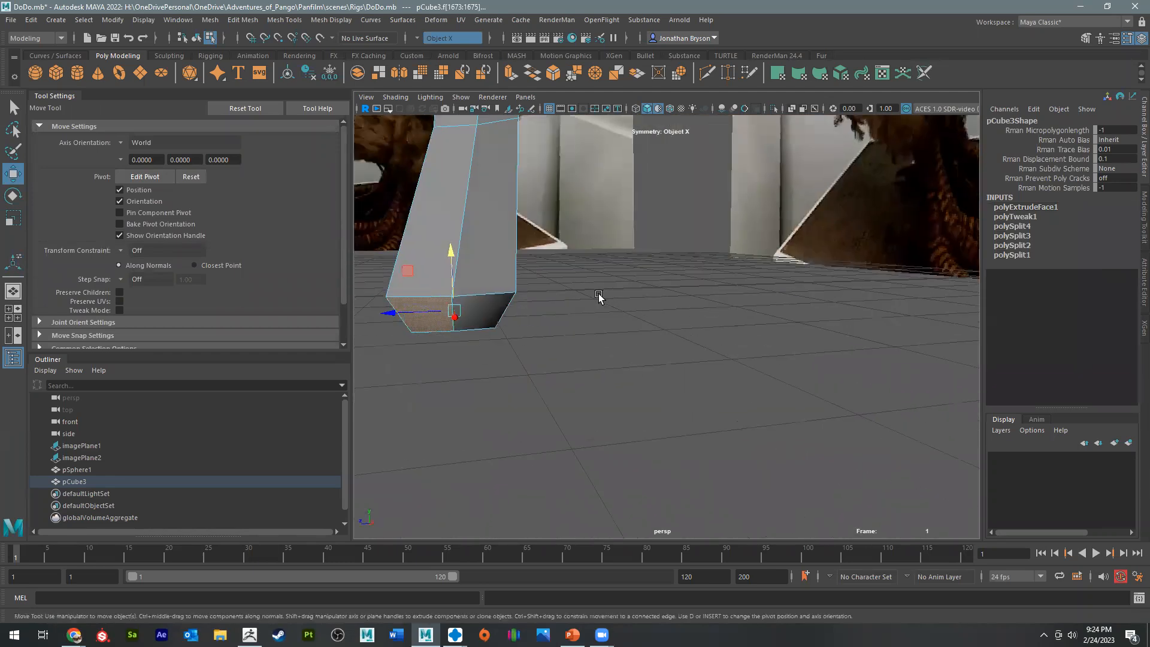
pyautogui.hotkey('ctrl', 'e')
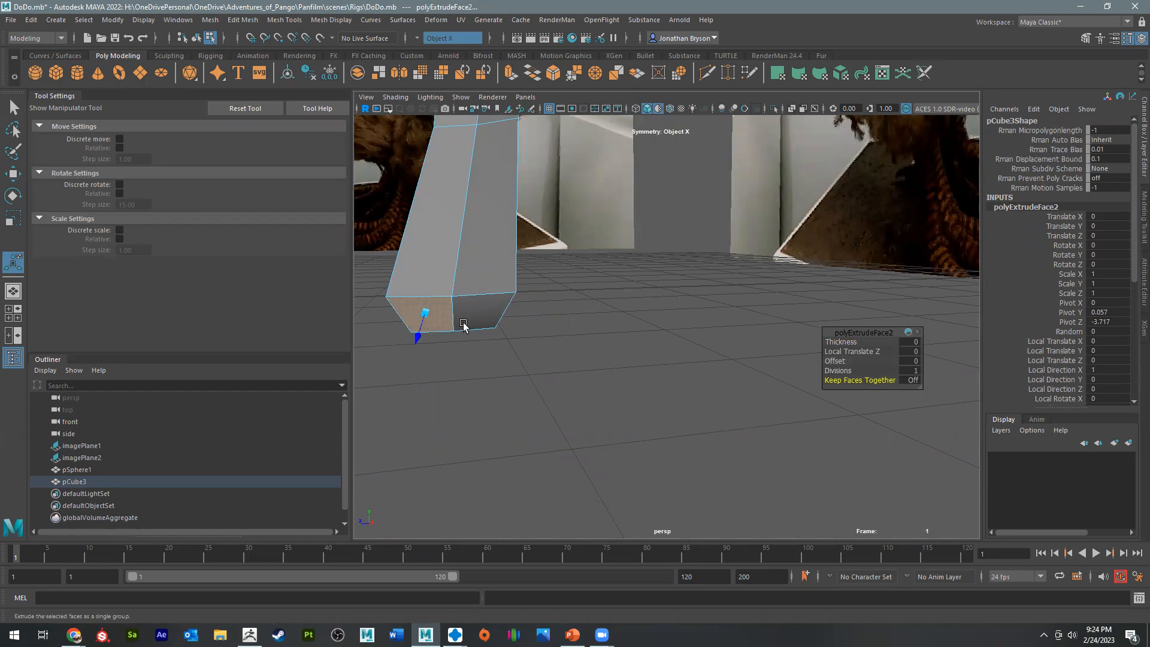
pyautogui.keyDown('alt'); pyautogui.moveTo(567, 341); pyautogui.dragTo(852, 407); pyautogui.keyUp('alt')
pyautogui.keyDown('alt'); pyautogui.moveTo(737, 406); pyautogui.dragTo(629, 366); pyautogui.keyUp('alt')
# Step: Move the front toe's end face forward, extrude another segment from it, and adjust its angle
pyautogui.click(684, 308)
pyautogui.press('w')
pyautogui.moveTo(613, 288); pyautogui.dragTo(580, 280)
pyautogui.hotkey('ctrl', 'e')
pyautogui.press('w')
pyautogui.press('e')
# Step: Extrude the front toe another 0.467, rotate and enlarge its end, and extrude a tapered tip
pyautogui.hotkey('ctrl', 'e')
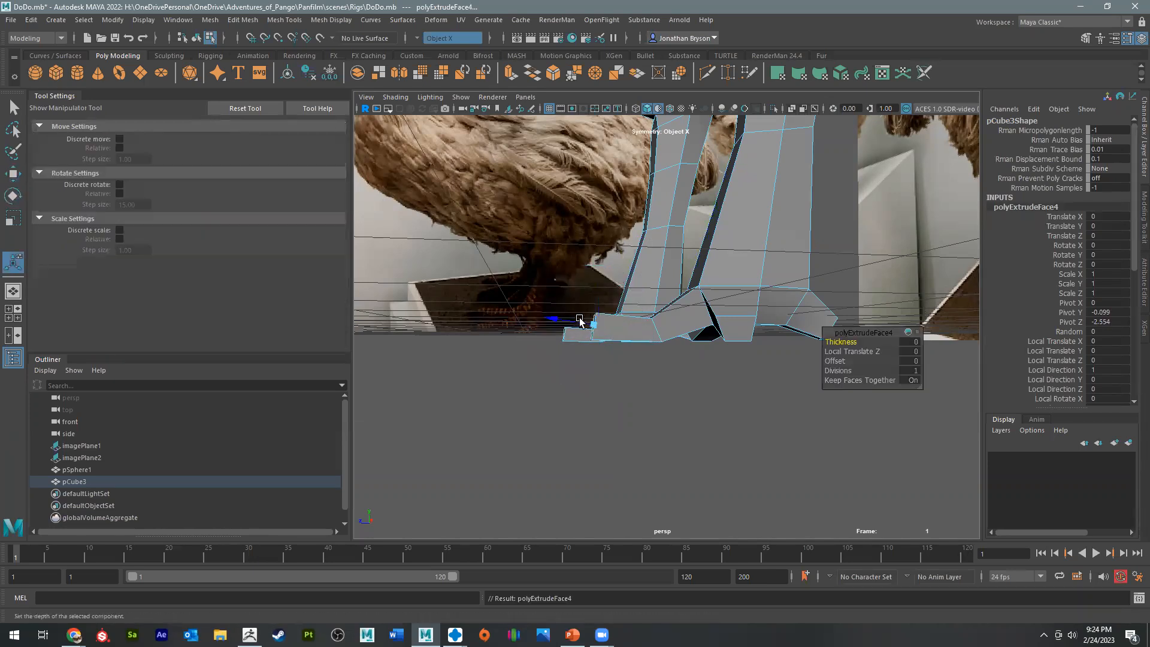
pyautogui.moveTo(556, 326); pyautogui.dragTo(486, 307)
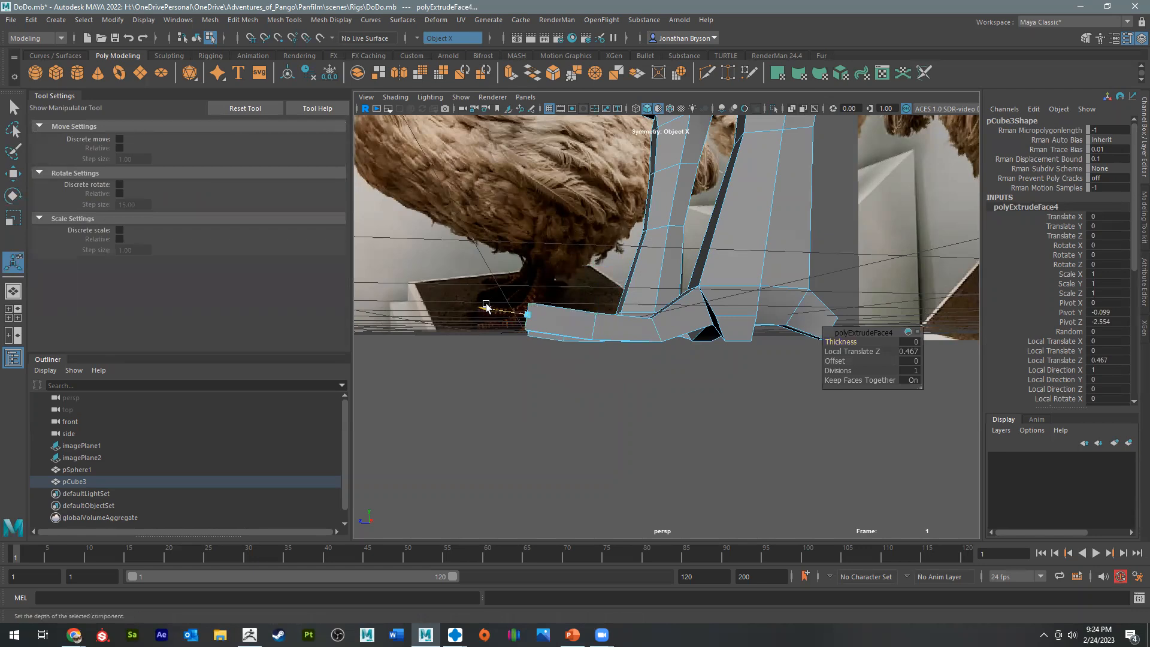
pyautogui.press('e')
pyautogui.press('r')
pyautogui.keyDown('alt'); pyautogui.moveTo(499, 352); pyautogui.dragTo(569, 295); pyautogui.keyUp('alt')
pyautogui.hotkey('ctrl', 'e')
pyautogui.press('e')
pyautogui.press('r')
# Step: Select the end face of the neighbouring toe and examine the feet in proportion to the whole dodo
pyautogui.click(711, 377)
pyautogui.keyDown('alt'); pyautogui.moveTo(616, 224); pyautogui.dragTo(720, 359, button='middle'); pyautogui.keyUp('alt')
pyautogui.keyDown('alt'); pyautogui.moveTo(721, 359); pyautogui.dragTo(621, 336, button='right'); pyautogui.keyUp('alt')
pyautogui.keyDown('alt'); pyautogui.moveTo(621, 336); pyautogui.dragTo(521, 144); pyautogui.keyUp('alt')
pyautogui.keyDown('alt'); pyautogui.moveTo(503, 129); pyautogui.dragTo(531, 203, button='middle'); pyautogui.keyUp('alt')
pyautogui.keyDown('alt'); pyautogui.moveTo(531, 203); pyautogui.dragTo(551, 204); pyautogui.keyUp('alt')
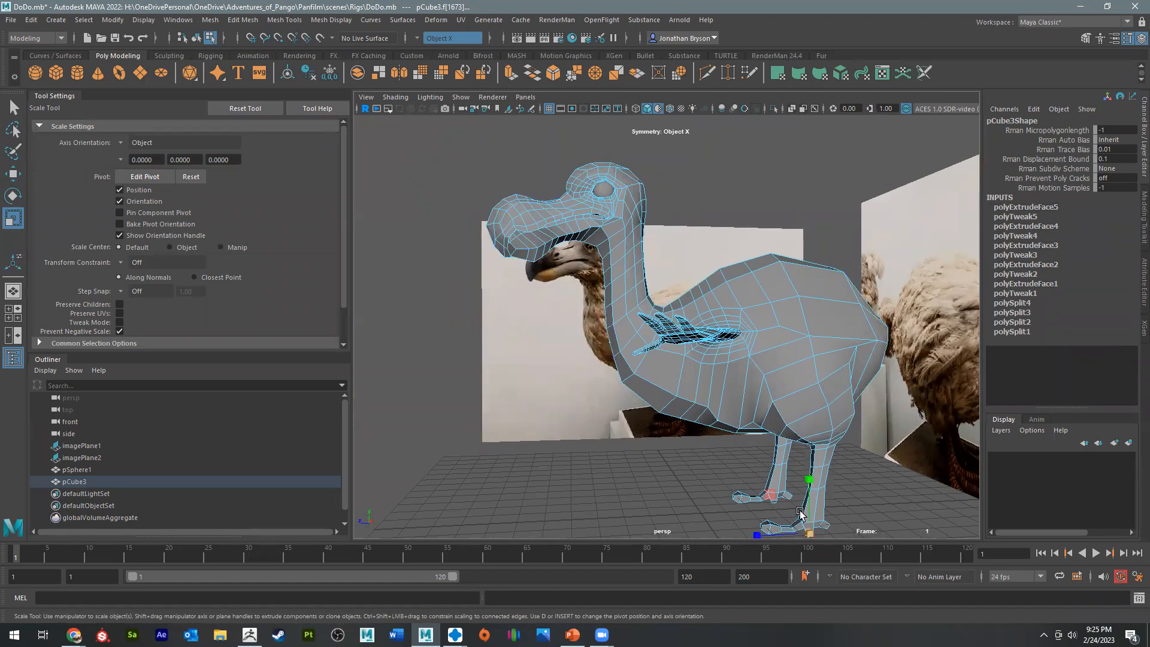
pyautogui.keyDown('alt'); pyautogui.moveTo(814, 498); pyautogui.dragTo(919, 434); pyautogui.keyUp('alt')
pyautogui.keyDown('alt'); pyautogui.moveTo(919, 433); pyautogui.dragTo(952, 455, button='right'); pyautogui.keyUp('alt')
pyautogui.keyDown('alt'); pyautogui.moveTo(953, 455); pyautogui.dragTo(919, 508); pyautogui.keyUp('alt')
pyautogui.keyDown('alt'); pyautogui.moveTo(919, 509); pyautogui.dragTo(785, 459, button='middle'); pyautogui.keyUp('alt')
pyautogui.keyDown('alt'); pyautogui.moveTo(785, 459); pyautogui.dragTo(669, 316); pyautogui.keyUp('alt')
pyautogui.keyDown('alt'); pyautogui.moveTo(721, 390); pyautogui.dragTo(764, 432); pyautogui.keyUp('alt')
pyautogui.keyDown('alt'); pyautogui.moveTo(785, 374); pyautogui.dragTo(802, 392); pyautogui.keyUp('alt')
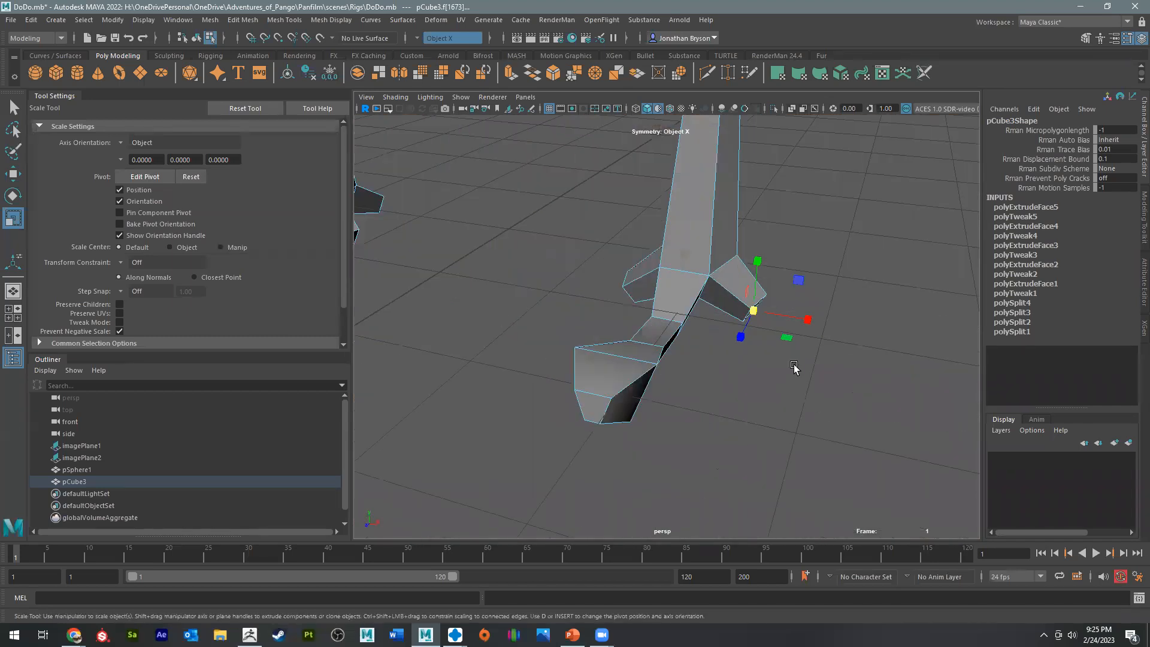
# Step: Reposition and rotate the second toe's end face so the toe points forward and outward
pyautogui.press('w')
pyautogui.moveTo(752, 308); pyautogui.dragTo(754, 497)
pyautogui.hotkey('ctrl', 'z')
pyautogui.press('e')
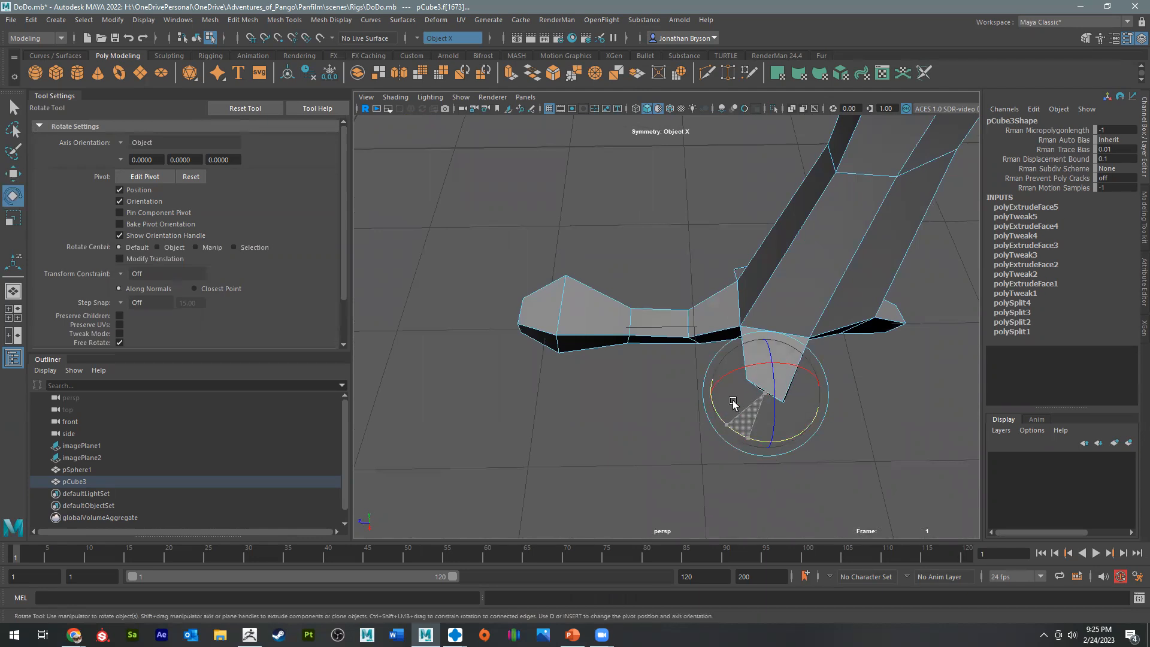
pyautogui.press('w')
pyautogui.keyDown('alt'); pyautogui.moveTo(711, 397); pyautogui.dragTo(619, 350); pyautogui.keyUp('alt')
# Step: Extrude a segment from the second toe's end face and rotate it to follow the toe's direction
pyautogui.hotkey('ctrl', 'e')
pyautogui.press('e')
pyautogui.moveTo(626, 288); pyautogui.dragTo(657, 290)
# Step: Extrude the second toe again, move its end outward, and rotate and enlarge it into a rounded pad
pyautogui.hotkey('ctrl', 'e')
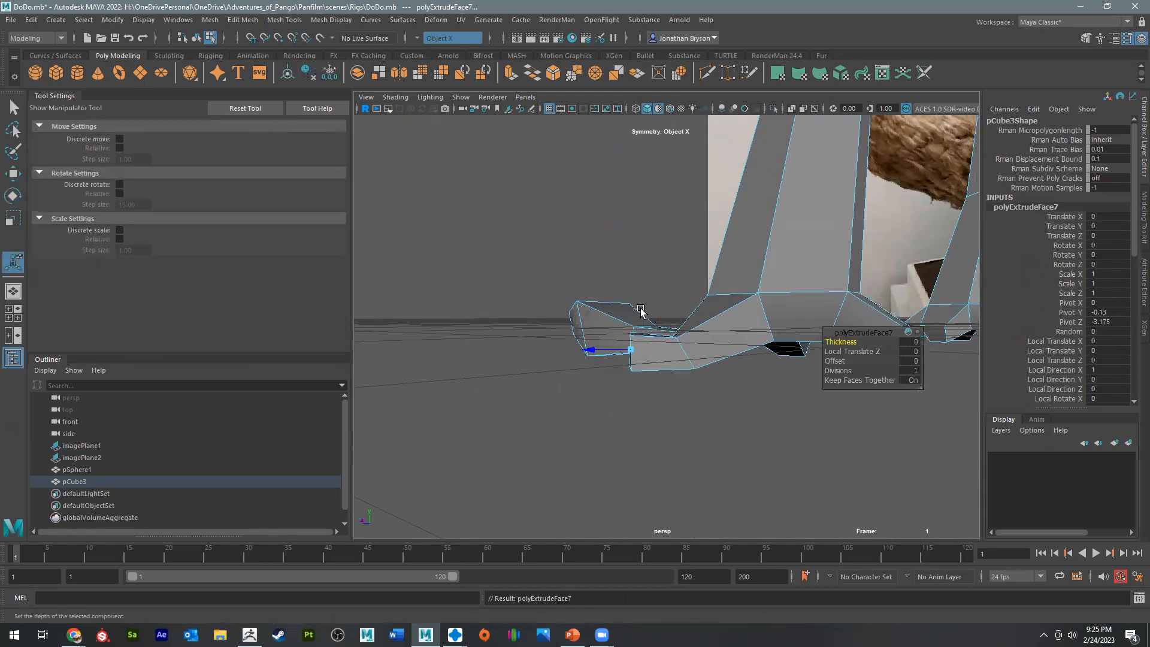
pyautogui.press('w')
pyautogui.moveTo(626, 358); pyautogui.dragTo(563, 350)
pyautogui.press('e')
pyautogui.press('r')
pyautogui.moveTo(573, 346)
pyautogui.keyDown('alt'); pyautogui.mouseDown()
pyautogui.moveTo(599, 407)
pyautogui.moveTo(578, 438)
pyautogui.moveTo(527, 447)
pyautogui.moveTo(512, 435)
pyautogui.moveTo(542, 437)
pyautogui.moveTo(593, 398)
pyautogui.moveTo(582, 354)
pyautogui.mouseUp(); pyautogui.keyUp('alt')
# Step: Extrude the second toe's end into a smaller tip, then move and rotate the tip into place
pyautogui.press('w')
pyautogui.hotkey('ctrl', 'e')
pyautogui.press('e')
pyautogui.press('r')
pyautogui.press('w')
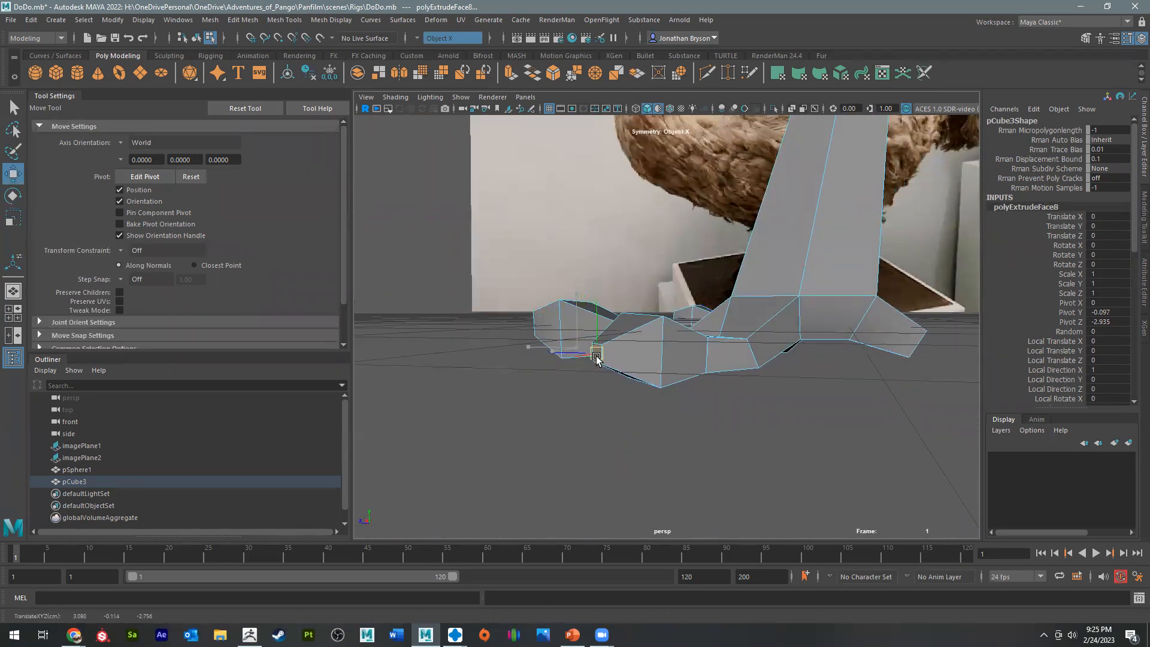
pyautogui.press('e')
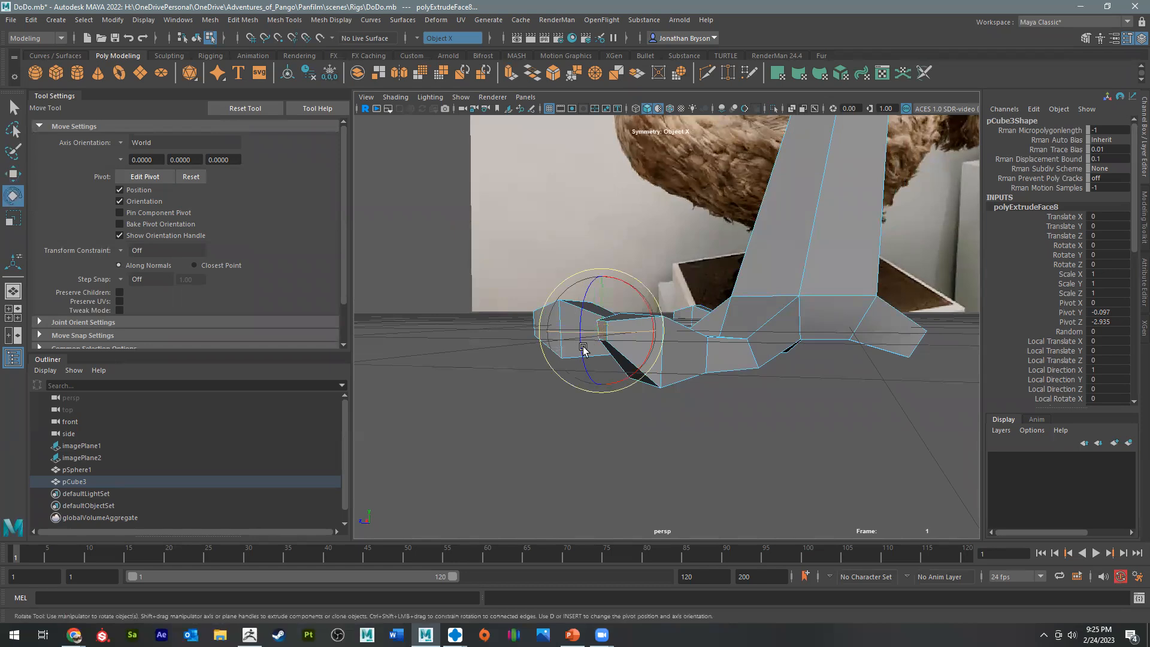
pyautogui.keyDown('alt'); pyautogui.moveTo(590, 313); pyautogui.dragTo(546, 348); pyautogui.keyUp('alt')
pyautogui.press('w')
pyautogui.press('e')
pyautogui.moveTo(580, 300); pyautogui.dragTo(519, 275)
# Step: Lower the front toe's tip face and rotate it so the tip slopes down to the floor
pyautogui.keyDown('alt'); pyautogui.moveTo(559, 321); pyautogui.dragTo(601, 334); pyautogui.keyUp('alt')
pyautogui.click(512, 333)
pyautogui.keyDown('alt'); pyautogui.moveTo(512, 333); pyautogui.dragTo(800, 391); pyautogui.keyUp('alt')
pyautogui.press('w')
pyautogui.moveTo(767, 299); pyautogui.dragTo(738, 382)
pyautogui.press('e')
pyautogui.press('w')
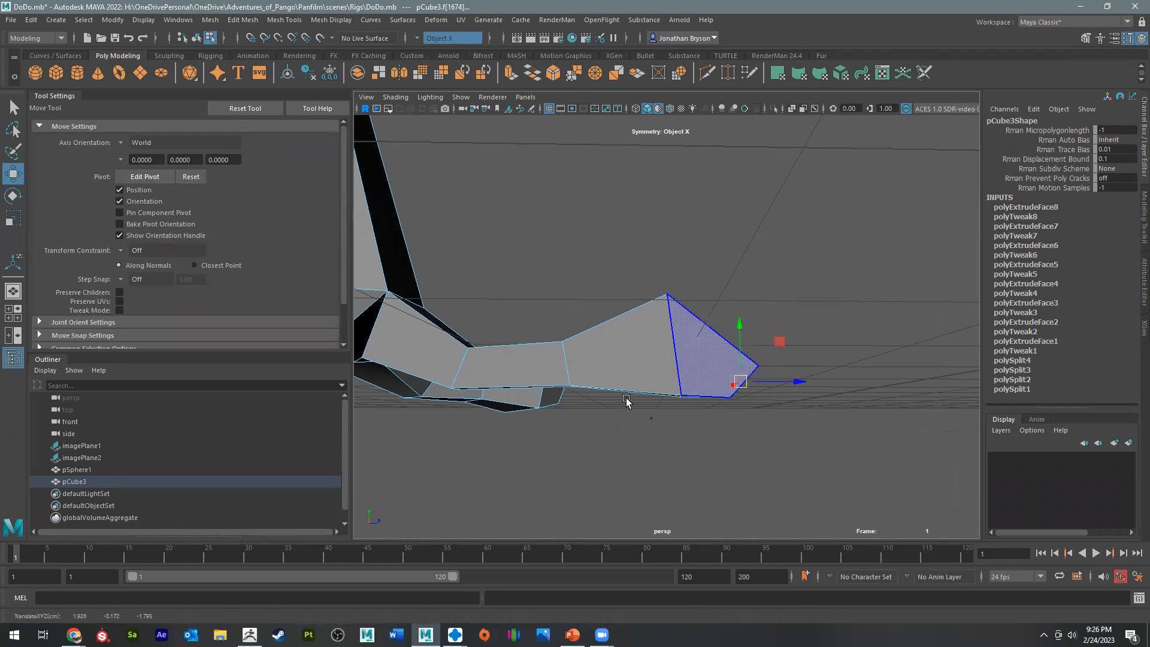
# Step: Extrude the third toe's base face by 0.217, then move and rotate its end outward
pyautogui.keyDown('alt'); pyautogui.moveTo(627, 401); pyautogui.dragTo(713, 417); pyautogui.keyUp('alt')
pyautogui.click(575, 374)
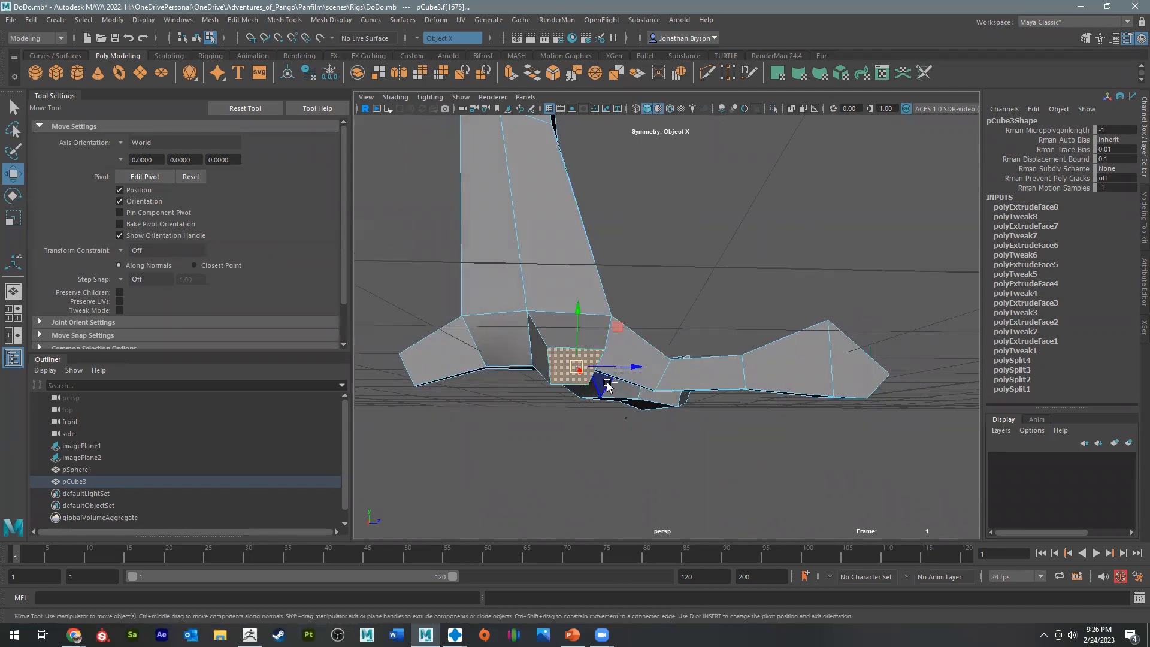
pyautogui.hotkey('ctrl', 'e')
pyautogui.keyDown('alt'); pyautogui.moveTo(575, 377); pyautogui.dragTo(514, 386); pyautogui.keyUp('alt')
pyautogui.press('e')
pyautogui.keyDown('alt'); pyautogui.moveTo(513, 436); pyautogui.dragTo(634, 484); pyautogui.keyUp('alt')
pyautogui.press('w')
pyautogui.moveTo(658, 434)
pyautogui.mouseDown()
pyautogui.moveTo(713, 445)
pyautogui.moveTo(664, 416)
pyautogui.mouseUp()
pyautogui.press('e')
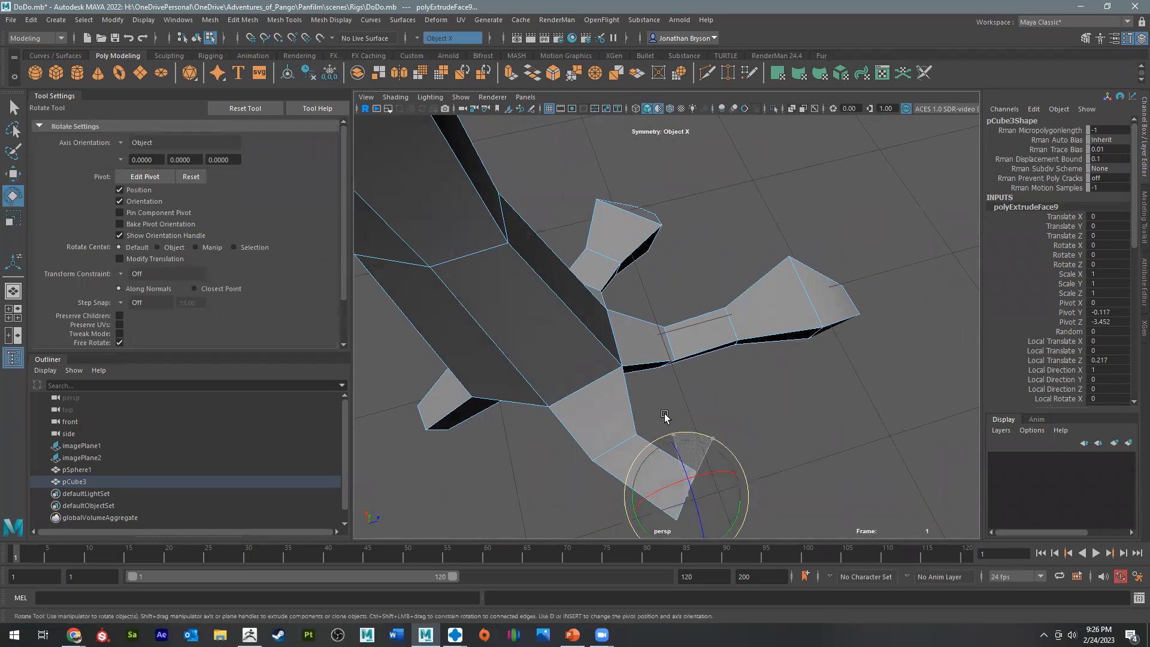
# Step: Raise the third toe's end face and rotate it to level the segment with the floor
pyautogui.keyDown('alt'); pyautogui.moveTo(668, 458); pyautogui.dragTo(709, 412); pyautogui.keyUp('alt')
pyautogui.press('w')
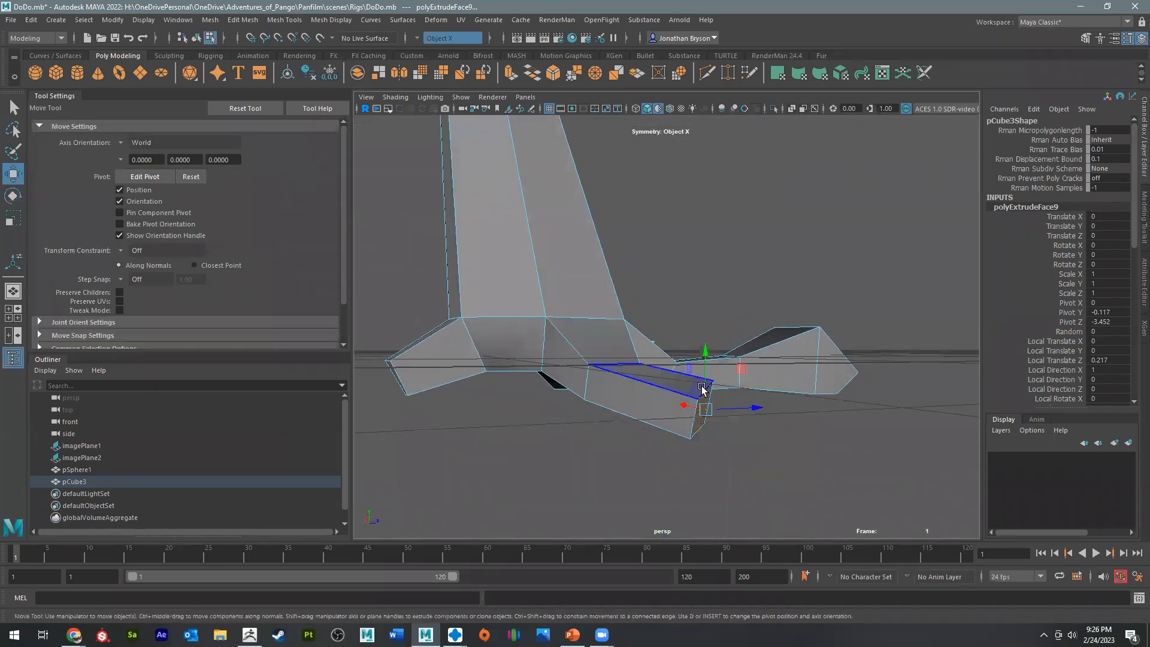
pyautogui.press('e')
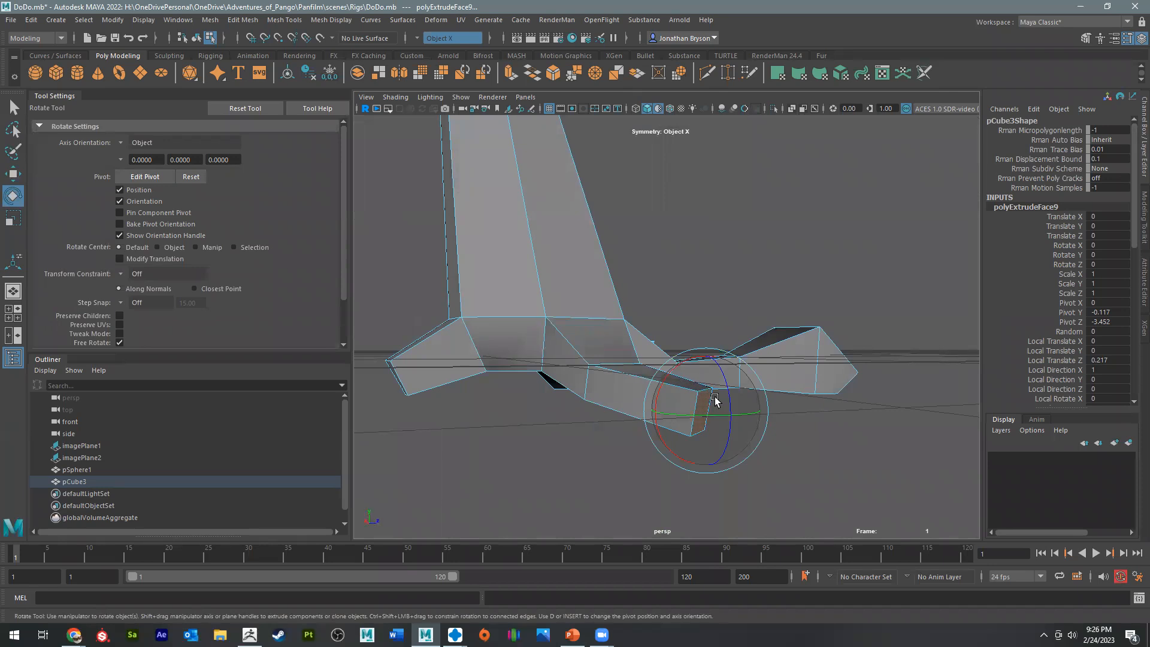
pyautogui.press('w')
pyautogui.moveTo(694, 355); pyautogui.dragTo(705, 328)
pyautogui.press('e')
pyautogui.moveTo(742, 363); pyautogui.dragTo(738, 358)
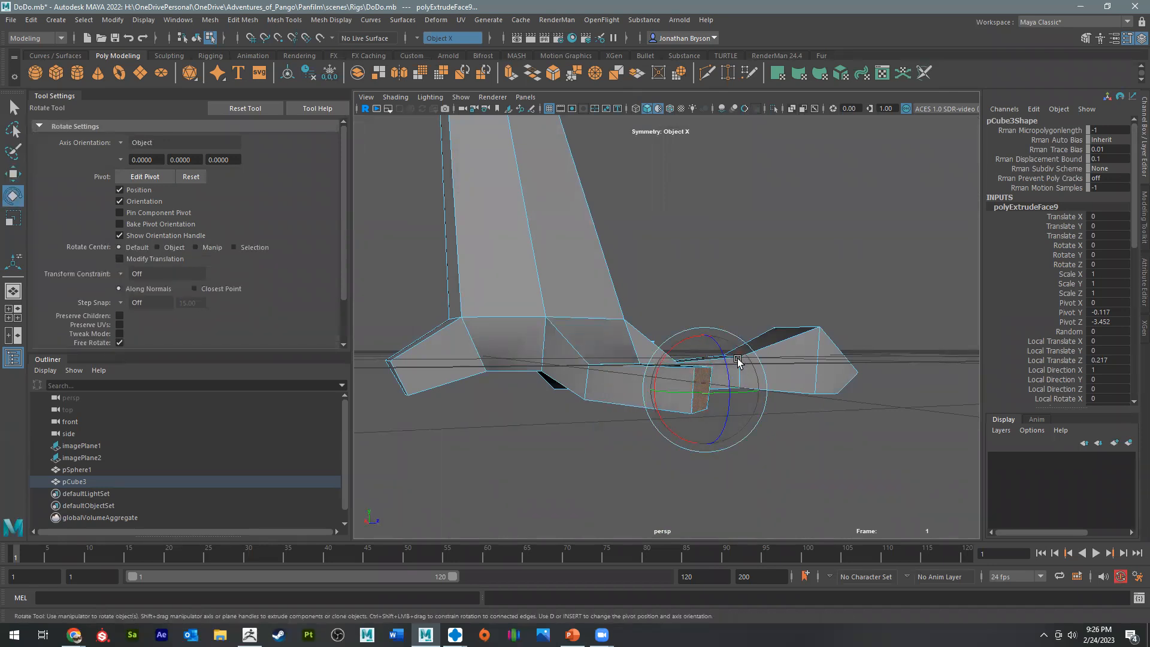
# Step: Extrude the third toe again, move its end forward, and scale it up into a pad
pyautogui.hotkey('ctrl', 'e')
pyautogui.press('w')
pyautogui.moveTo(704, 392); pyautogui.dragTo(748, 388)
pyautogui.press('e')
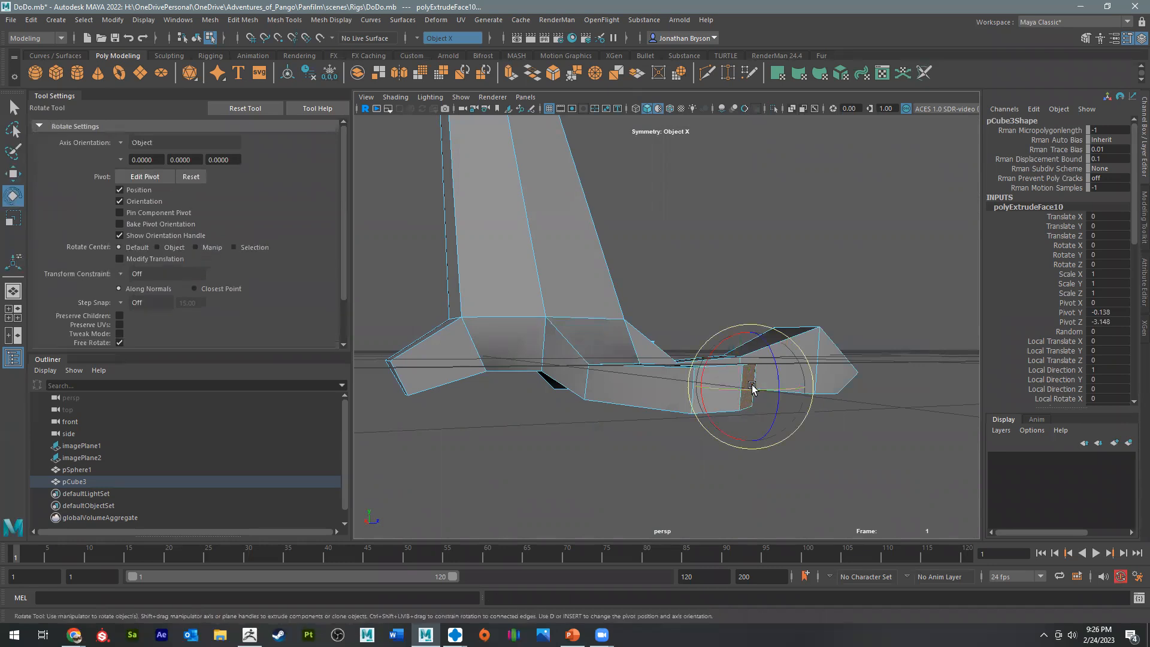
pyautogui.press('r')
pyautogui.moveTo(748, 384); pyautogui.dragTo(835, 328)
# Step: Extrude the third toe's pad end face, move it forward, and scale it down into a tip
pyautogui.press('w')
pyautogui.hotkey('ctrl', 'e')
pyautogui.press('w')
pyautogui.moveTo(805, 367); pyautogui.dragTo(834, 354)
pyautogui.press('e')
pyautogui.press('r')
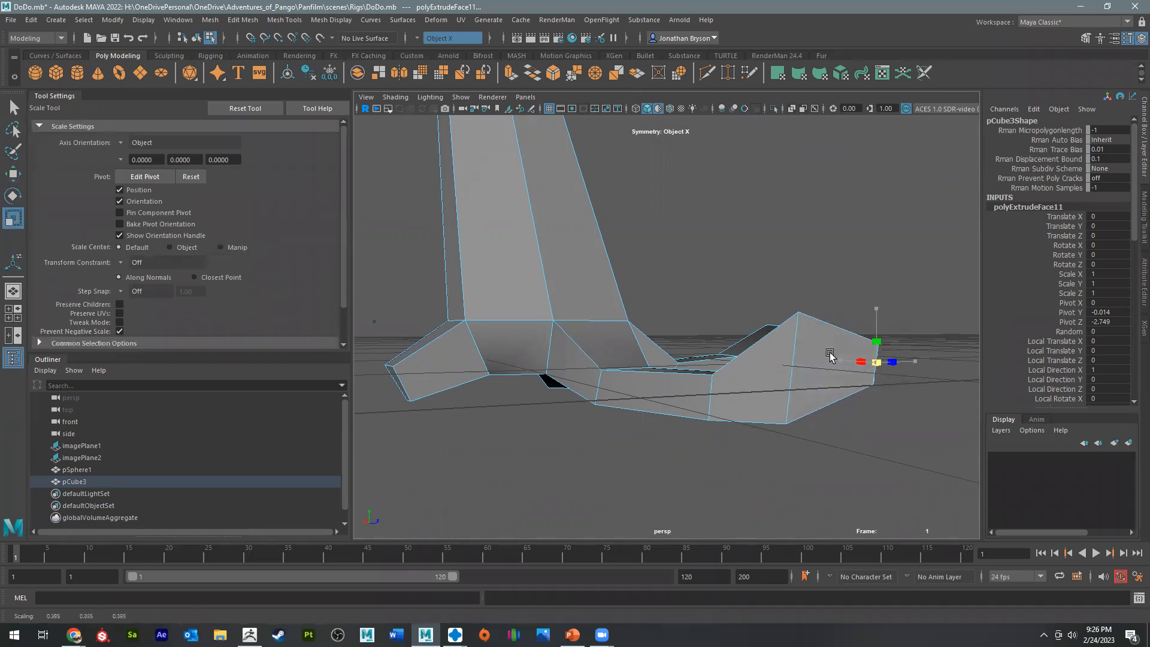
pyautogui.press('w')
# Step: Move the edges at the third toe's two joints to even out the toe's segments
pyautogui.moveTo(890, 317); pyautogui.dragTo(785, 380)
pyautogui.moveTo(711, 470); pyautogui.dragTo(740, 328)
pyautogui.moveTo(740, 328); pyautogui.dragTo(740, 278, button='right')
pyautogui.click(739, 326)
pyautogui.moveTo(733, 414); pyautogui.dragTo(737, 406)
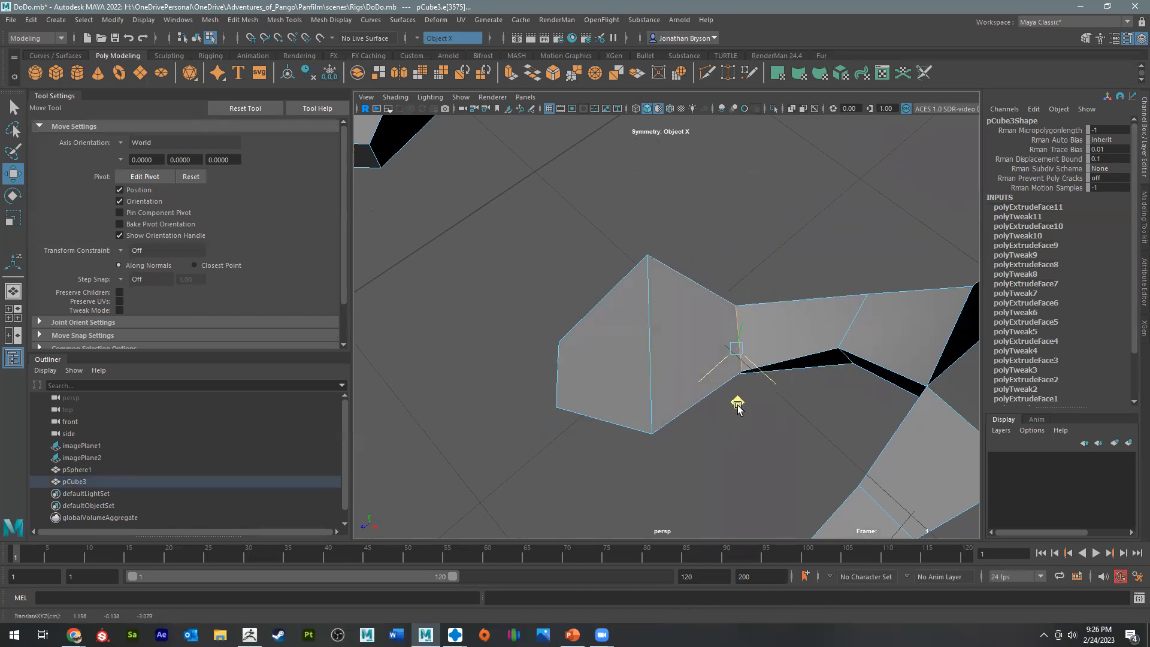
pyautogui.moveTo(837, 347); pyautogui.dragTo(814, 326, button='right')
pyautogui.click(838, 354)
pyautogui.moveTo(840, 358); pyautogui.dragTo(846, 359)
# Step: Extrude the back face of the leg base and move its end backward as the back toe's first segment
pyautogui.keyDown('alt'); pyautogui.moveTo(779, 407); pyautogui.dragTo(684, 307); pyautogui.keyUp('alt')
pyautogui.moveTo(654, 264); pyautogui.dragTo(656, 290, button='right')
pyautogui.click(659, 282)
pyautogui.keyDown('alt'); pyautogui.moveTo(698, 345); pyautogui.dragTo(738, 343); pyautogui.keyUp('alt')
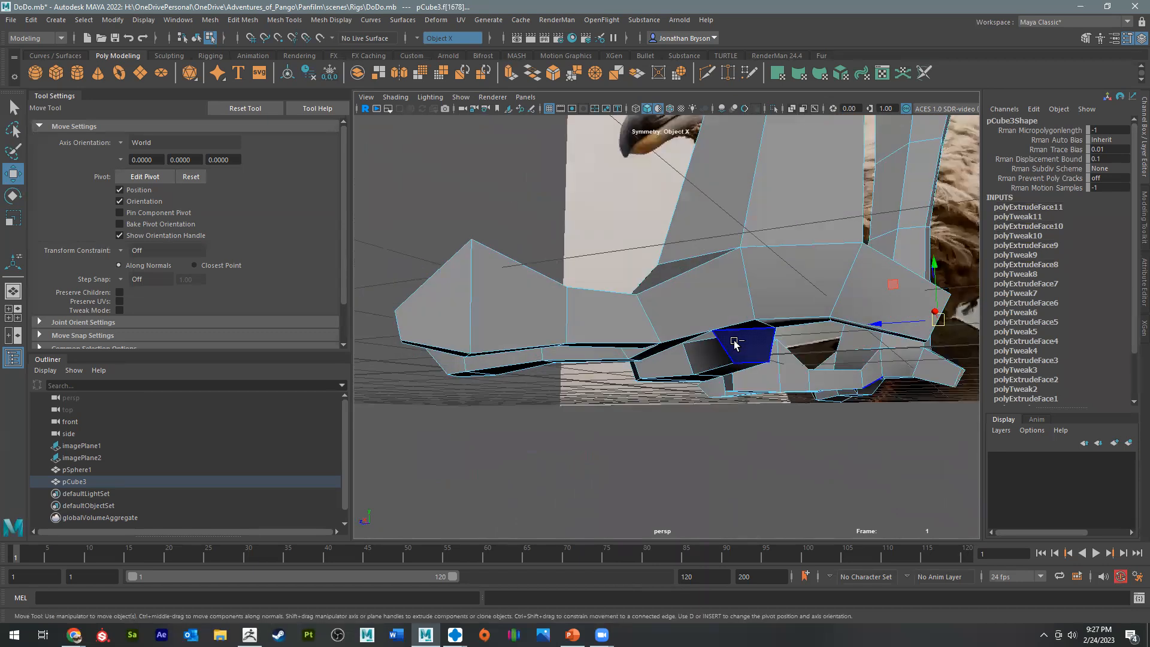
pyautogui.hotkey('ctrl', 'e')
pyautogui.press('w')
pyautogui.keyDown('alt'); pyautogui.moveTo(899, 327); pyautogui.dragTo(718, 358, button='middle'); pyautogui.keyUp('alt')
pyautogui.moveTo(733, 355); pyautogui.dragTo(819, 356)
pyautogui.press('e')
pyautogui.press('r')
pyautogui.press('e')
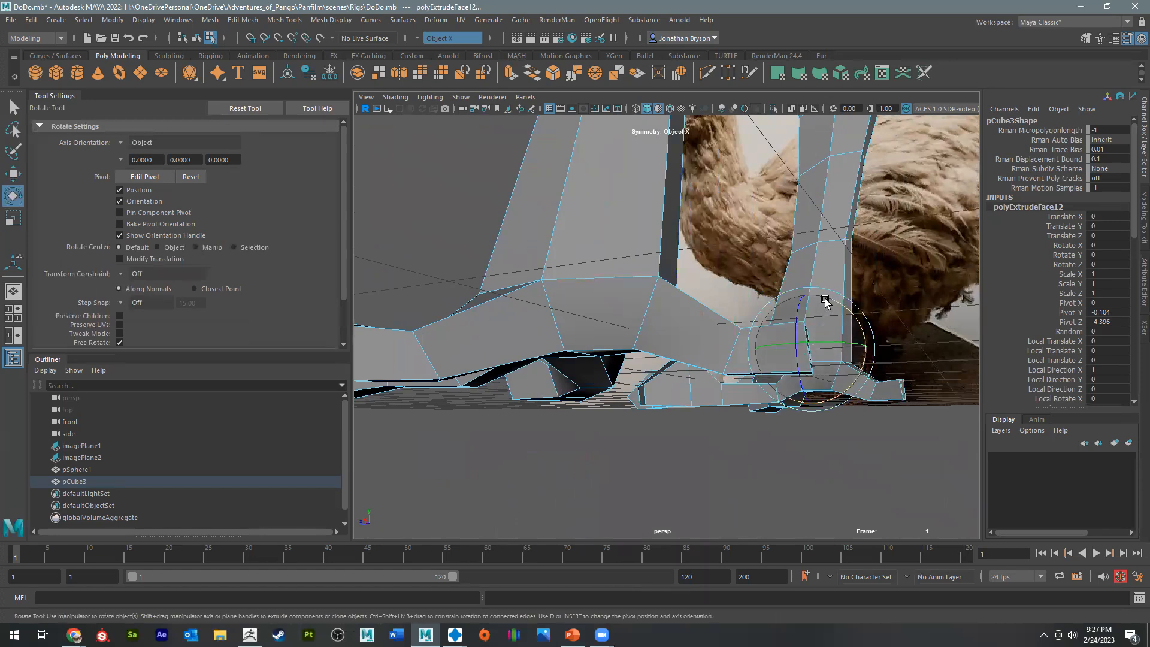
# Step: Extrude the back toe's end face again, move it backward, and scale it to form a pad segment
pyautogui.hotkey('ctrl', 'e')
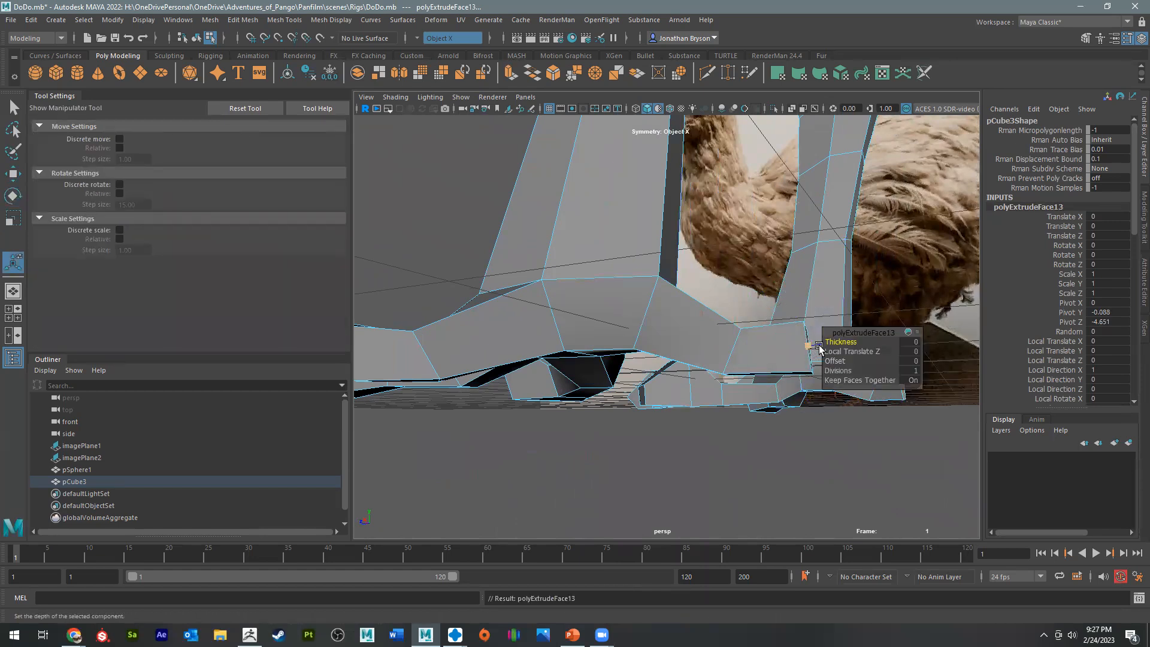
pyautogui.press('w')
pyautogui.keyDown('alt'); pyautogui.moveTo(756, 405); pyautogui.dragTo(773, 365); pyautogui.keyUp('alt')
pyautogui.press('r')
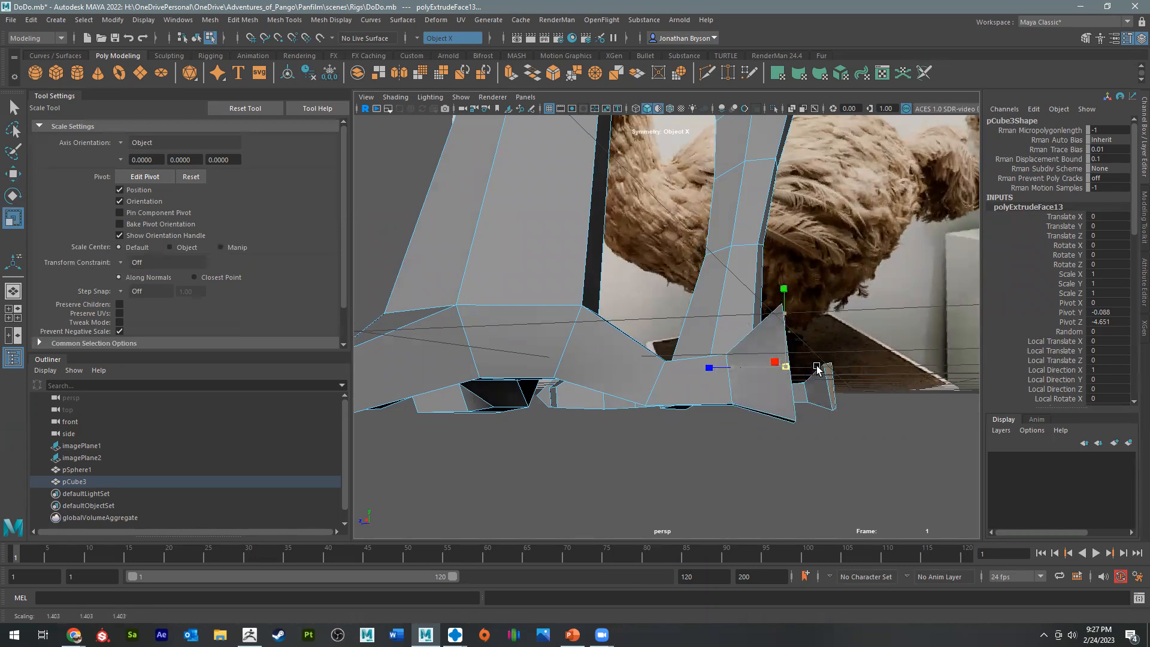
pyautogui.click(734, 392)
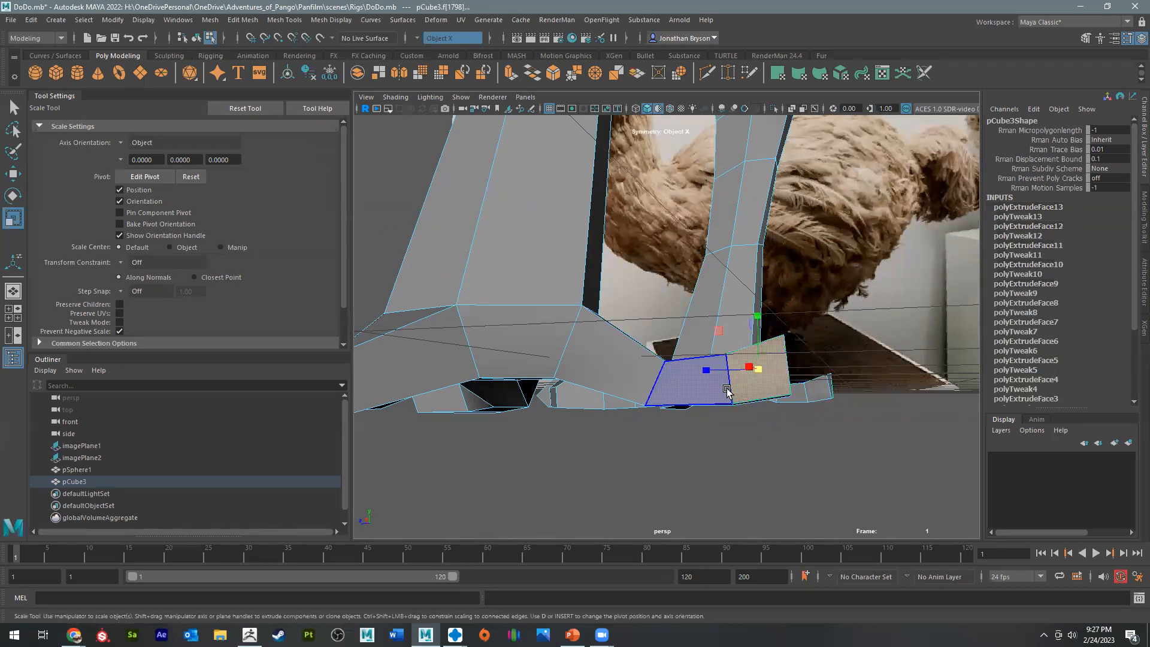
# Step: Scale up the edges where the back toe's pad meets its first segment
pyautogui.moveTo(726, 390); pyautogui.dragTo(726, 375, button='right')
pyautogui.moveTo(725, 376); pyautogui.dragTo(777, 329)
pyautogui.press('w')
pyautogui.keyDown('alt'); pyautogui.moveTo(735, 408); pyautogui.dragTo(670, 428); pyautogui.keyUp('alt')
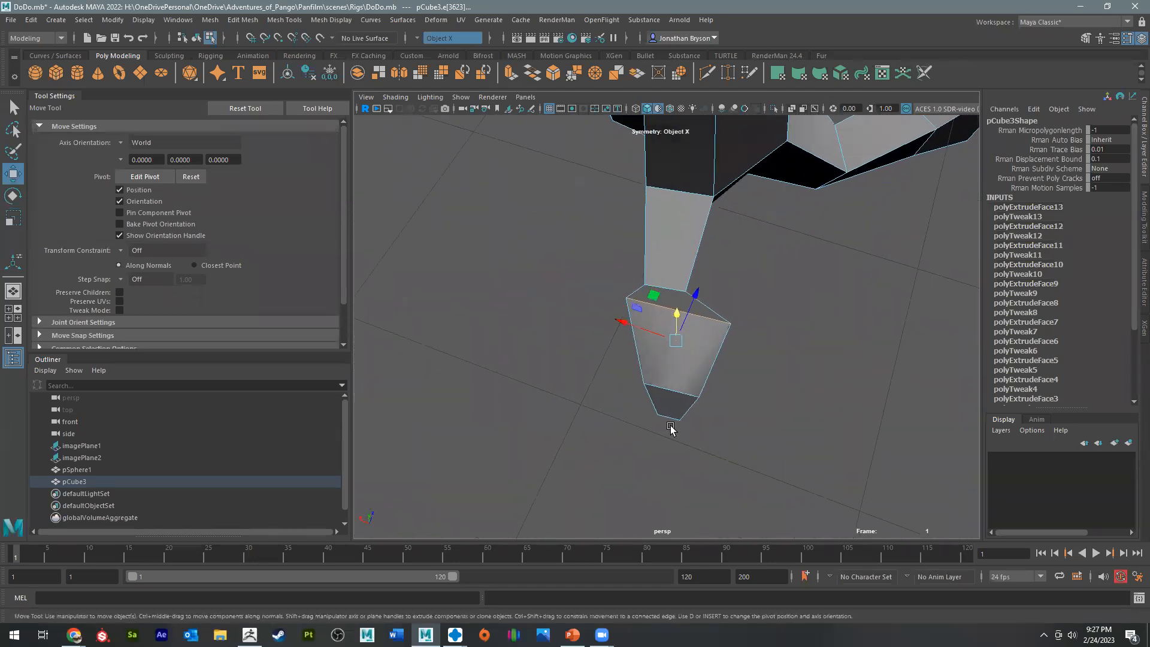
# Step: Move the widest edge of the back toe's pad to reshape the pad
pyautogui.click(689, 270)
pyautogui.rightClick(679, 270)
pyautogui.click(646, 398)
pyautogui.moveTo(674, 398); pyautogui.dragTo(669, 343, button='right')
pyautogui.click(675, 408)
pyautogui.keyDown('alt'); pyautogui.moveTo(693, 406); pyautogui.dragTo(682, 326); pyautogui.keyUp('alt')
pyautogui.moveTo(682, 305); pyautogui.dragTo(672, 266, button='right')
pyautogui.doubleClick(700, 363)
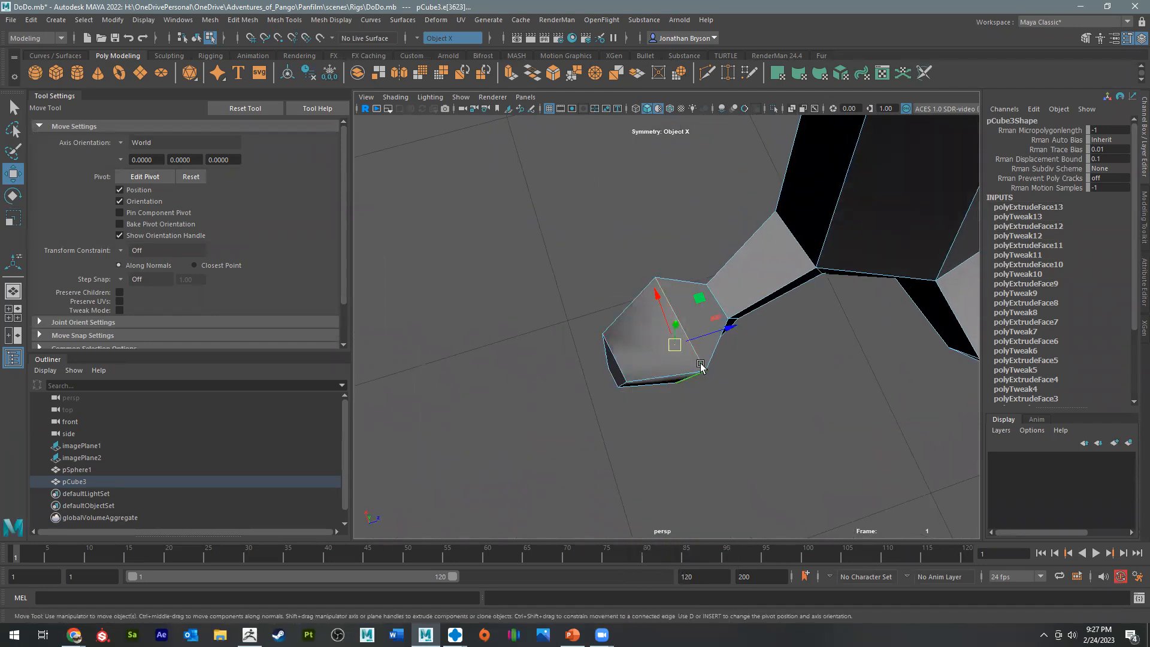
pyautogui.moveTo(675, 344); pyautogui.dragTo(664, 332)
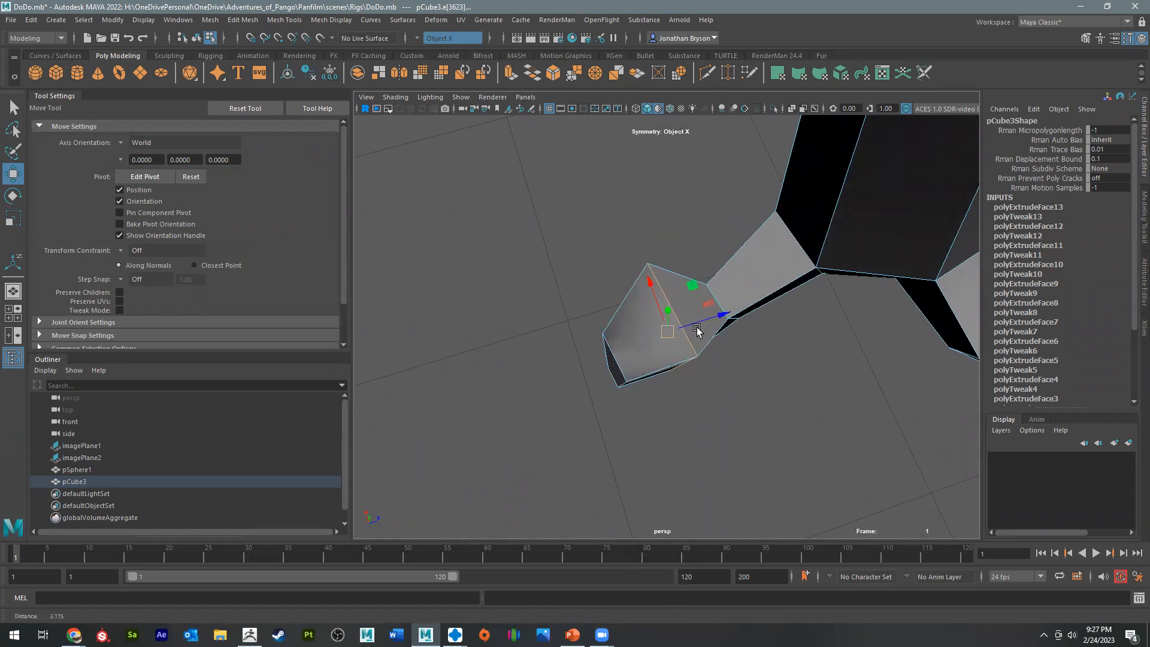
# Step: Examine both feet and legs from several angles against the reference images
pyautogui.keyDown('alt'); pyautogui.moveTo(697, 328); pyautogui.dragTo(739, 339, button='right'); pyautogui.keyUp('alt')
pyautogui.keyDown('alt'); pyautogui.moveTo(739, 339); pyautogui.dragTo(748, 358); pyautogui.keyUp('alt')
pyautogui.keyDown('alt'); pyautogui.moveTo(748, 358); pyautogui.dragTo(679, 371, button='right'); pyautogui.keyUp('alt')
pyautogui.keyDown('alt'); pyautogui.moveTo(679, 362); pyautogui.dragTo(577, 352); pyautogui.keyUp('alt')
pyautogui.keyDown('alt'); pyautogui.moveTo(617, 354); pyautogui.dragTo(580, 366, button='right'); pyautogui.keyUp('alt')
pyautogui.keyDown('alt'); pyautogui.moveTo(581, 366); pyautogui.dragTo(867, 322); pyautogui.keyUp('alt')
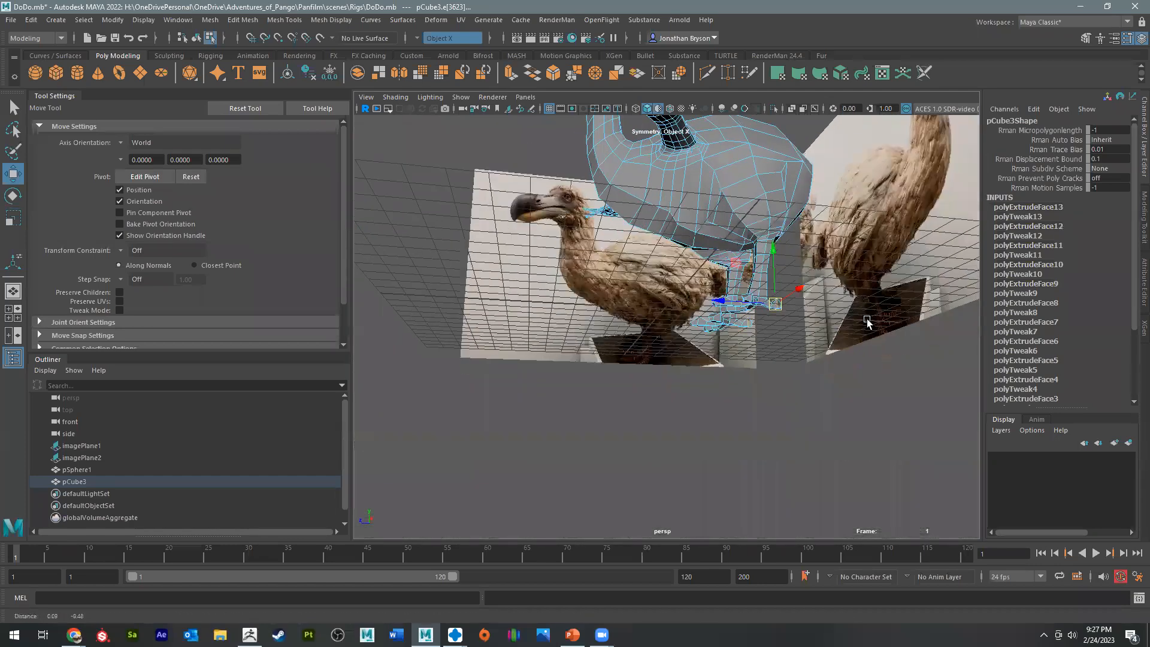
pyautogui.keyDown('alt'); pyautogui.moveTo(866, 321); pyautogui.dragTo(934, 335, button='right'); pyautogui.keyUp('alt')
pyautogui.keyDown('alt'); pyautogui.moveTo(621, 347); pyautogui.dragTo(431, 360, button='middle'); pyautogui.keyUp('alt')
pyautogui.keyDown('alt'); pyautogui.moveTo(599, 371); pyautogui.dragTo(716, 387, button='right'); pyautogui.keyUp('alt')
pyautogui.keyDown('alt'); pyautogui.moveTo(716, 387); pyautogui.dragTo(569, 354); pyautogui.keyUp('alt')
pyautogui.keyDown('alt'); pyautogui.moveTo(569, 354); pyautogui.dragTo(480, 263, button='middle'); pyautogui.keyUp('alt')
pyautogui.keyDown('alt'); pyautogui.moveTo(658, 359); pyautogui.dragTo(760, 382, button='right'); pyautogui.keyUp('alt')
pyautogui.keyDown('alt'); pyautogui.moveTo(760, 382); pyautogui.dragTo(695, 390); pyautogui.keyUp('alt')
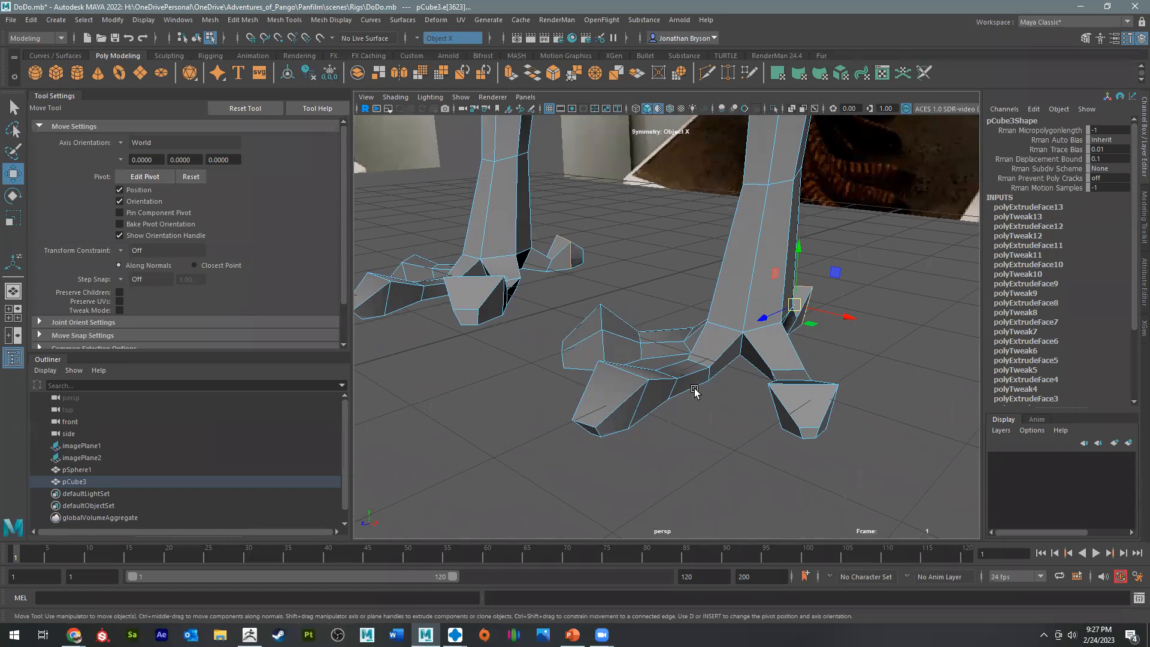
# Step: Insert a horizontal edge loop around the sides of all the toes with Multi-Cut
pyautogui.click(693, 390)
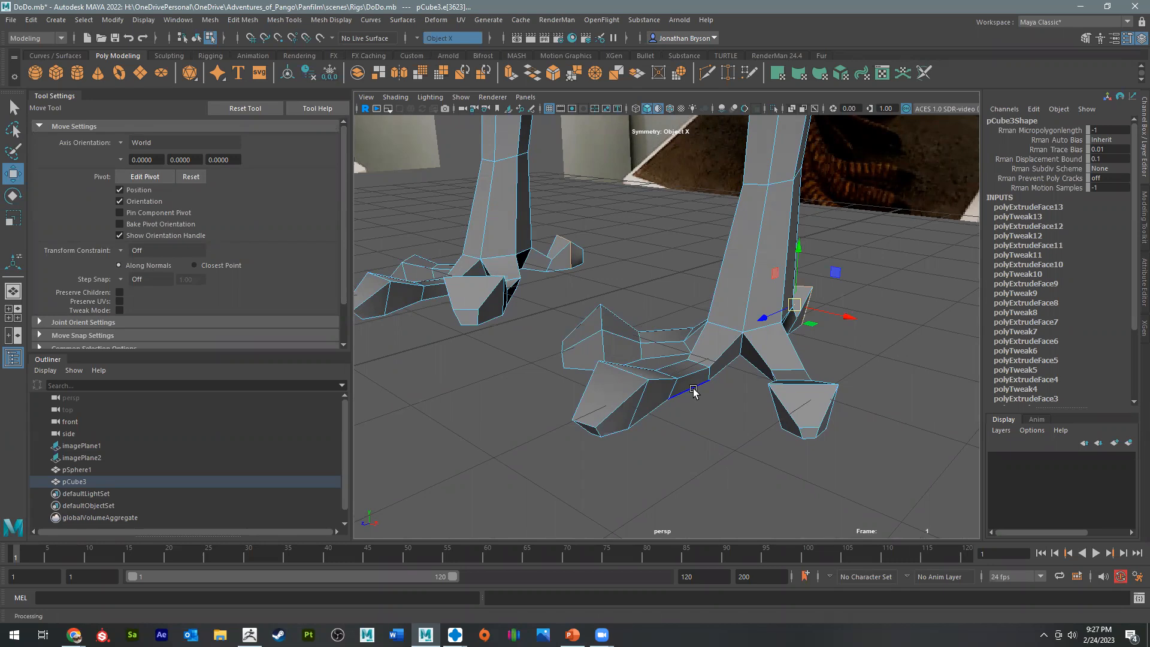
pyautogui.keyDown('alt'); pyautogui.moveTo(814, 376); pyautogui.dragTo(628, 306); pyautogui.keyUp('alt')
pyautogui.keyDown('alt'); pyautogui.moveTo(628, 305); pyautogui.dragTo(752, 501, button='right'); pyautogui.keyUp('alt')
pyautogui.keyDown('alt'); pyautogui.moveTo(752, 501); pyautogui.dragTo(752, 354, button='middle'); pyautogui.keyUp('alt')
pyautogui.keyDown('alt'); pyautogui.moveTo(701, 410); pyautogui.dragTo(785, 384, button='right'); pyautogui.keyUp('alt')
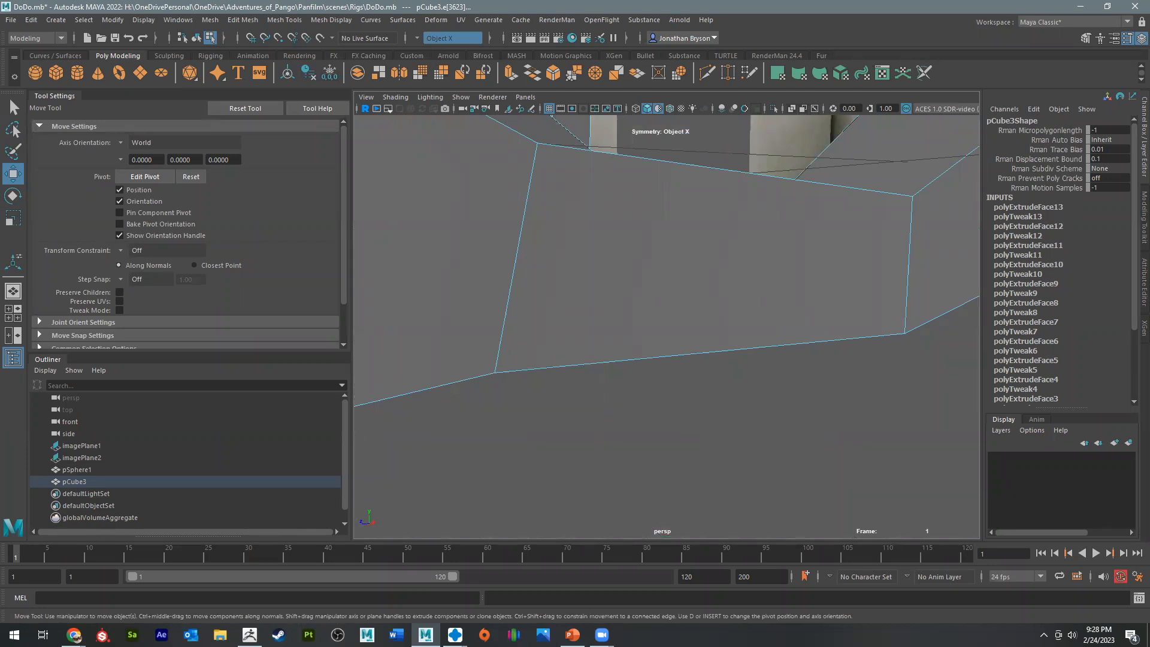
pyautogui.keyDown('alt'); pyautogui.moveTo(737, 303); pyautogui.dragTo(698, 339, button='middle'); pyautogui.keyUp('alt')
pyautogui.keyDown('alt'); pyautogui.moveTo(698, 339); pyautogui.dragTo(582, 458, button='right'); pyautogui.keyUp('alt')
pyautogui.keyDown('shift'); pyautogui.moveTo(641, 355); pyautogui.dragTo(575, 358, button='right'); pyautogui.keyUp('shift')
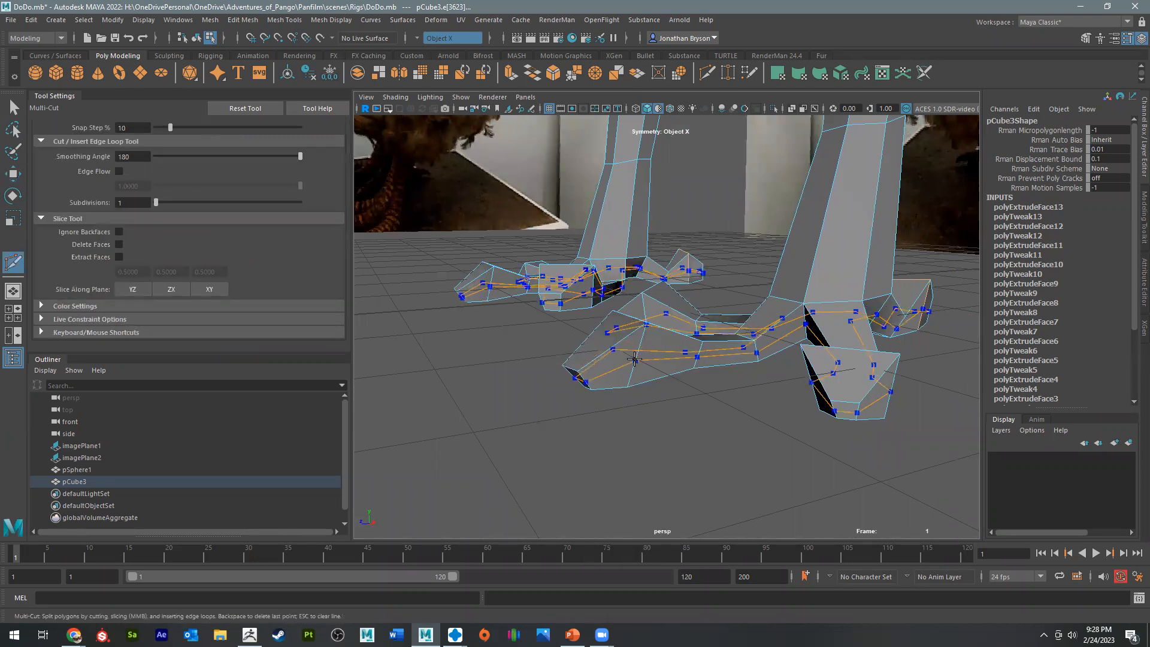
pyautogui.keyDown('ctrl'); pyautogui.click(635, 359); pyautogui.keyUp('ctrl')
# Step: Inspect the legs and feet from several angles to check the edge loop placement
pyautogui.keyDown('alt'); pyautogui.moveTo(672, 449); pyautogui.dragTo(616, 466); pyautogui.keyUp('alt')
pyautogui.keyDown('alt'); pyautogui.moveTo(616, 465); pyautogui.dragTo(637, 450, button='right'); pyautogui.keyUp('alt')
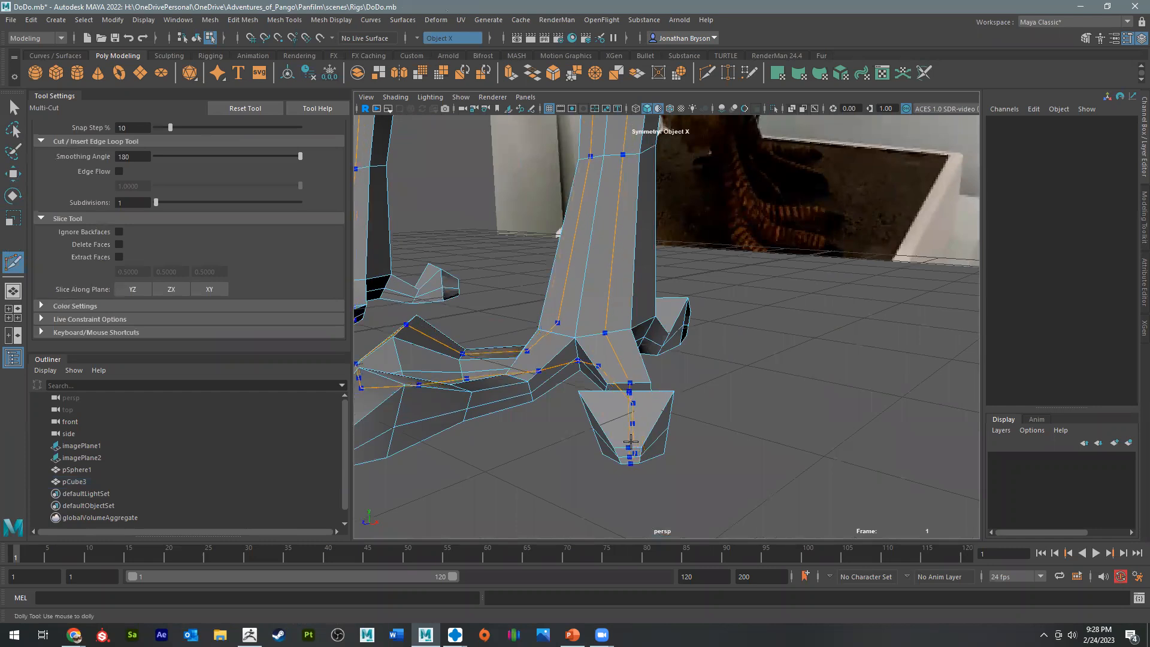
pyautogui.keyDown('alt'); pyautogui.moveTo(691, 470); pyautogui.dragTo(699, 473); pyautogui.keyUp('alt')
pyautogui.keyDown('alt'); pyautogui.moveTo(699, 473); pyautogui.dragTo(665, 397, button='right'); pyautogui.keyUp('alt')
pyautogui.keyDown('alt'); pyautogui.moveTo(666, 397); pyautogui.dragTo(675, 360); pyautogui.keyUp('alt')
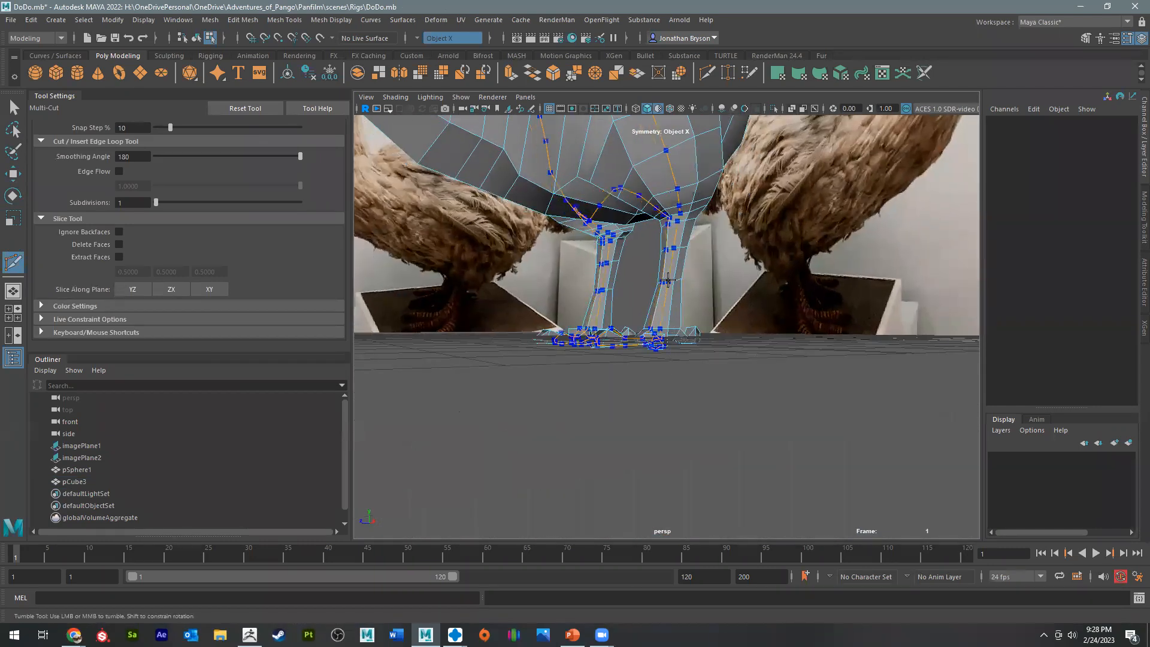
pyautogui.keyDown('alt'); pyautogui.moveTo(665, 279); pyautogui.dragTo(545, 388); pyautogui.keyUp('alt')
pyautogui.keyDown('alt'); pyautogui.moveTo(541, 383); pyautogui.dragTo(533, 363, button='right'); pyautogui.keyUp('alt')
pyautogui.keyDown('alt'); pyautogui.moveTo(533, 363); pyautogui.dragTo(565, 321); pyautogui.keyUp('alt')
pyautogui.keyDown('alt'); pyautogui.moveTo(564, 321); pyautogui.dragTo(569, 316, button='right'); pyautogui.keyUp('alt')
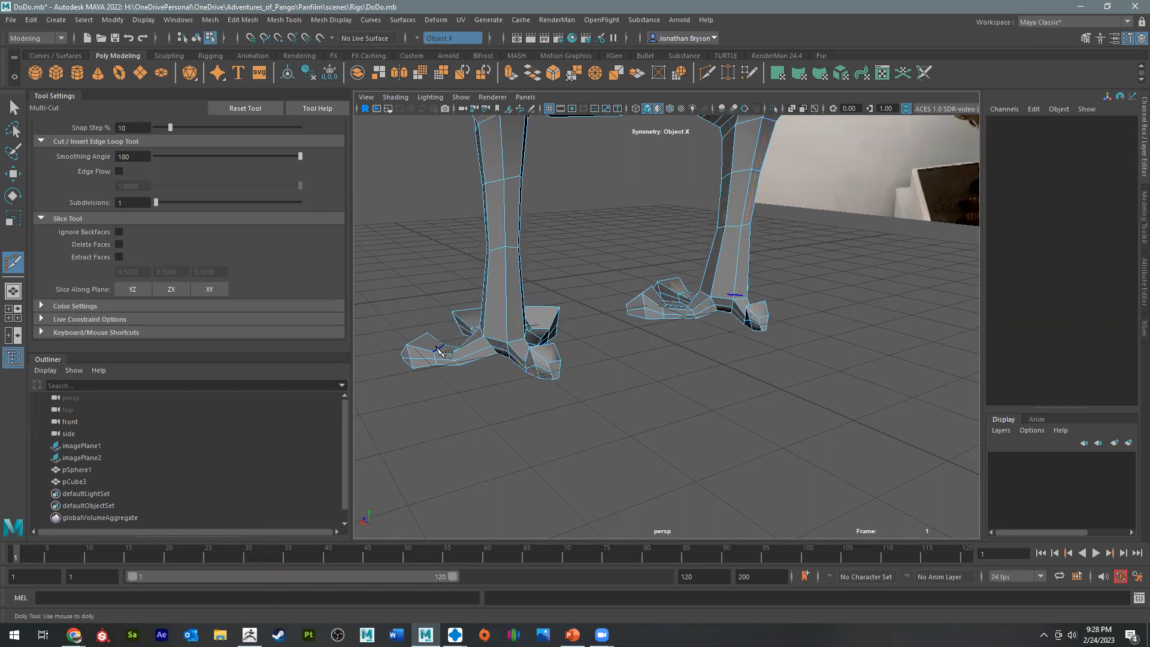
pyautogui.keyDown('alt'); pyautogui.moveTo(442, 352); pyautogui.dragTo(726, 348); pyautogui.keyUp('alt')
pyautogui.keyDown('alt'); pyautogui.moveTo(723, 443); pyautogui.dragTo(768, 430, button='right'); pyautogui.keyUp('alt')
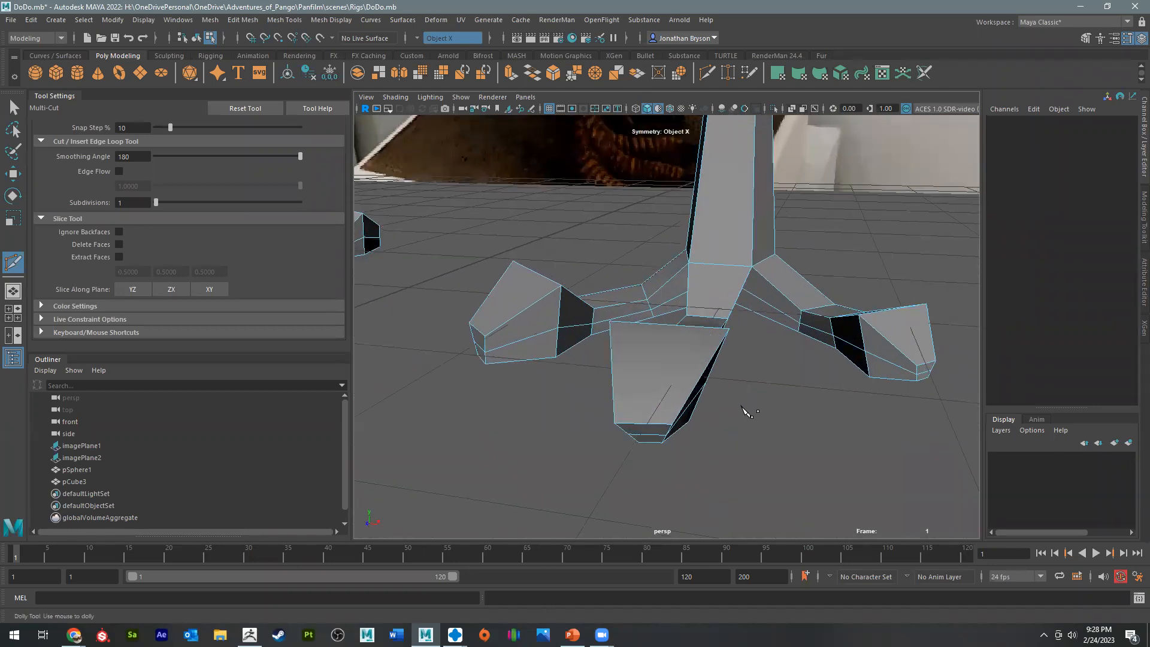
# Step: Narrow the top edge of the front toe's pad by scaling it
pyautogui.press('q')
pyautogui.moveTo(695, 354); pyautogui.dragTo(691, 273, button='right')
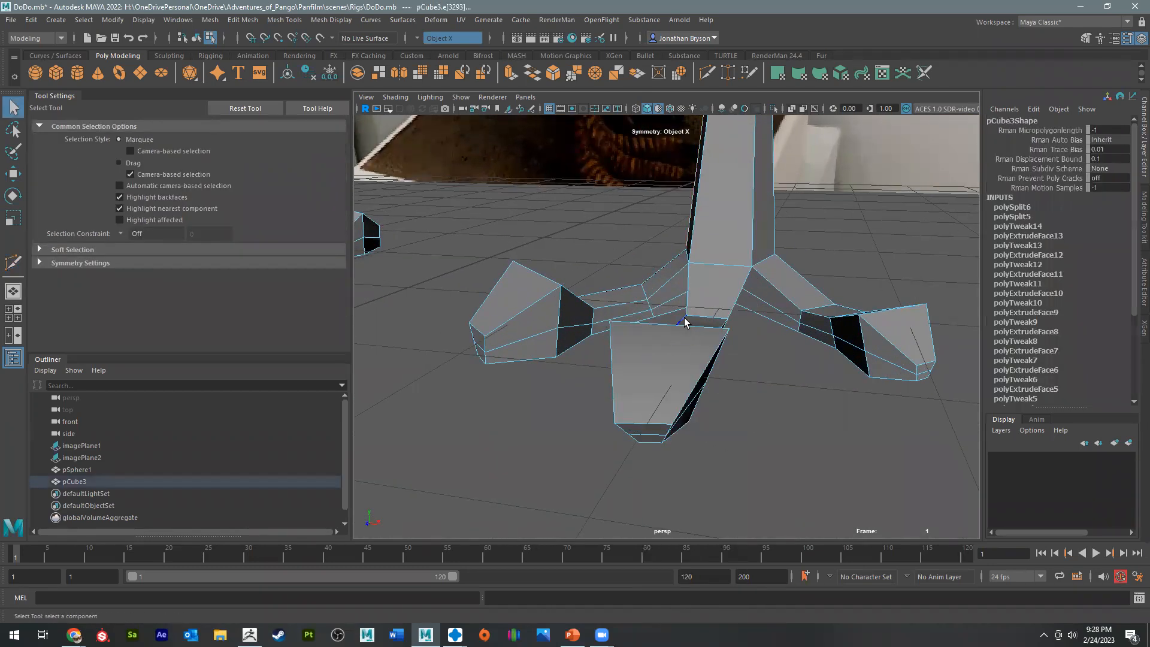
pyautogui.press('r')
pyautogui.moveTo(668, 333); pyautogui.dragTo(638, 330)
pyautogui.keyDown('alt'); pyautogui.moveTo(677, 385); pyautogui.dragTo(617, 384); pyautogui.keyUp('alt')
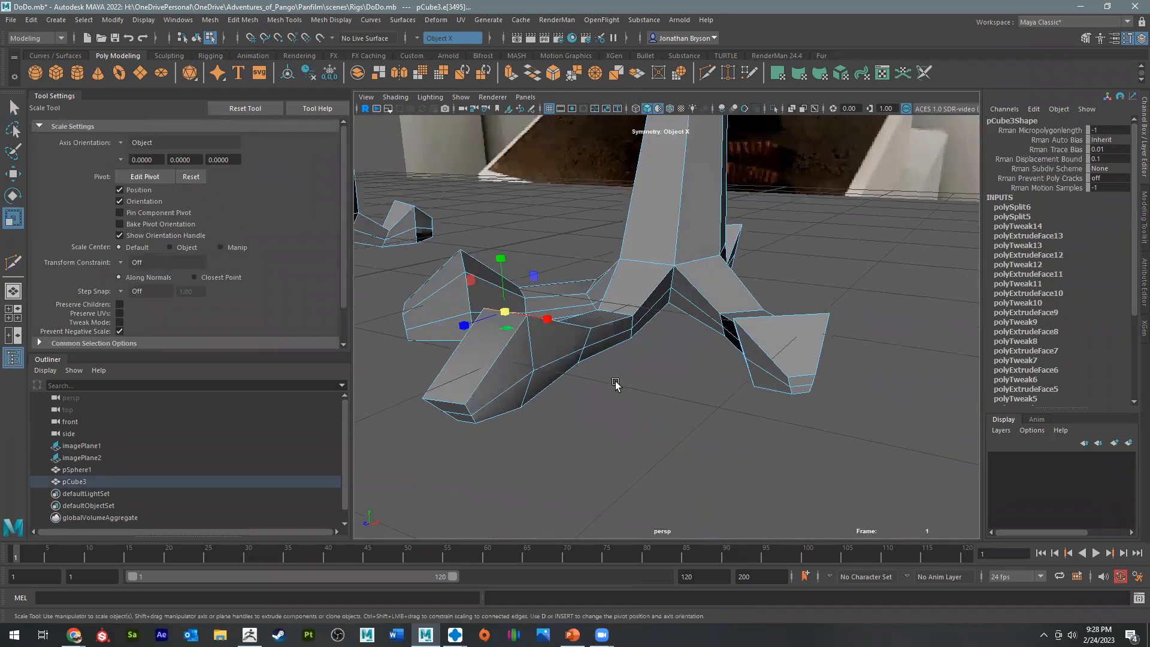
# Step: Scale the side vertices of the front toe's pad along the pad's width
pyautogui.moveTo(540, 359); pyautogui.dragTo(495, 305, button='right')
pyautogui.click(534, 371)
pyautogui.keyDown('alt'); pyautogui.moveTo(540, 395); pyautogui.dragTo(729, 347); pyautogui.keyUp('alt')
pyautogui.press('w')
pyautogui.press('e')
pyautogui.press('r')
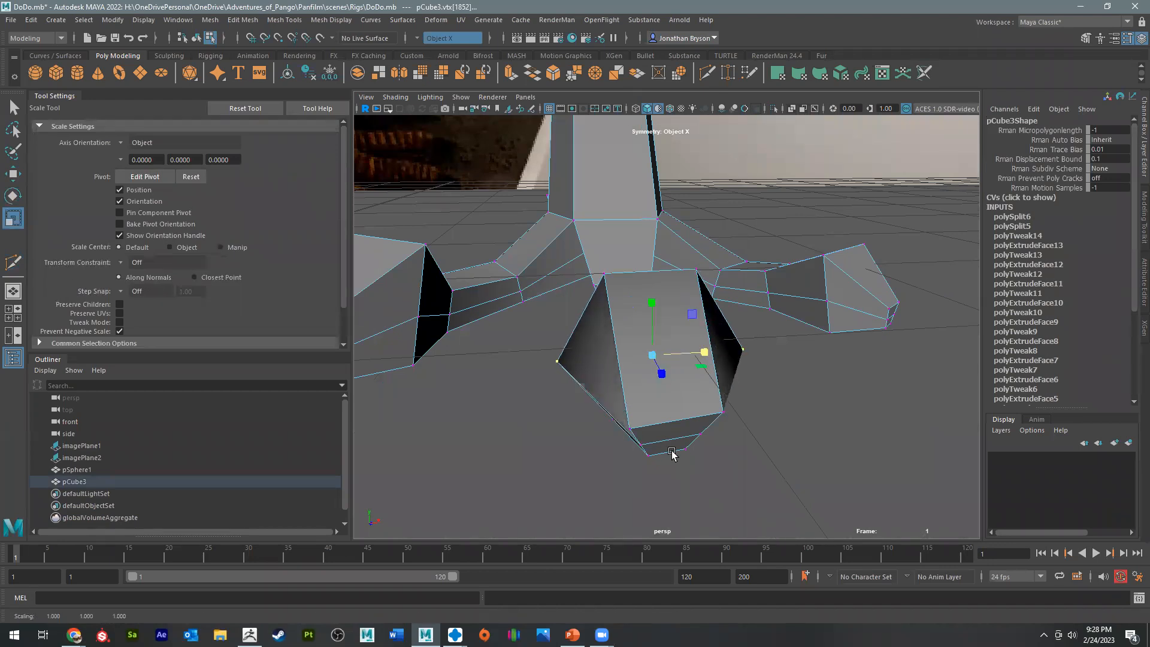
# Step: Scale the top edge of the neighbouring side toe's pad to 0.5
pyautogui.moveTo(657, 303); pyautogui.dragTo(657, 267, button='right')
pyautogui.click(673, 411)
pyautogui.moveTo(677, 424); pyautogui.dragTo(639, 345)
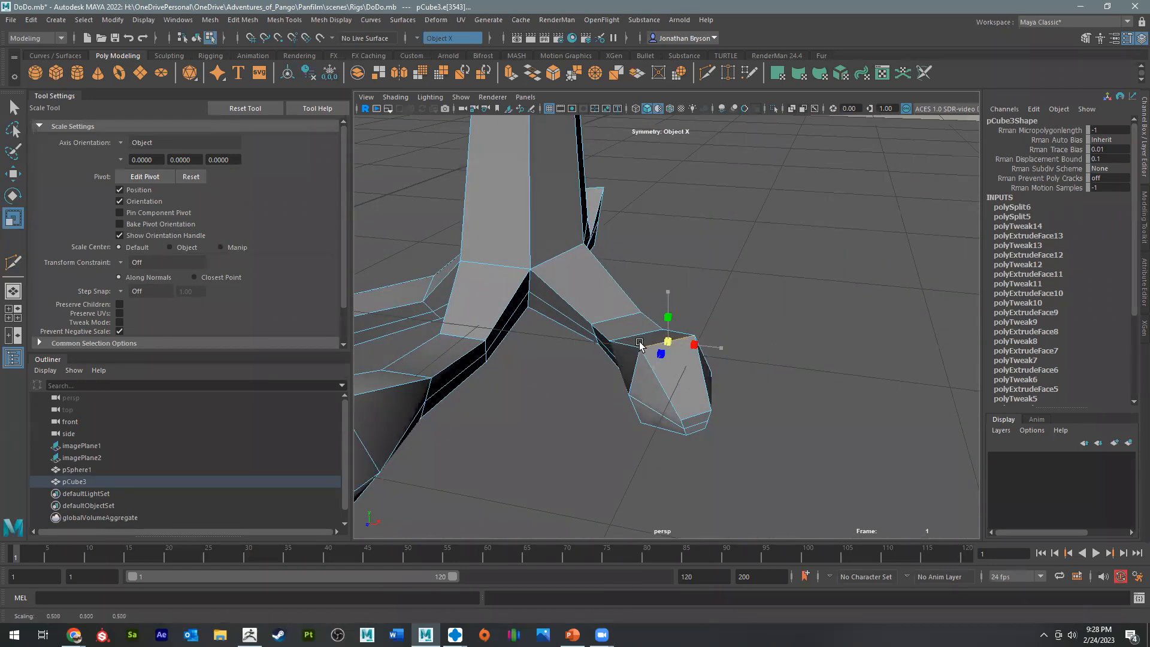
pyautogui.keyDown('alt'); pyautogui.moveTo(570, 388); pyautogui.dragTo(605, 410); pyautogui.keyUp('alt')
pyautogui.keyDown('alt'); pyautogui.moveTo(605, 409); pyautogui.dragTo(626, 395, button='middle'); pyautogui.keyUp('alt')
pyautogui.keyDown('alt'); pyautogui.moveTo(627, 395); pyautogui.dragTo(637, 414, button='right'); pyautogui.keyUp('alt')
# Step: Reposition the edges at the third toe's base joint, then shift its next joint's edges inward
pyautogui.moveTo(623, 303); pyautogui.dragTo(627, 273, button='right')
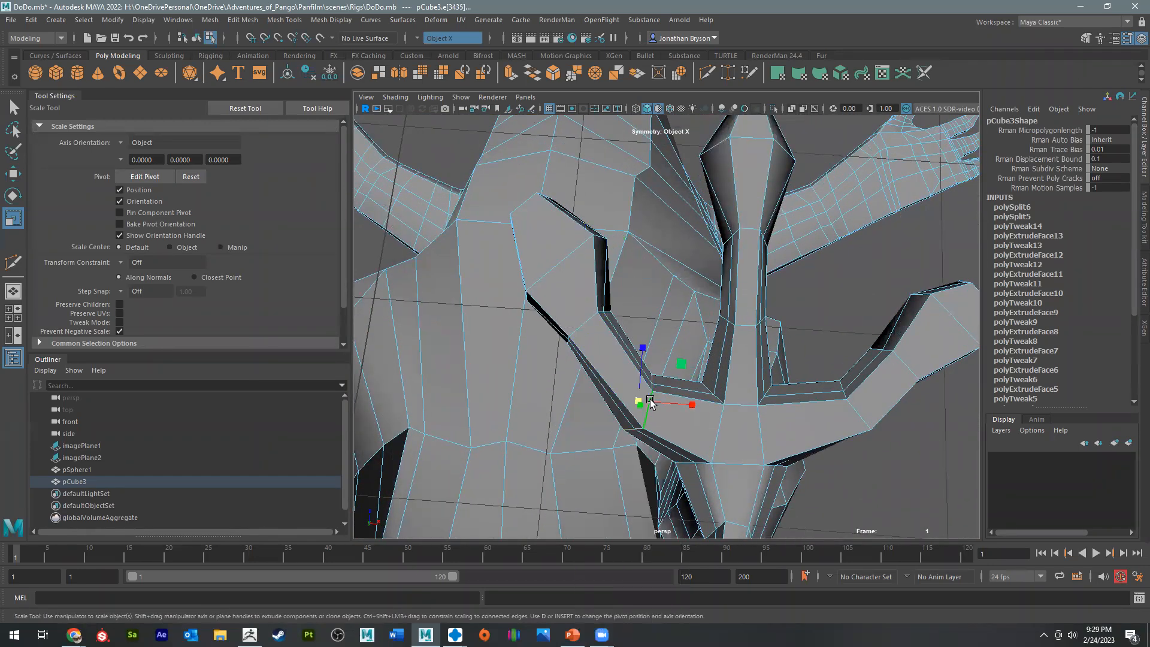
pyautogui.press('e')
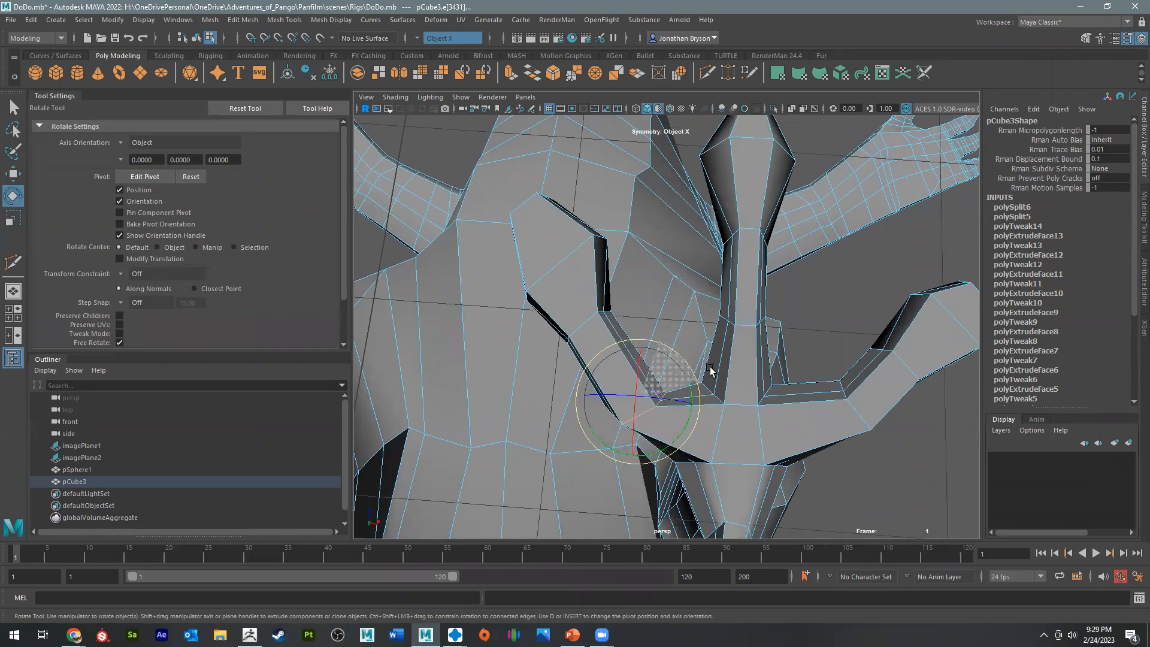
pyautogui.press('w')
pyautogui.moveTo(636, 400); pyautogui.dragTo(645, 378)
pyautogui.click(588, 324)
pyautogui.press('e')
pyautogui.press('w')
pyautogui.moveTo(592, 327); pyautogui.dragTo(602, 325)
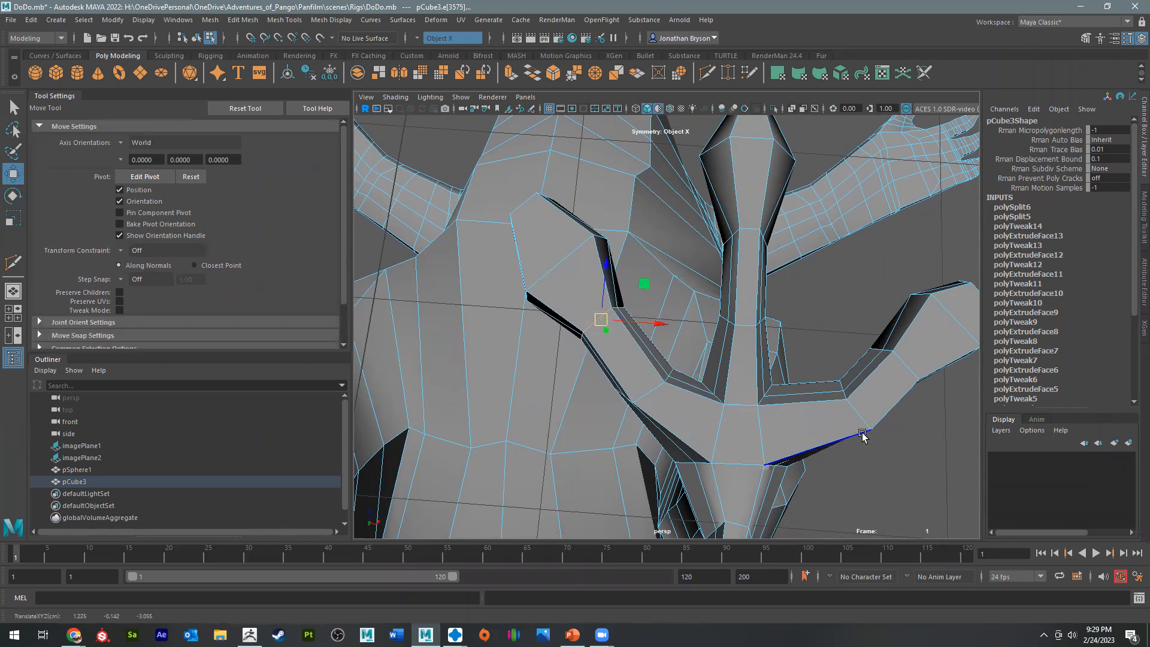
# Step: Adjust the joint edges on the opposite side toe to match its bend
pyautogui.press('e')
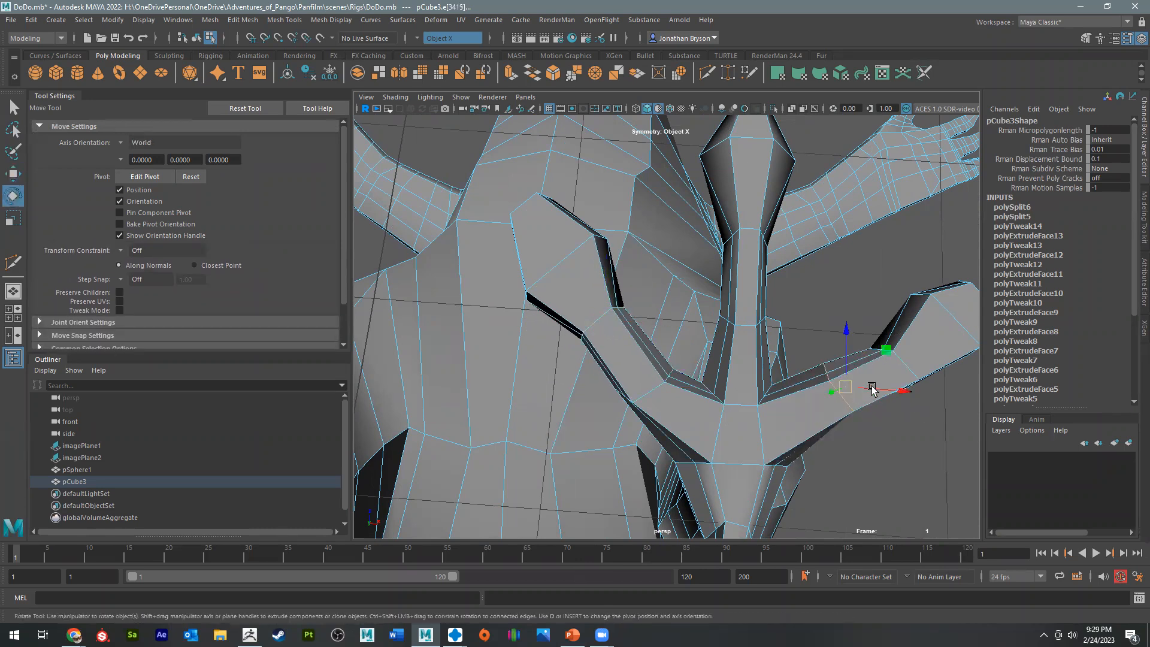
pyautogui.doubleClick(918, 371)
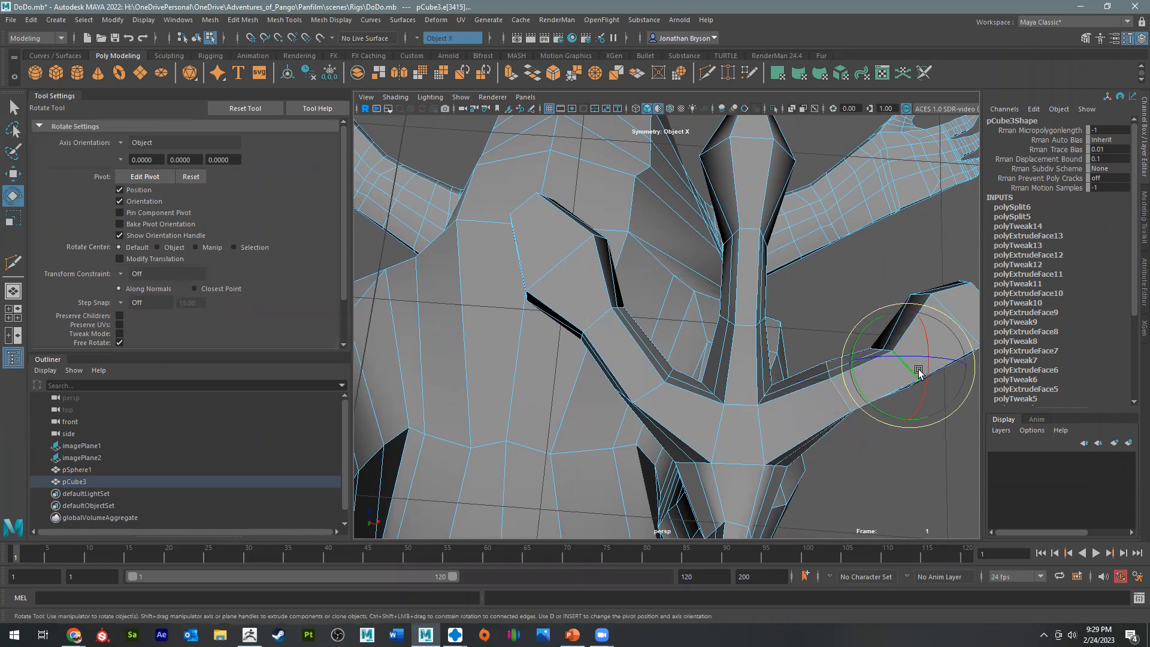
pyautogui.keyDown('alt'); pyautogui.moveTo(857, 390); pyautogui.dragTo(777, 393, button='middle'); pyautogui.keyUp('alt')
pyautogui.keyDown('alt'); pyautogui.moveTo(776, 394); pyautogui.dragTo(791, 517); pyautogui.keyUp('alt')
# Step: Select the third toe's pad and end joint vertices, then move and rotate them to realign the pad
pyautogui.moveTo(860, 285); pyautogui.dragTo(806, 283, button='right')
pyautogui.keyDown('alt'); pyautogui.moveTo(840, 445); pyautogui.dragTo(825, 383); pyautogui.keyUp('alt')
pyautogui.keyDown('alt'); pyautogui.moveTo(827, 239); pyautogui.dragTo(701, 183); pyautogui.keyUp('alt')
pyautogui.keyDown('alt'); pyautogui.moveTo(799, 332); pyautogui.dragTo(640, 376); pyautogui.keyUp('alt')
pyautogui.press('w')
pyautogui.moveTo(532, 274); pyautogui.dragTo(755, 486)
pyautogui.keyDown('alt'); pyautogui.moveTo(756, 479); pyautogui.dragTo(657, 280); pyautogui.keyUp('alt')
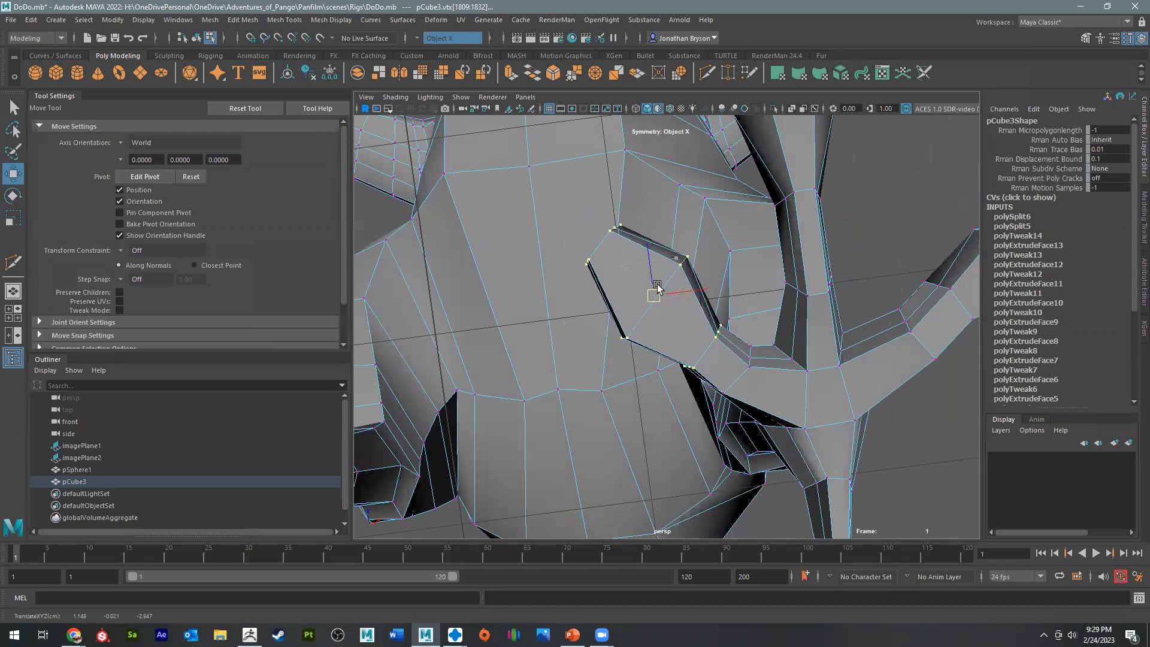
pyautogui.press('e')
pyautogui.moveTo(663, 232); pyautogui.dragTo(666, 233)
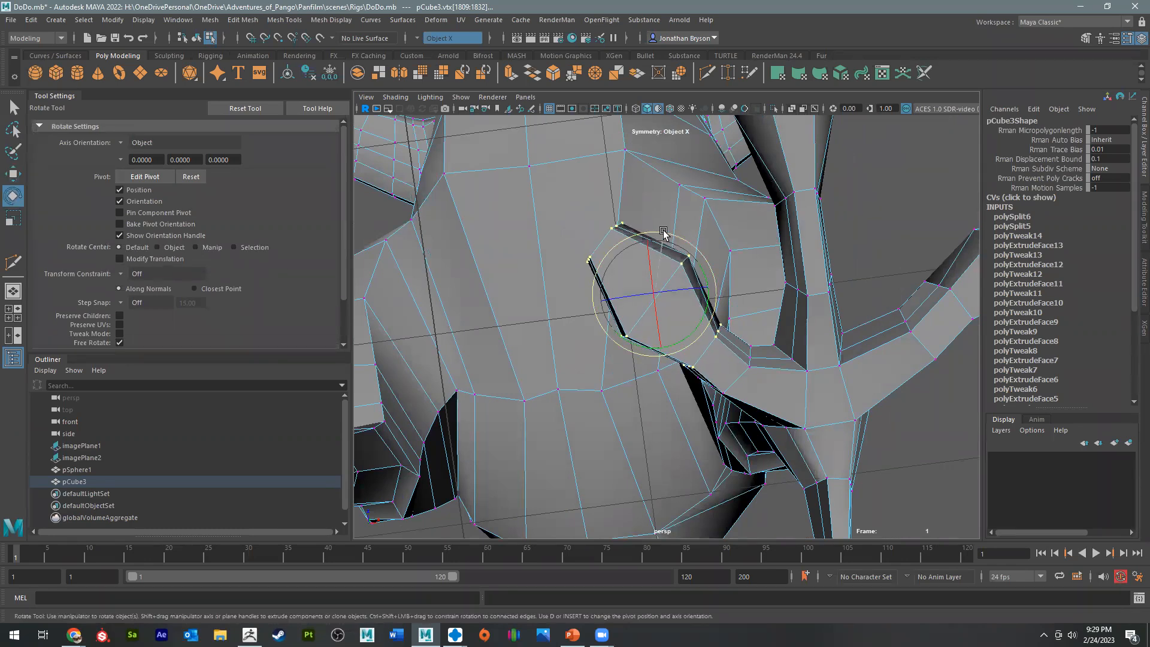
# Step: Rotate the third toe's outer pad vertices and select the edges of its base joint for rotation
pyautogui.keyDown('alt'); pyautogui.moveTo(675, 324); pyautogui.dragTo(694, 493); pyautogui.keyUp('alt')
pyautogui.click(567, 328)
pyautogui.moveTo(538, 316); pyautogui.dragTo(726, 490)
pyautogui.keyDown('alt'); pyautogui.moveTo(731, 419); pyautogui.dragTo(744, 289); pyautogui.keyUp('alt')
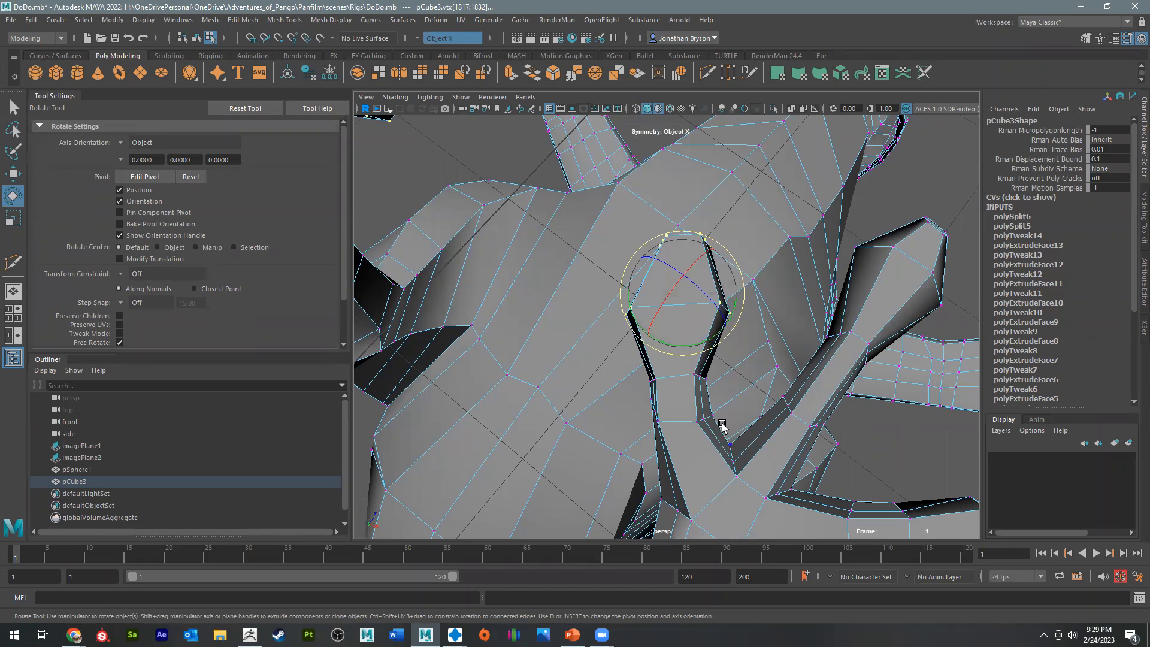
pyautogui.keyDown('alt'); pyautogui.moveTo(683, 315); pyautogui.dragTo(688, 359); pyautogui.keyUp('alt')
pyautogui.moveTo(689, 304); pyautogui.dragTo(690, 269, button='right')
pyautogui.click(681, 372)
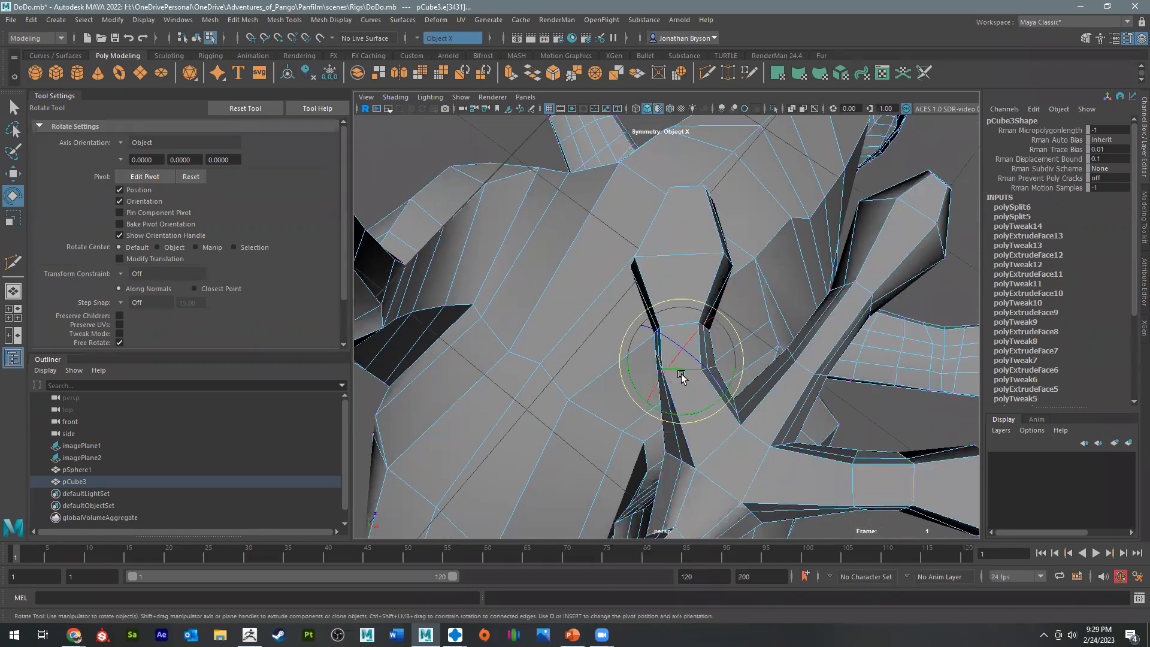
# Step: Move the vertices where the leg base meets the side toe's first joint
pyautogui.keyDown('alt'); pyautogui.moveTo(628, 379); pyautogui.dragTo(550, 424); pyautogui.keyUp('alt')
pyautogui.keyDown('alt'); pyautogui.moveTo(549, 422); pyautogui.dragTo(721, 483, button='right'); pyautogui.keyUp('alt')
pyautogui.keyDown('alt'); pyautogui.moveTo(721, 482); pyautogui.dragTo(765, 541, button='middle'); pyautogui.keyUp('alt')
pyautogui.moveTo(680, 306); pyautogui.dragTo(617, 305, button='right')
pyautogui.click(697, 352)
pyautogui.press('w')
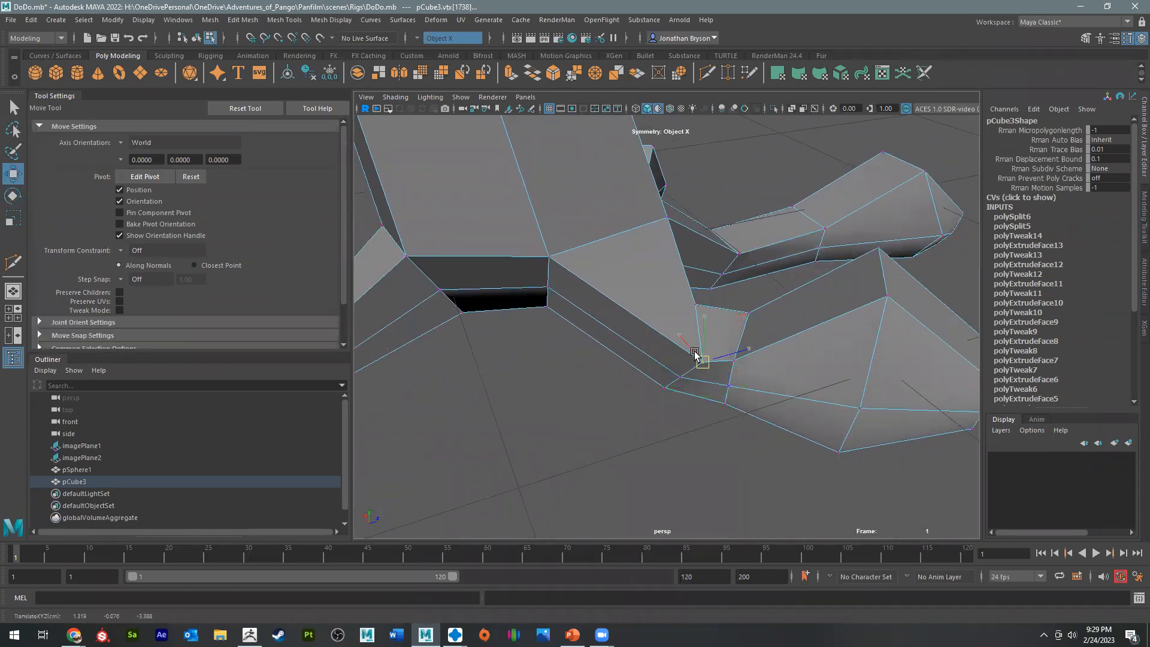
pyautogui.click(662, 370)
pyautogui.keyDown('alt'); pyautogui.moveTo(693, 370); pyautogui.dragTo(682, 347); pyautogui.keyUp('alt')
# Step: Adjust individual vertices along the side toe's joints and pad to smooth its shape
pyautogui.click(629, 302)
pyautogui.keyDown('alt'); pyautogui.moveTo(633, 318); pyautogui.dragTo(665, 374); pyautogui.keyUp('alt')
pyautogui.keyDown('alt'); pyautogui.moveTo(687, 425); pyautogui.dragTo(651, 334); pyautogui.keyUp('alt')
pyautogui.keyDown('alt'); pyautogui.moveTo(591, 418); pyautogui.dragTo(678, 341); pyautogui.keyUp('alt')
pyautogui.moveTo(679, 284); pyautogui.dragTo(683, 311)
pyautogui.click(673, 337)
pyautogui.moveTo(871, 357); pyautogui.dragTo(676, 382)
pyautogui.click(869, 282)
# Step: Scale down the top edge at the toe's first joint, where the base segment meets the middle segment
pyautogui.keyDown('alt'); pyautogui.moveTo(647, 377); pyautogui.dragTo(534, 359, button='right'); pyautogui.keyUp('alt')
pyautogui.keyDown('alt'); pyautogui.moveTo(729, 415); pyautogui.dragTo(662, 414); pyautogui.keyUp('alt')
pyautogui.keyDown('alt'); pyautogui.moveTo(719, 371); pyautogui.dragTo(844, 416, button='right'); pyautogui.keyUp('alt')
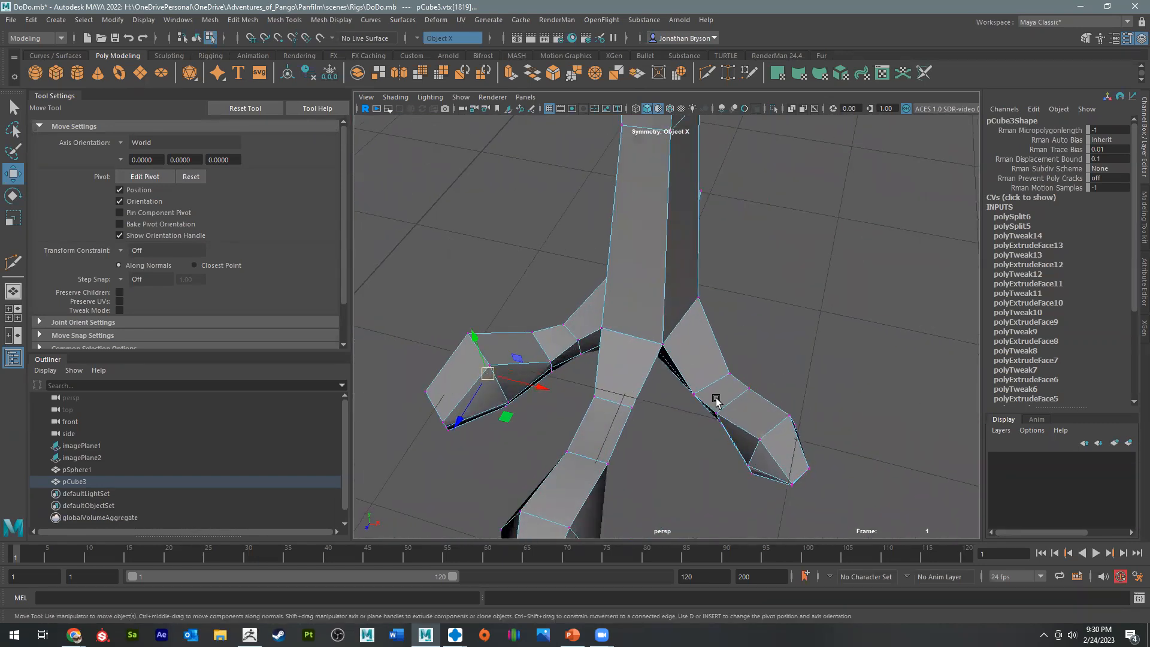
pyautogui.keyDown('alt'); pyautogui.moveTo(714, 396); pyautogui.dragTo(635, 359); pyautogui.keyUp('alt')
pyautogui.keyDown('alt'); pyautogui.moveTo(875, 452); pyautogui.dragTo(935, 473, button='right'); pyautogui.keyUp('alt')
pyautogui.keyDown('alt'); pyautogui.moveTo(697, 347); pyautogui.dragTo(724, 458); pyautogui.keyUp('alt')
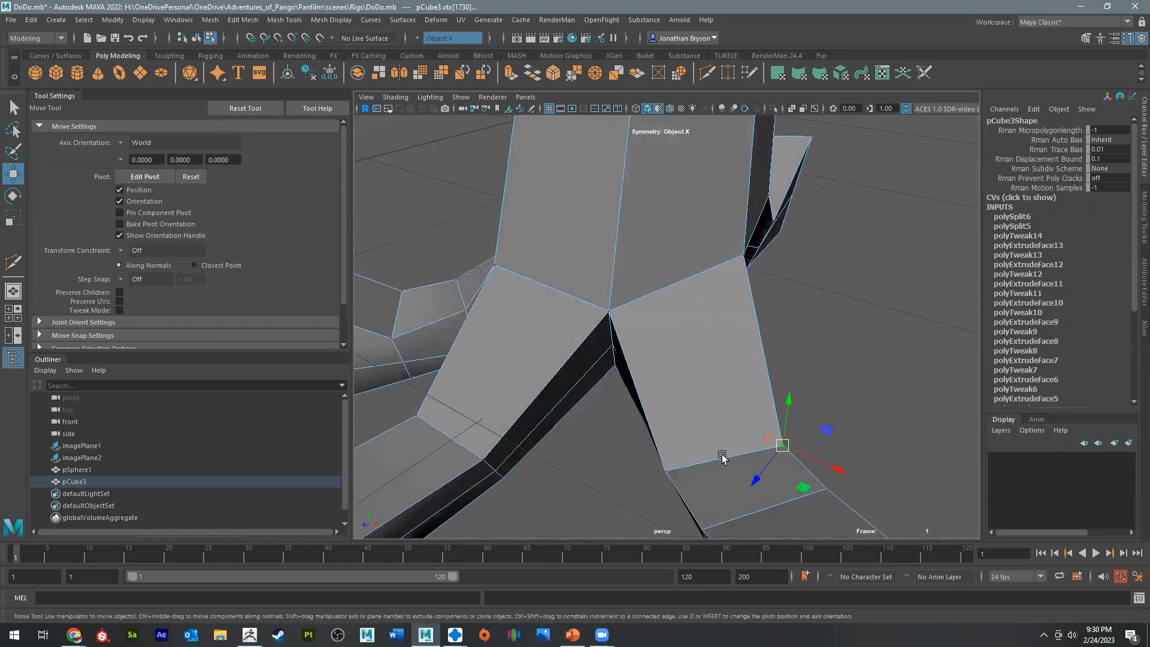
pyautogui.rightClick(721, 458)
pyautogui.click(705, 272)
pyautogui.click(727, 467)
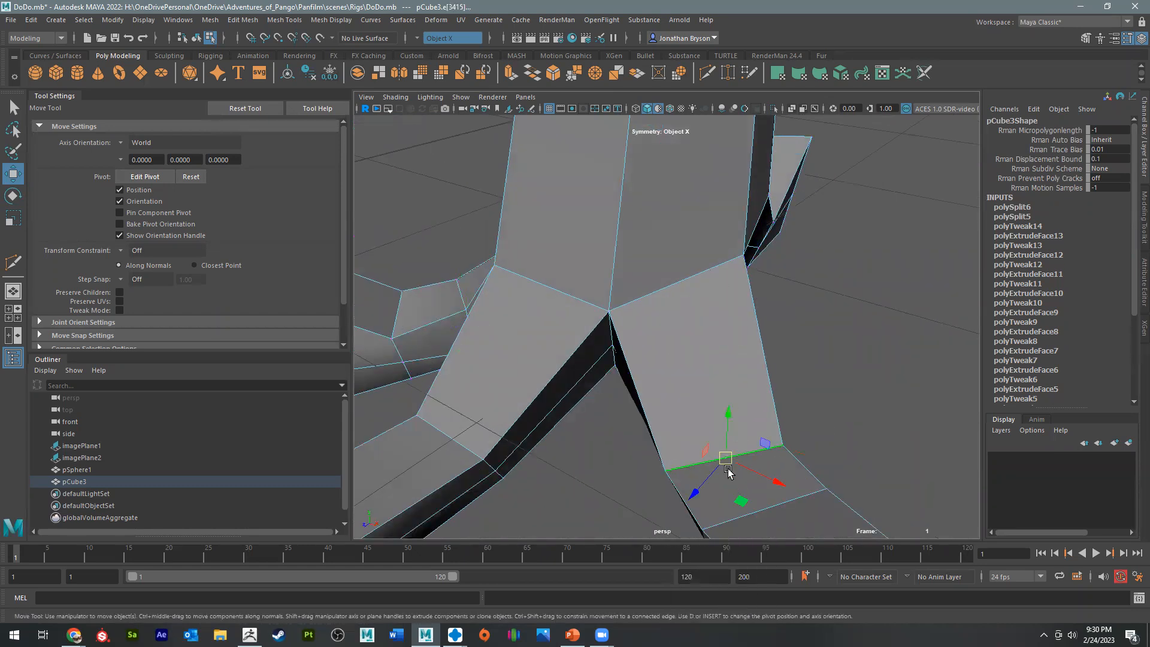
pyautogui.press('r')
pyautogui.moveTo(727, 458); pyautogui.dragTo(696, 461)
# Step: Scale the top edges at the remaining toe joints to refine the width of the toe segments
pyautogui.click(768, 507)
pyautogui.moveTo(768, 507); pyautogui.dragTo(568, 348)
pyautogui.click(579, 348)
pyautogui.click(473, 466)
pyautogui.moveTo(467, 467); pyautogui.dragTo(456, 458)
# Step: Insert edge loops with Multi-Cut at the front toes' bases and on both sides of their joints
pyautogui.keyDown('alt'); pyautogui.moveTo(464, 452); pyautogui.dragTo(667, 375, button='middle'); pyautogui.keyUp('alt')
pyautogui.keyDown('alt'); pyautogui.moveTo(667, 375); pyautogui.dragTo(610, 435, button='right'); pyautogui.keyUp('alt')
pyautogui.keyDown('alt'); pyautogui.moveTo(609, 435); pyautogui.dragTo(692, 374); pyautogui.keyUp('alt')
pyautogui.keyDown('shift'); pyautogui.moveTo(699, 352); pyautogui.dragTo(695, 336, button='right'); pyautogui.keyUp('shift')
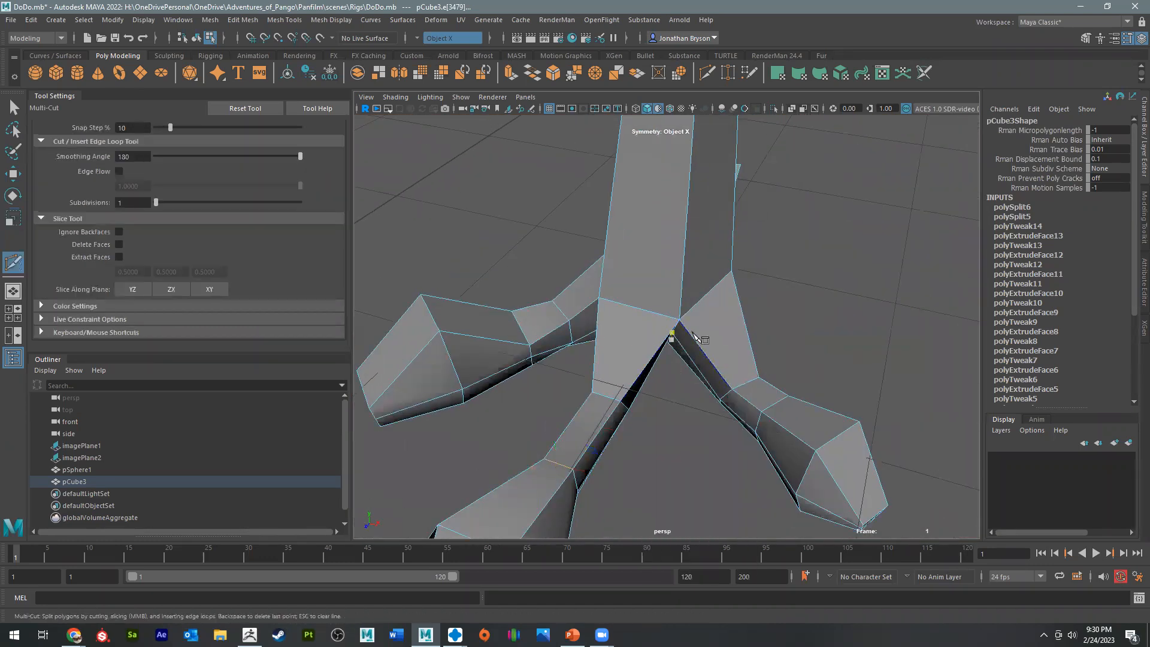
pyautogui.keyDown('ctrl'); pyautogui.click(690, 319); pyautogui.keyUp('ctrl')
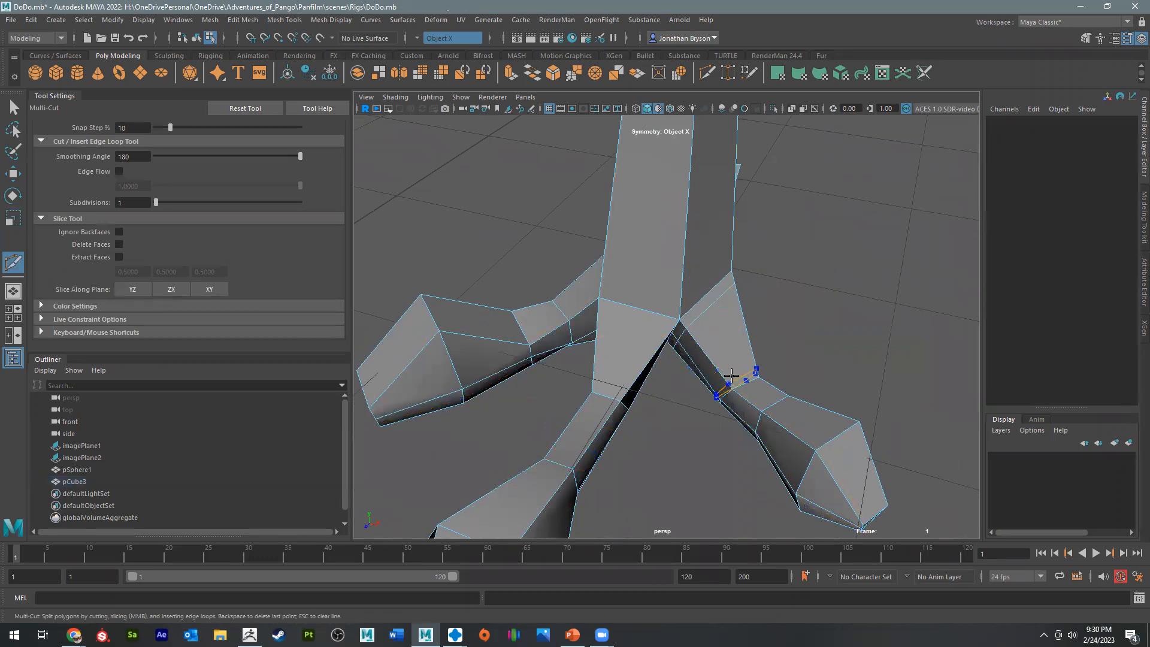
pyautogui.keyDown('ctrl'); pyautogui.click(759, 396); pyautogui.keyUp('ctrl')
pyautogui.keyDown('ctrl'); pyautogui.click(580, 462); pyautogui.keyUp('ctrl')
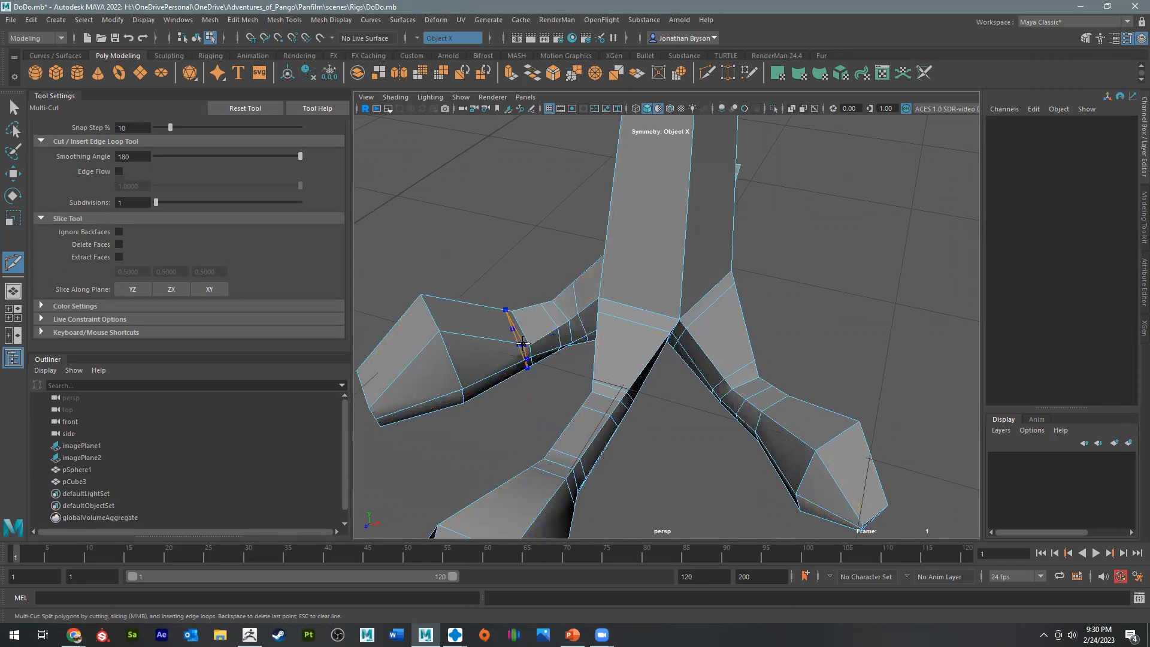
# Step: Insert supporting edge loops around the back toe's base and its joint
pyautogui.keyDown('alt'); pyautogui.moveTo(626, 374); pyautogui.dragTo(805, 325); pyautogui.keyUp('alt')
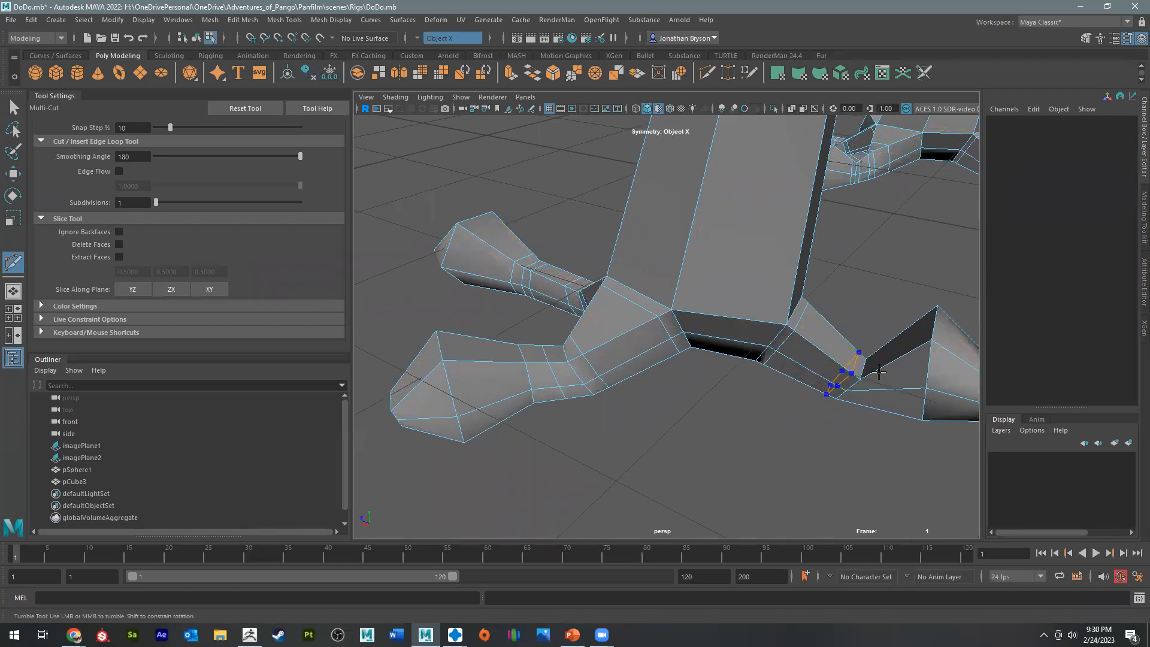
pyautogui.keyDown('alt'); pyautogui.moveTo(874, 377); pyautogui.dragTo(737, 346); pyautogui.keyUp('alt')
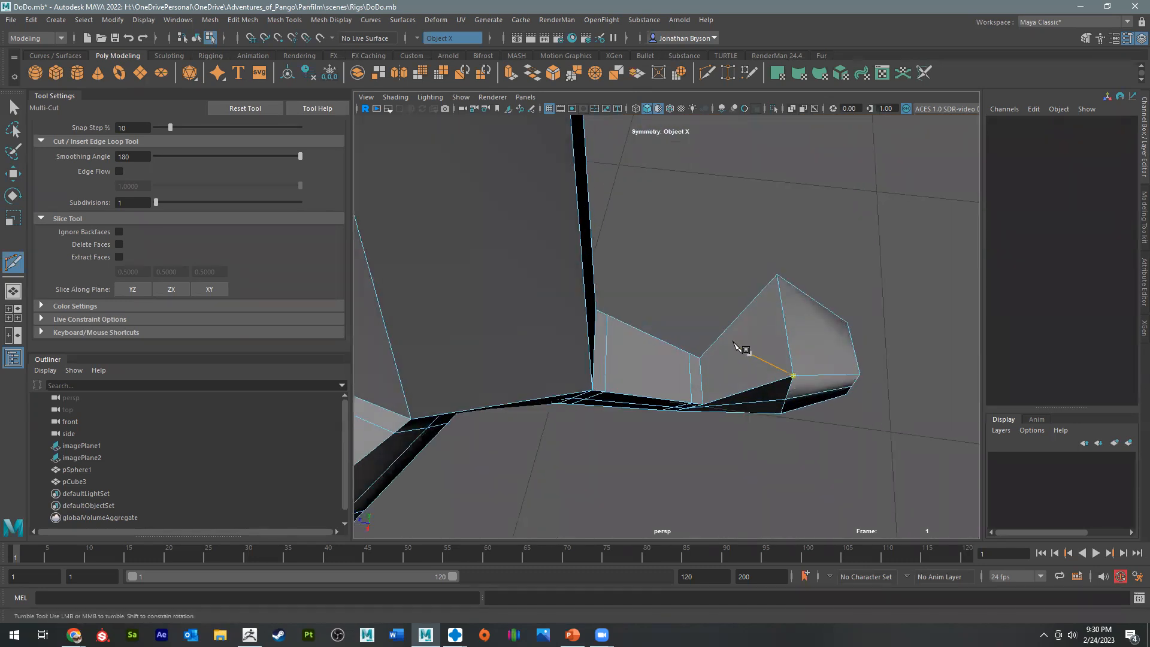
pyautogui.keyDown('alt'); pyautogui.moveTo(664, 448); pyautogui.dragTo(735, 382, button='right'); pyautogui.keyUp('alt')
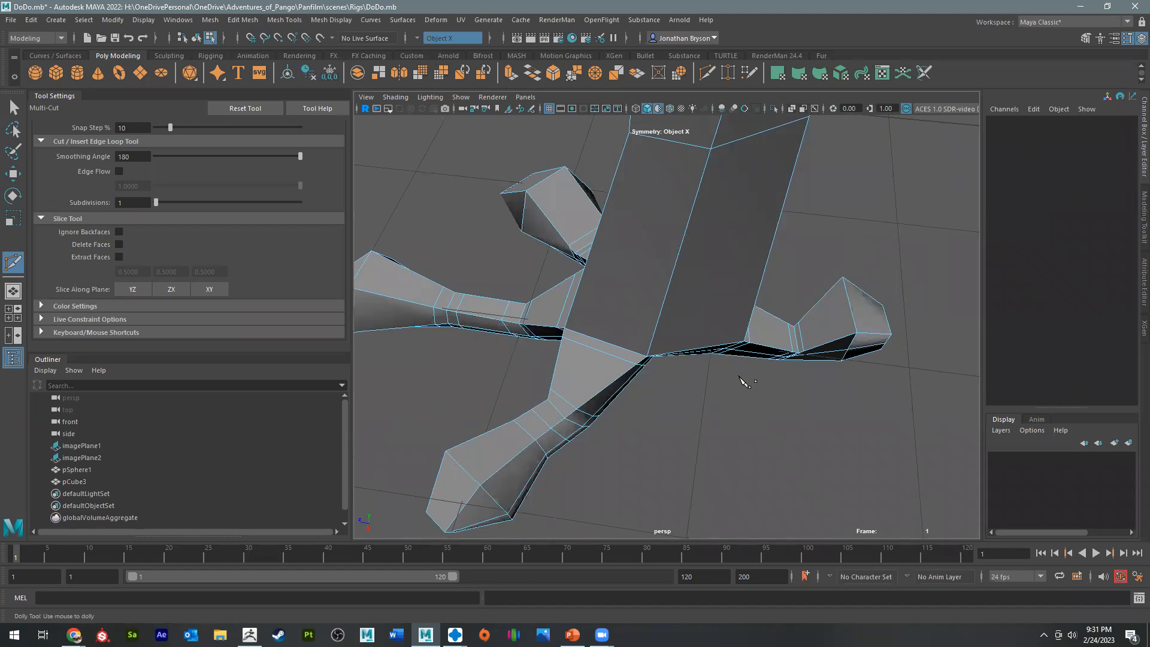
# Step: Insert a lengthwise edge loop around the sides of the toes and cross loops through the front toe pads
pyautogui.moveTo(555, 387)
pyautogui.keyDown('alt'); pyautogui.mouseDown()
pyautogui.moveTo(675, 431)
pyautogui.moveTo(662, 403)
pyautogui.moveTo(552, 390)
pyautogui.mouseUp(); pyautogui.keyUp('alt')
pyautogui.keyDown('ctrl'); pyautogui.click(557, 388); pyautogui.keyUp('ctrl')
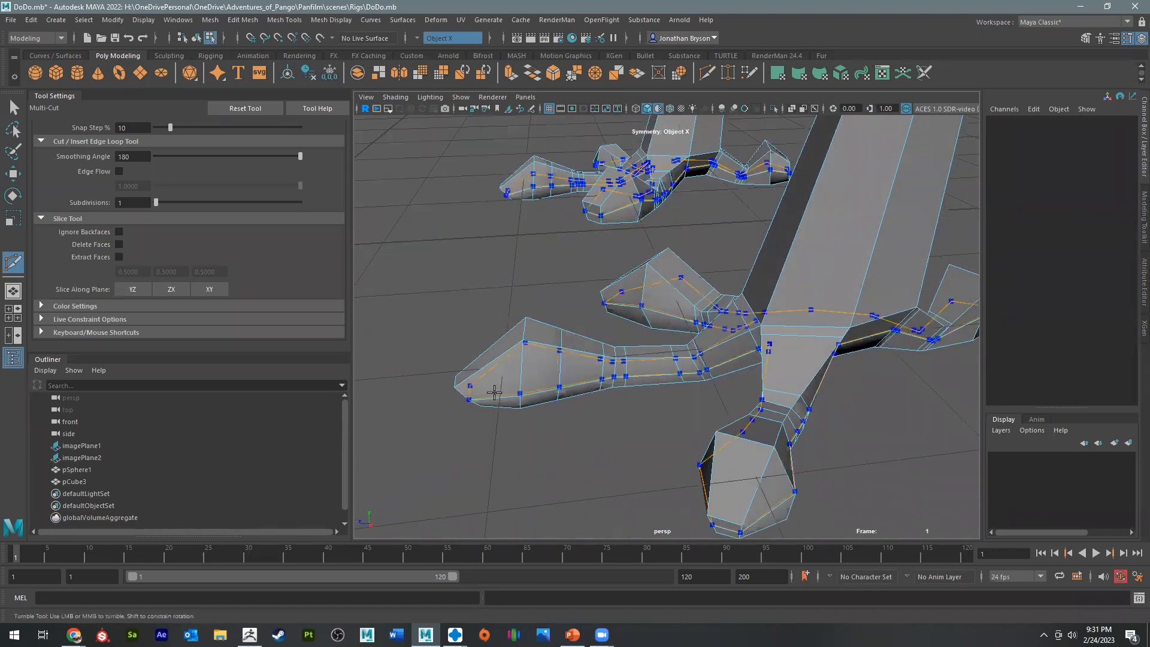
pyautogui.keyDown('alt'); pyautogui.moveTo(495, 392); pyautogui.dragTo(634, 285); pyautogui.keyUp('alt')
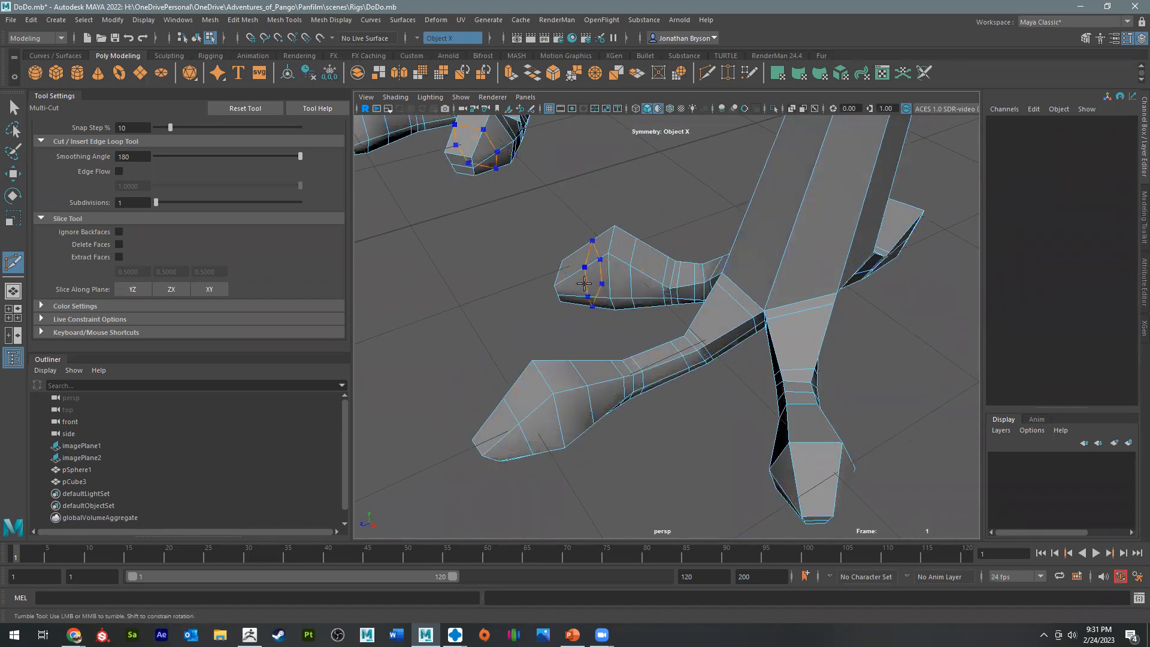
pyautogui.keyDown('alt'); pyautogui.moveTo(632, 371); pyautogui.dragTo(768, 247); pyautogui.keyUp('alt')
pyautogui.keyDown('alt'); pyautogui.moveTo(838, 314); pyautogui.dragTo(850, 328); pyautogui.keyUp('alt')
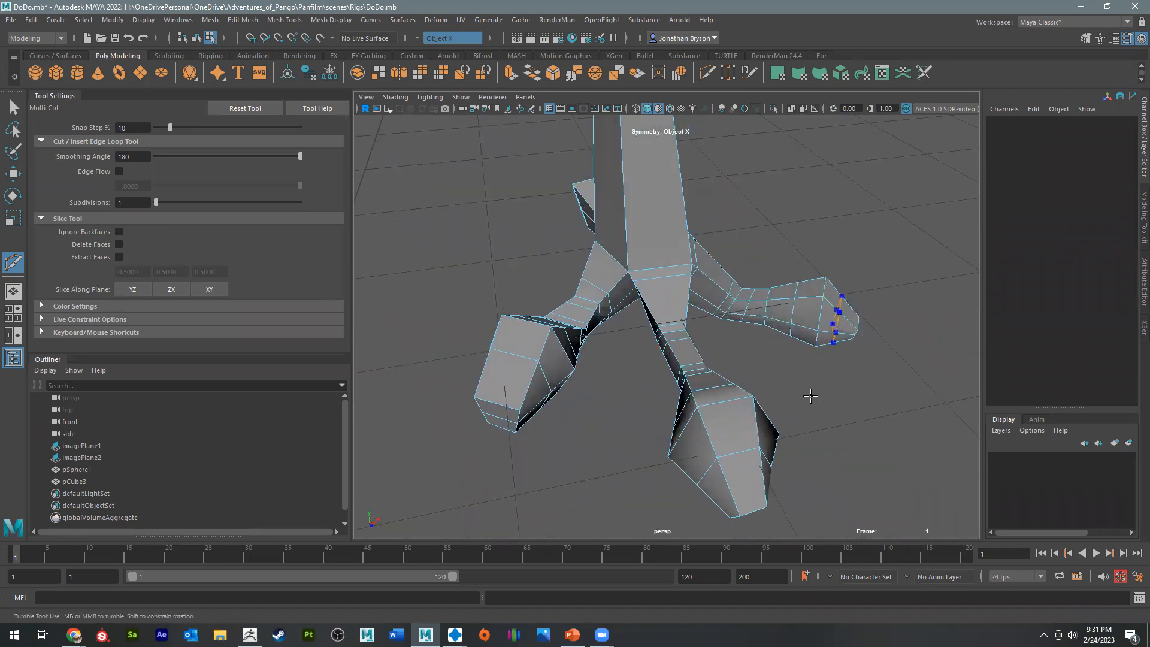
# Step: Insert additional edge loops across the side toe's base segment and the back toe's pad
pyautogui.keyDown('alt'); pyautogui.moveTo(800, 395); pyautogui.dragTo(642, 344); pyautogui.keyUp('alt')
pyautogui.scroll(2, 672, 390)
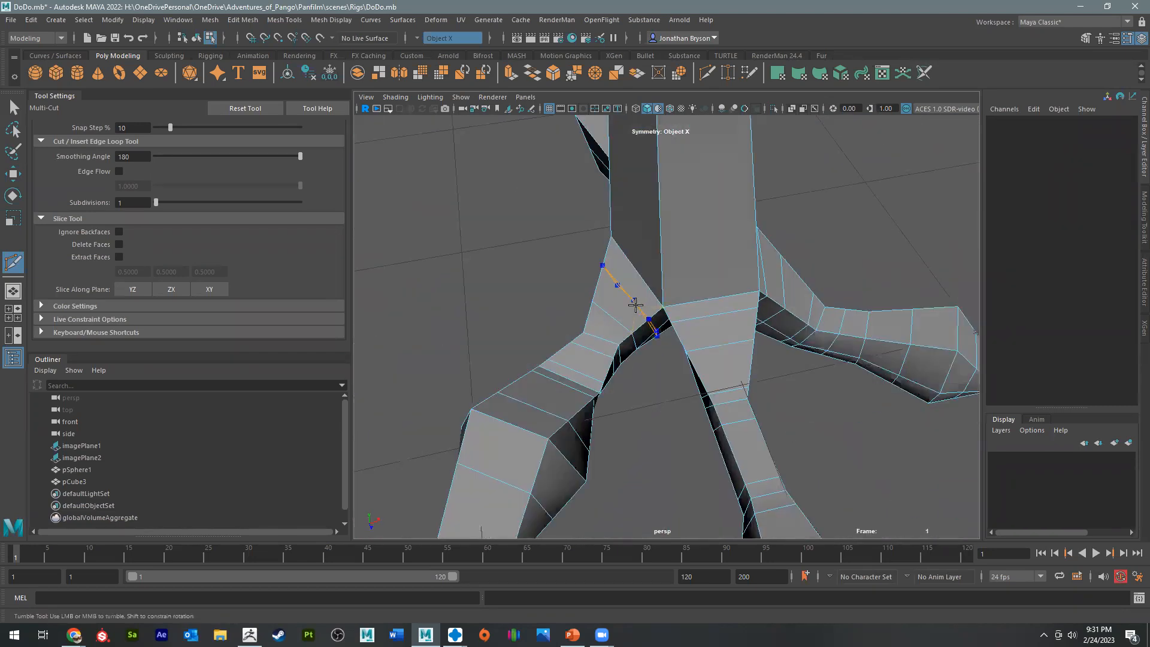
pyautogui.press('Return')
pyautogui.keyDown('alt'); pyautogui.moveTo(549, 382); pyautogui.dragTo(682, 353); pyautogui.keyUp('alt')
pyautogui.keyDown('alt'); pyautogui.moveTo(683, 353); pyautogui.dragTo(663, 366, button='middle'); pyautogui.keyUp('alt')
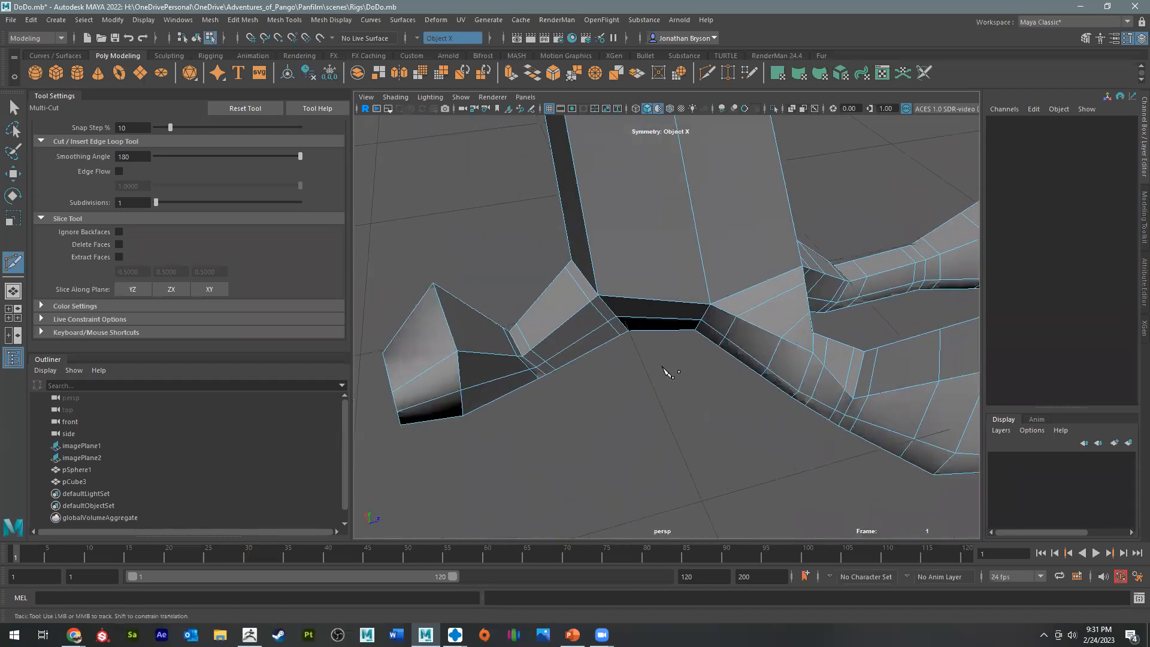
pyautogui.keyDown('ctrl'); pyautogui.click(487, 354); pyautogui.keyUp('ctrl')
# Step: Insert horizontal edge loops along the leg from just above the foot up to the body
pyautogui.keyDown('alt'); pyautogui.moveTo(598, 387); pyautogui.dragTo(688, 192); pyautogui.keyUp('alt')
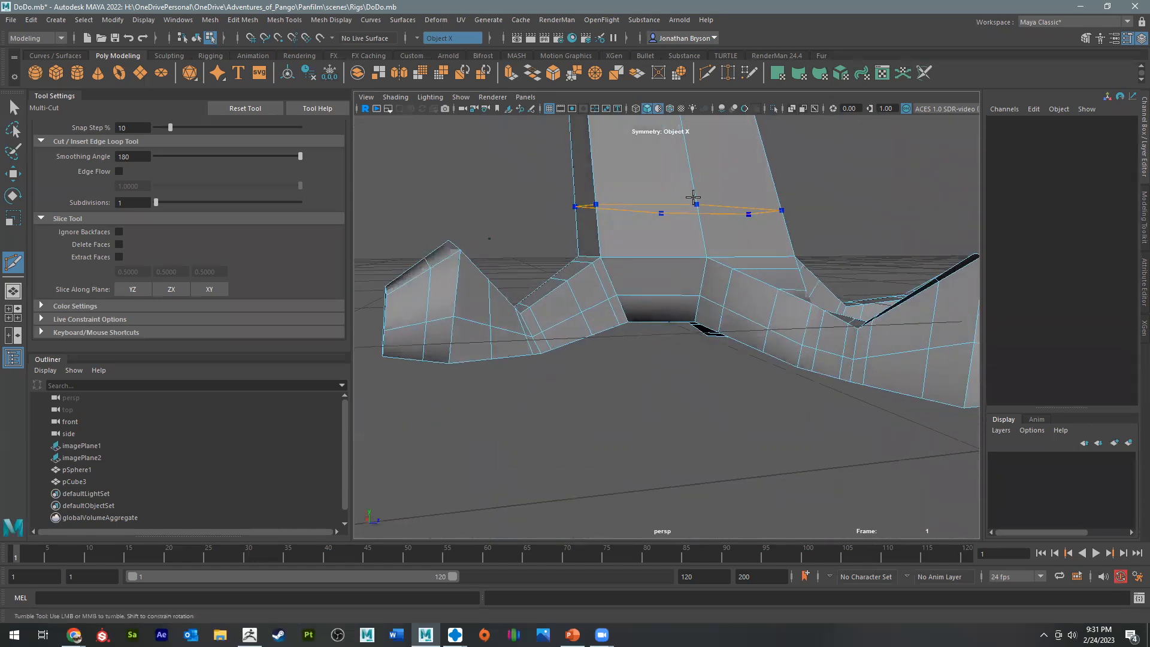
pyautogui.keyDown('alt'); pyautogui.moveTo(693, 250); pyautogui.dragTo(673, 313, button='middle'); pyautogui.keyUp('alt')
pyautogui.keyDown('ctrl'); pyautogui.click(673, 300); pyautogui.keyUp('ctrl')
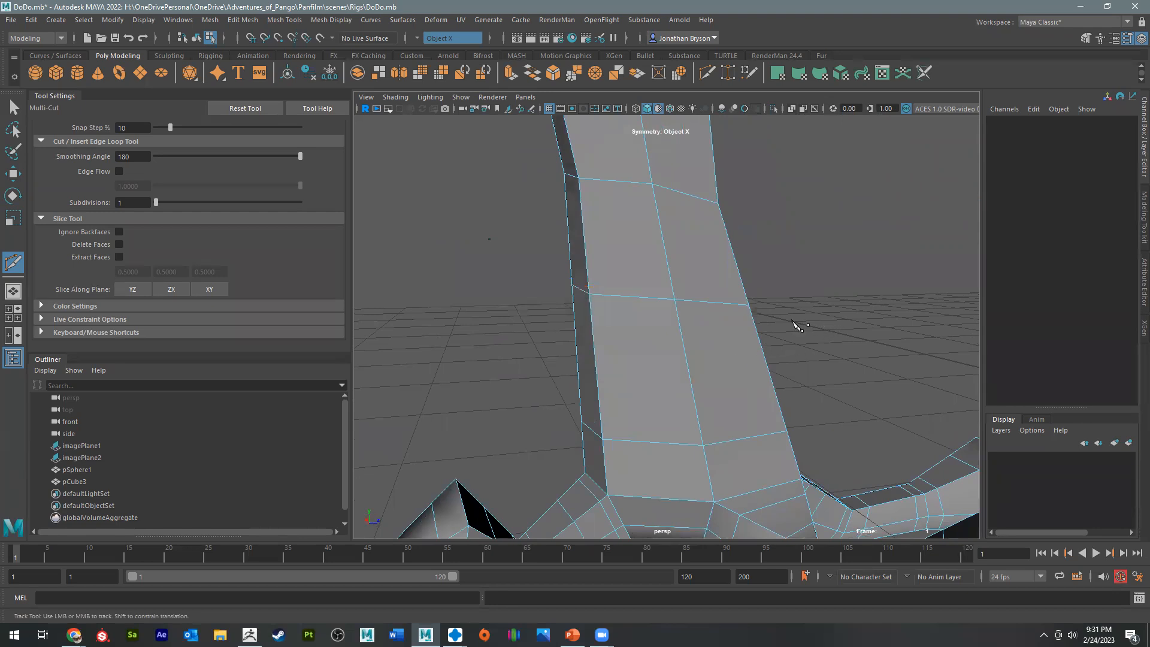
pyautogui.keyDown('alt'); pyautogui.moveTo(791, 320); pyautogui.dragTo(686, 293, button='right'); pyautogui.keyUp('alt')
pyautogui.keyDown('alt'); pyautogui.moveTo(685, 293); pyautogui.dragTo(764, 309, button='middle'); pyautogui.keyUp('alt')
pyautogui.keyDown('alt'); pyautogui.moveTo(880, 256); pyautogui.dragTo(684, 249); pyautogui.keyUp('alt')
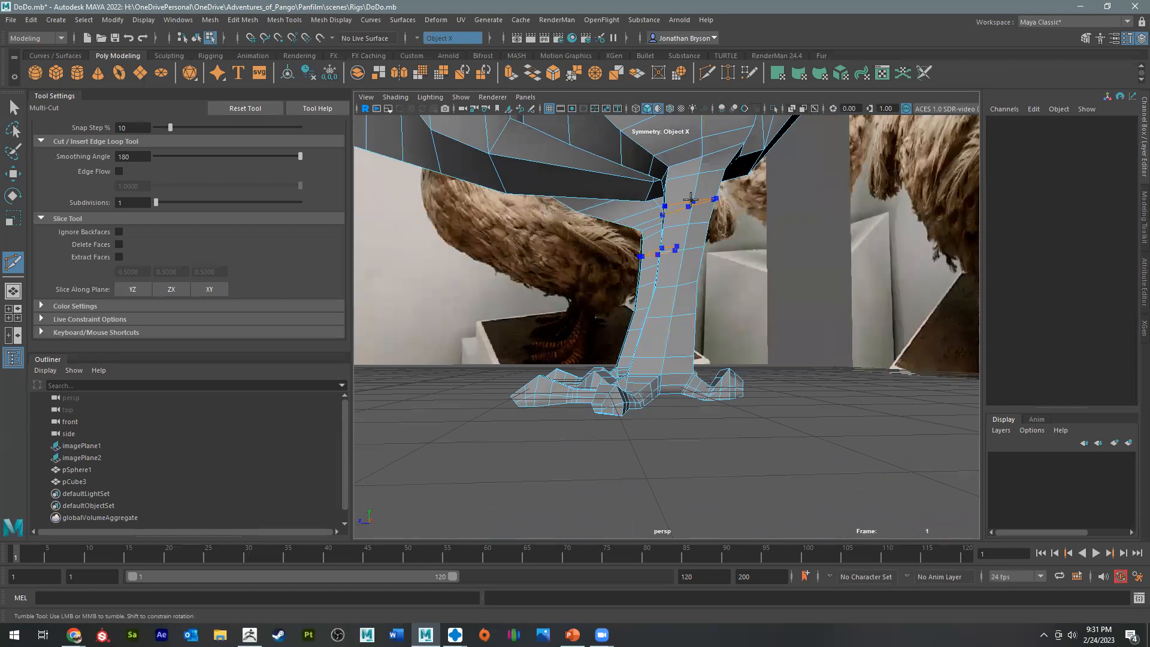
# Step: Leave the Multi-Cut tool and switch the dodo mesh back to object mode
pyautogui.keyDown('alt'); pyautogui.moveTo(682, 353); pyautogui.dragTo(701, 479); pyautogui.keyUp('alt')
pyautogui.keyDown('alt'); pyautogui.moveTo(796, 359); pyautogui.dragTo(940, 341, button='right'); pyautogui.keyUp('alt')
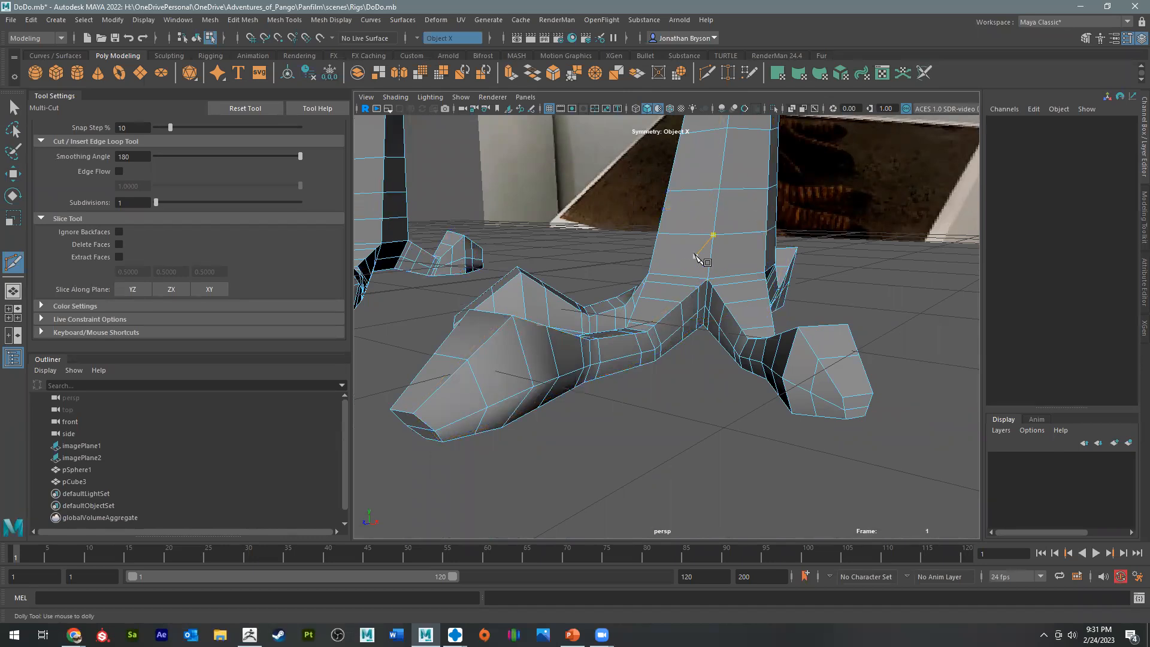
pyautogui.press('q')
pyautogui.moveTo(696, 256); pyautogui.dragTo(744, 227, button='right')
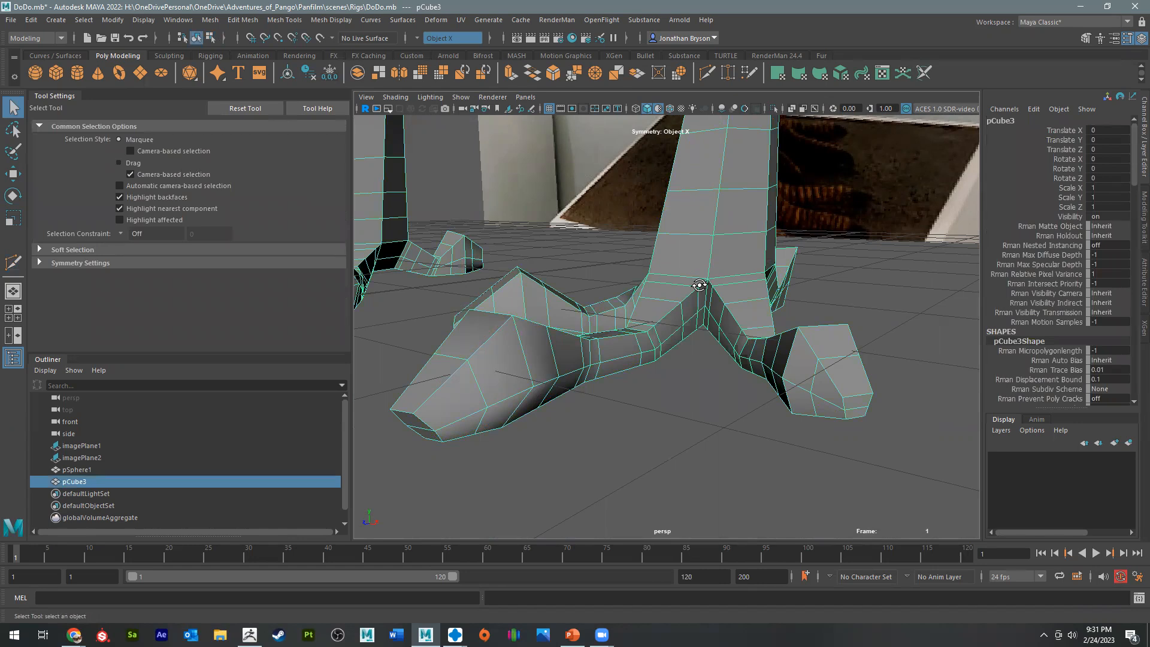
# Step: Try smoothing the whole dodo mesh with 1 division, and undo the smoothing
pyautogui.keyDown('alt'); pyautogui.moveTo(699, 285); pyautogui.dragTo(705, 267); pyautogui.keyUp('alt')
pyautogui.keyDown('shift'); pyautogui.moveTo(704, 266); pyautogui.dragTo(692, 340, button='right'); pyautogui.keyUp('shift')
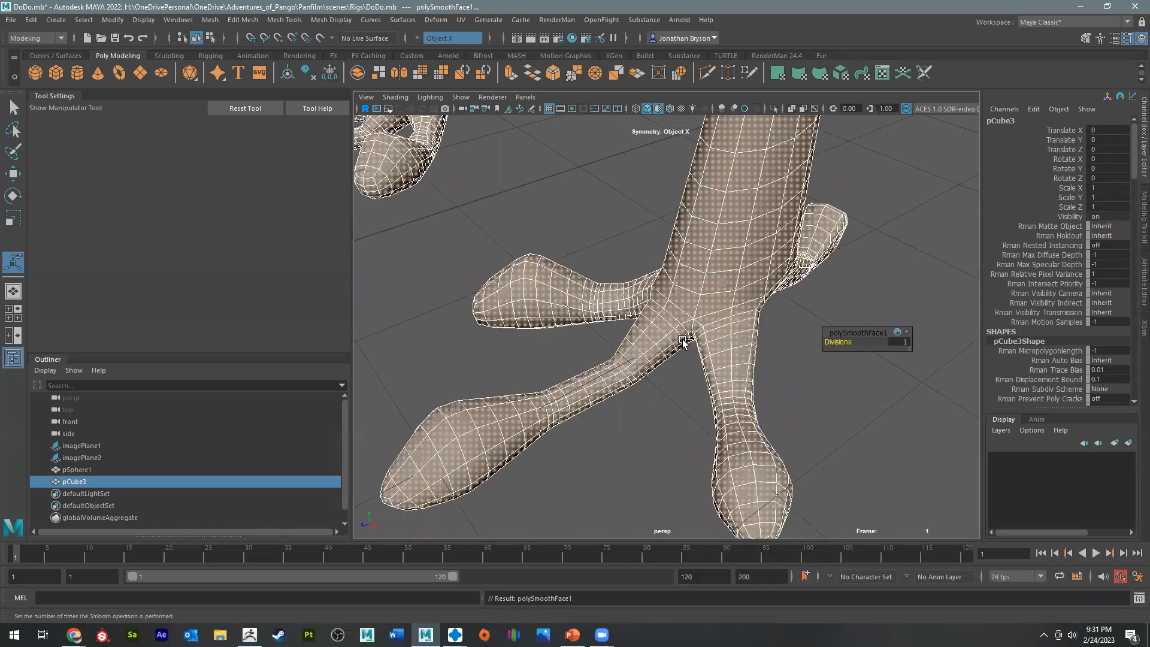
pyautogui.hotkey('ctrl', 'z')
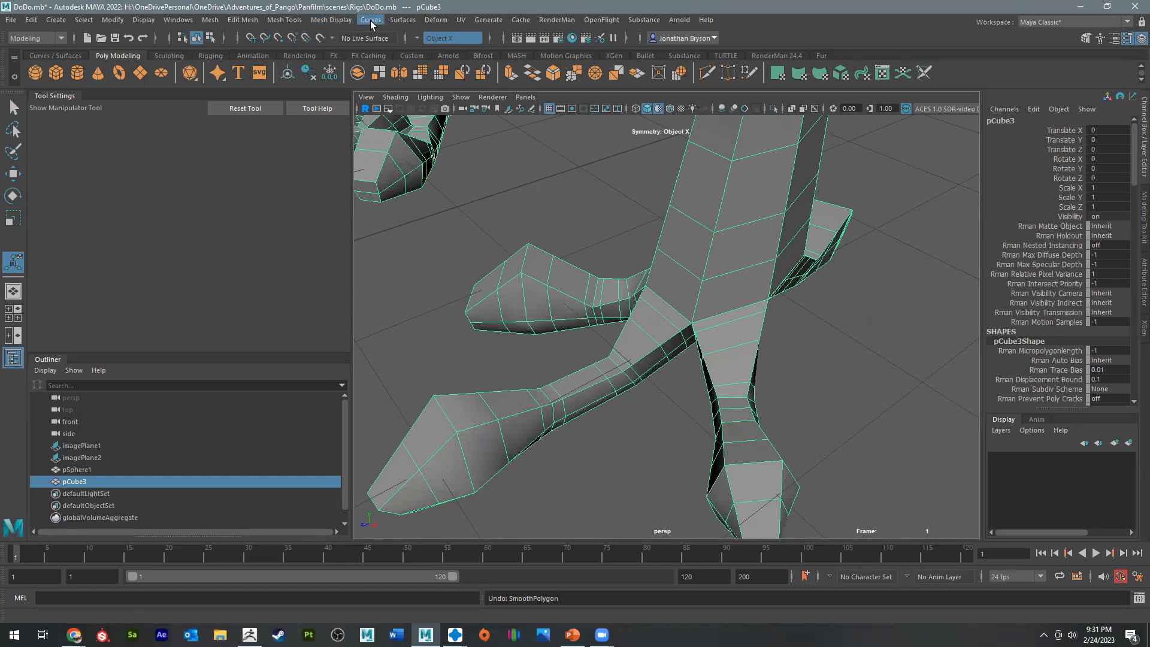
# Step: Activate the Smooth sculpting tool for the dodo mesh and reduce its brush size to 0.383
pyautogui.click(332, 21)
pyautogui.moveTo(290, 21)
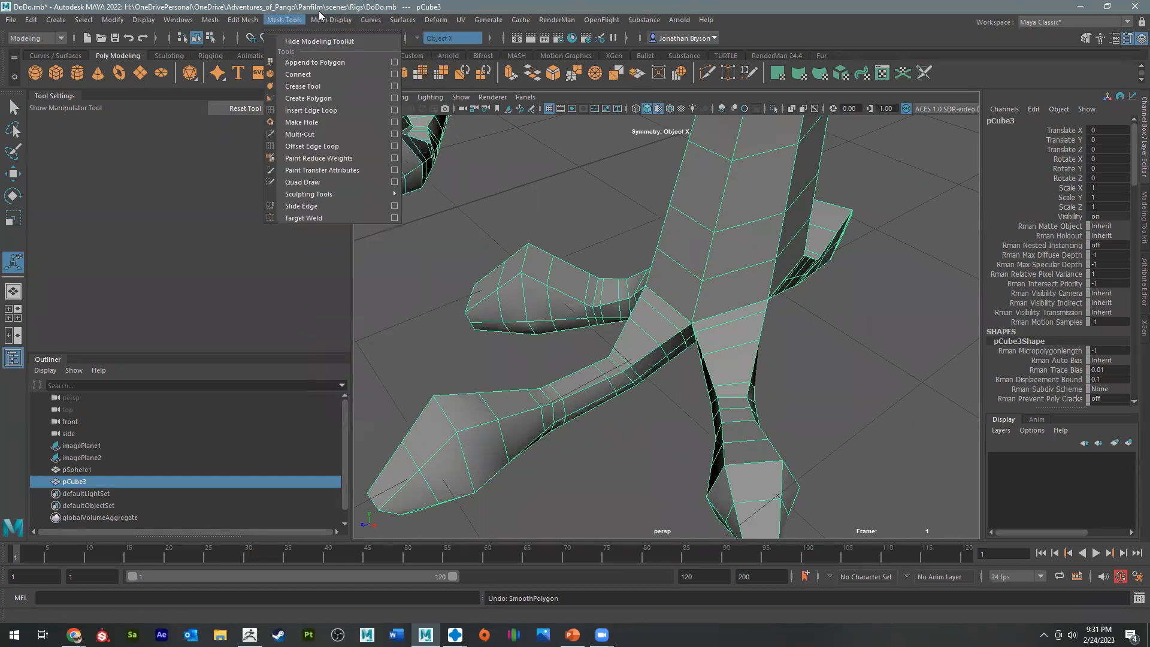
pyautogui.moveTo(324, 193)
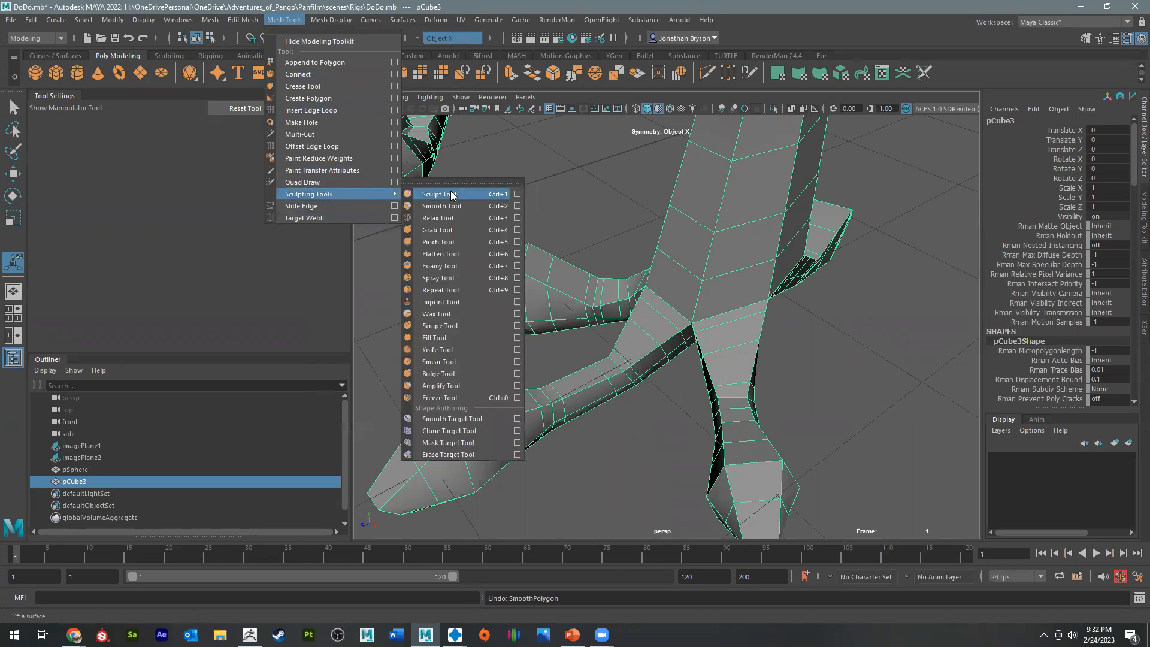
pyautogui.click(441, 205)
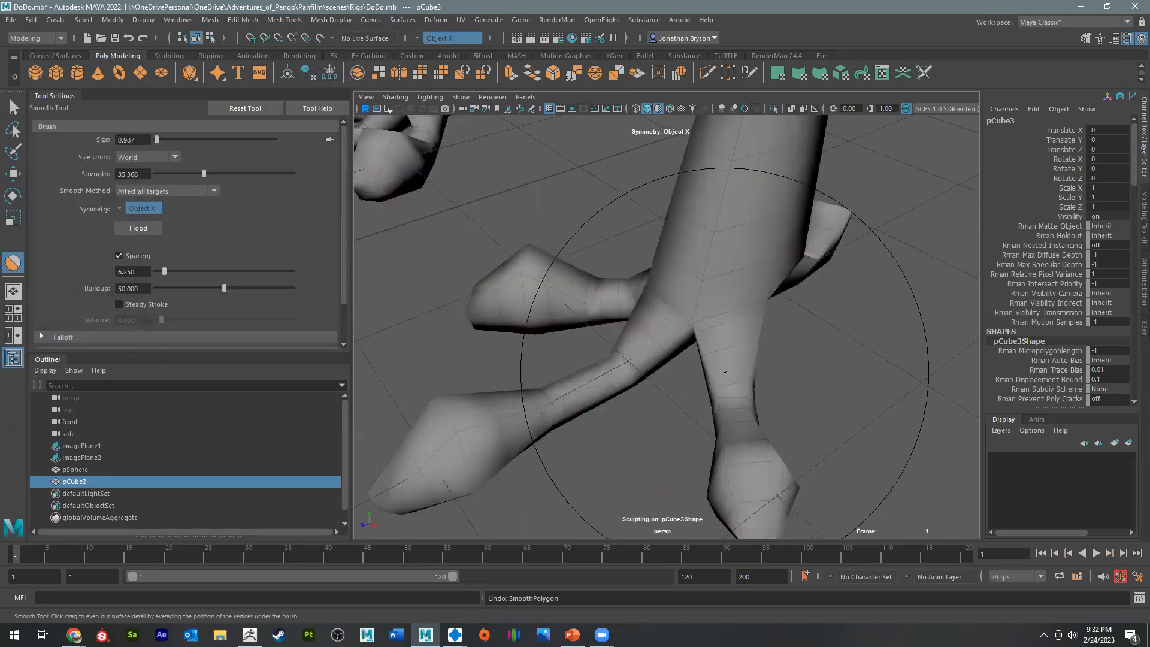
pyautogui.press('b')
pyautogui.moveTo(738, 372); pyautogui.dragTo(649, 371)
# Step: Brush smoothing over the front and side toes and around the base of the leg
pyautogui.moveTo(706, 339); pyautogui.dragTo(729, 334)
pyautogui.moveTo(737, 386); pyautogui.dragTo(740, 418)
pyautogui.moveTo(663, 325)
pyautogui.mouseDown()
pyautogui.moveTo(428, 440)
pyautogui.moveTo(439, 418)
pyautogui.mouseUp()
pyautogui.moveTo(578, 267); pyautogui.dragTo(548, 277)
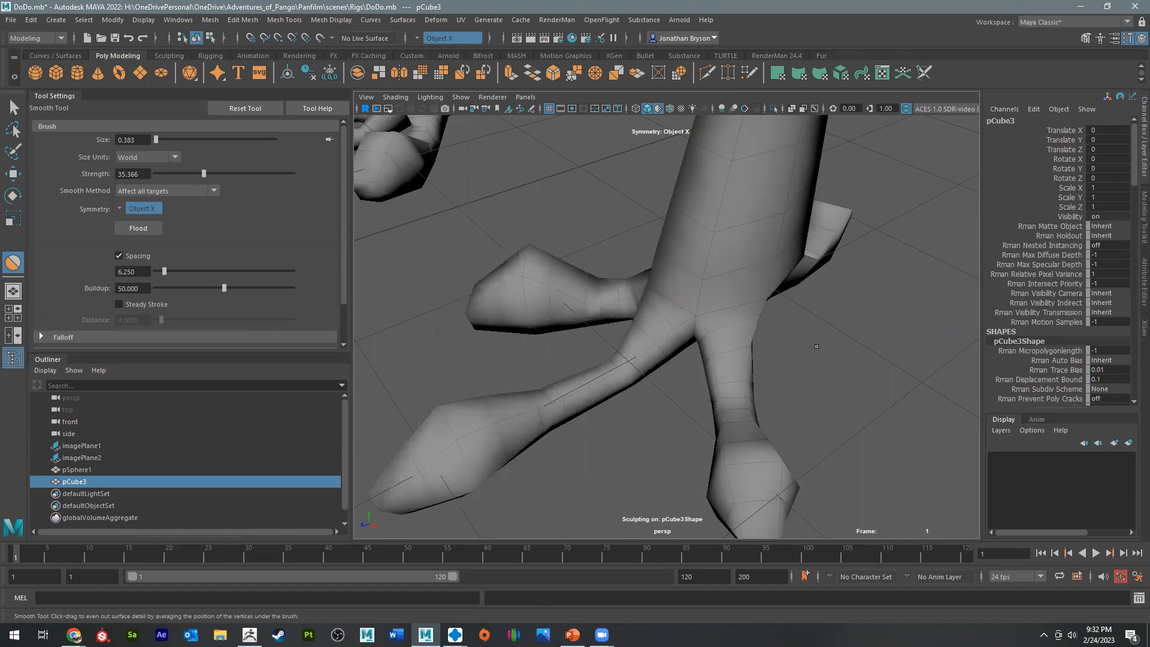
pyautogui.keyDown('alt'); pyautogui.moveTo(816, 346); pyautogui.dragTo(672, 410); pyautogui.keyUp('alt')
pyautogui.moveTo(847, 436)
pyautogui.mouseDown()
pyautogui.moveTo(871, 440)
pyautogui.moveTo(866, 427)
pyautogui.moveTo(868, 438)
pyautogui.moveTo(720, 426)
pyautogui.moveTo(603, 317)
pyautogui.mouseUp()
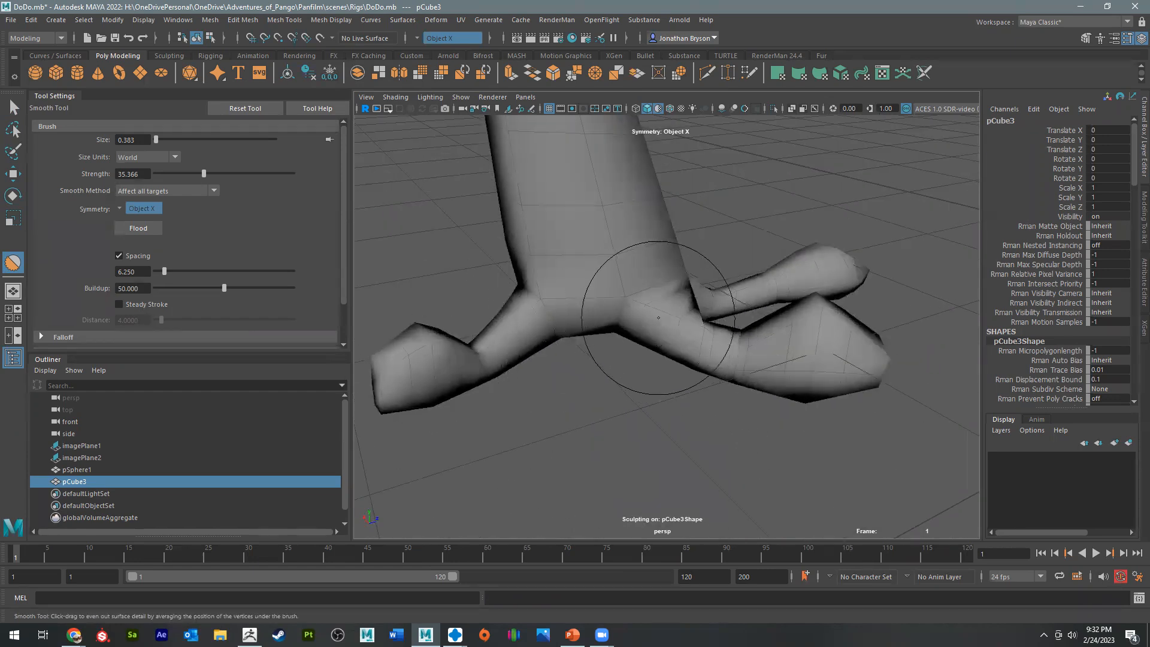
pyautogui.moveTo(677, 297); pyautogui.dragTo(692, 319)
# Step: Smooth the toe joints and pads from several sides of the foot
pyautogui.keyDown('alt'); pyautogui.moveTo(800, 322); pyautogui.dragTo(803, 305); pyautogui.keyUp('alt')
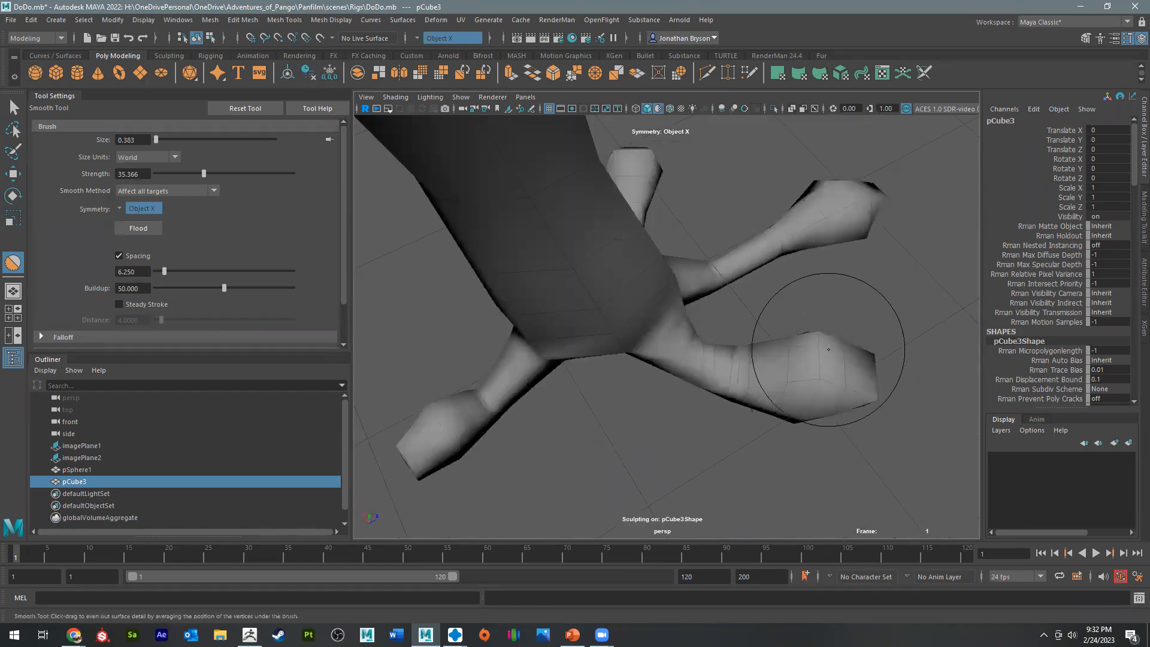
pyautogui.moveTo(817, 360)
pyautogui.keyDown('alt'); pyautogui.mouseDown()
pyautogui.moveTo(659, 380)
pyautogui.moveTo(616, 426)
pyautogui.mouseUp(); pyautogui.keyUp('alt')
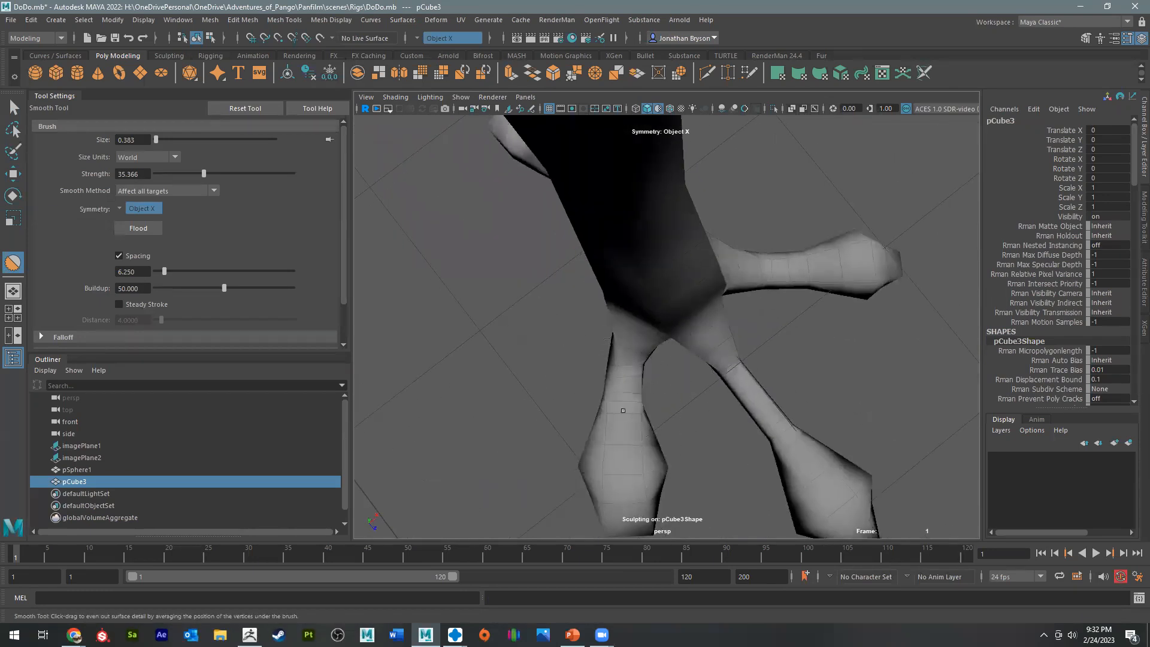
pyautogui.moveTo(616, 385)
pyautogui.keyDown('alt'); pyautogui.mouseDown()
pyautogui.moveTo(531, 398)
pyautogui.moveTo(515, 336)
pyautogui.mouseUp(); pyautogui.keyUp('alt')
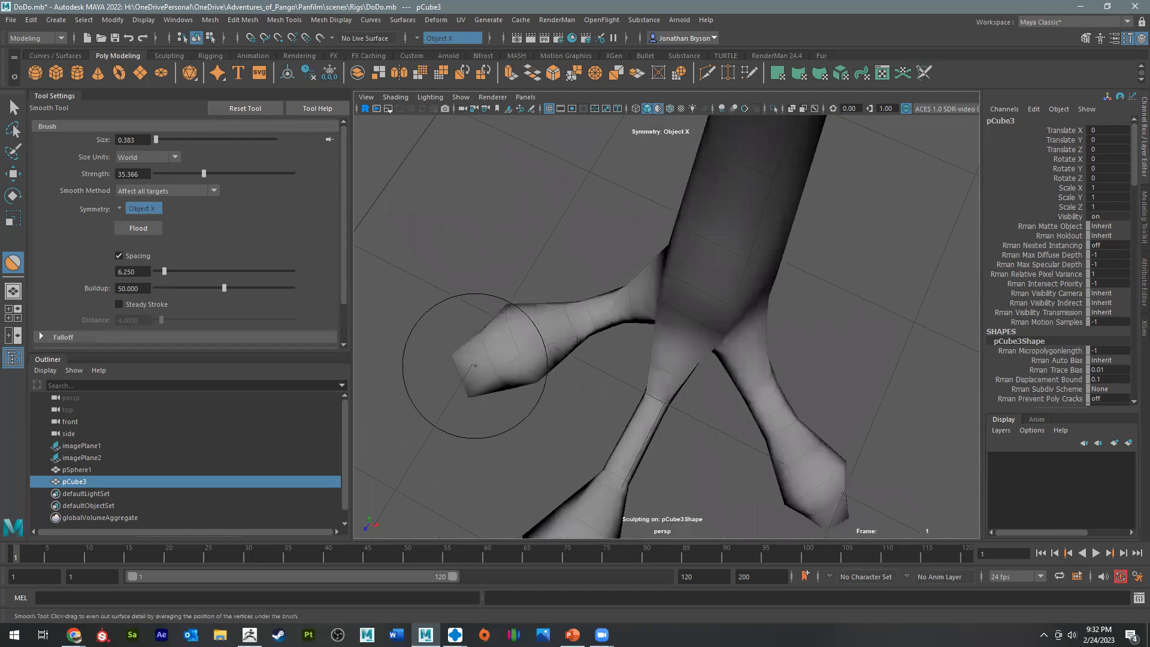
pyautogui.moveTo(475, 372)
pyautogui.keyDown('alt'); pyautogui.mouseDown()
pyautogui.moveTo(703, 397)
pyautogui.moveTo(735, 436)
pyautogui.mouseUp(); pyautogui.keyUp('alt')
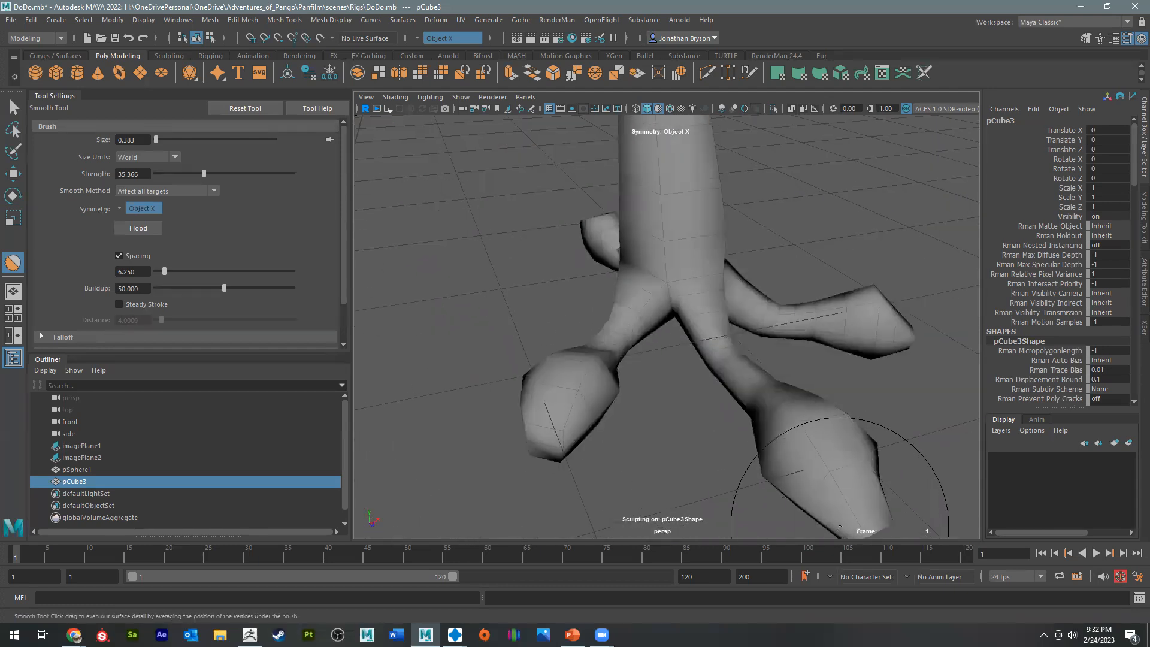
# Step: Smooth the sole and the undersides of the toes where they join the foot
pyautogui.keyDown('alt'); pyautogui.moveTo(839, 526); pyautogui.dragTo(688, 360); pyautogui.keyUp('alt')
pyautogui.moveTo(782, 267)
pyautogui.keyDown('alt'); pyautogui.mouseDown()
pyautogui.moveTo(749, 303)
pyautogui.moveTo(505, 278)
pyautogui.mouseUp(); pyautogui.keyUp('alt')
pyautogui.moveTo(590, 321)
pyautogui.keyDown('alt'); pyautogui.mouseDown()
pyautogui.moveTo(832, 278)
pyautogui.moveTo(744, 303)
pyautogui.moveTo(680, 251)
pyautogui.moveTo(742, 244)
pyautogui.moveTo(688, 341)
pyautogui.moveTo(752, 244)
pyautogui.mouseUp(); pyautogui.keyUp('alt')
pyautogui.keyDown('alt'); pyautogui.moveTo(489, 311); pyautogui.dragTo(746, 328, button='middle'); pyautogui.keyUp('alt')
pyautogui.keyDown('alt'); pyautogui.moveTo(638, 289); pyautogui.dragTo(722, 284); pyautogui.keyUp('alt')
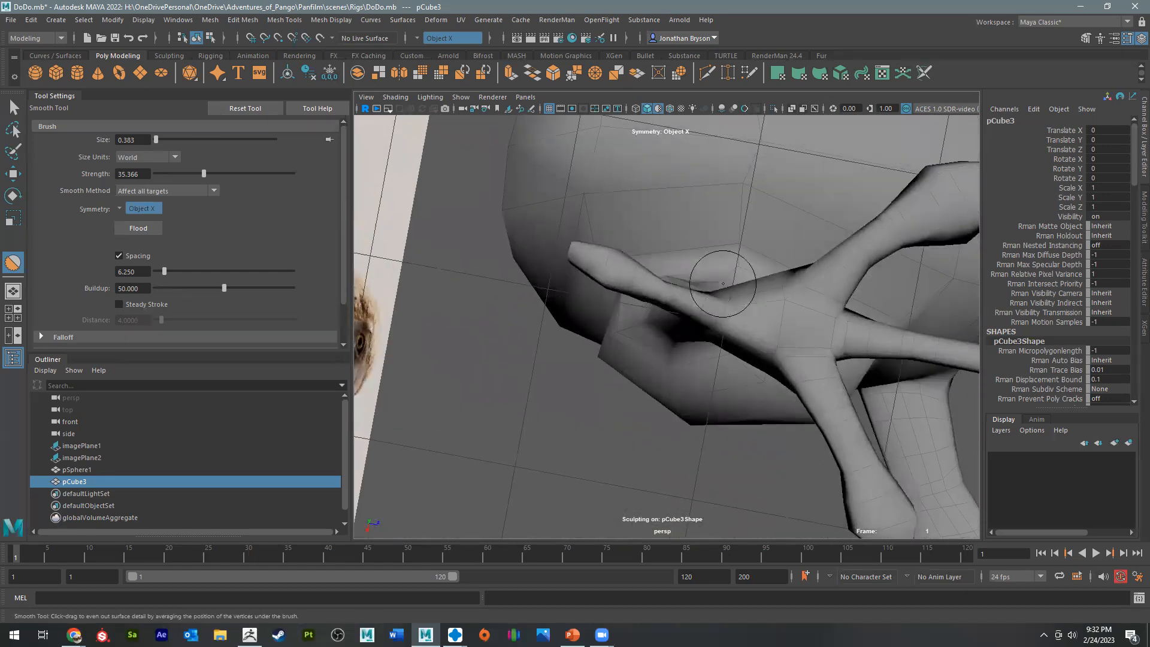
# Step: Enlarge the smoothing brush to 0.843 and even out the surface along the leg
pyautogui.moveTo(828, 340)
pyautogui.keyDown('alt'); pyautogui.mouseDown()
pyautogui.moveTo(767, 403)
pyautogui.moveTo(744, 357)
pyautogui.moveTo(691, 347)
pyautogui.moveTo(818, 332)
pyautogui.mouseUp(); pyautogui.keyUp('alt')
pyautogui.press('b')
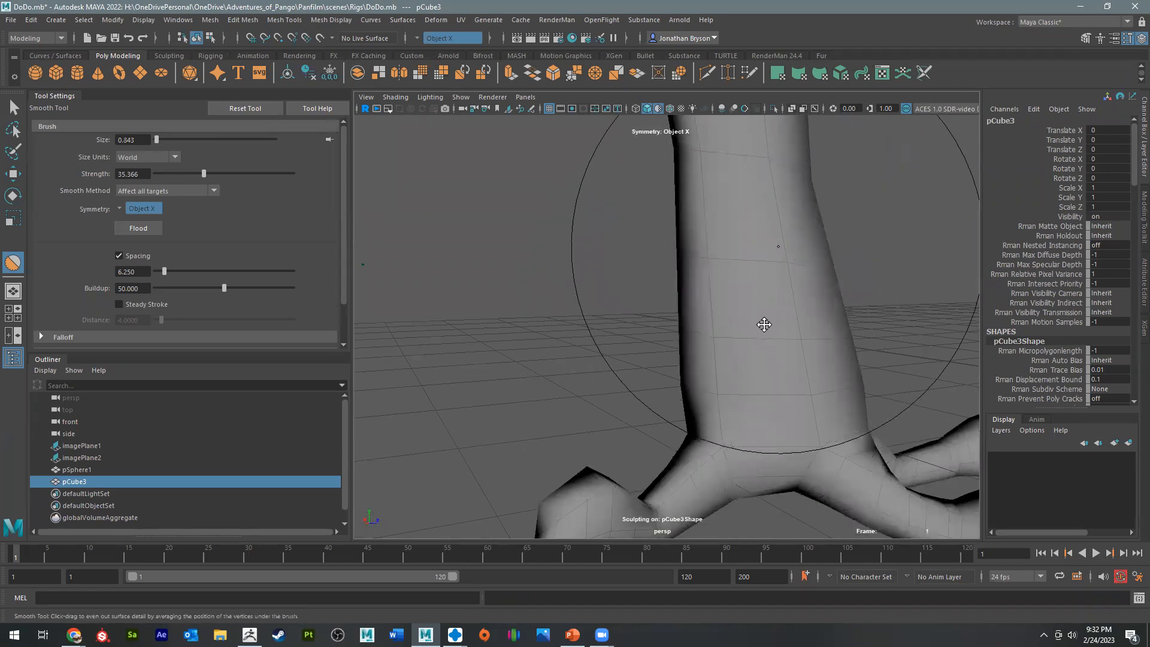
pyautogui.keyDown('alt'); pyautogui.moveTo(762, 323); pyautogui.dragTo(613, 296, button='right'); pyautogui.keyUp('alt')
pyautogui.moveTo(681, 375); pyautogui.dragTo(680, 386)
pyautogui.moveTo(719, 383)
pyautogui.mouseDown()
pyautogui.moveTo(721, 395)
pyautogui.moveTo(690, 413)
pyautogui.mouseUp()
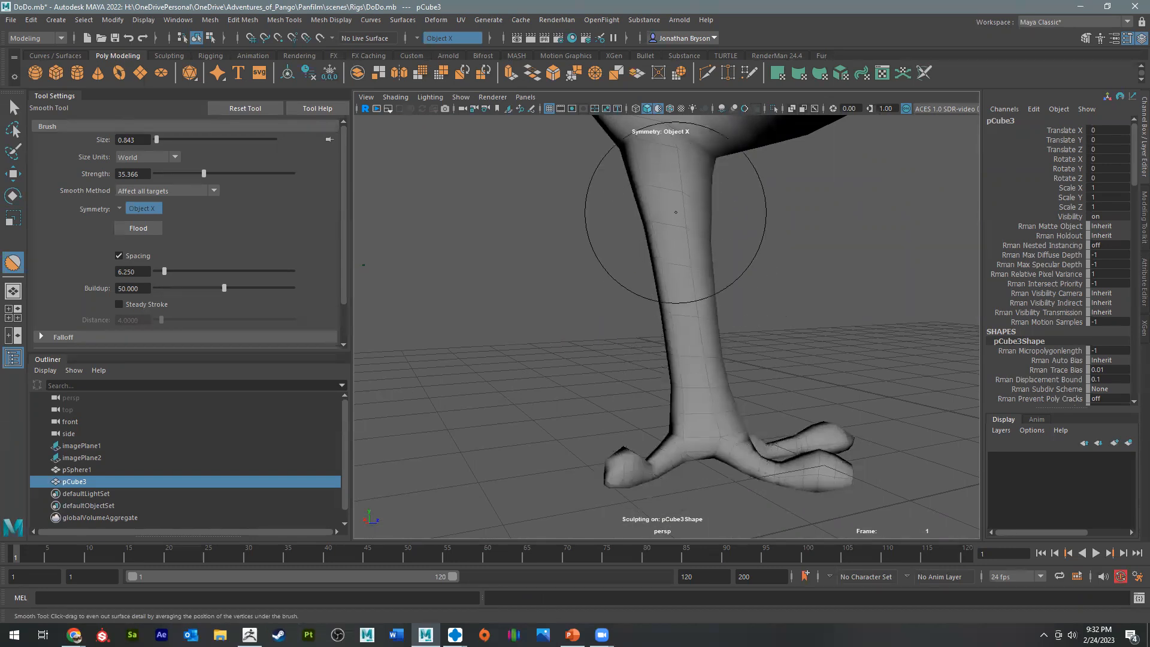
# Step: Examine the smoothed legs and the whole dodo from several angles against the reference images
pyautogui.keyDown('alt'); pyautogui.moveTo(673, 228); pyautogui.dragTo(793, 337); pyautogui.keyUp('alt')
pyautogui.keyDown('alt'); pyautogui.moveTo(657, 352); pyautogui.dragTo(803, 347); pyautogui.keyUp('alt')
pyautogui.keyDown('alt'); pyautogui.moveTo(803, 346); pyautogui.dragTo(573, 193, button='right'); pyautogui.keyUp('alt')
pyautogui.keyDown('alt'); pyautogui.moveTo(669, 284); pyautogui.dragTo(829, 303); pyautogui.keyUp('alt')
pyautogui.keyDown('alt'); pyautogui.moveTo(635, 312); pyautogui.dragTo(680, 380, button='middle'); pyautogui.keyUp('alt')
pyautogui.keyDown('alt'); pyautogui.moveTo(681, 379); pyautogui.dragTo(596, 371); pyautogui.keyUp('alt')
pyautogui.keyDown('alt'); pyautogui.moveTo(595, 371); pyautogui.dragTo(591, 354, button='middle'); pyautogui.keyUp('alt')
pyautogui.moveTo(592, 354)
pyautogui.keyDown('alt'); pyautogui.mouseDown()
pyautogui.moveTo(767, 385)
pyautogui.moveTo(676, 377)
pyautogui.mouseUp(); pyautogui.keyUp('alt')
pyautogui.keyDown('alt'); pyautogui.moveTo(676, 378); pyautogui.dragTo(803, 371, button='right'); pyautogui.keyUp('alt')
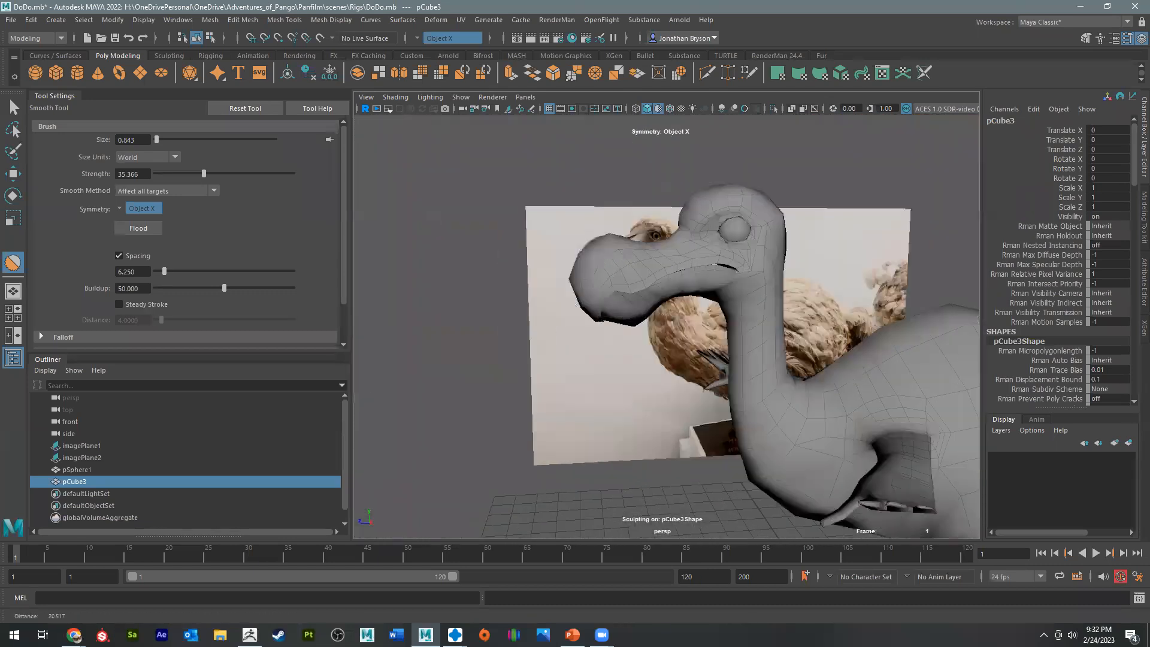
pyautogui.keyDown('alt'); pyautogui.moveTo(803, 371); pyautogui.dragTo(838, 342, button='middle'); pyautogui.keyUp('alt')
pyautogui.keyDown('alt'); pyautogui.moveTo(839, 341); pyautogui.dragTo(899, 343); pyautogui.keyUp('alt')
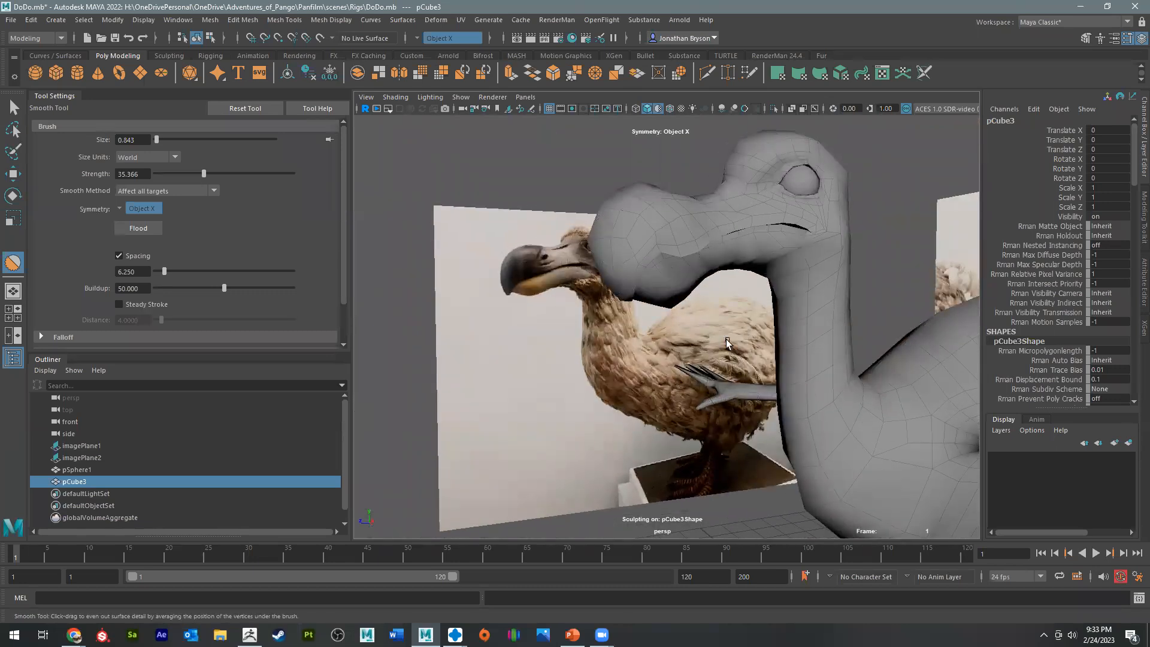
# Step: Switch from smoothing the dodo mesh to edge selection and examine the mouth opening from inside the head
pyautogui.press('q')
pyautogui.keyDown('alt'); pyautogui.moveTo(641, 424); pyautogui.dragTo(670, 418, button='right'); pyautogui.keyUp('alt')
pyautogui.keyDown('alt'); pyautogui.moveTo(669, 419); pyautogui.dragTo(790, 361); pyautogui.keyUp('alt')
pyautogui.keyDown('alt'); pyautogui.moveTo(791, 362); pyautogui.dragTo(770, 344, button='middle'); pyautogui.keyUp('alt')
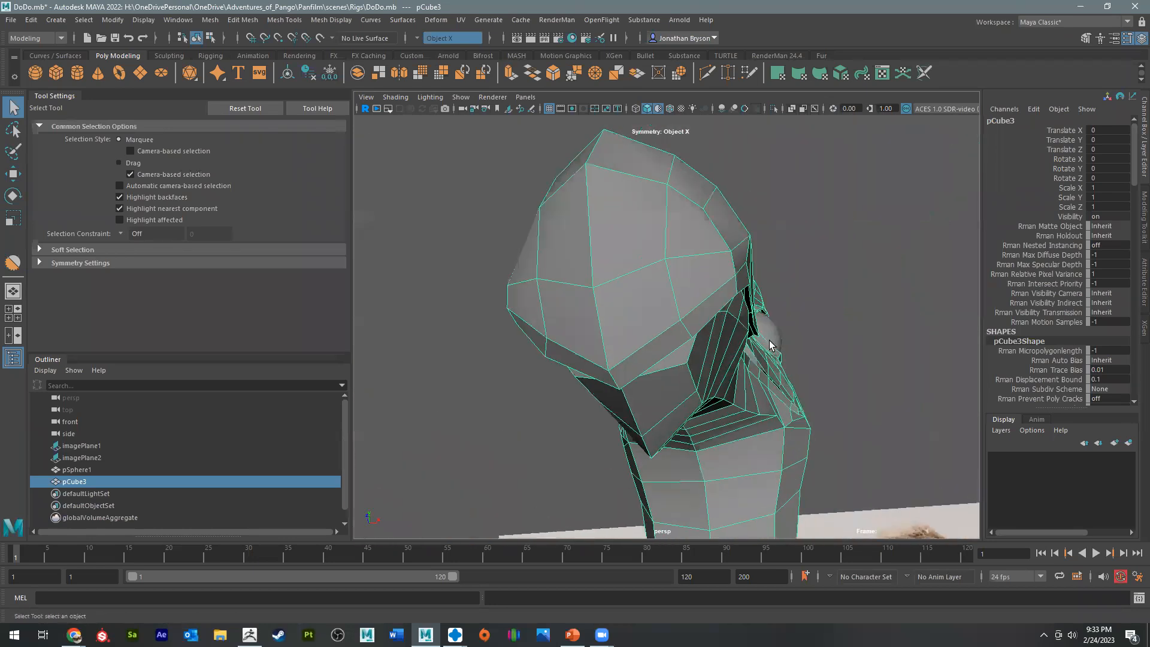
pyautogui.keyDown('alt'); pyautogui.moveTo(770, 345); pyautogui.dragTo(877, 336); pyautogui.keyUp('alt')
pyautogui.keyDown('alt'); pyautogui.moveTo(878, 336); pyautogui.dragTo(862, 383, button='right'); pyautogui.keyUp('alt')
pyautogui.keyDown('alt'); pyautogui.moveTo(862, 383); pyautogui.dragTo(765, 378, button='middle'); pyautogui.keyUp('alt')
pyautogui.moveTo(673, 305); pyautogui.dragTo(673, 272, button='right')
pyautogui.click(658, 340)
pyautogui.keyDown('alt'); pyautogui.moveTo(651, 390); pyautogui.dragTo(835, 434); pyautogui.keyUp('alt')
pyautogui.keyDown('alt'); pyautogui.moveTo(836, 434); pyautogui.dragTo(675, 382, button='middle'); pyautogui.keyUp('alt')
pyautogui.keyDown('alt'); pyautogui.moveTo(675, 383); pyautogui.dragTo(749, 472, button='right'); pyautogui.keyUp('alt')
pyautogui.keyDown('alt'); pyautogui.moveTo(749, 472); pyautogui.dragTo(802, 458); pyautogui.keyUp('alt')
pyautogui.keyDown('alt'); pyautogui.moveTo(802, 458); pyautogui.dragTo(788, 437, button='middle'); pyautogui.keyUp('alt')
pyautogui.keyDown('alt'); pyautogui.moveTo(789, 437); pyautogui.dragTo(825, 328); pyautogui.keyUp('alt')
pyautogui.keyDown('alt'); pyautogui.moveTo(826, 328); pyautogui.dragTo(814, 419, button='right'); pyautogui.keyUp('alt')
pyautogui.keyDown('alt'); pyautogui.moveTo(815, 419); pyautogui.dragTo(766, 433); pyautogui.keyUp('alt')
pyautogui.keyDown('alt'); pyautogui.moveTo(798, 373); pyautogui.dragTo(541, 439); pyautogui.keyUp('alt')
pyautogui.keyDown('alt'); pyautogui.moveTo(660, 388); pyautogui.dragTo(799, 372); pyautogui.keyUp('alt')
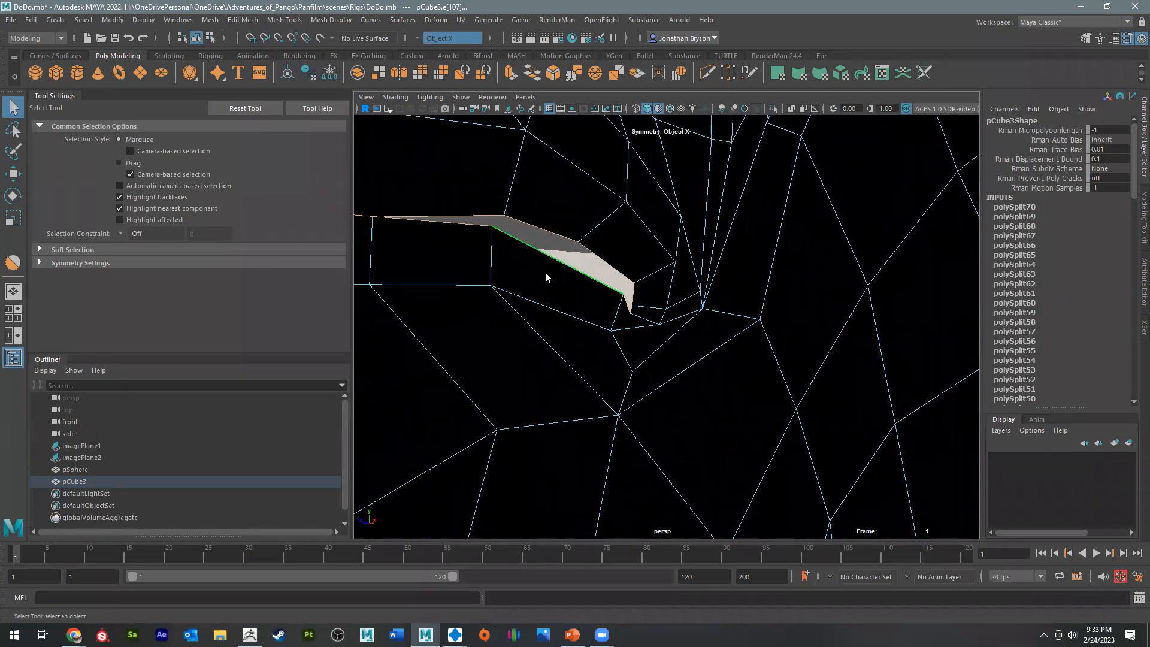
# Step: Try bridging the lower lip edges near the mouth corner across to the opposite side of the head
pyautogui.click(568, 349)
pyautogui.keyDown('alt'); pyautogui.moveTo(570, 349); pyautogui.dragTo(758, 341); pyautogui.keyUp('alt')
pyautogui.click(669, 274)
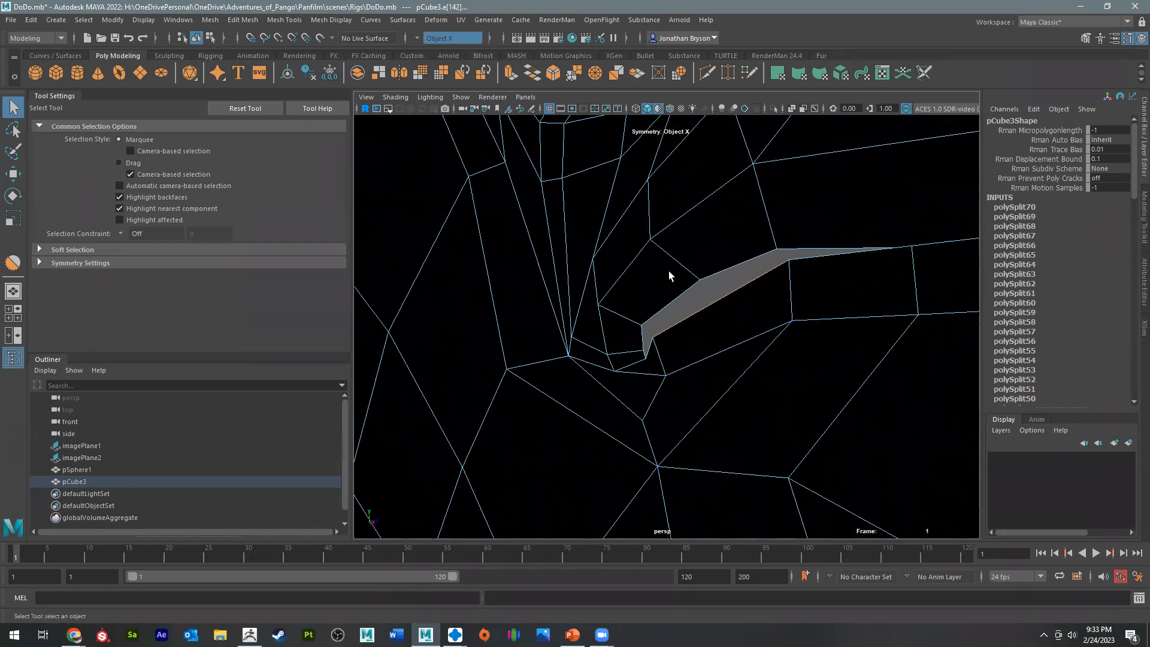
pyautogui.click(332, 22)
pyautogui.moveTo(372, 346)
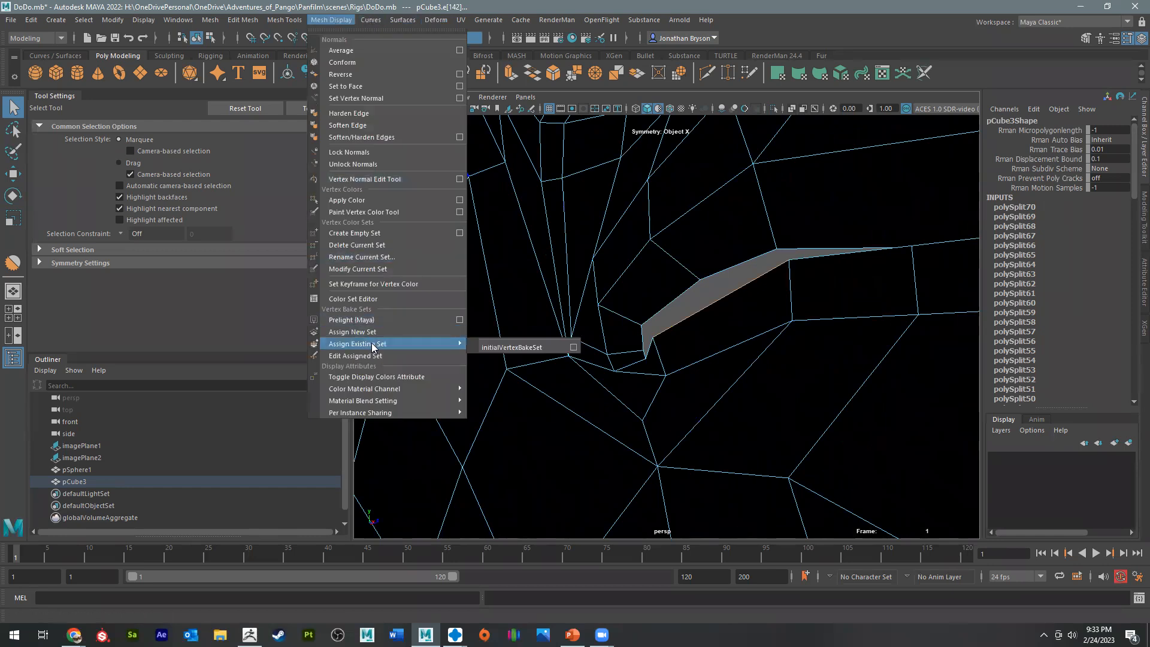
pyautogui.moveTo(282, 23)
pyautogui.moveTo(243, 21)
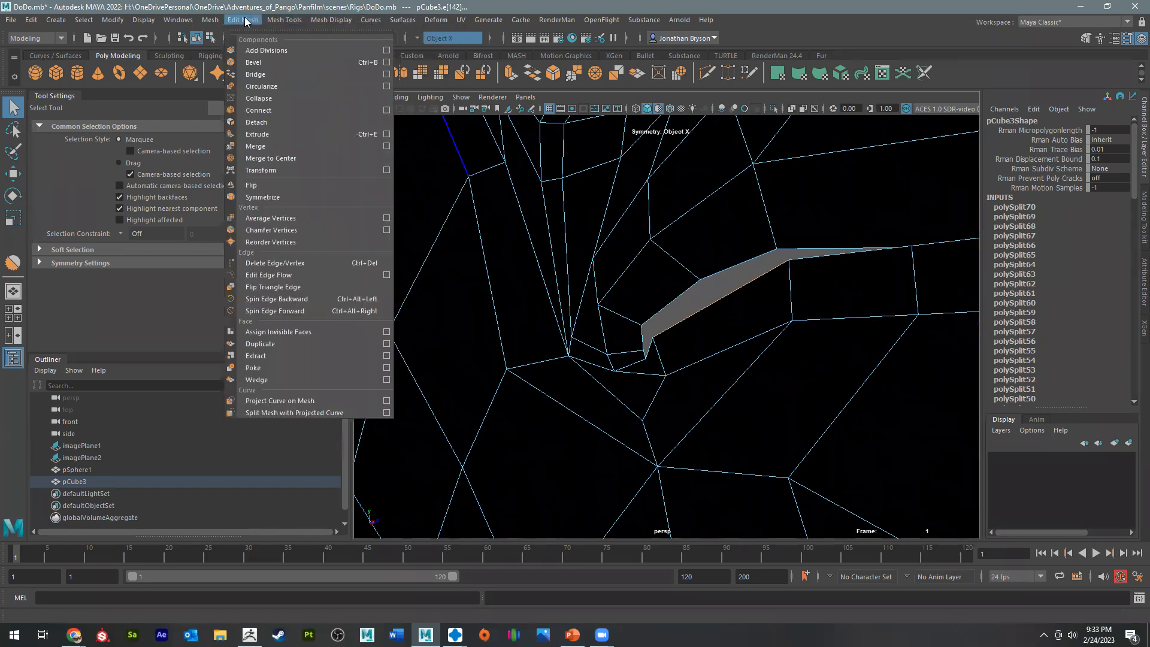
pyautogui.click(279, 76)
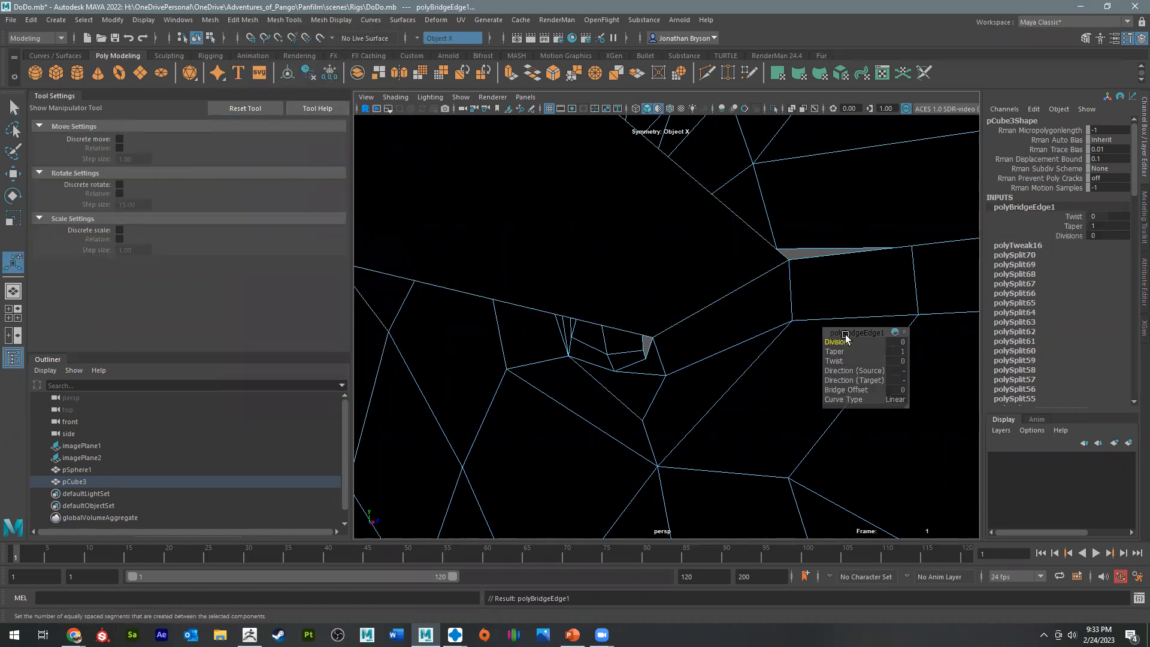
pyautogui.moveTo(840, 342); pyautogui.dragTo(844, 342)
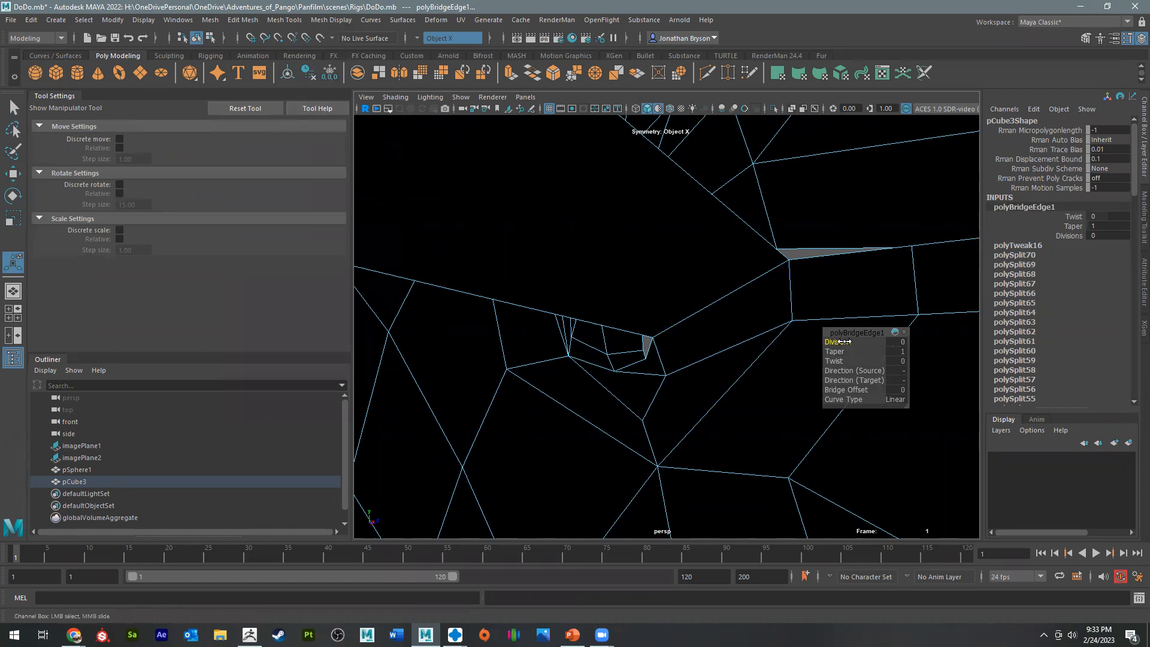
# Step: Try bridging the next lower lip edges toward the beak across the mouth, one pair at a time with 1 division
pyautogui.click(827, 262)
pyautogui.press('g')
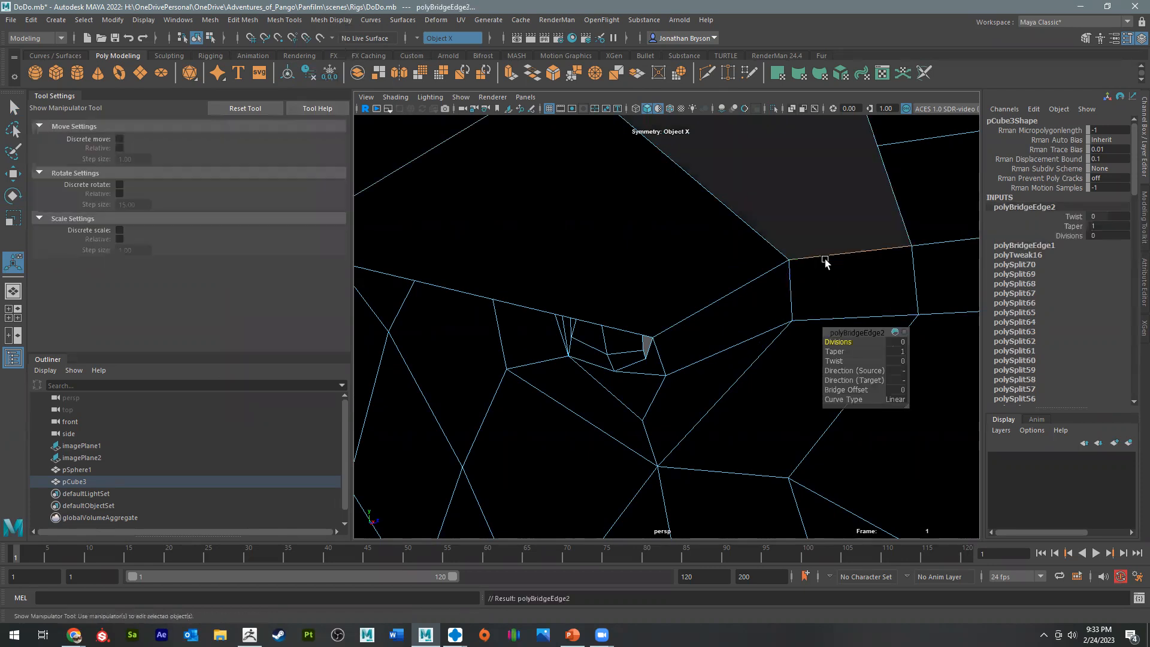
pyautogui.moveTo(838, 339); pyautogui.dragTo(842, 340)
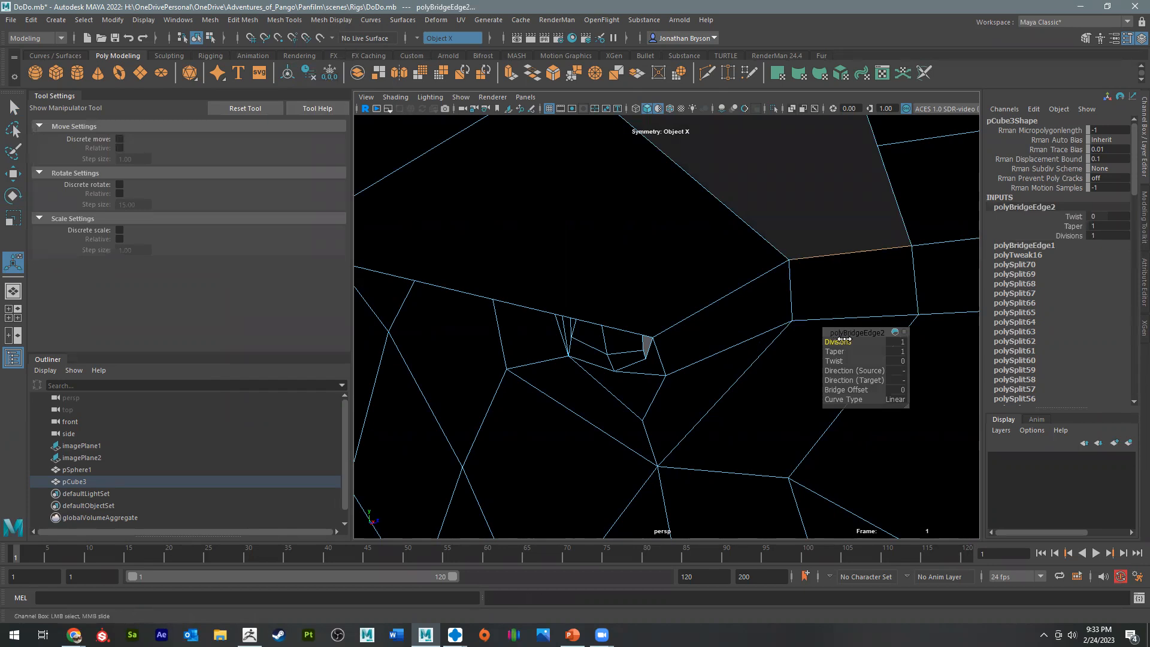
pyautogui.keyDown('alt'); pyautogui.moveTo(834, 269); pyautogui.dragTo(742, 284); pyautogui.keyUp('alt')
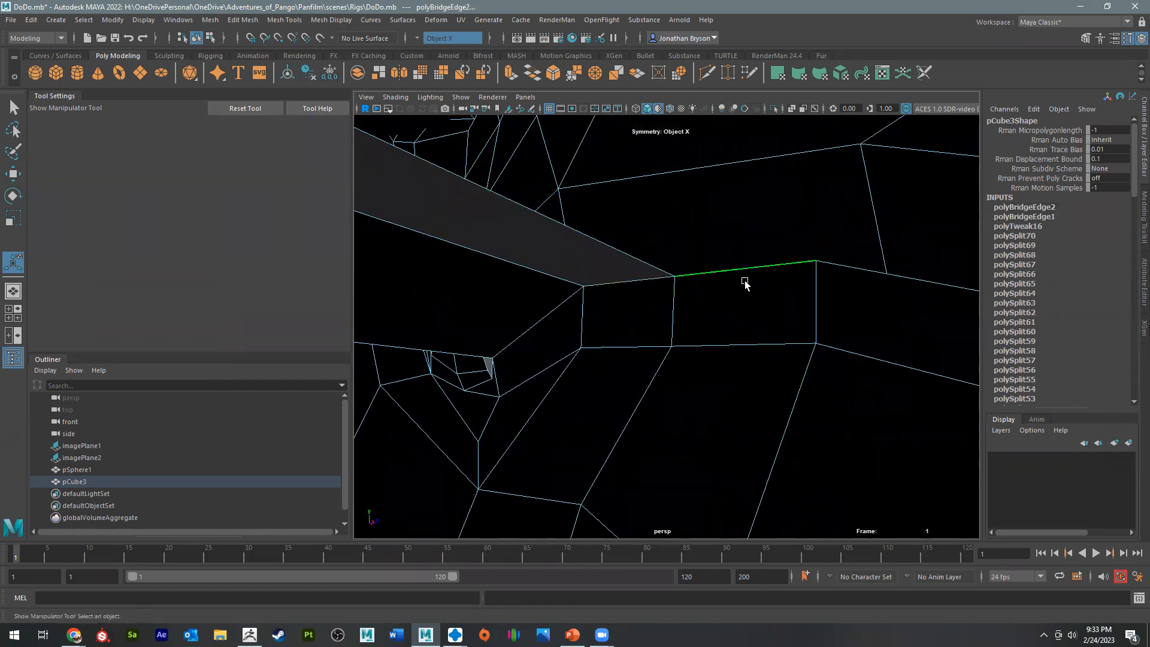
pyautogui.press('g')
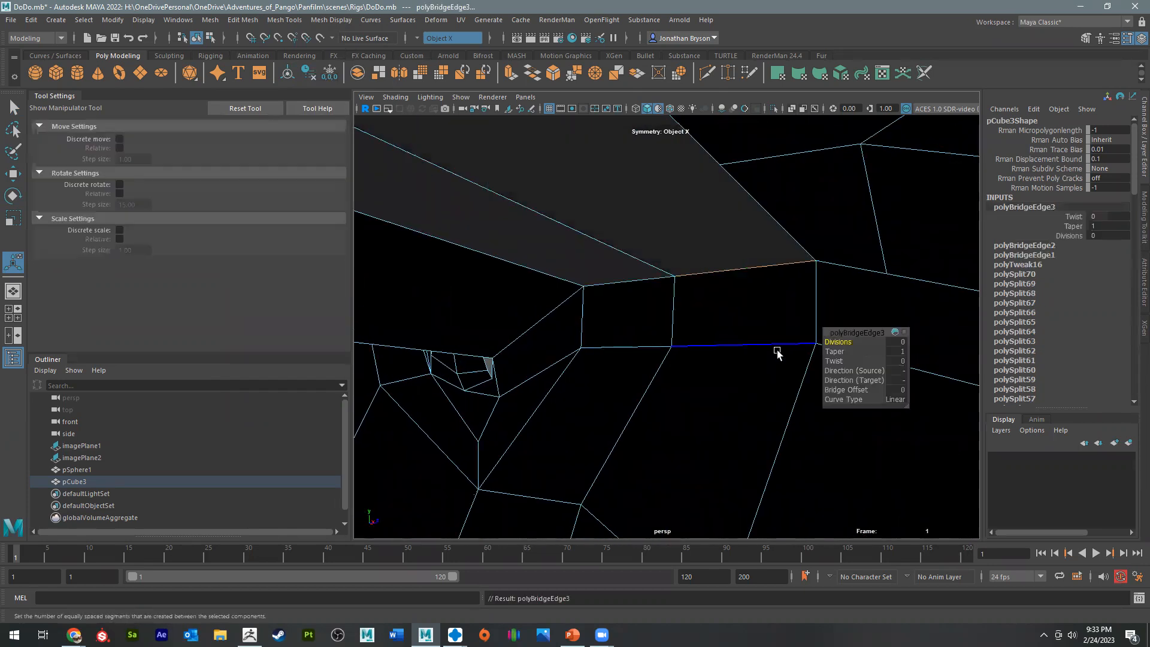
pyautogui.click(836, 341)
pyautogui.keyDown('alt'); pyautogui.moveTo(703, 311); pyautogui.dragTo(629, 274); pyautogui.keyUp('alt')
# Step: Undo the separate lower lip edge bridges
pyautogui.hotkey('ctrl', 'z')
pyautogui.hotkey('ctrl', 'z')
pyautogui.keyDown('alt'); pyautogui.moveTo(667, 413); pyautogui.dragTo(706, 457, button='right'); pyautogui.keyUp('alt')
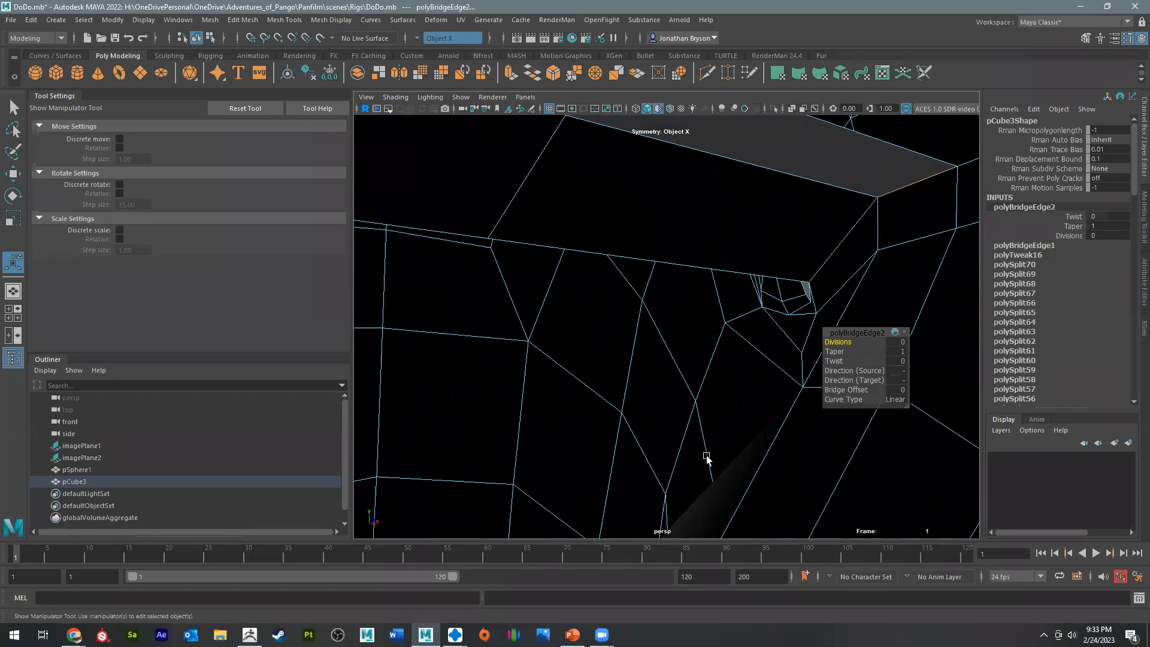
pyautogui.hotkey('ctrl', 'z')
pyautogui.hotkey('ctrl', 'z')
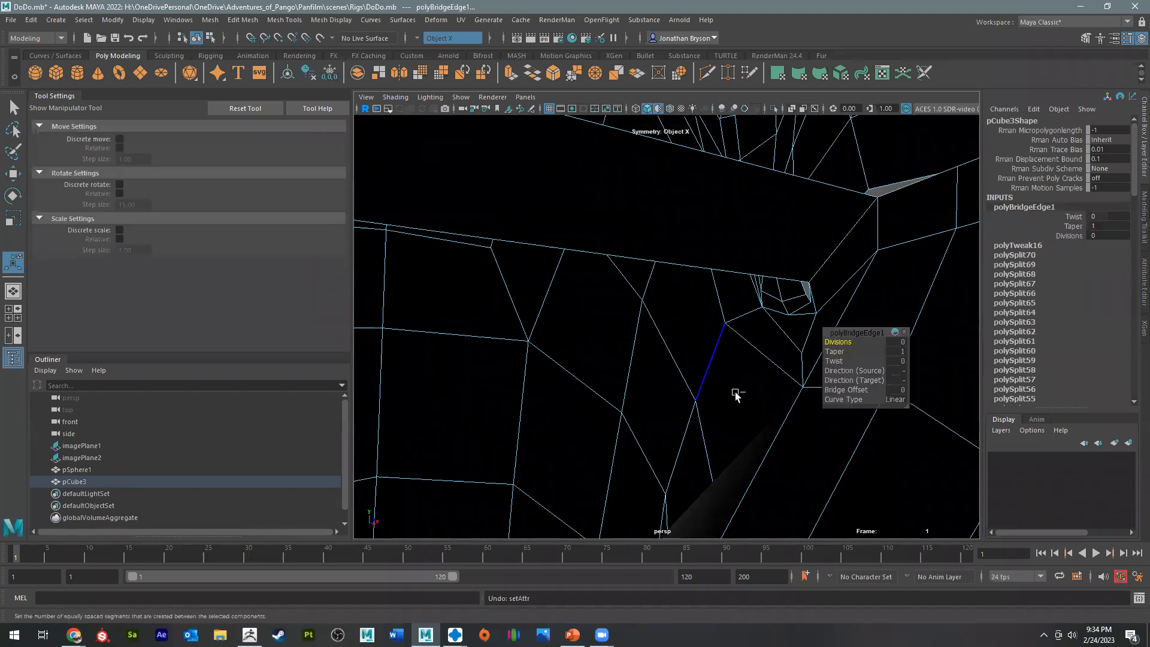
pyautogui.hotkey('ctrl', 'z')
# Step: Bridge the whole row of lower lip edges across the inside of the mouth with 1 division
pyautogui.keyDown('alt'); pyautogui.moveTo(811, 295); pyautogui.dragTo(891, 264); pyautogui.keyUp('alt')
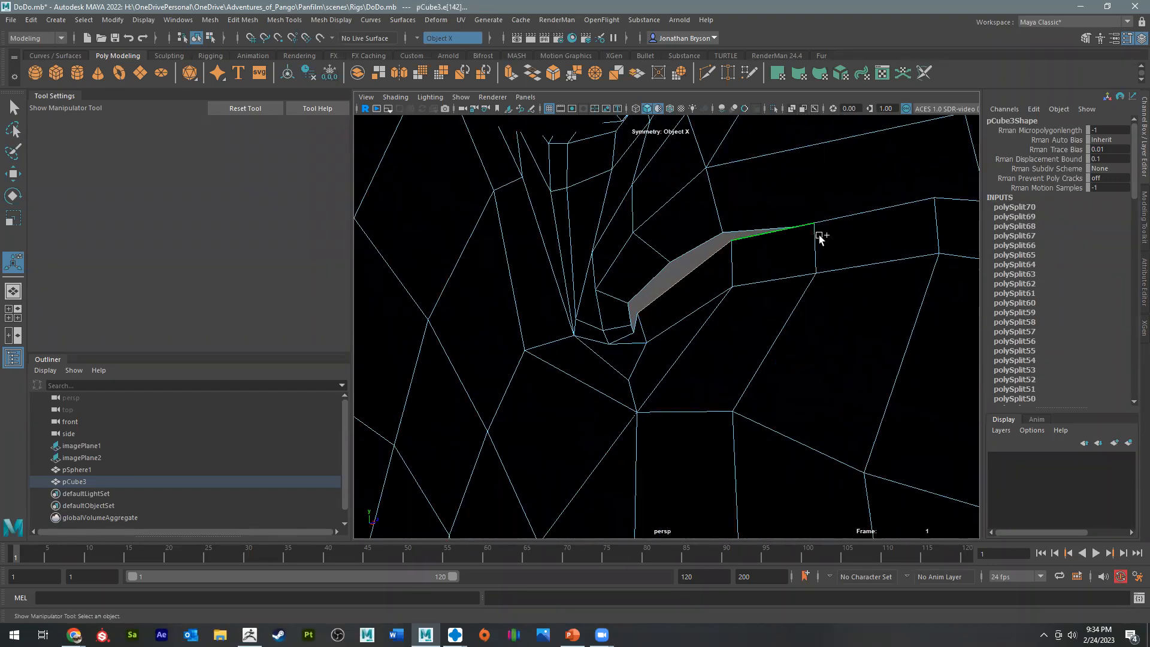
pyautogui.keyDown('alt'); pyautogui.moveTo(851, 227); pyautogui.dragTo(747, 226); pyautogui.keyUp('alt')
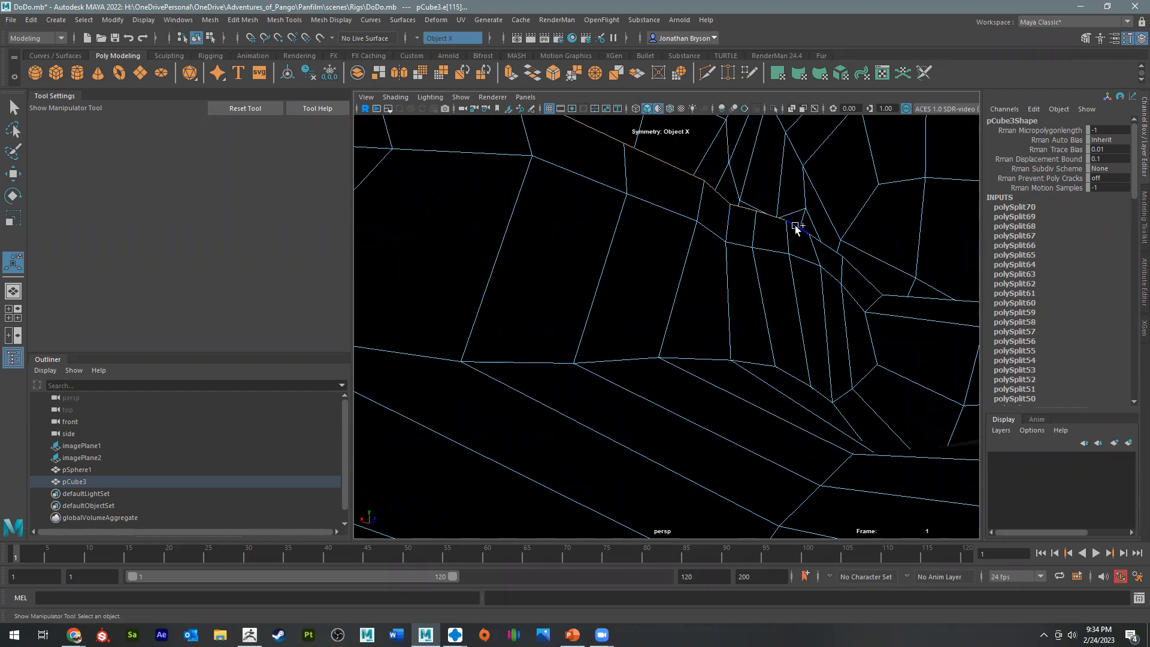
pyautogui.keyDown('alt'); pyautogui.moveTo(820, 327); pyautogui.dragTo(866, 330); pyautogui.keyUp('alt')
pyautogui.keyDown('shift'); pyautogui.moveTo(860, 328); pyautogui.dragTo(825, 314, button='right'); pyautogui.keyUp('shift')
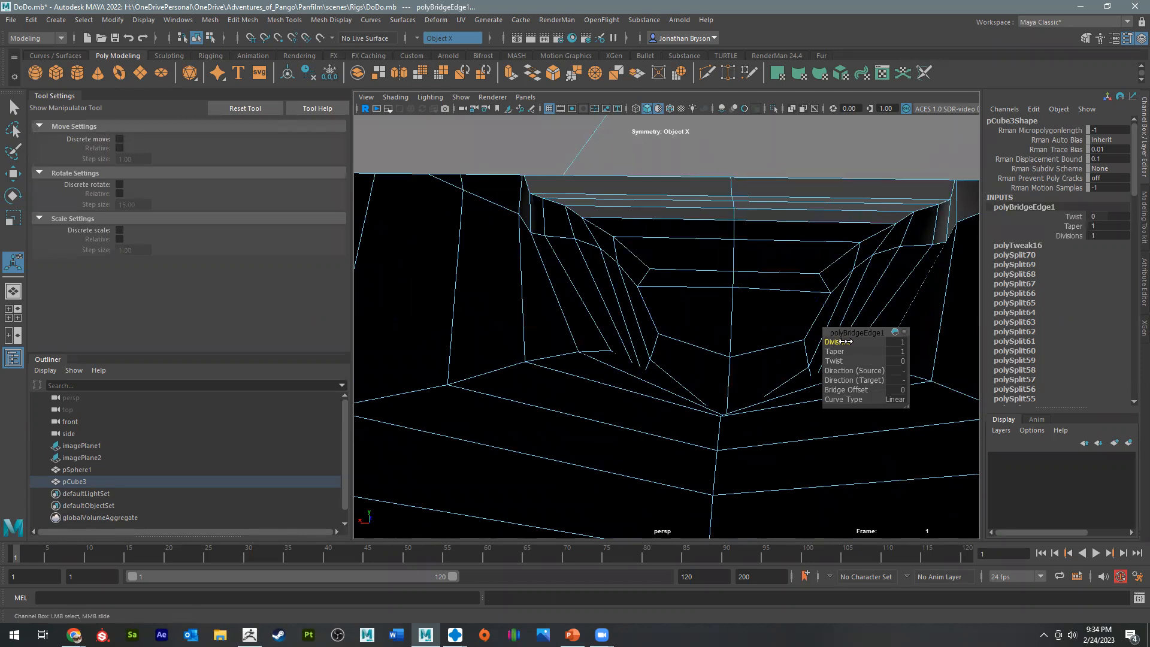
# Step: Select the center edges of the lower mouth bridge and move them down to shape the mouth floor
pyautogui.keyDown('alt'); pyautogui.moveTo(772, 244); pyautogui.dragTo(747, 186); pyautogui.keyUp('alt')
pyautogui.moveTo(747, 183); pyautogui.dragTo(741, 146, button='right')
pyautogui.moveTo(799, 229); pyautogui.dragTo(798, 222, button='right')
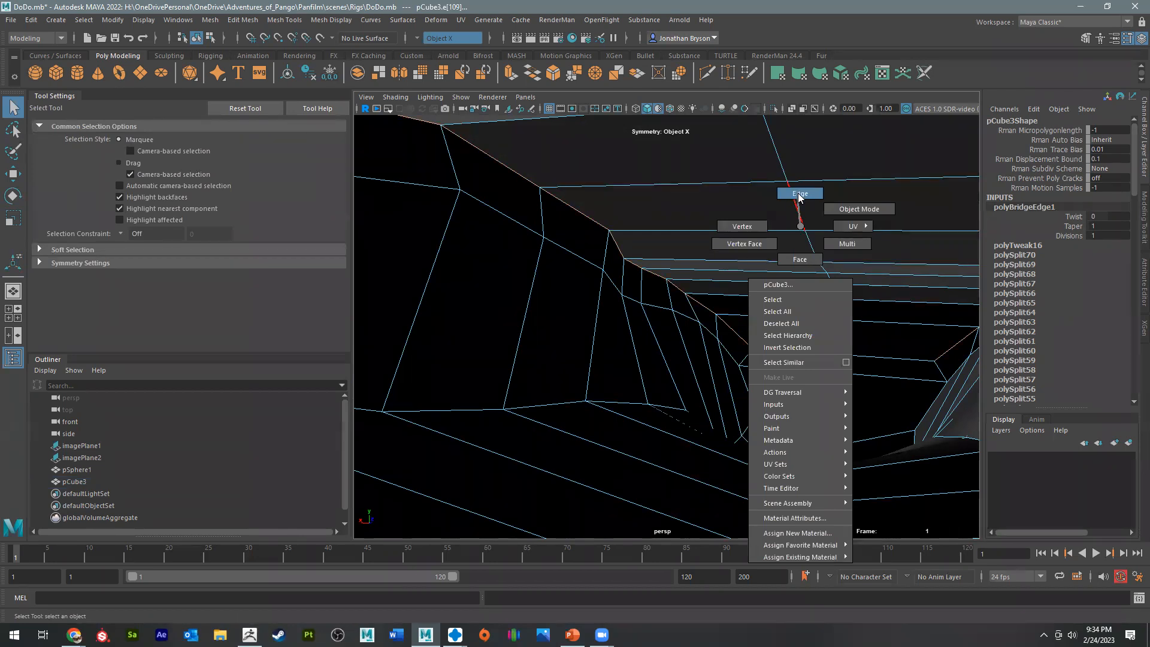
pyautogui.moveTo(800, 196); pyautogui.dragTo(800, 196, button='right')
pyautogui.doubleClick(806, 243)
pyautogui.press('w')
pyautogui.moveTo(808, 301); pyautogui.dragTo(693, 363)
pyautogui.moveTo(669, 320); pyautogui.dragTo(677, 354)
# Step: Fill the open holes left between the lower mouth bridge and the surrounding mesh, using wireframe display to pick the border edges
pyautogui.keyDown('alt'); pyautogui.moveTo(675, 272); pyautogui.dragTo(740, 452); pyautogui.keyUp('alt')
pyautogui.keyDown('alt'); pyautogui.moveTo(740, 452); pyautogui.dragTo(760, 297, button='middle'); pyautogui.keyUp('alt')
pyautogui.keyDown('alt'); pyautogui.moveTo(760, 298); pyautogui.dragTo(559, 264); pyautogui.keyUp('alt')
pyautogui.moveTo(595, 235); pyautogui.dragTo(616, 297, button='right')
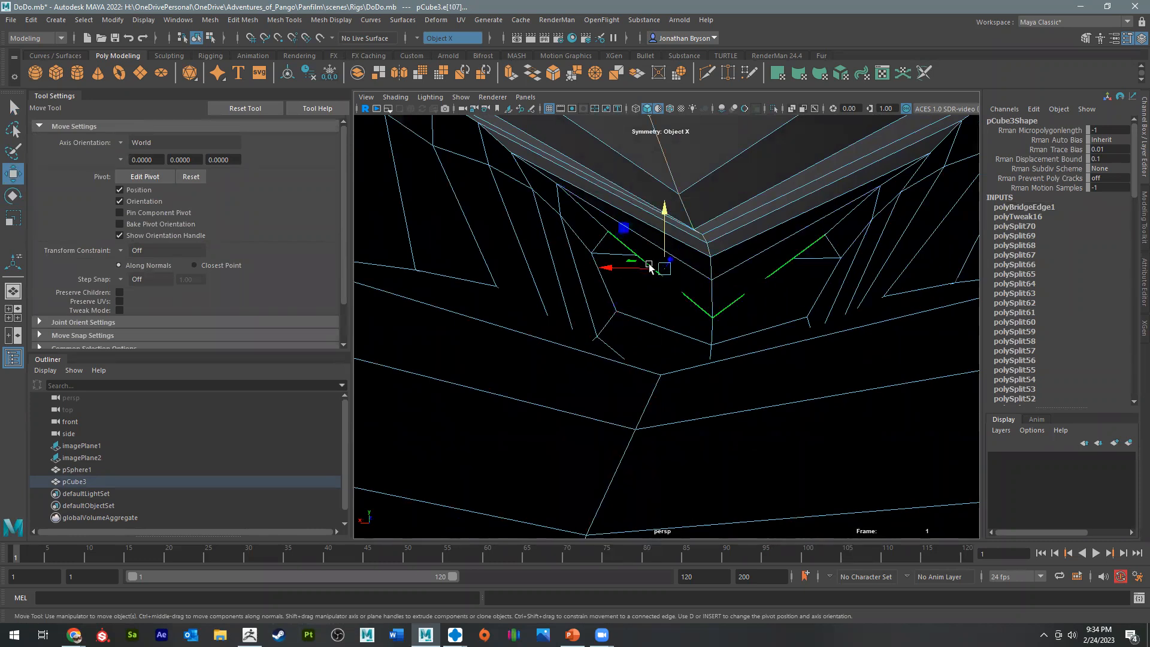
pyautogui.press('f')
pyautogui.keyDown('alt'); pyautogui.moveTo(729, 279); pyautogui.dragTo(663, 357); pyautogui.keyUp('alt')
pyautogui.moveTo(673, 305); pyautogui.dragTo(618, 305, button='right')
pyautogui.press('4')
pyautogui.keyDown('alt'); pyautogui.moveTo(719, 359); pyautogui.dragTo(600, 288); pyautogui.keyUp('alt')
pyautogui.click(700, 400)
pyautogui.moveTo(600, 288); pyautogui.dragTo(633, 299, button='right')
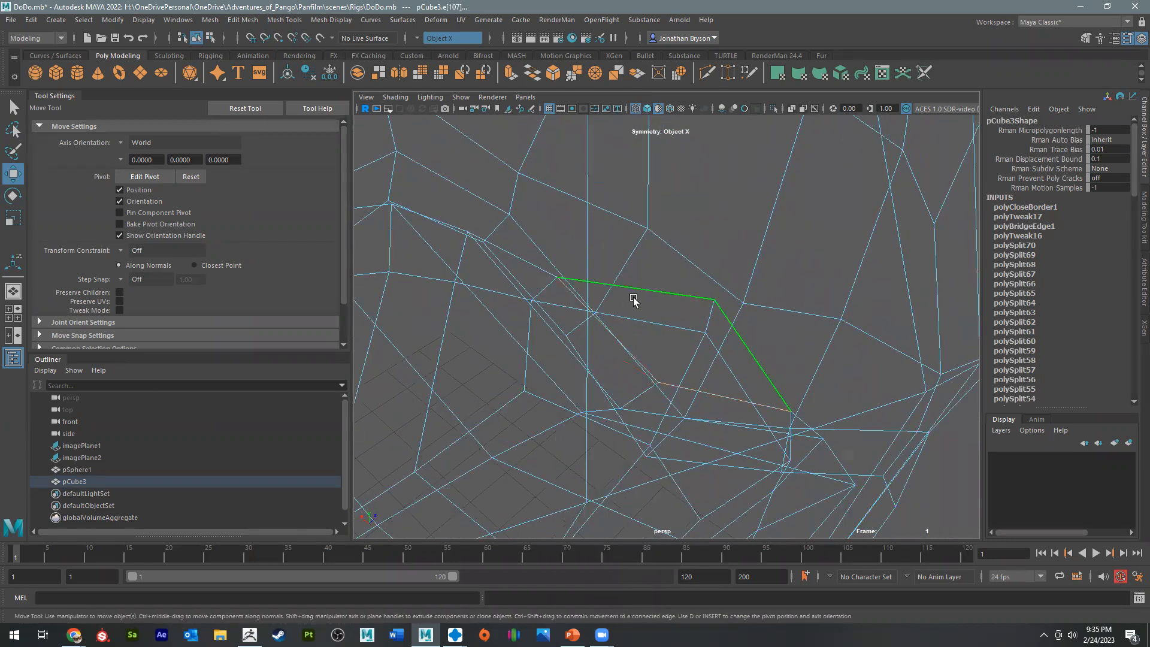
pyautogui.keyDown('shift'); pyautogui.rightClick(634, 288); pyautogui.keyUp('shift')
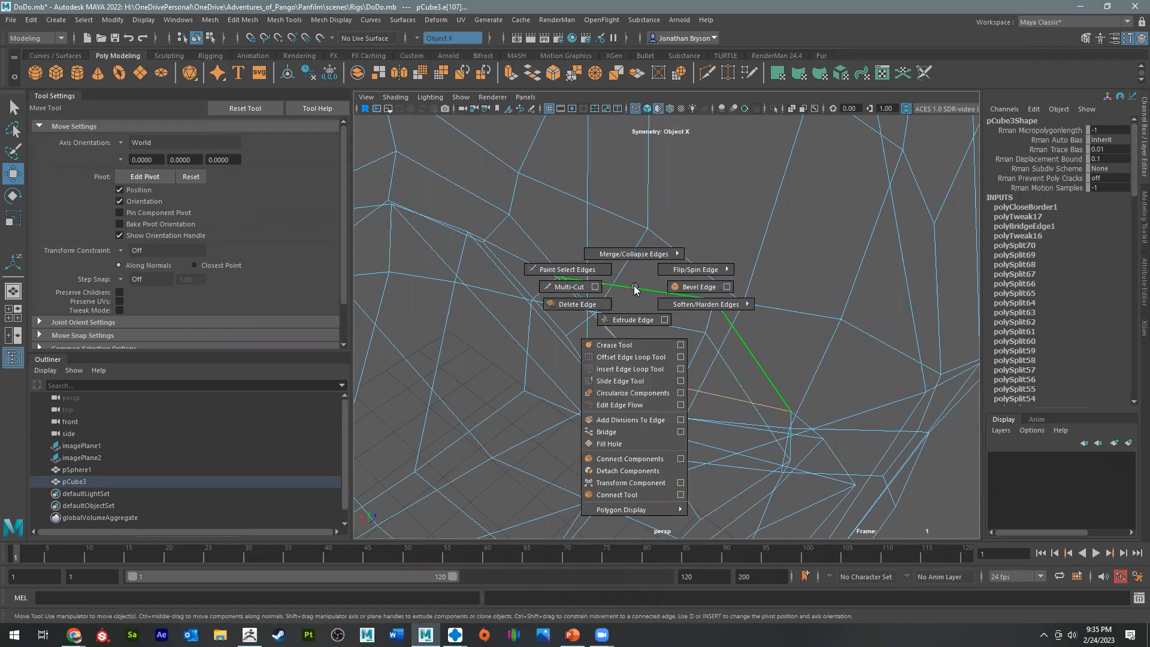
pyautogui.click(617, 457)
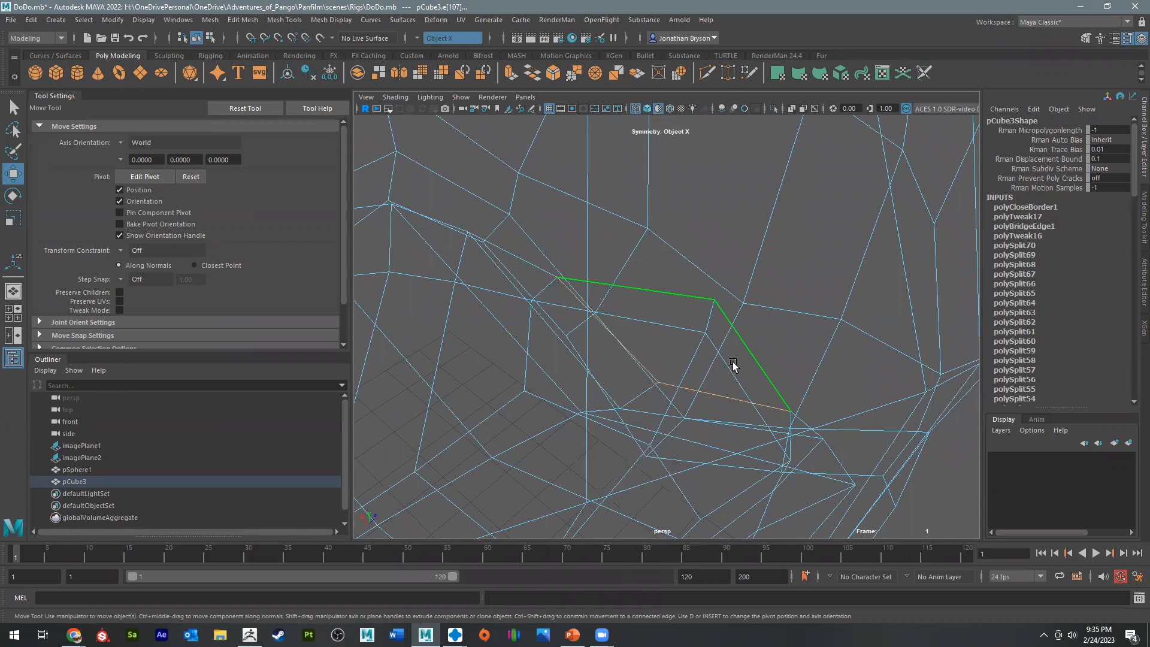
# Step: Return to shaded display and cut a center edge through the filled face of the lower mouth with Multi-Cut
pyautogui.keyDown('alt'); pyautogui.moveTo(703, 361); pyautogui.dragTo(832, 320); pyautogui.keyUp('alt')
pyautogui.press('5')
pyautogui.scroll(10, 828, 317)
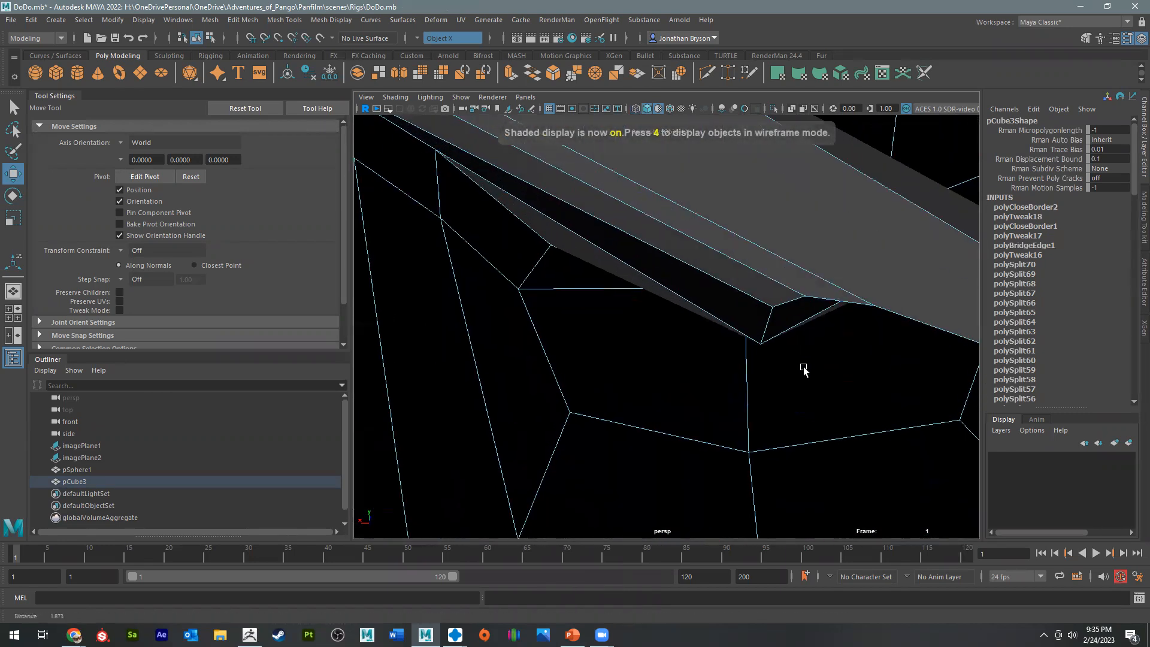
pyautogui.keyDown('alt'); pyautogui.moveTo(803, 370); pyautogui.dragTo(793, 403); pyautogui.keyUp('alt')
pyautogui.keyDown('shift'); pyautogui.moveTo(703, 338); pyautogui.dragTo(642, 329, button='right'); pyautogui.keyUp('shift')
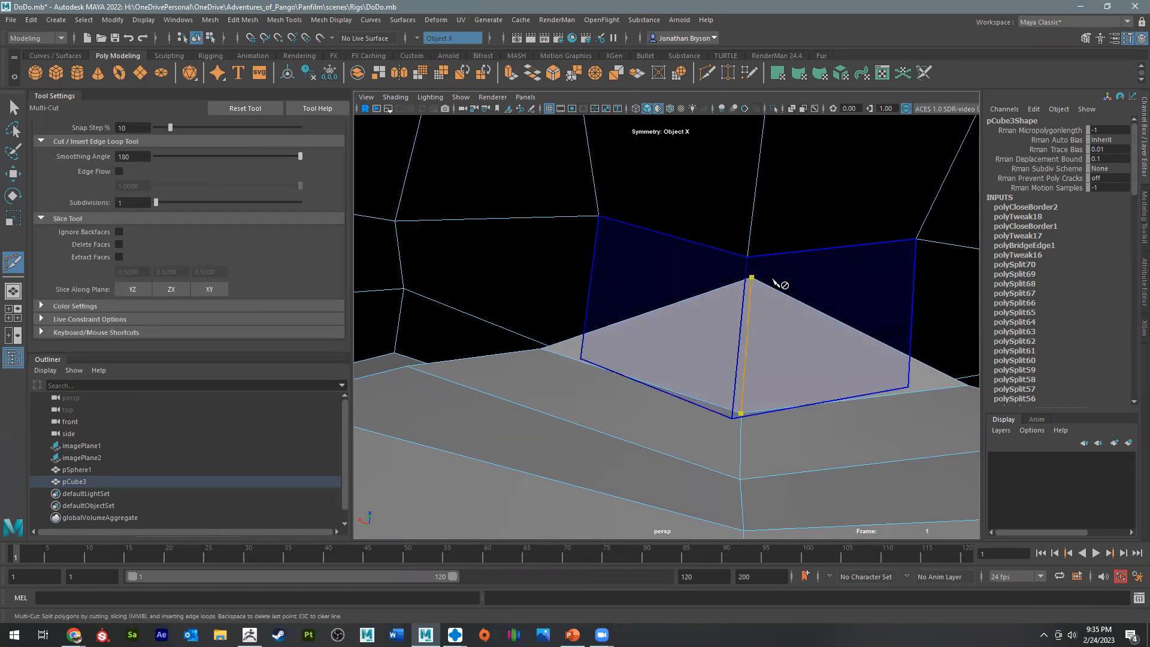
pyautogui.press('Return')
pyautogui.keyDown('alt'); pyautogui.moveTo(770, 361); pyautogui.dragTo(675, 369); pyautogui.keyUp('alt')
pyautogui.press('q')
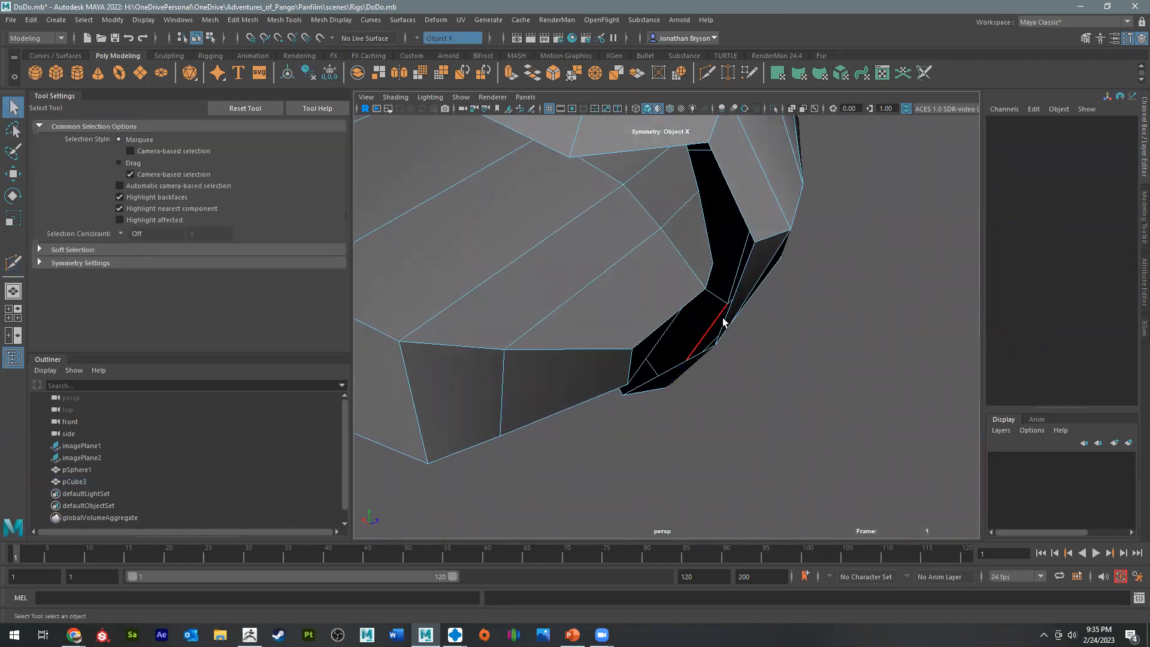
# Step: Bridge the row of upper lip edges across the inside of the mouth with 1 division
pyautogui.click(736, 299)
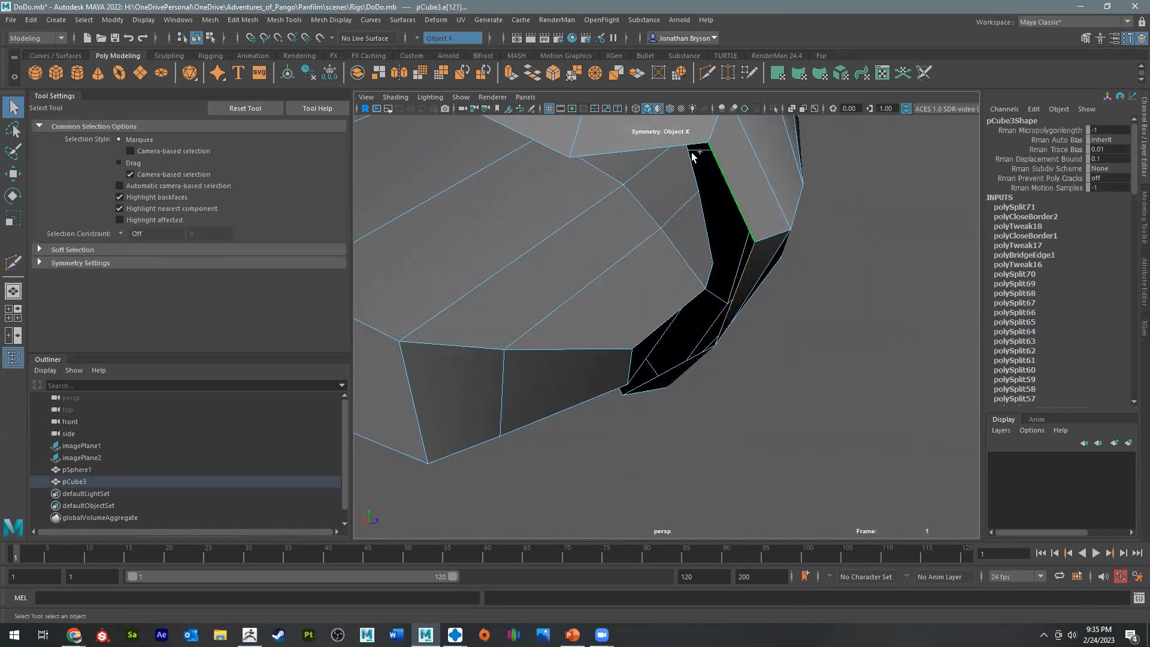
pyautogui.keyDown('alt'); pyautogui.moveTo(669, 142); pyautogui.dragTo(707, 282); pyautogui.keyUp('alt')
pyautogui.keyDown('alt'); pyautogui.moveTo(706, 281); pyautogui.dragTo(627, 158, button='middle'); pyautogui.keyUp('alt')
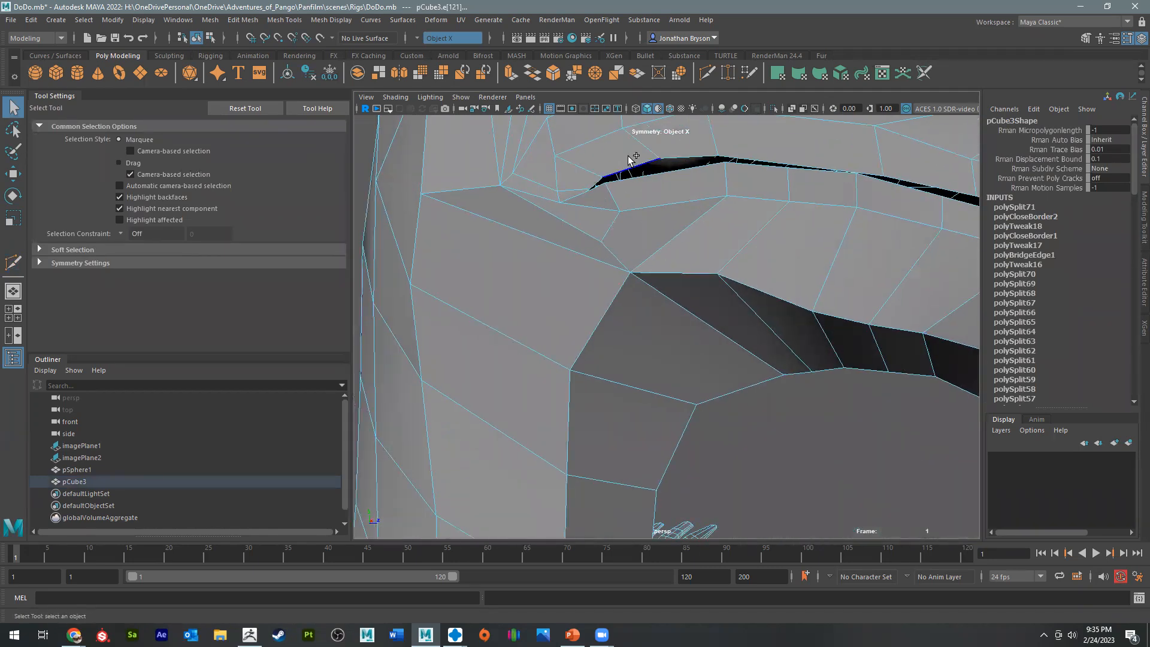
pyautogui.keyDown('shift'); pyautogui.rightClick(628, 169); pyautogui.keyUp('shift')
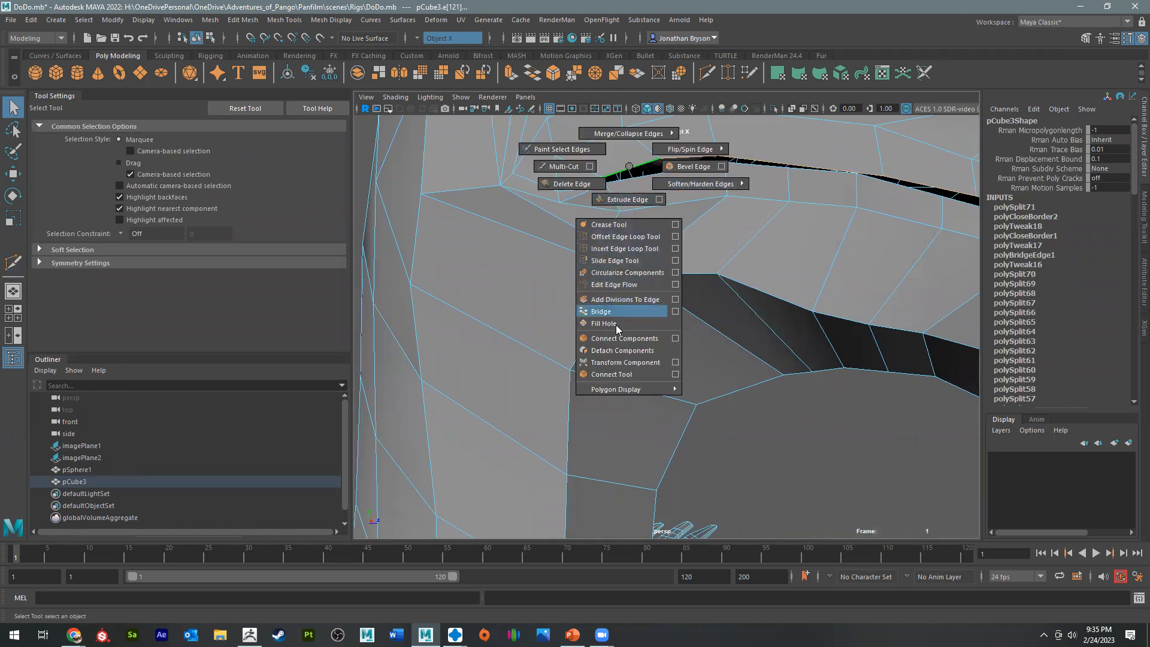
pyautogui.click(622, 311)
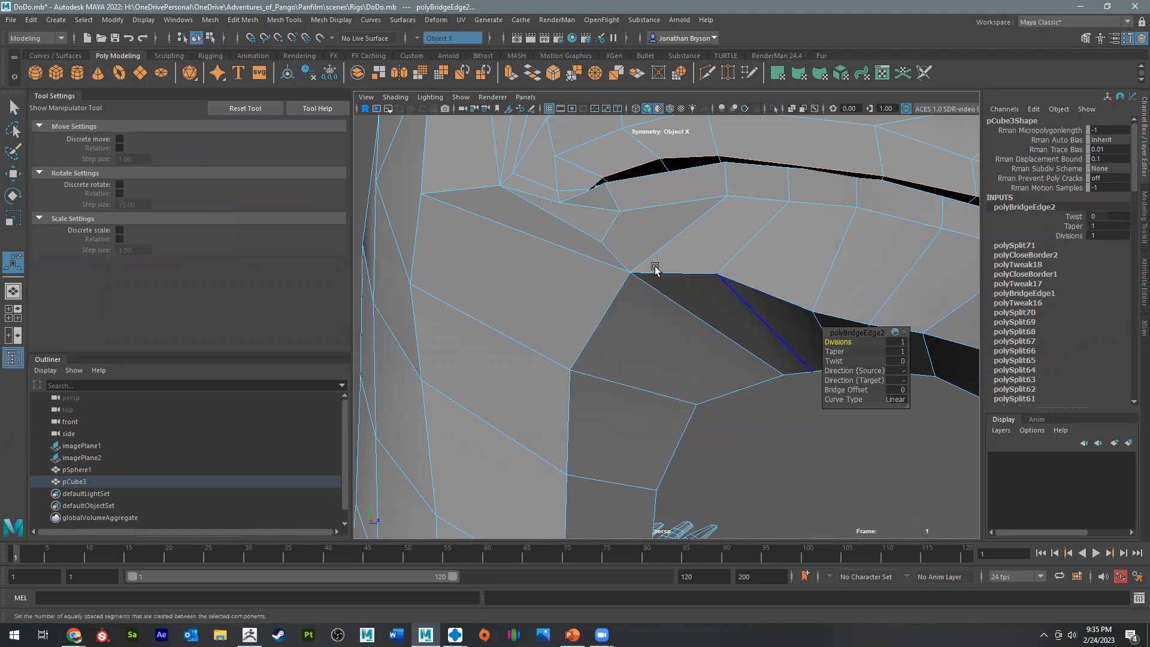
# Step: Select the center edges of the upper mouth bridge and raise them to arch the roof of the mouth
pyautogui.keyDown('alt'); pyautogui.moveTo(655, 270); pyautogui.dragTo(834, 298); pyautogui.keyUp('alt')
pyautogui.keyDown('alt'); pyautogui.moveTo(834, 298); pyautogui.dragTo(814, 361, button='right'); pyautogui.keyUp('alt')
pyautogui.keyDown('alt'); pyautogui.moveTo(814, 361); pyautogui.dragTo(624, 305); pyautogui.keyUp('alt')
pyautogui.moveTo(624, 305); pyautogui.dragTo(601, 232, button='right')
pyautogui.click(614, 320)
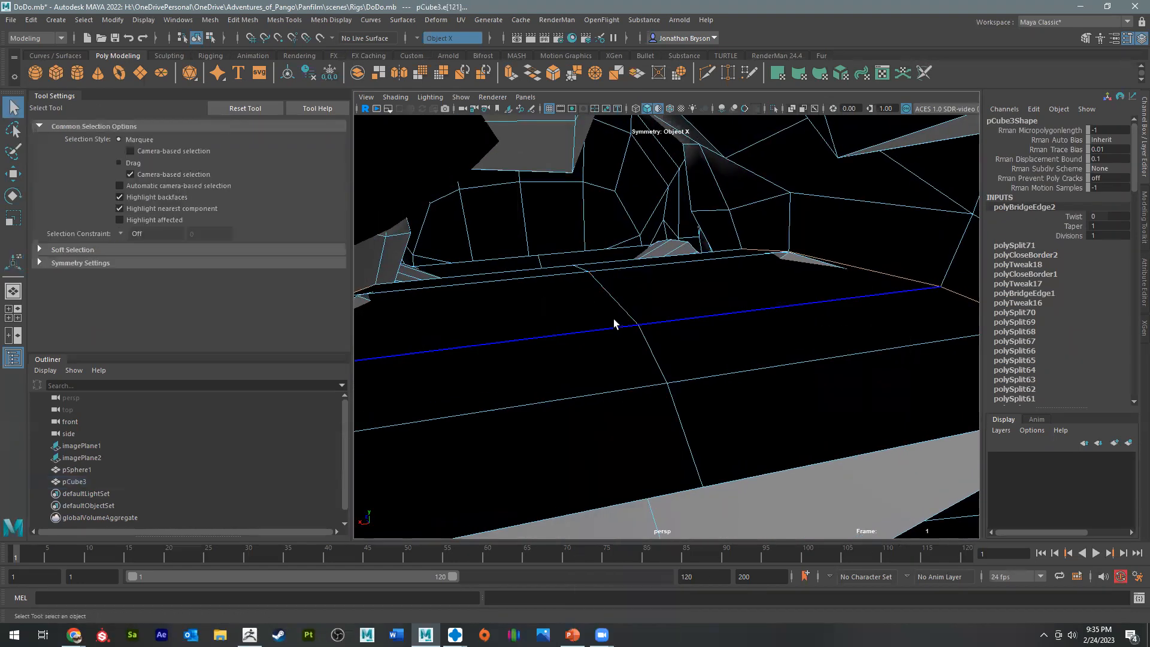
pyautogui.click(626, 304)
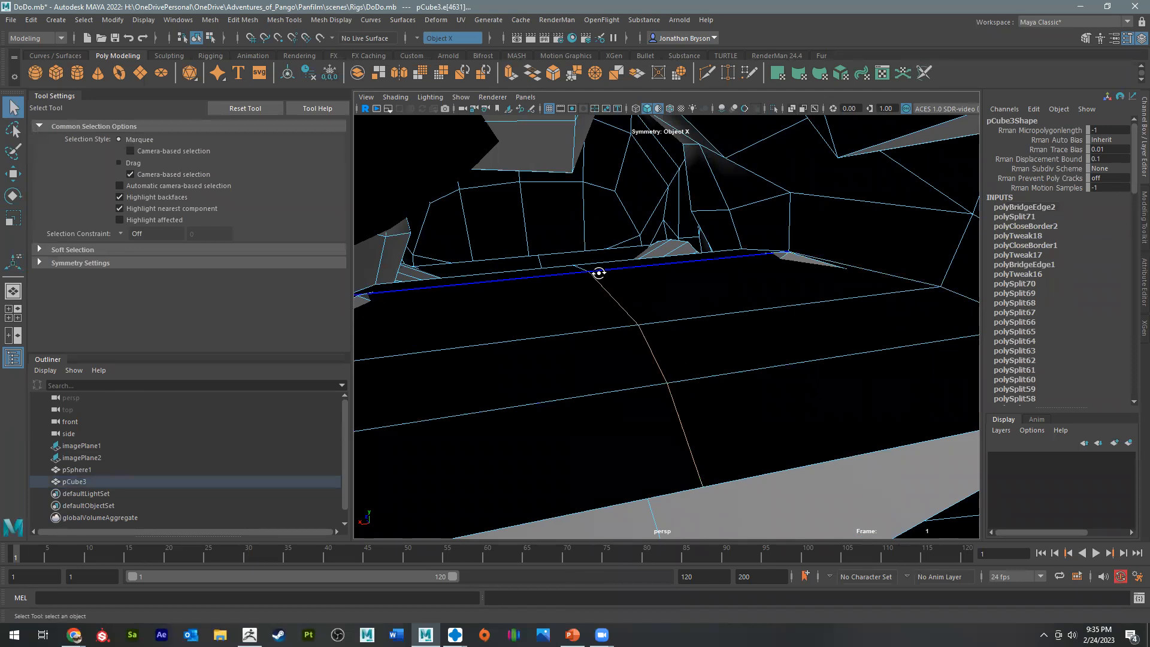
pyautogui.keyDown('alt'); pyautogui.moveTo(599, 273); pyautogui.dragTo(616, 234); pyautogui.keyUp('alt')
pyautogui.keyDown('shift'); pyautogui.click(602, 225); pyautogui.keyUp('shift')
pyautogui.press('w')
pyautogui.moveTo(610, 237); pyautogui.dragTo(668, 70)
pyautogui.keyDown('alt'); pyautogui.moveTo(653, 275); pyautogui.dragTo(656, 187); pyautogui.keyUp('alt')
pyautogui.moveTo(613, 308); pyautogui.dragTo(623, 229)
pyautogui.keyDown('alt'); pyautogui.moveTo(576, 373); pyautogui.dragTo(595, 308); pyautogui.keyUp('alt')
pyautogui.keyDown('alt'); pyautogui.moveTo(595, 307); pyautogui.dragTo(665, 380, button='right'); pyautogui.keyUp('alt')
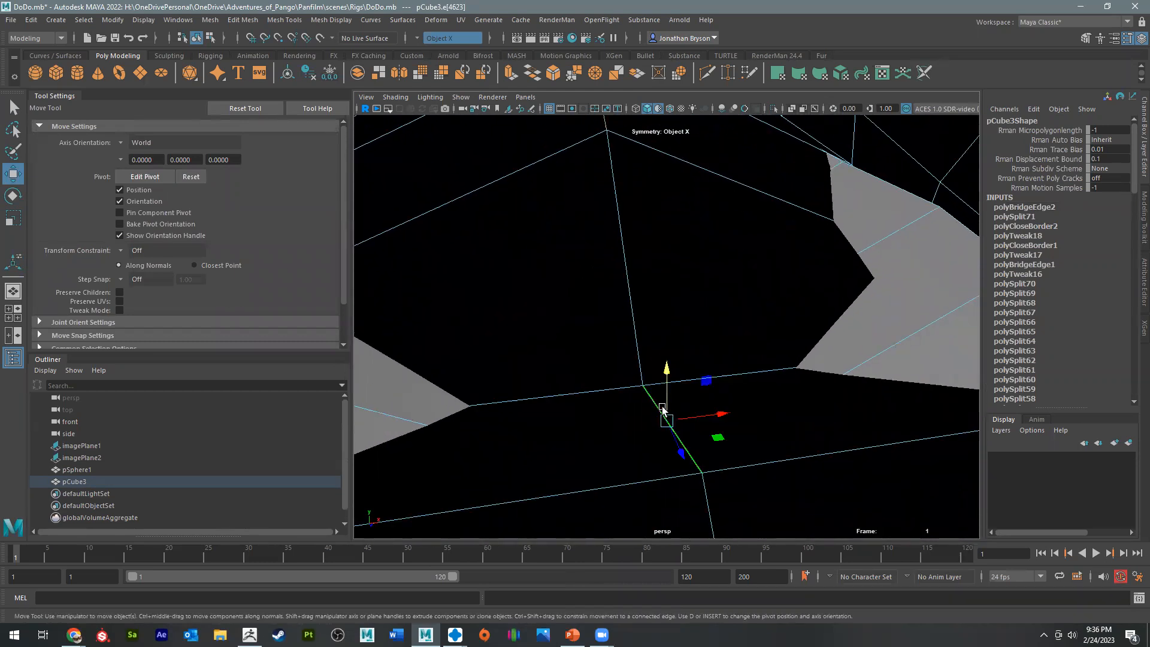
# Step: Fill the open hole at the end of the upper mouth bridge
pyautogui.keyDown('alt'); pyautogui.moveTo(668, 373); pyautogui.dragTo(741, 227); pyautogui.keyUp('alt')
pyautogui.keyDown('alt'); pyautogui.moveTo(741, 226); pyautogui.dragTo(685, 354, button='right'); pyautogui.keyUp('alt')
pyautogui.moveTo(742, 215); pyautogui.dragTo(741, 179, button='right')
pyautogui.keyDown('shift'); pyautogui.rightClick(746, 252); pyautogui.keyUp('shift')
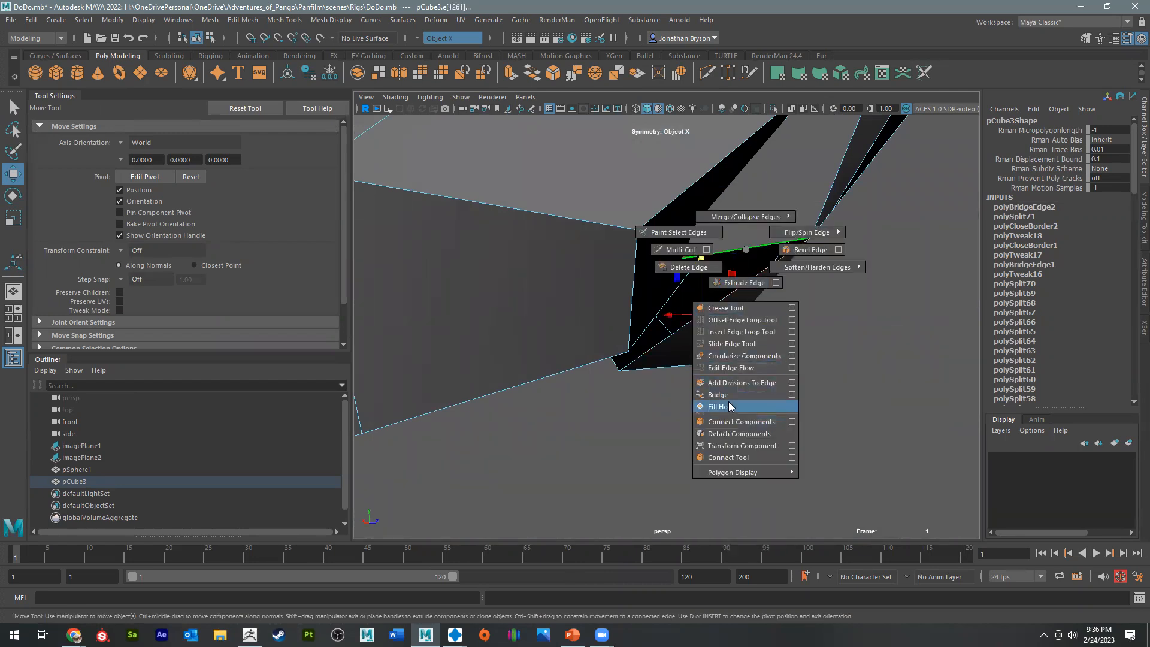
pyautogui.click(725, 408)
# Step: Cut a center edge through the newly filled face of the upper mouth with Multi-Cut
pyautogui.keyDown('shift'); pyautogui.rightClick(741, 247); pyautogui.keyUp('shift')
pyautogui.keyDown('shift'); pyautogui.rightClick(741, 250); pyautogui.keyUp('shift')
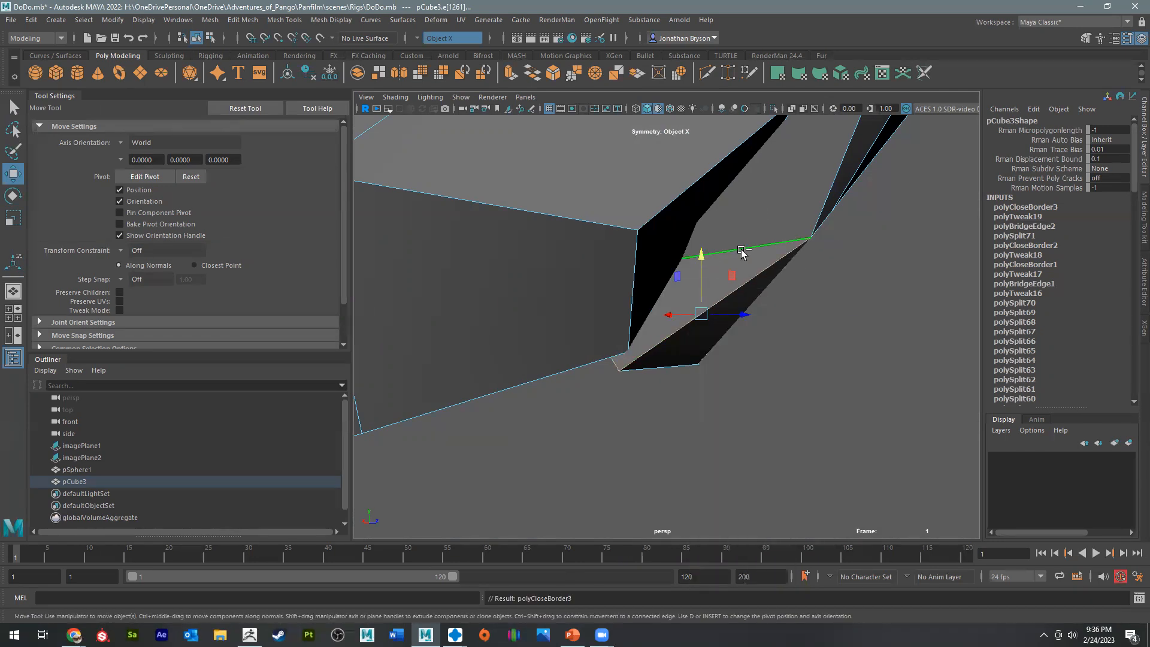
pyautogui.keyDown('shift'); pyautogui.rightClick(741, 252); pyautogui.keyUp('shift')
pyautogui.click(666, 258)
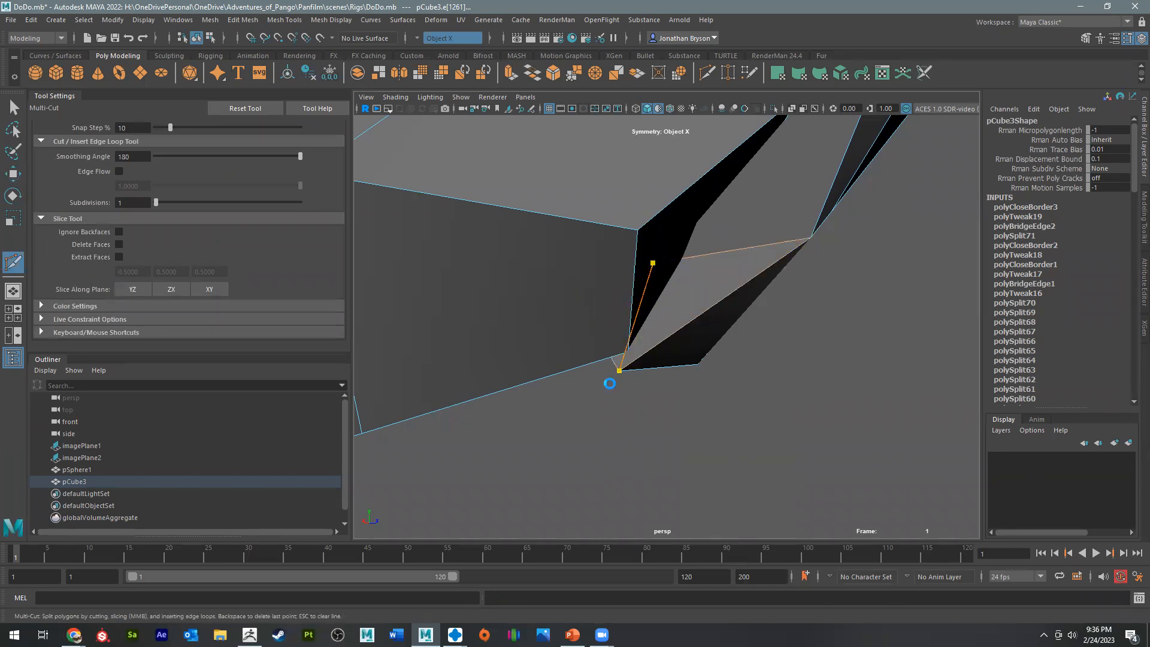
pyautogui.keyDown('alt'); pyautogui.moveTo(660, 254); pyautogui.dragTo(790, 277); pyautogui.keyUp('alt')
pyautogui.scroll(-10, 645, 251)
pyautogui.keyDown('alt'); pyautogui.moveTo(644, 252); pyautogui.dragTo(770, 415); pyautogui.keyUp('alt')
pyautogui.scroll(8, 773, 398)
pyautogui.scroll(5, 607, 415)
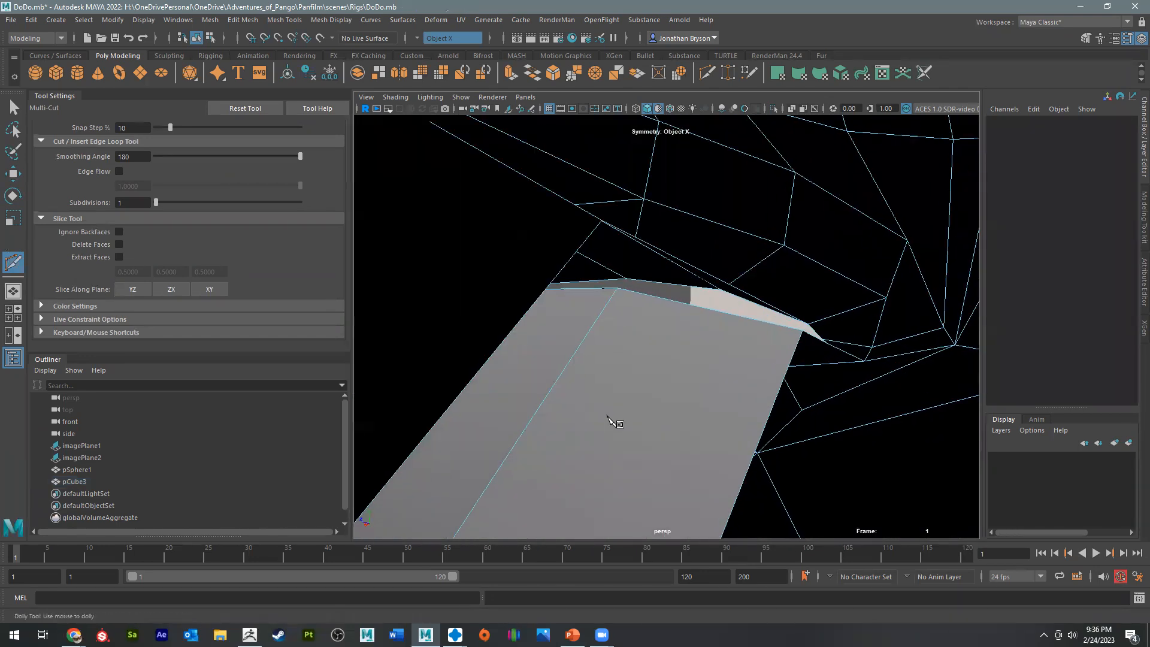
# Step: Select the open border edge loop at the back of the mouth interior and extrude its edges
pyautogui.keyDown('alt'); pyautogui.moveTo(606, 415); pyautogui.dragTo(760, 413, button='right'); pyautogui.keyUp('alt')
pyautogui.keyDown('alt'); pyautogui.moveTo(760, 413); pyautogui.dragTo(557, 421); pyautogui.keyUp('alt')
pyautogui.keyDown('alt'); pyautogui.moveTo(557, 421); pyautogui.dragTo(615, 417, button='right'); pyautogui.keyUp('alt')
pyautogui.keyDown('alt'); pyautogui.moveTo(617, 420); pyautogui.dragTo(587, 350); pyautogui.keyUp('alt')
pyautogui.keyDown('alt'); pyautogui.moveTo(736, 381); pyautogui.dragTo(774, 350); pyautogui.keyUp('alt')
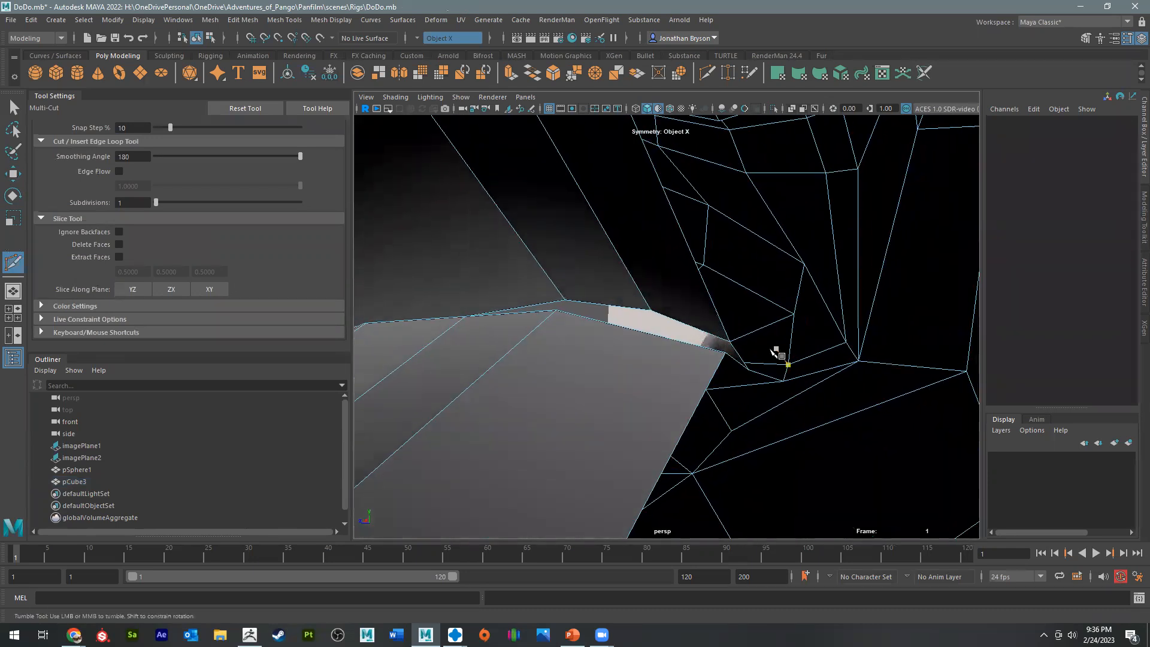
pyautogui.press('w')
pyautogui.moveTo(711, 281); pyautogui.dragTo(707, 231, button='right')
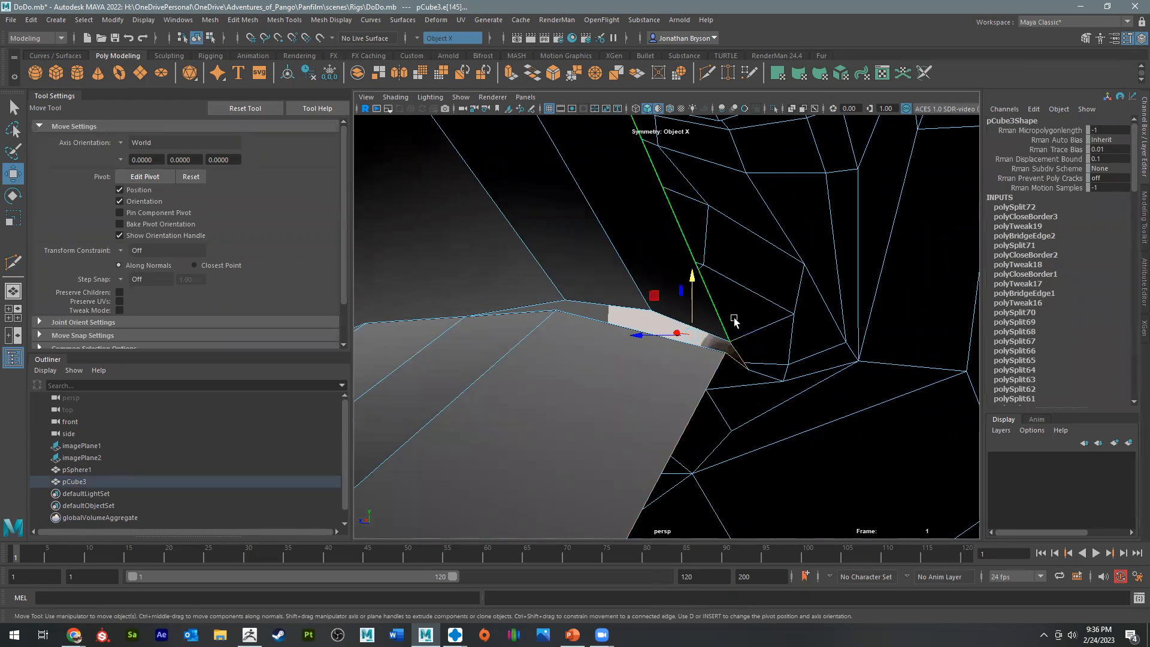
pyautogui.hotkey('ctrl', 'e')
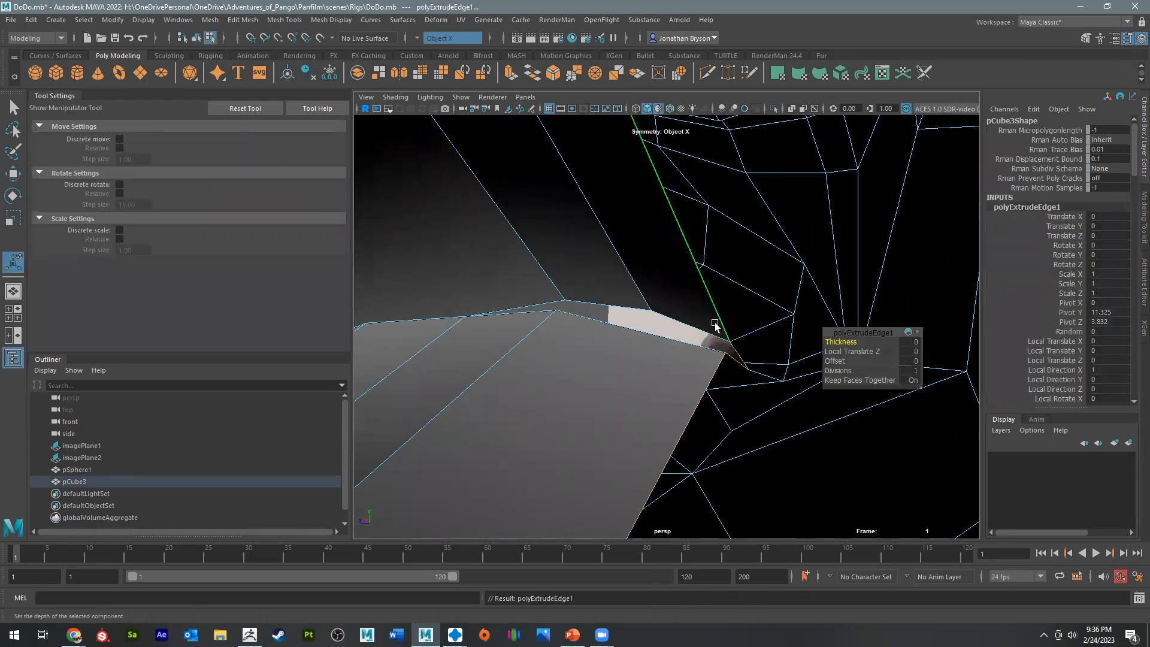
pyautogui.keyDown('alt'); pyautogui.moveTo(662, 324); pyautogui.dragTo(510, 309); pyautogui.keyUp('alt')
pyautogui.press('f')
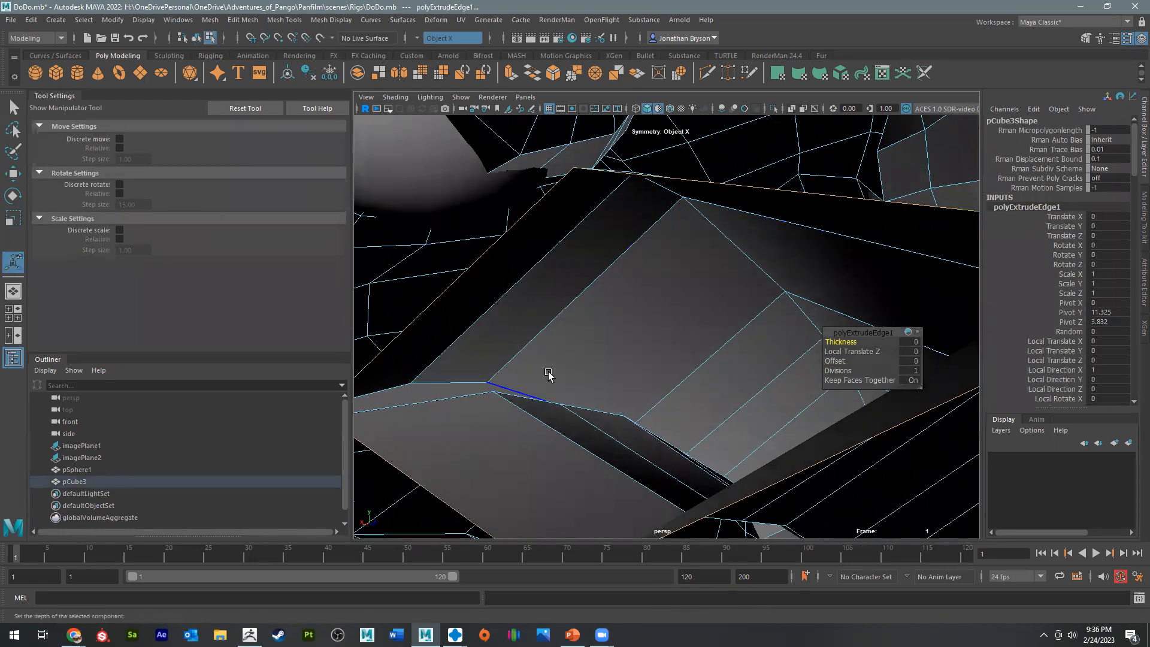
# Step: Position the extruded border edges deeper inside the mouth, adjusting their size and rotation to fit the throat opening
pyautogui.press('w')
pyautogui.keyDown('alt'); pyautogui.moveTo(857, 326); pyautogui.dragTo(733, 312); pyautogui.keyUp('alt')
pyautogui.press('r')
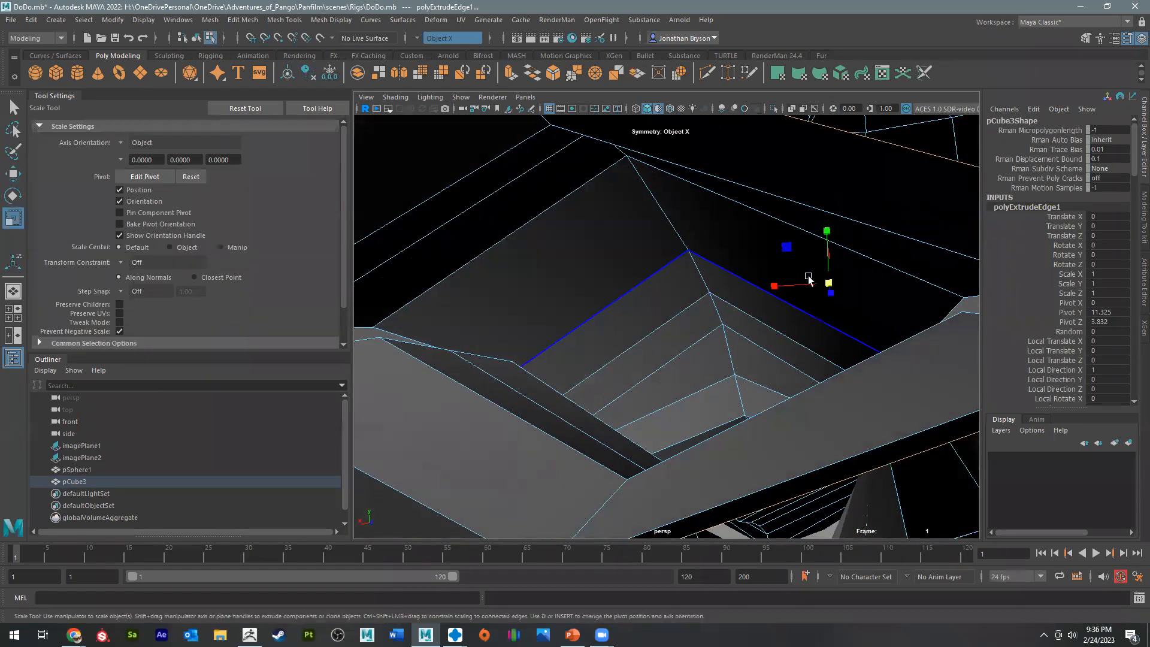
pyautogui.keyDown('alt'); pyautogui.moveTo(827, 285); pyautogui.dragTo(662, 314, button='right'); pyautogui.keyUp('alt')
pyautogui.keyDown('alt'); pyautogui.moveTo(662, 313); pyautogui.dragTo(759, 321); pyautogui.keyUp('alt')
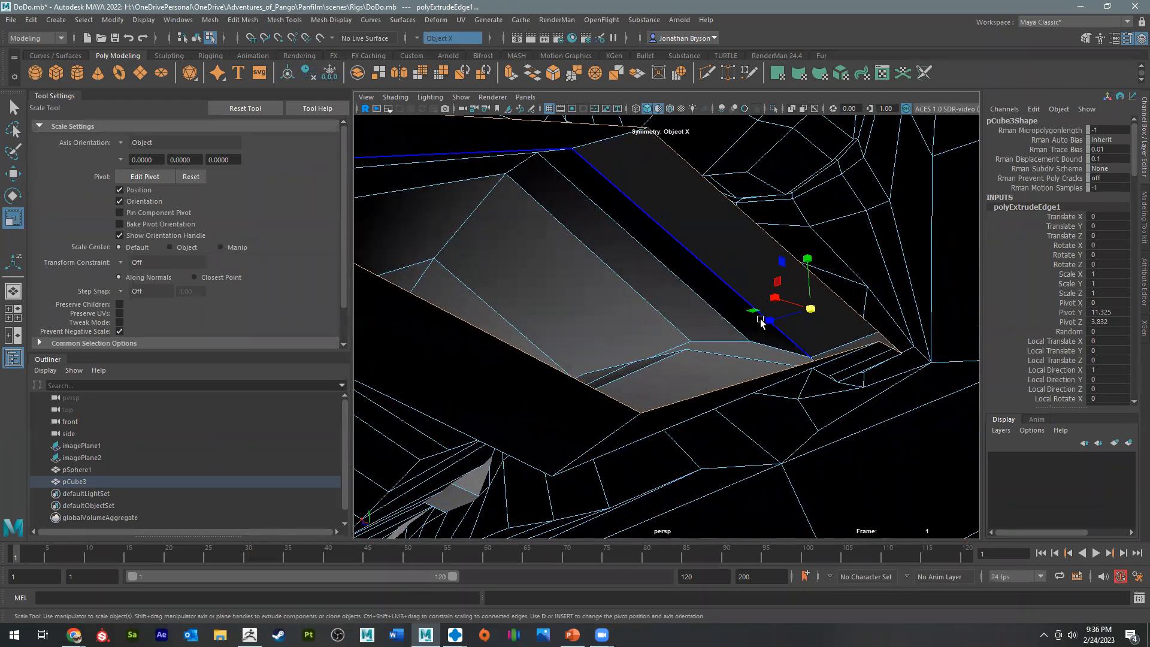
pyautogui.press('e')
pyautogui.press('w')
pyautogui.keyDown('alt'); pyautogui.moveTo(746, 375); pyautogui.dragTo(759, 343); pyautogui.keyUp('alt')
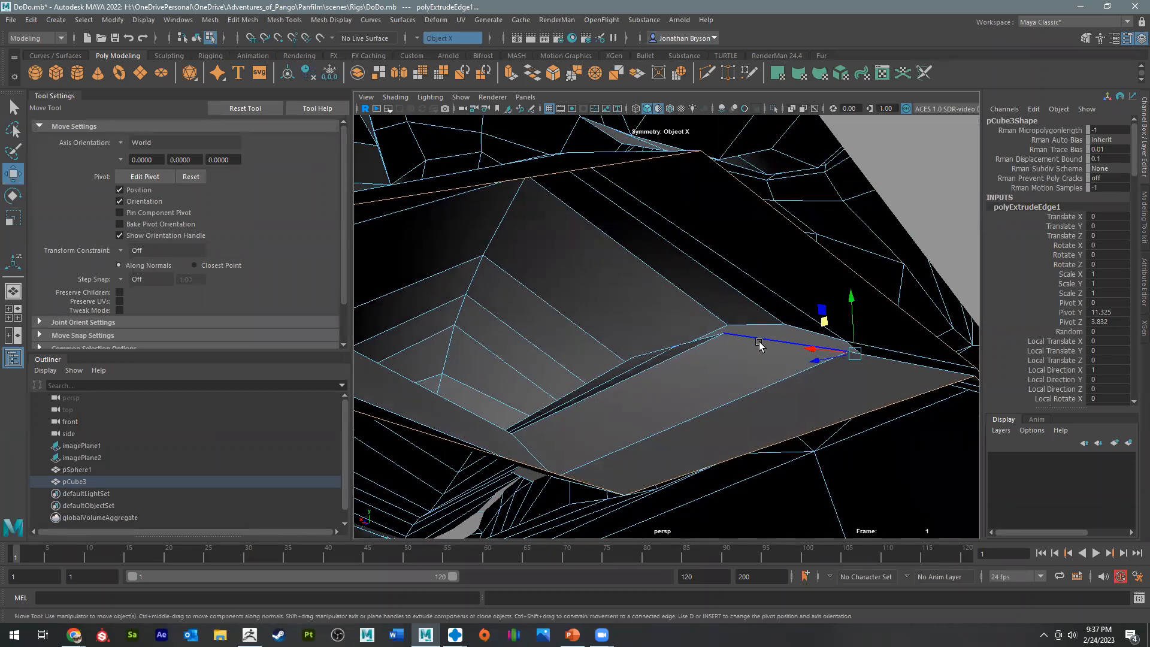
# Step: Extrude the mouth's inner border edges once more and move the new ring further back into the head
pyautogui.hotkey('ctrl', 'e')
pyautogui.keyDown('alt'); pyautogui.moveTo(621, 265); pyautogui.dragTo(680, 295); pyautogui.keyUp('alt')
pyautogui.press('w')
pyautogui.moveTo(832, 337); pyautogui.dragTo(907, 382)
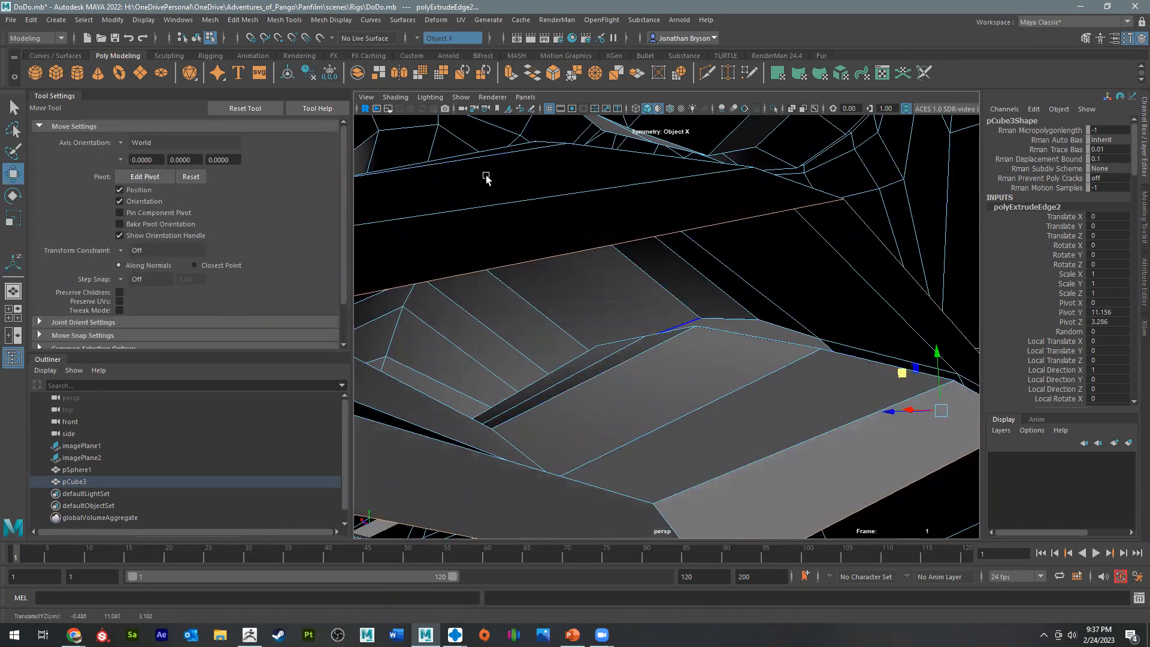
# Step: Turn symmetry off and scale the innermost border loop of the mouth to about 0.60
pyautogui.click(430, 39)
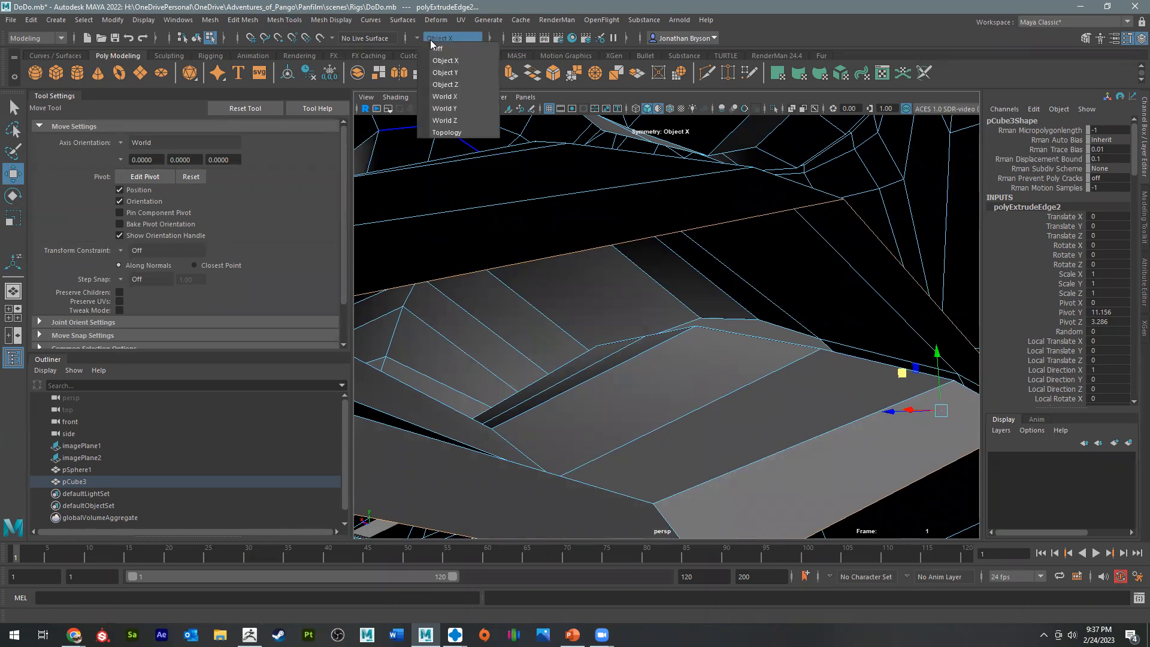
pyautogui.click(438, 49)
pyautogui.click(665, 238)
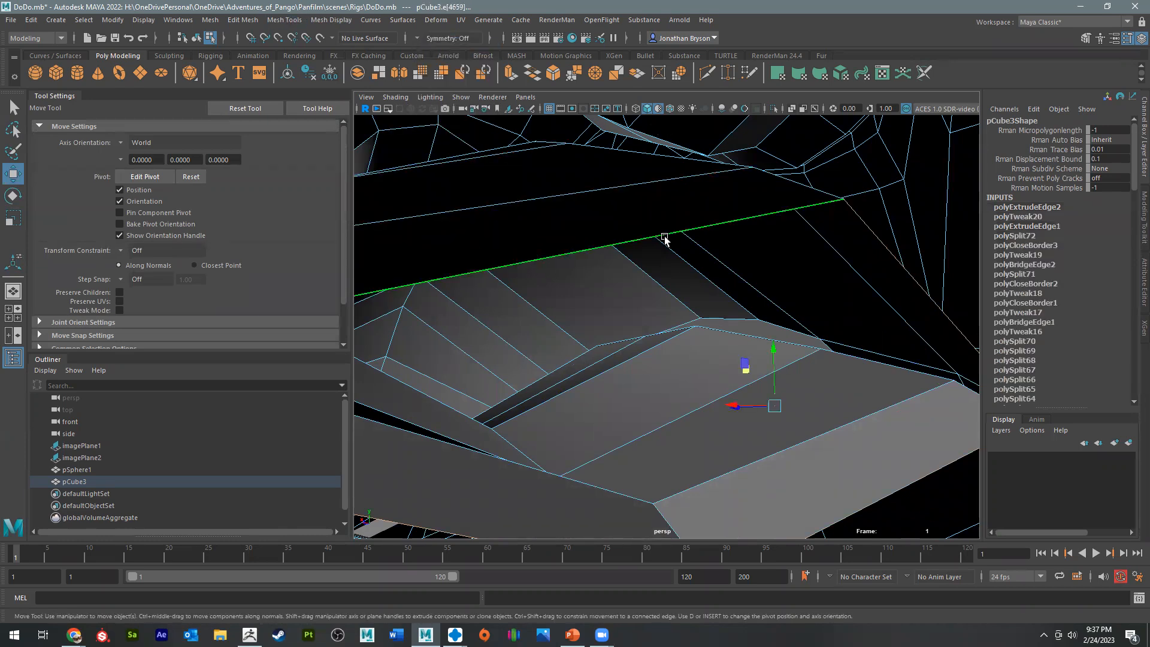
pyautogui.press('r')
pyautogui.moveTo(777, 409); pyautogui.dragTo(525, 349)
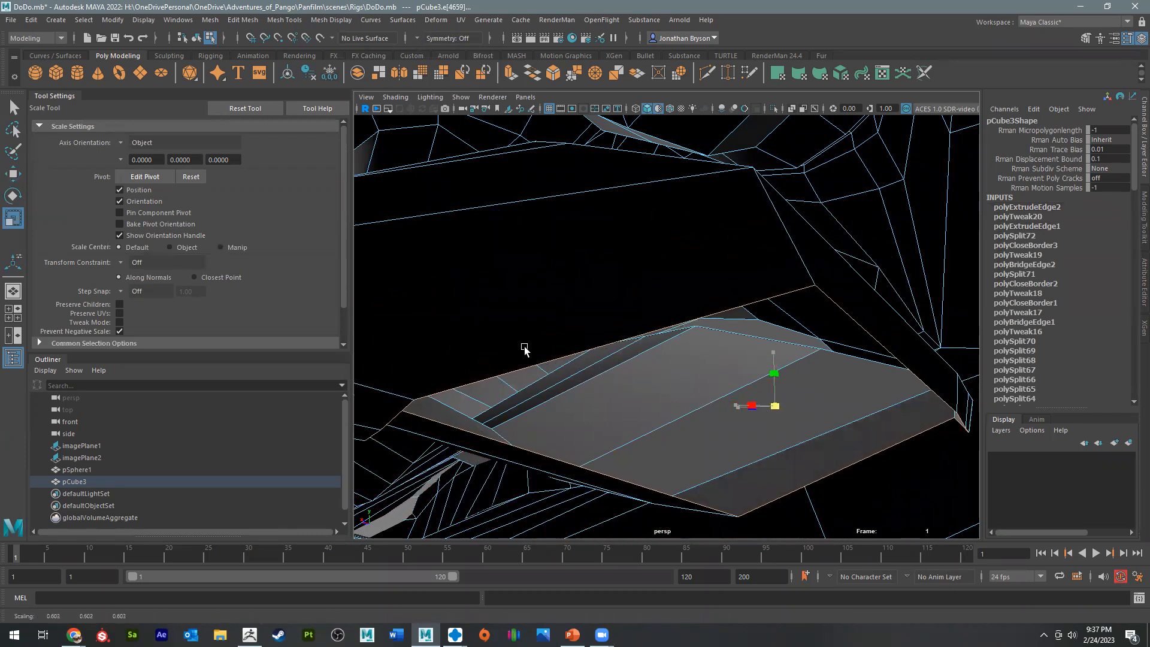
# Step: Fill the hole enclosed by the scaled border loop at the back of the mouth
pyautogui.keyDown('alt'); pyautogui.moveTo(699, 366); pyautogui.dragTo(764, 223); pyautogui.keyUp('alt')
pyautogui.keyDown('shift'); pyautogui.rightClick(760, 185); pyautogui.keyUp('shift')
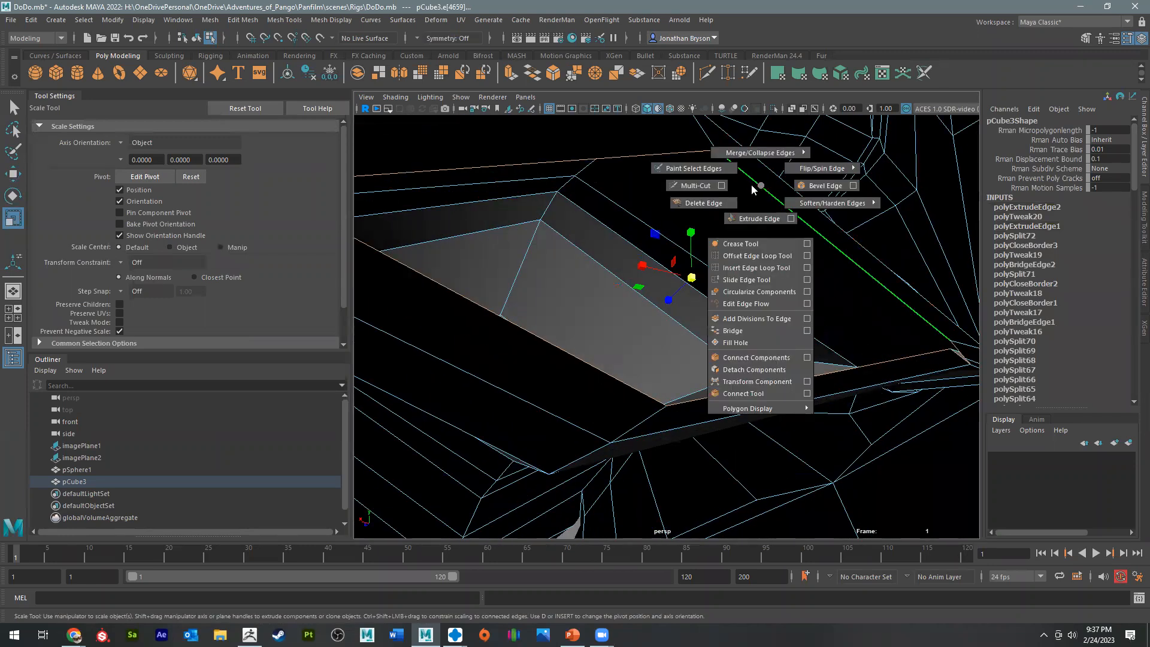
pyautogui.click(752, 343)
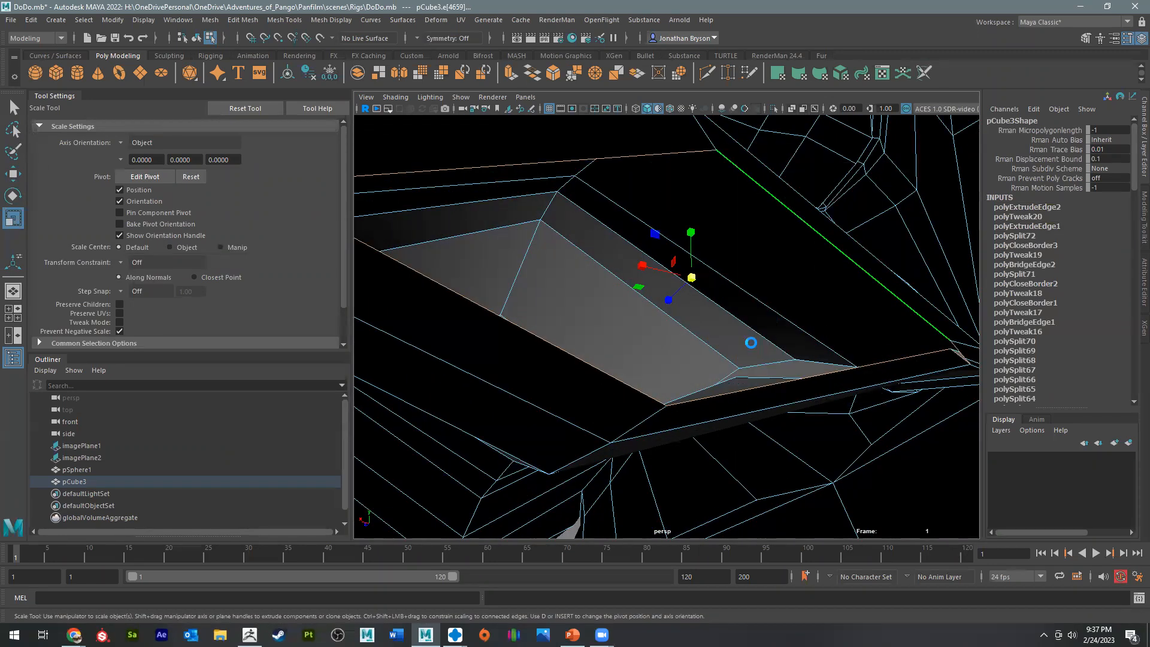
# Step: Cut a vertical center edge between the upper and lower corners of the filled throat face with Multi-Cut
pyautogui.press('w')
pyautogui.keyDown('alt'); pyautogui.moveTo(719, 315); pyautogui.dragTo(551, 154); pyautogui.keyUp('alt')
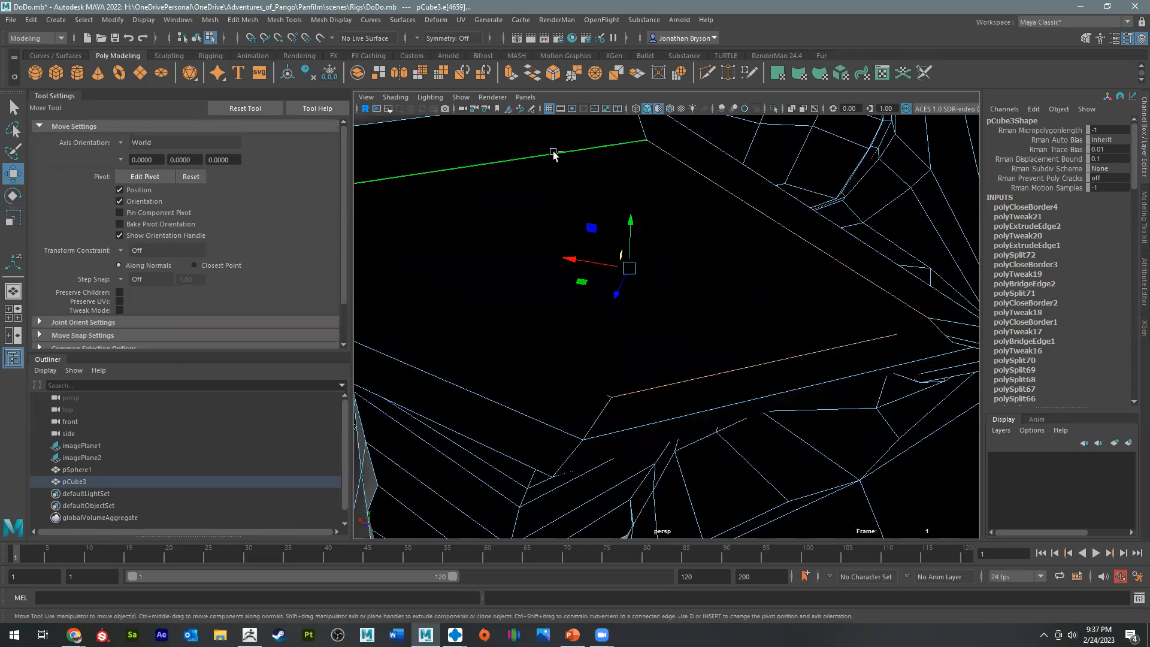
pyautogui.keyDown('shift'); pyautogui.rightClick(558, 153); pyautogui.keyUp('shift')
pyautogui.click(488, 153)
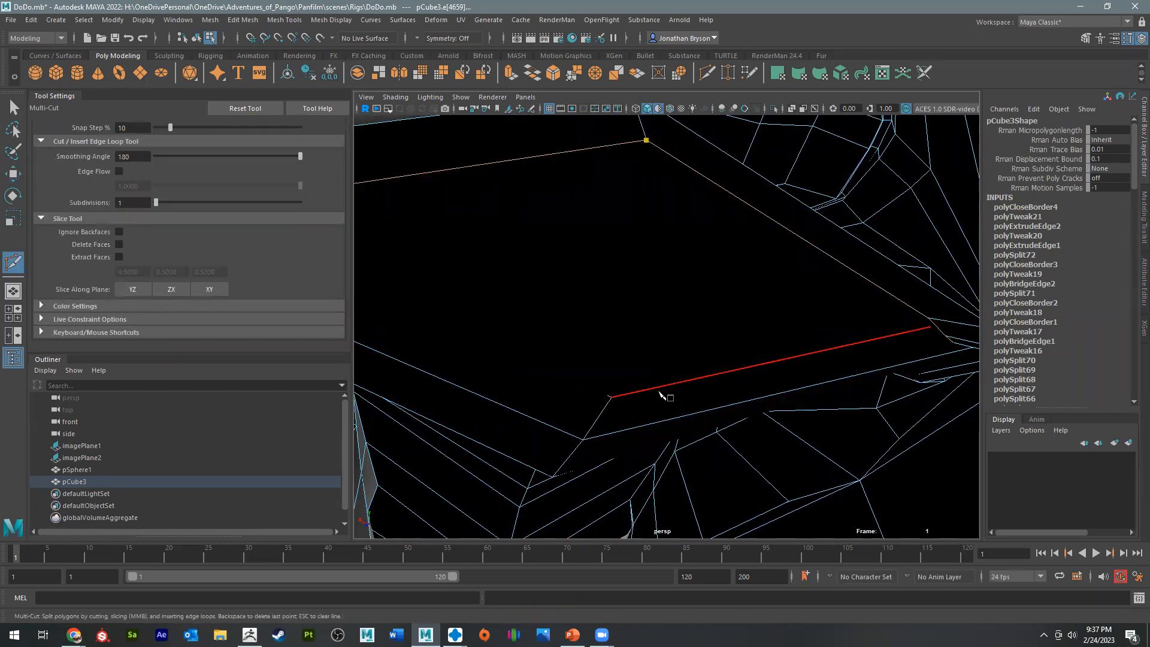
pyautogui.click(611, 397)
pyautogui.rightClick(758, 345)
# Step: Try to cut an edge from the side corner of the throat opening without symmetry, and undo the cut point
pyautogui.keyDown('alt'); pyautogui.moveTo(839, 348); pyautogui.dragTo(619, 305); pyautogui.keyUp('alt')
pyautogui.keyDown('alt'); pyautogui.moveTo(544, 285); pyautogui.dragTo(617, 301, button='middle'); pyautogui.keyUp('alt')
pyautogui.keyDown('alt'); pyautogui.moveTo(617, 301); pyautogui.dragTo(688, 300); pyautogui.keyUp('alt')
pyautogui.rightClick(417, 312)
pyautogui.click(390, 295)
pyautogui.rightClick(520, 326)
pyautogui.click(735, 282)
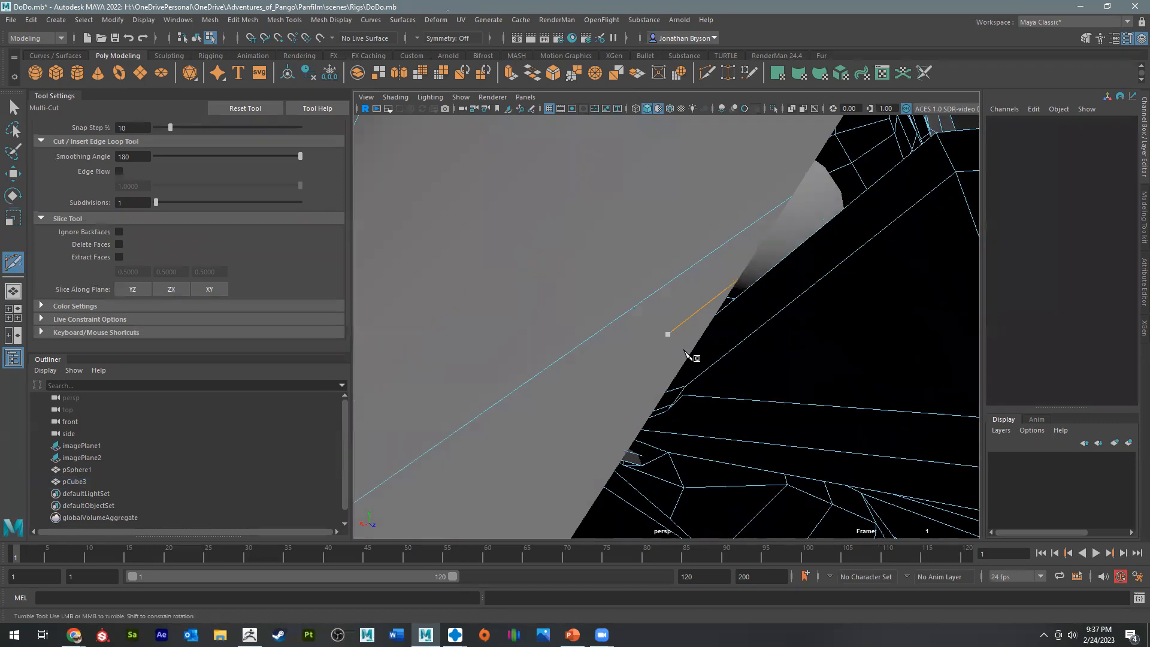
pyautogui.click(670, 336)
pyautogui.keyDown('alt'); pyautogui.moveTo(680, 349); pyautogui.dragTo(686, 372); pyautogui.keyUp('alt')
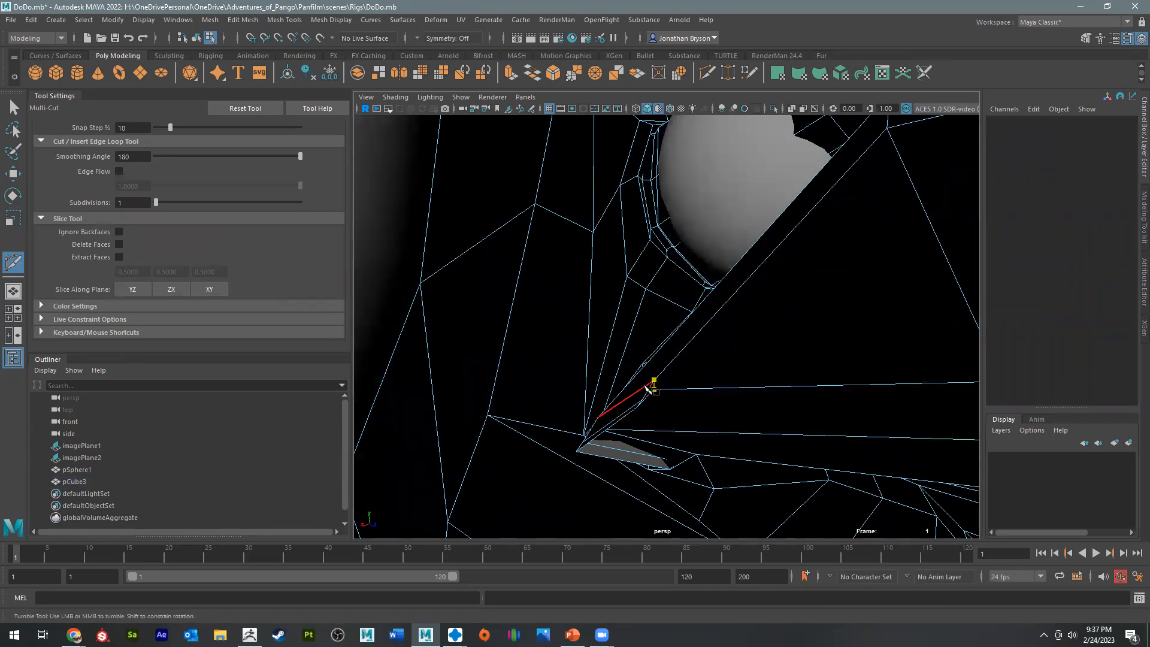
pyautogui.keyDown('alt'); pyautogui.moveTo(808, 365); pyautogui.dragTo(737, 374); pyautogui.keyUp('alt')
pyautogui.keyDown('alt'); pyautogui.moveTo(736, 374); pyautogui.dragTo(516, 396, button='middle'); pyautogui.keyUp('alt')
pyautogui.keyDown('alt'); pyautogui.moveTo(517, 396); pyautogui.dragTo(946, 413); pyautogui.keyUp('alt')
pyautogui.keyDown('alt'); pyautogui.moveTo(946, 413); pyautogui.dragTo(828, 394, button='middle'); pyautogui.keyUp('alt')
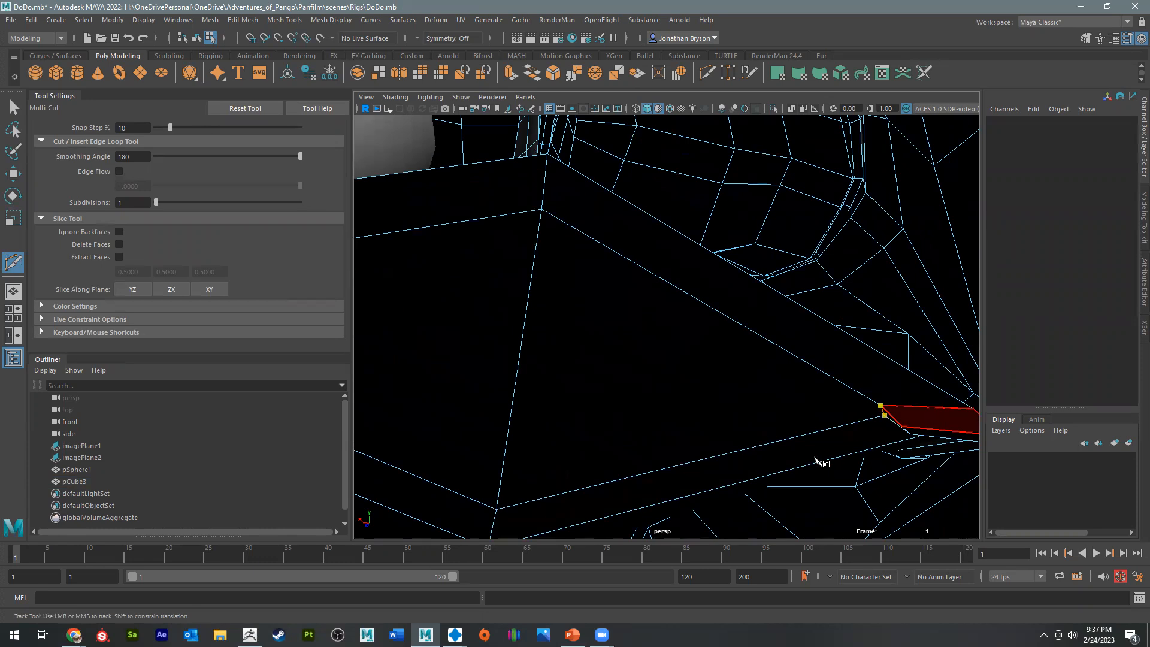
pyautogui.hotkey('ctrl', 'z')
# Step: Enable Object X symmetry and cut a crosswise edge through the filled throat face between its side corner and center edge
pyautogui.keyDown('alt'); pyautogui.moveTo(829, 427); pyautogui.dragTo(884, 429); pyautogui.keyUp('alt')
pyautogui.keyDown('alt'); pyautogui.moveTo(884, 429); pyautogui.dragTo(819, 390, button='middle'); pyautogui.keyUp('alt')
pyautogui.moveTo(820, 390)
pyautogui.keyDown('alt'); pyautogui.mouseDown()
pyautogui.moveTo(721, 408)
pyautogui.moveTo(827, 384)
pyautogui.mouseUp(); pyautogui.keyUp('alt')
pyautogui.keyDown('alt'); pyautogui.moveTo(839, 376); pyautogui.dragTo(680, 388, button='middle'); pyautogui.keyUp('alt')
pyautogui.keyDown('alt'); pyautogui.moveTo(679, 388); pyautogui.dragTo(883, 335); pyautogui.keyUp('alt')
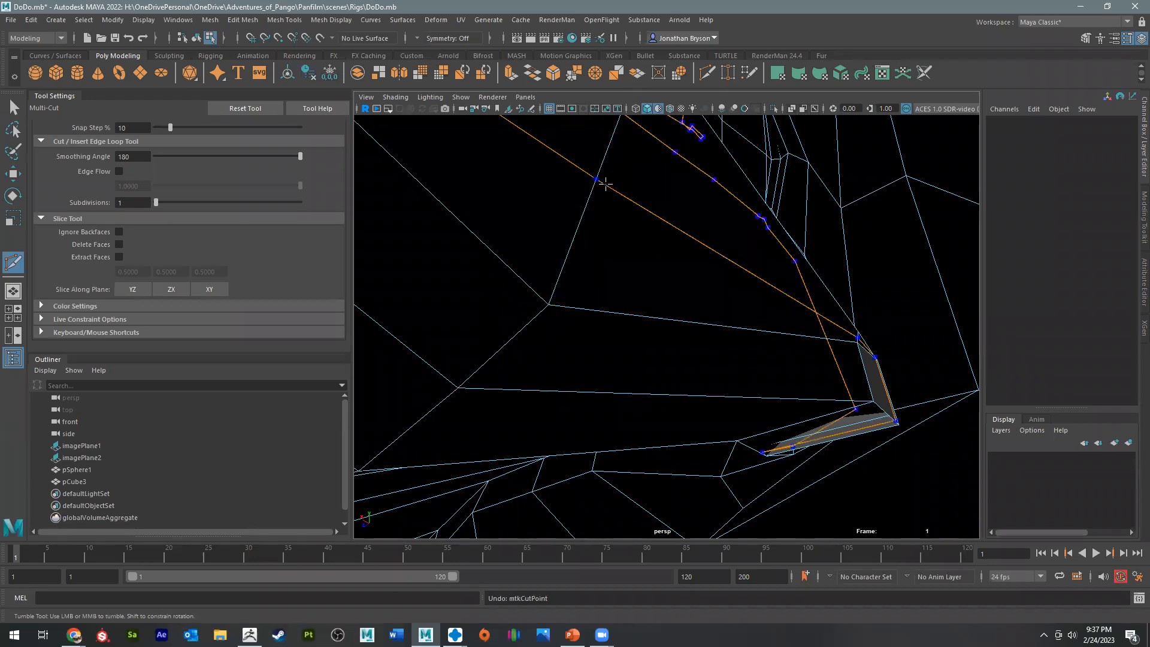
pyautogui.click(424, 38)
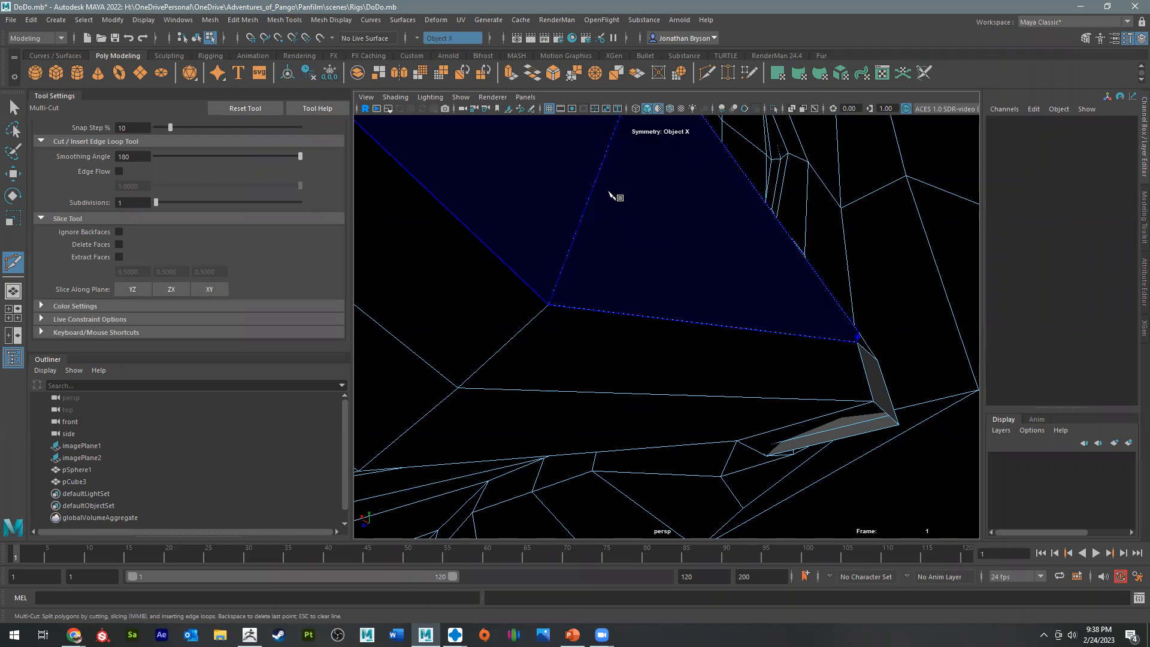
pyautogui.click(597, 174)
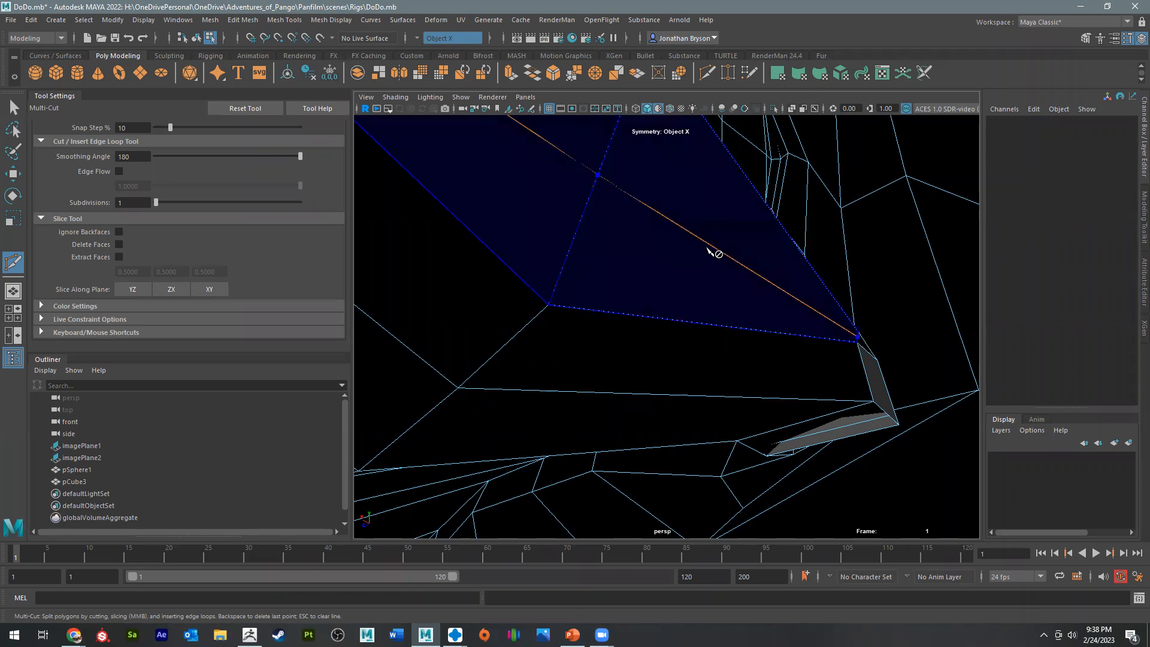
pyautogui.rightClick(710, 239)
# Step: Select the whole dodo mesh in object mode and activate the Smooth sculpting tool
pyautogui.keyDown('alt'); pyautogui.moveTo(684, 296); pyautogui.dragTo(611, 364); pyautogui.keyUp('alt')
pyautogui.keyDown('alt'); pyautogui.moveTo(623, 365); pyautogui.dragTo(802, 400, button='middle'); pyautogui.keyUp('alt')
pyautogui.click(680, 363)
pyautogui.moveTo(741, 329); pyautogui.dragTo(718, 306, button='right')
pyautogui.click(332, 21)
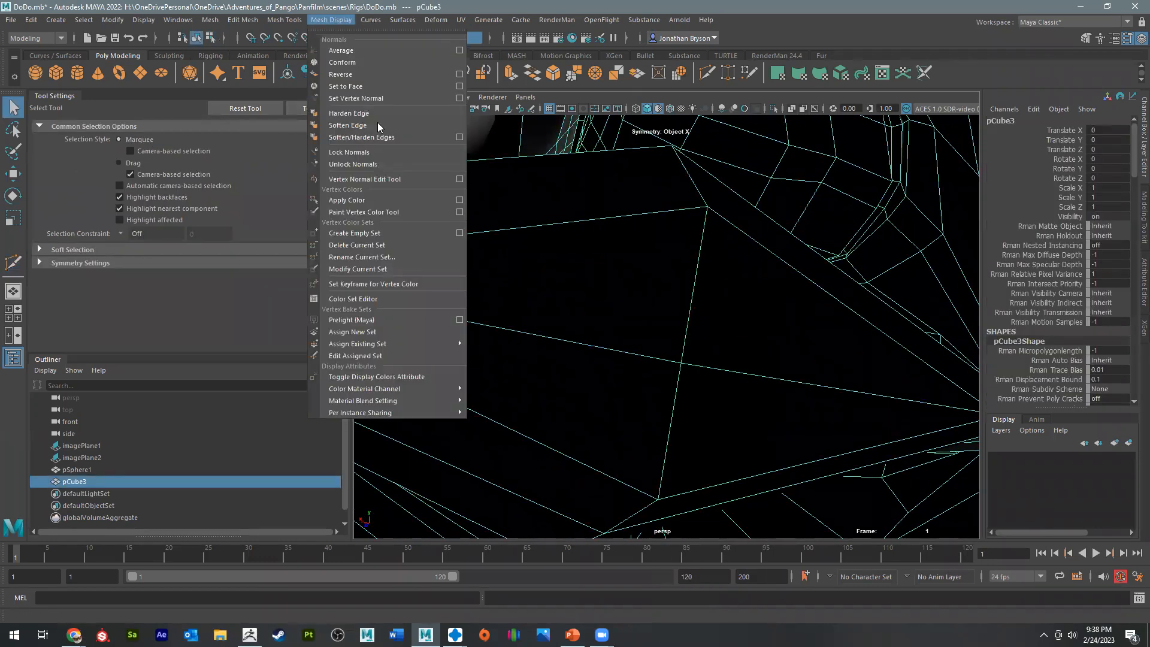
pyautogui.moveTo(284, 20)
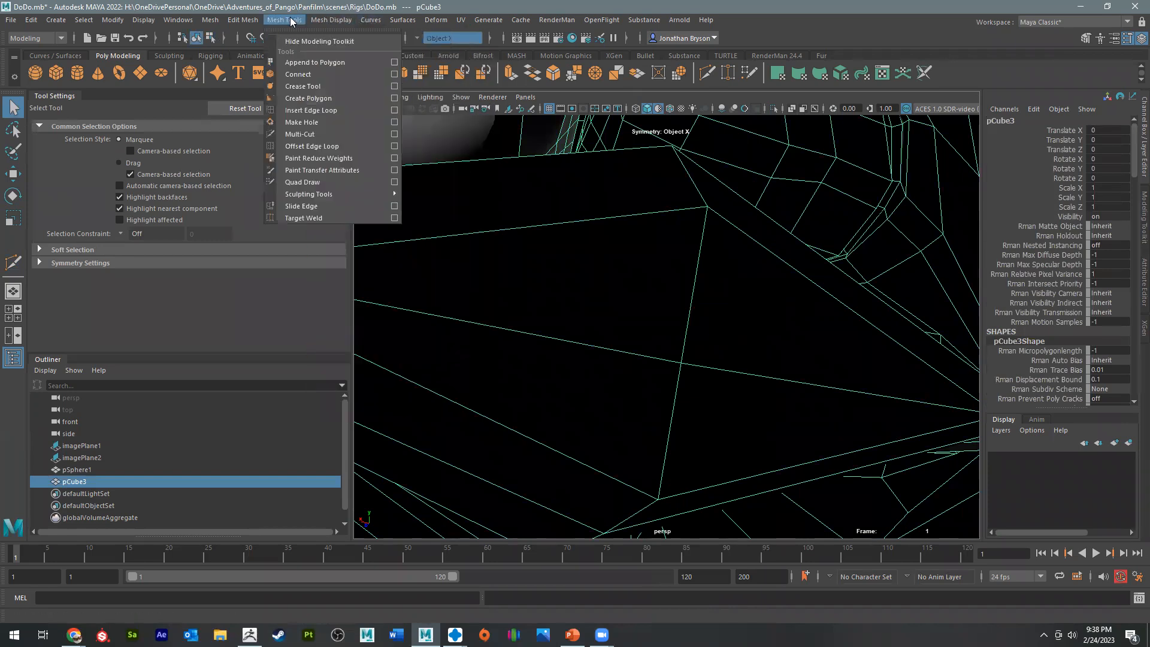
pyautogui.moveTo(324, 196)
pyautogui.click(446, 207)
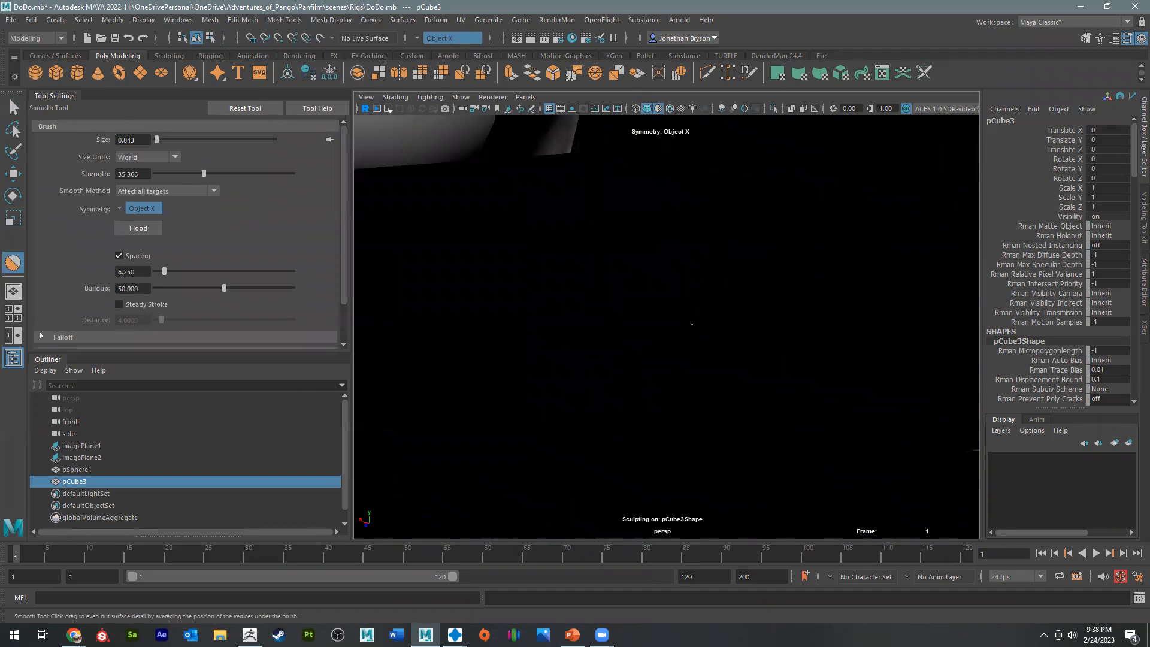
# Step: Display the scene in wireframe and check the Smooth tool's method options and brush settings
pyautogui.press('4')
pyautogui.moveTo(691, 324)
pyautogui.keyDown('alt'); pyautogui.mouseDown()
pyautogui.moveTo(712, 360)
pyautogui.moveTo(587, 377)
pyautogui.moveTo(606, 405)
pyautogui.moveTo(703, 401)
pyautogui.moveTo(672, 351)
pyautogui.moveTo(691, 345)
pyautogui.moveTo(664, 335)
pyautogui.moveTo(749, 282)
pyautogui.moveTo(788, 273)
pyautogui.mouseUp(); pyautogui.keyUp('alt')
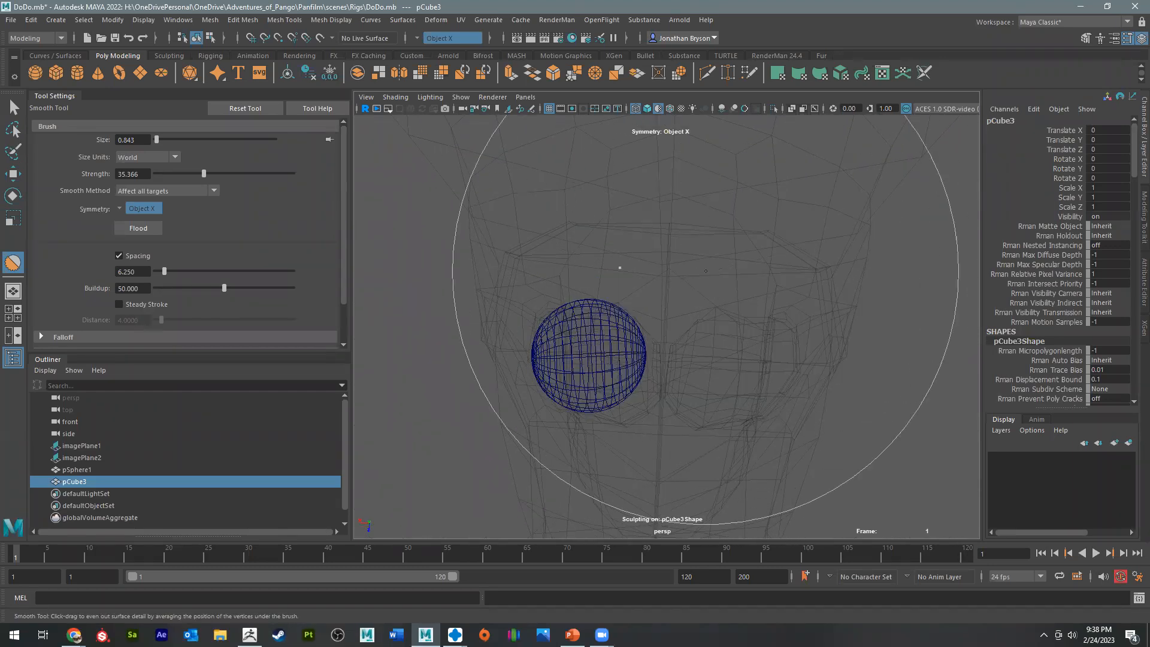
pyautogui.moveTo(760, 254)
pyautogui.keyDown('alt'); pyautogui.mouseDown()
pyautogui.moveTo(742, 324)
pyautogui.moveTo(699, 290)
pyautogui.mouseUp(); pyautogui.keyUp('alt')
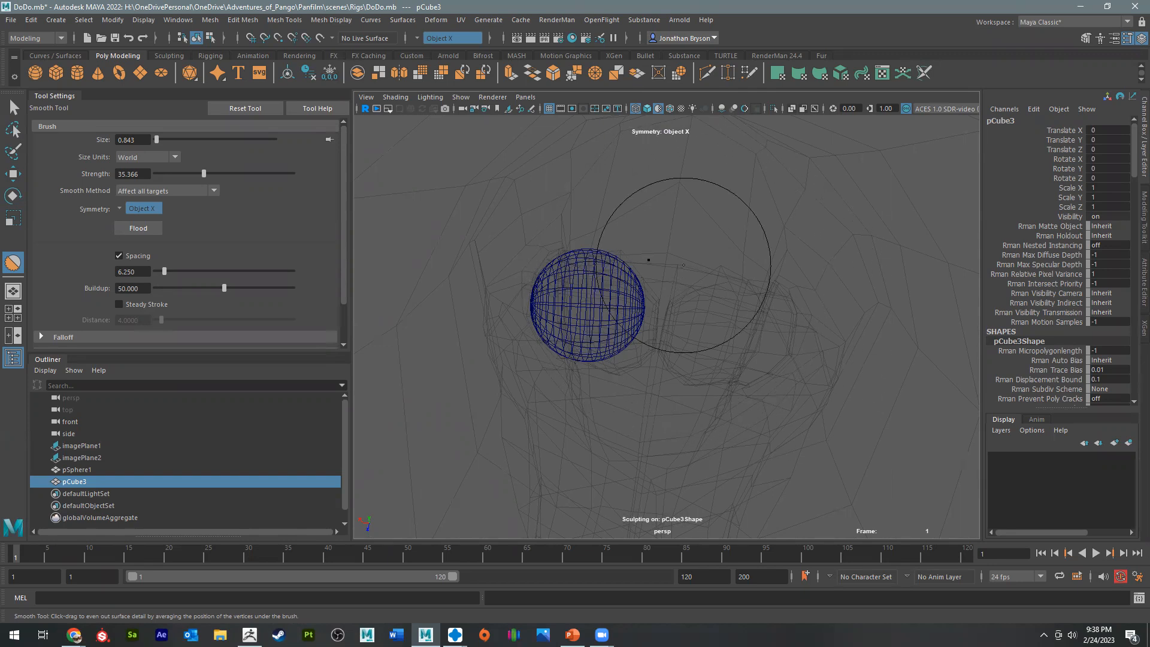
pyautogui.click(160, 192)
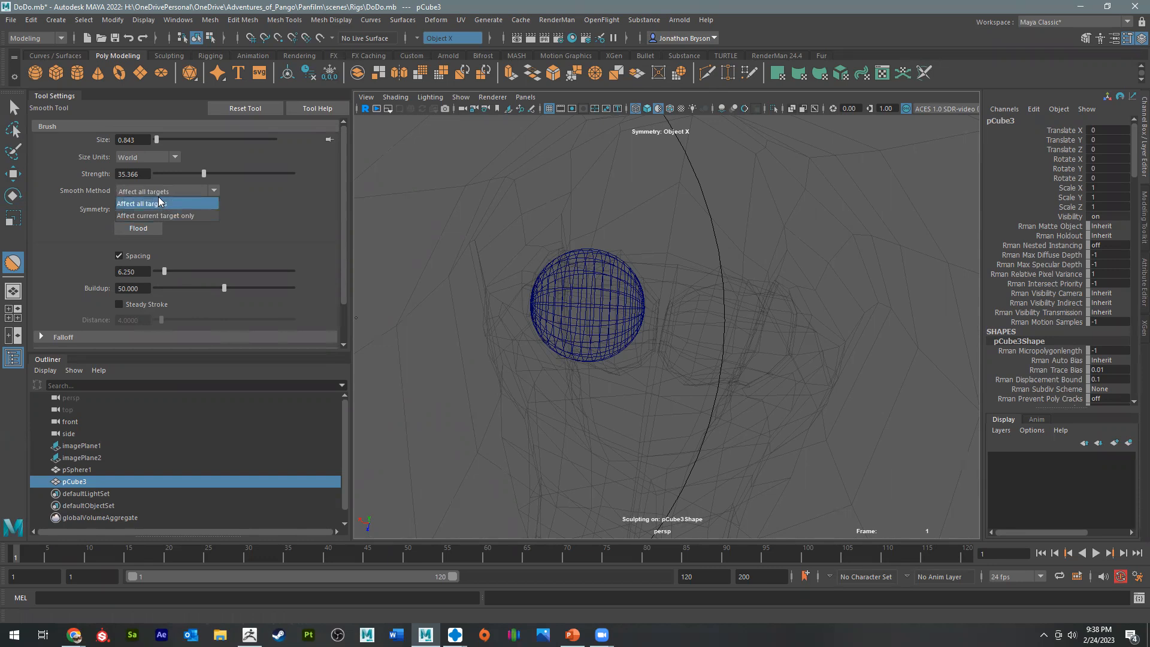
pyautogui.click(147, 193)
pyautogui.scroll(-2, 183, 247)
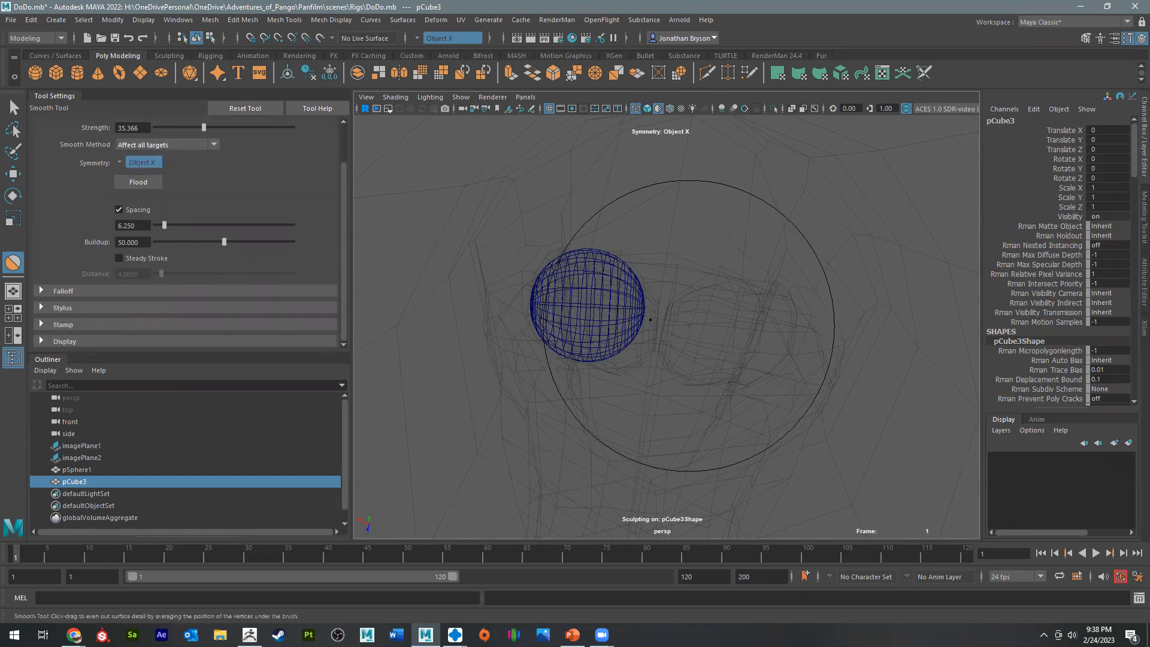
# Step: Examine the mouth interior and throat geometry through the head in wireframe
pyautogui.keyDown('alt'); pyautogui.moveTo(781, 338); pyautogui.dragTo(770, 382); pyautogui.keyUp('alt')
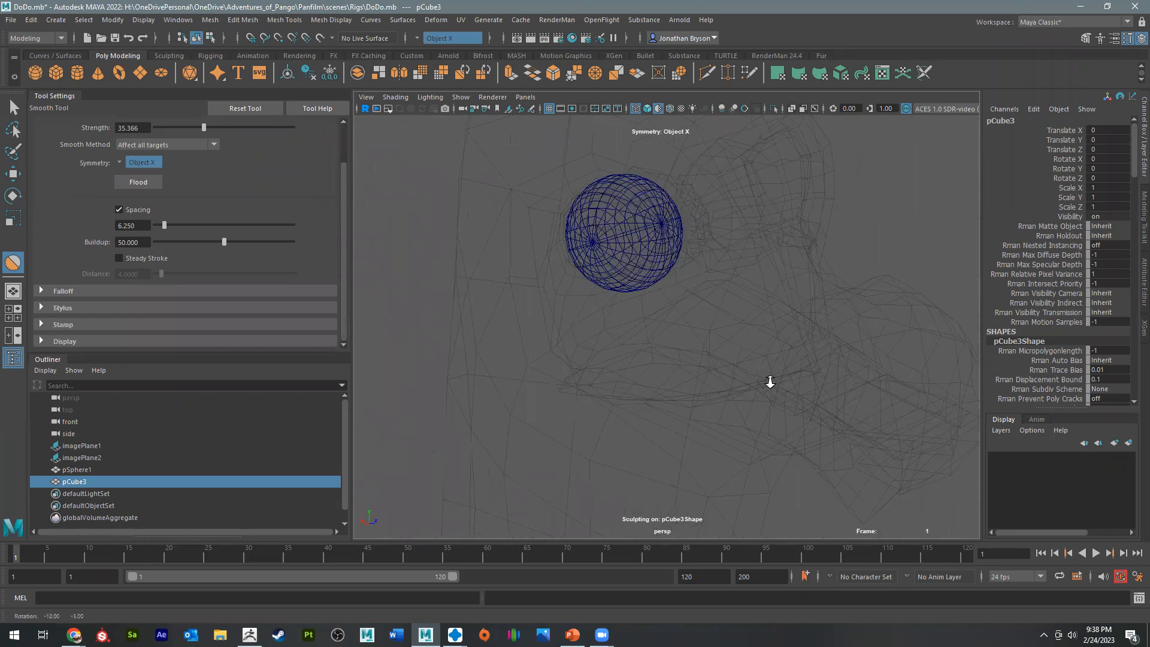
pyautogui.keyDown('alt'); pyautogui.moveTo(770, 382); pyautogui.dragTo(878, 416, button='right'); pyautogui.keyUp('alt')
pyautogui.keyDown('alt'); pyautogui.moveTo(878, 415); pyautogui.dragTo(658, 243); pyautogui.keyUp('alt')
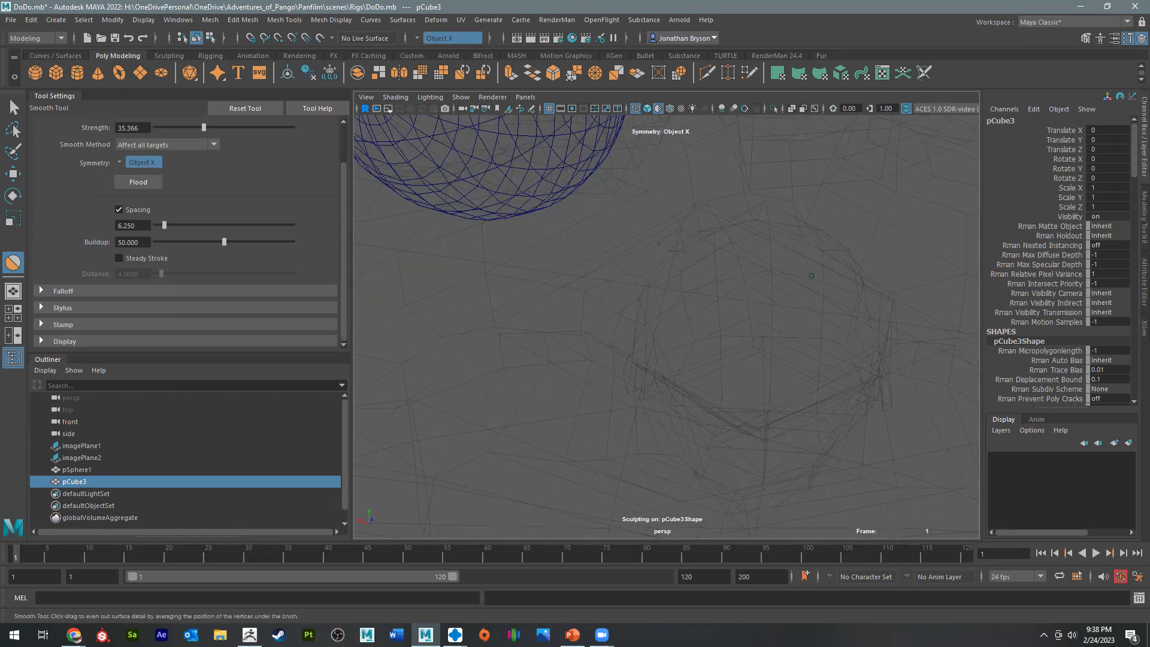
pyautogui.keyDown('alt'); pyautogui.moveTo(690, 286); pyautogui.dragTo(685, 335, button='middle'); pyautogui.keyUp('alt')
pyautogui.keyDown('alt'); pyautogui.moveTo(769, 343); pyautogui.dragTo(821, 369, button='right'); pyautogui.keyUp('alt')
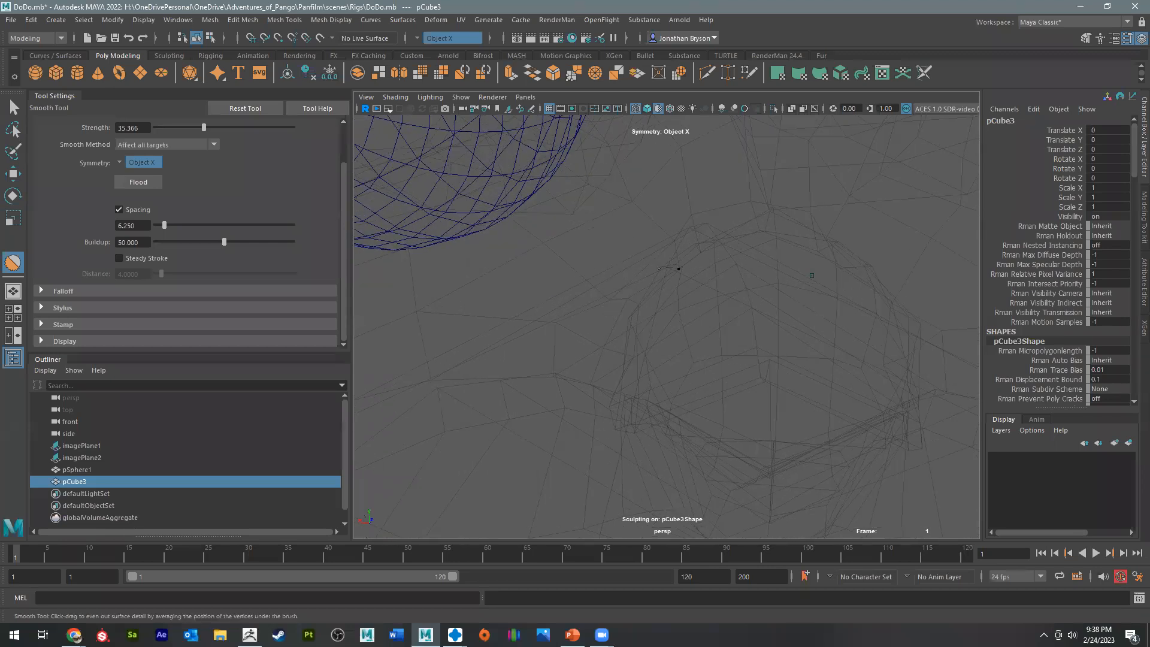
pyautogui.keyDown('alt'); pyautogui.moveTo(767, 295); pyautogui.dragTo(790, 304, button='middle'); pyautogui.keyUp('alt')
pyautogui.keyDown('alt'); pyautogui.moveTo(795, 330); pyautogui.dragTo(639, 336, button='right'); pyautogui.keyUp('alt')
pyautogui.keyDown('alt'); pyautogui.moveTo(639, 335); pyautogui.dragTo(613, 359); pyautogui.keyUp('alt')
pyautogui.keyDown('alt'); pyautogui.moveTo(613, 359); pyautogui.dragTo(566, 355, button='right'); pyautogui.keyUp('alt')
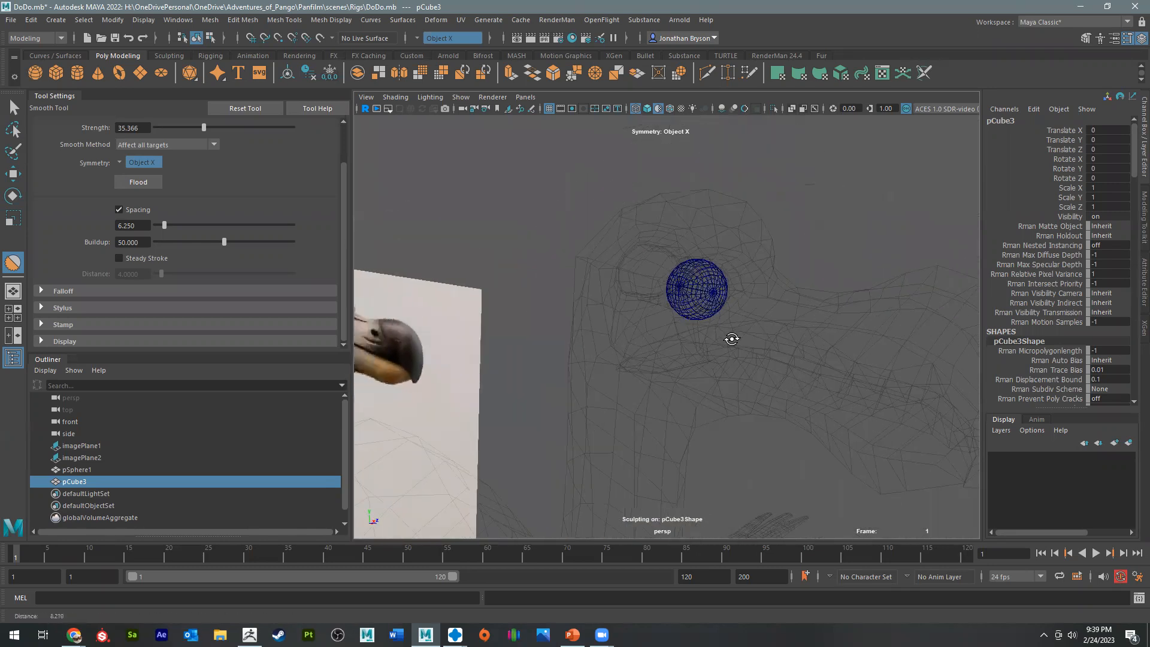
pyautogui.keyDown('alt'); pyautogui.moveTo(731, 335); pyautogui.dragTo(718, 335); pyautogui.keyUp('alt')
# Step: Return to shaded display and examine the corner of the dodo's mouth up close
pyautogui.press('5')
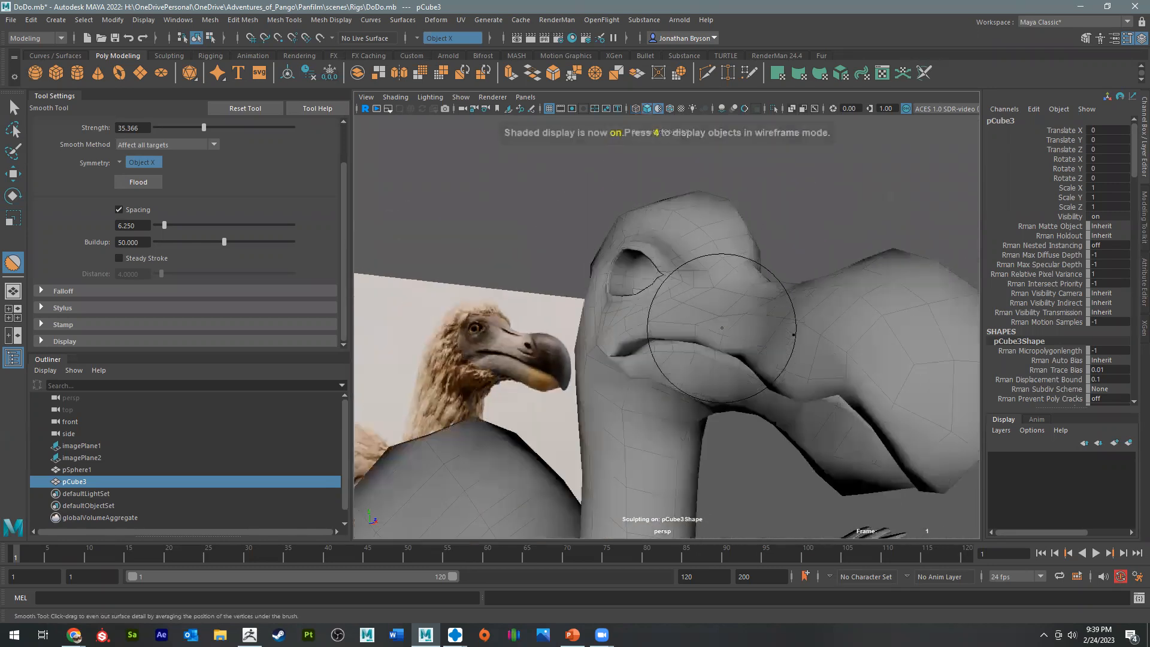
pyautogui.moveTo(790, 356)
pyautogui.keyDown('alt'); pyautogui.mouseDown()
pyautogui.moveTo(842, 351)
pyautogui.moveTo(806, 350)
pyautogui.mouseUp(); pyautogui.keyUp('alt')
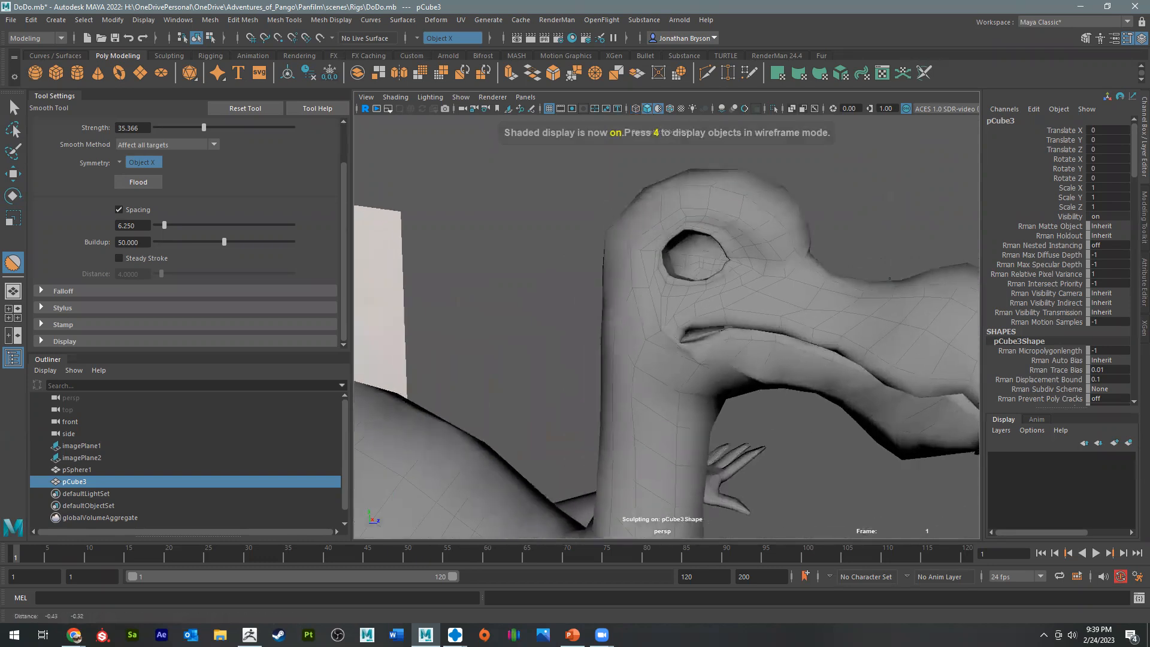
pyautogui.keyDown('alt'); pyautogui.moveTo(805, 350); pyautogui.dragTo(847, 438, button='right'); pyautogui.keyUp('alt')
pyautogui.keyDown('alt'); pyautogui.moveTo(846, 439); pyautogui.dragTo(678, 372); pyautogui.keyUp('alt')
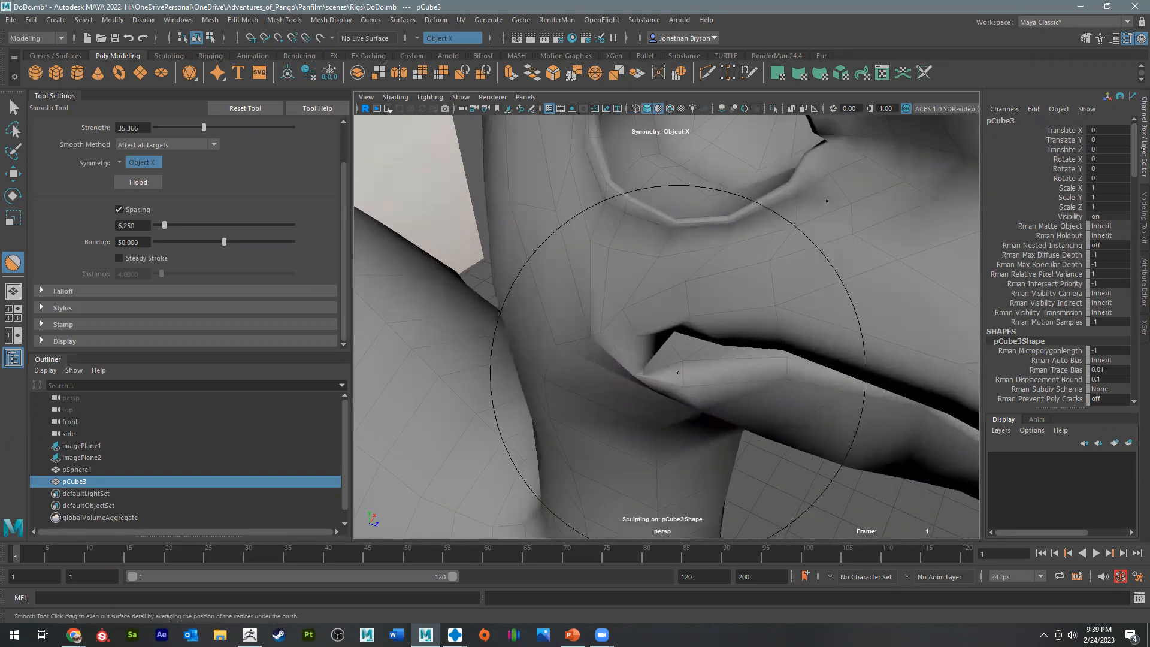
# Step: Switch the dodo mesh to vertex editing and move the vertex at the corner of the mouth upward
pyautogui.press('q')
pyautogui.moveTo(650, 304); pyautogui.dragTo(626, 346, button='right')
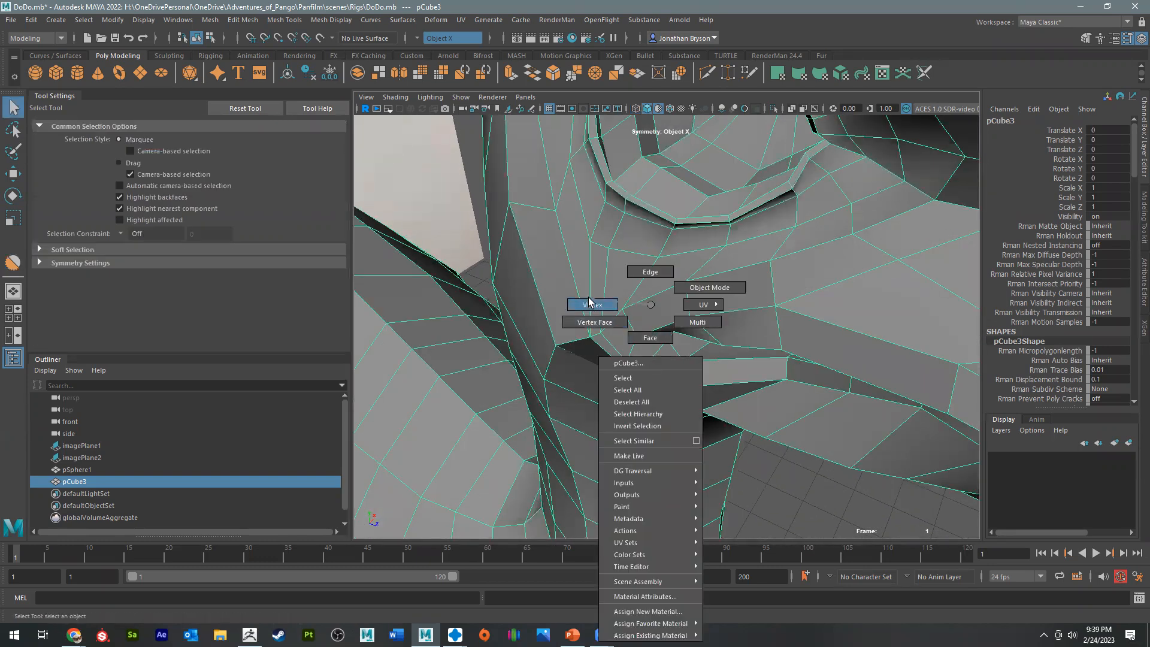
pyautogui.moveTo(590, 303); pyautogui.dragTo(587, 303, button='right')
pyautogui.click(650, 367)
pyautogui.keyDown('alt'); pyautogui.moveTo(631, 403); pyautogui.dragTo(672, 352); pyautogui.keyUp('alt')
pyautogui.keyDown('alt'); pyautogui.moveTo(672, 351); pyautogui.dragTo(756, 419, button='right'); pyautogui.keyUp('alt')
pyautogui.press('w')
pyautogui.moveTo(650, 358); pyautogui.dragTo(668, 323)
# Step: Move the upper-lip vertices near the mouth corner down to narrow the gap between the lips
pyautogui.keyDown('alt'); pyautogui.moveTo(688, 383); pyautogui.dragTo(607, 375); pyautogui.keyUp('alt')
pyautogui.click(531, 415)
pyautogui.moveTo(531, 417); pyautogui.dragTo(657, 280)
pyautogui.click(510, 417)
pyautogui.click(509, 386)
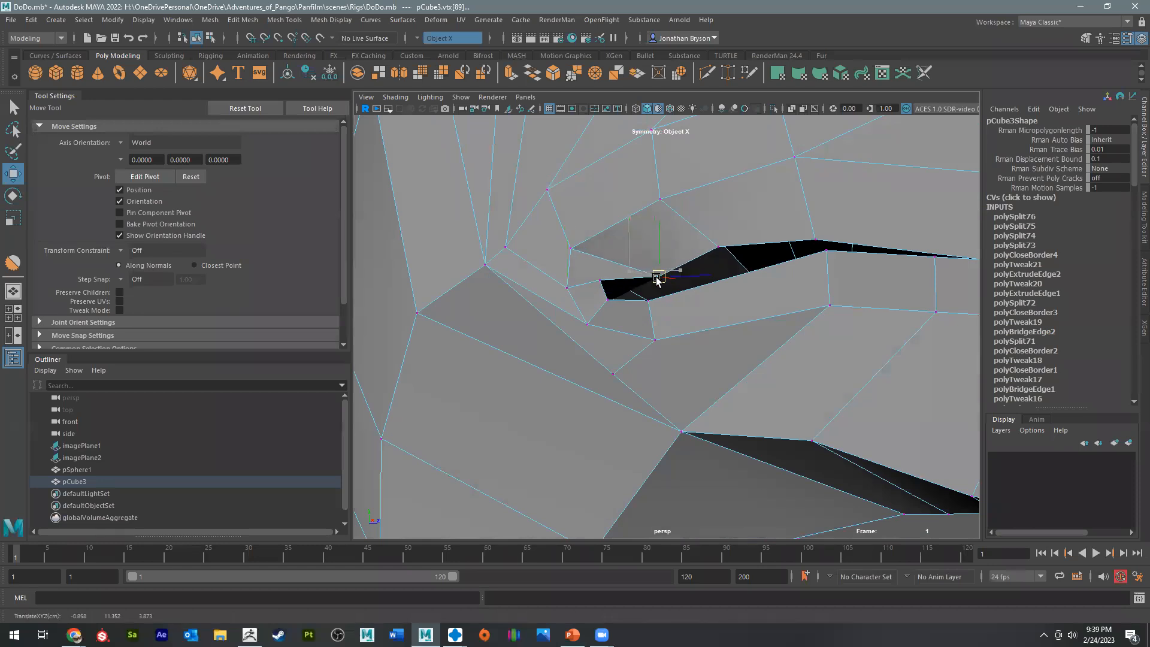
pyautogui.click(719, 247)
pyautogui.moveTo(719, 247); pyautogui.dragTo(731, 262)
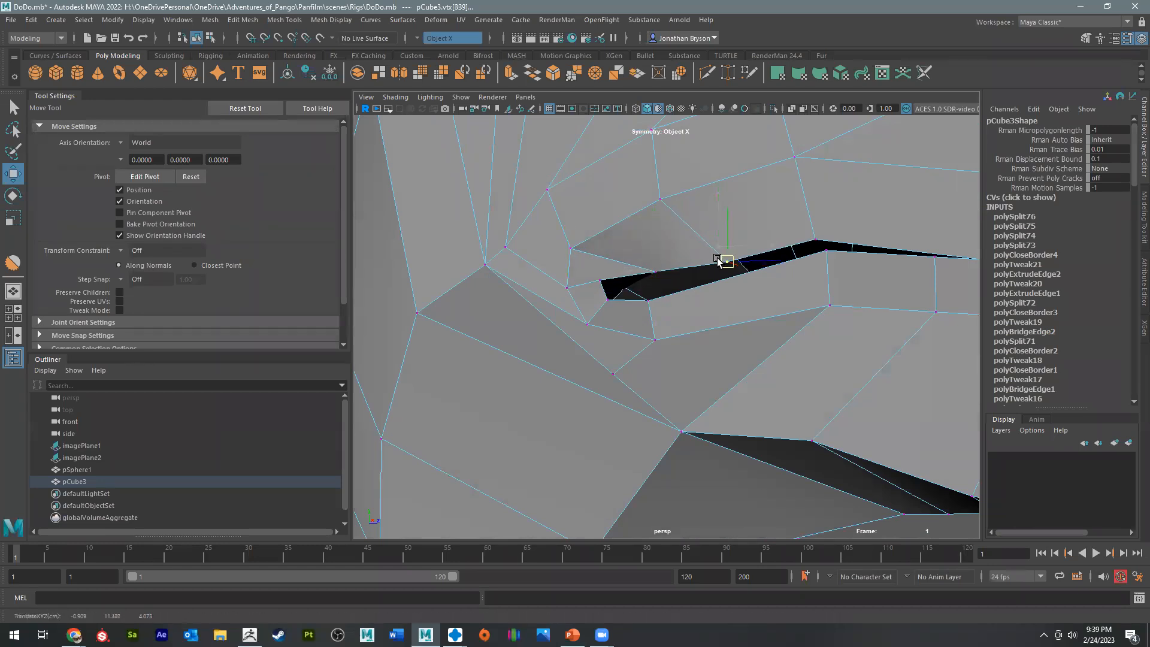
# Step: Raise the lower-lip vertices near the mouth corner toward the upper lip and reposition the inner corner vertex
pyautogui.click(648, 299)
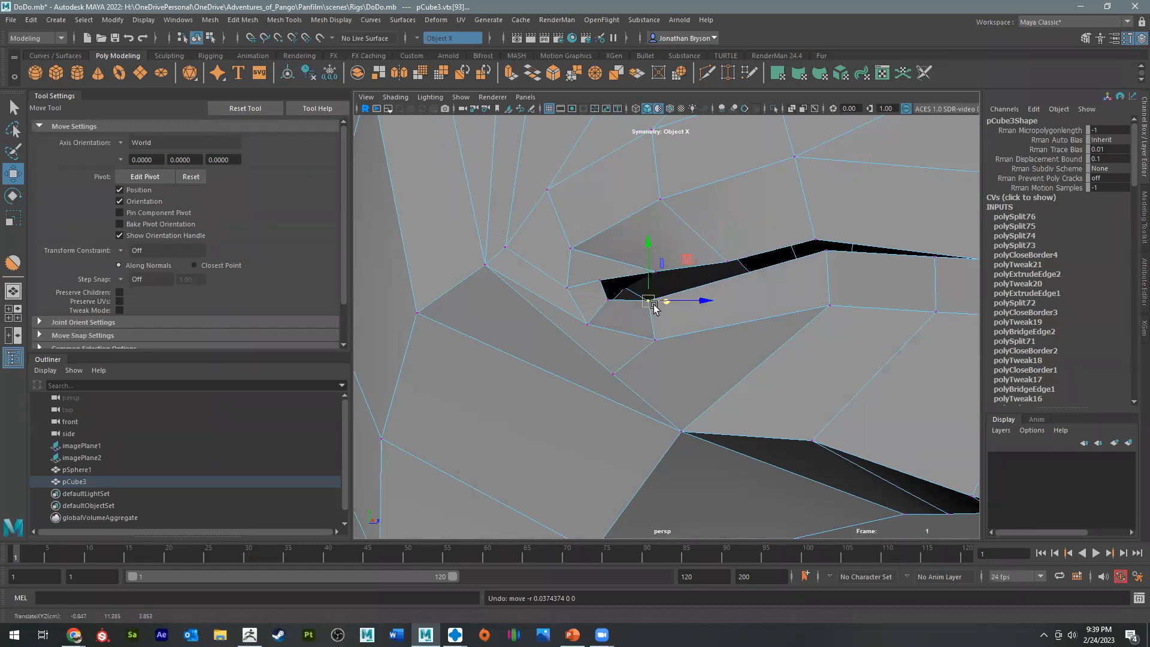
pyautogui.moveTo(649, 300); pyautogui.dragTo(716, 289)
pyautogui.moveTo(624, 303); pyautogui.dragTo(627, 289)
pyautogui.click(616, 281)
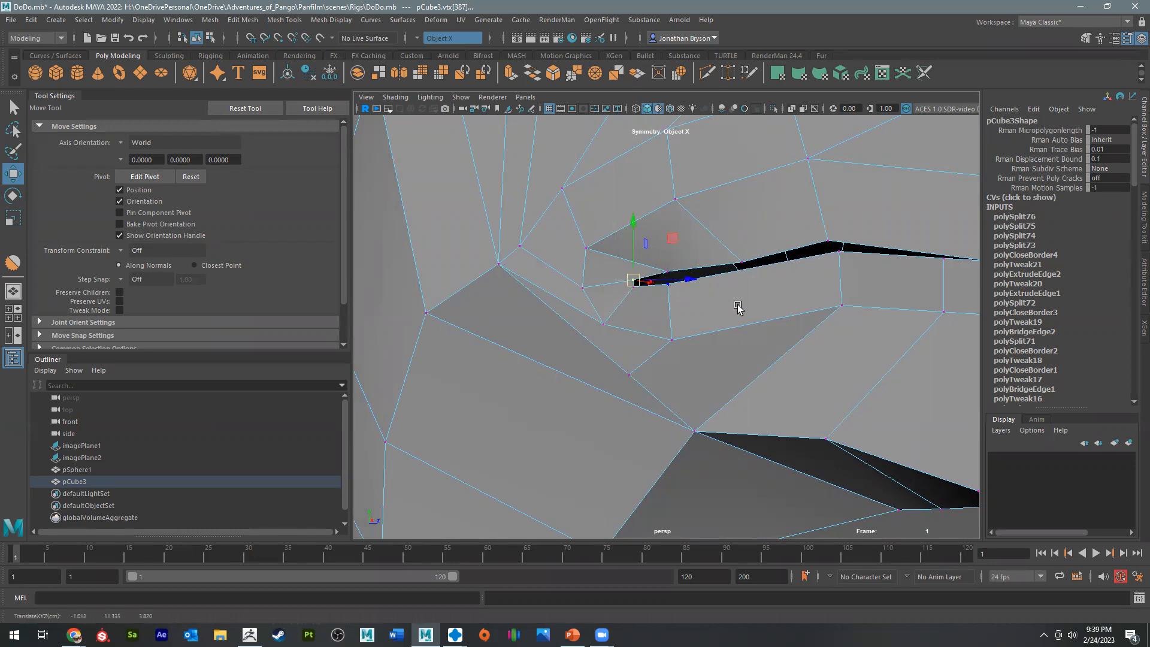
# Step: Reposition the cheek vertices below and behind the mouth corner to even out the surrounding faces
pyautogui.keyDown('alt'); pyautogui.moveTo(737, 307); pyautogui.dragTo(728, 300); pyautogui.keyUp('alt')
pyautogui.moveTo(611, 313); pyautogui.dragTo(614, 304)
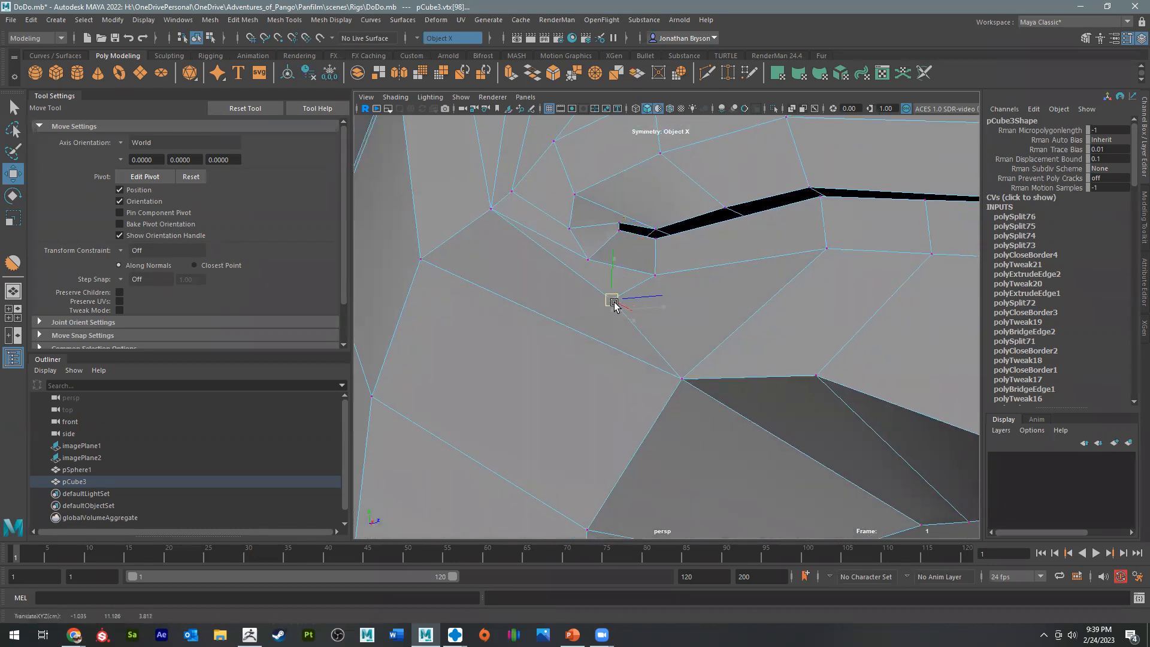
pyautogui.click(491, 209)
pyautogui.moveTo(488, 211); pyautogui.dragTo(481, 240)
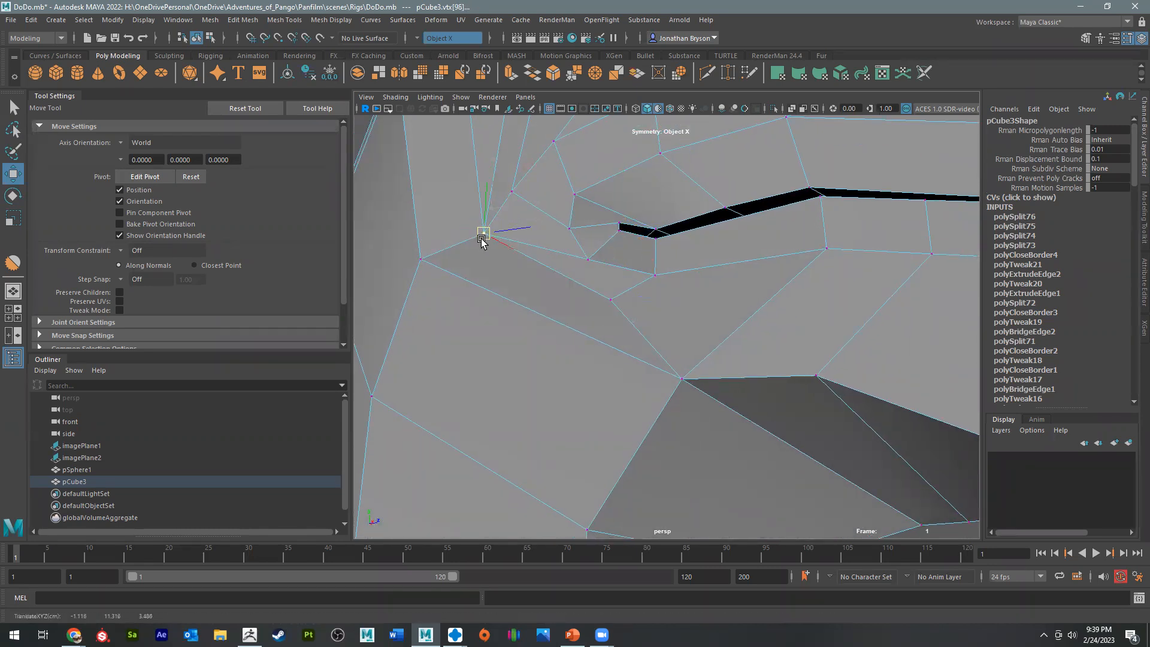
pyautogui.keyDown('alt'); pyautogui.moveTo(623, 250); pyautogui.dragTo(529, 313); pyautogui.keyUp('alt')
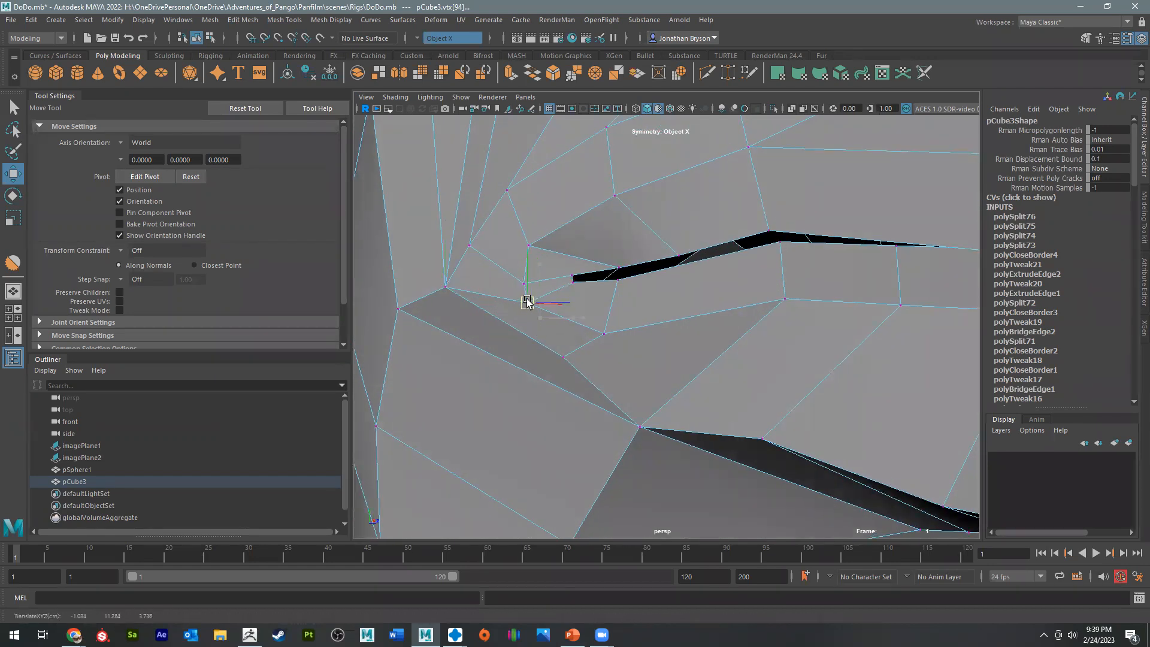
pyautogui.keyDown('alt'); pyautogui.moveTo(545, 300); pyautogui.dragTo(335, 318, button='right'); pyautogui.keyUp('alt')
pyautogui.keyDown('alt'); pyautogui.moveTo(653, 315); pyautogui.dragTo(767, 235); pyautogui.keyUp('alt')
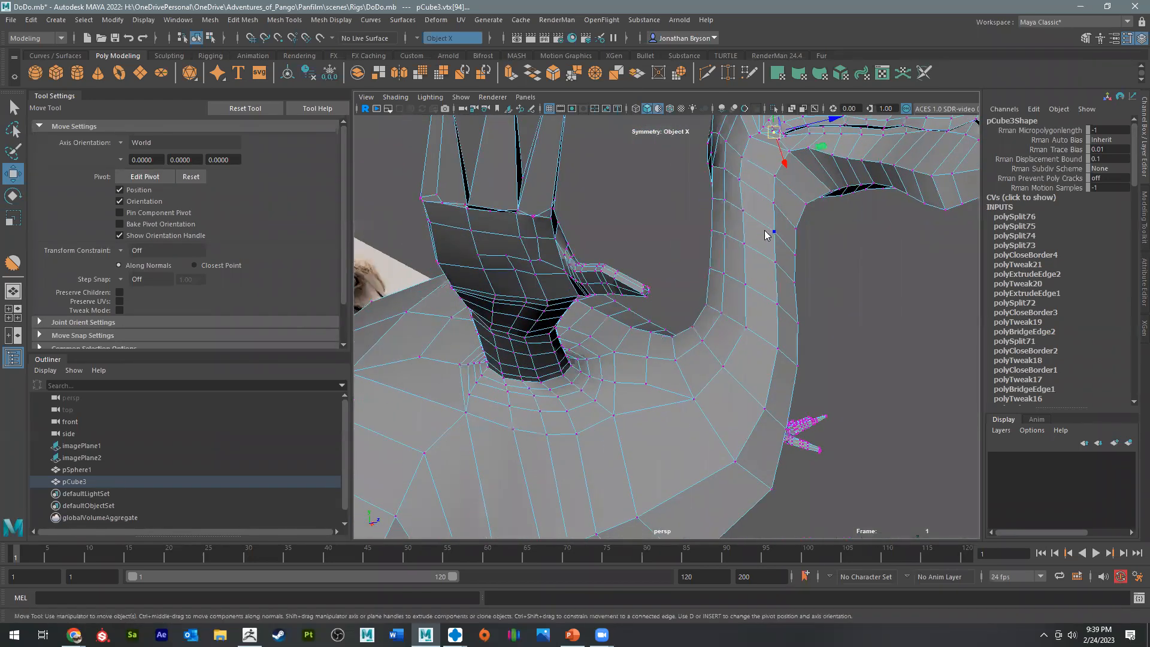
# Step: Extrude the group of faces at the rear end of the body and scale the extrusion inward
pyautogui.moveTo(766, 239); pyautogui.dragTo(823, 201, button='right')
pyautogui.keyDown('alt'); pyautogui.moveTo(862, 263); pyautogui.dragTo(591, 322); pyautogui.keyUp('alt')
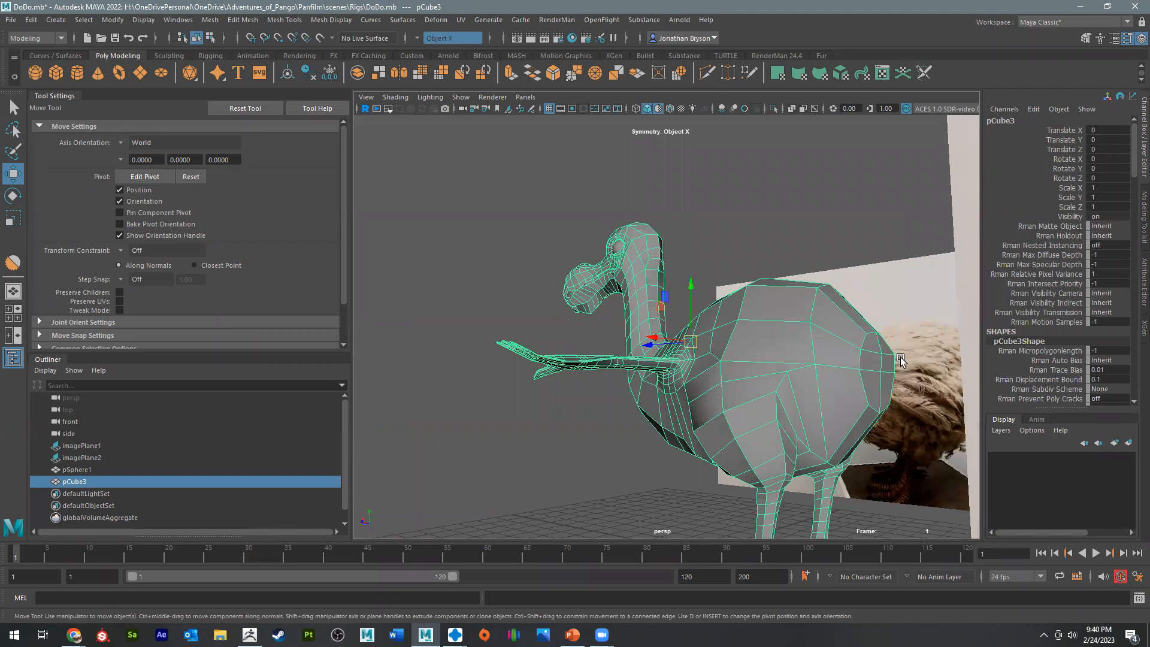
pyautogui.scroll(10, 888, 382)
pyautogui.scroll(-2, 904, 303)
pyautogui.moveTo(874, 244); pyautogui.dragTo(864, 281, button='right')
pyautogui.click(873, 236)
pyautogui.keyDown('shift'); pyautogui.click(864, 304); pyautogui.keyUp('shift')
pyautogui.keyDown('shift'); pyautogui.click(861, 376); pyautogui.keyUp('shift')
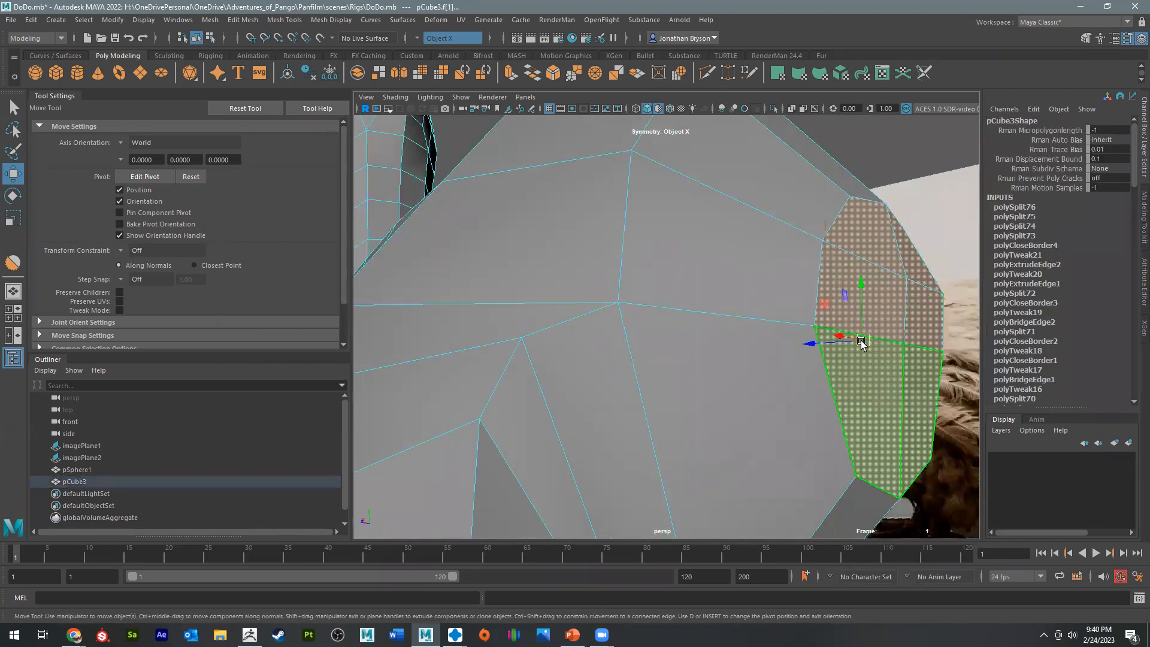
pyautogui.hotkey('ctrl', 'e')
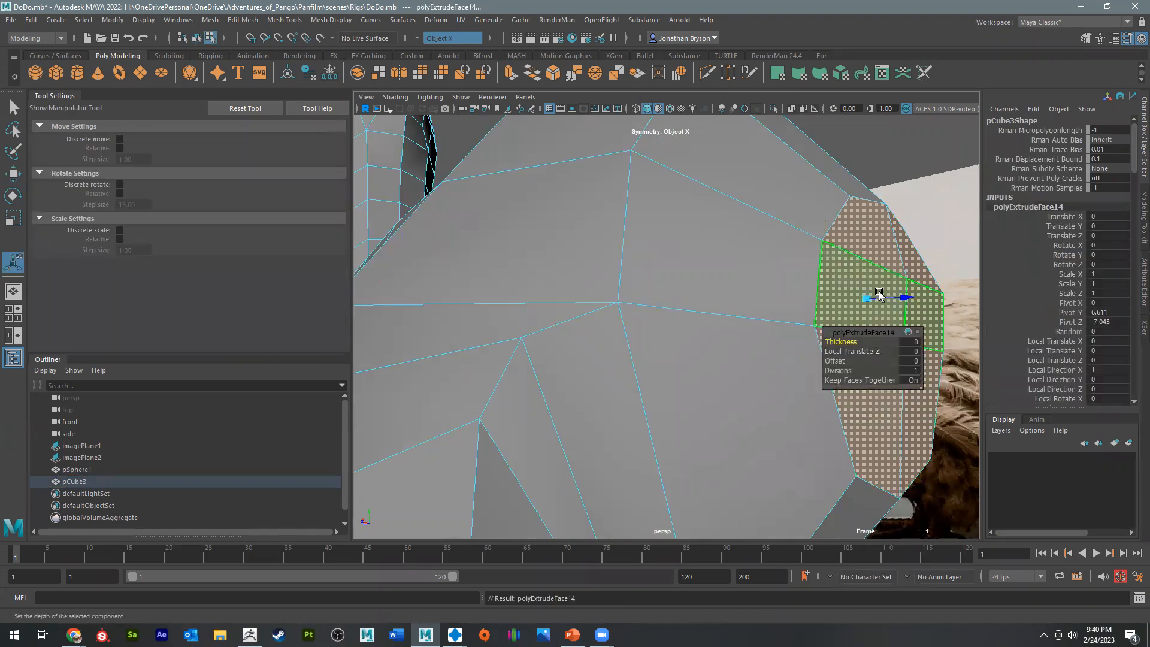
pyautogui.moveTo(860, 297)
pyautogui.mouseDown()
pyautogui.moveTo(842, 298)
pyautogui.moveTo(853, 295)
pyautogui.mouseUp()
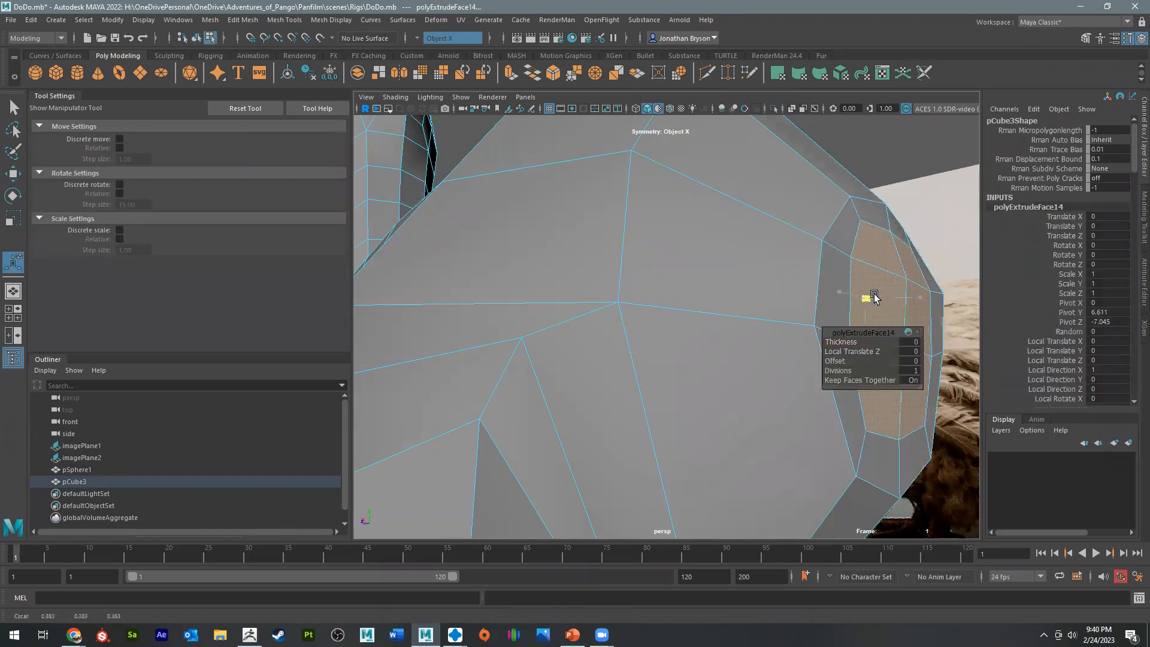
# Step: Pull the inset rear faces outward from the body to form a tail and scale down its end
pyautogui.press('w')
pyautogui.keyDown('alt'); pyautogui.moveTo(875, 337); pyautogui.dragTo(836, 320); pyautogui.keyUp('alt')
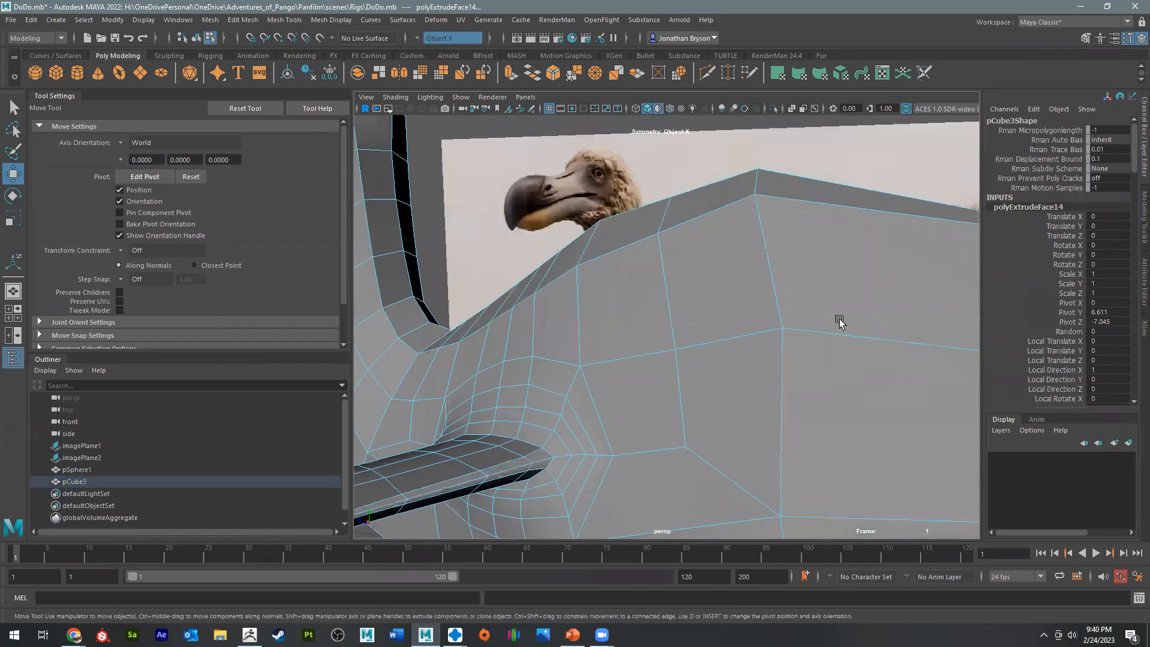
pyautogui.keyDown('alt'); pyautogui.moveTo(836, 320); pyautogui.dragTo(731, 345, button='middle'); pyautogui.keyUp('alt')
pyautogui.moveTo(728, 318); pyautogui.dragTo(819, 364)
pyautogui.press('e')
pyautogui.press('w')
pyautogui.press('r')
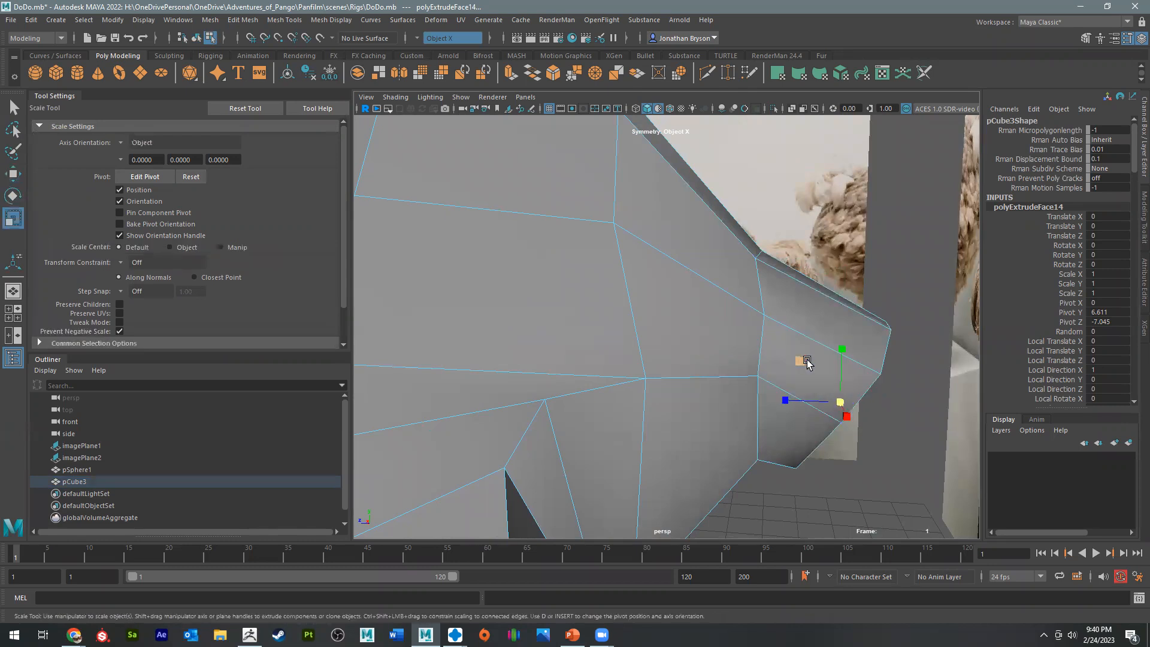
pyautogui.moveTo(840, 400); pyautogui.dragTo(782, 396)
# Step: Lower the faces at the end of the tail and scale them smaller for a tapered, drooping tip
pyautogui.press('w')
pyautogui.keyDown('alt'); pyautogui.moveTo(812, 470); pyautogui.dragTo(752, 295, button='middle'); pyautogui.keyUp('alt')
pyautogui.scroll(-2, 735, 274)
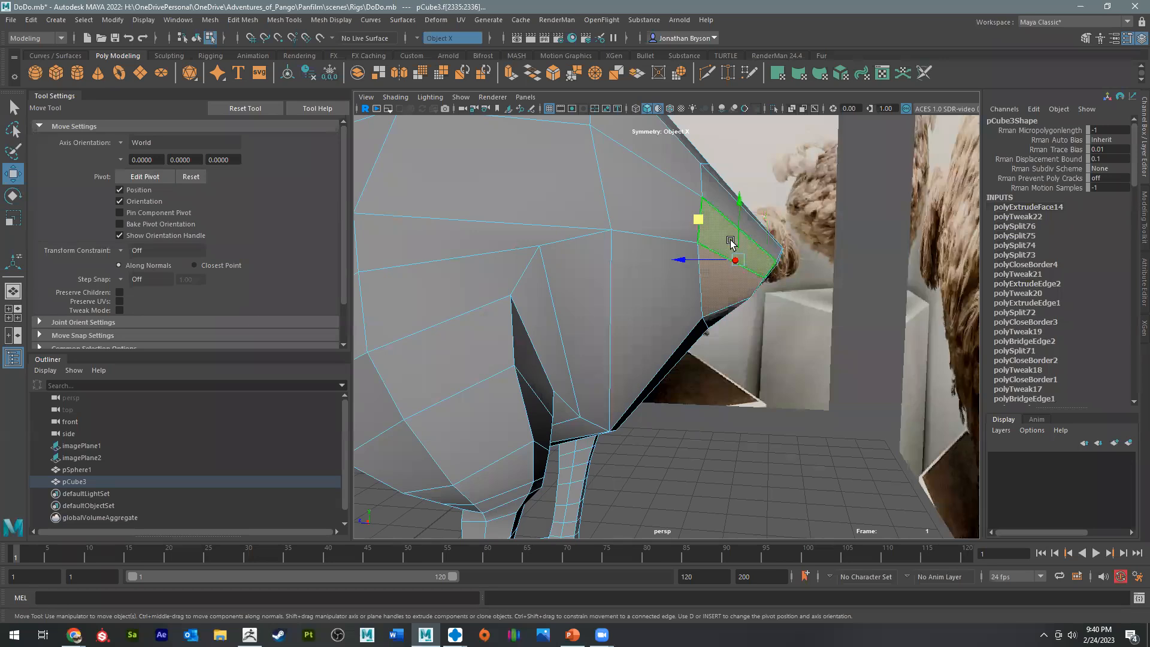
pyautogui.moveTo(726, 233); pyautogui.dragTo(724, 267)
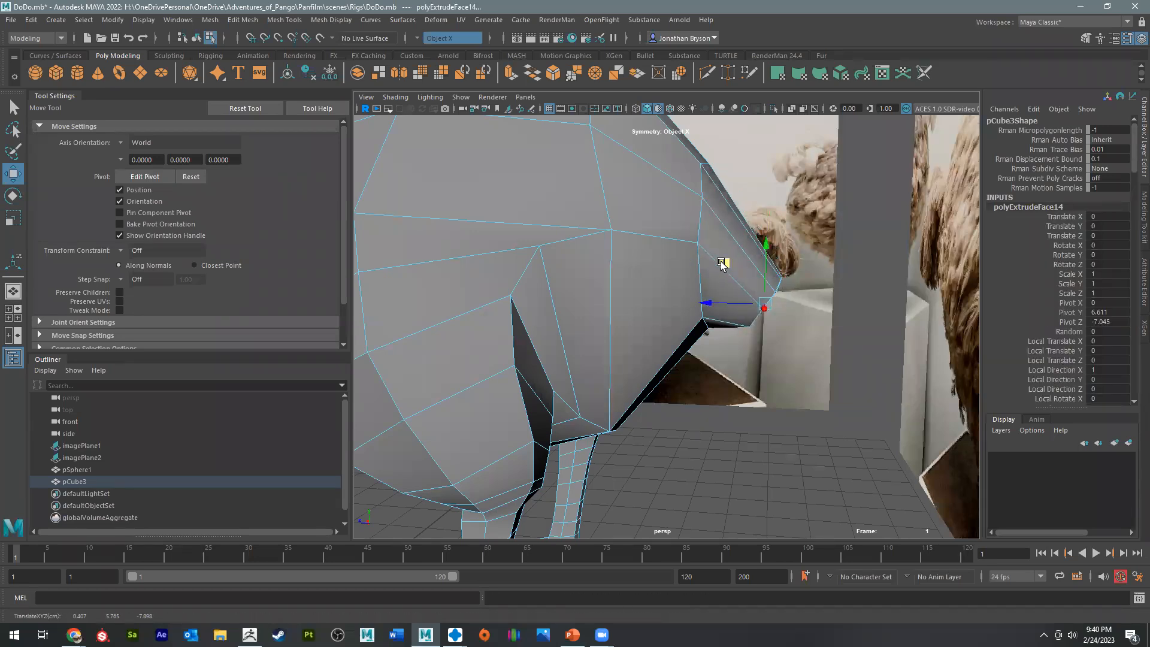
pyautogui.press('r')
pyautogui.moveTo(725, 267); pyautogui.dragTo(727, 328)
pyautogui.press('w')
pyautogui.press('e')
# Step: Insert an edge loop around the middle of the tail with Multi-Cut
pyautogui.keyDown('alt'); pyautogui.moveTo(649, 325); pyautogui.dragTo(710, 397, button='middle'); pyautogui.keyUp('alt')
pyautogui.keyDown('shift'); pyautogui.moveTo(702, 265); pyautogui.dragTo(656, 274, button='right'); pyautogui.keyUp('shift')
pyautogui.click(668, 279)
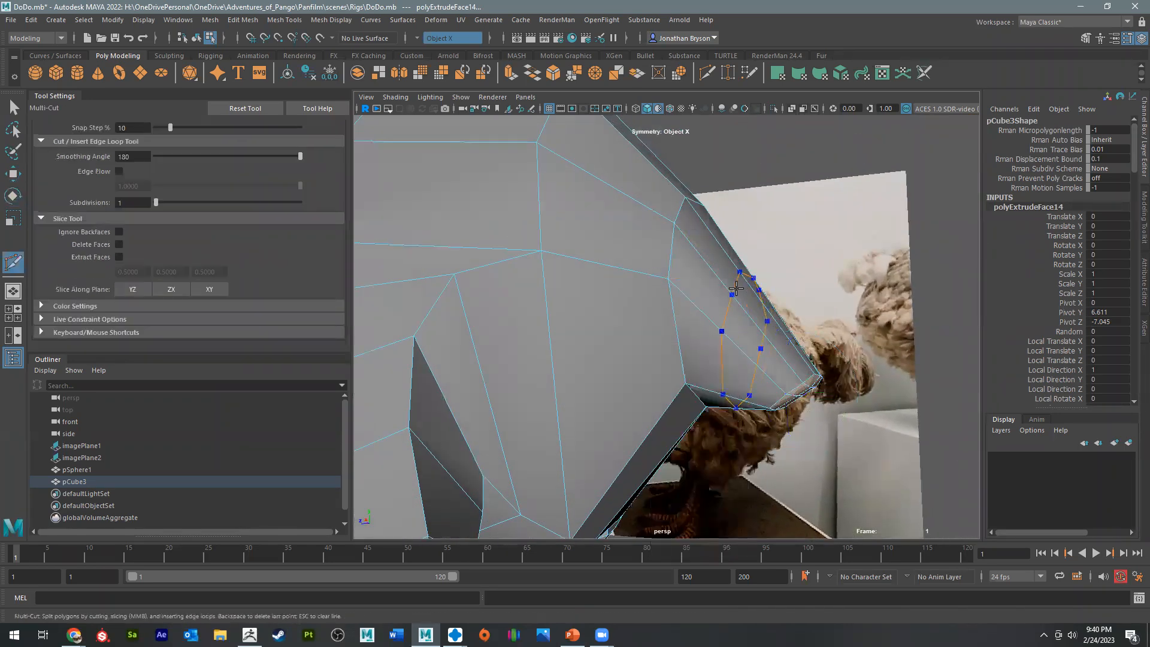
pyautogui.keyDown('ctrl'); pyautogui.middleClick(736, 341); pyautogui.keyUp('ctrl')
# Step: Select the edge loop around the middle of the tail, adjust it to round the tail, and return to object mode
pyautogui.press('q')
pyautogui.moveTo(729, 291); pyautogui.dragTo(725, 266, button='right')
pyautogui.click(740, 283)
pyautogui.doubleClick(741, 285)
pyautogui.moveTo(742, 287)
pyautogui.keyDown('alt'); pyautogui.mouseDown()
pyautogui.moveTo(785, 310)
pyautogui.moveTo(751, 294)
pyautogui.mouseUp(); pyautogui.keyUp('alt')
pyautogui.press('w')
pyautogui.moveTo(791, 322); pyautogui.dragTo(727, 282, button='right')
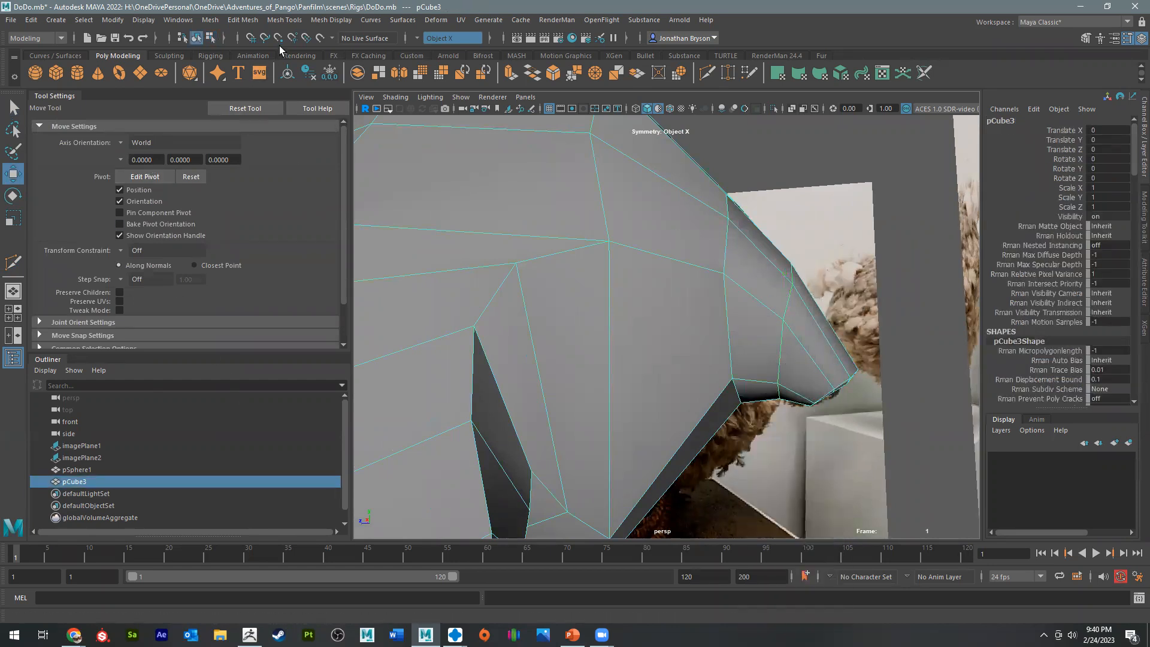
# Step: Try a stroke with the Sculpt tool on the tail and undo it
pyautogui.click(211, 20)
pyautogui.moveTo(284, 20)
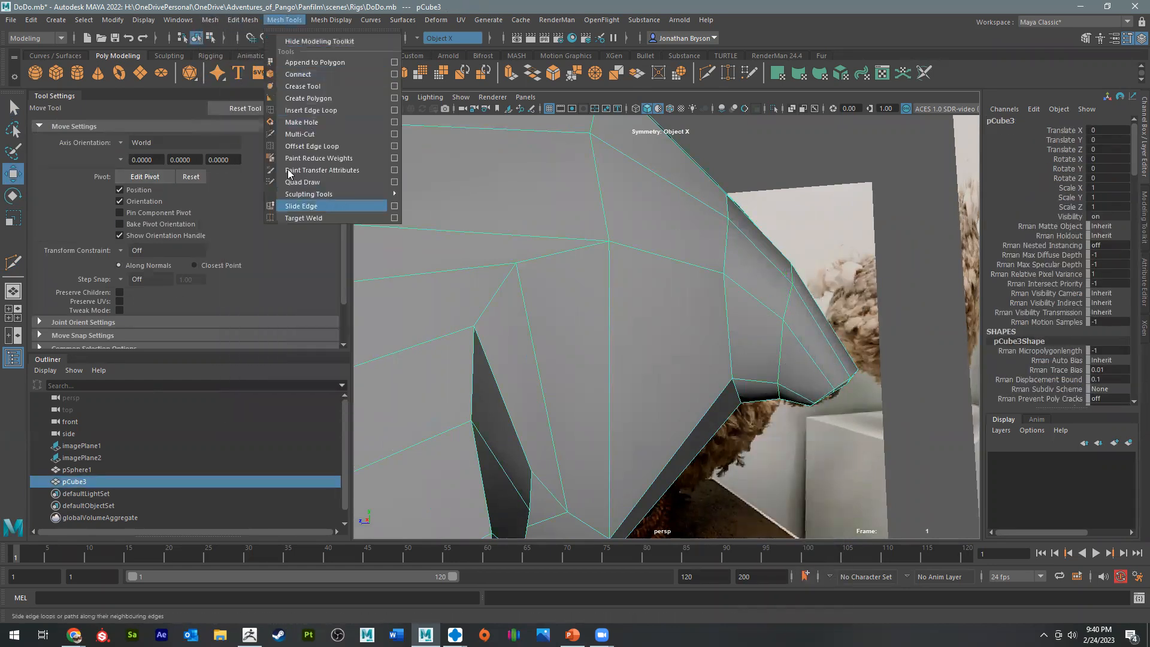
pyautogui.moveTo(308, 194)
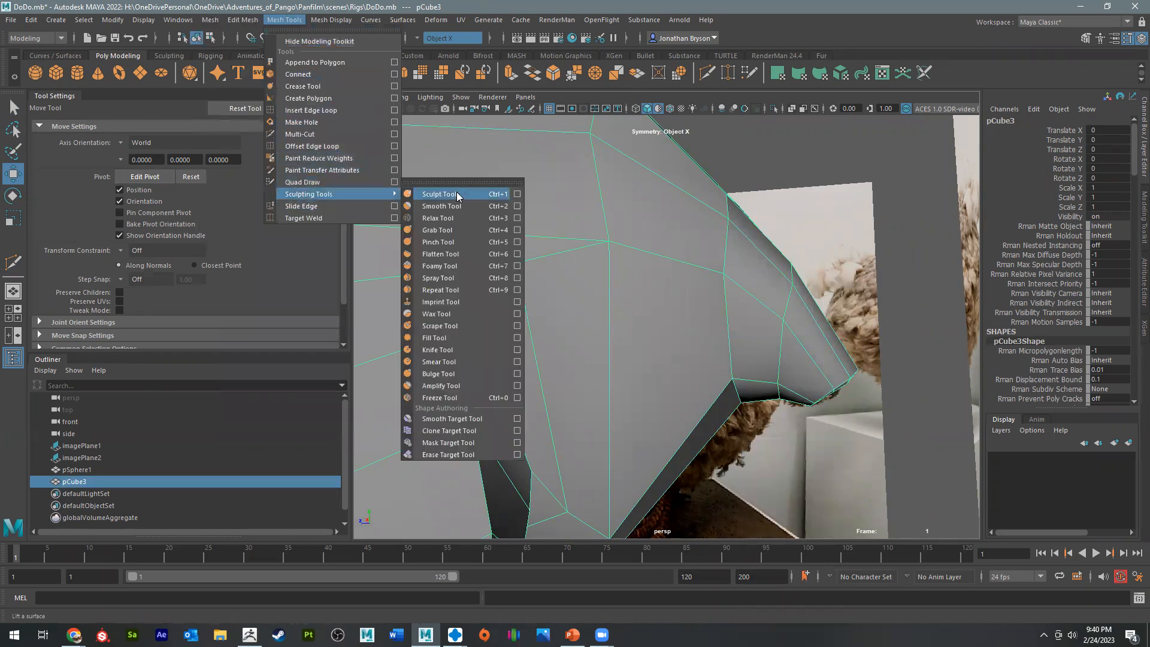
pyautogui.click(446, 194)
pyautogui.moveTo(847, 377); pyautogui.dragTo(670, 385)
pyautogui.moveTo(670, 385)
pyautogui.keyDown('alt'); pyautogui.mouseDown(button='right')
pyautogui.moveTo(829, 299)
pyautogui.moveTo(810, 315)
pyautogui.mouseUp(button='right'); pyautogui.keyUp('alt')
pyautogui.hotkey('ctrl', 'z')
# Step: Turn the modeling symmetry off
pyautogui.click(443, 38)
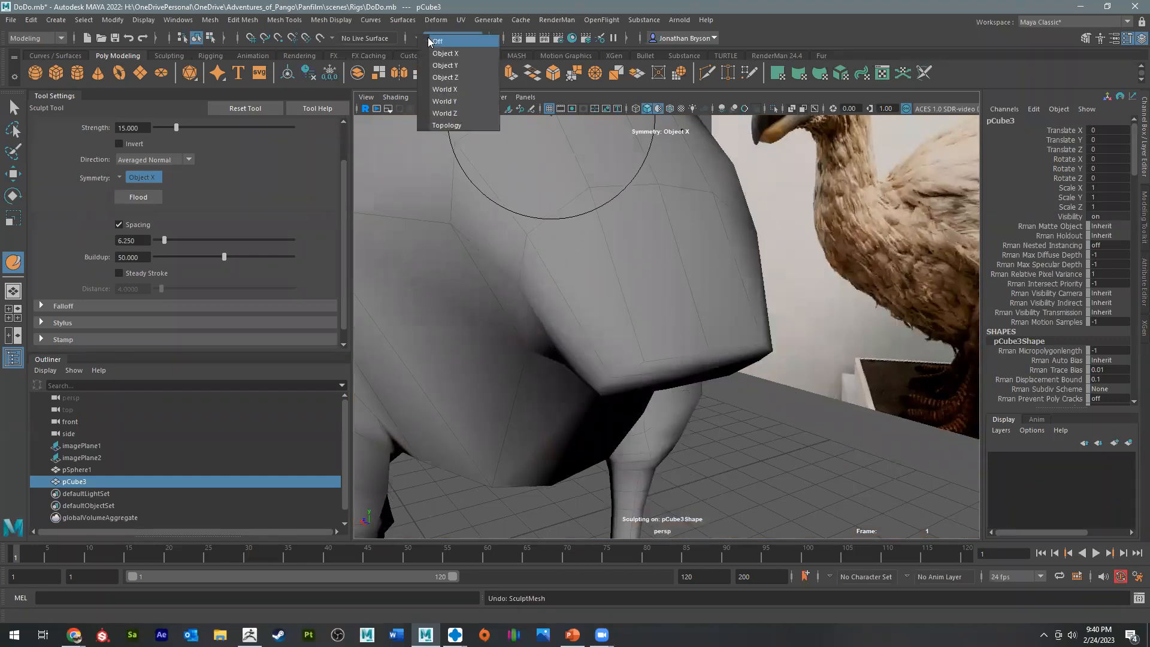
pyautogui.click(459, 58)
pyautogui.click(443, 38)
pyautogui.click(443, 43)
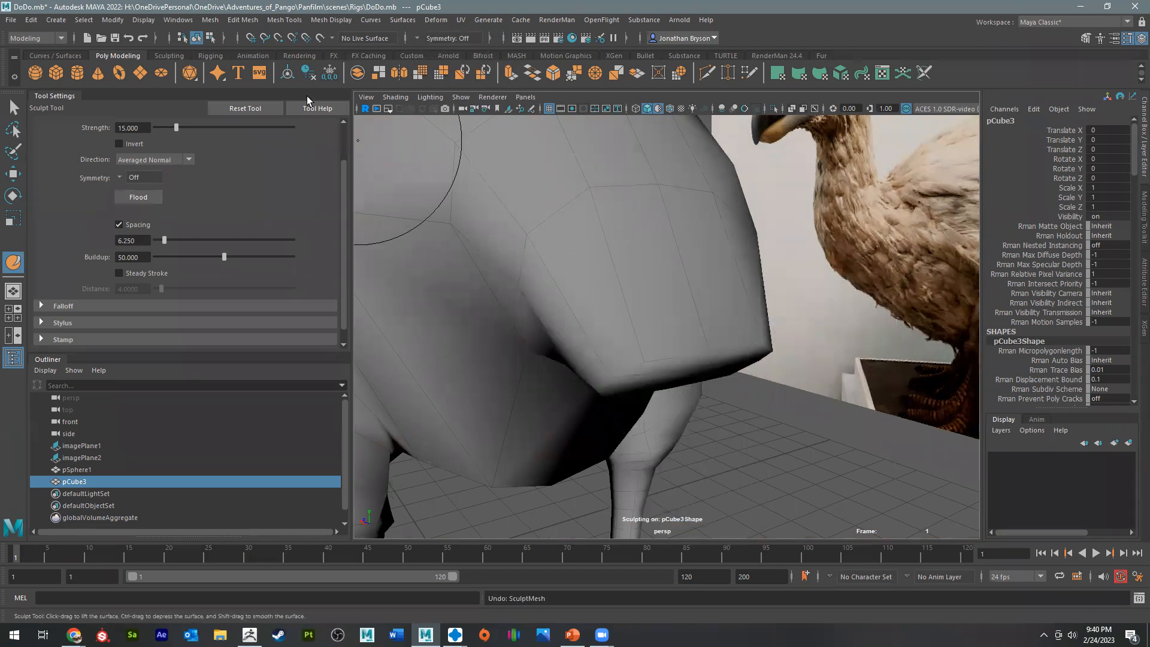
# Step: Smooth the tip of the tail with the Smooth sculpting tool using Object X symmetry
pyautogui.click(292, 22)
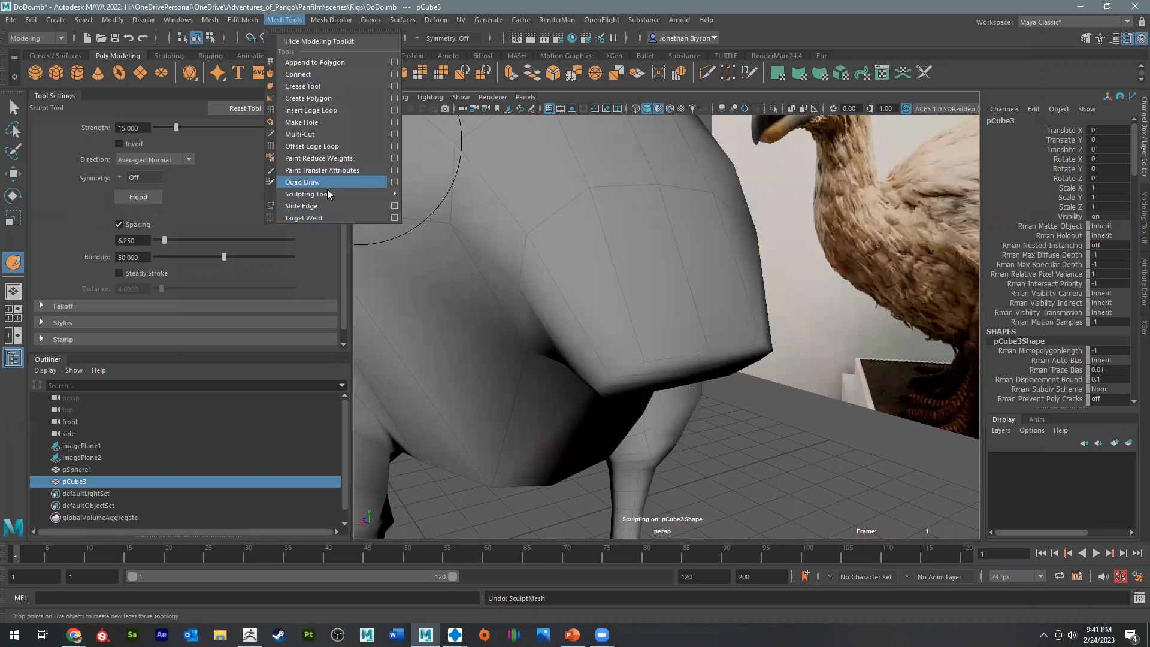
pyautogui.moveTo(328, 194)
pyautogui.click(446, 207)
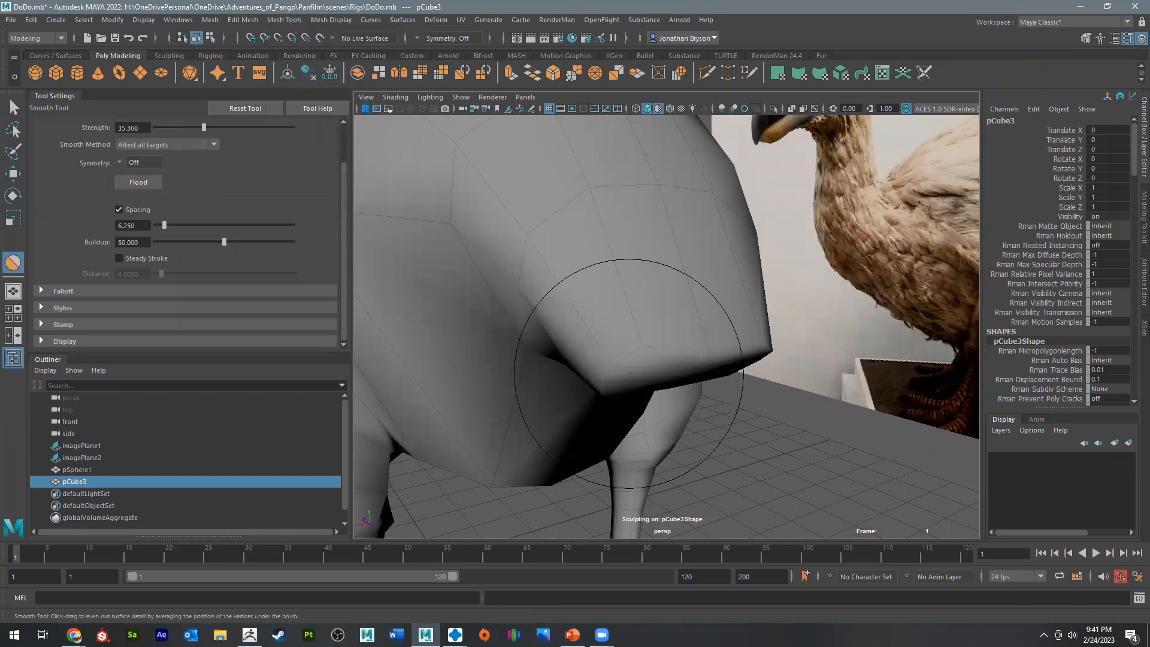
pyautogui.hotkey('ctrl', 'z')
pyautogui.click(417, 39)
pyautogui.click(443, 93)
pyautogui.moveTo(640, 369); pyautogui.dragTo(878, 260)
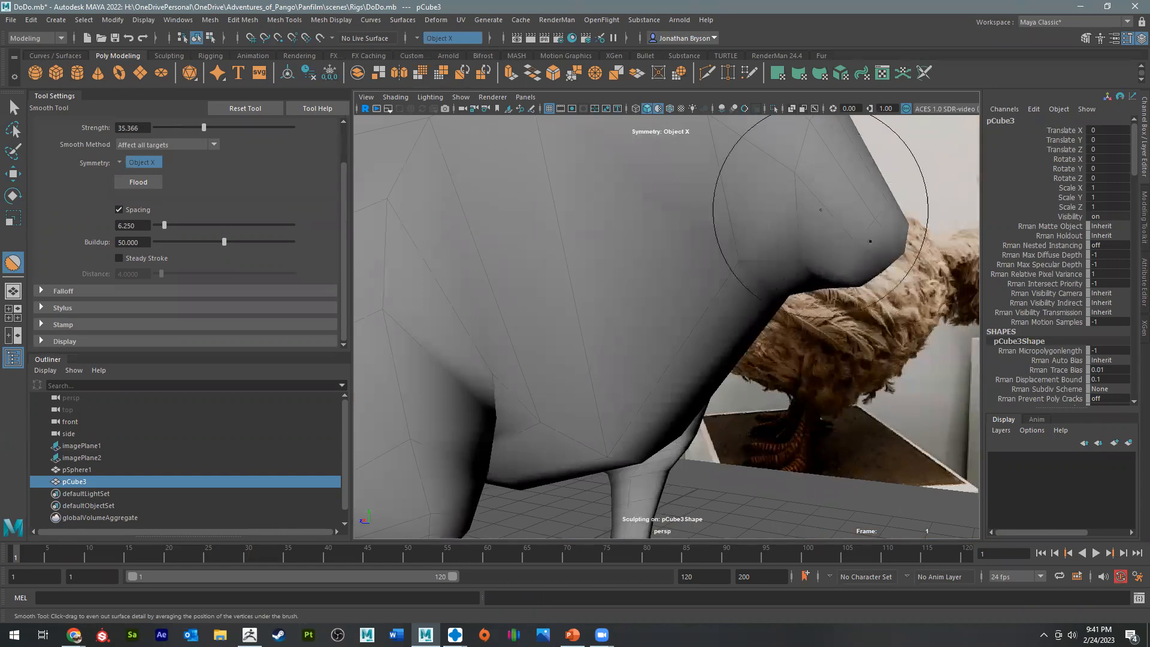
# Step: Smooth the base and underside of the tail and the lower rear of the body
pyautogui.moveTo(816, 155)
pyautogui.keyDown('alt'); pyautogui.mouseDown()
pyautogui.moveTo(803, 192)
pyautogui.moveTo(756, 239)
pyautogui.mouseUp(); pyautogui.keyUp('alt')
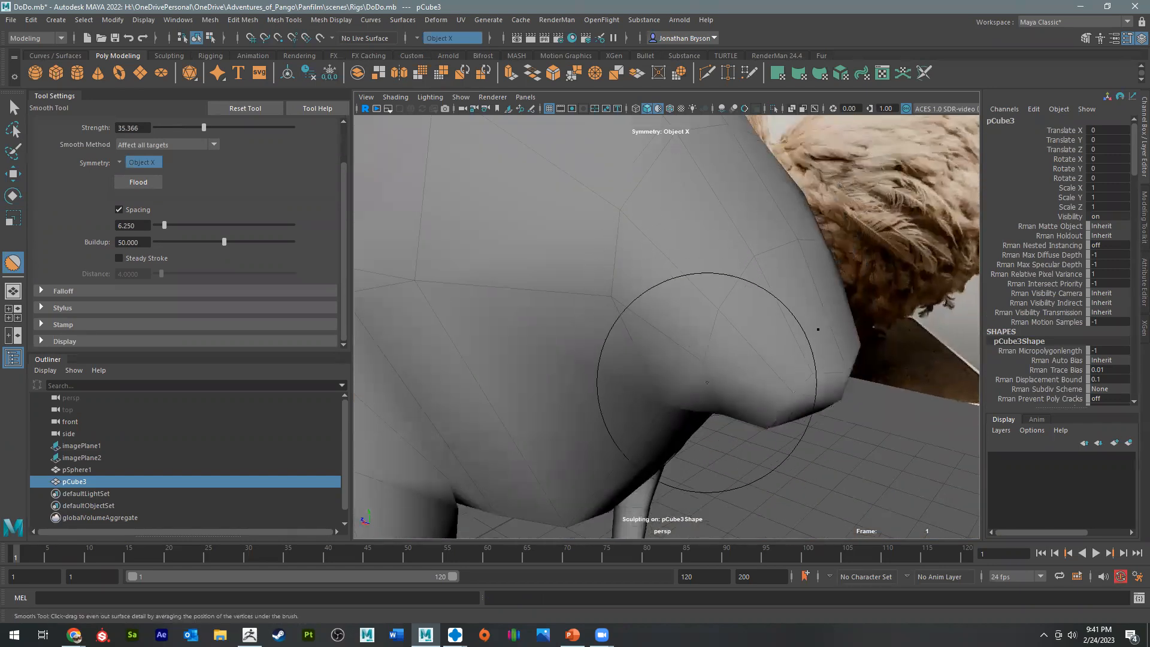
pyautogui.moveTo(611, 229)
pyautogui.mouseDown()
pyautogui.moveTo(714, 267)
pyautogui.moveTo(739, 353)
pyautogui.mouseUp()
pyautogui.moveTo(758, 407)
pyautogui.mouseDown()
pyautogui.moveTo(734, 389)
pyautogui.moveTo(716, 342)
pyautogui.mouseUp()
pyautogui.moveTo(665, 401)
pyautogui.mouseDown()
pyautogui.moveTo(558, 355)
pyautogui.moveTo(620, 419)
pyautogui.moveTo(579, 382)
pyautogui.mouseUp()
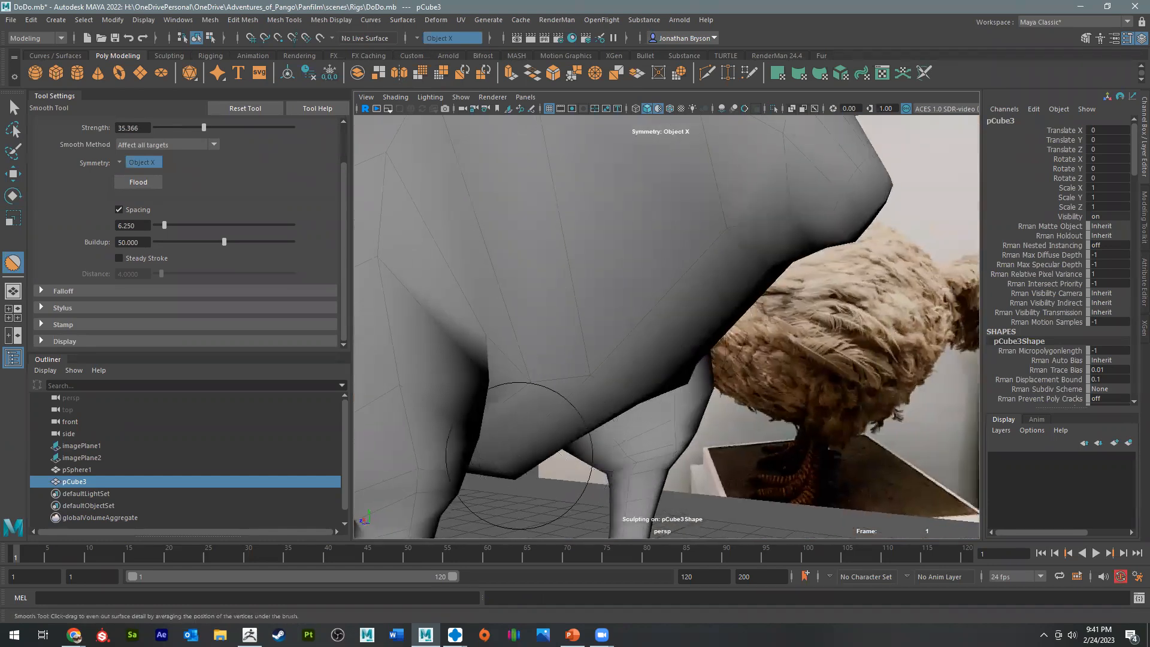
pyautogui.moveTo(532, 448); pyautogui.dragTo(515, 428)
pyautogui.keyDown('alt'); pyautogui.moveTo(647, 418); pyautogui.dragTo(527, 419, button='right'); pyautogui.keyUp('alt')
pyautogui.keyDown('alt'); pyautogui.moveTo(635, 359); pyautogui.dragTo(680, 346); pyautogui.keyUp('alt')
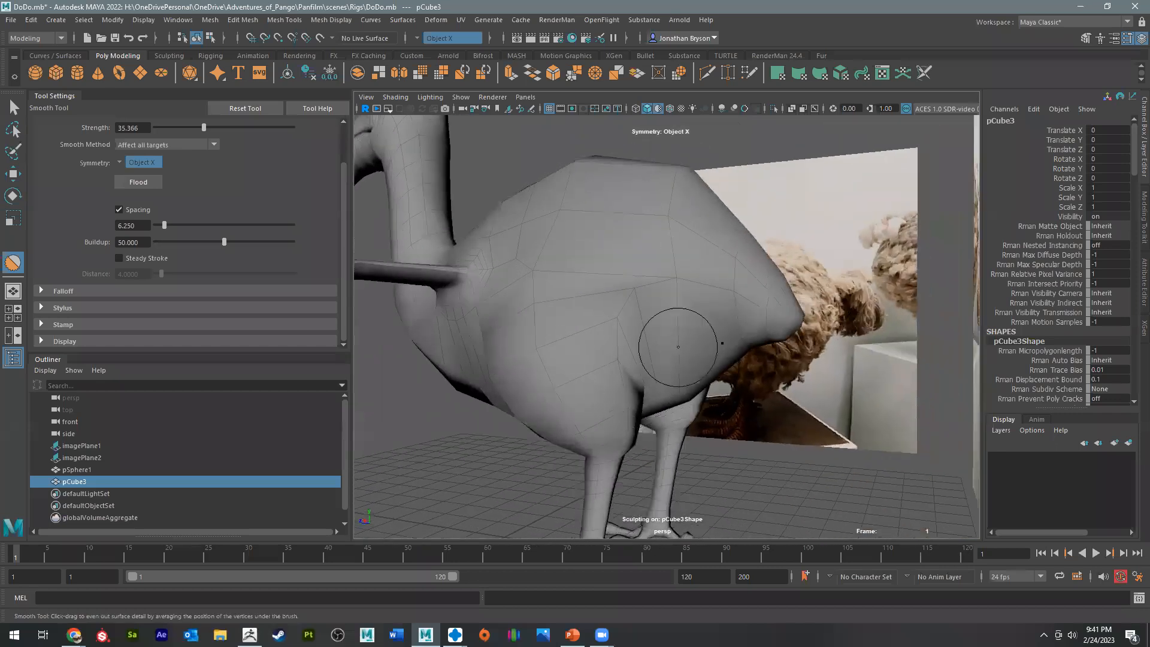
# Step: Insert an edge loop around the rear of the body in front of the tail with Multi-Cut
pyautogui.moveTo(687, 288)
pyautogui.keyDown('shift'); pyautogui.mouseDown(button='right')
pyautogui.moveTo(625, 293)
pyautogui.moveTo(664, 285)
pyautogui.moveTo(687, 257)
pyautogui.moveTo(696, 284)
pyautogui.mouseUp(button='right'); pyautogui.keyUp('shift')
pyautogui.press('q')
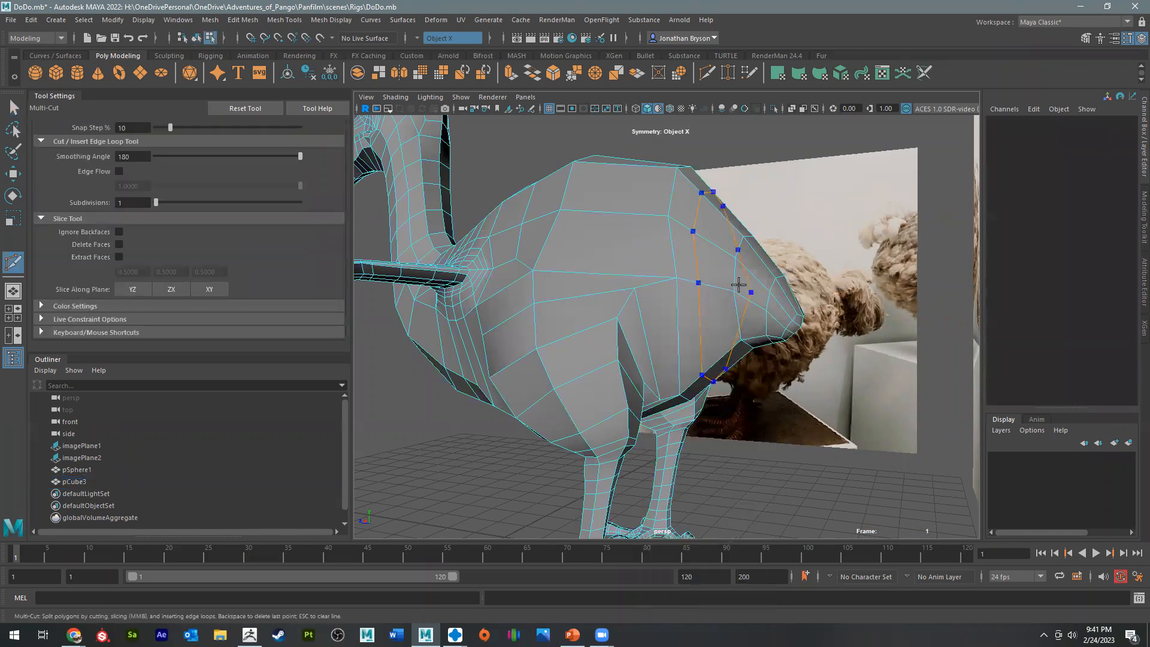
pyautogui.keyDown('alt'); pyautogui.moveTo(704, 299); pyautogui.dragTo(648, 256); pyautogui.keyUp('alt')
pyautogui.keyDown('alt'); pyautogui.moveTo(627, 317); pyautogui.dragTo(767, 252); pyautogui.keyUp('alt')
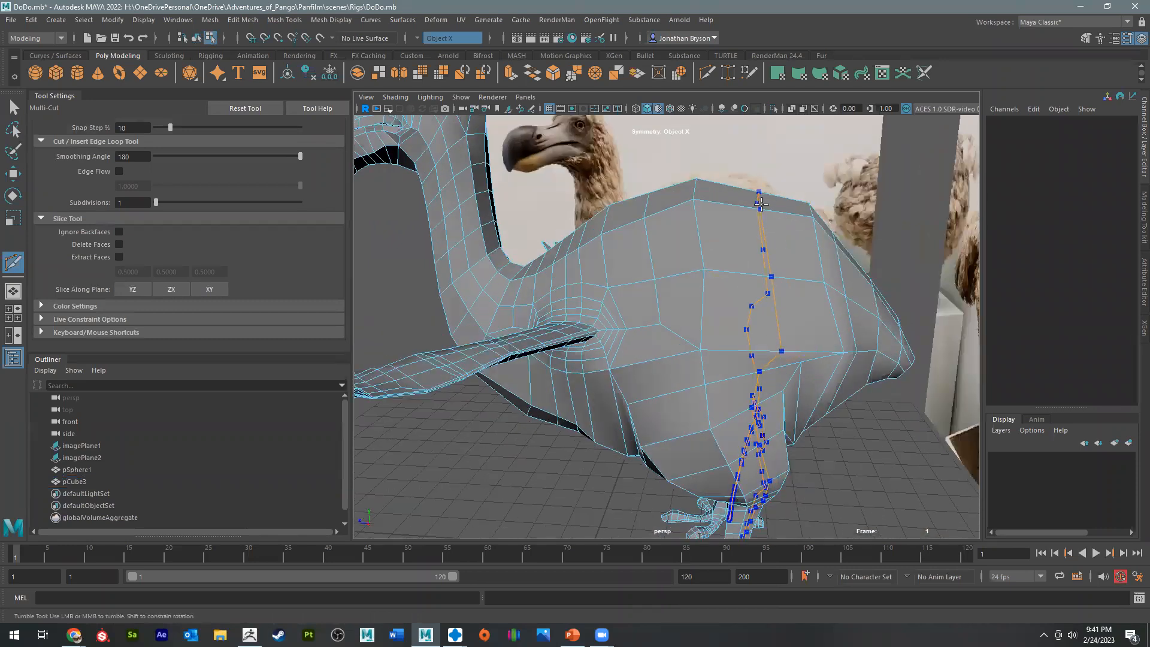
pyautogui.keyDown('alt'); pyautogui.moveTo(708, 379); pyautogui.dragTo(751, 306); pyautogui.keyUp('alt')
pyautogui.press('q')
pyautogui.keyDown('shift'); pyautogui.moveTo(756, 294); pyautogui.dragTo(748, 264, button='right'); pyautogui.keyUp('shift')
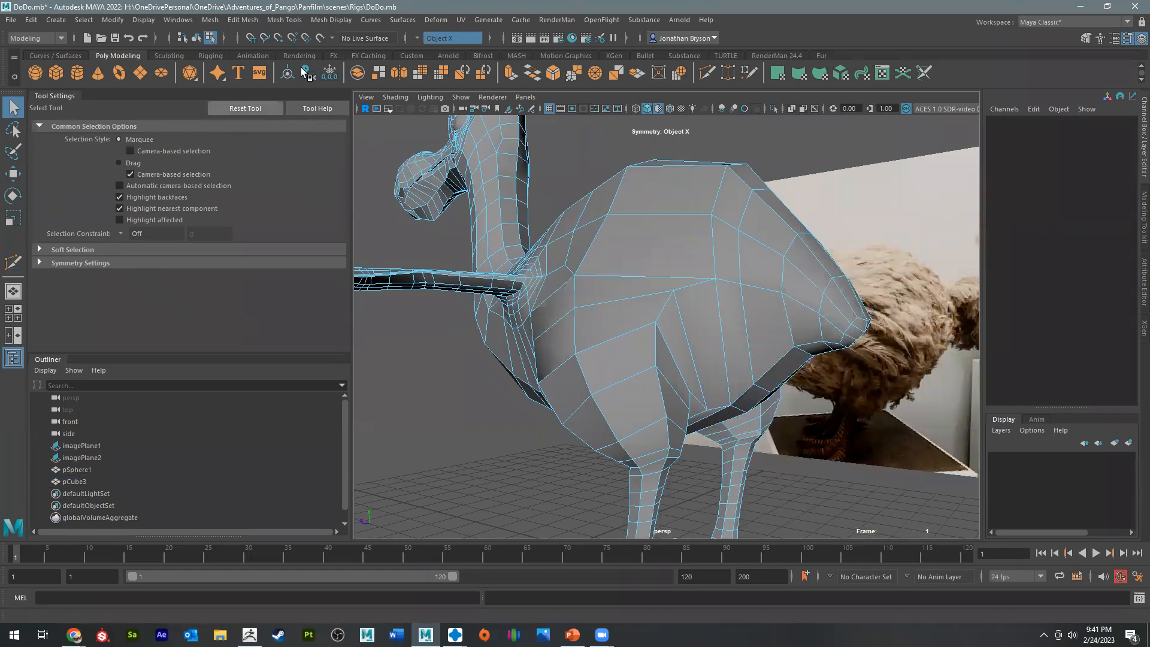
pyautogui.click(331, 20)
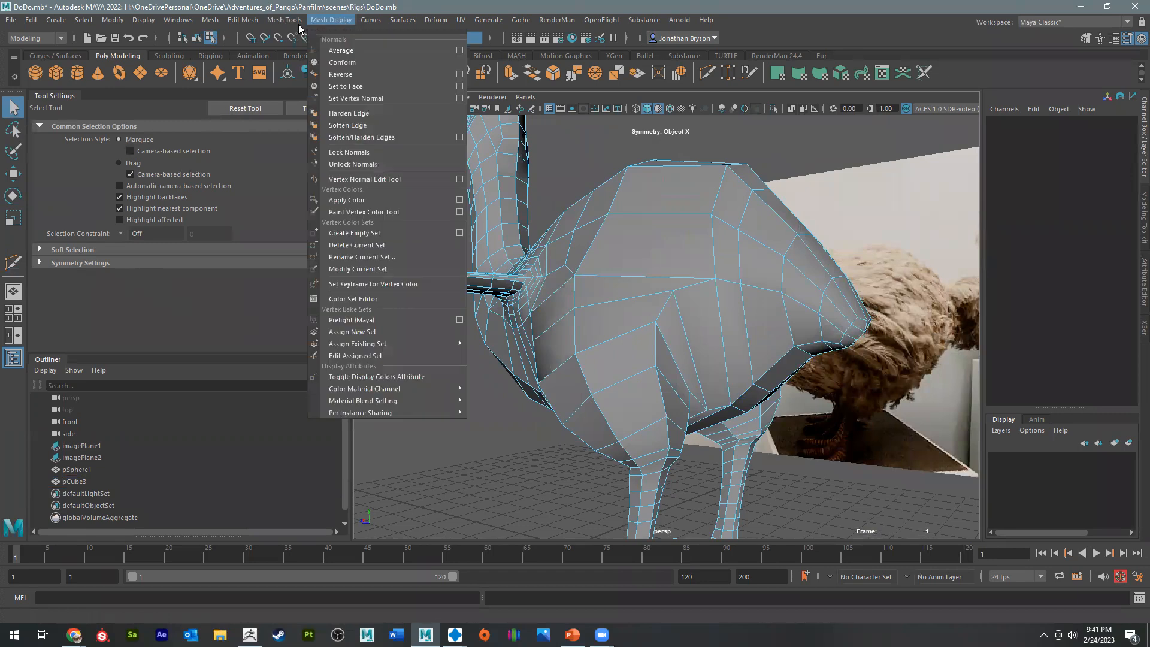
pyautogui.moveTo(285, 19)
pyautogui.moveTo(335, 194)
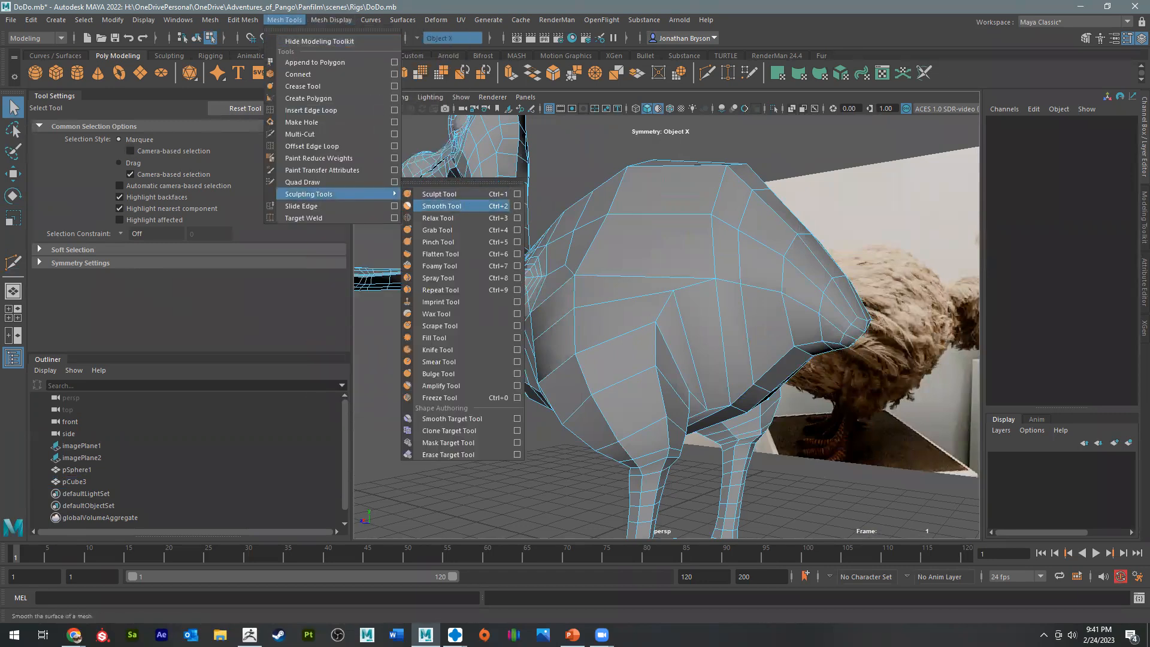
pyautogui.click(441, 206)
pyautogui.keyDown('alt'); pyautogui.moveTo(748, 246); pyautogui.dragTo(725, 252); pyautogui.keyUp('alt')
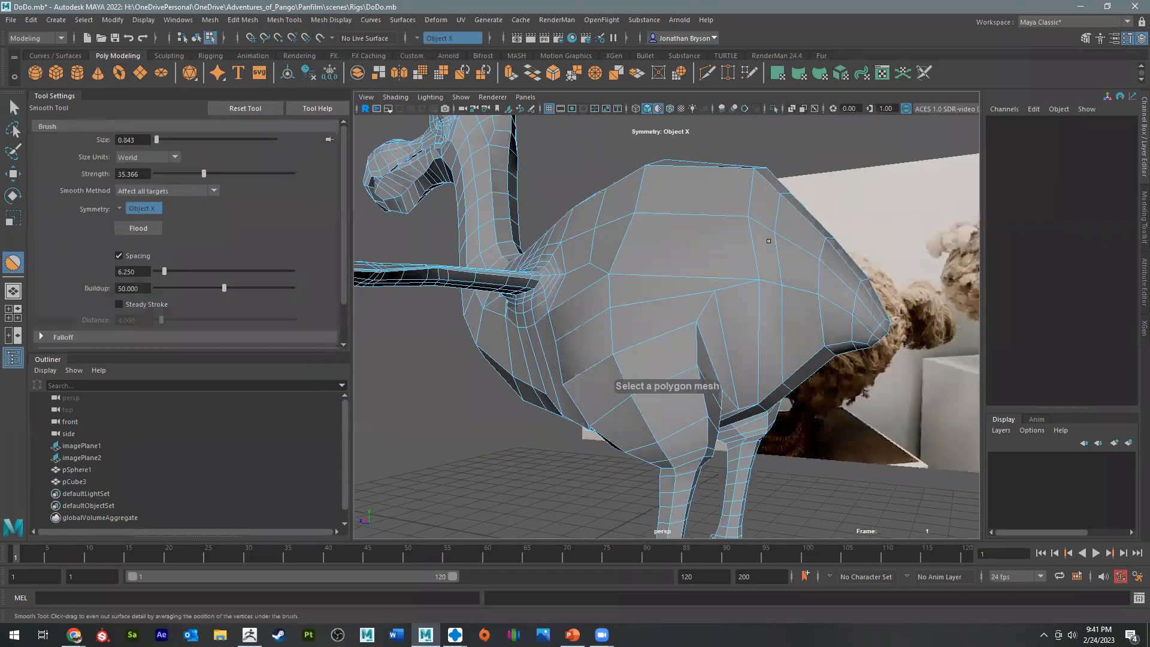
pyautogui.click(331, 19)
pyautogui.keyDown('shift'); pyautogui.moveTo(694, 248); pyautogui.dragTo(725, 235, button='right'); pyautogui.keyUp('shift')
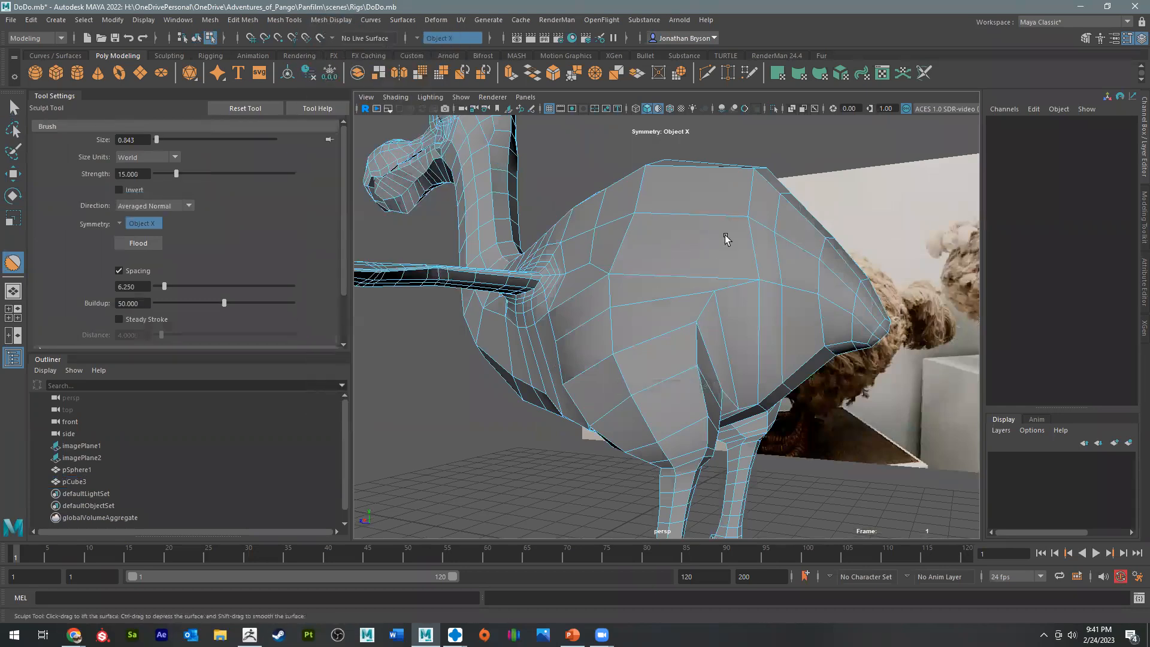
pyautogui.press('q')
# Step: Smooth the side, rear and top of the back on the dodo's body mesh with the Smooth sculpting tool using Object X symmetry
pyautogui.click(705, 236)
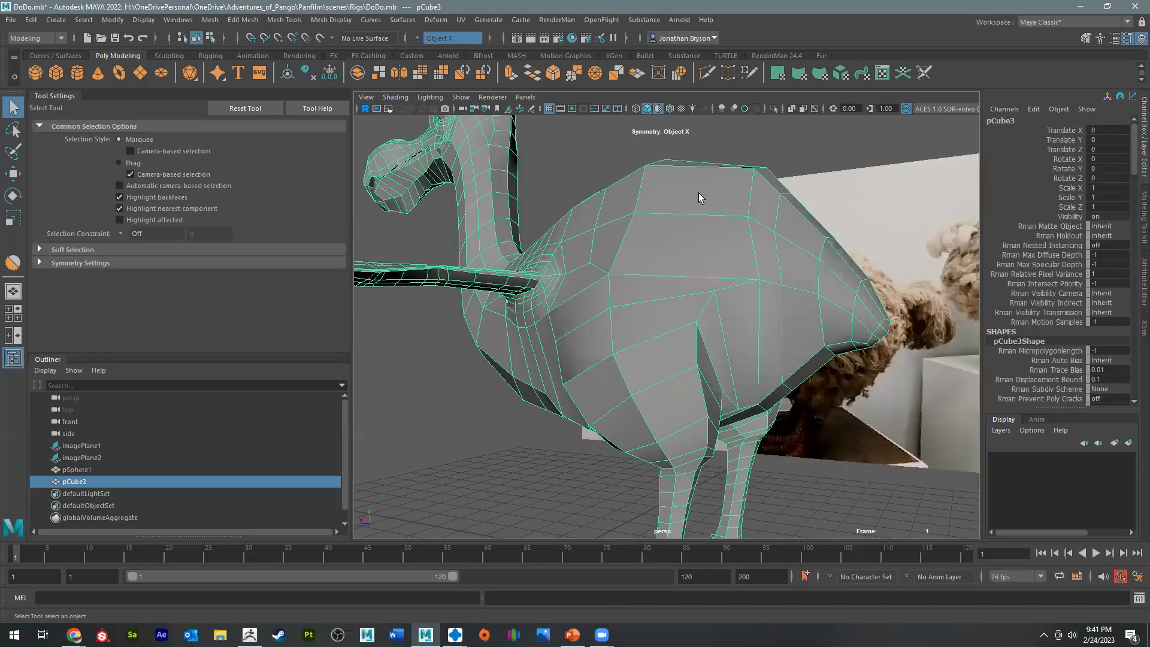
pyautogui.click(332, 20)
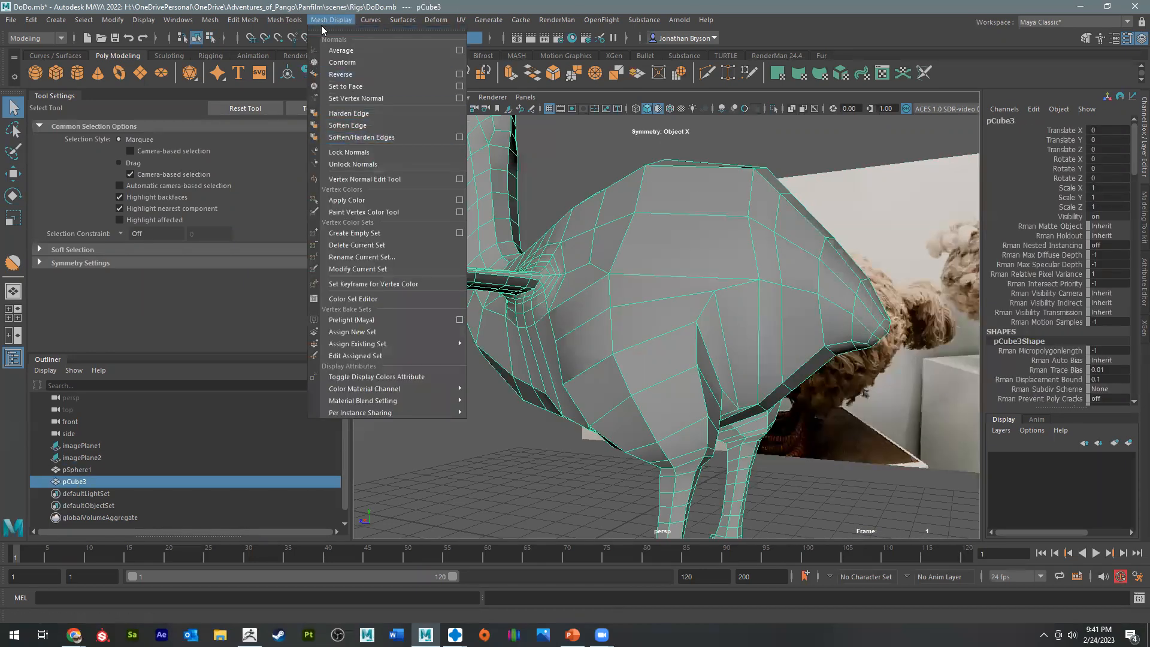
pyautogui.click(284, 20)
pyautogui.moveTo(335, 193)
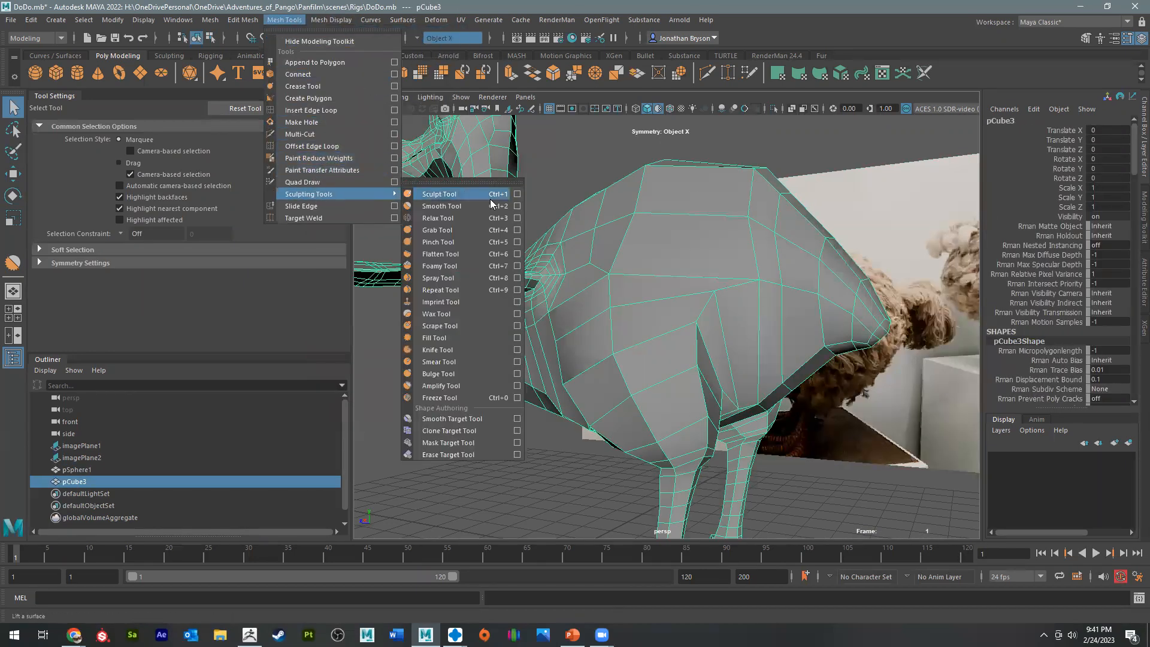
pyautogui.click(438, 205)
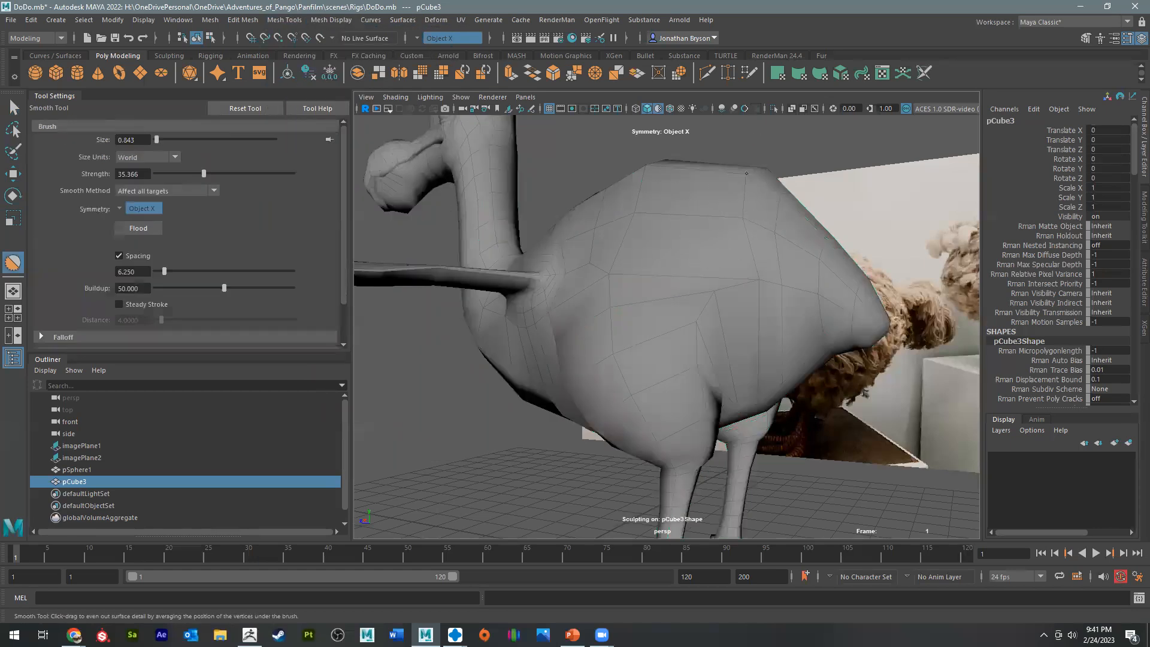
pyautogui.keyDown('alt'); pyautogui.moveTo(769, 175); pyautogui.dragTo(764, 192); pyautogui.keyUp('alt')
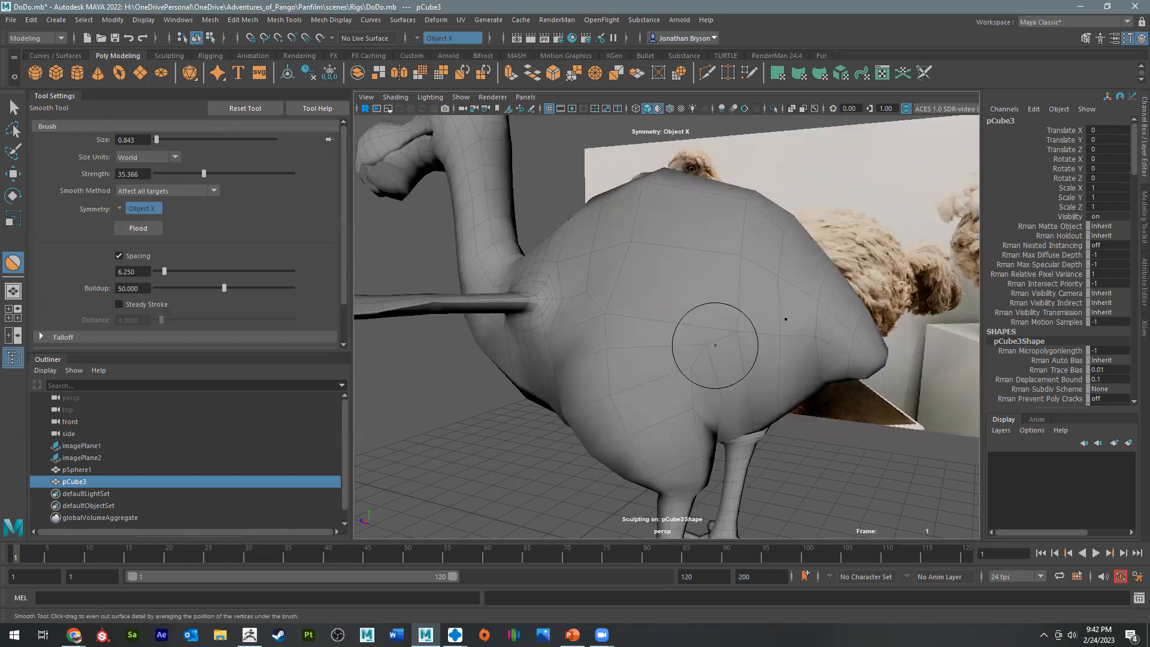
pyautogui.keyDown('alt'); pyautogui.moveTo(674, 395); pyautogui.dragTo(715, 327); pyautogui.keyUp('alt')
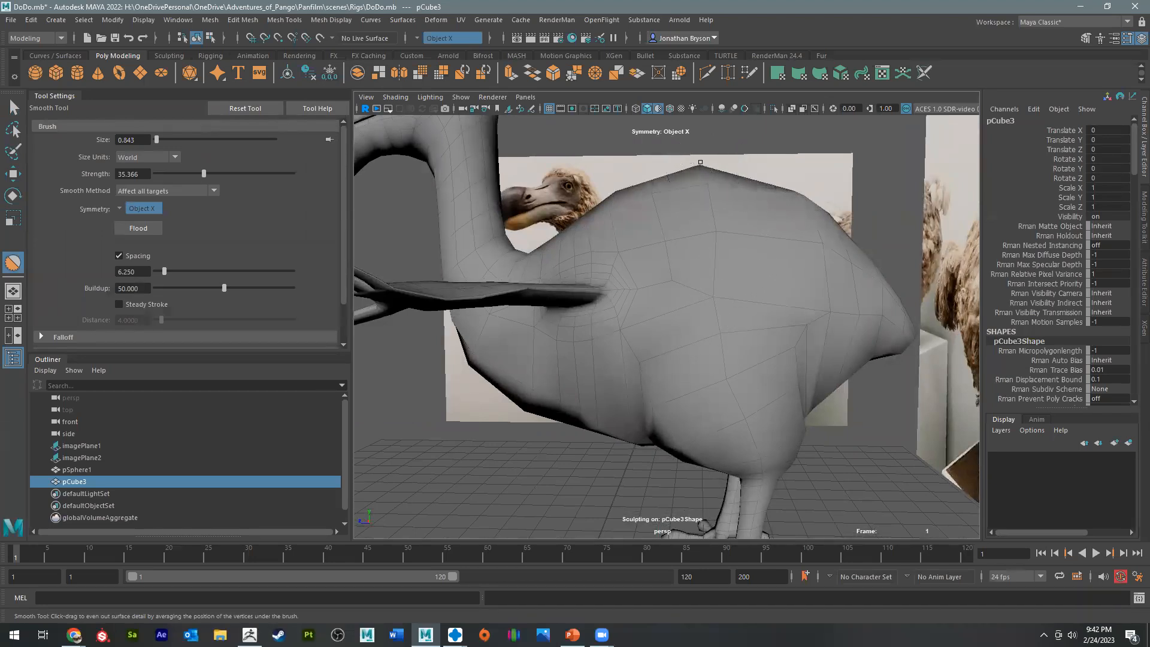
pyautogui.moveTo(695, 166); pyautogui.dragTo(699, 168)
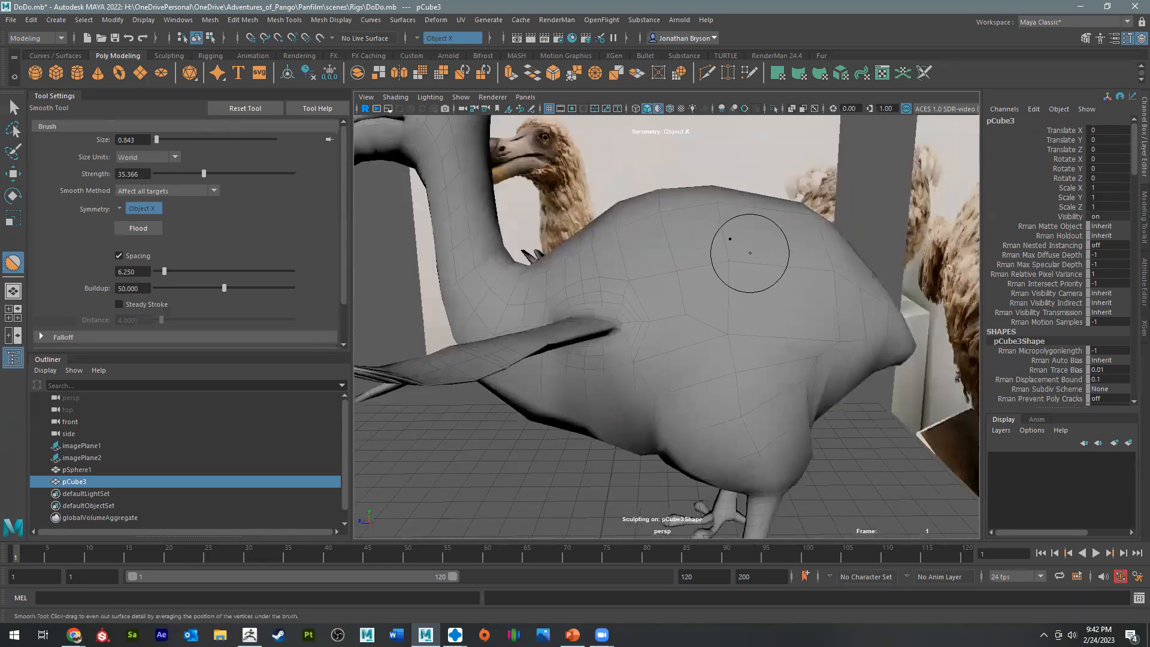
# Step: Check the whole dodo against the reference images, leave the Smooth tool and save the scene
pyautogui.moveTo(743, 241)
pyautogui.keyDown('alt'); pyautogui.mouseDown()
pyautogui.moveTo(643, 297)
pyautogui.moveTo(788, 290)
pyautogui.moveTo(716, 296)
pyautogui.moveTo(651, 328)
pyautogui.mouseUp(); pyautogui.keyUp('alt')
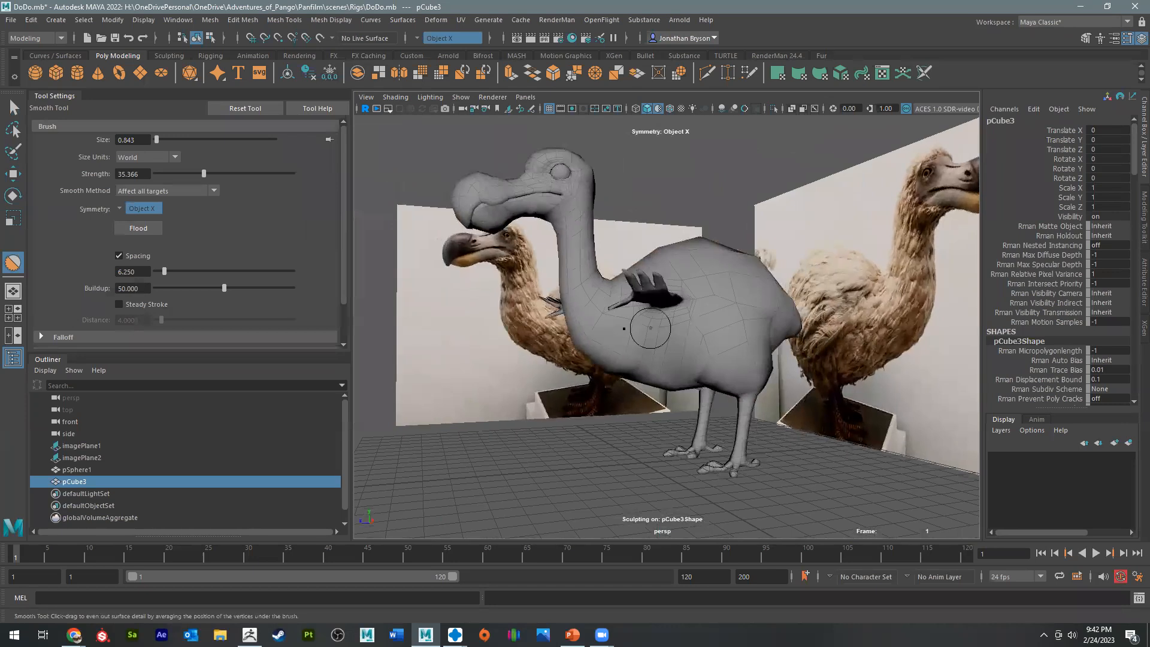
pyautogui.keyDown('alt'); pyautogui.moveTo(606, 362); pyautogui.dragTo(755, 372); pyautogui.keyUp('alt')
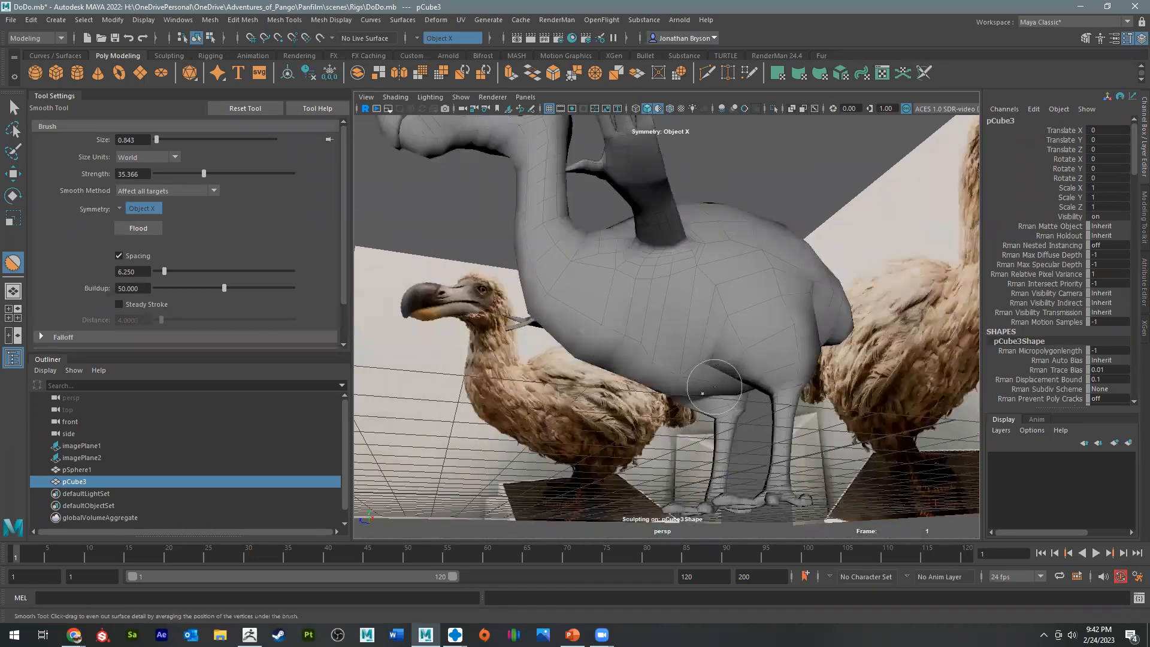
pyautogui.hotkey('ctrl', 's')
pyautogui.keyDown('alt'); pyautogui.moveTo(661, 364); pyautogui.dragTo(615, 361); pyautogui.keyUp('alt')
pyautogui.keyDown('alt'); pyautogui.moveTo(615, 362); pyautogui.dragTo(636, 367, button='right'); pyautogui.keyUp('alt')
pyautogui.keyDown('alt'); pyautogui.moveTo(636, 367); pyautogui.dragTo(672, 363); pyautogui.keyUp('alt')
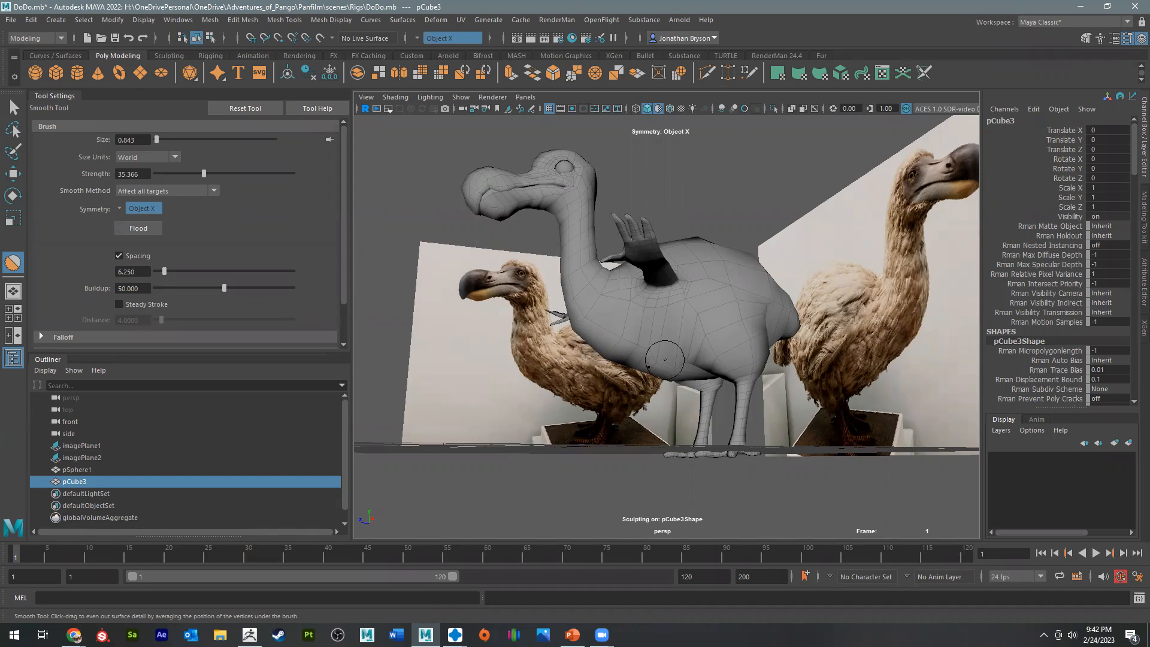
pyautogui.keyDown('alt'); pyautogui.moveTo(730, 286); pyautogui.dragTo(653, 300); pyautogui.keyUp('alt')
pyautogui.keyDown('alt'); pyautogui.moveTo(682, 360); pyautogui.dragTo(770, 408, button='right'); pyautogui.keyUp('alt')
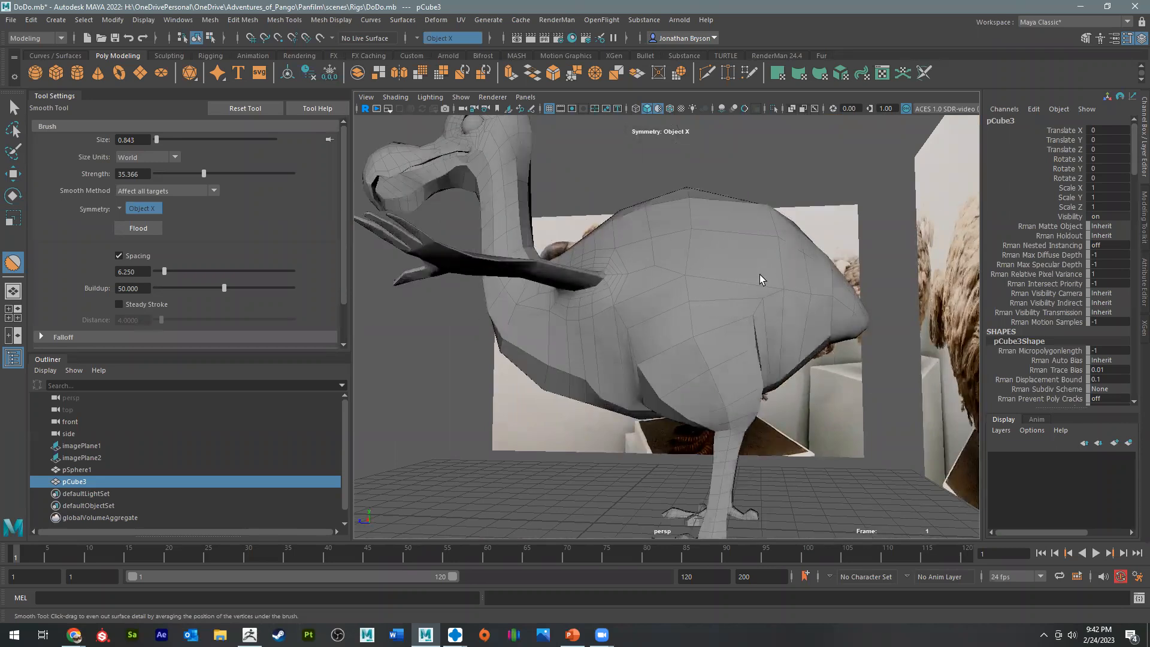
pyautogui.press('q')
pyautogui.hotkey('ctrl', 's')
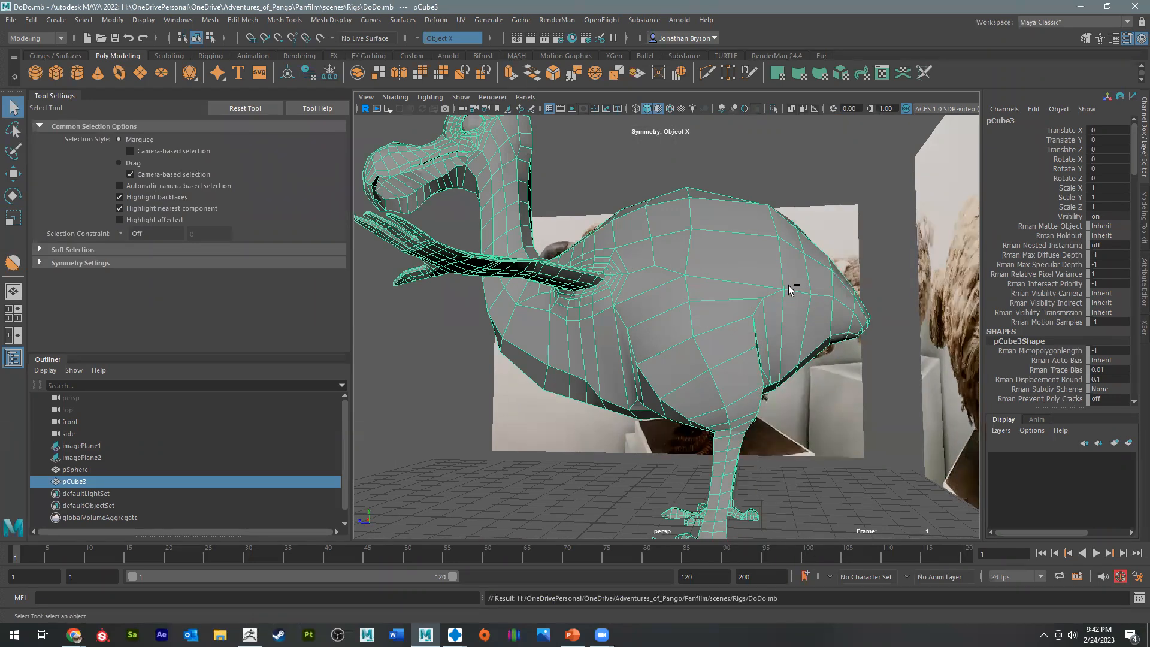